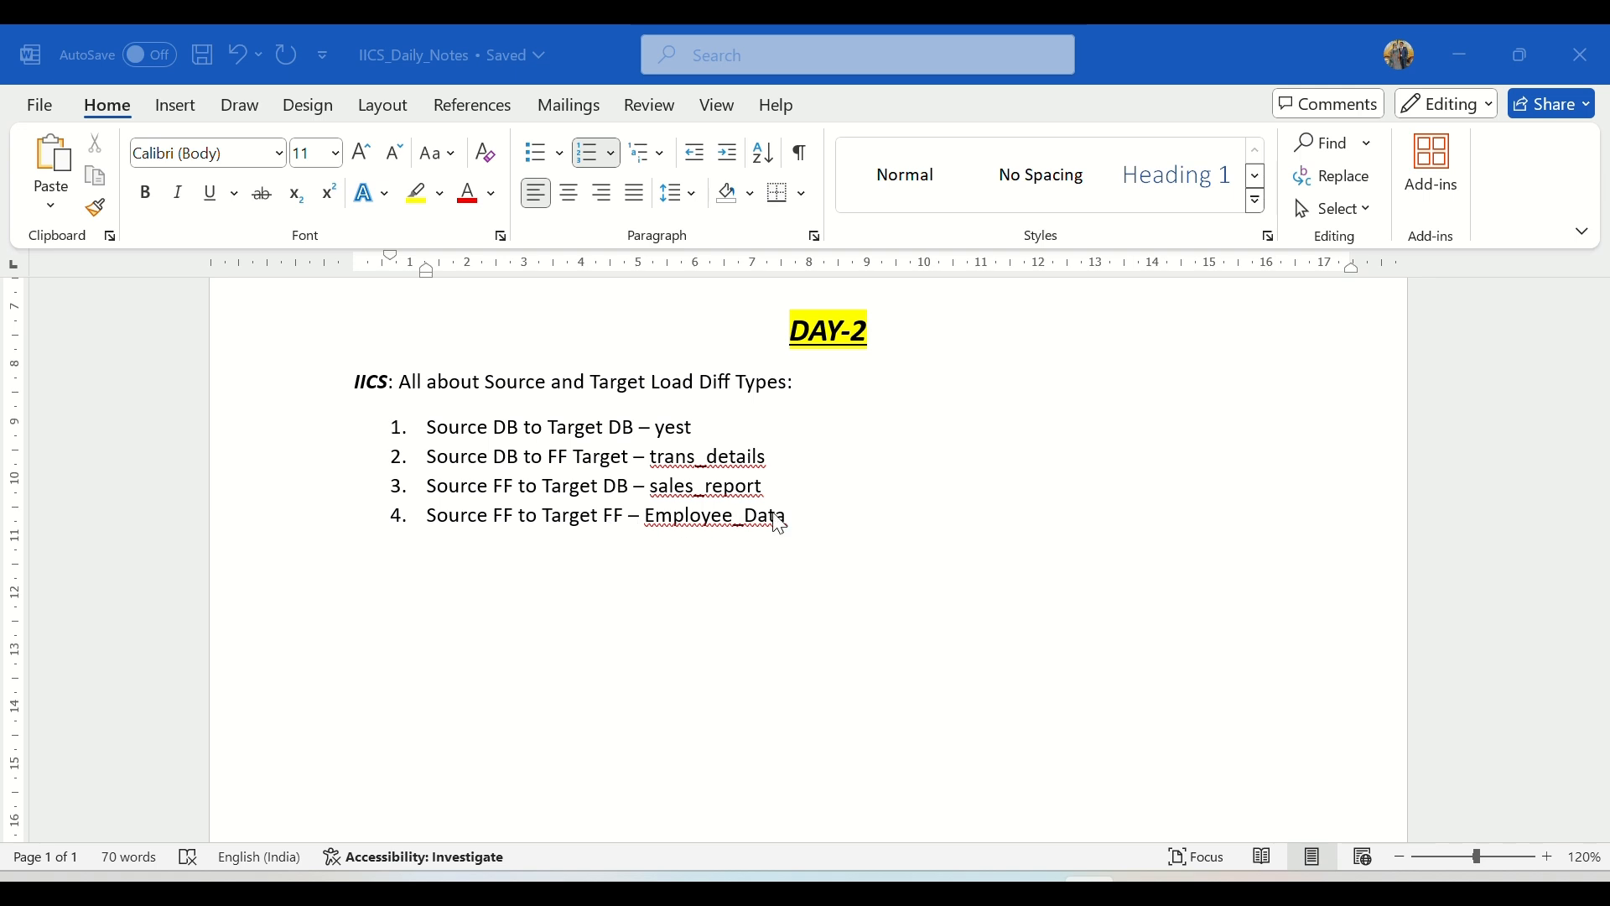
Step: Review the four source-to-target load types in the DAY-2 notes, including the DB to FF Target item for trans_details
{"action": "left_click", "coordinate": [800, 529]}
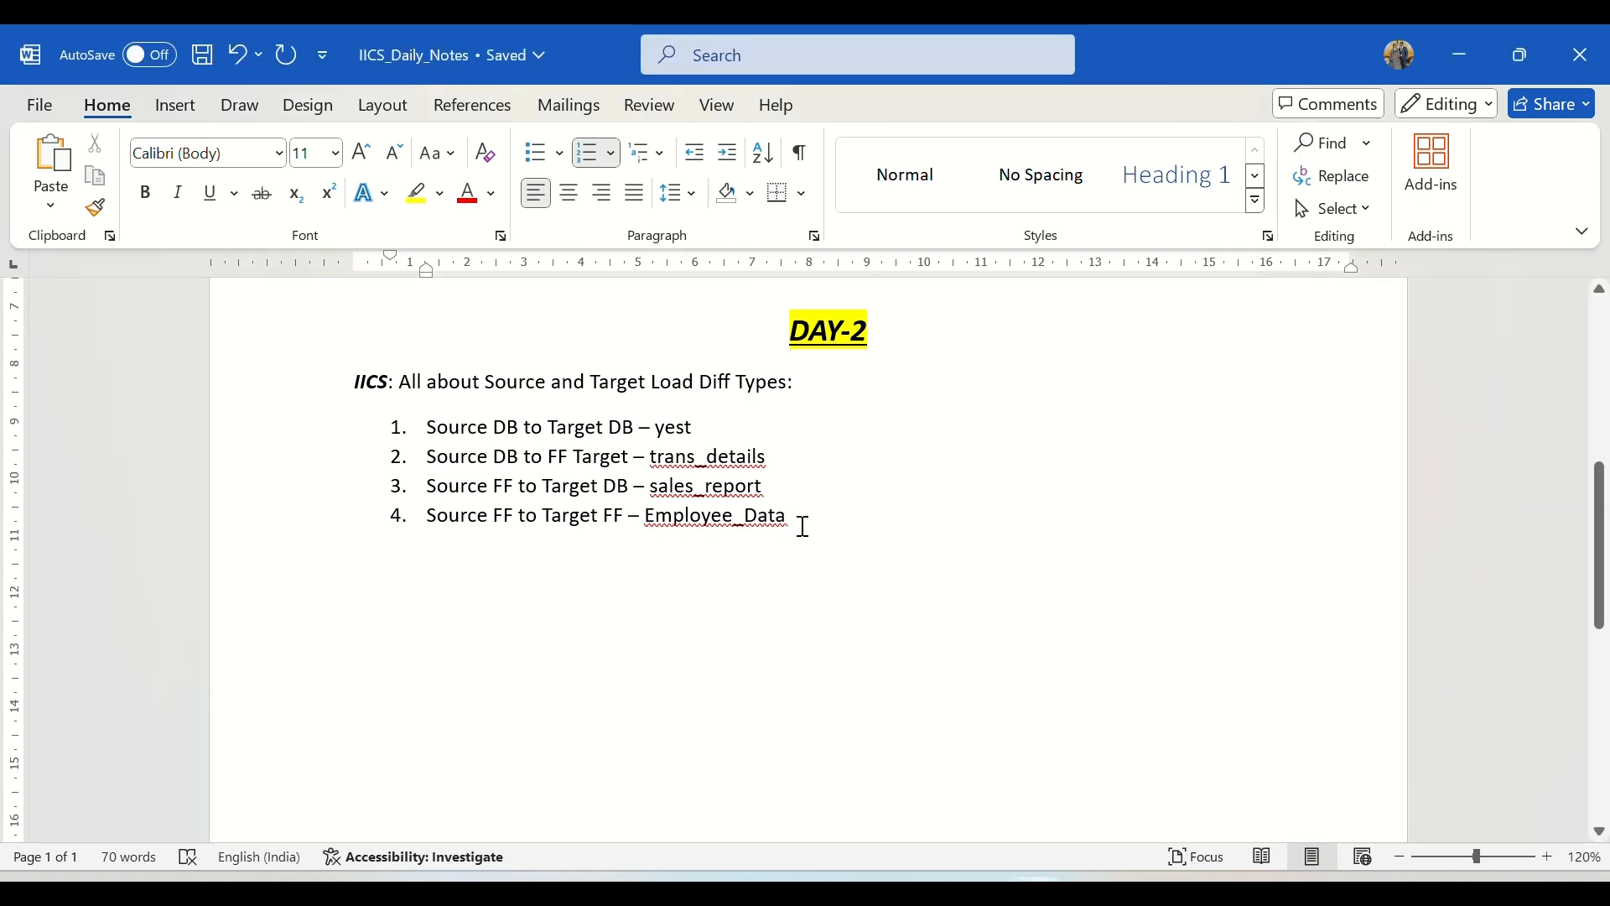
{"action": "left_click_drag", "start_coordinate": [803, 526], "coordinate": [470, 426]}
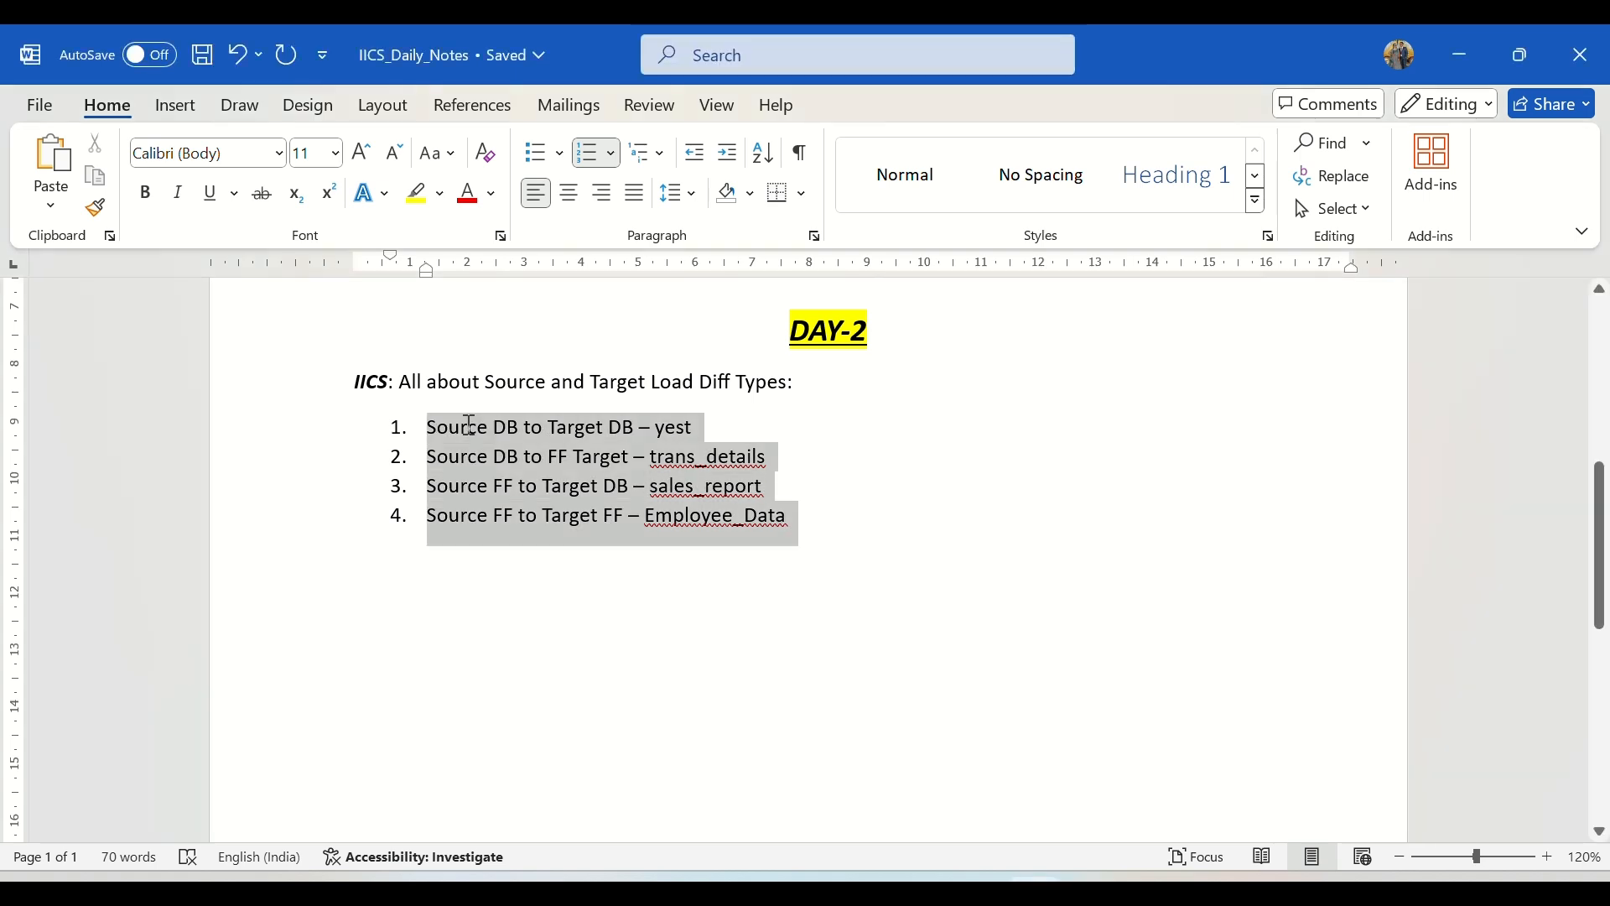
{"action": "left_click", "coordinate": [848, 489]}
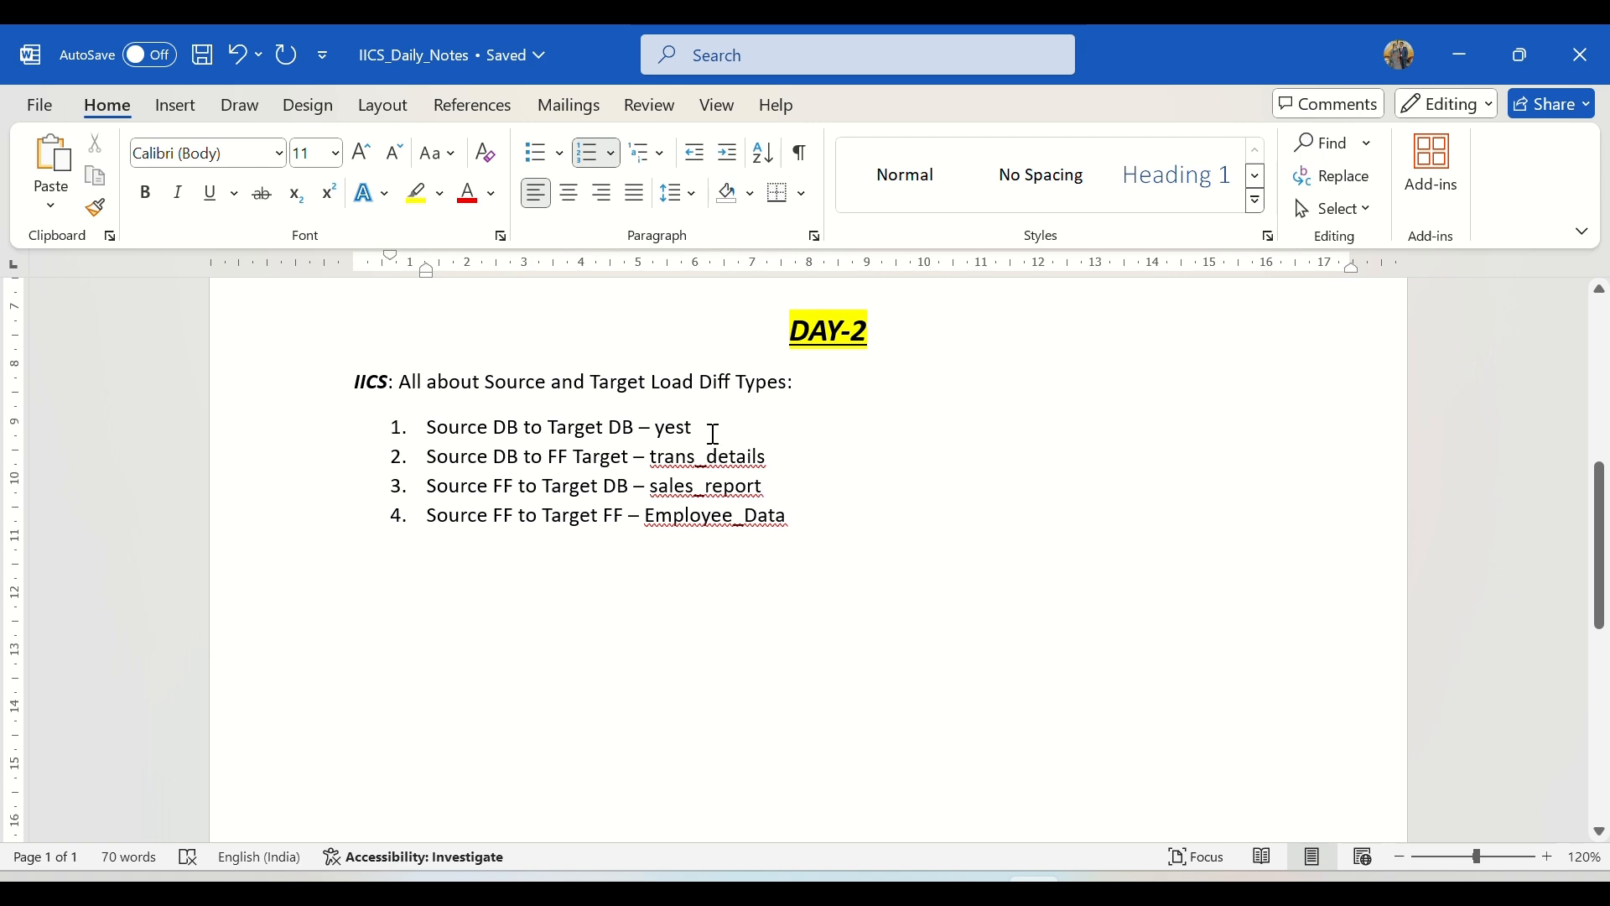
{"action": "left_click_drag", "start_coordinate": [714, 432], "coordinate": [429, 426]}
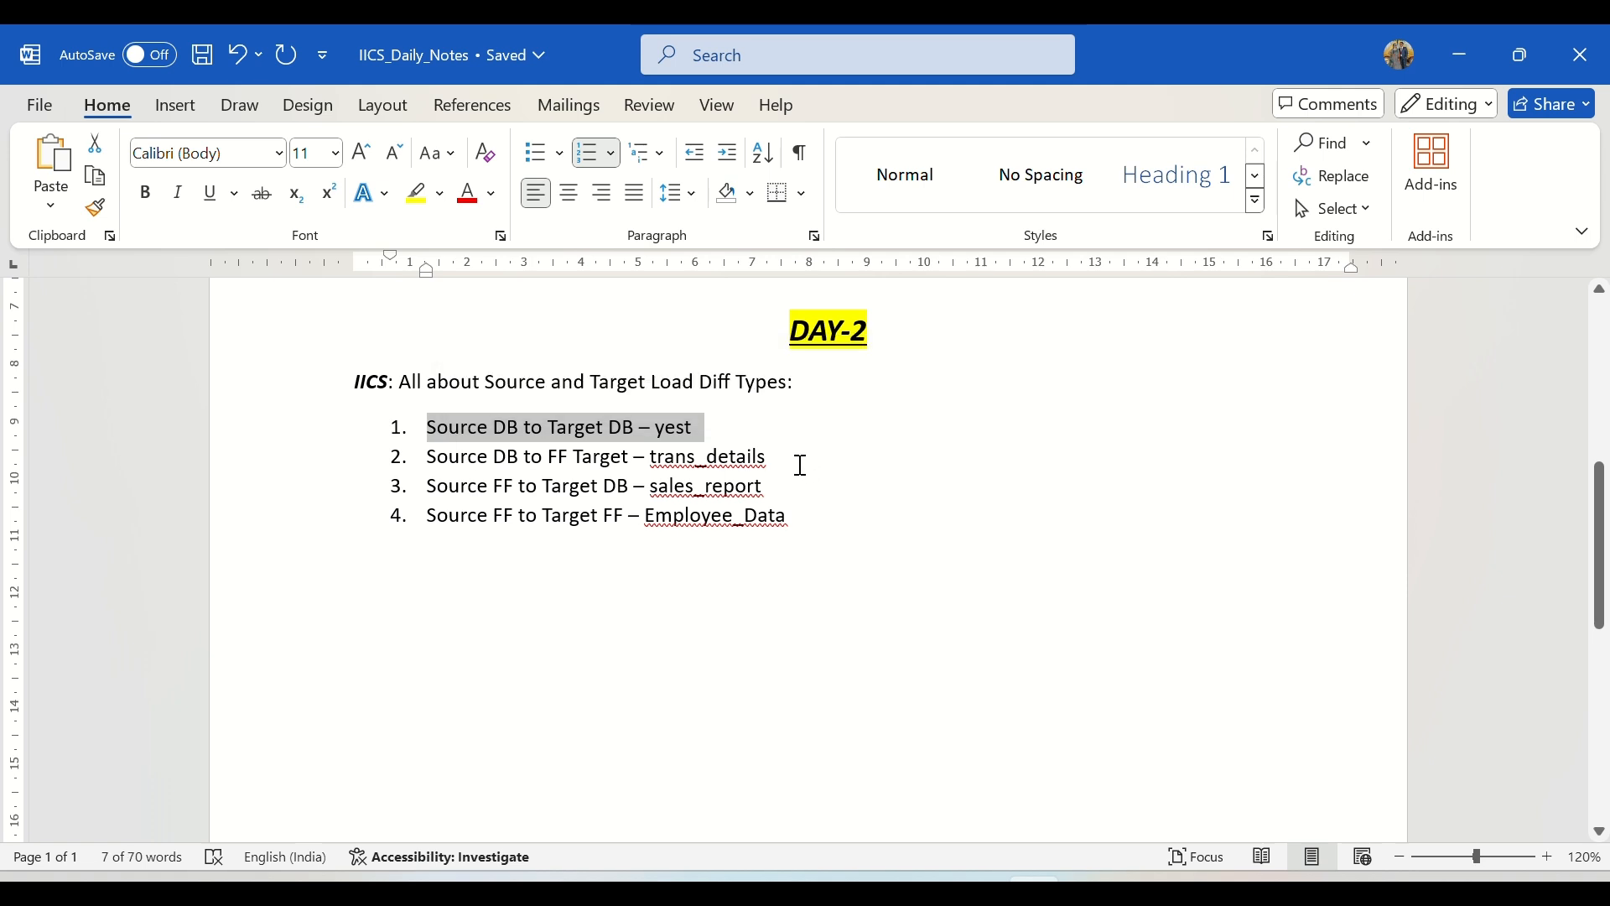
{"action": "left_click", "coordinate": [797, 459]}
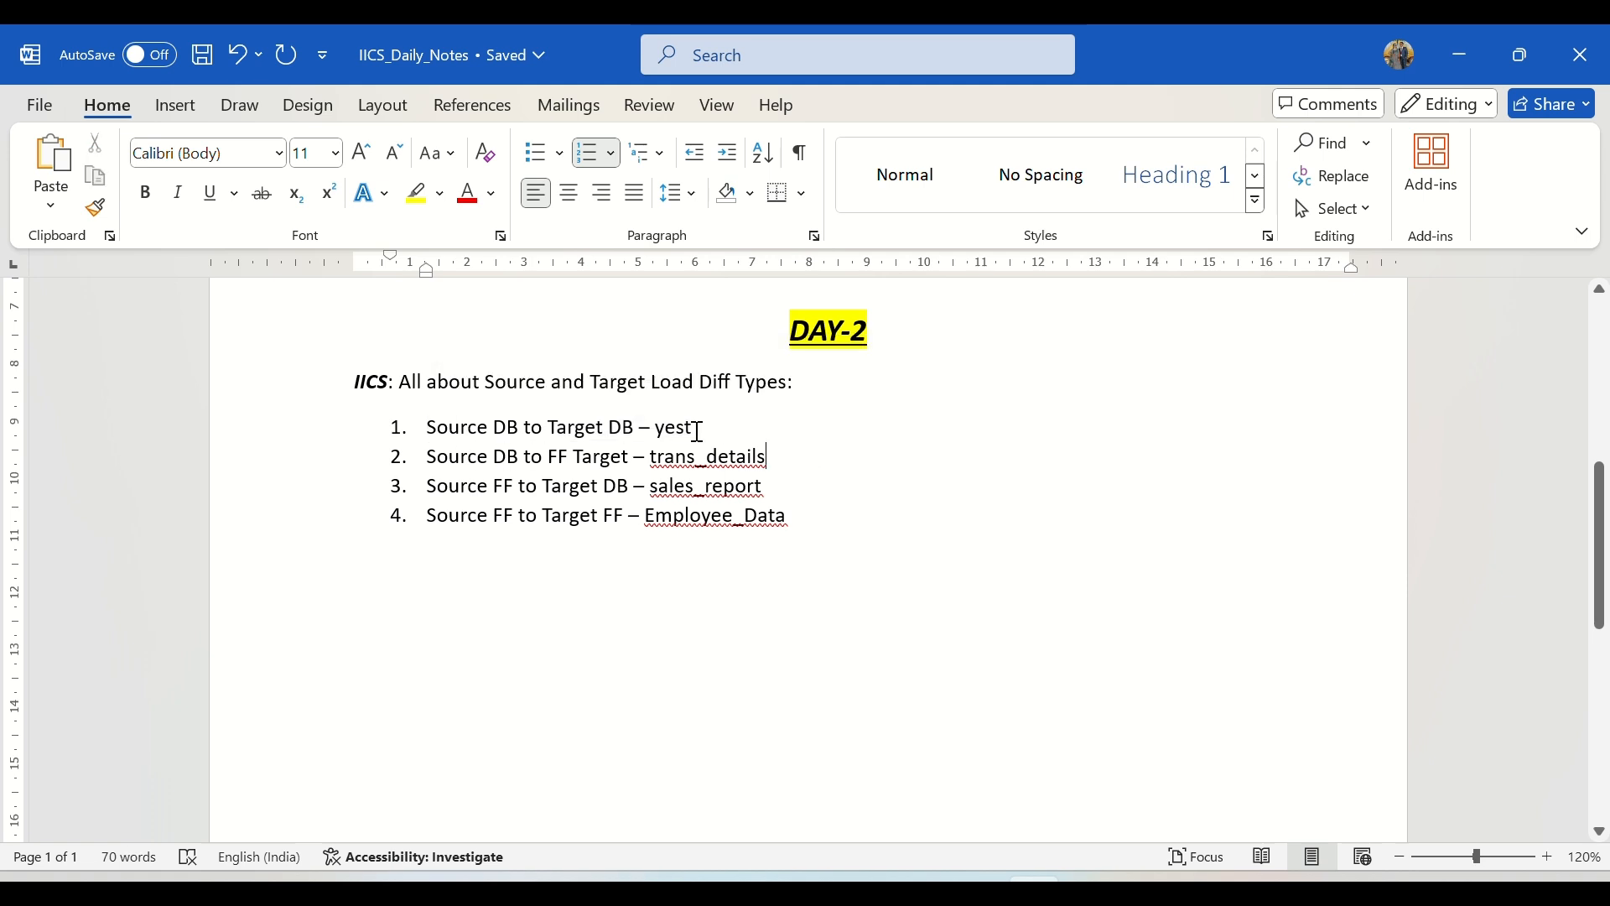
{"action": "left_click_drag", "start_coordinate": [702, 428], "coordinate": [431, 428]}
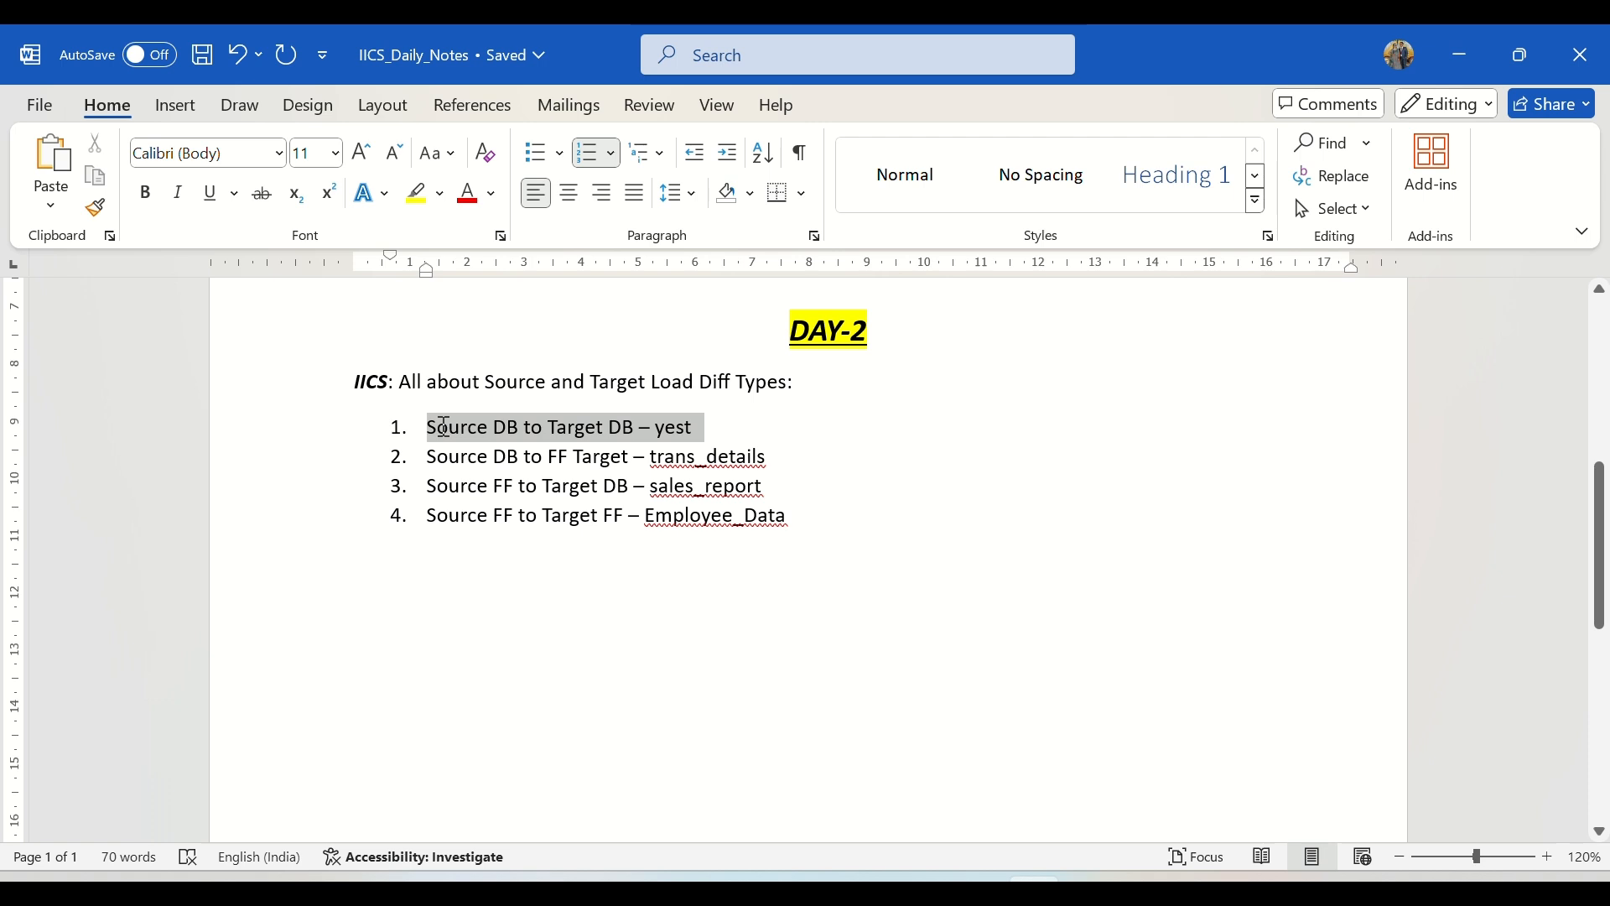
{"action": "left_click", "coordinate": [827, 509]}
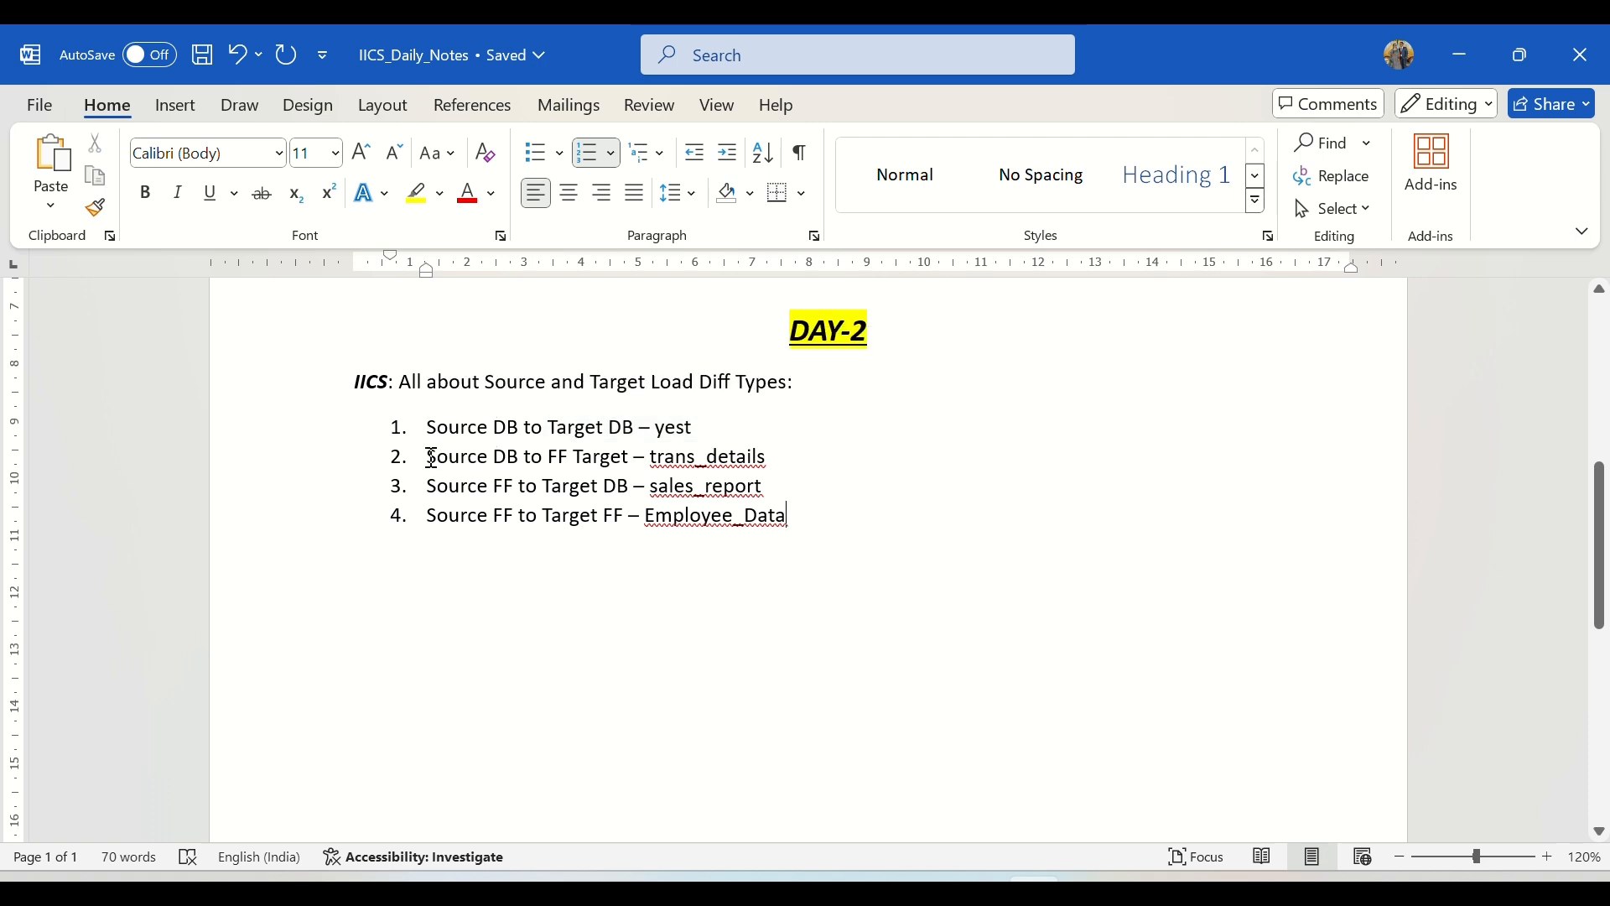
{"action": "left_click_drag", "start_coordinate": [429, 457], "coordinate": [766, 467]}
{"action": "left_click", "coordinate": [831, 507]}
{"action": "double_click", "coordinate": [680, 453]}
{"action": "left_click", "coordinate": [786, 459]}
Step: Switch to Oracle SQL Developer and query all columns of the TRANS_DETAILS table in the Source worksheet
{"action": "left_click", "coordinate": [978, 877]}
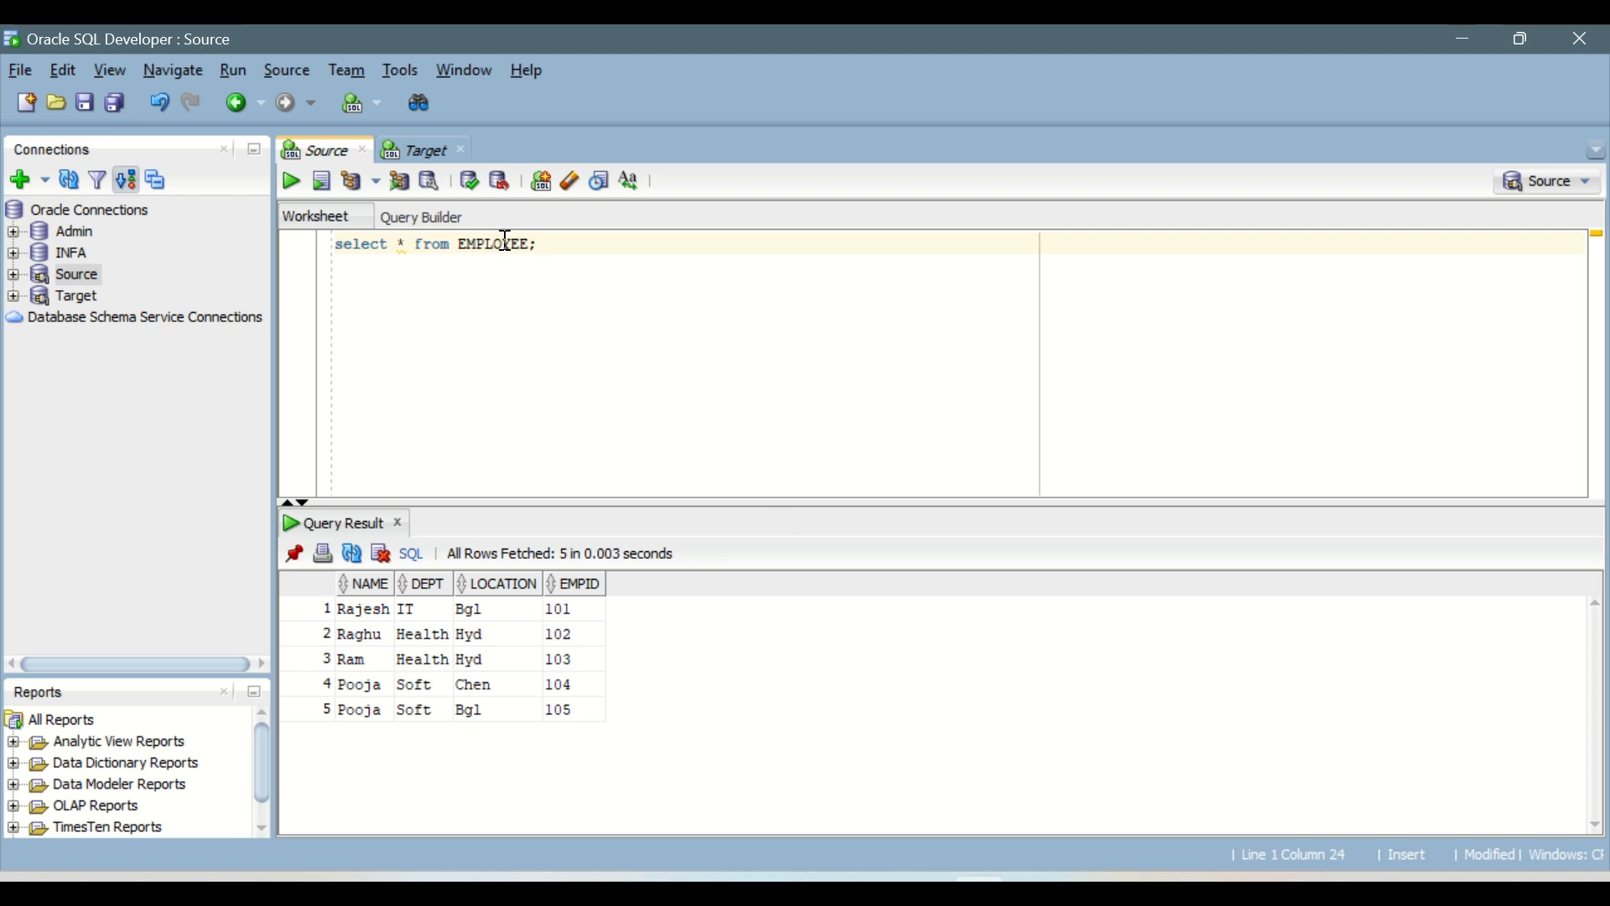
{"action": "double_click", "coordinate": [507, 244]}
{"action": "type", "text": "TRANS_DETAILS"}
{"action": "key", "text": "End"}
{"action": "key", "text": "ctrl+Return"}
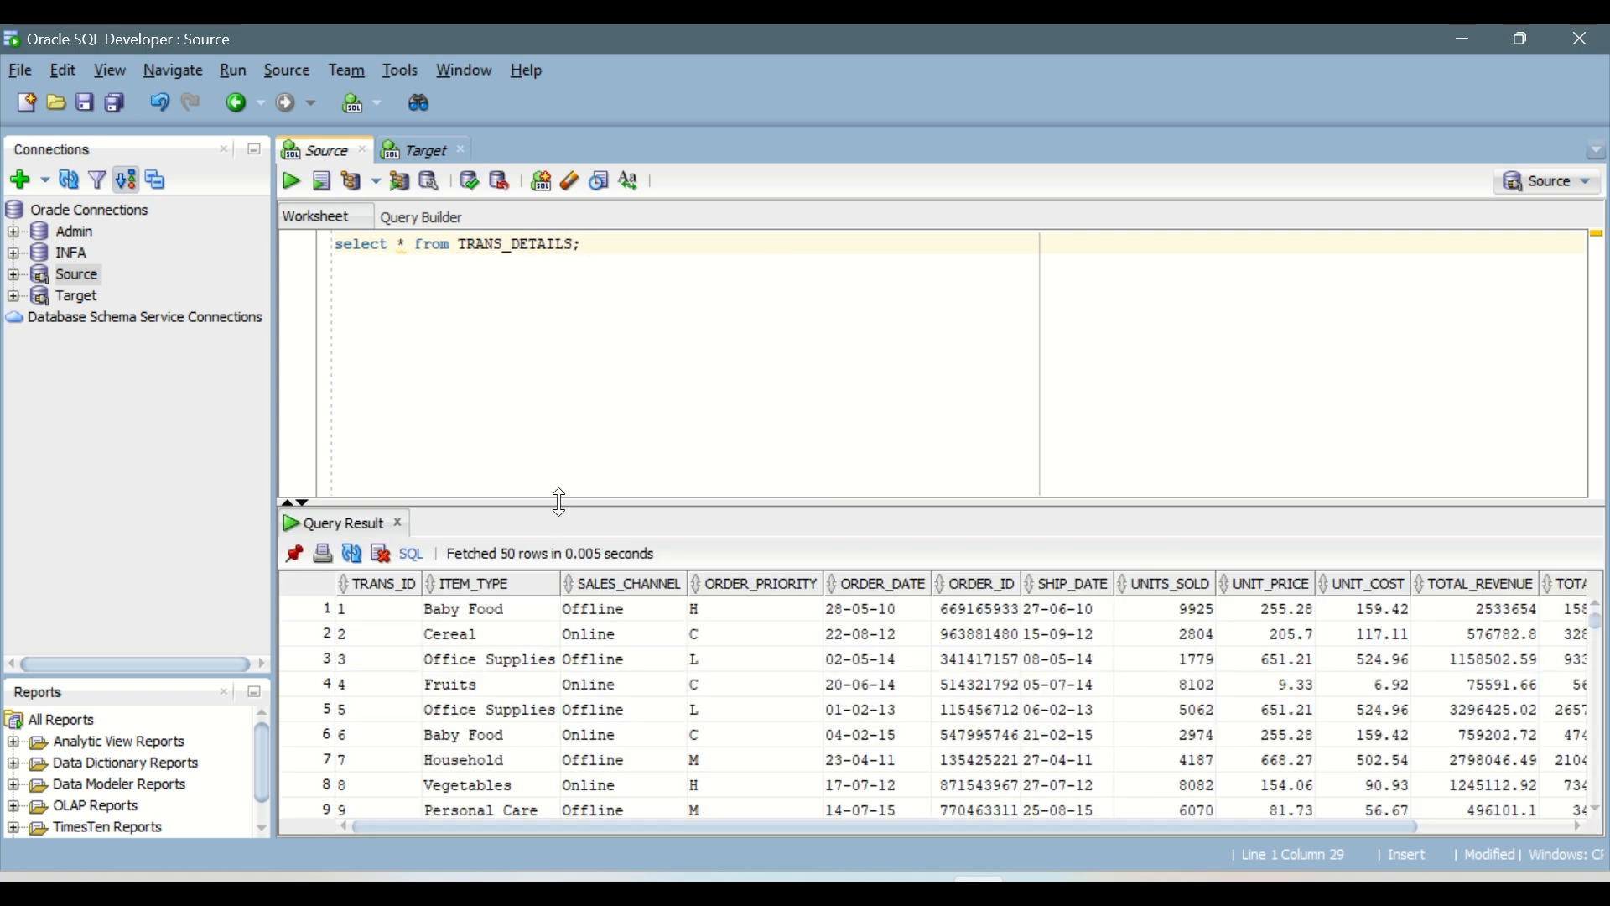
Step: Examine the TRANS_DETAILS query results across all columns, from TRANS_ID and ITEM_TYPE through the price, cost and TOTAL_PROFIT columns
{"action": "left_click_drag", "start_coordinate": [529, 504], "coordinate": [528, 362]}
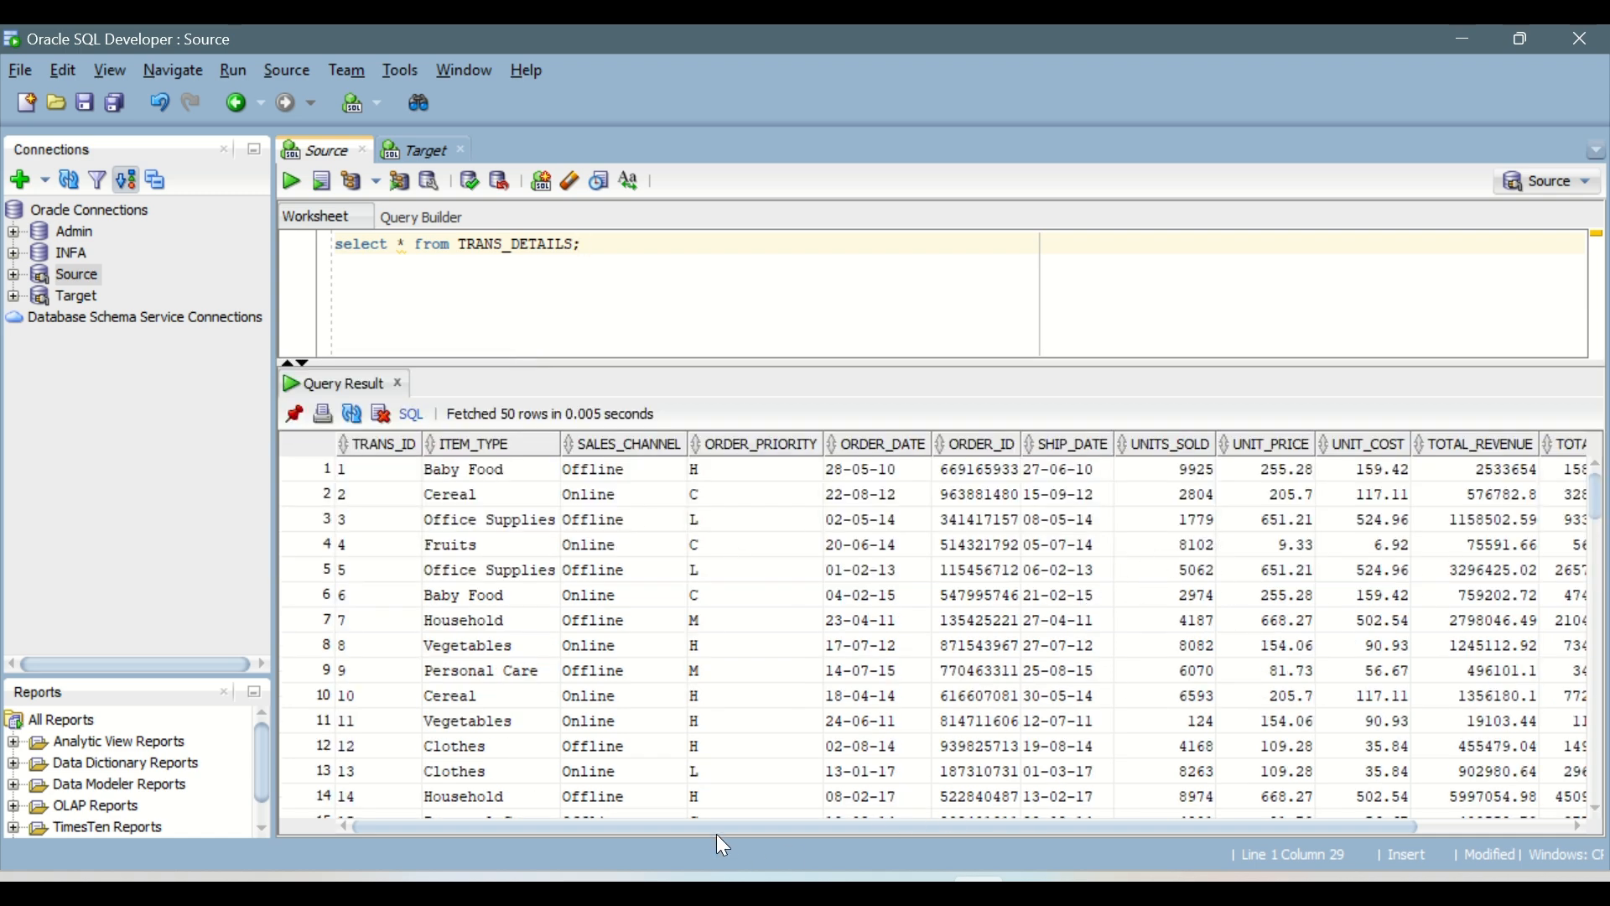
{"action": "left_click_drag", "start_coordinate": [716, 833], "coordinate": [1268, 831]}
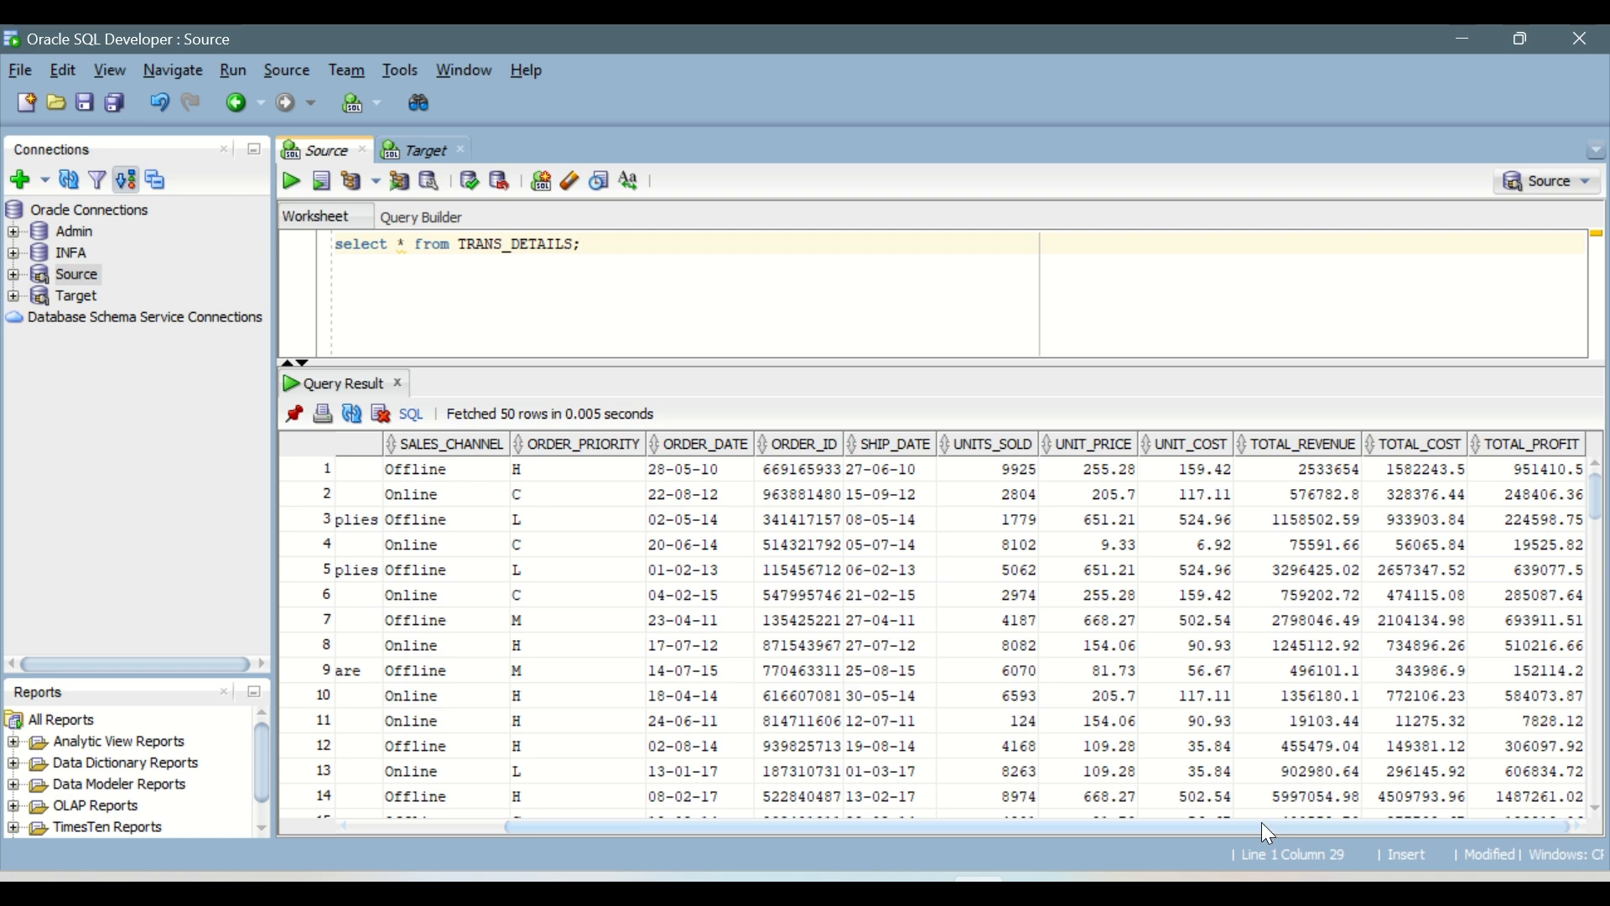
{"action": "left_click_drag", "start_coordinate": [1100, 833], "coordinate": [949, 830]}
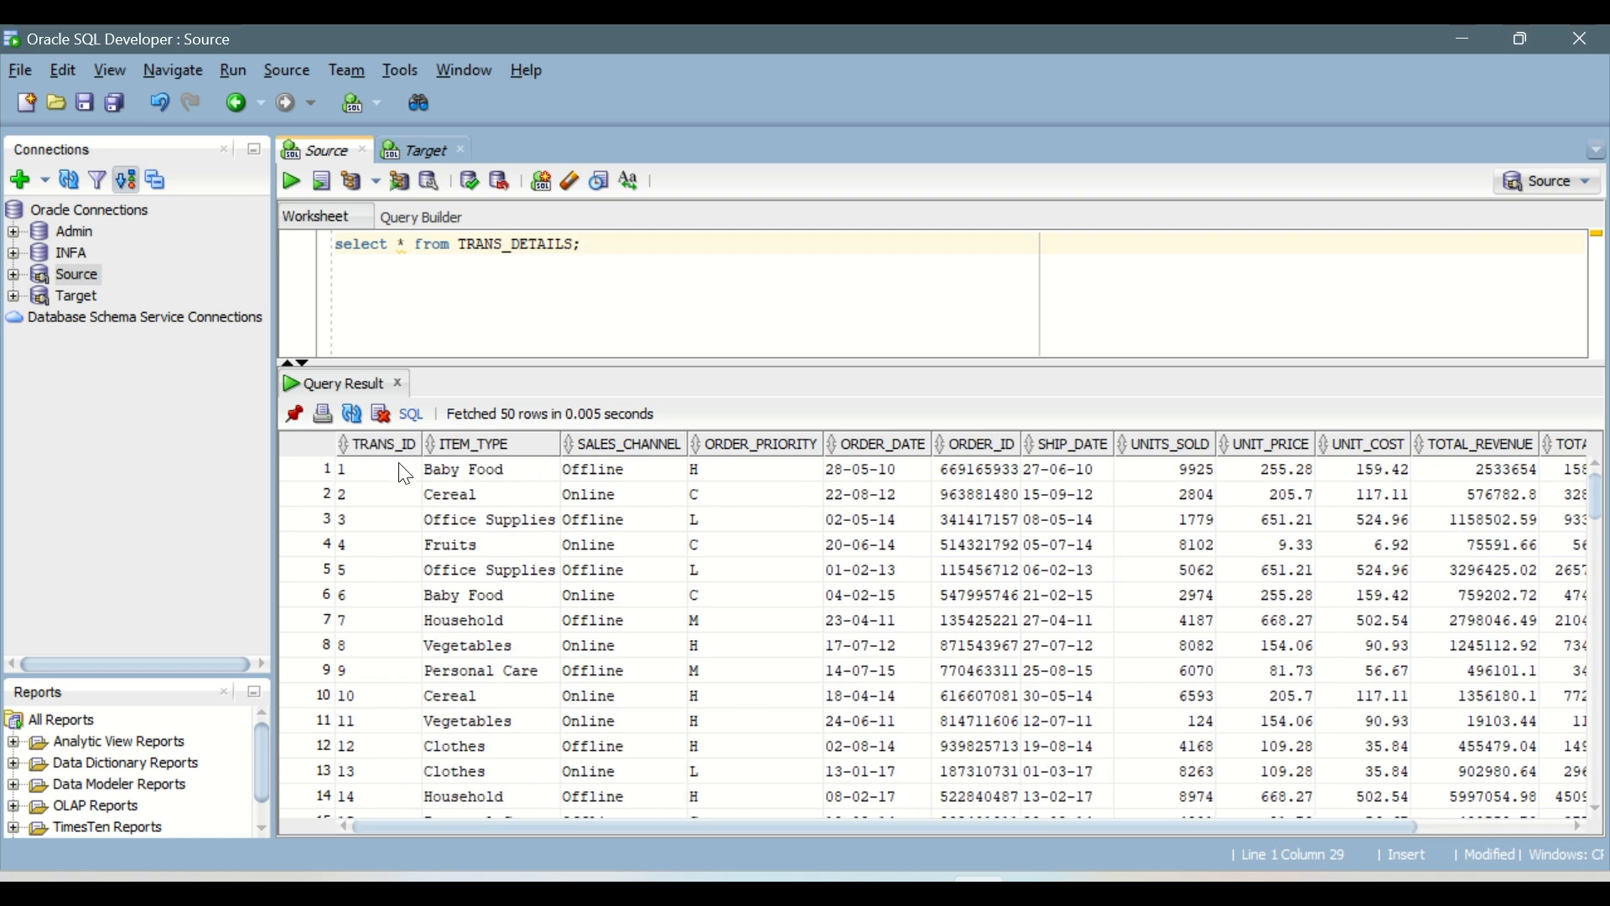
{"action": "left_click_drag", "start_coordinate": [397, 480], "coordinate": [394, 671]}
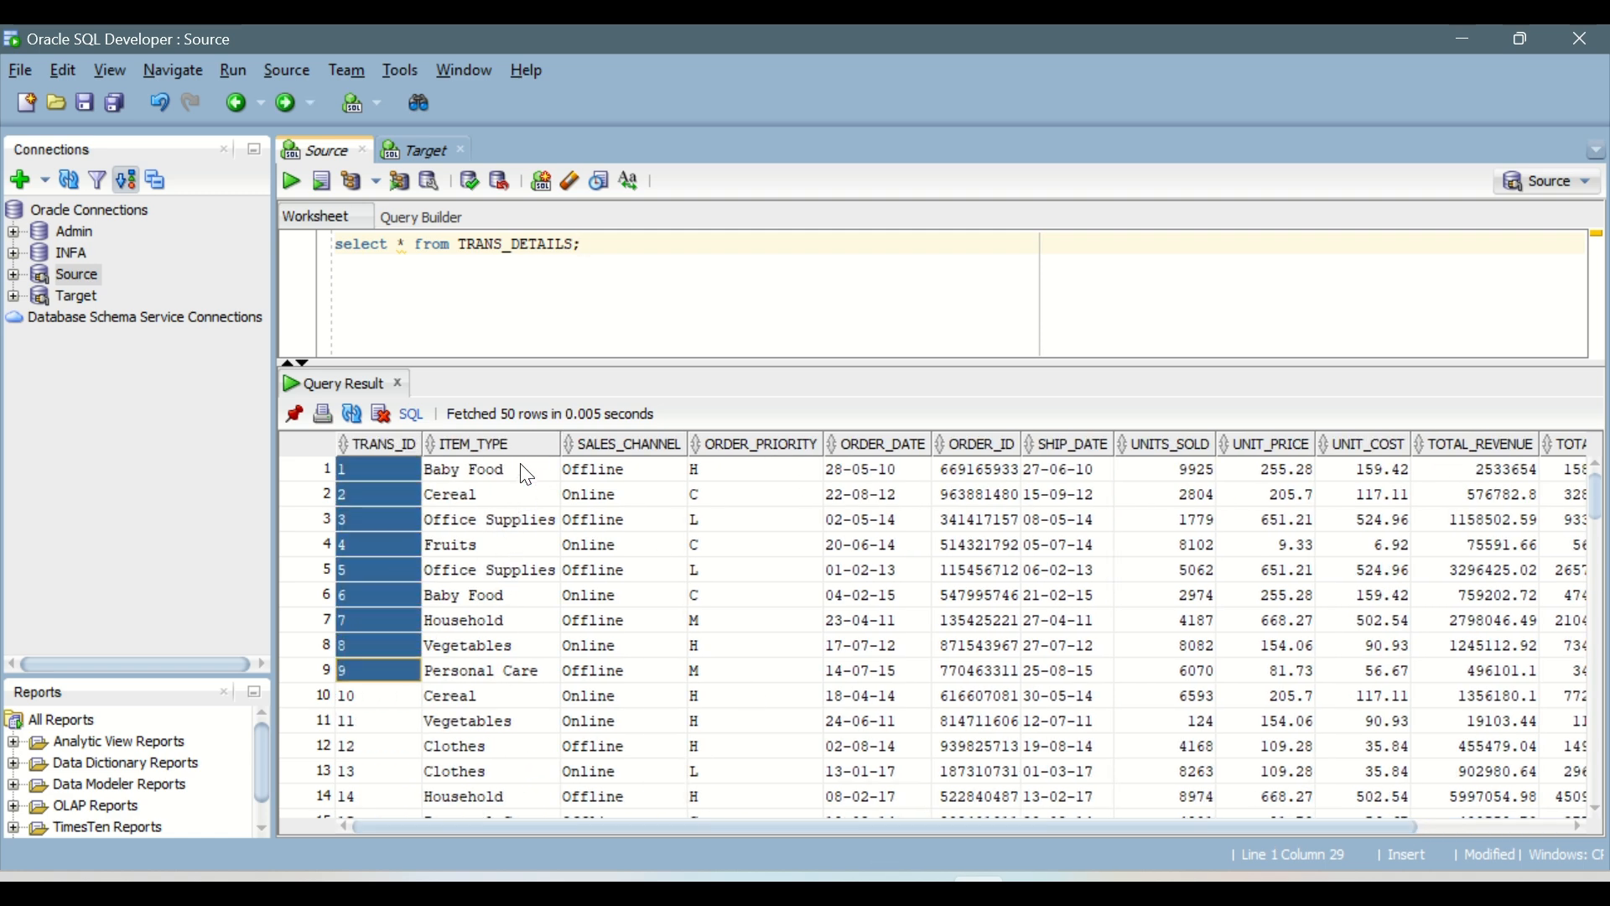
{"action": "left_click_drag", "start_coordinate": [527, 475], "coordinate": [530, 591]}
{"action": "left_click_drag", "start_coordinate": [662, 470], "coordinate": [661, 592]}
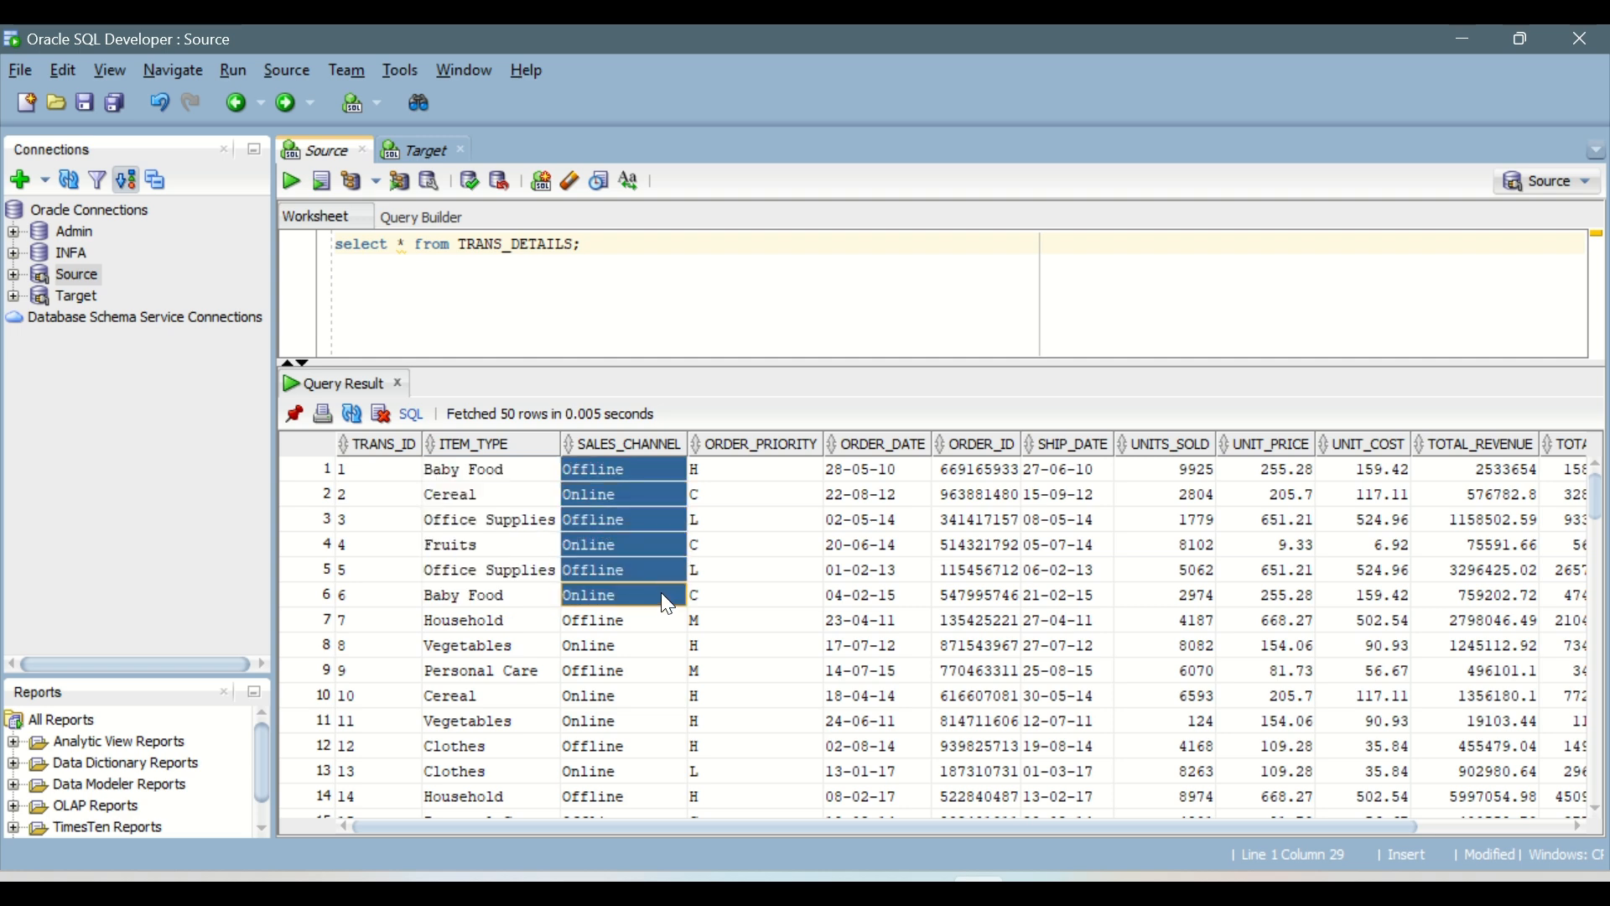
{"action": "left_click", "coordinate": [622, 644]}
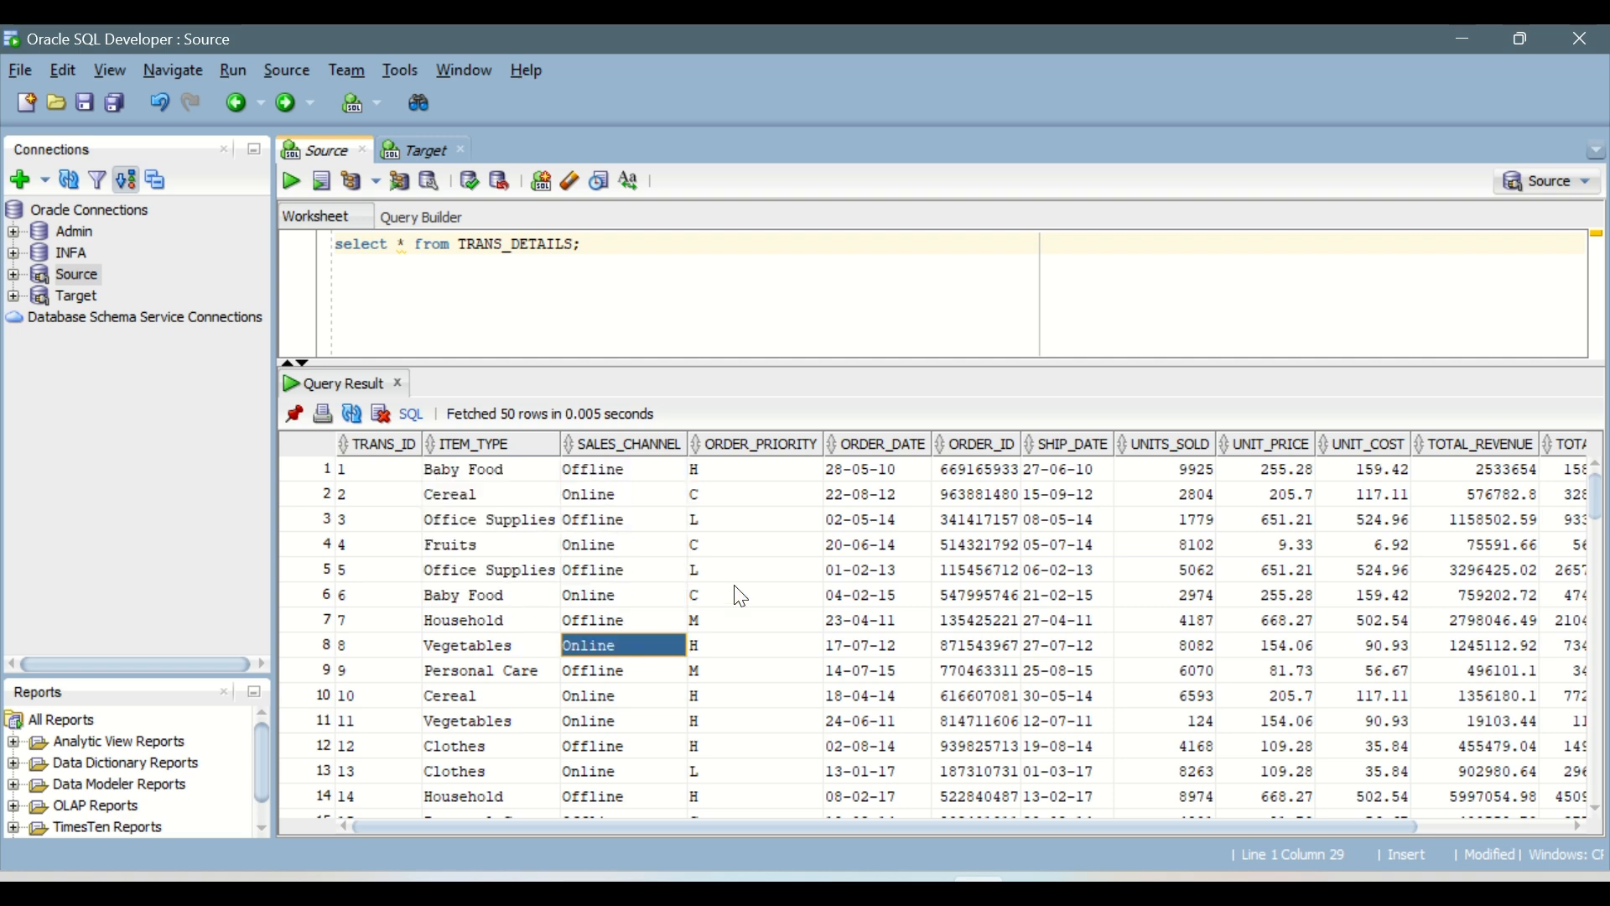
{"action": "left_click_drag", "start_coordinate": [742, 474], "coordinate": [793, 679]}
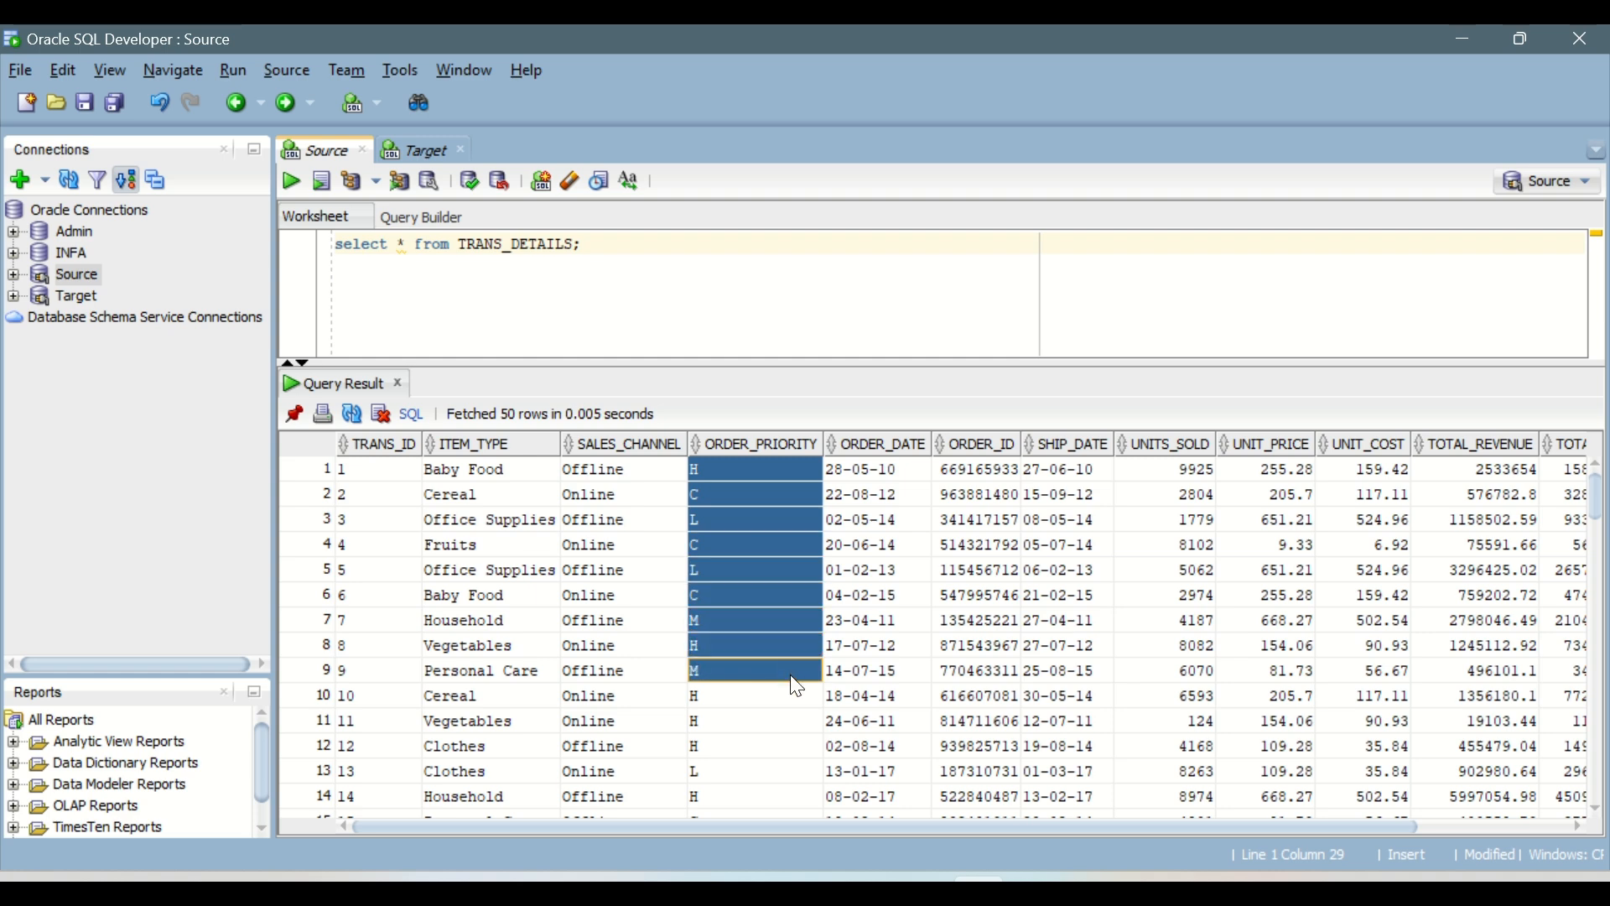
{"action": "left_click_drag", "start_coordinate": [859, 495], "coordinate": [973, 646]}
{"action": "left_click_drag", "start_coordinate": [1060, 495], "coordinate": [1195, 596]}
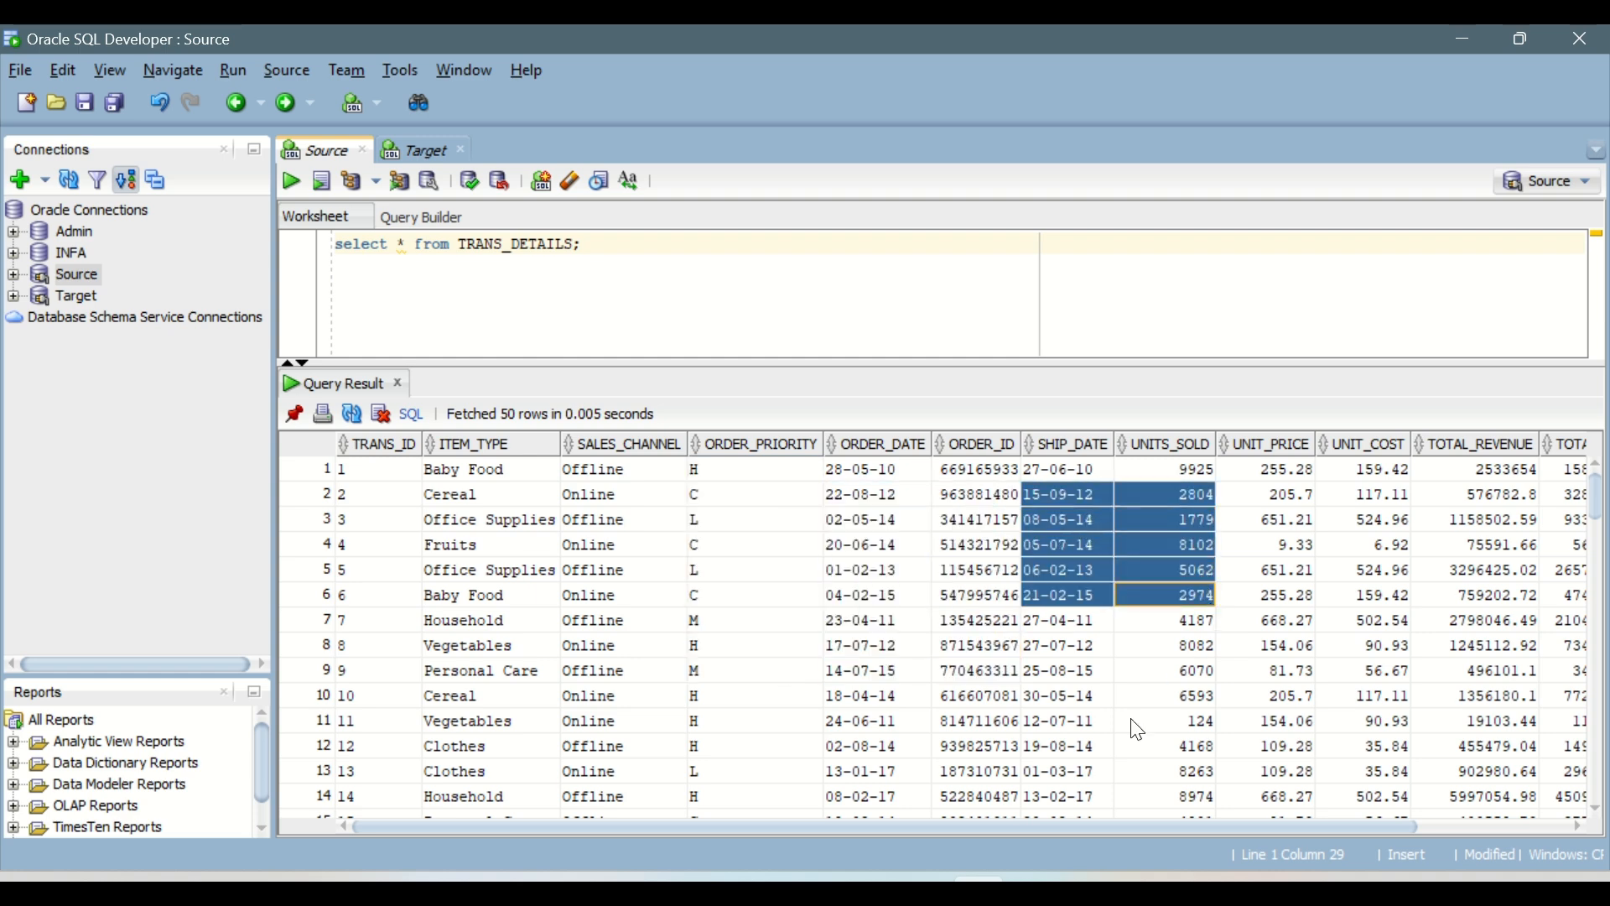
{"action": "left_click_drag", "start_coordinate": [1090, 825], "coordinate": [1242, 834]}
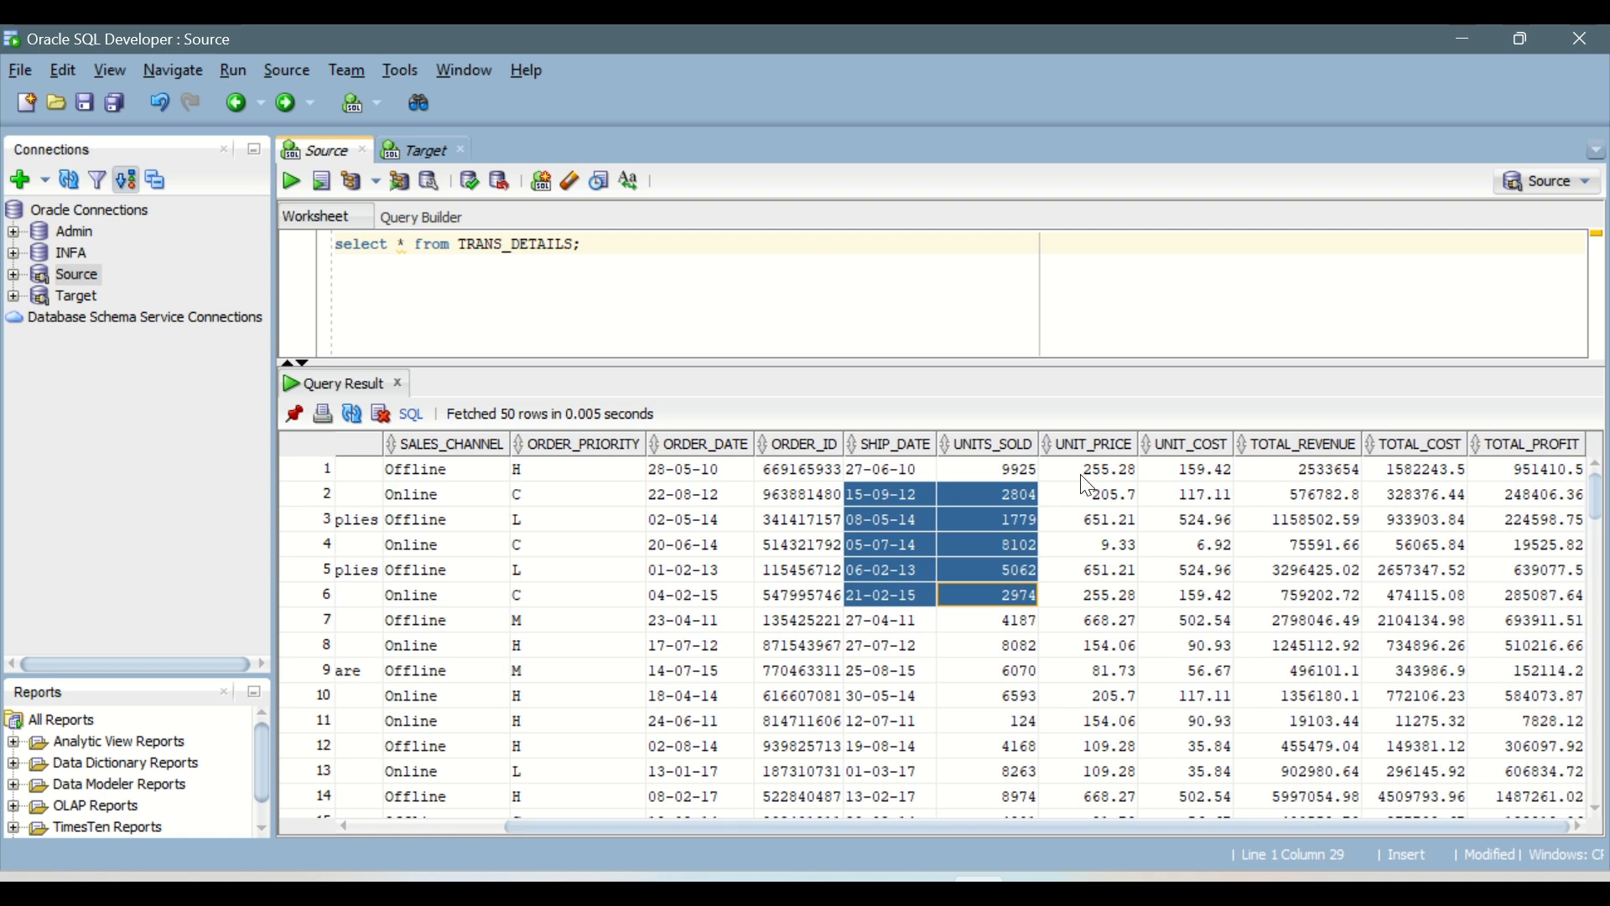
{"action": "left_click_drag", "start_coordinate": [1085, 471], "coordinate": [1481, 595]}
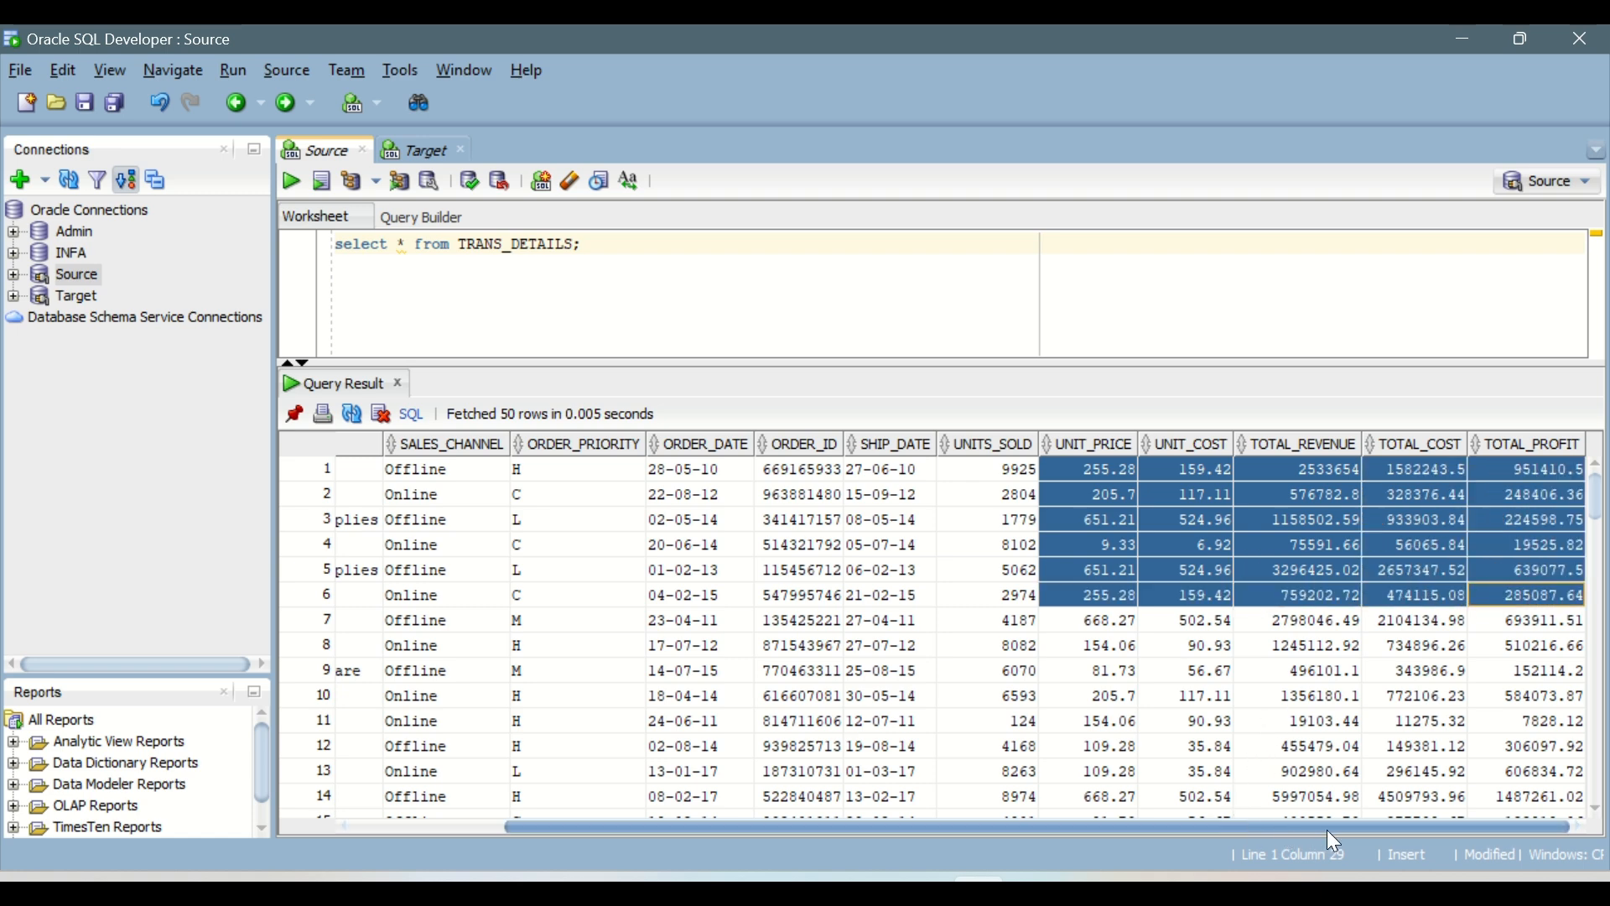
{"action": "left_click", "coordinate": [1038, 549]}
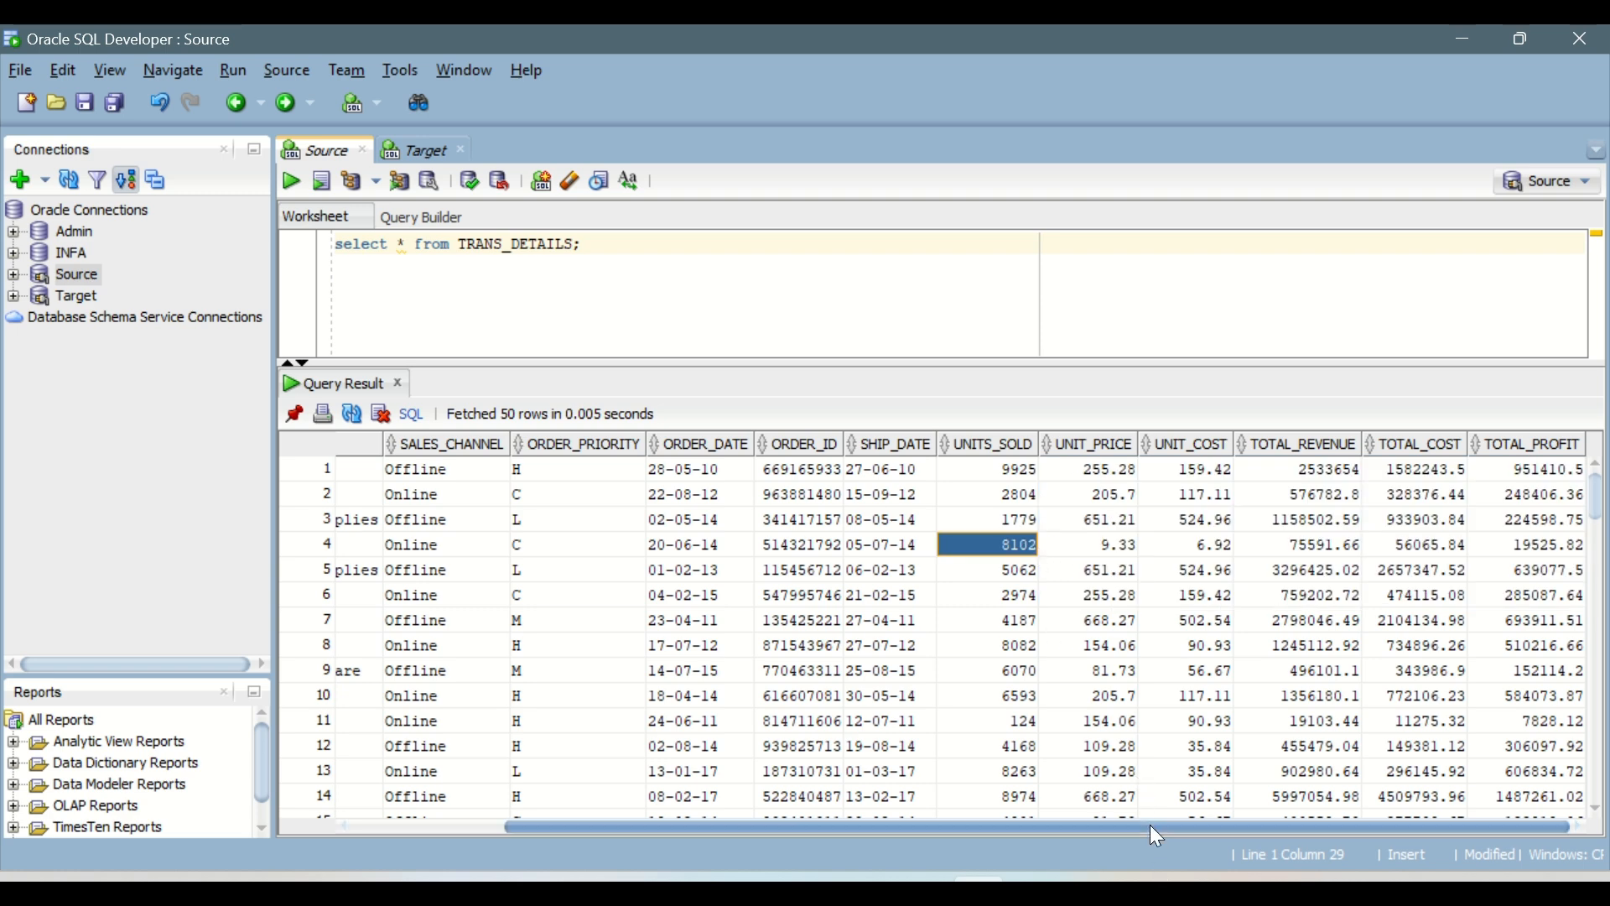
{"action": "left_click_drag", "start_coordinate": [1149, 824], "coordinate": [731, 862]}
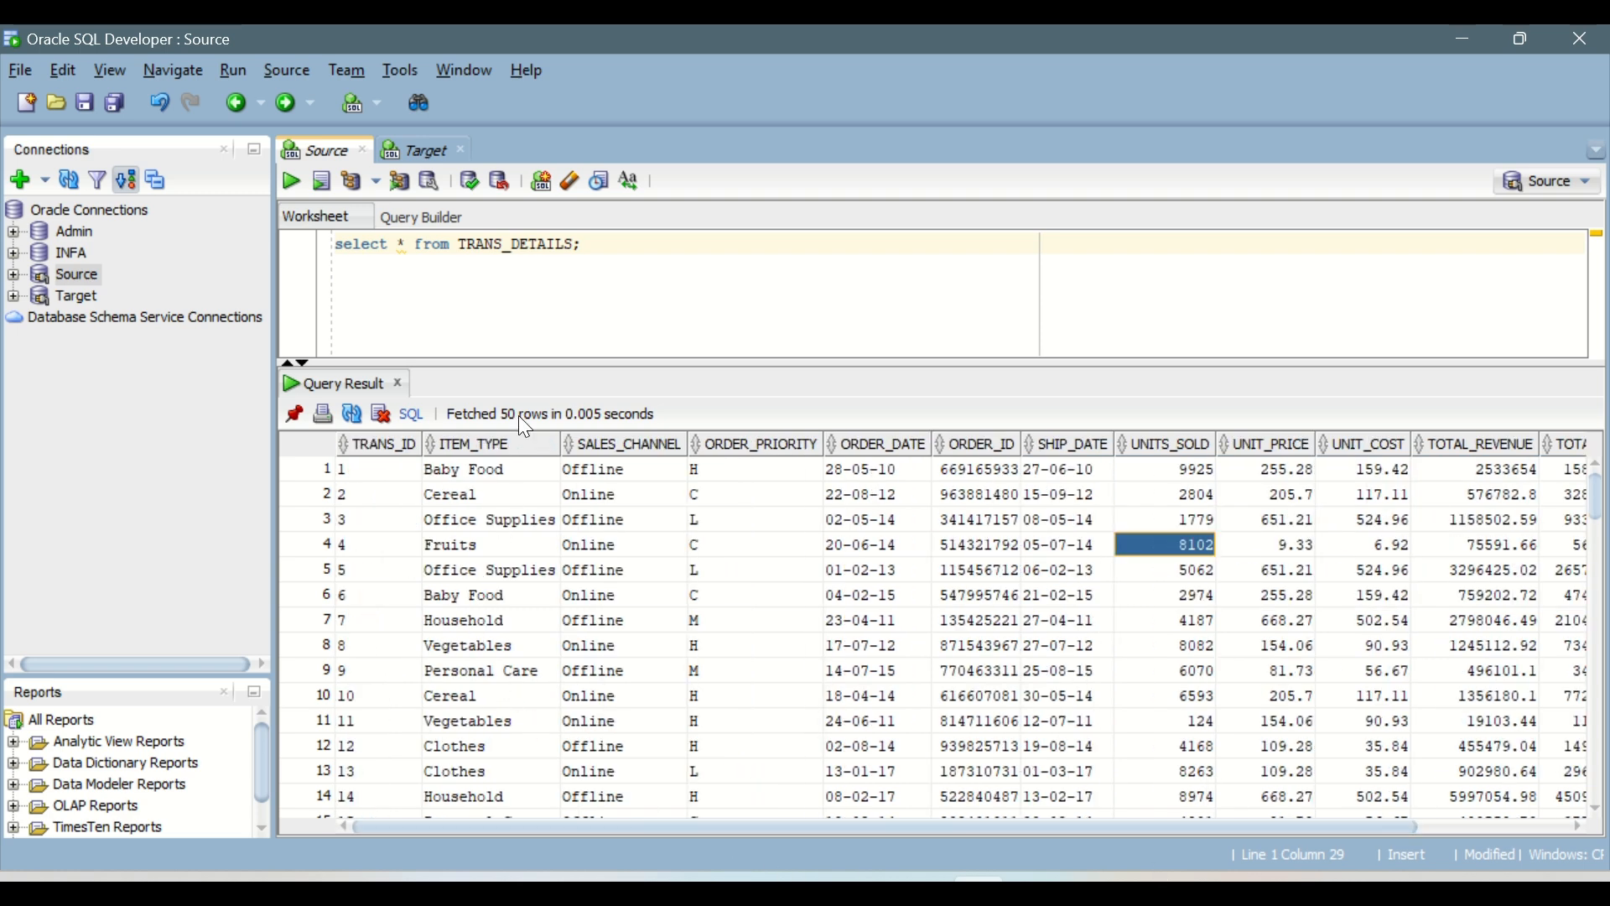
{"action": "left_click_drag", "start_coordinate": [529, 363], "coordinate": [529, 448]}
{"action": "left_click", "coordinate": [489, 631]}
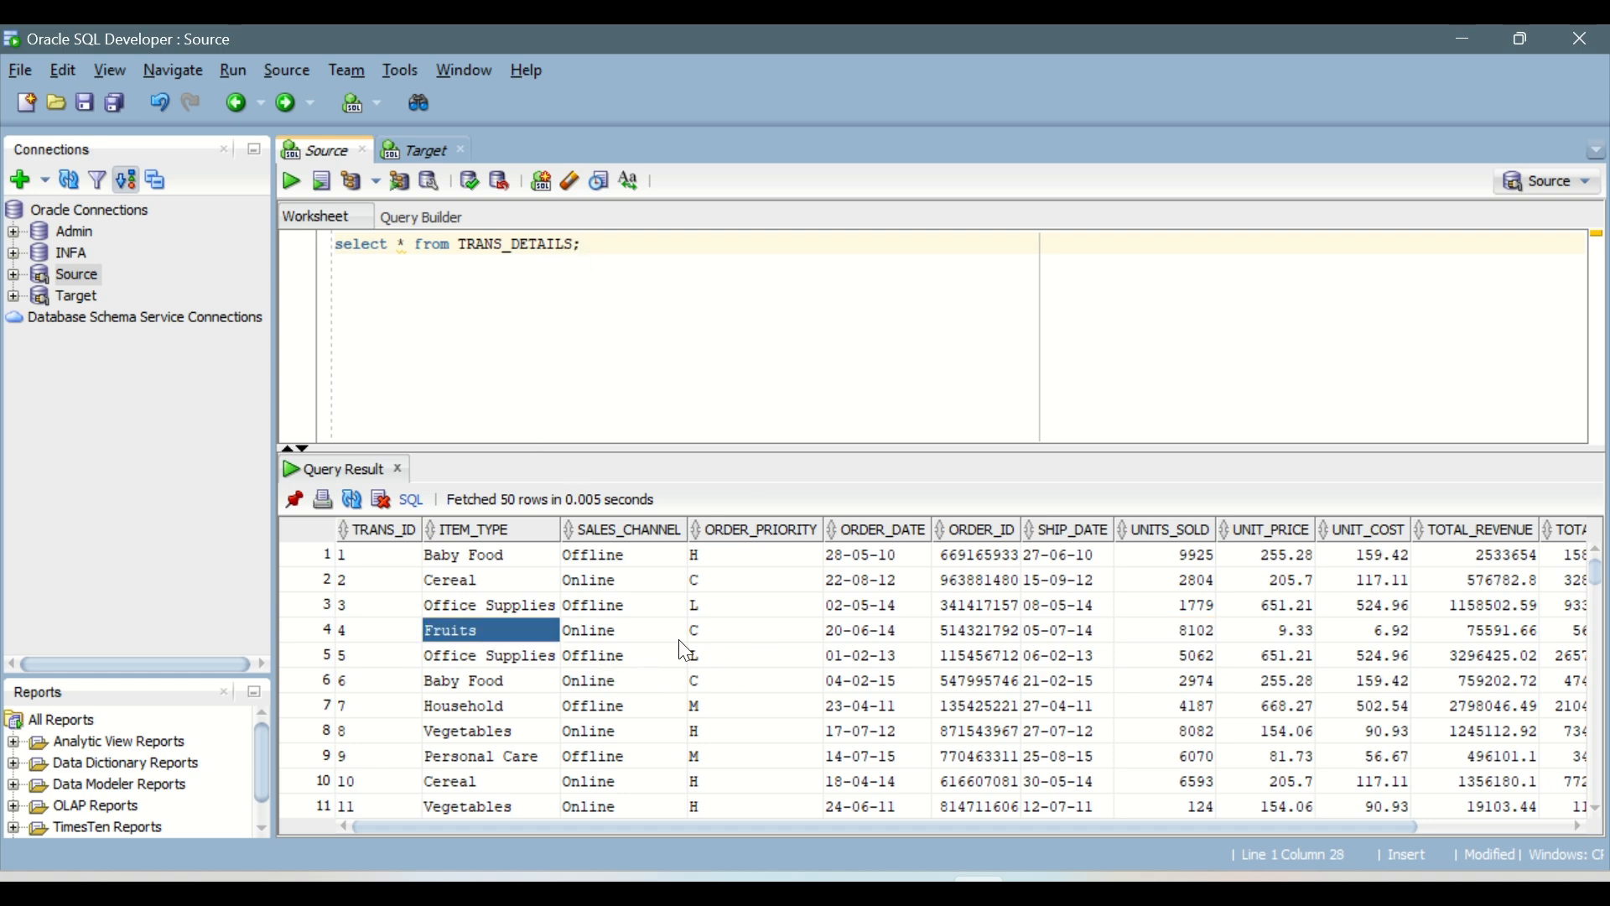
Step: Switch to Informatica Data Integration in the browser and create a new mapping named m_SourceDB_Target_Table
{"action": "left_click", "coordinate": [925, 889]}
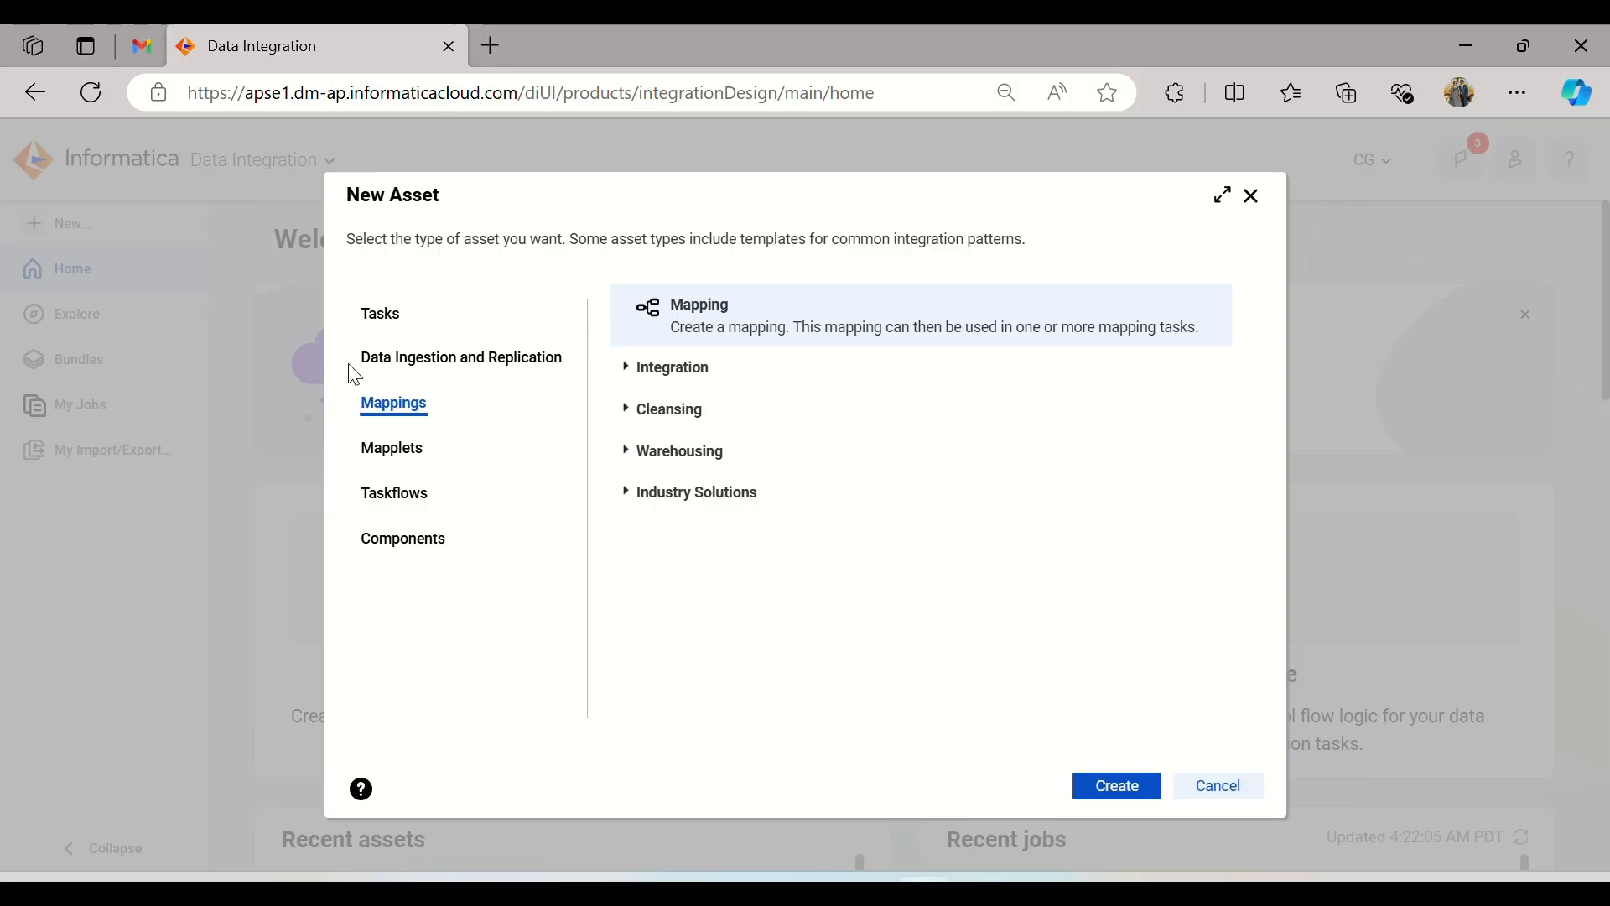
{"action": "left_click", "coordinate": [1115, 785]}
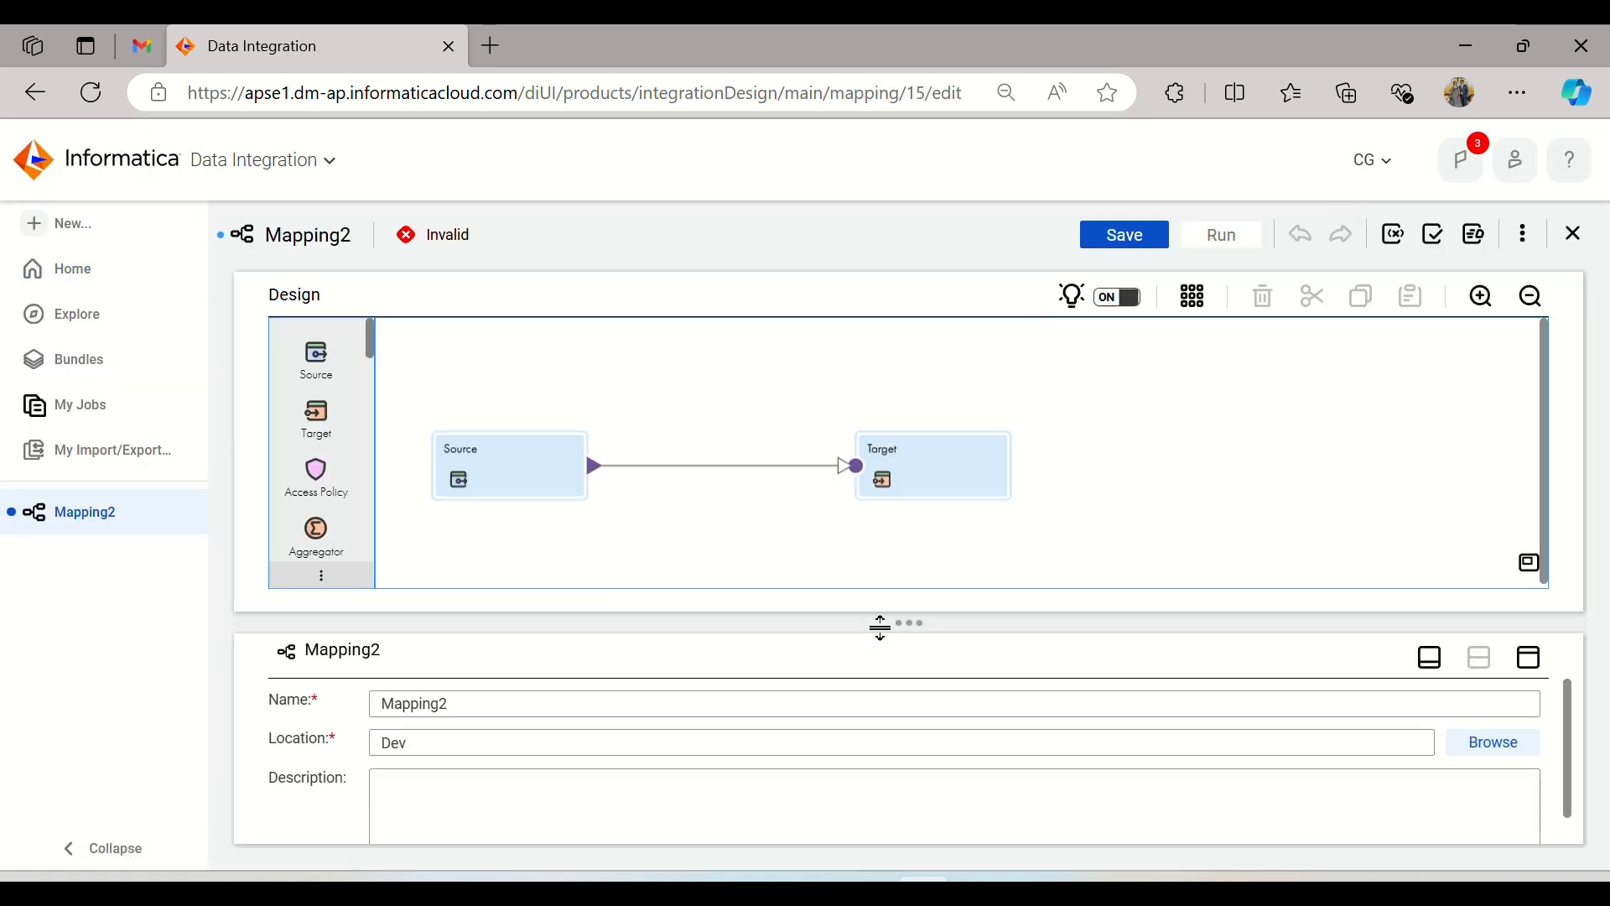
{"action": "left_click_drag", "start_coordinate": [470, 707], "coordinate": [335, 718]}
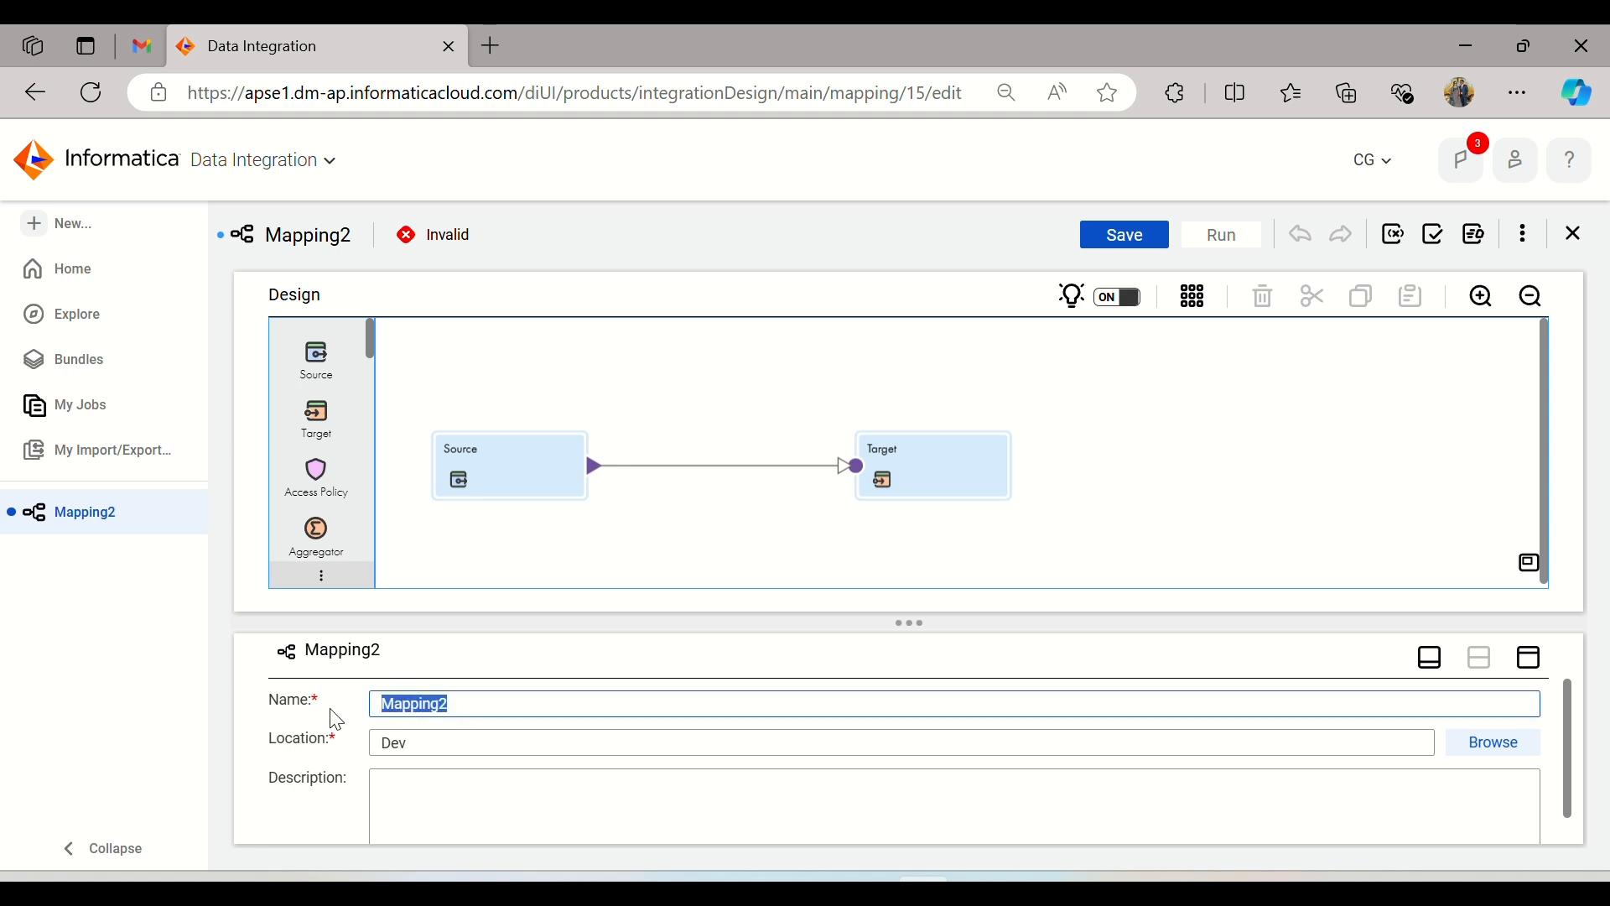
{"action": "type", "text": "m_SourceDB_Target_Table"}
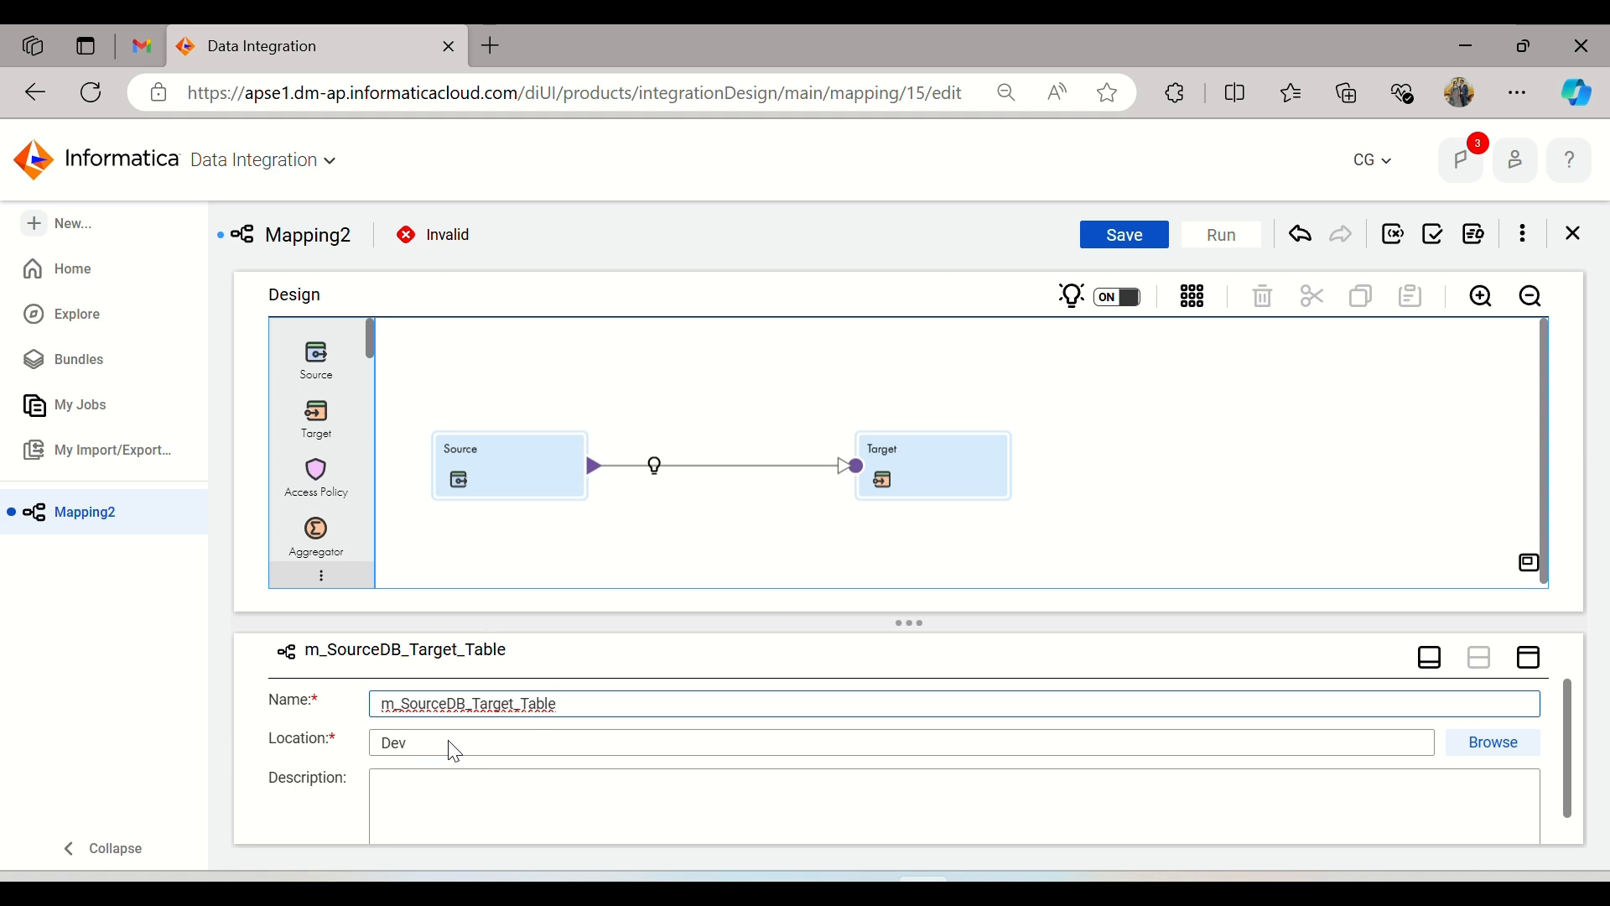
Step: Set the Source transformation's connection to Source (Oracle) and its source type to Single Object
{"action": "left_click", "coordinate": [546, 486]}
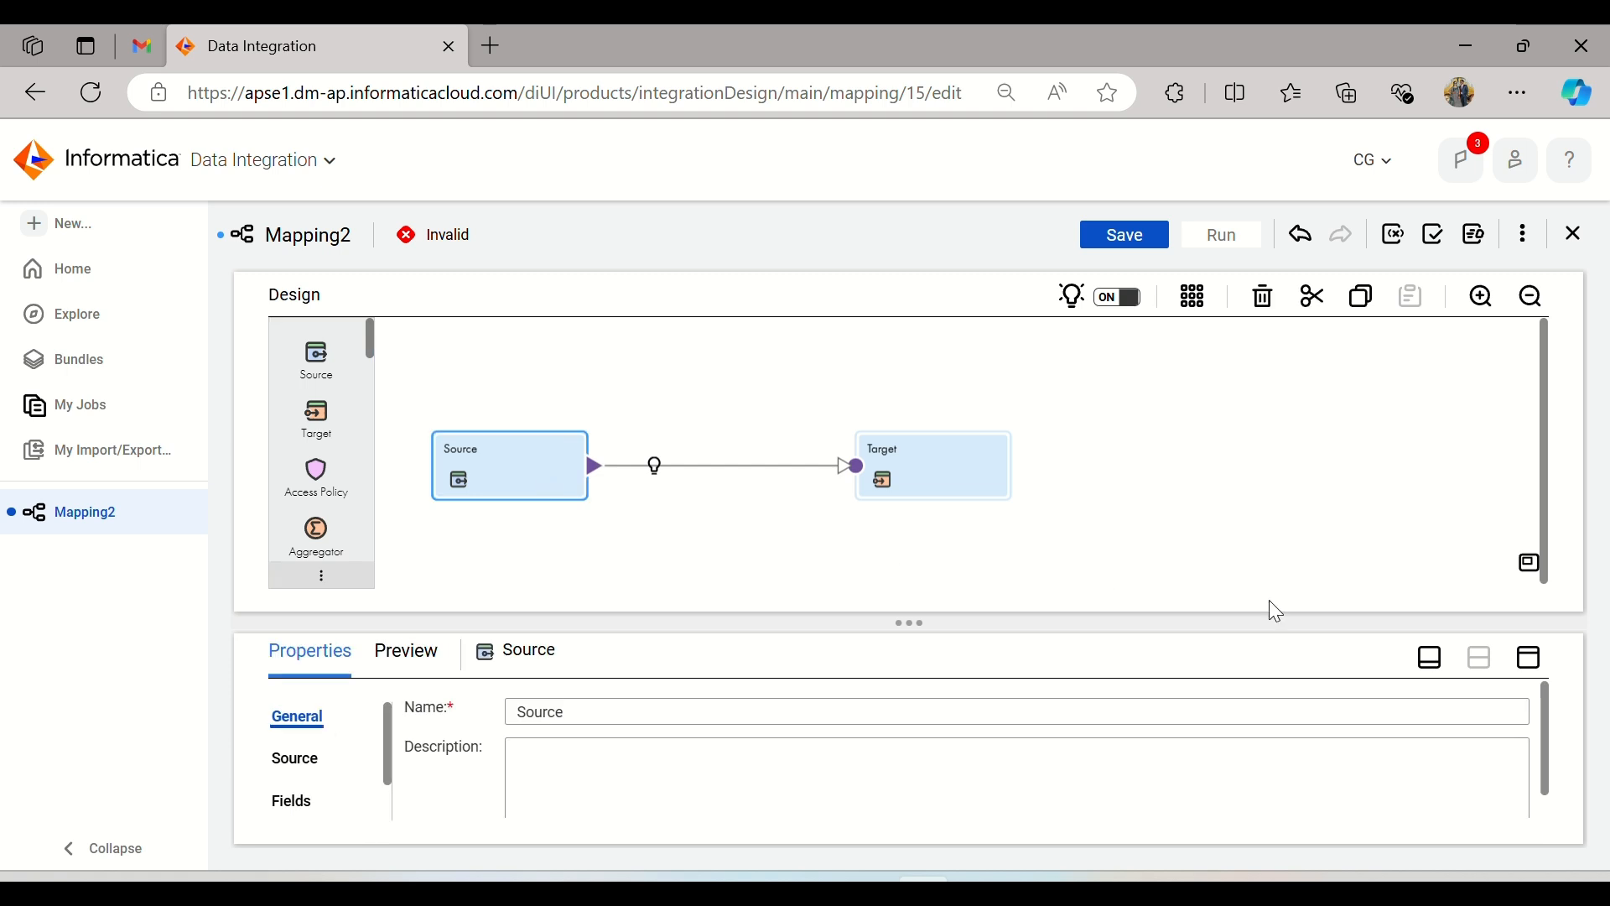
{"action": "left_click", "coordinate": [1531, 658]}
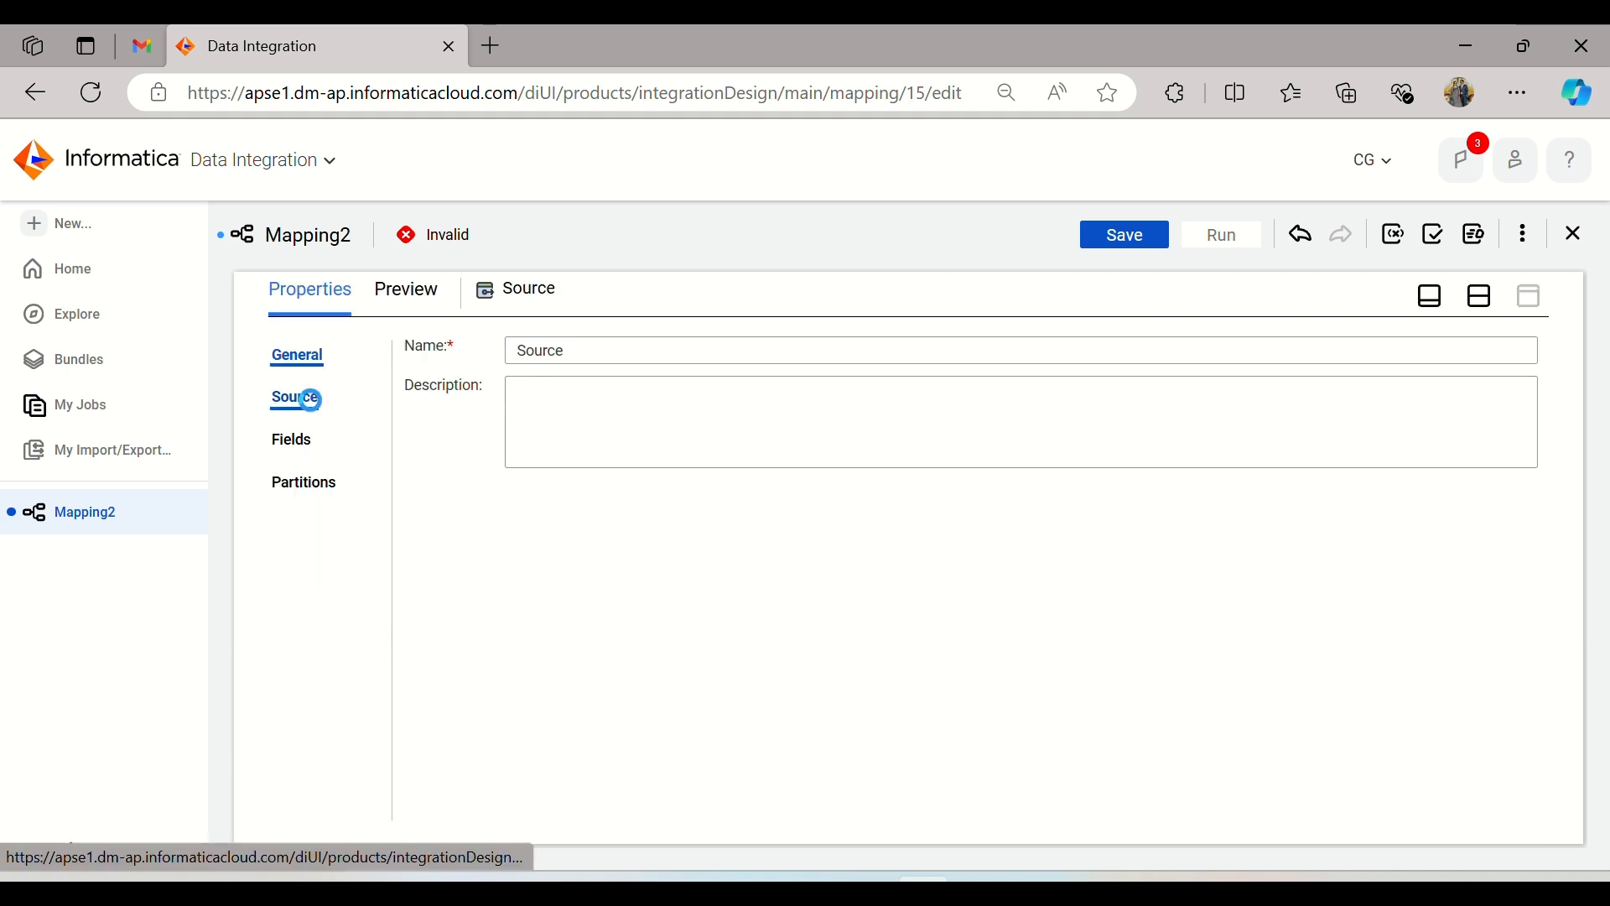
{"action": "left_click", "coordinate": [298, 399]}
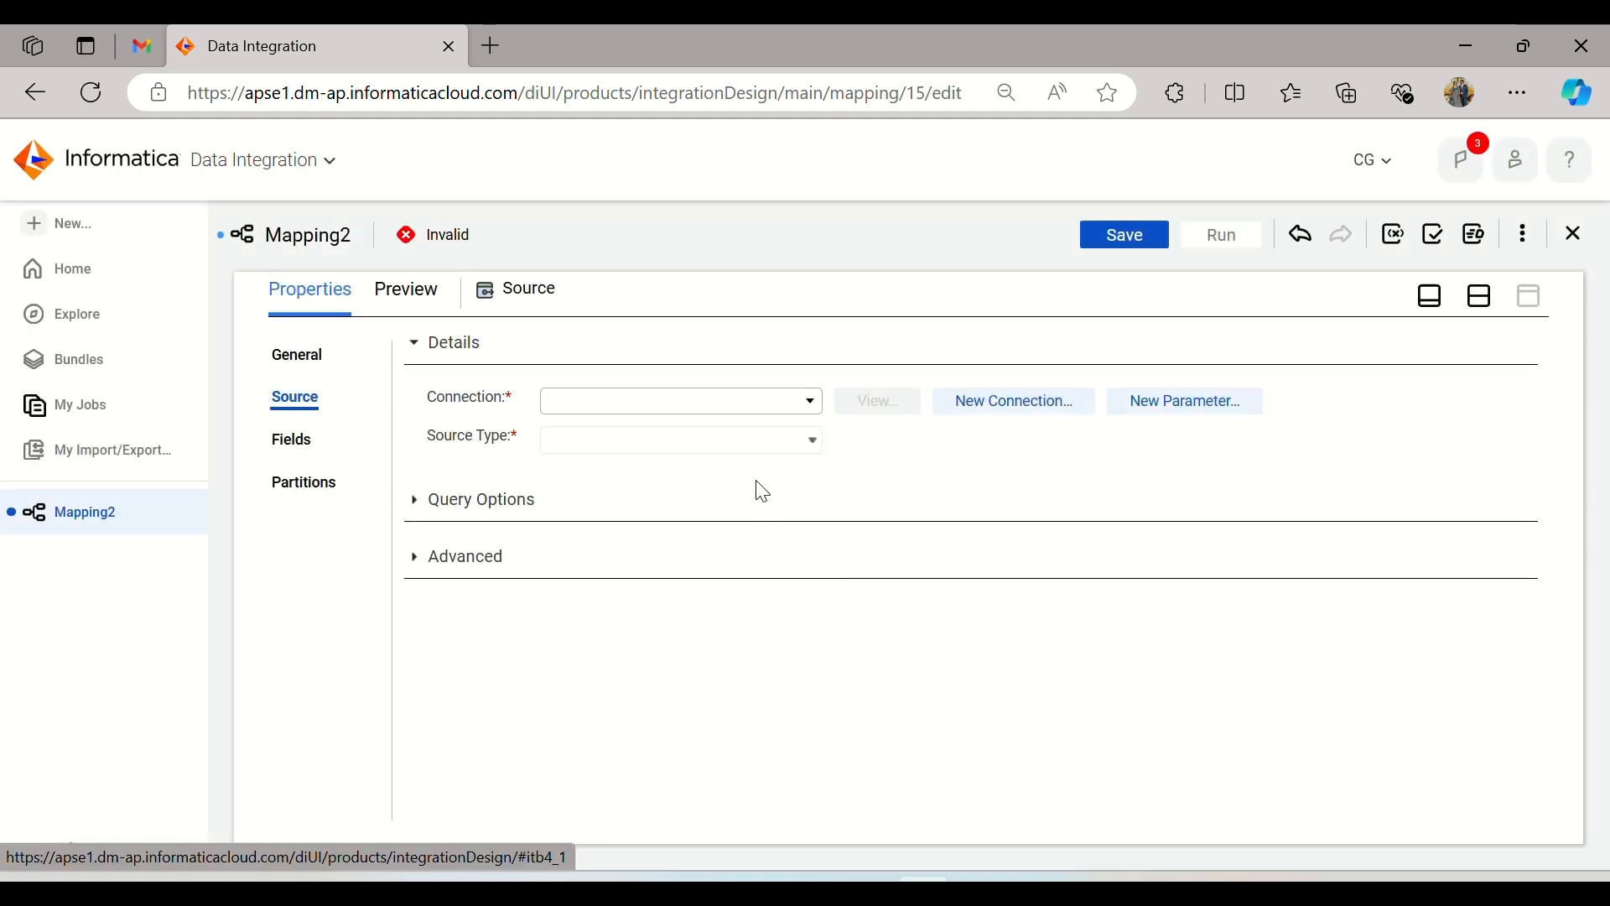
{"action": "left_click", "coordinate": [737, 404]}
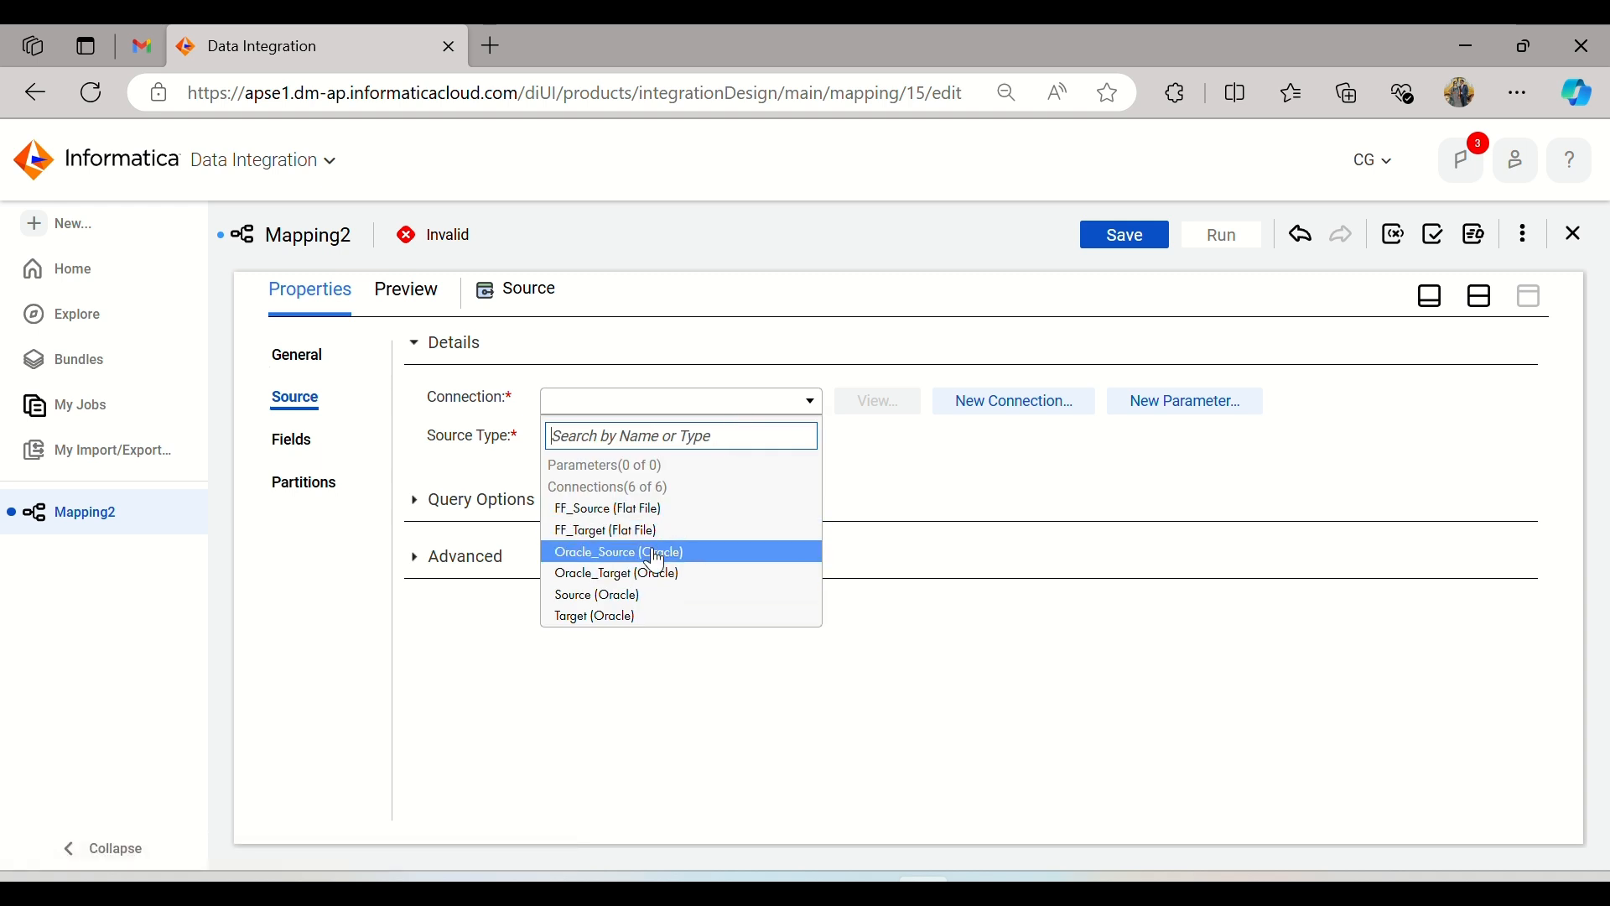
{"action": "left_click", "coordinate": [643, 594]}
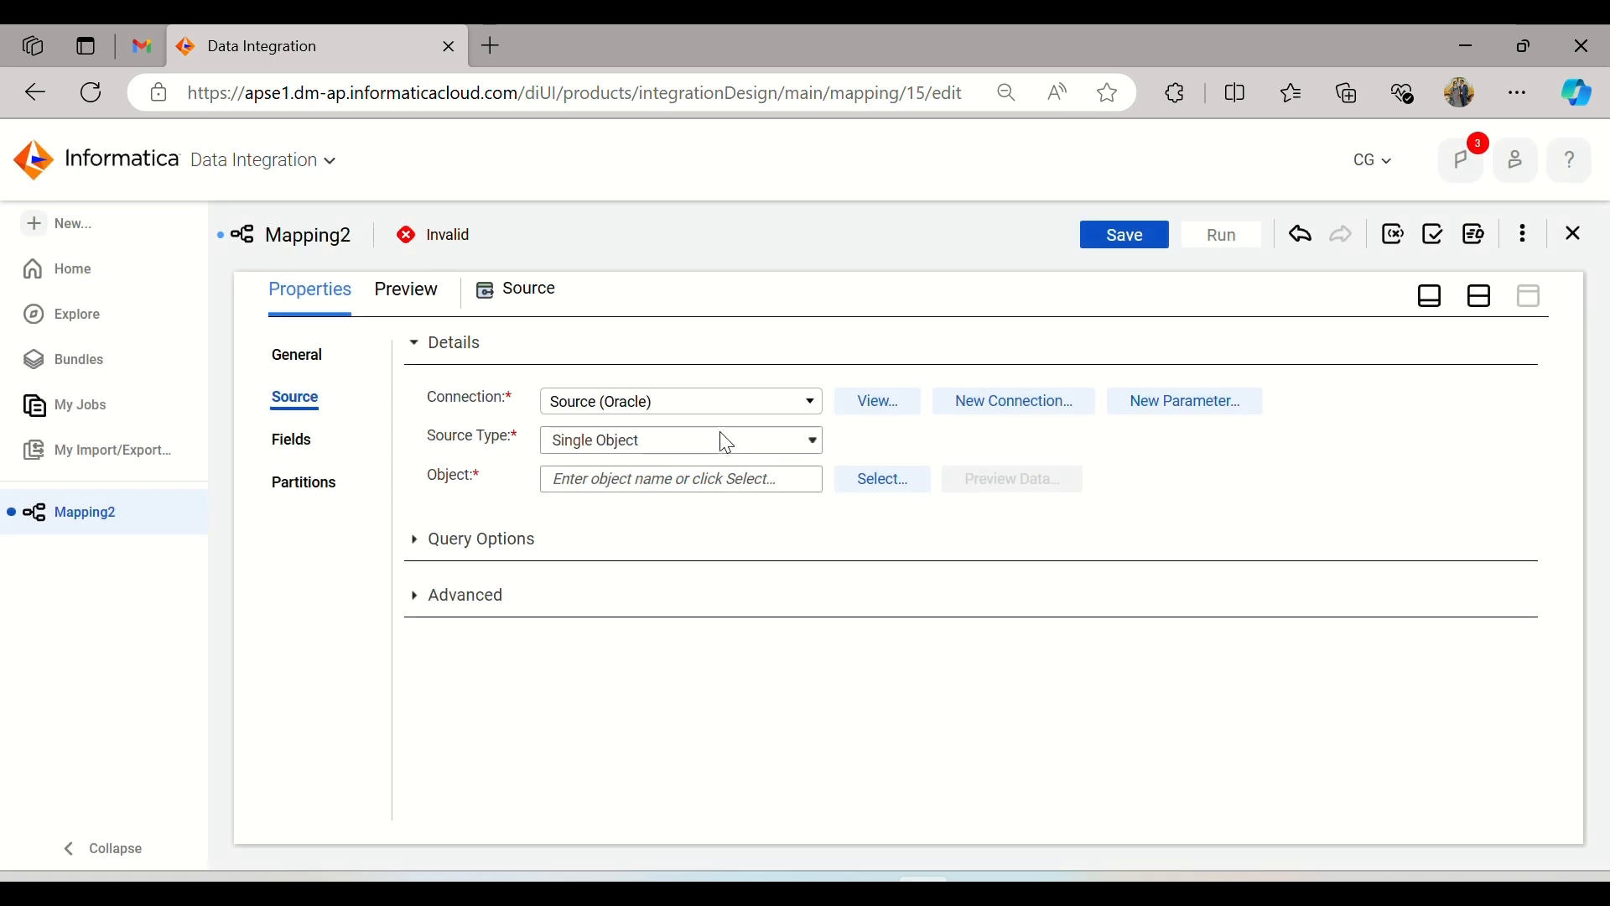
{"action": "left_click", "coordinate": [733, 410]}
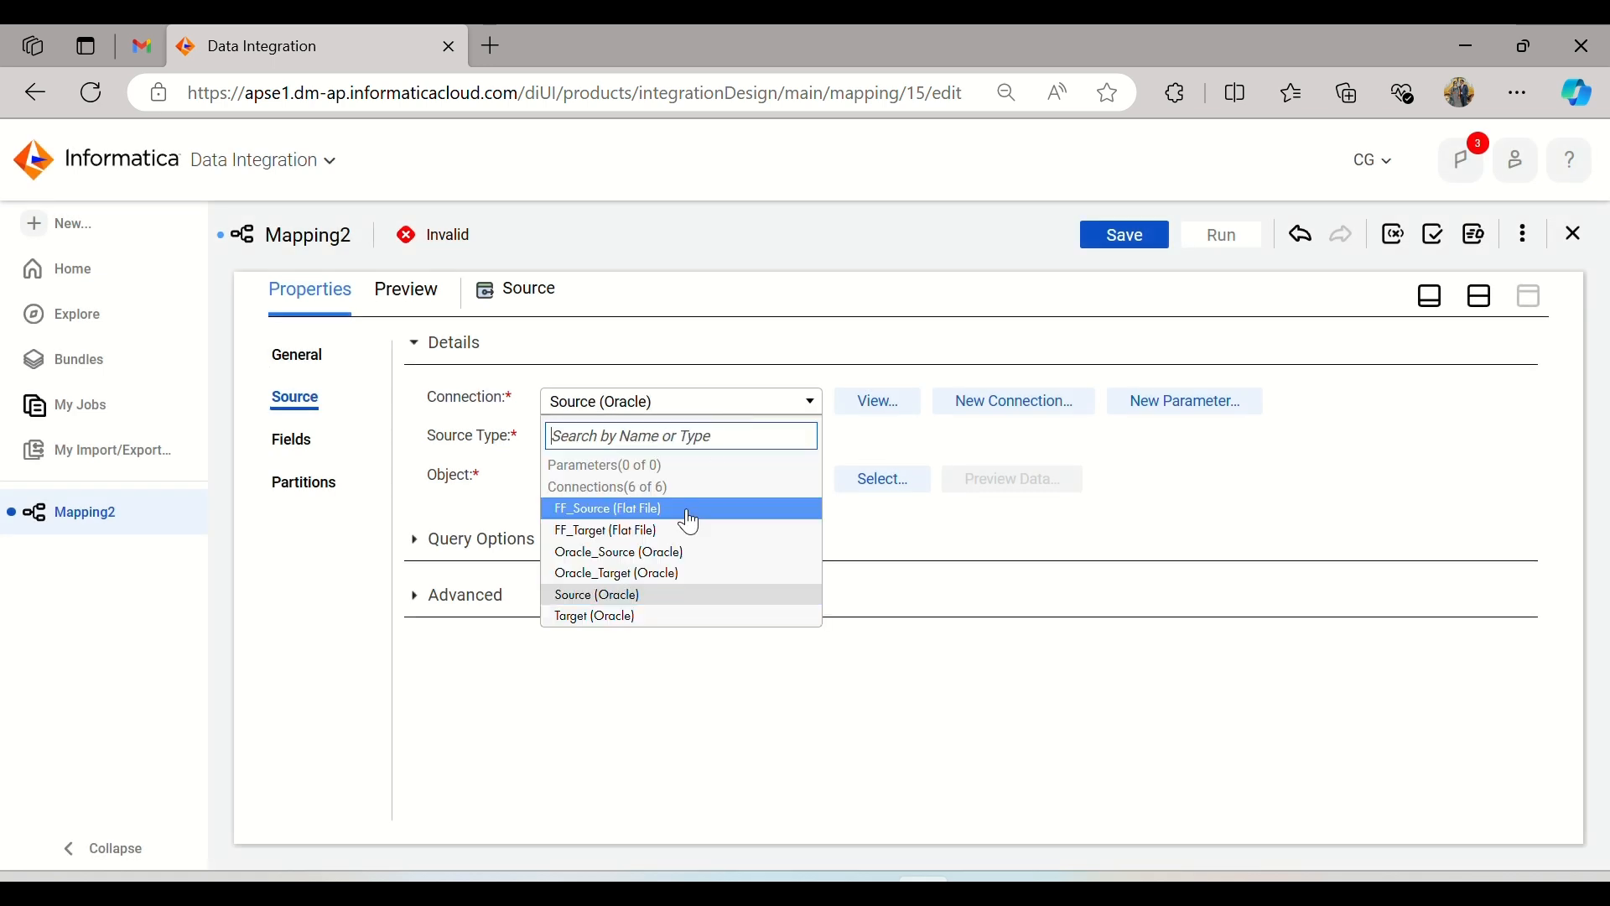
{"action": "left_click", "coordinate": [661, 597]}
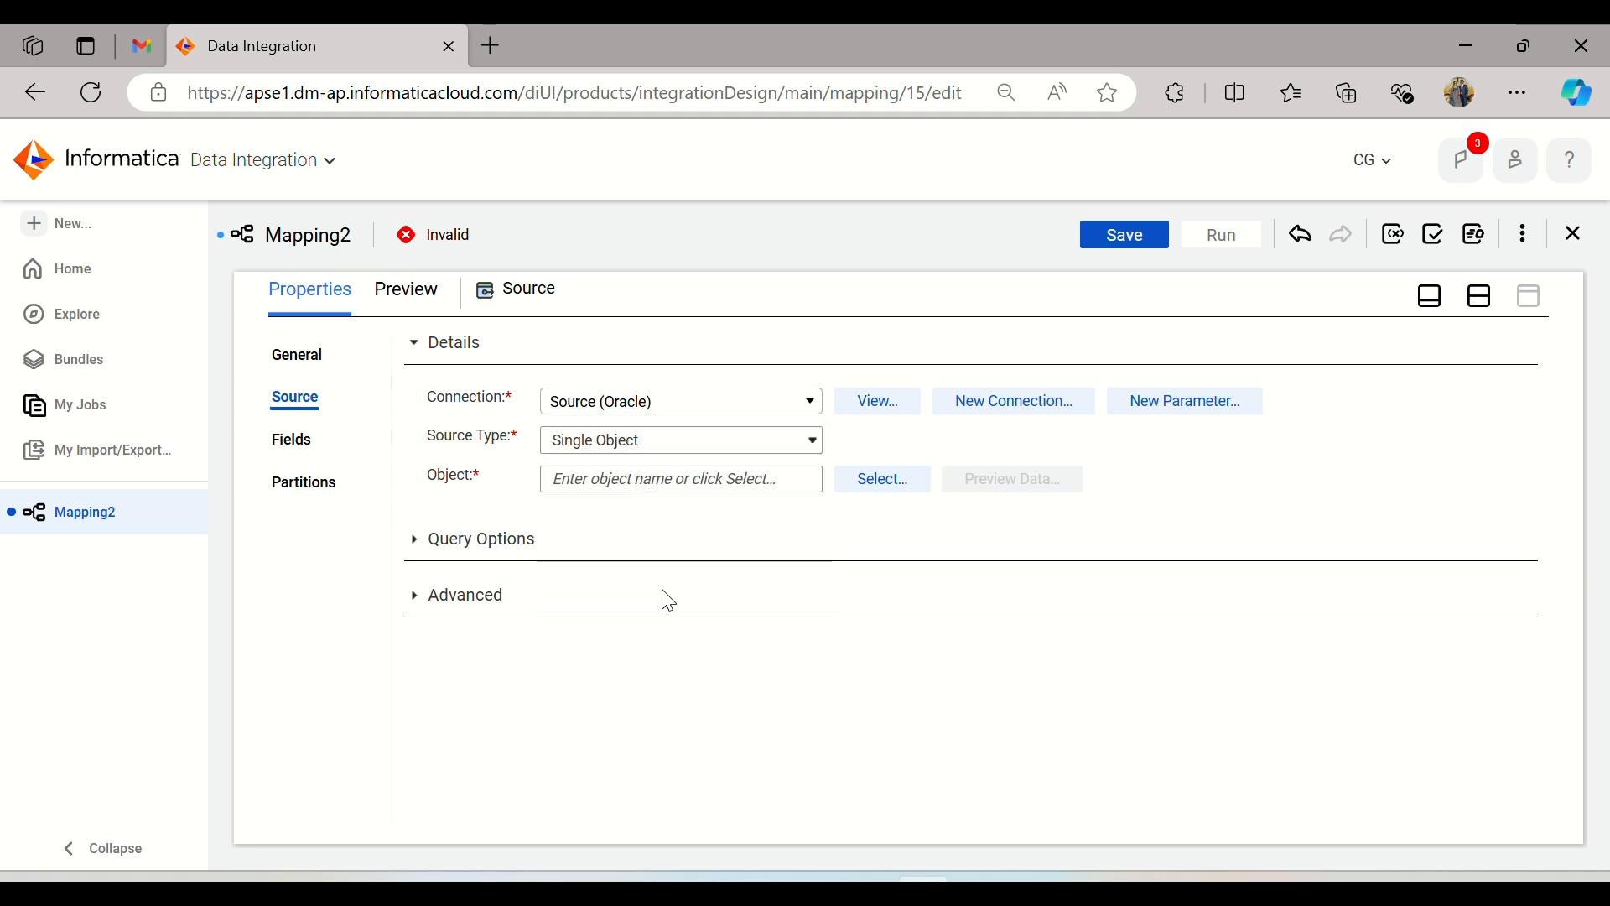
{"action": "left_click", "coordinate": [685, 457]}
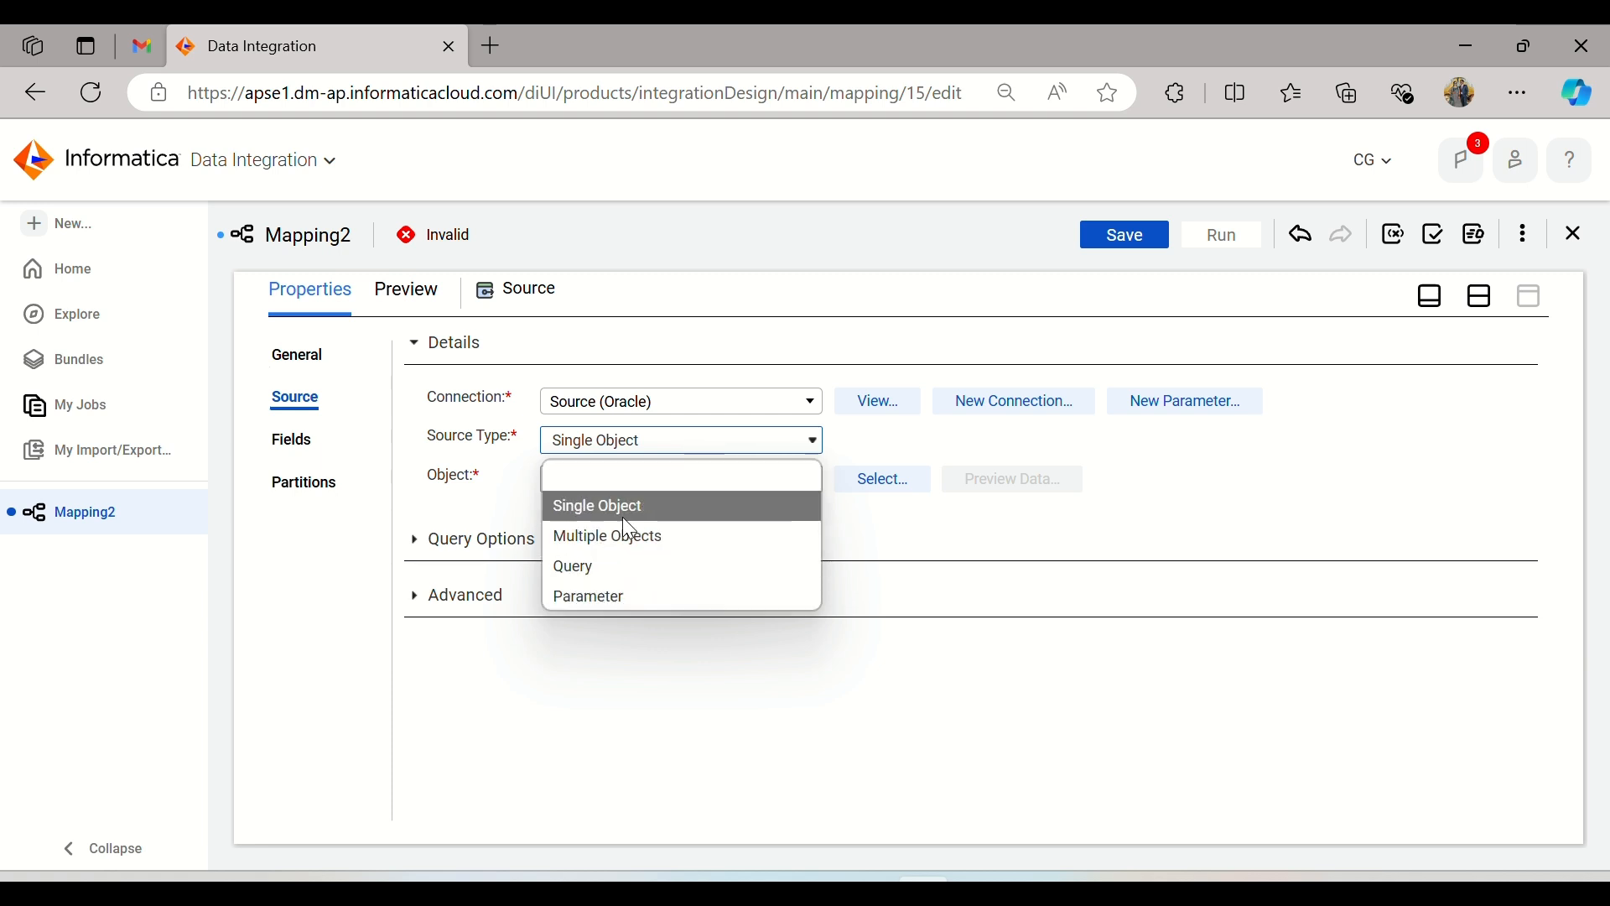
{"action": "left_click", "coordinate": [662, 505]}
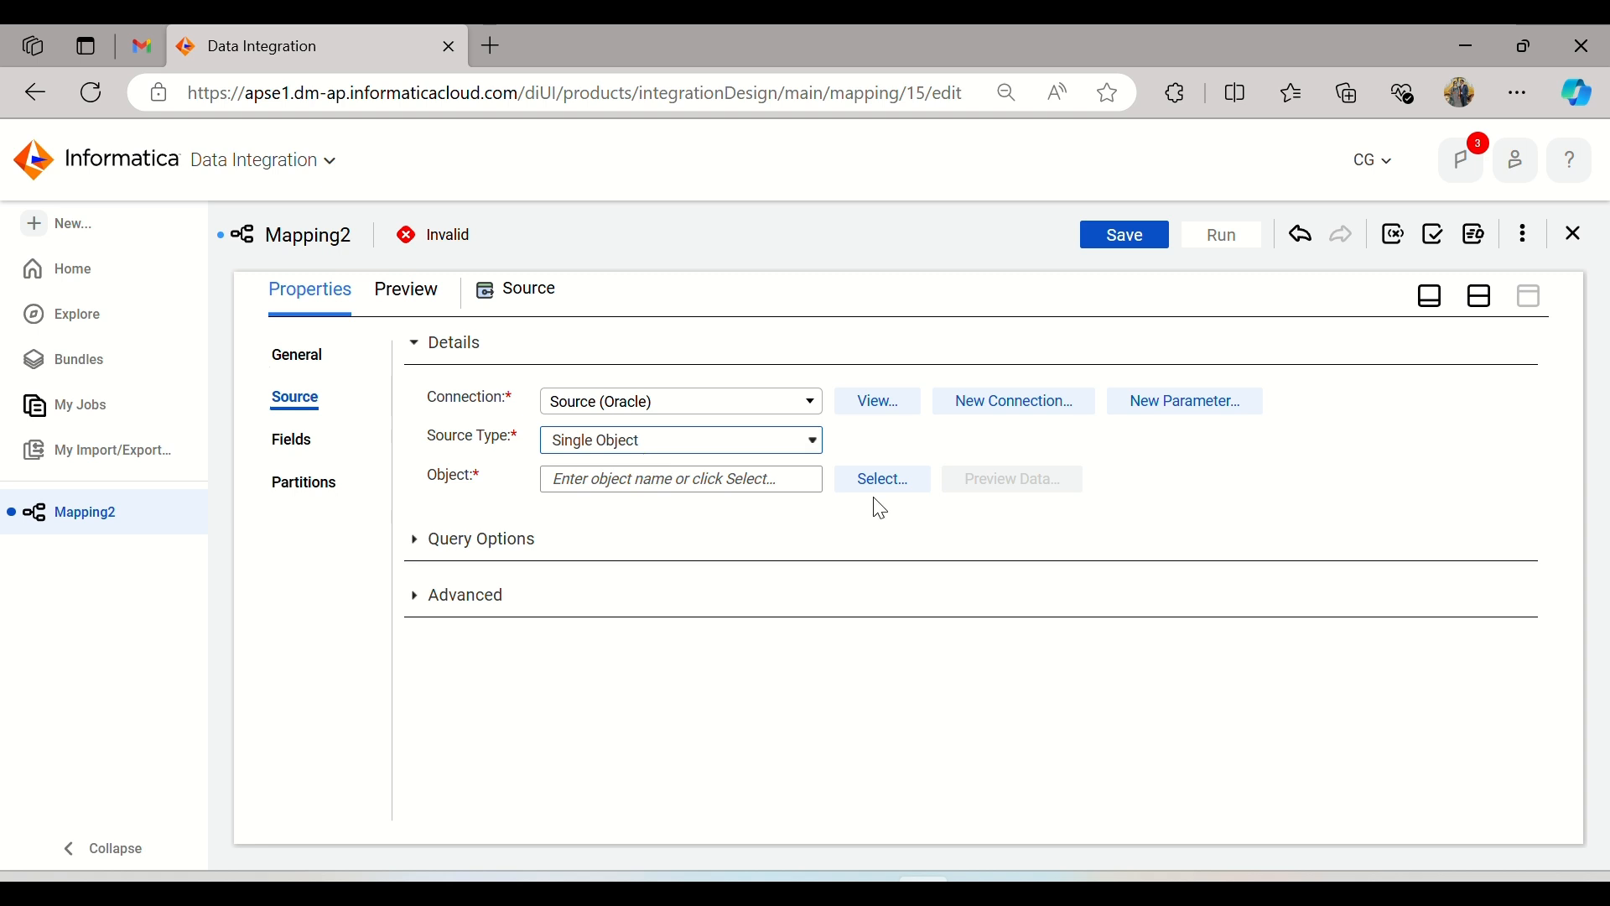
Step: Select the TRANS_DETAILS table as the Source transformation's object
{"action": "left_click", "coordinate": [898, 480]}
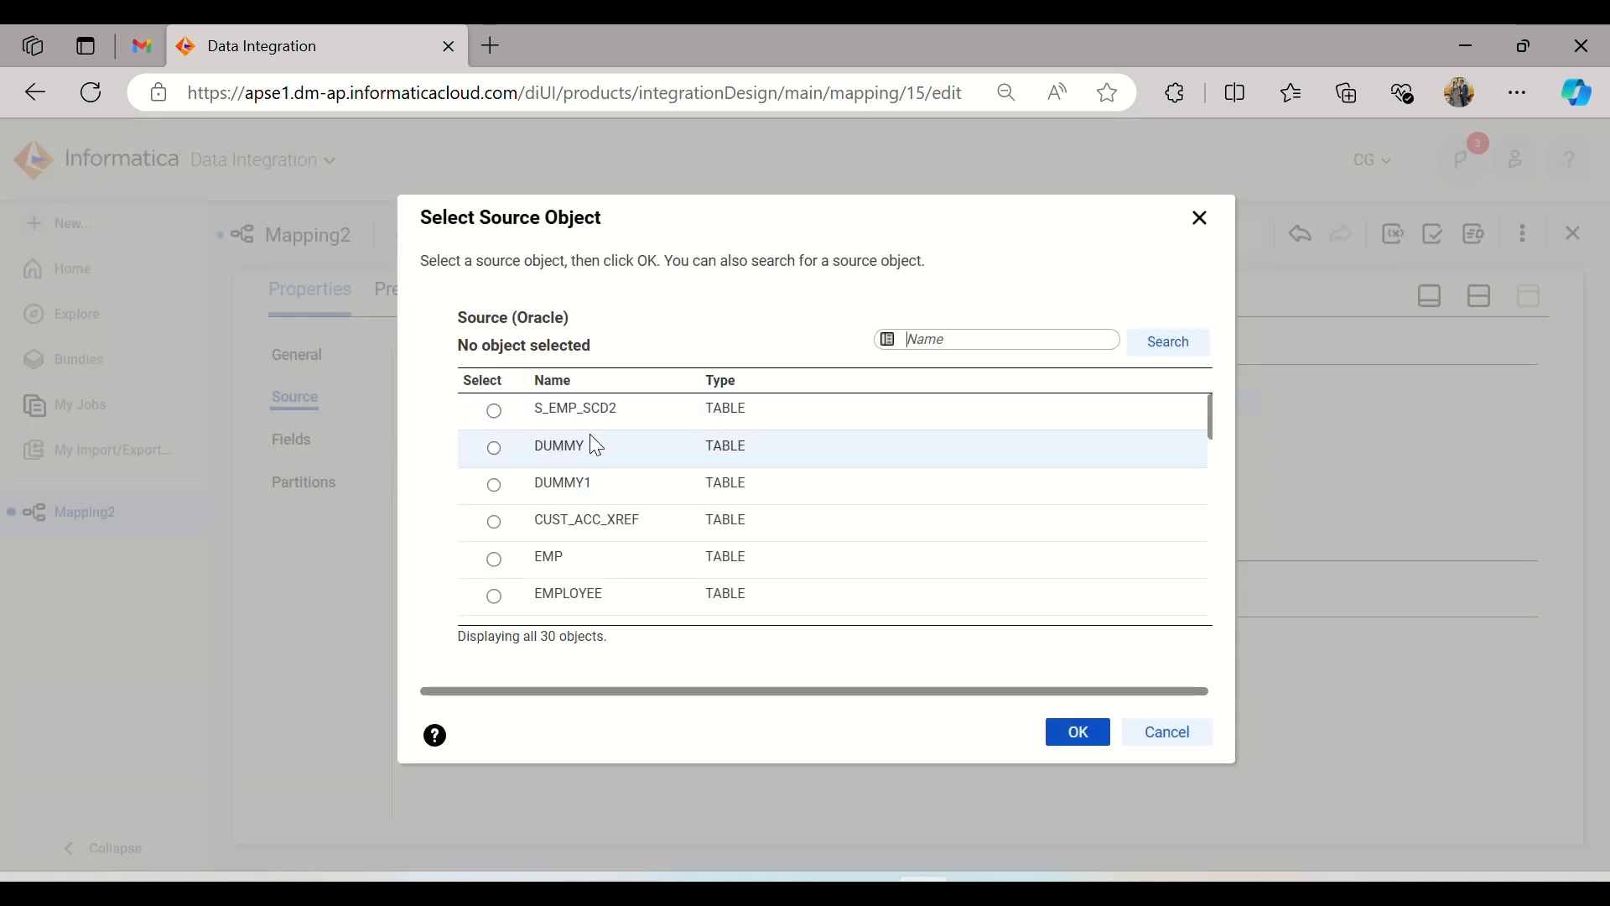
{"action": "scroll", "coordinate": [592, 440], "scroll_direction": "down", "scroll_amount": 3}
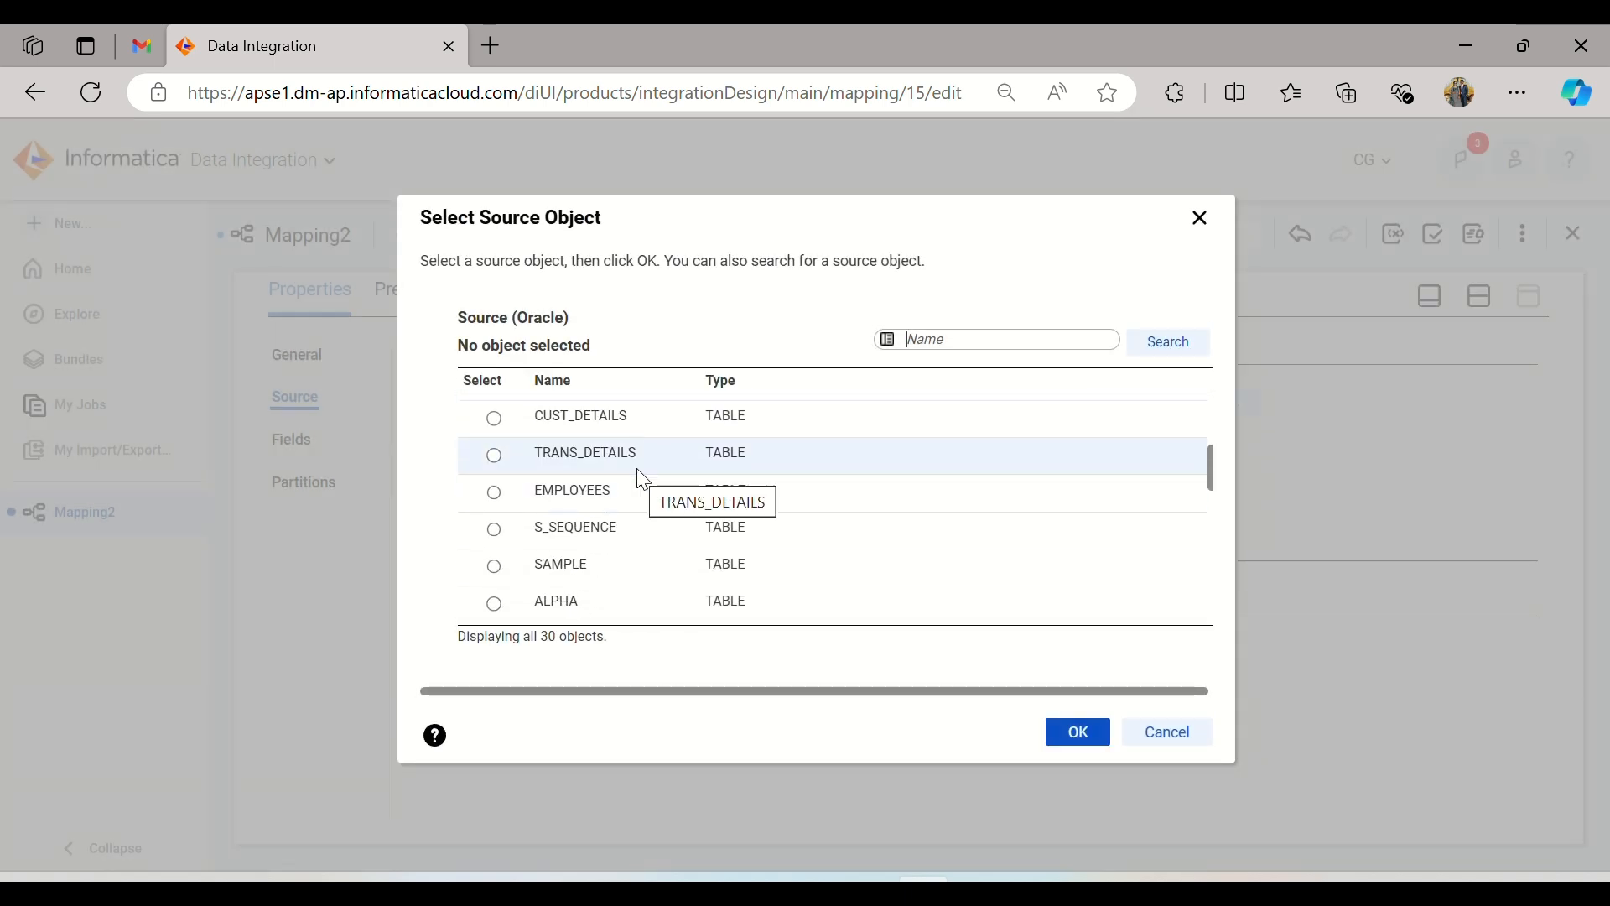
{"action": "left_click", "coordinate": [640, 466]}
{"action": "left_click", "coordinate": [1053, 738]}
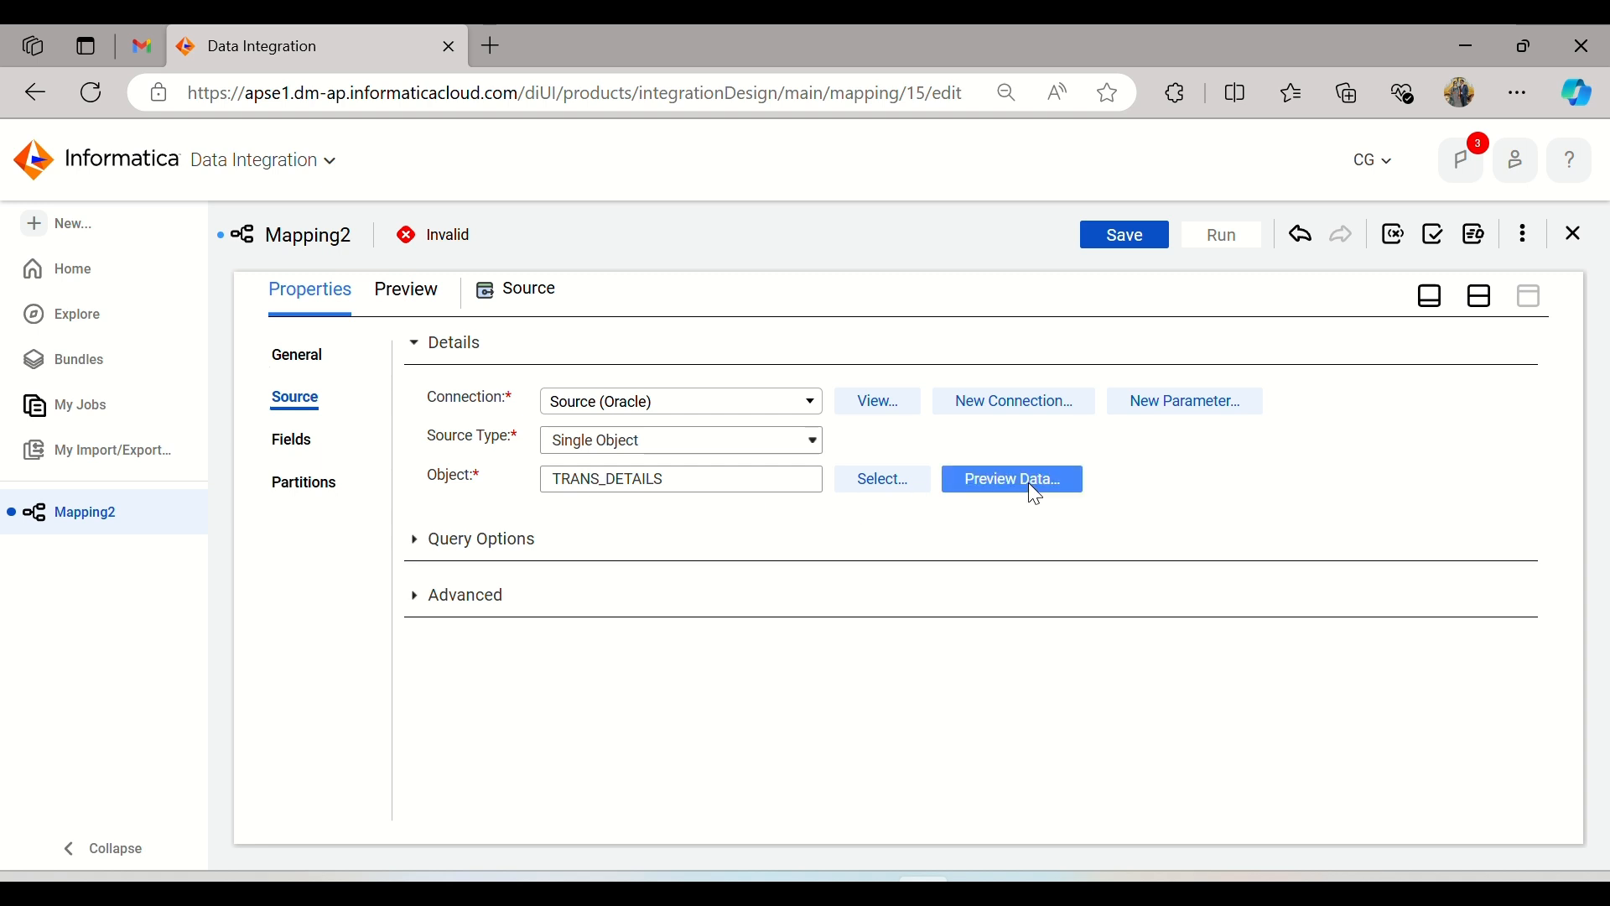
Step: Examine the Source transformation's field list, including the types, precision and scale from TRANS_ID through TOTAL_PROFIT
{"action": "left_click", "coordinate": [292, 440]}
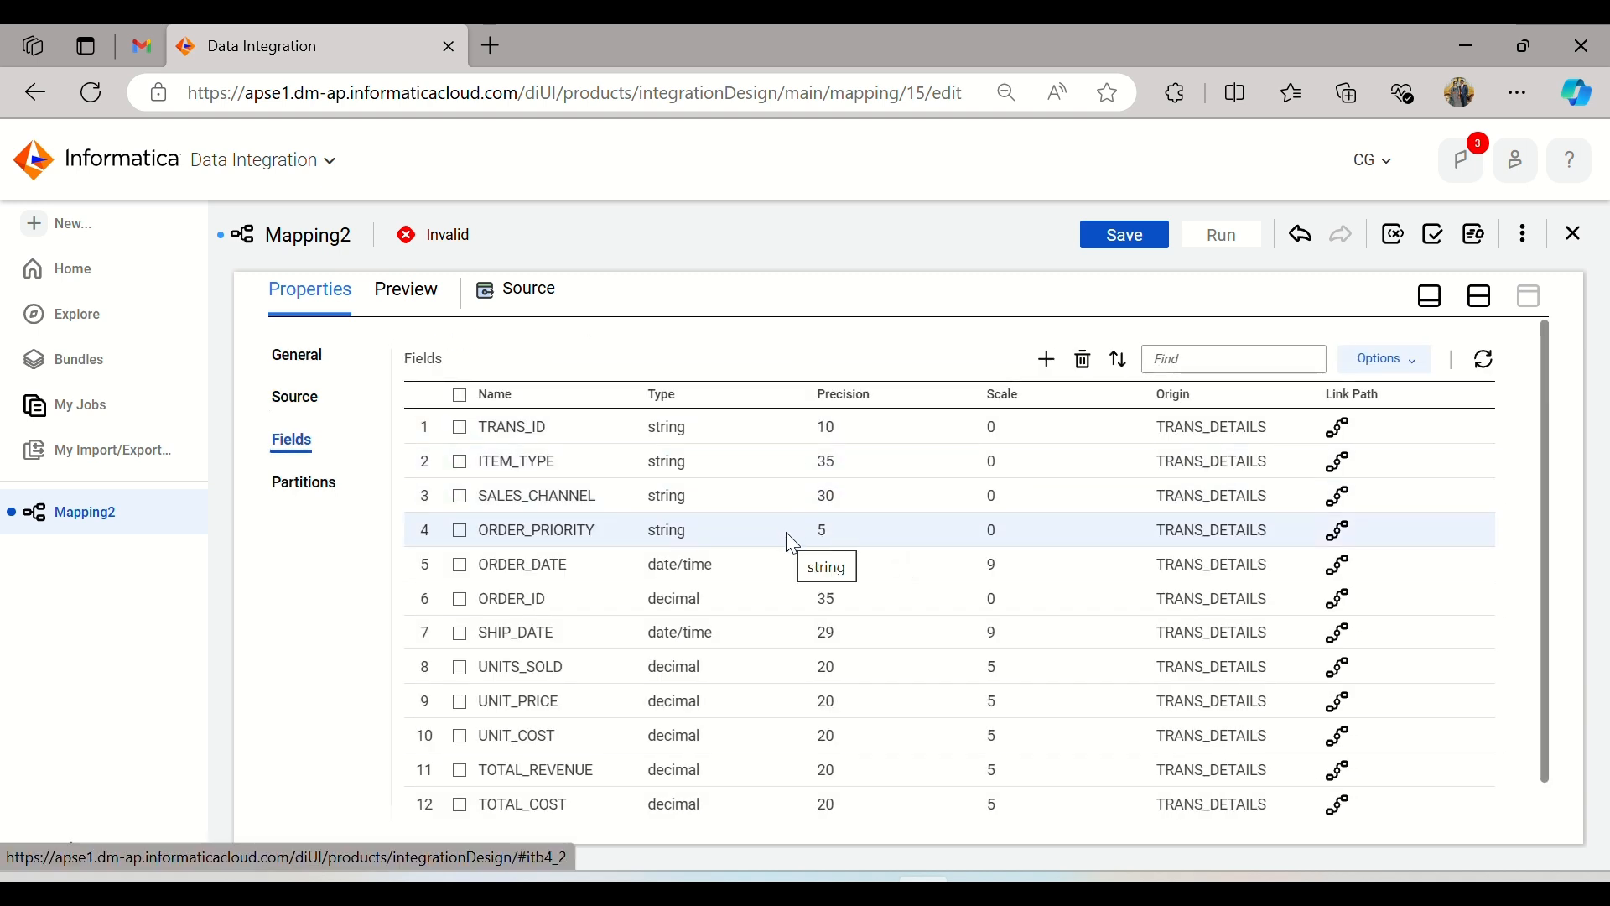
{"action": "scroll", "coordinate": [790, 541], "scroll_direction": "down", "scroll_amount": 1}
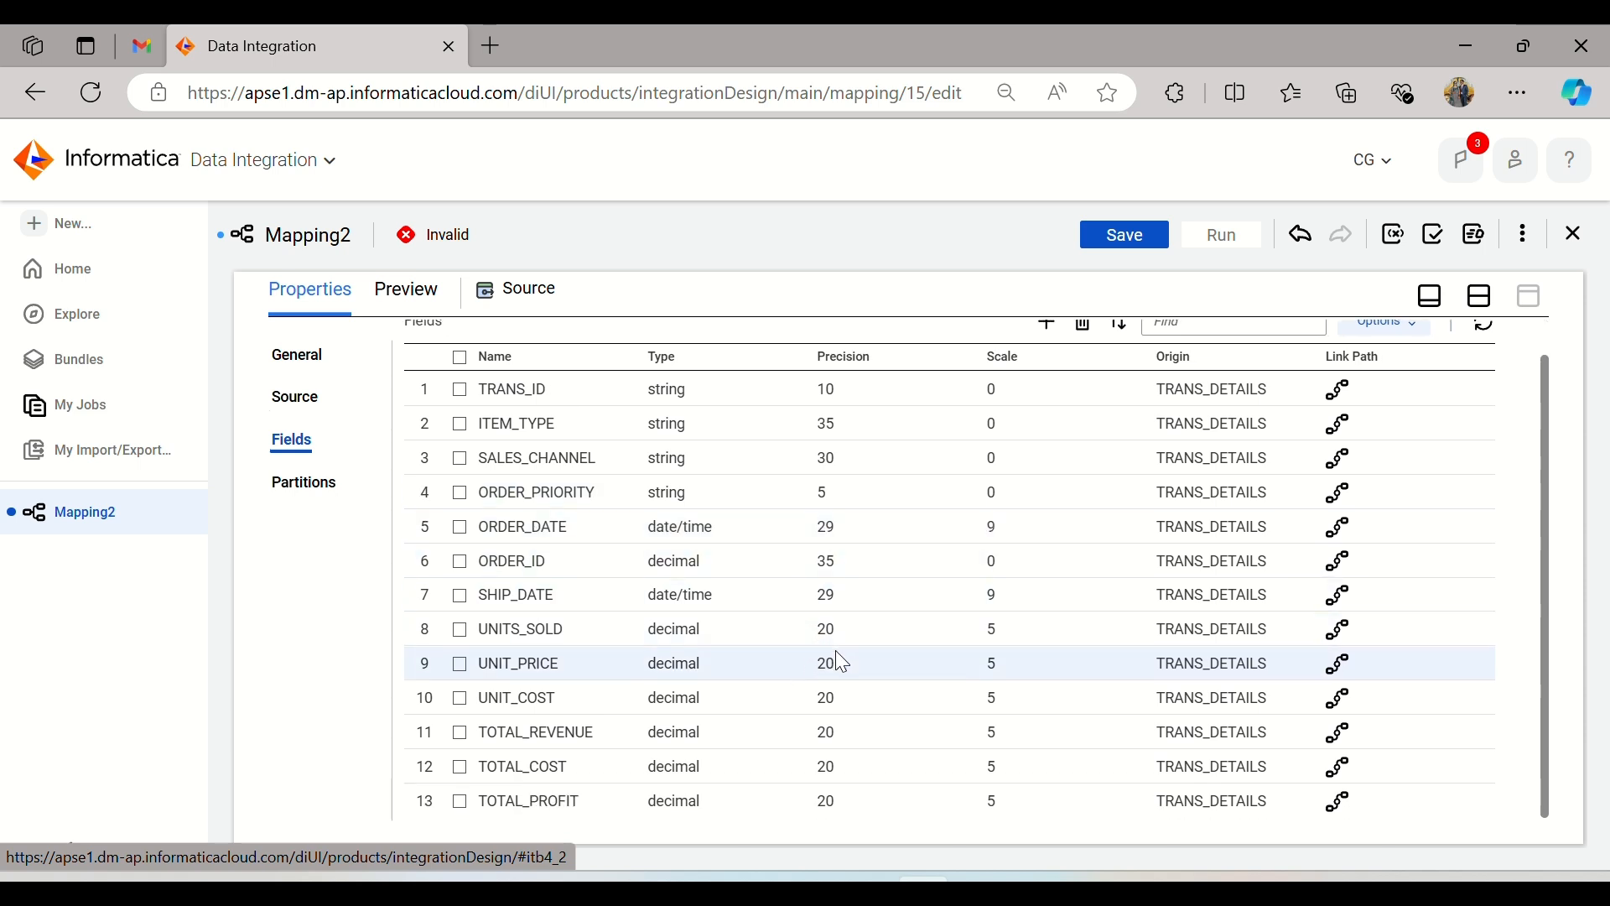
{"action": "scroll", "coordinate": [842, 664], "scroll_direction": "up", "scroll_amount": 1}
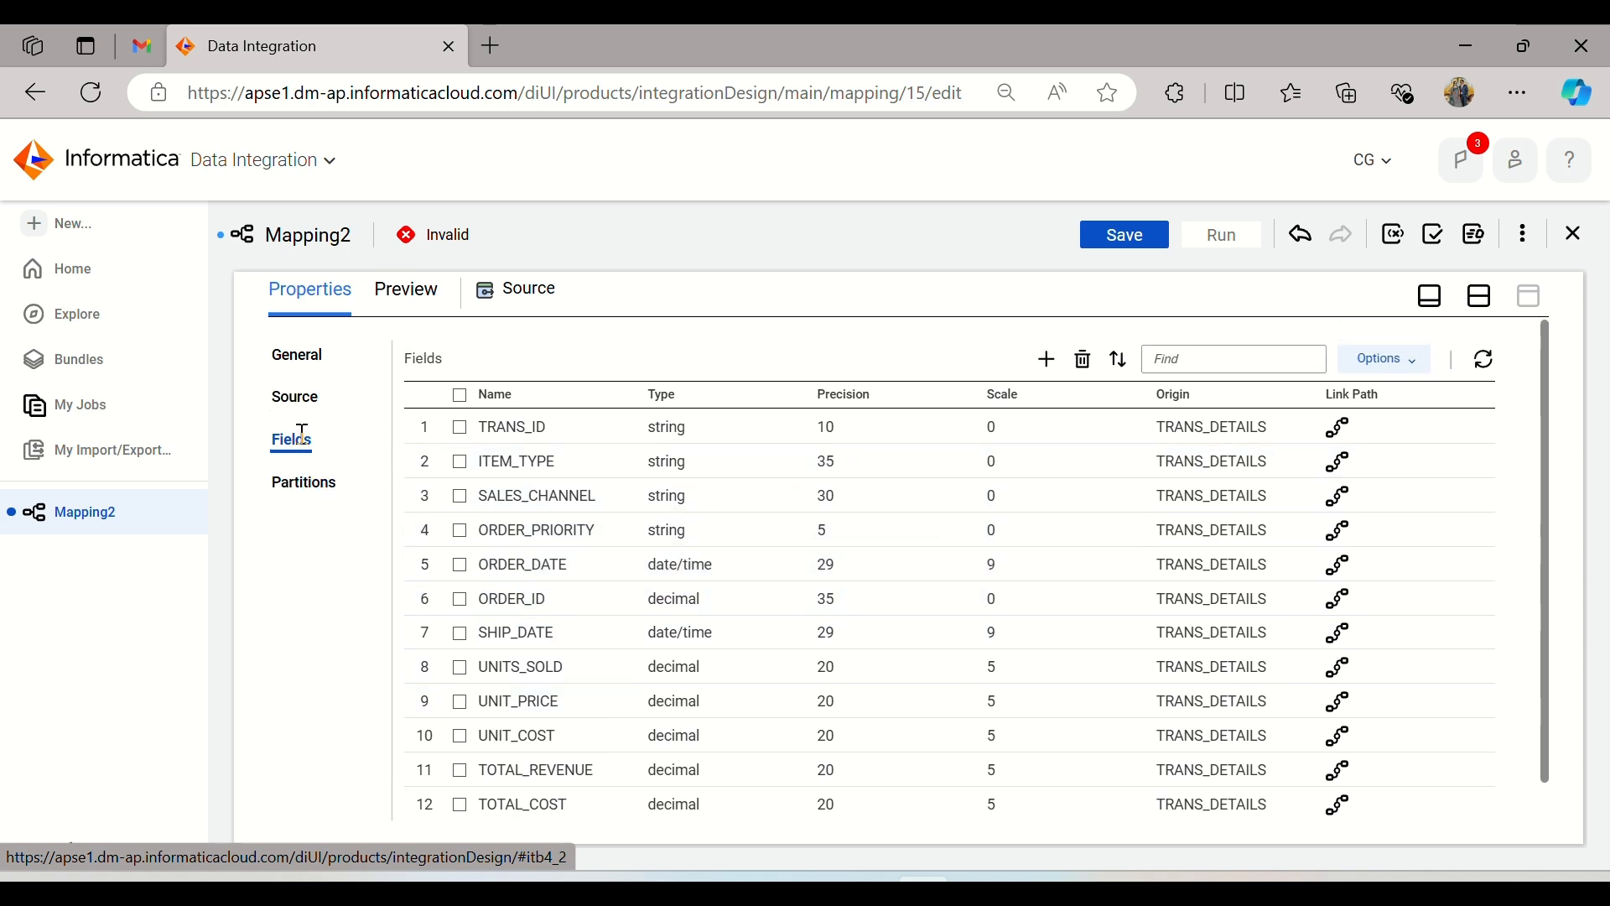
{"action": "scroll", "coordinate": [595, 499], "scroll_direction": "down", "scroll_amount": 1}
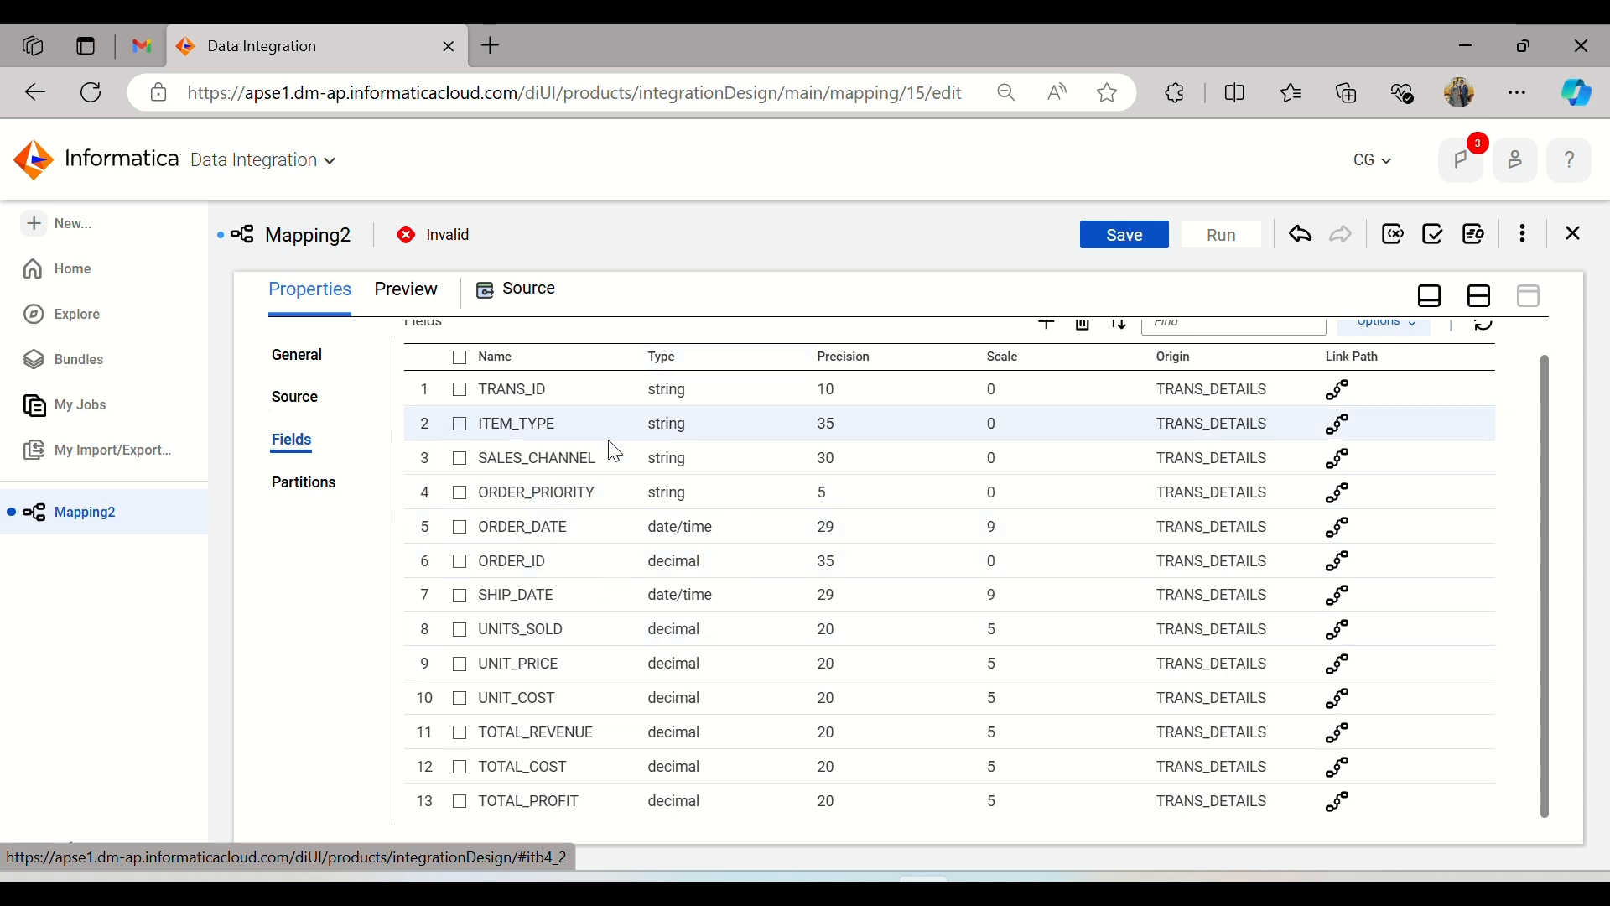
{"action": "scroll", "coordinate": [589, 697], "scroll_direction": "up", "scroll_amount": 1}
{"action": "left_click", "coordinate": [271, 398]}
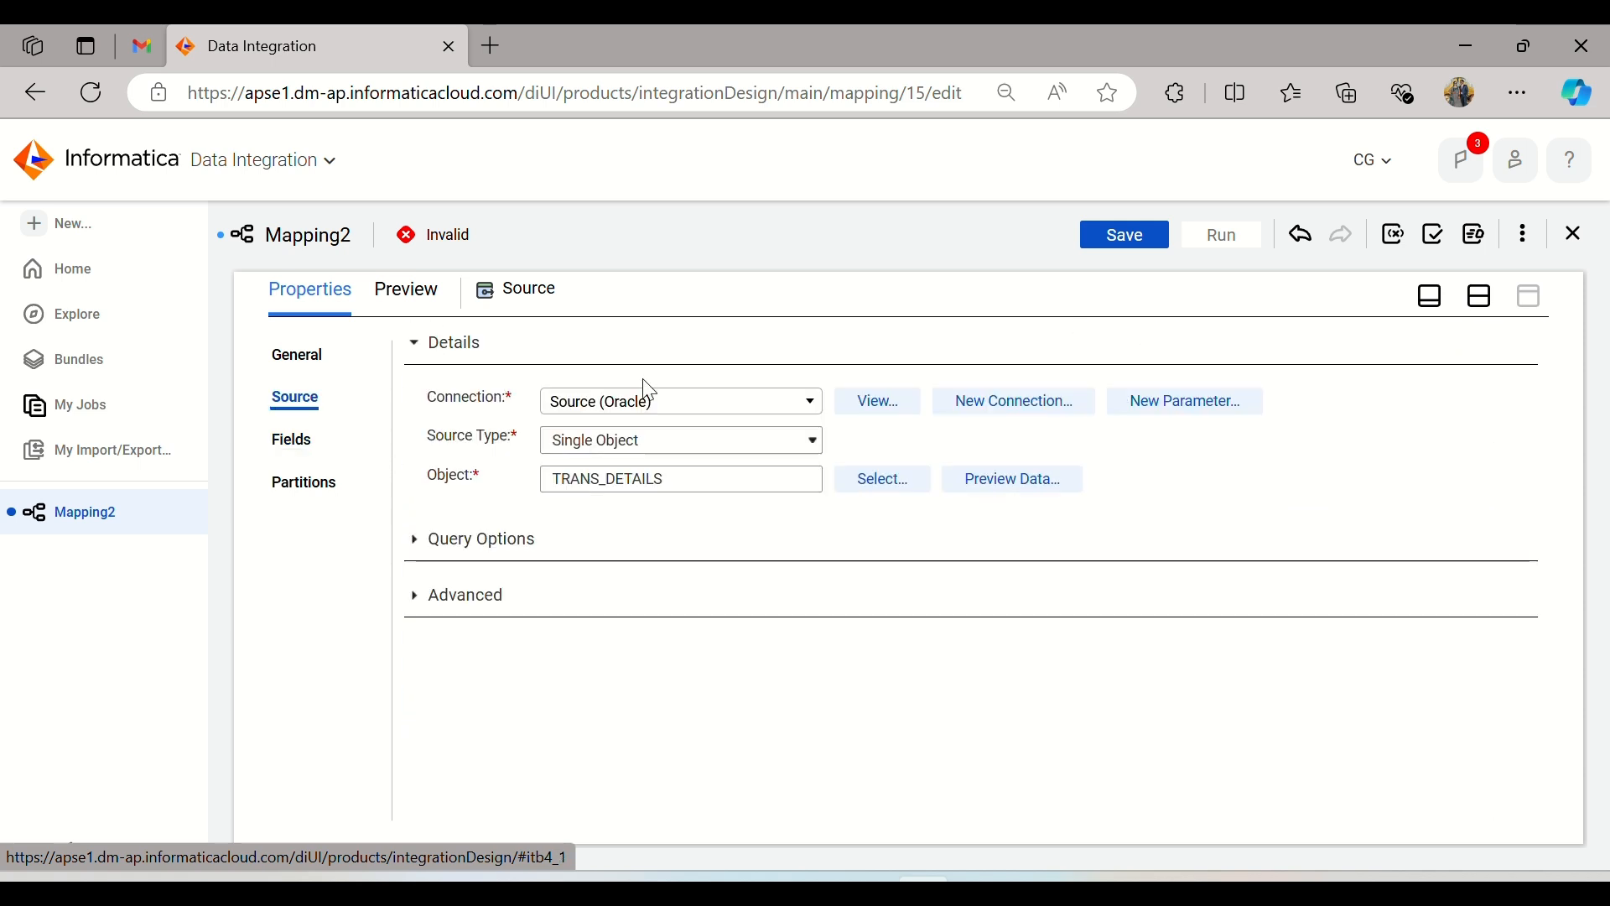
Step: Insert an Expression transformation into the link between Source and Target in the mapping design
{"action": "left_click", "coordinate": [1488, 310]}
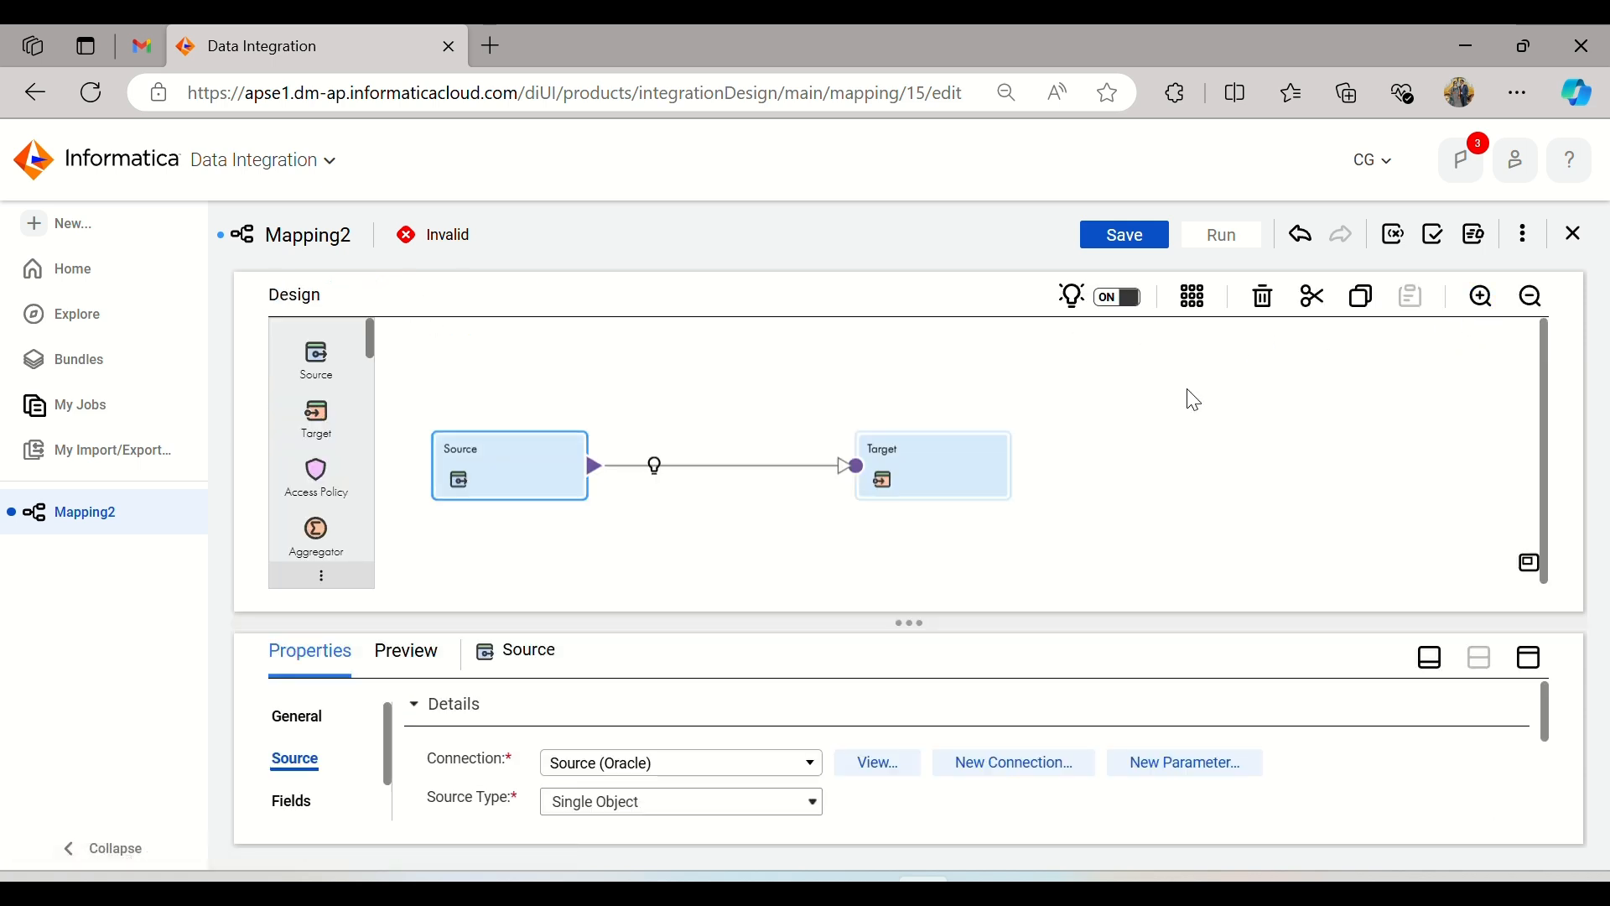
{"action": "left_click", "coordinate": [655, 467]}
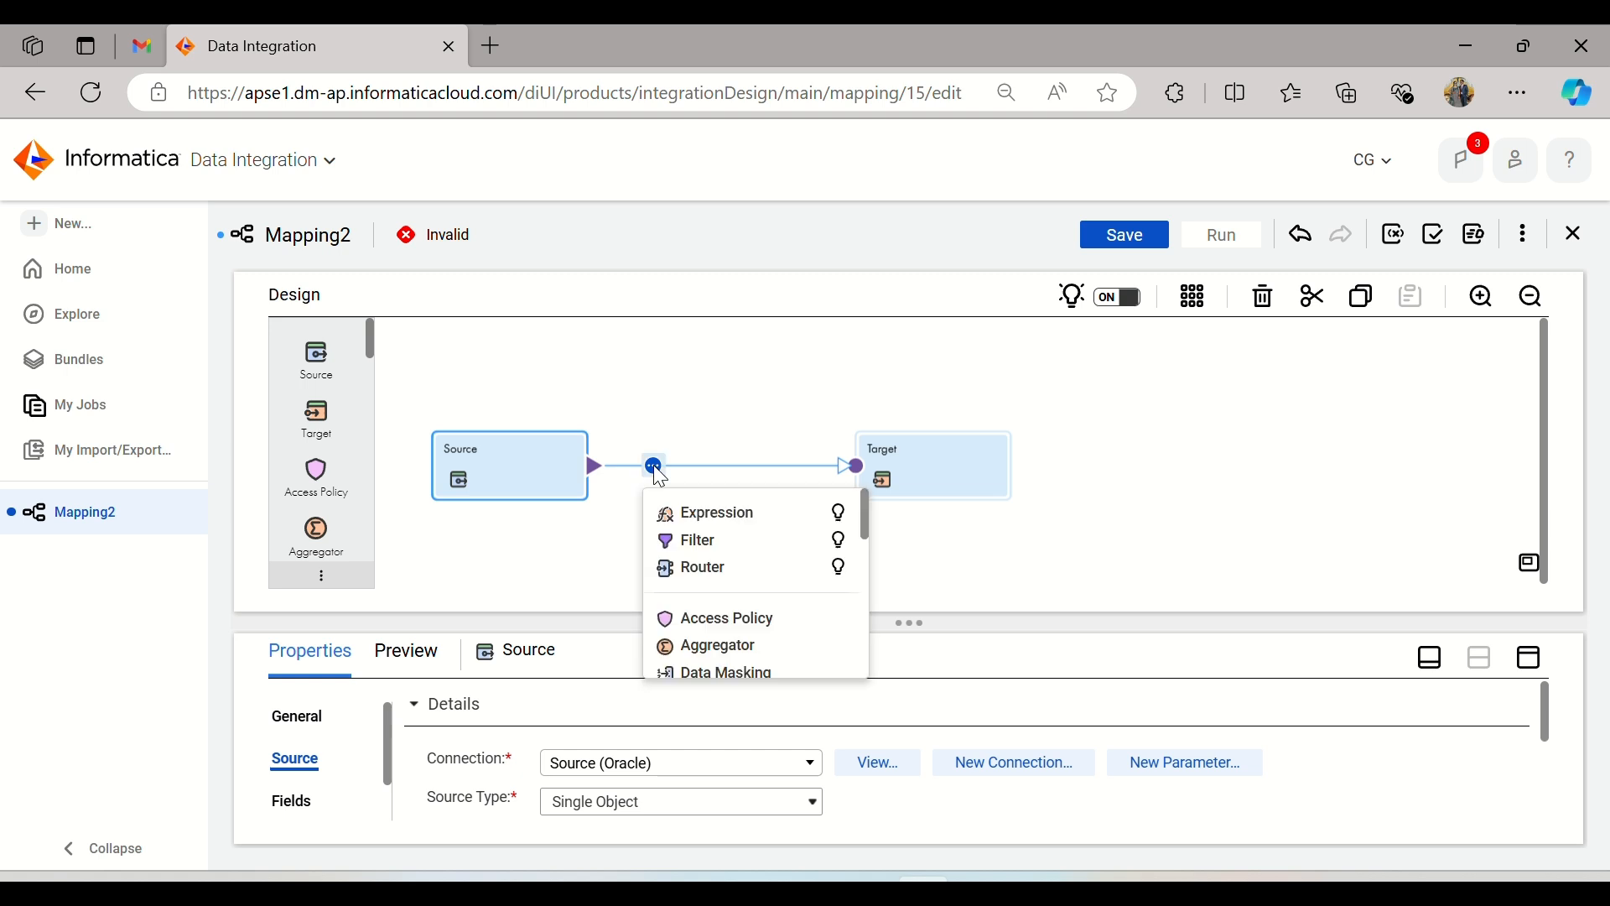
{"action": "left_click", "coordinate": [685, 514]}
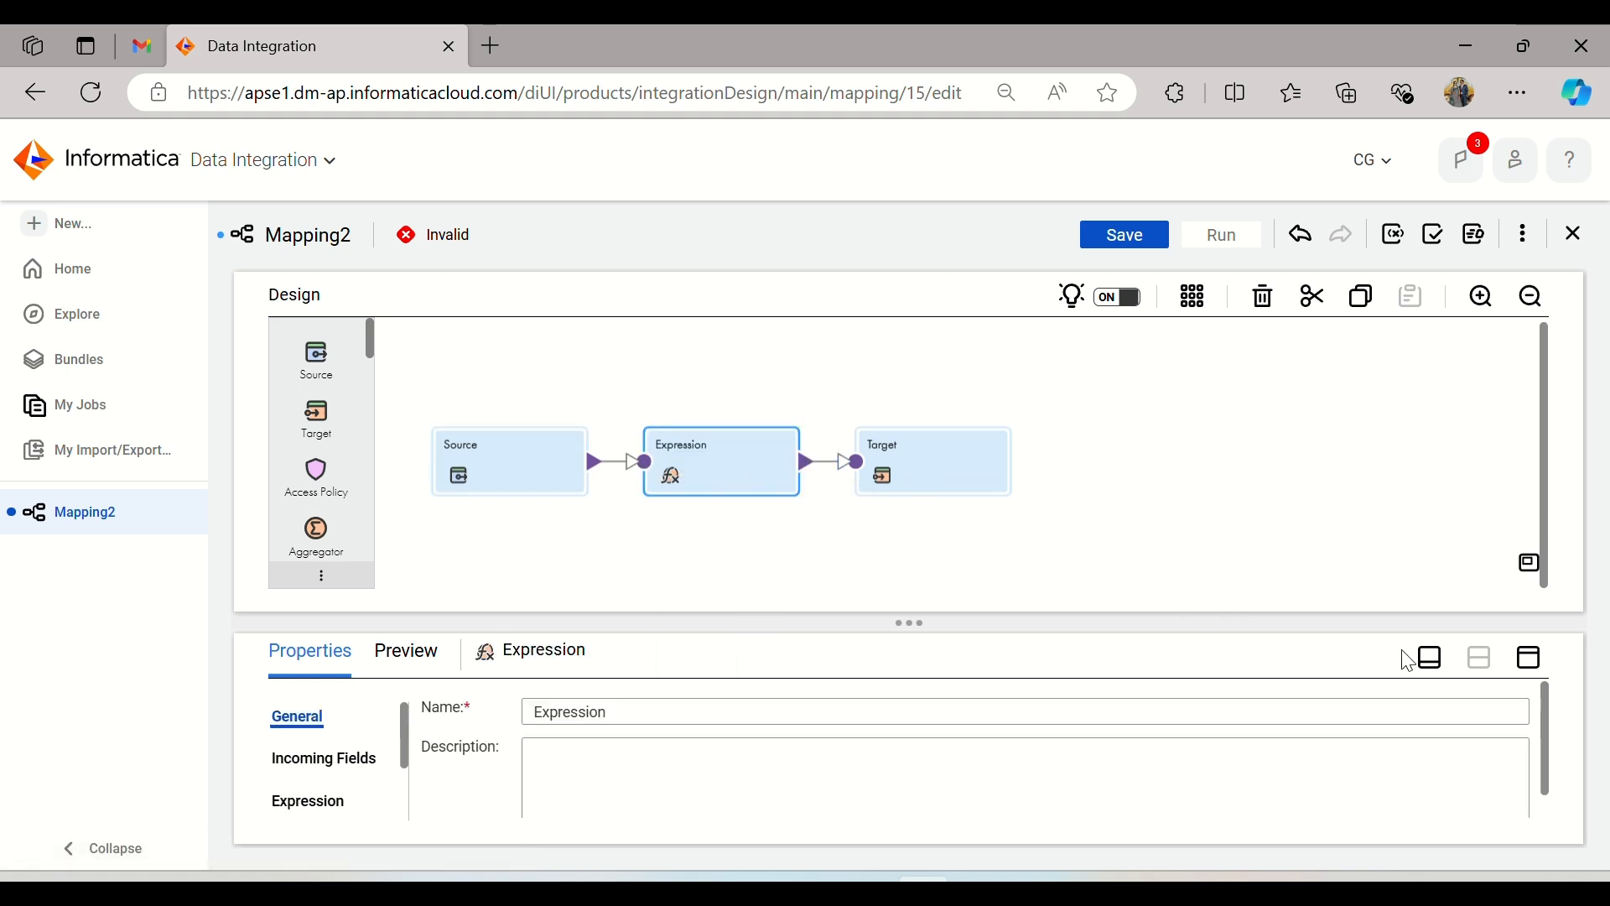
Step: Examine the Expression transformation's incoming fields, expressions, window and advanced properties in the enlarged properties view
{"action": "left_click", "coordinate": [1529, 659]}
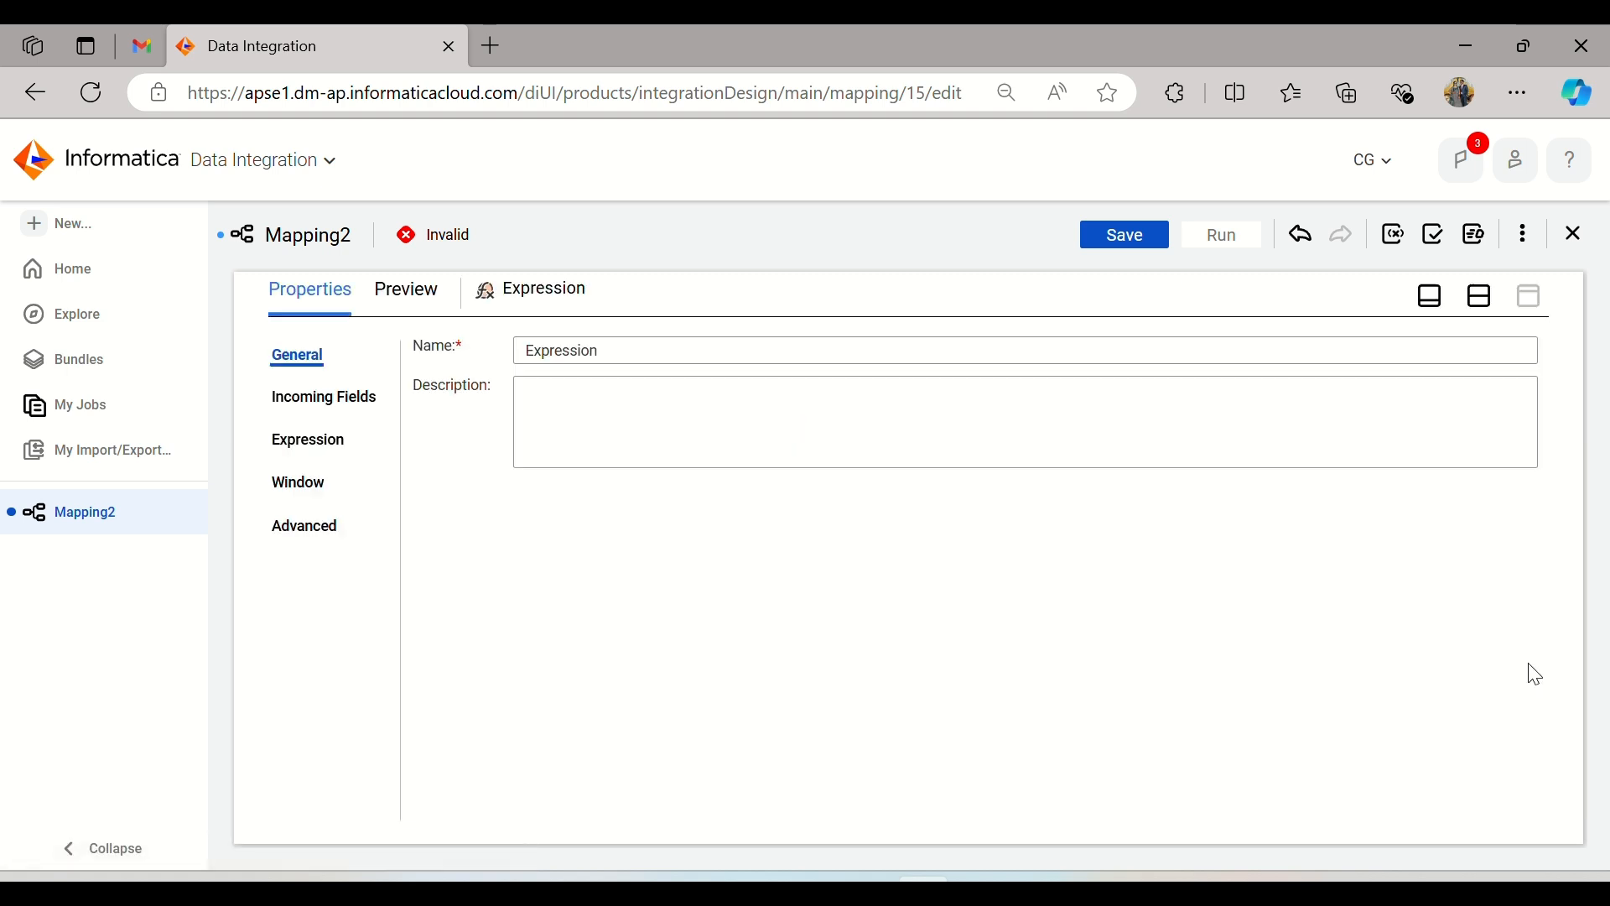
{"action": "left_click", "coordinate": [345, 409]}
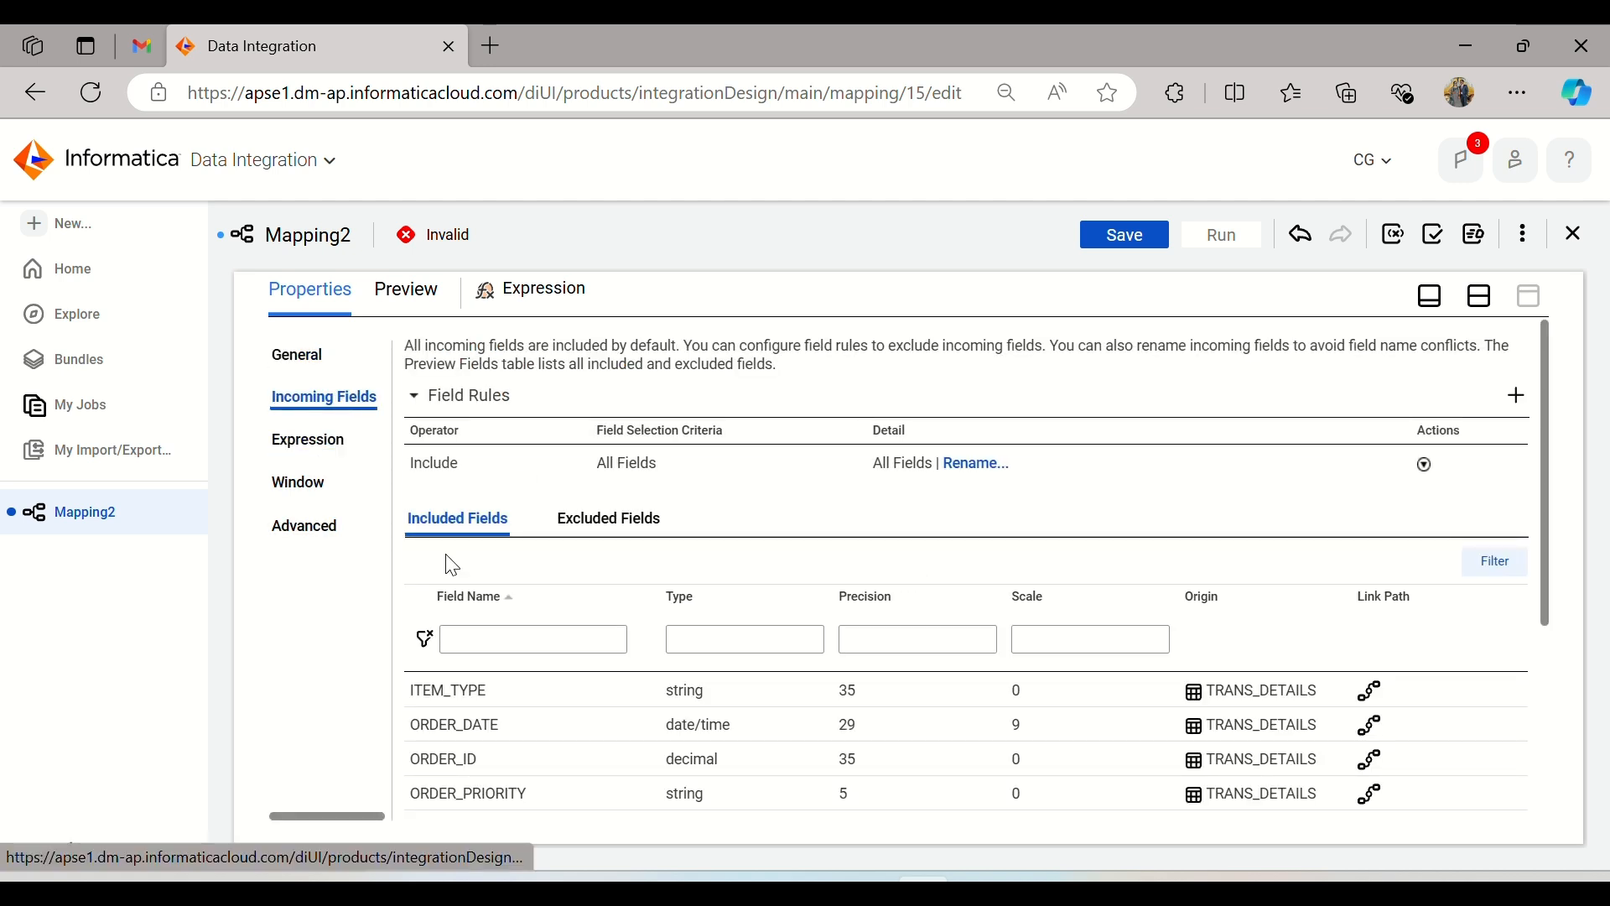
{"action": "scroll", "coordinate": [659, 717], "scroll_direction": "down", "scroll_amount": 3}
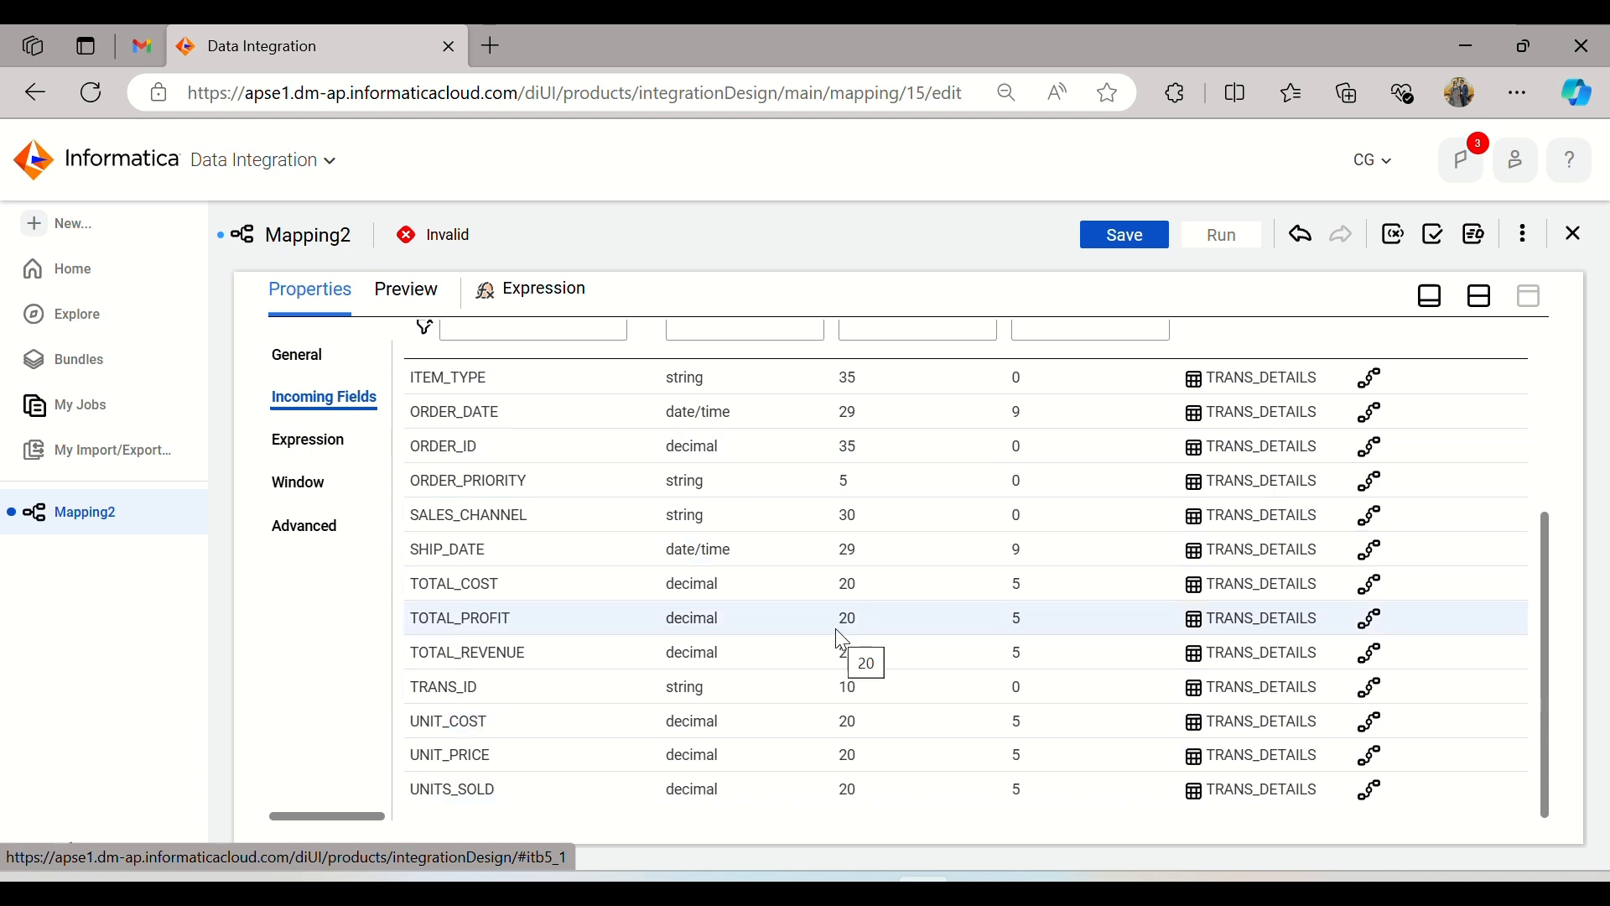
{"action": "scroll", "coordinate": [676, 632], "scroll_direction": "up", "scroll_amount": 4}
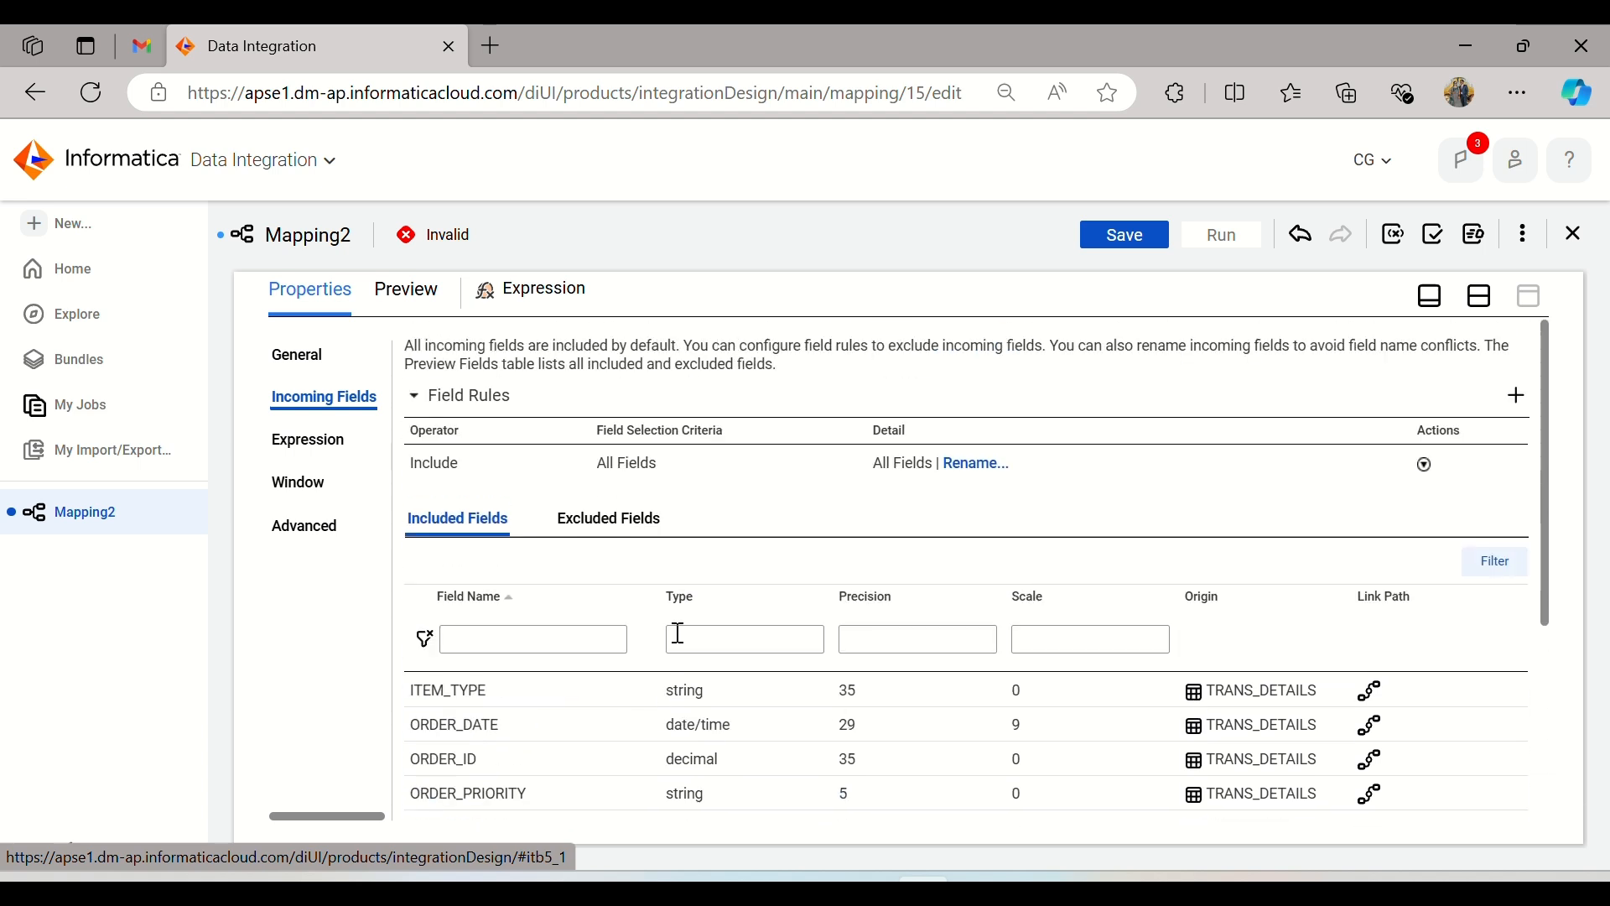
{"action": "left_click", "coordinate": [308, 453]}
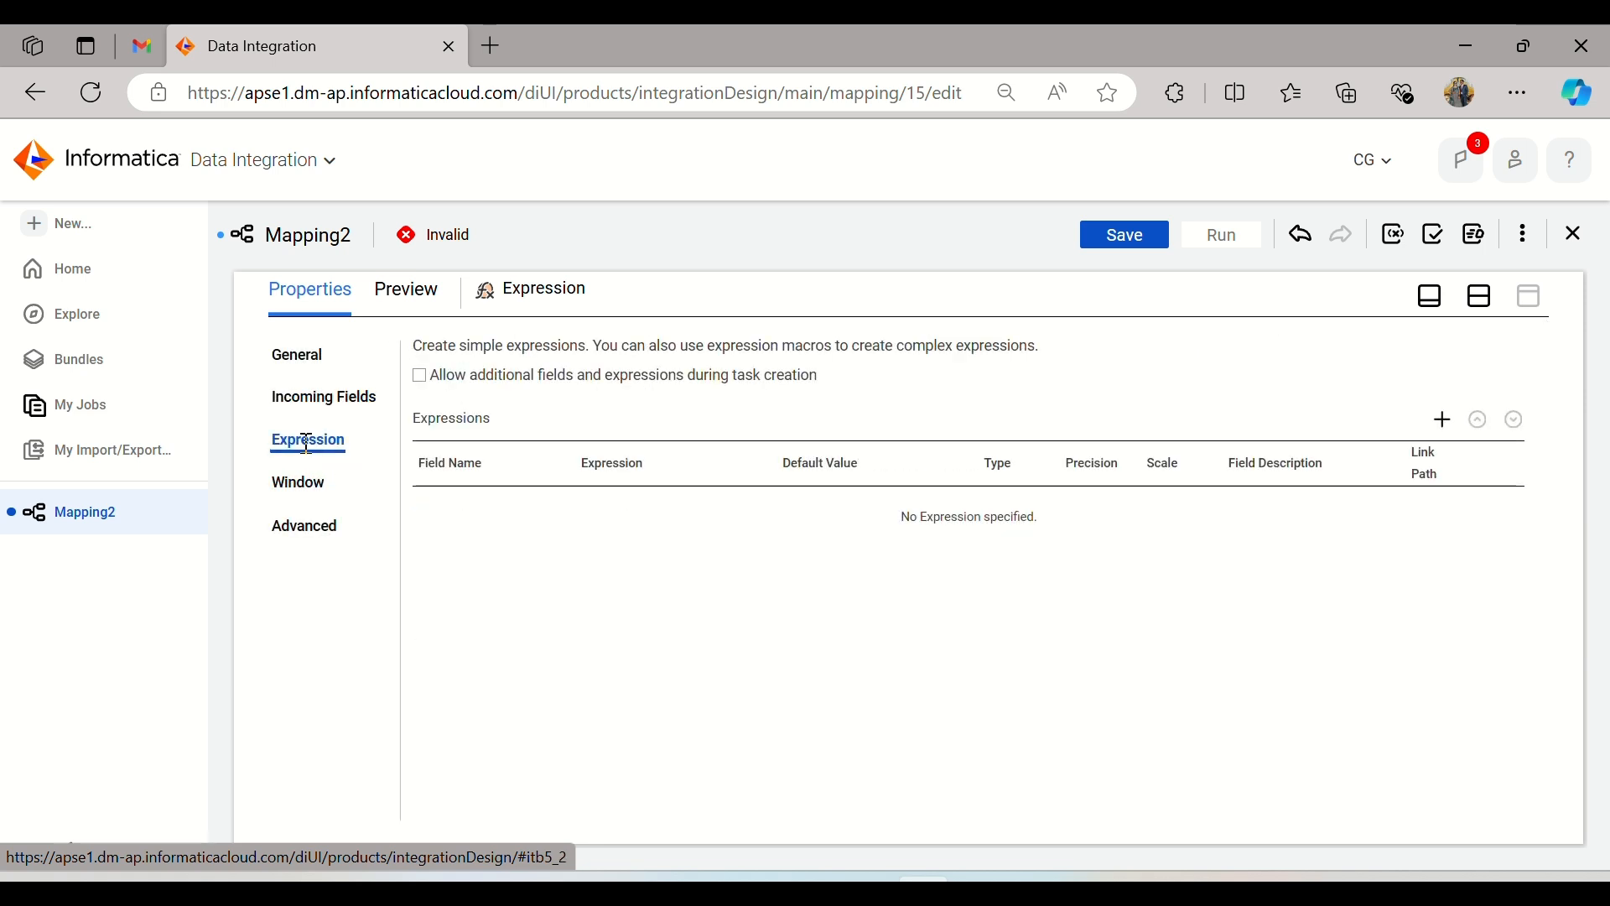
{"action": "left_click", "coordinate": [303, 483]}
{"action": "left_click", "coordinate": [317, 527]}
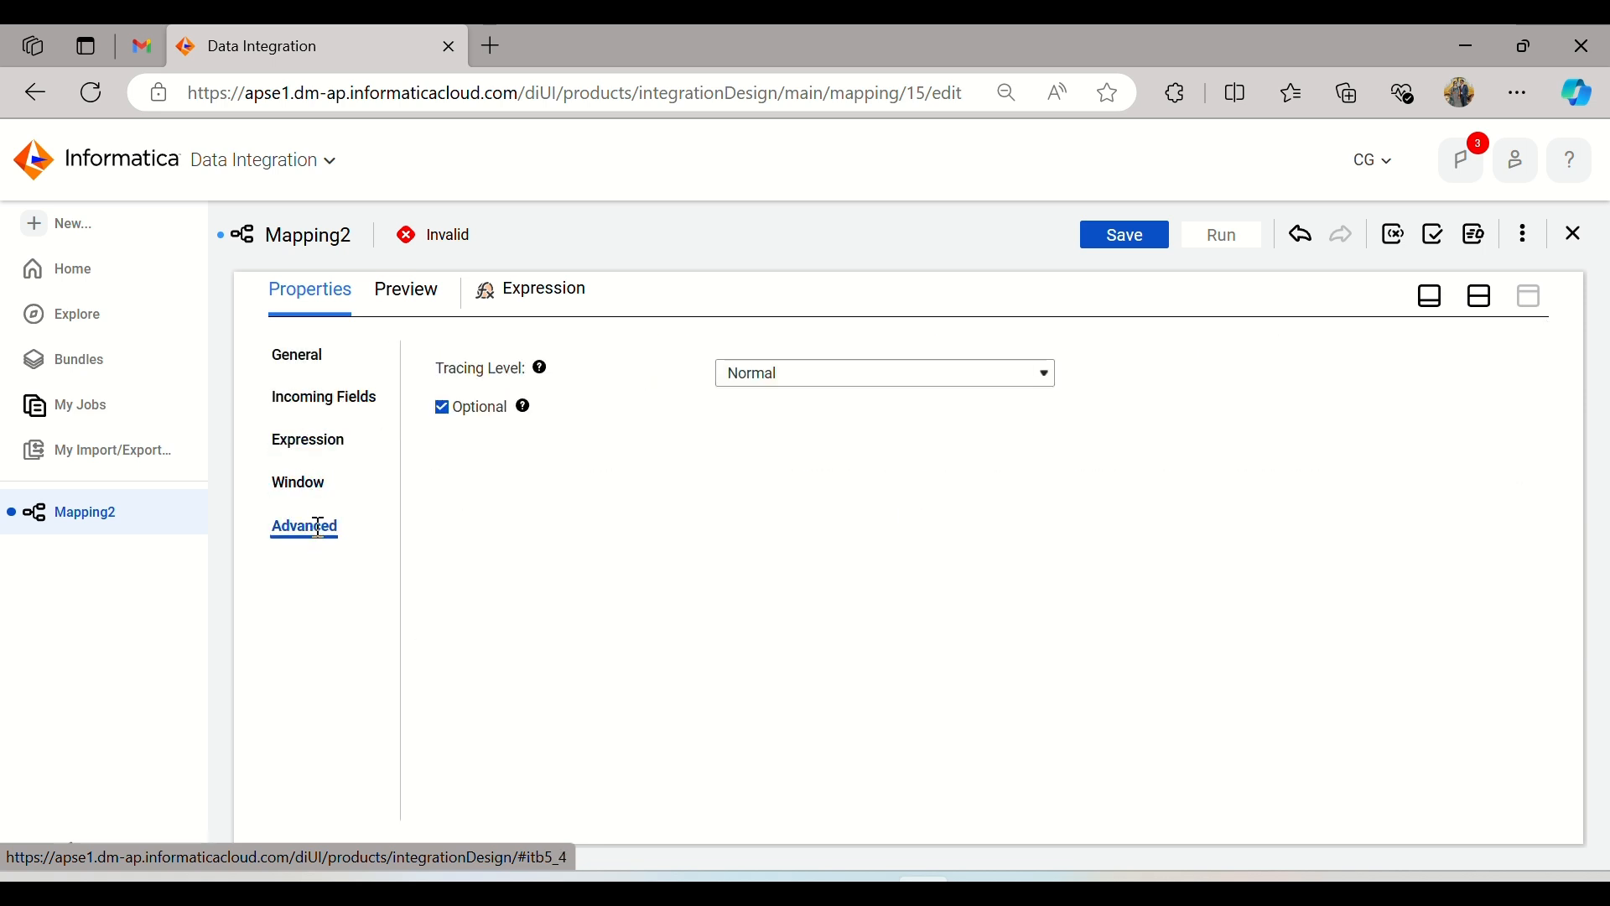
{"action": "left_click", "coordinate": [324, 399]}
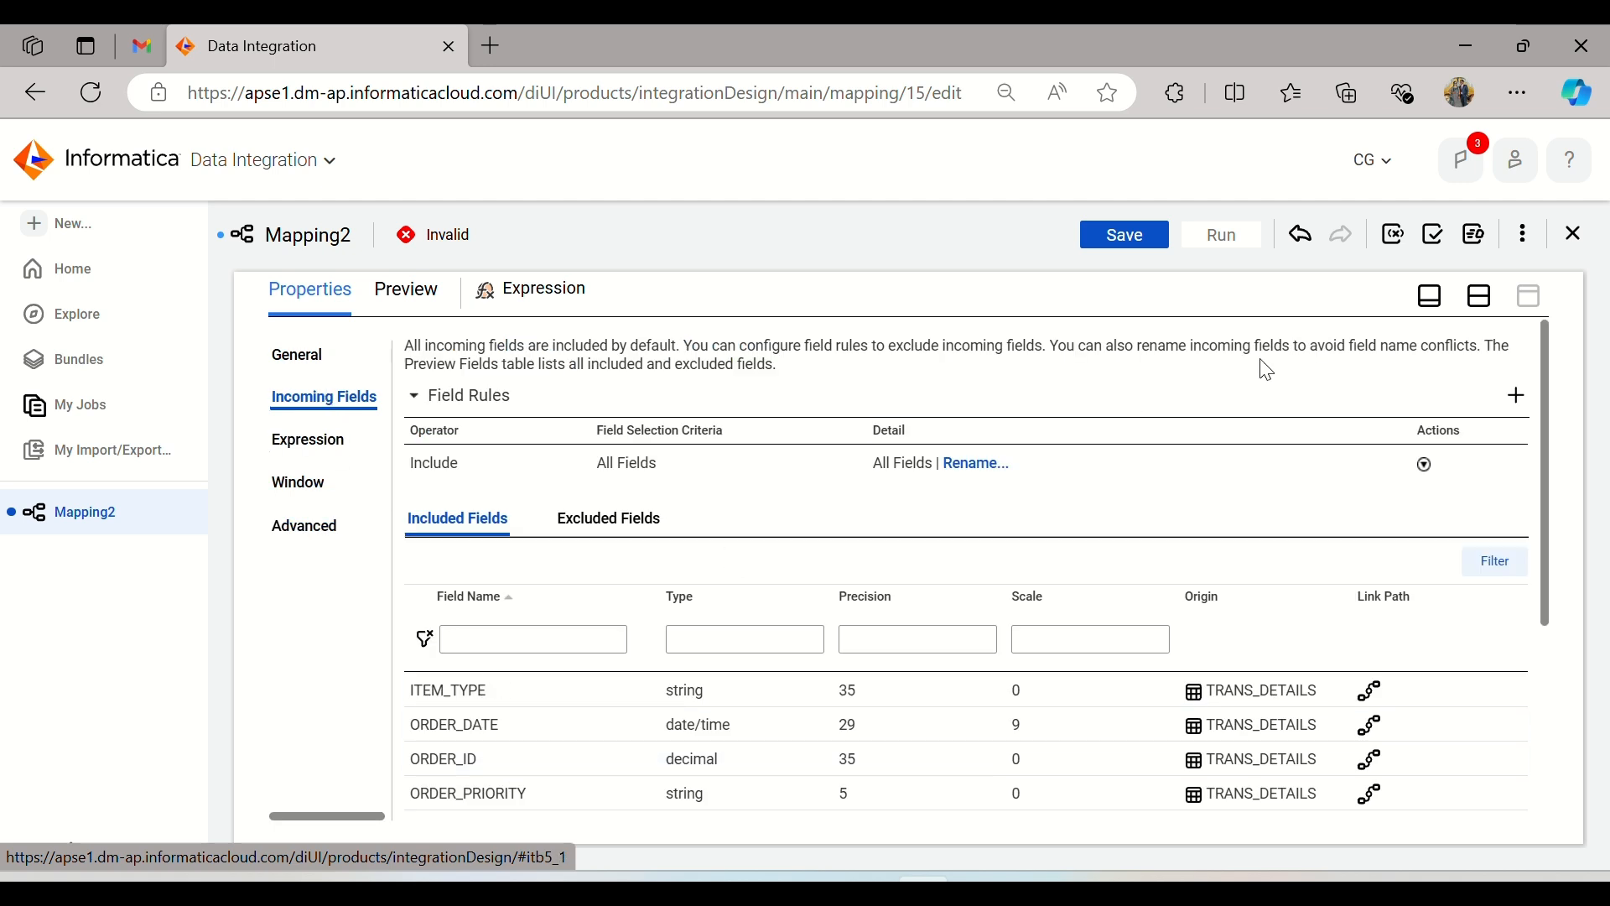
Step: Return to the mapping design and open the Target transformation's properties in the enlarged view
{"action": "left_click", "coordinate": [1480, 295]}
{"action": "left_click", "coordinate": [951, 449]}
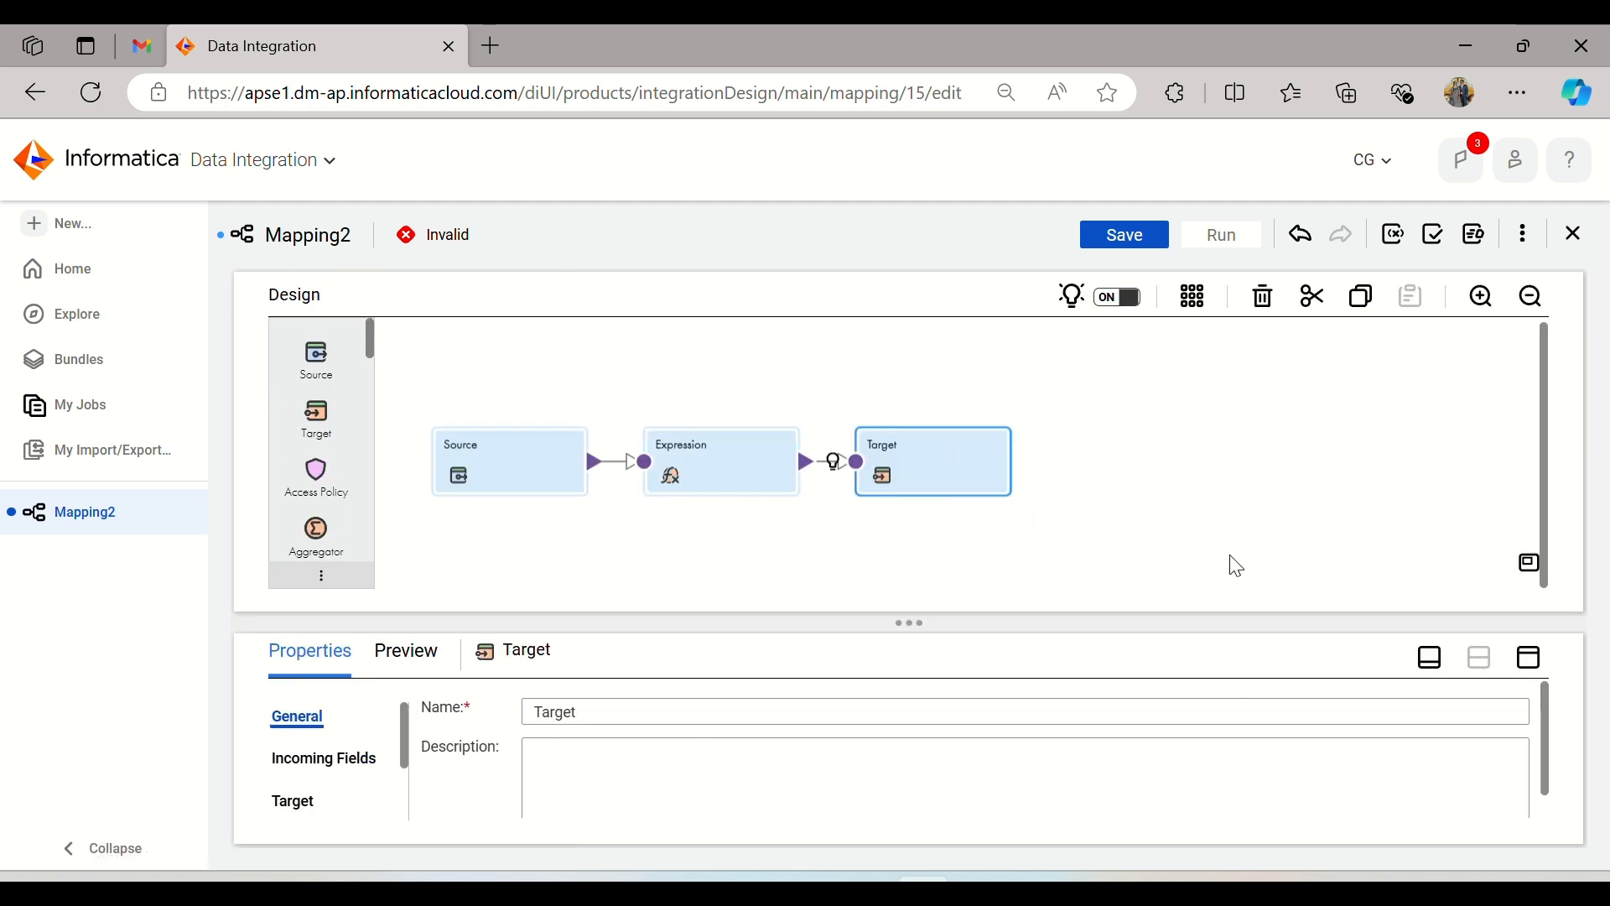
{"action": "left_click", "coordinate": [1534, 661]}
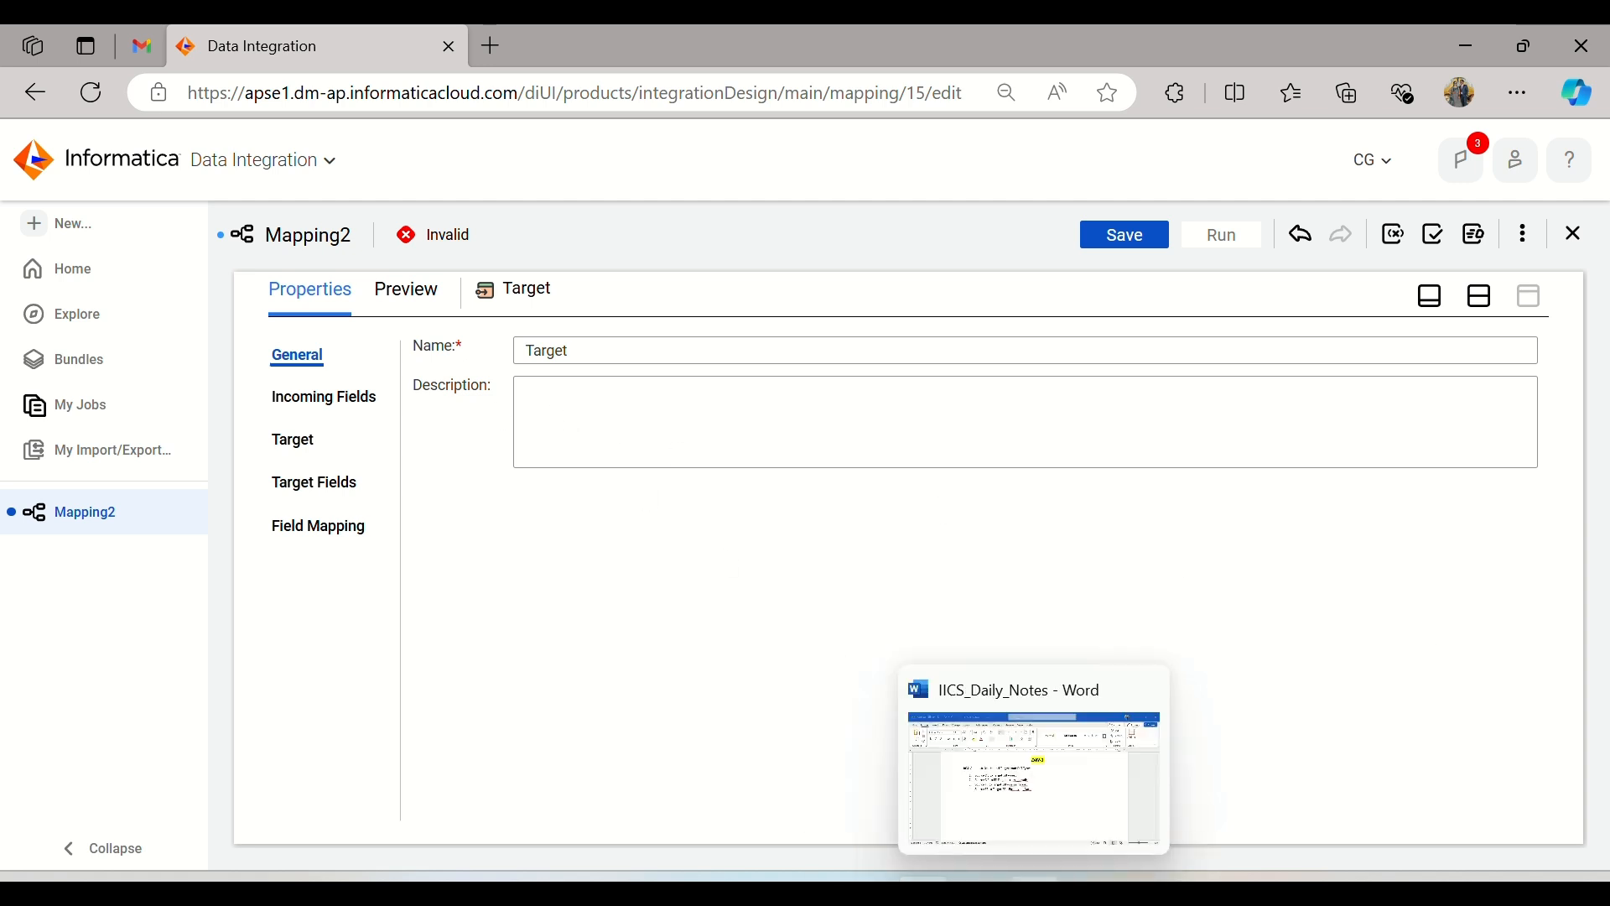
Step: Switch to the IICS_Daily_Notes document in Word and check the "Source DB to FF Target" item in the DAY-2 list
{"action": "left_click", "coordinate": [1034, 889]}
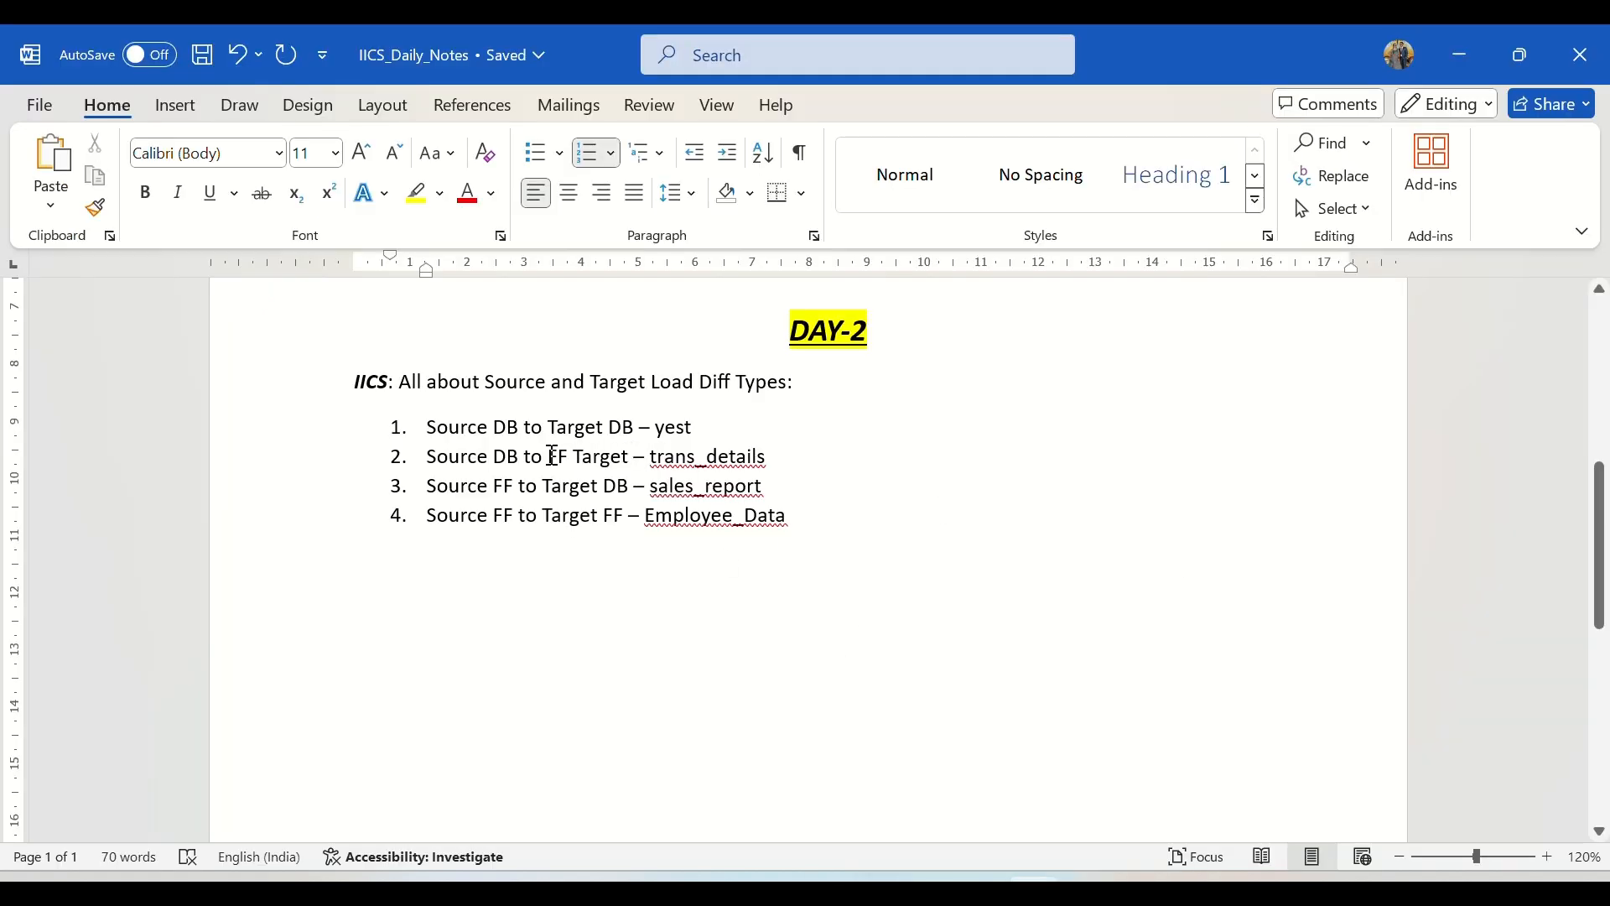
{"action": "left_click_drag", "start_coordinate": [550, 456], "coordinate": [627, 459]}
{"action": "left_click", "coordinate": [894, 483]}
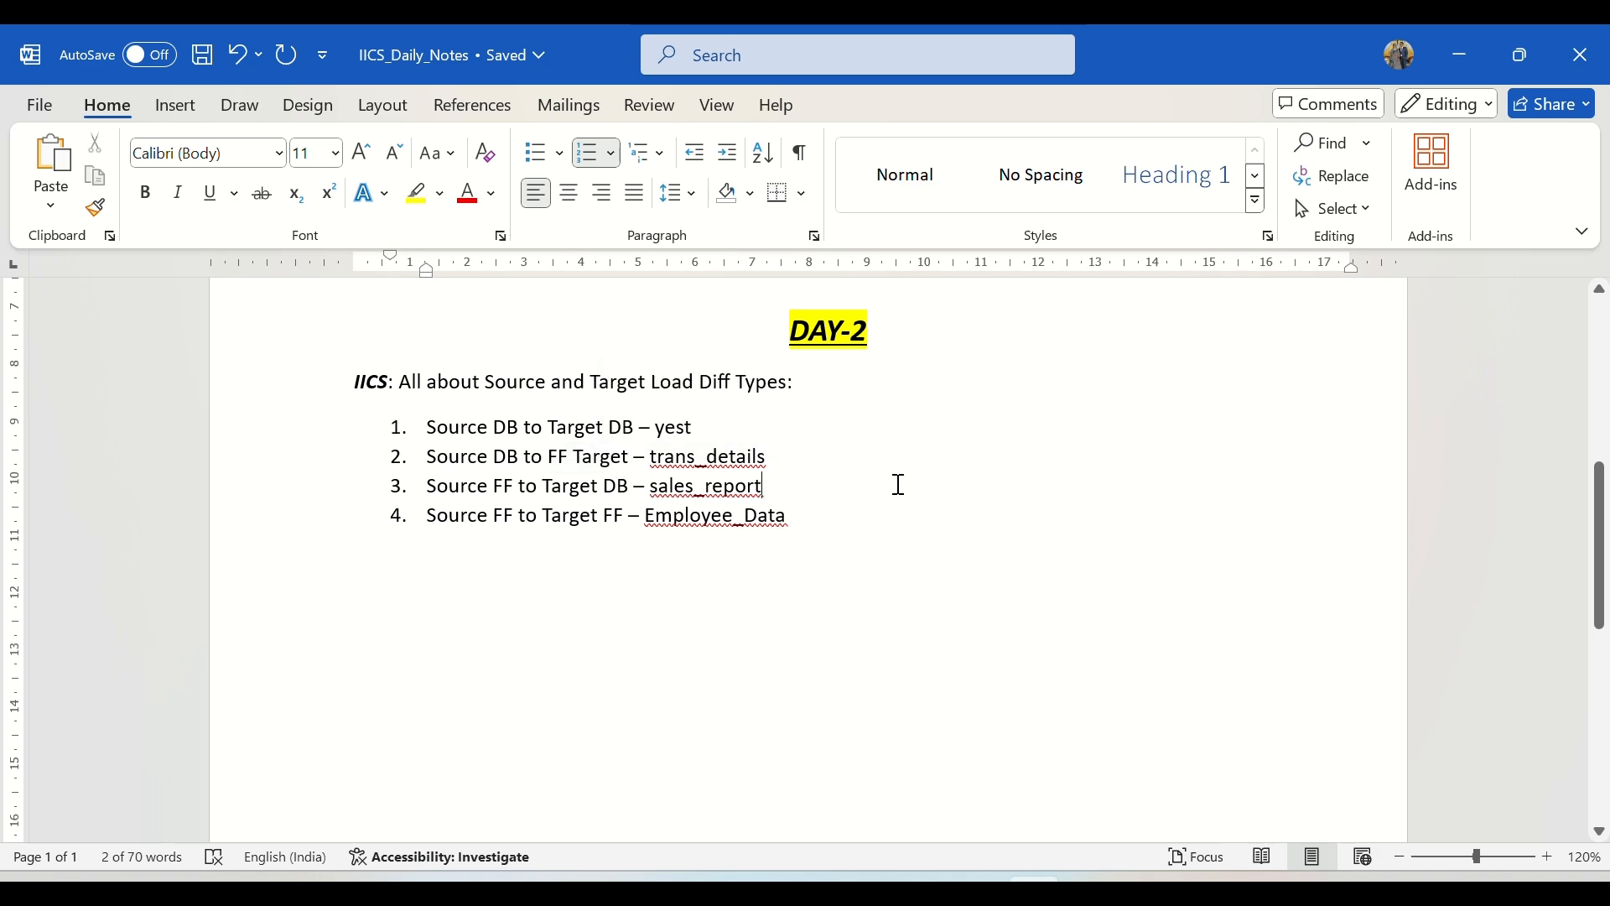
Step: Switch back to Informatica Data Integration and set the Target transformation's connection to FF_Target (Flat File)
{"action": "key", "text": "alt+Tab"}
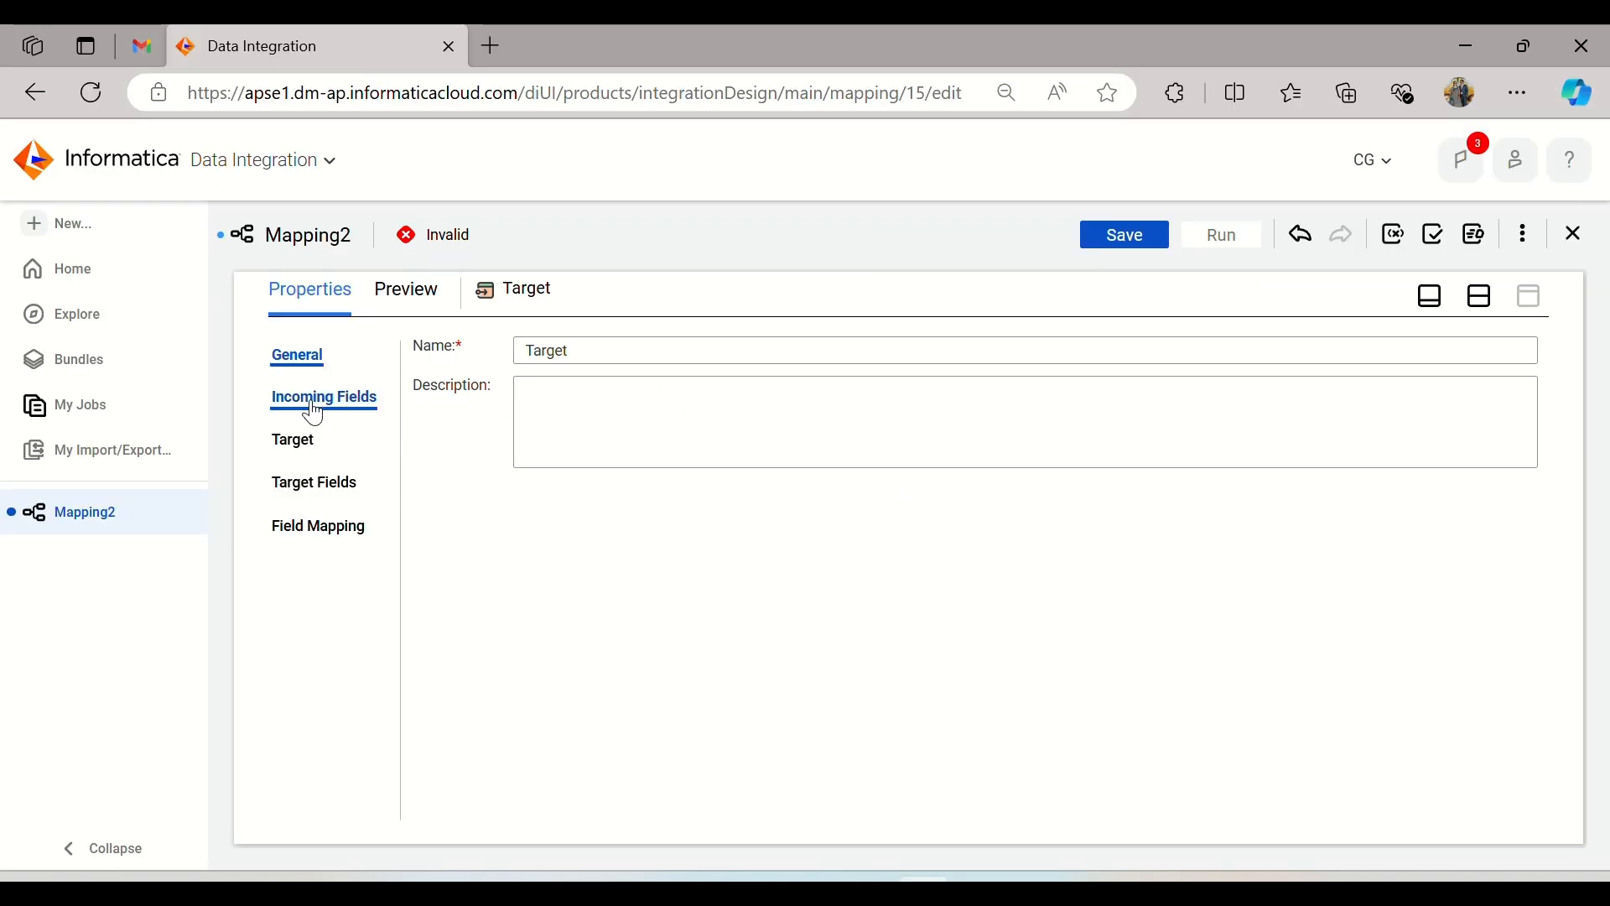
{"action": "left_click", "coordinate": [293, 441]}
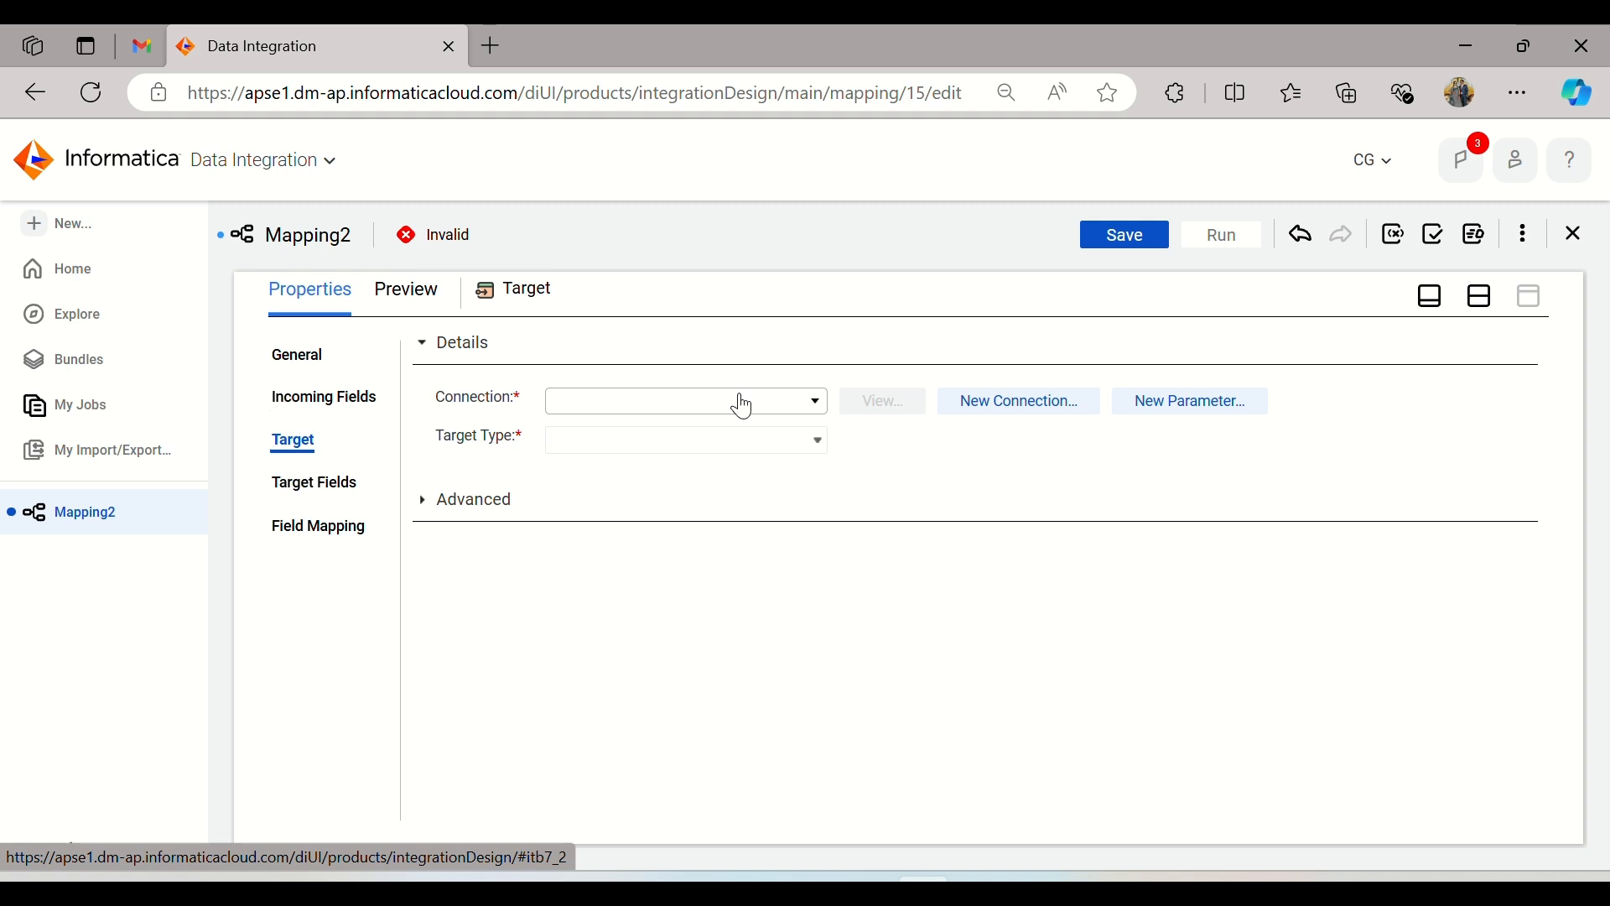
{"action": "left_click", "coordinate": [730, 436]}
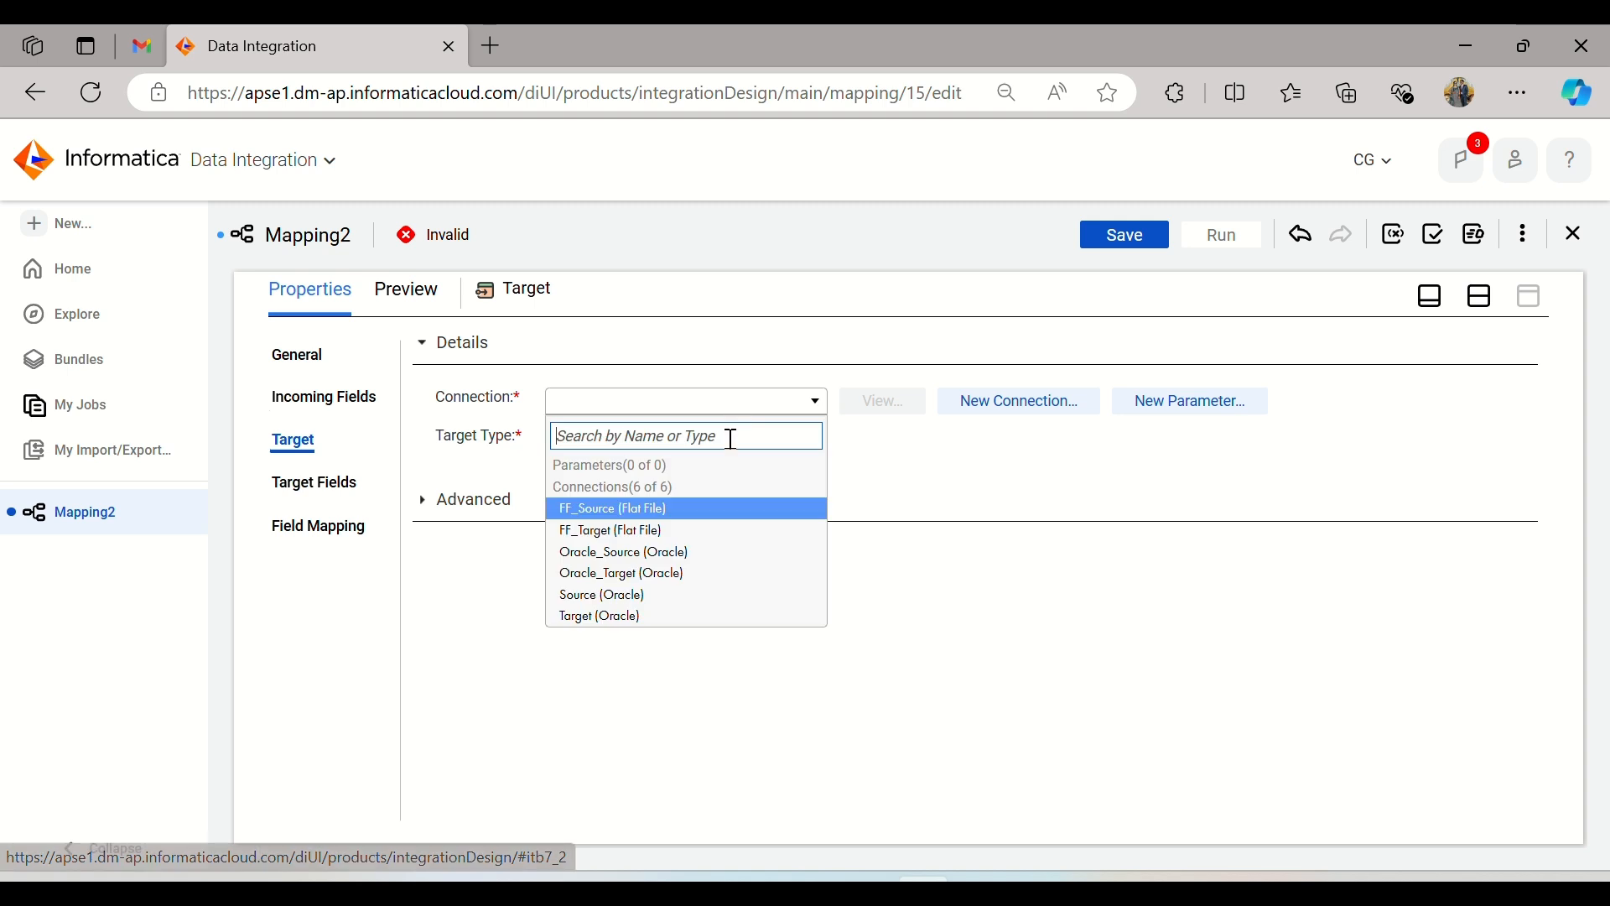
{"action": "left_click", "coordinate": [676, 530]}
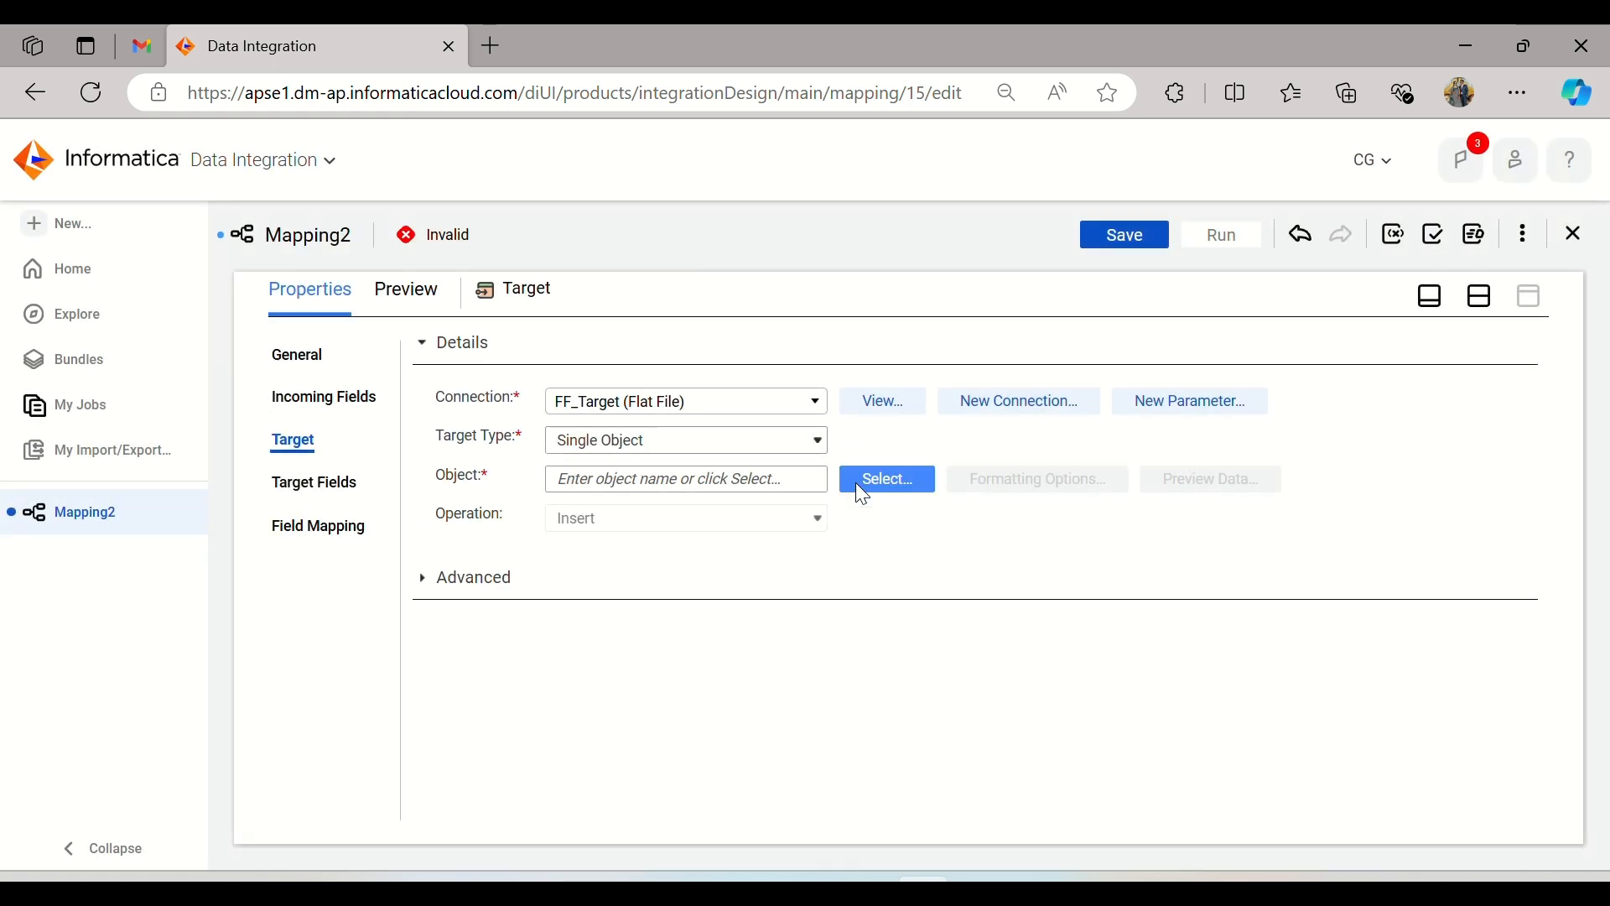
Step: Set the target object to Create New at Runtime with the static file name SourceDB_Target_FF.csv
{"action": "left_click", "coordinate": [856, 484]}
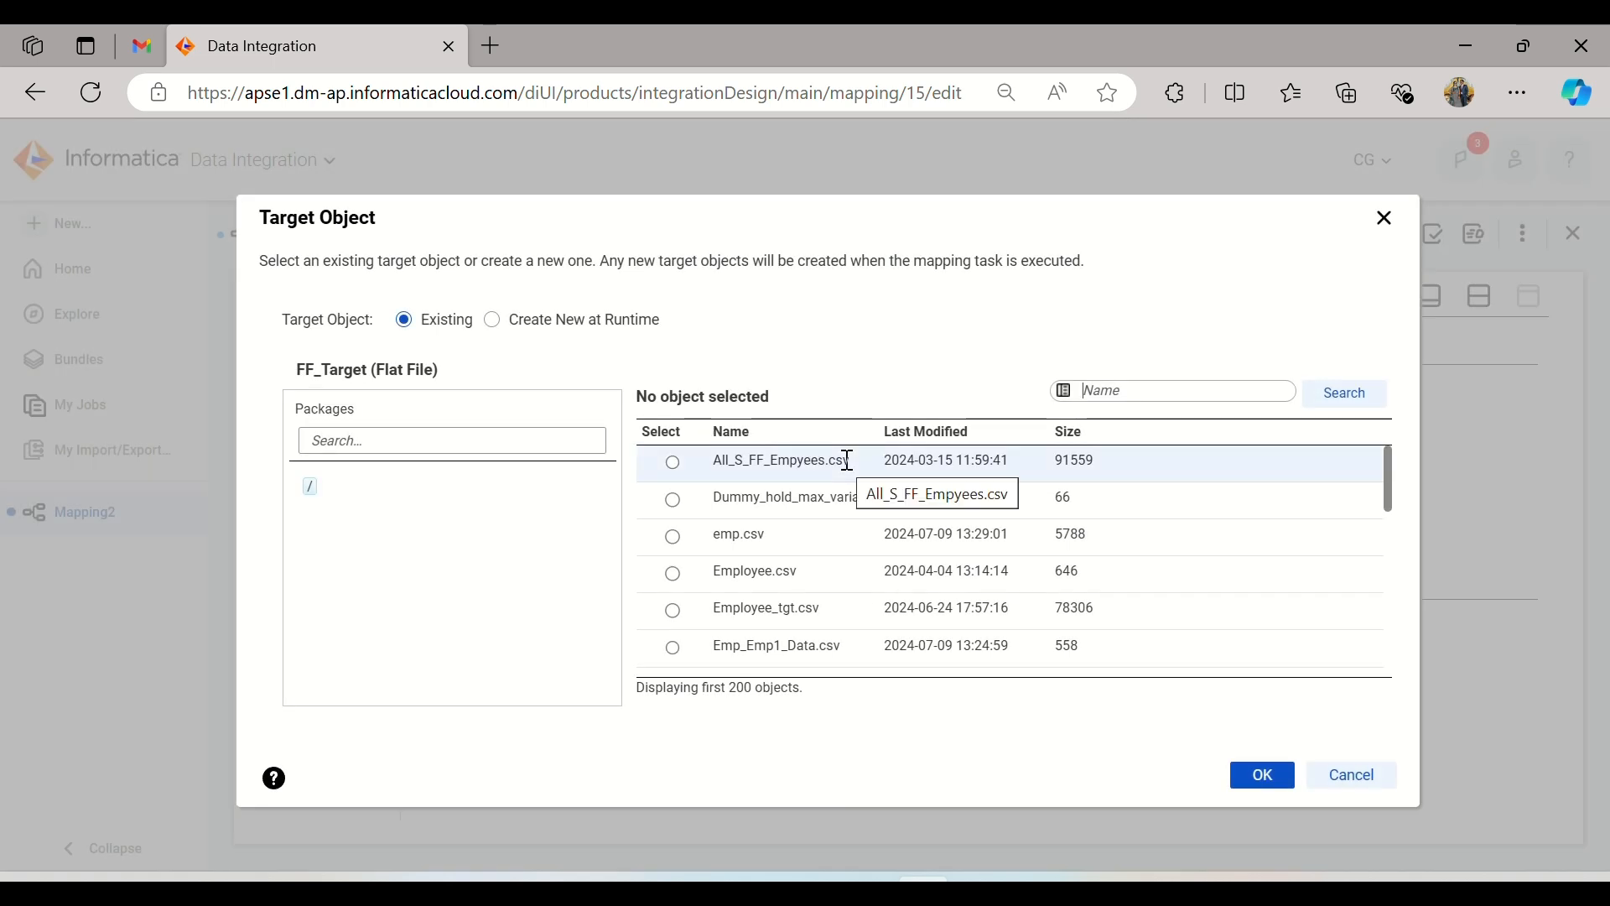
{"action": "left_click", "coordinate": [565, 331]}
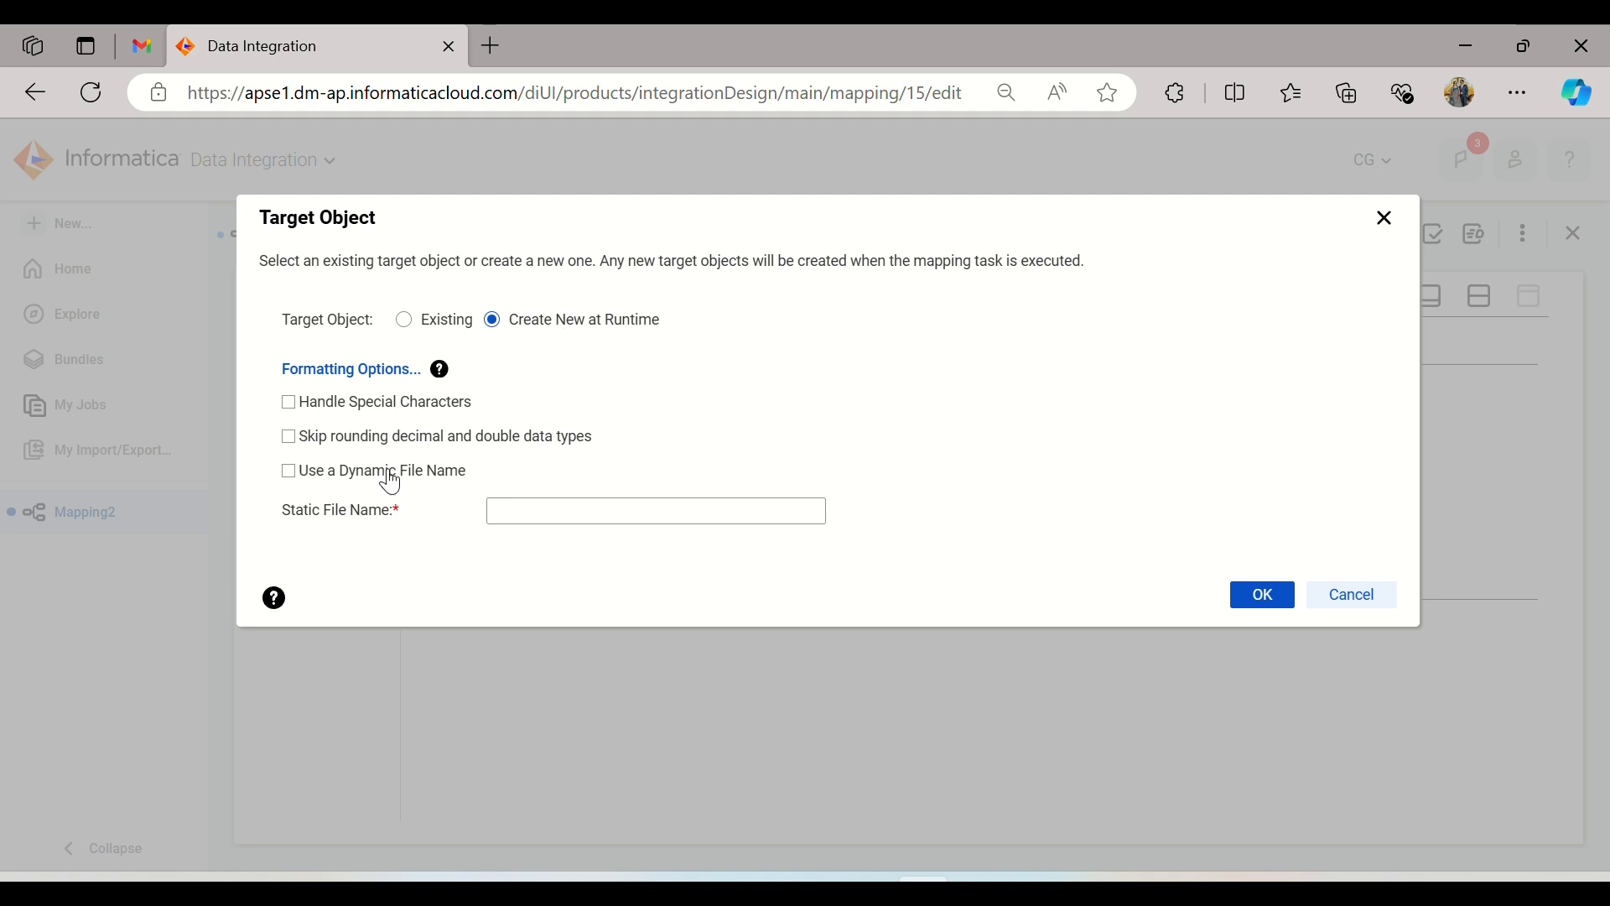
{"action": "left_click", "coordinate": [516, 503]}
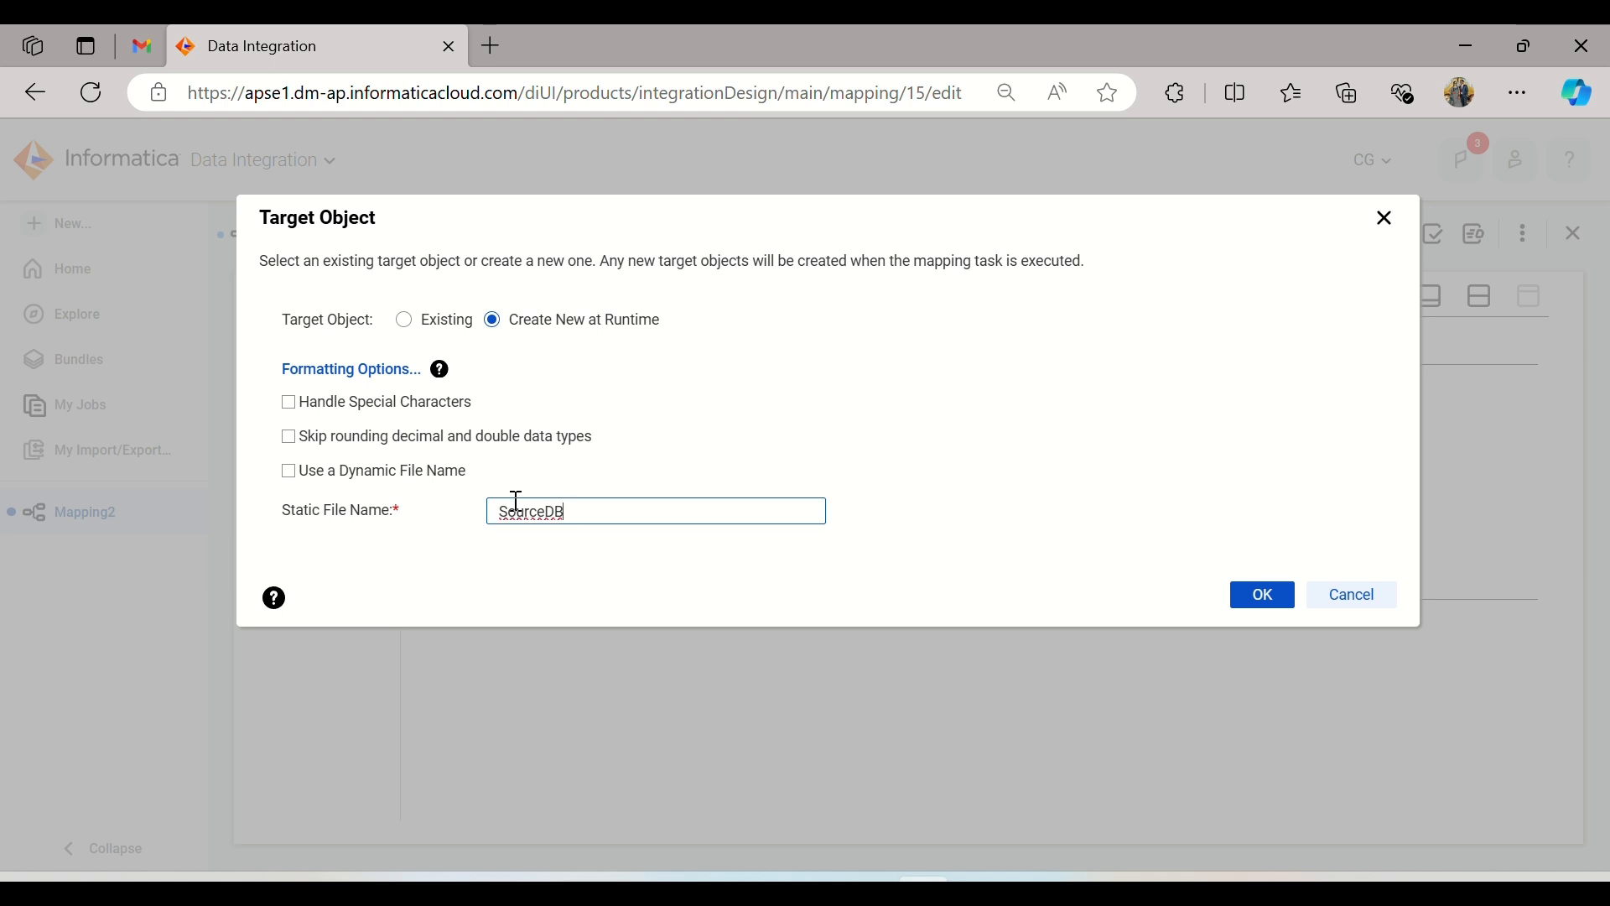
{"action": "type", "text": "_Target_FF.csv"}
{"action": "left_click", "coordinate": [782, 580]}
{"action": "left_click", "coordinate": [1259, 602]}
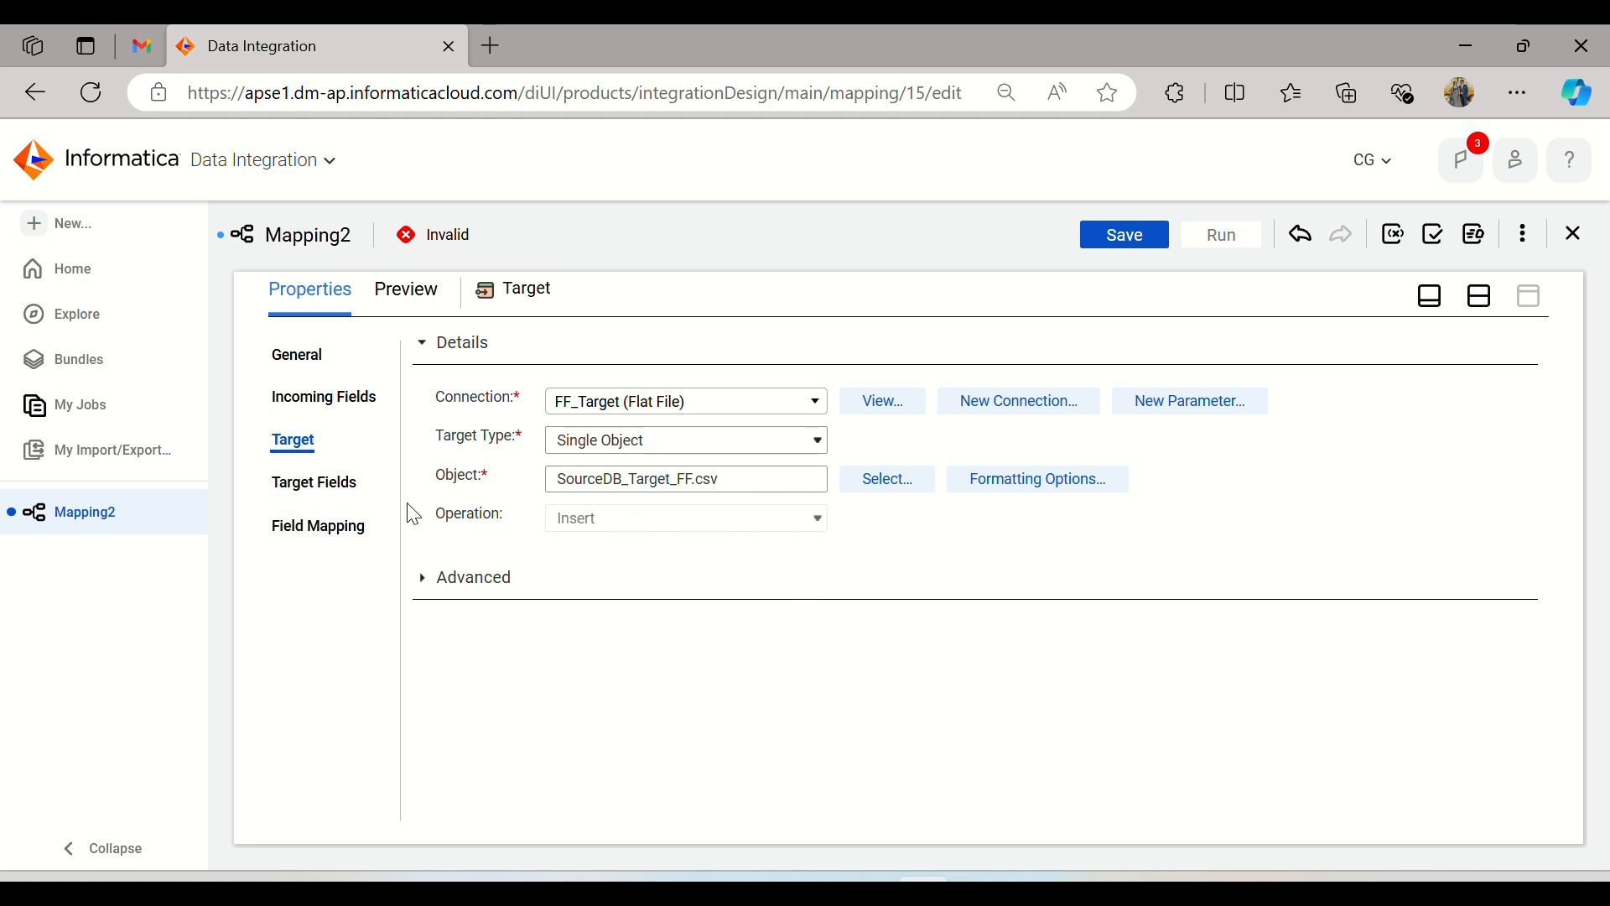
Step: Review the Target transformation's target fields and field mapping, and save the mapping
{"action": "left_click", "coordinate": [337, 484]}
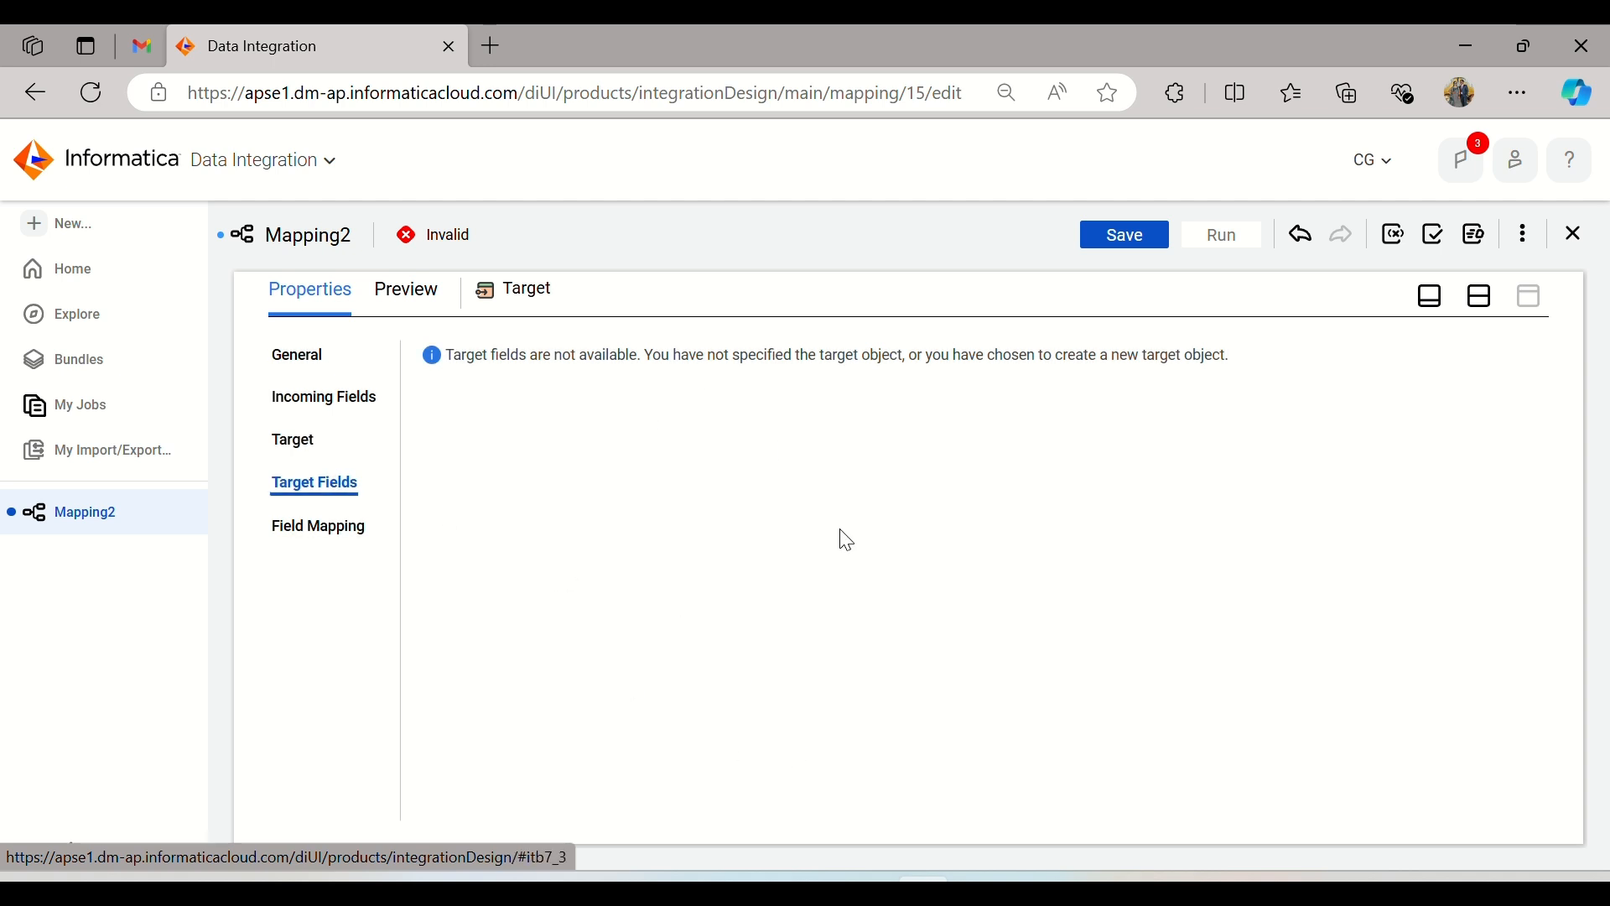
{"action": "left_click", "coordinate": [365, 536]}
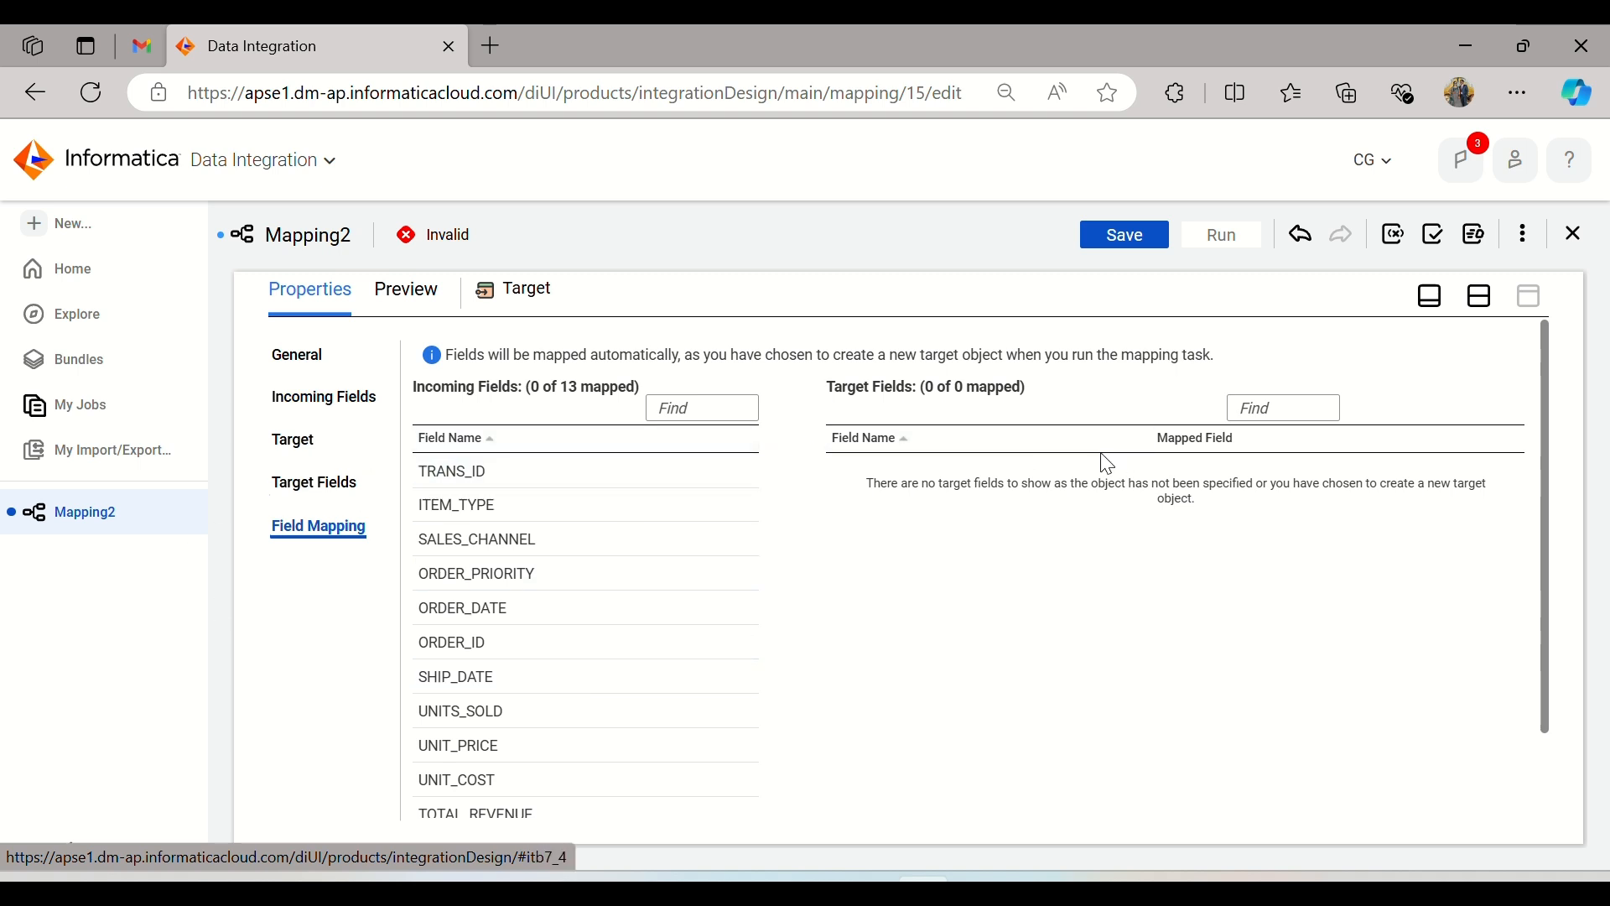
{"action": "left_click", "coordinate": [1480, 296]}
{"action": "left_click", "coordinate": [1120, 251]}
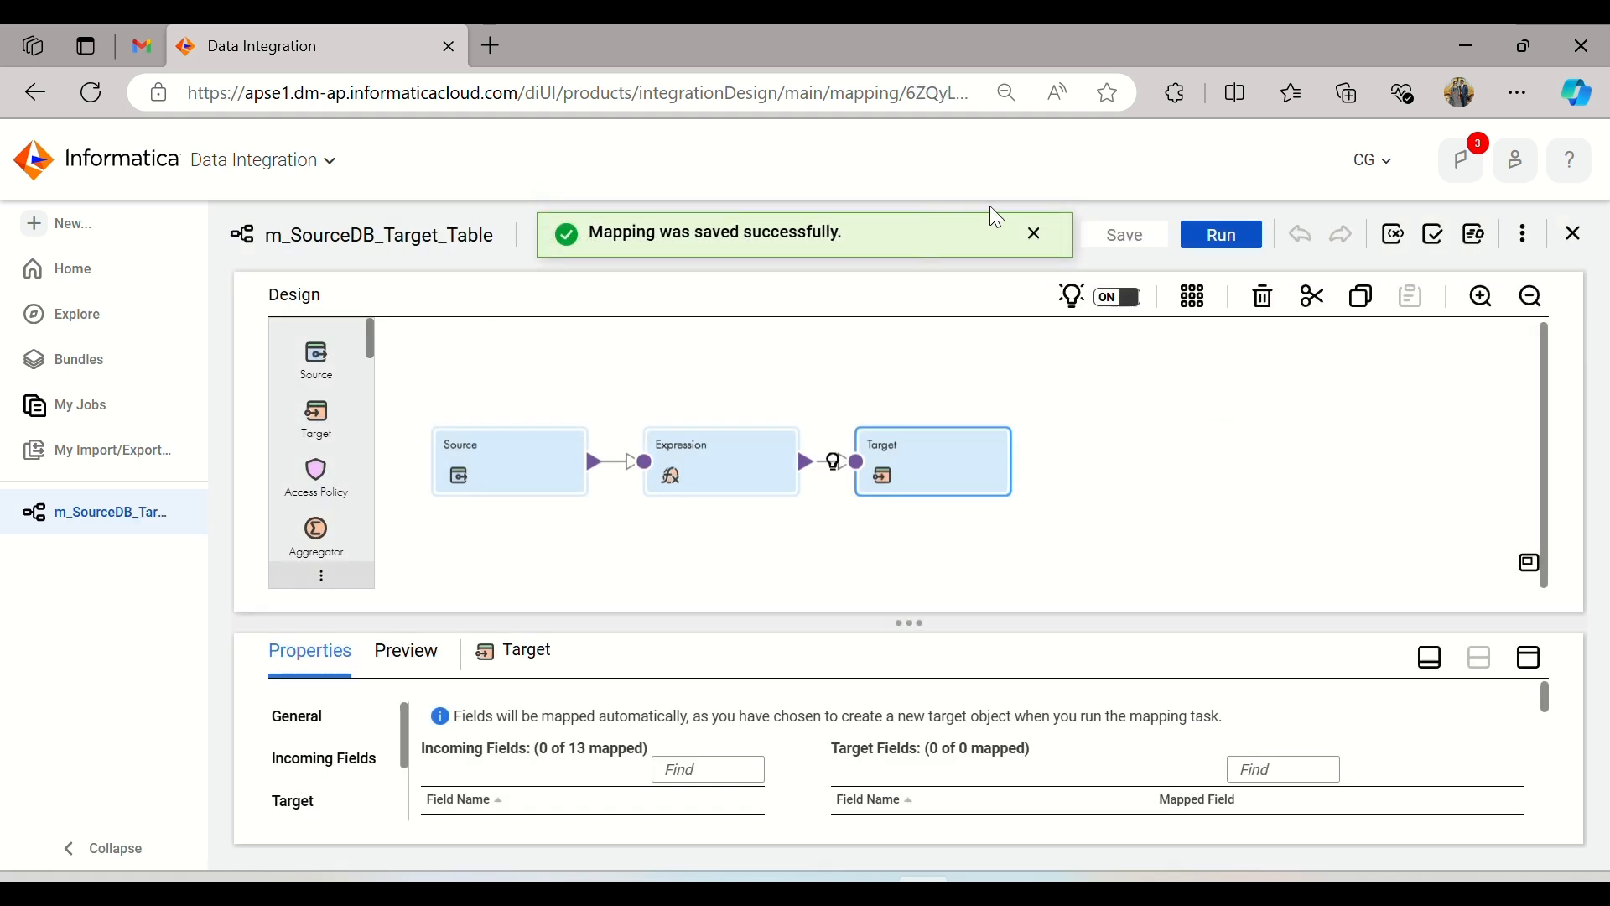
{"action": "left_click", "coordinate": [1036, 236]}
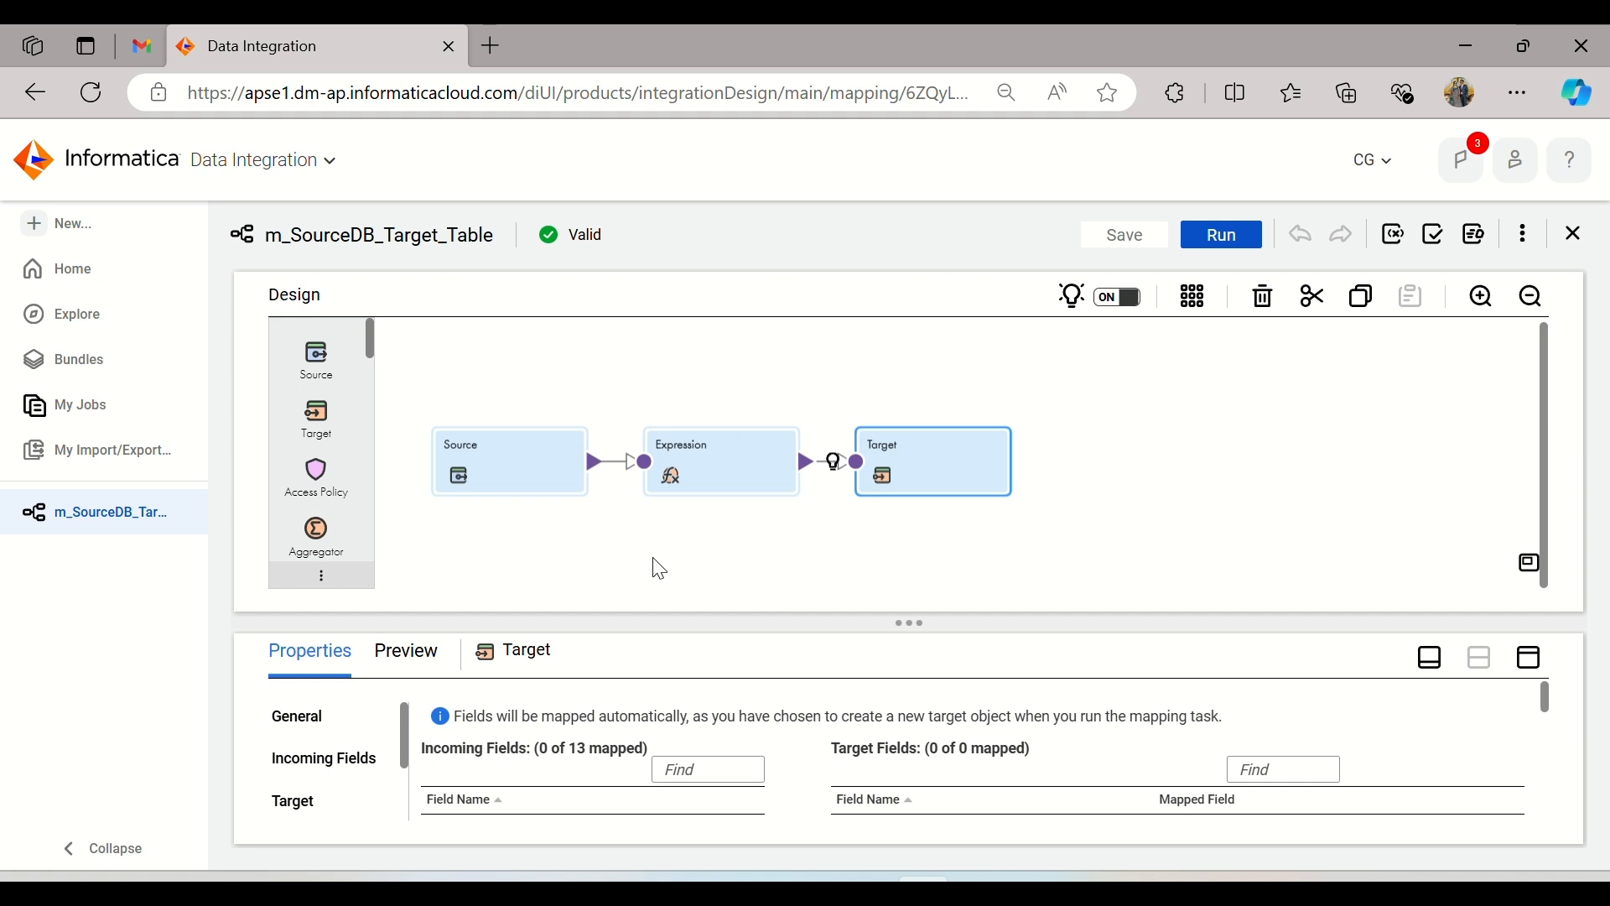
Step: Create a new Mapping Task asset and name it mr_SourceDb_TargetFF
{"action": "left_click", "coordinate": [96, 225]}
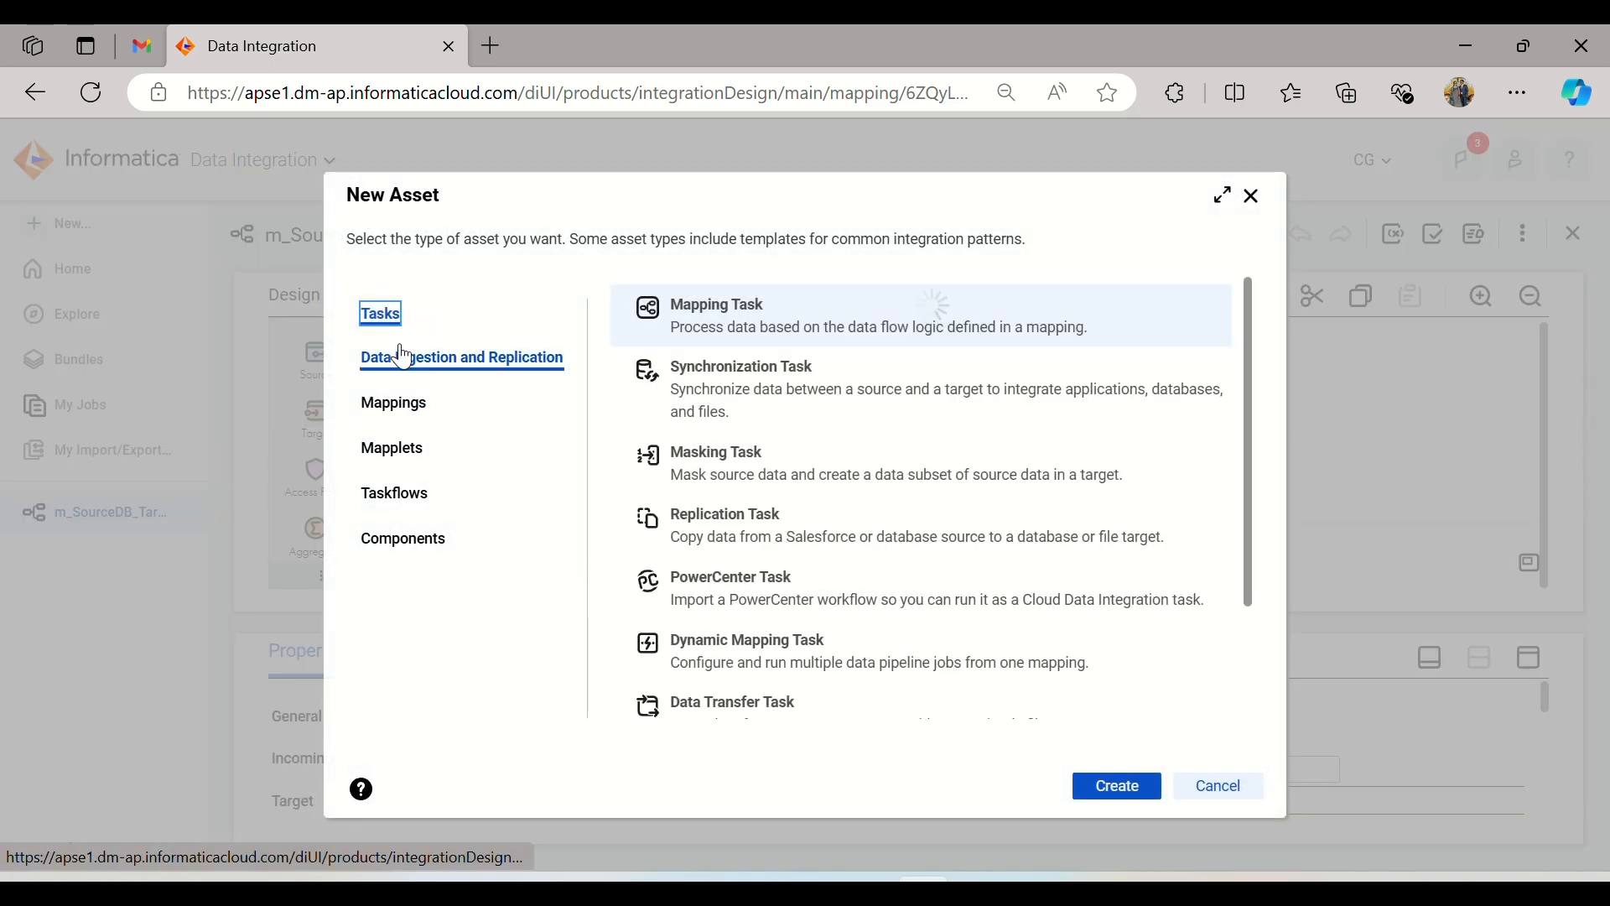
{"action": "left_click", "coordinate": [1115, 786]}
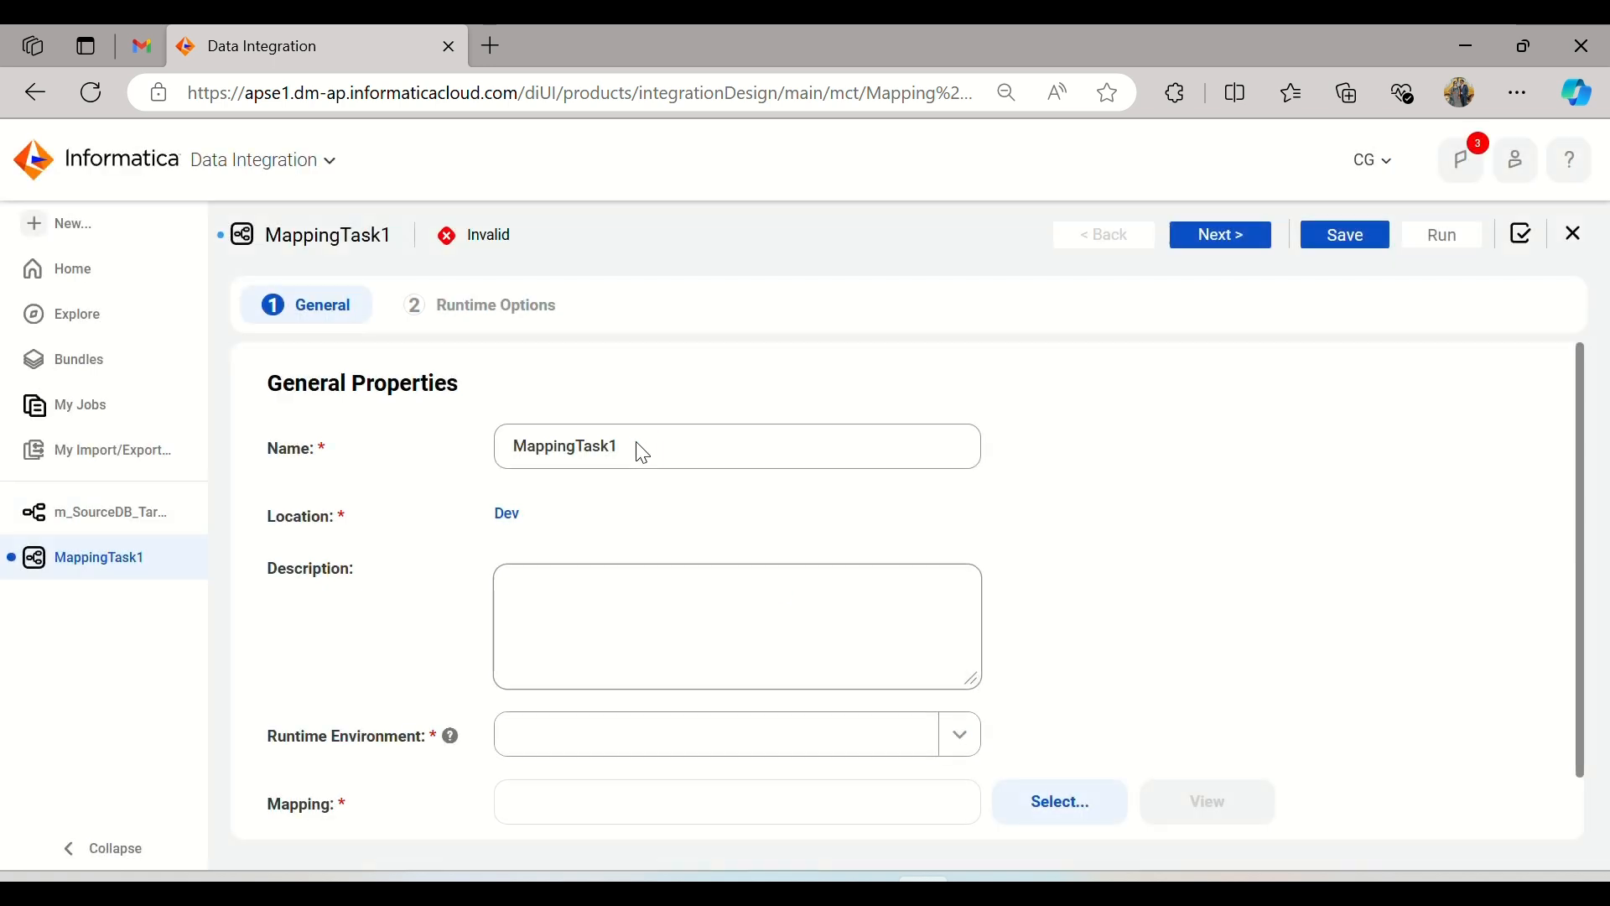
{"action": "left_click_drag", "start_coordinate": [633, 442], "coordinate": [474, 442]}
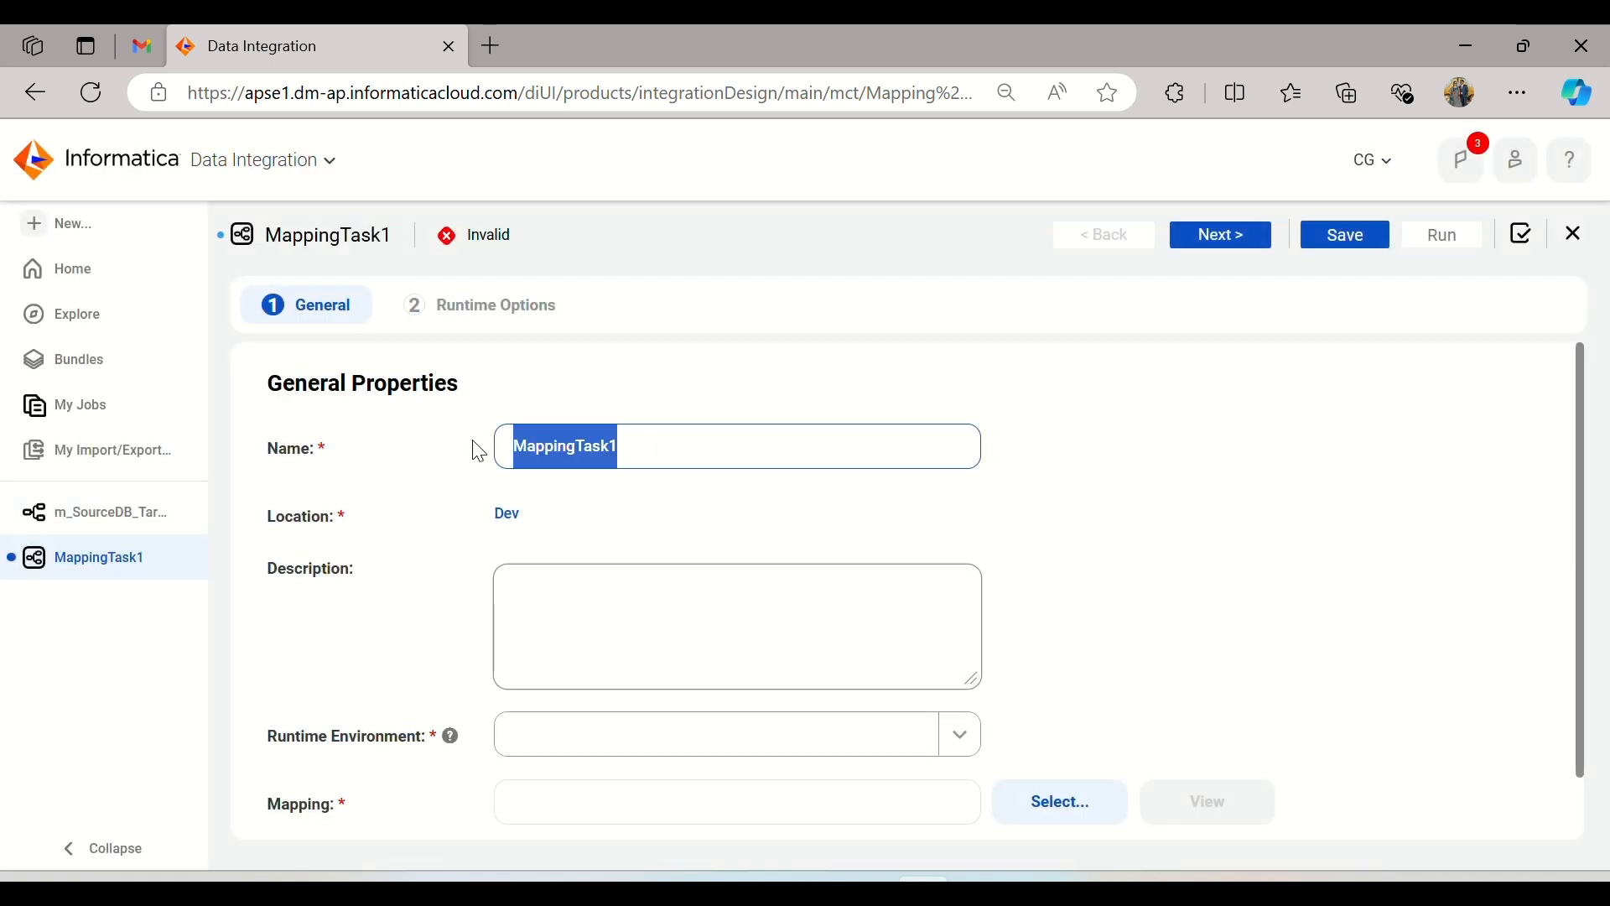
{"action": "type", "text": "mt"}
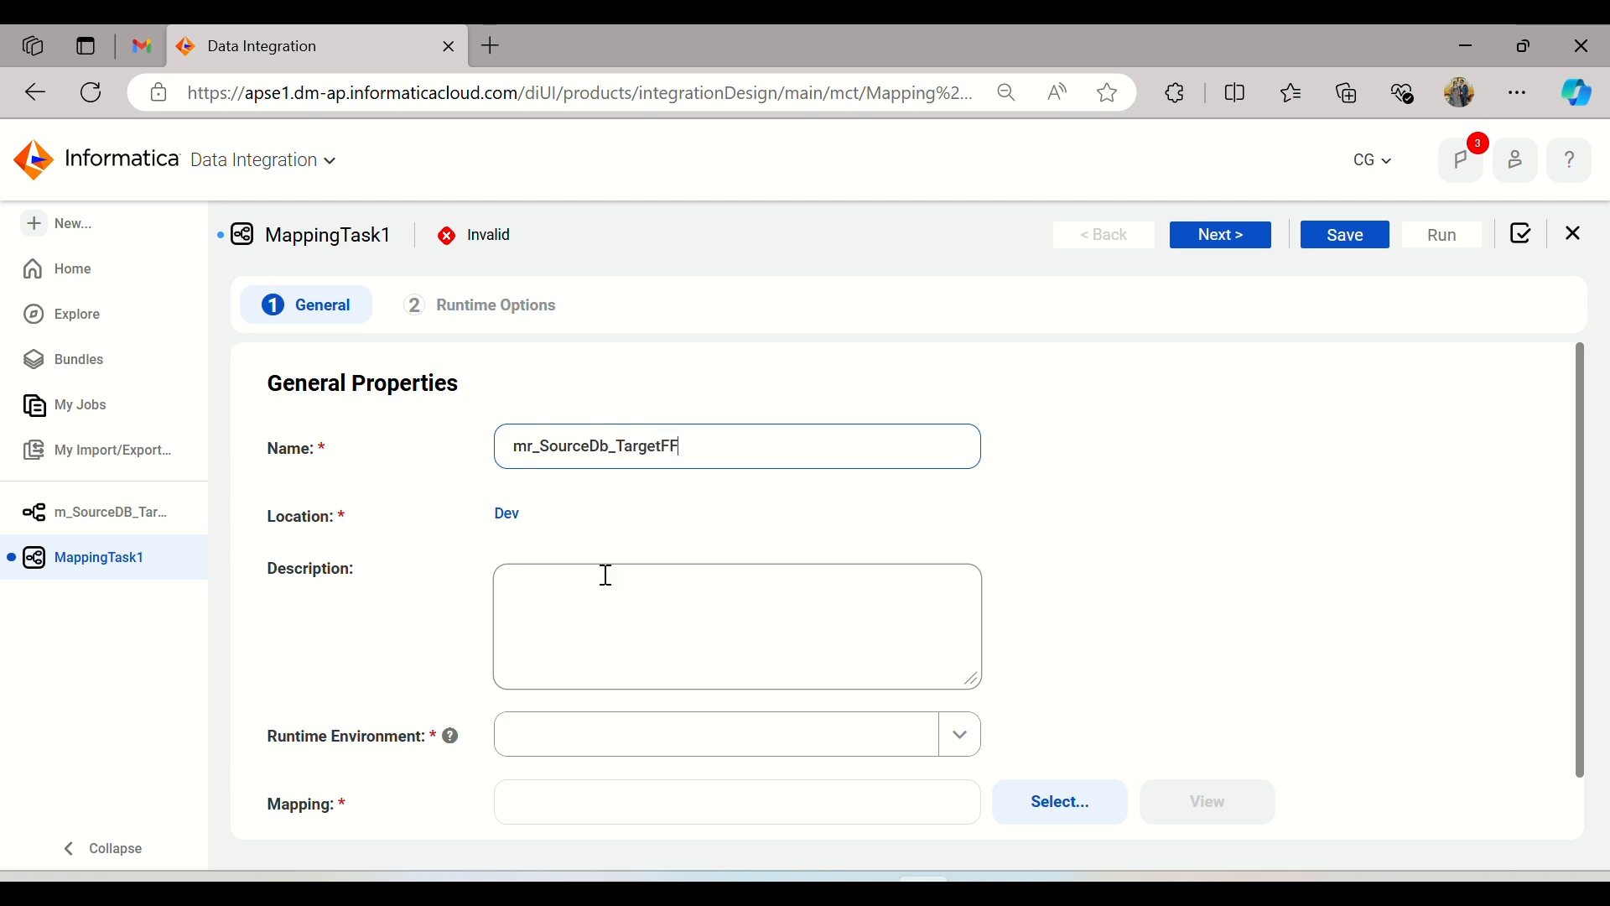
Step: Set the task's runtime environment to the local agent rather than the cloud hosted one, and assign the m_SourceDB_Target_Table mapping
{"action": "scroll", "coordinate": [964, 575], "scroll_direction": "down", "scroll_amount": 1}
{"action": "left_click", "coordinate": [875, 671]}
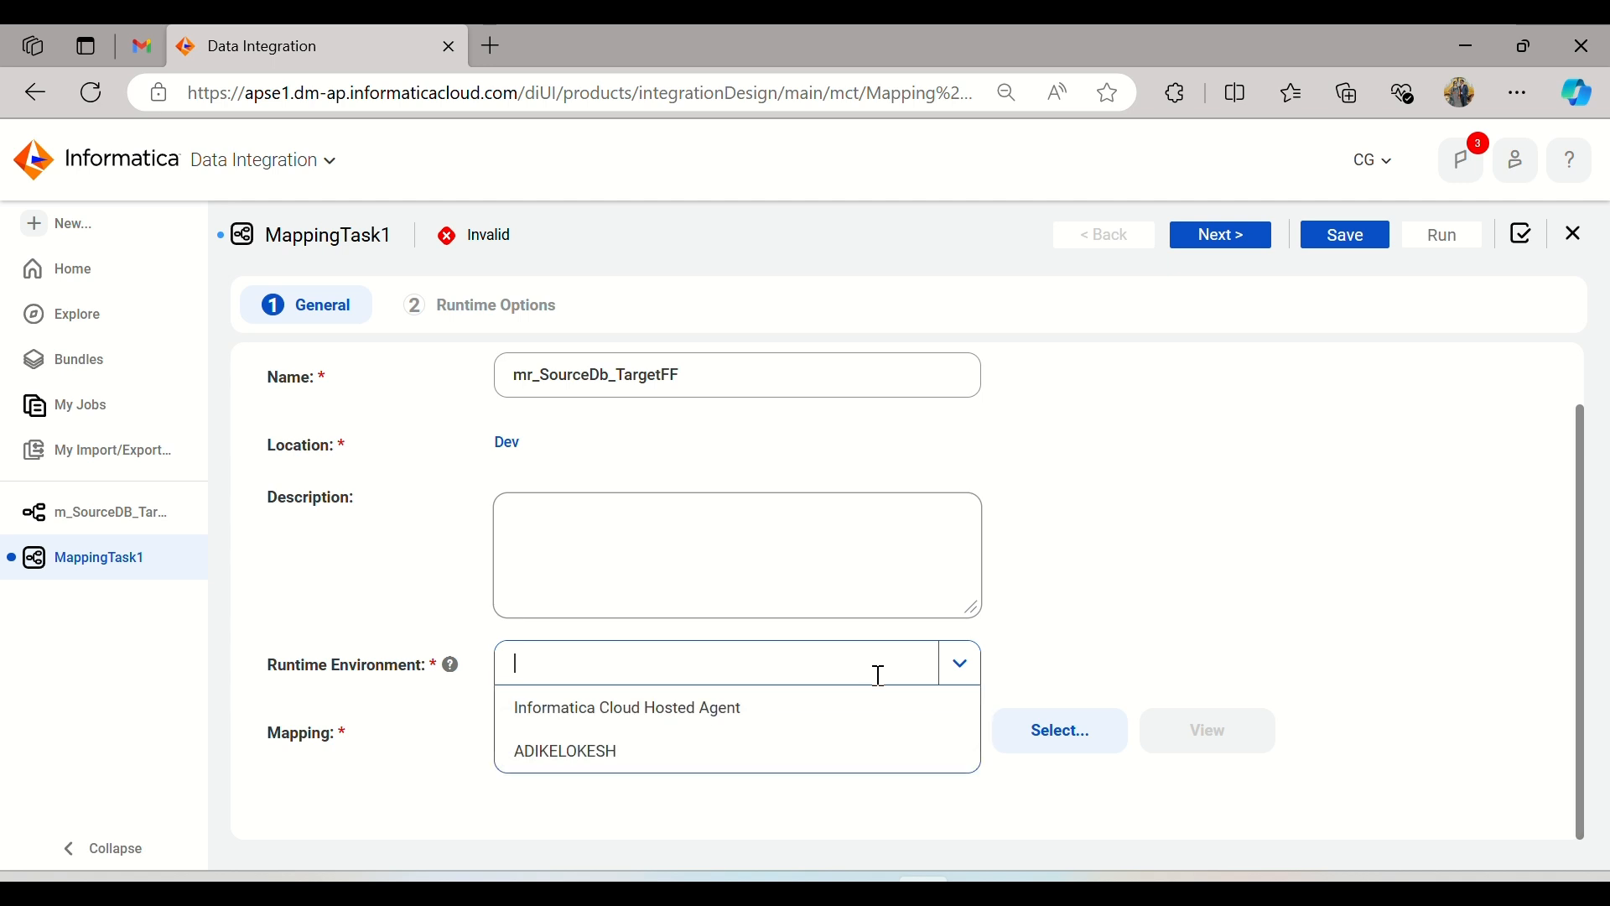
{"action": "left_click", "coordinate": [761, 752]}
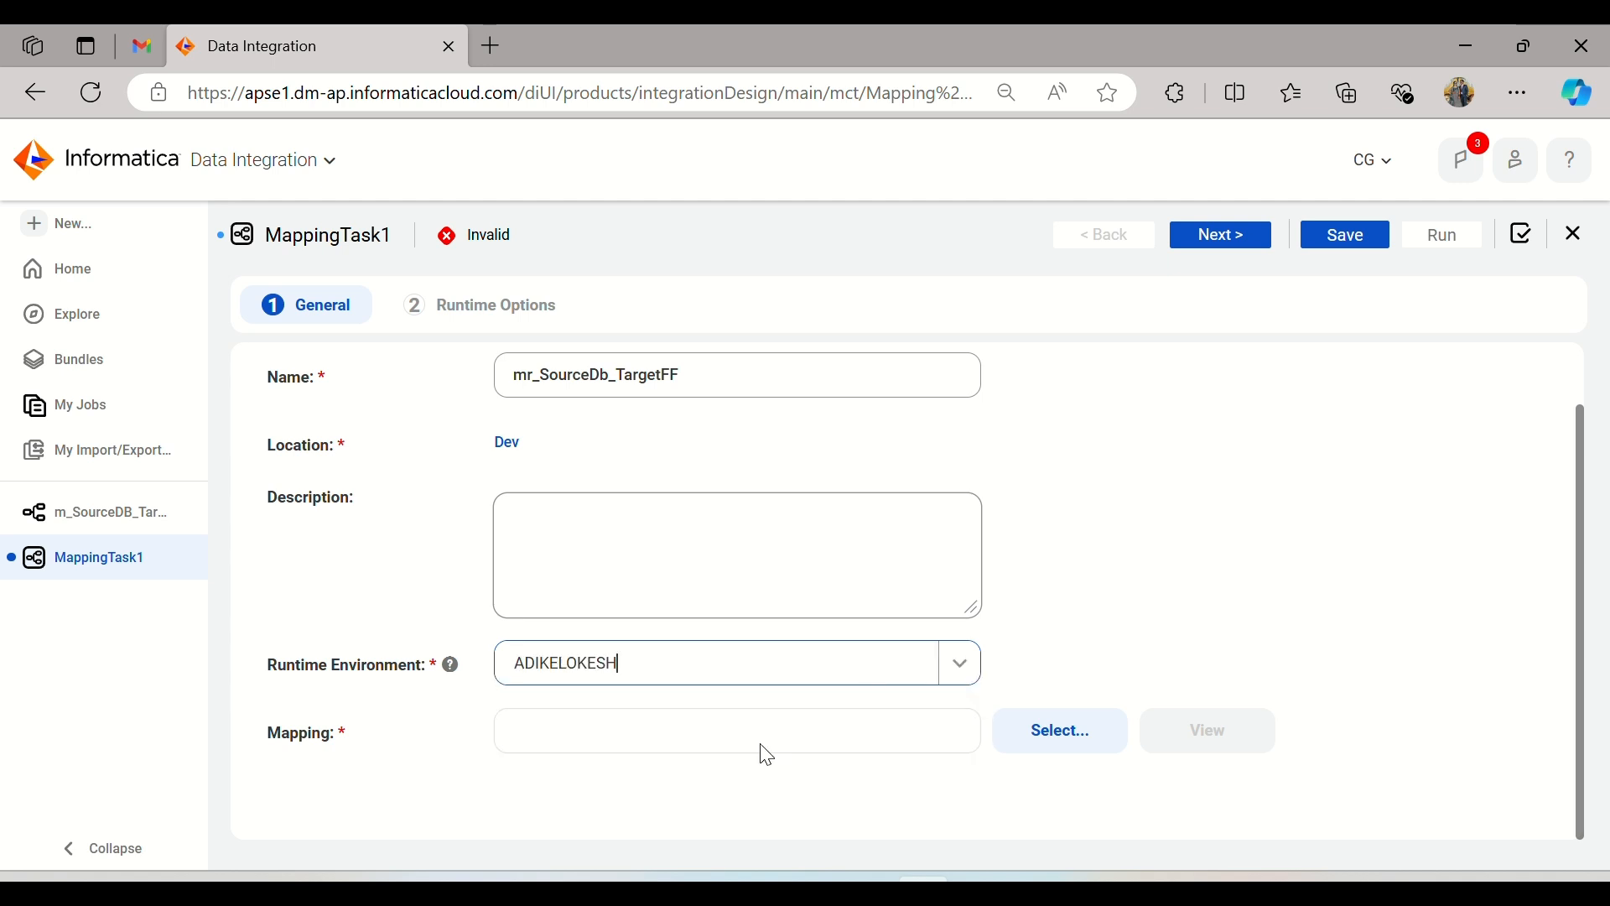
{"action": "left_click", "coordinate": [1092, 729]}
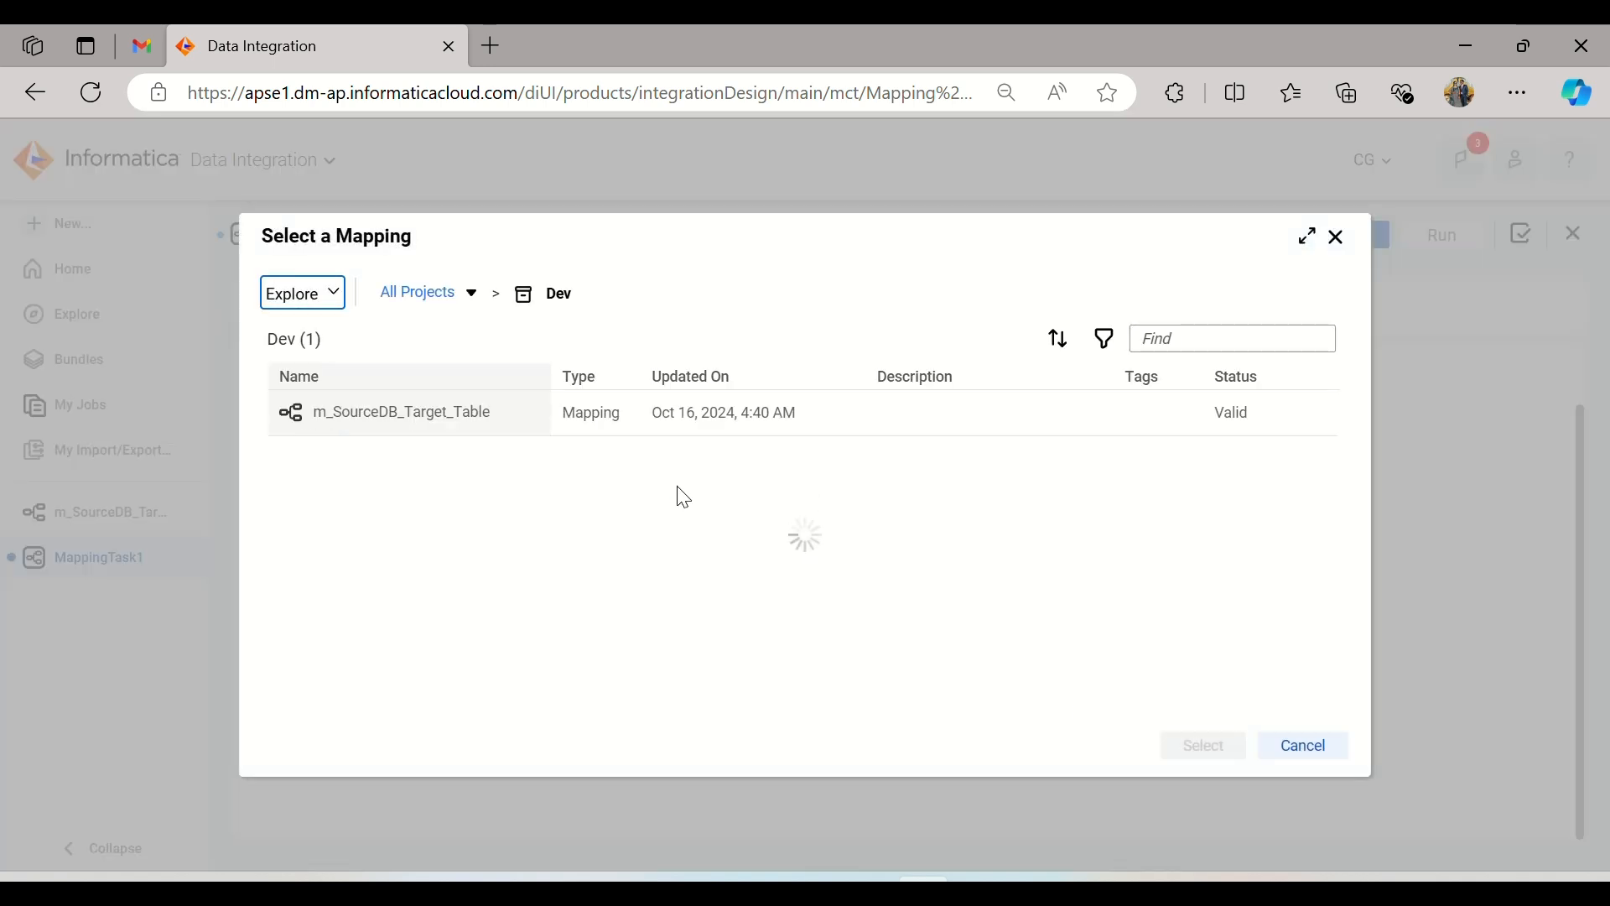
{"action": "left_click", "coordinate": [394, 412]}
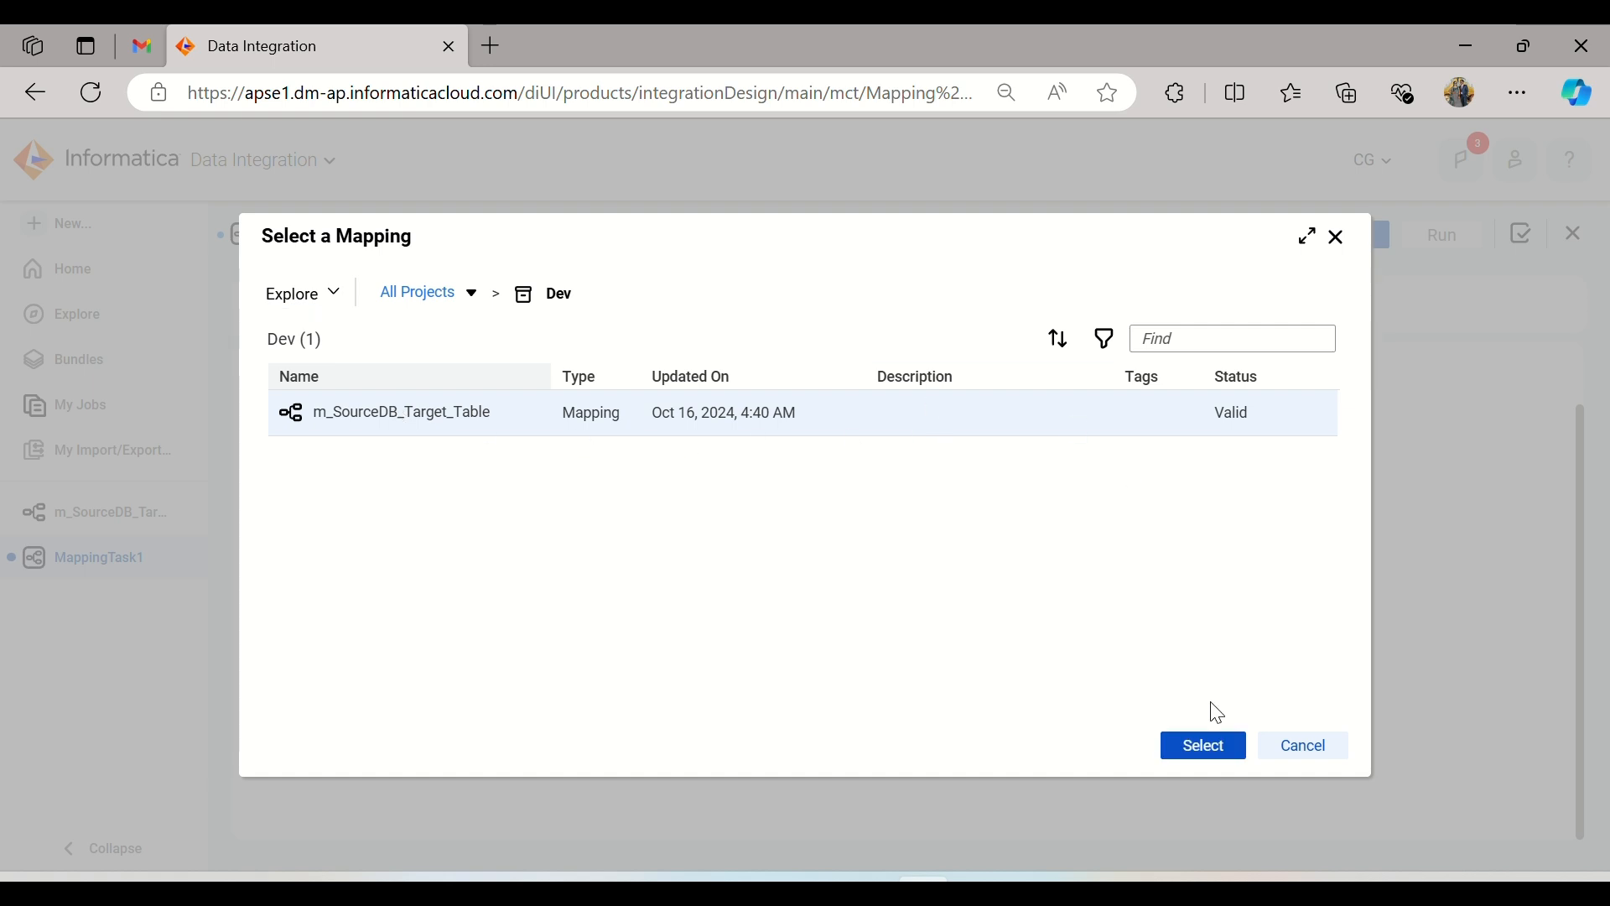
{"action": "left_click", "coordinate": [1209, 745]}
{"action": "scroll", "coordinate": [1123, 447], "scroll_direction": "down", "scroll_amount": 3}
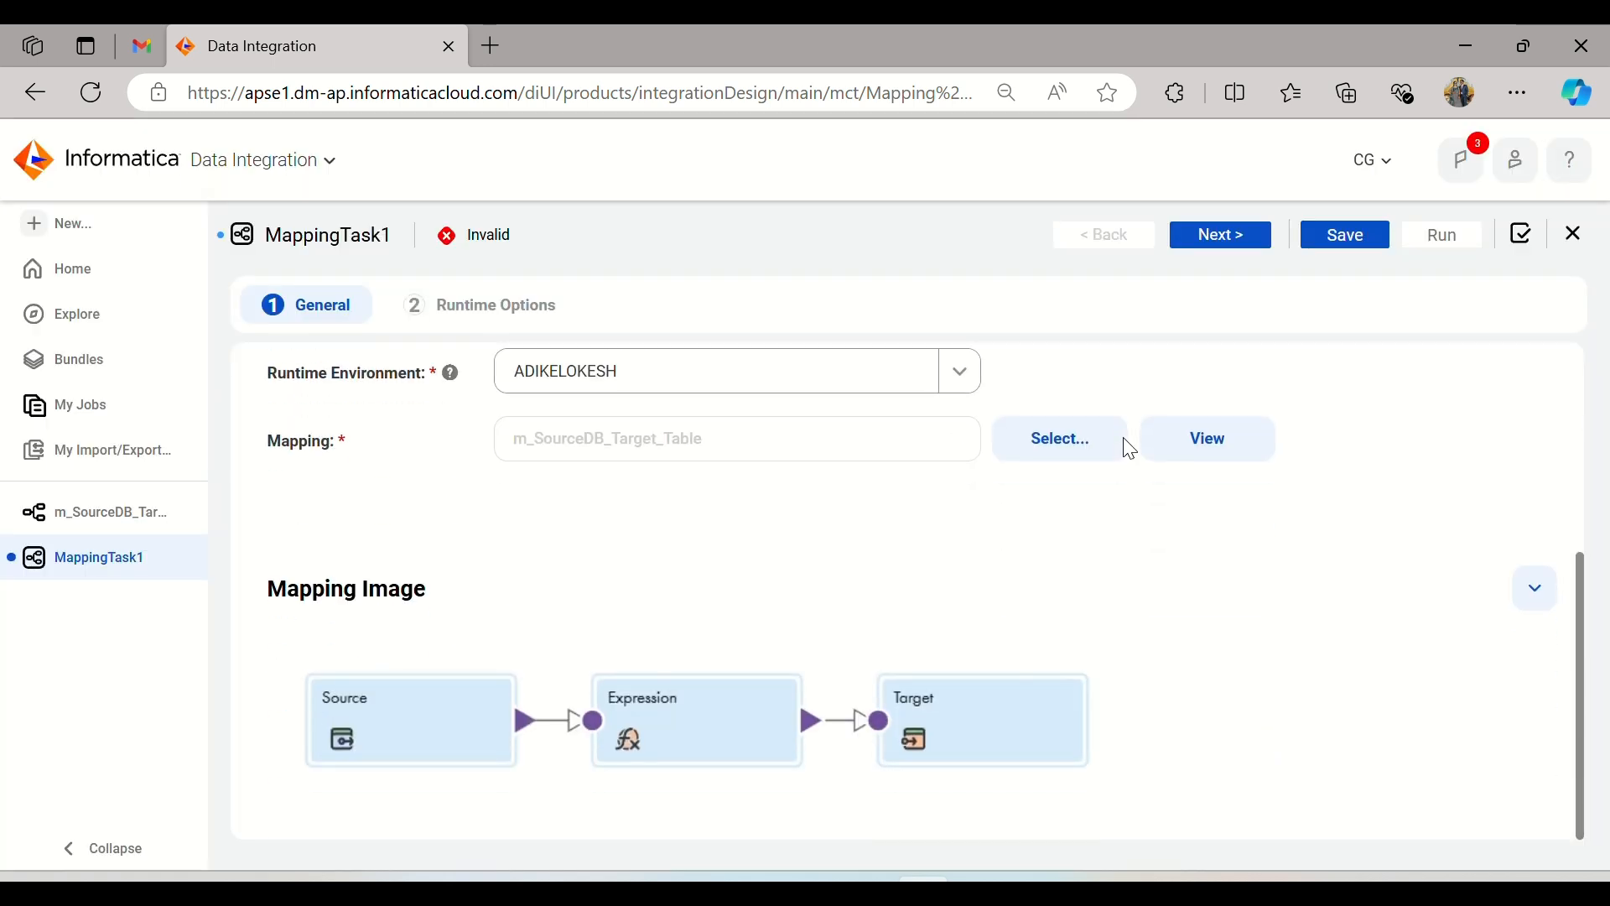
Step: Review the mapping task's Runtime Options with their defaults kept, save the task and dismiss the notification
{"action": "left_click", "coordinate": [1223, 239]}
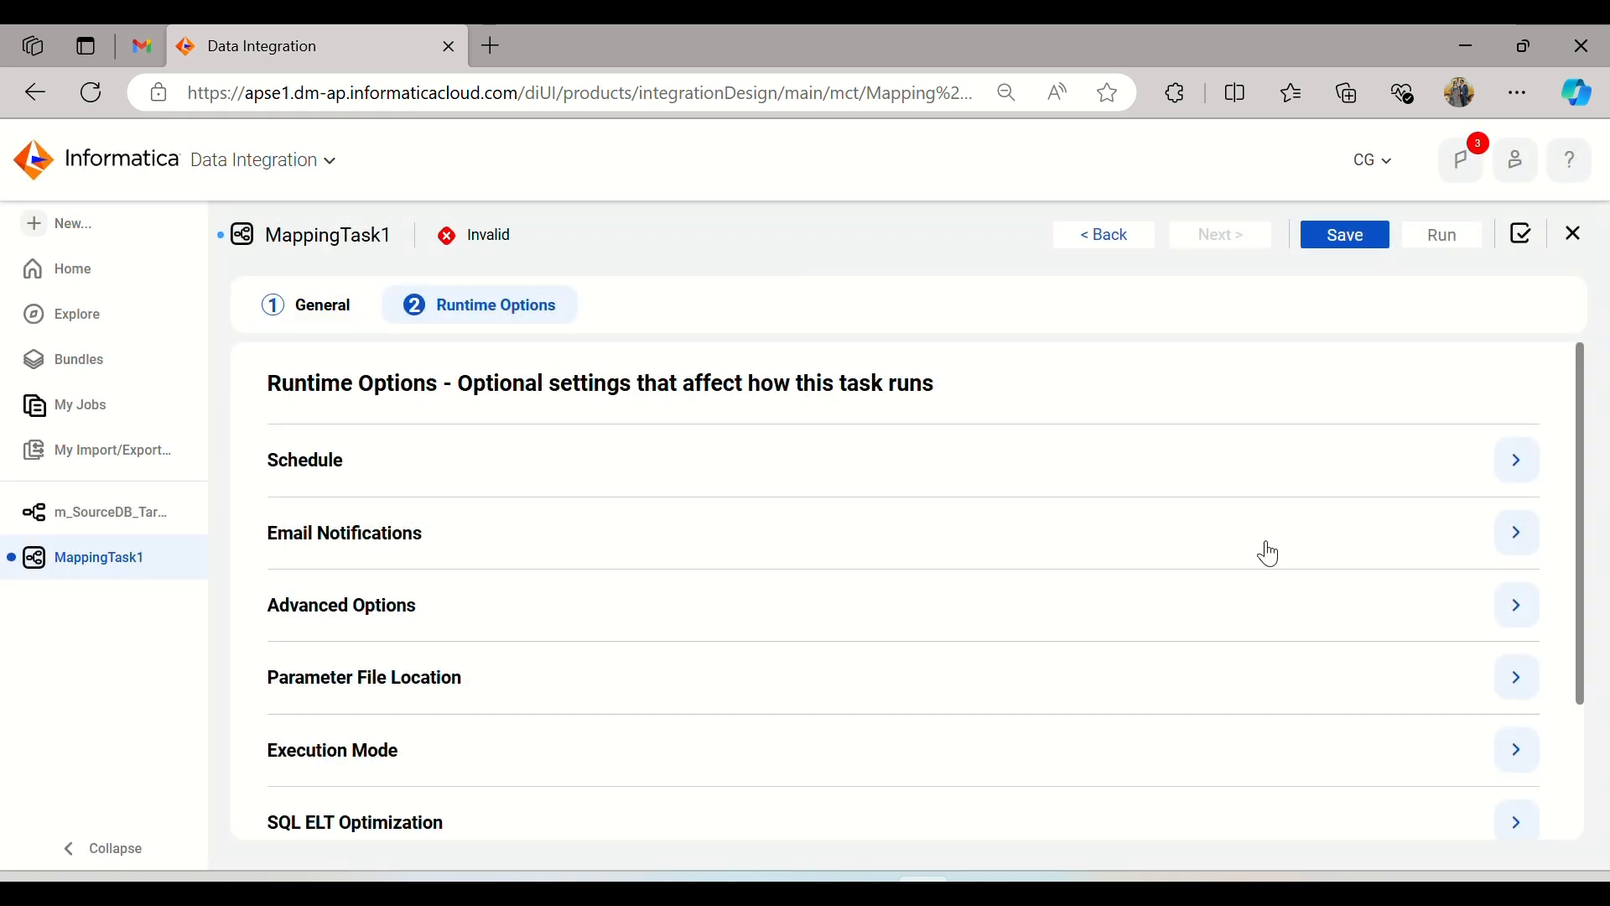
{"action": "scroll", "coordinate": [1270, 553], "scroll_direction": "down", "scroll_amount": 2}
{"action": "scroll", "coordinate": [1270, 554], "scroll_direction": "up", "scroll_amount": 2}
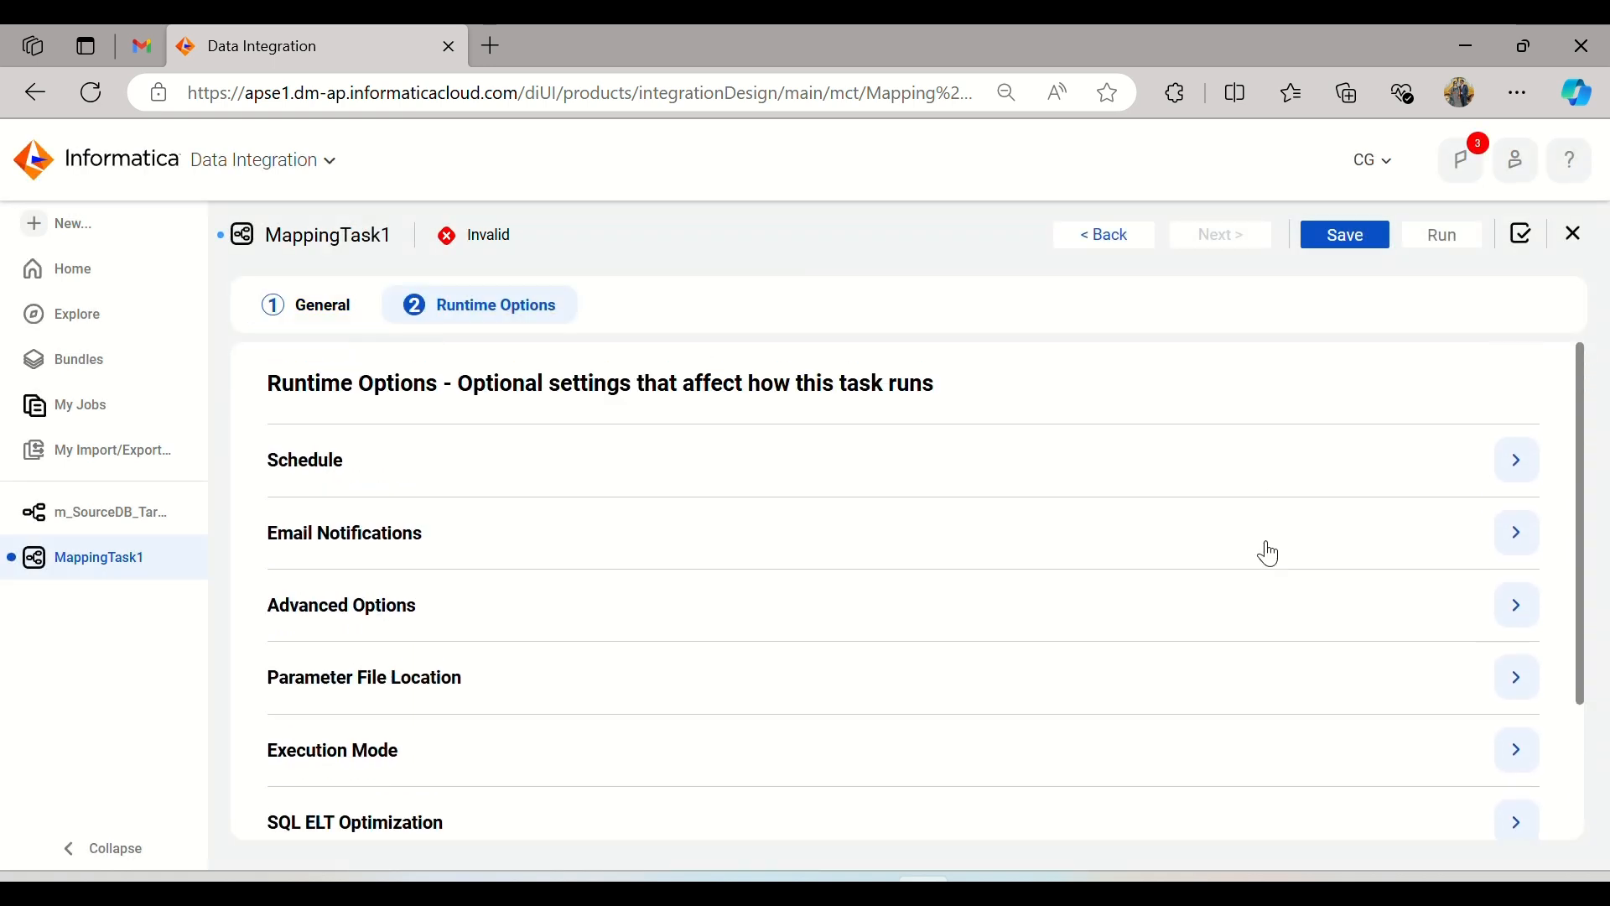
{"action": "left_click", "coordinate": [1365, 243]}
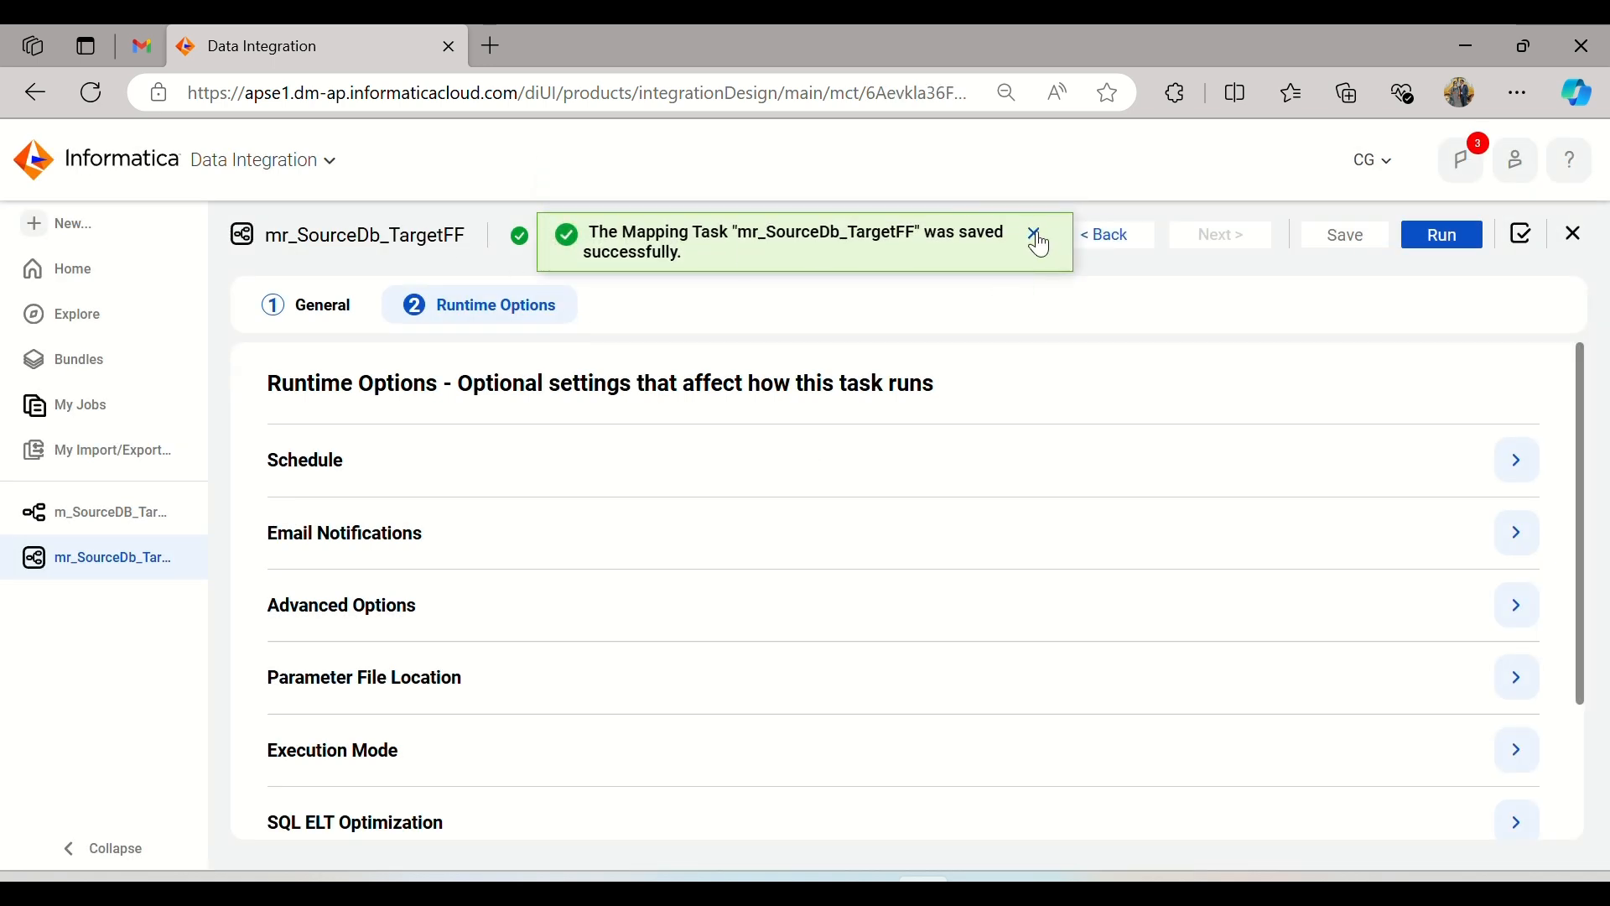
{"action": "left_click", "coordinate": [1034, 233]}
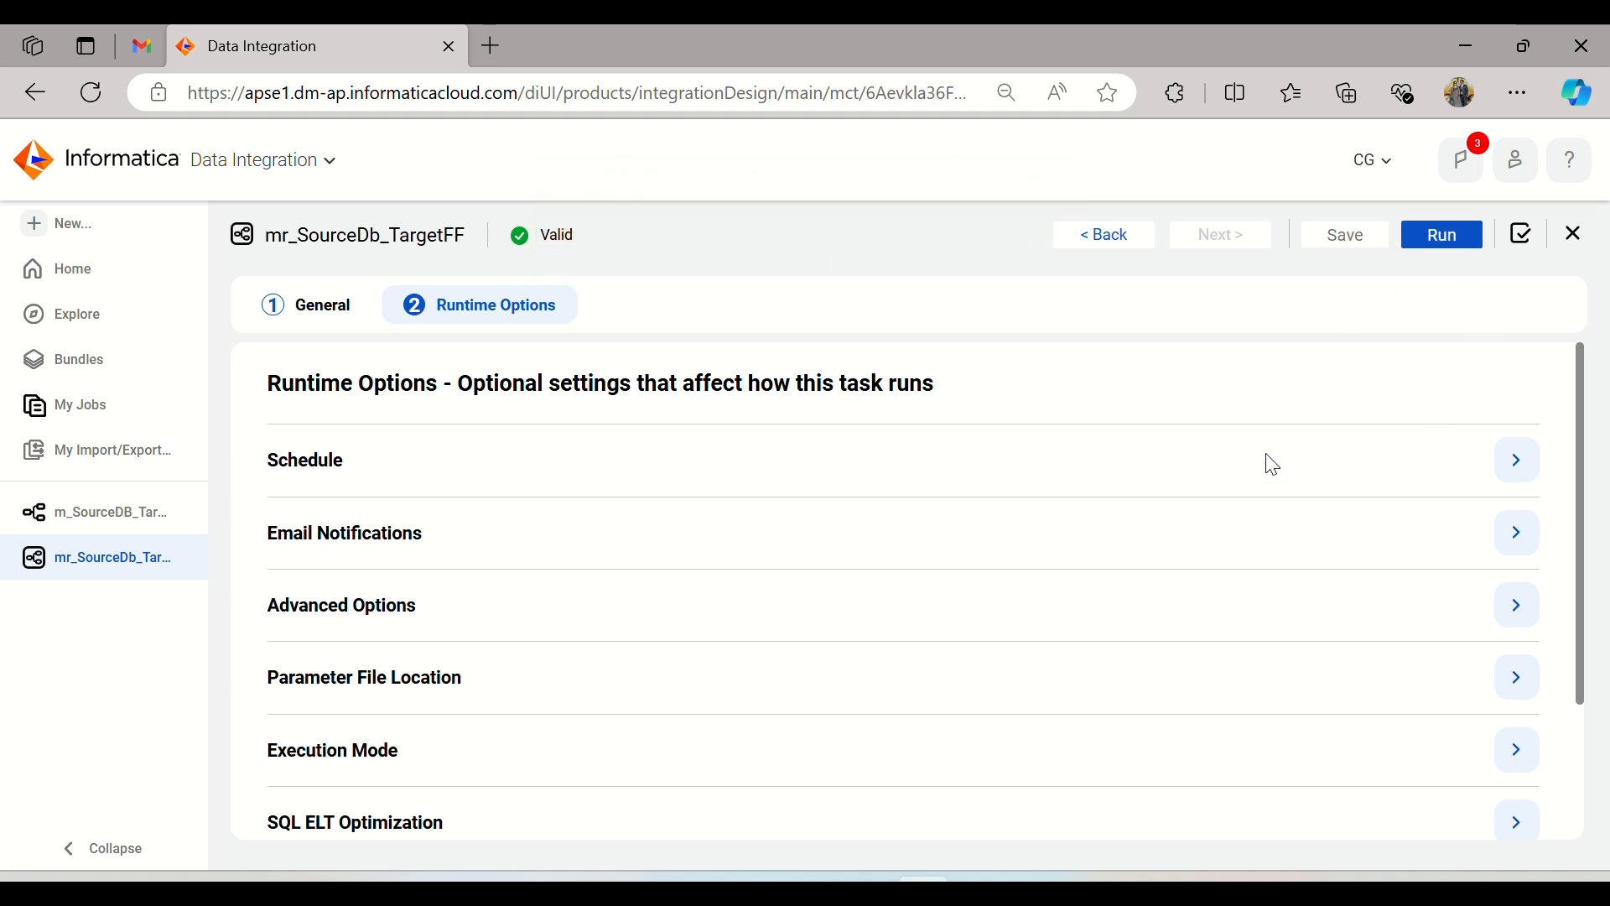
Step: Return to the m_SourceDB_Target_Table mapping and check the Target transformation's connection and object details
{"action": "mouse_move", "coordinate": [1049, 877]}
{"action": "scroll", "coordinate": [701, 440], "scroll_direction": "down", "scroll_amount": 2}
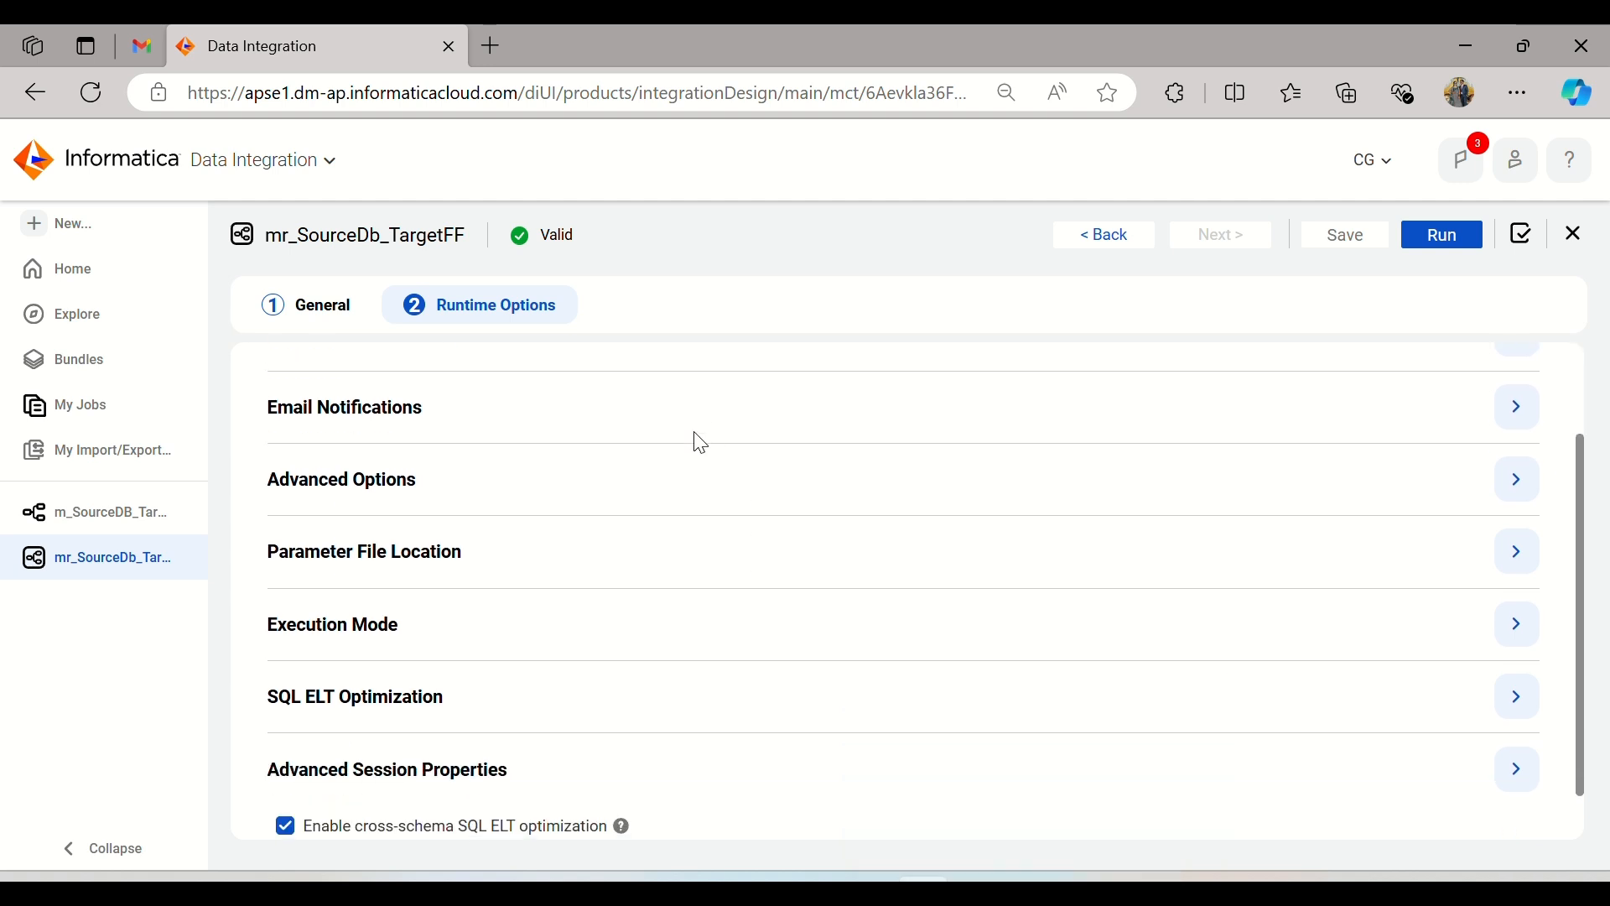
{"action": "scroll", "coordinate": [701, 443], "scroll_direction": "up", "scroll_amount": 2}
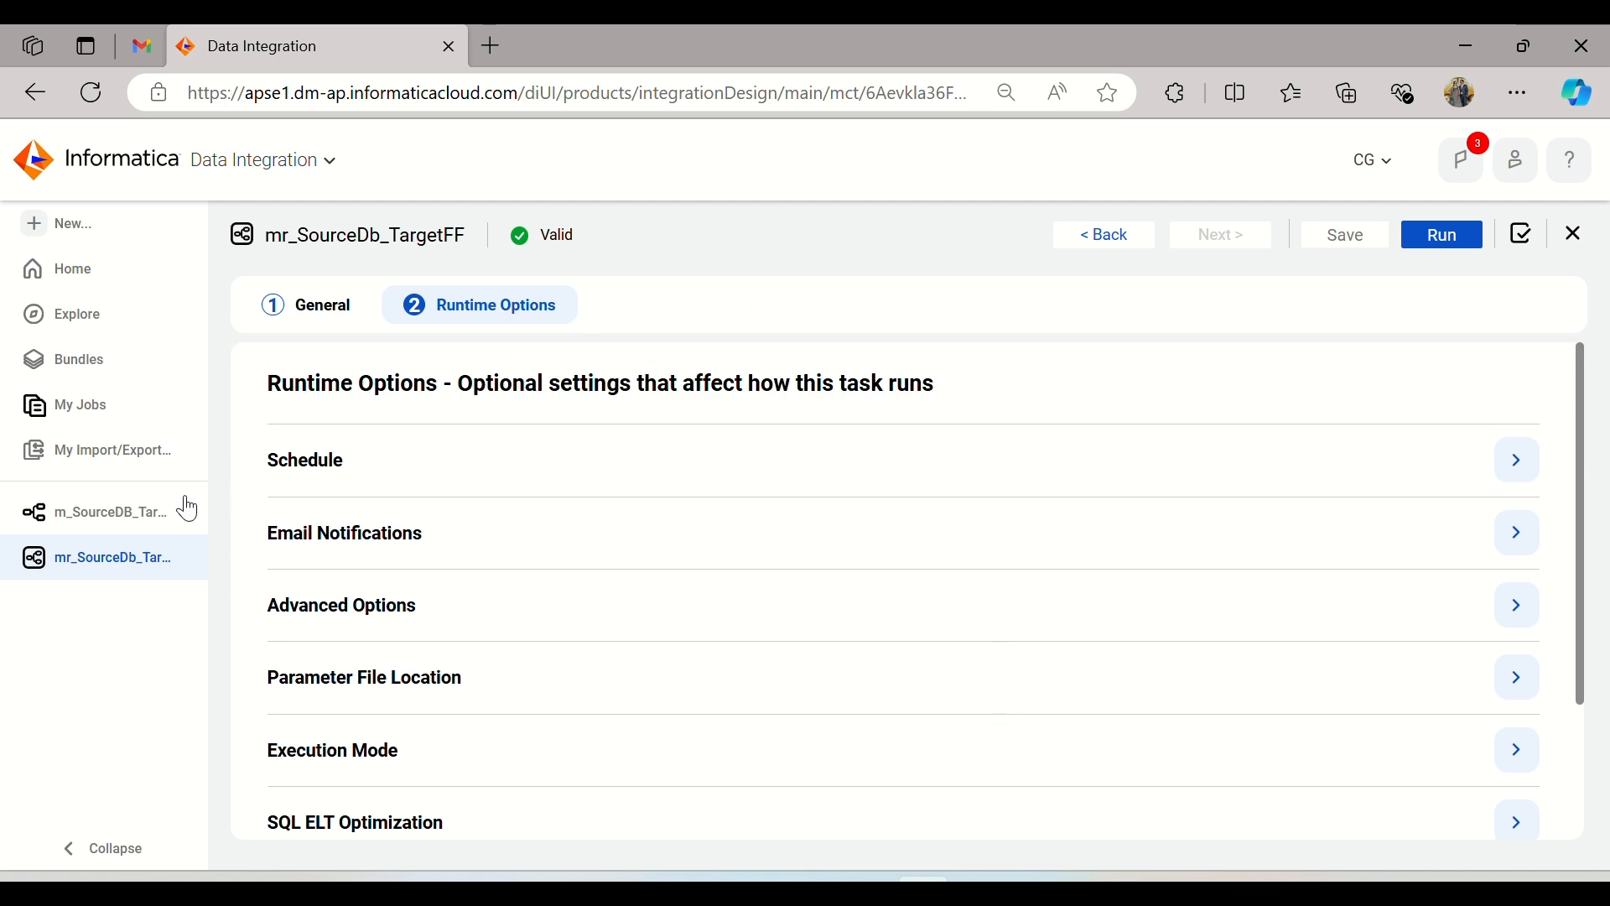
{"action": "left_click", "coordinate": [117, 523]}
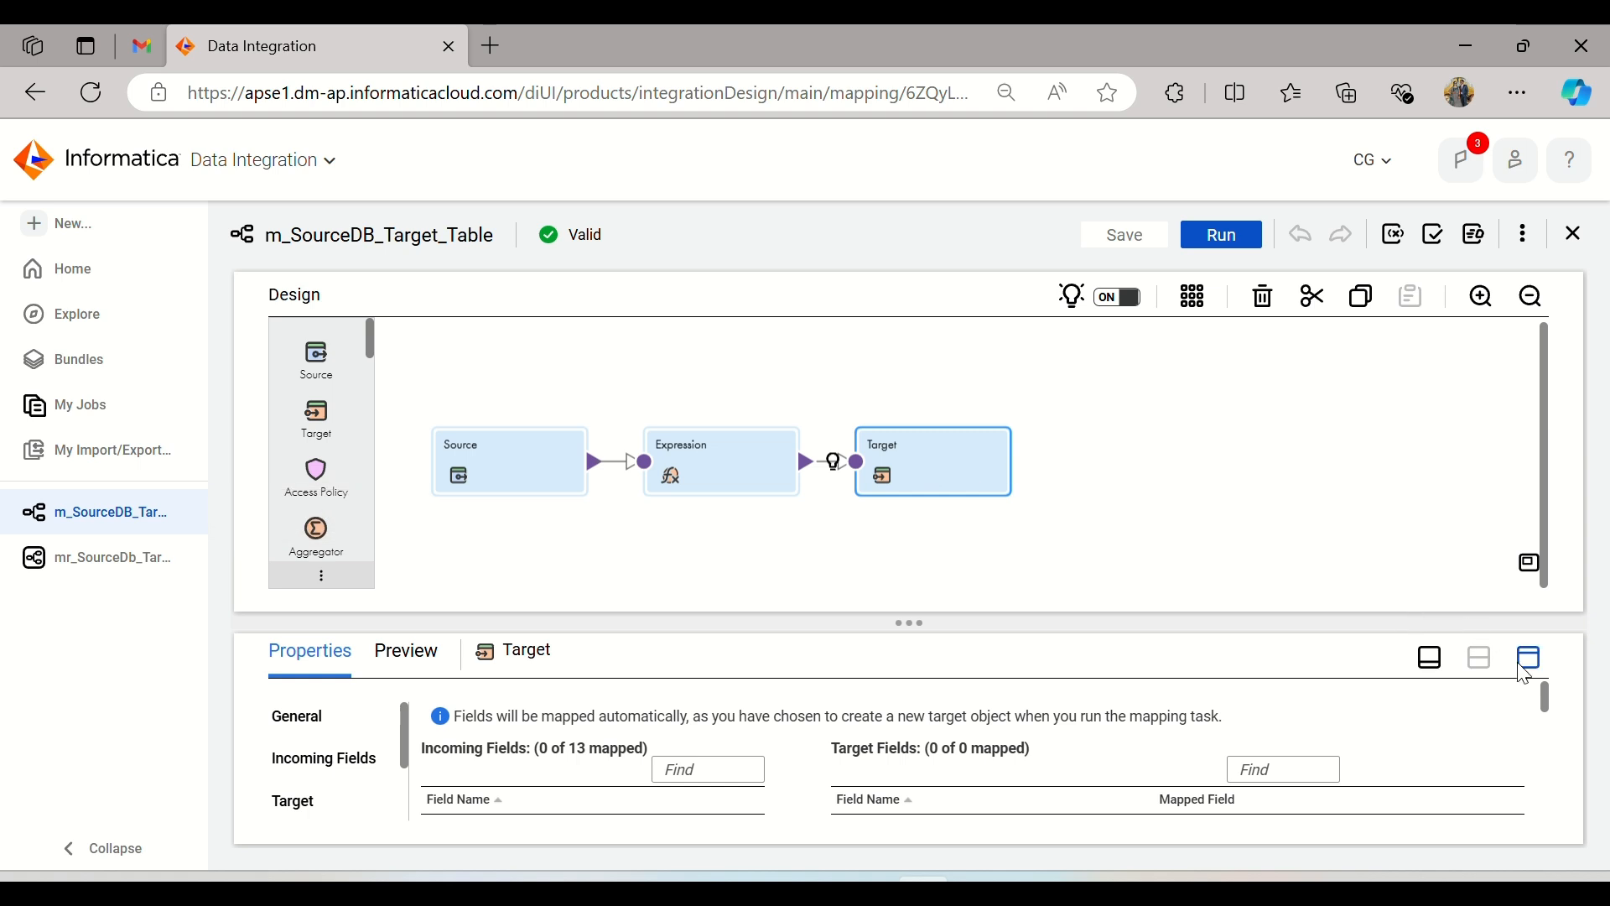
{"action": "left_click", "coordinate": [1525, 661]}
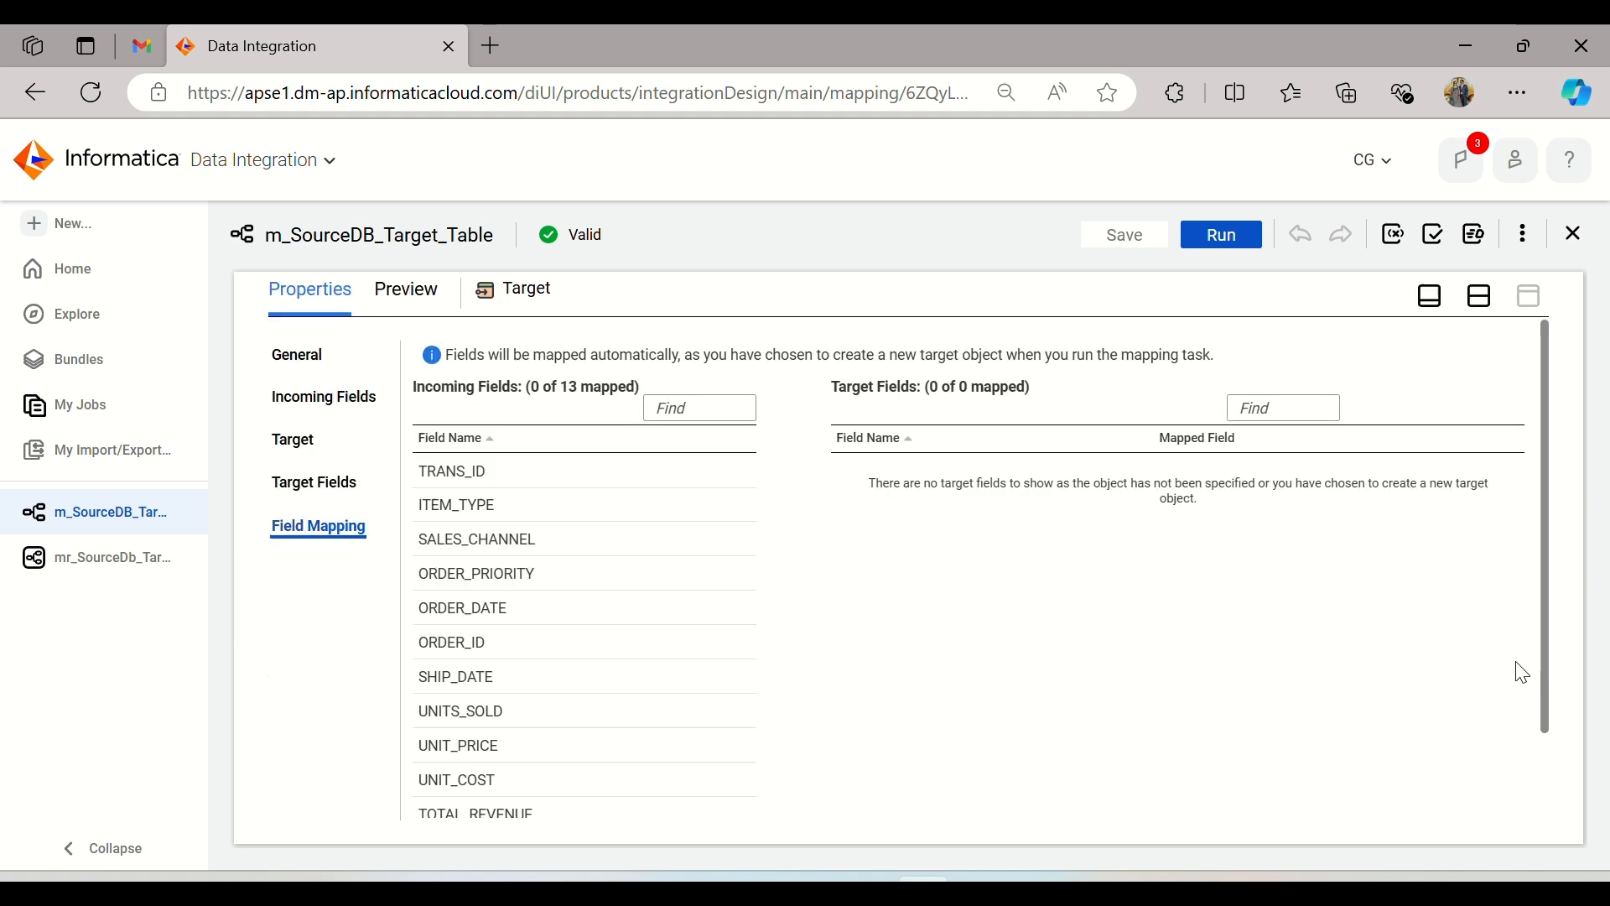
{"action": "left_click", "coordinate": [317, 428]}
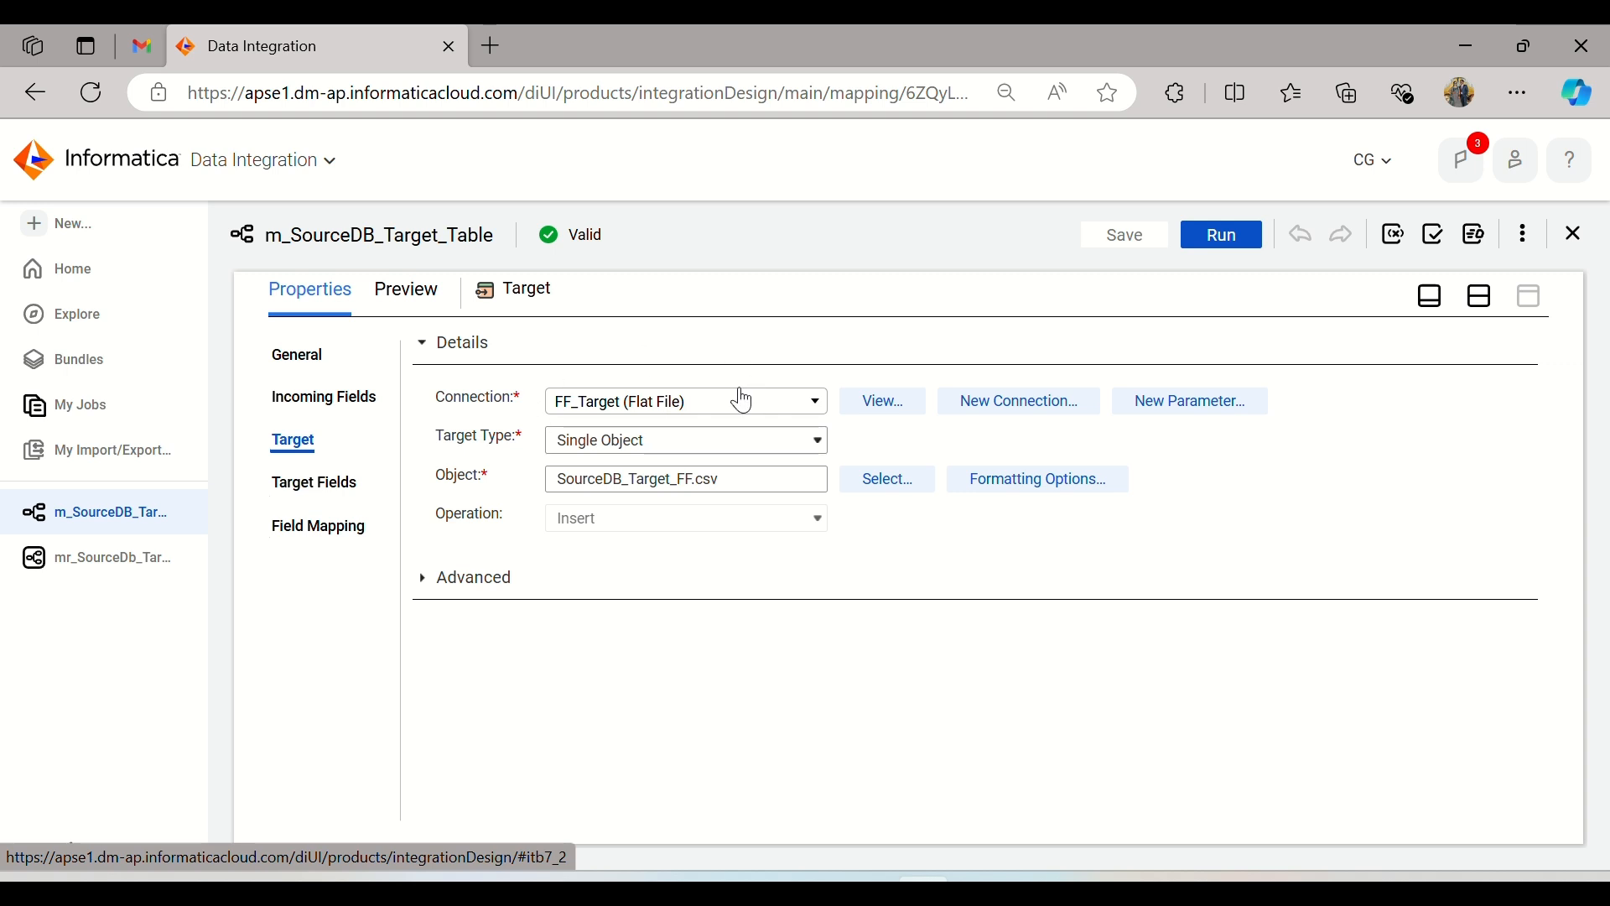
{"action": "left_click", "coordinate": [1476, 300]}
Step: Run the mr_SourceDb_TargetFF mapping task and show its run in My Jobs
{"action": "left_click", "coordinate": [135, 555]}
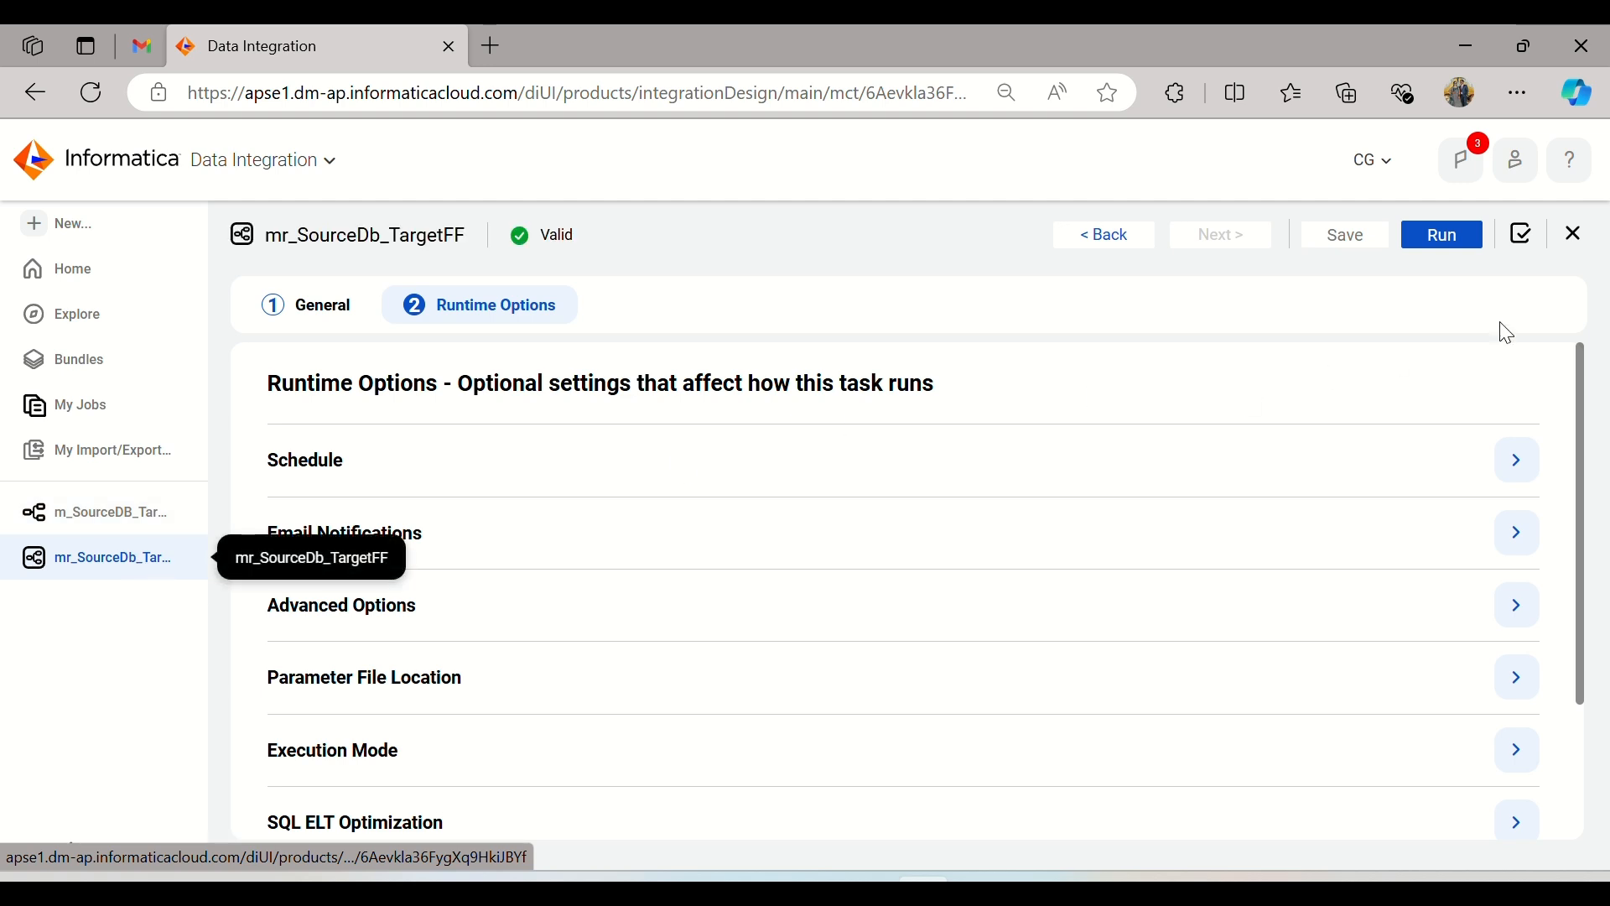
{"action": "left_click", "coordinate": [1436, 238]}
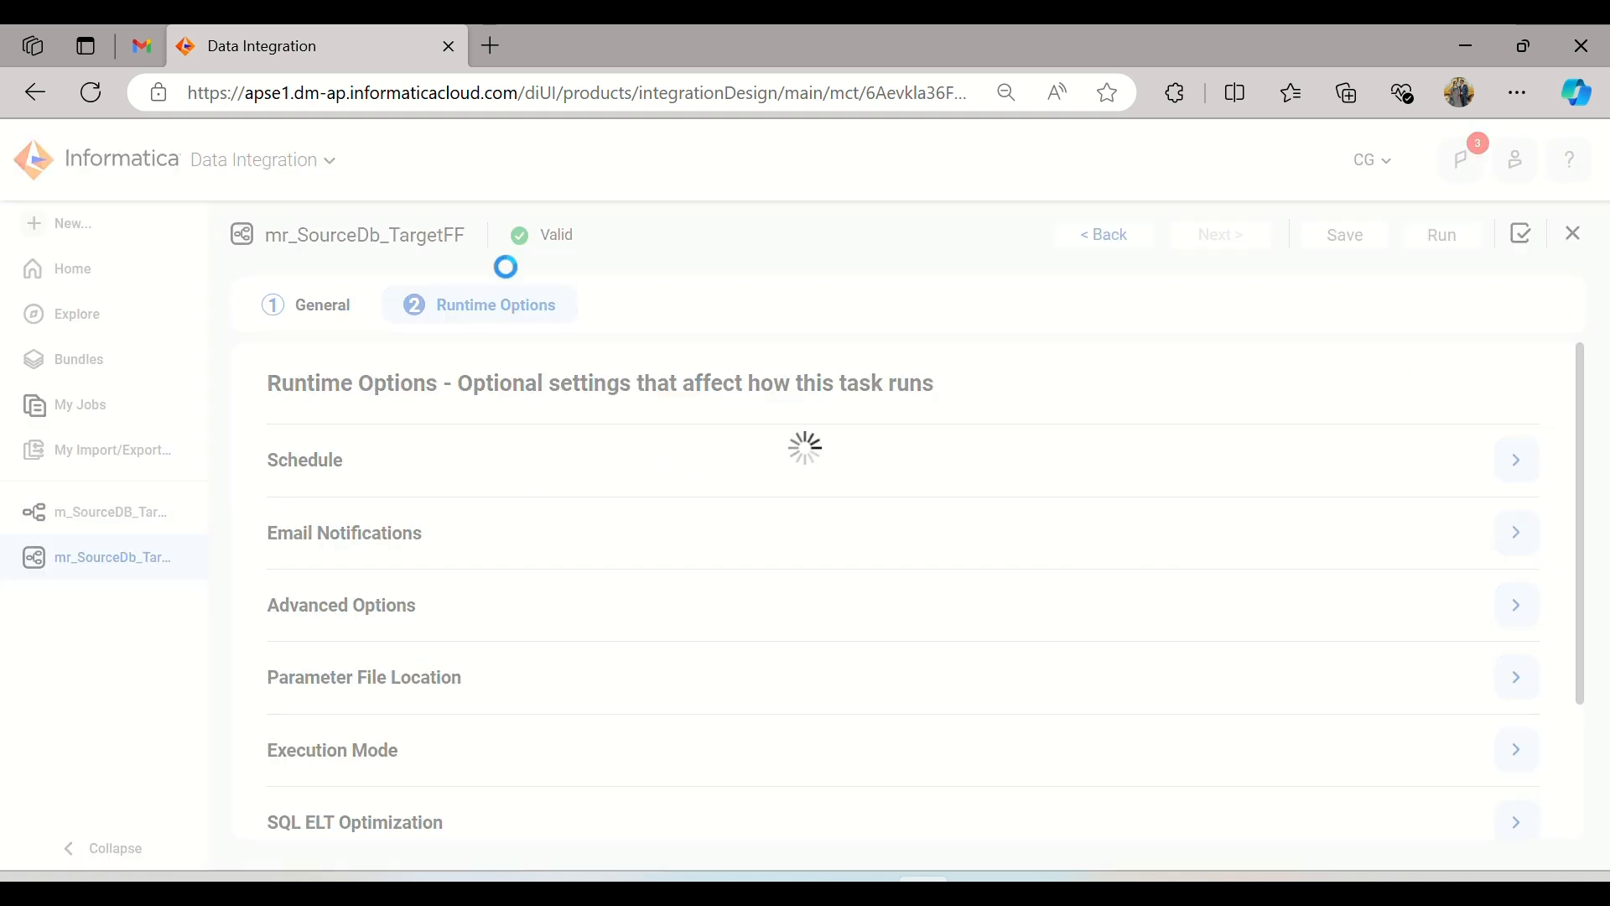
{"action": "left_click", "coordinate": [114, 405]}
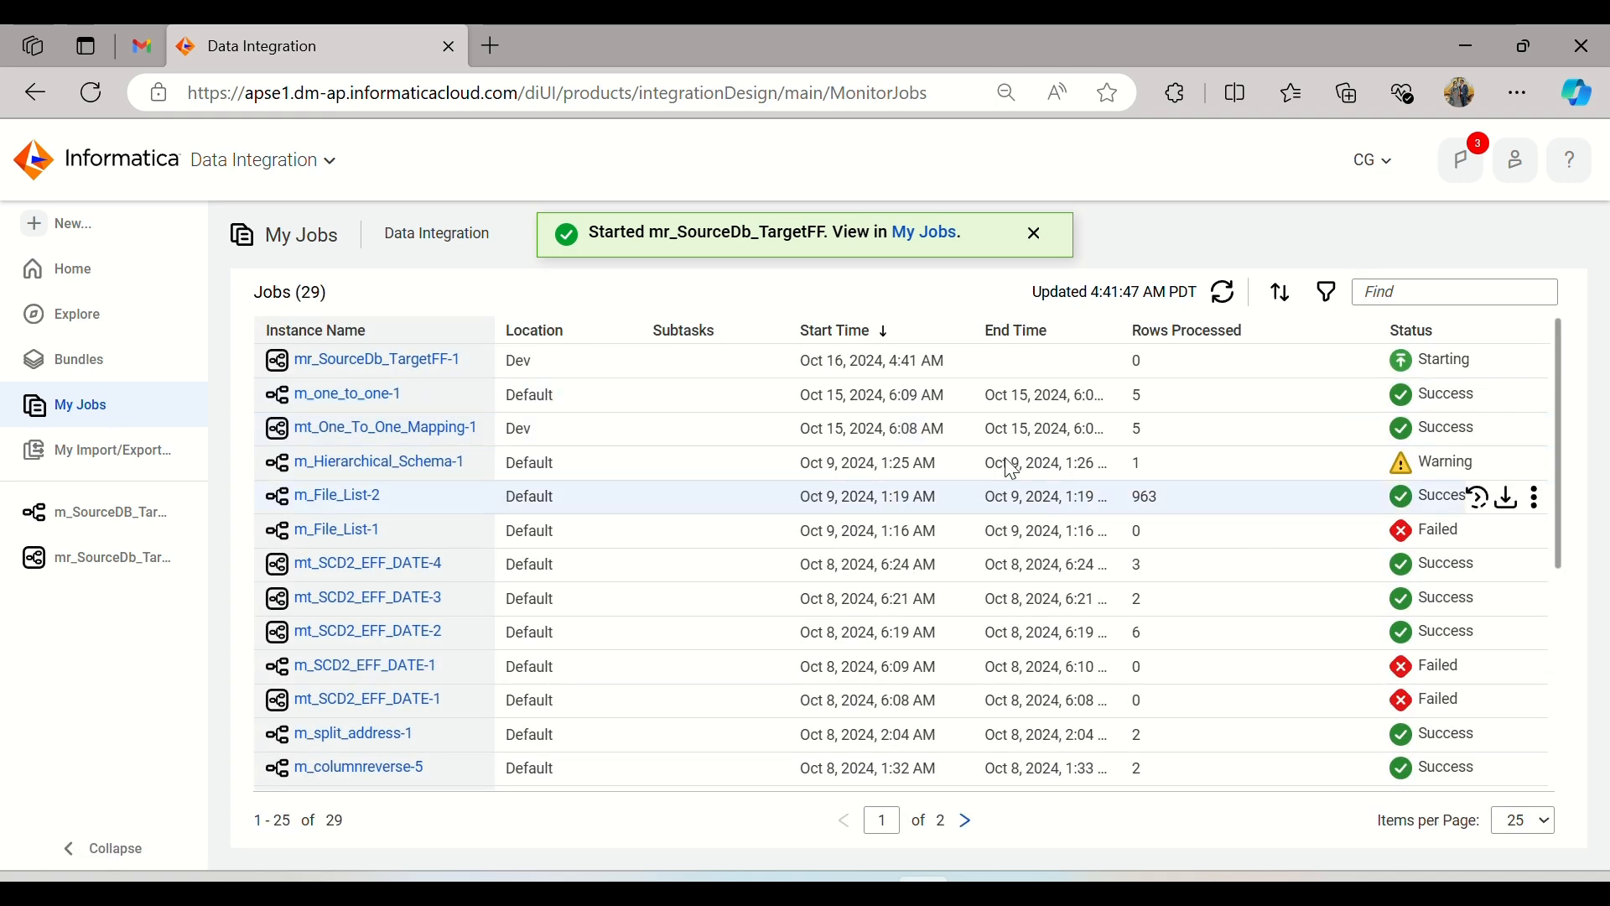
Step: Refresh the jobs list until the mr_SourceDb_TargetFF run finishes
{"action": "left_click", "coordinate": [1231, 302]}
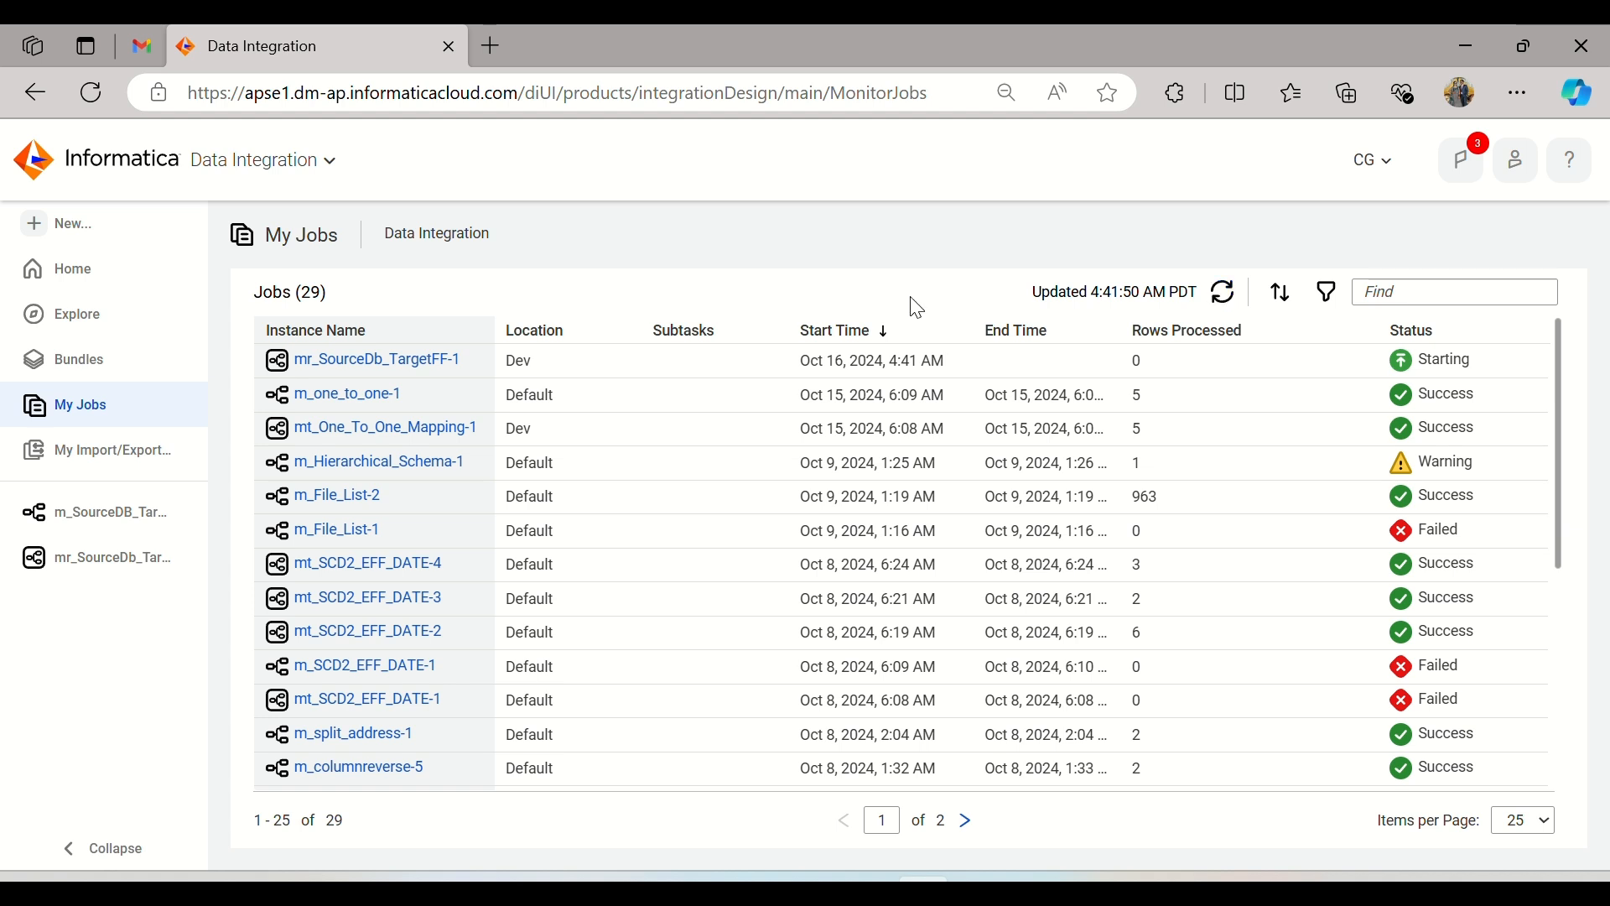
{"action": "left_click", "coordinate": [1227, 302]}
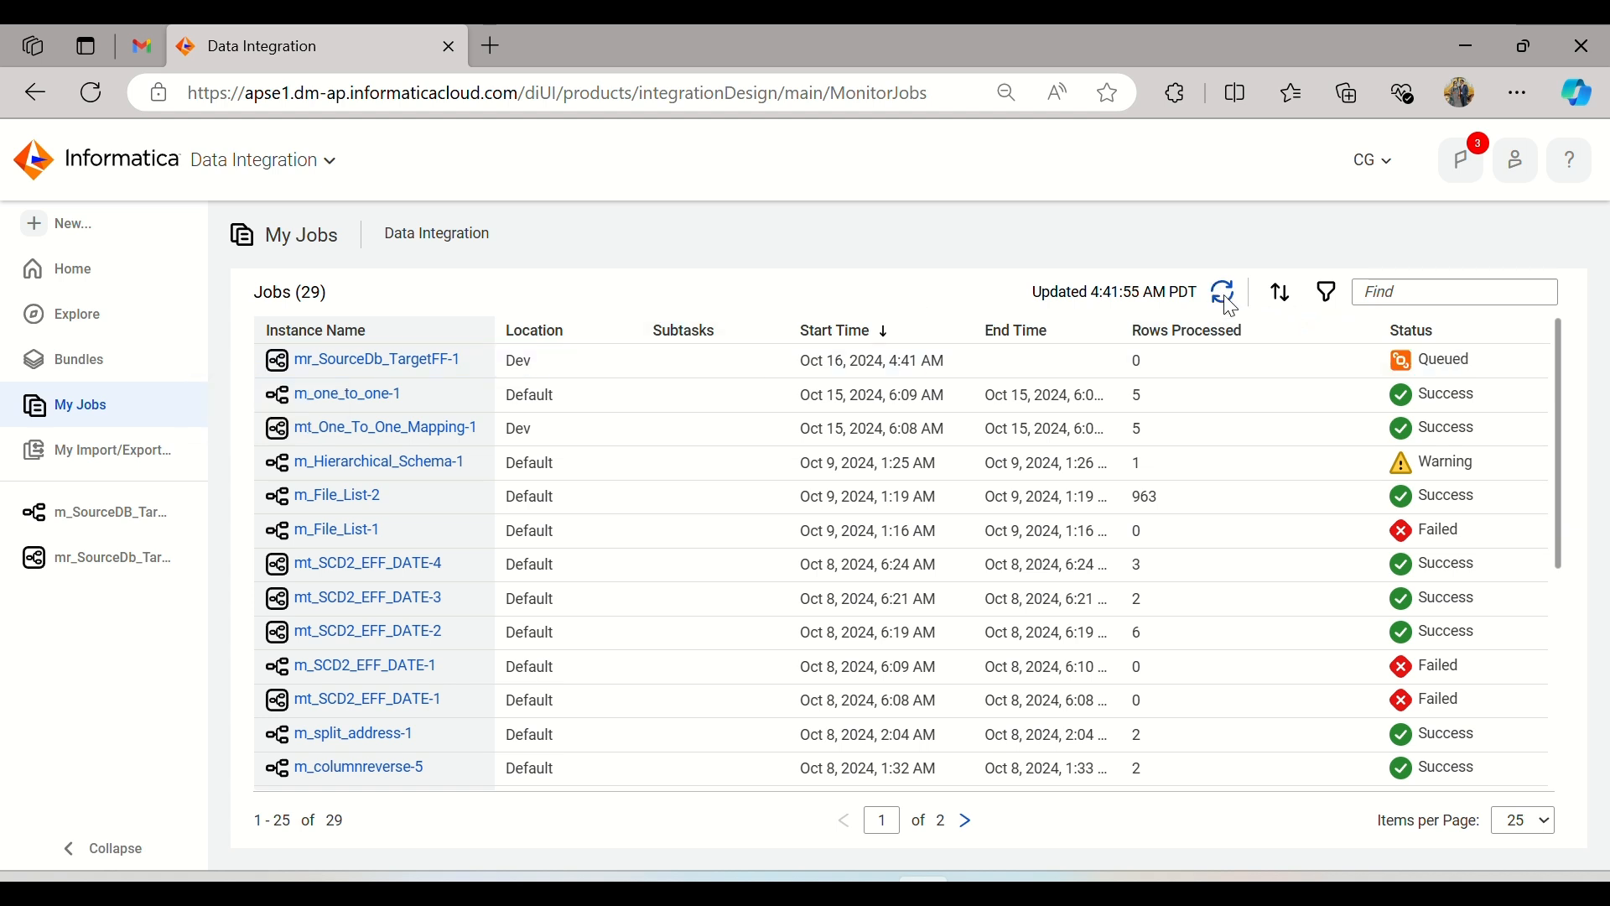
{"action": "left_click", "coordinate": [1227, 300]}
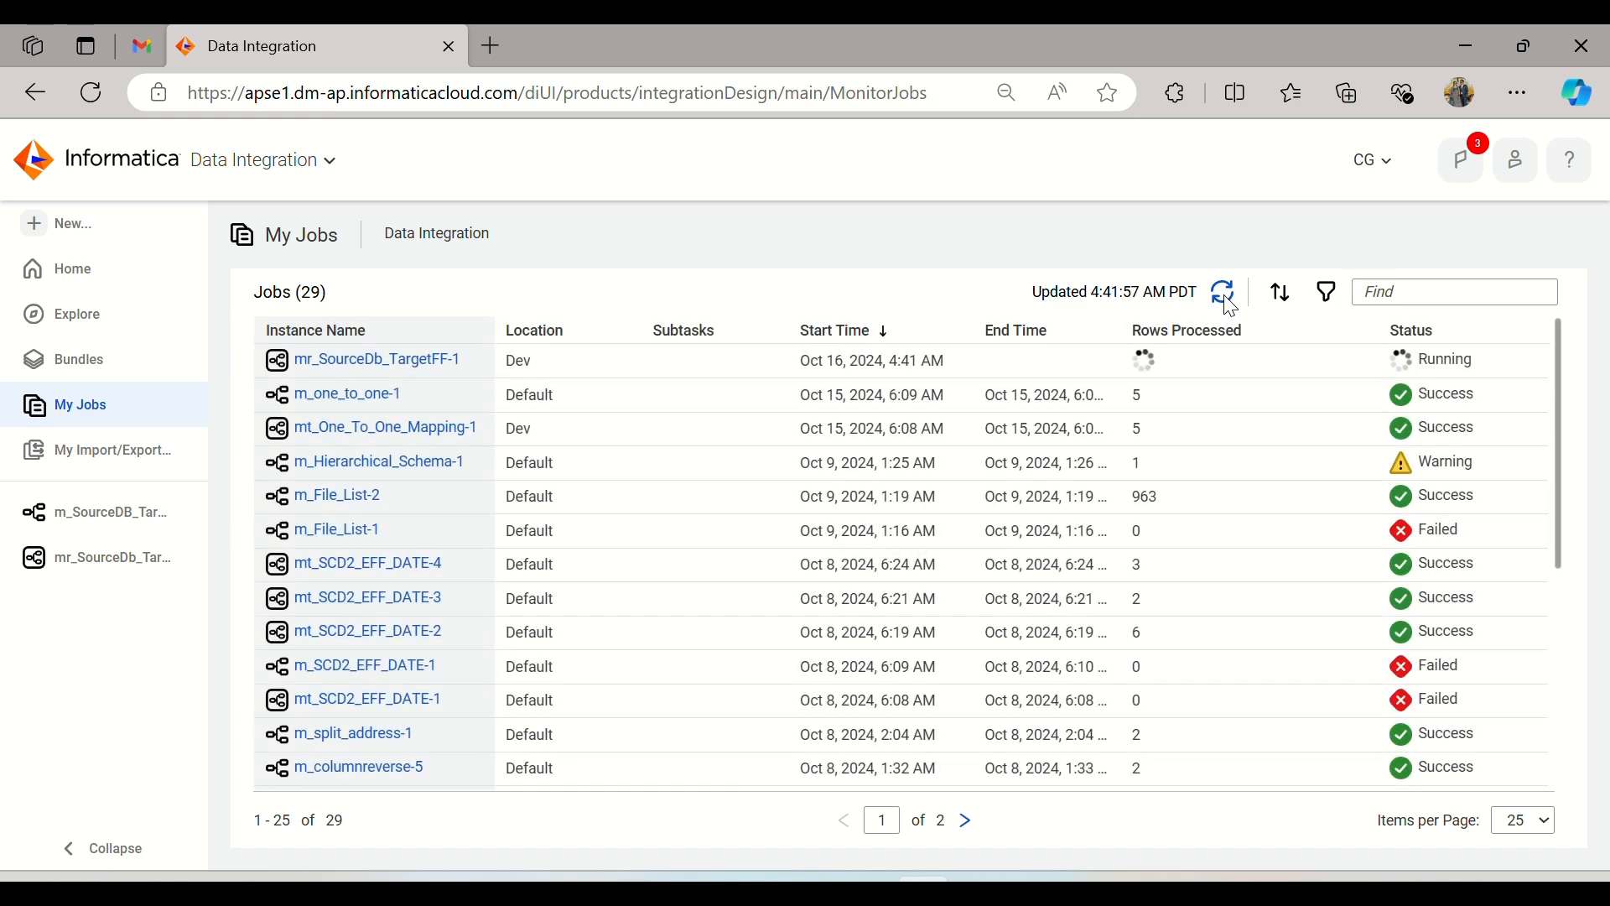
{"action": "left_click", "coordinate": [1229, 303]}
{"action": "left_click", "coordinate": [1229, 304]}
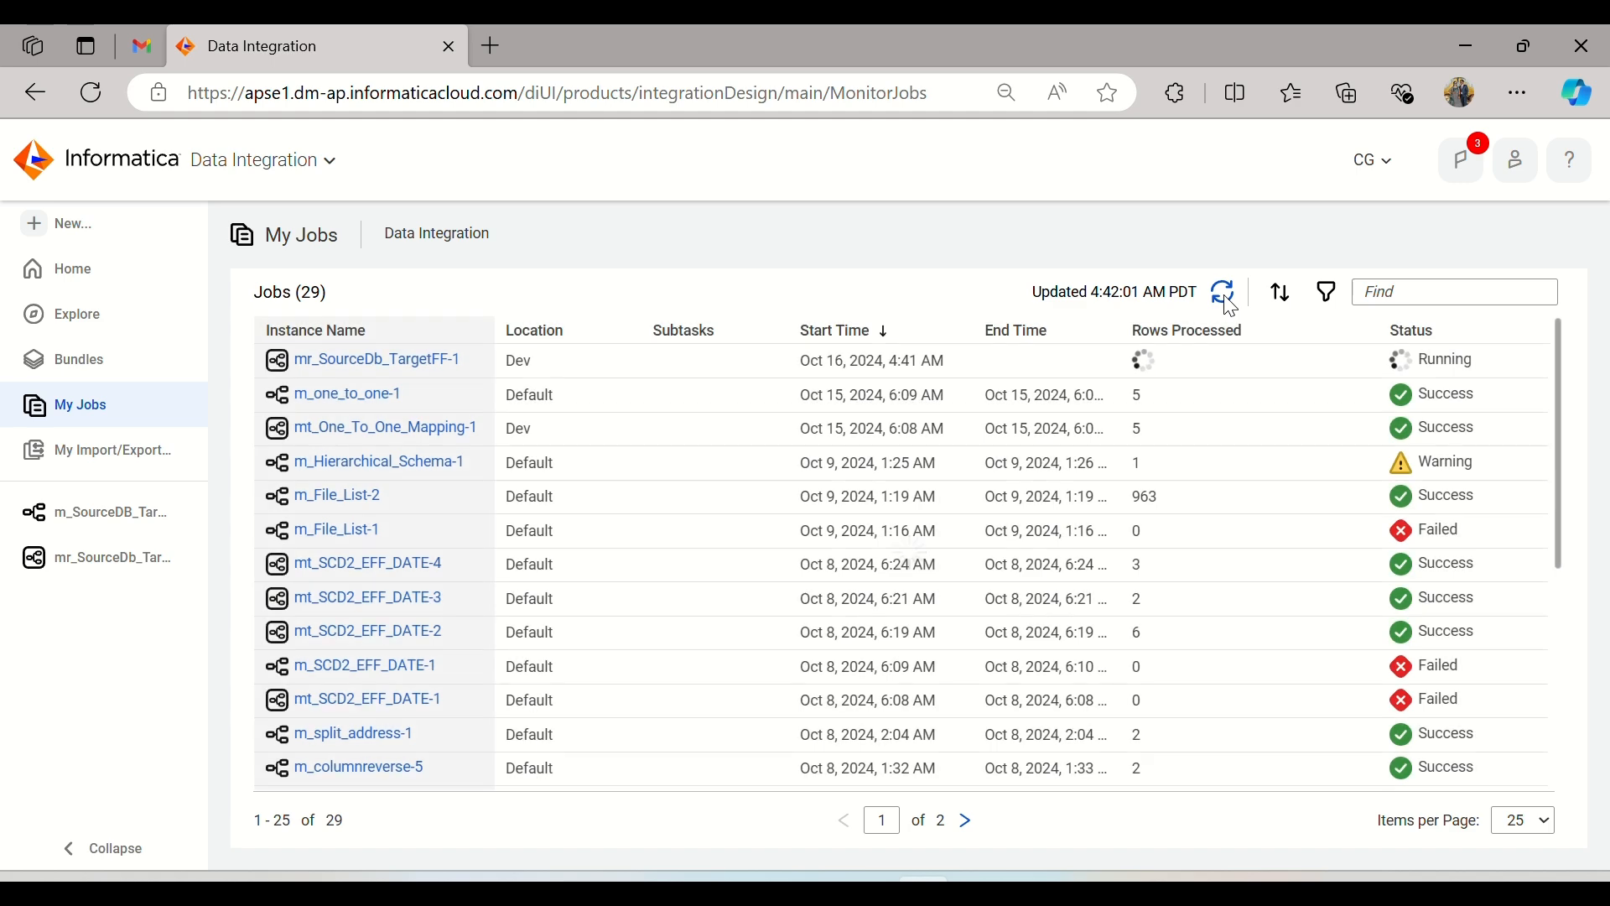
{"action": "left_click", "coordinate": [1229, 304]}
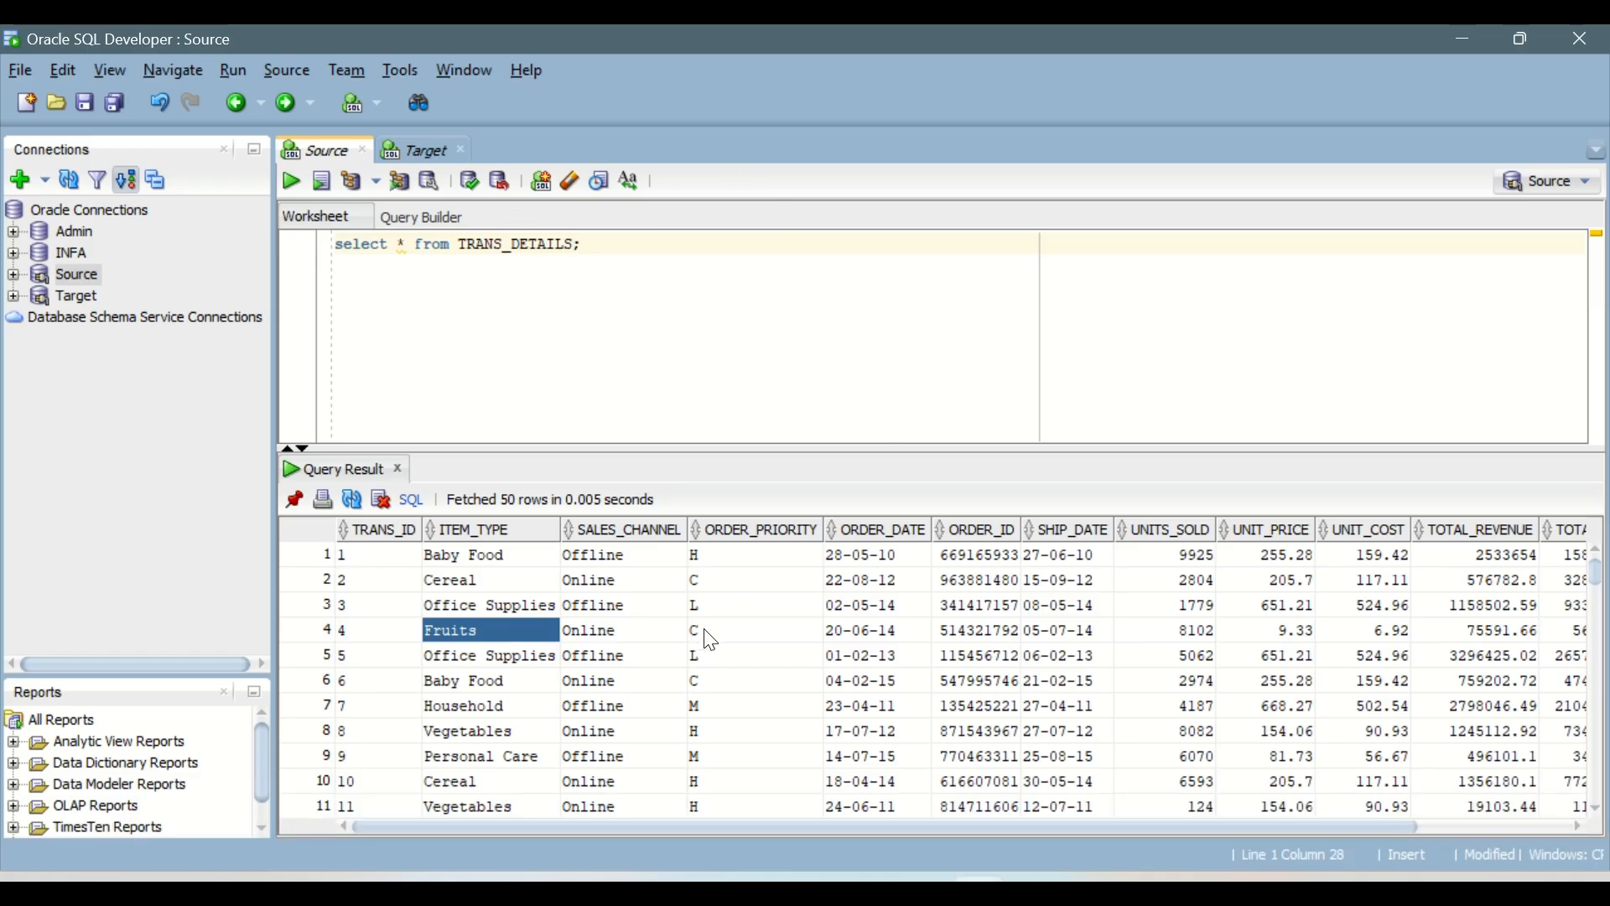
Step: Switch to Oracle SQL Developer and count the rows in the TRANS_DETAILS query result
{"action": "right_click", "coordinate": [711, 641]}
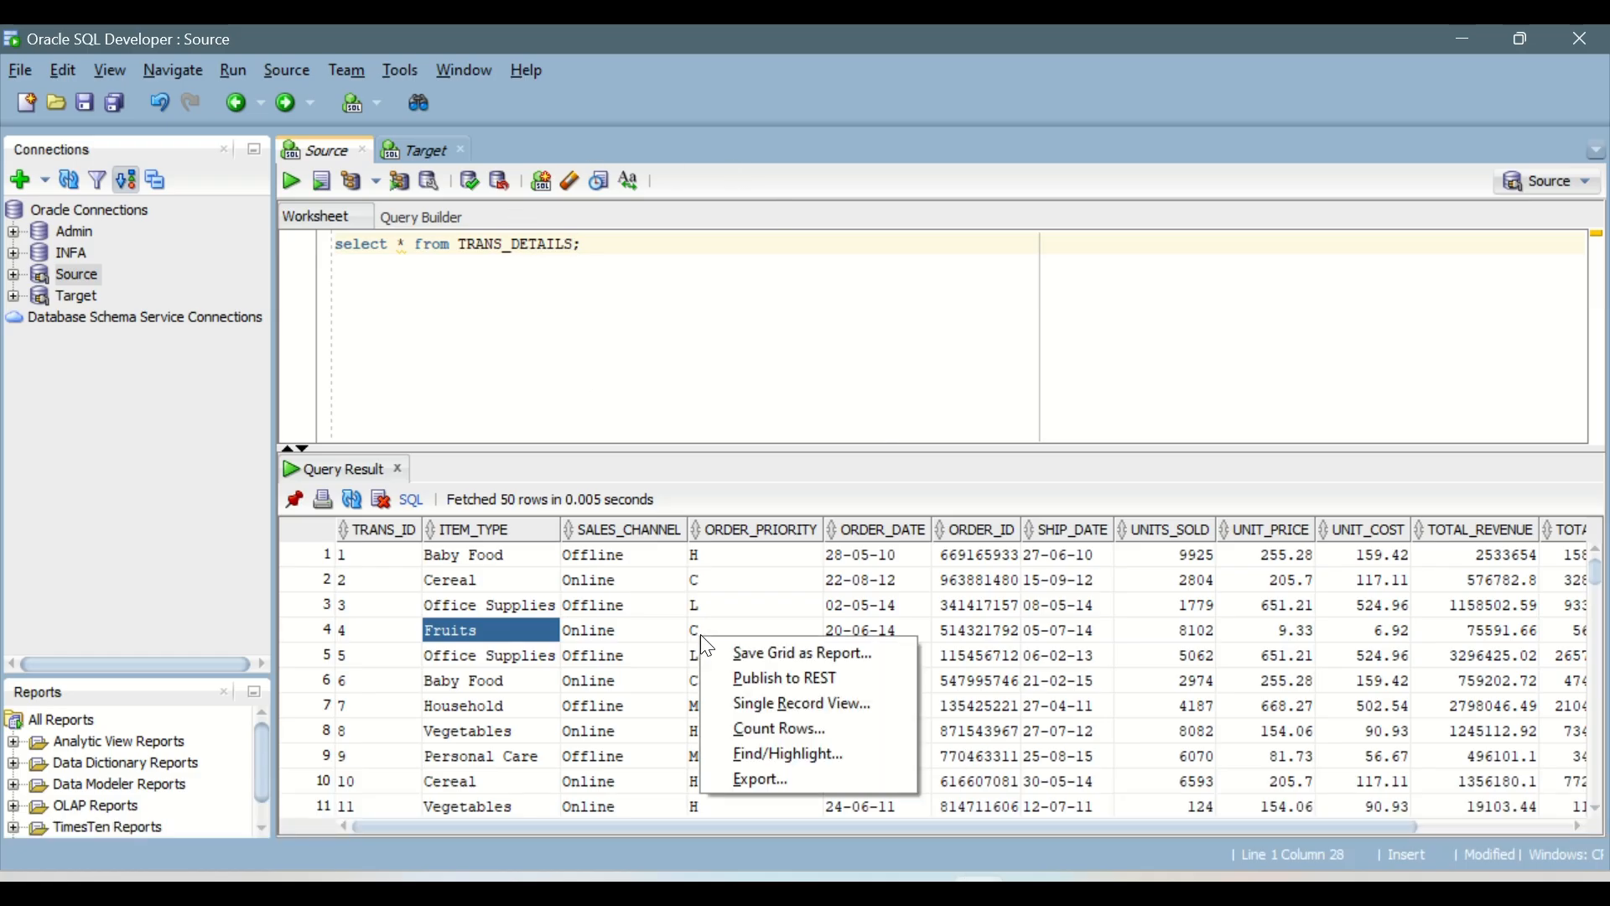
{"action": "left_click", "coordinate": [792, 719]}
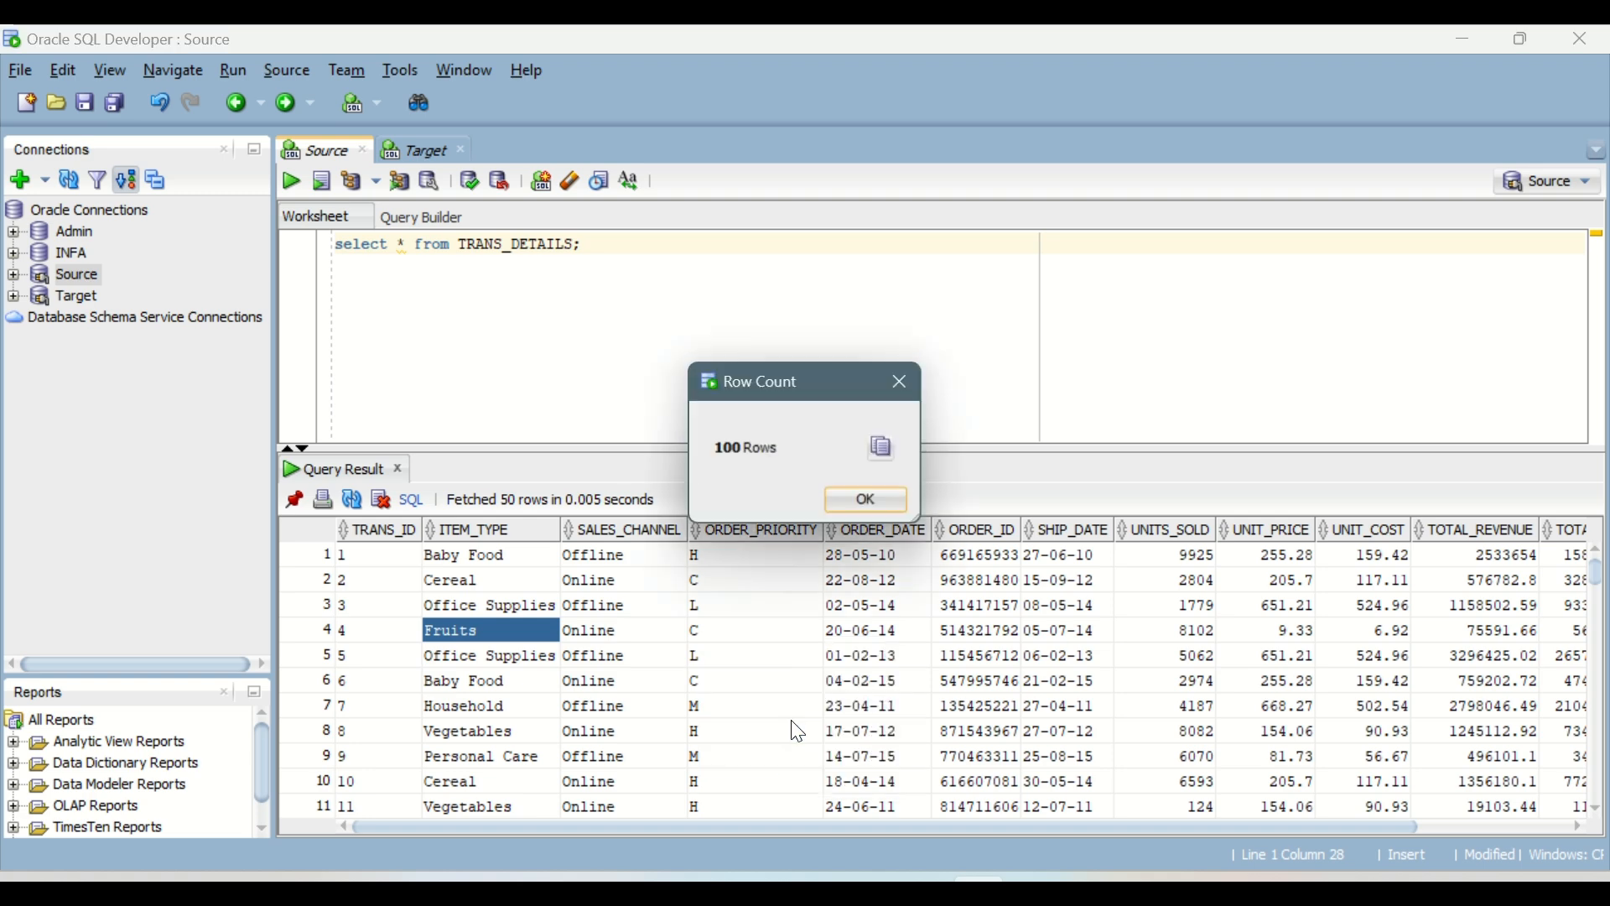
{"action": "left_click", "coordinate": [885, 507]}
Step: Switch to File Explorer, go to the Target_Files folder under Informatica_Files and open SourceDB_Target_FF in Excel
{"action": "left_click", "coordinate": [758, 888]}
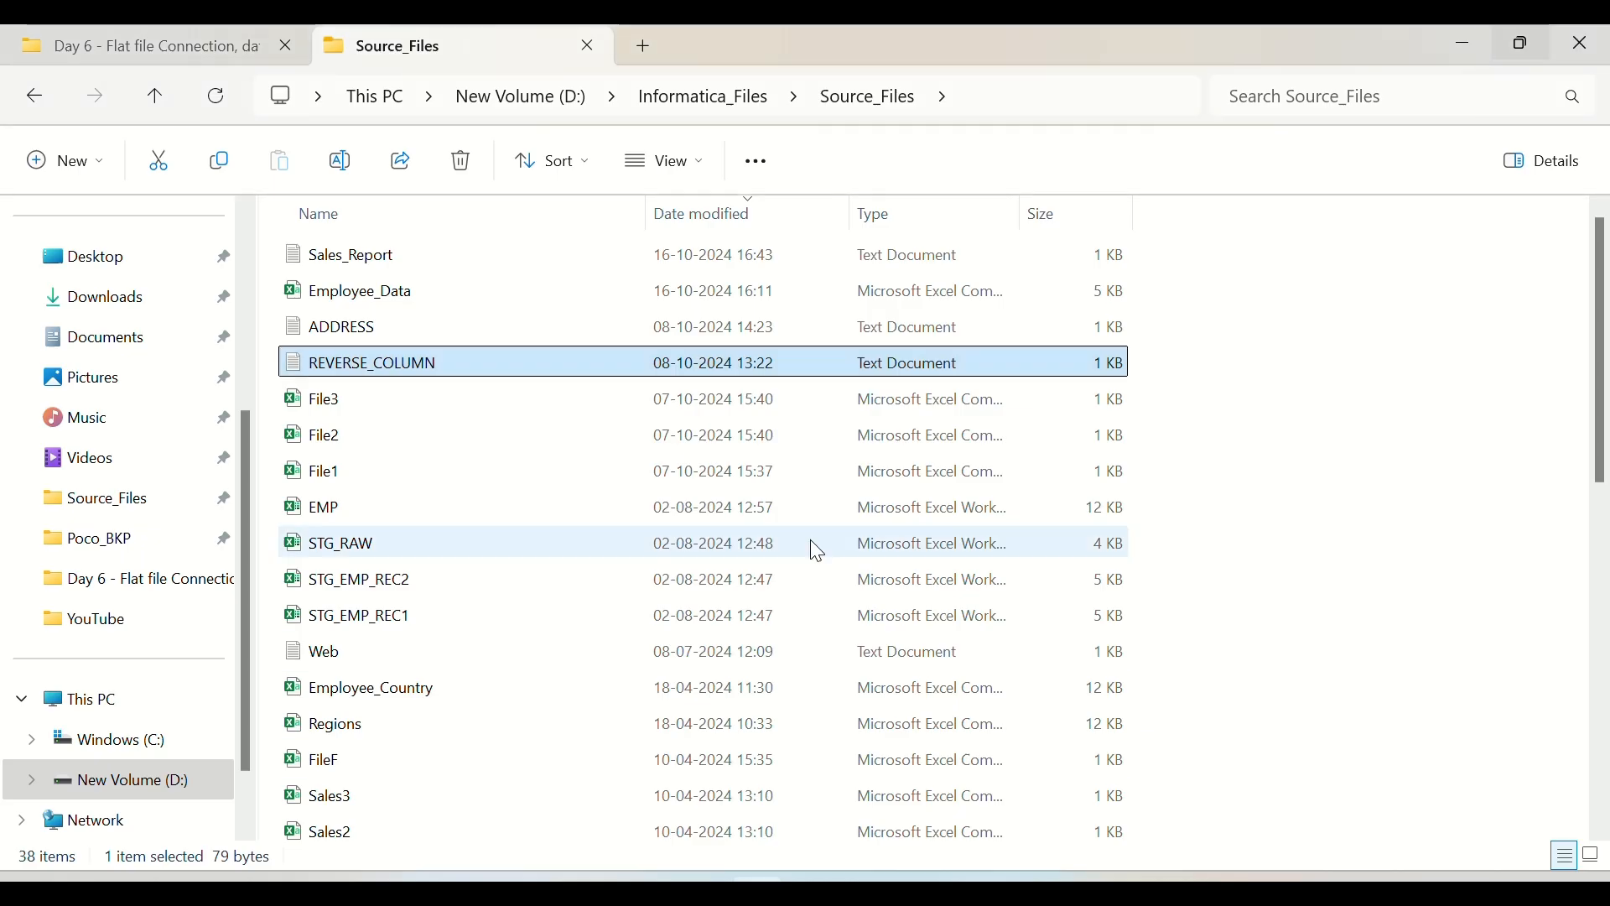
{"action": "left_click", "coordinate": [30, 102]}
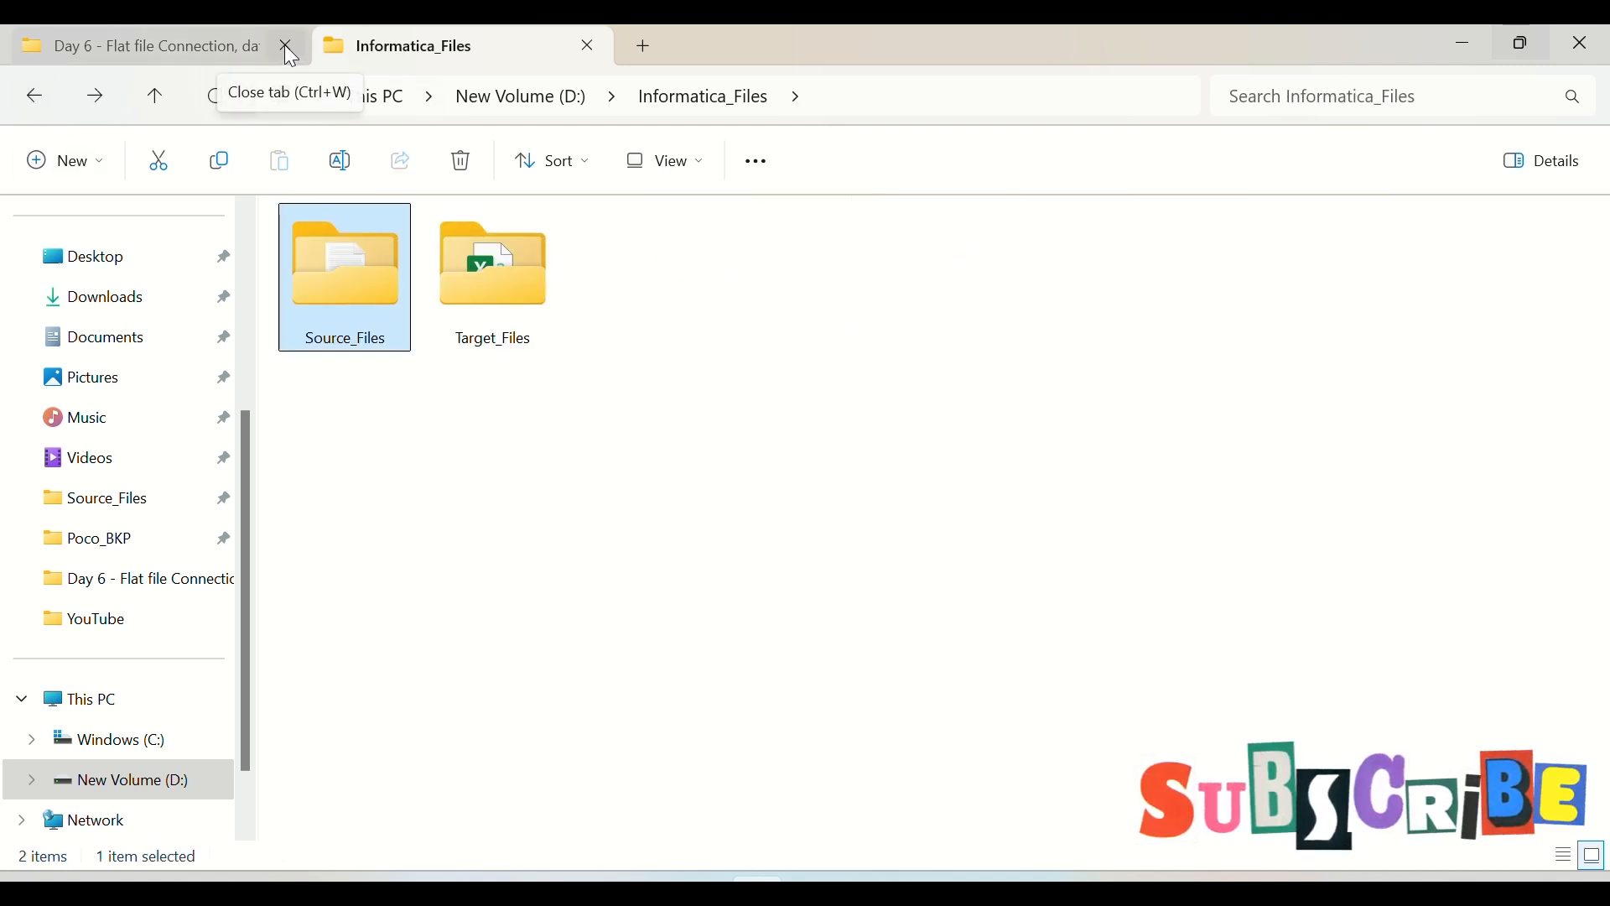
{"action": "double_click", "coordinate": [553, 302]}
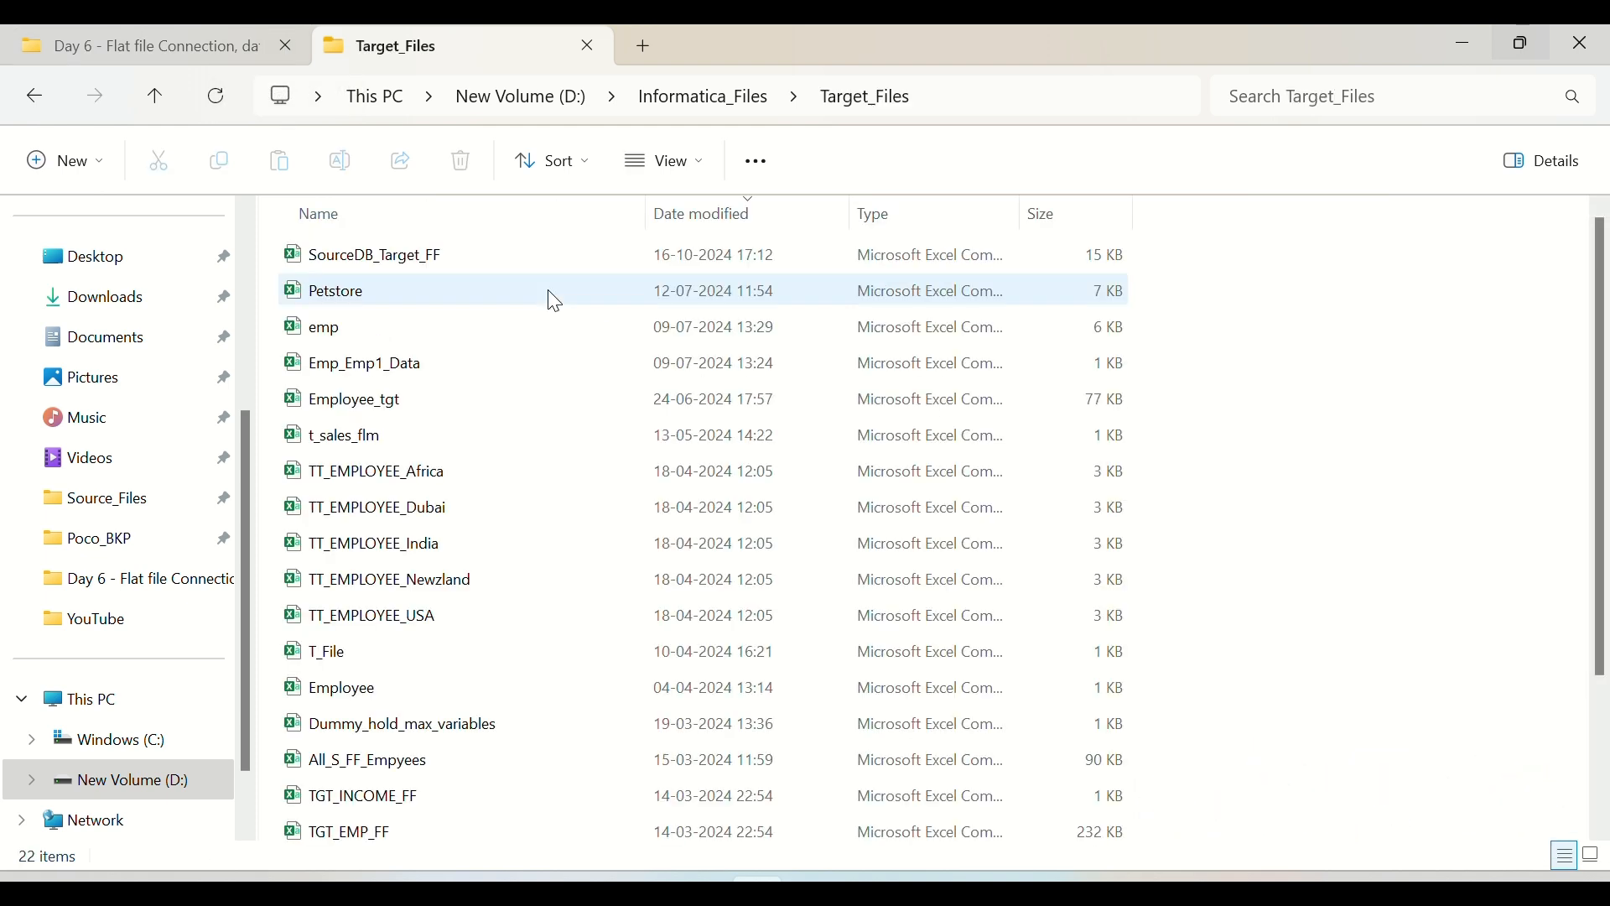
{"action": "left_click", "coordinate": [355, 252]}
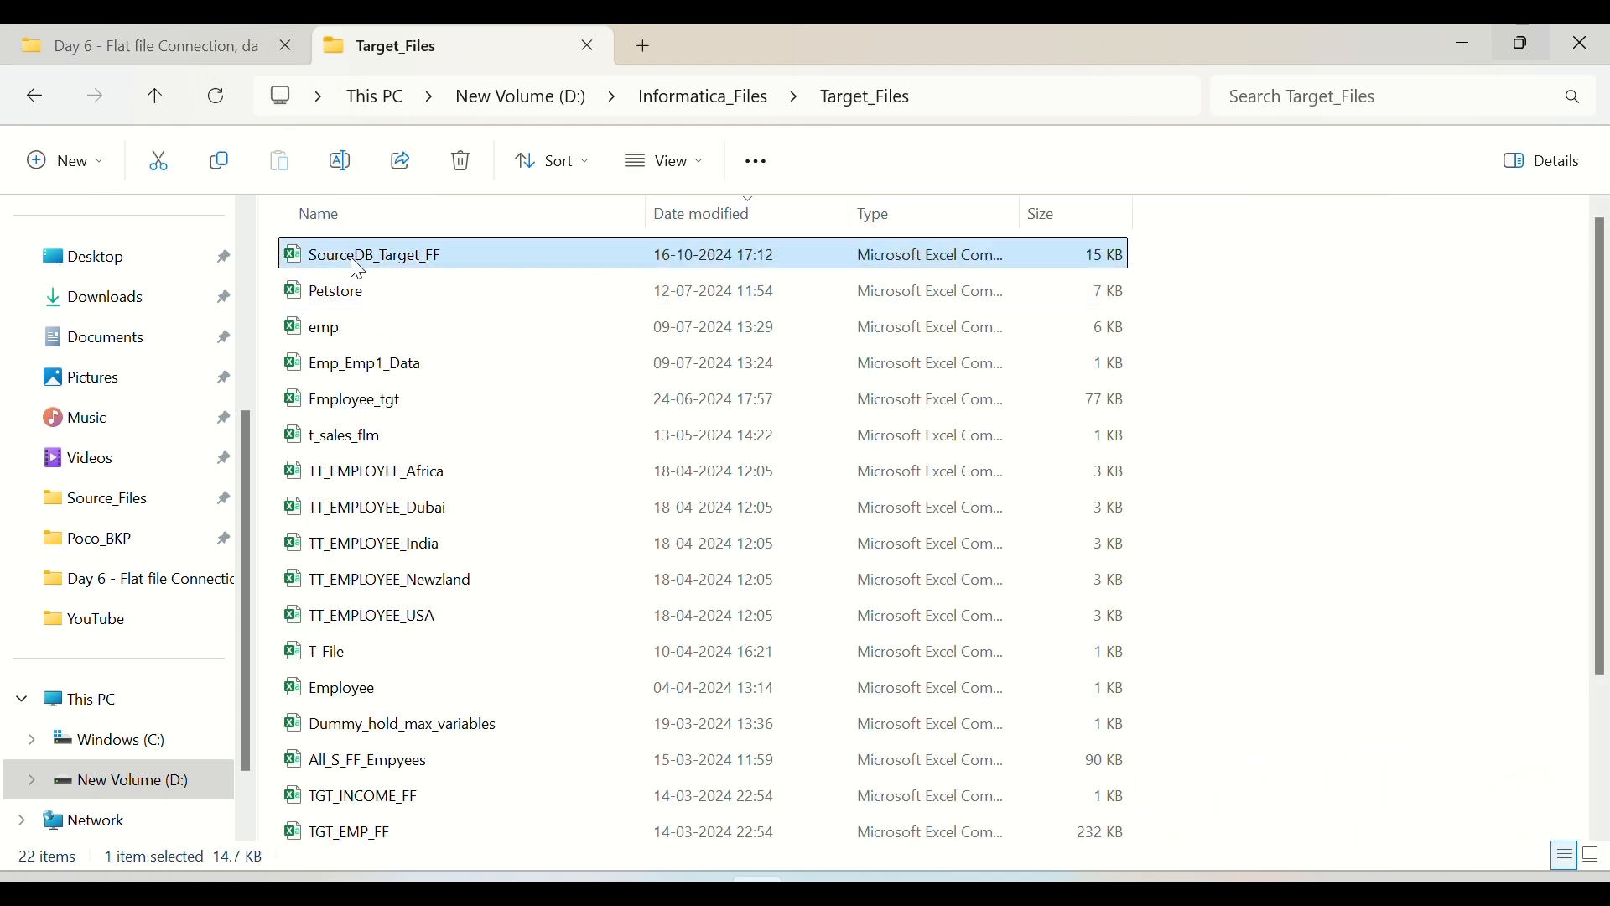
{"action": "double_click", "coordinate": [432, 251]}
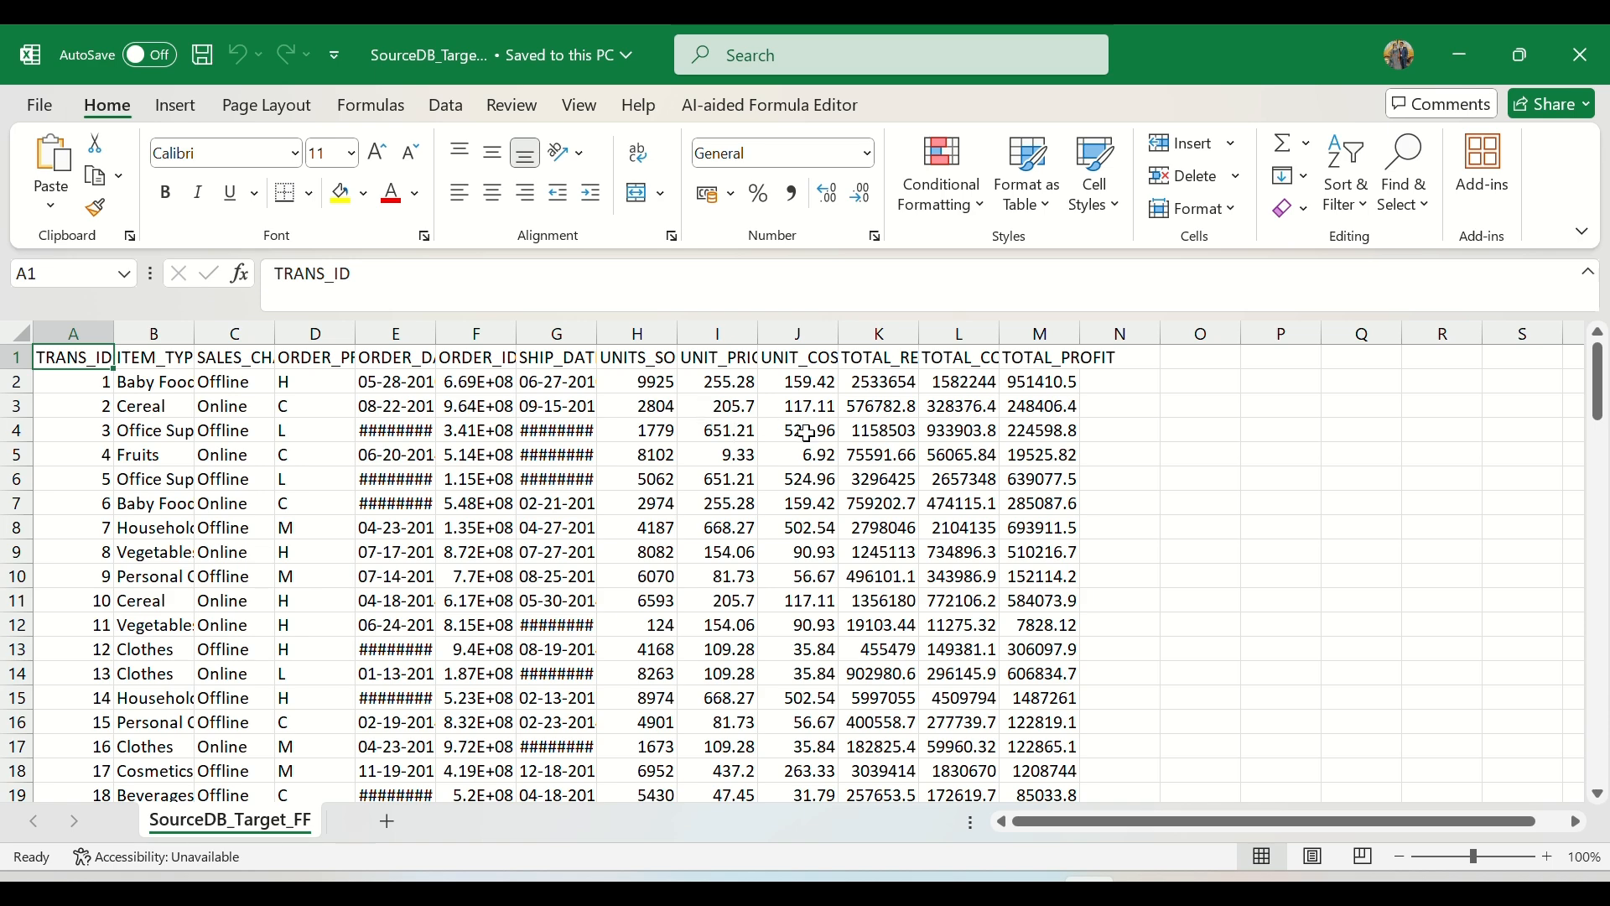
Step: AutoFit the widths of all data columns in the SourceDB_Target_FF sheet and clear the selection
{"action": "key", "text": "ctrl+shift+End"}
{"action": "key", "text": "alt+o"}
{"action": "key", "text": "c"}
{"action": "key", "text": "a"}
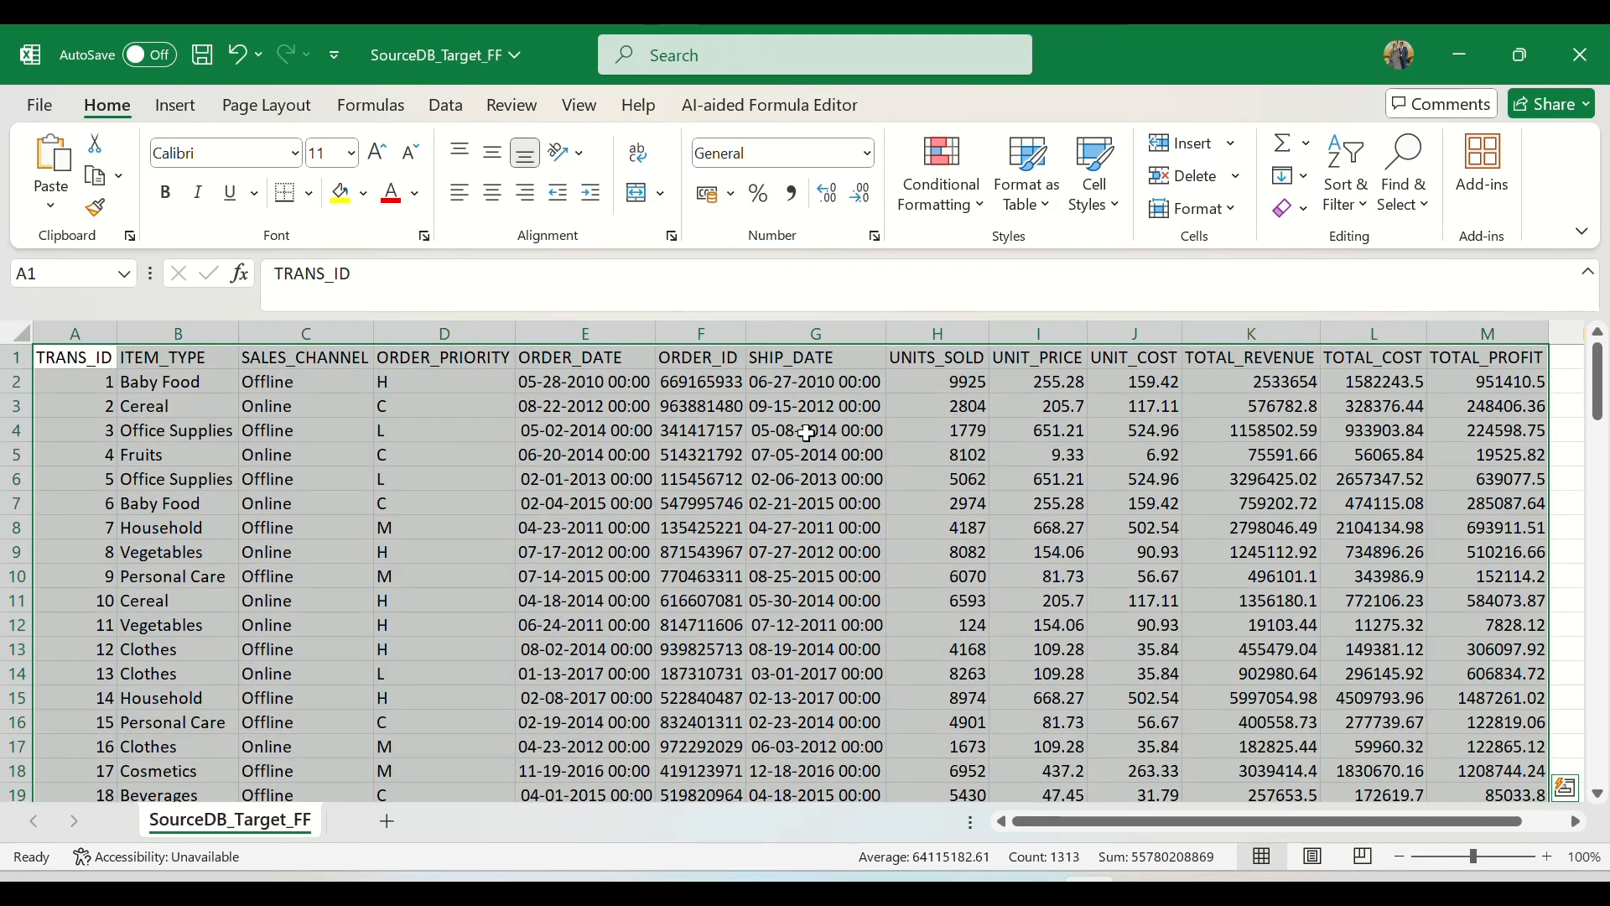
{"action": "left_click", "coordinate": [176, 432]}
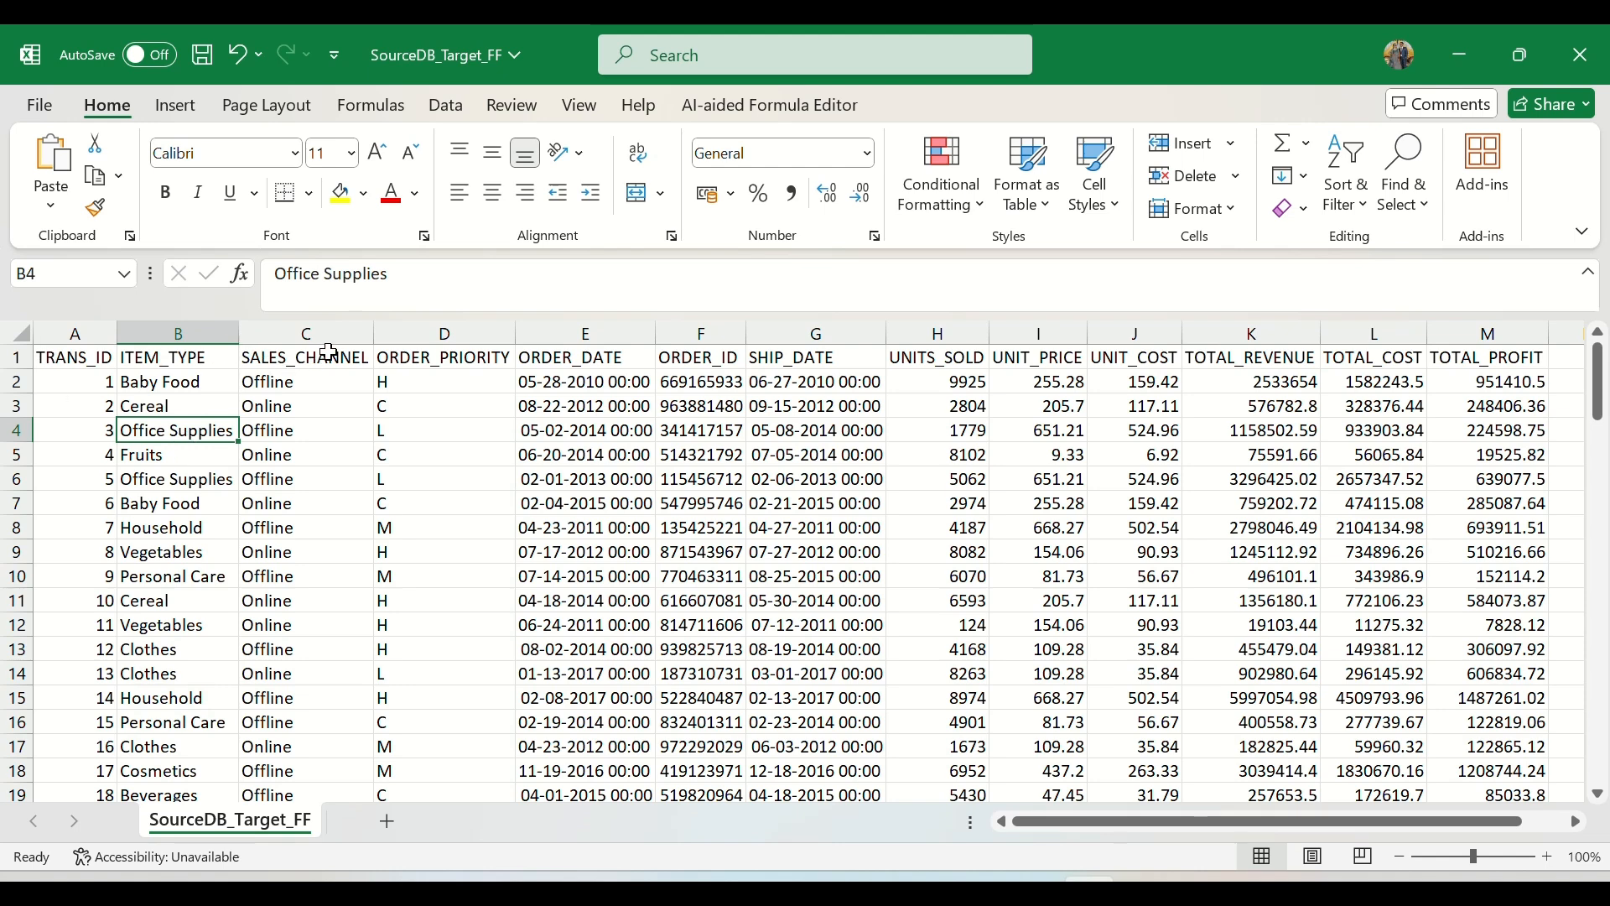
Step: Check the header row of the SourceDB_Target_FF sheet from the first to the last column
{"action": "key", "text": "Up"}
{"action": "key", "text": "Up"}
{"action": "key", "text": "Up"}
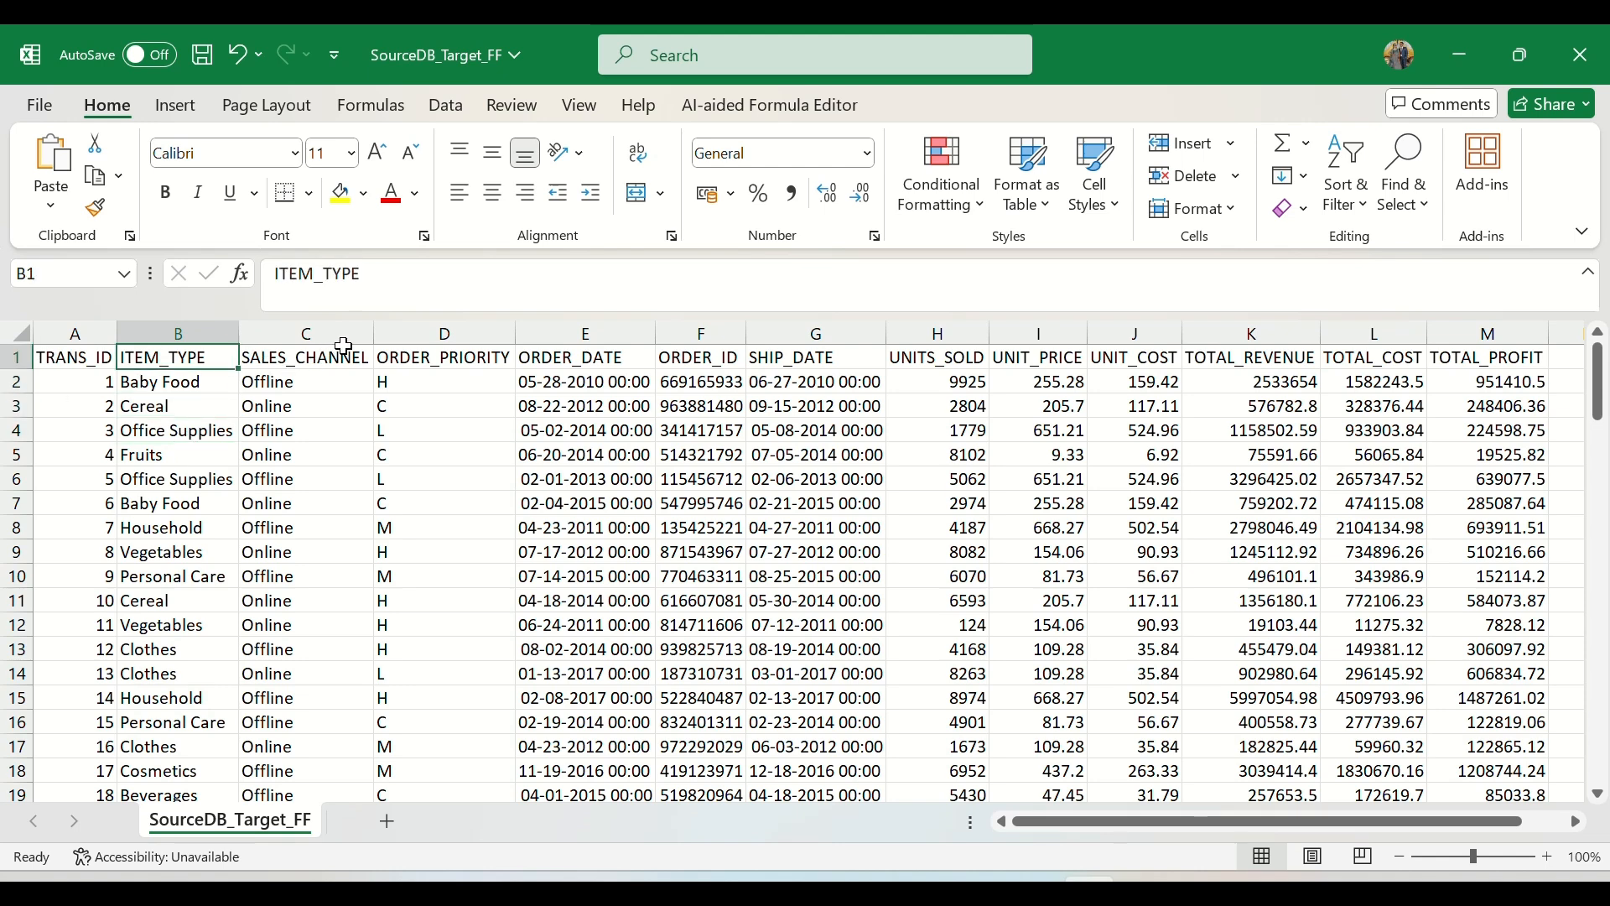
{"action": "key", "text": "ctrl+Right"}
{"action": "key", "text": "Home"}
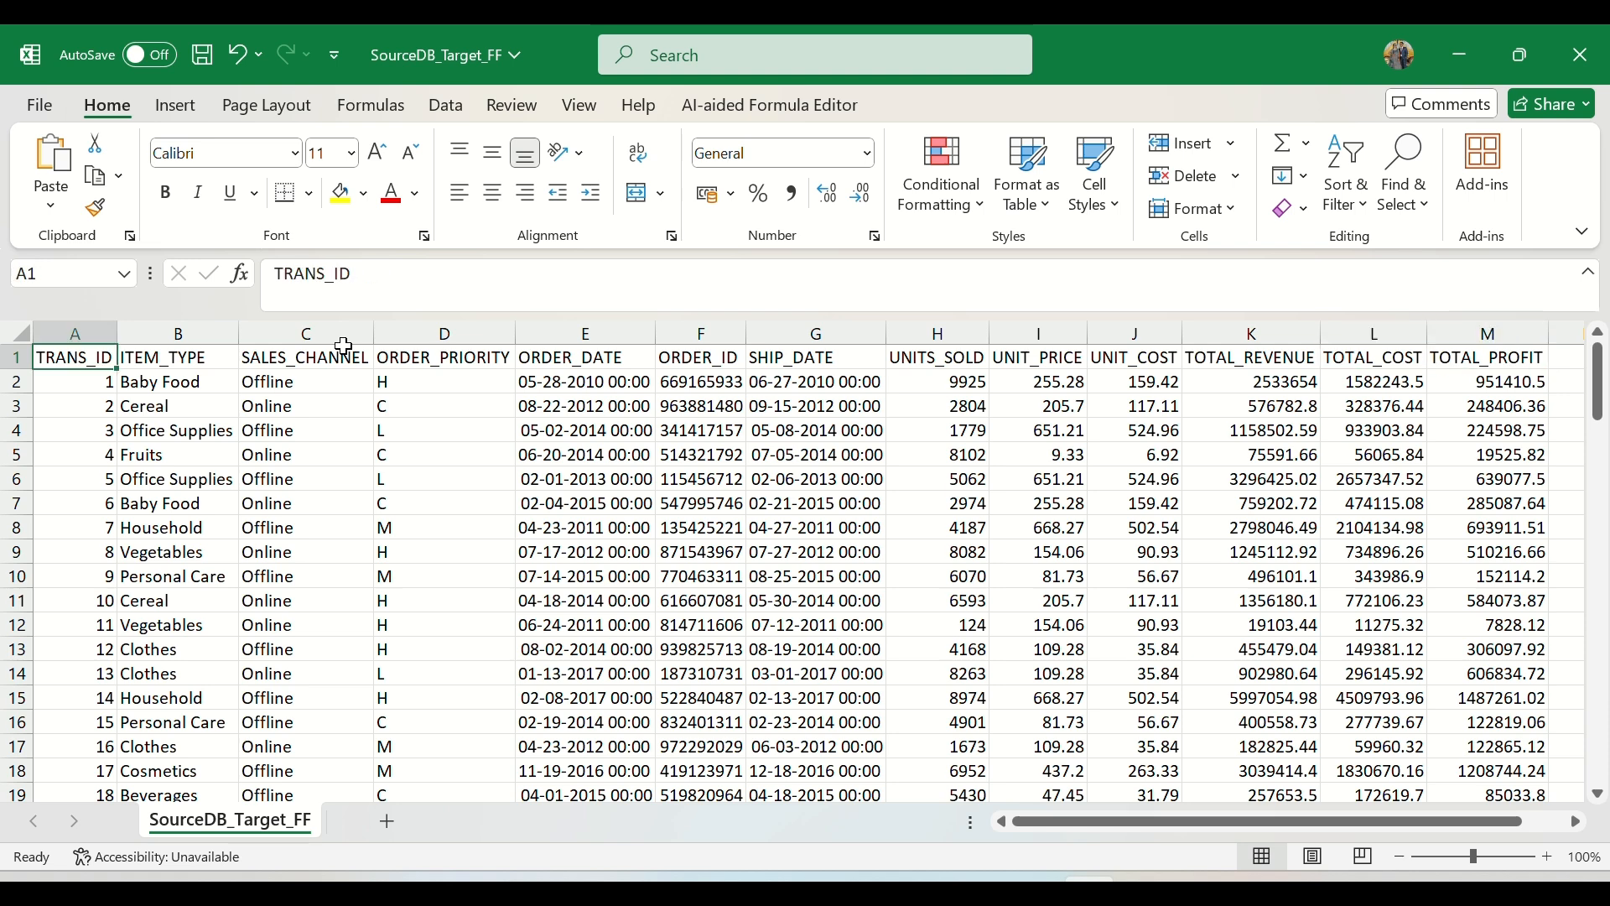
Step: Close the SourceDB_Target_FF workbook, switch to the IICS_Daily_Notes Word document and review the Source FF to Target DB item
{"action": "left_click", "coordinate": [1581, 55]}
{"action": "left_click", "coordinate": [877, 641]}
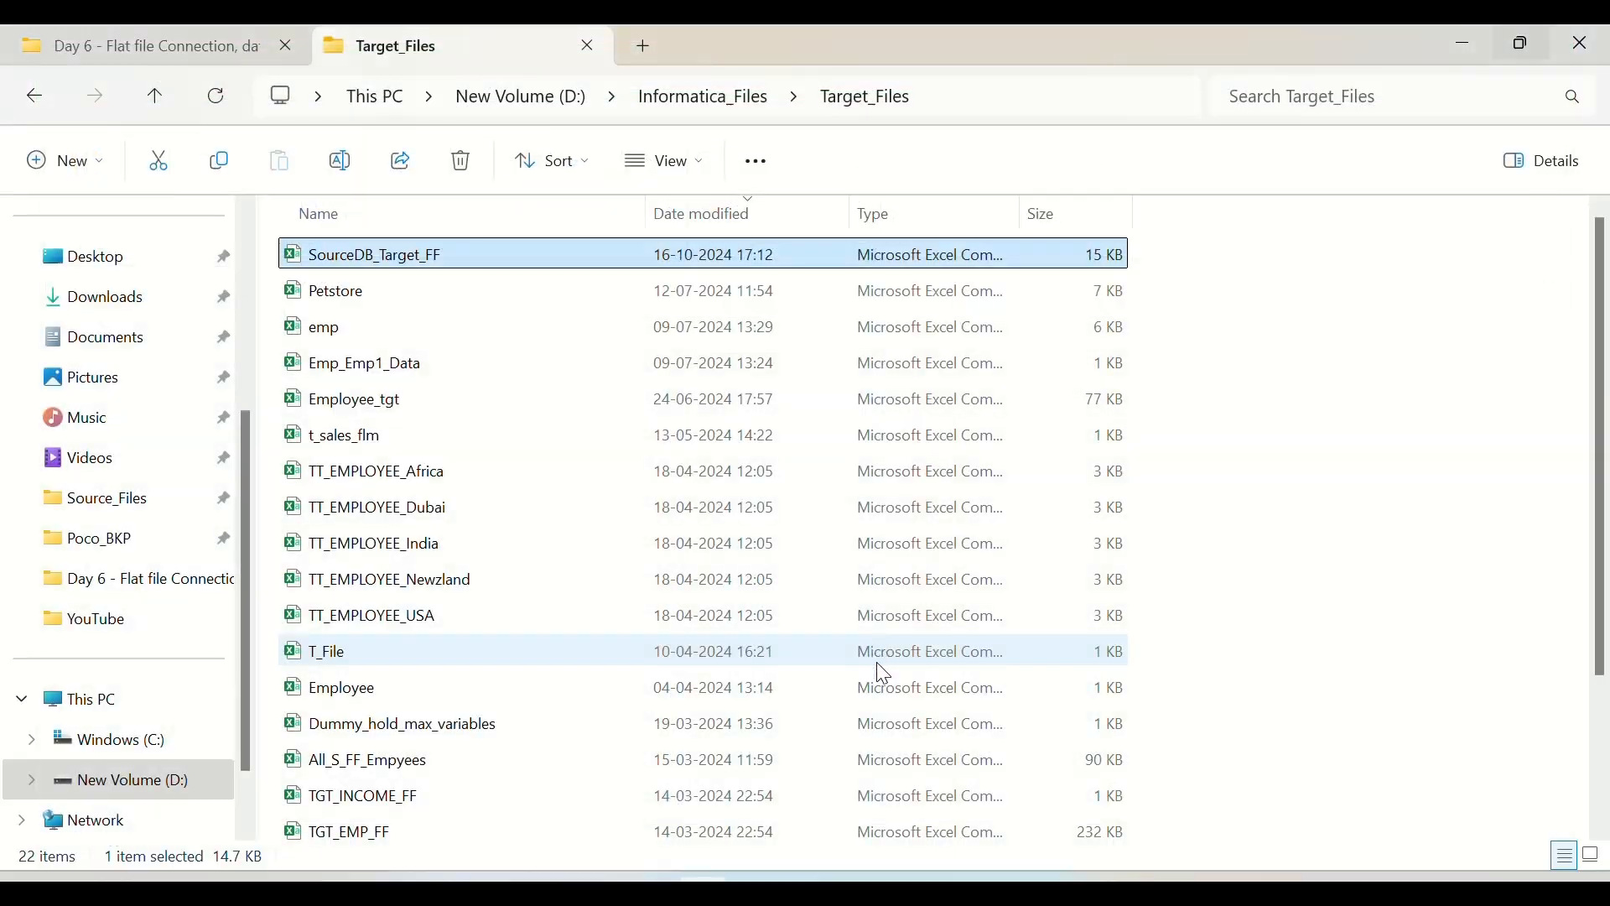
{"action": "left_click", "coordinate": [1034, 891]}
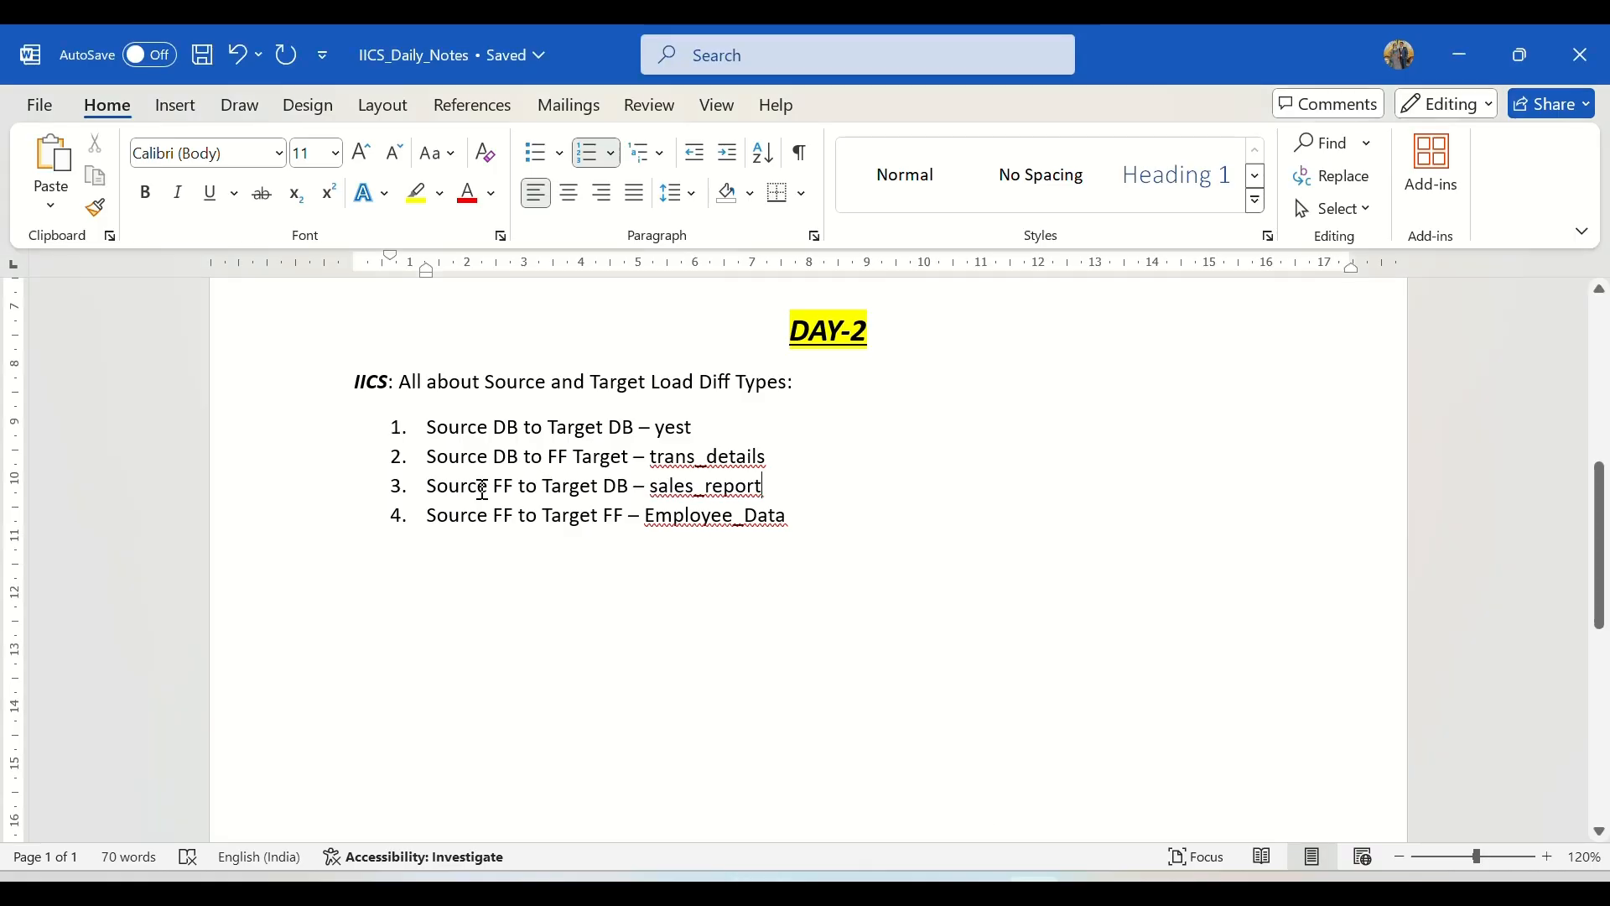
{"action": "left_click_drag", "start_coordinate": [467, 488], "coordinate": [634, 488]}
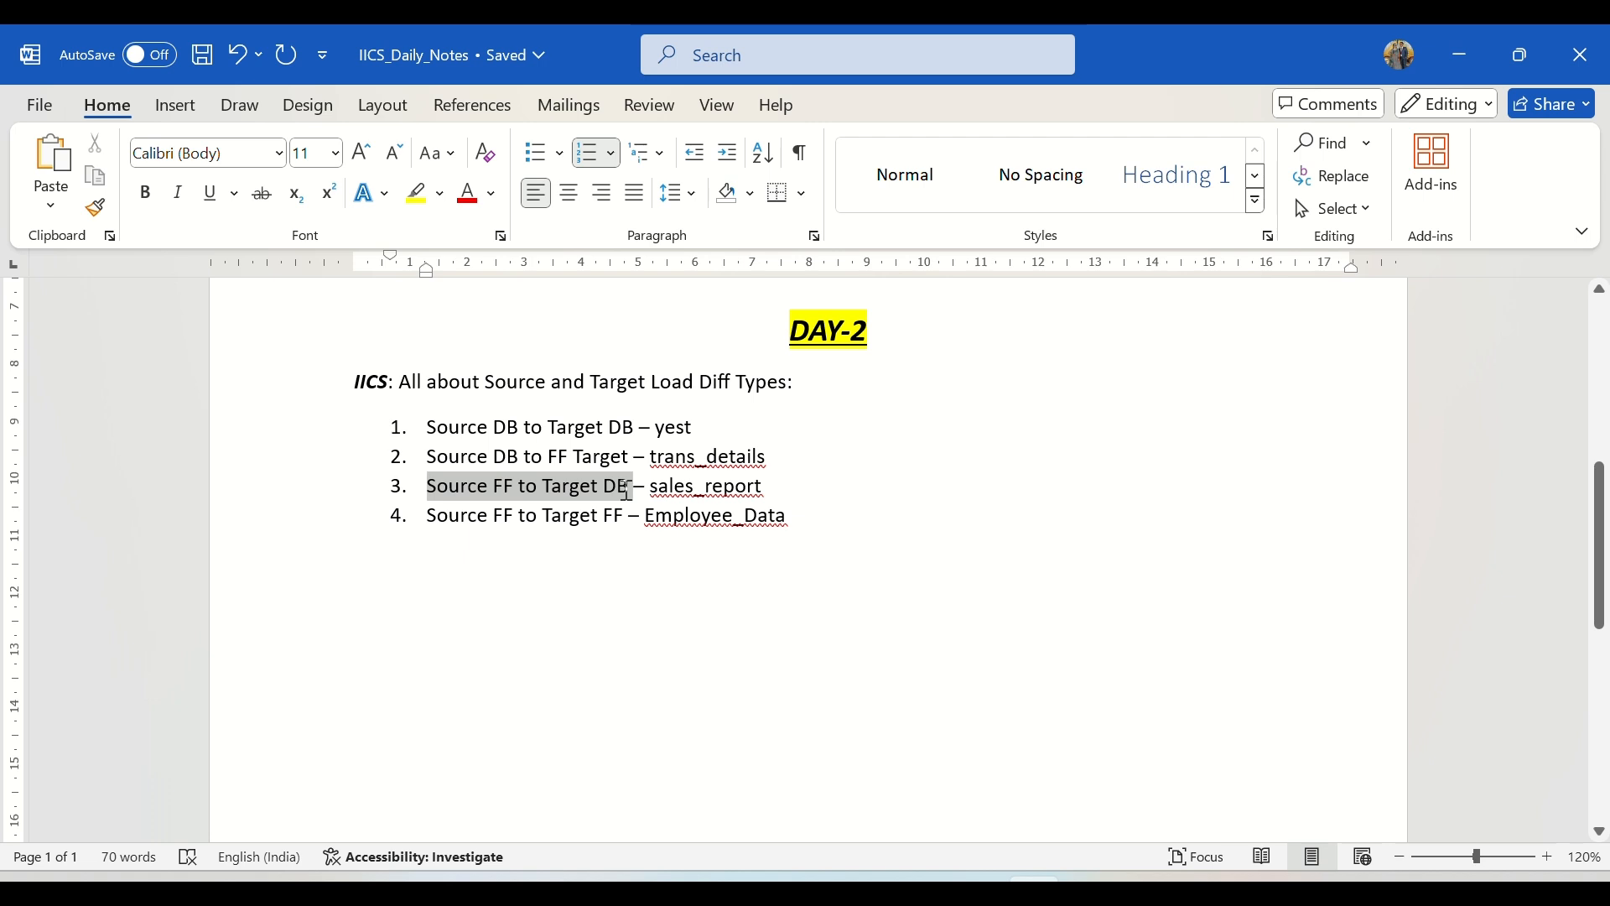
{"action": "double_click", "coordinate": [683, 488]}
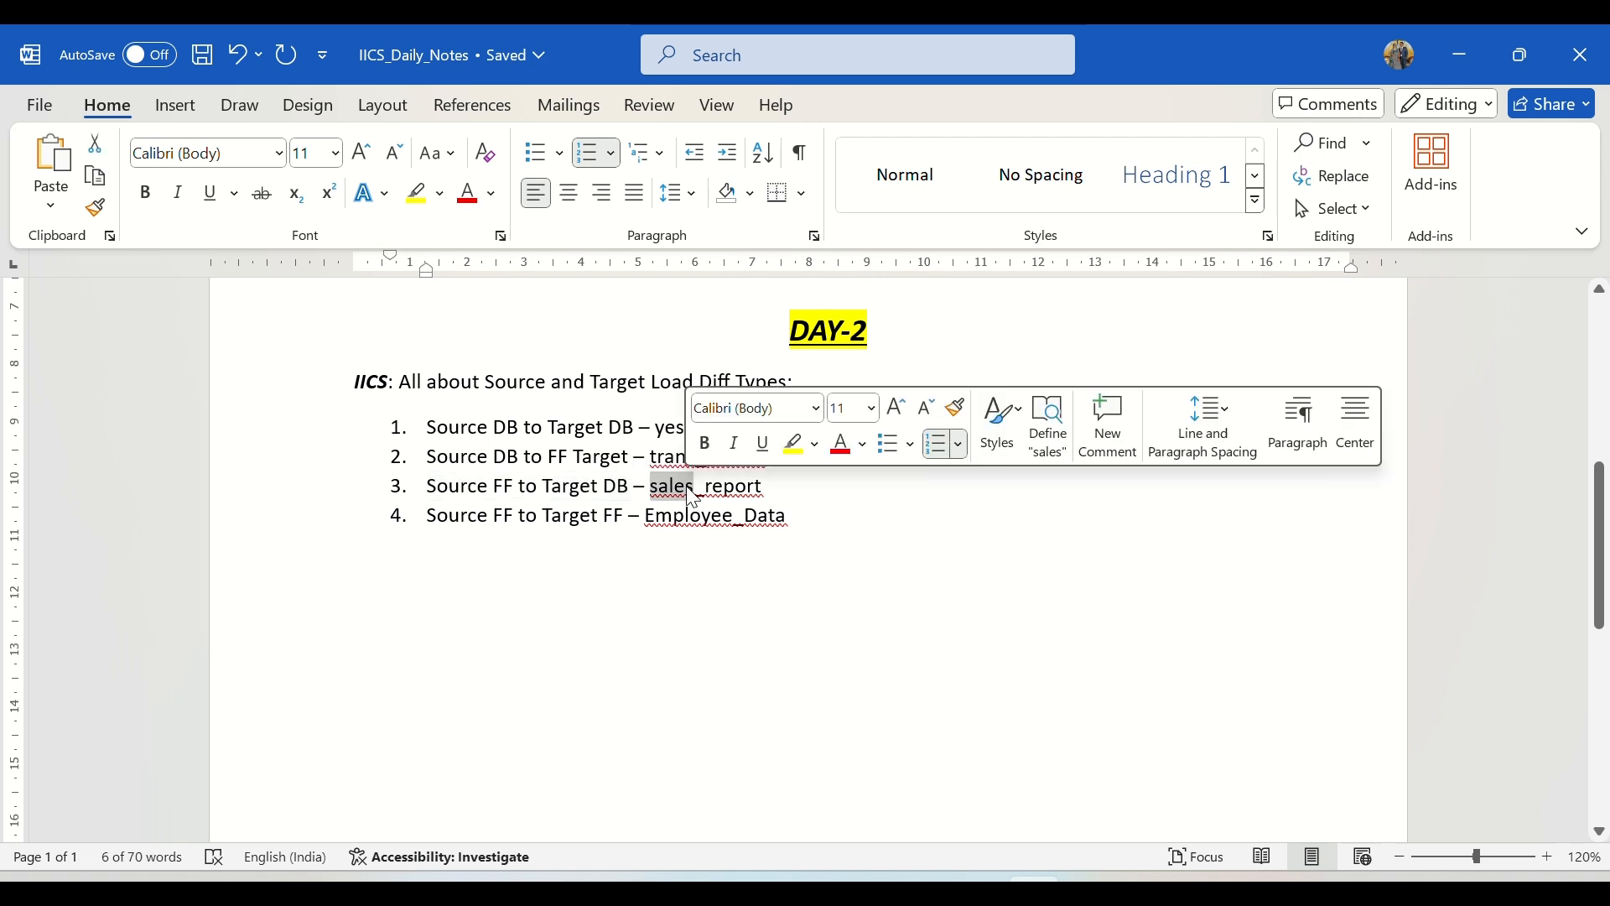
Step: In the DAY-2 list, append .txt to sales_report and add a bracketed table note after trans_details
{"action": "left_click", "coordinate": [769, 494]}
{"action": "type", "text": ".txt"}
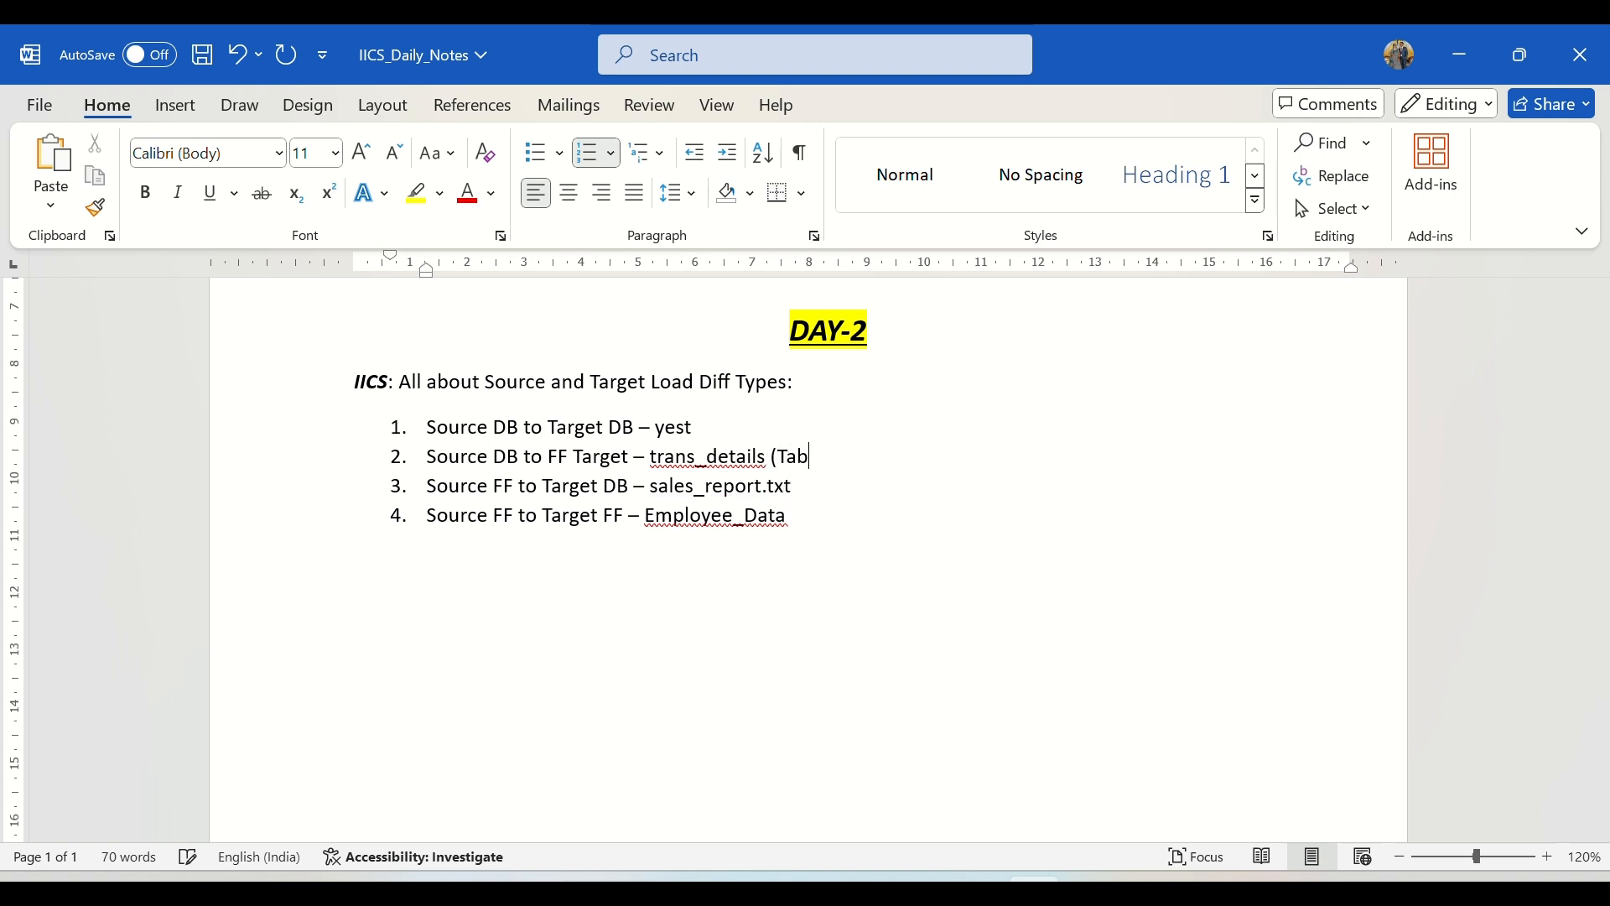
{"action": "type", "text": "_"}
{"action": "left_click_drag", "start_coordinate": [806, 485], "coordinate": [694, 490]}
Step: Switch to File Explorer, open Sales_Report from the Source_Files folder under Informatica_Files and maximize its window
{"action": "left_click", "coordinate": [757, 889]}
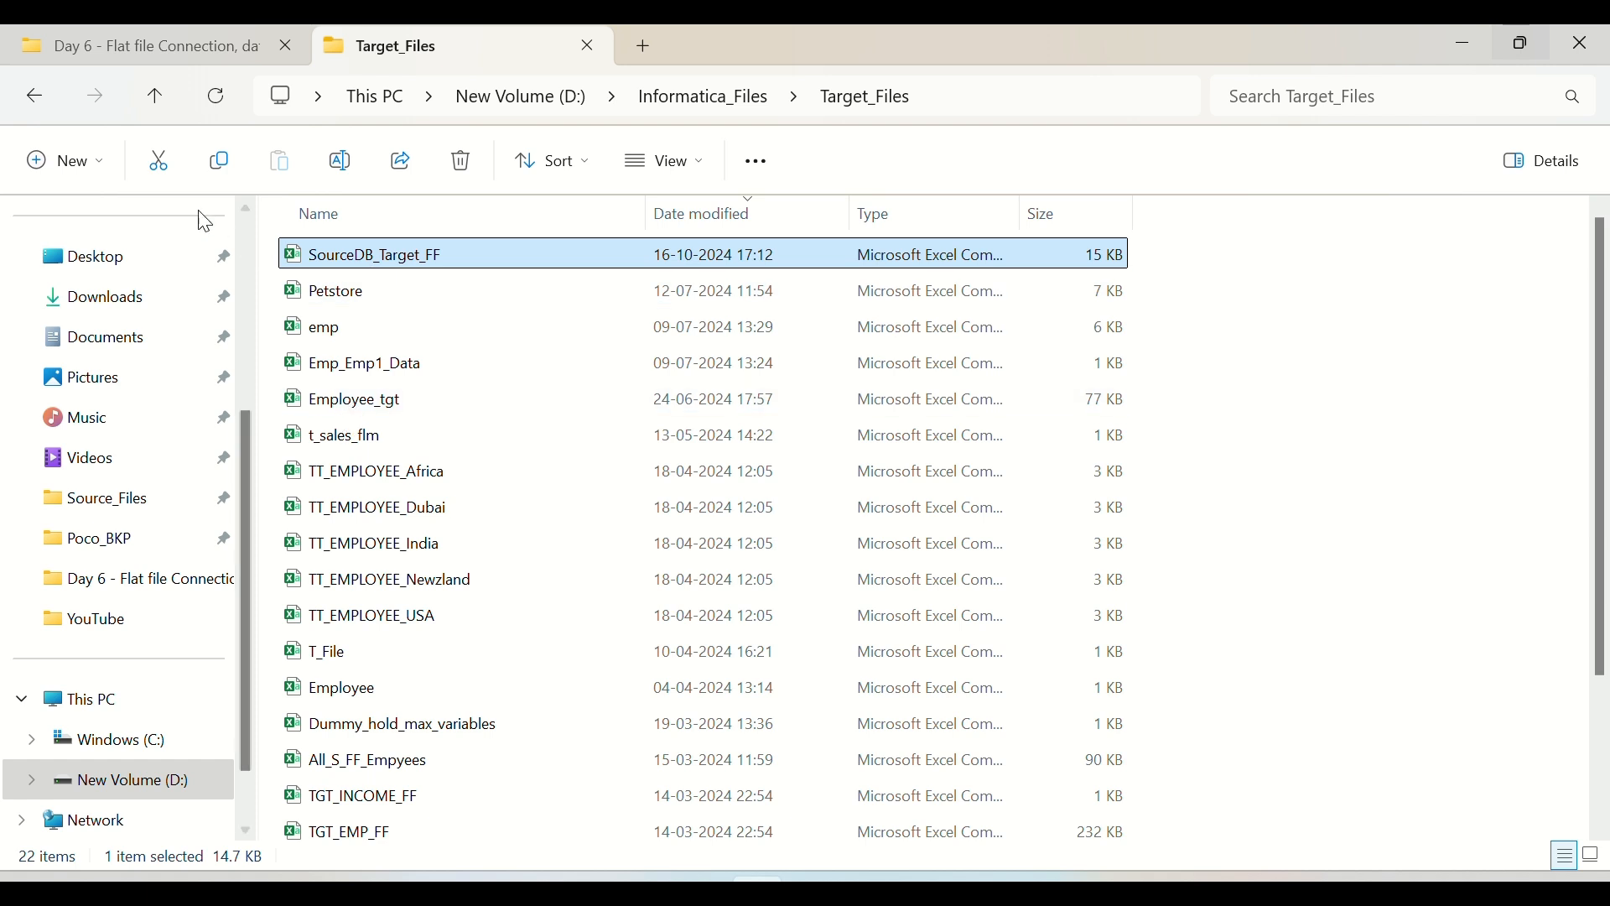
{"action": "left_click", "coordinate": [32, 95]}
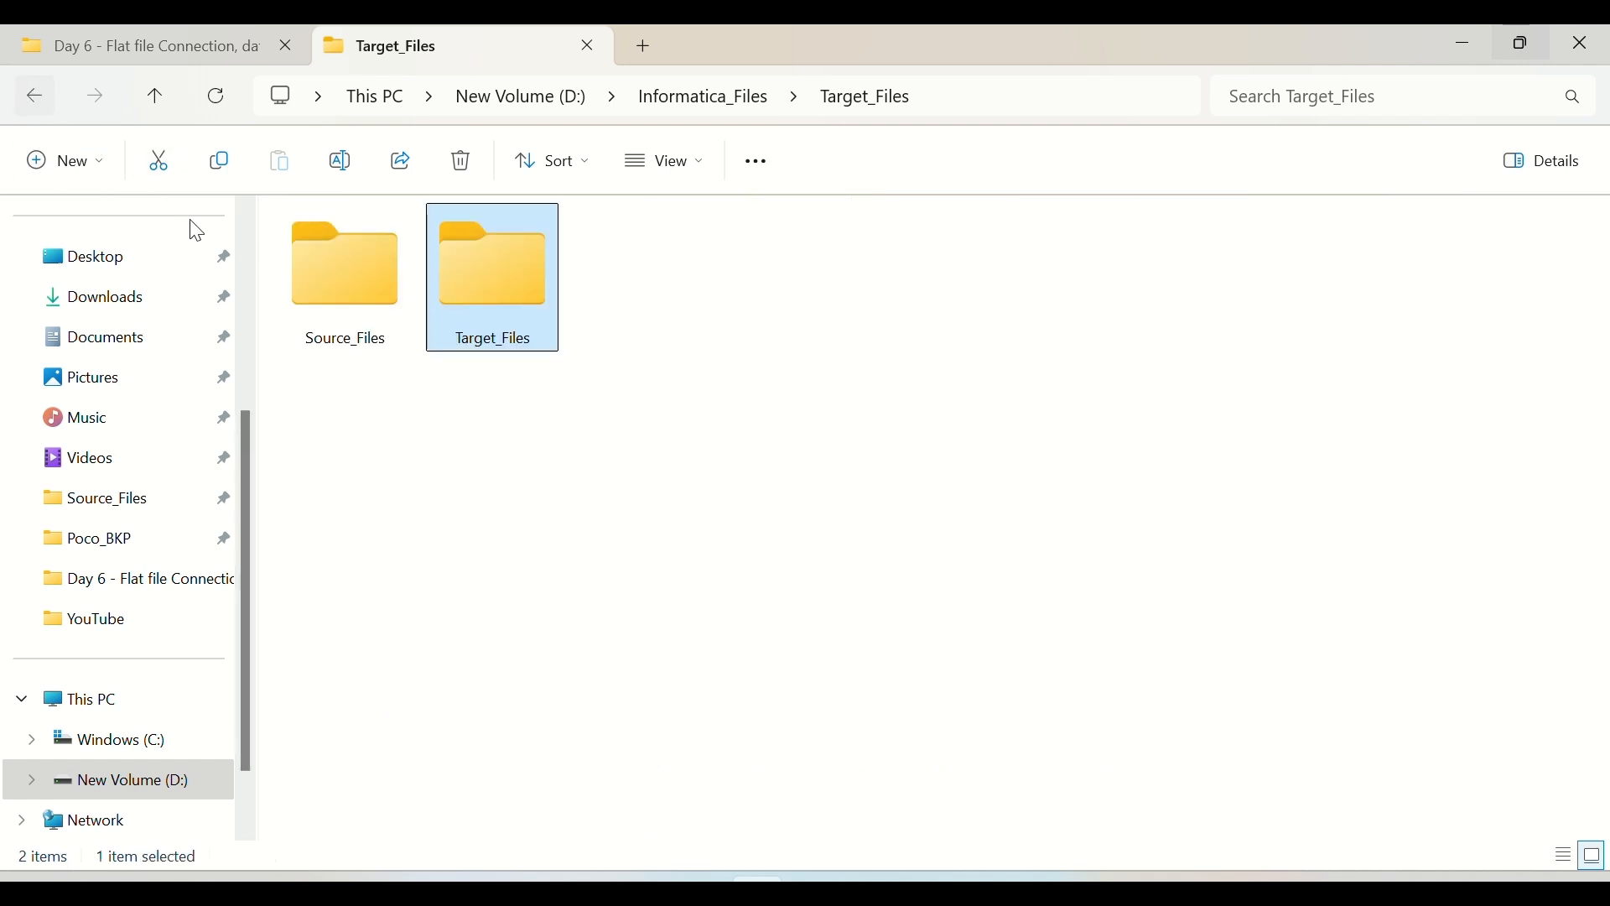
{"action": "double_click", "coordinate": [324, 299]}
{"action": "left_click", "coordinate": [348, 268]}
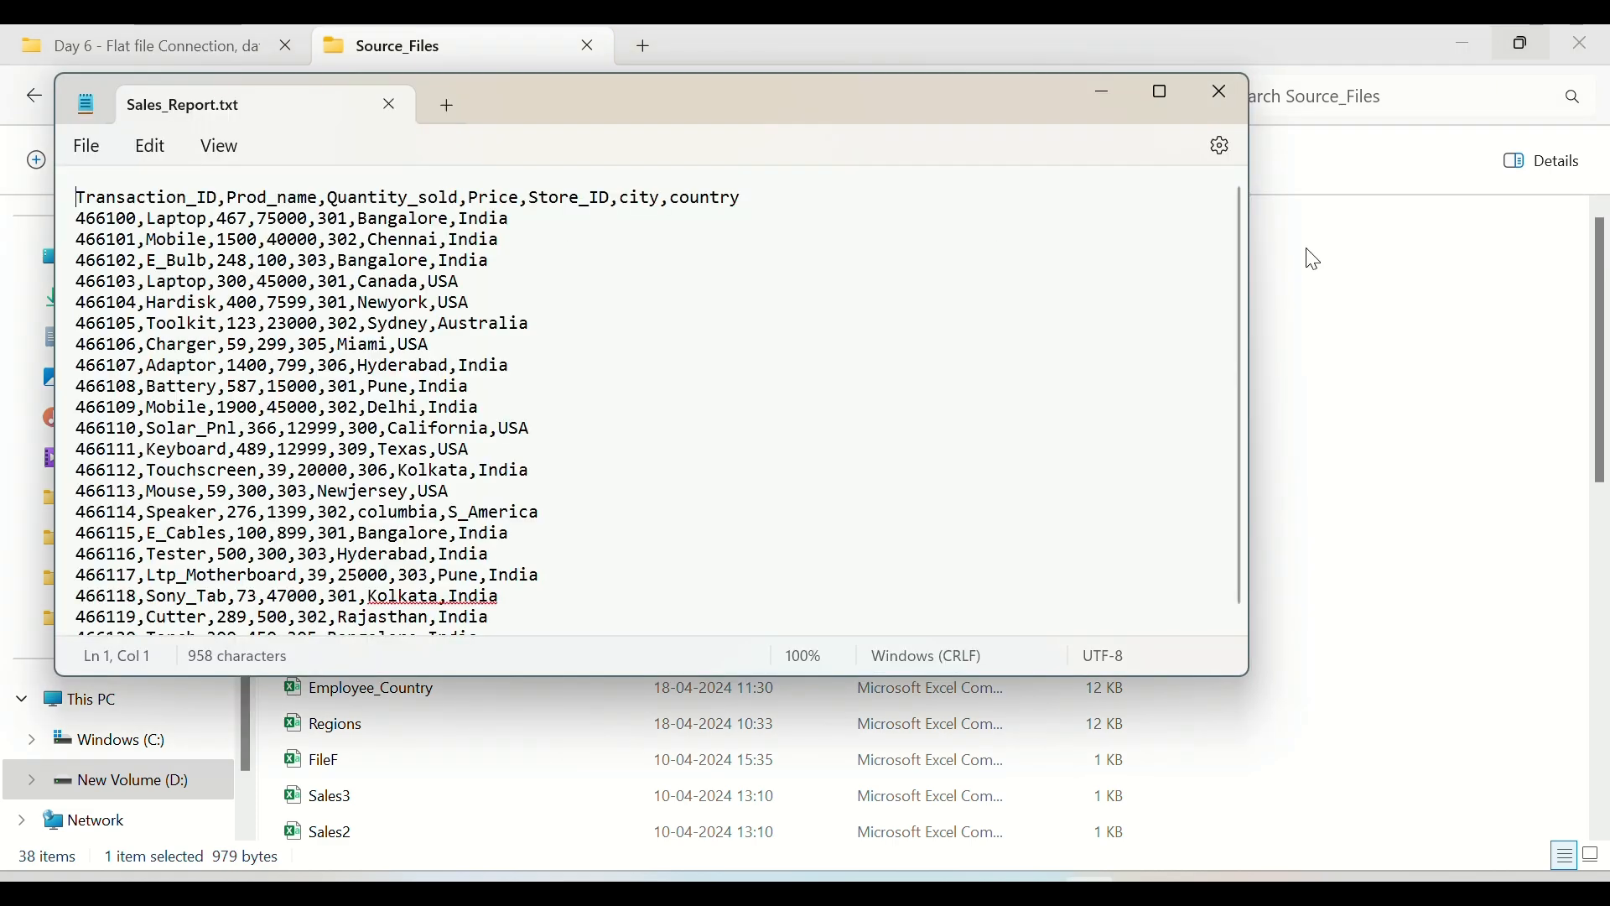
{"action": "left_click", "coordinate": [1164, 112]}
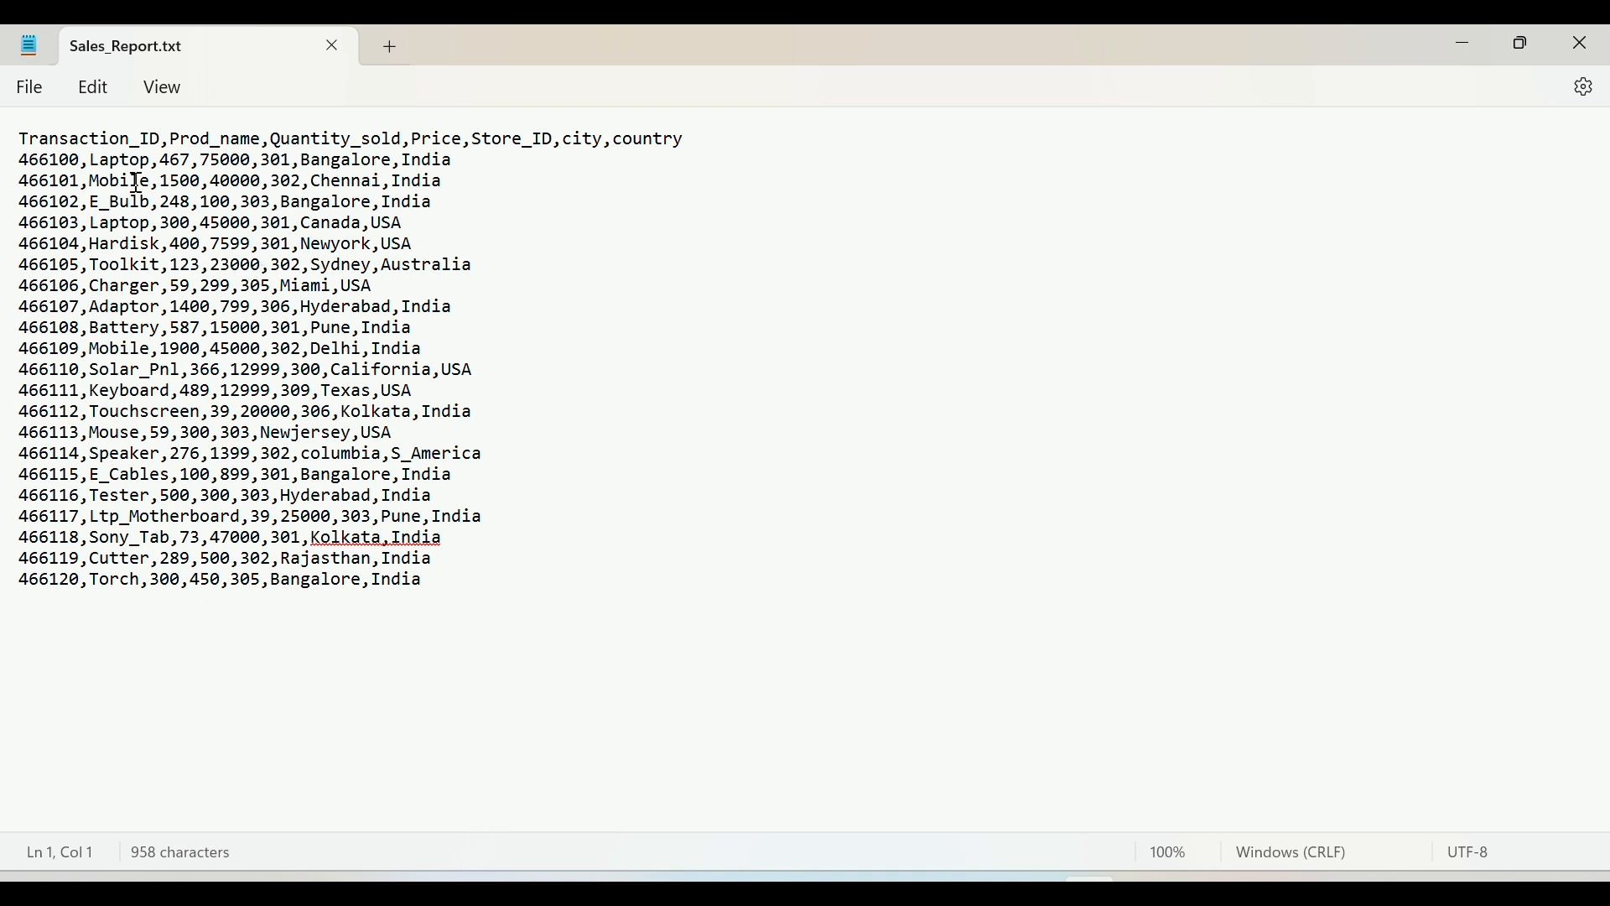
Step: Examine the header line and the data rows of Sales_Report.txt and close the file
{"action": "triple_click", "coordinate": [65, 140]}
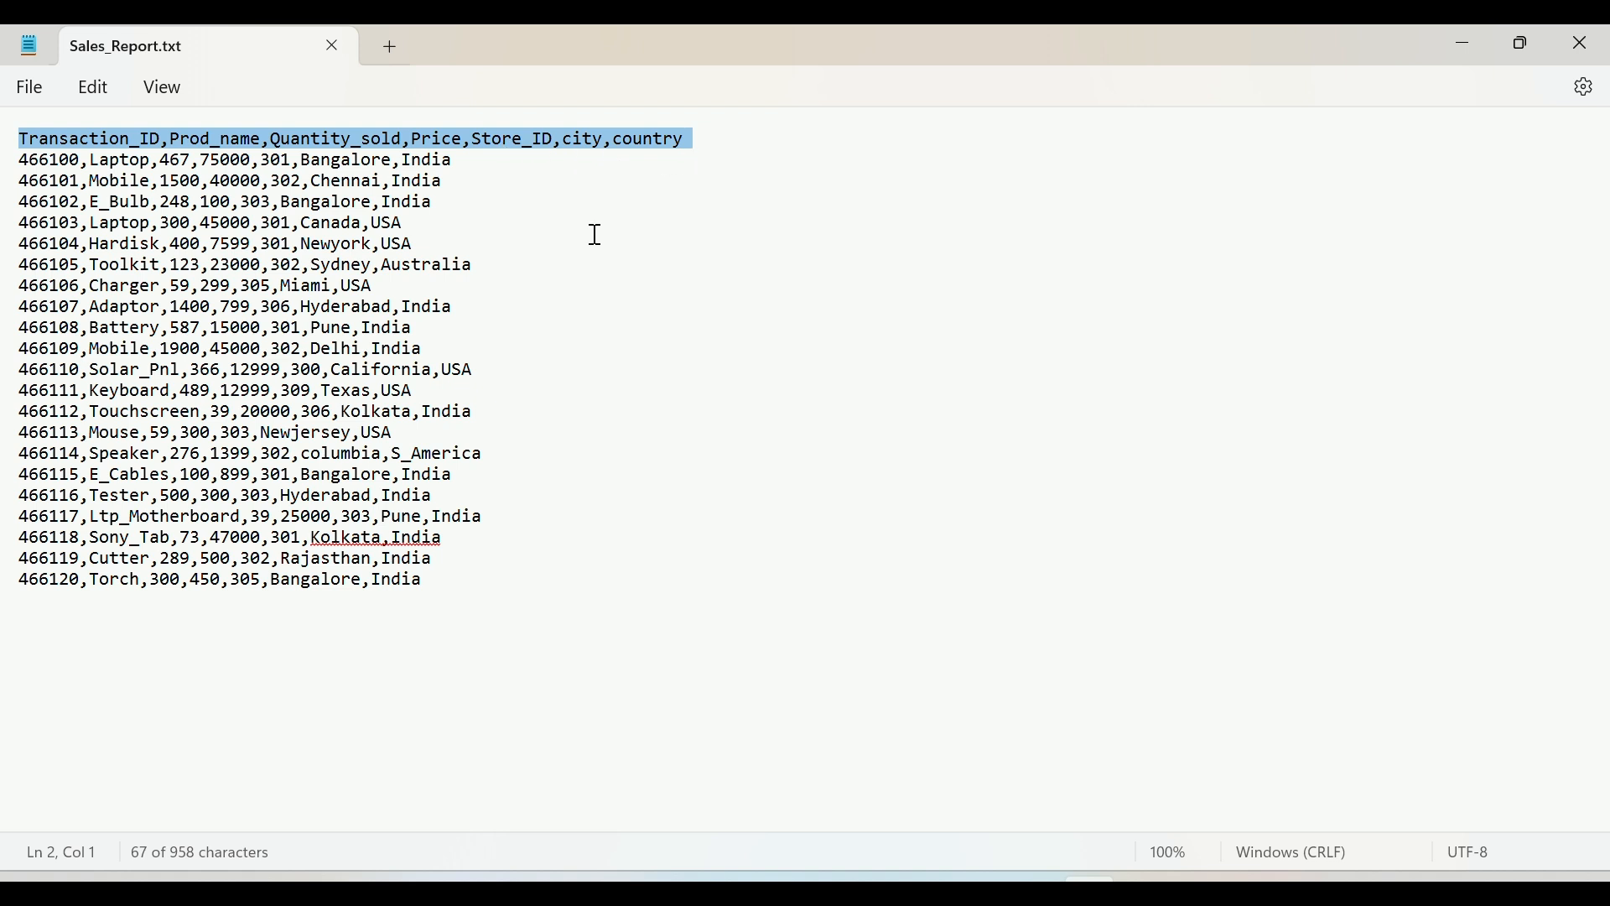
{"action": "left_click", "coordinate": [444, 573]}
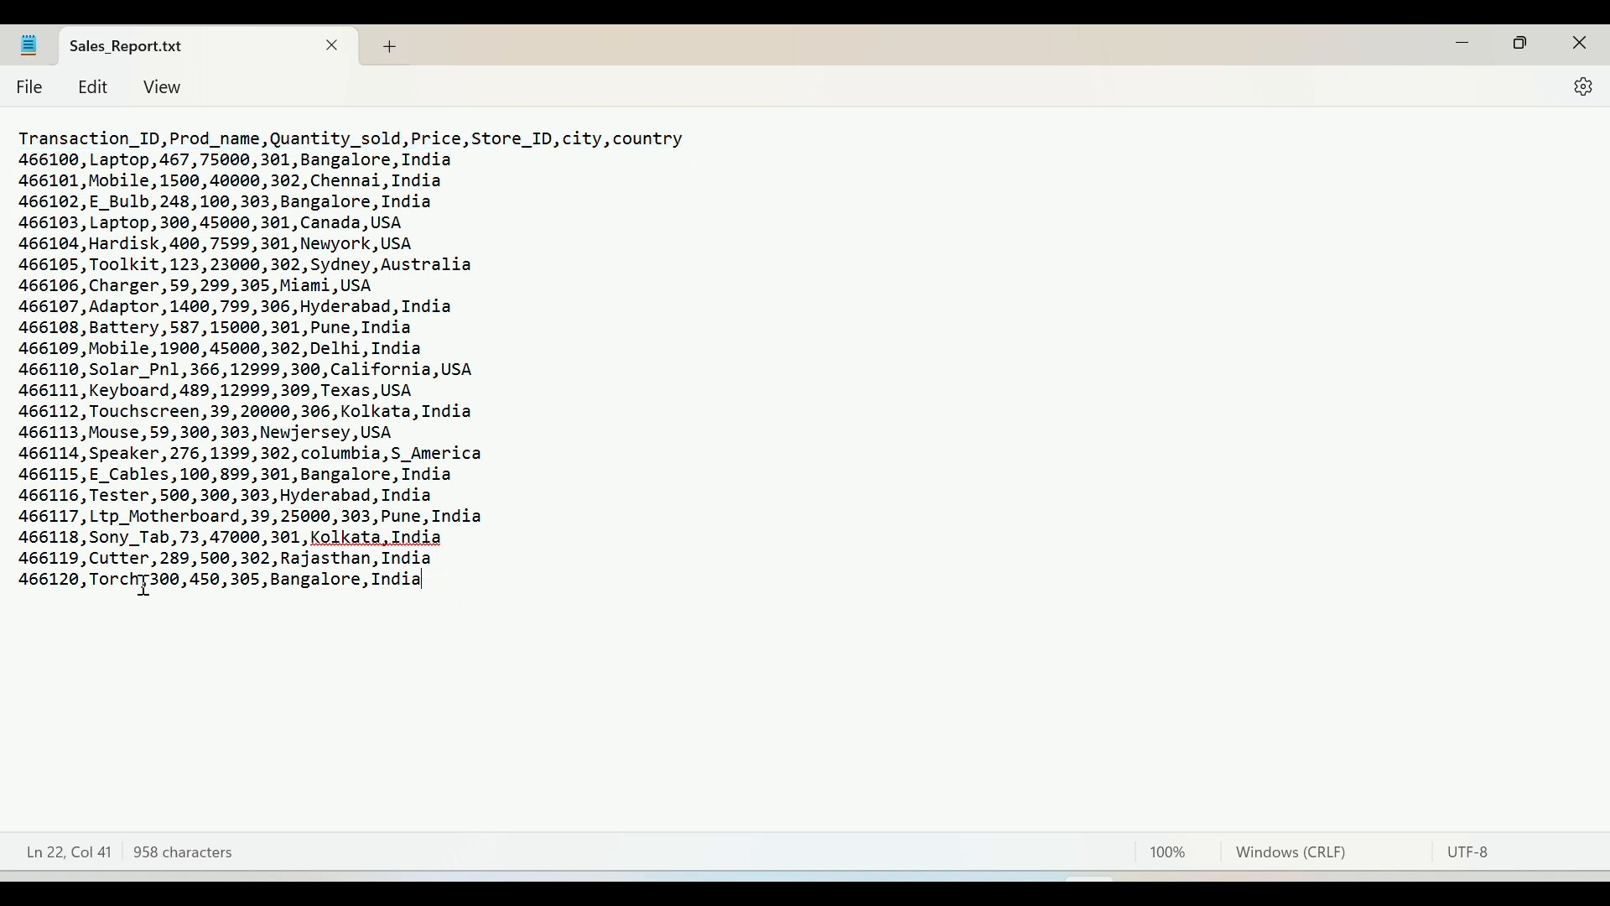
{"action": "left_click_drag", "start_coordinate": [441, 577], "coordinate": [9, 176]}
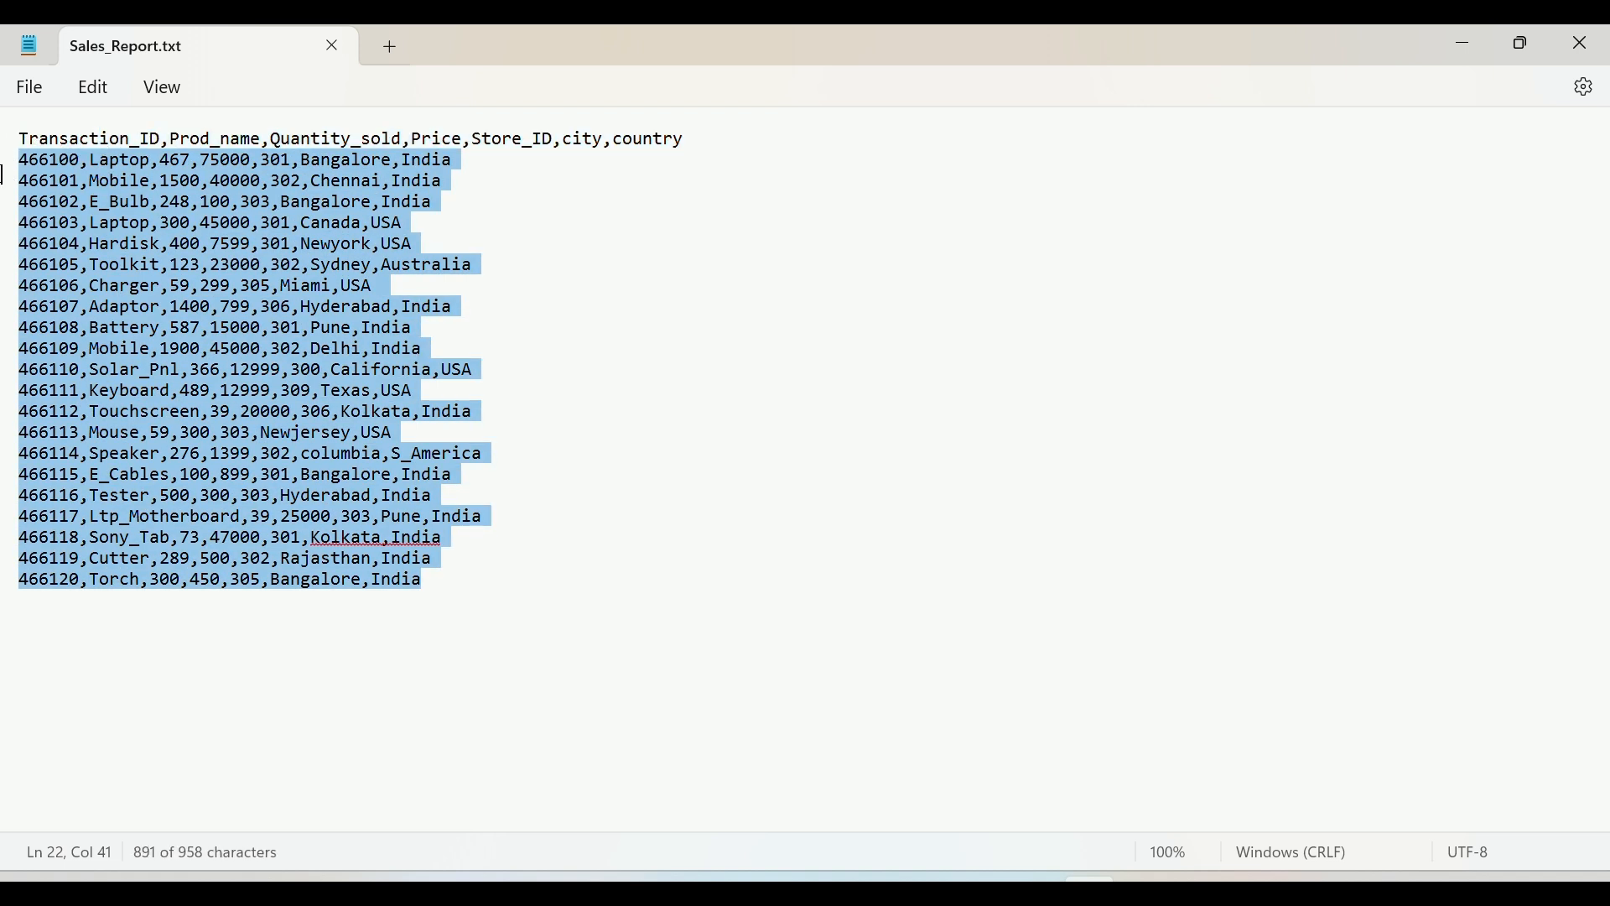
{"action": "left_click", "coordinate": [161, 453]}
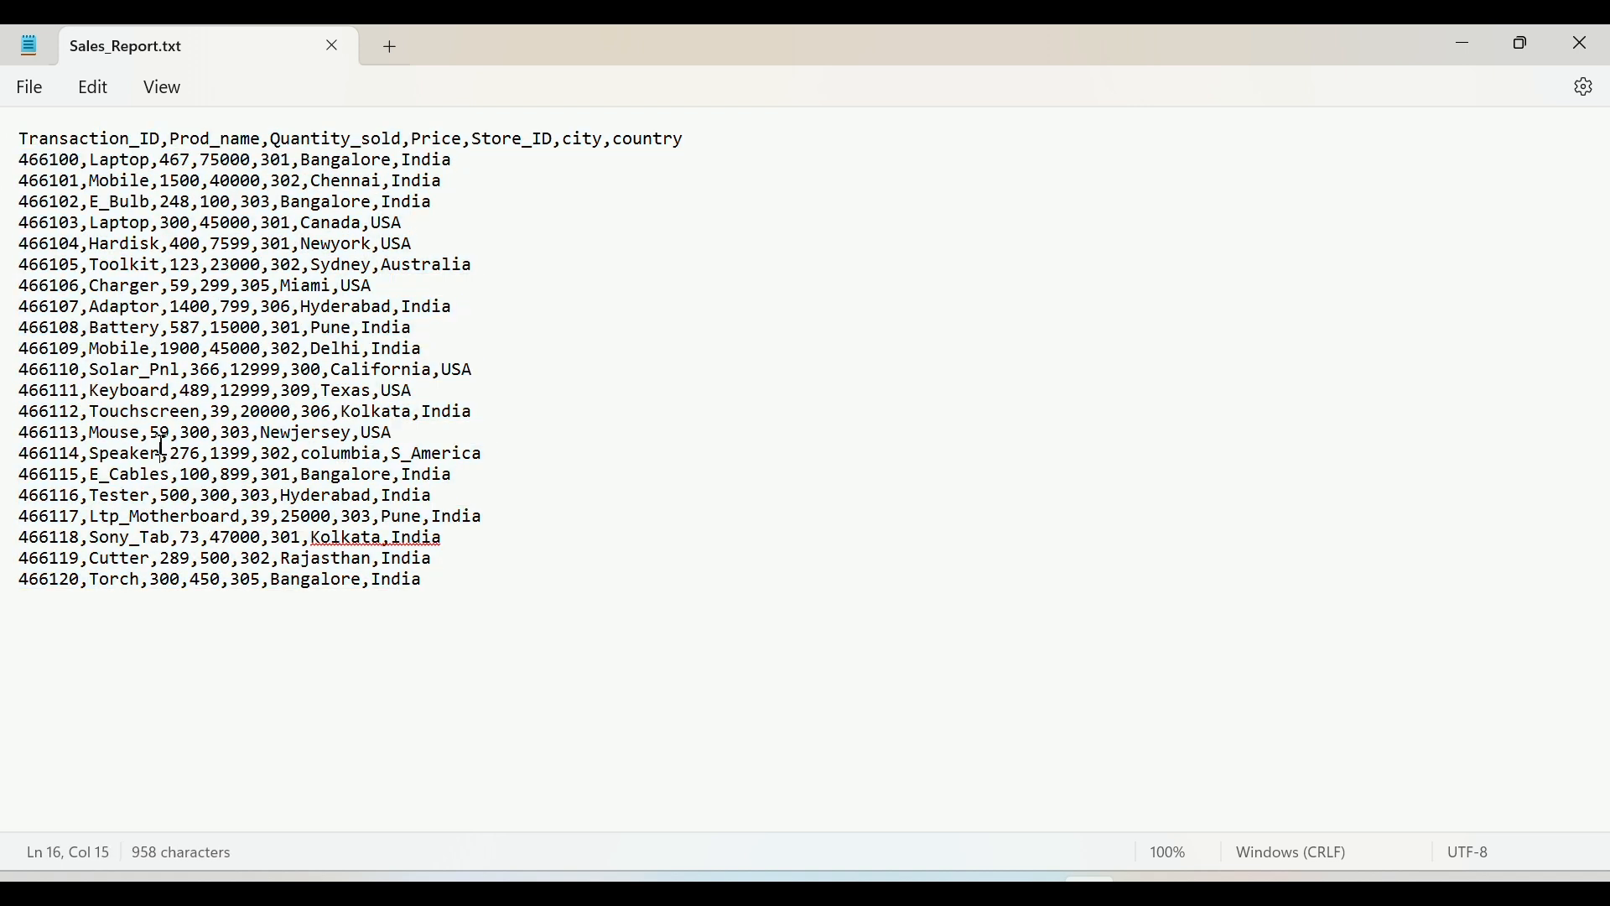
{"action": "left_click", "coordinate": [333, 47]}
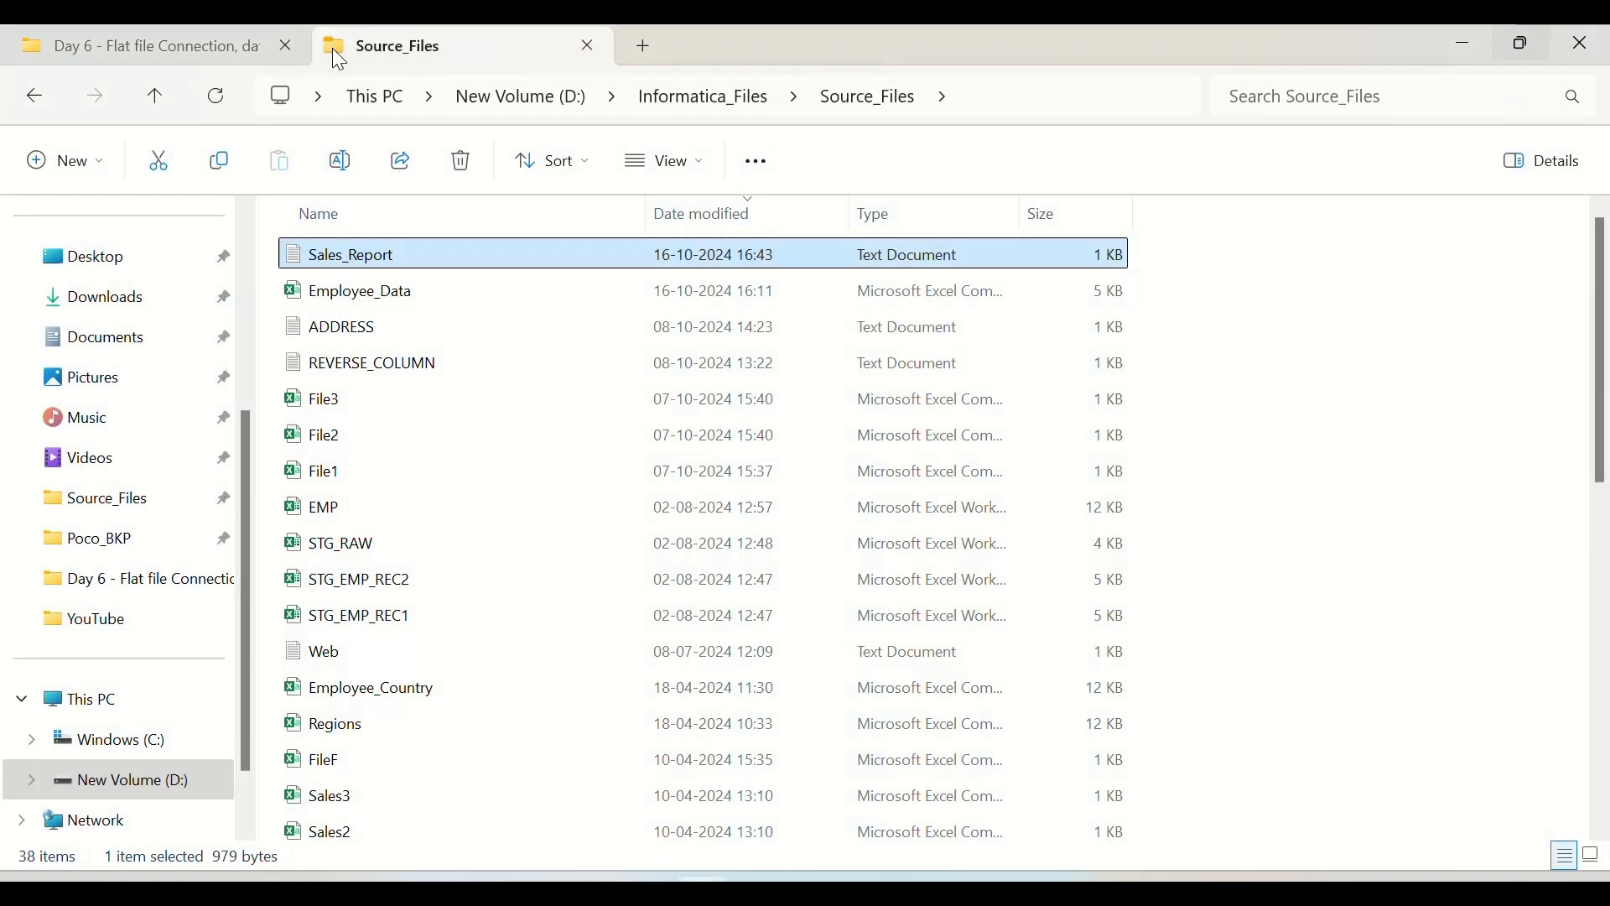
Step: Reopen Sales_Report.txt, check its column header line again and close it
{"action": "double_click", "coordinate": [393, 265]}
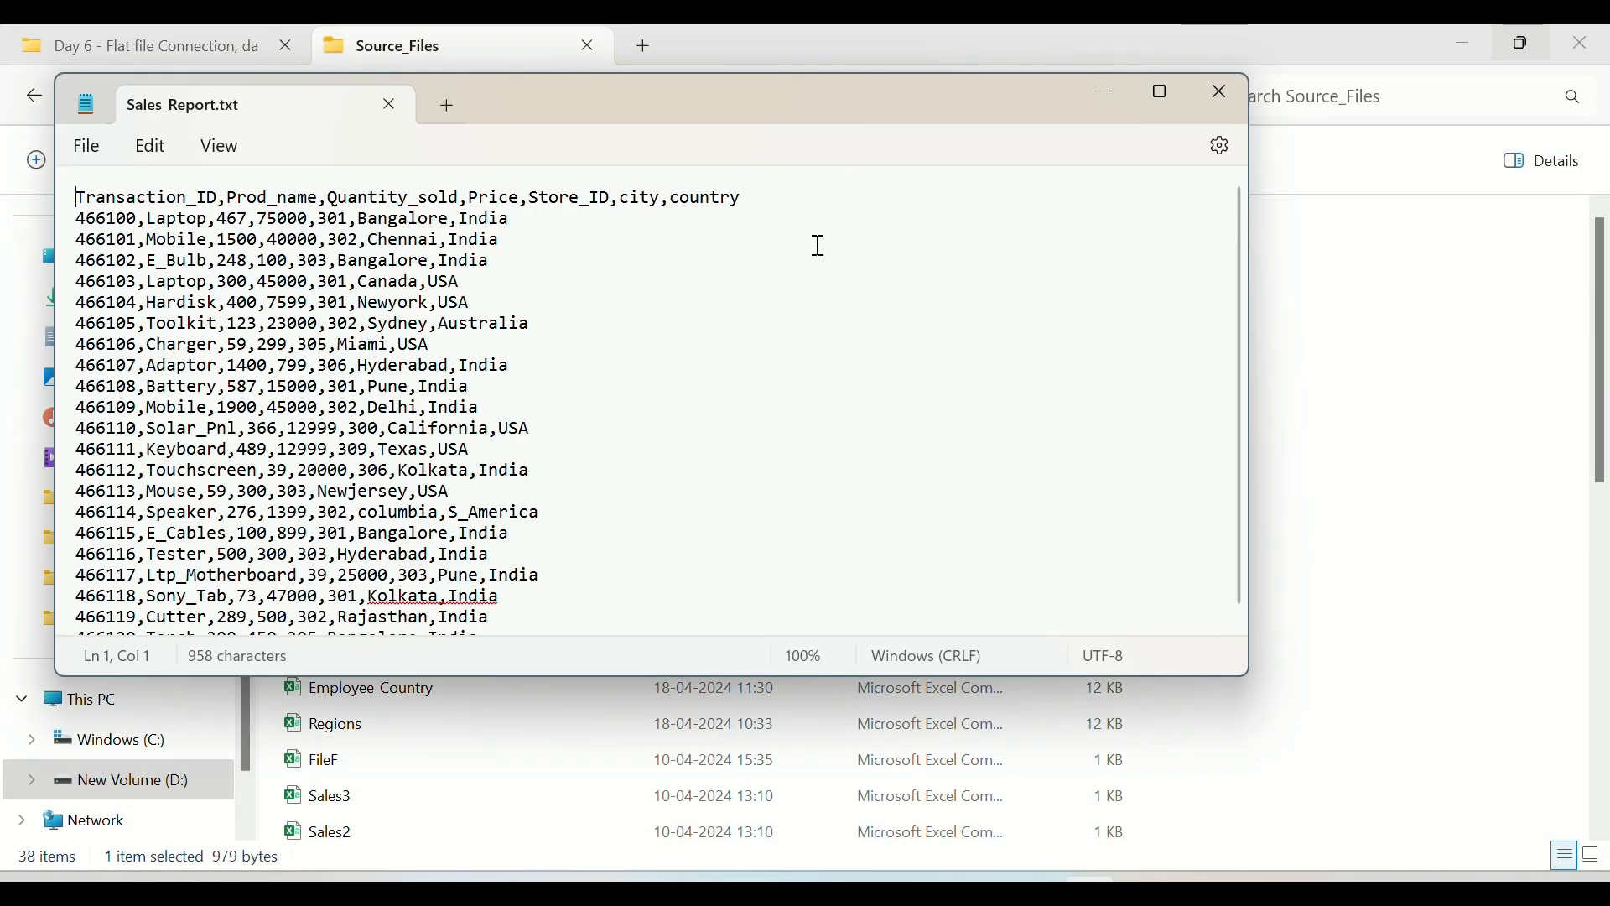
{"action": "left_click_drag", "start_coordinate": [772, 201], "coordinate": [74, 198]}
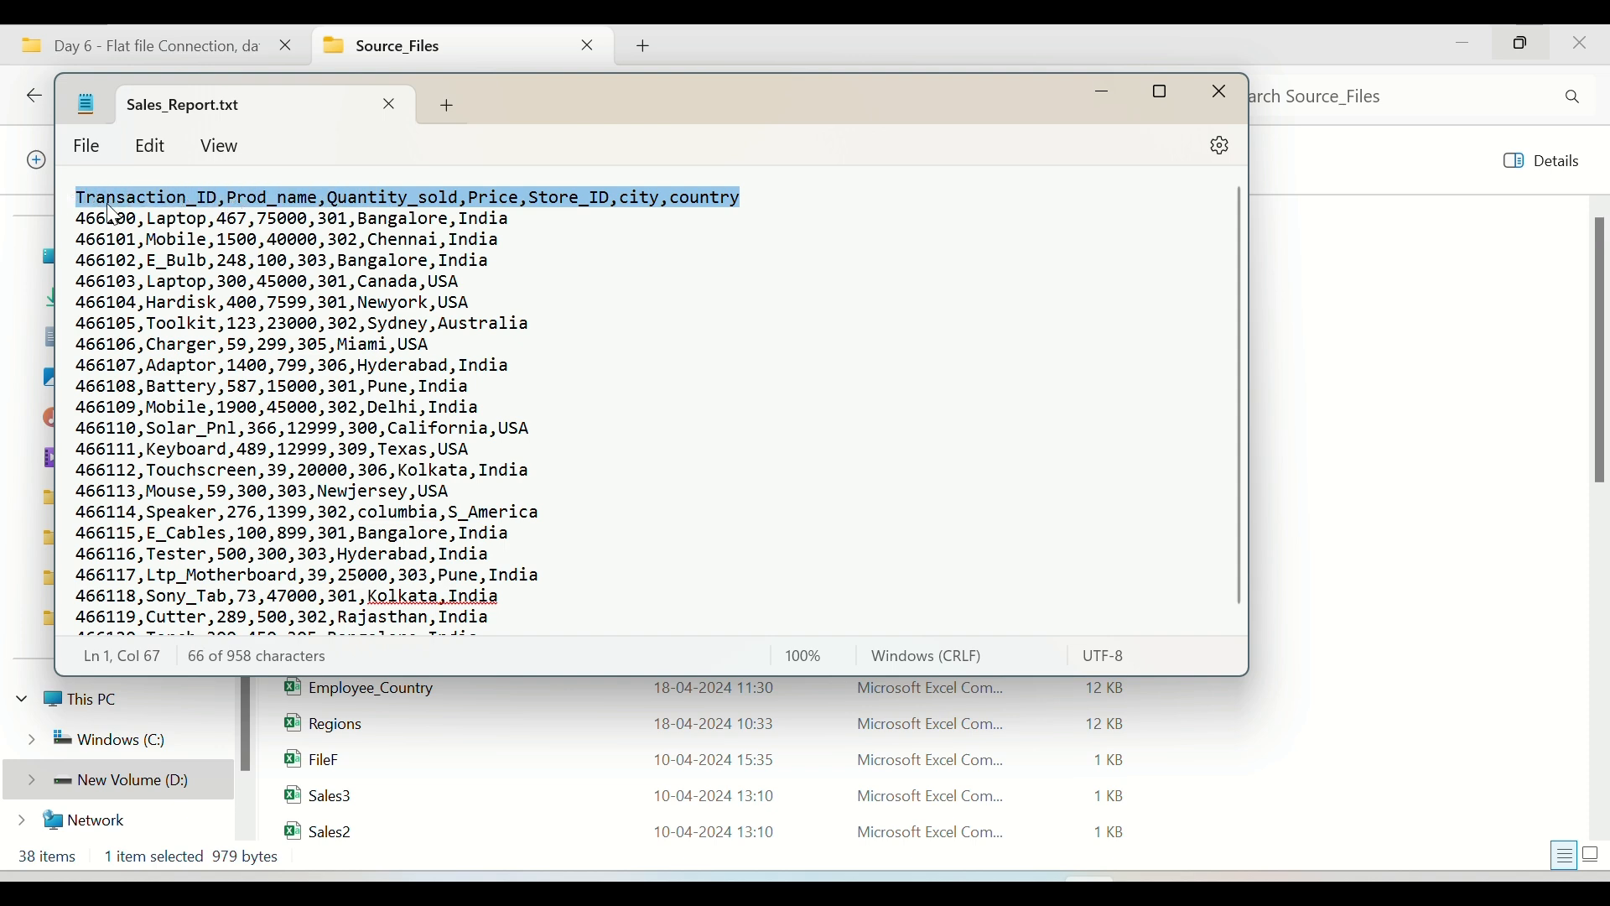
{"action": "left_click", "coordinate": [391, 104]}
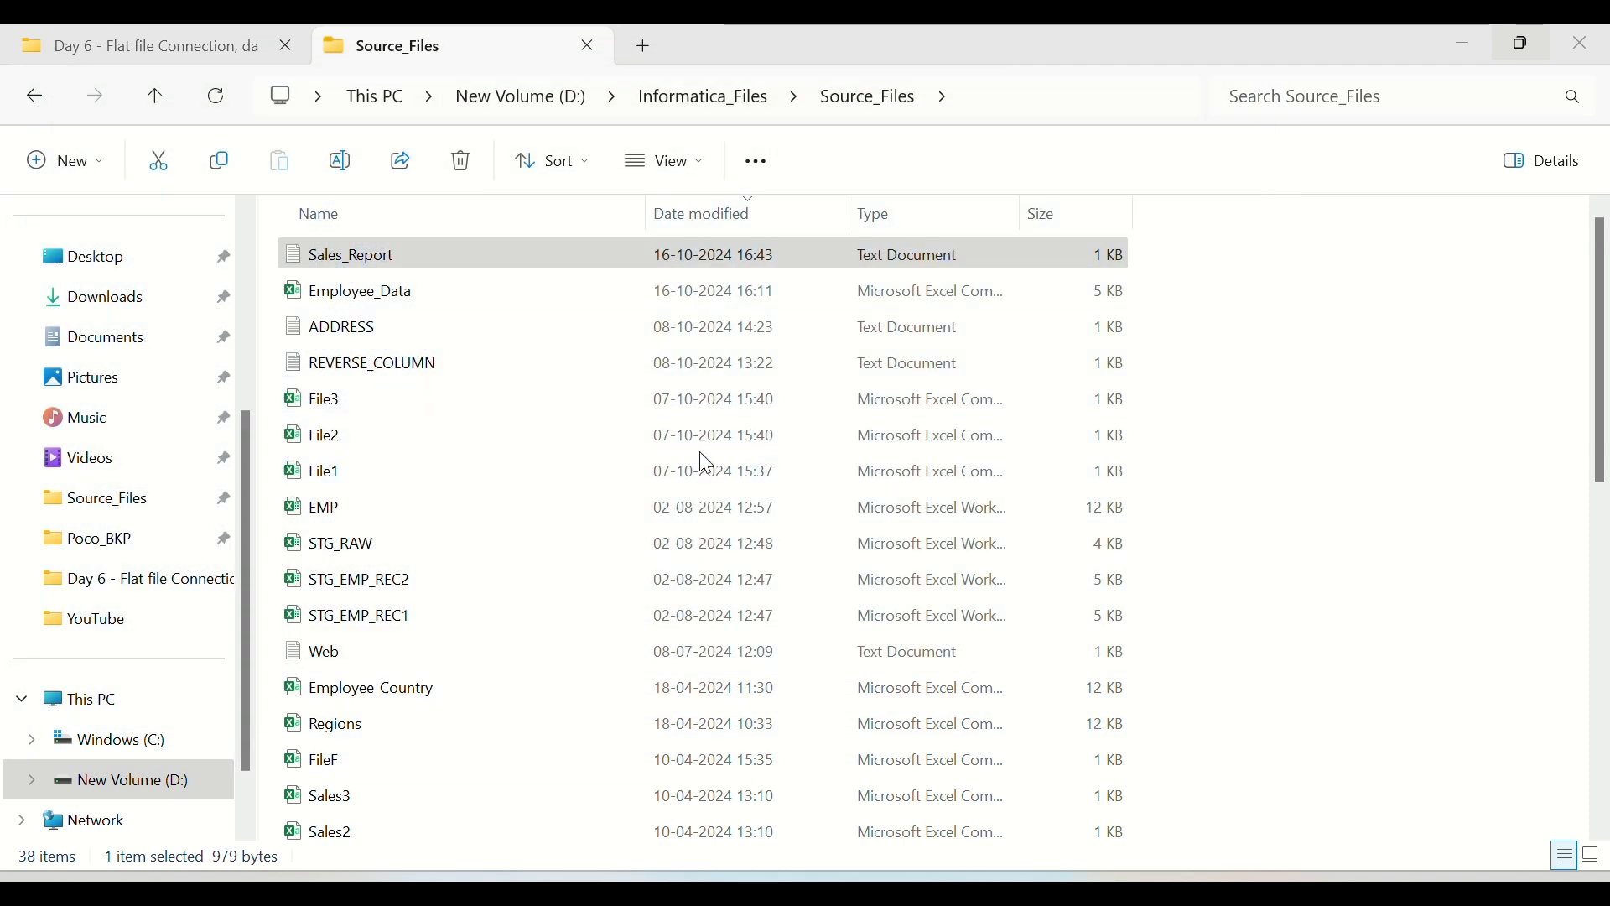
Step: Switch to Informatica Data Integration in the browser and close the mr_SourceDb_TargetFF mapping task and its open mapping
{"action": "left_click", "coordinate": [978, 891]}
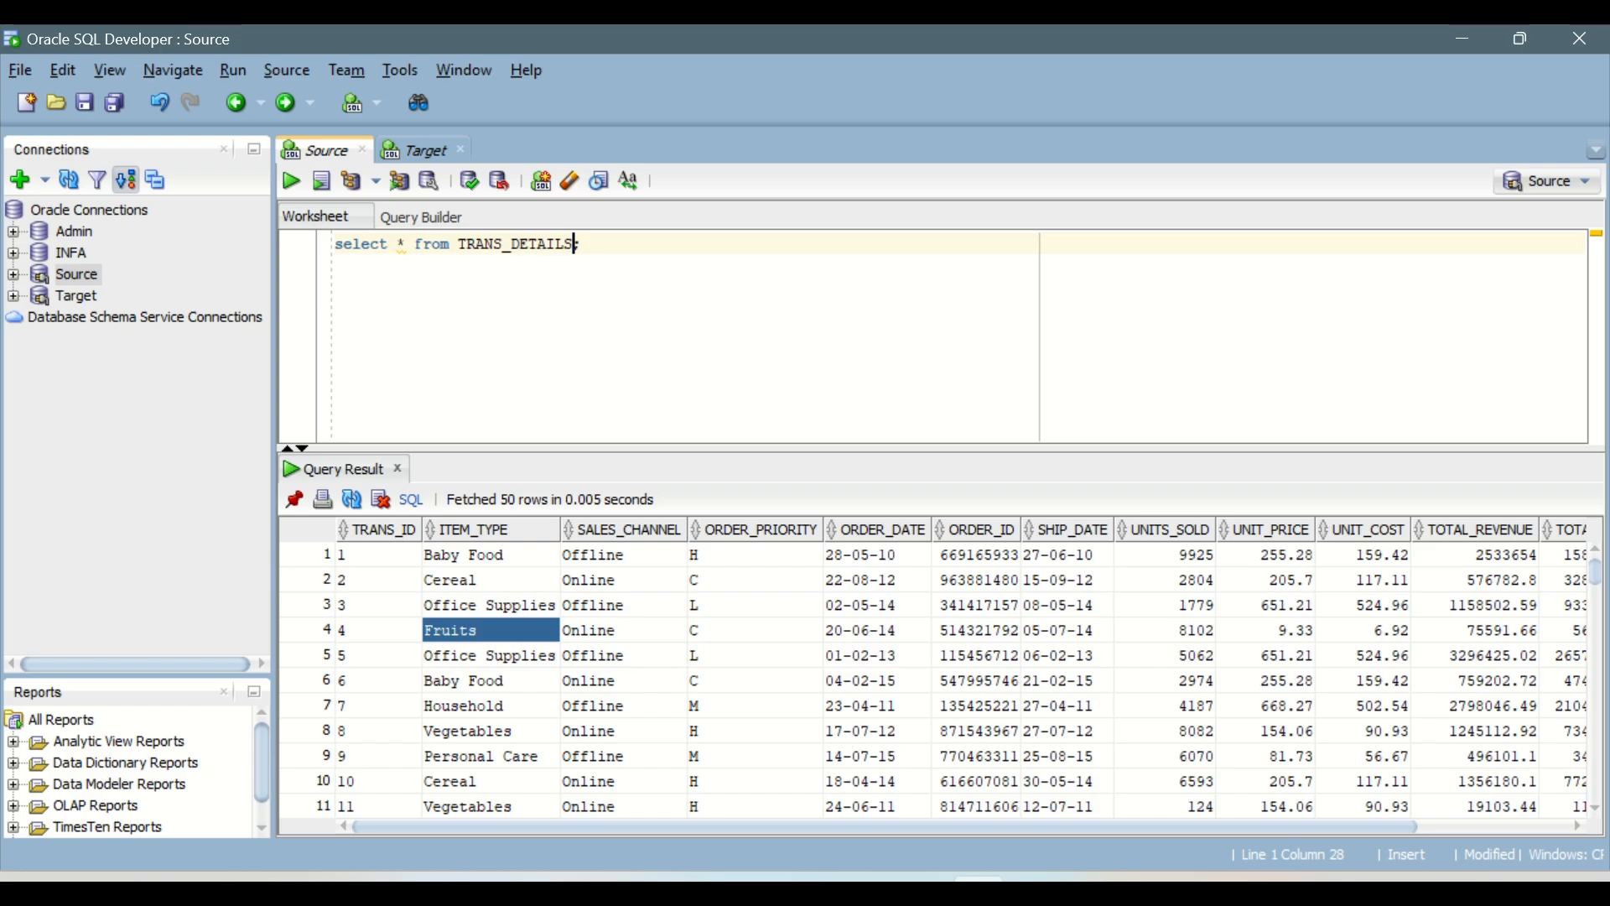
{"action": "left_click", "coordinate": [924, 890]}
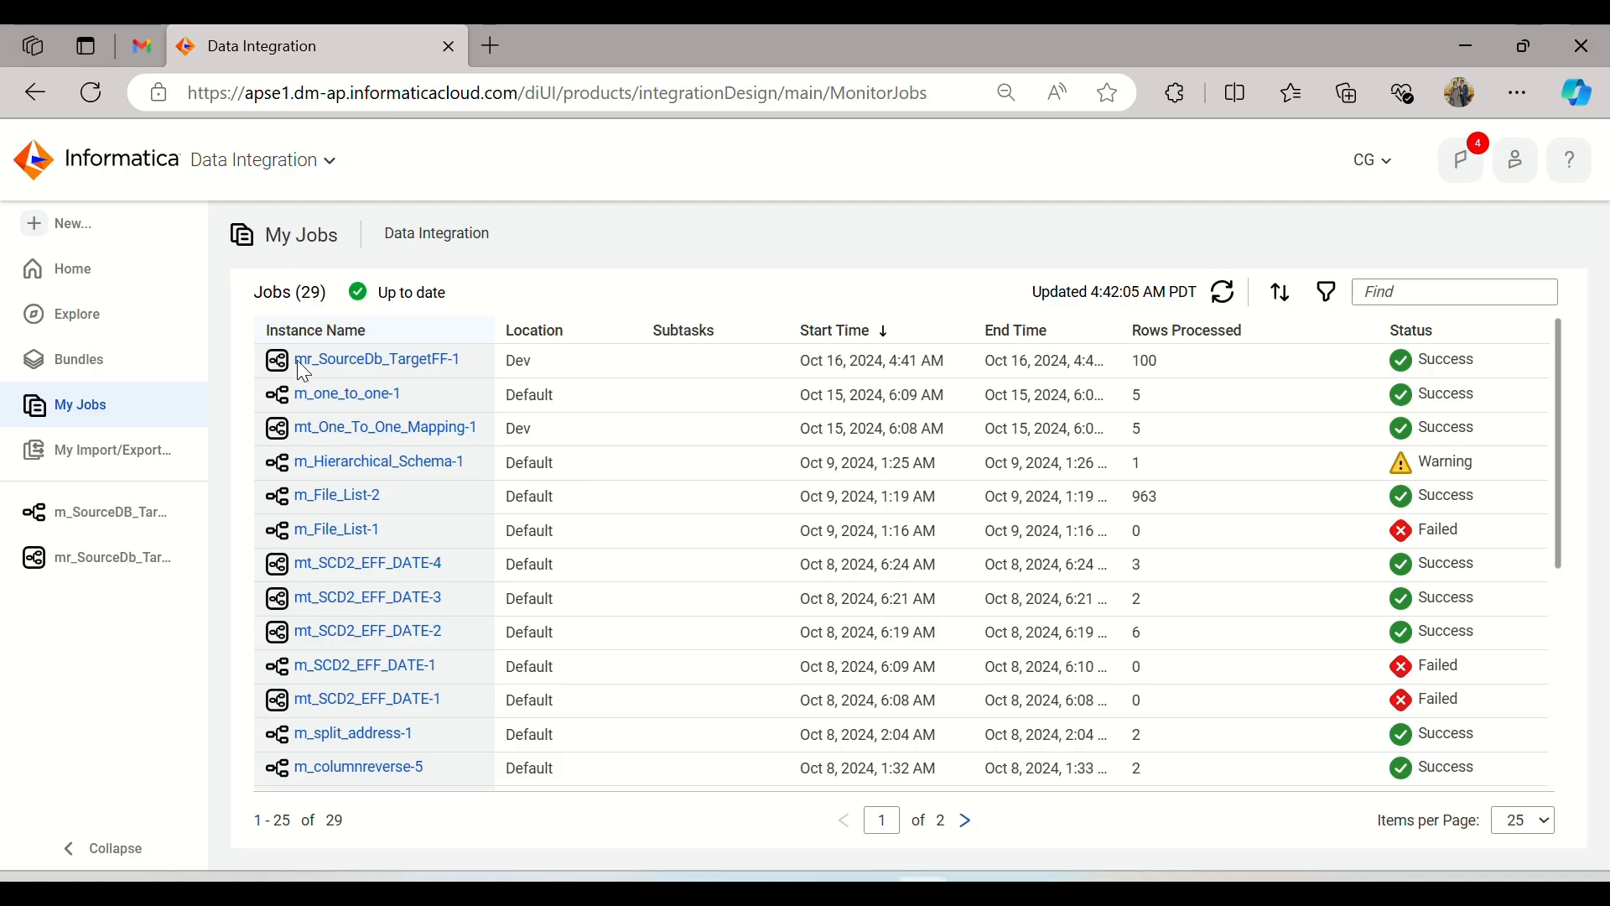
{"action": "left_click", "coordinate": [142, 572]}
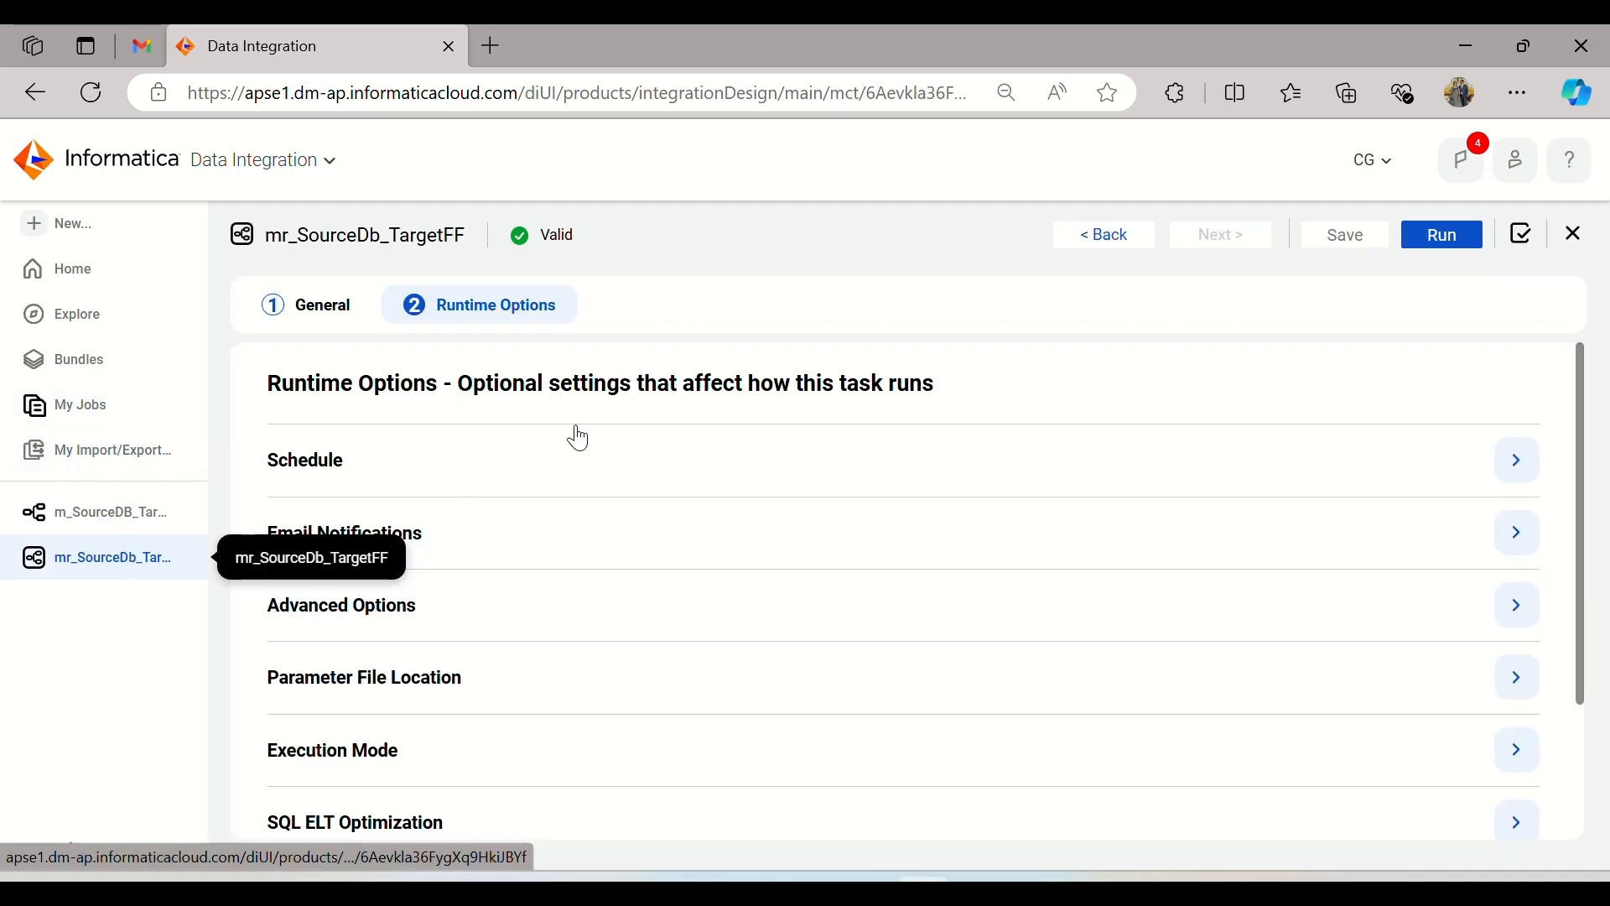
{"action": "left_click", "coordinate": [1576, 236]}
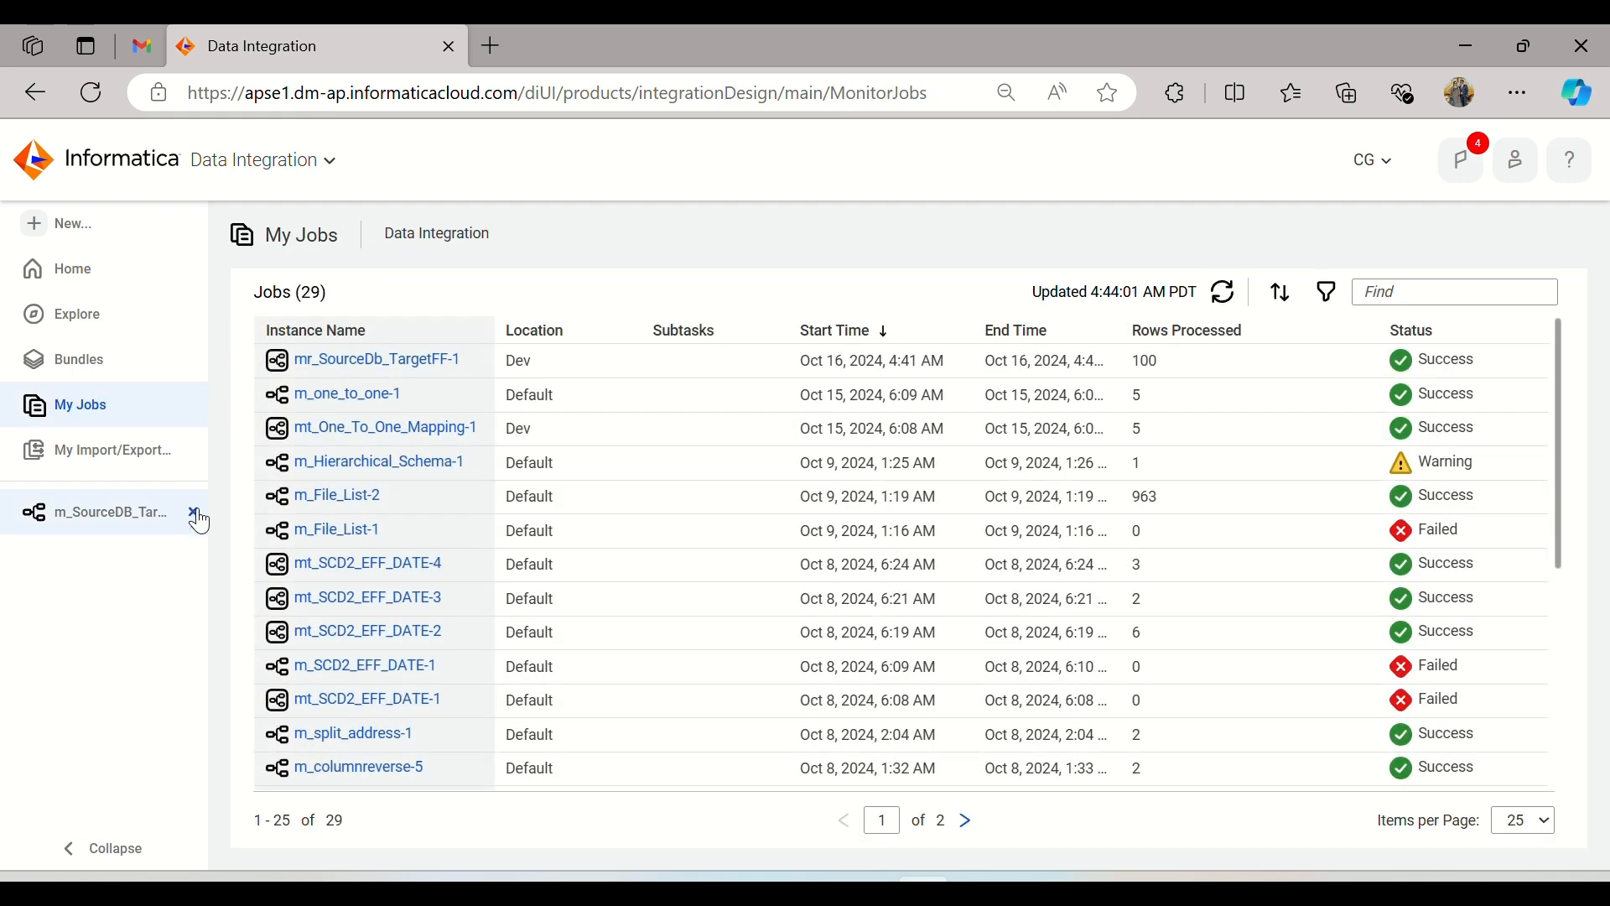
{"action": "left_click", "coordinate": [196, 513]}
Step: Create a new mapping and name it m_SourceFF_TargetDB
{"action": "left_click", "coordinate": [71, 238]}
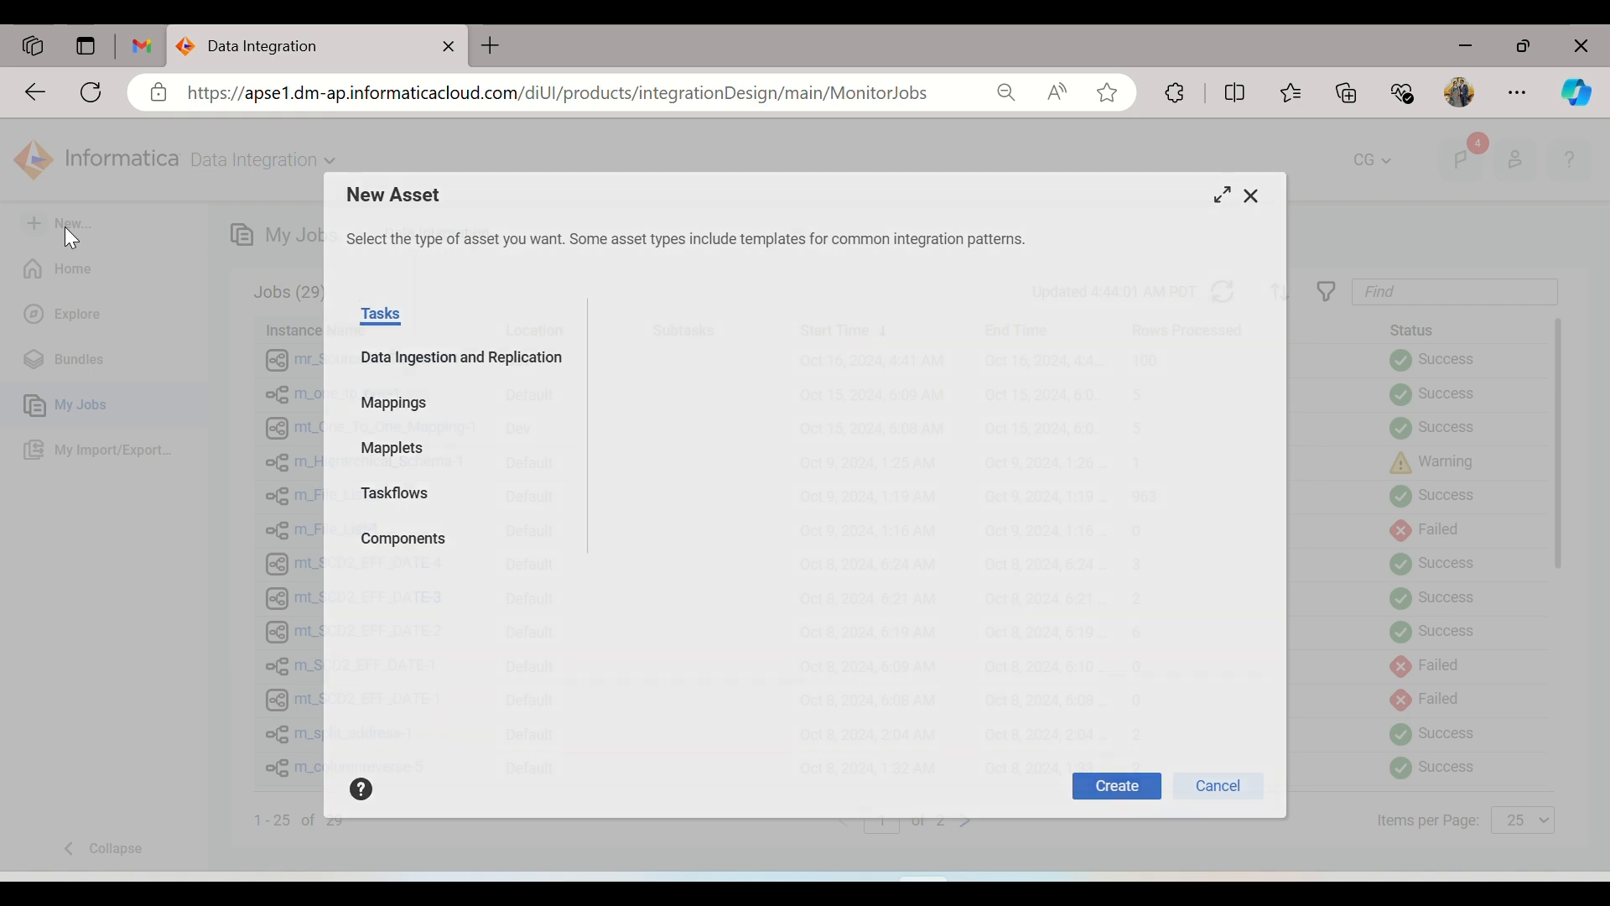
{"action": "left_click", "coordinate": [411, 404]}
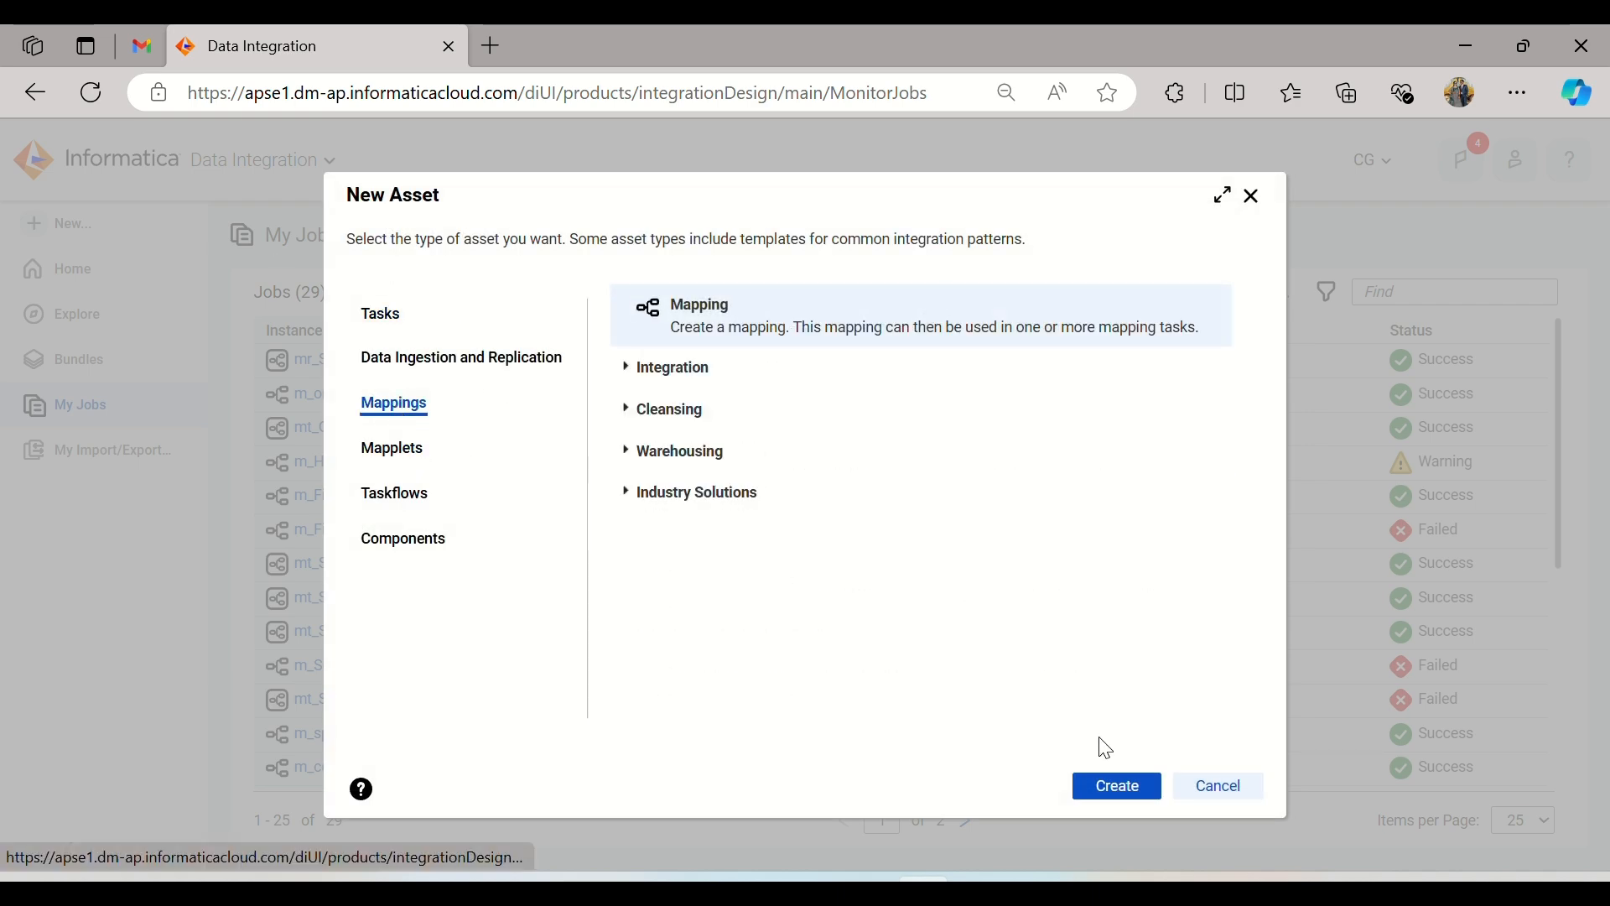
{"action": "left_click", "coordinate": [1120, 789]}
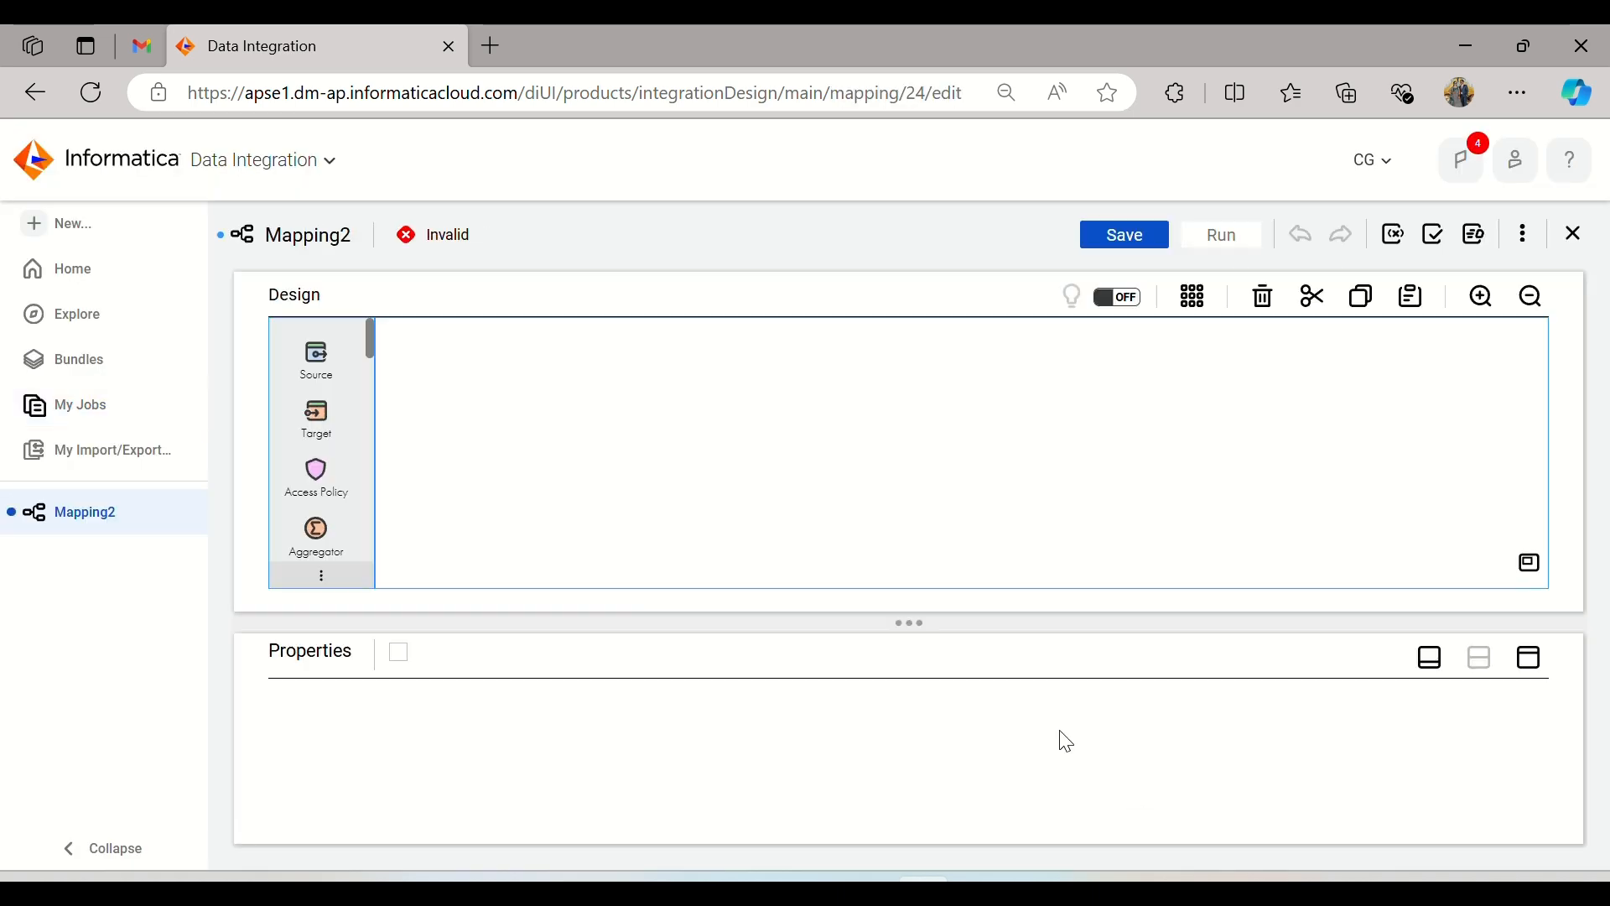
{"action": "left_click_drag", "start_coordinate": [460, 708], "coordinate": [344, 718]}
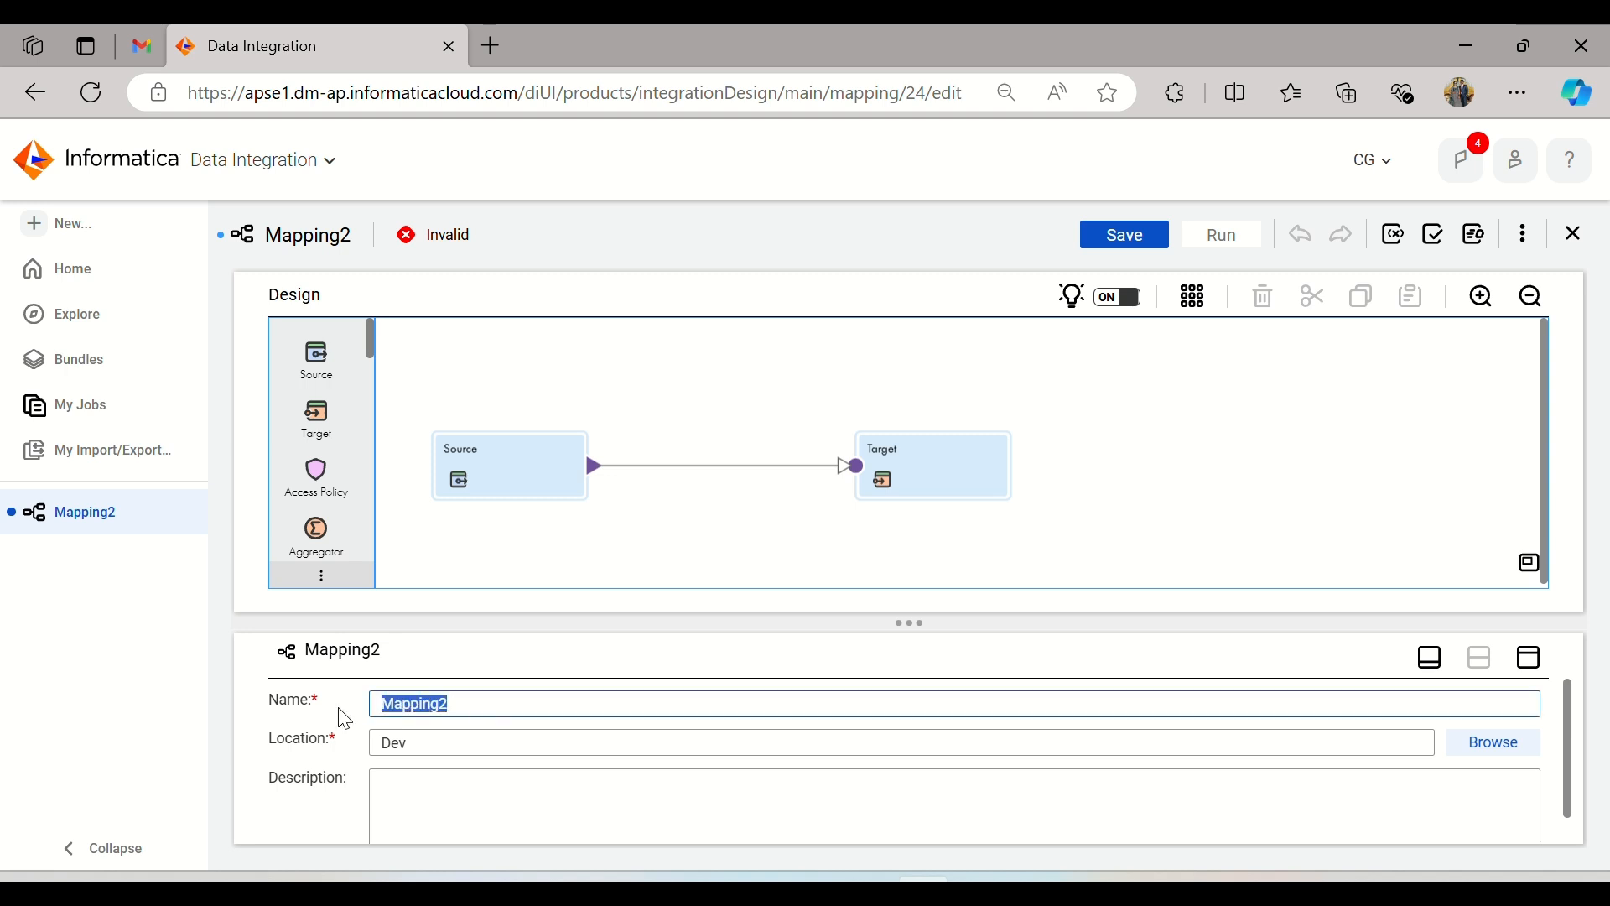
{"action": "type", "text": "m_SourceFF_TargetDB"}
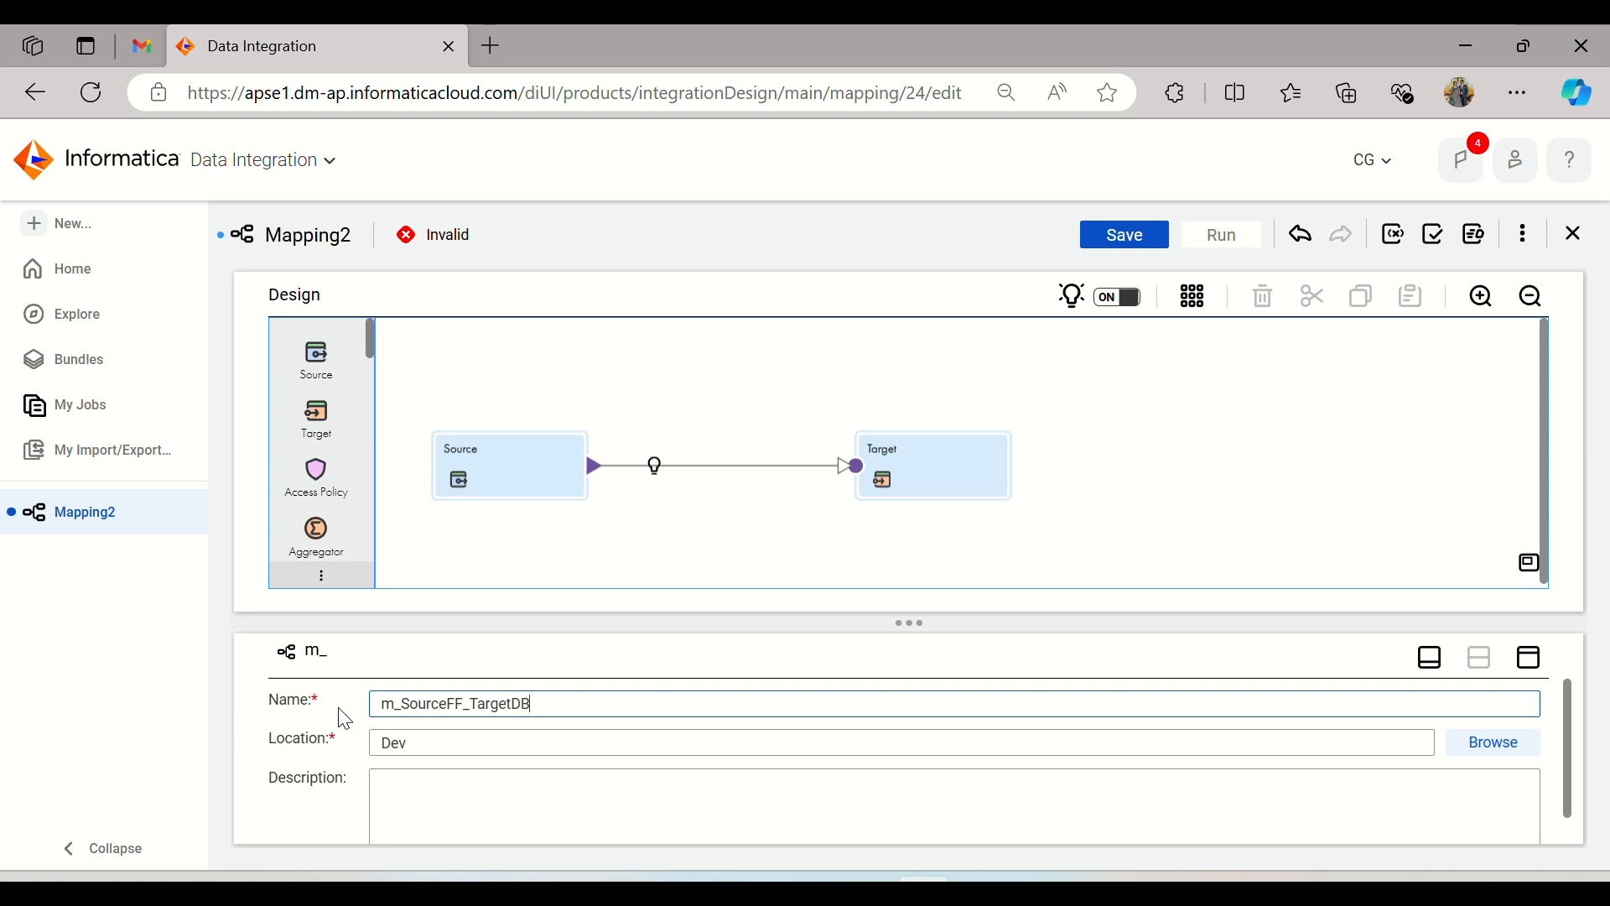
Step: Set the connection of the Source transformation to FF_Source (Flat File)
{"action": "left_click", "coordinate": [499, 468]}
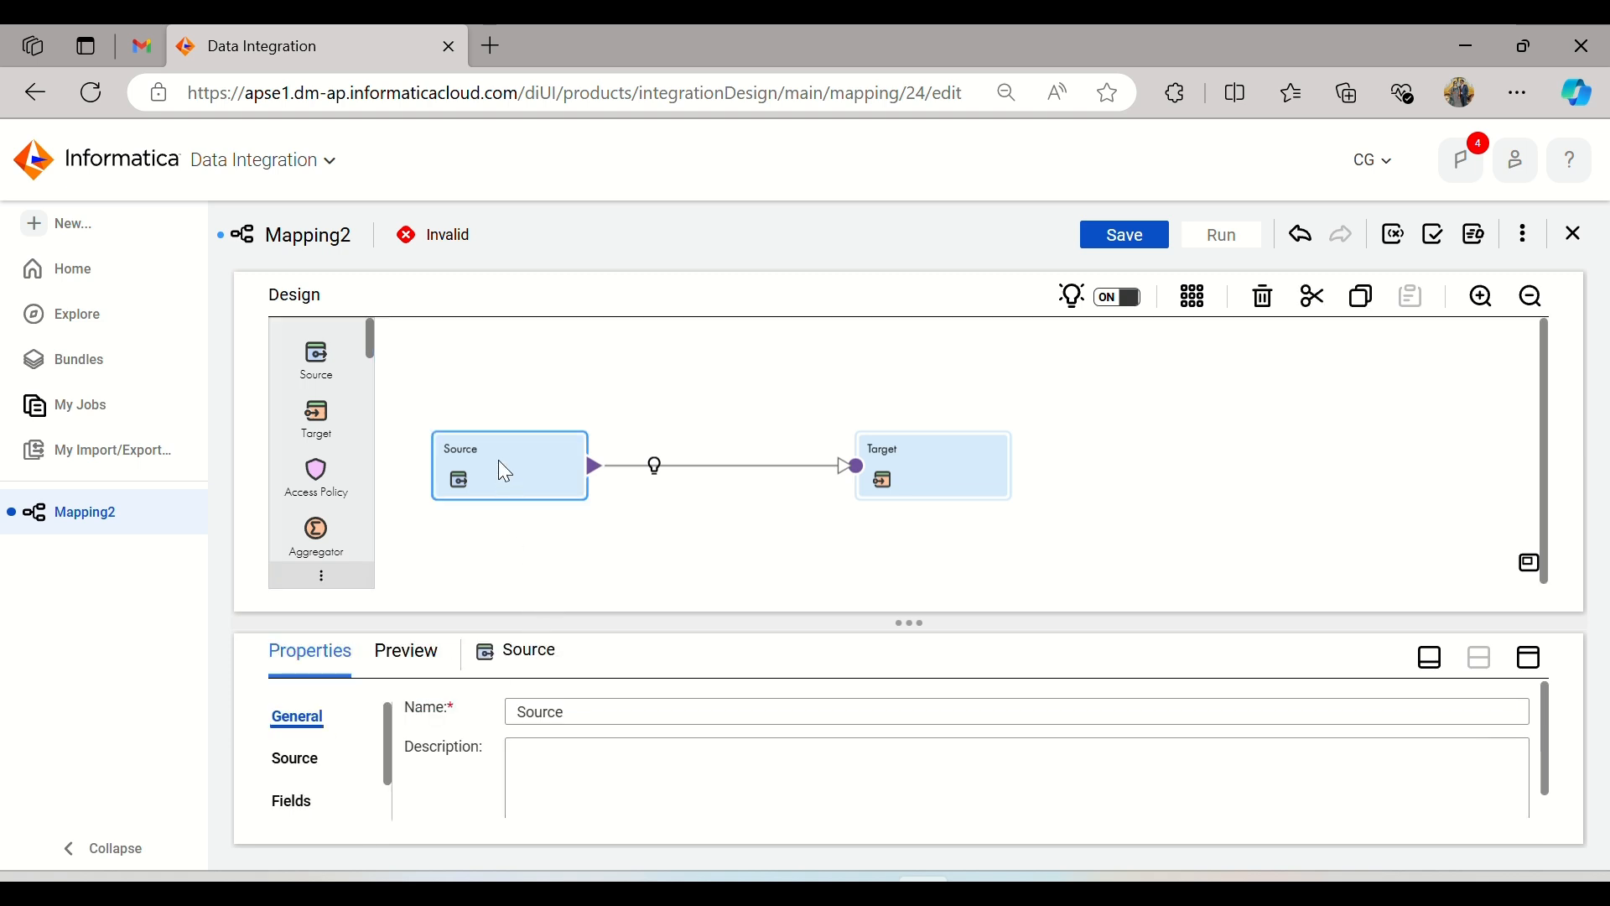
{"action": "left_click", "coordinate": [1529, 658]}
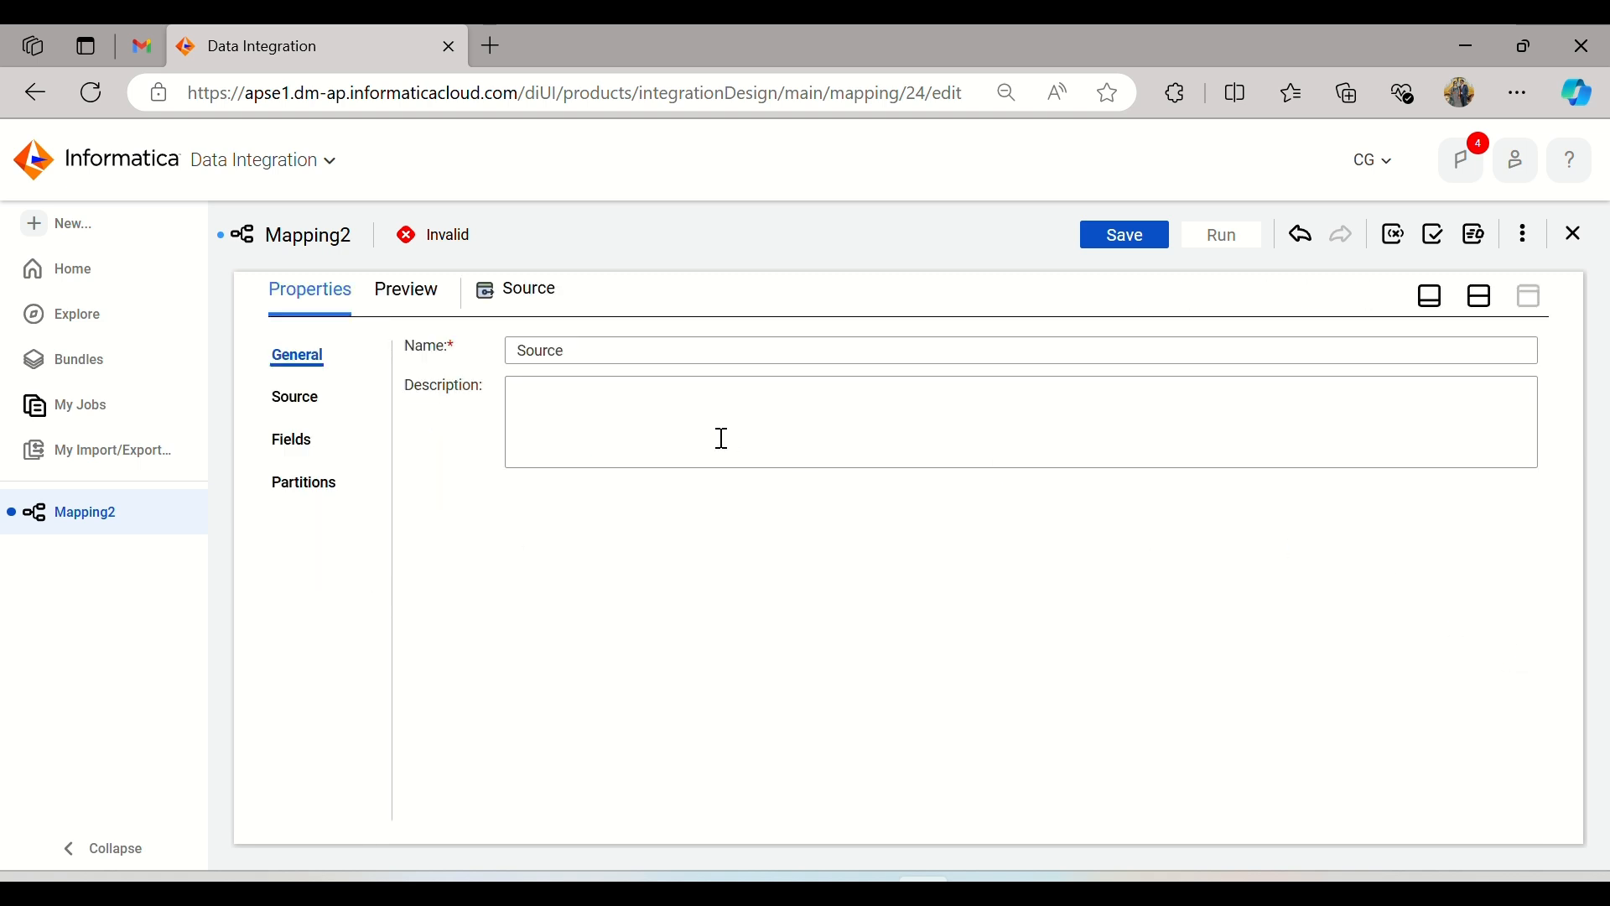
{"action": "left_click", "coordinate": [295, 400]}
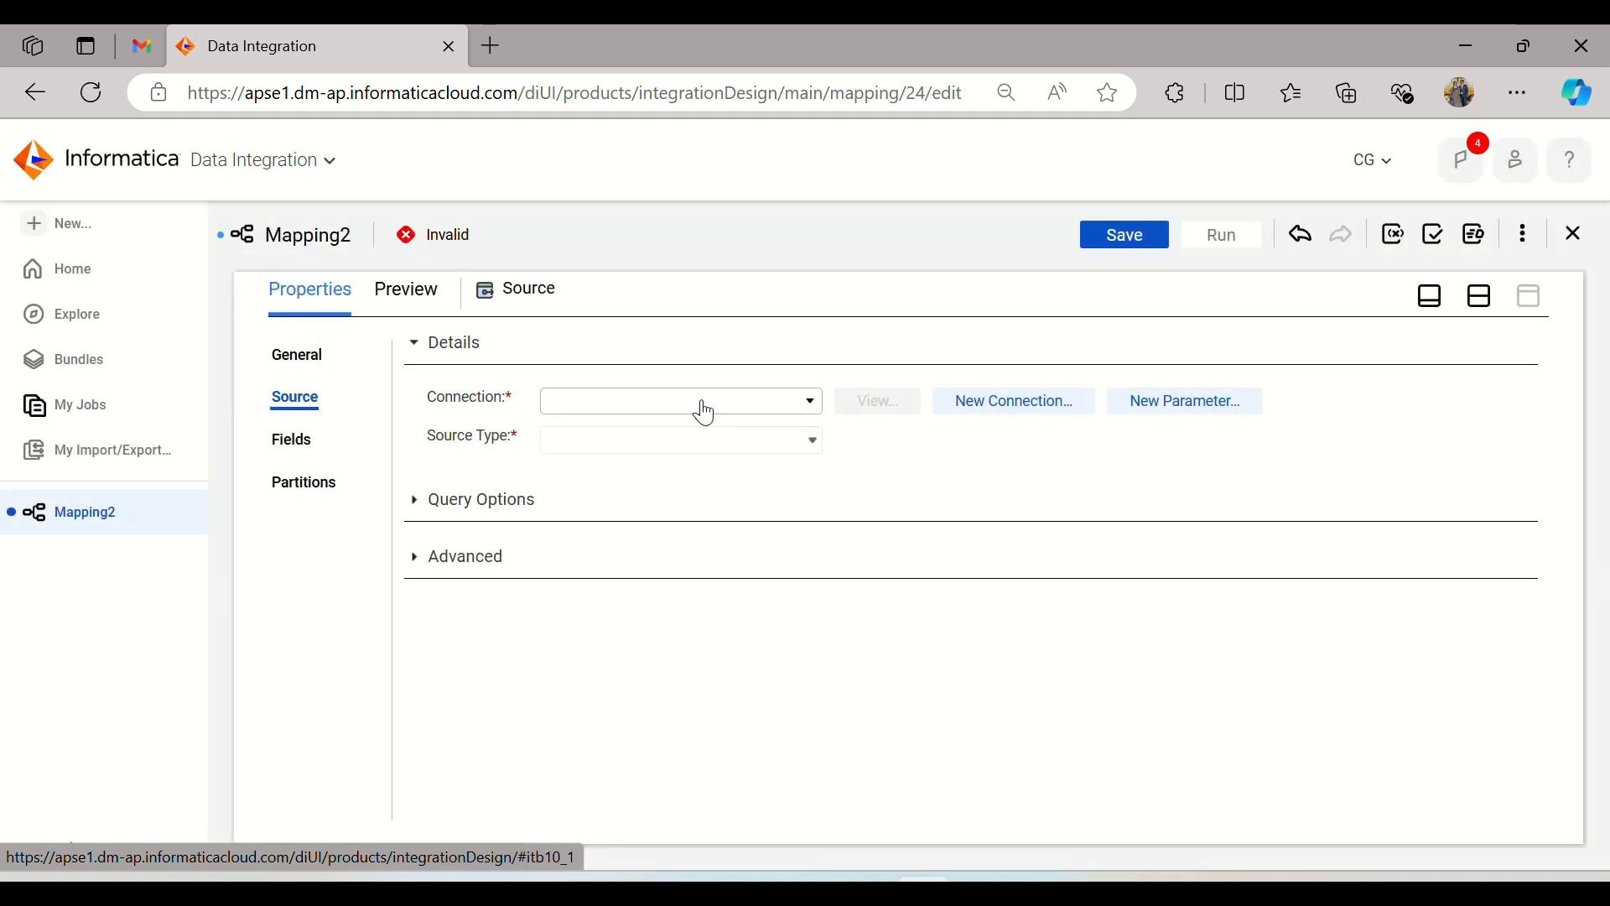
{"action": "left_click", "coordinate": [703, 410]}
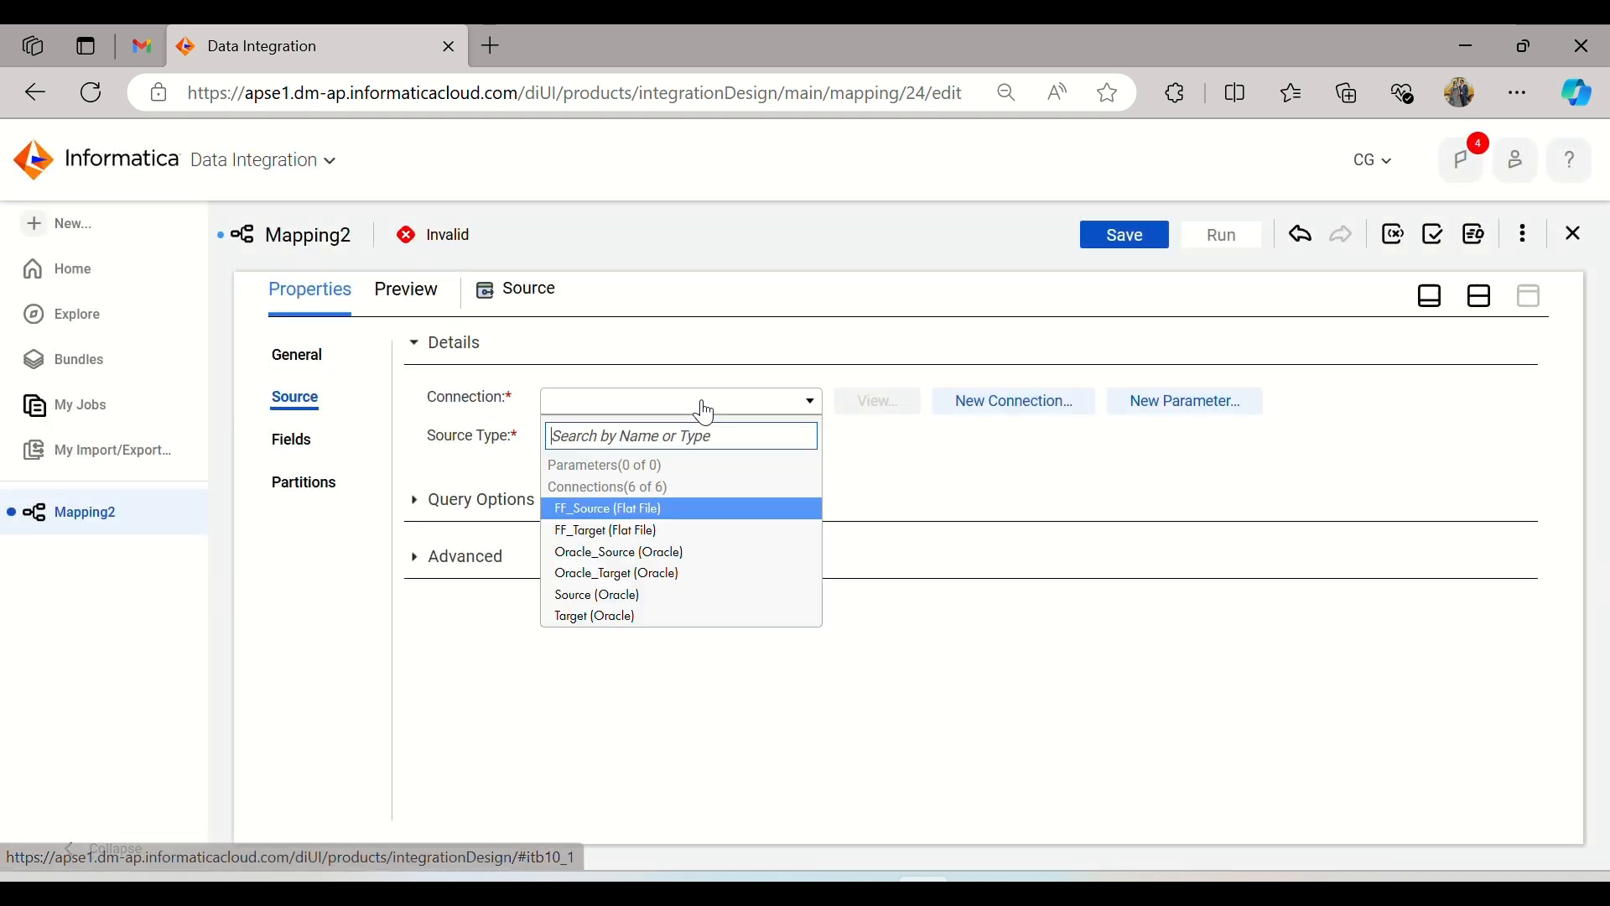
{"action": "left_click", "coordinate": [639, 510]}
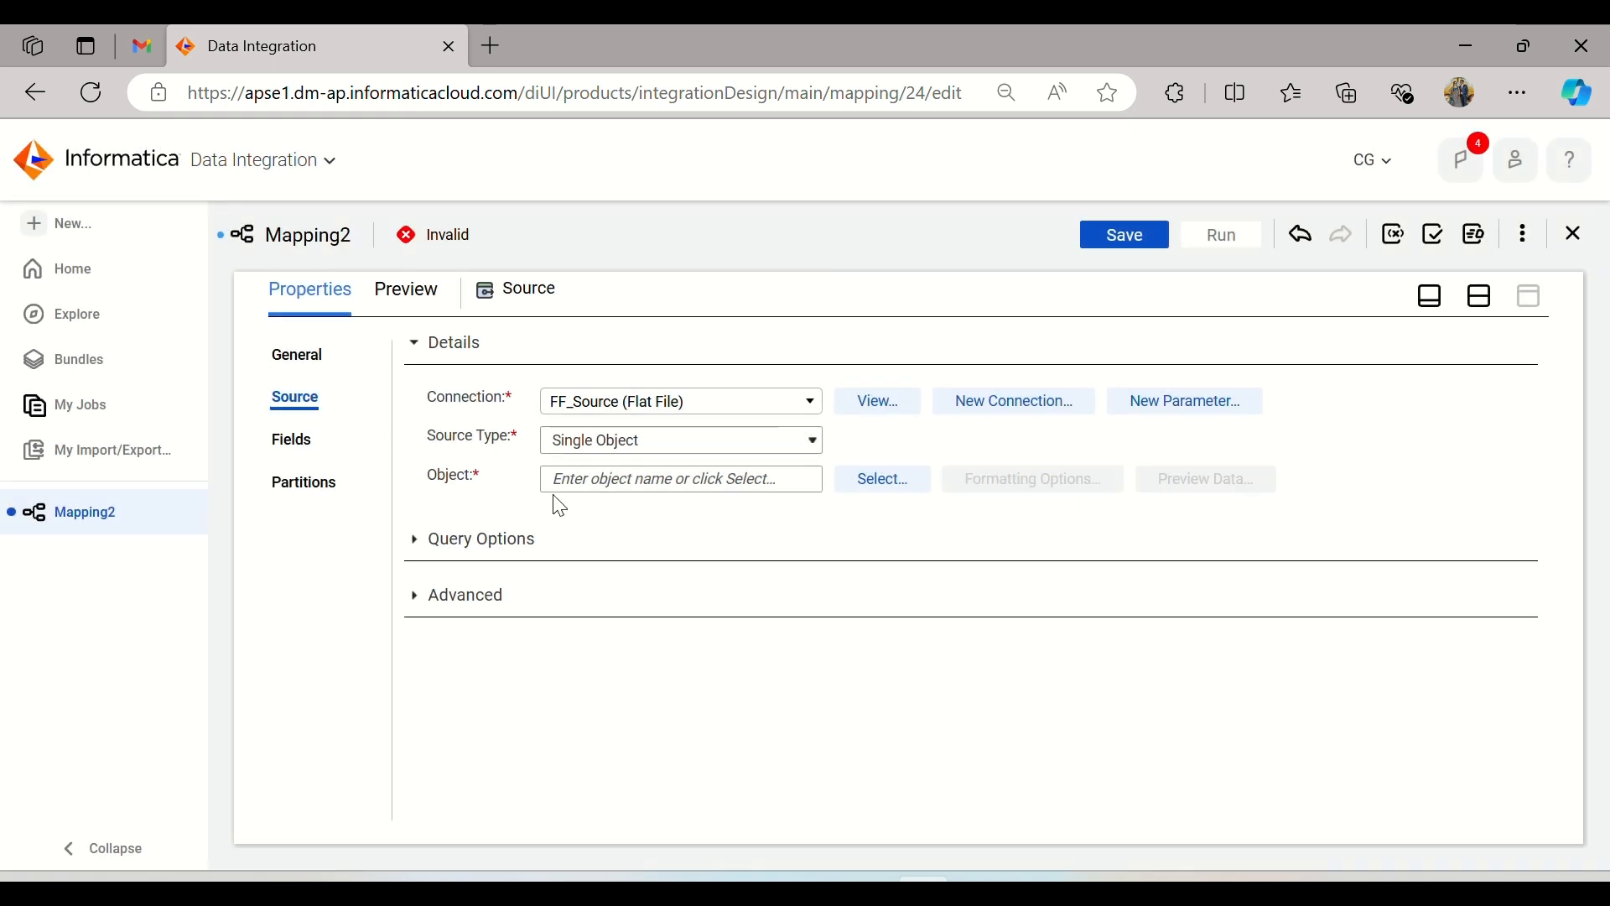
Step: Select the Sales_Report.txt file as the source object
{"action": "left_click", "coordinate": [851, 482]}
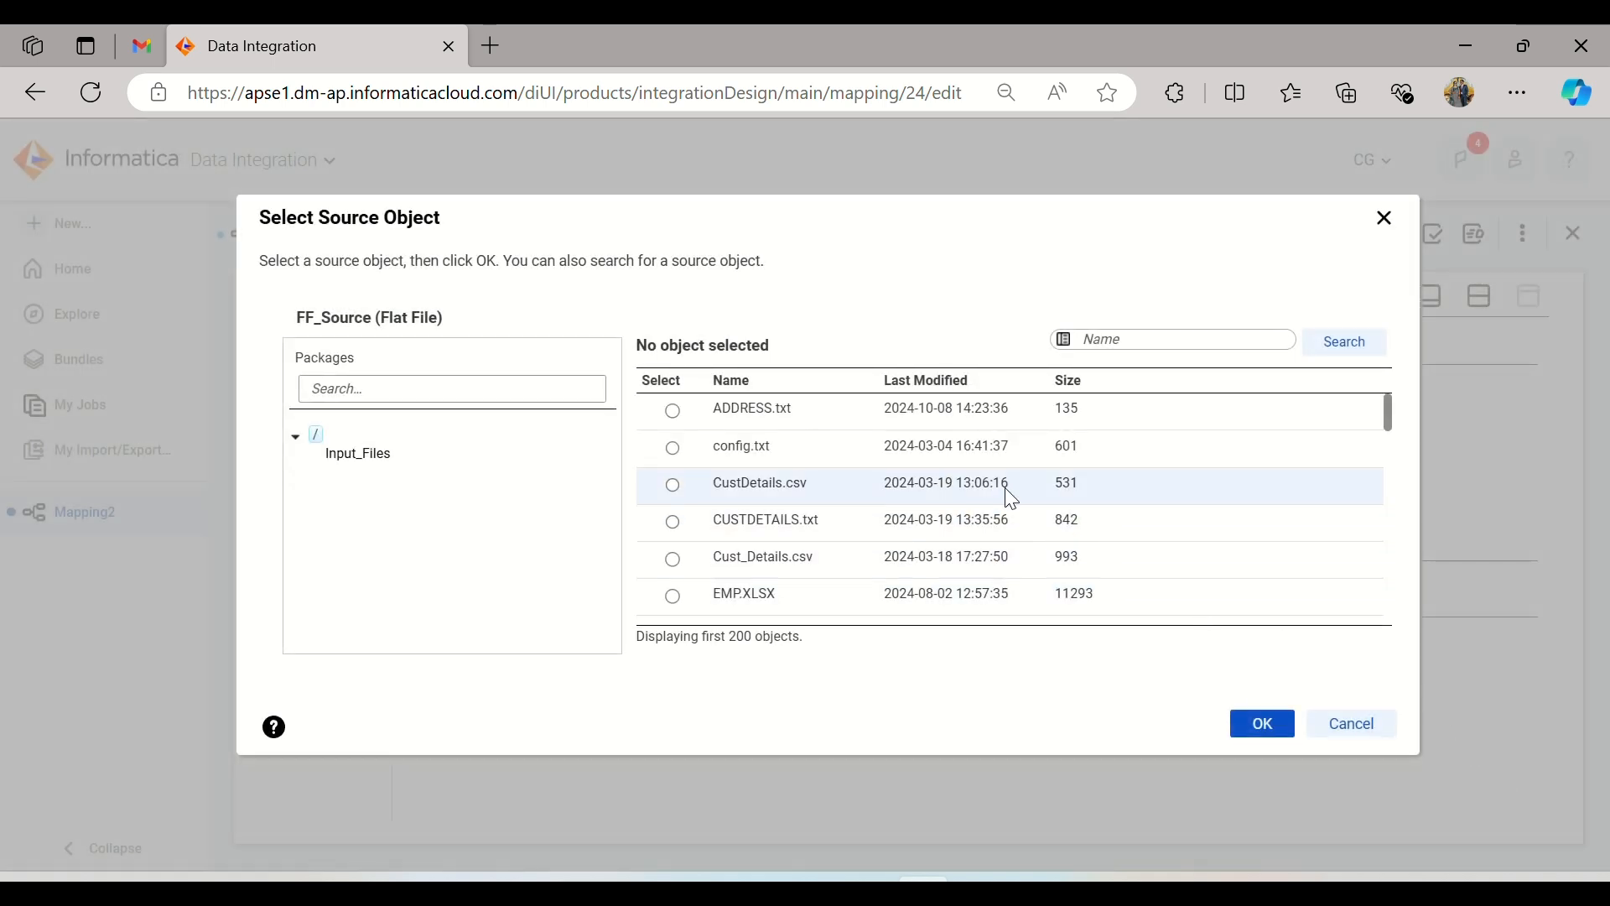
{"action": "scroll", "coordinate": [977, 452], "scroll_direction": "down", "scroll_amount": 3}
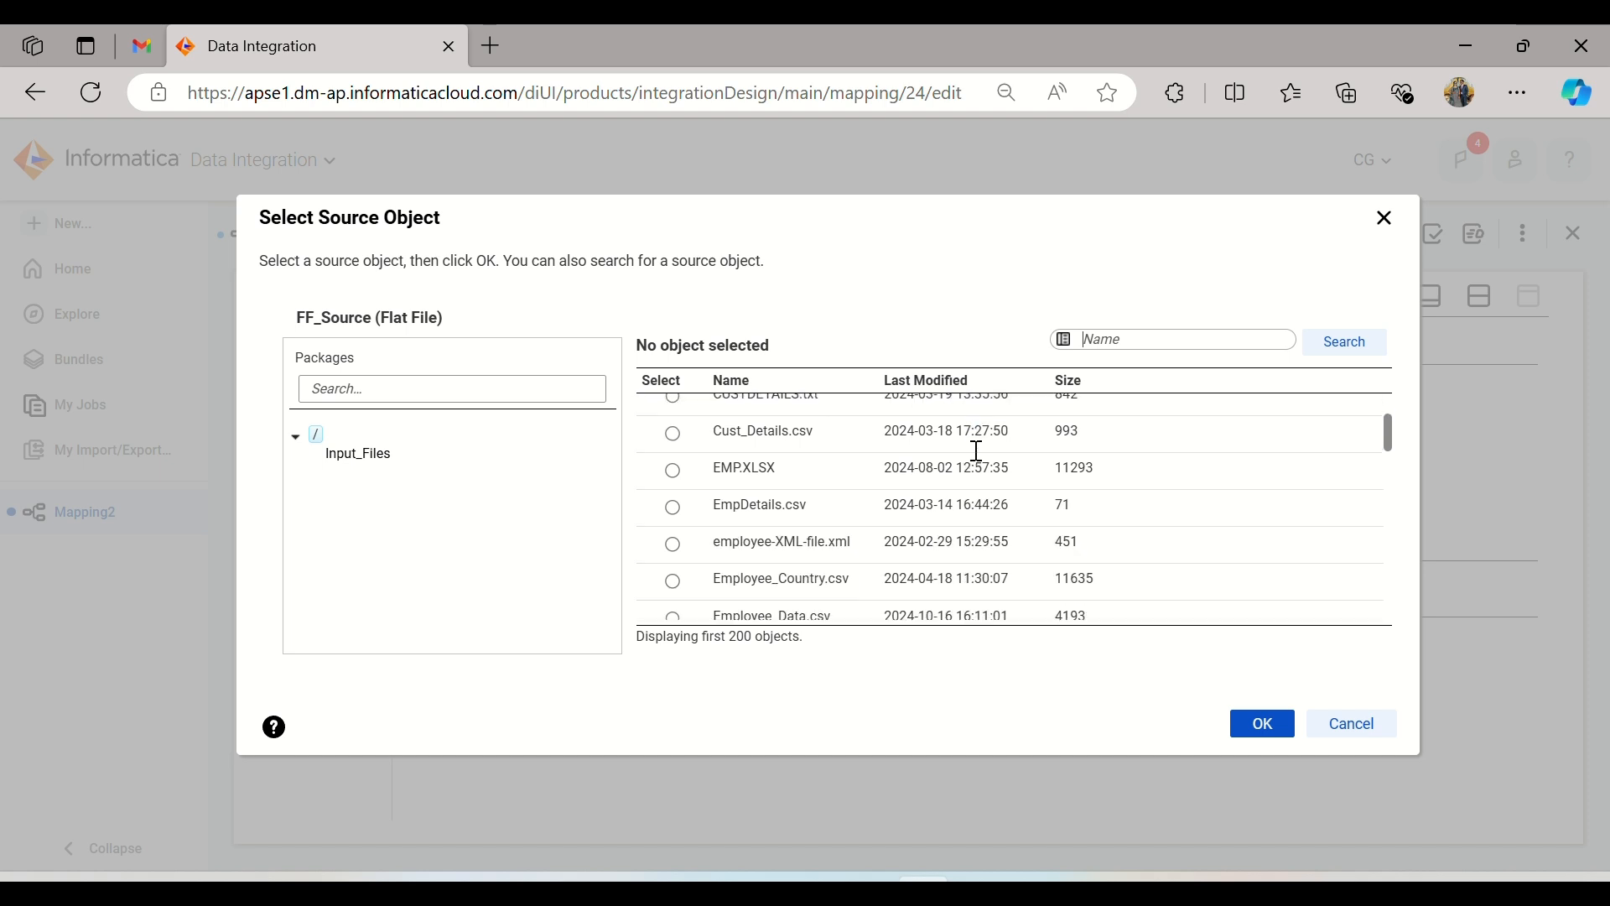
{"action": "scroll", "coordinate": [977, 451], "scroll_direction": "down", "scroll_amount": 2}
{"action": "scroll", "coordinate": [977, 451], "scroll_direction": "down", "scroll_amount": 2}
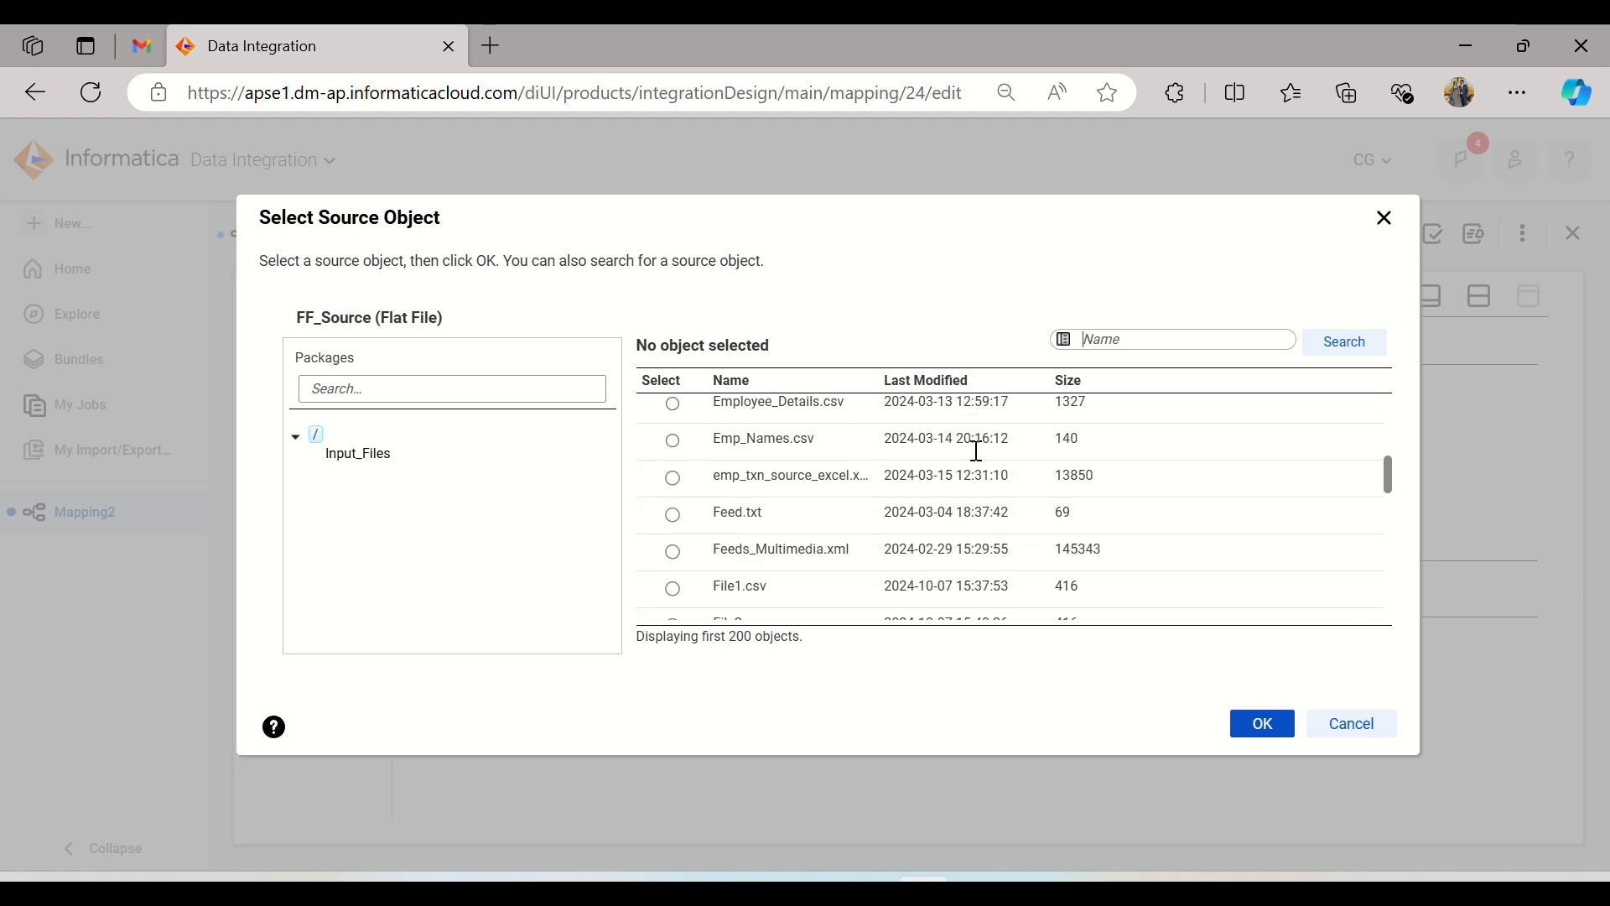
{"action": "scroll", "coordinate": [974, 449], "scroll_direction": "down", "scroll_amount": 4}
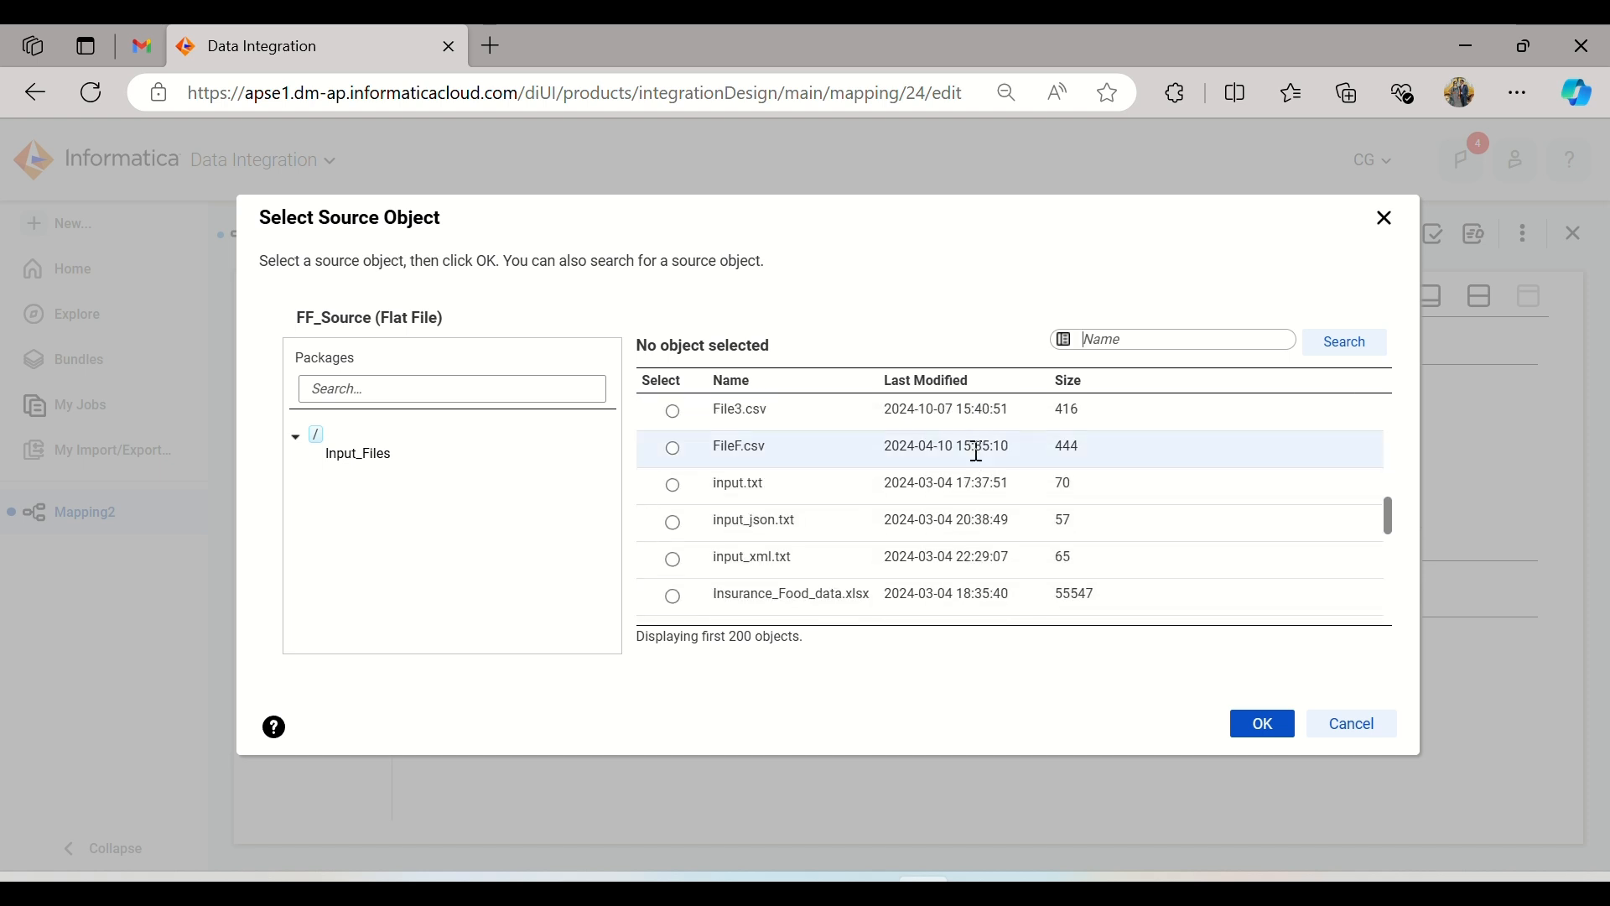
{"action": "scroll", "coordinate": [979, 460], "scroll_direction": "down", "scroll_amount": 3}
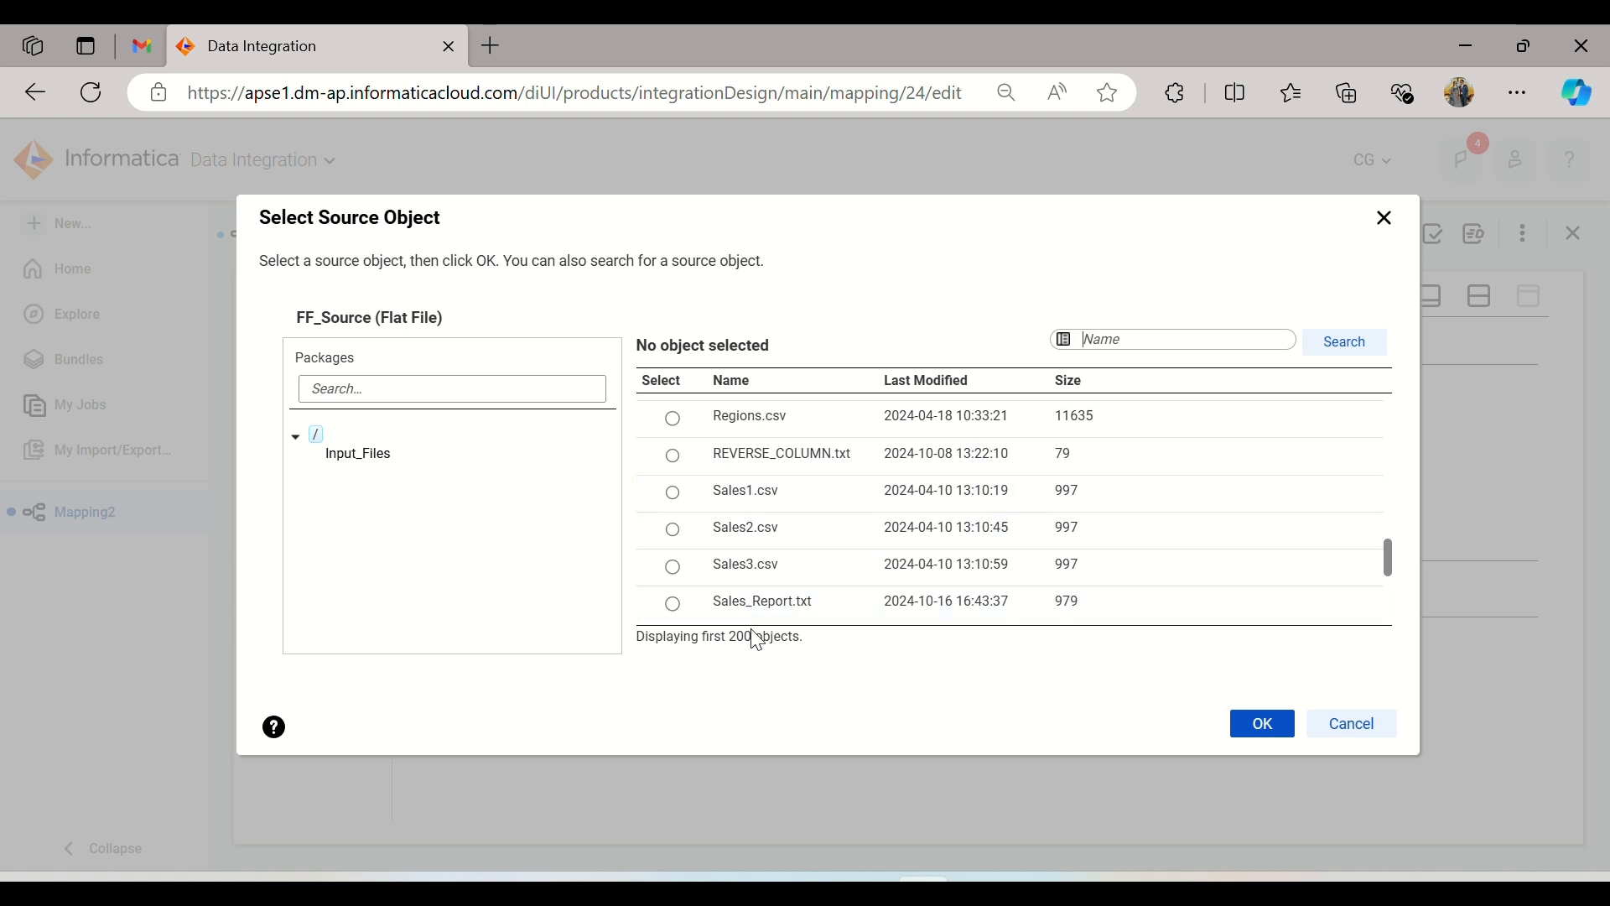
{"action": "left_click", "coordinate": [748, 601]}
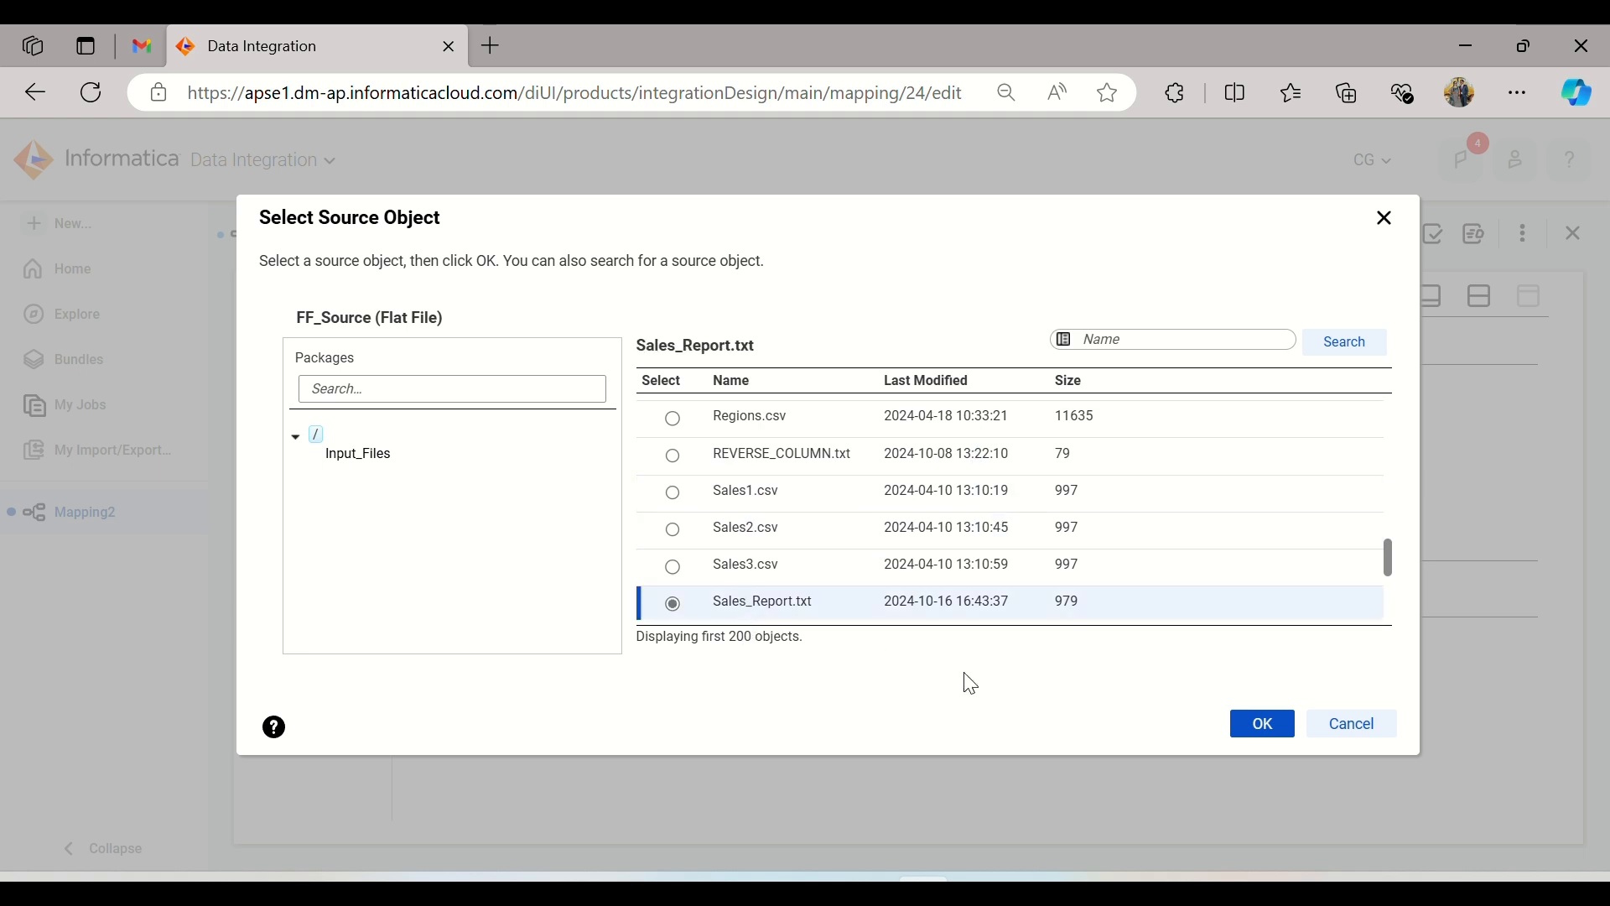
{"action": "left_click", "coordinate": [1253, 738]}
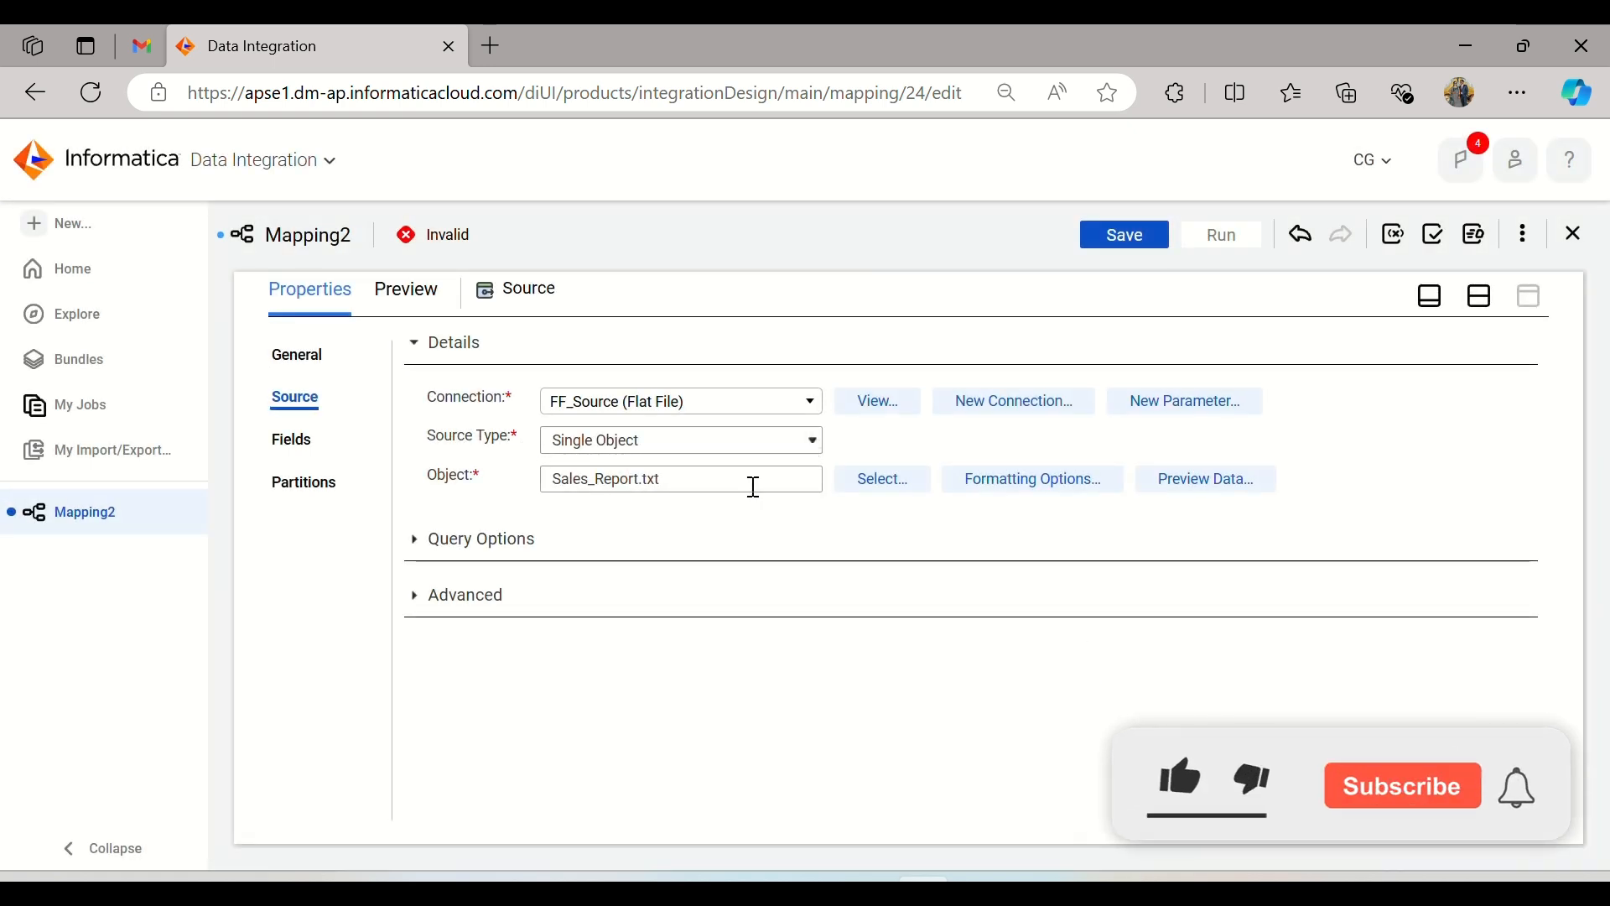
Step: Open the source's formatting options, then open Sales_Report.txt from the Source_Files folder and examine which delimiter separates its values
{"action": "left_click", "coordinate": [1012, 485]}
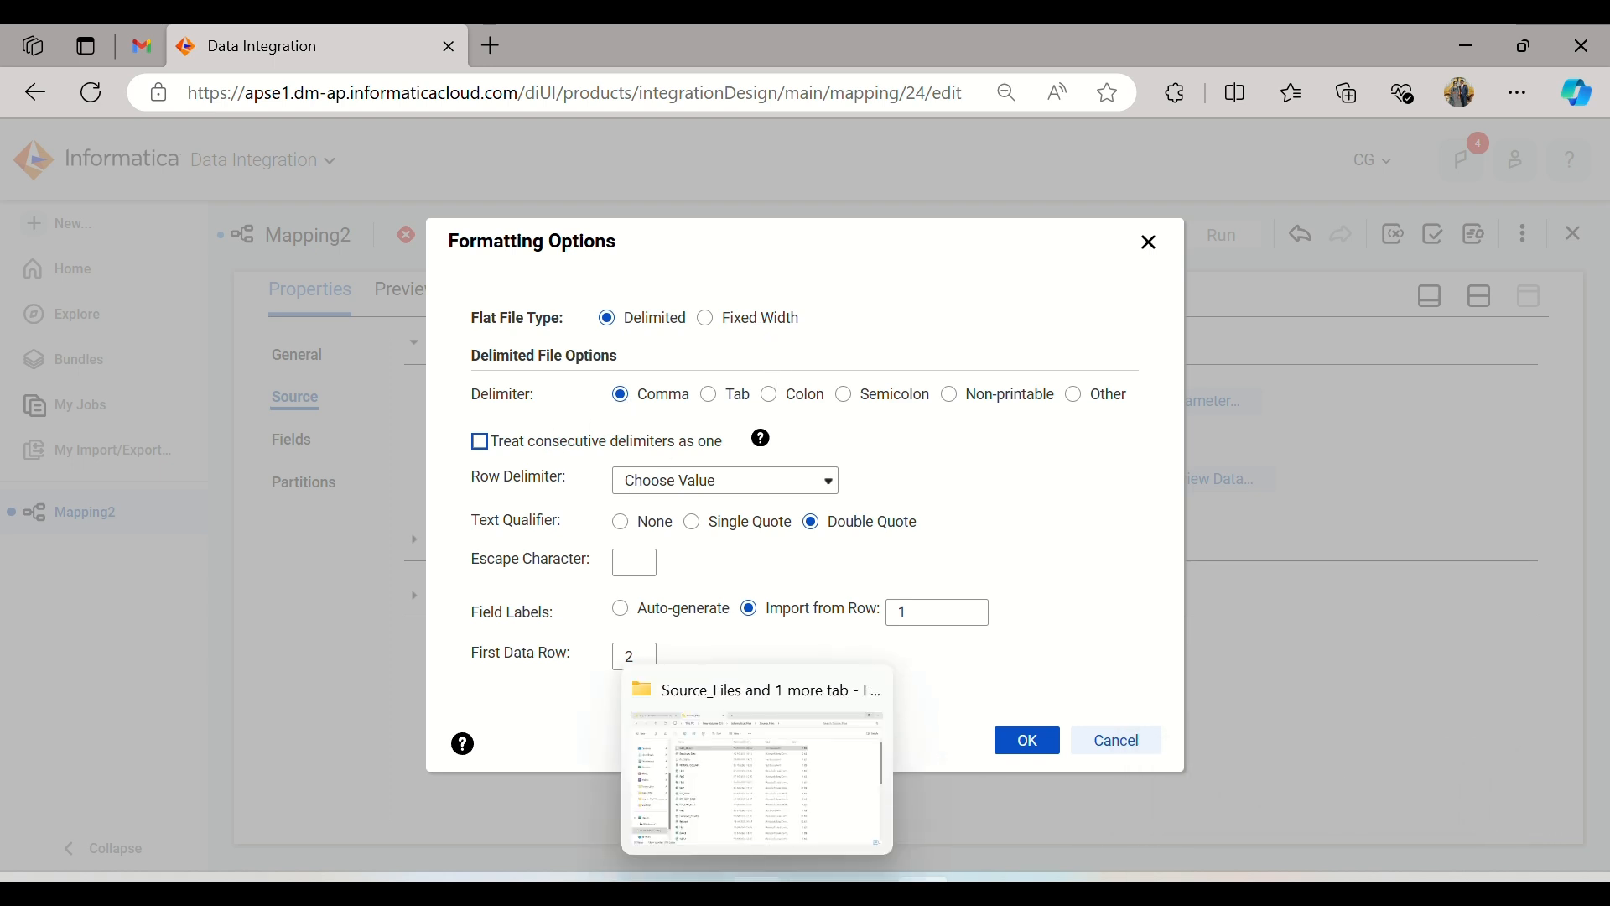
{"action": "left_click", "coordinate": [771, 876]}
{"action": "double_click", "coordinate": [365, 253]}
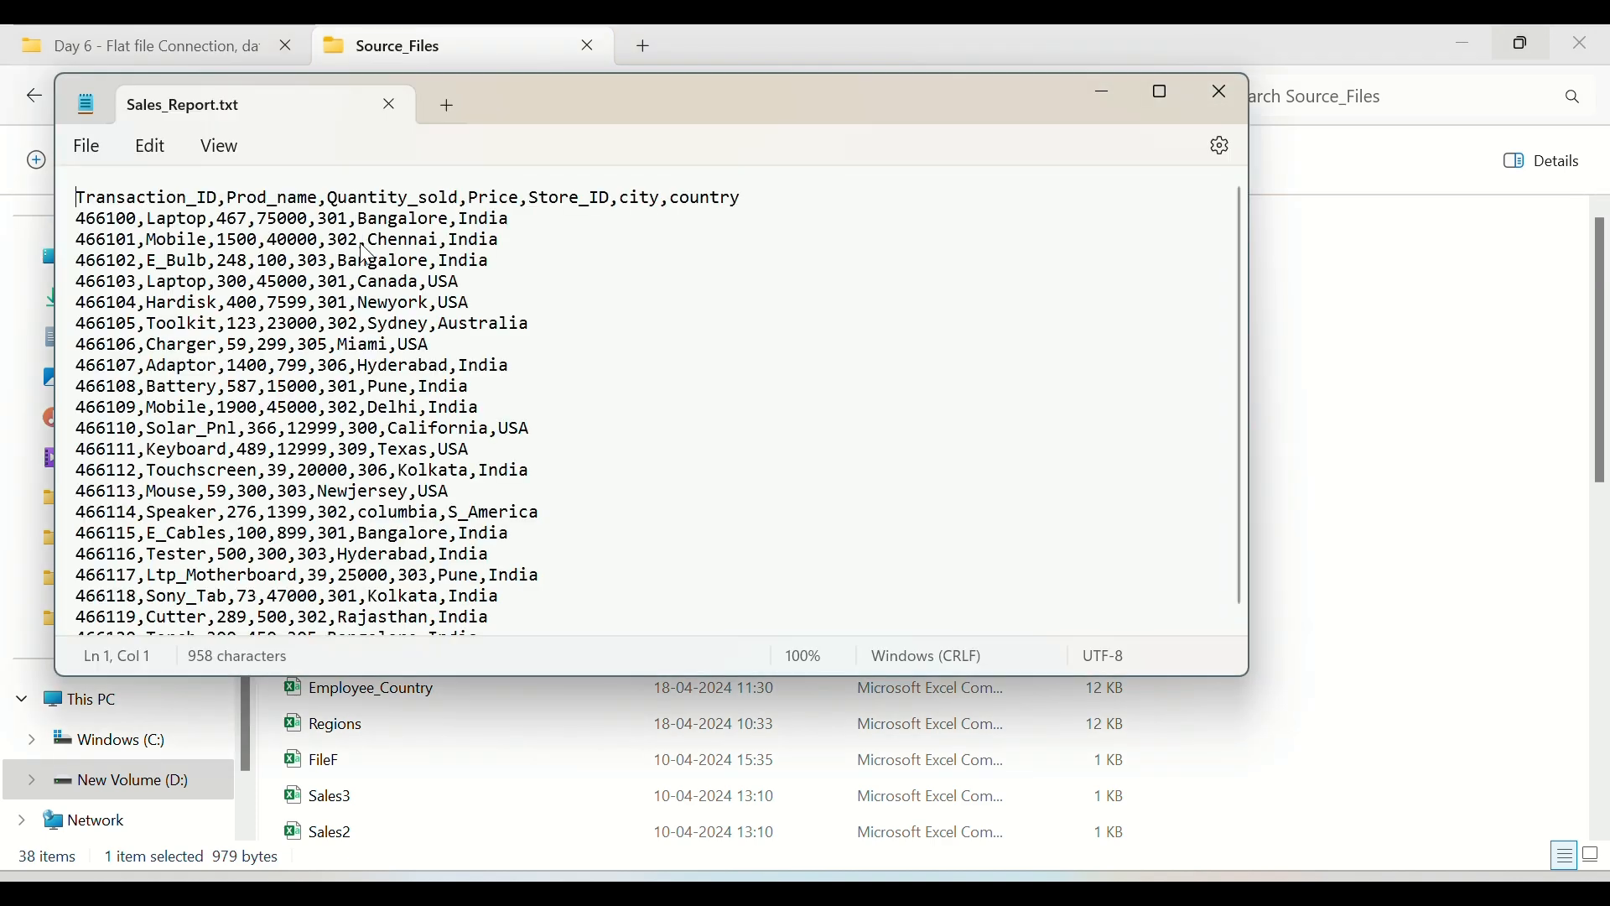
{"action": "left_click", "coordinate": [141, 222]}
{"action": "left_click_drag", "start_coordinate": [143, 222], "coordinate": [261, 224]}
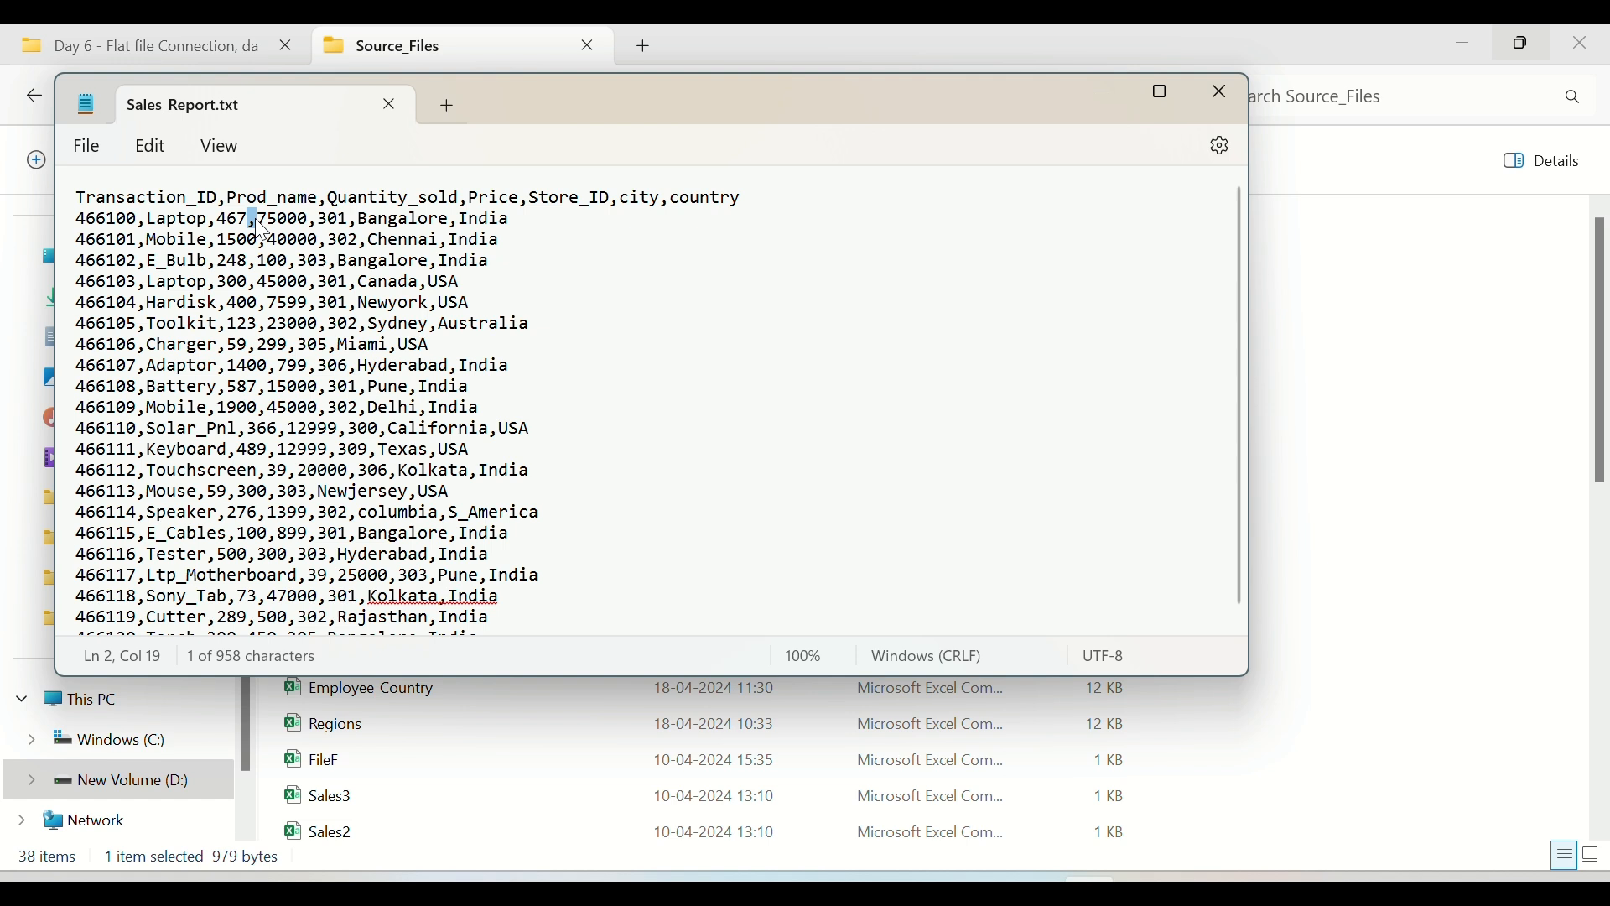
{"action": "scroll", "coordinate": [641, 451], "scroll_direction": "down", "scroll_amount": 1}
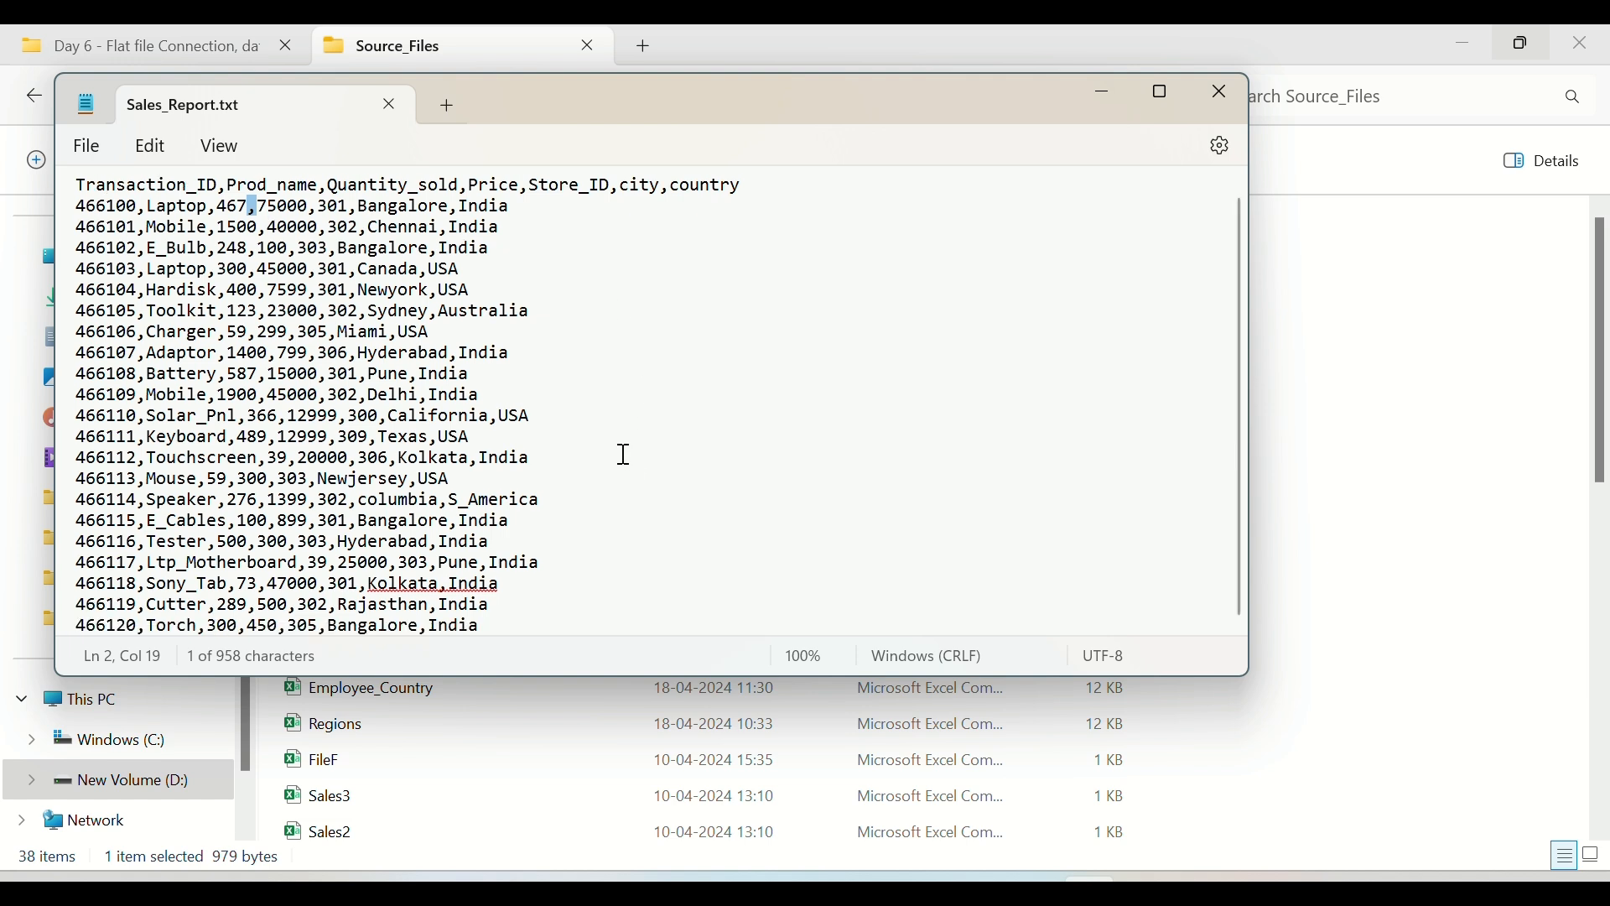
Step: Add example delimiters @, #, $, | and a comma on separate lines below the last record of Sales_Report.txt
{"action": "left_click", "coordinate": [511, 630]}
{"action": "key", "text": "Return"}
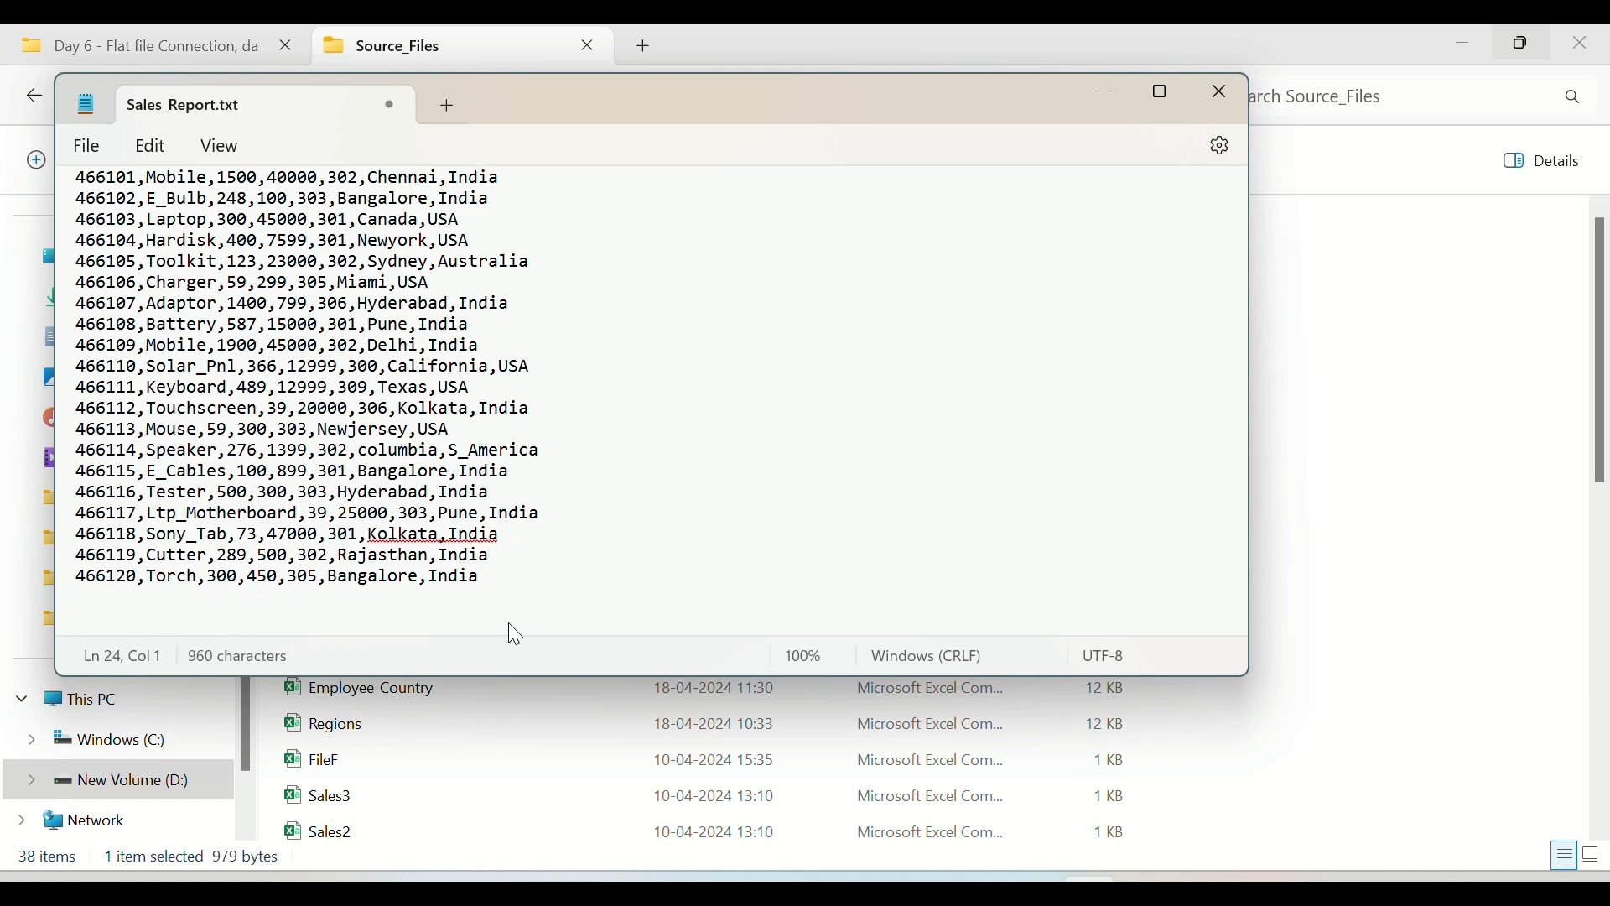
{"action": "type", "text": "@"}
{"action": "key", "text": "Return"}
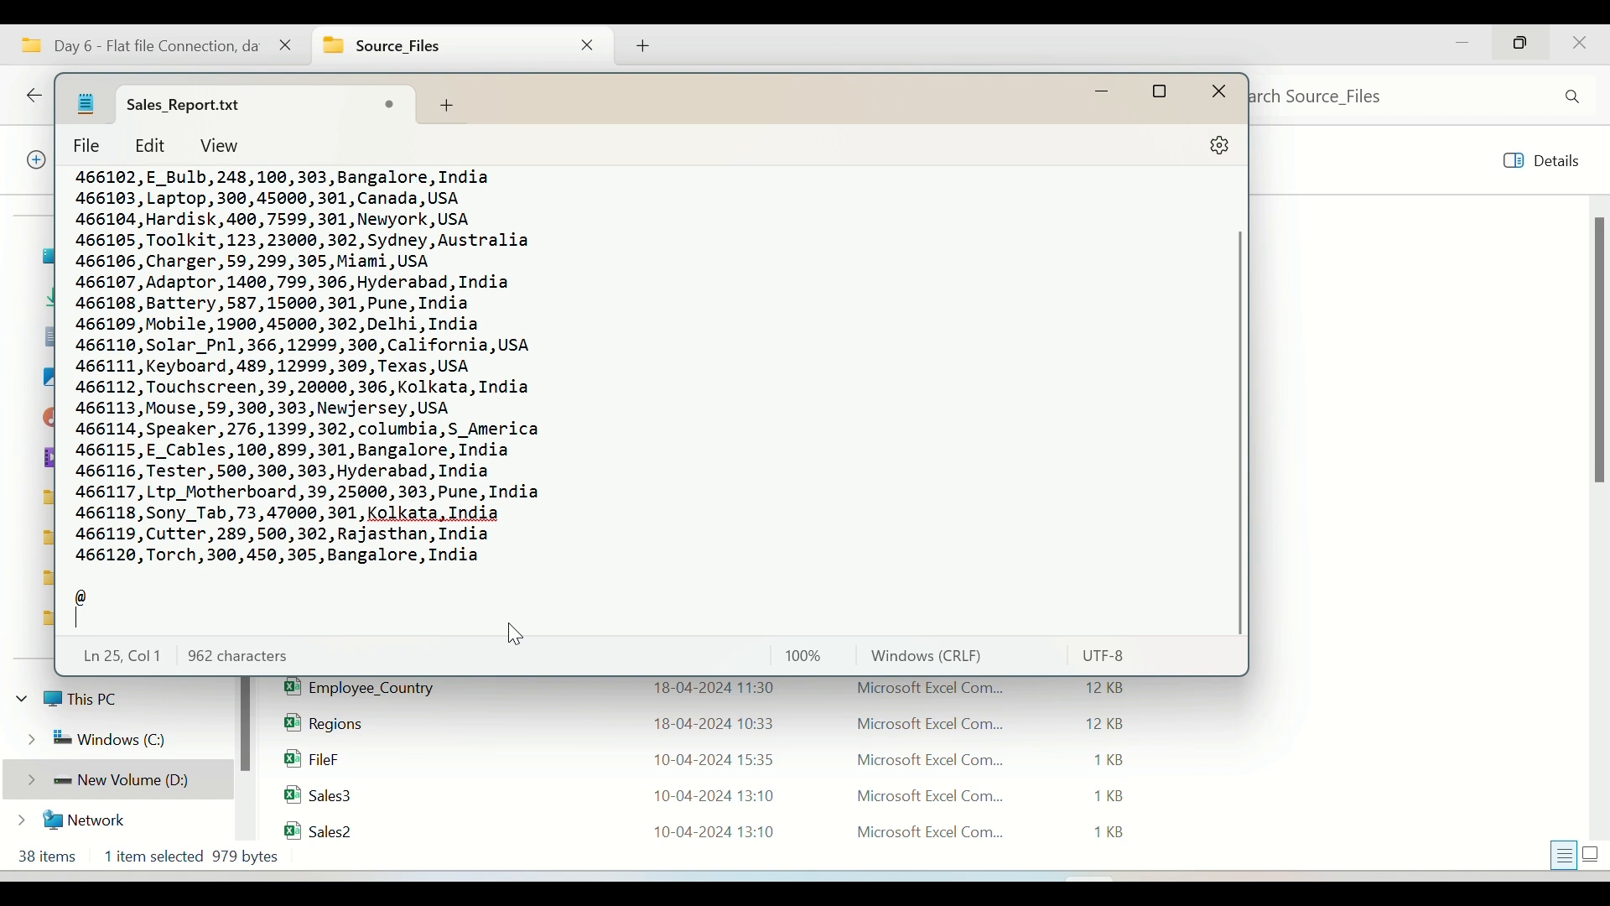
{"action": "type", "text": "#"}
{"action": "key", "text": "Return"}
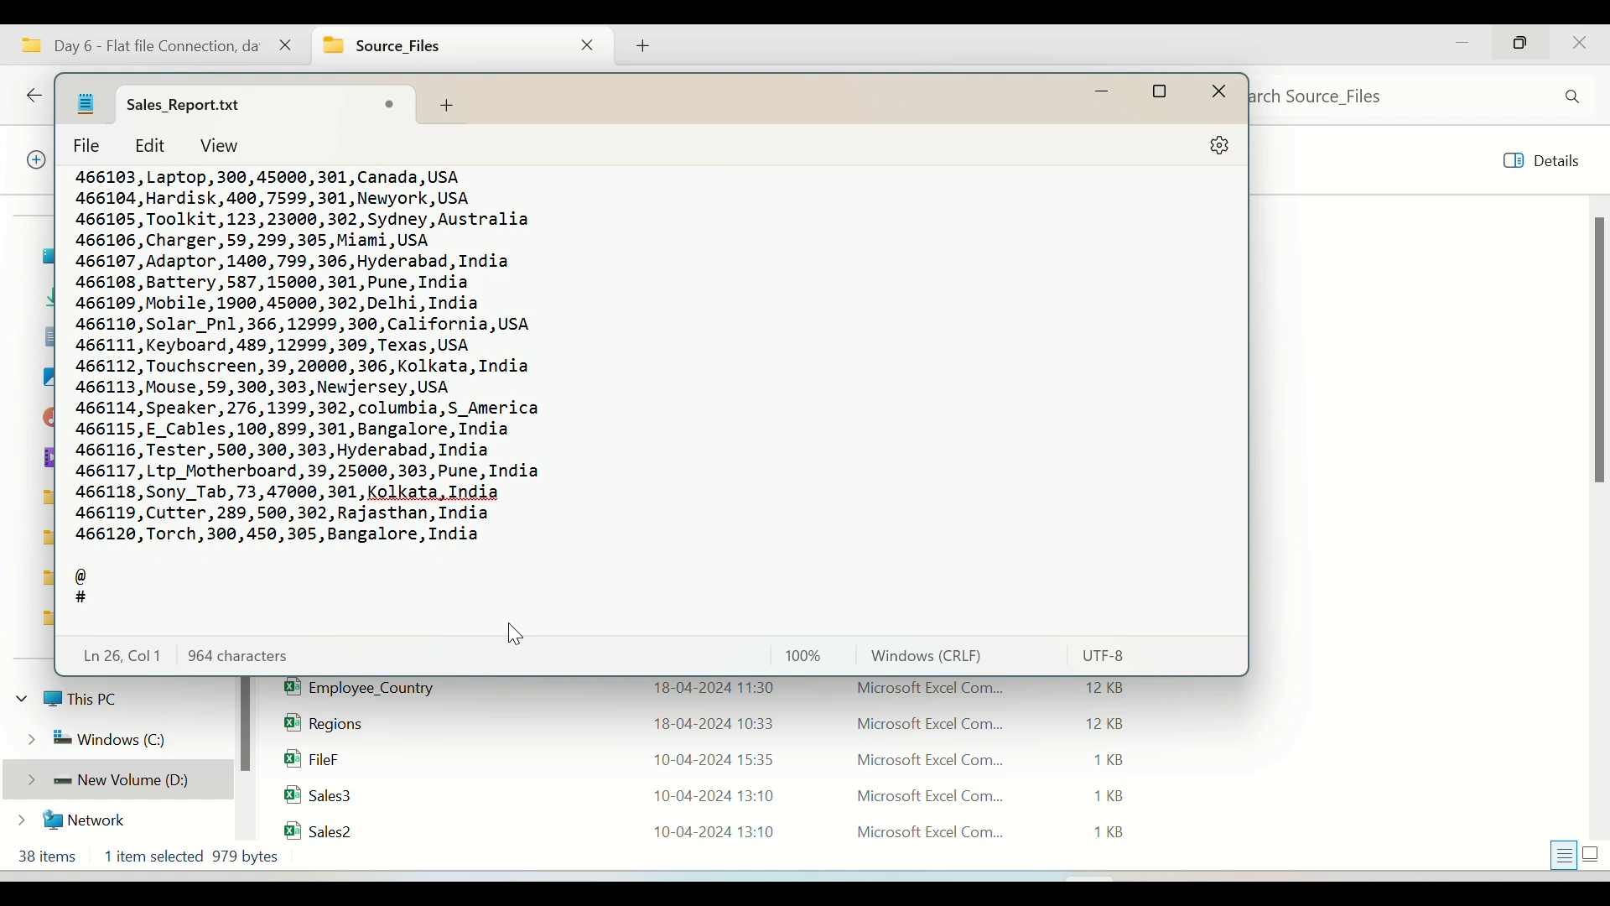
{"action": "type", "text": "$"}
{"action": "key", "text": "Return"}
{"action": "type", "text": "|"}
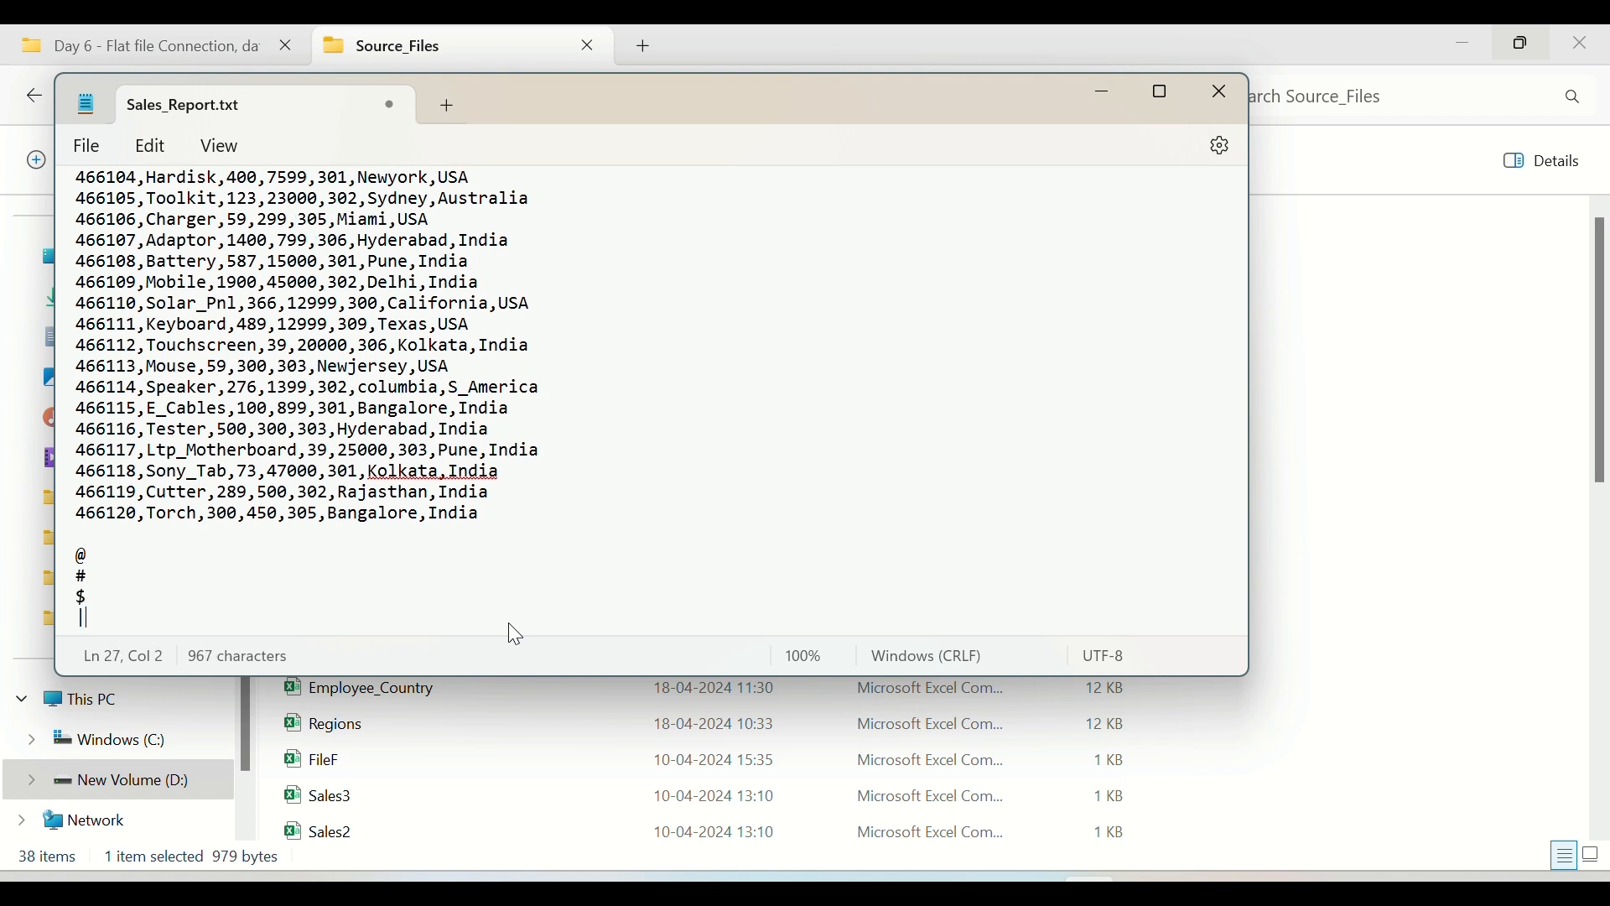
{"action": "key", "text": "Return"}
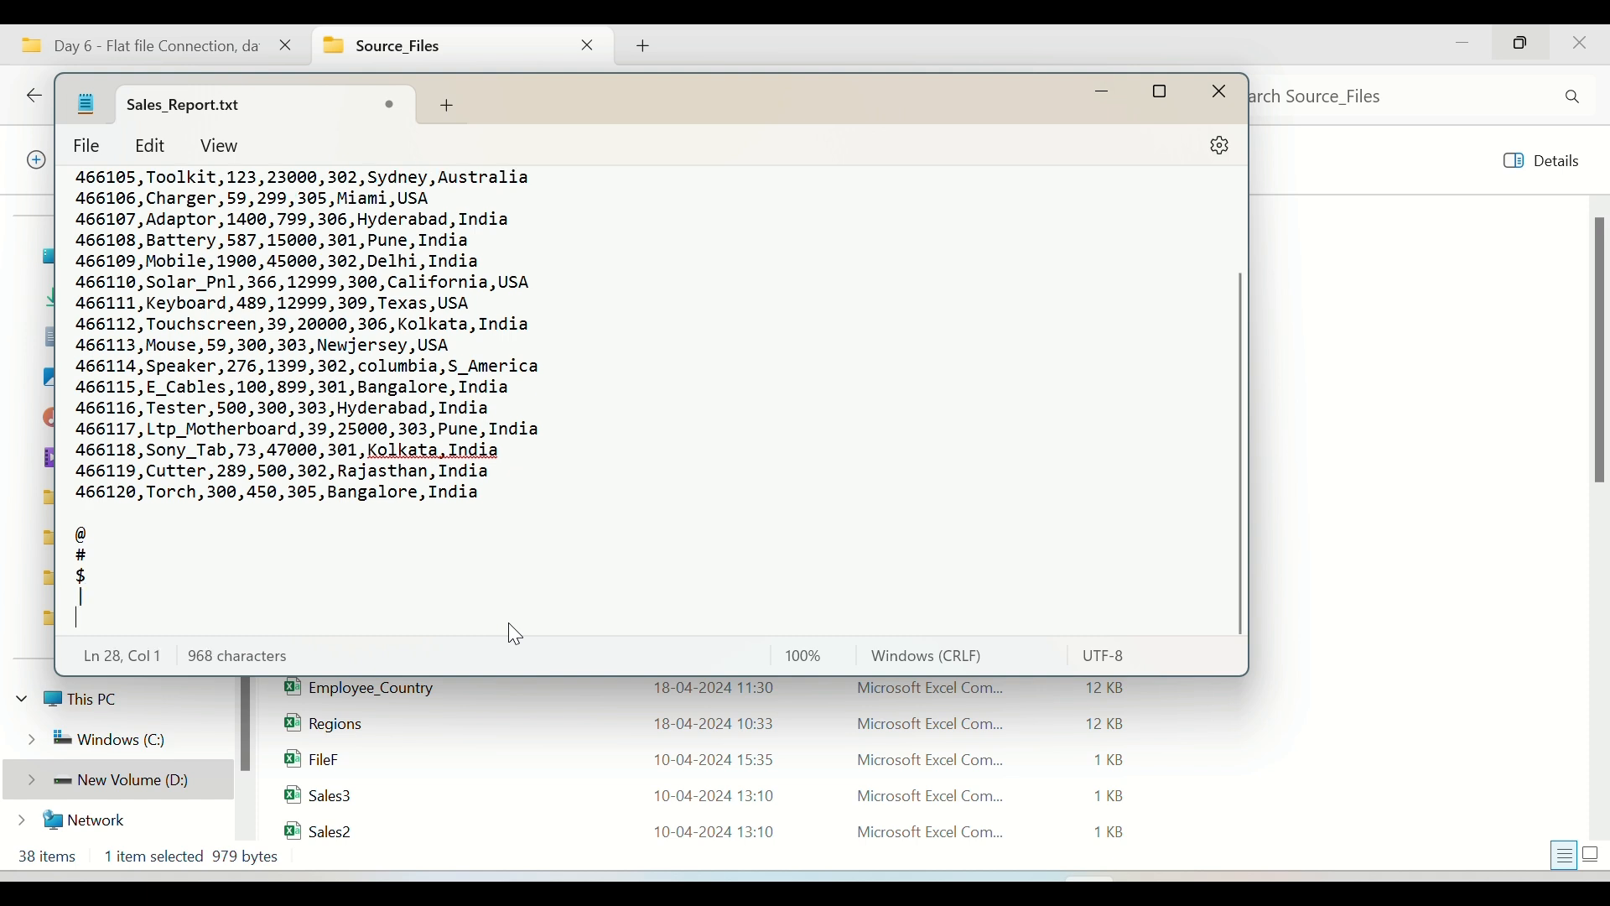
{"action": "type", "text": ","}
{"action": "key", "text": "Return"}
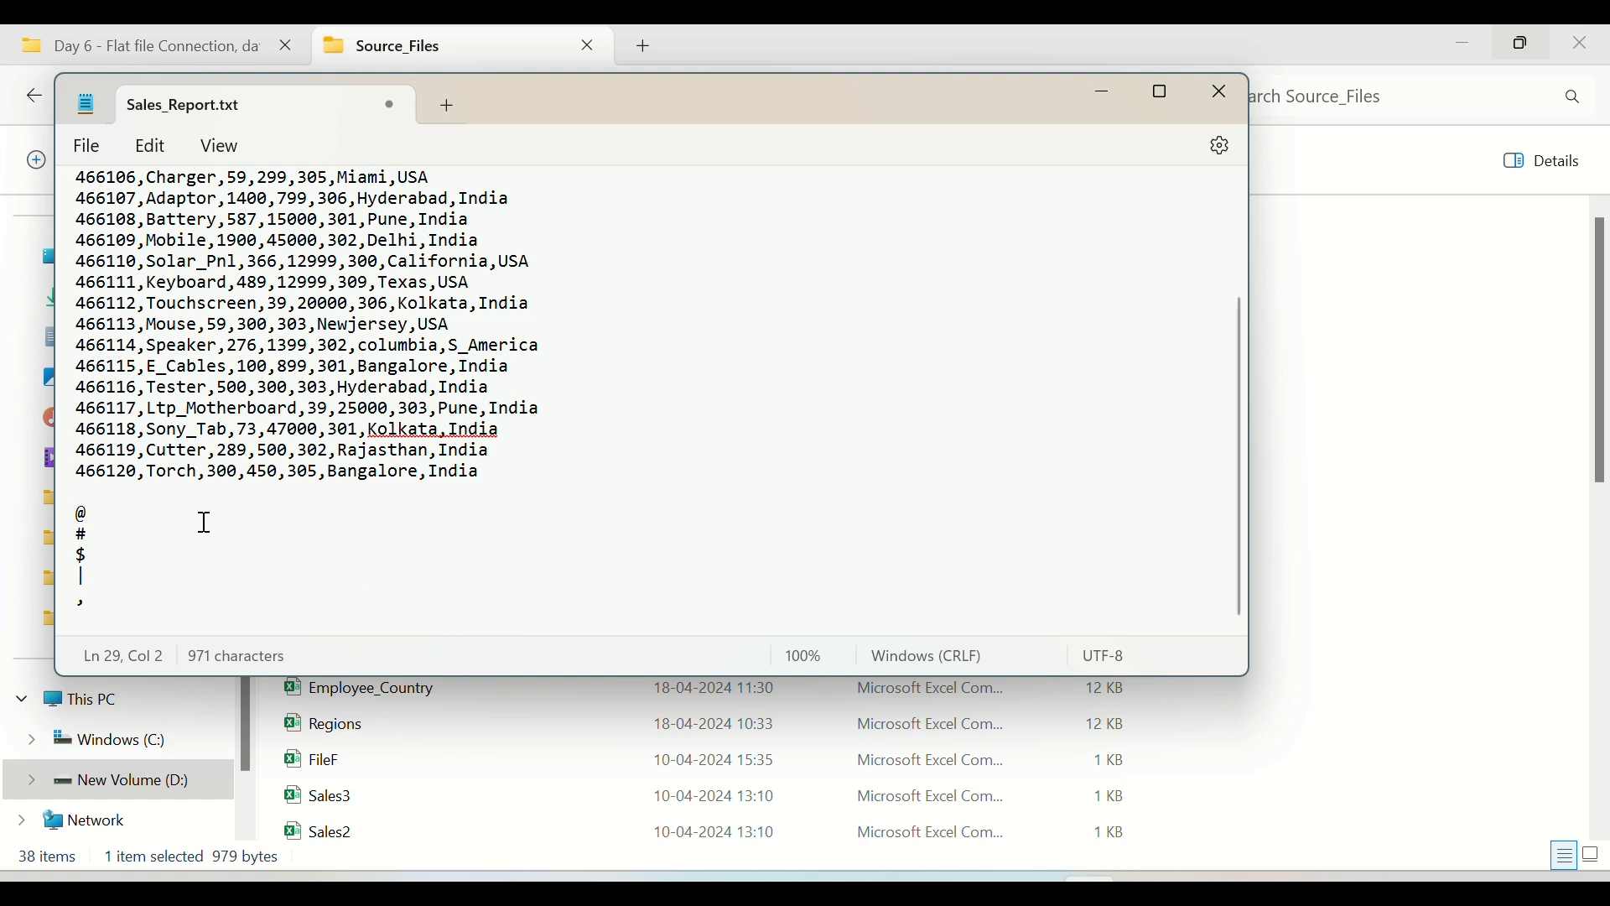
Step: Delete the example delimiter lines and trailing blank lines from Sales_Report.txt, save the file and close it
{"action": "left_click_drag", "start_coordinate": [93, 617], "coordinate": [80, 528]}
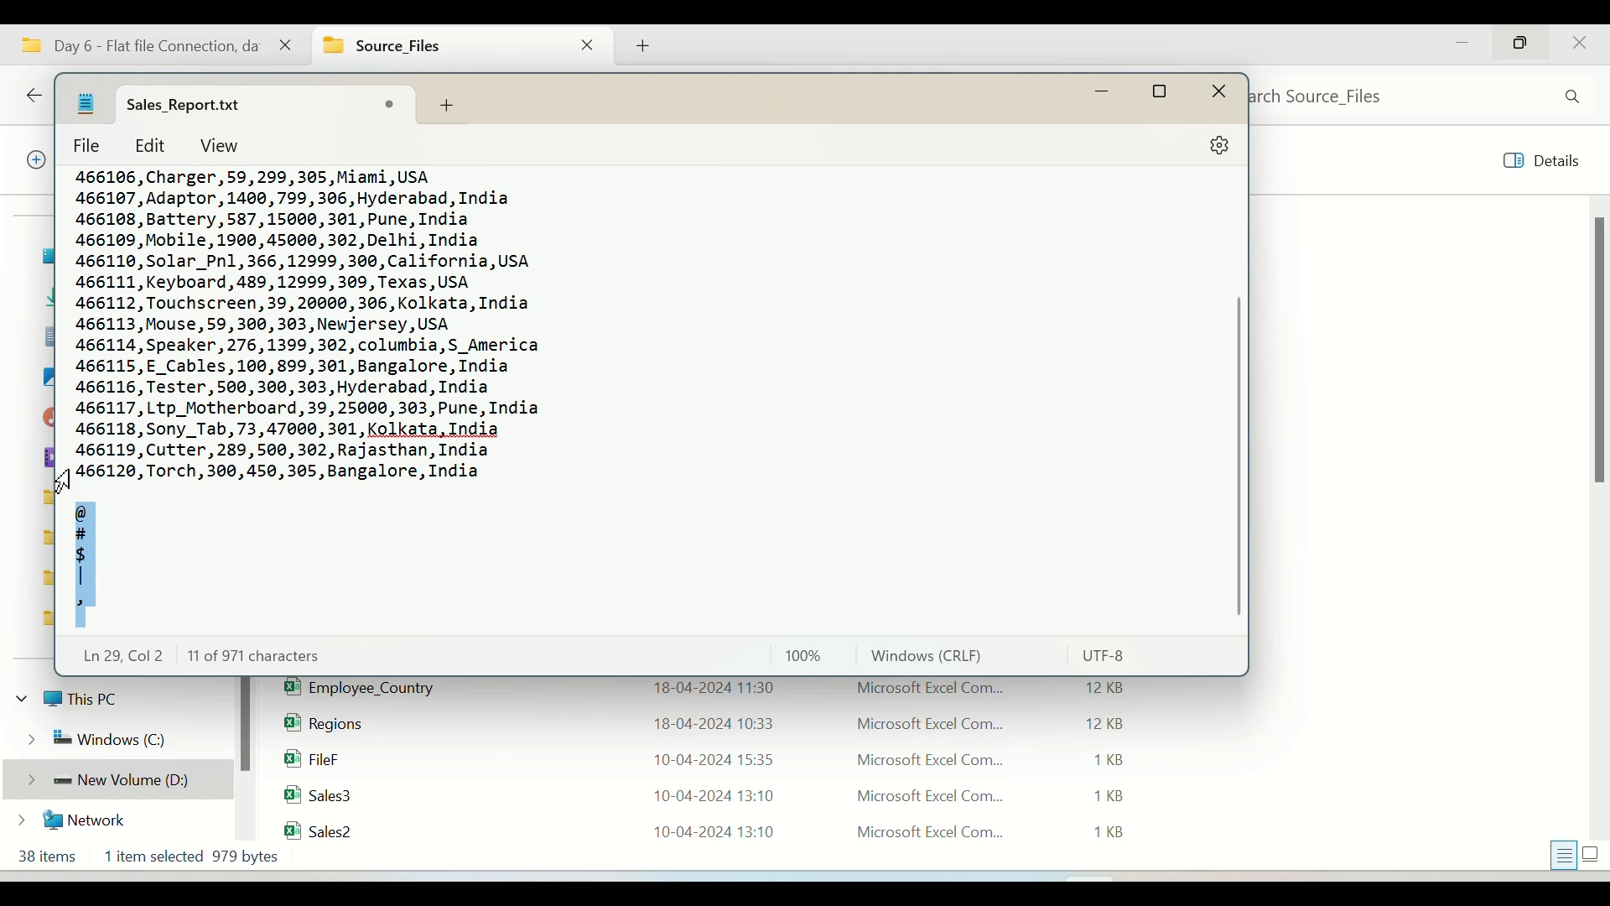
{"action": "key", "text": "BackSpace"}
{"action": "key", "text": "BackSpace"}
{"action": "key", "text": "BackSpace"}
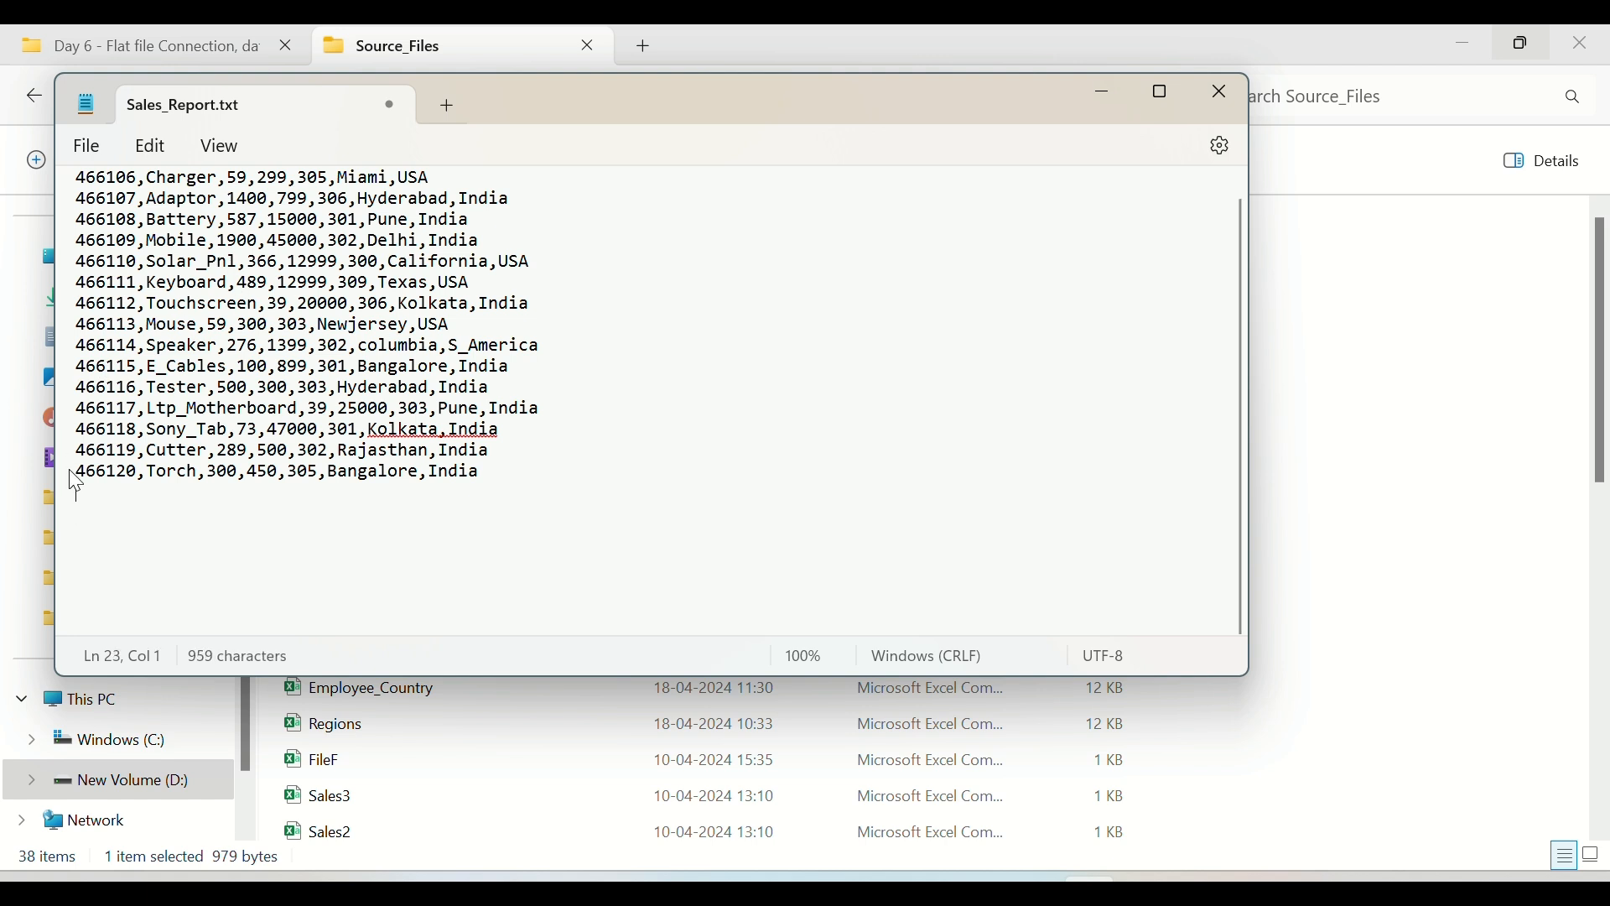
{"action": "key", "text": "ctrl+s"}
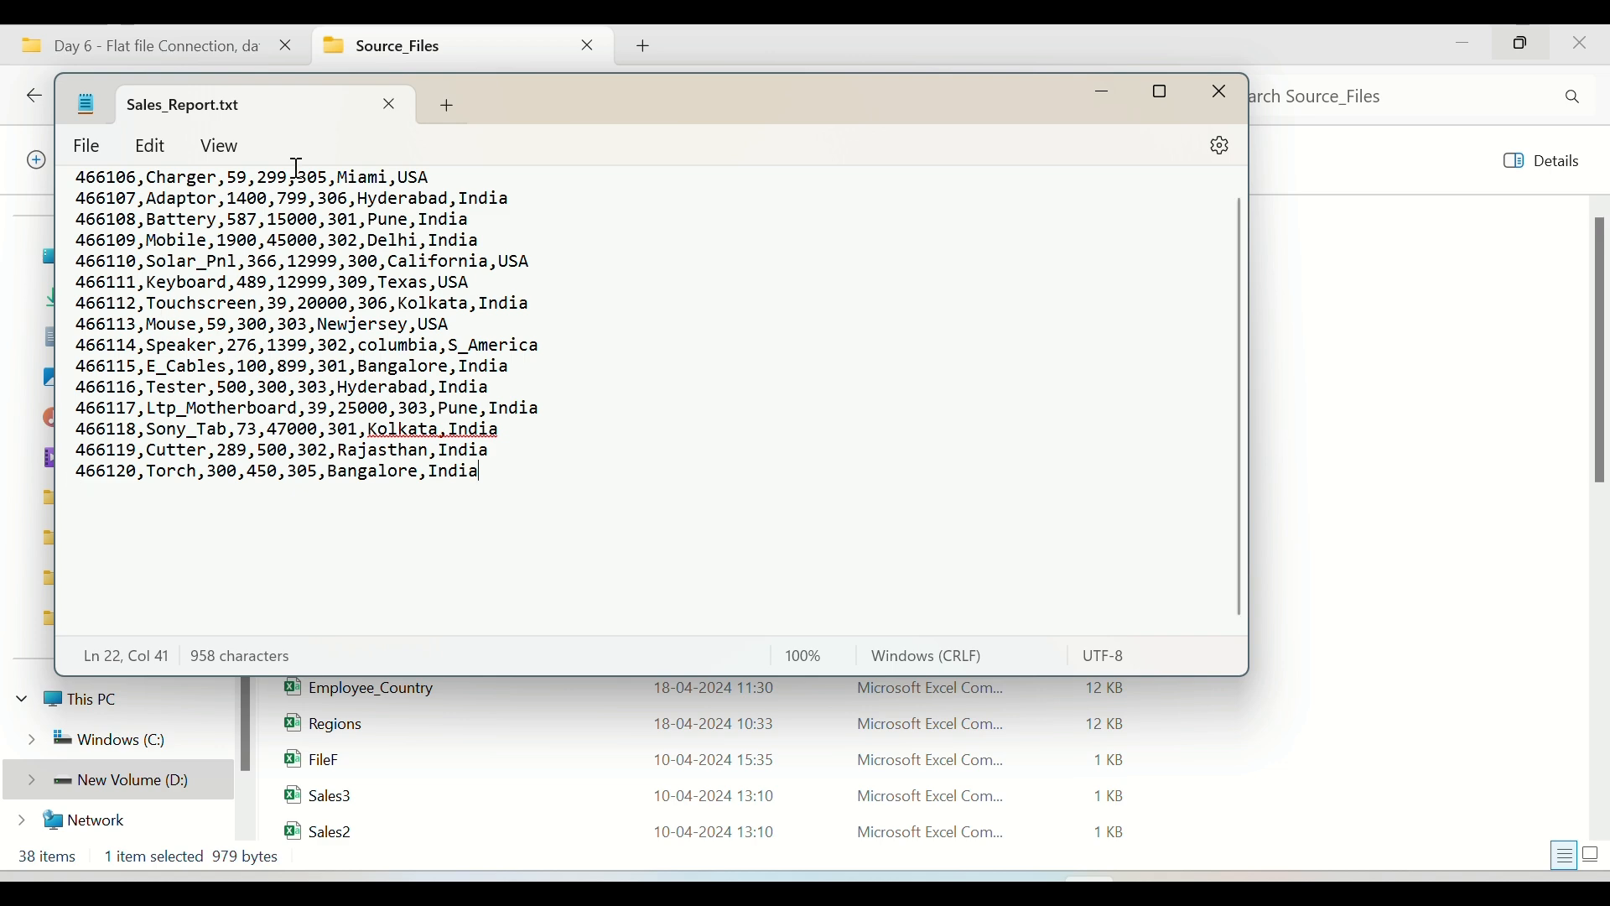
{"action": "left_click", "coordinate": [384, 114]}
Step: Switch back to Informatica Data Integration, accept the comma-delimited formatting options and review the source's fields
{"action": "key", "text": "alt+Tab"}
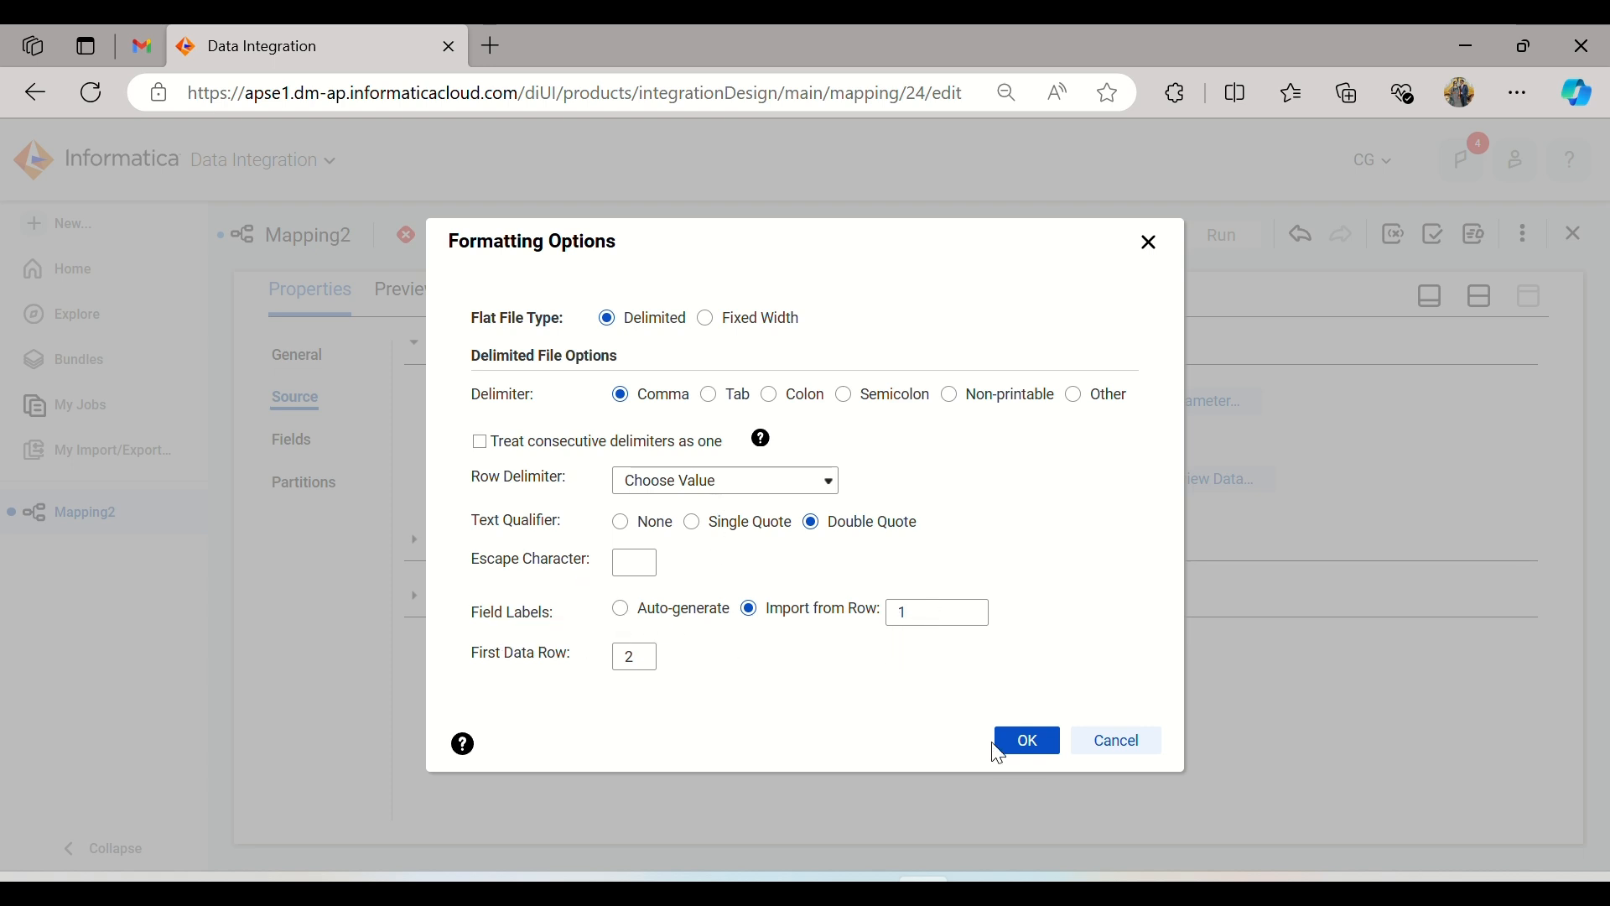
{"action": "left_click", "coordinate": [1026, 741]}
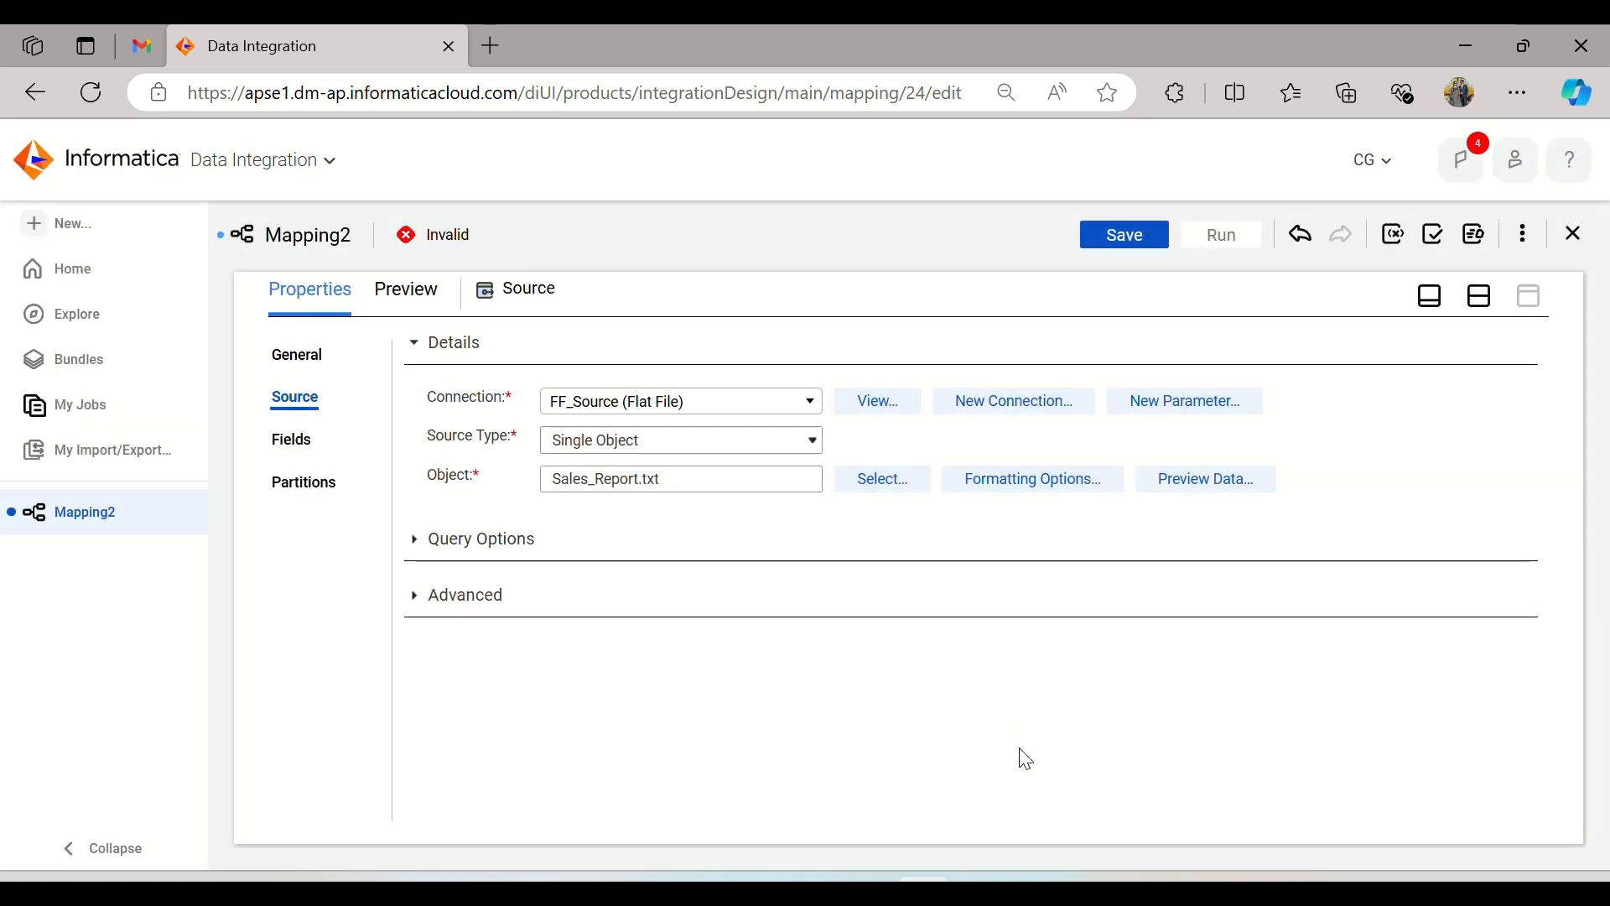
{"action": "left_click", "coordinate": [307, 441]}
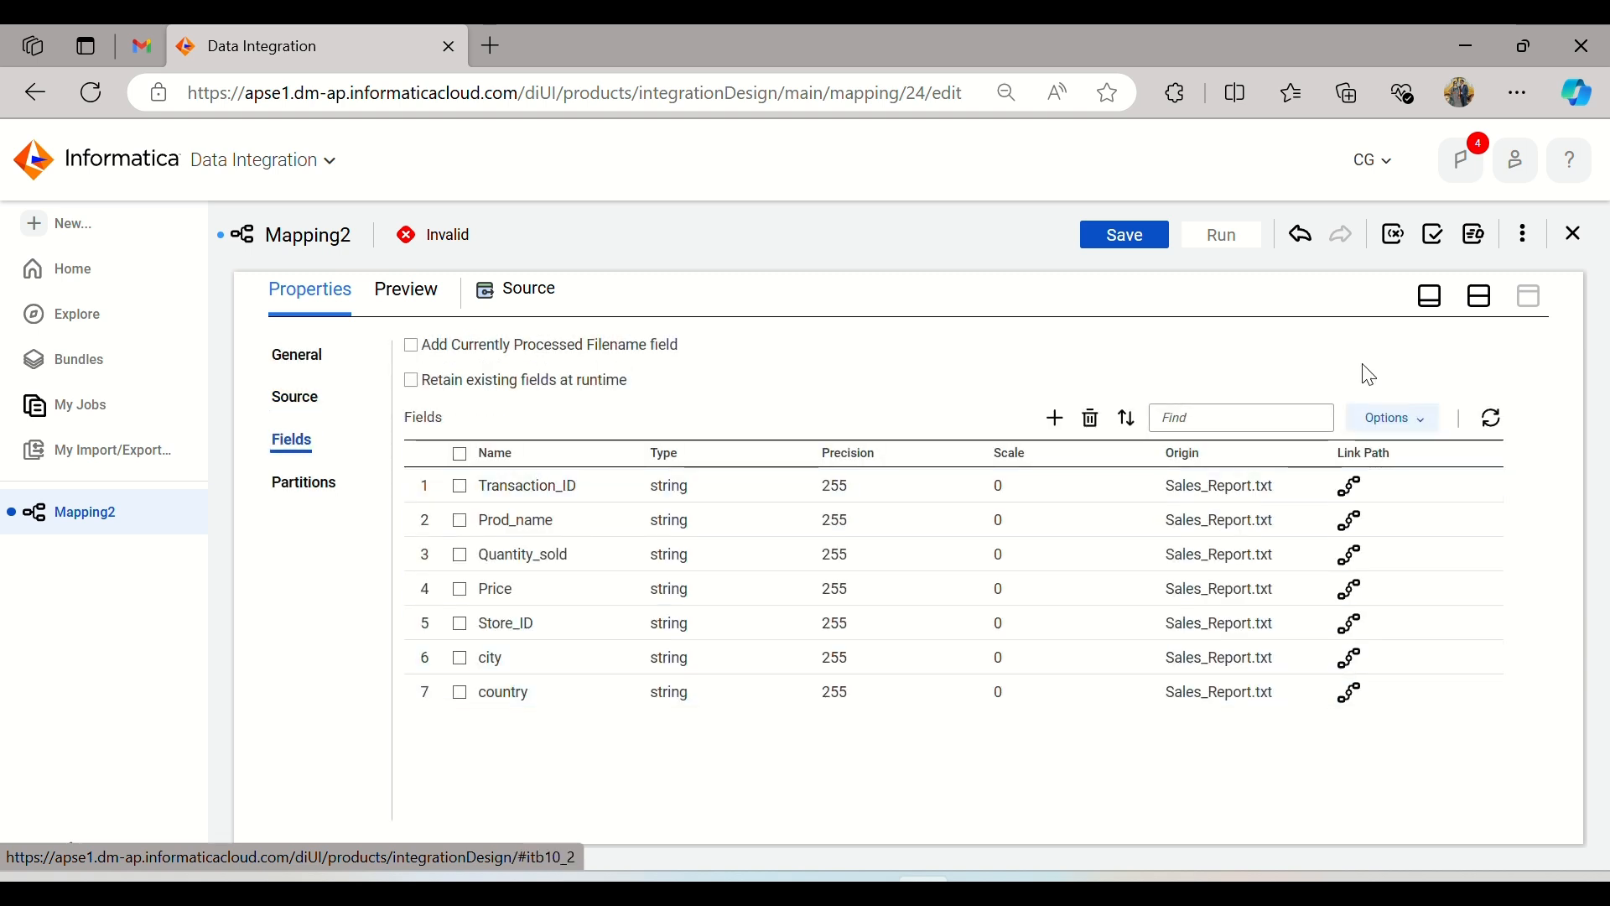
Step: Insert an Expression transformation between Source and Target and review its incoming fields
{"action": "left_click", "coordinate": [1469, 309]}
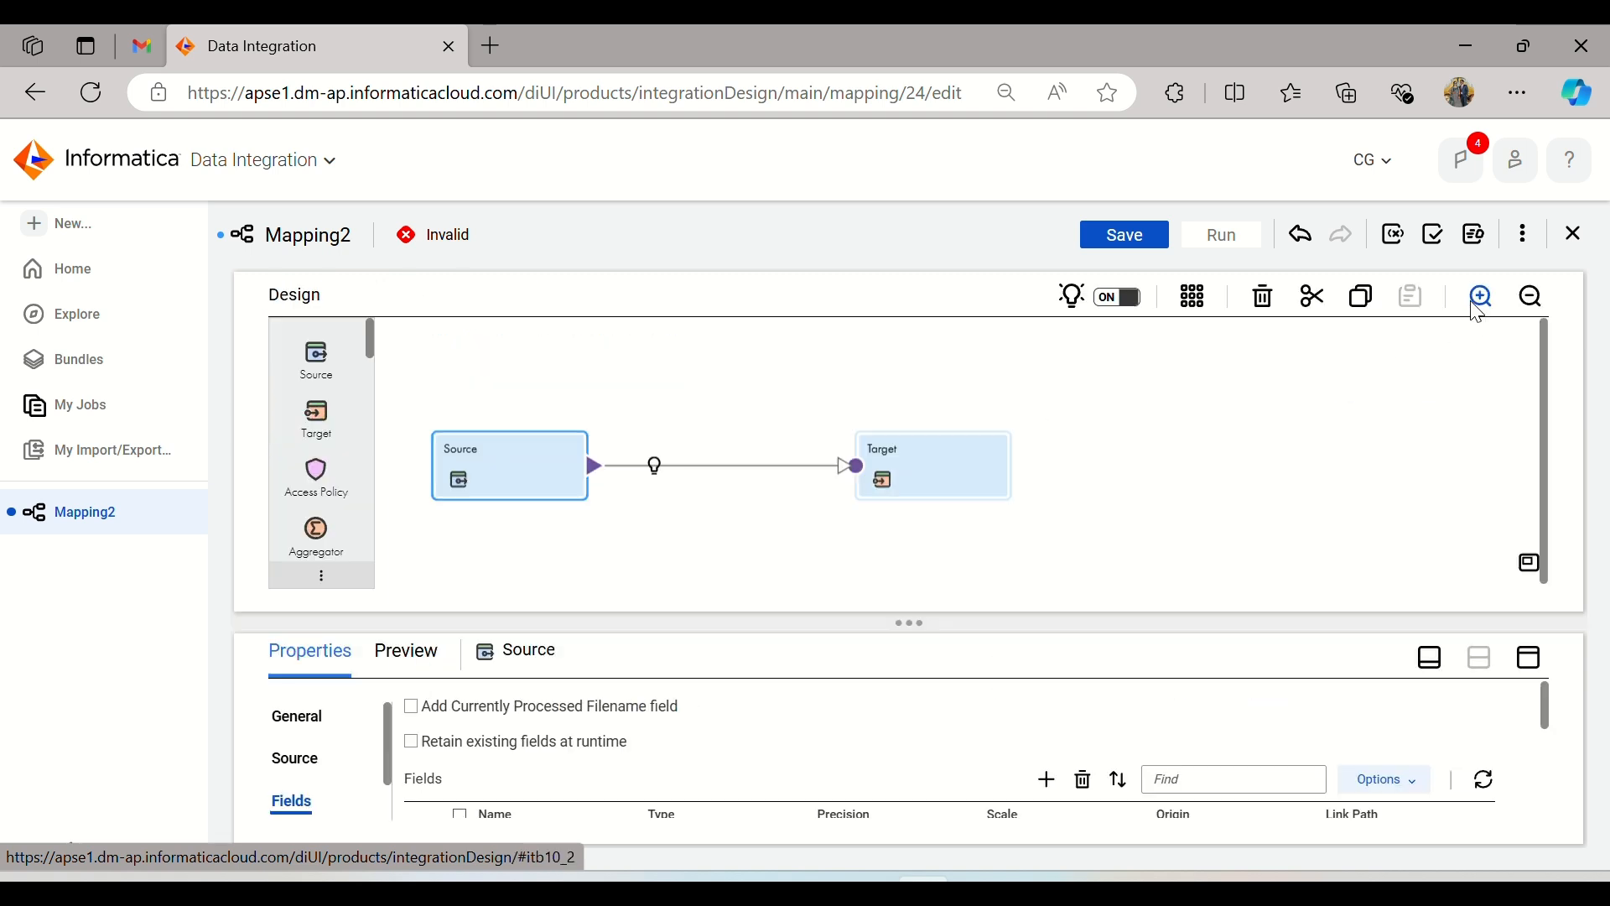
{"action": "left_click", "coordinate": [654, 466]}
{"action": "left_click", "coordinate": [715, 513]}
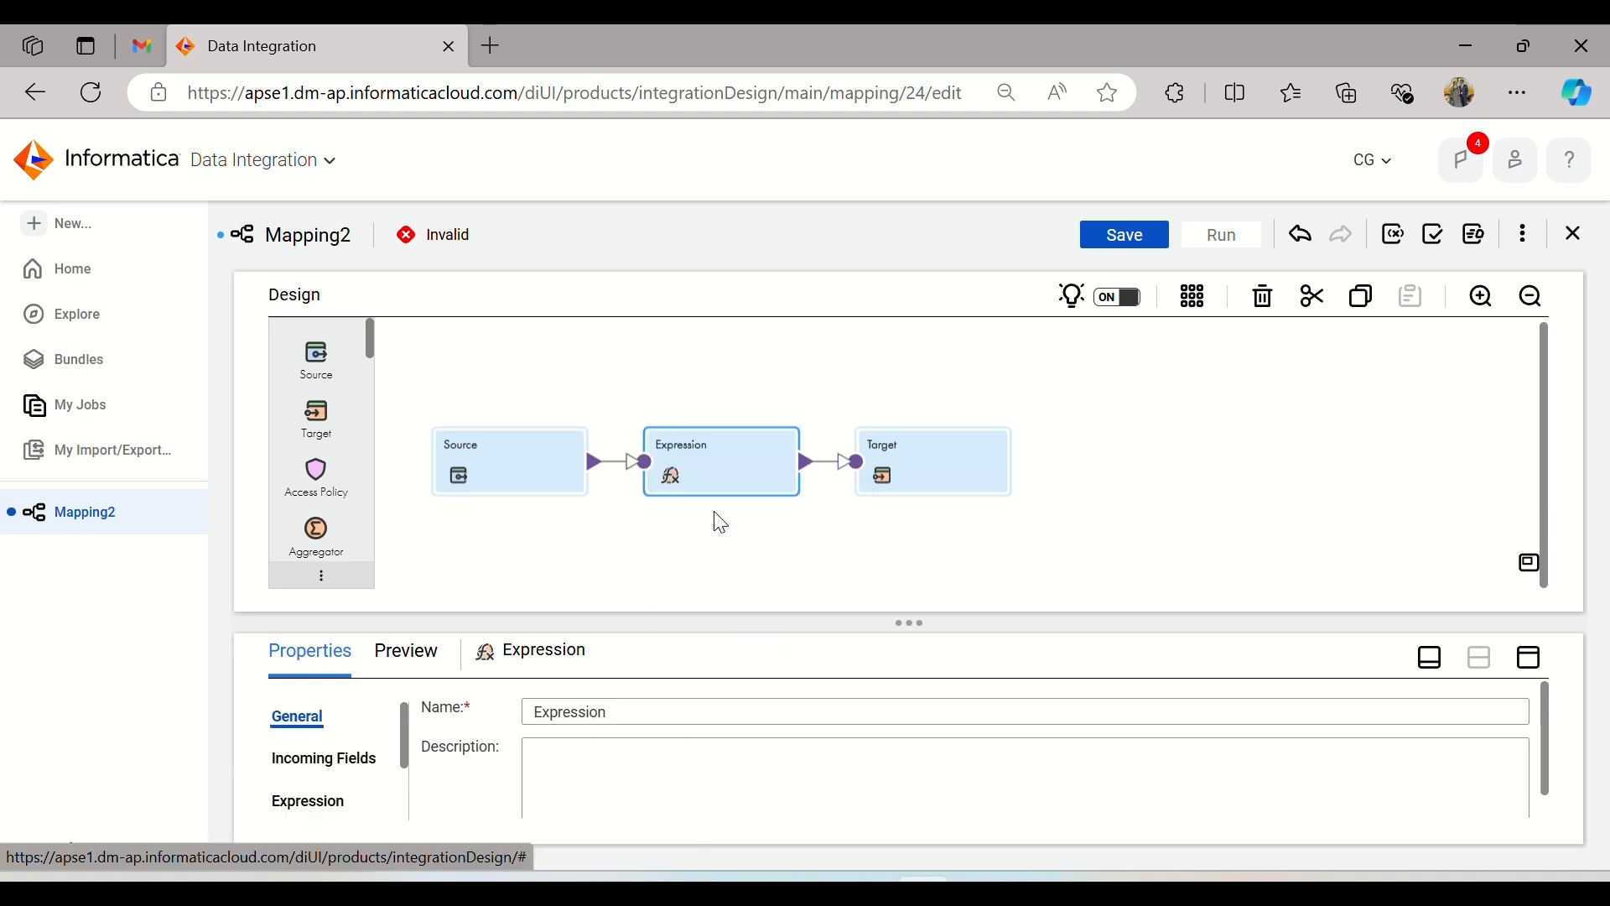
{"action": "left_click", "coordinate": [1534, 661]}
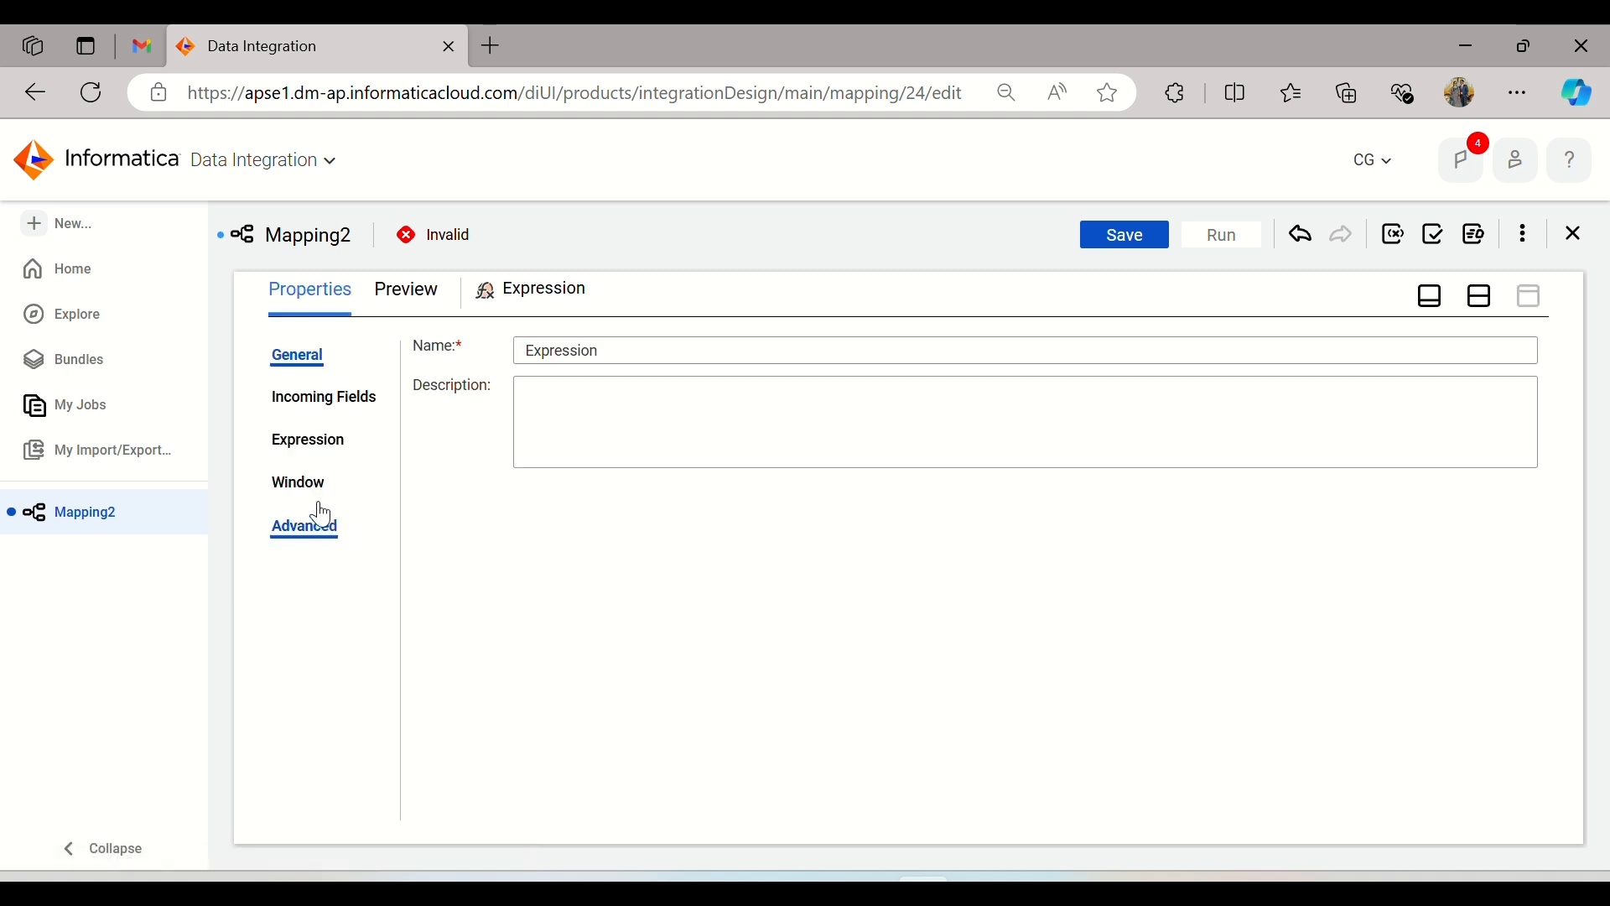
{"action": "left_click", "coordinate": [331, 450]}
{"action": "left_click", "coordinate": [324, 397]}
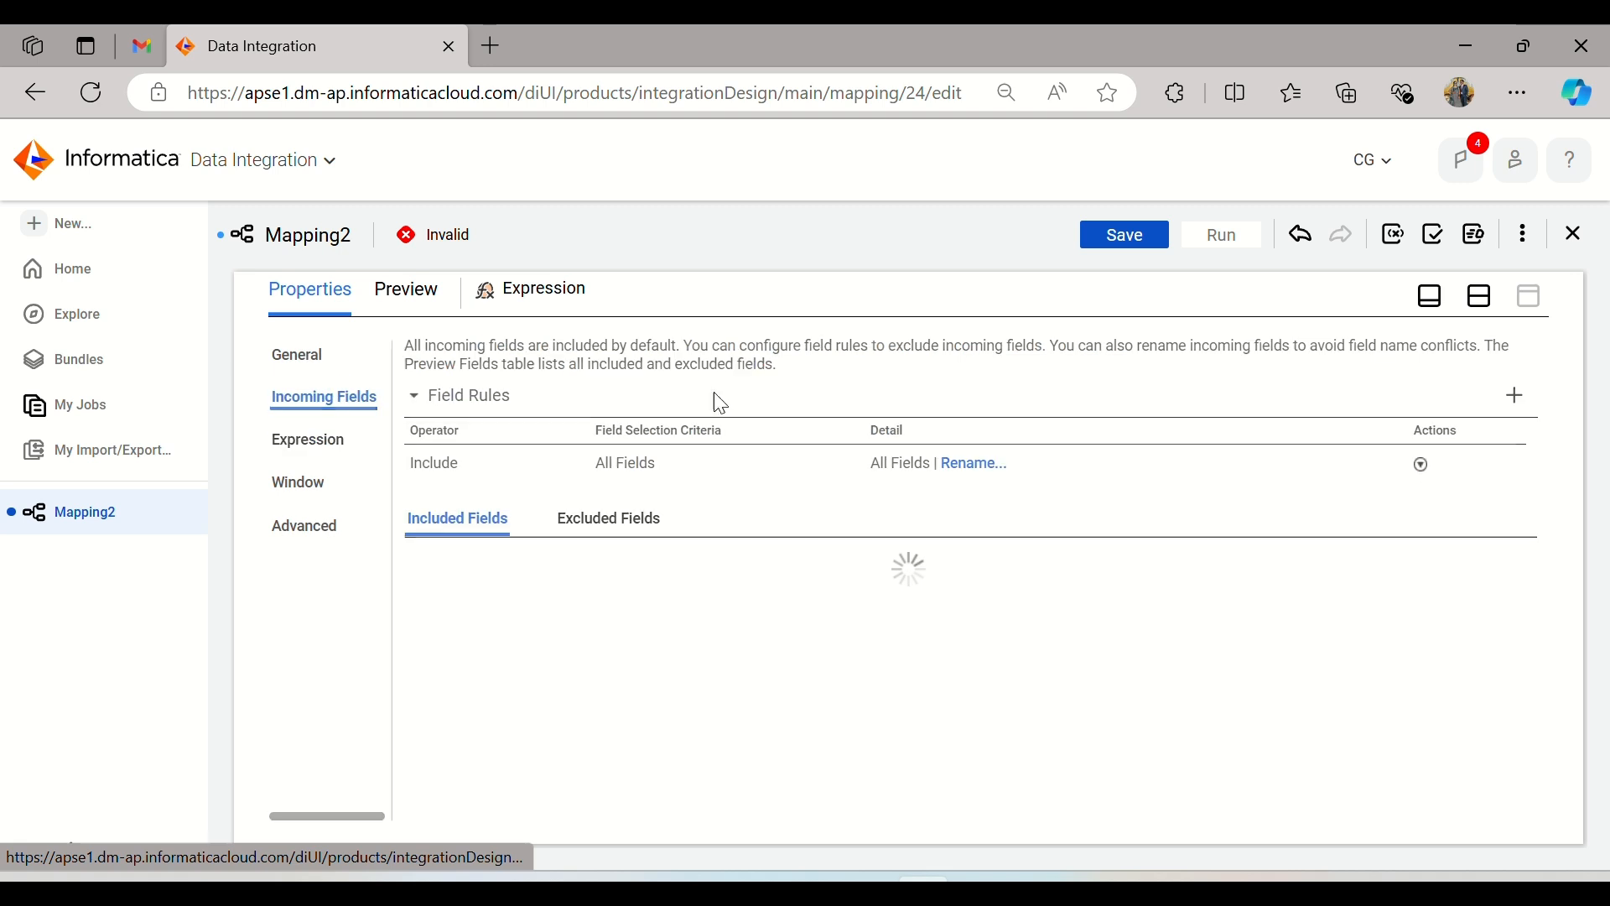
{"action": "scroll", "coordinate": [507, 621], "scroll_direction": "down", "scroll_amount": 1}
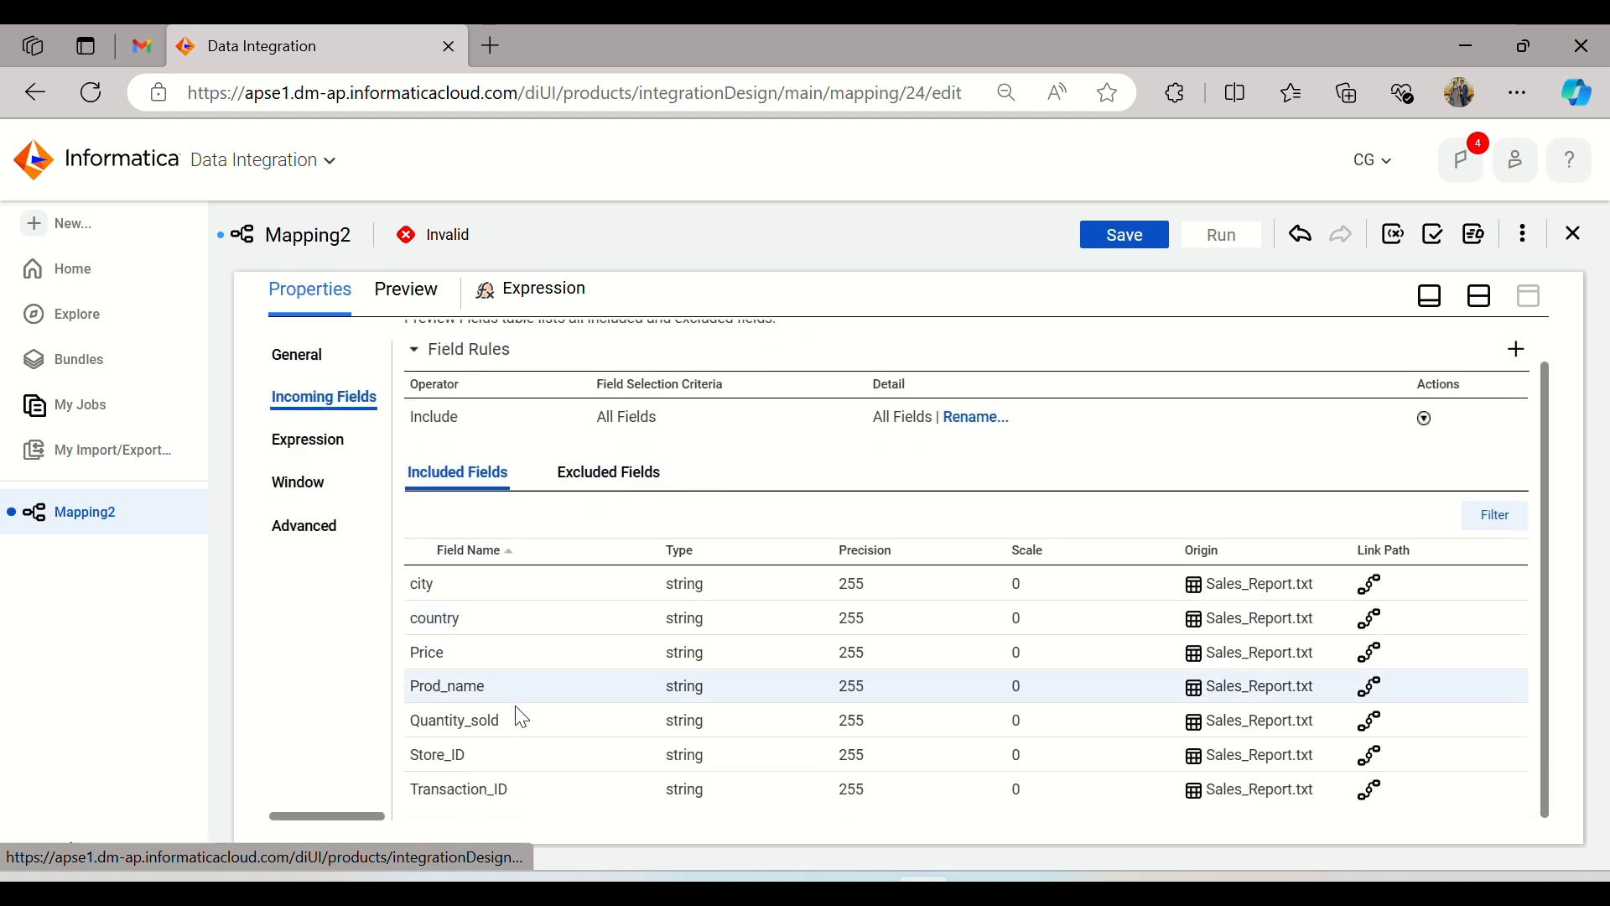
Step: Set the connection of the Target transformation to Oracle_Target (Oracle)
{"action": "left_click", "coordinate": [1479, 297]}
{"action": "left_click", "coordinate": [886, 480]}
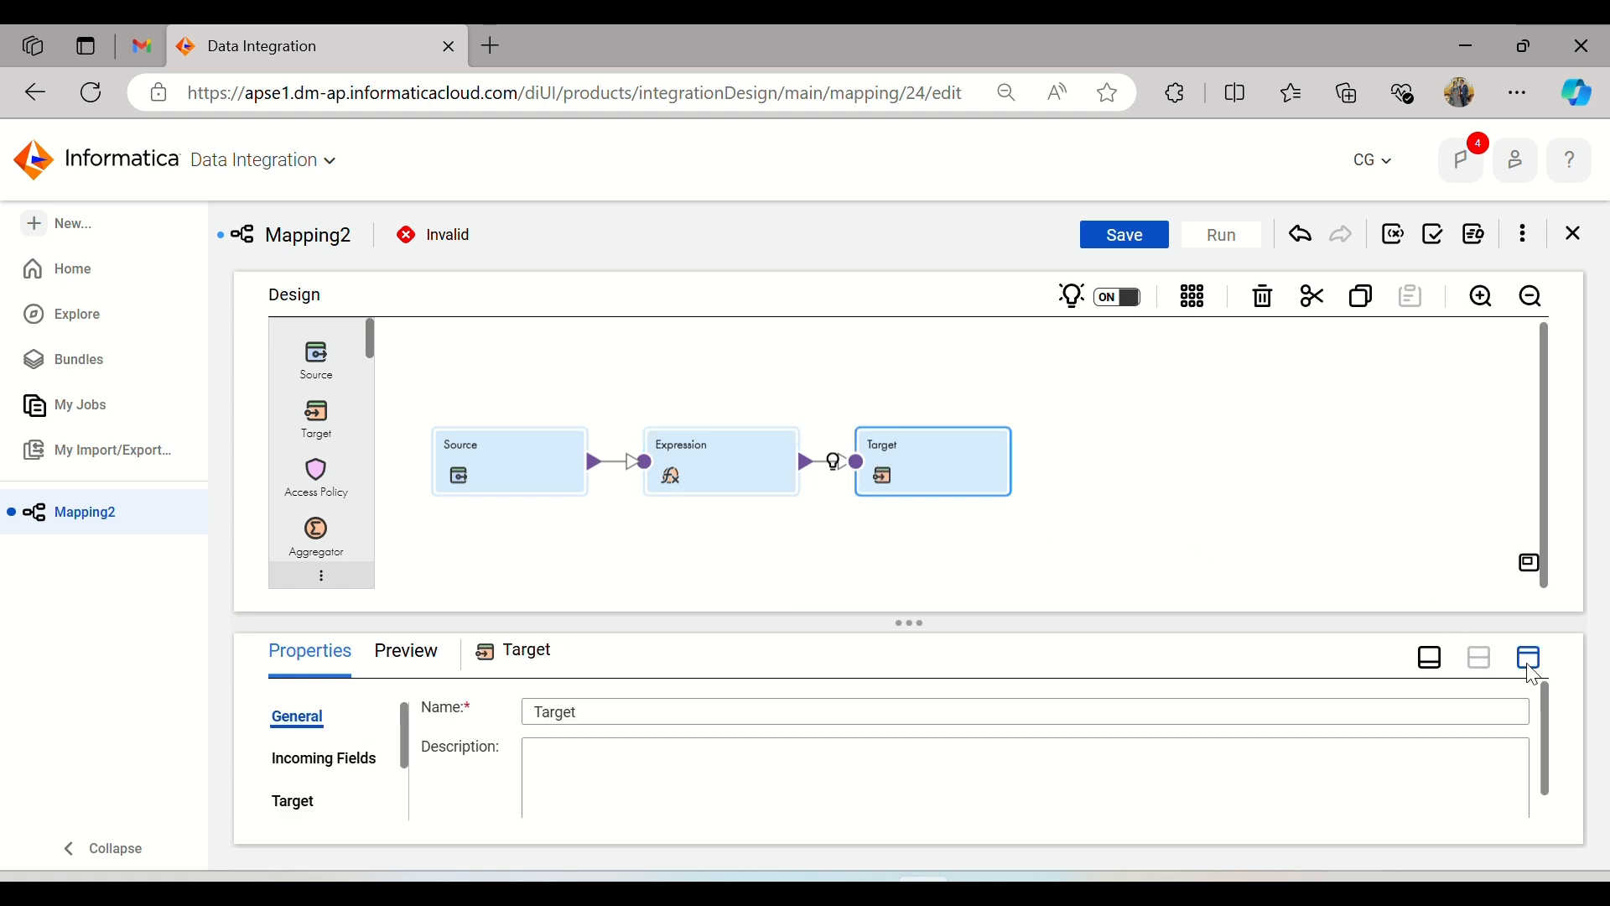
{"action": "left_click", "coordinate": [1529, 658]}
{"action": "left_click", "coordinate": [283, 448]}
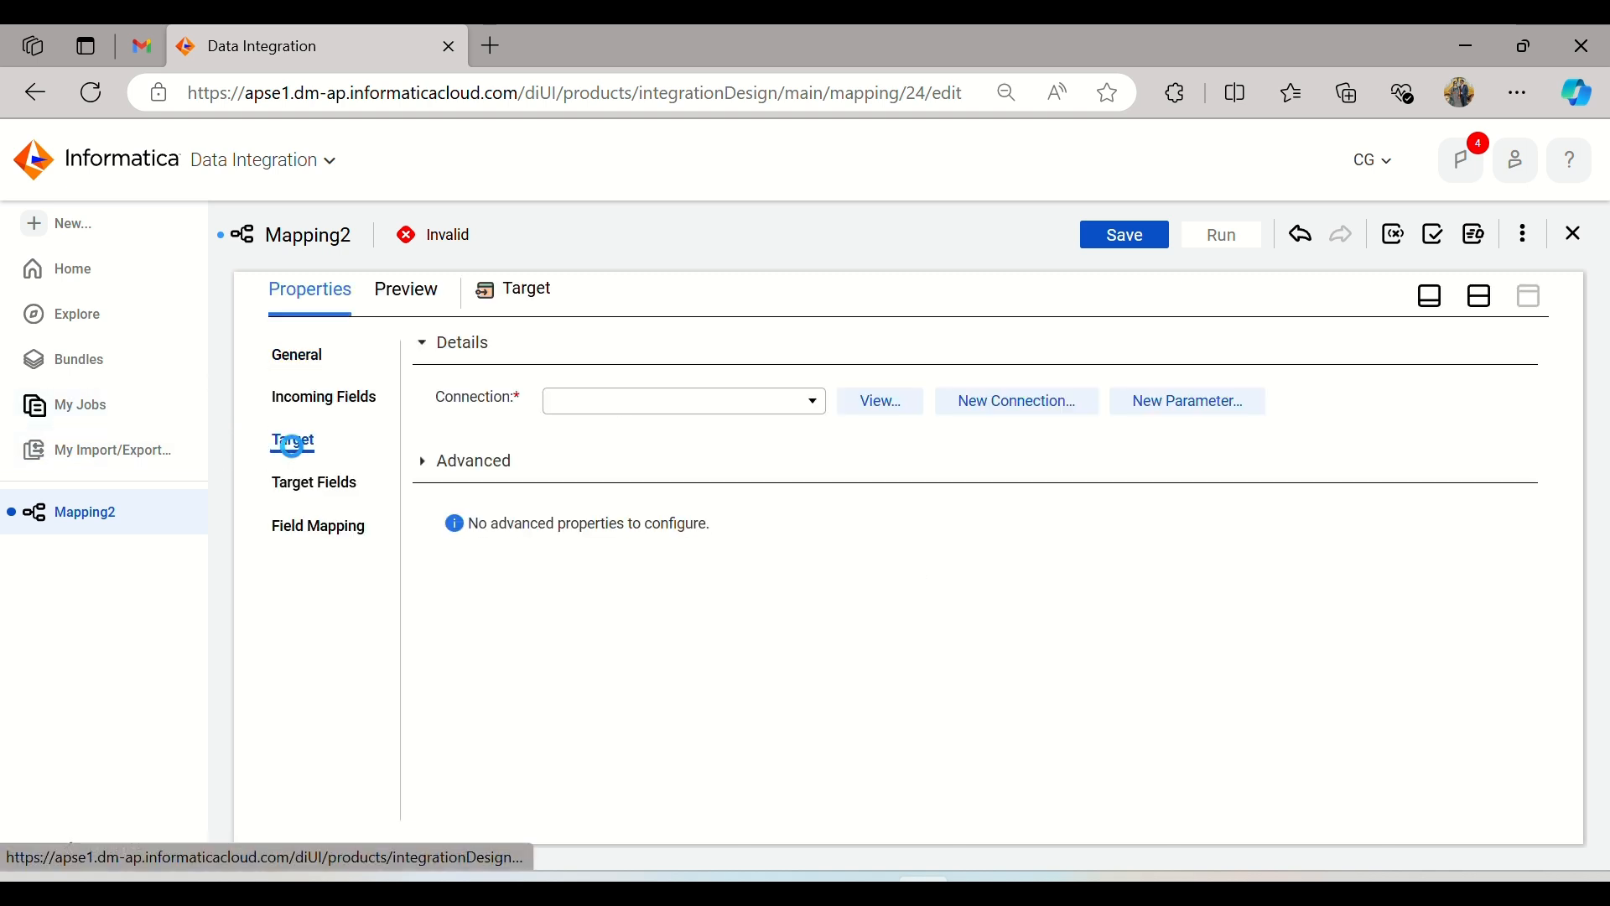
{"action": "left_click", "coordinate": [779, 407]}
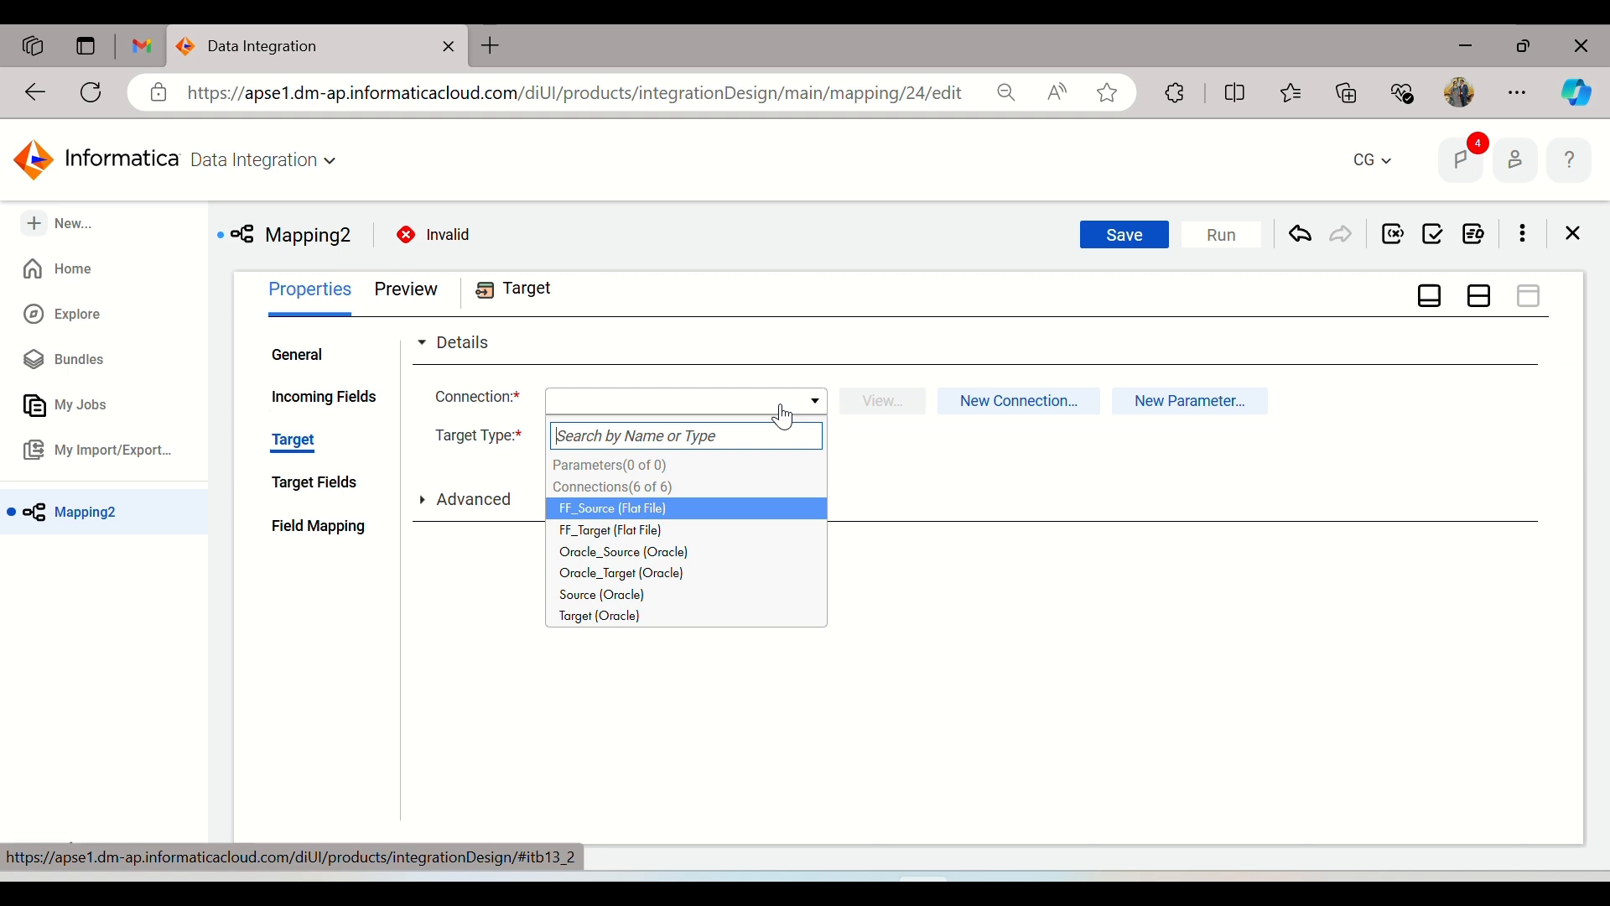
{"action": "left_click", "coordinate": [696, 575]}
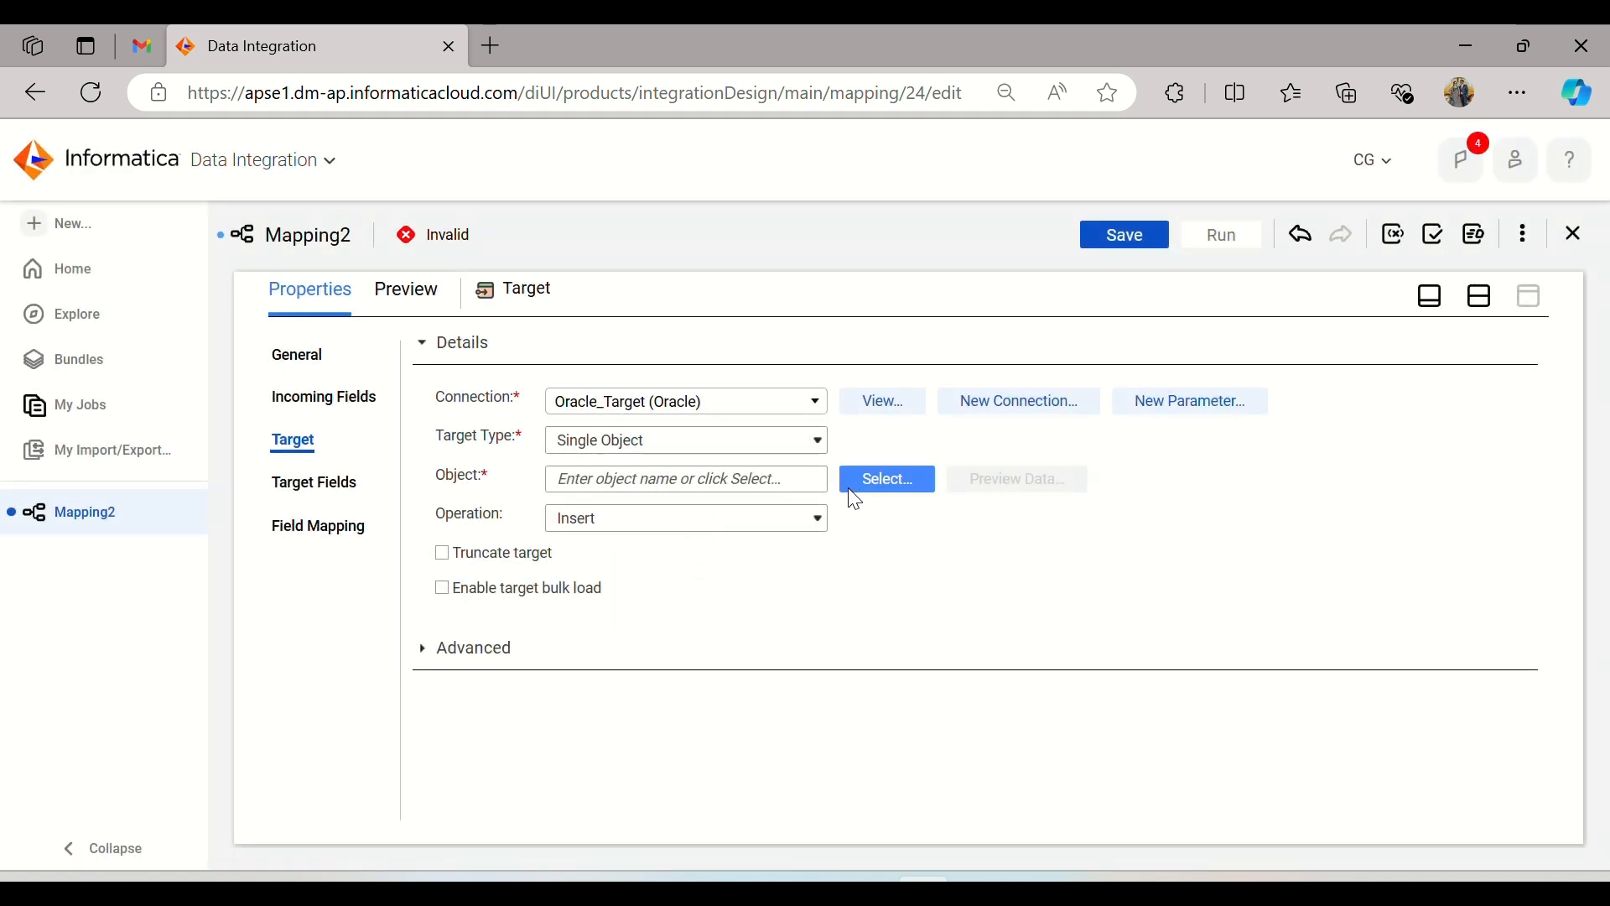
Step: Set the Target object to a new table created at runtime, named T_Sales_Report
{"action": "left_click", "coordinate": [873, 491]}
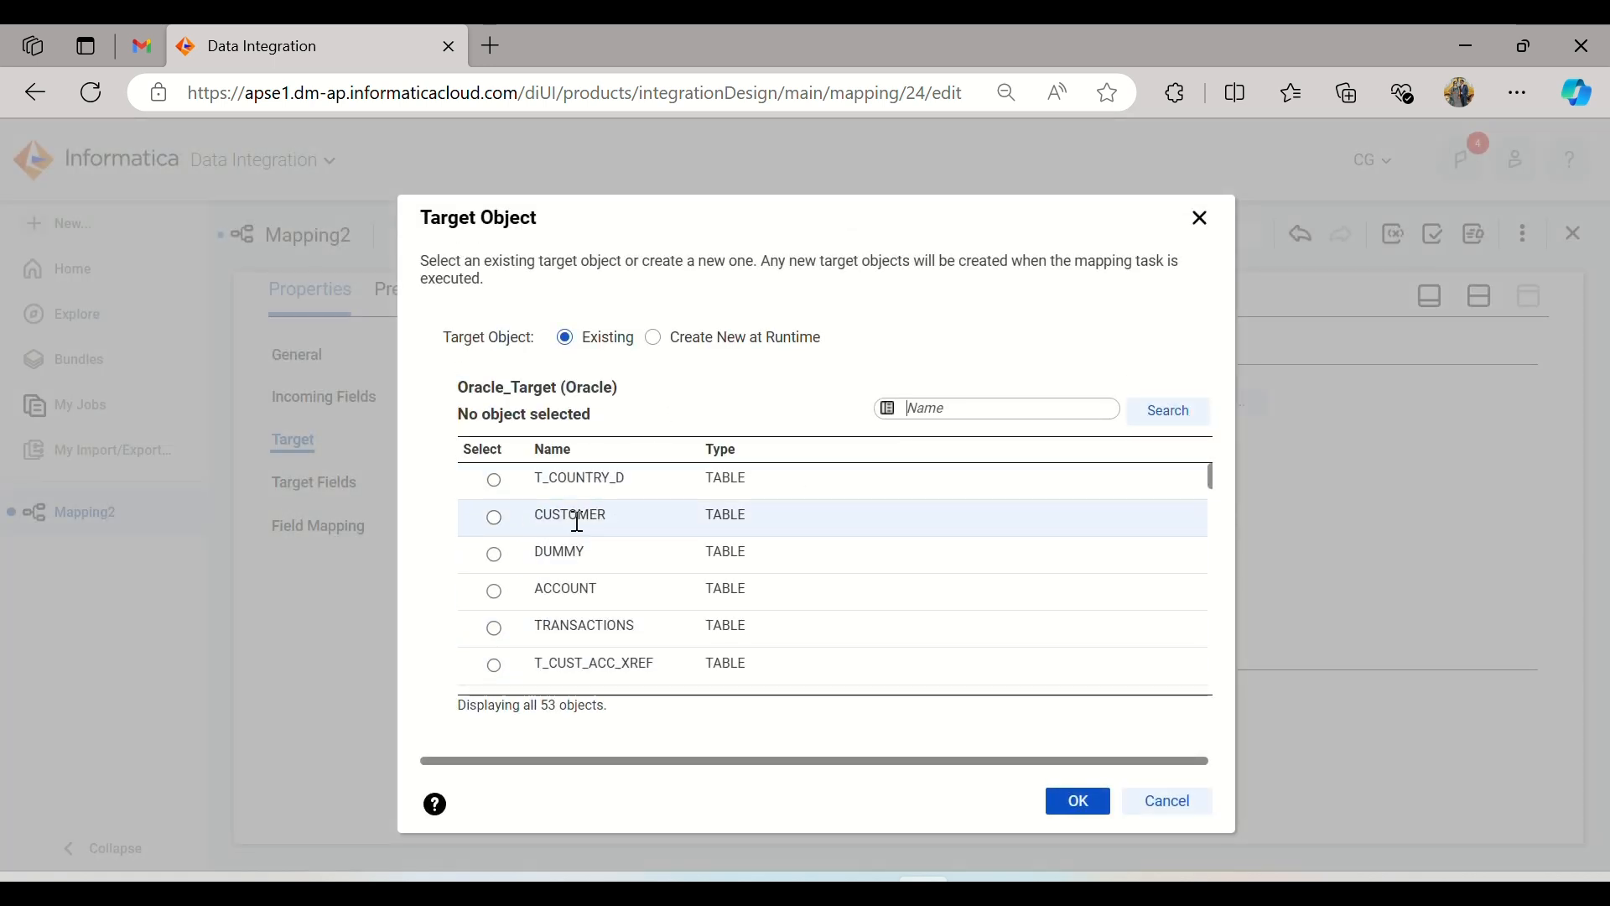
{"action": "left_click", "coordinate": [717, 343]}
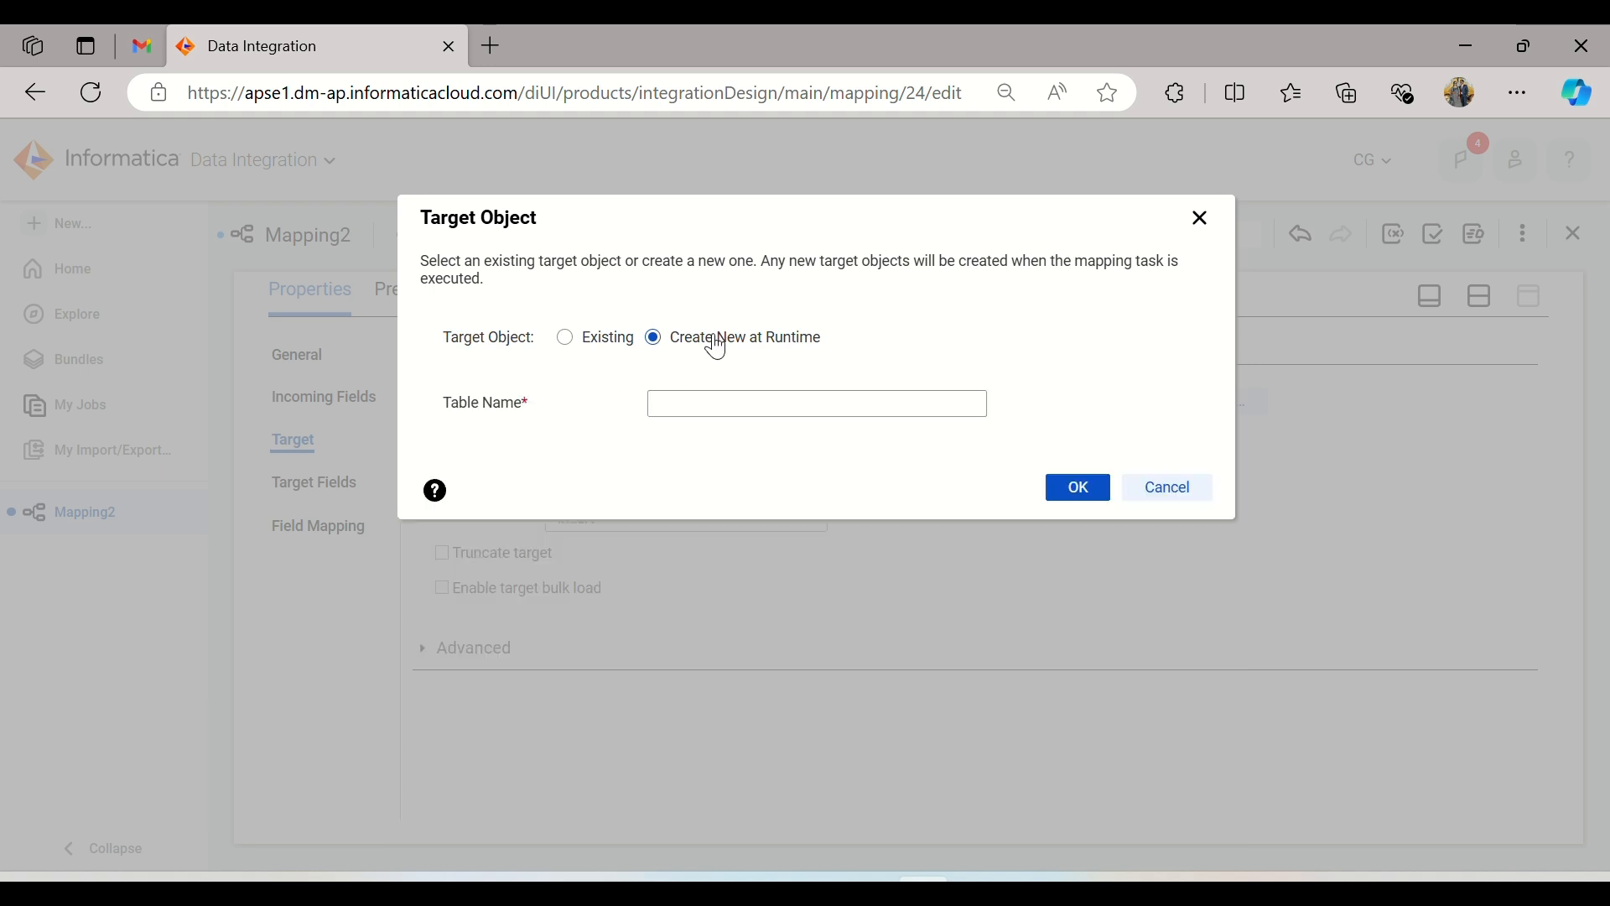
{"action": "left_click", "coordinate": [712, 410]}
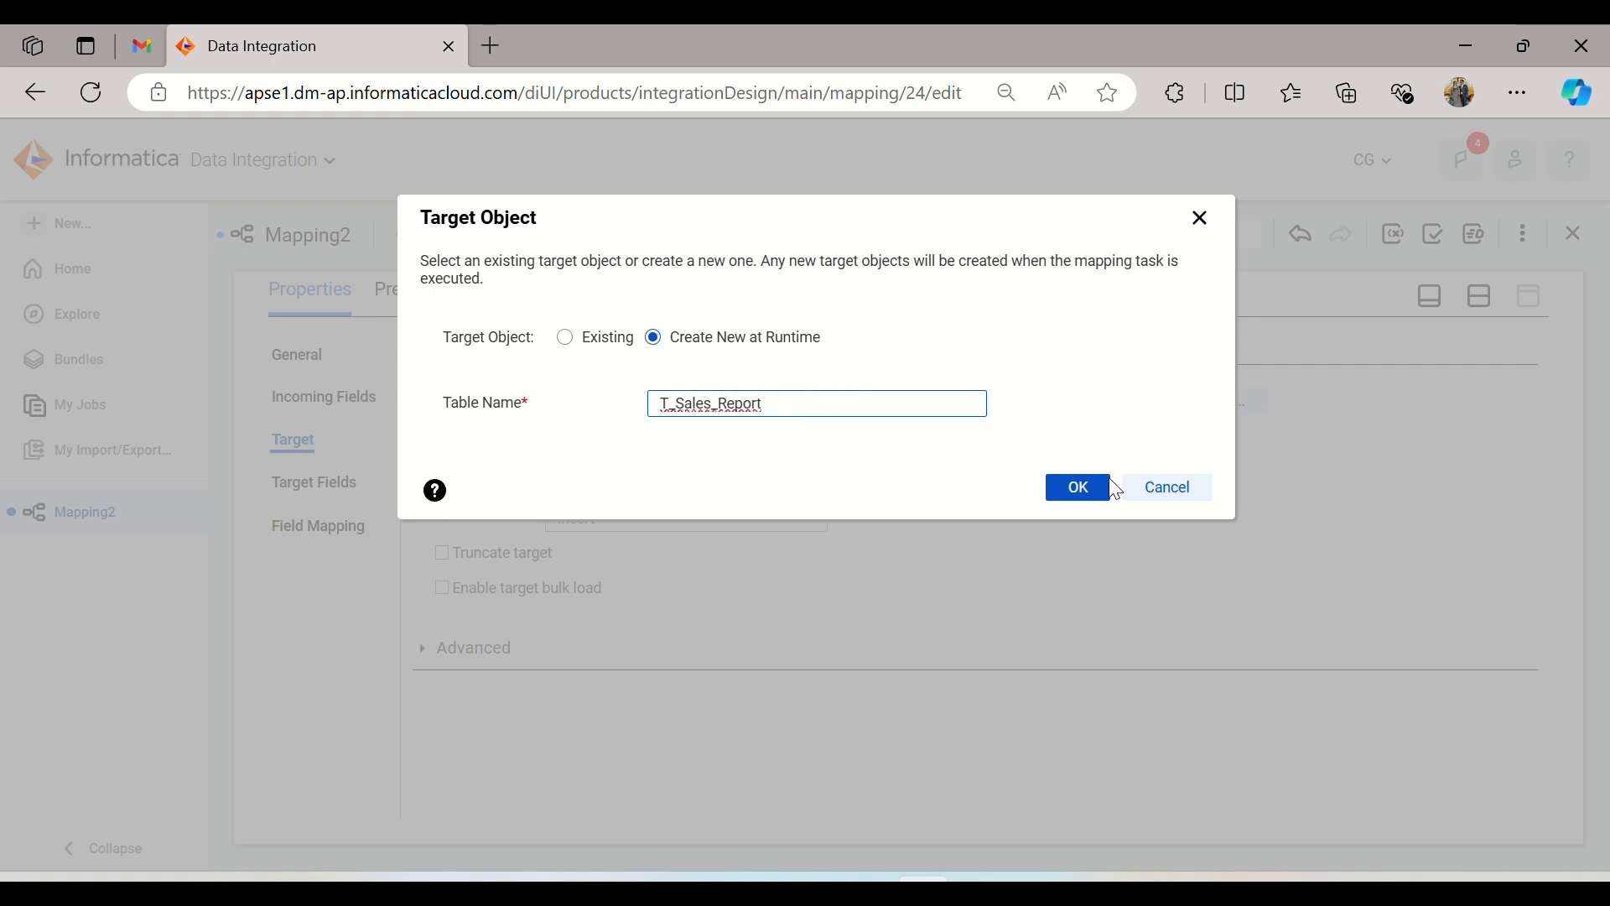
{"action": "left_click", "coordinate": [1083, 490]}
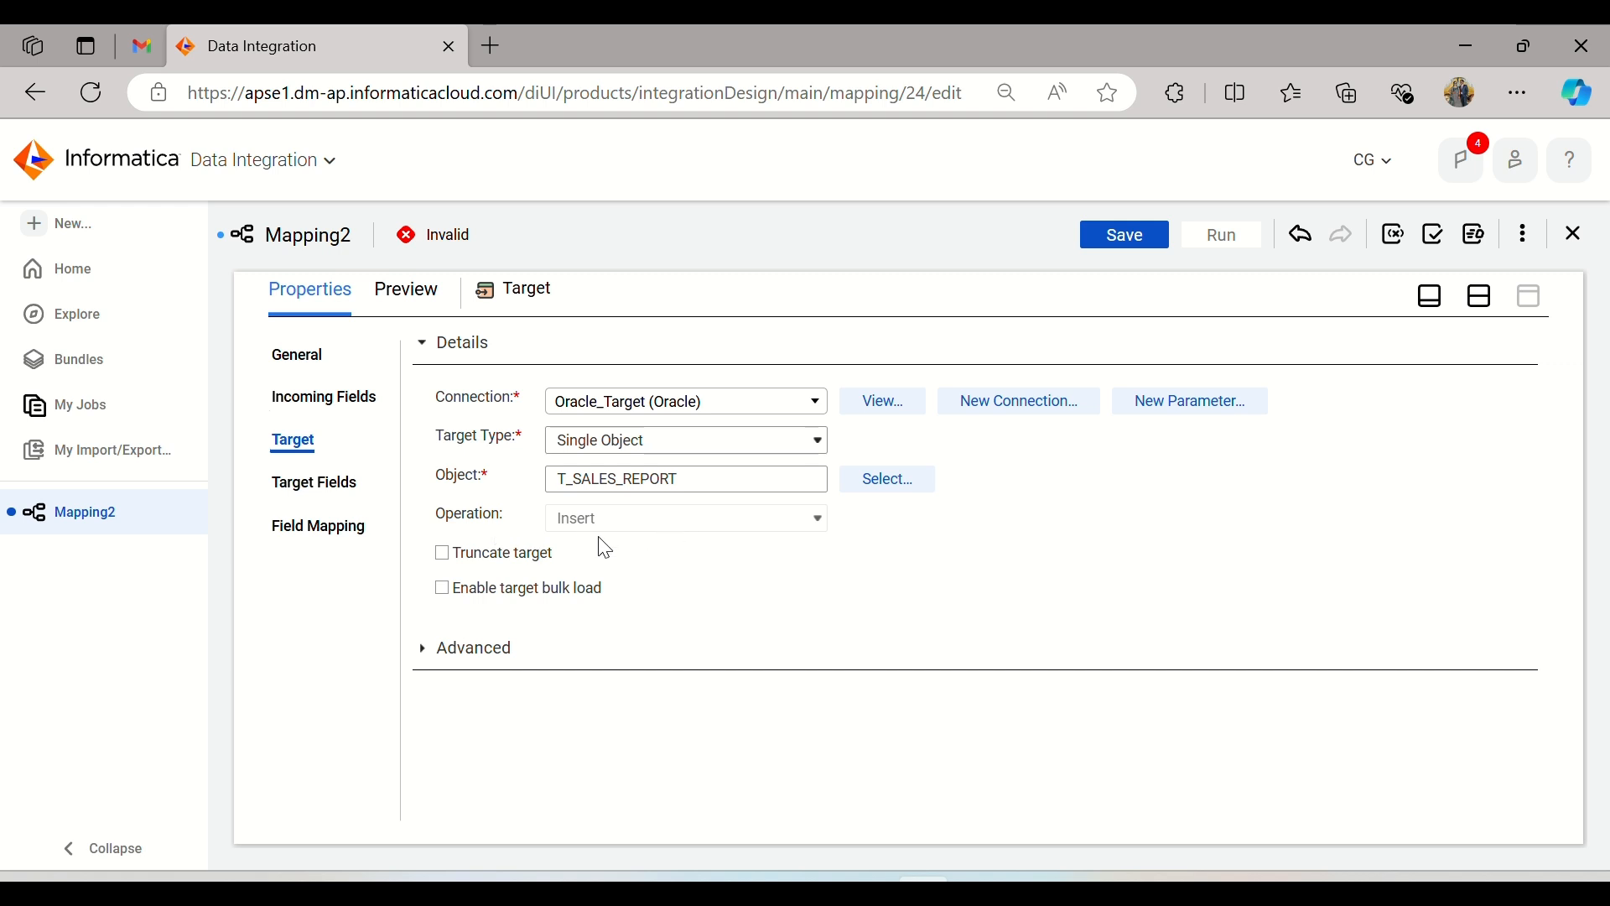
Step: Review the Target's field settings, then save the mapping with the design canvas back in view
{"action": "left_click", "coordinate": [321, 499]}
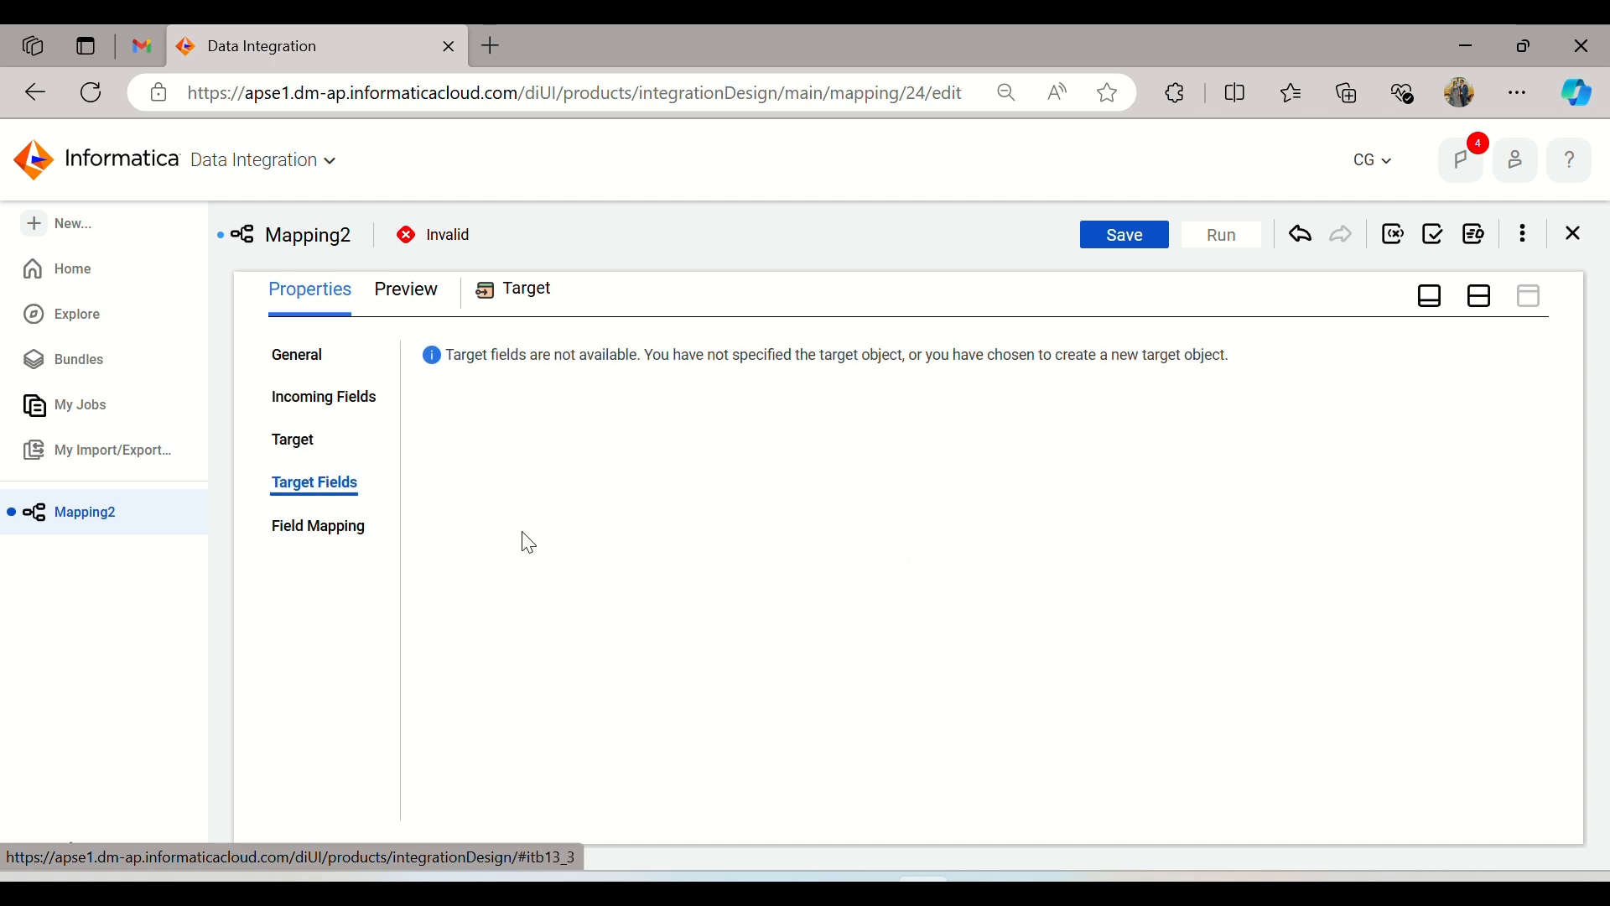
{"action": "left_click", "coordinate": [297, 439]}
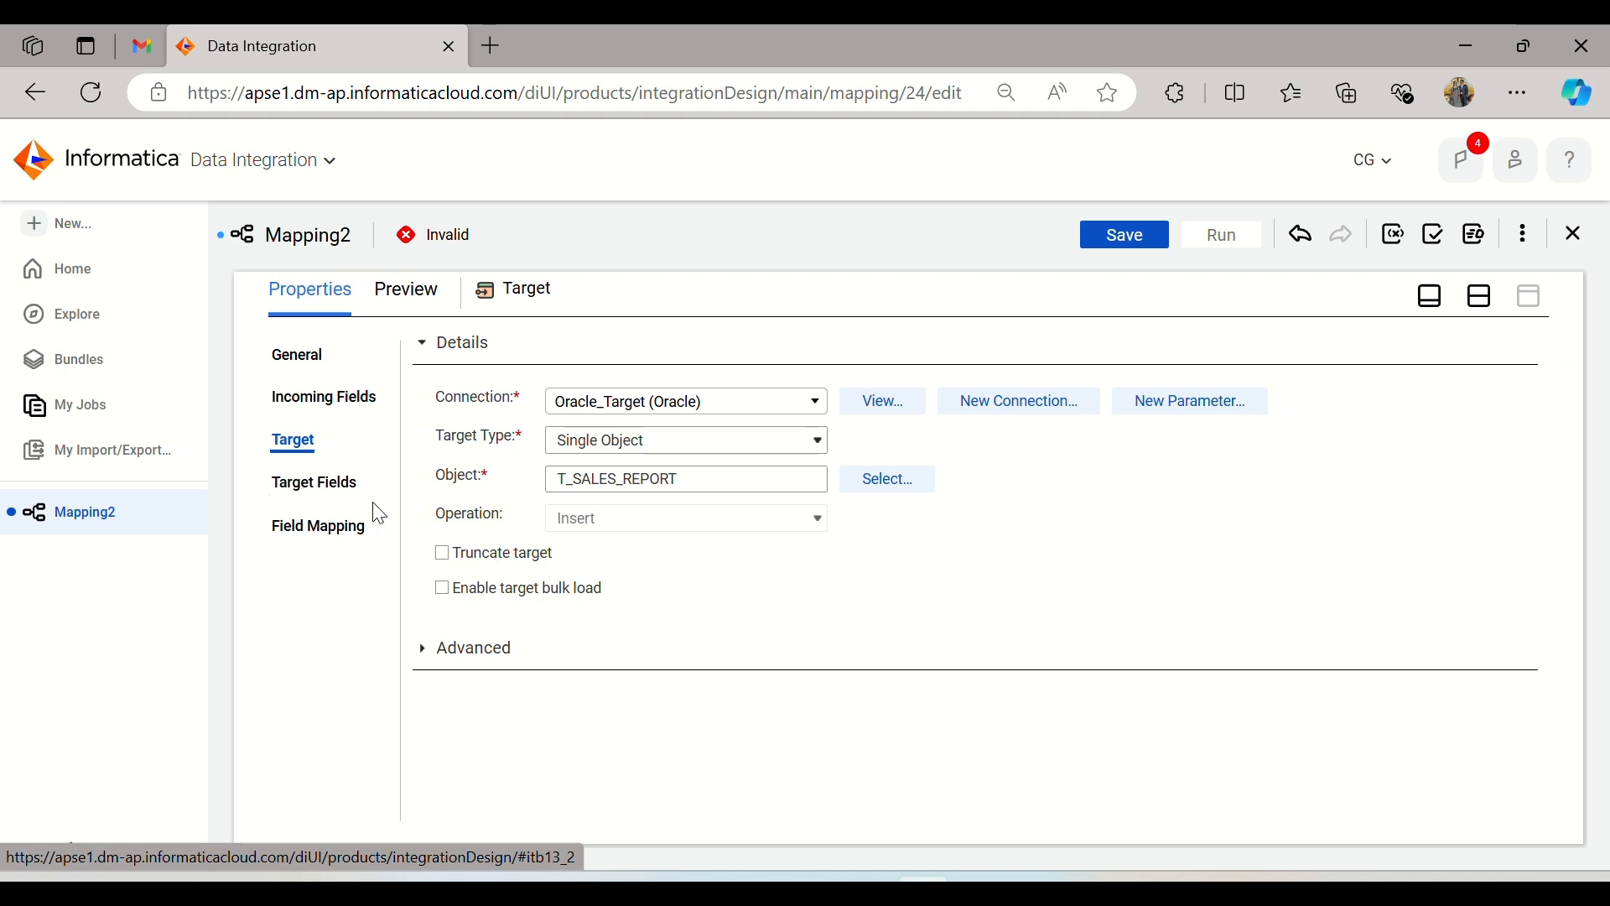
{"action": "left_click", "coordinate": [339, 487]}
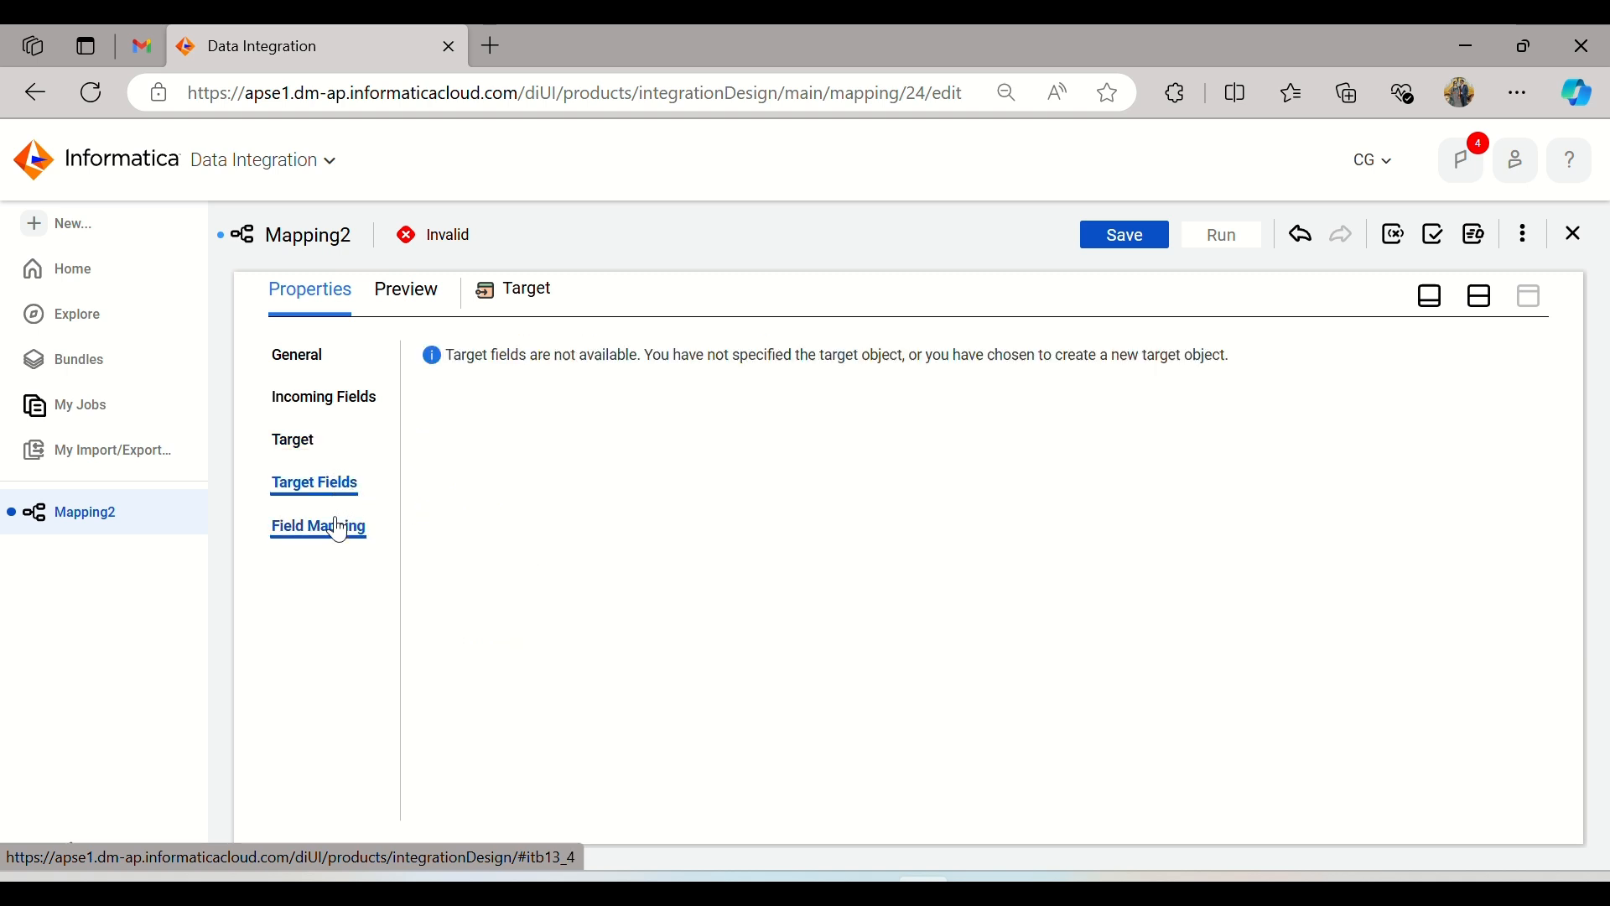
{"action": "left_click", "coordinate": [298, 442]}
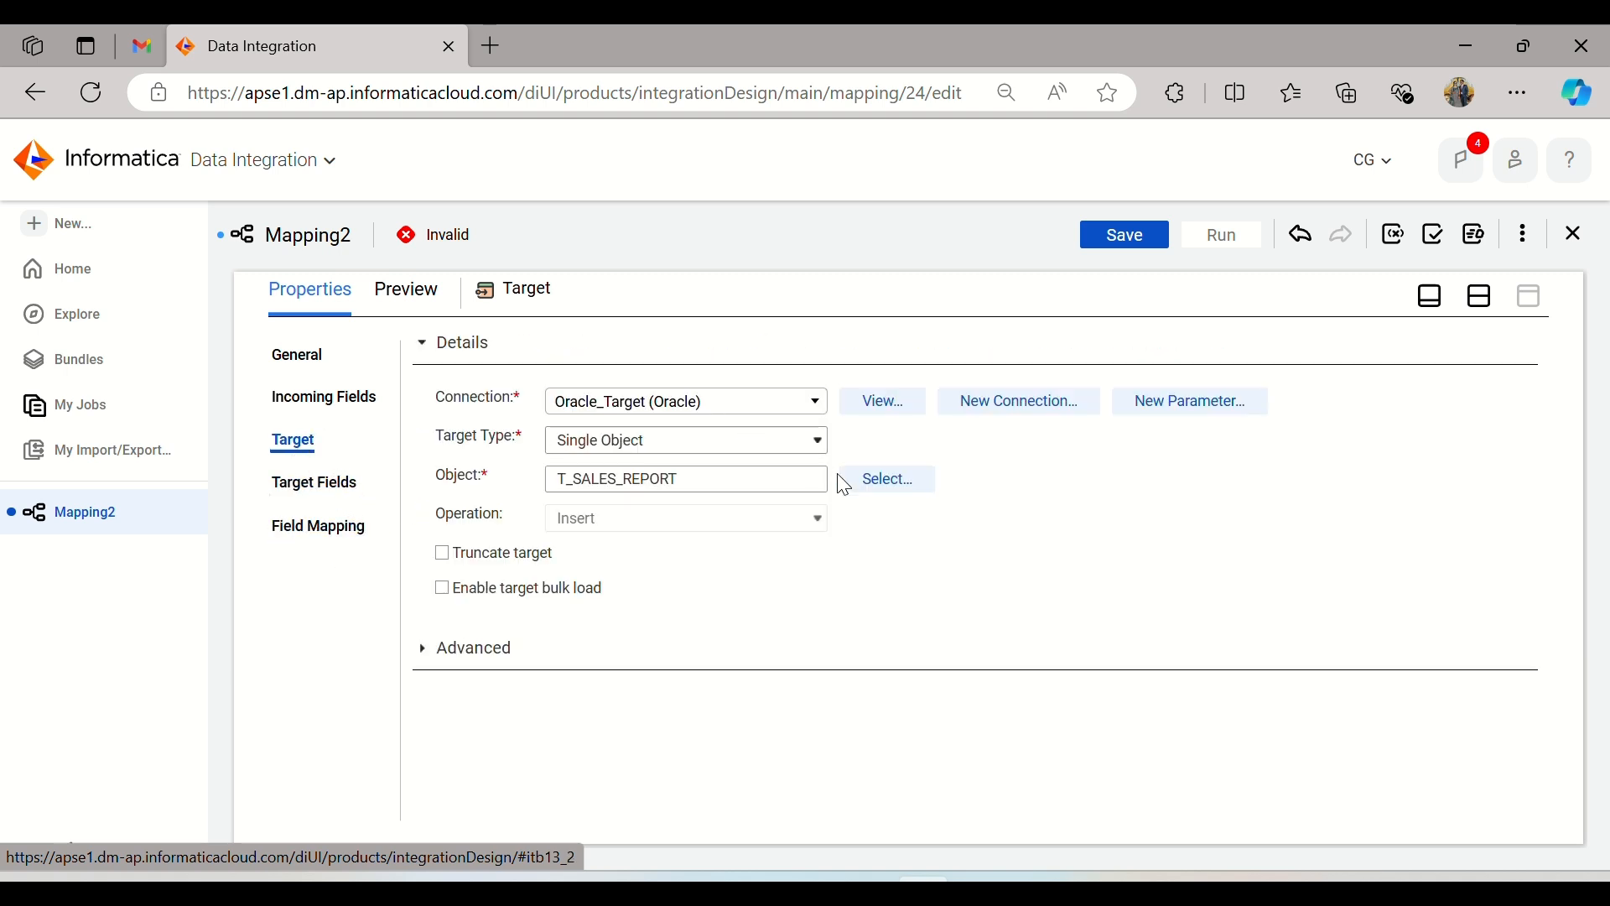
{"action": "left_click", "coordinate": [1483, 297]}
{"action": "left_click", "coordinate": [1122, 238]}
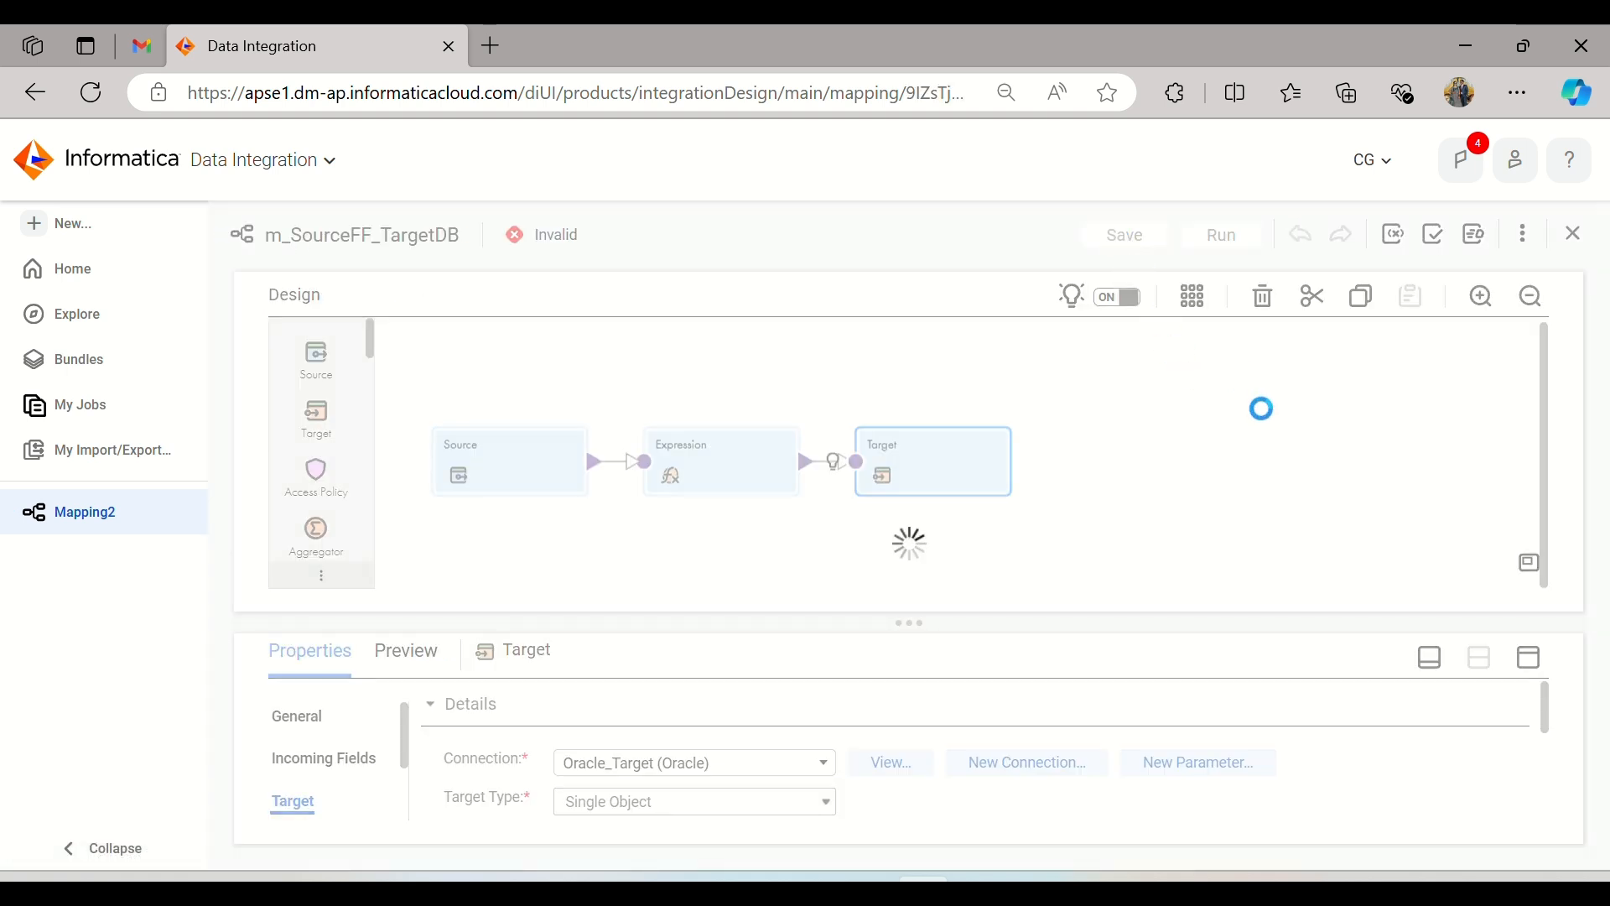
Step: Create a new Mapping Task asset and name it mt_SourceFF_TargetDb
{"action": "left_click", "coordinate": [112, 224]}
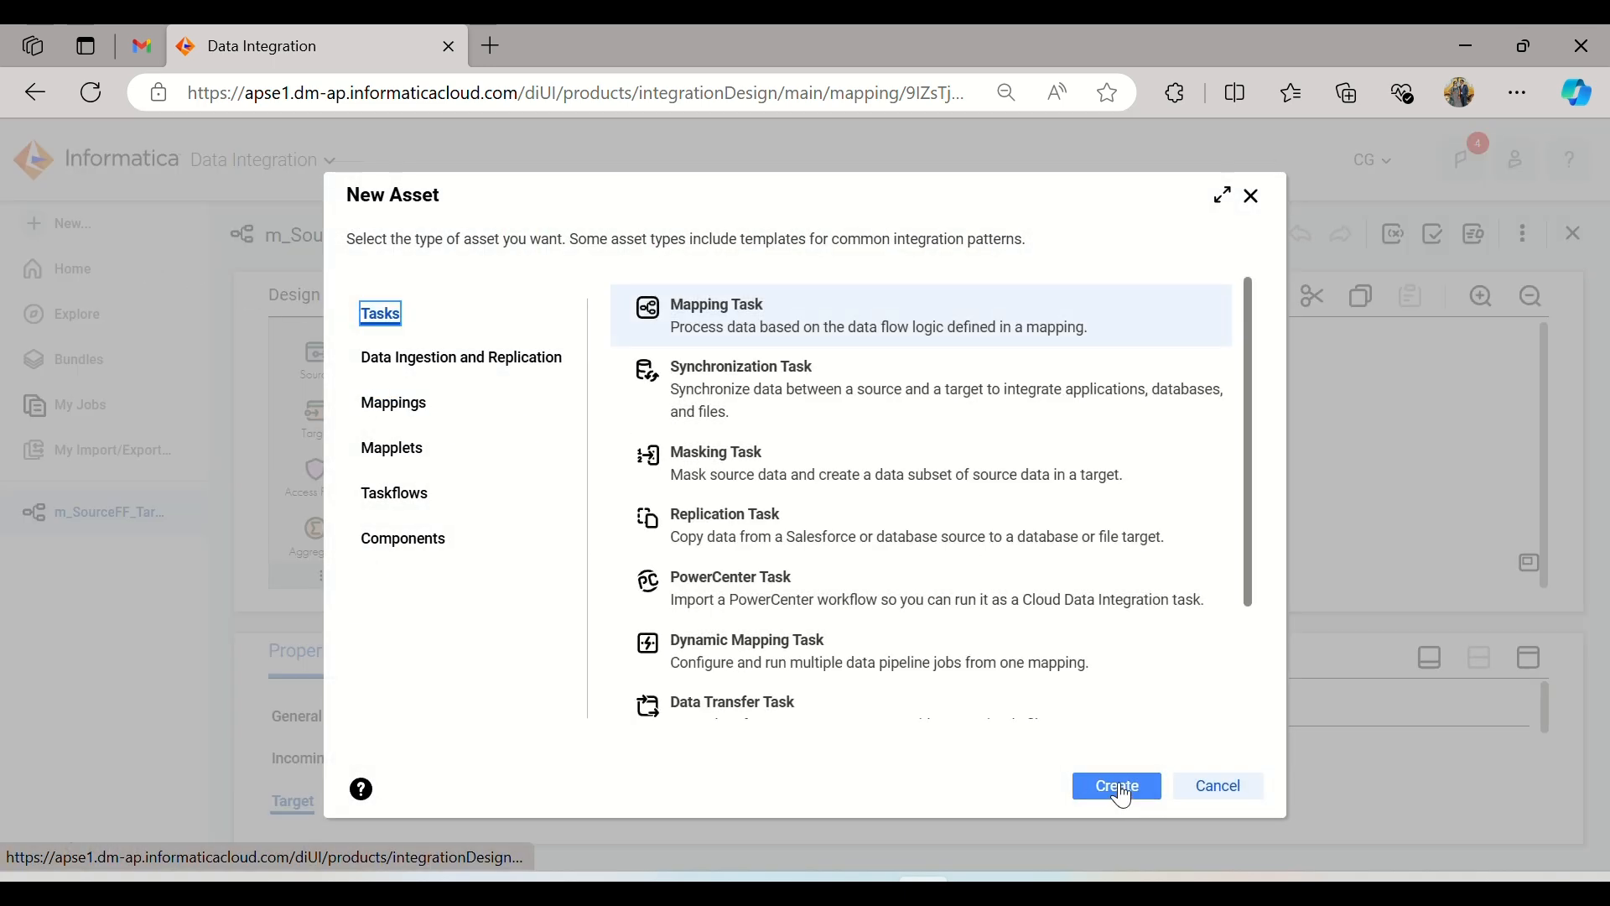
{"action": "left_click", "coordinate": [1121, 790]}
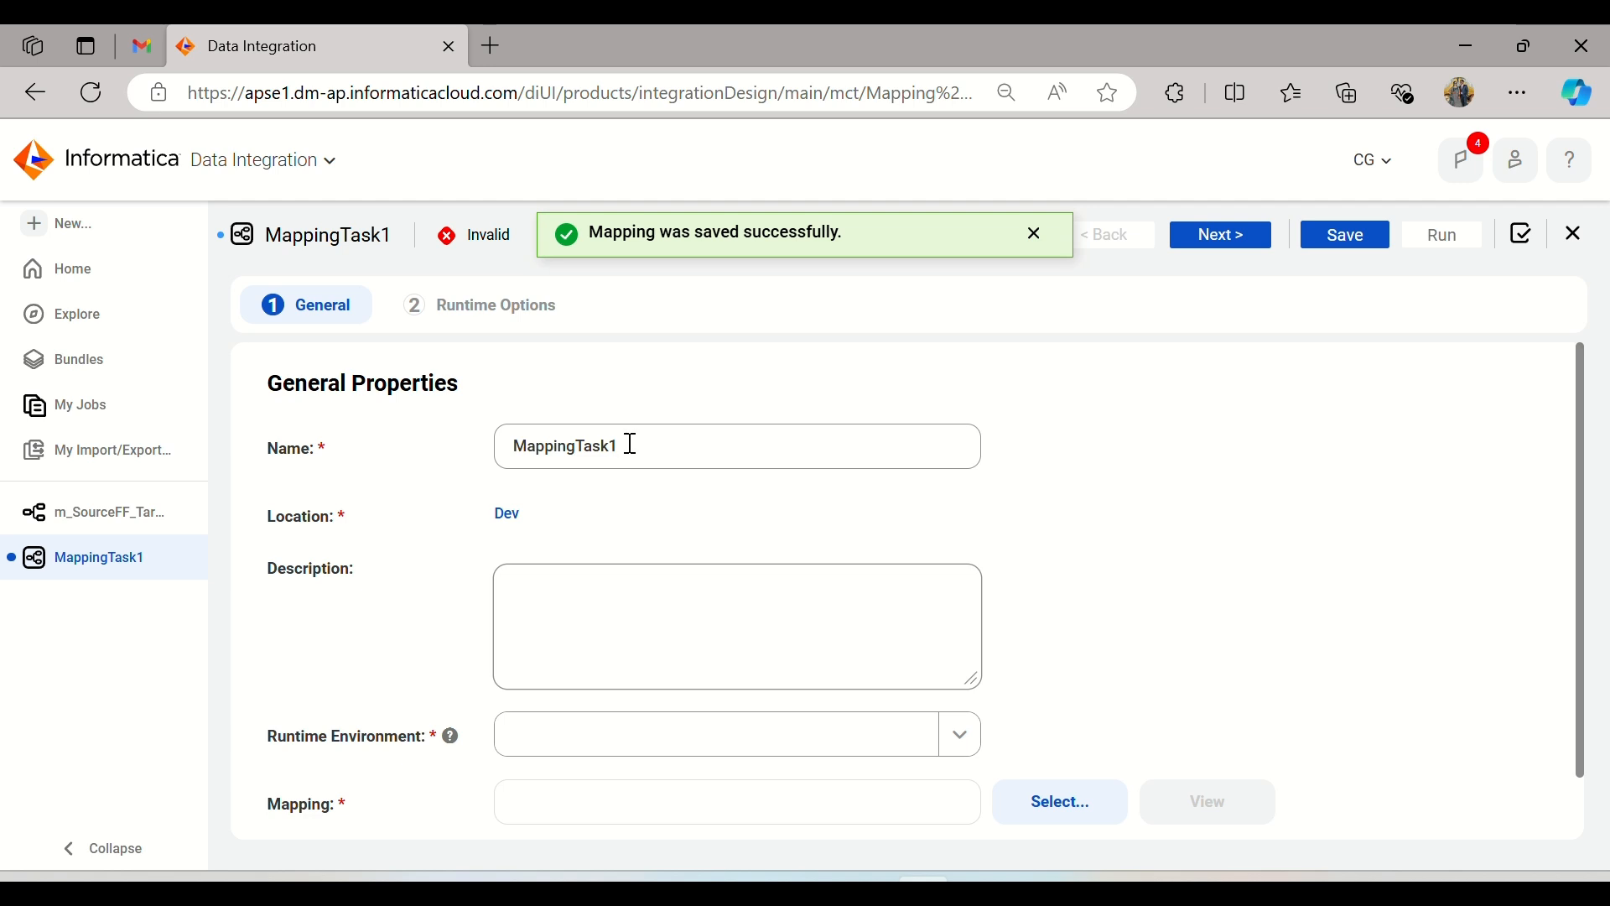
{"action": "left_click_drag", "start_coordinate": [629, 442], "coordinate": [495, 441]}
{"action": "type", "text": "m"}
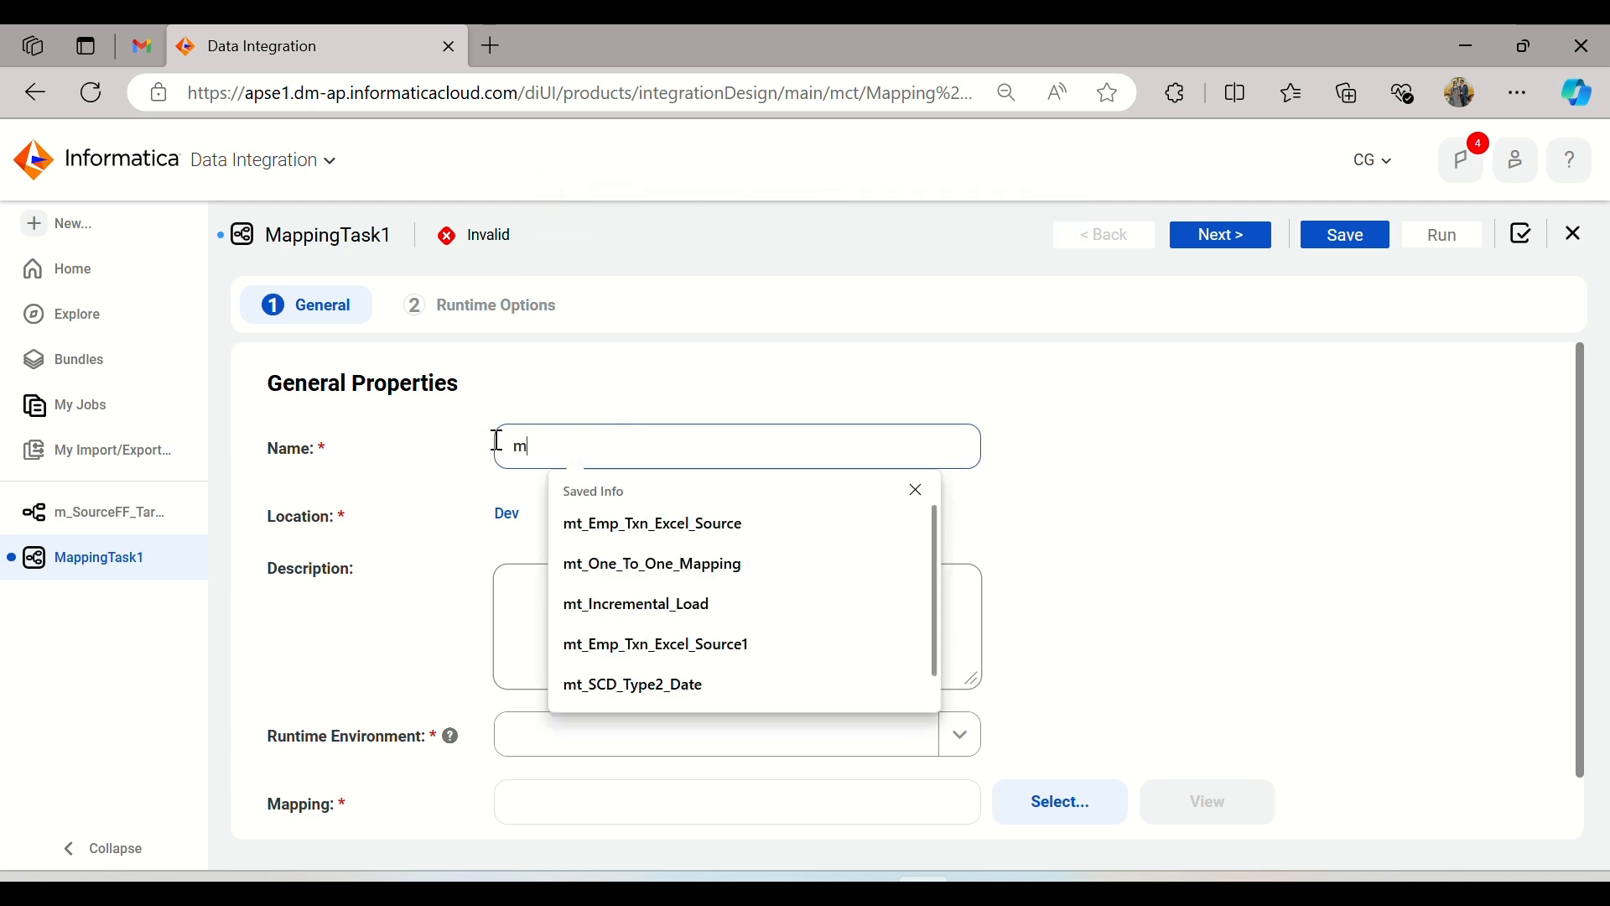
{"action": "type", "text": "t_S"}
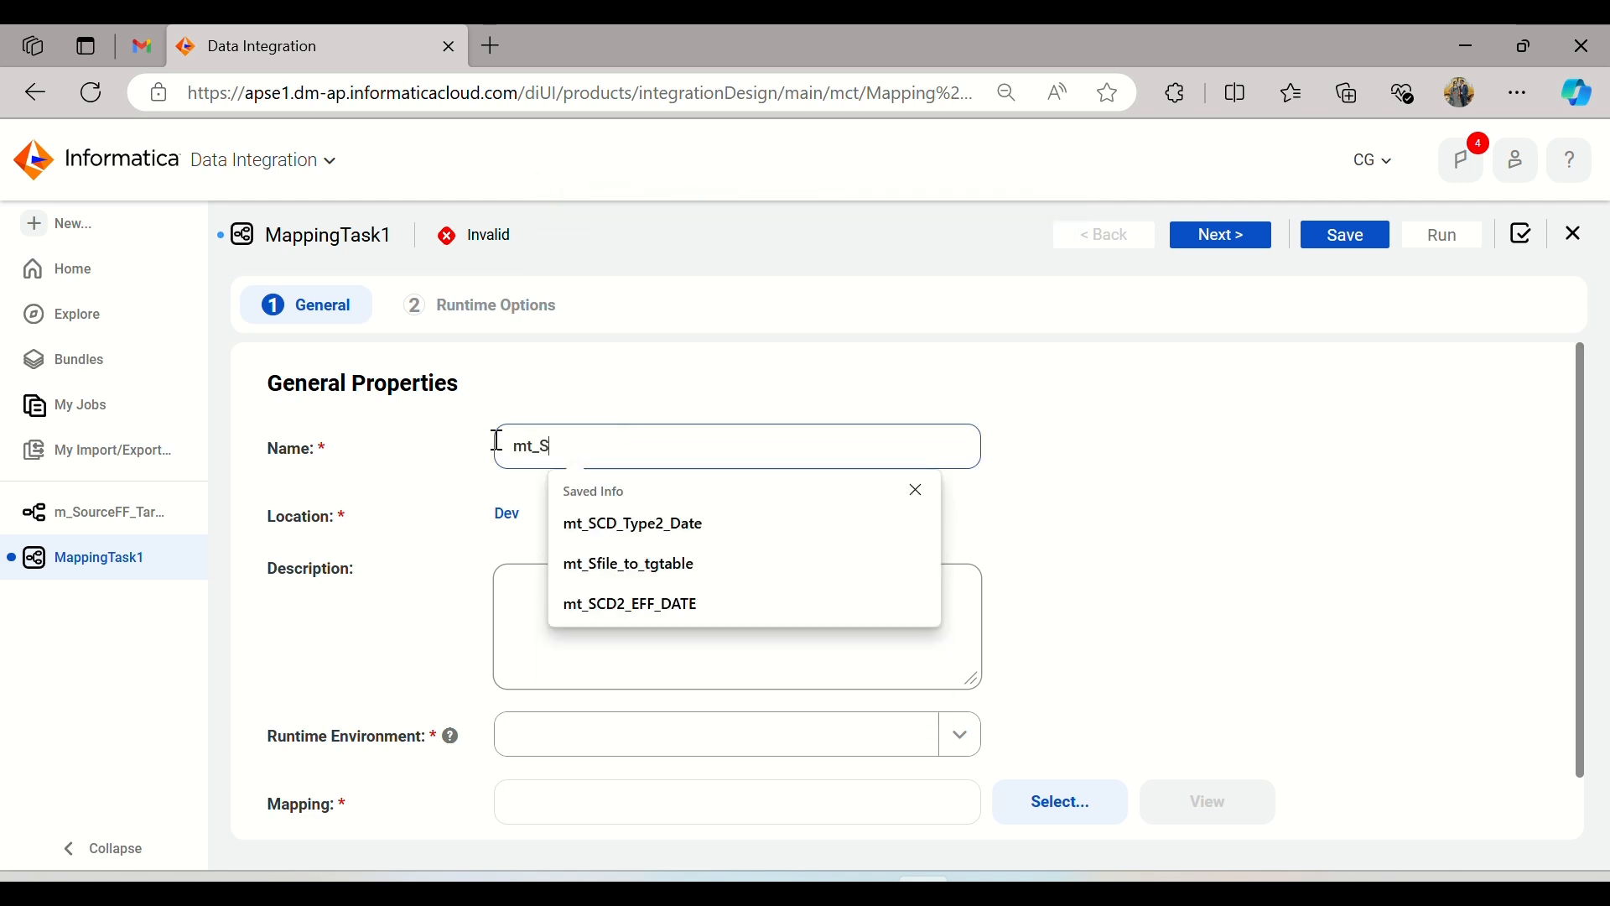
{"action": "type", "text": "ource"}
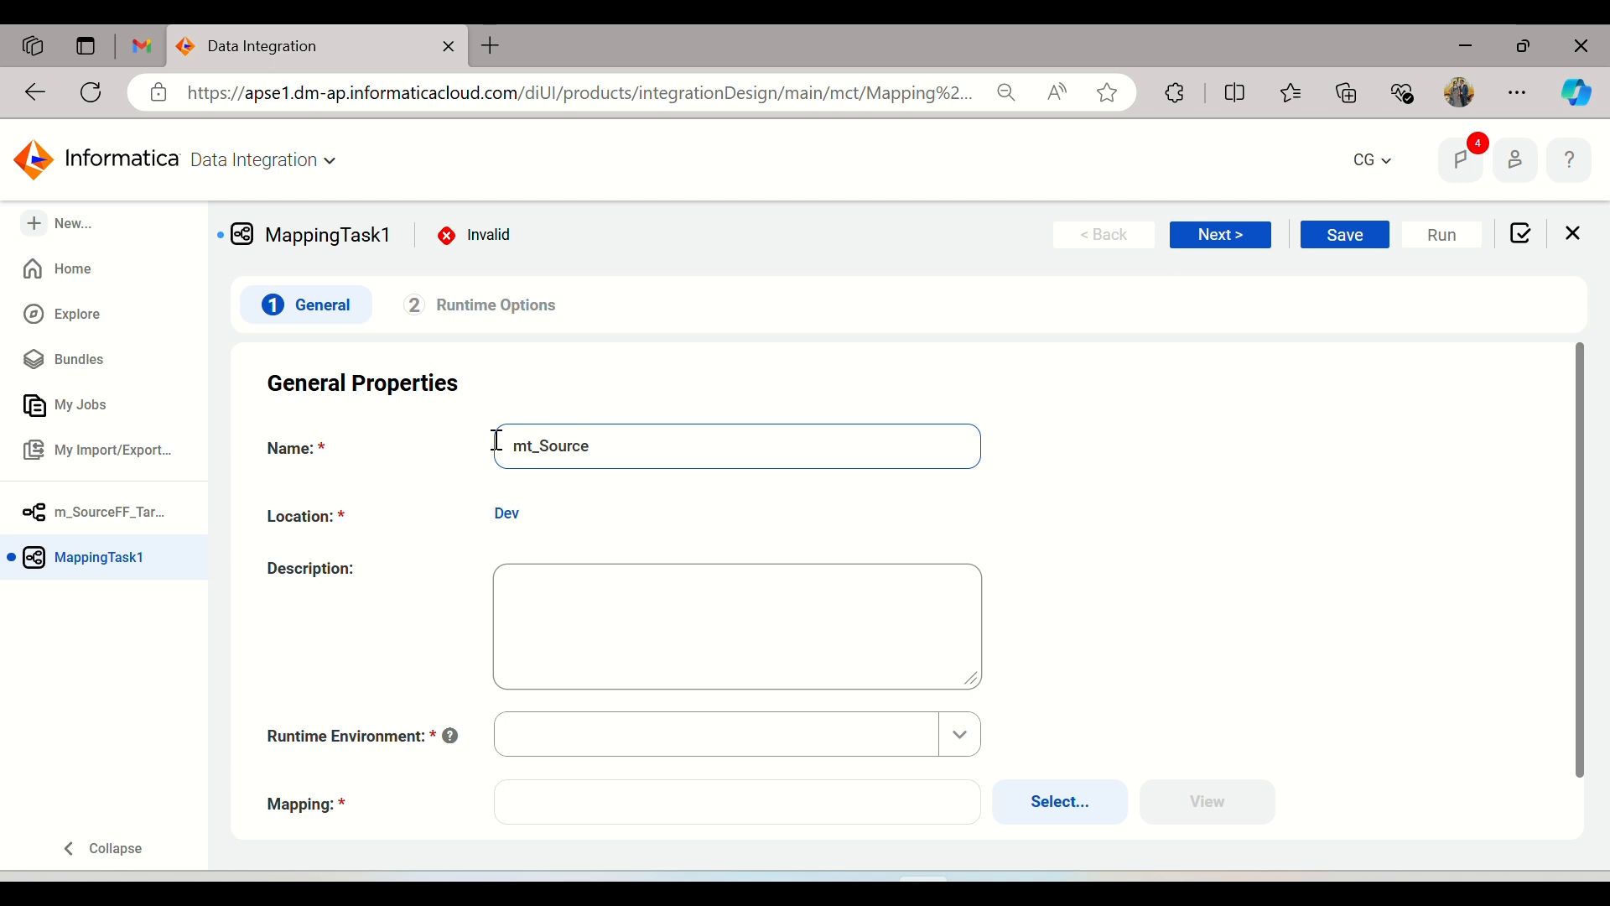
{"action": "type", "text": "FF_TargetDb"}
{"action": "left_click", "coordinate": [918, 532]}
Step: Choose the task's runtime environment and assign the mapping m_SourceFF_TargetDB from the Dev project
{"action": "scroll", "coordinate": [1236, 456], "scroll_direction": "down", "scroll_amount": 1}
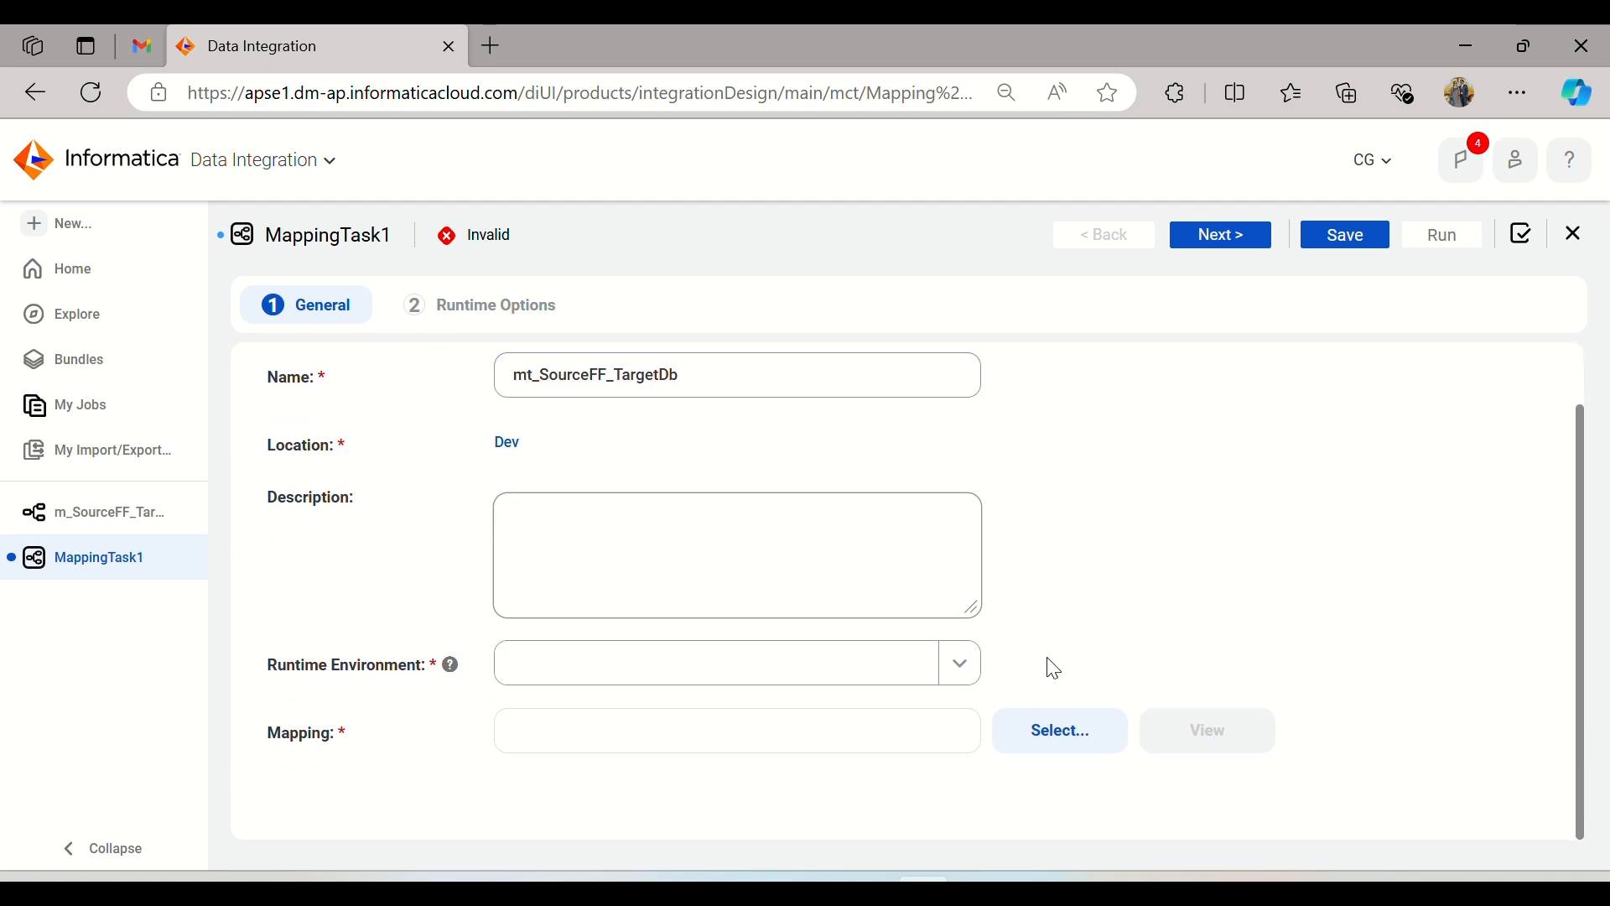
{"action": "left_click", "coordinate": [958, 664]}
{"action": "left_click", "coordinate": [675, 749]}
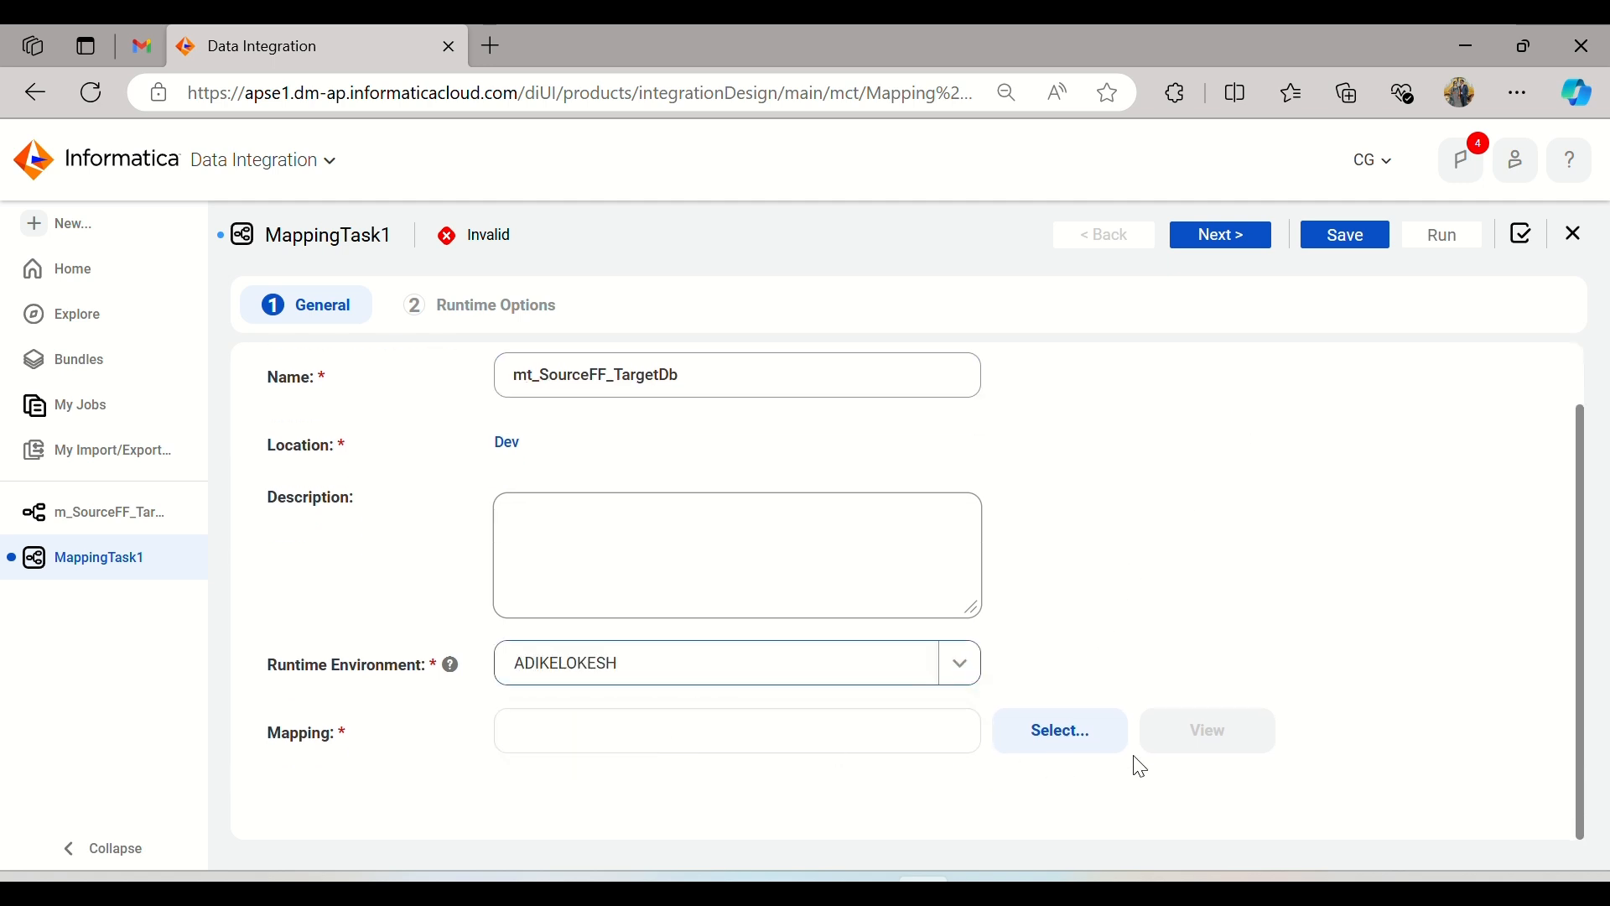
{"action": "left_click", "coordinate": [1099, 740]}
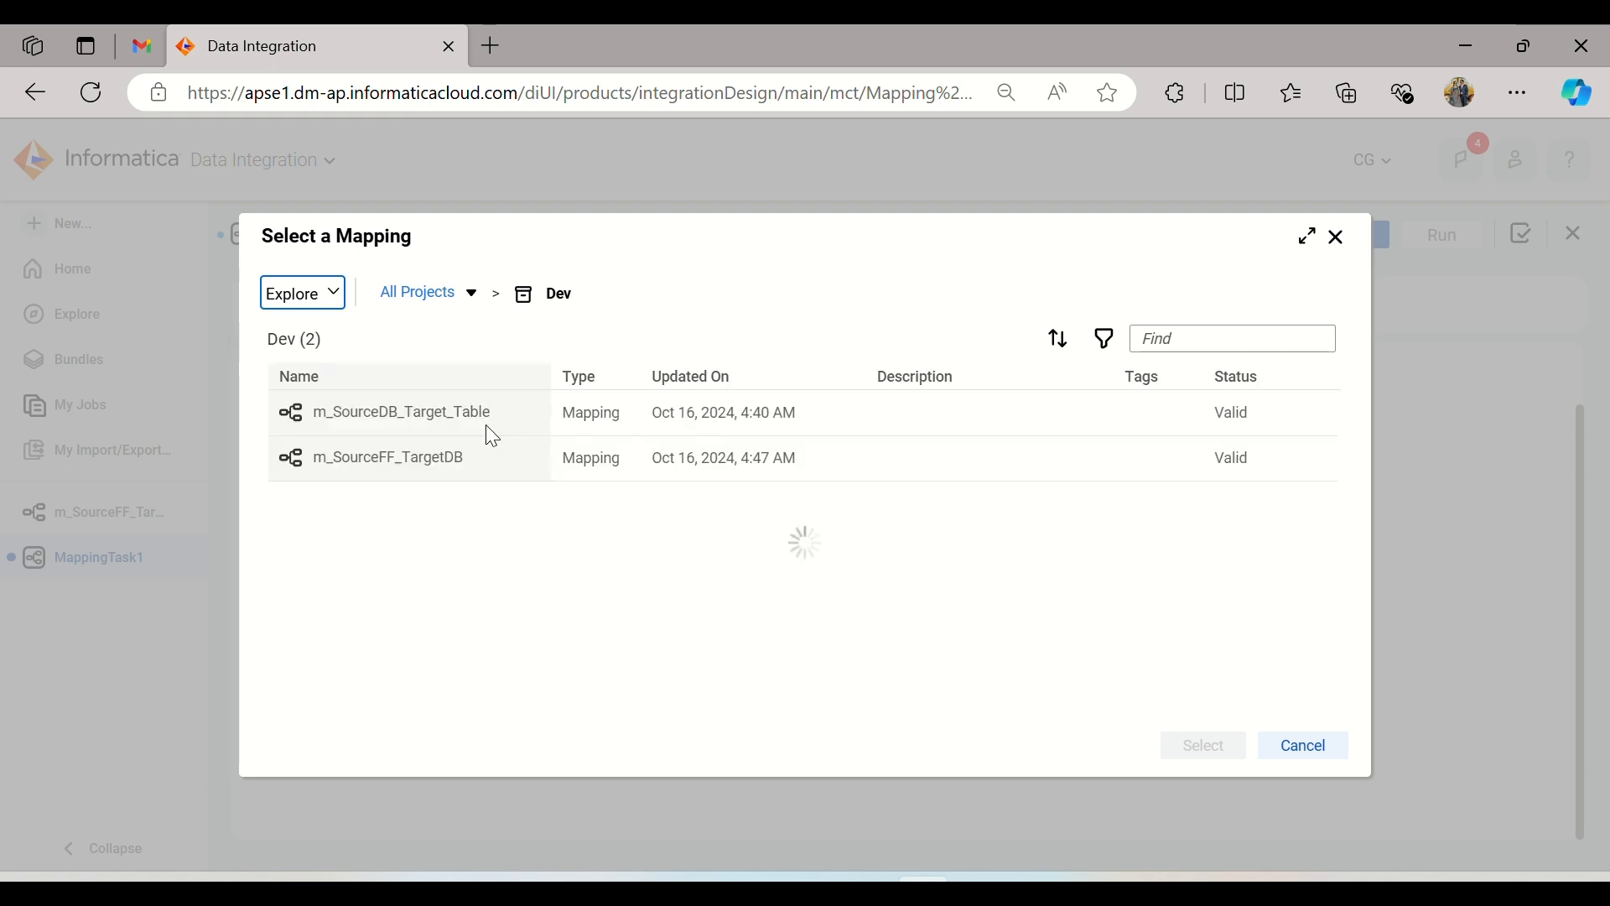
{"action": "left_click", "coordinate": [426, 478]}
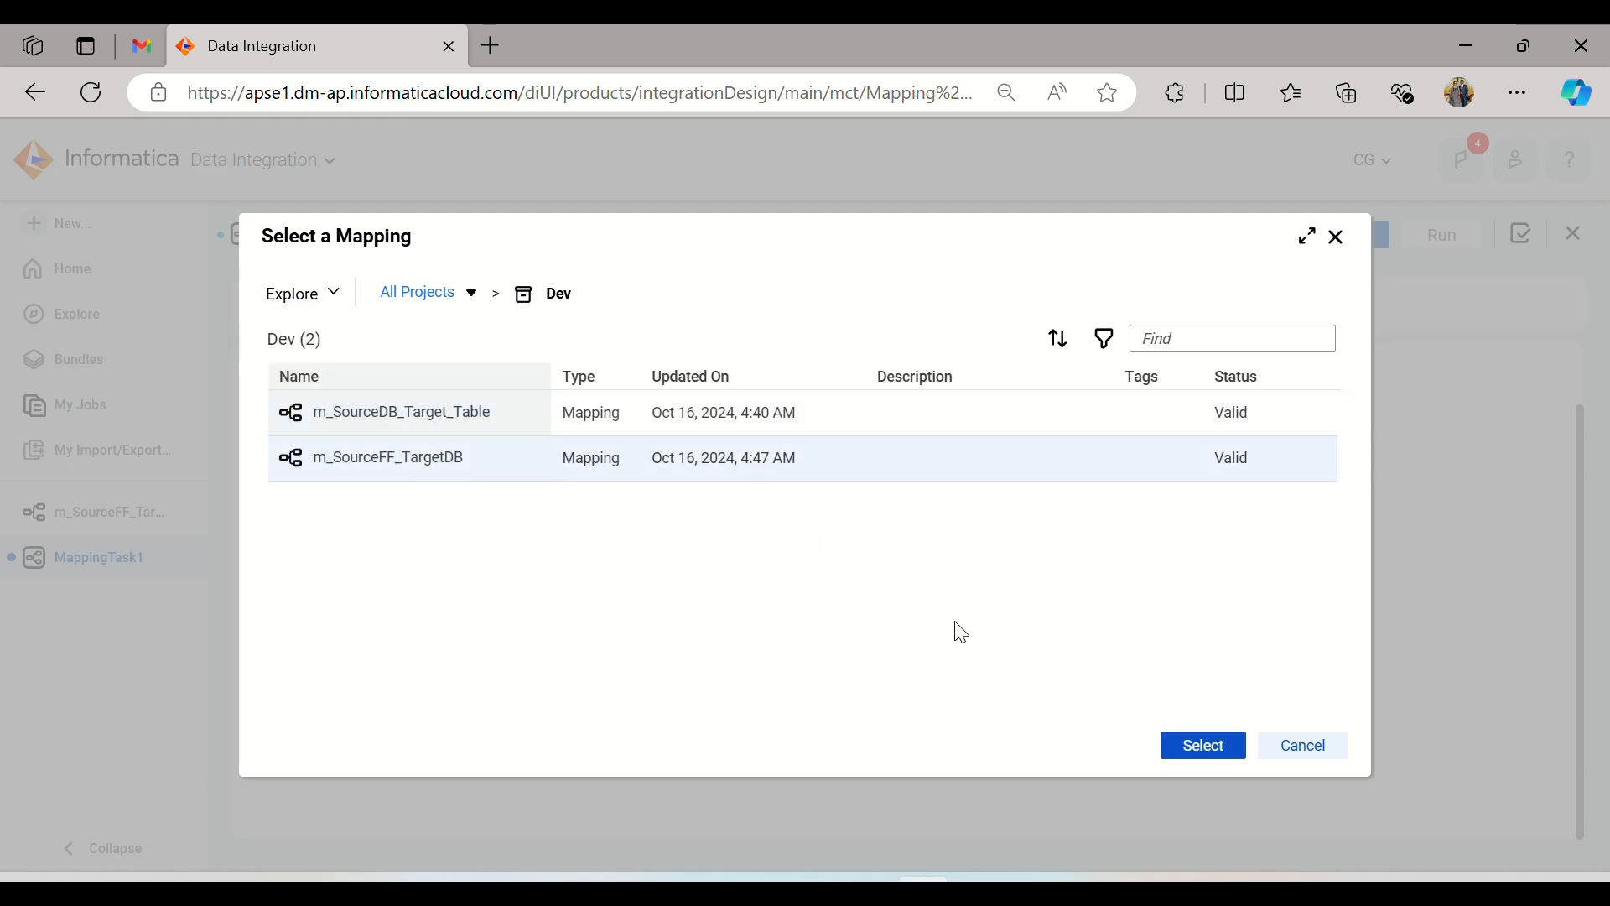
{"action": "left_click", "coordinate": [1194, 746]}
{"action": "scroll", "coordinate": [1153, 556], "scroll_direction": "down", "scroll_amount": 3}
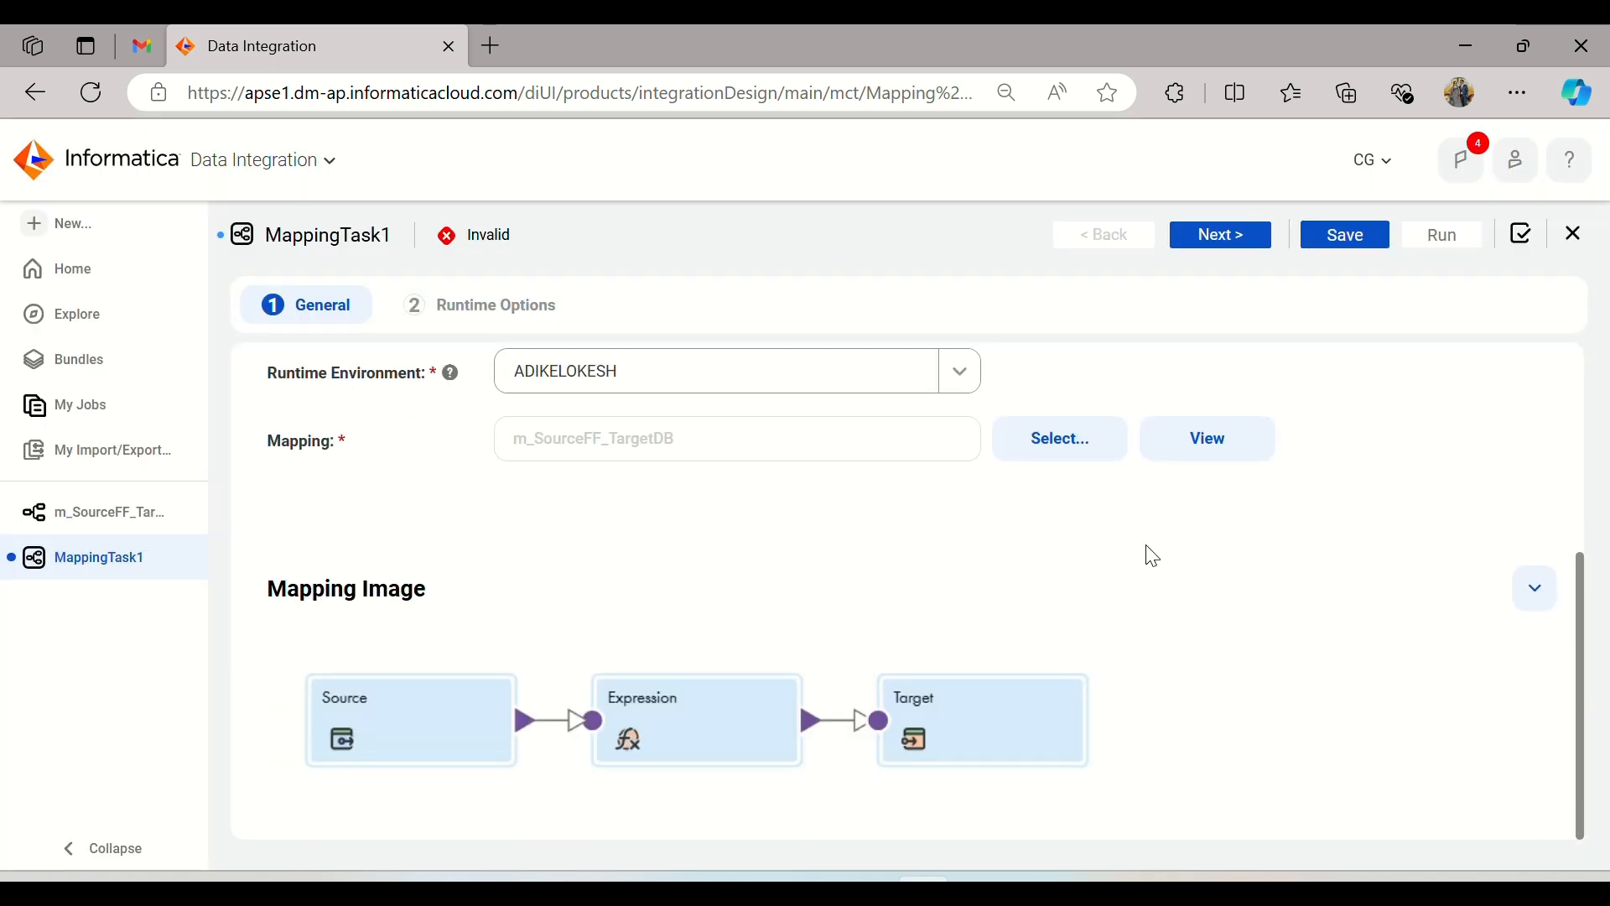
Step: Keep the default runtime options, save the mapping task and run it
{"action": "left_click", "coordinate": [1239, 241]}
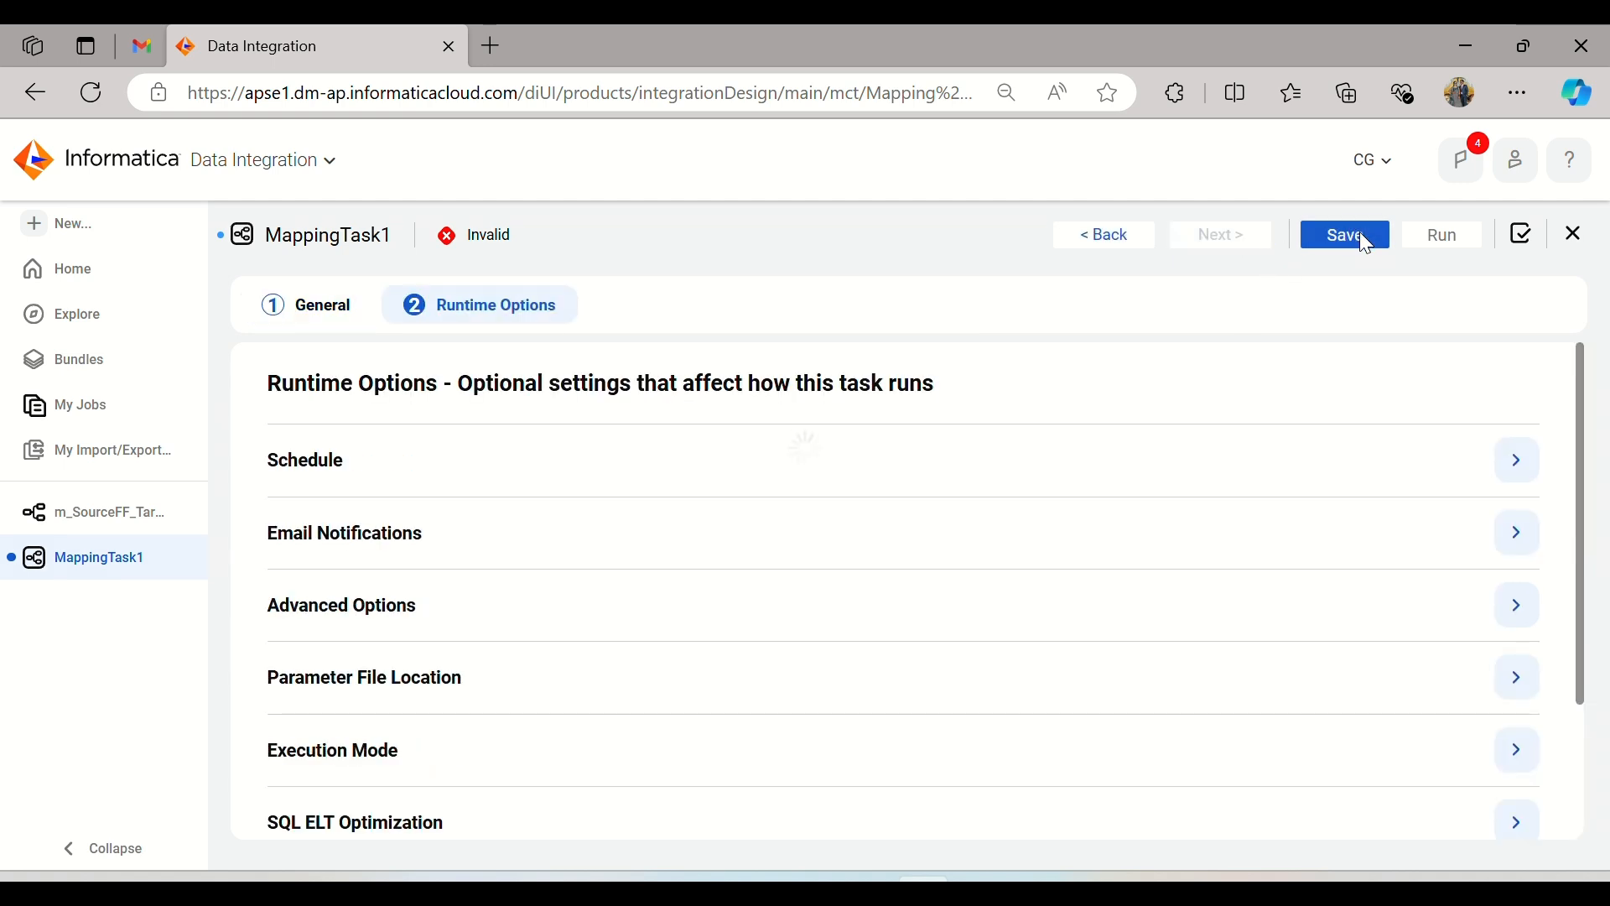
{"action": "left_click", "coordinate": [1360, 233]}
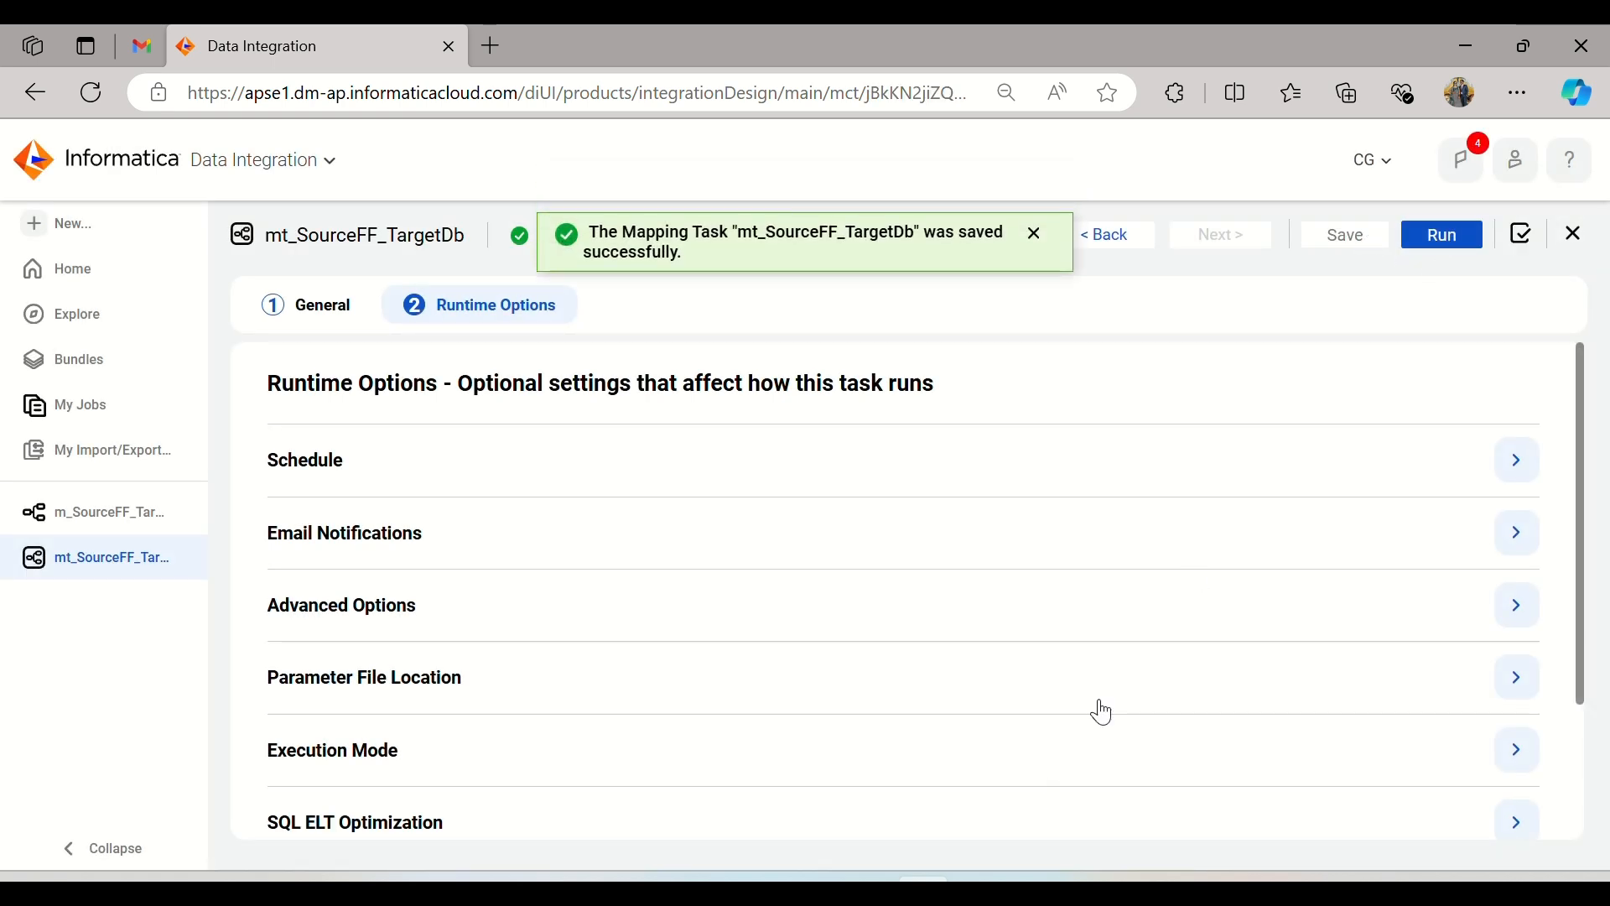
{"action": "left_click", "coordinate": [1439, 231]}
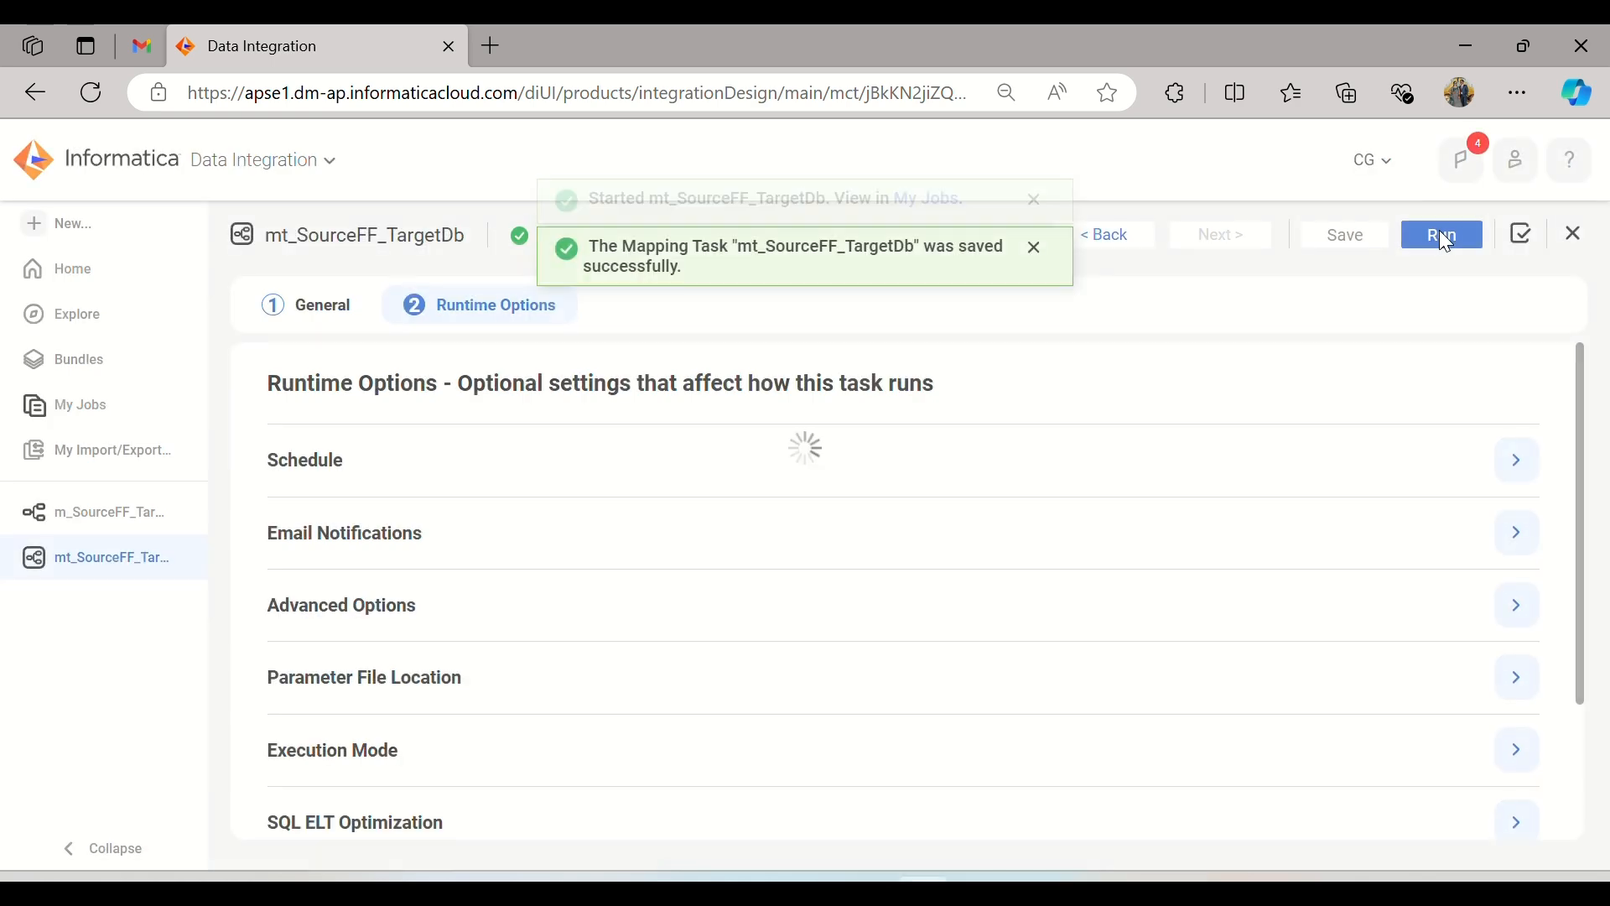
Step: Monitor the mt_SourceFF_TargetDb-1 job in the jobs list, refreshing its status repeatedly
{"action": "left_click", "coordinate": [55, 413]}
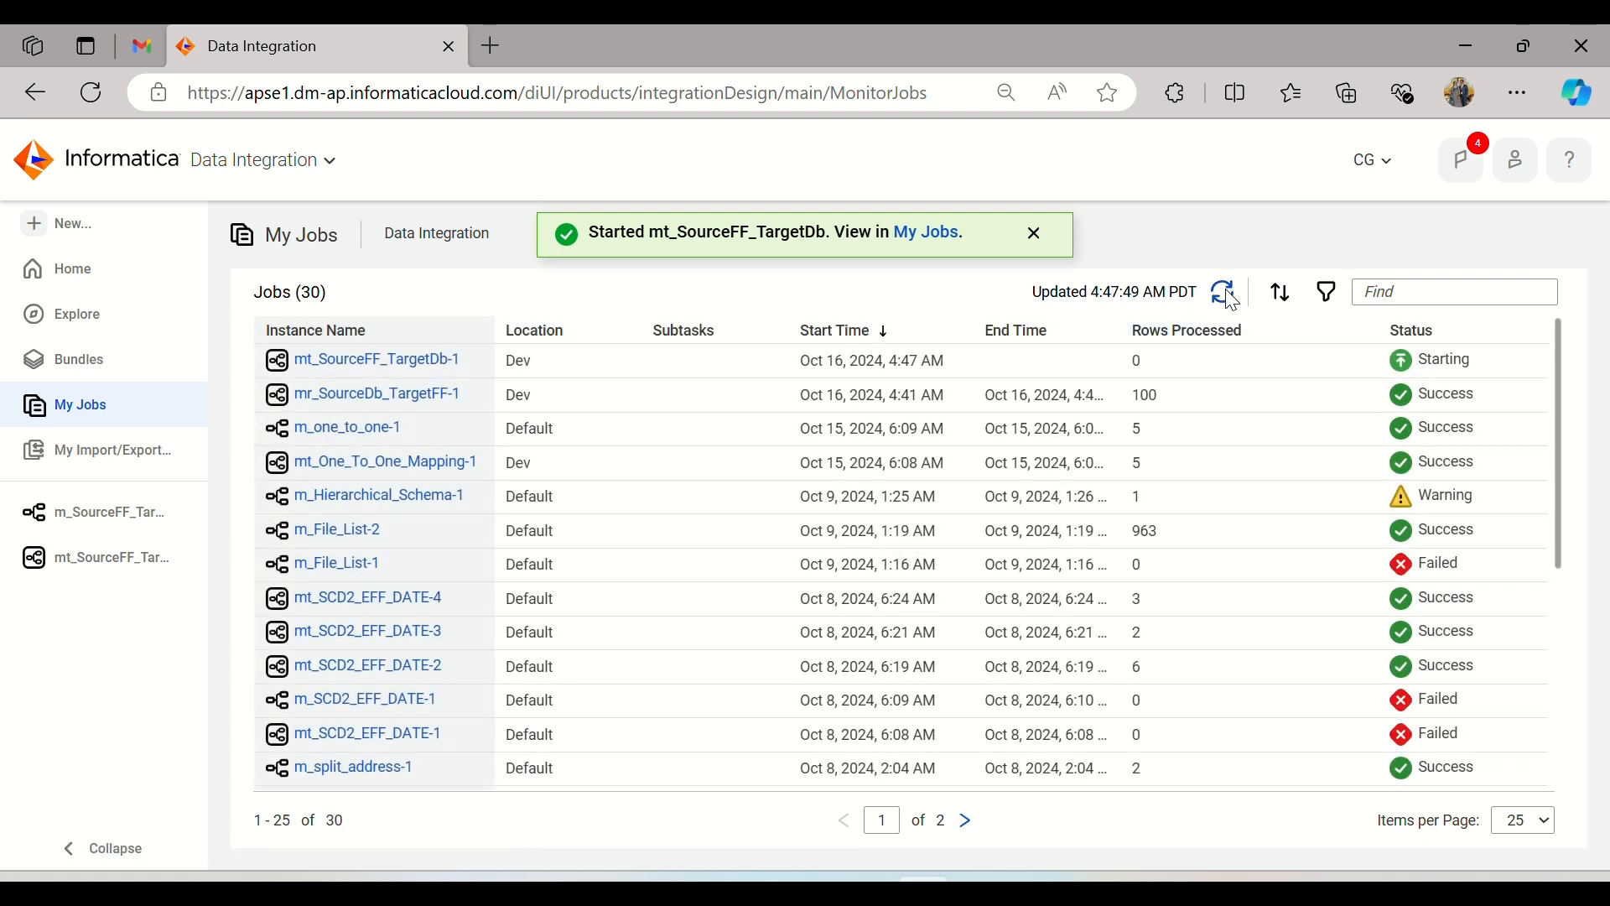
{"action": "left_click", "coordinate": [1231, 299]}
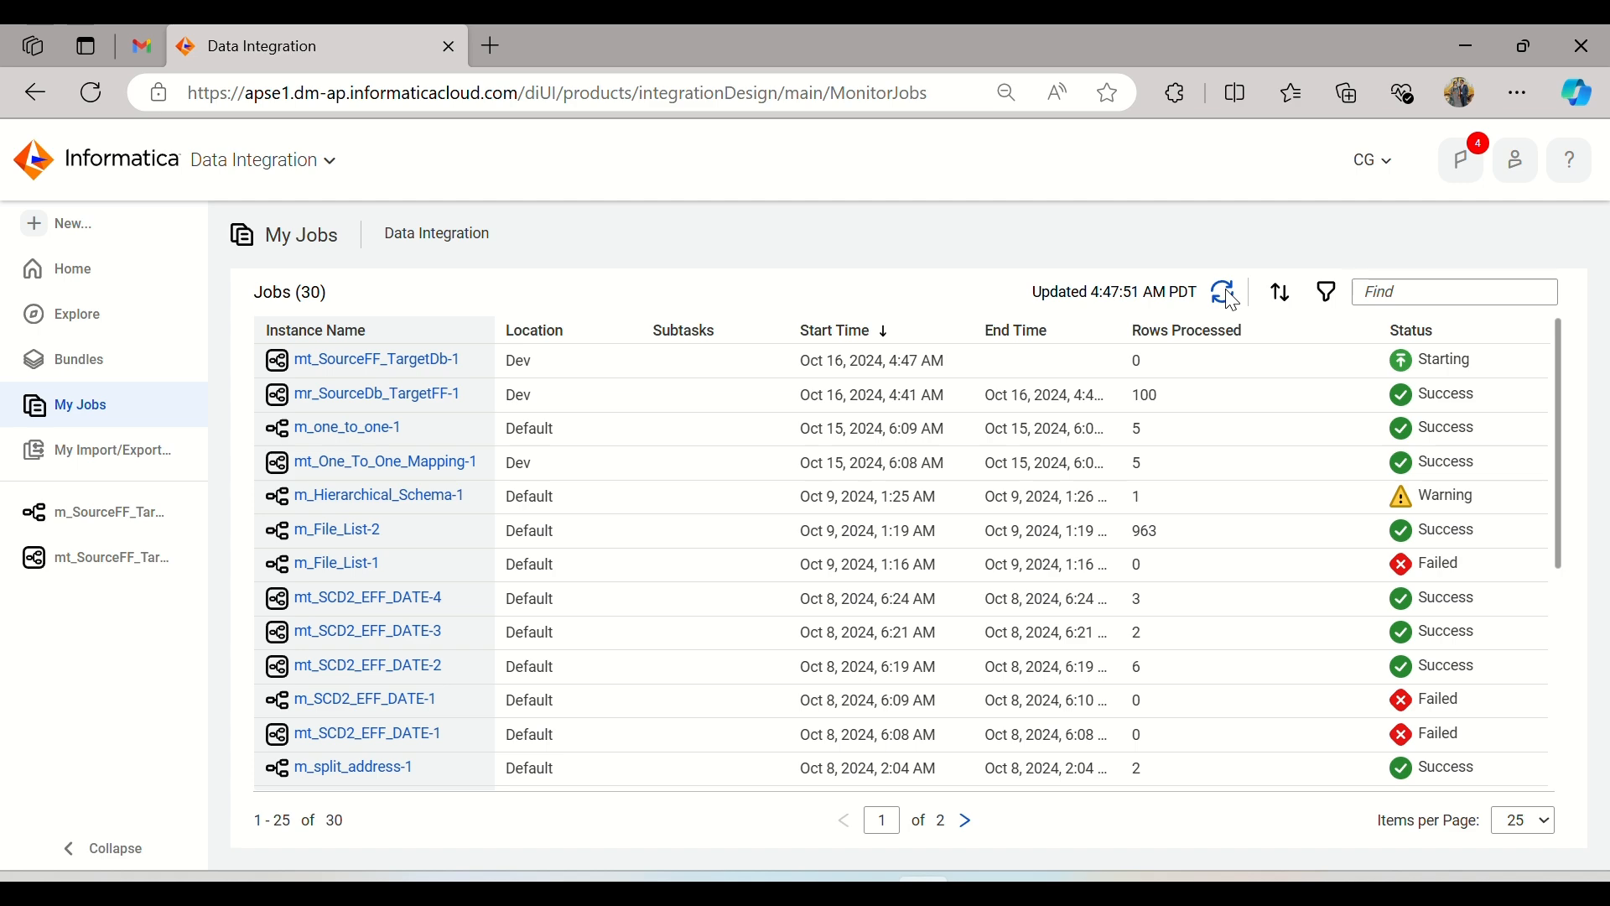
{"action": "left_click", "coordinate": [1231, 299]}
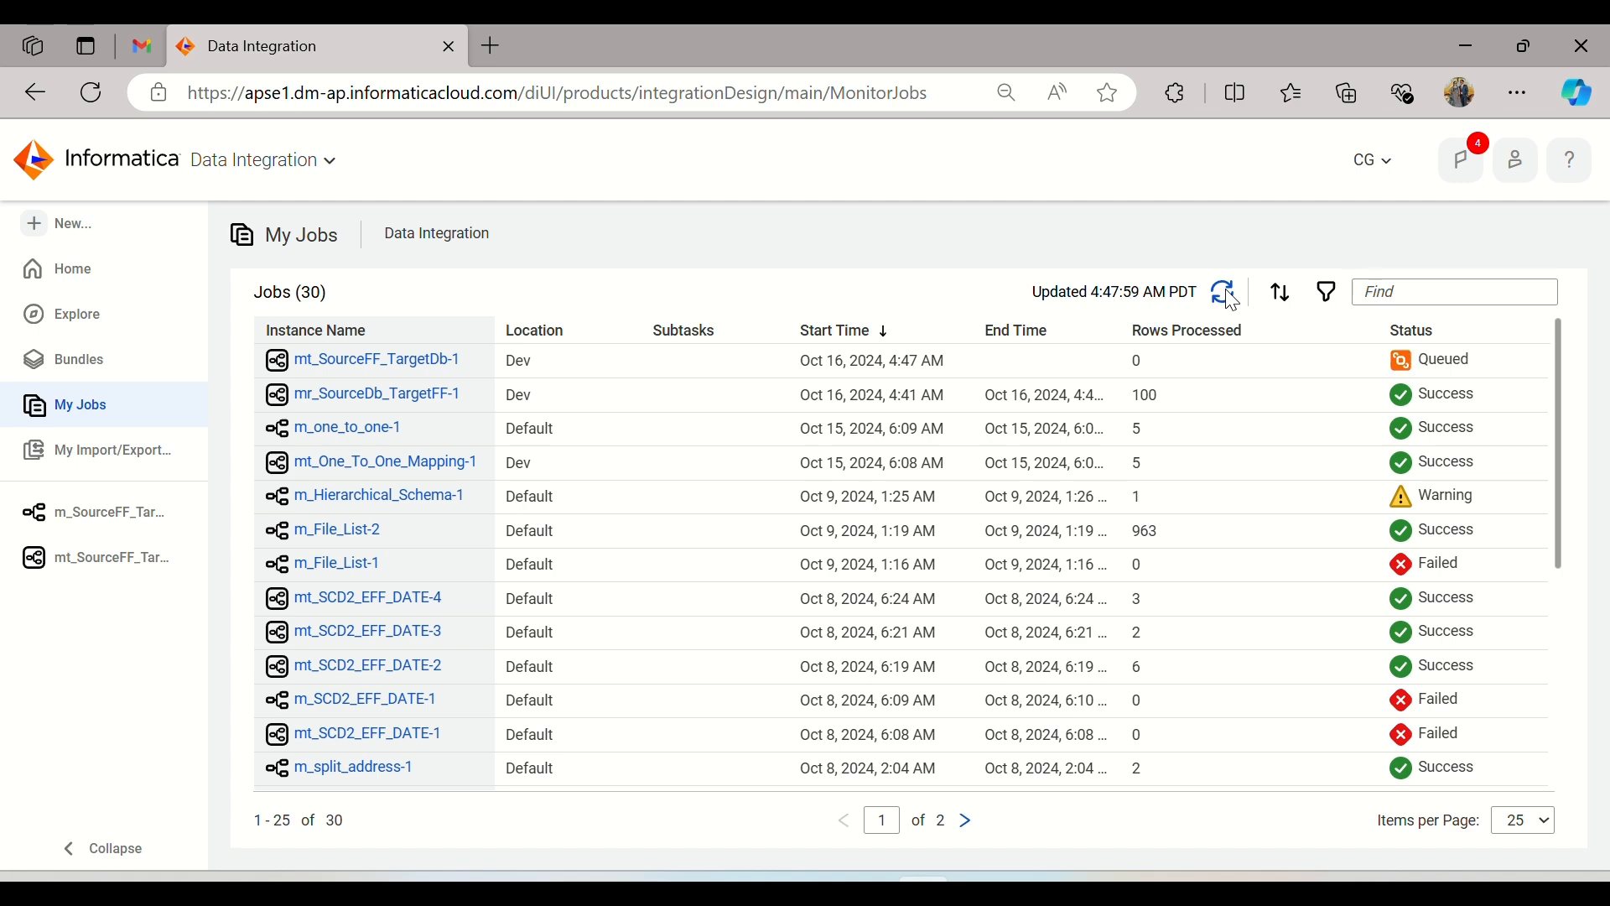
{"action": "left_click", "coordinate": [1230, 299]}
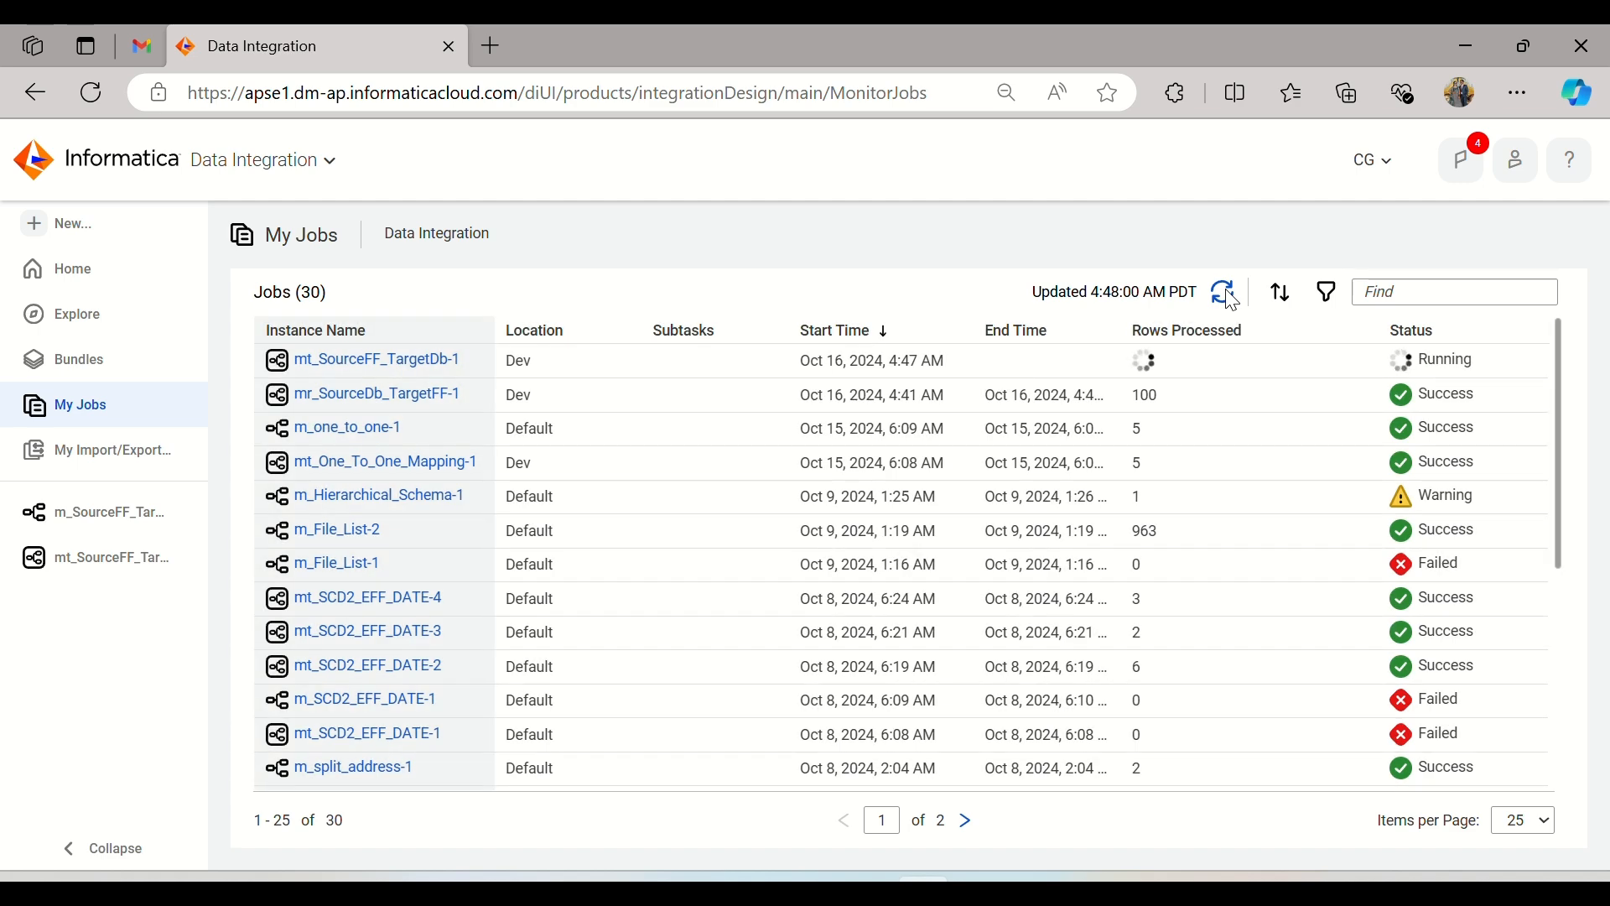
{"action": "left_click", "coordinate": [1231, 298]}
{"action": "left_click", "coordinate": [1231, 299]}
{"action": "left_click", "coordinate": [1231, 299]}
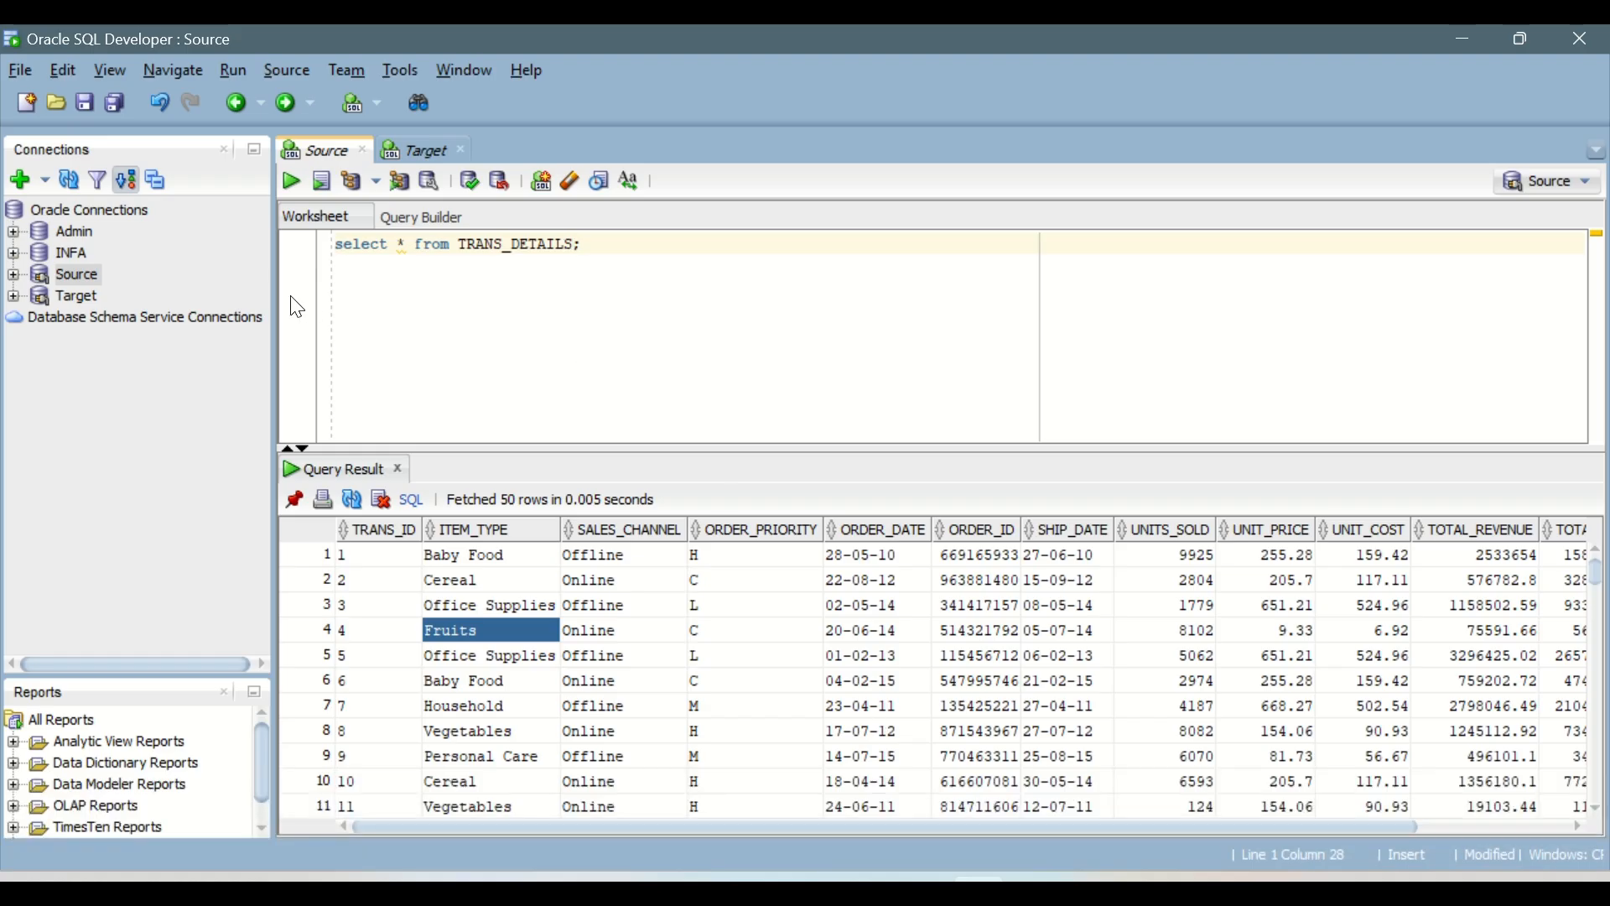
Step: Switch to Oracle SQL Developer and run select * from T_Sales_Report; in the Target connection's worksheet
{"action": "left_click", "coordinate": [445, 153]}
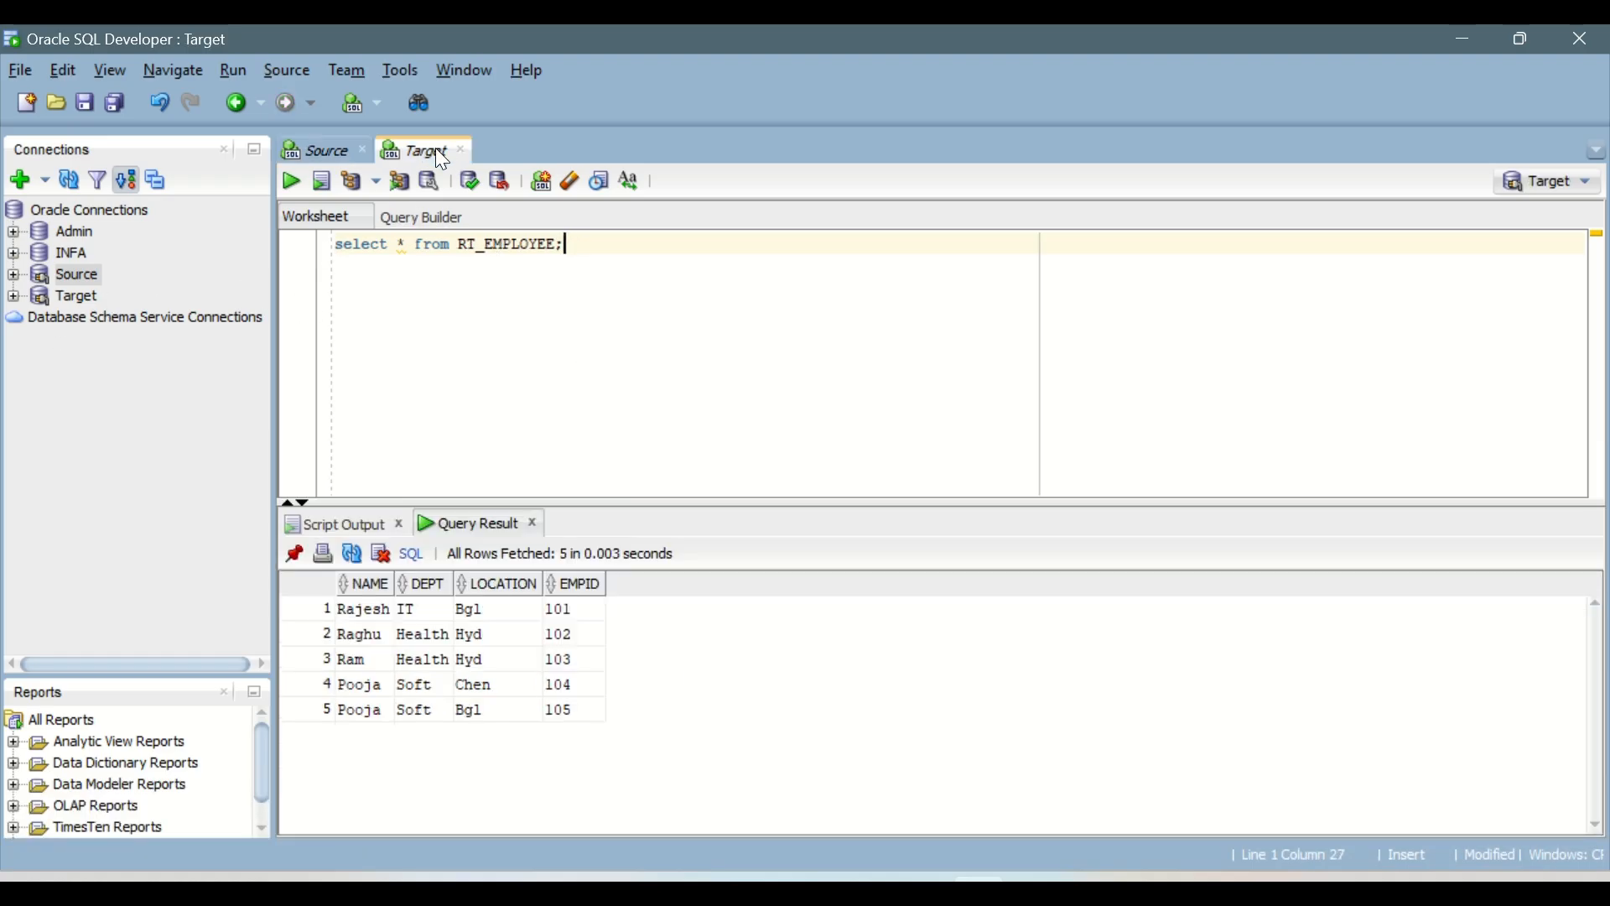
{"action": "double_click", "coordinate": [483, 245]}
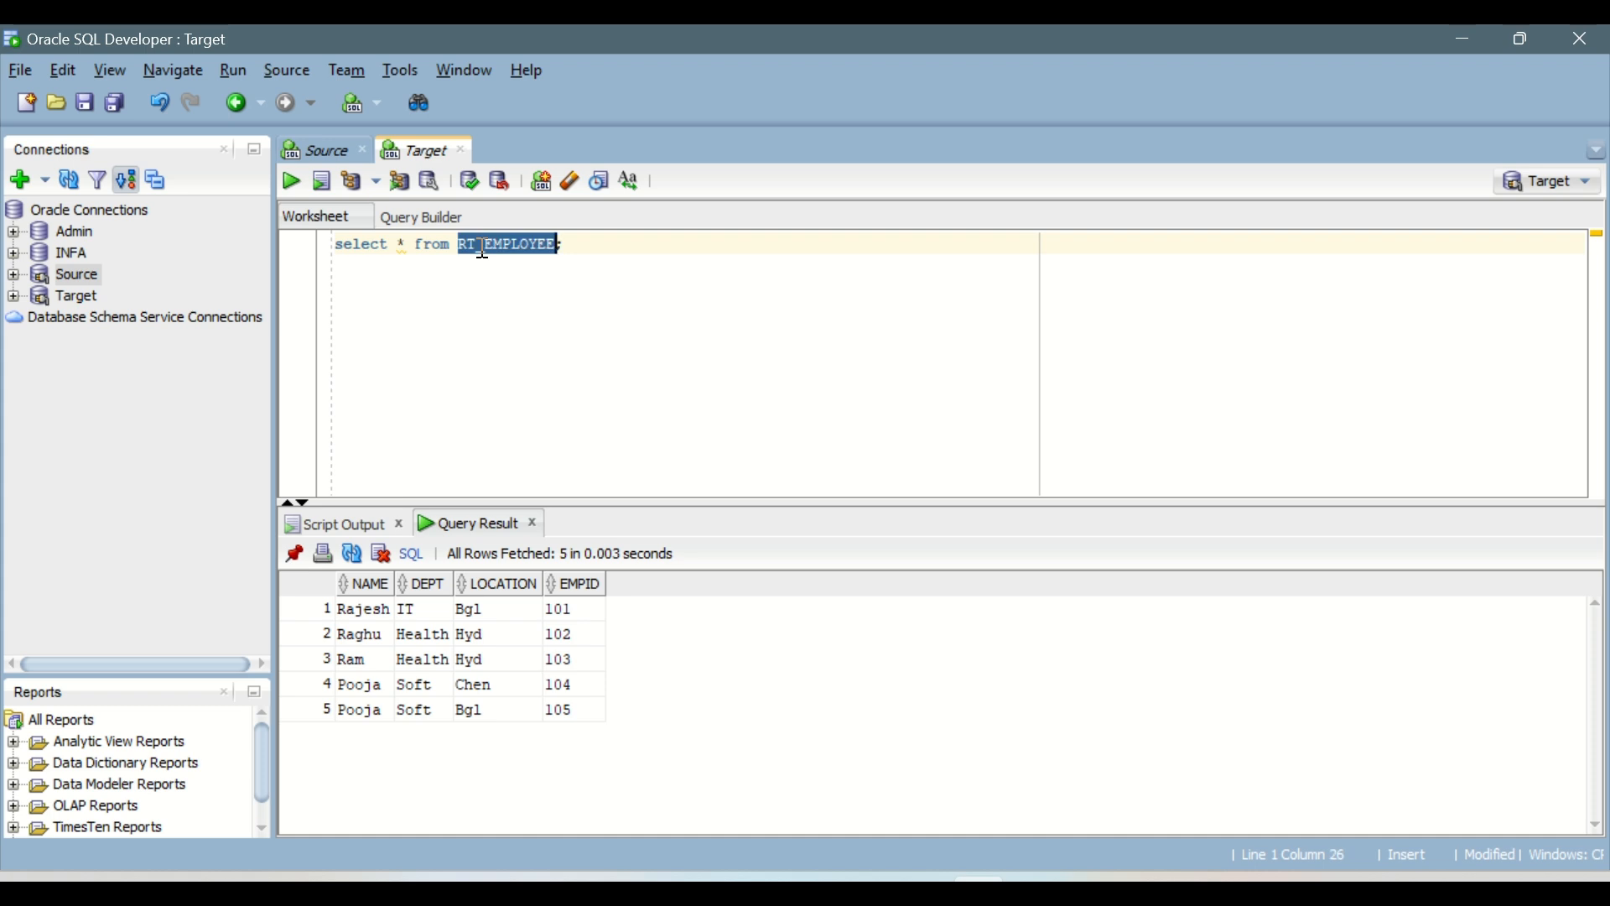
{"action": "type", "text": "T_Sale"}
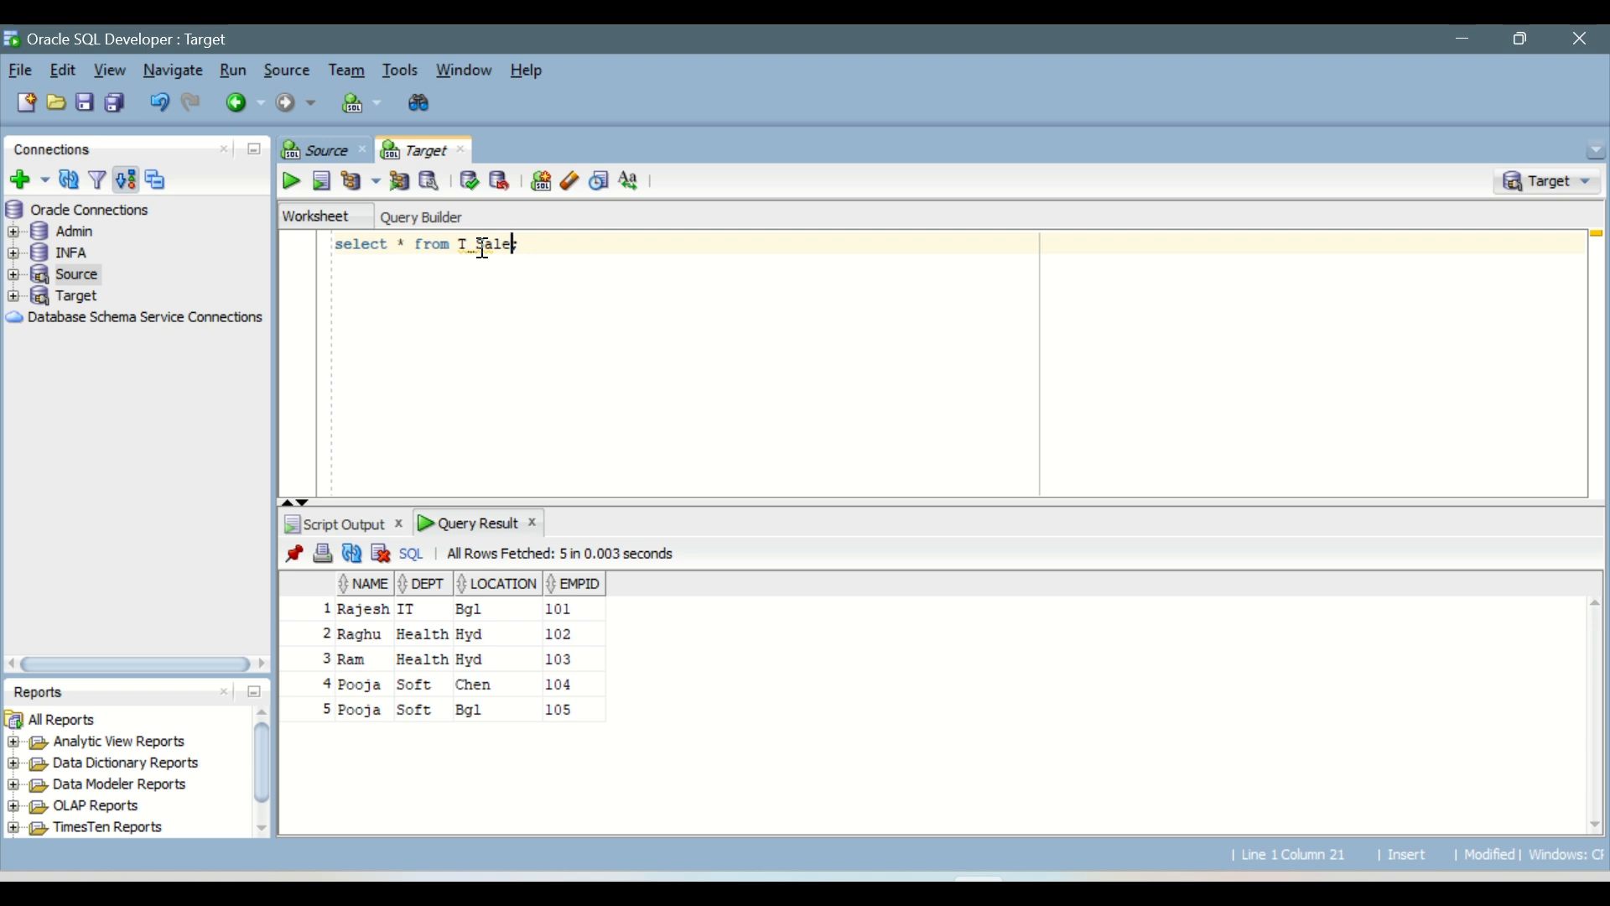
{"action": "type", "text": "s_Report;"}
{"action": "key", "text": "End"}
{"action": "key", "text": "ctrl+Return"}
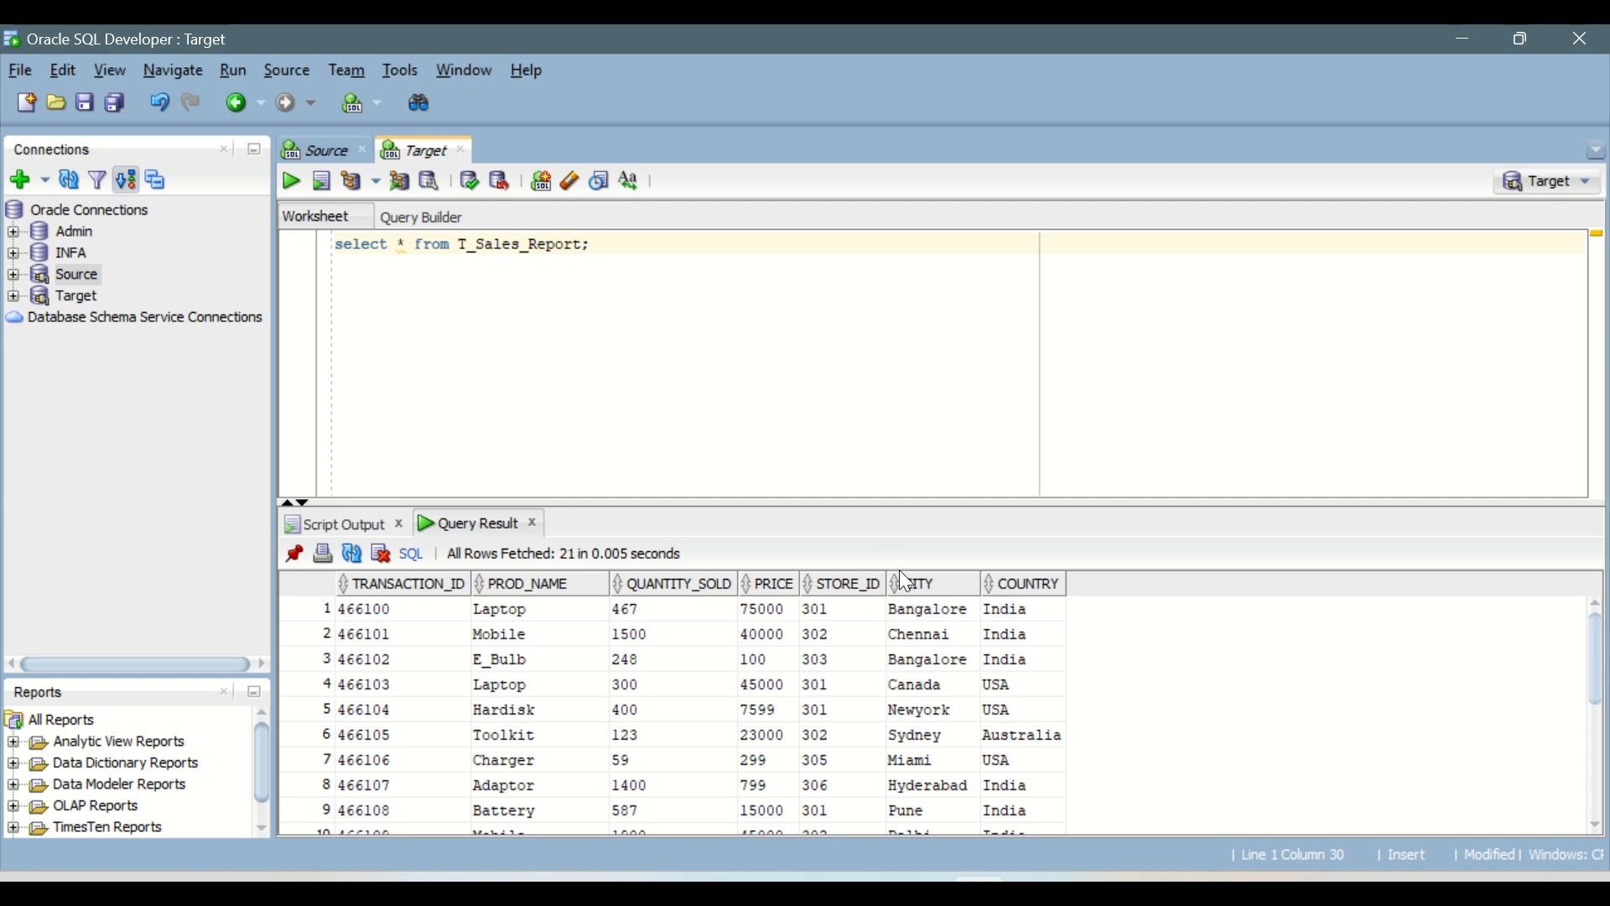
Step: Enlarge the query results area, look through the loaded sales records and get their row count
{"action": "left_click_drag", "start_coordinate": [893, 509], "coordinate": [916, 317]}
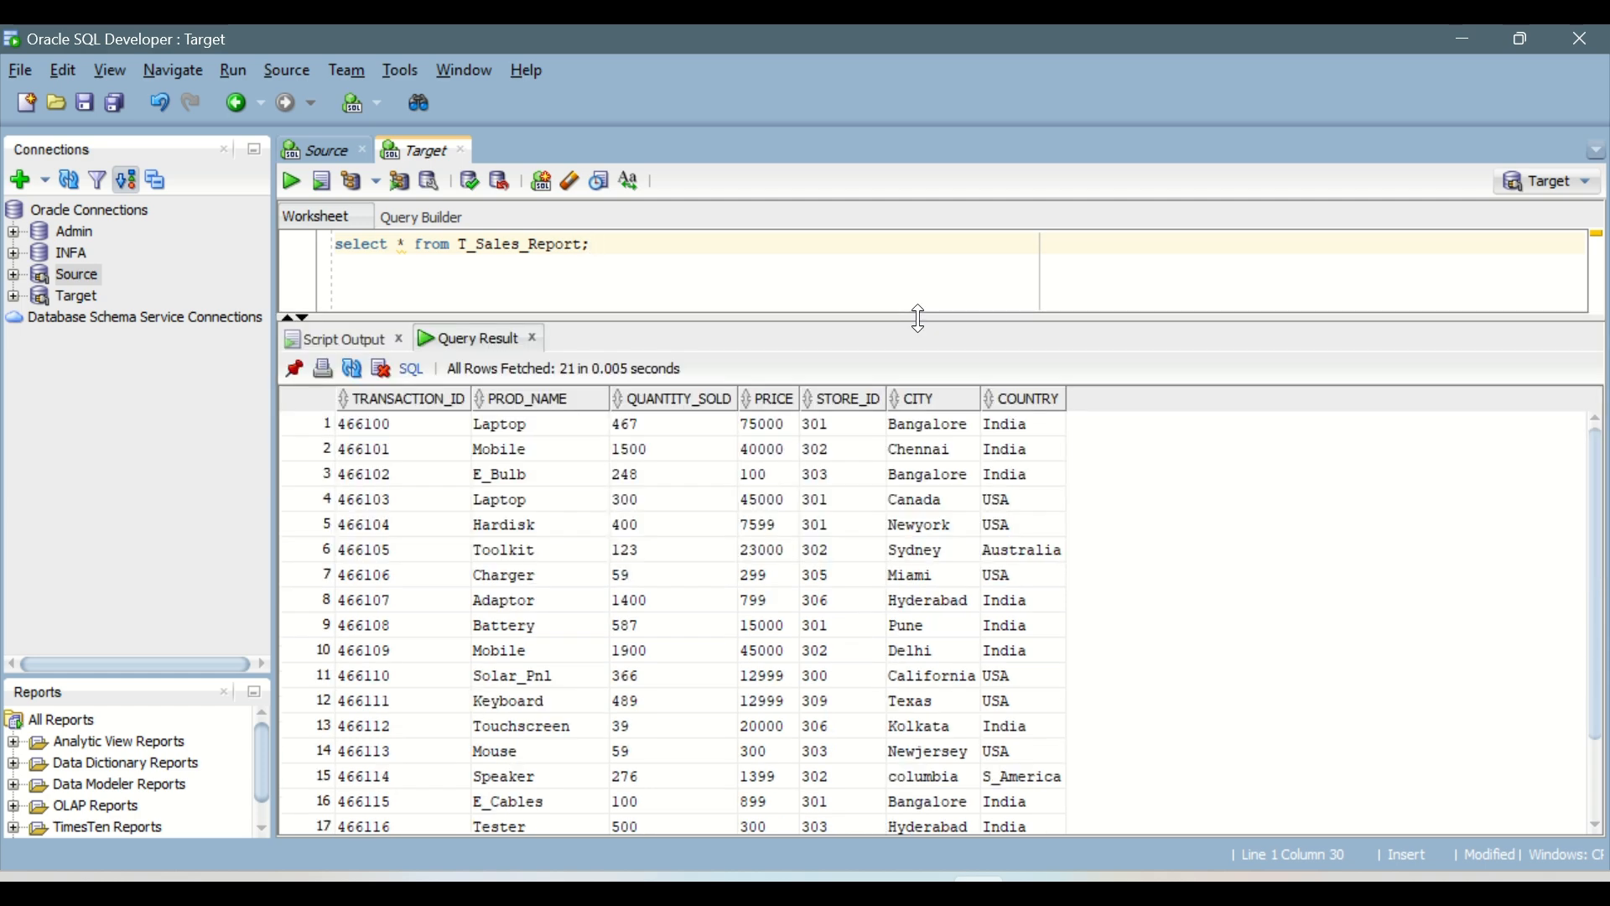
{"action": "left_click_drag", "start_coordinate": [402, 424], "coordinate": [585, 869]}
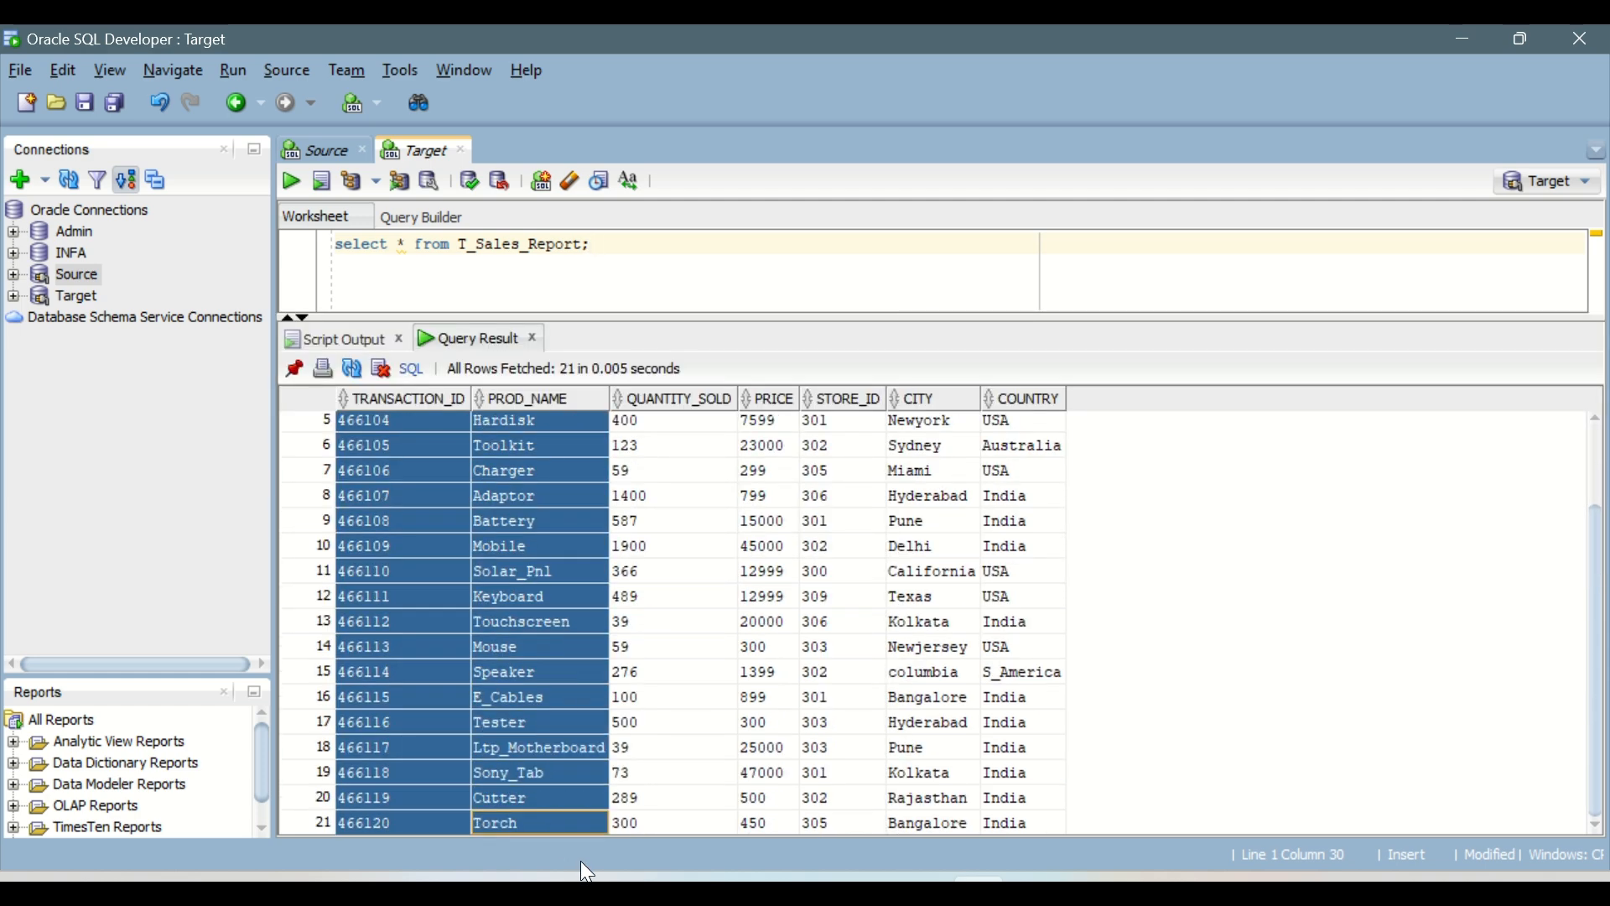
{"action": "right_click", "coordinate": [637, 578]}
{"action": "left_click", "coordinate": [709, 669]}
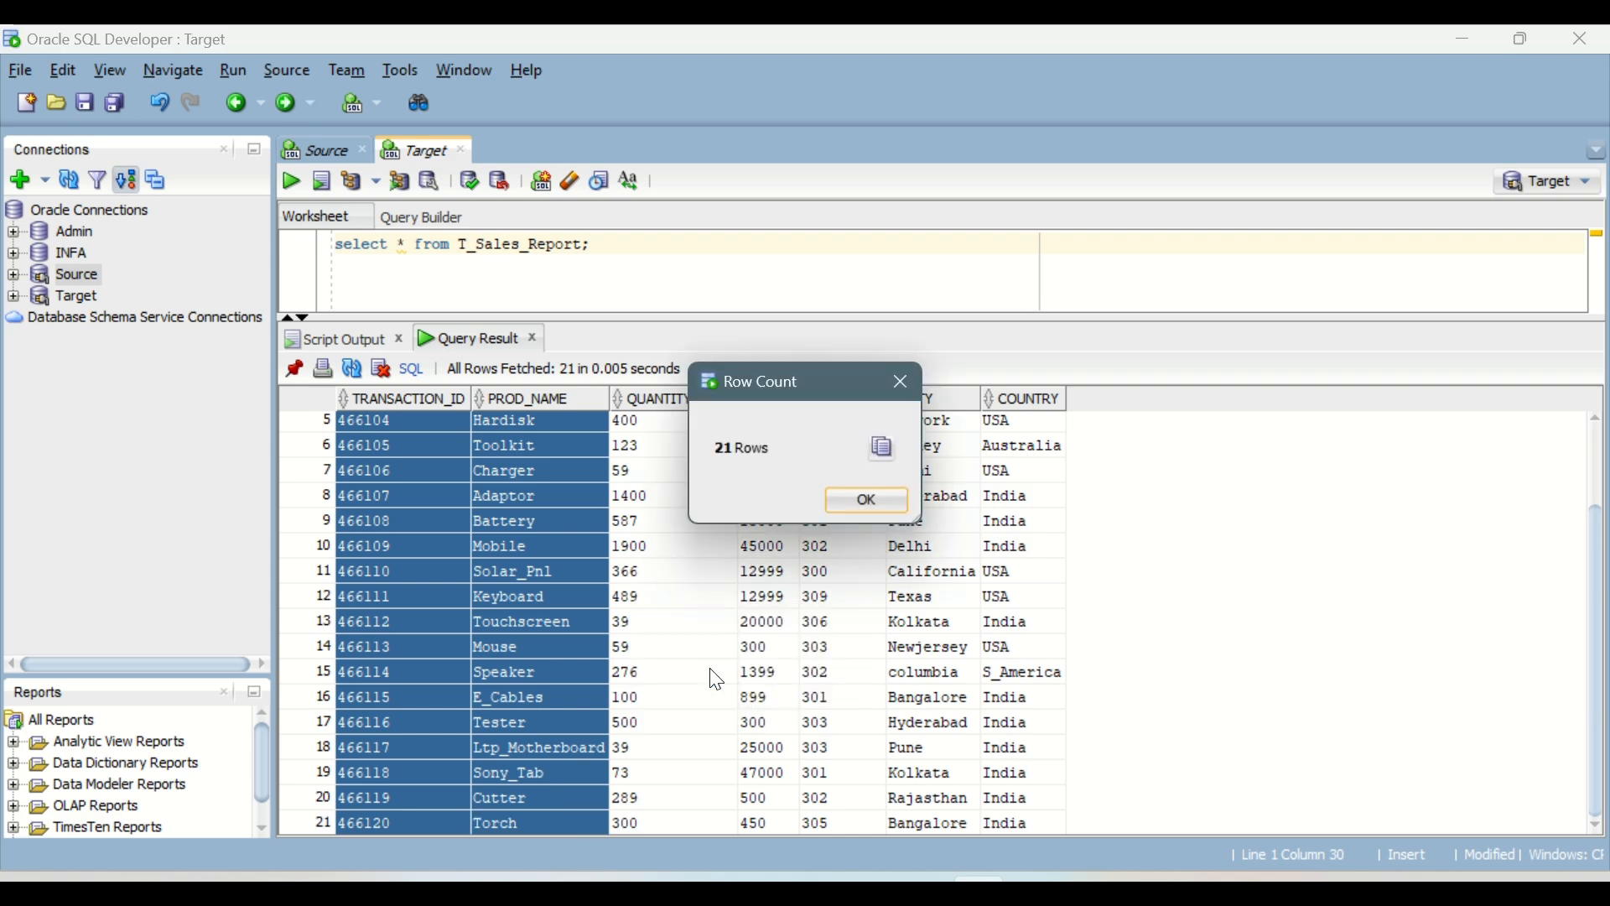
{"action": "left_click", "coordinate": [857, 507]}
{"action": "left_click", "coordinate": [661, 572]}
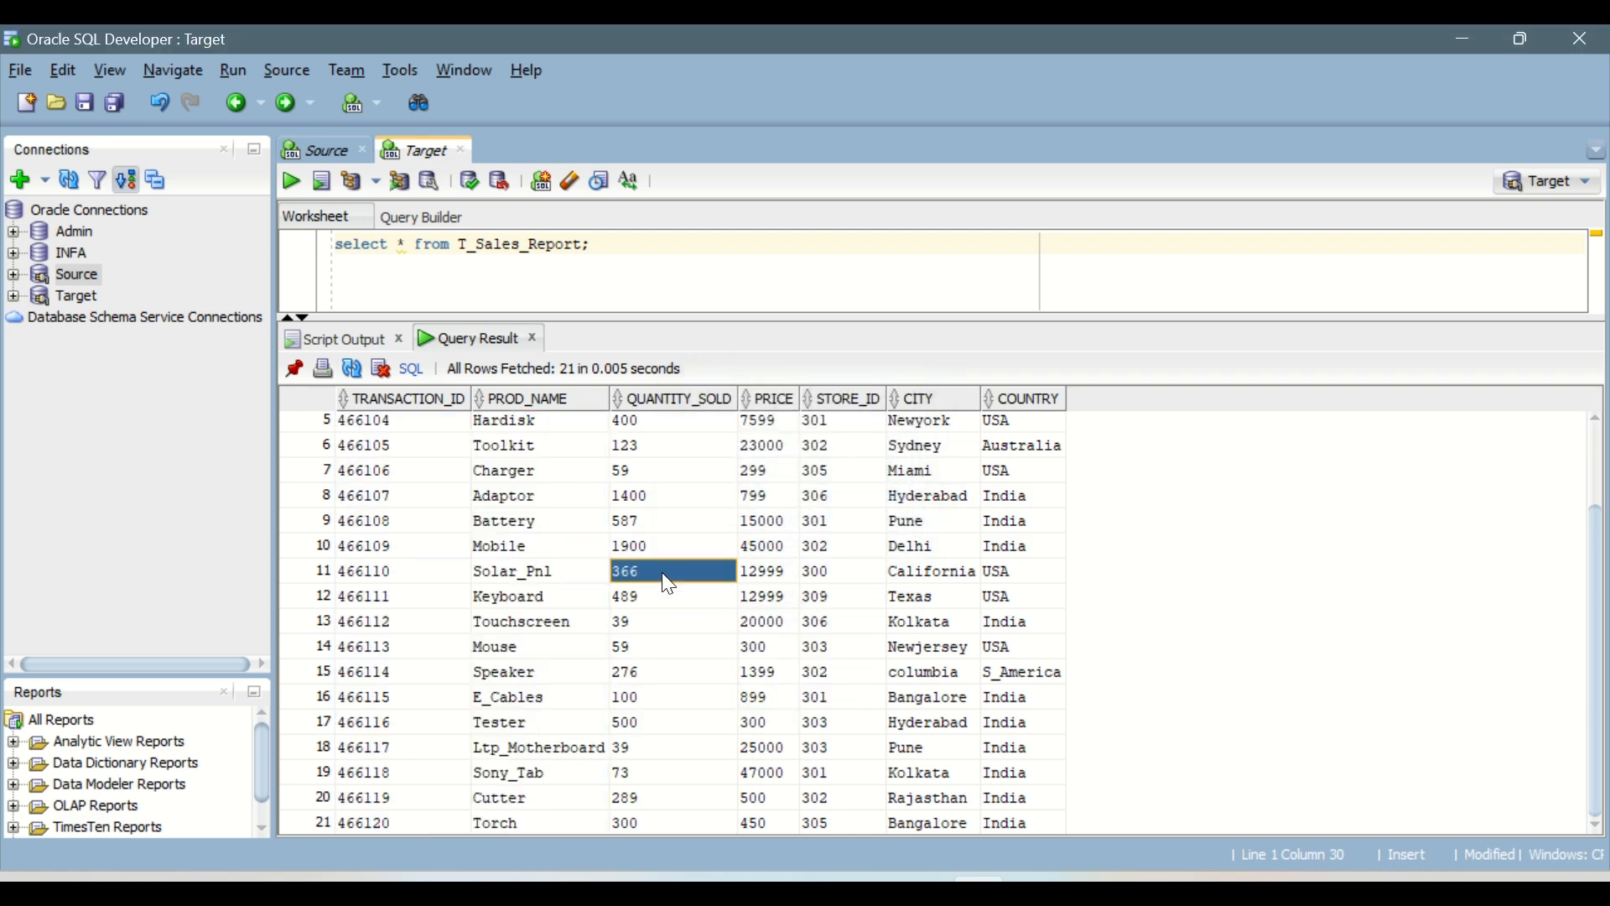
Step: Look through the loaded T_Sales_Report rows again and shrink the query results area back down
{"action": "scroll", "coordinate": [665, 605], "scroll_direction": "up", "scroll_amount": 2}
{"action": "scroll", "coordinate": [659, 604], "scroll_direction": "down", "scroll_amount": 2}
{"action": "scroll", "coordinate": [658, 604], "scroll_direction": "up", "scroll_amount": 2}
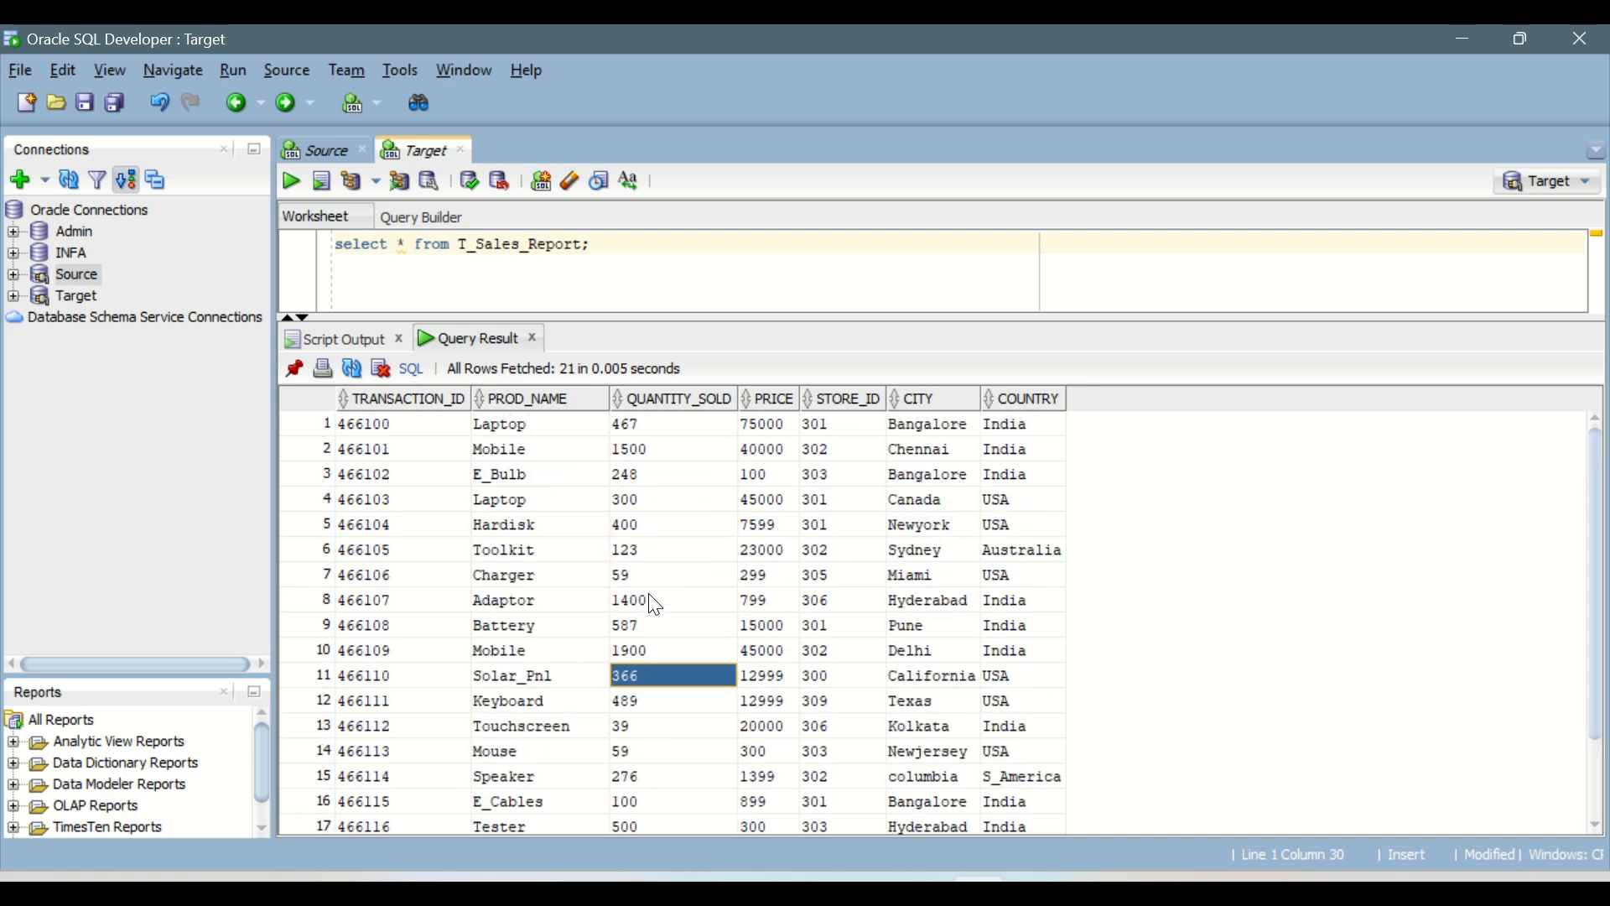
{"action": "left_click_drag", "start_coordinate": [707, 314], "coordinate": [737, 481]}
Step: Switch to the IICS_Daily_Notes document in Word and append .csv to Employee_Data in the Source FF to Target FF item
{"action": "left_click", "coordinate": [1034, 890]}
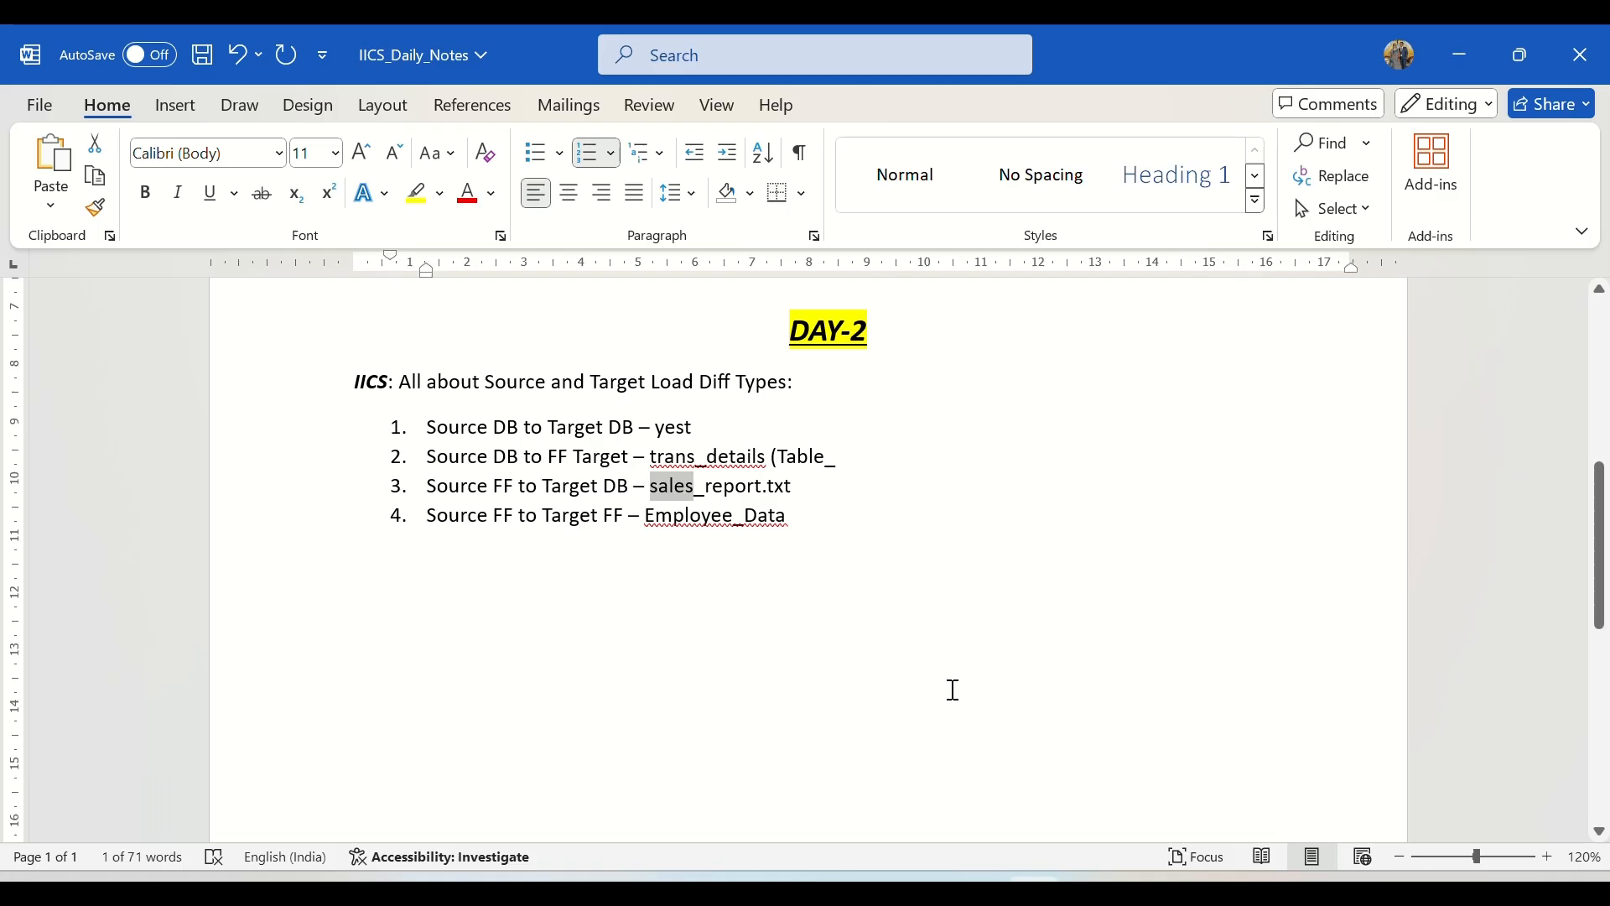
{"action": "left_click", "coordinate": [736, 487]}
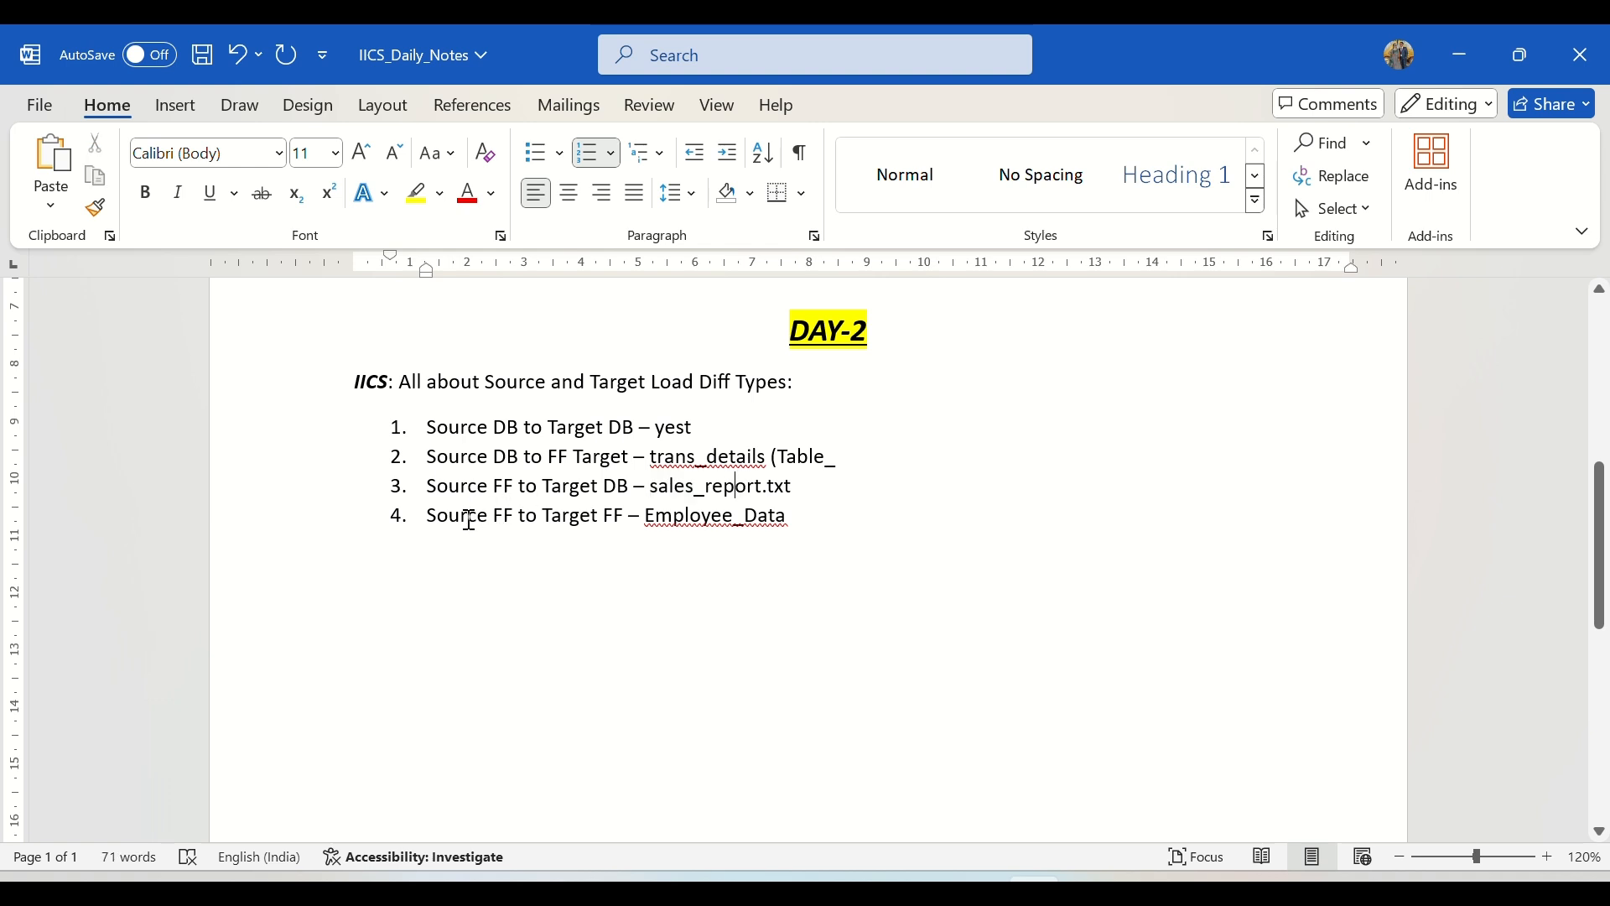
{"action": "left_click_drag", "start_coordinate": [454, 521], "coordinate": [784, 520]}
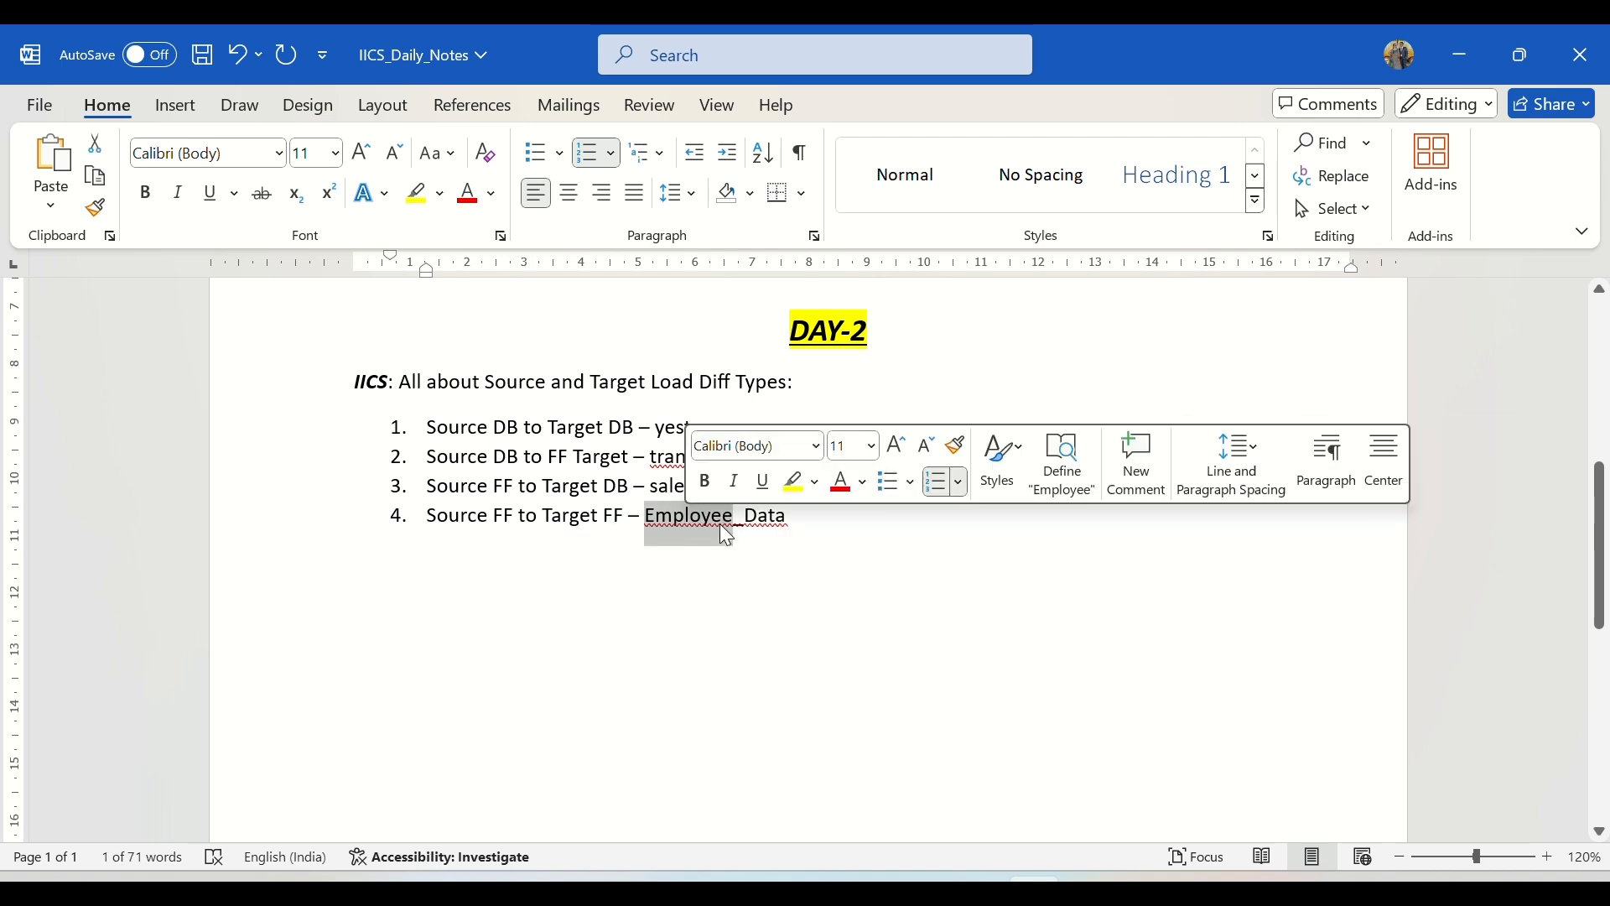
{"action": "left_click", "coordinate": [811, 529]}
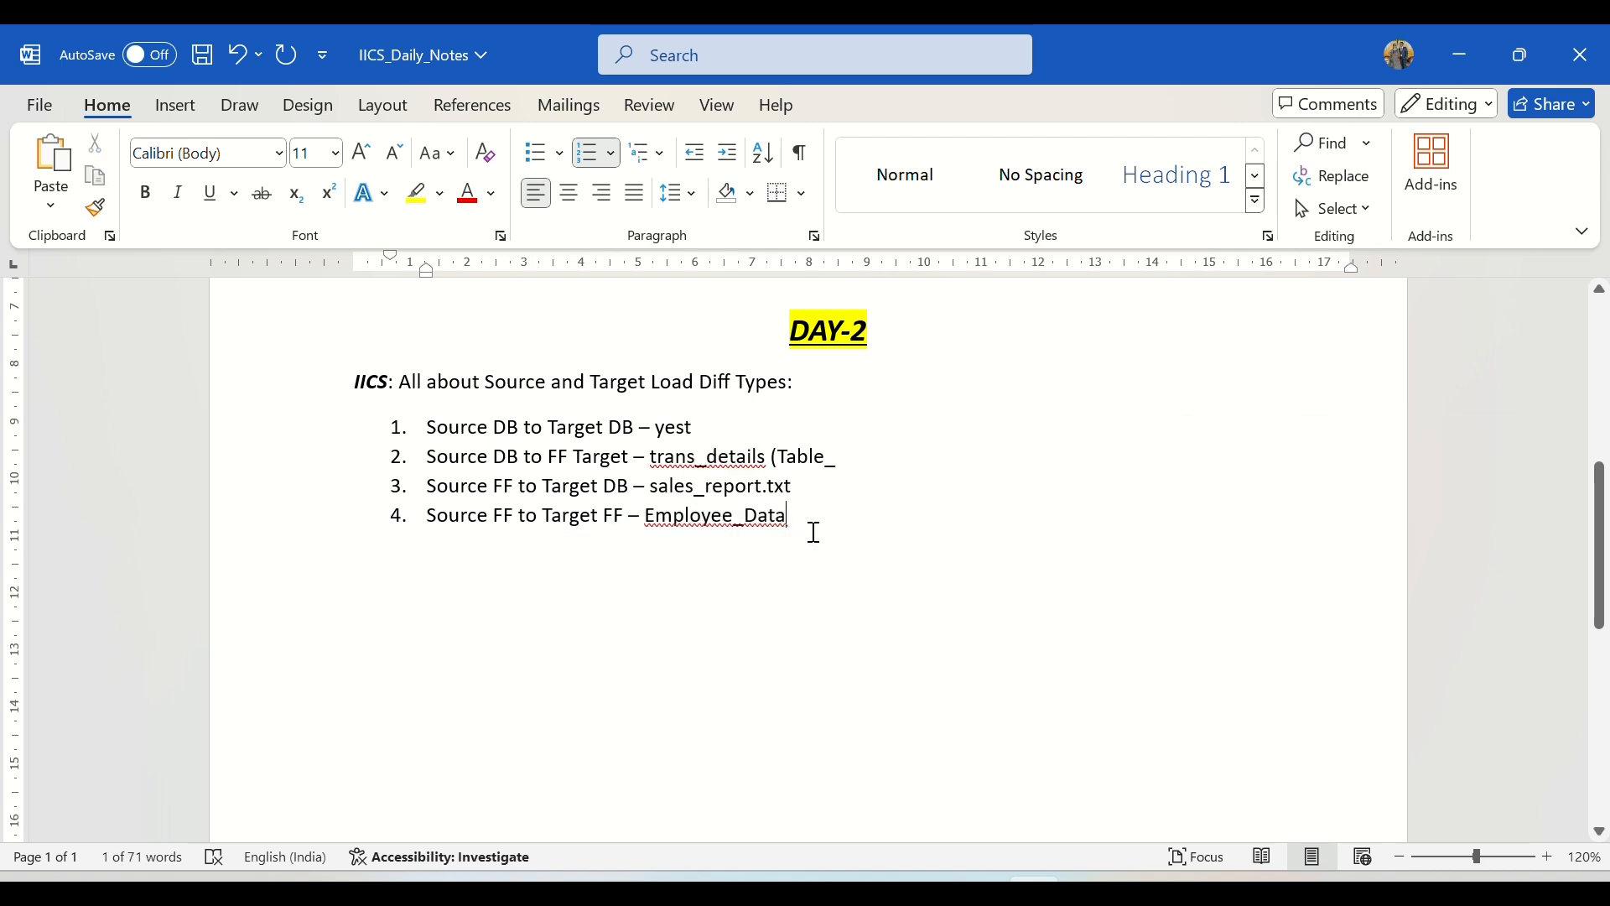
{"action": "type", "text": ".csv"}
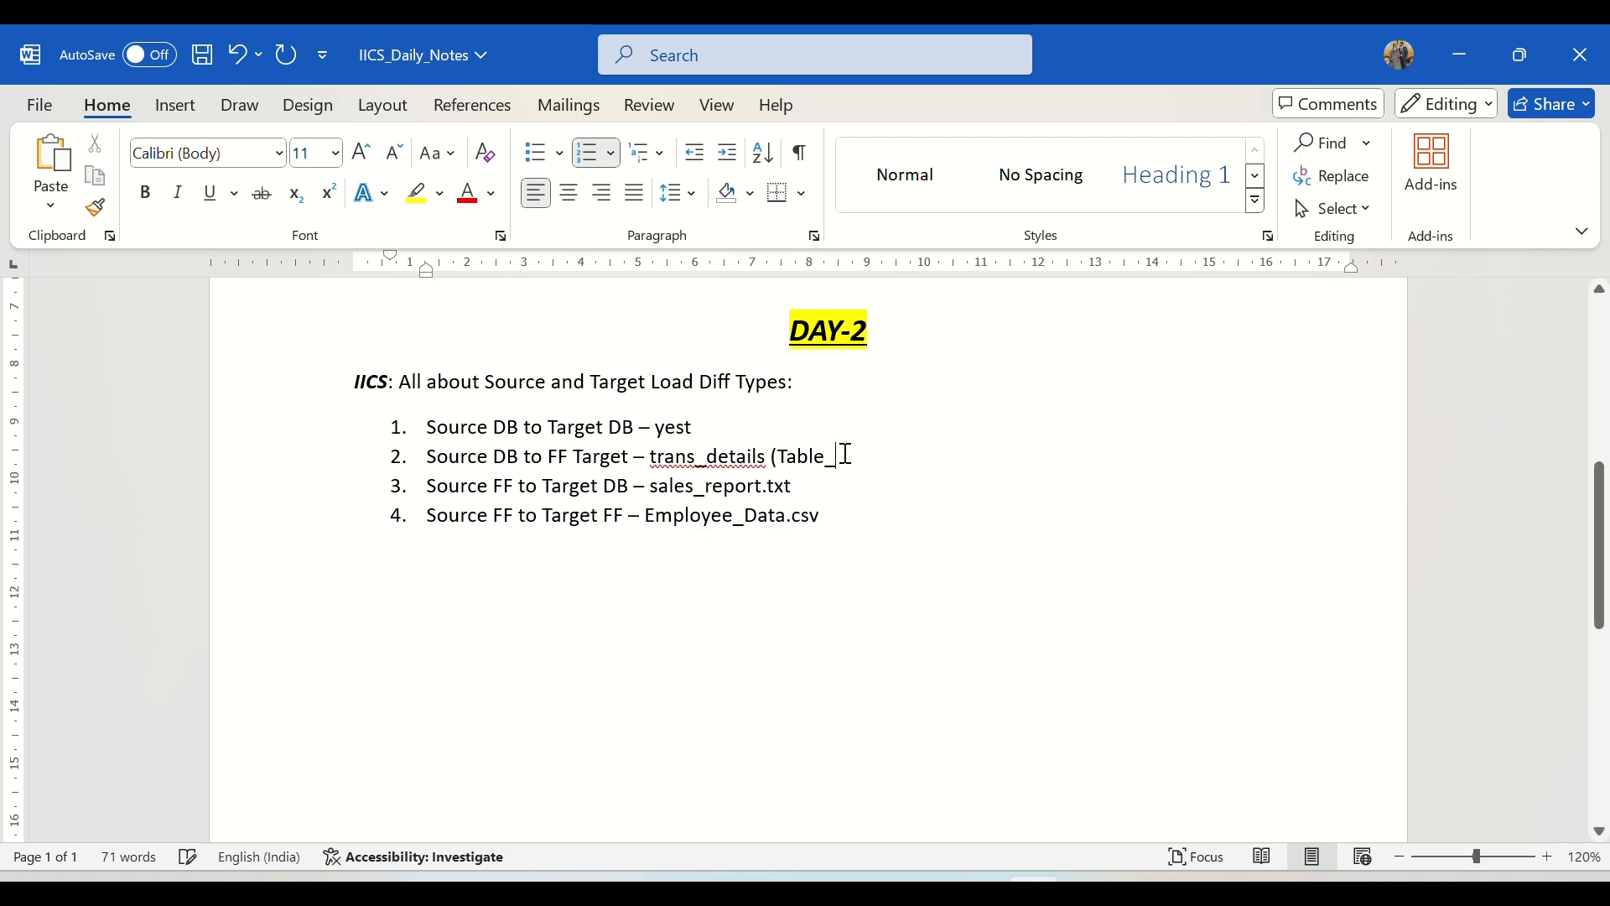
Step: Delete the trailing underscore after "(Table" in the Source DB to FF Target item and save the notes
{"action": "key", "text": "BackSpace"}
{"action": "key", "text": "ctrl+s"}
Step: Switch to the Source_Files folder in File Explorer, open Employee_Data in Excel and review its column headers from Emp_ID to Dept_ID
{"action": "key", "text": "alt+Tab"}
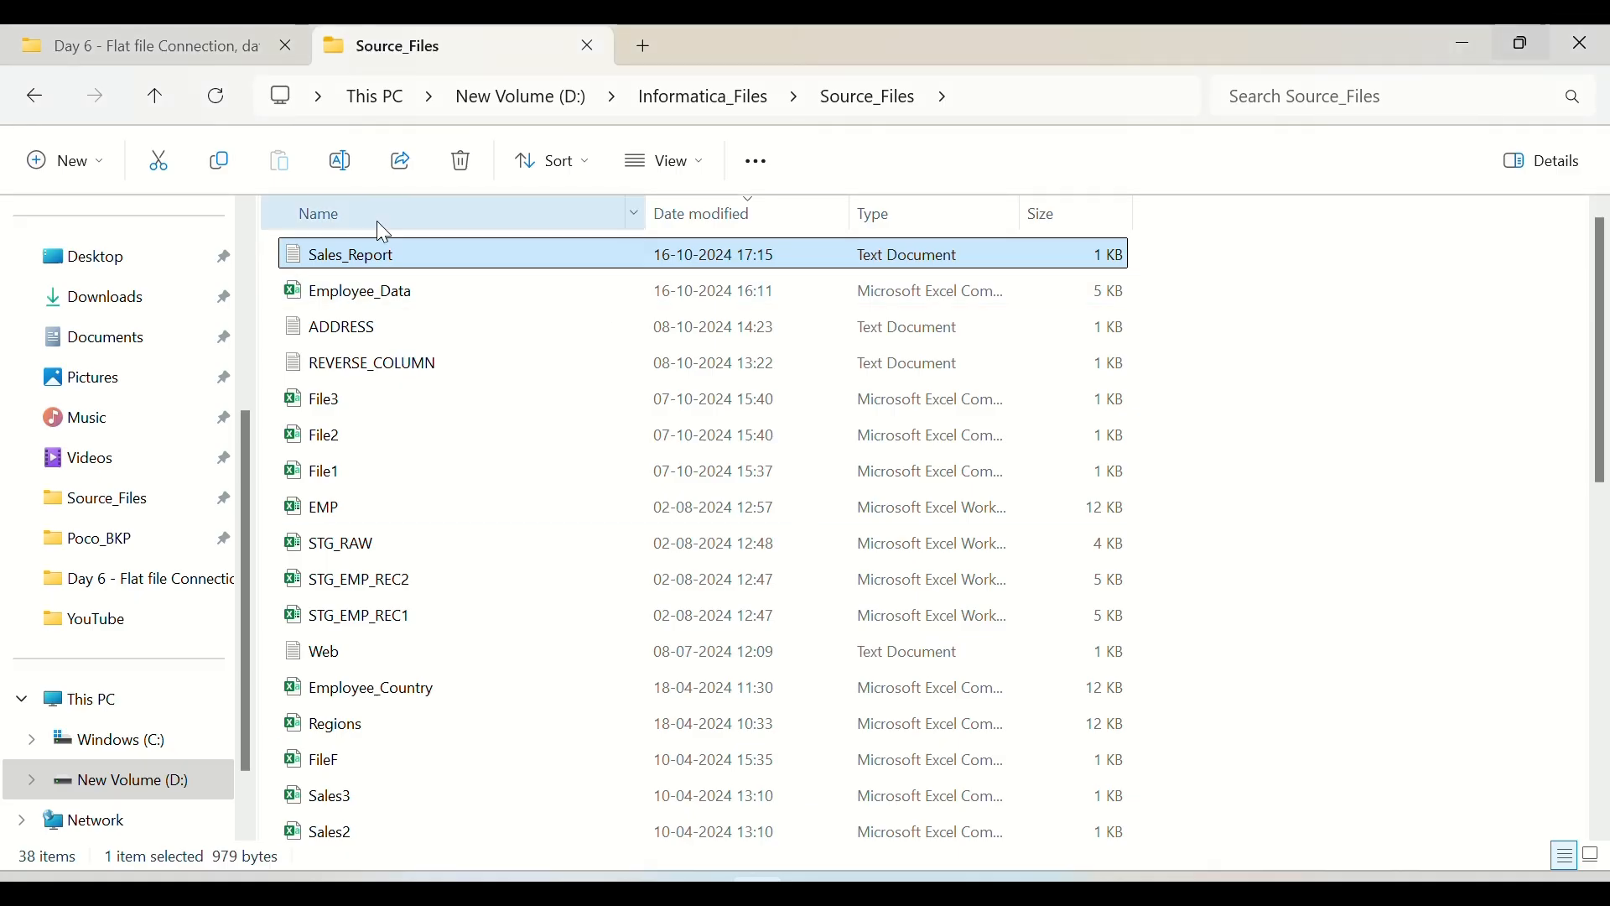
{"action": "double_click", "coordinate": [395, 293]}
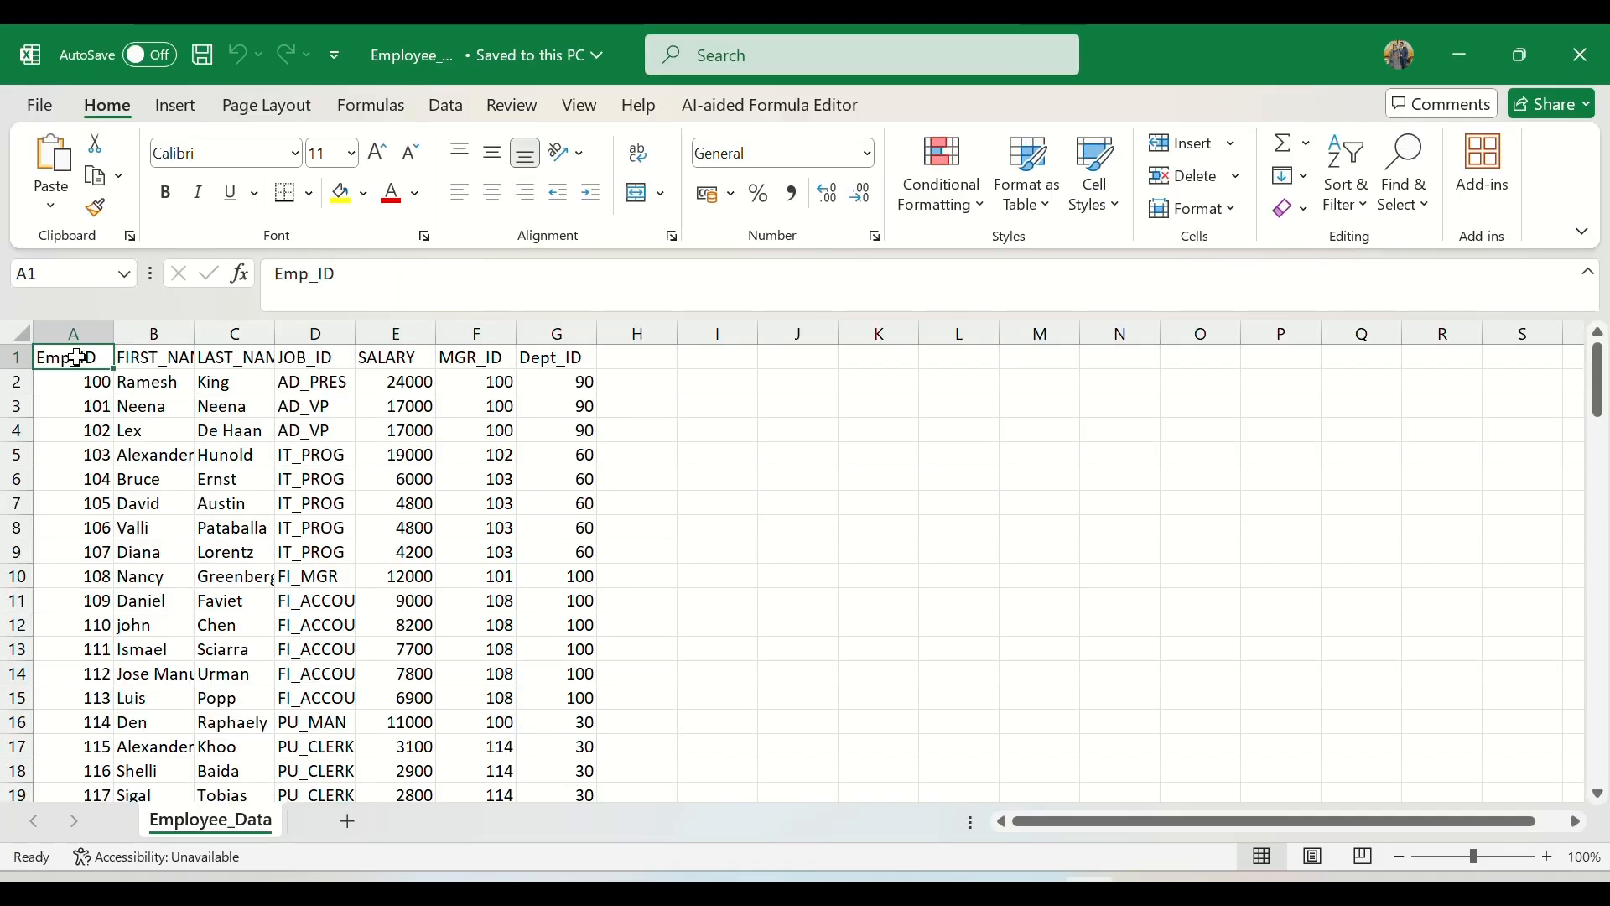
{"action": "left_click_drag", "start_coordinate": [77, 358], "coordinate": [573, 351]}
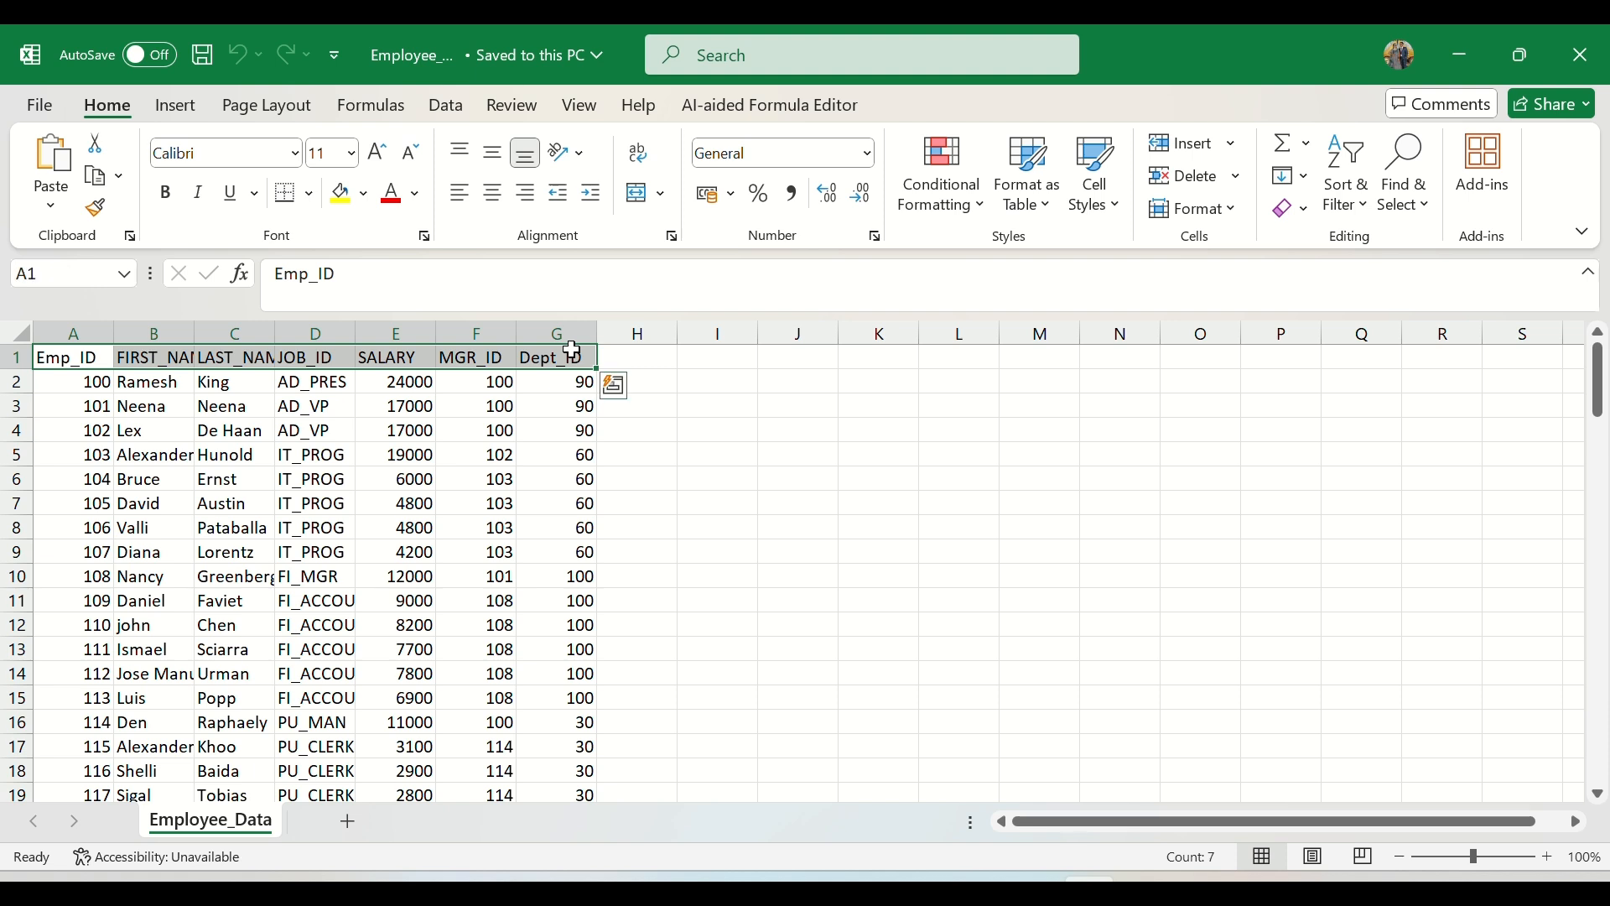
{"action": "left_click", "coordinate": [151, 357]}
{"action": "left_click", "coordinate": [230, 356]}
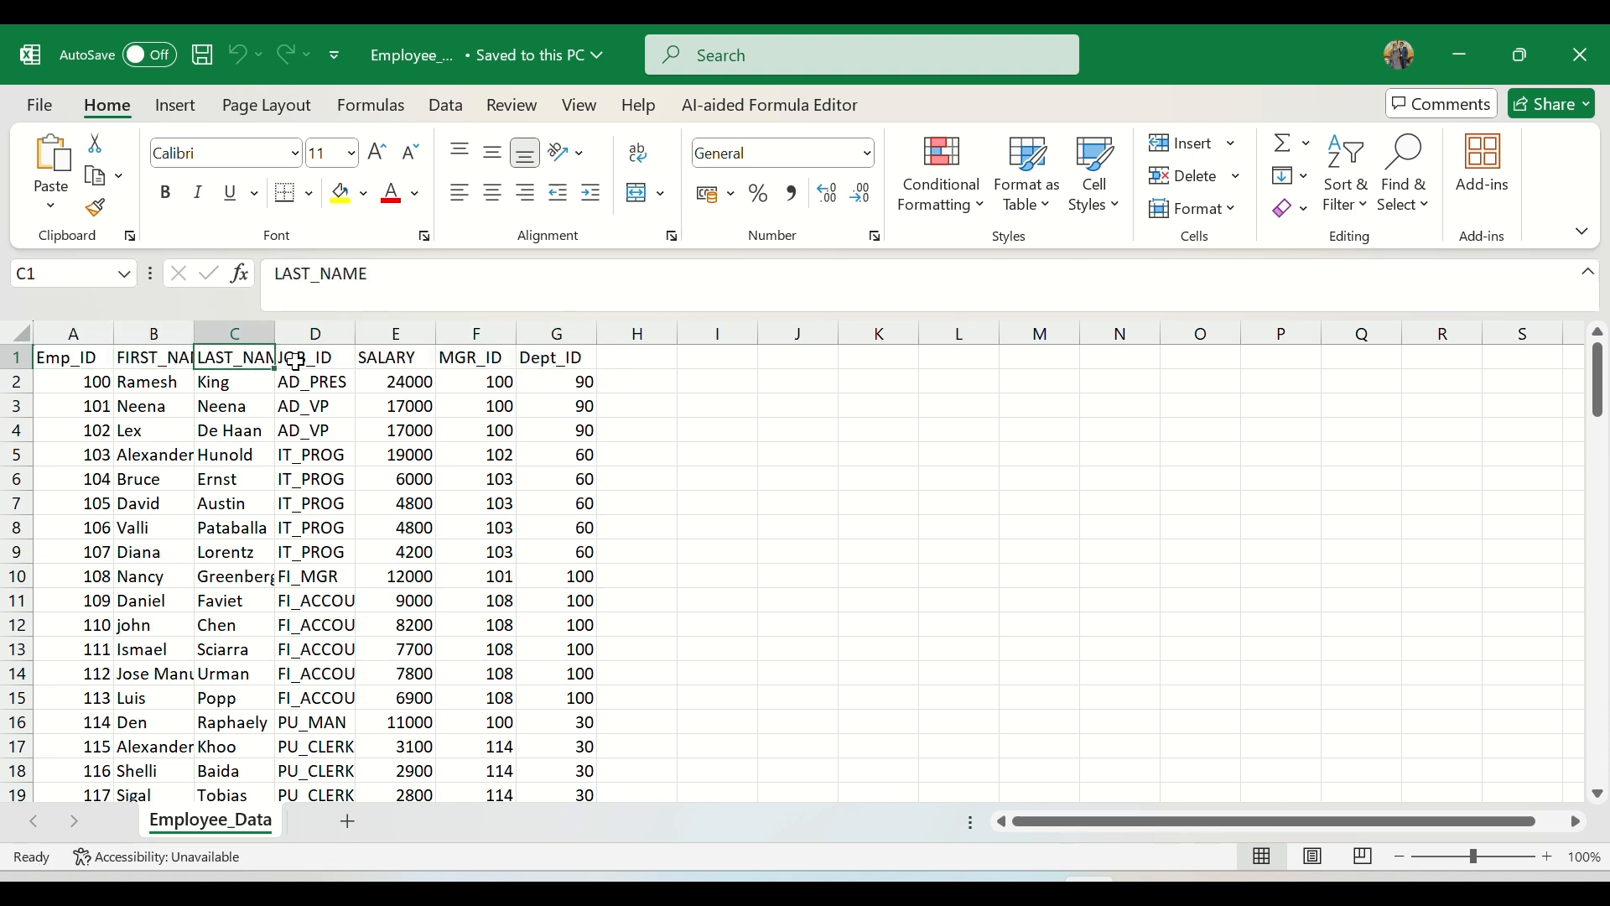
{"action": "left_click", "coordinate": [483, 359]}
{"action": "left_click", "coordinate": [557, 358]}
Step: Look through the Employee_Data records down to the last row and return to the header row
{"action": "scroll", "coordinate": [288, 496], "scroll_direction": "down", "scroll_amount": 9}
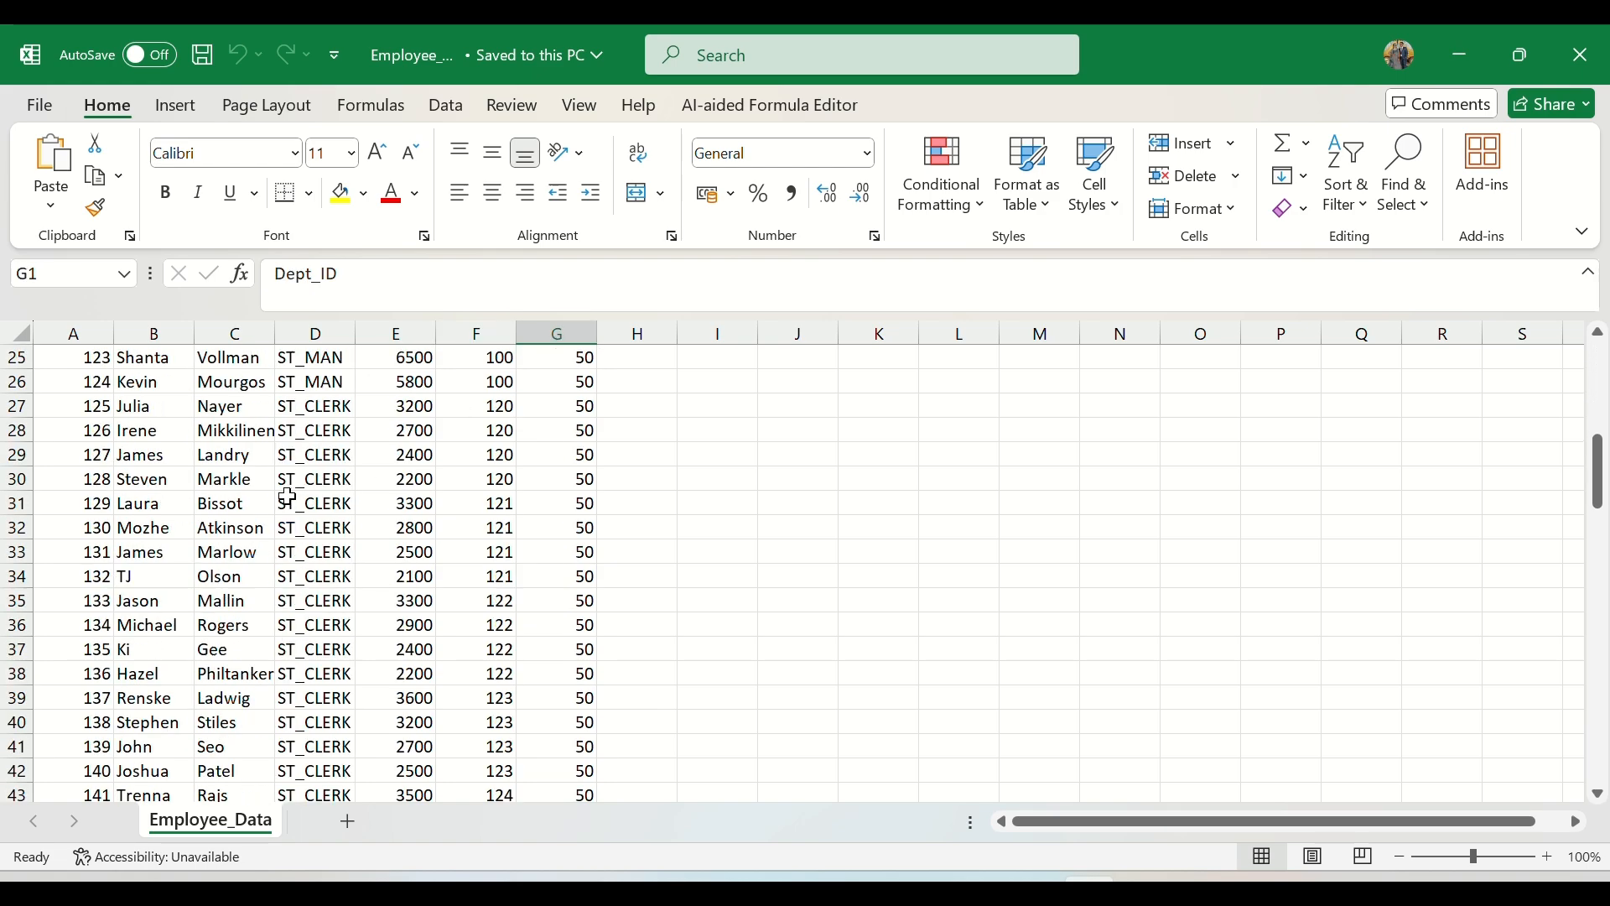
{"action": "scroll", "coordinate": [288, 496], "scroll_direction": "down", "scroll_amount": 9}
{"action": "scroll", "coordinate": [285, 493], "scroll_direction": "up", "scroll_amount": 18}
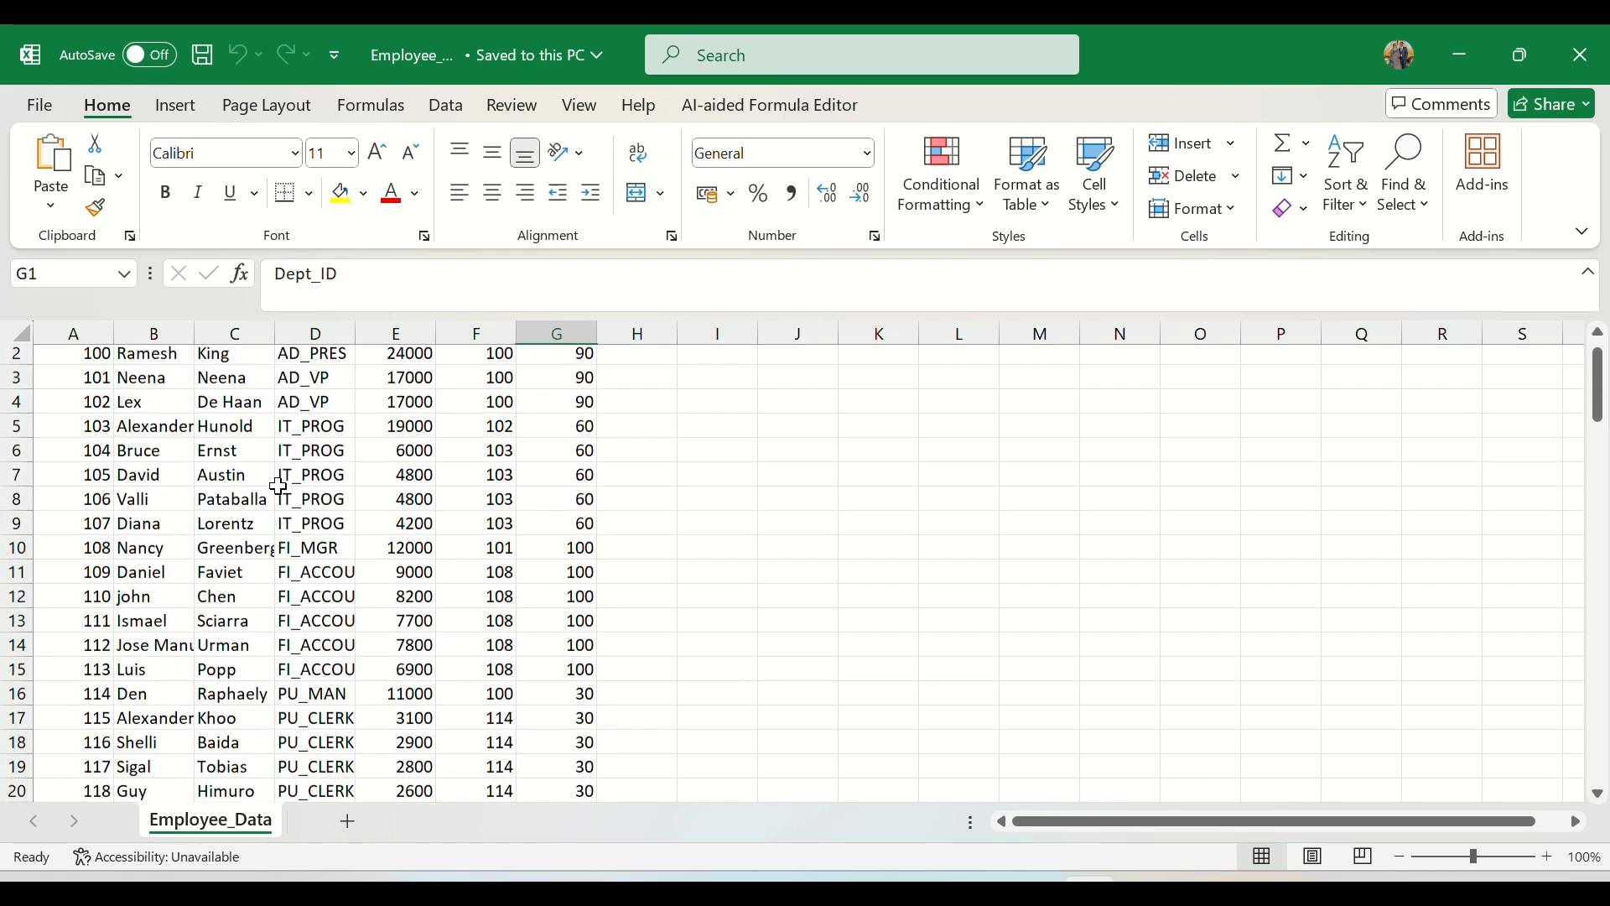
{"action": "scroll", "coordinate": [279, 486], "scroll_direction": "down", "scroll_amount": 3}
{"action": "scroll", "coordinate": [279, 486], "scroll_direction": "down", "scroll_amount": 20}
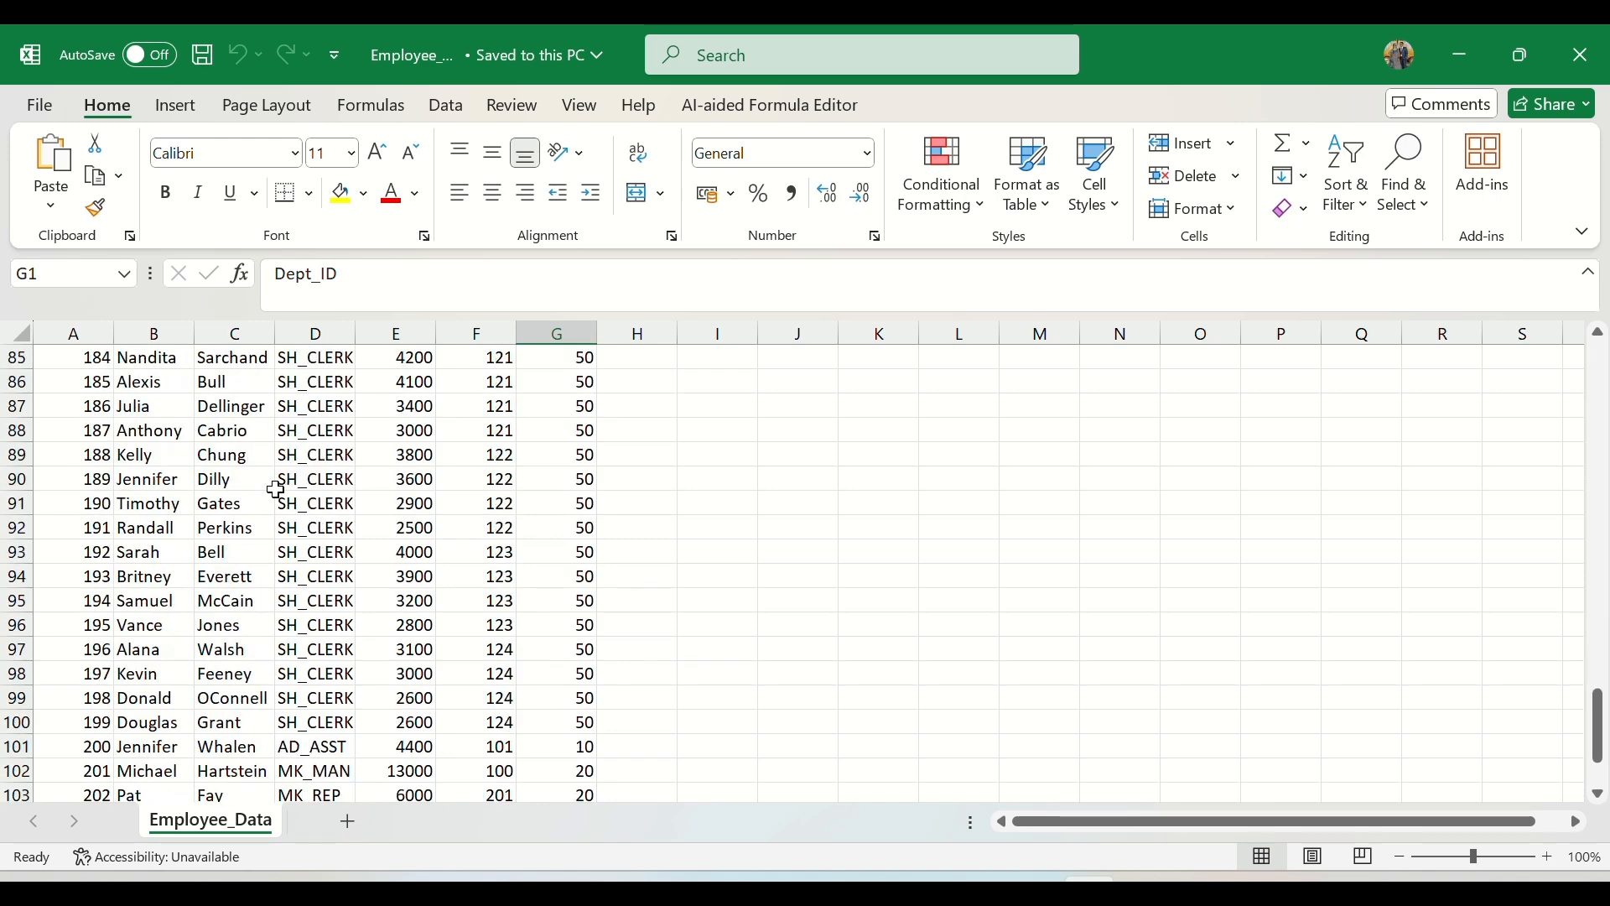
{"action": "scroll", "coordinate": [277, 489], "scroll_direction": "up", "scroll_amount": 7}
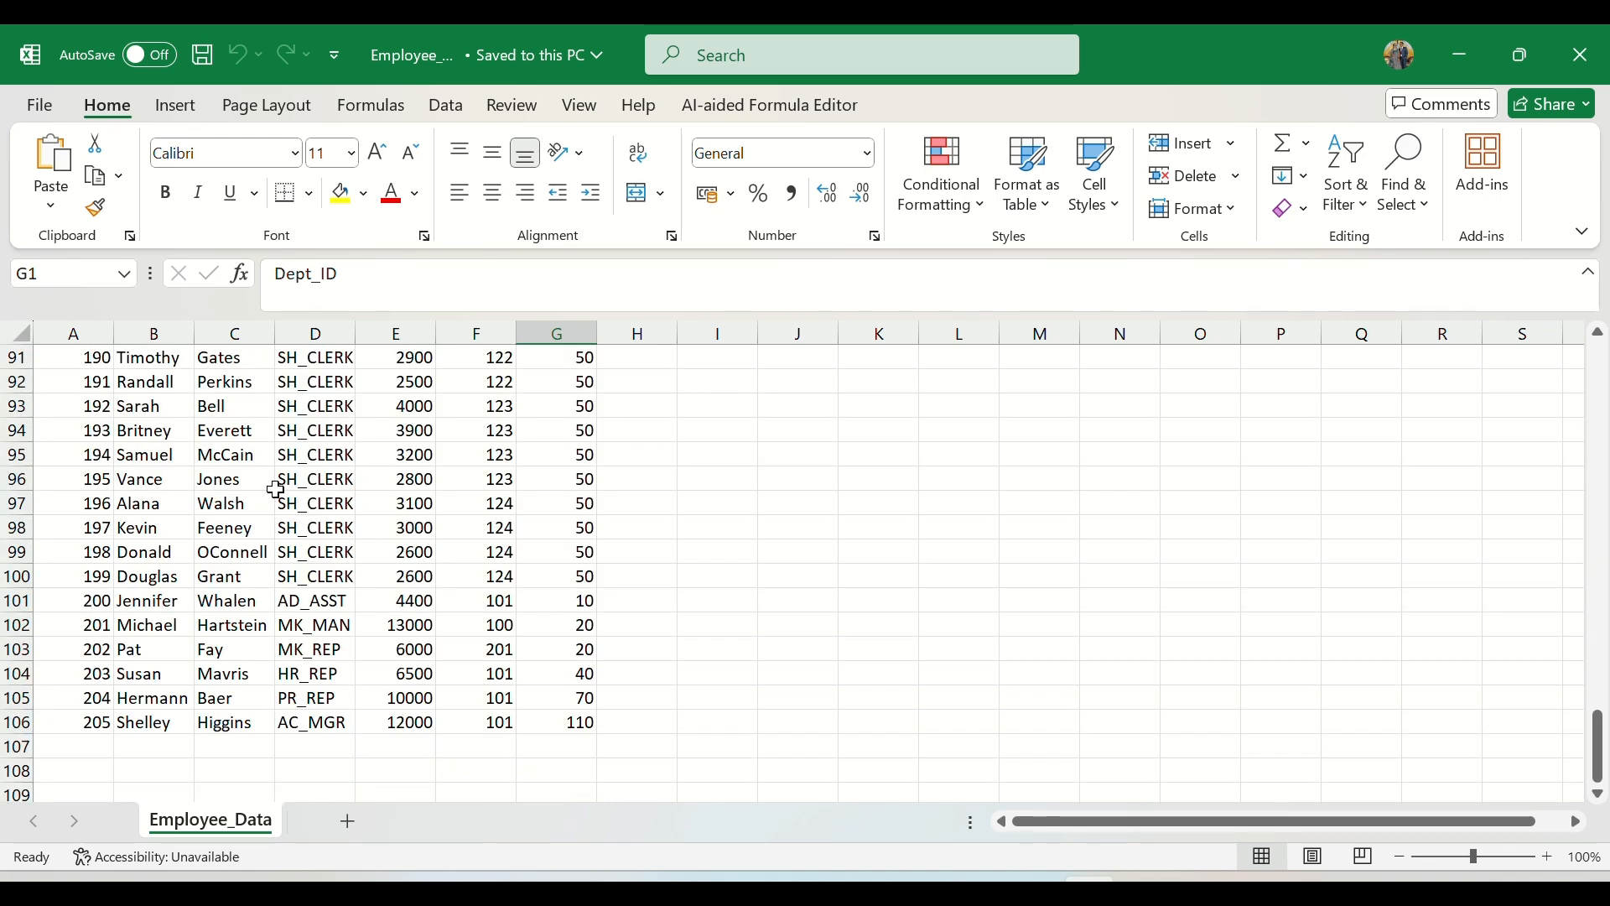
{"action": "scroll", "coordinate": [276, 490], "scroll_direction": "up", "scroll_amount": 20}
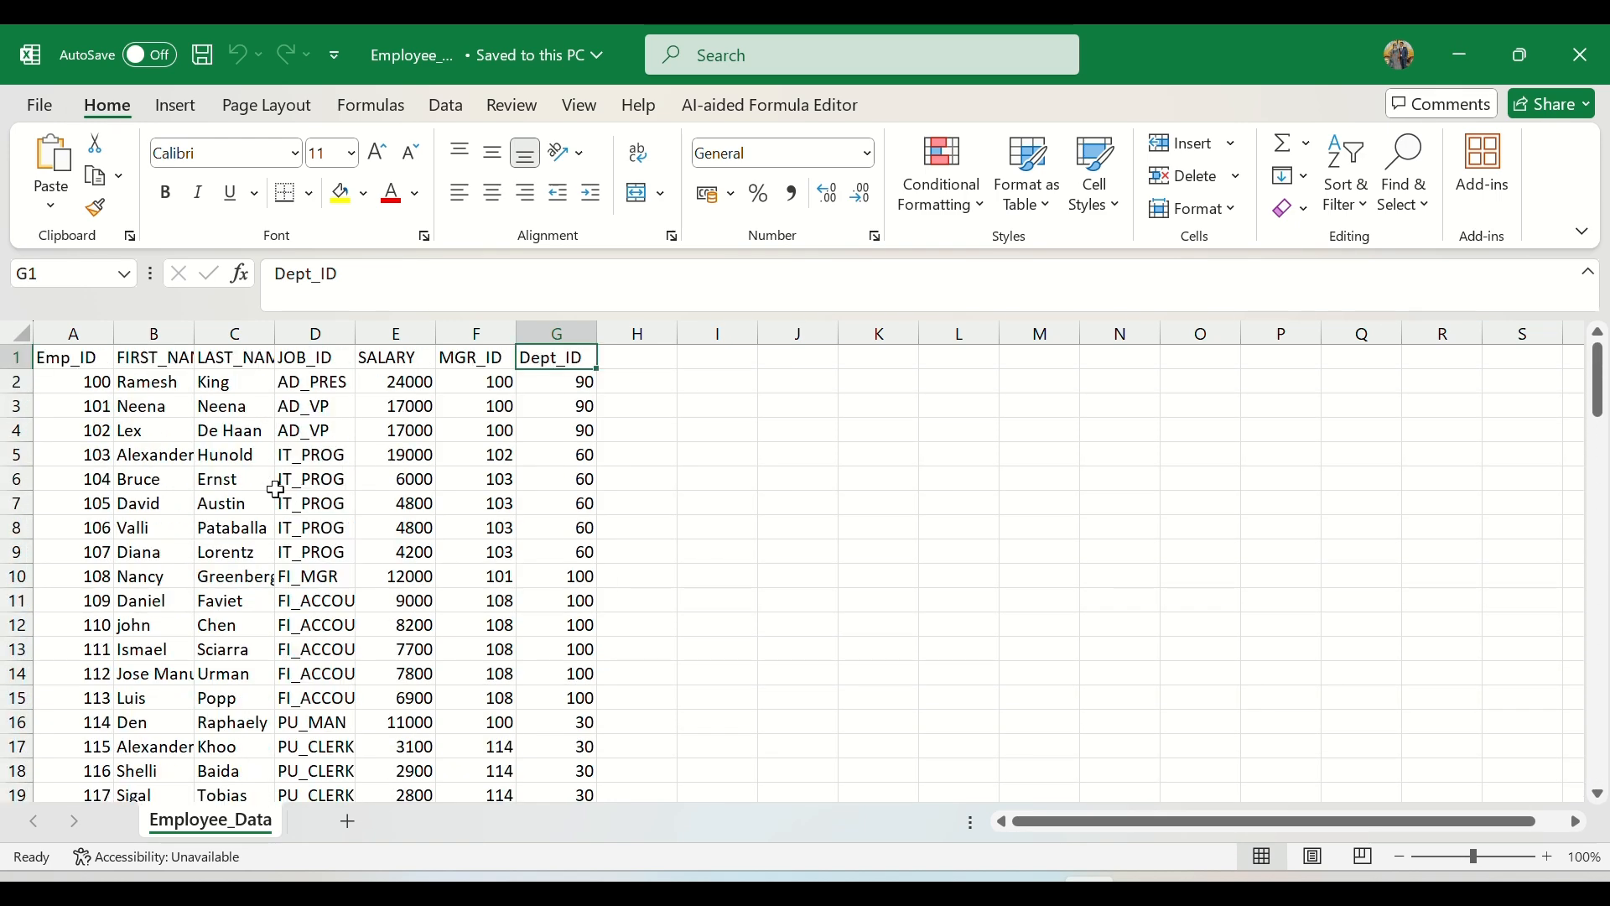
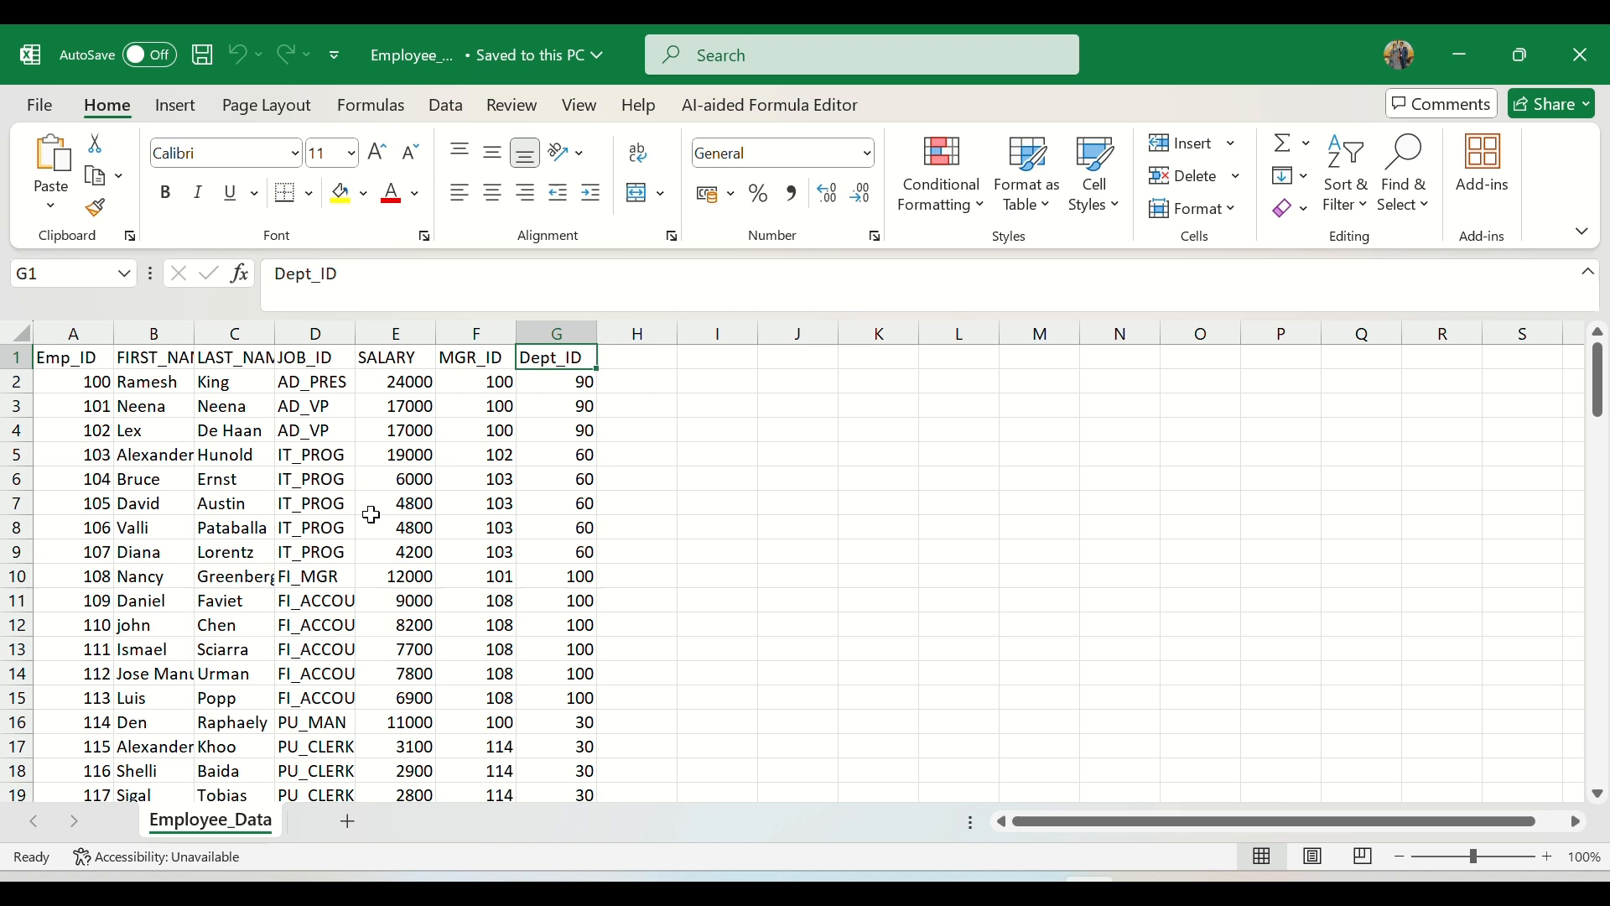
Step: Examine the SALARY values and the different Dept_ID groups in the employee records, including the rows for department 100
{"action": "left_click_drag", "start_coordinate": [370, 510], "coordinate": [411, 698]}
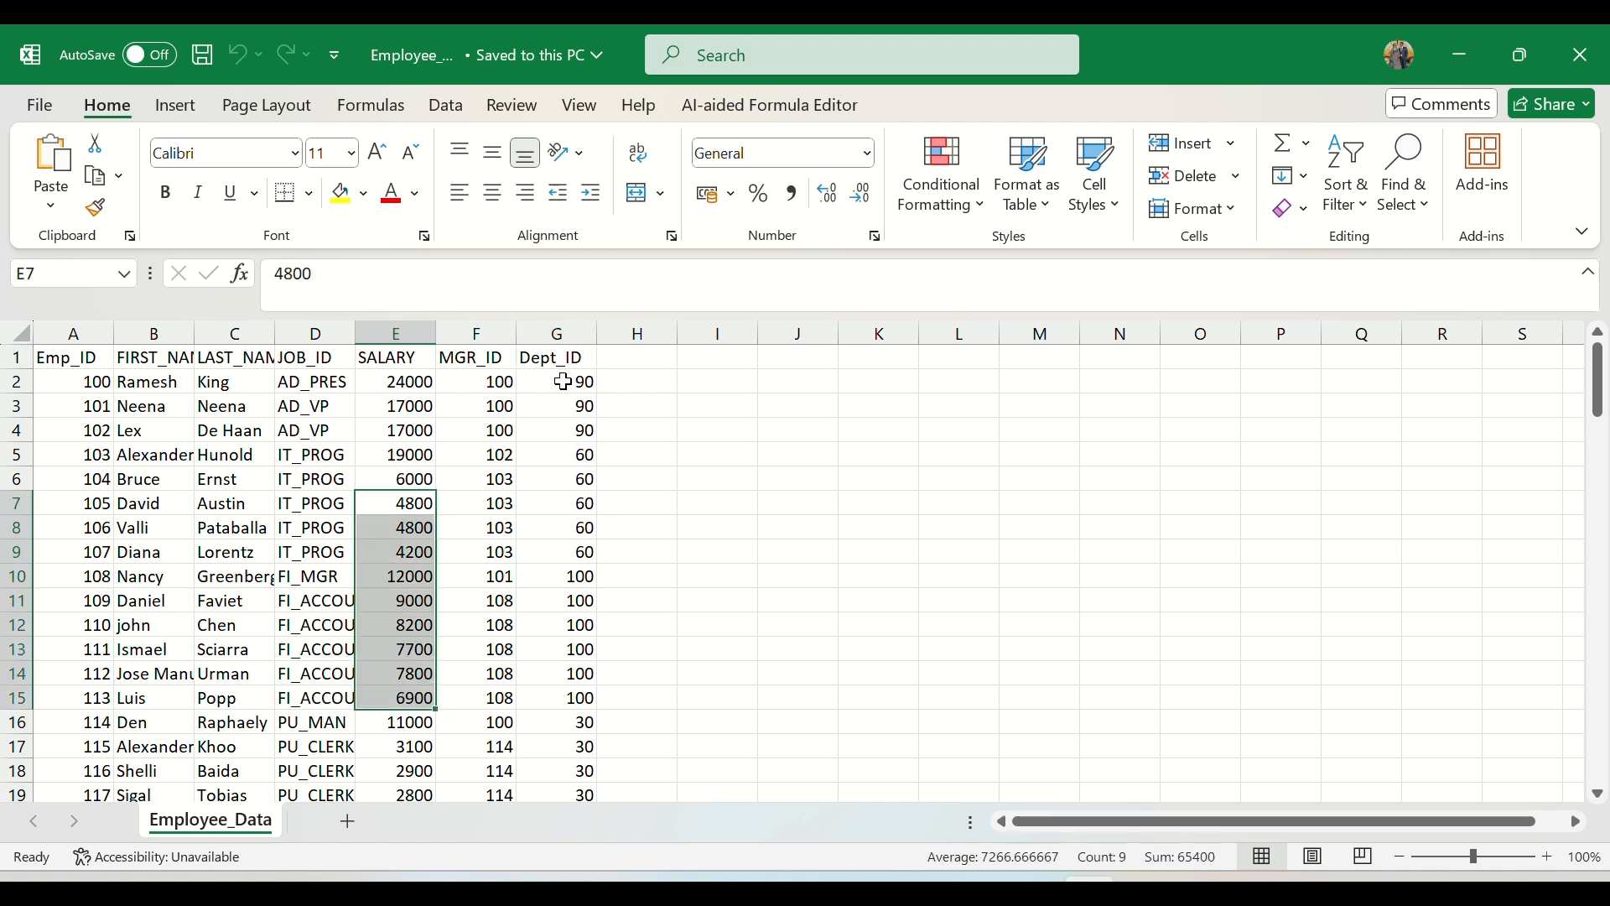
{"action": "mouse_move", "coordinate": [562, 382]}
{"action": "left_mouse_down"}
{"action": "mouse_move", "coordinate": [541, 381]}
{"action": "mouse_move", "coordinate": [558, 406]}
{"action": "left_mouse_up"}
{"action": "left_click_drag", "start_coordinate": [541, 574], "coordinate": [563, 699]}
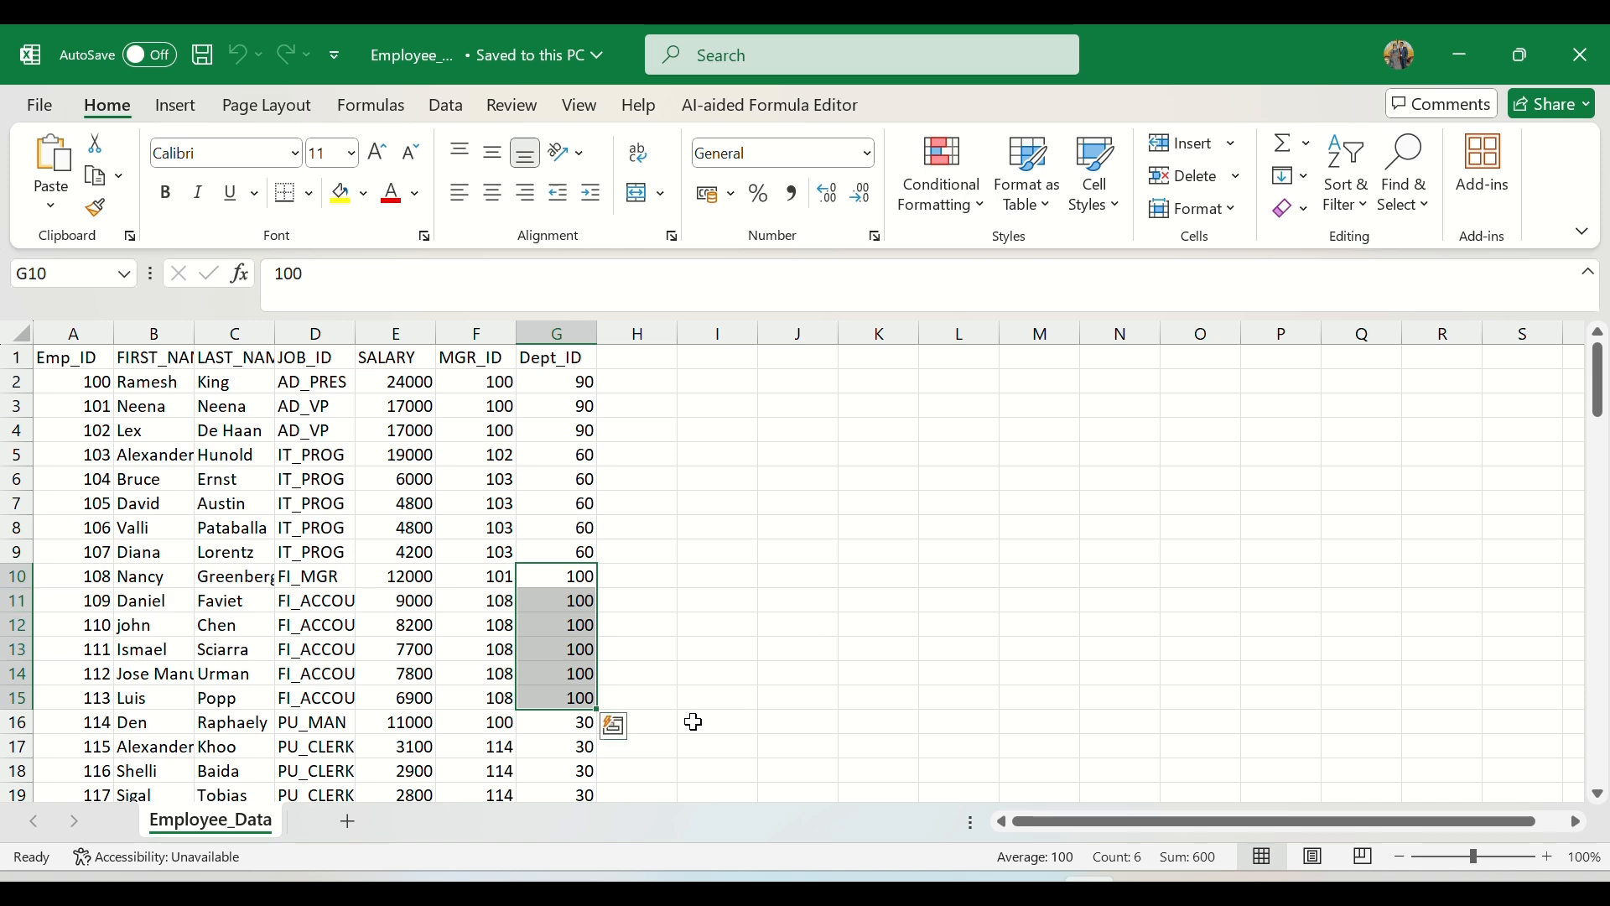
{"action": "left_click", "coordinate": [444, 621]}
{"action": "scroll", "coordinate": [444, 619], "scroll_direction": "down", "scroll_amount": 8}
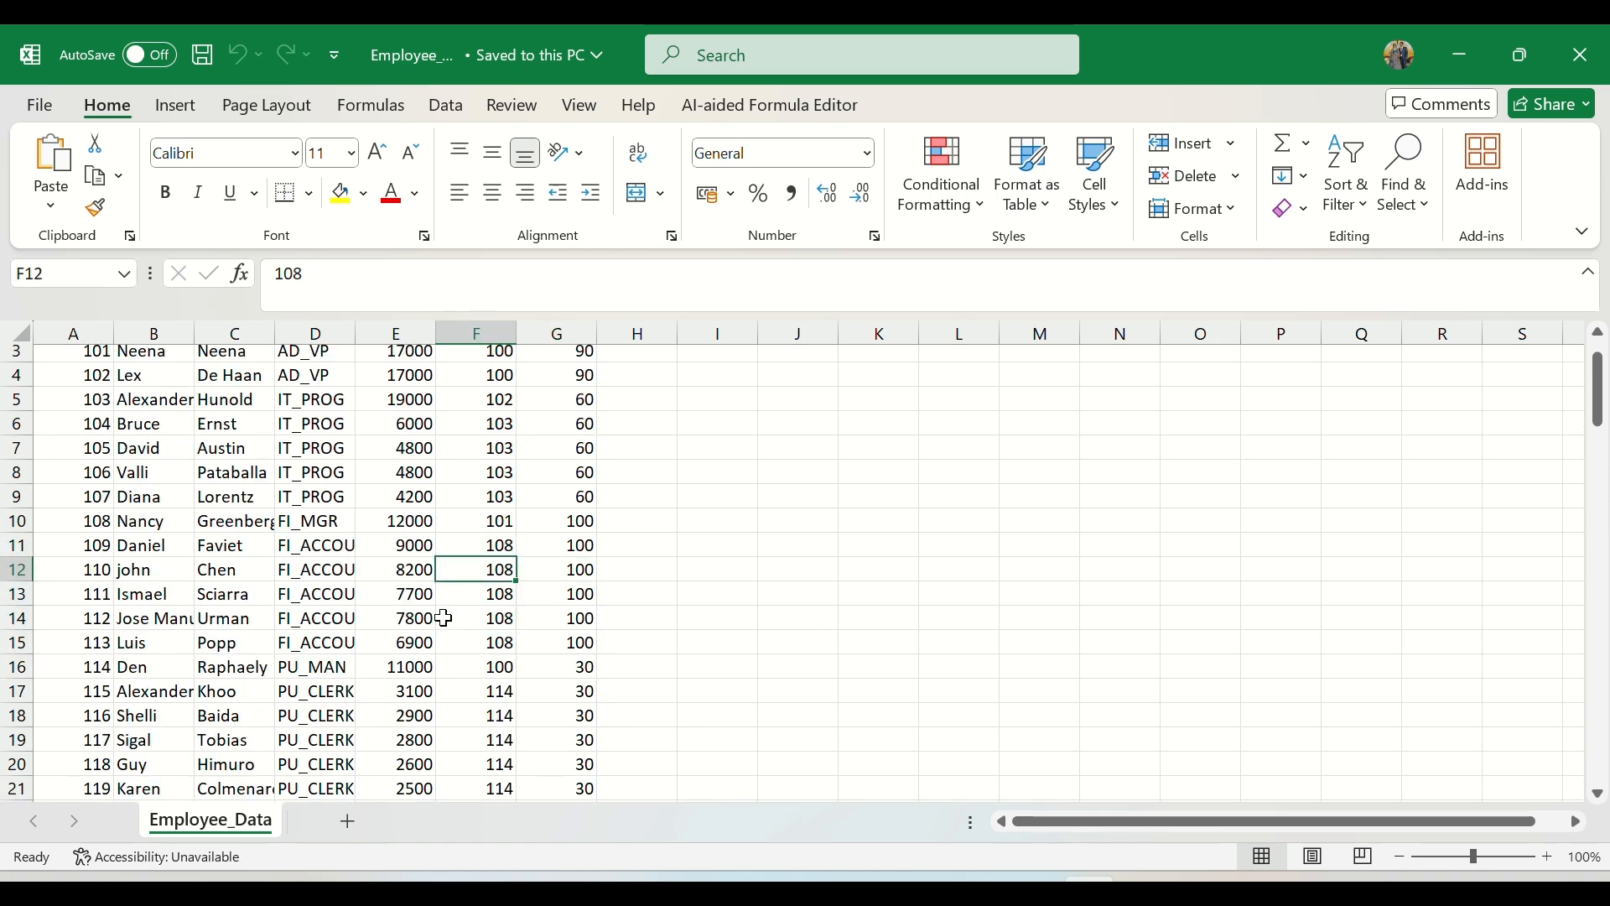
{"action": "scroll", "coordinate": [445, 619], "scroll_direction": "up", "scroll_amount": 8}
{"action": "left_click_drag", "start_coordinate": [570, 382], "coordinate": [567, 754]}
{"action": "left_click", "coordinate": [433, 578]}
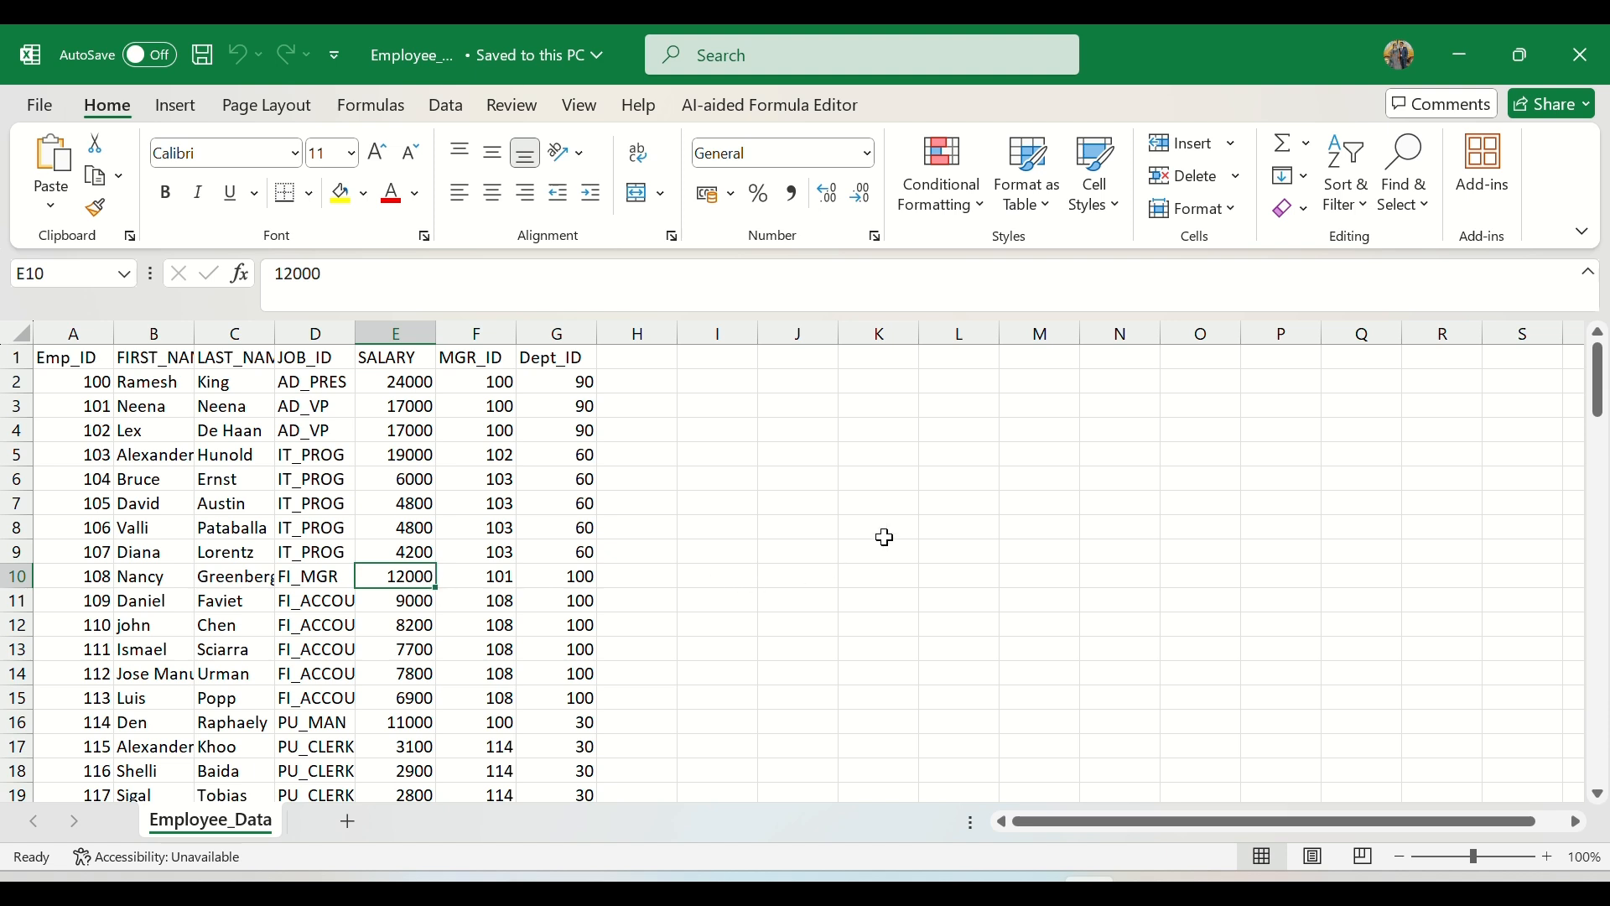
{"action": "left_click", "coordinate": [869, 494]}
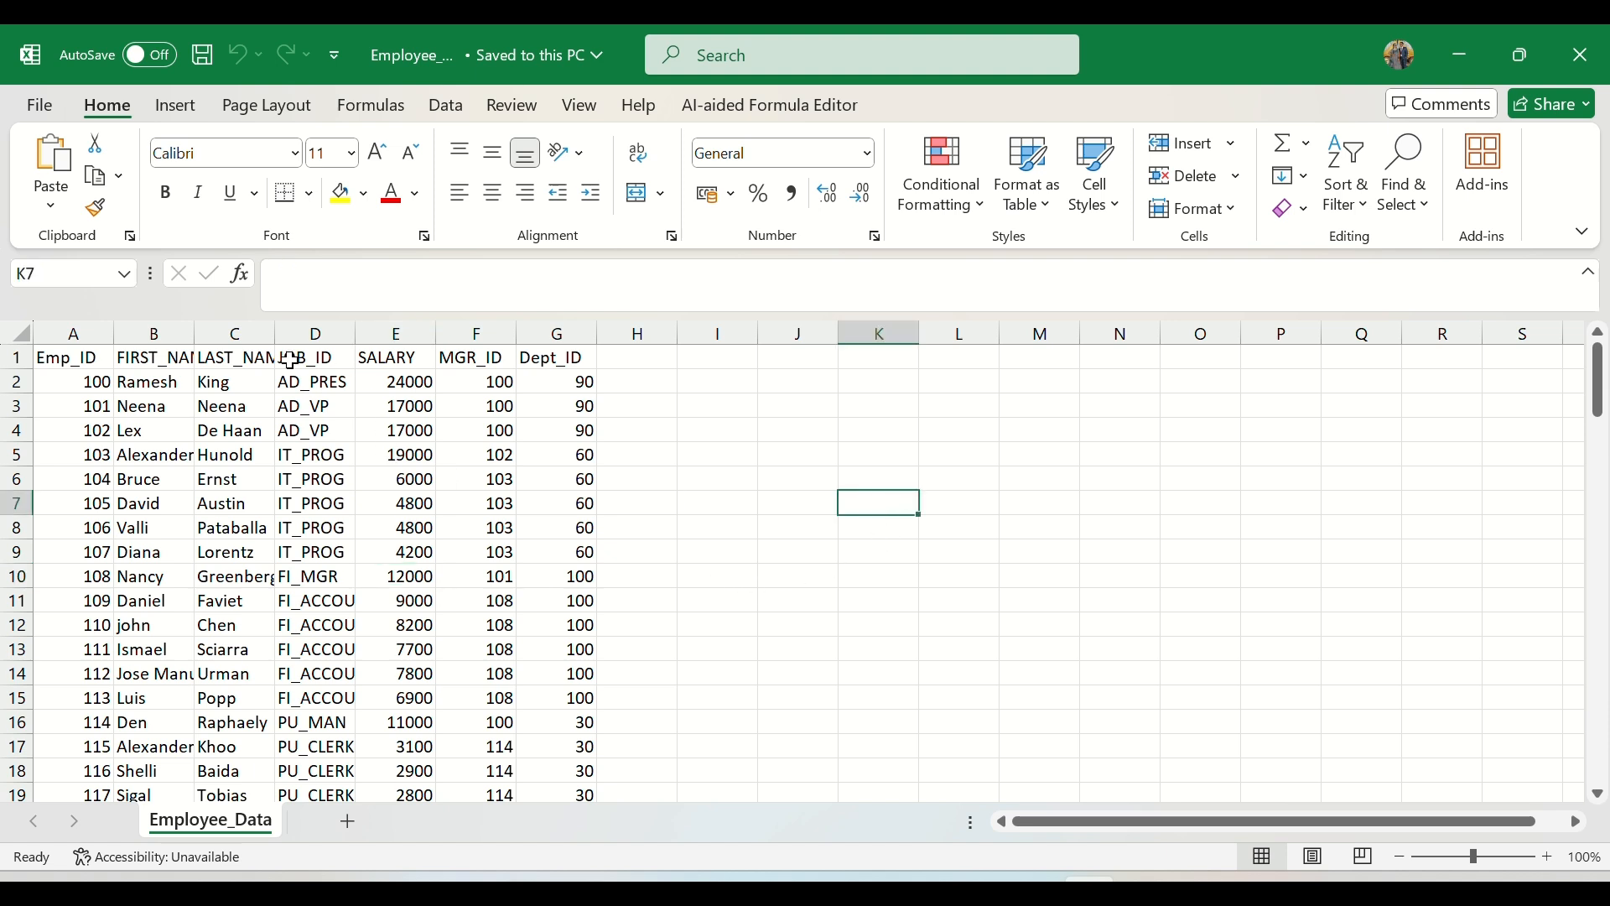
Step: Auto-fit the widths of all data columns from Emp_ID to Dept_ID to their contents
{"action": "double_click", "coordinate": [194, 333]}
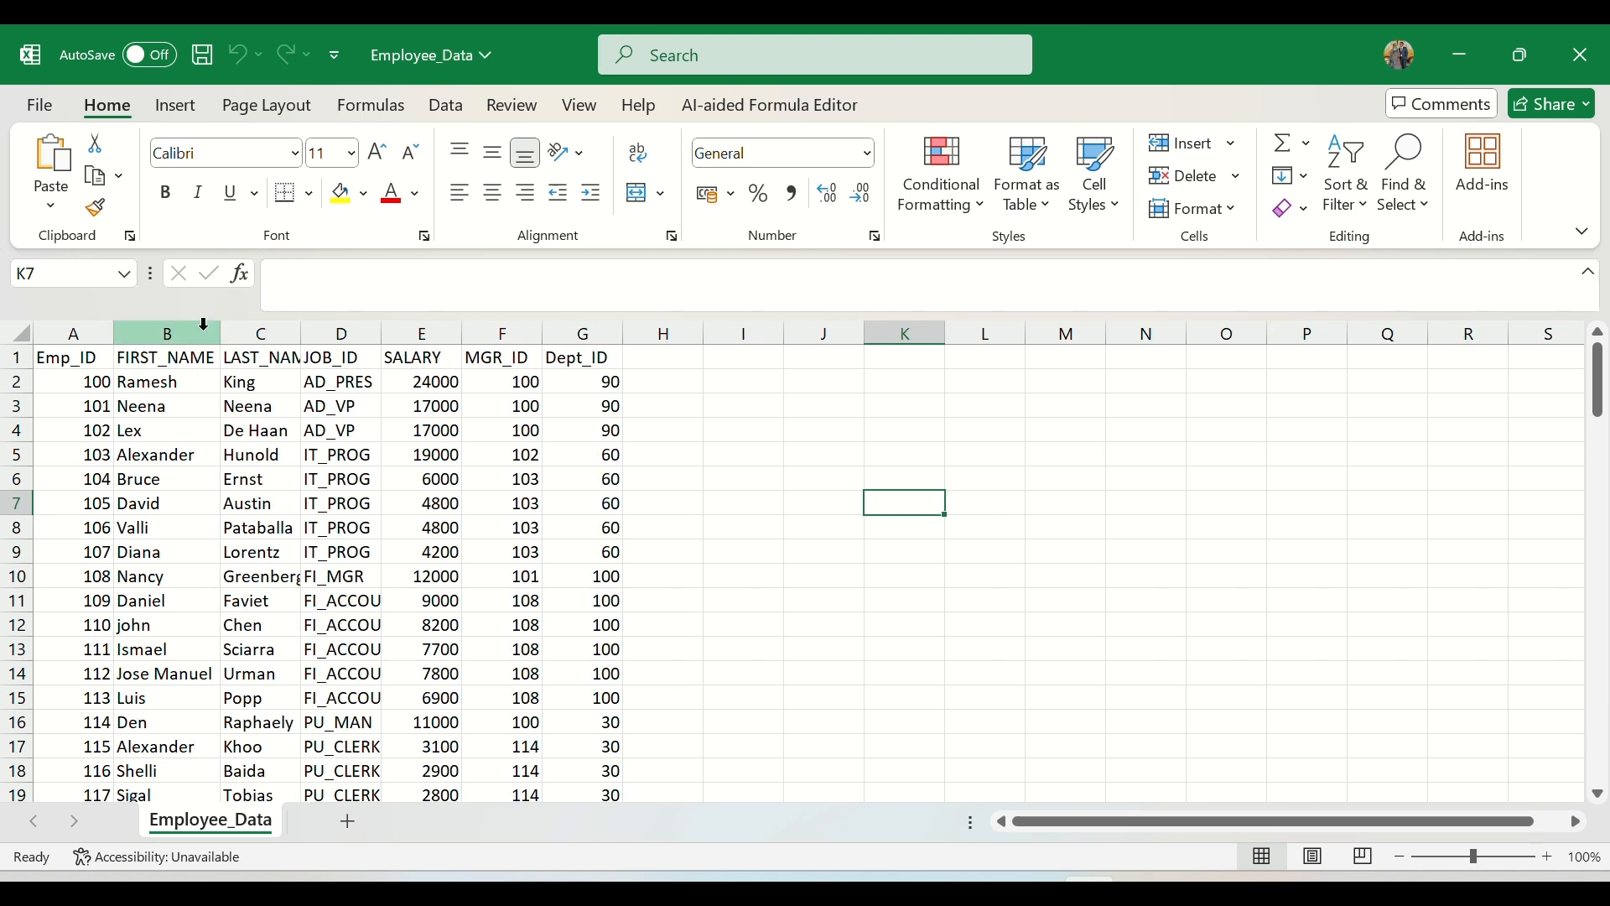
{"action": "double_click", "coordinate": [302, 332]}
{"action": "double_click", "coordinate": [406, 329]}
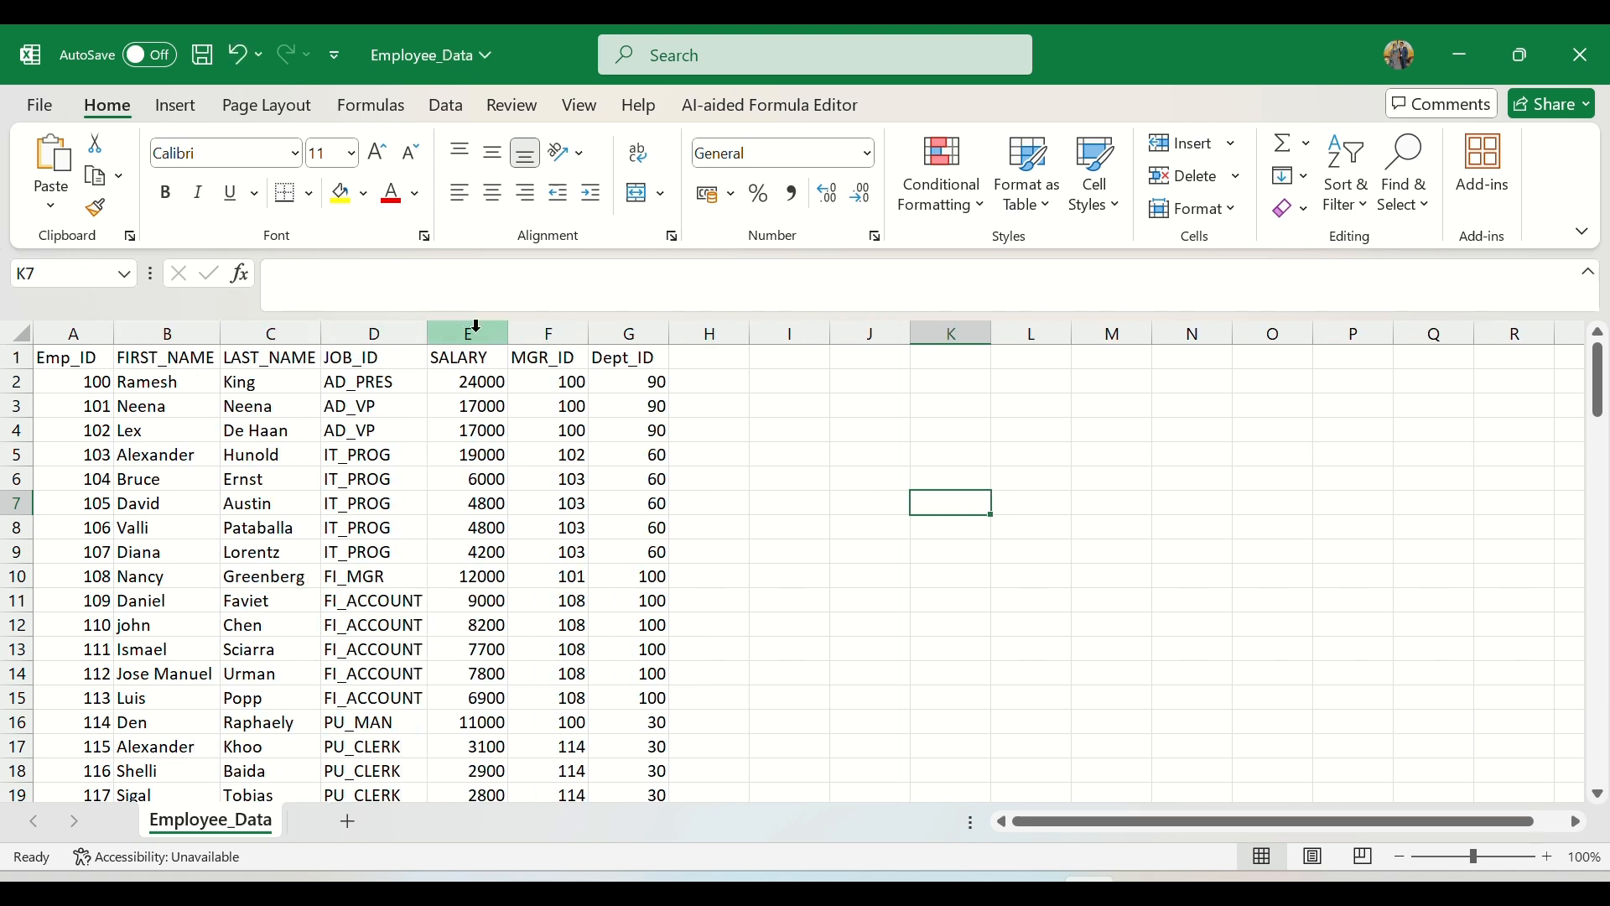
{"action": "double_click", "coordinate": [506, 333]}
{"action": "double_click", "coordinate": [574, 333]}
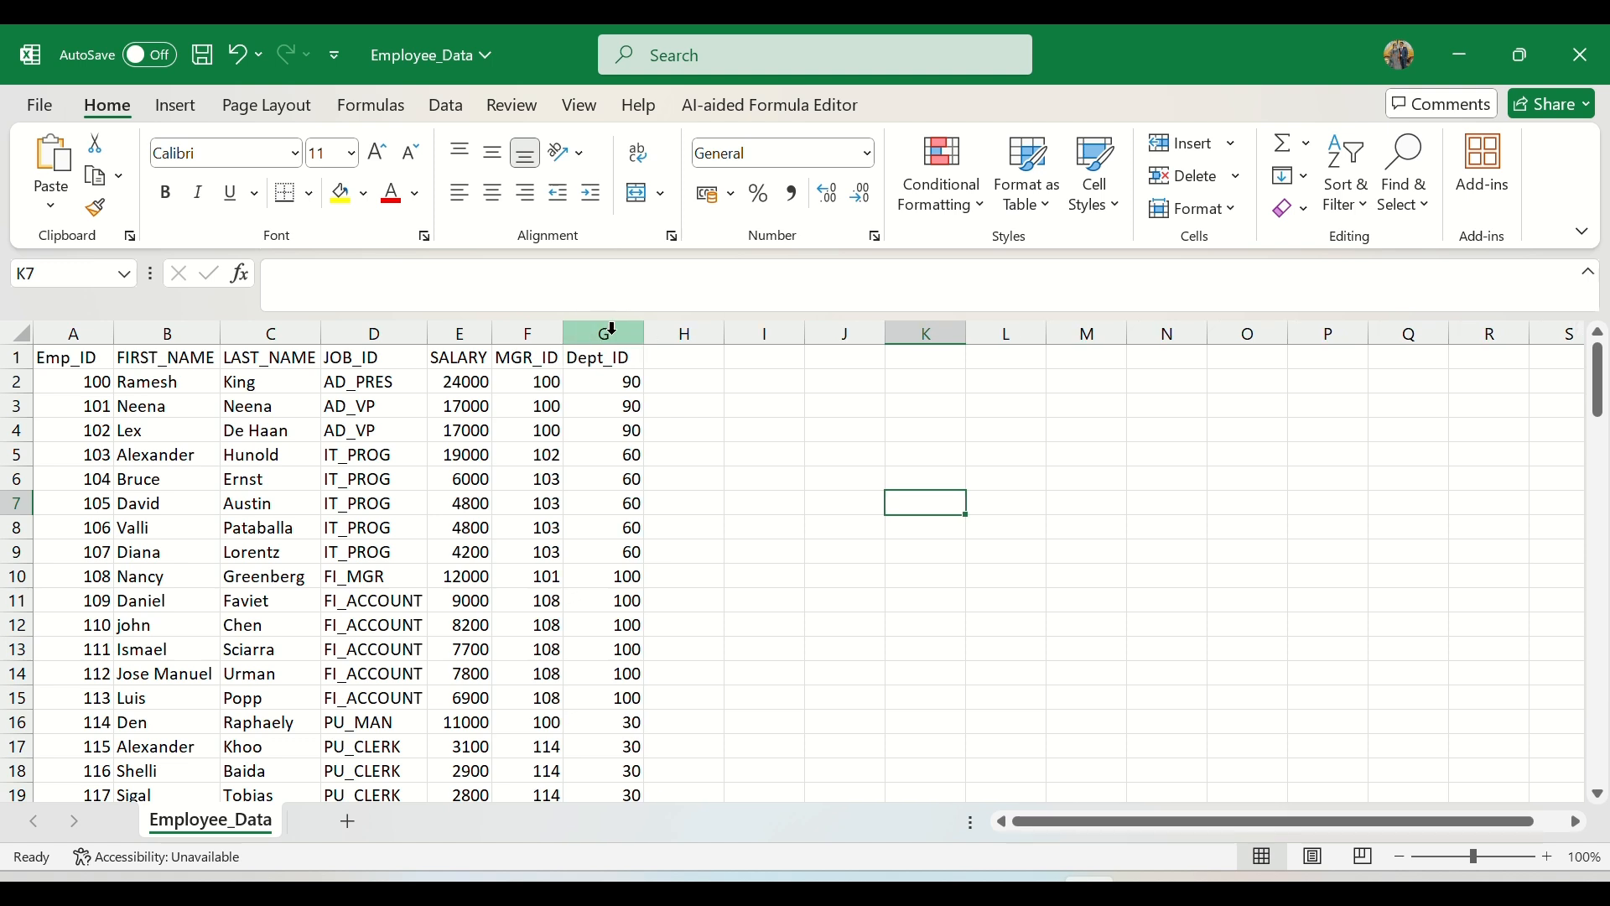
{"action": "double_click", "coordinate": [642, 333]}
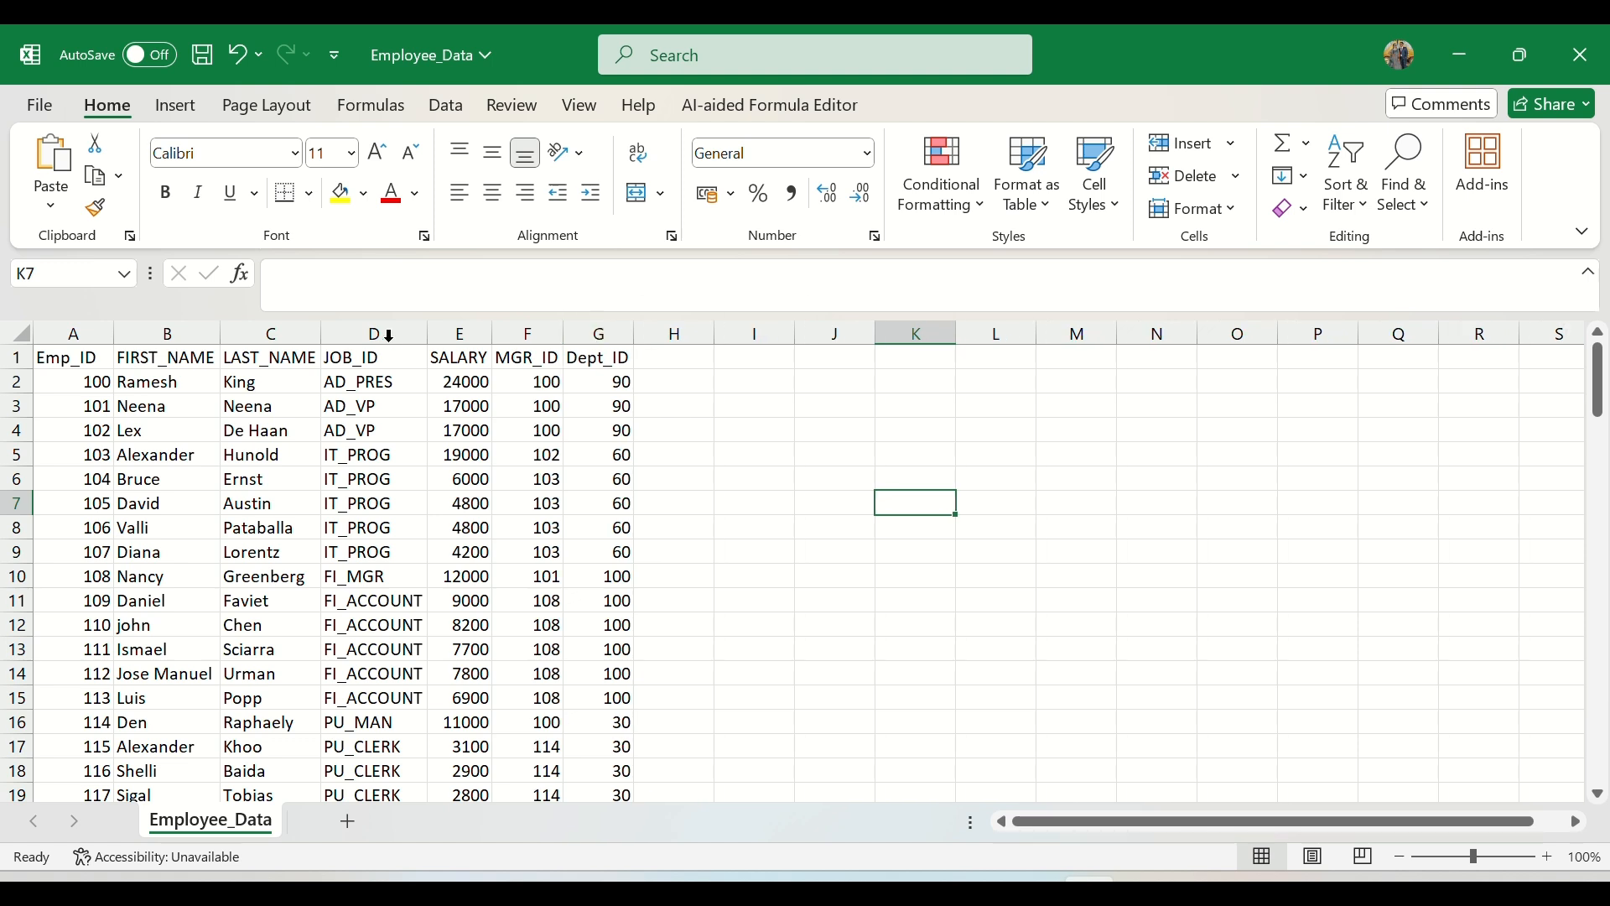
{"action": "double_click", "coordinate": [114, 333]}
Step: Enter the note "Files based on deptid = 100" in cell J4 beside the employee data
{"action": "left_click", "coordinate": [824, 431]}
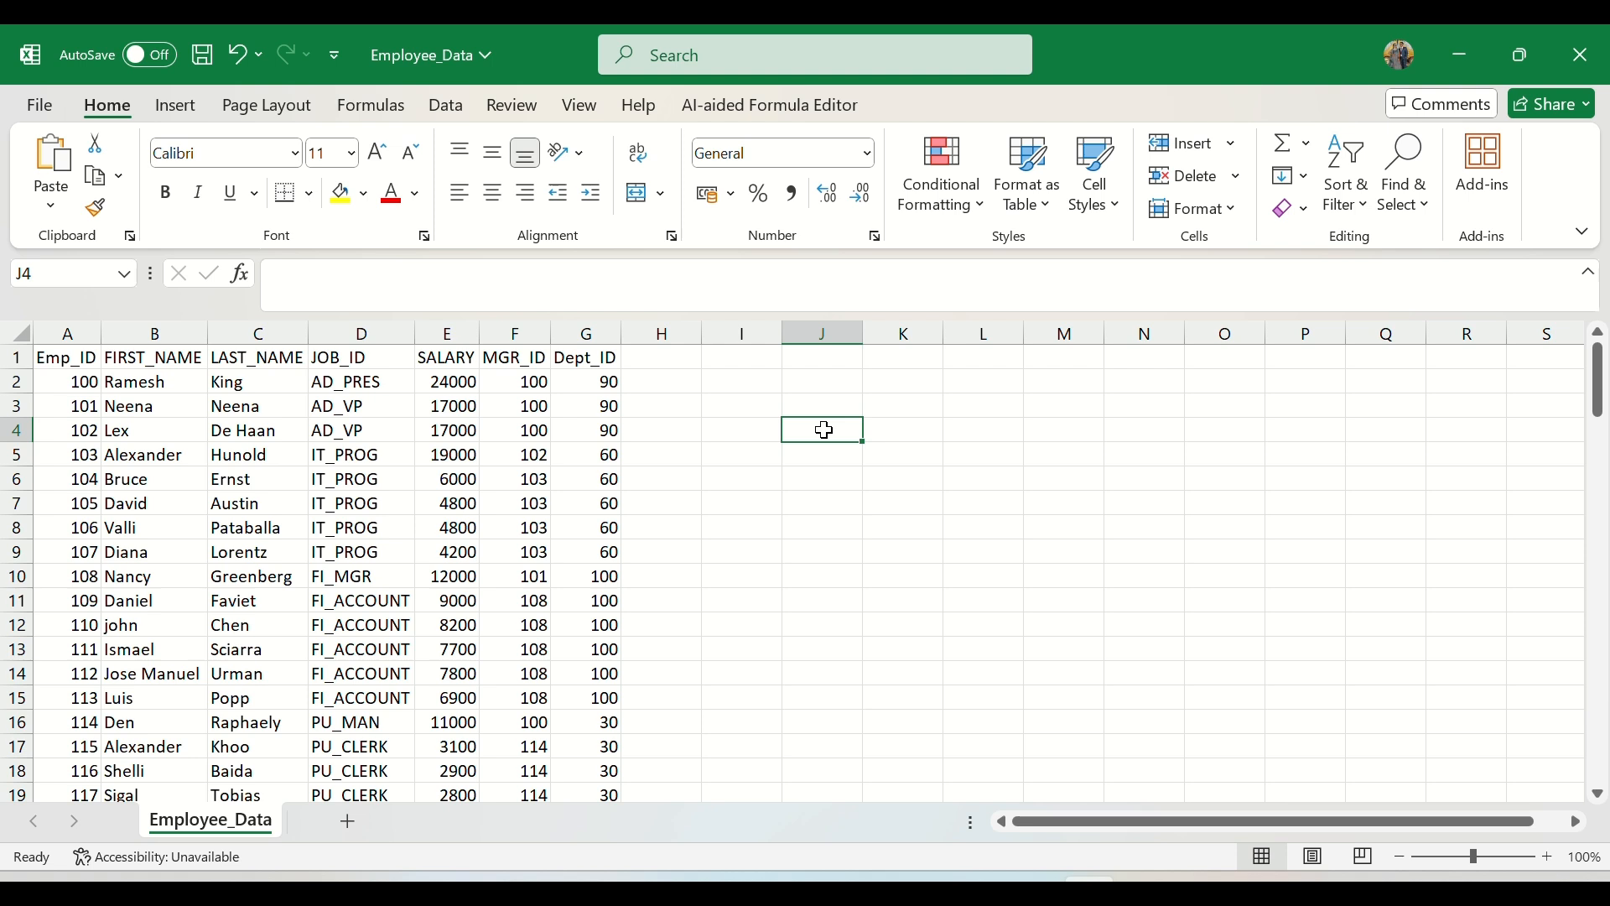
{"action": "type", "text": "Fil"}
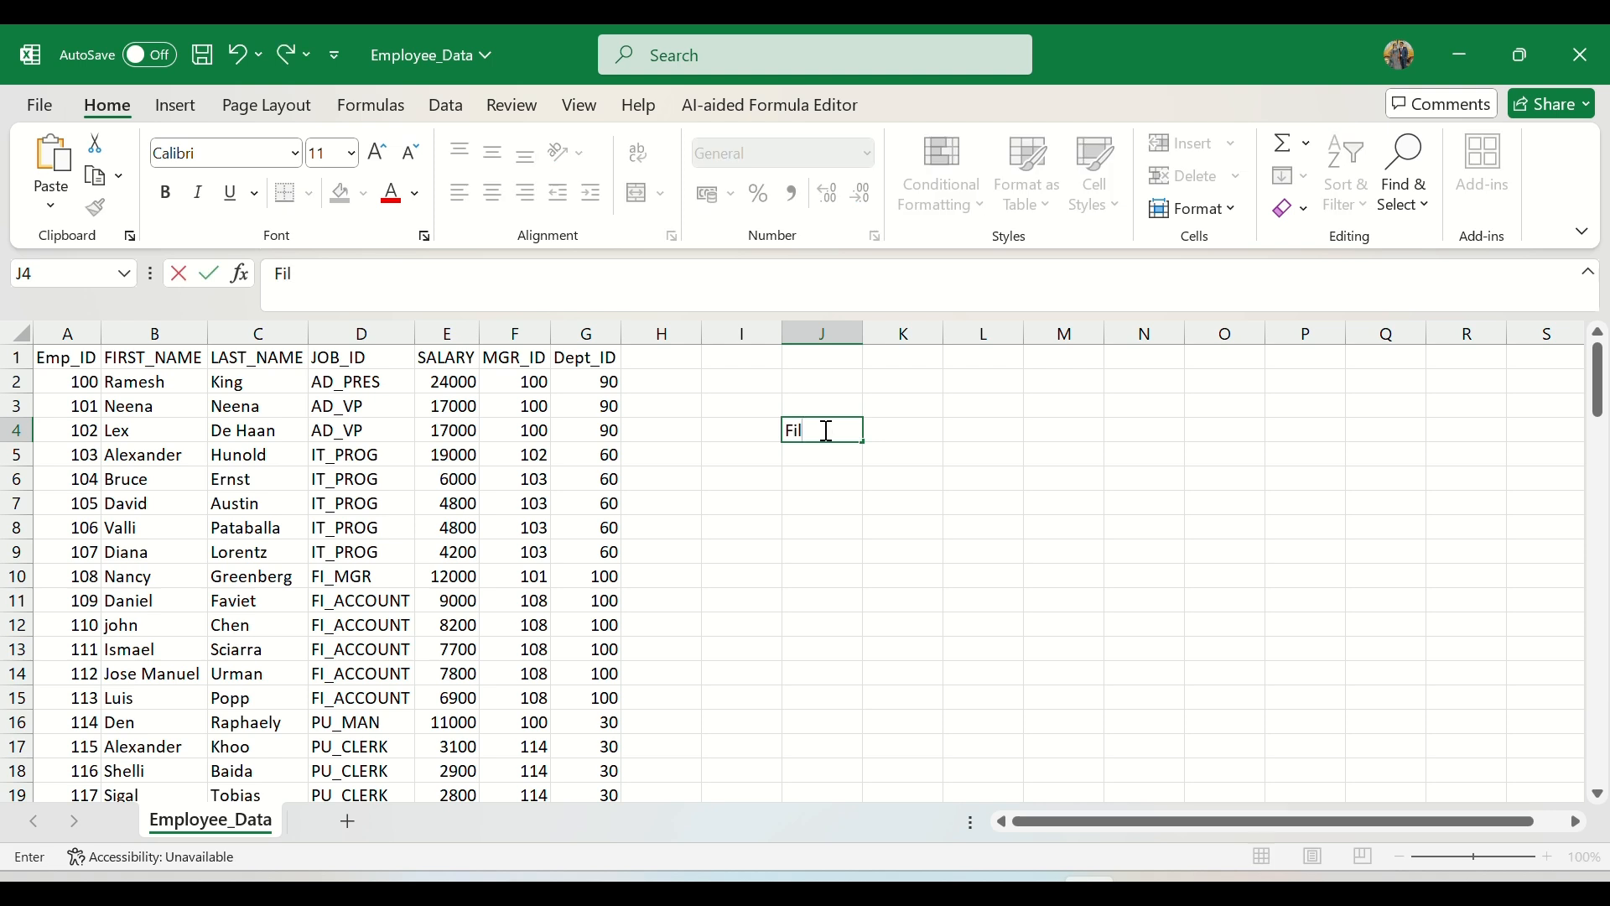
{"action": "type", "text": "es based o"}
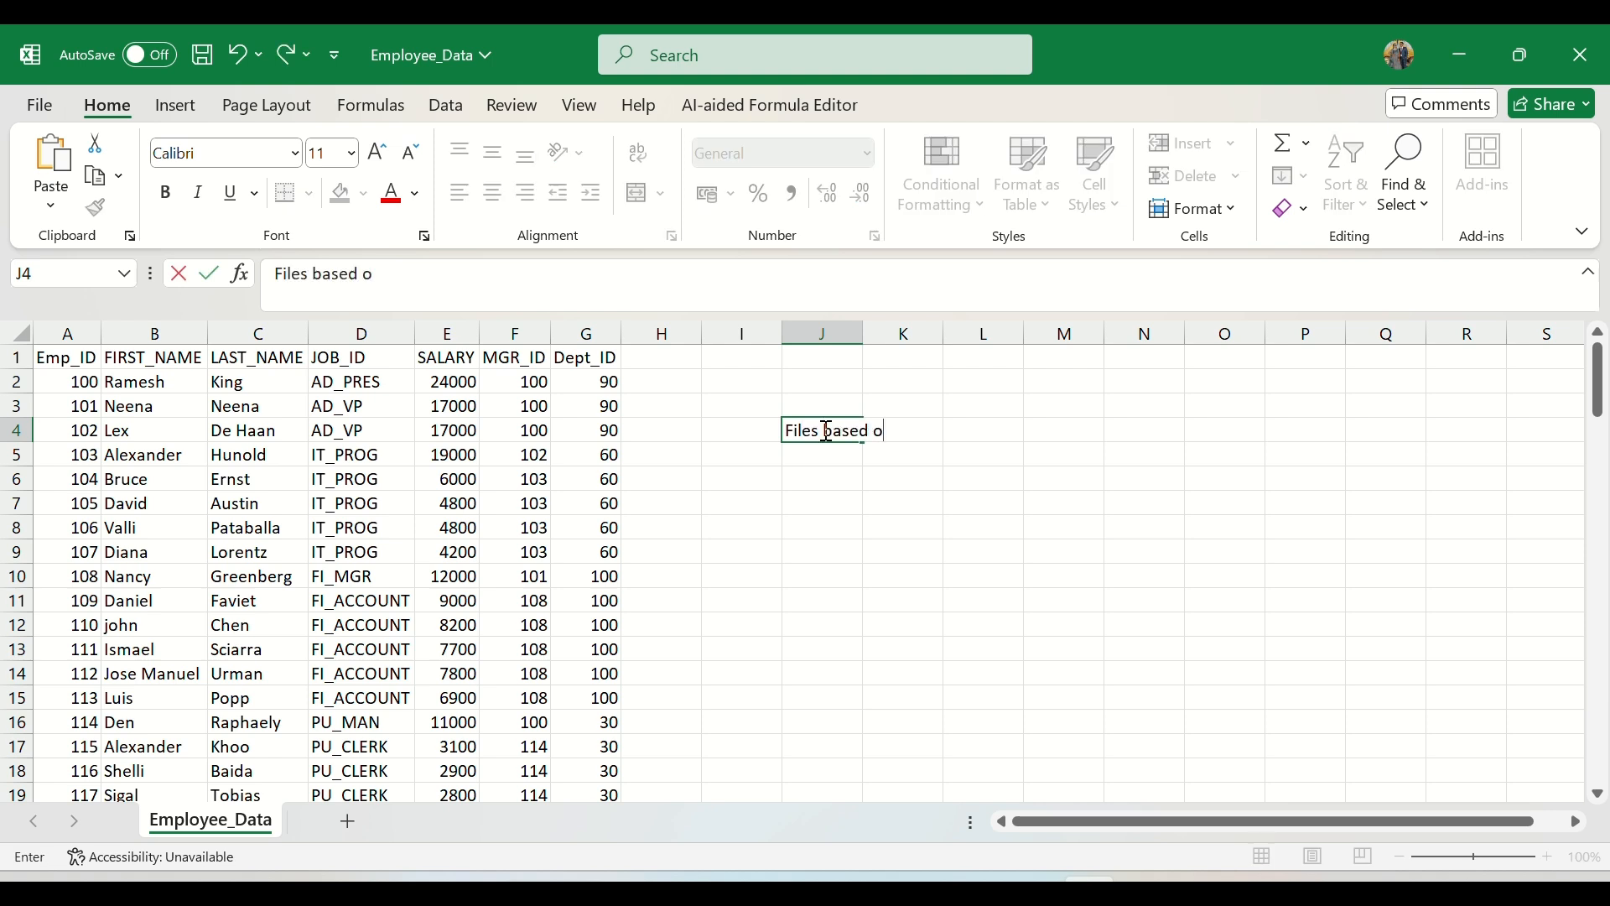
{"action": "type", "text": "n deptid = 1"}
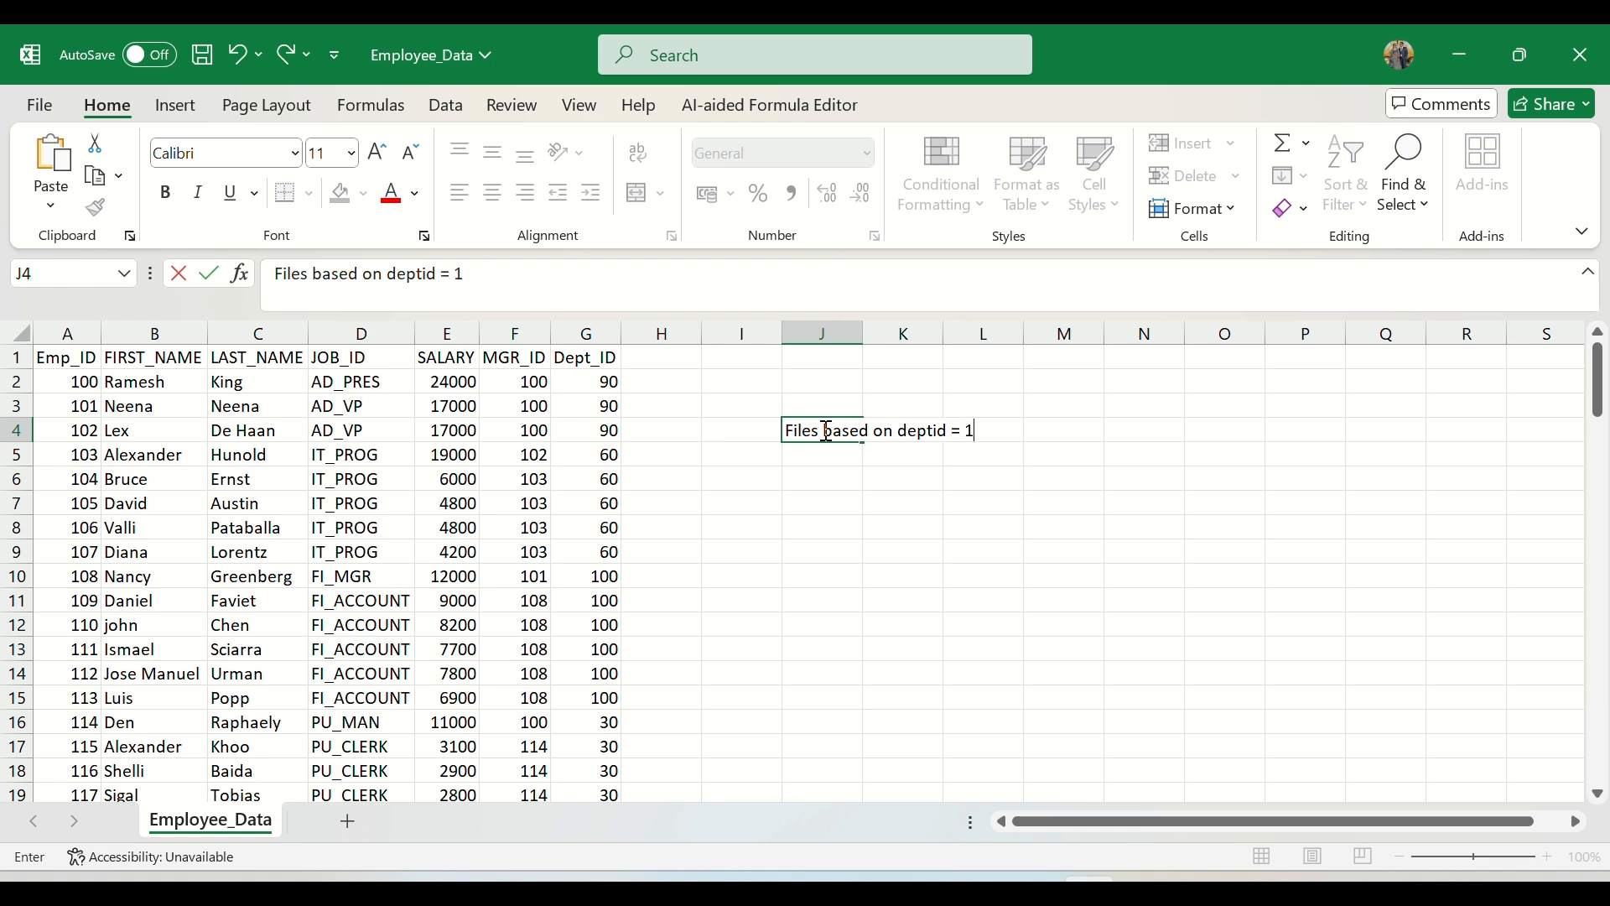
{"action": "type", "text": "00"}
{"action": "key", "text": "Return"}
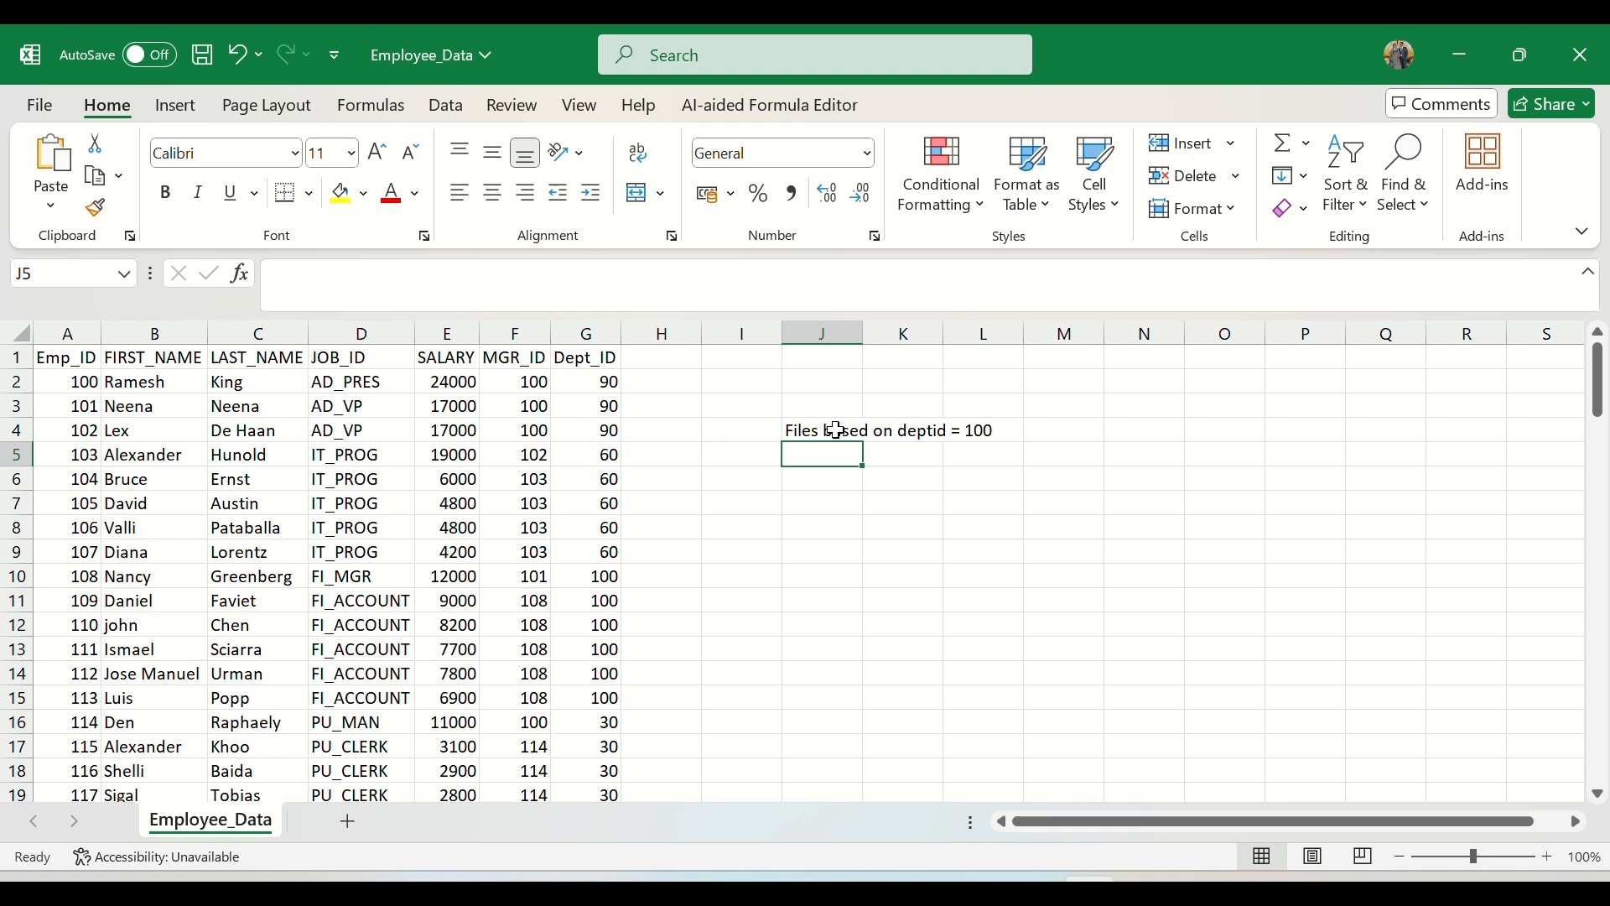
Step: Review the source records in columns A to G and the Dept_ID 100 rows that the filter note refers to
{"action": "left_click_drag", "start_coordinate": [74, 361], "coordinate": [570, 740]}
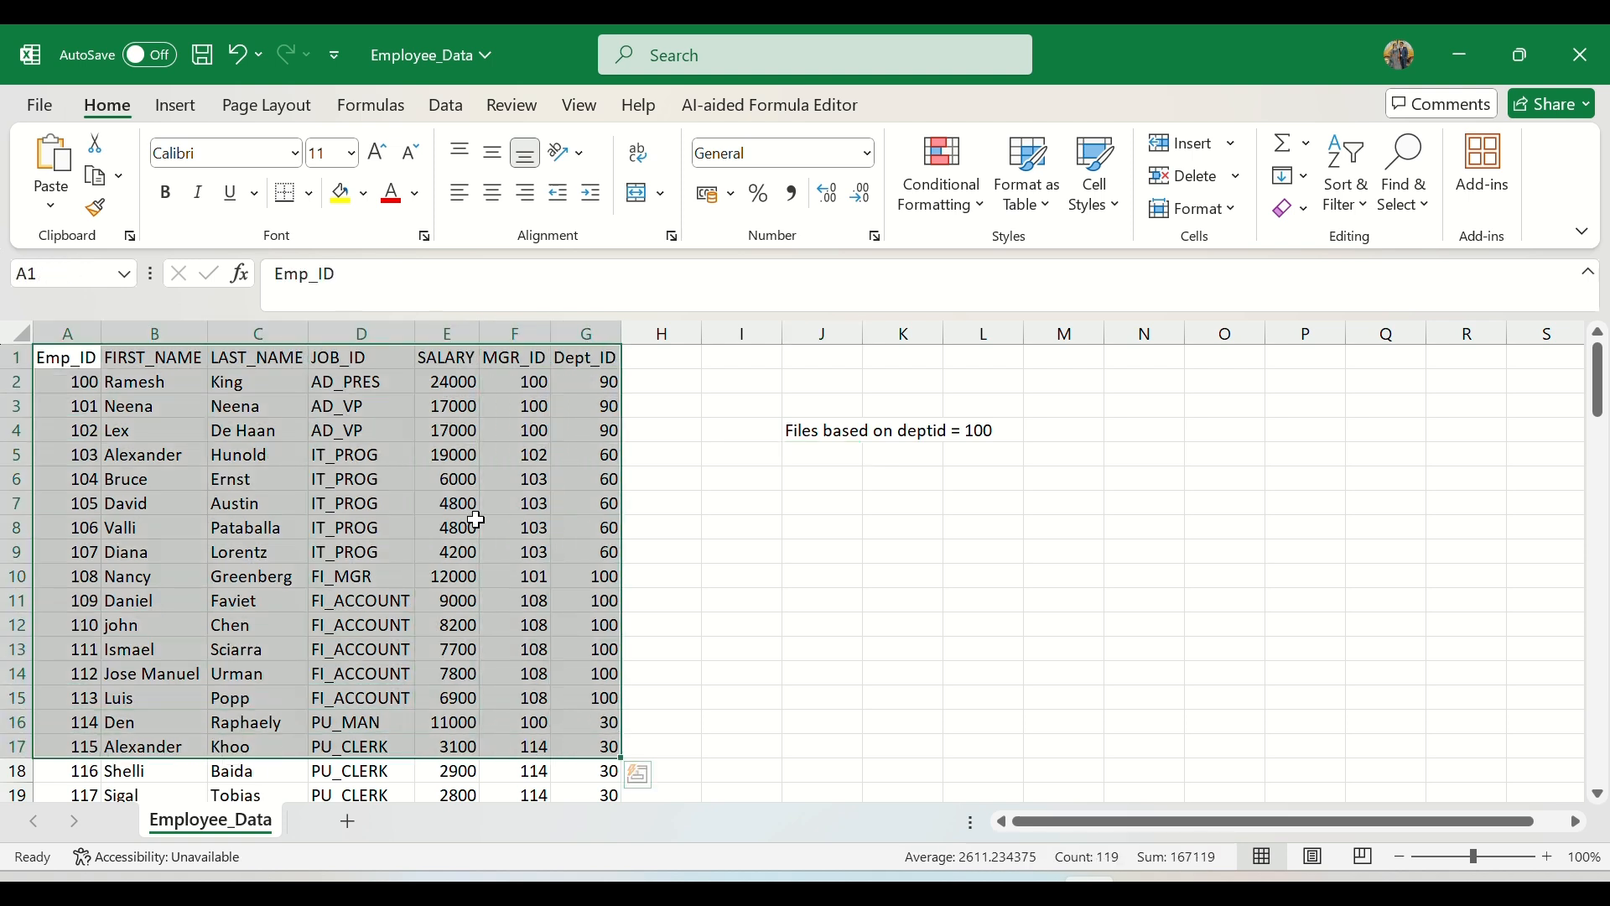
{"action": "left_click", "coordinate": [353, 536]}
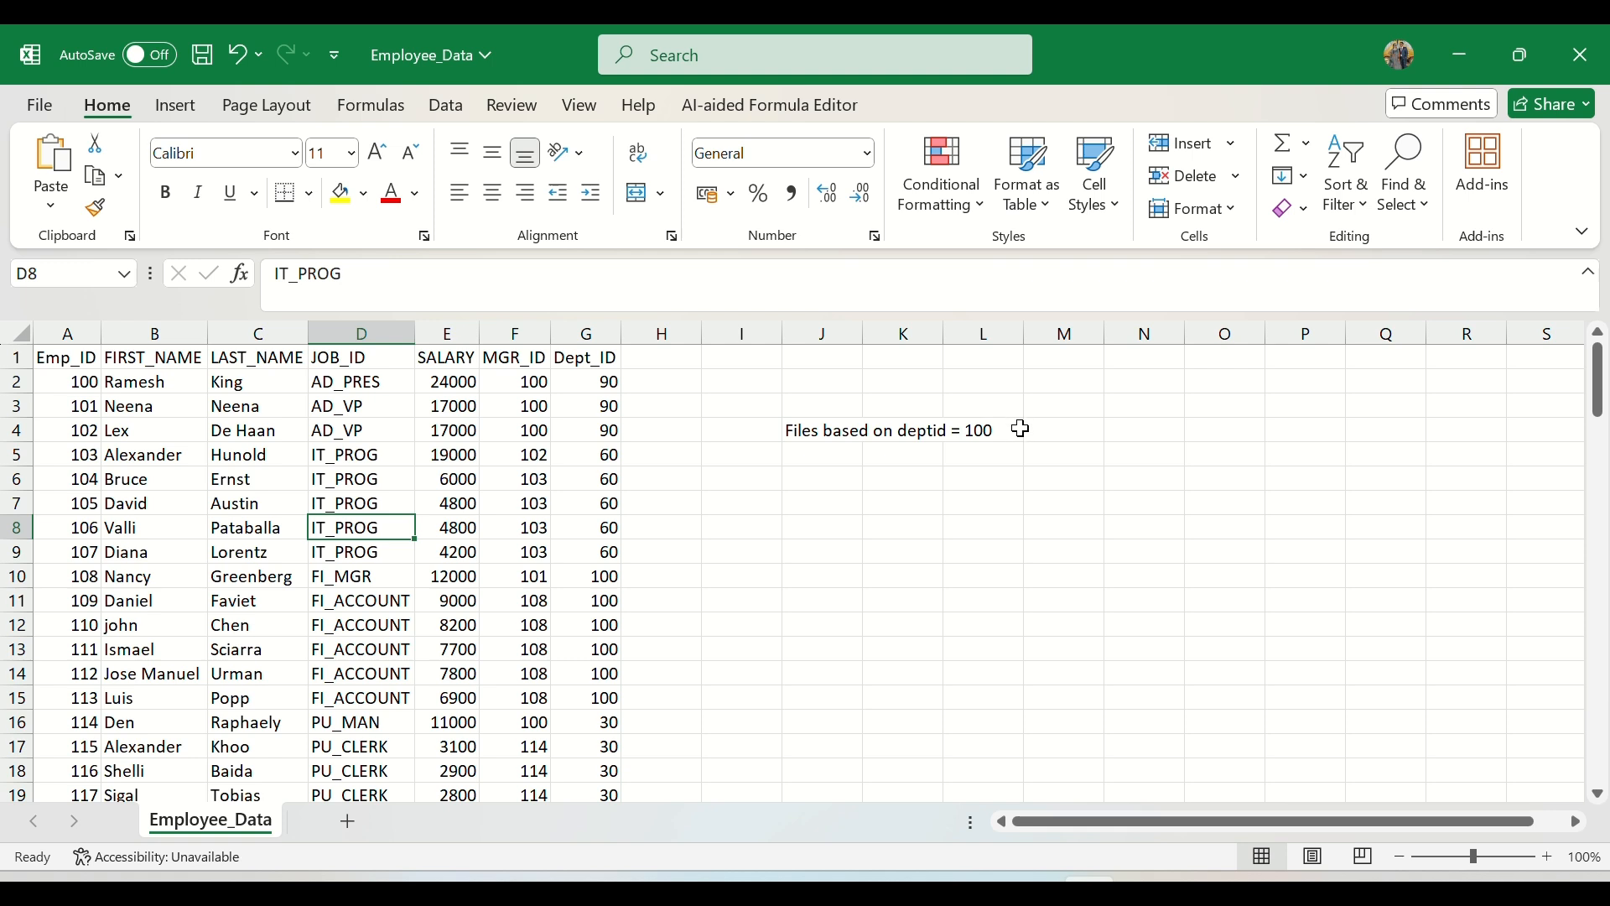
{"action": "left_click", "coordinate": [923, 429]}
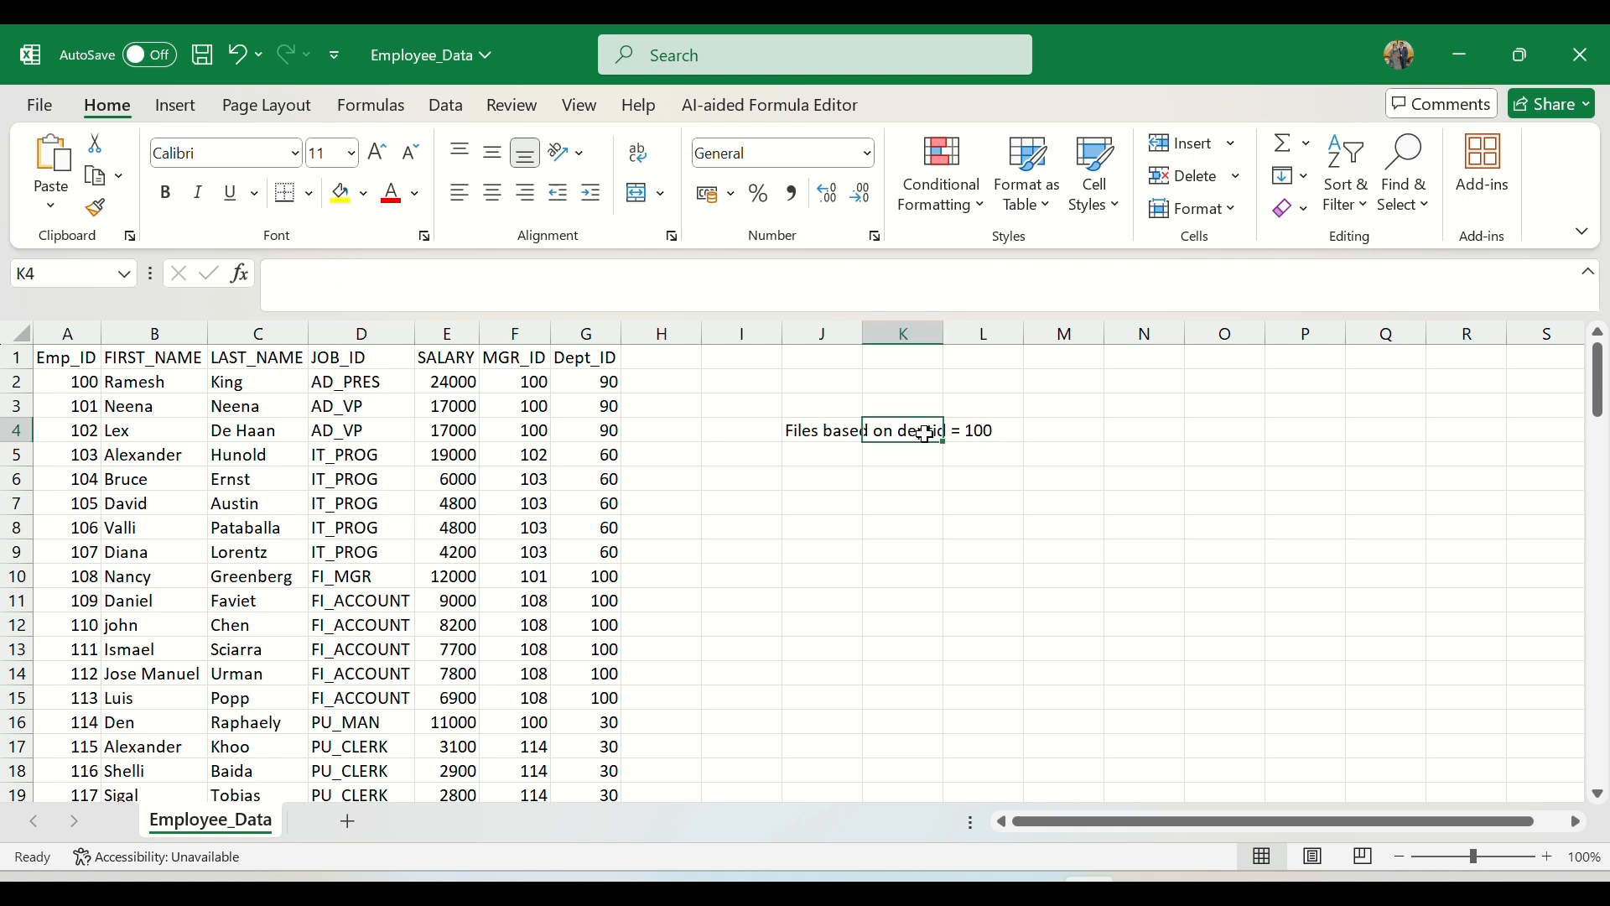
{"action": "left_click_drag", "start_coordinate": [578, 574], "coordinate": [597, 698]}
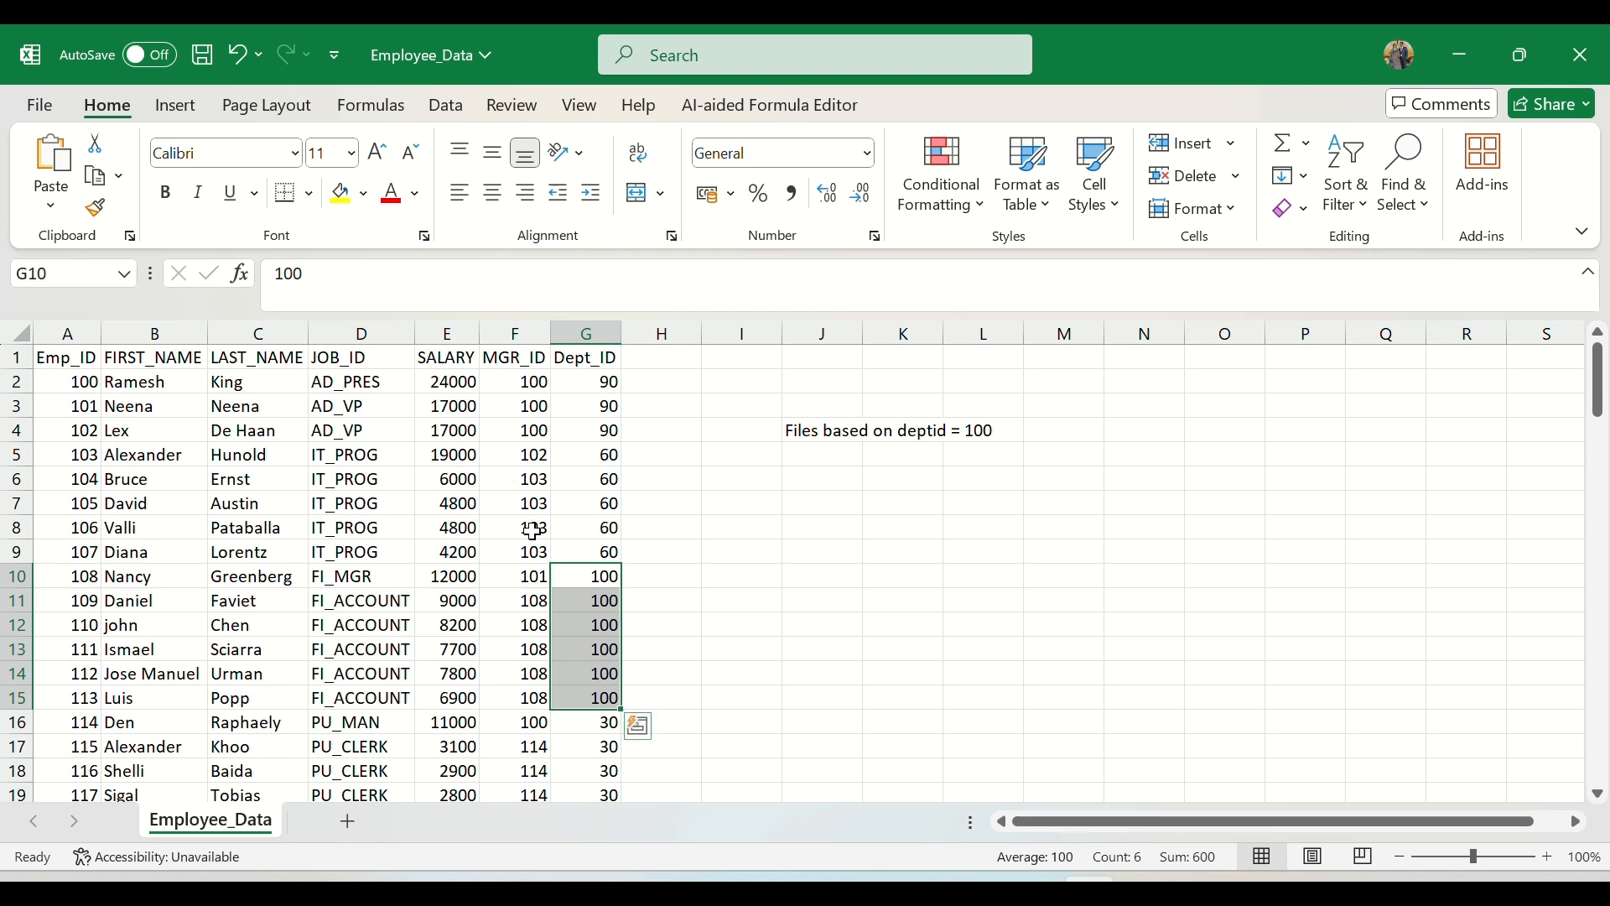
Step: Add a practice list below the note: "Practice:" in J6, "Deptid" in J7 and "Salary" in J8
{"action": "left_click", "coordinate": [820, 466]}
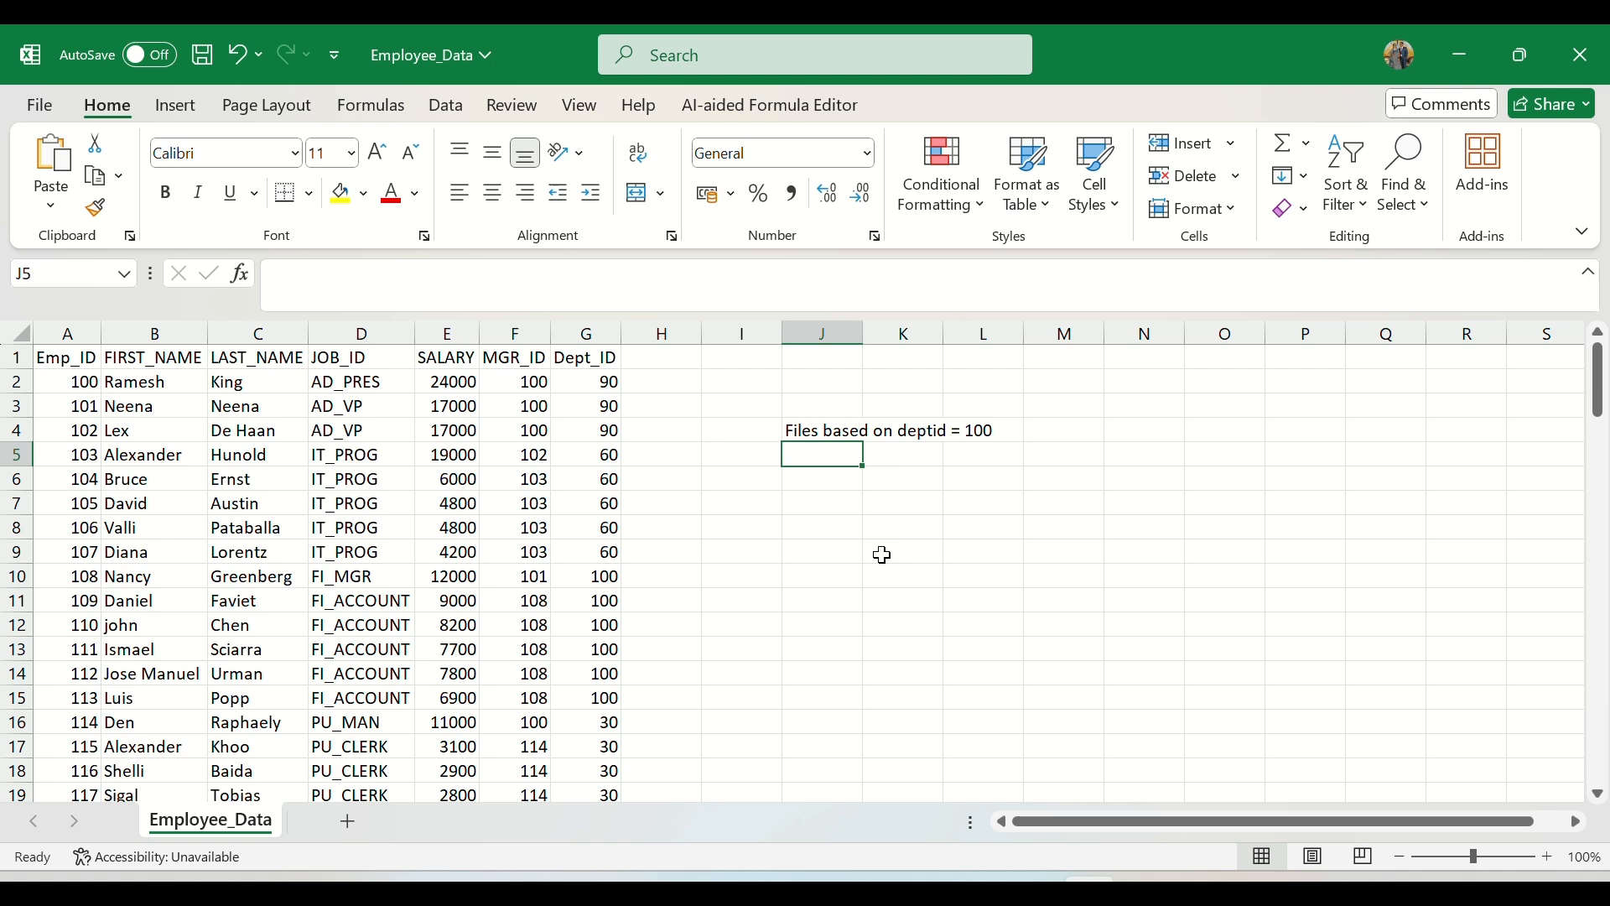
{"action": "key", "text": "Down"}
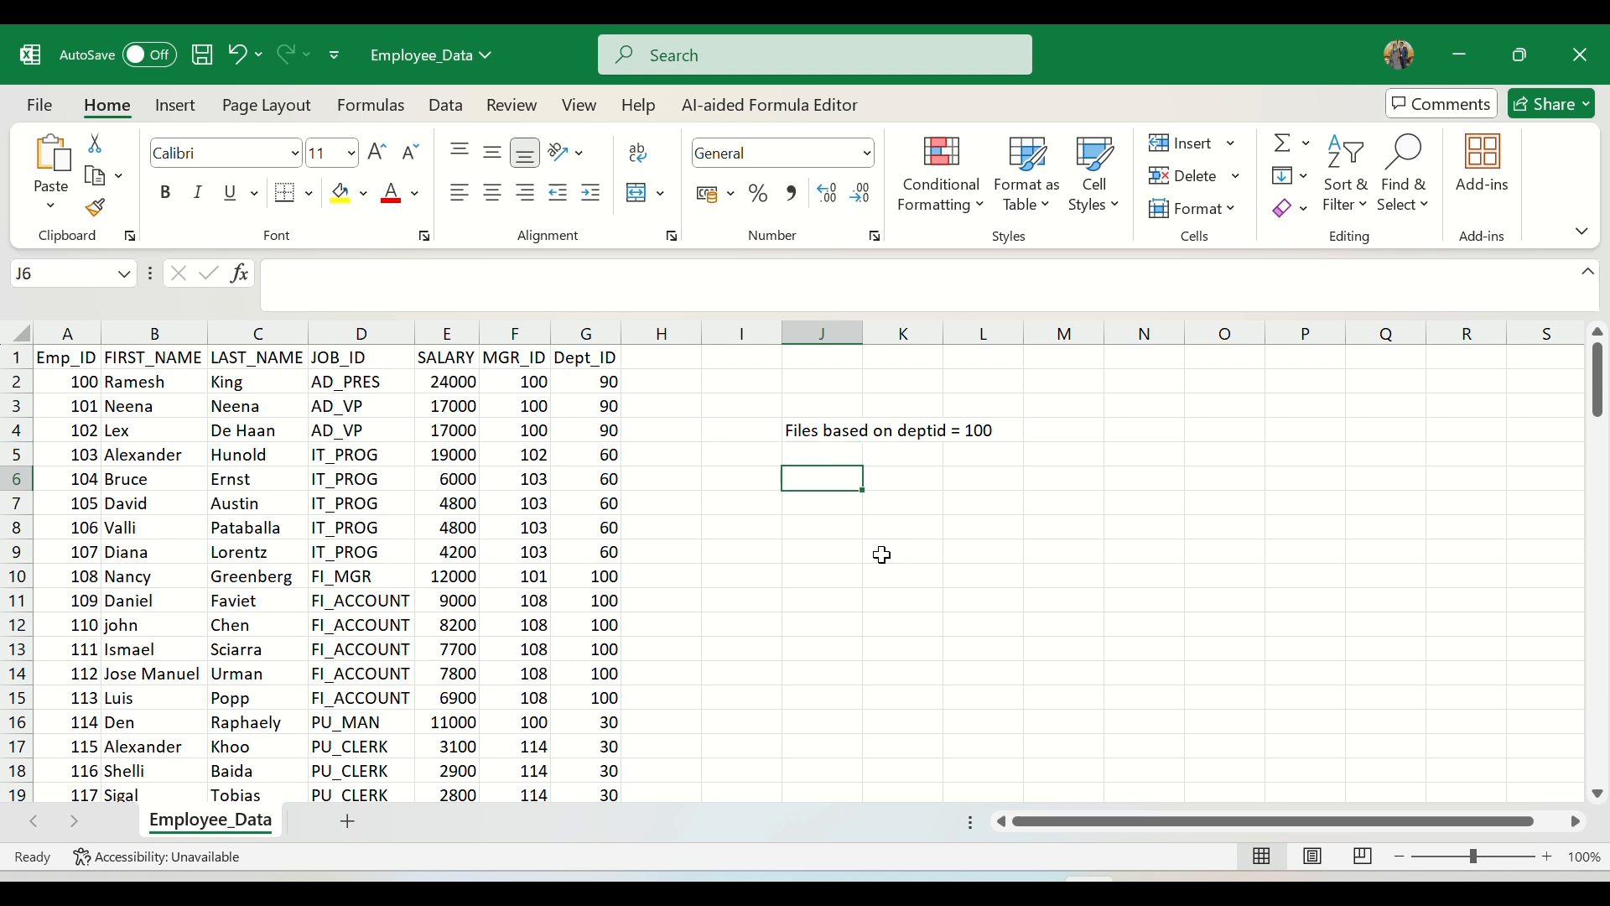
{"action": "type", "text": "Practi"}
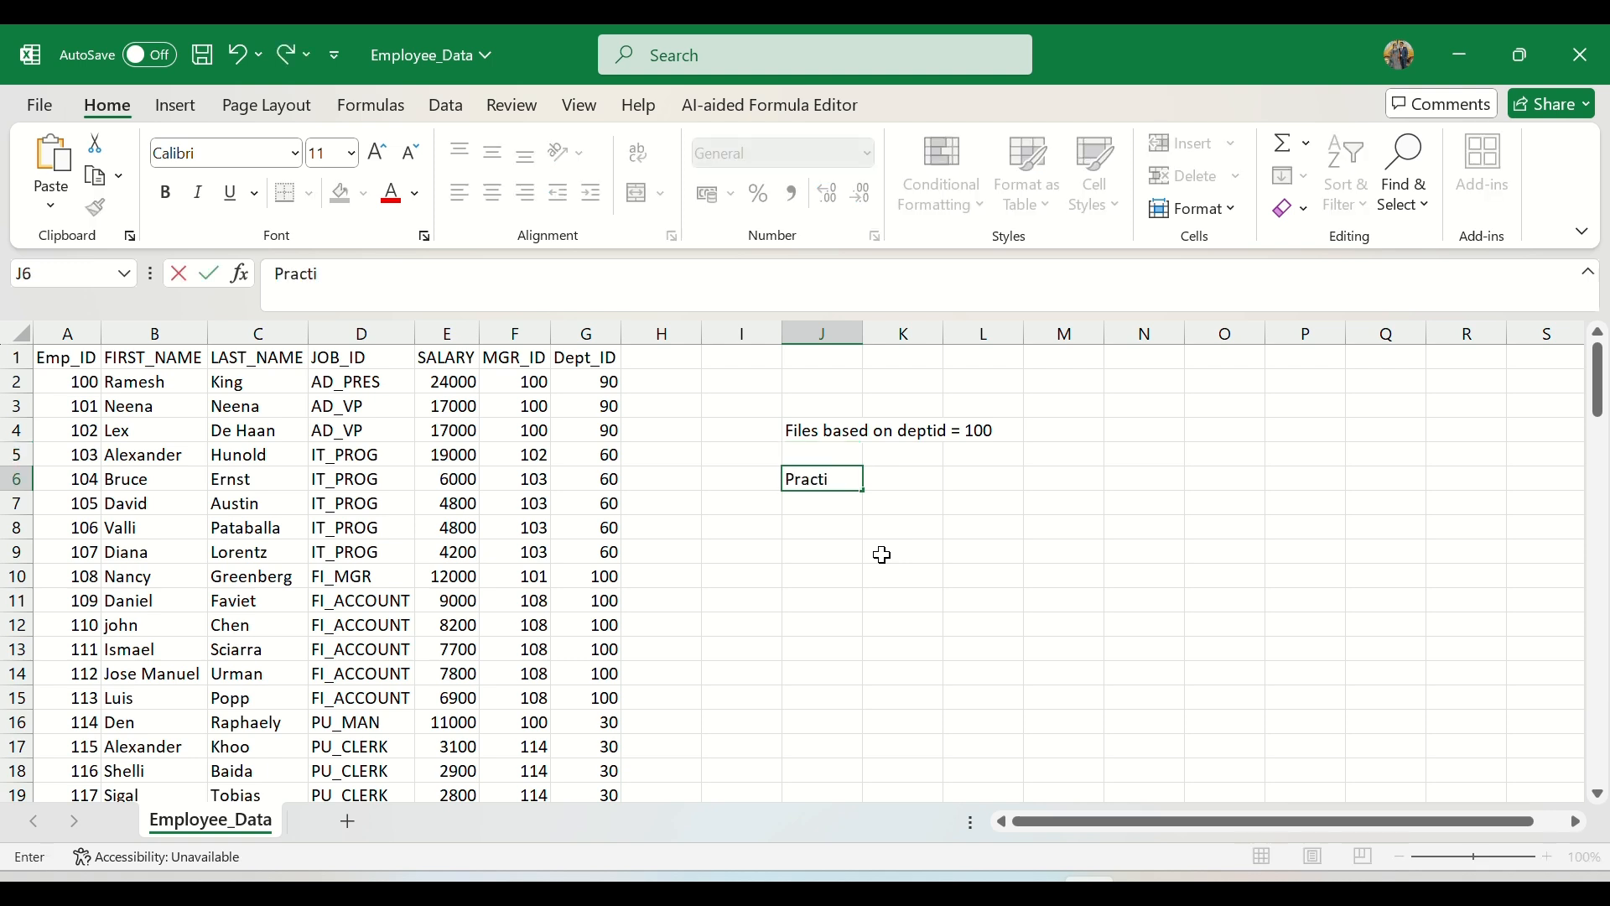
{"action": "type", "text": "ce:"}
{"action": "key", "text": "Return"}
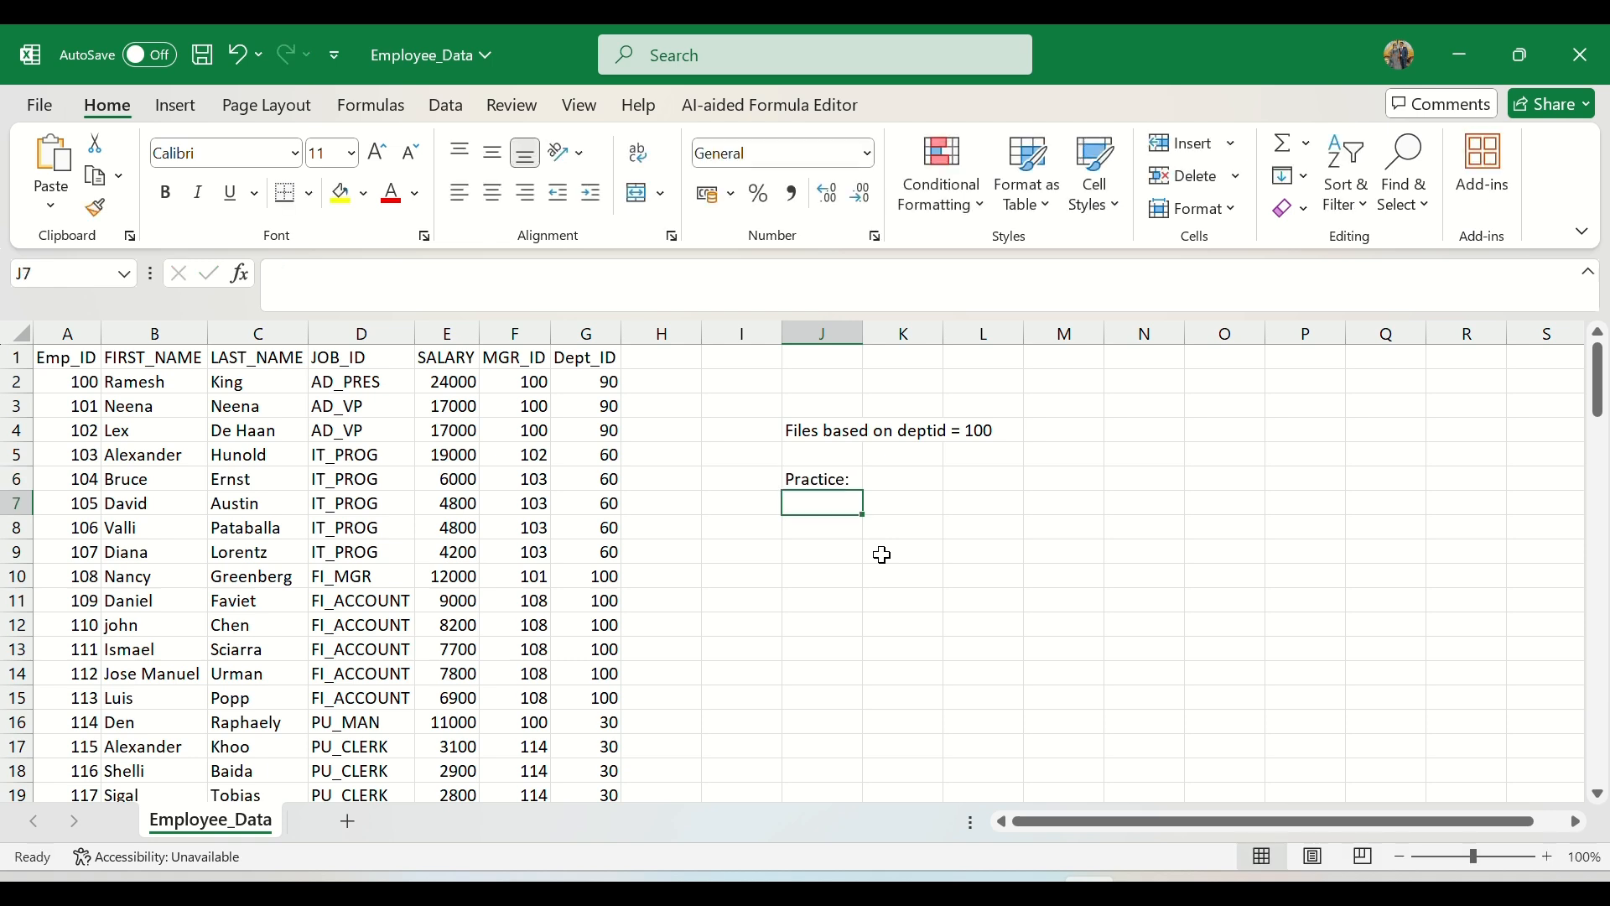
{"action": "type", "text": "Deptid"}
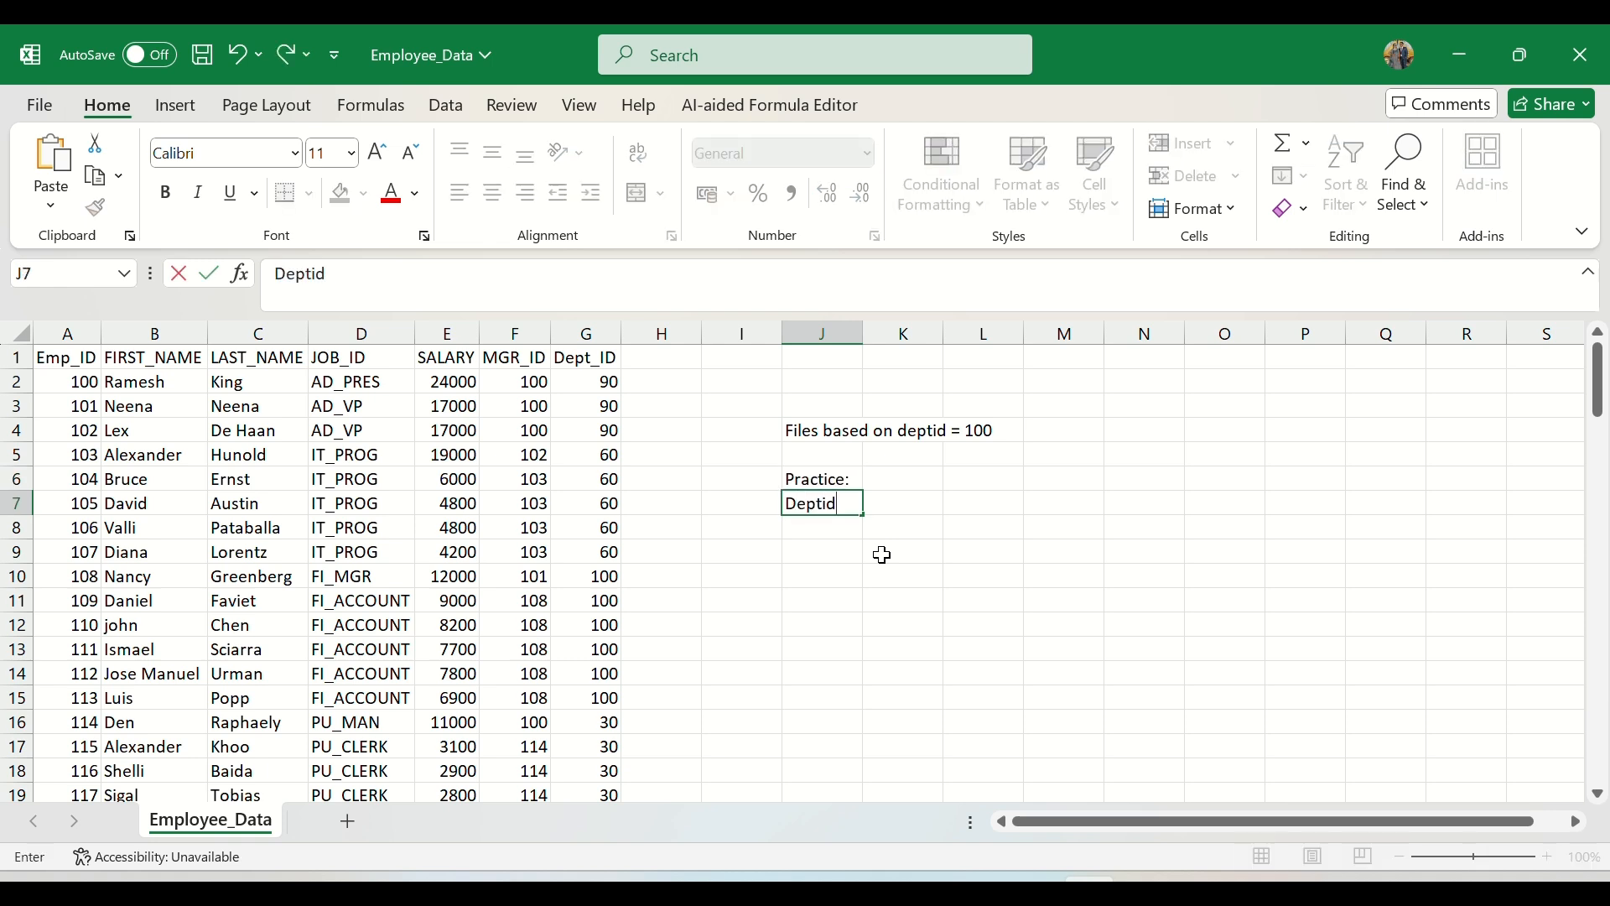
{"action": "key", "text": "Return"}
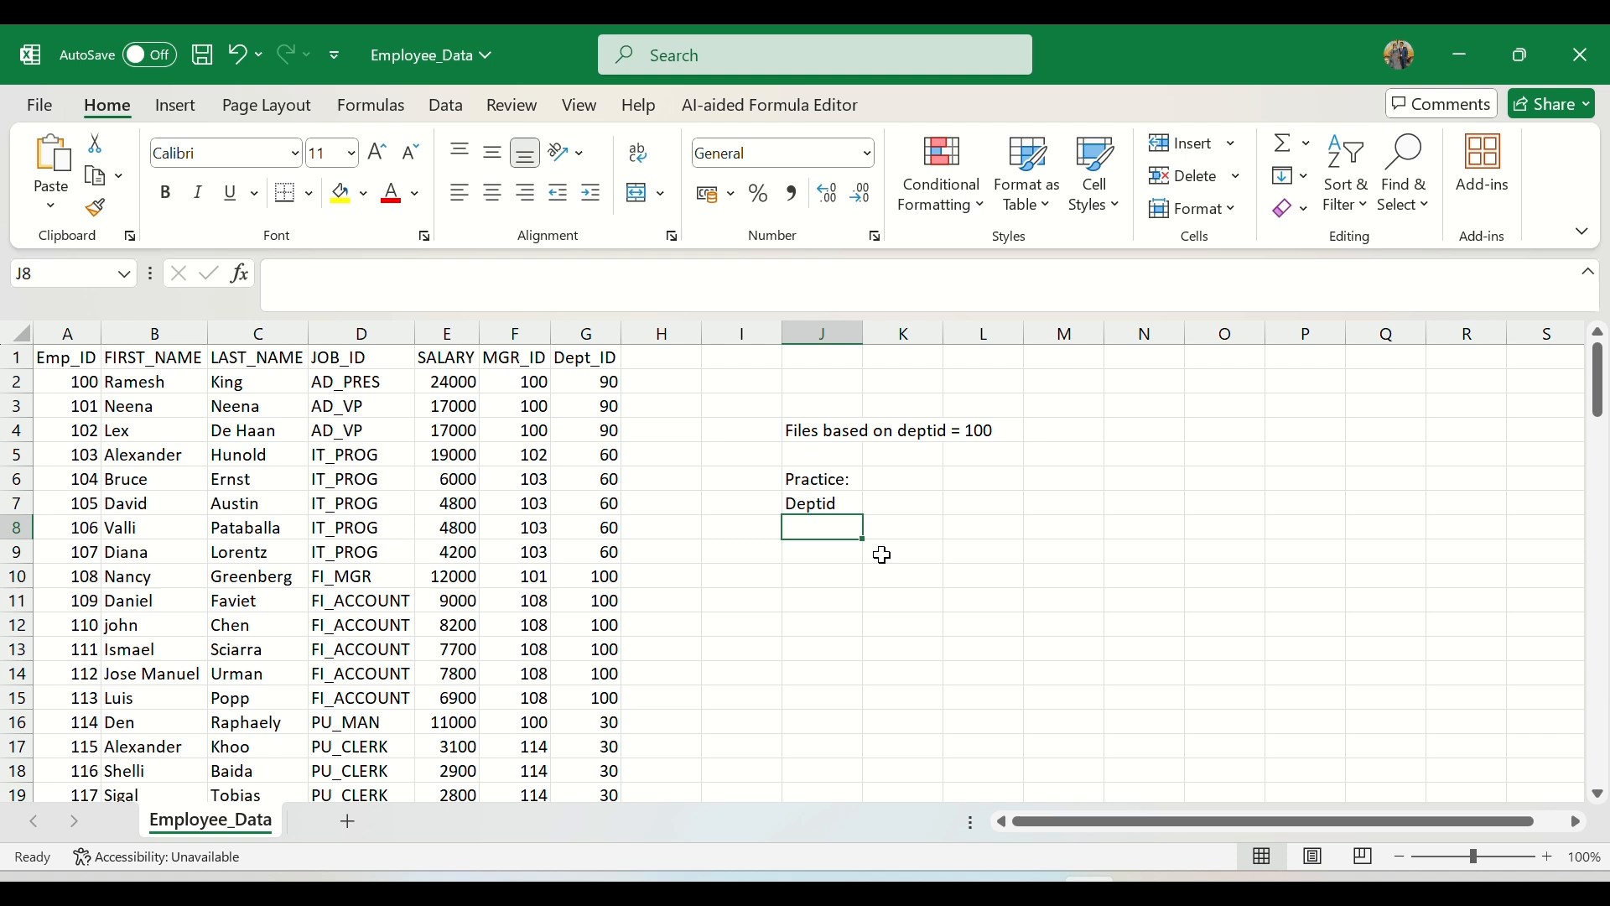
{"action": "type", "text": "Salary"}
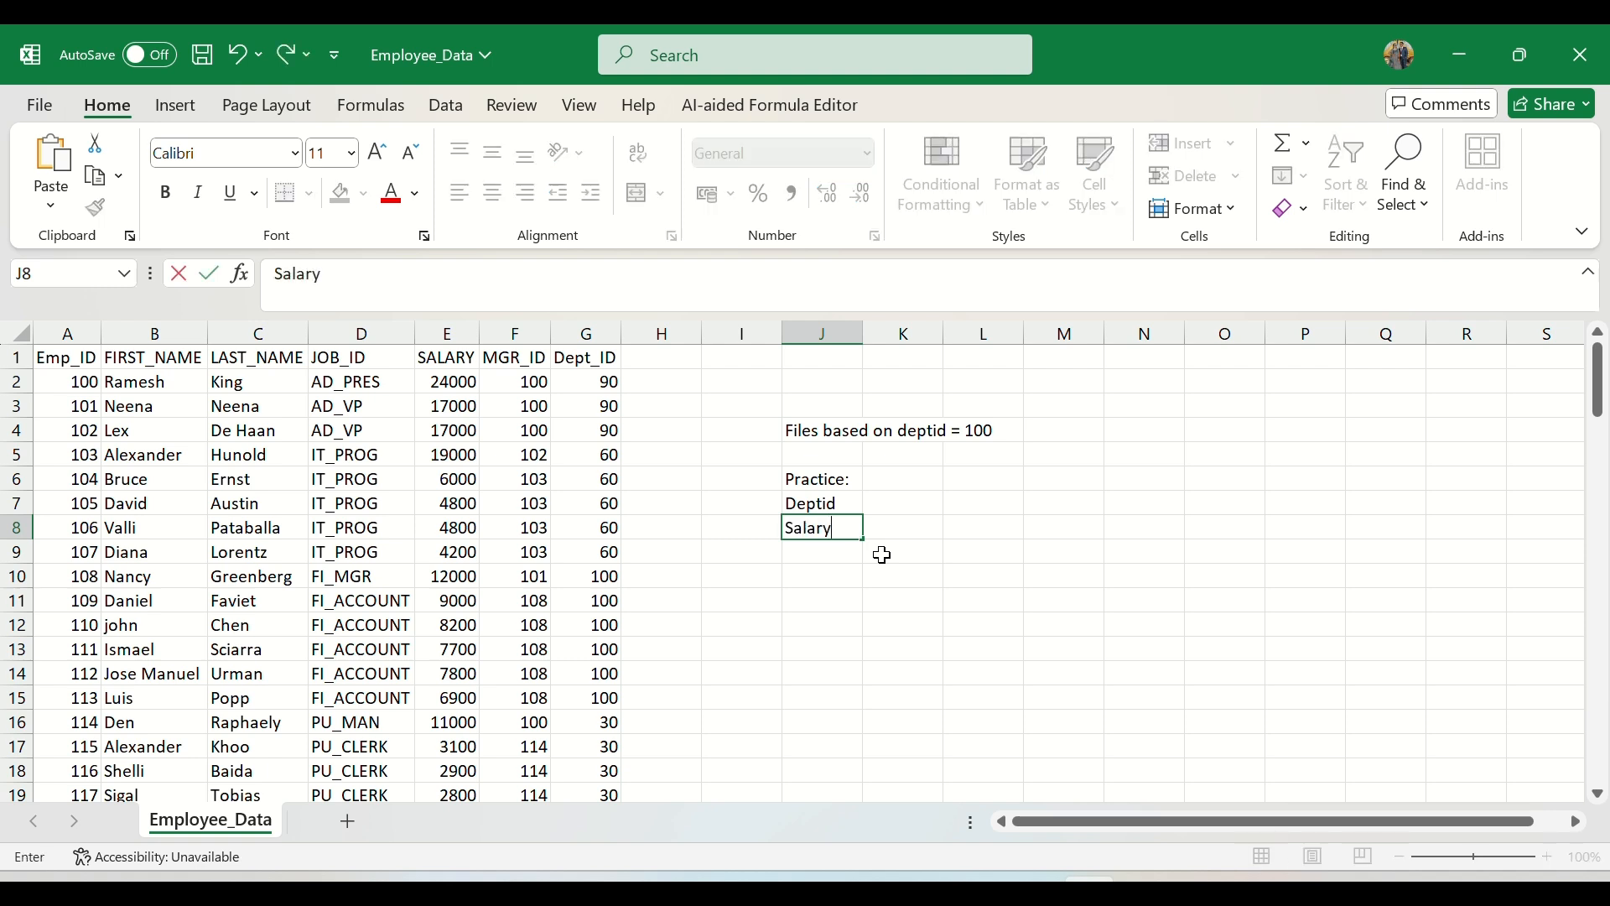
{"action": "key", "text": "Return"}
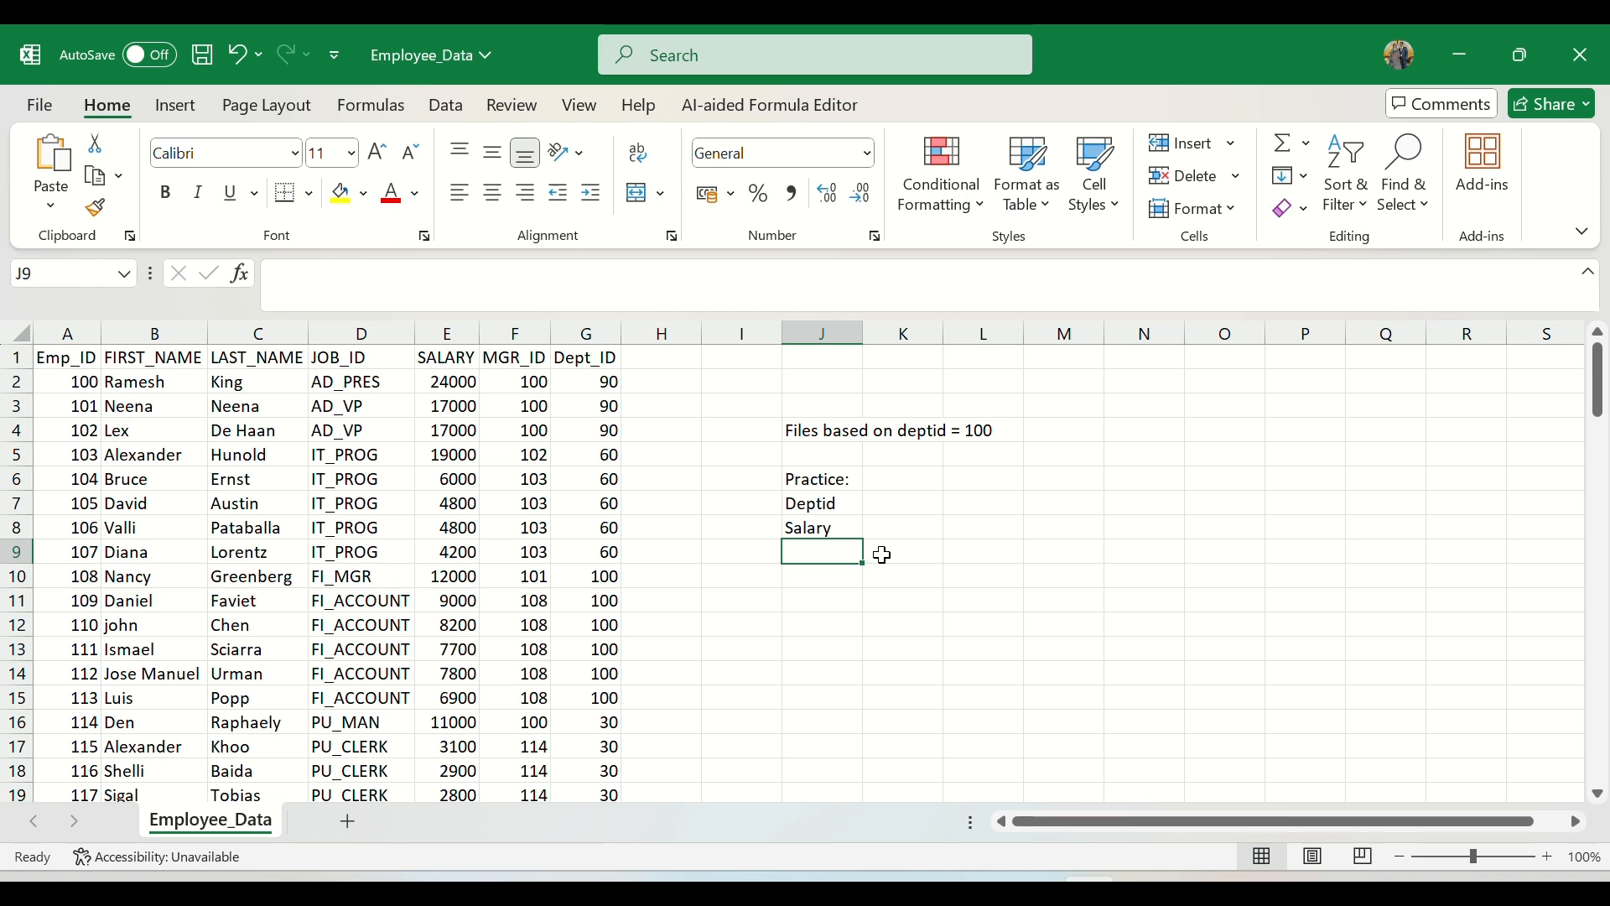
Step: Look through the MGR_ID and Dept_ID values further down the records and return to the first rows
{"action": "left_click_drag", "start_coordinate": [537, 381], "coordinate": [528, 722]}
{"action": "scroll", "coordinate": [502, 607], "scroll_direction": "down", "scroll_amount": 7}
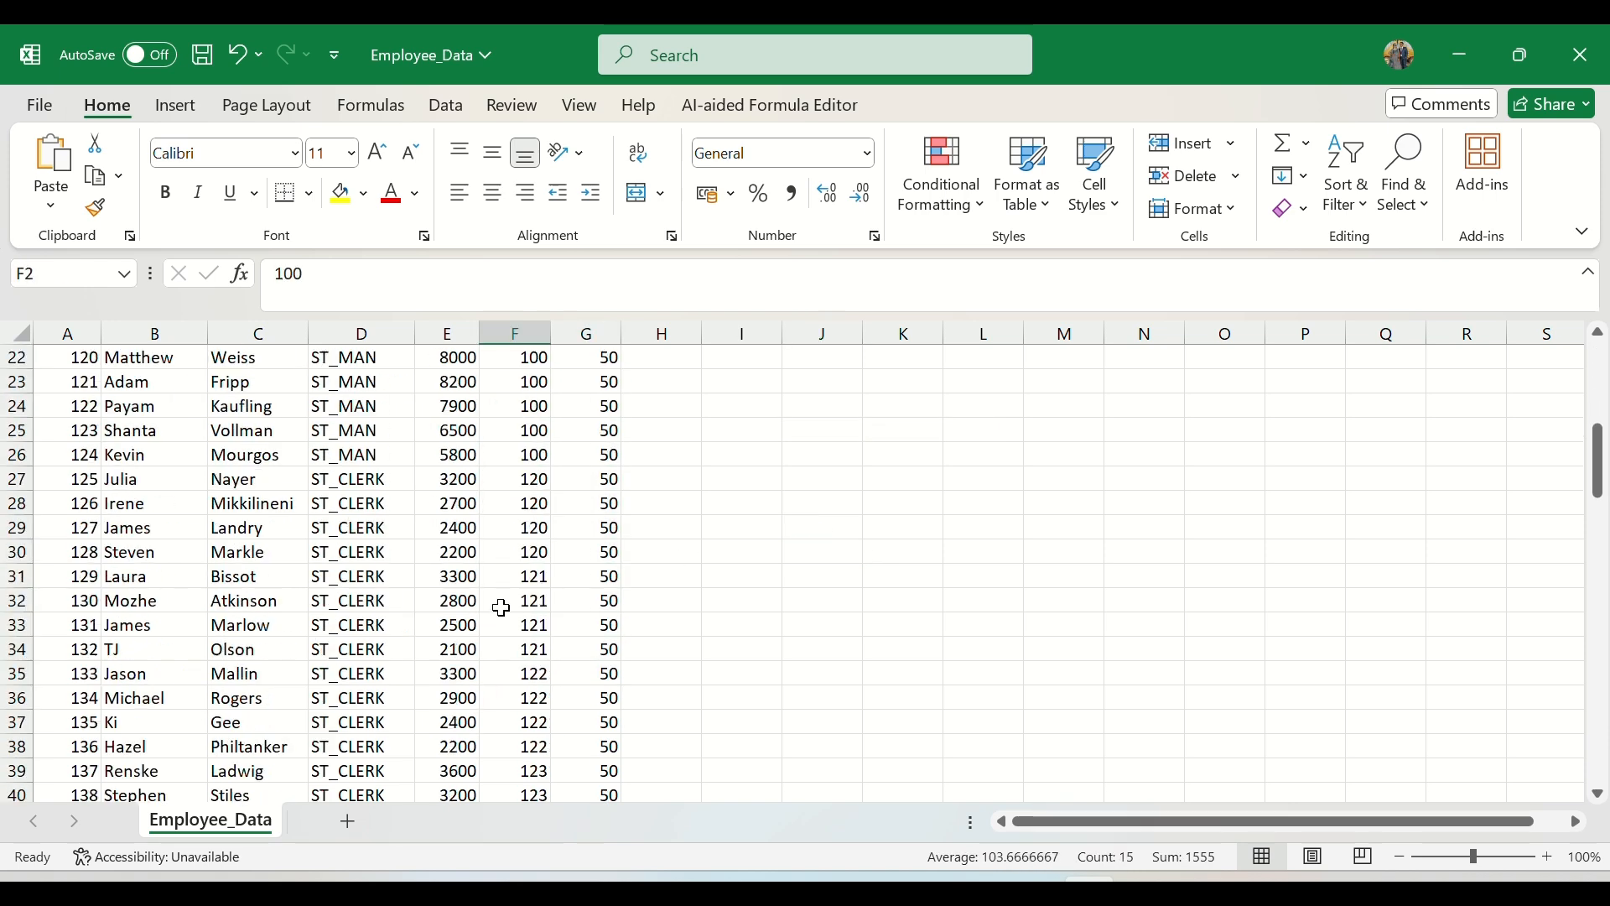
{"action": "scroll", "coordinate": [502, 607], "scroll_direction": "down", "scroll_amount": 13}
{"action": "scroll", "coordinate": [502, 607], "scroll_direction": "up", "scroll_amount": 16}
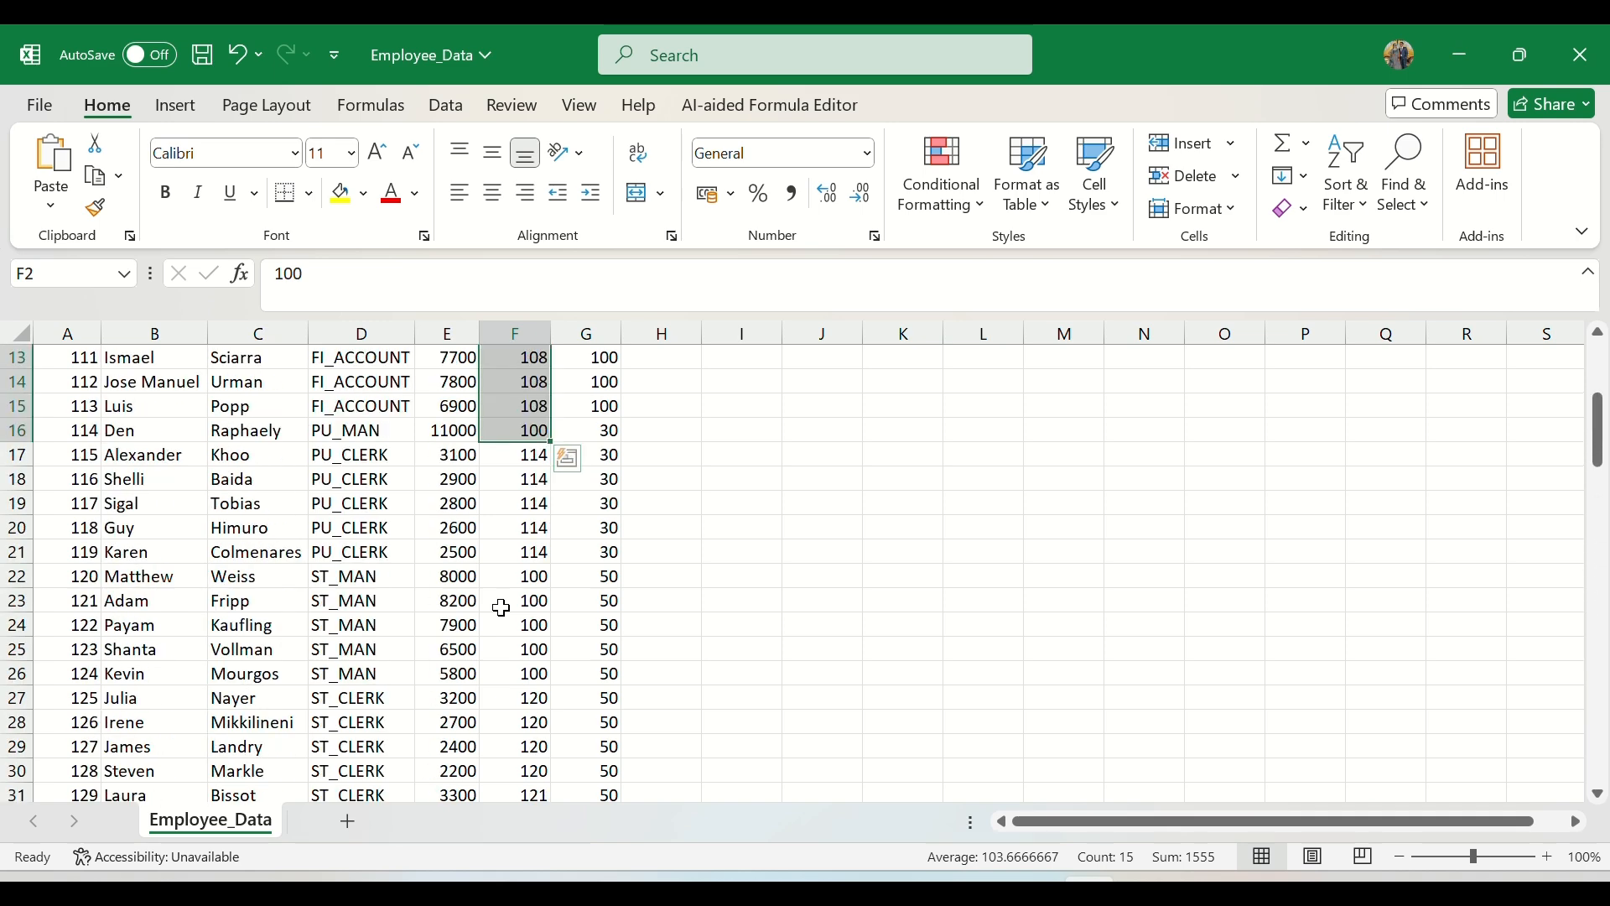
{"action": "scroll", "coordinate": [501, 607], "scroll_direction": "up", "scroll_amount": 4}
{"action": "left_click", "coordinate": [605, 404]}
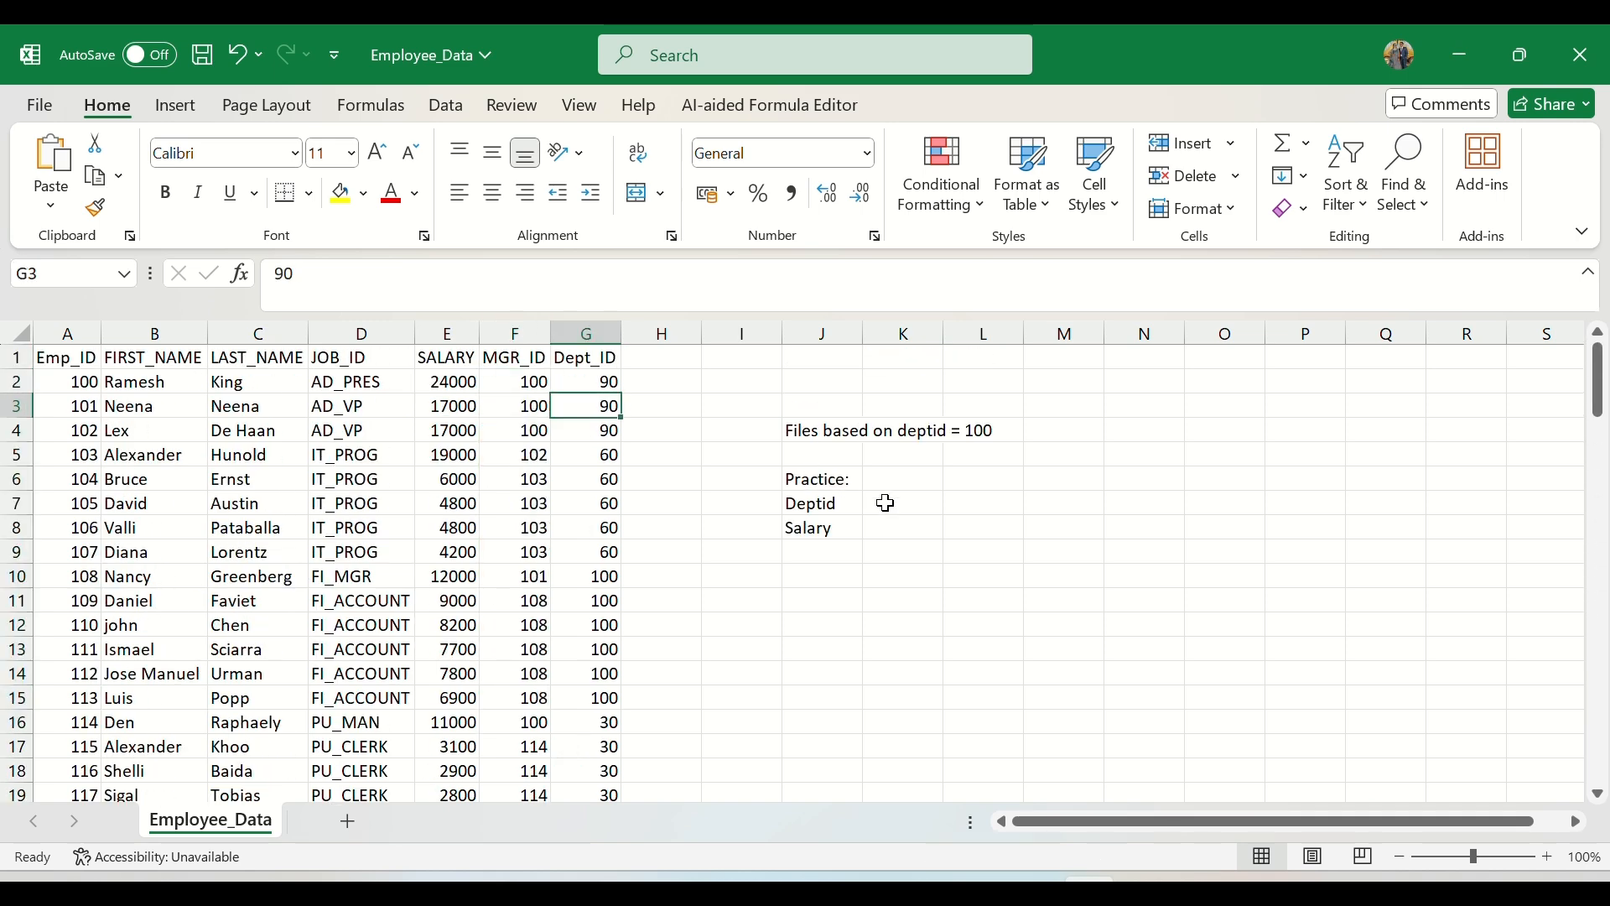
Step: Extend the practice entry in J7 to read "Deptid = 90, 60, 30 ...."
{"action": "left_click", "coordinate": [851, 506]}
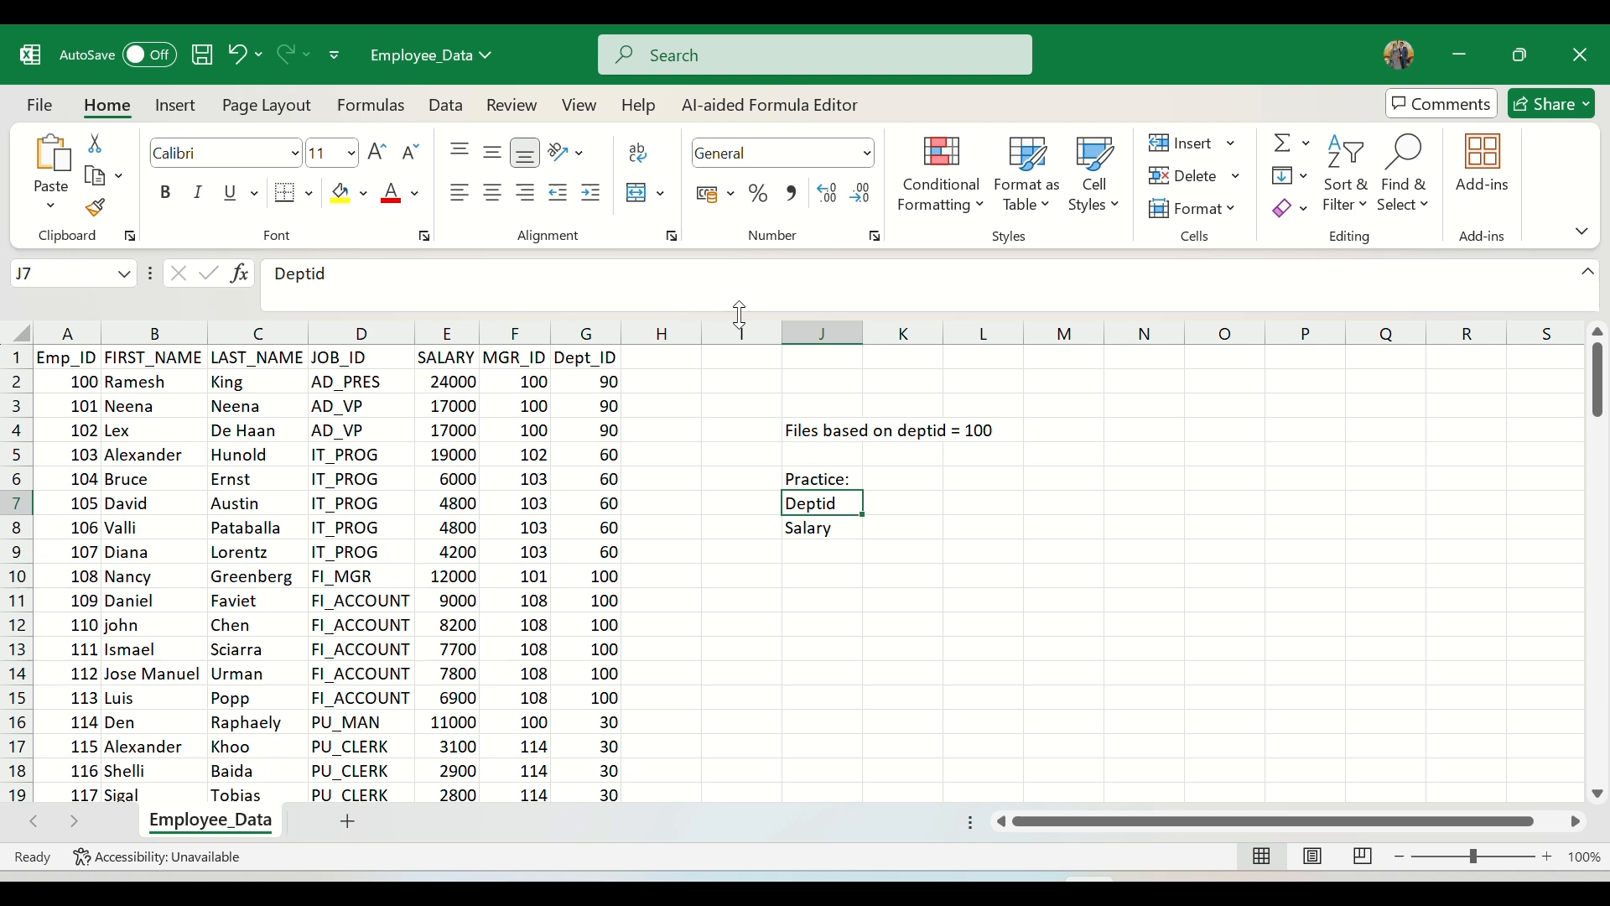
{"action": "left_click", "coordinate": [485, 282]}
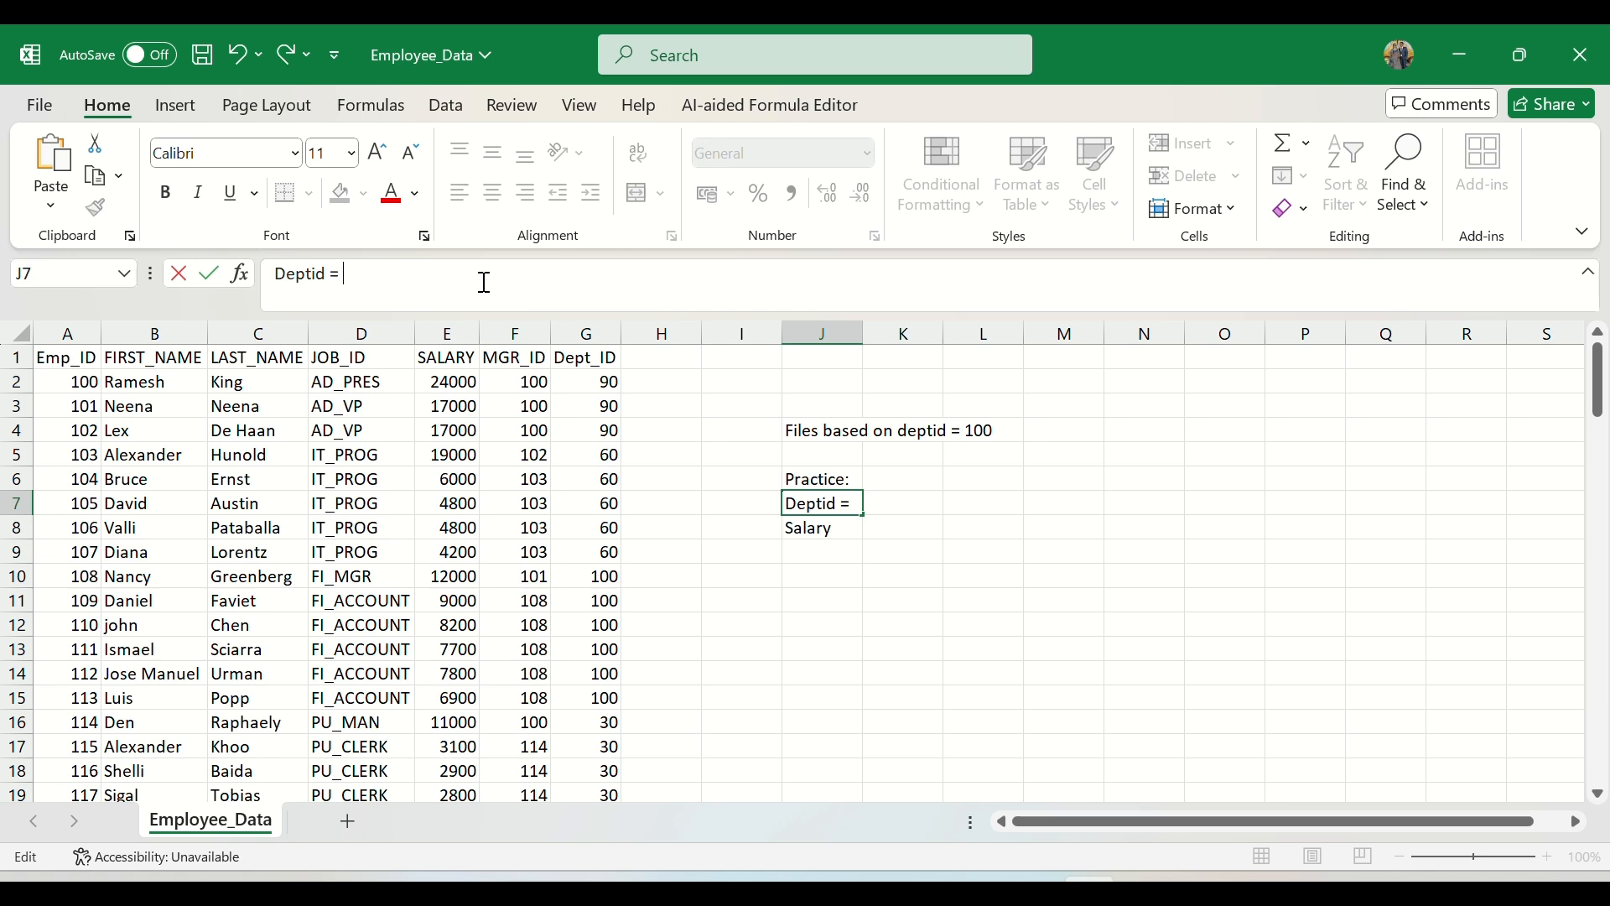
{"action": "type", "text": "= 90, 60, 30 ...."}
{"action": "key", "text": "Return"}
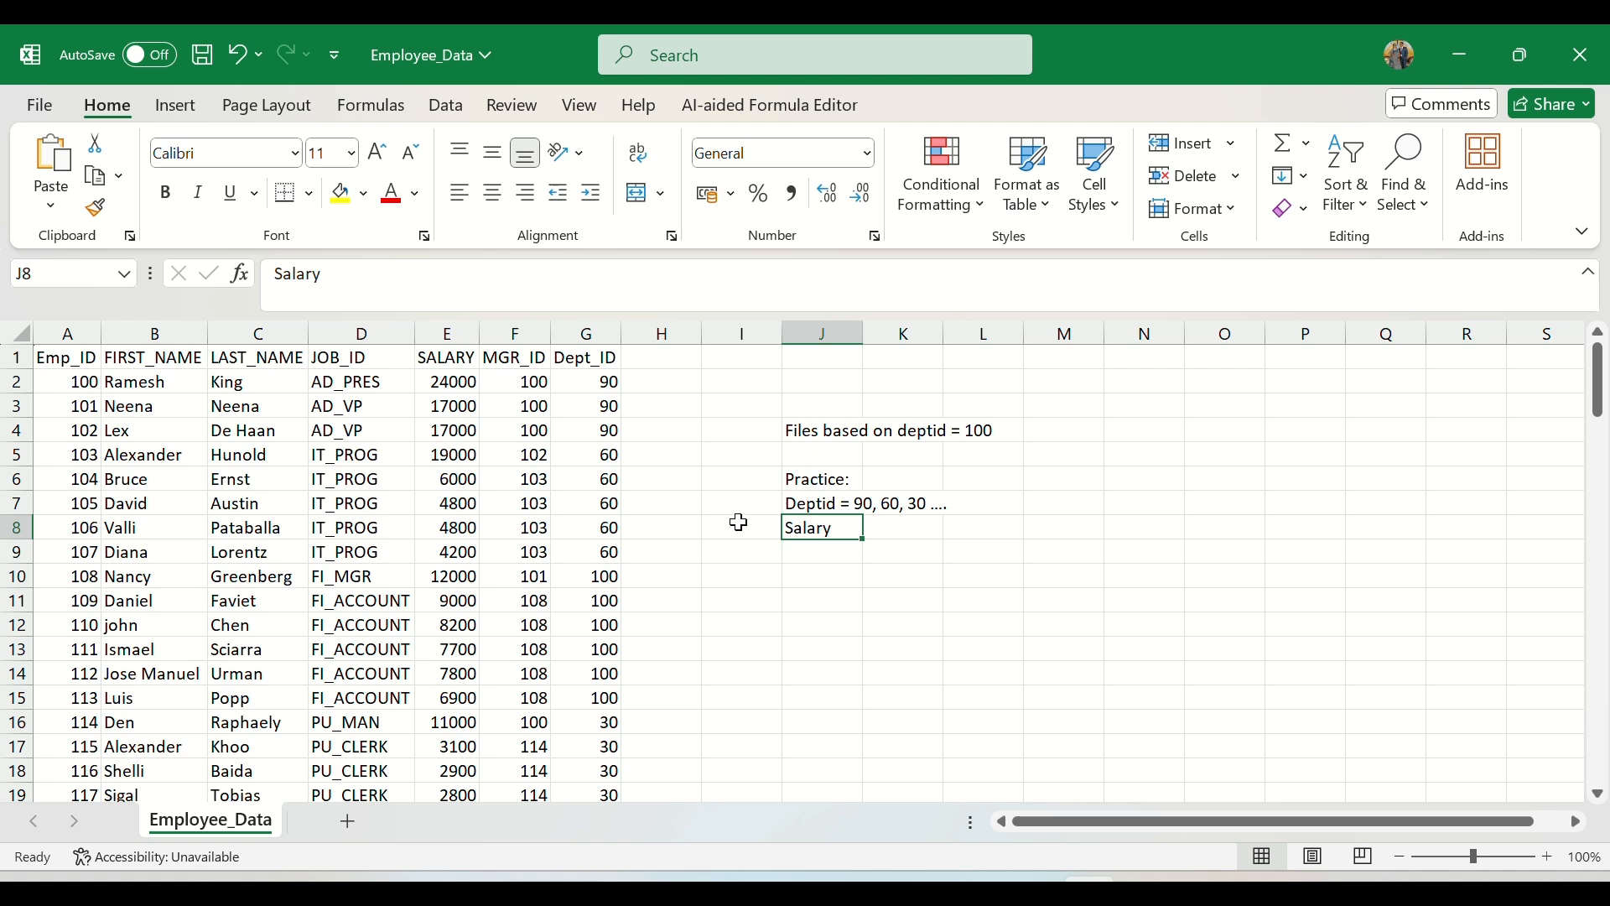
Step: Extend the practice entry in J8 to read "Salary >10000 or 5000"
{"action": "left_click", "coordinate": [662, 271]}
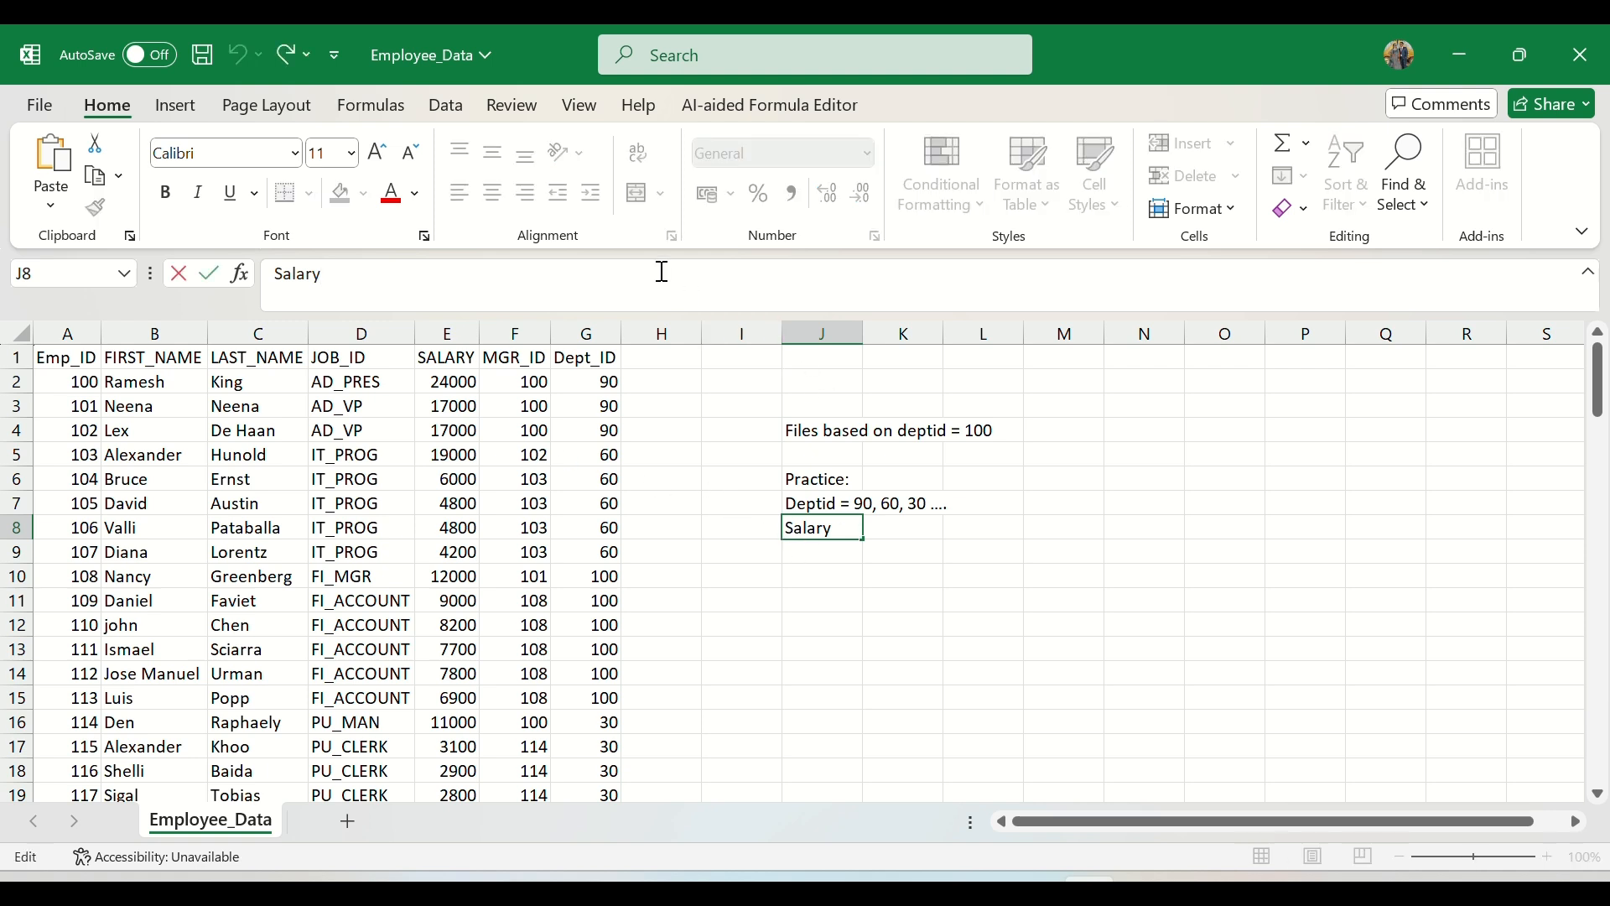
{"action": "type", "text": ">10000 or"}
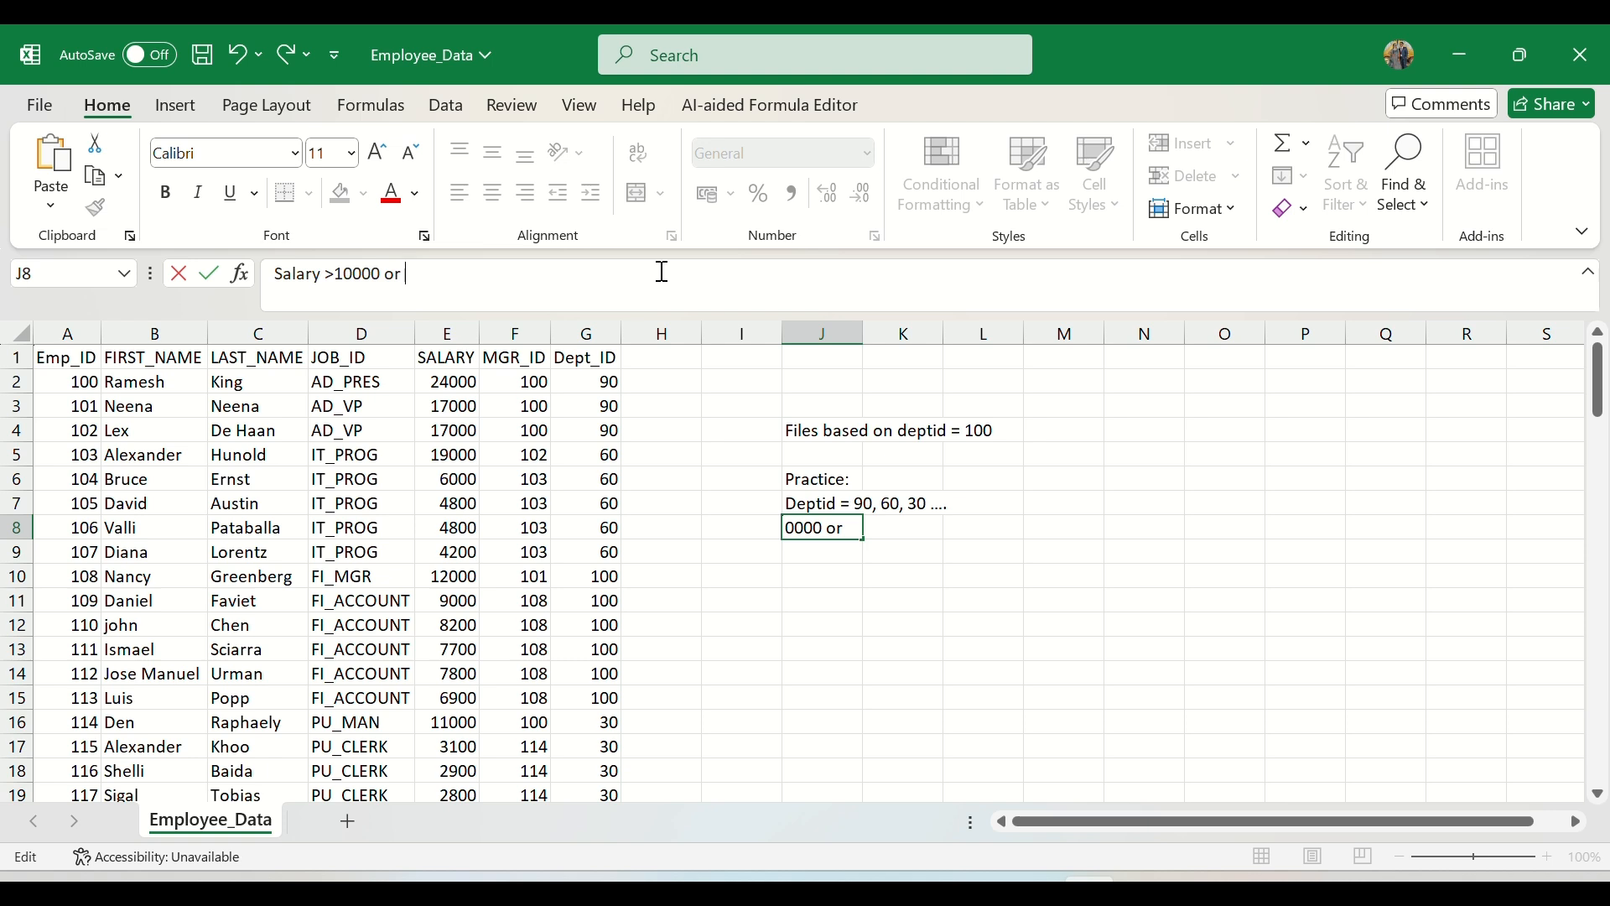
{"action": "type", "text": " 5000"}
{"action": "key", "text": "Return"}
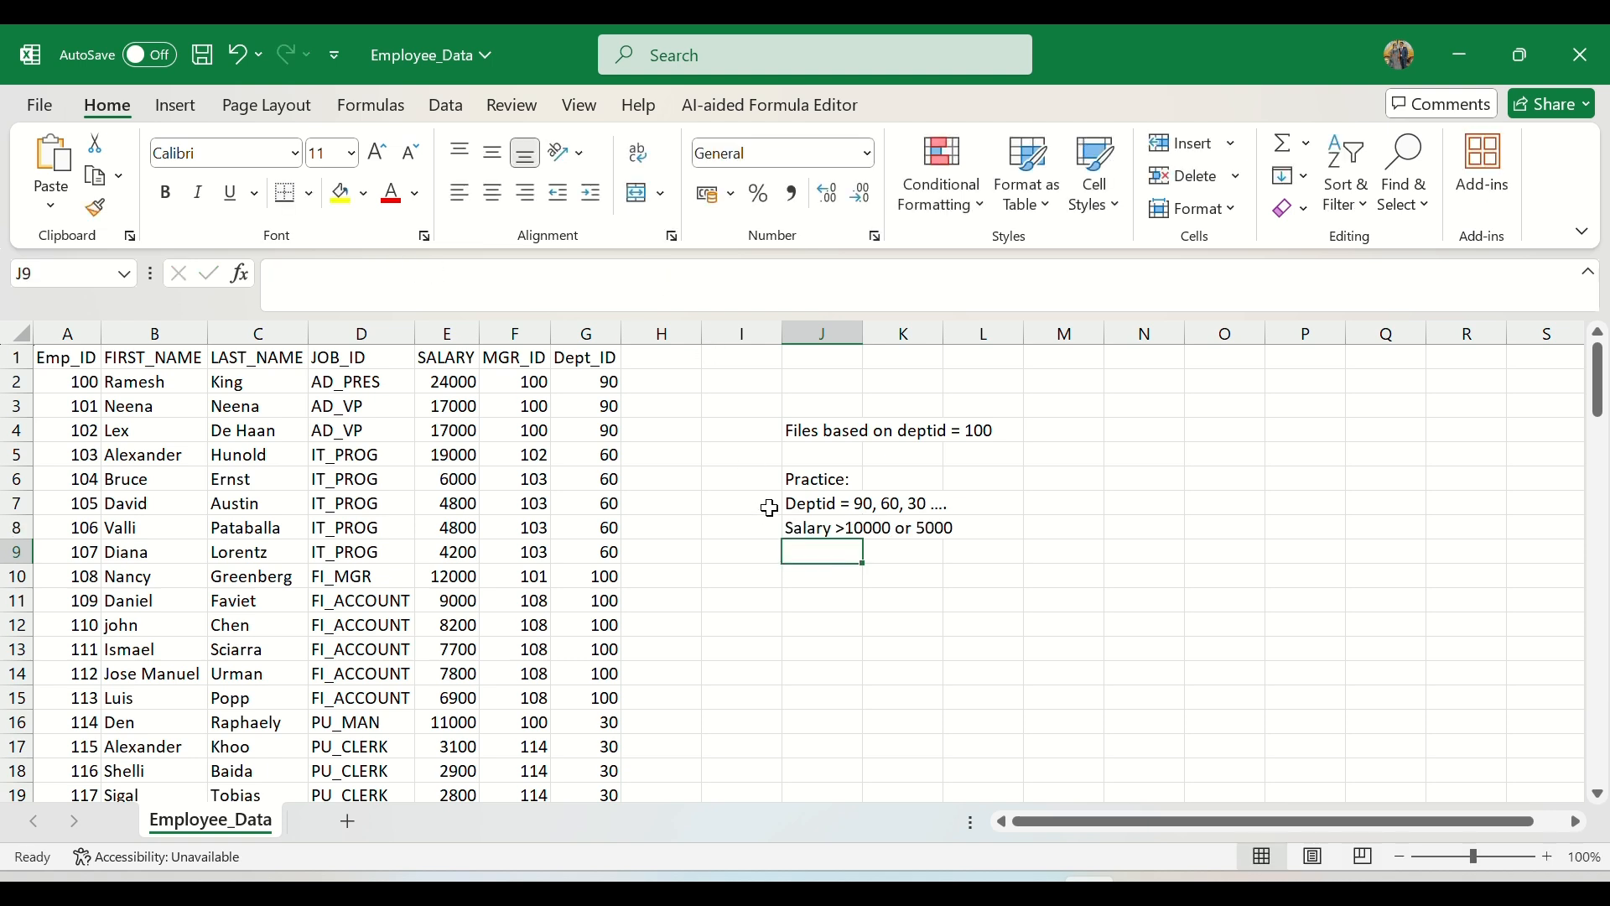
Step: Make the "Practice:" heading in J6 bold
{"action": "left_click", "coordinate": [805, 483]}
{"action": "key", "text": "ctrl+b"}
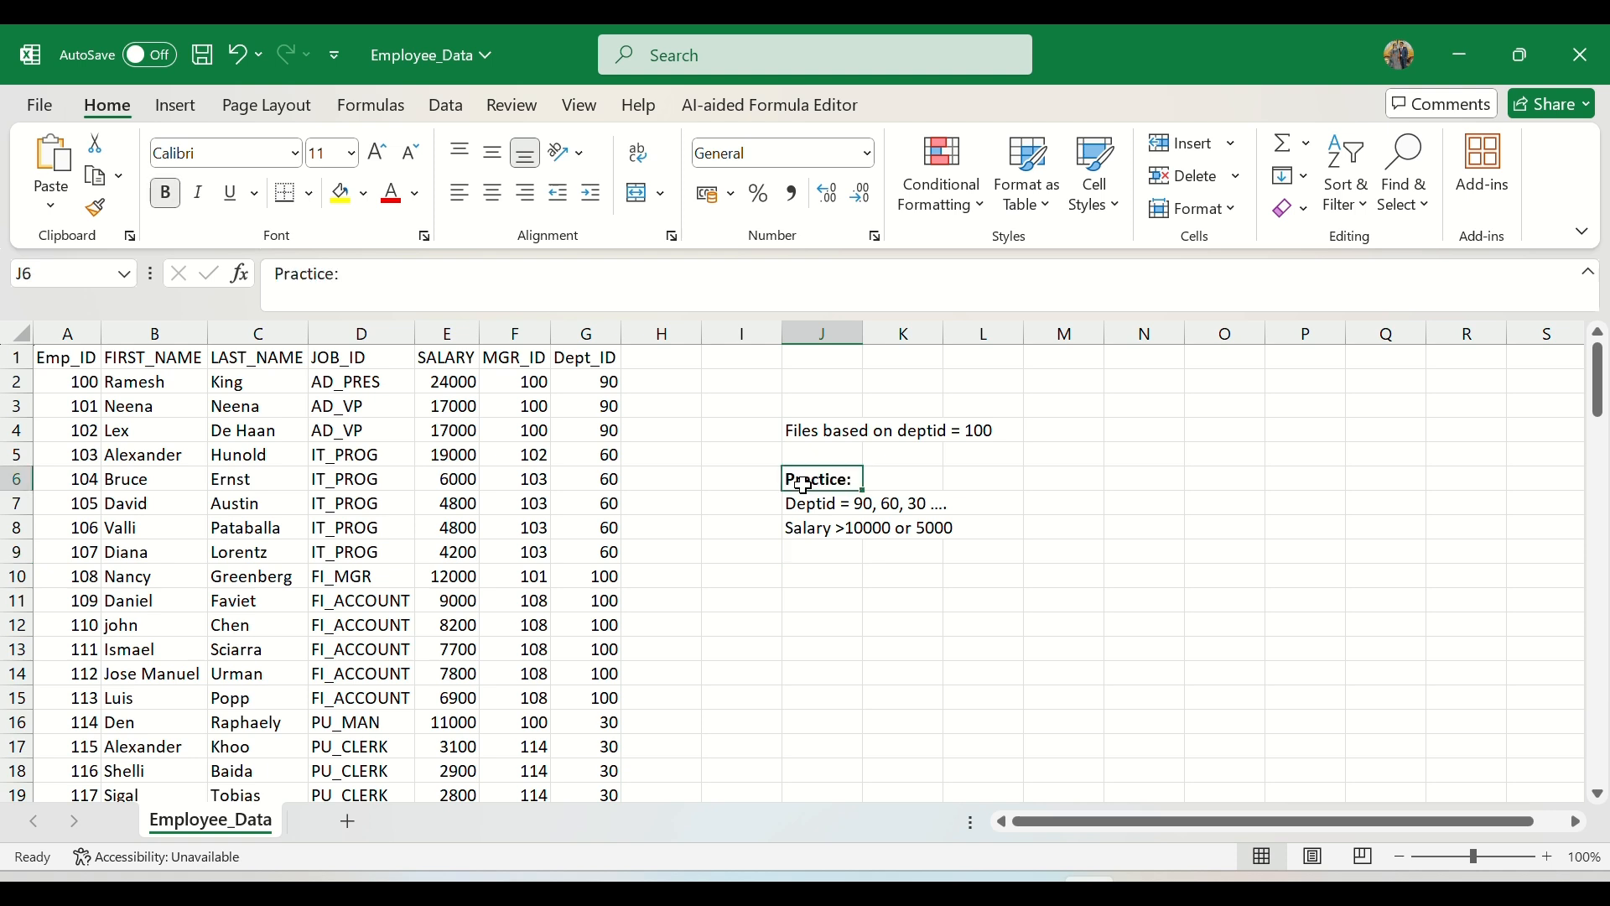
{"action": "left_click", "coordinate": [825, 578]}
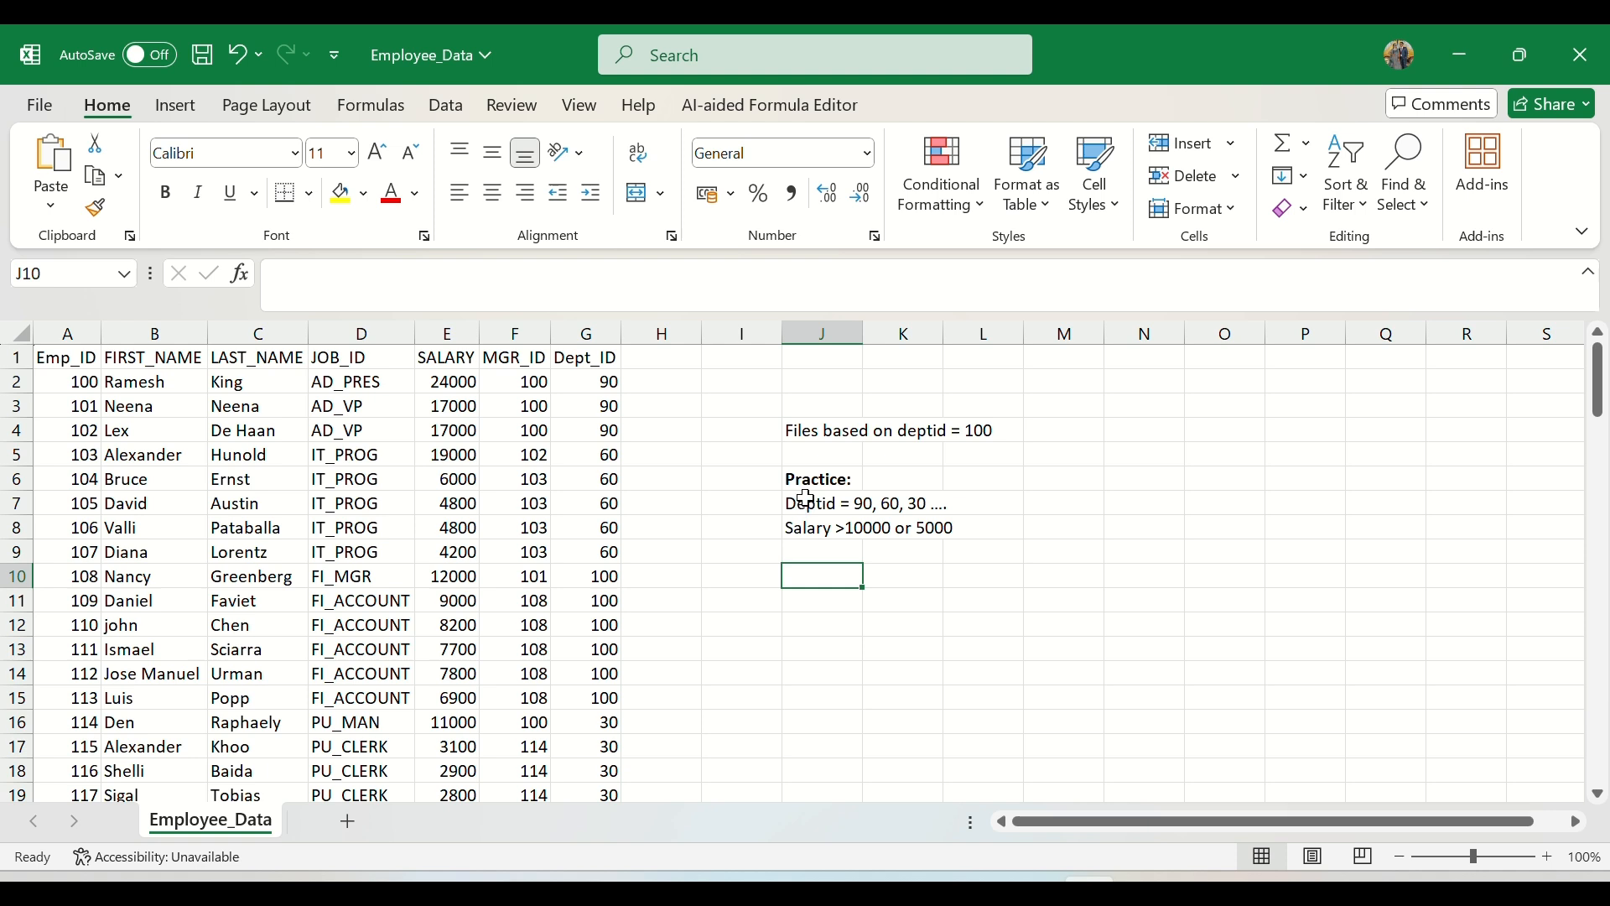
{"action": "left_click_drag", "start_coordinate": [806, 499], "coordinate": [928, 514]}
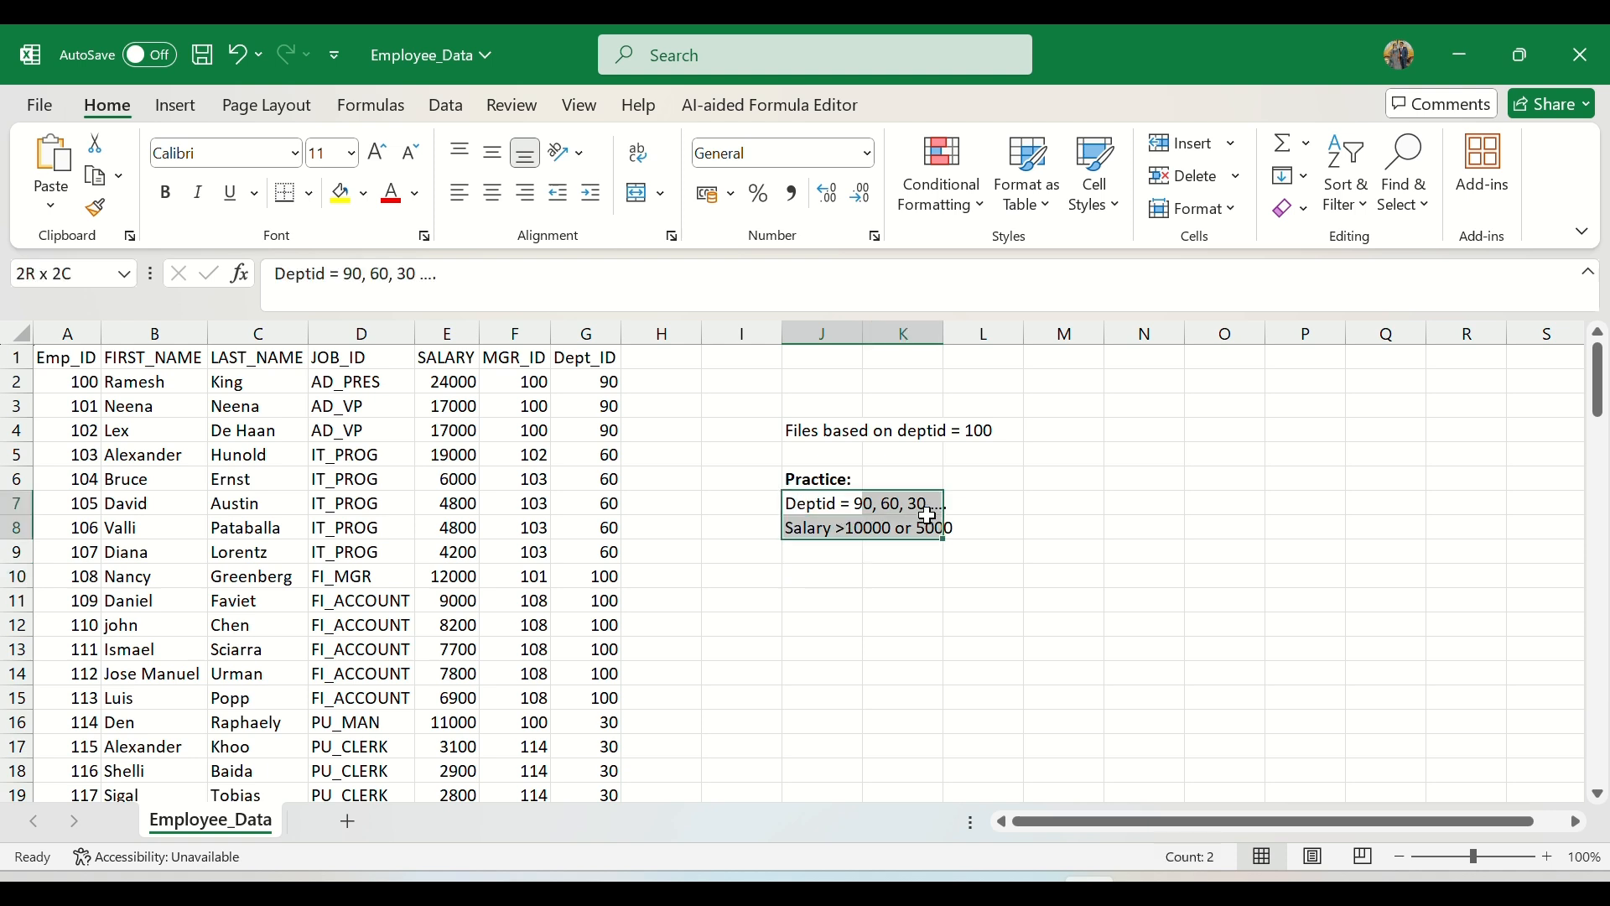
{"action": "left_click", "coordinate": [825, 601]}
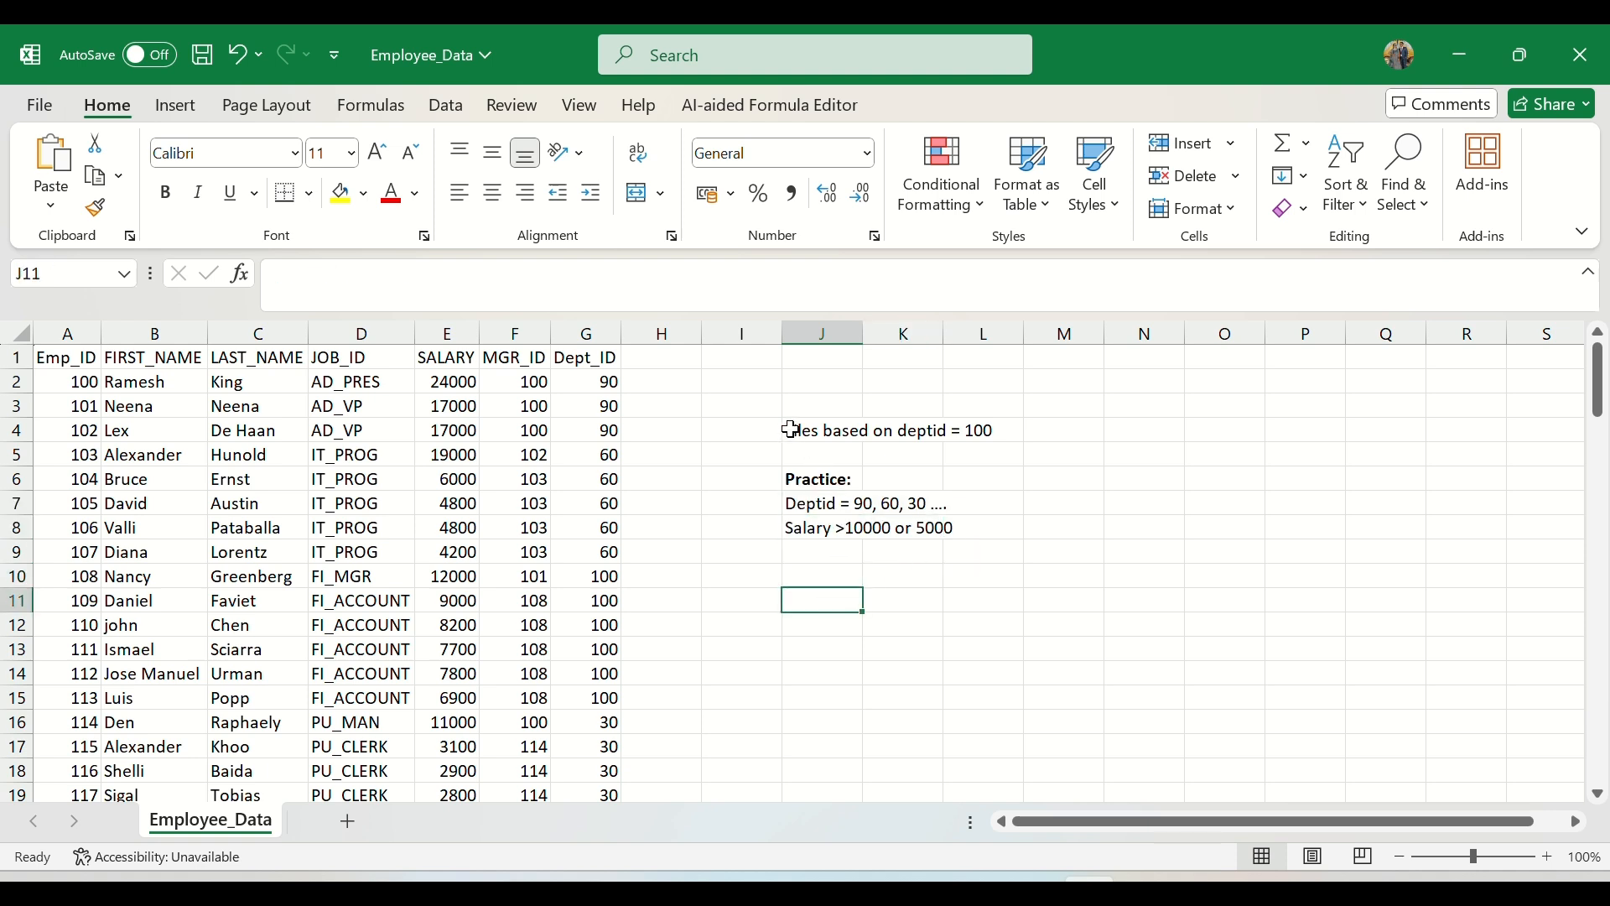
{"action": "left_click_drag", "start_coordinate": [792, 430], "coordinate": [981, 429]}
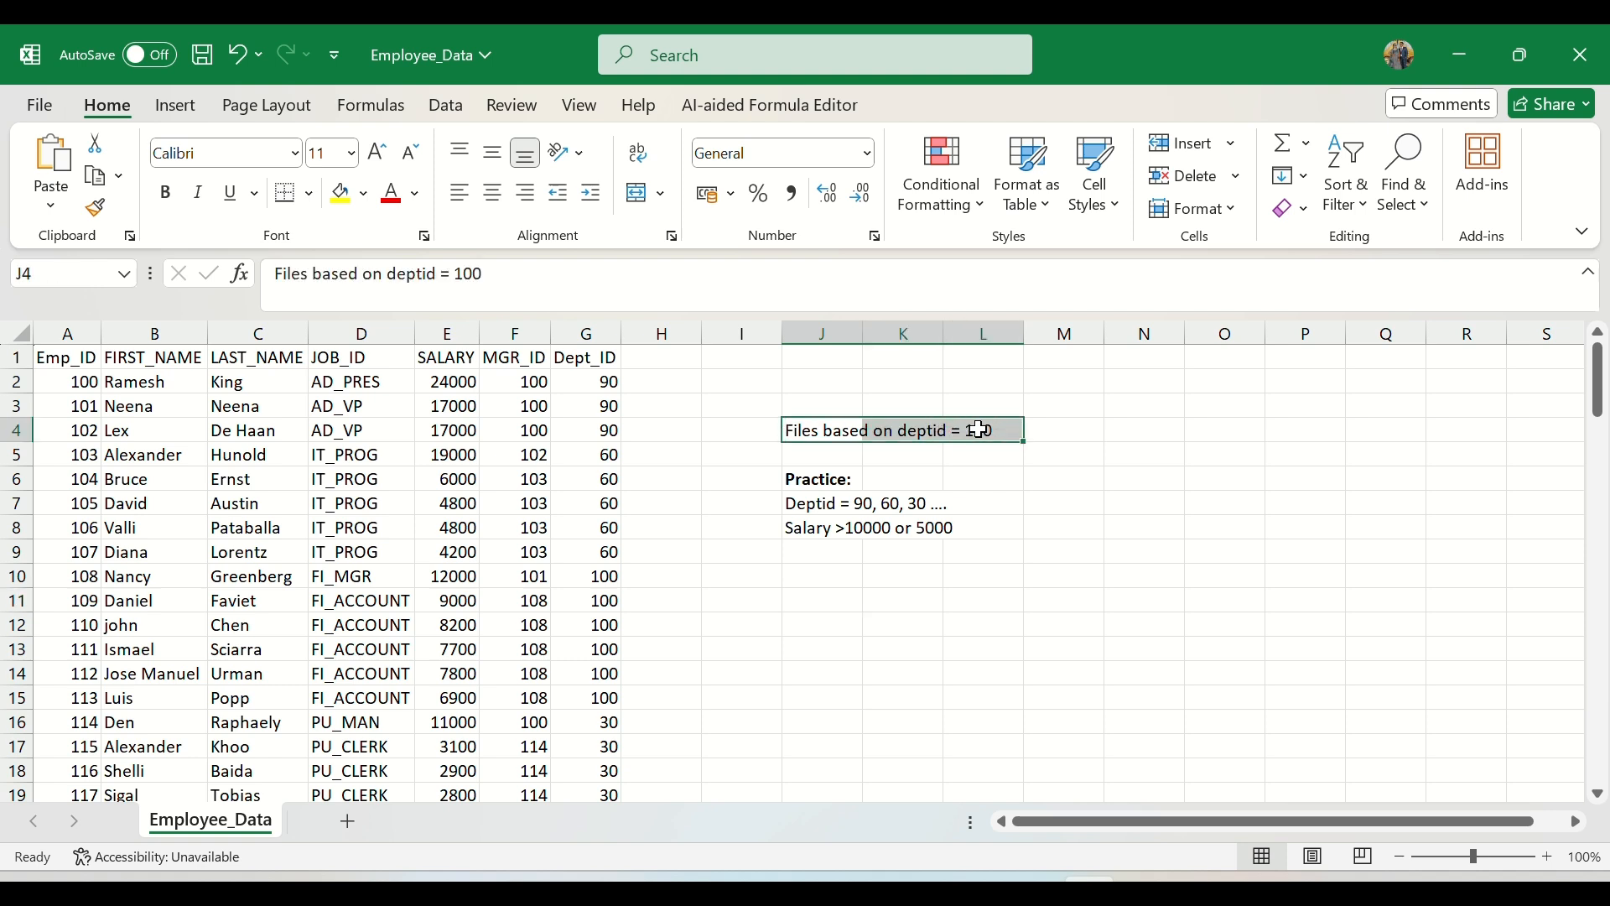
{"action": "left_click", "coordinate": [1017, 621]}
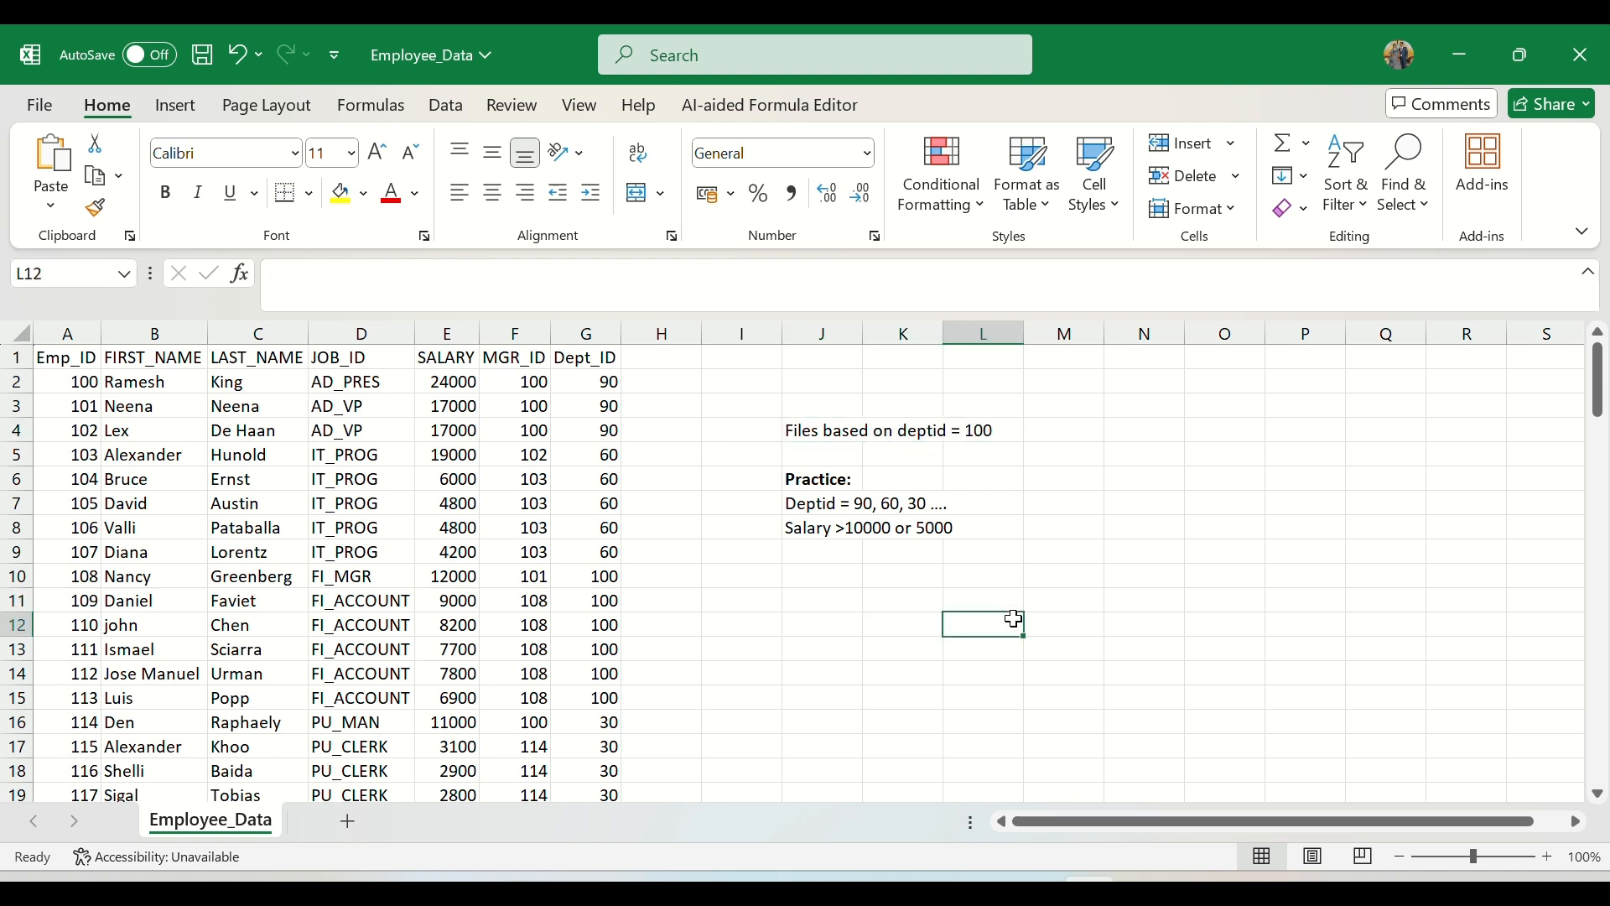
Step: Copy the deptid and practice notes in I3:L9 into the IICS_Daily_Notes Word document below the list of load types
{"action": "left_click_drag", "start_coordinate": [772, 407], "coordinate": [978, 556]}
{"action": "key", "text": "ctrl+c"}
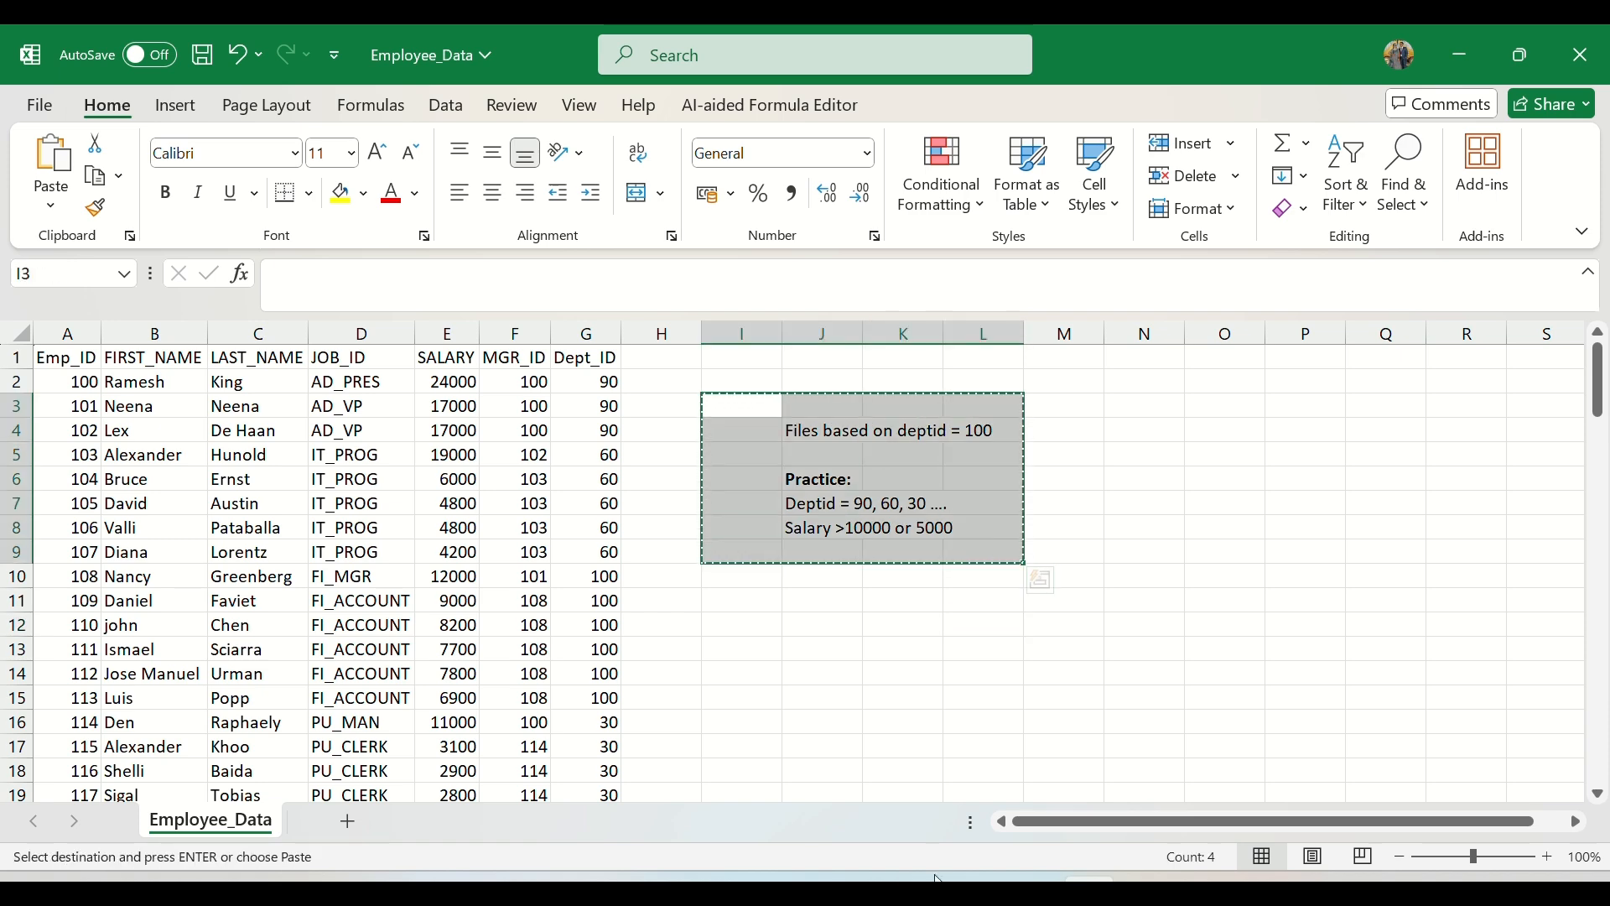
{"action": "key", "text": "alt+Tab"}
{"action": "left_click", "coordinate": [363, 579]}
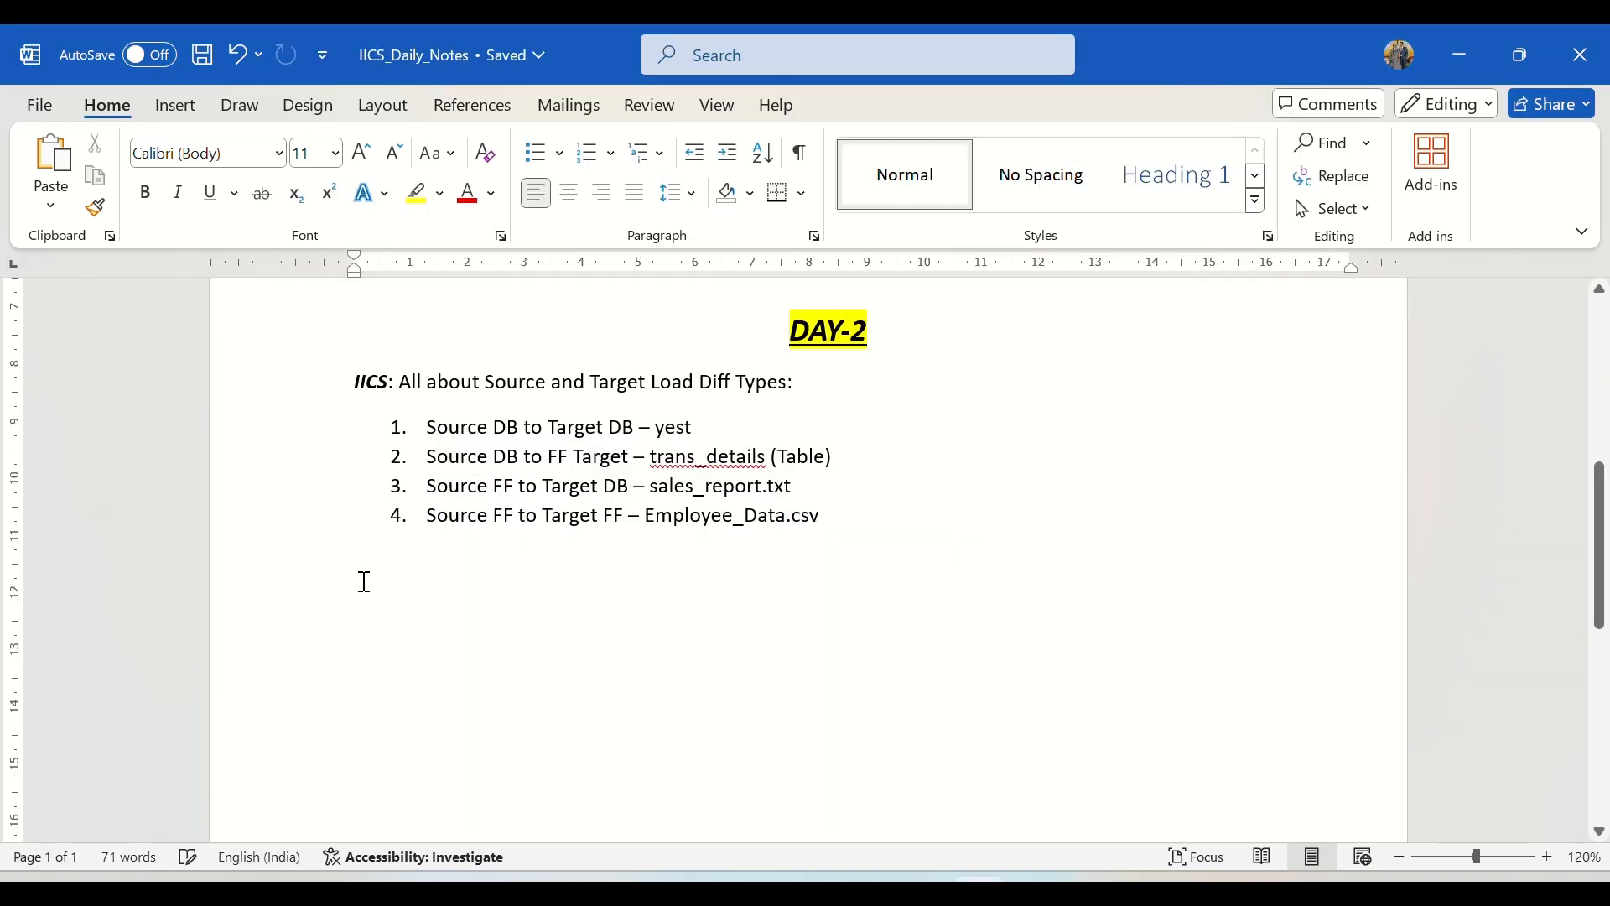
{"action": "key", "text": "ctrl+v"}
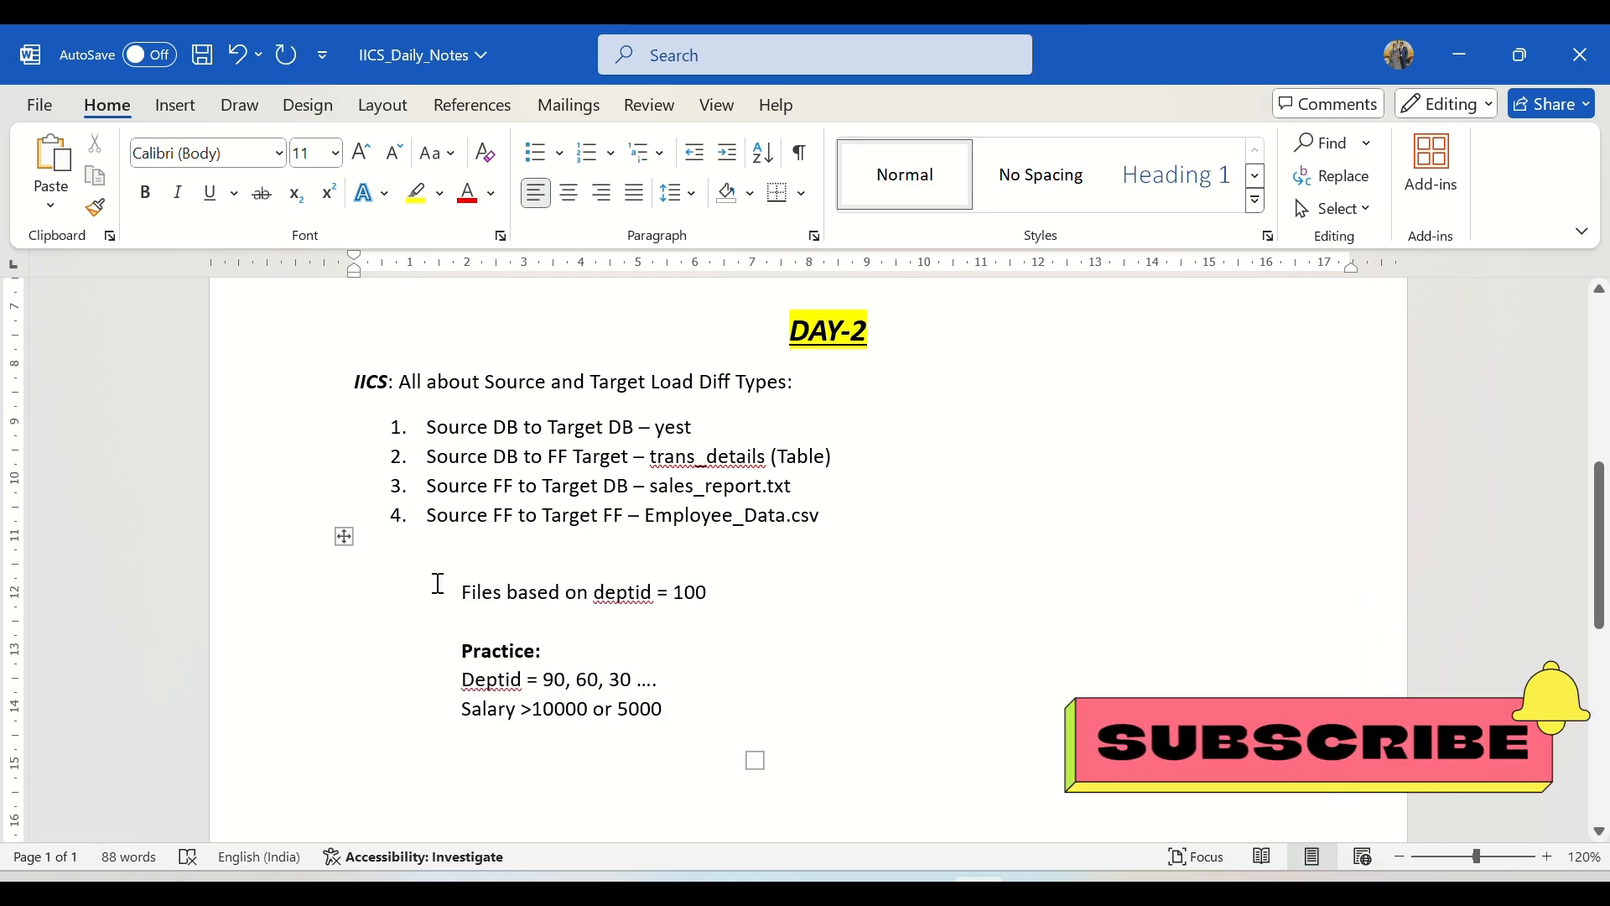
Step: Return to the Employee_Data workbook in Excel, clear the copied notes from I3:L9, save the file and close it
{"action": "key", "text": "alt+Tab"}
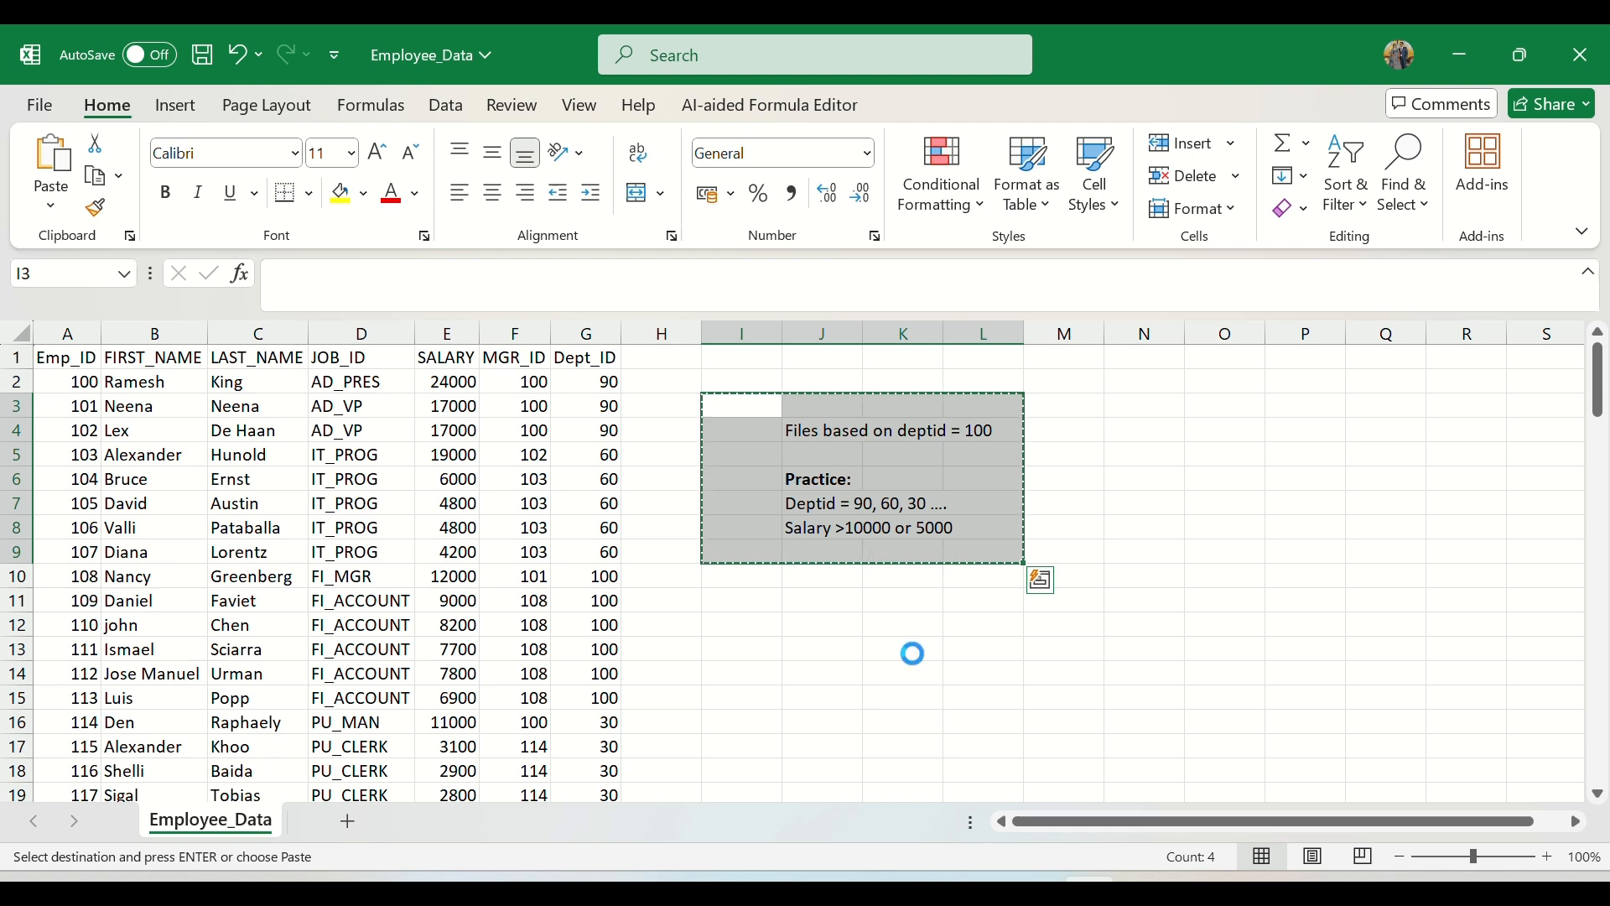
{"action": "key", "text": "Delete"}
{"action": "left_click", "coordinate": [913, 651]}
{"action": "key", "text": "ctrl+s"}
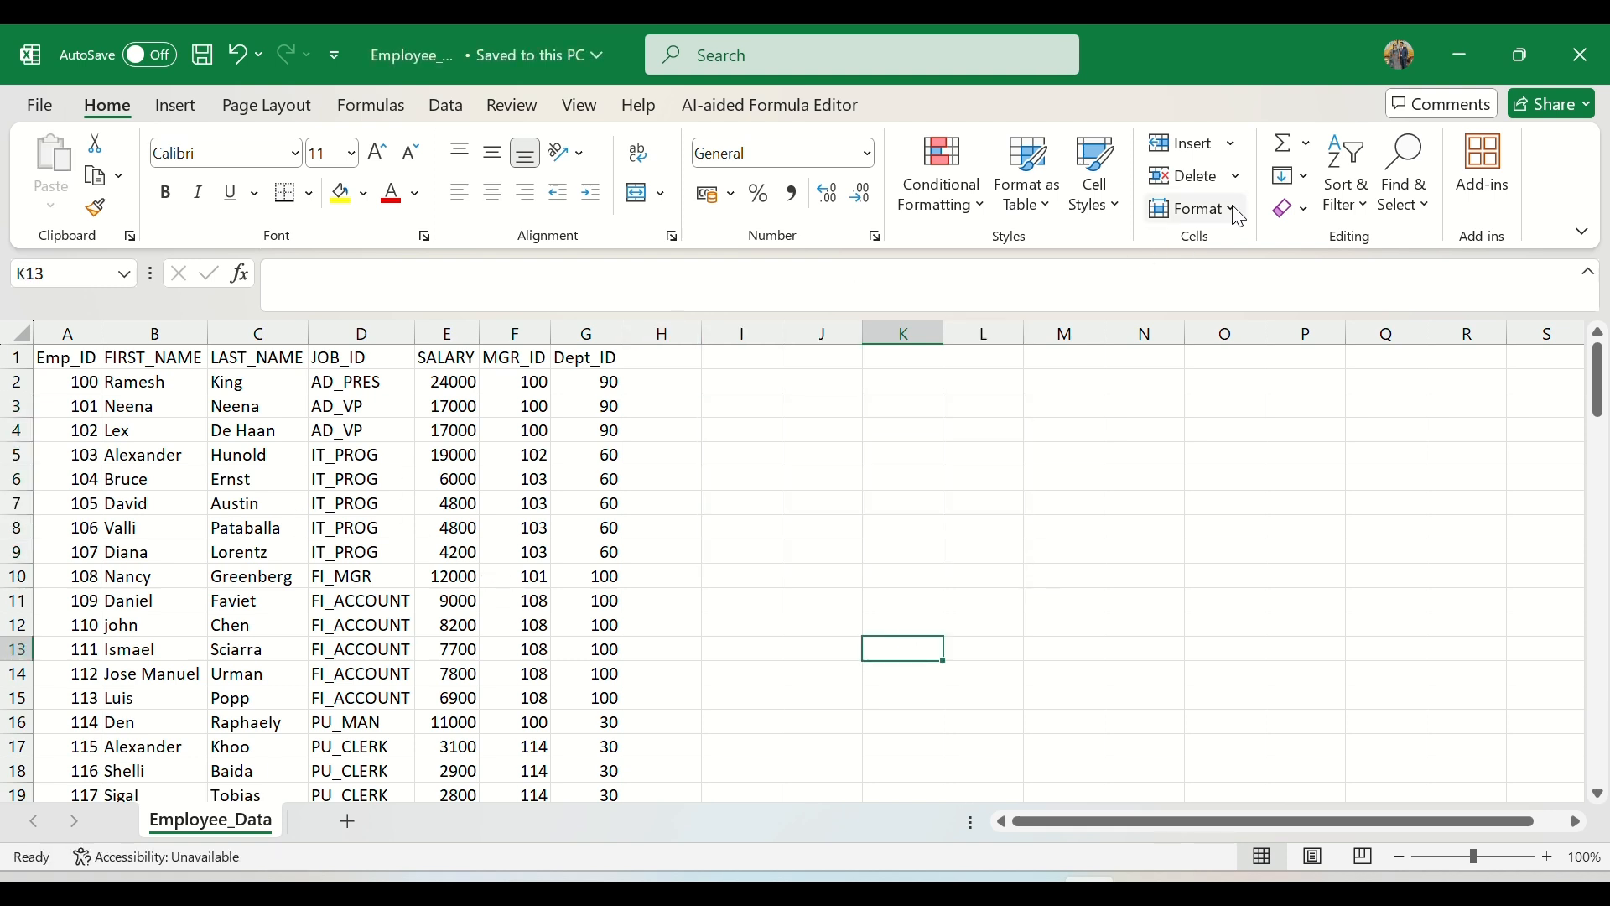
{"action": "left_click", "coordinate": [1591, 59]}
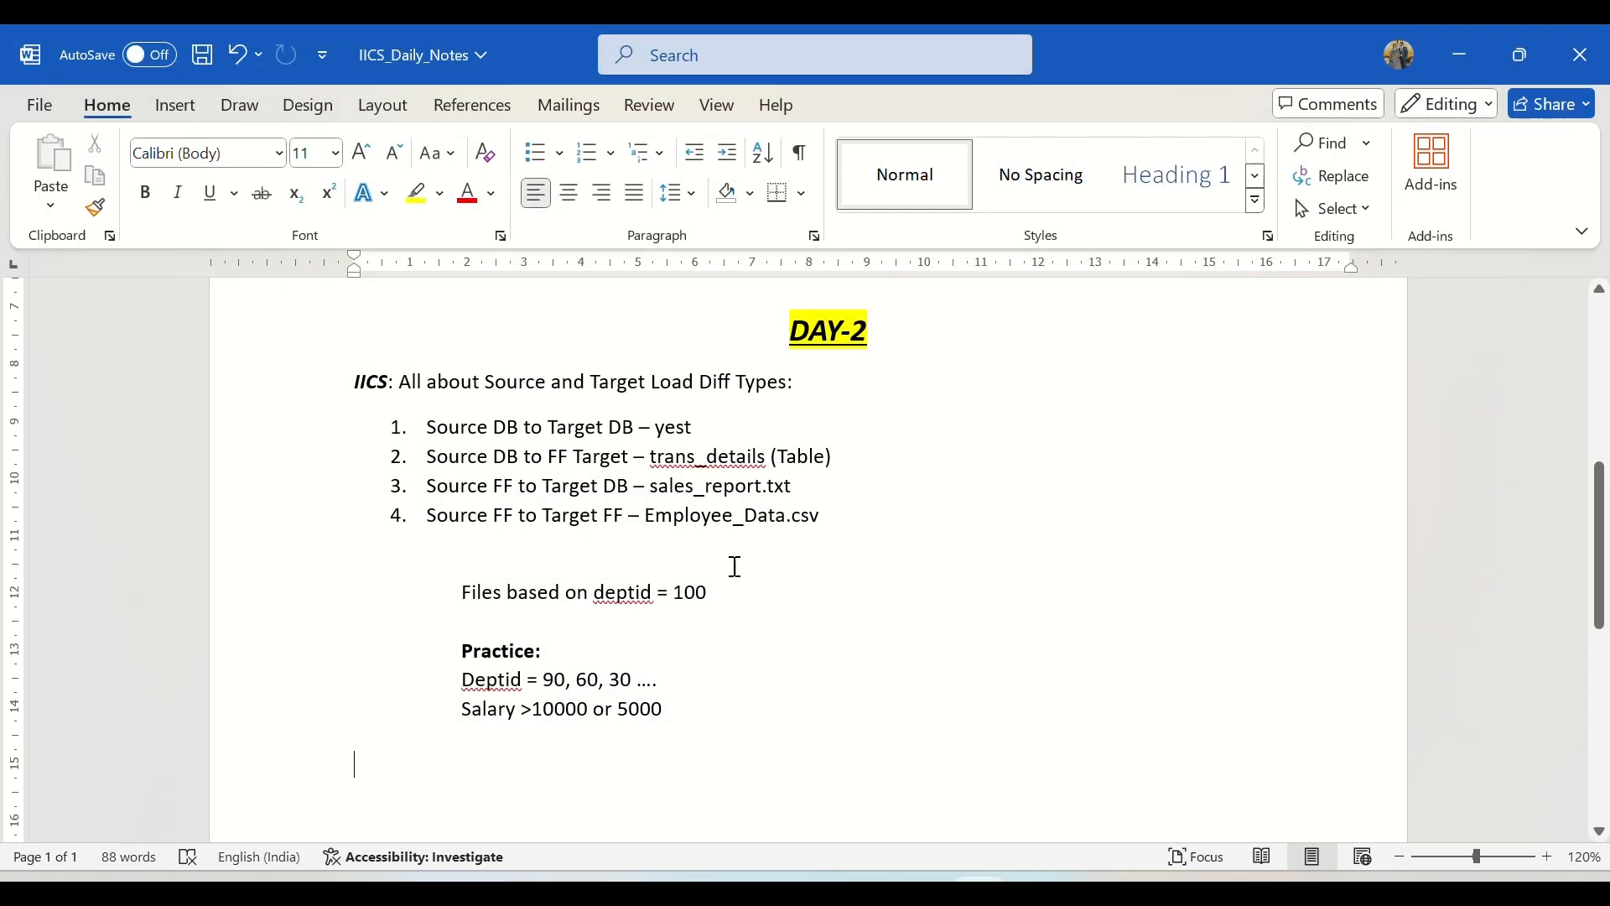
Step: Switch to Informatica Data Integration and create a new mapping with a name beginning "m_SFF_T"
{"action": "left_click", "coordinate": [923, 890]}
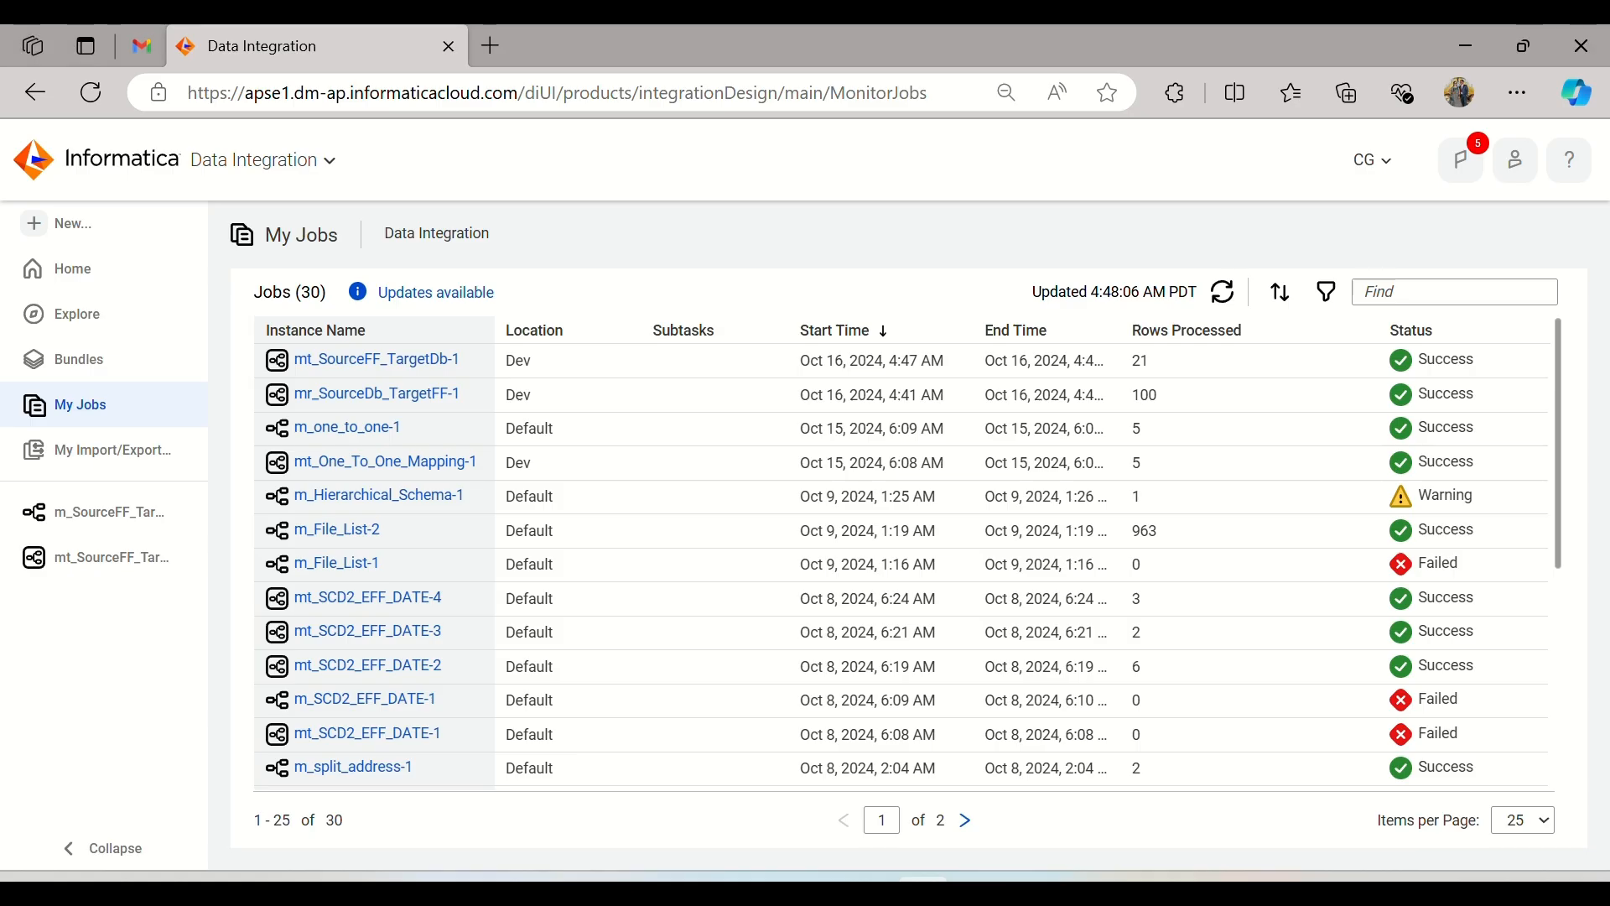
{"action": "left_click", "coordinate": [91, 231]}
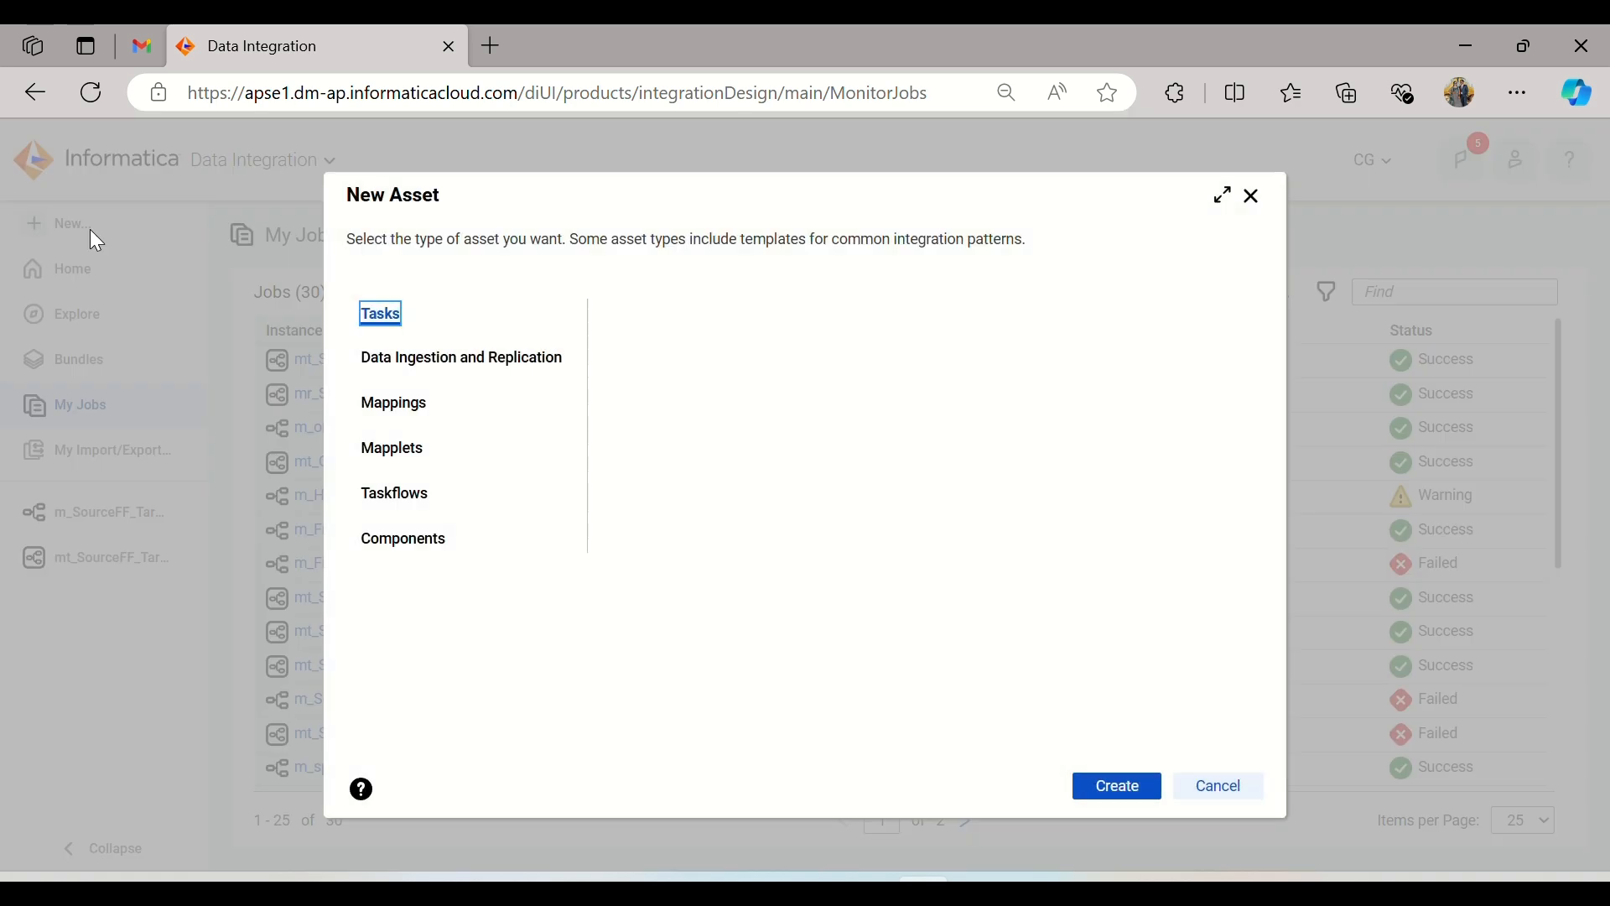
{"action": "left_click", "coordinate": [433, 401]}
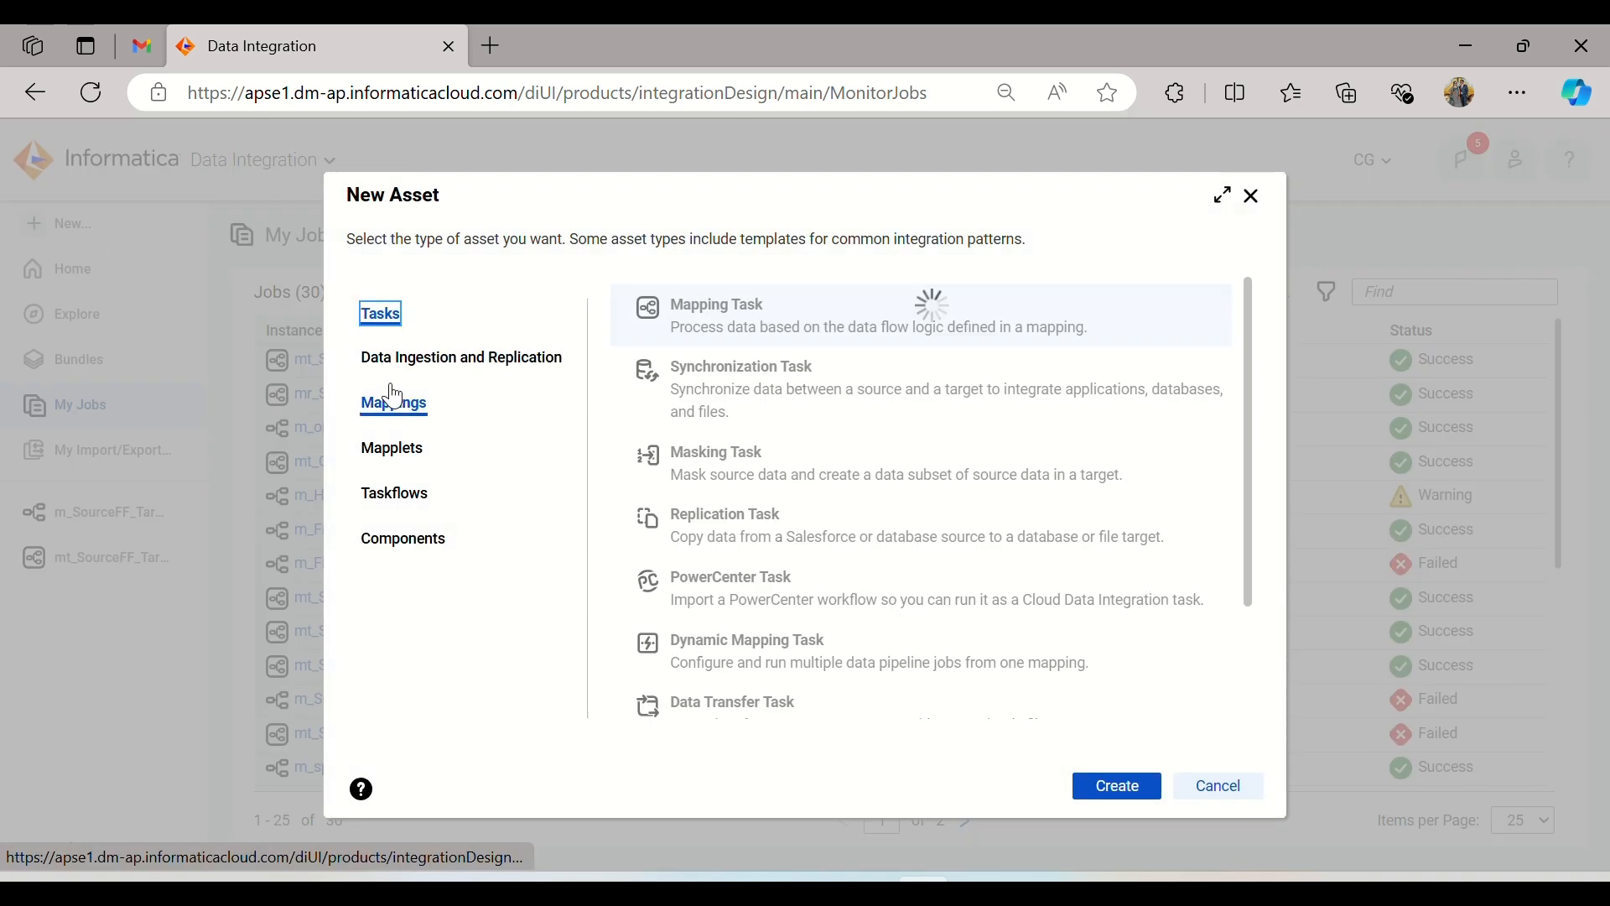
{"action": "left_click", "coordinate": [1126, 794]}
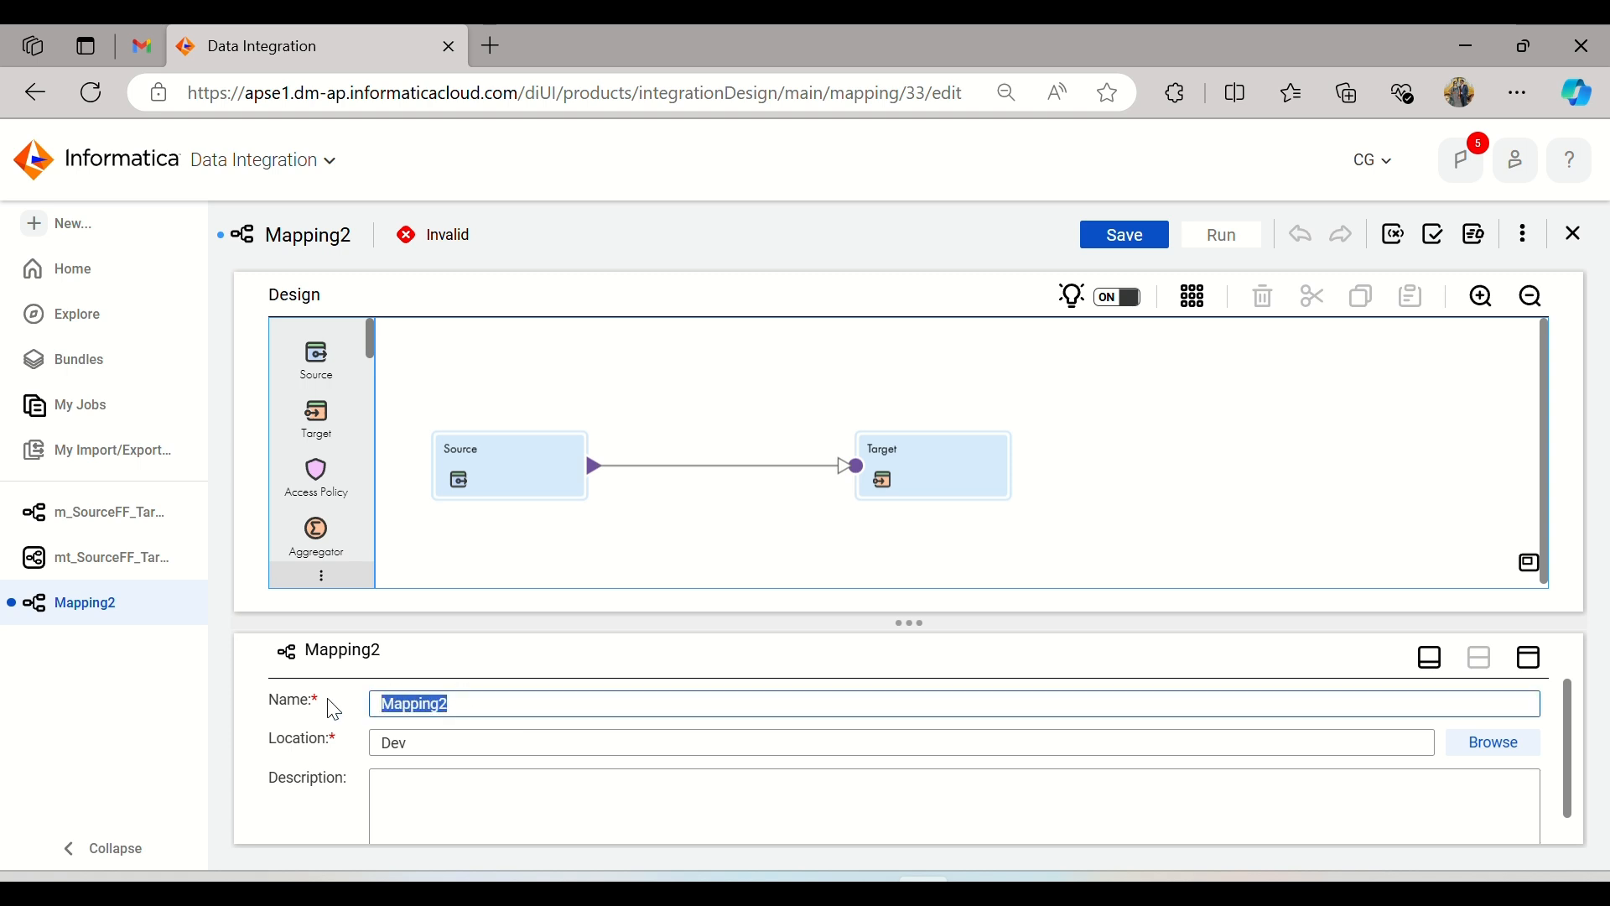
{"action": "type", "text": "m_SFF_"}
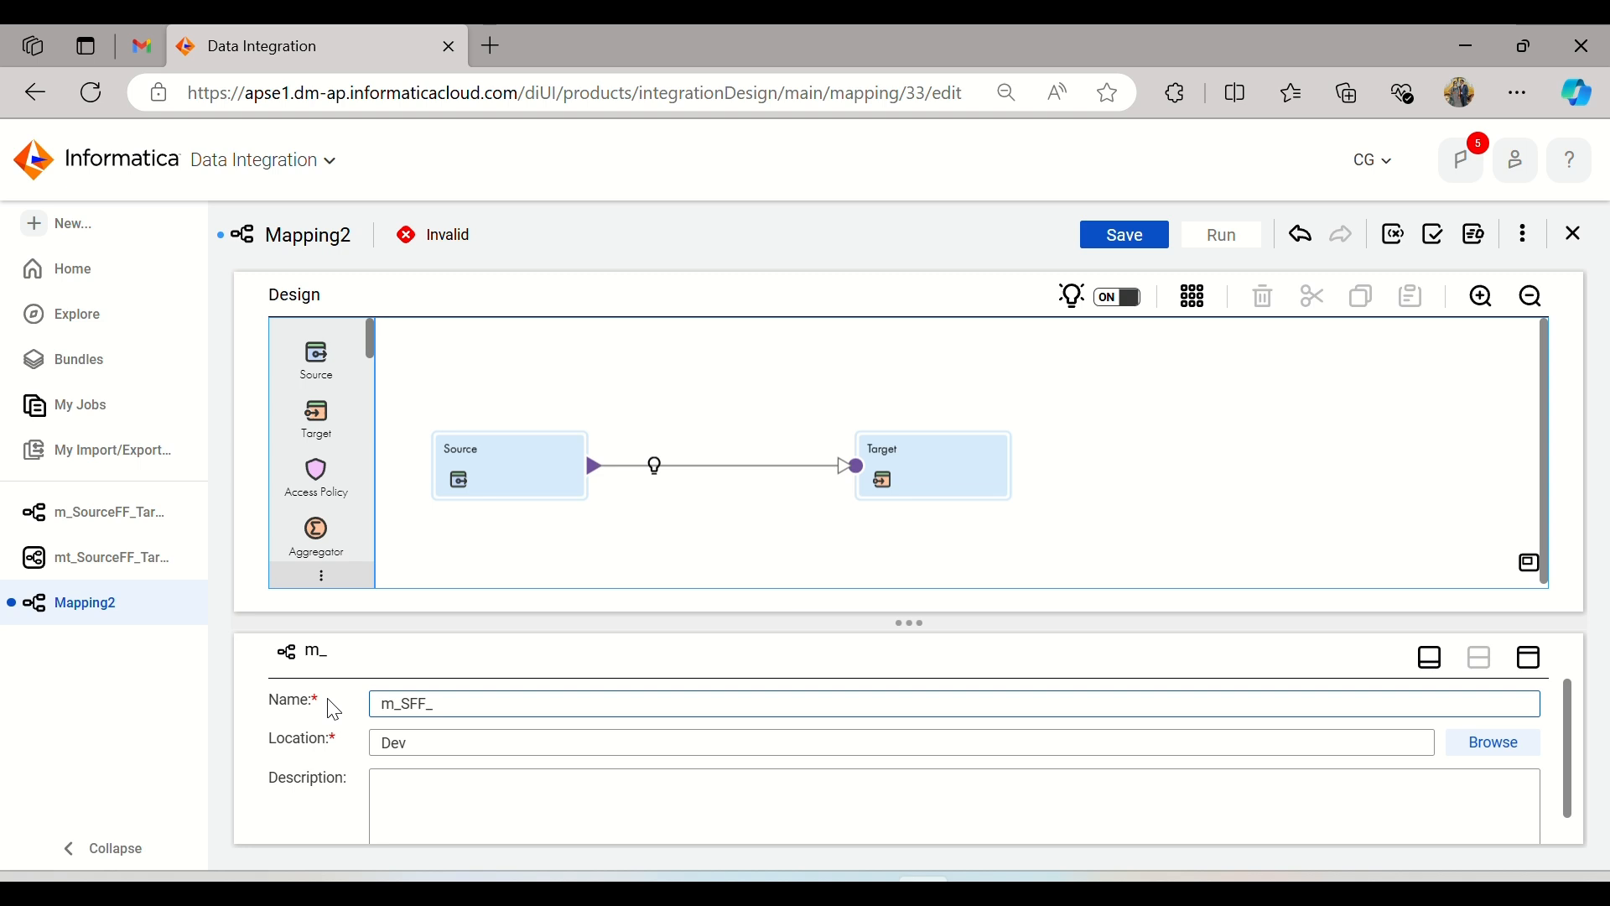
{"action": "type", "text": "TFF"}
Step: Set the connection of the mapping's Source transformation to FF_Source (Flat File)
{"action": "left_click", "coordinate": [528, 467]}
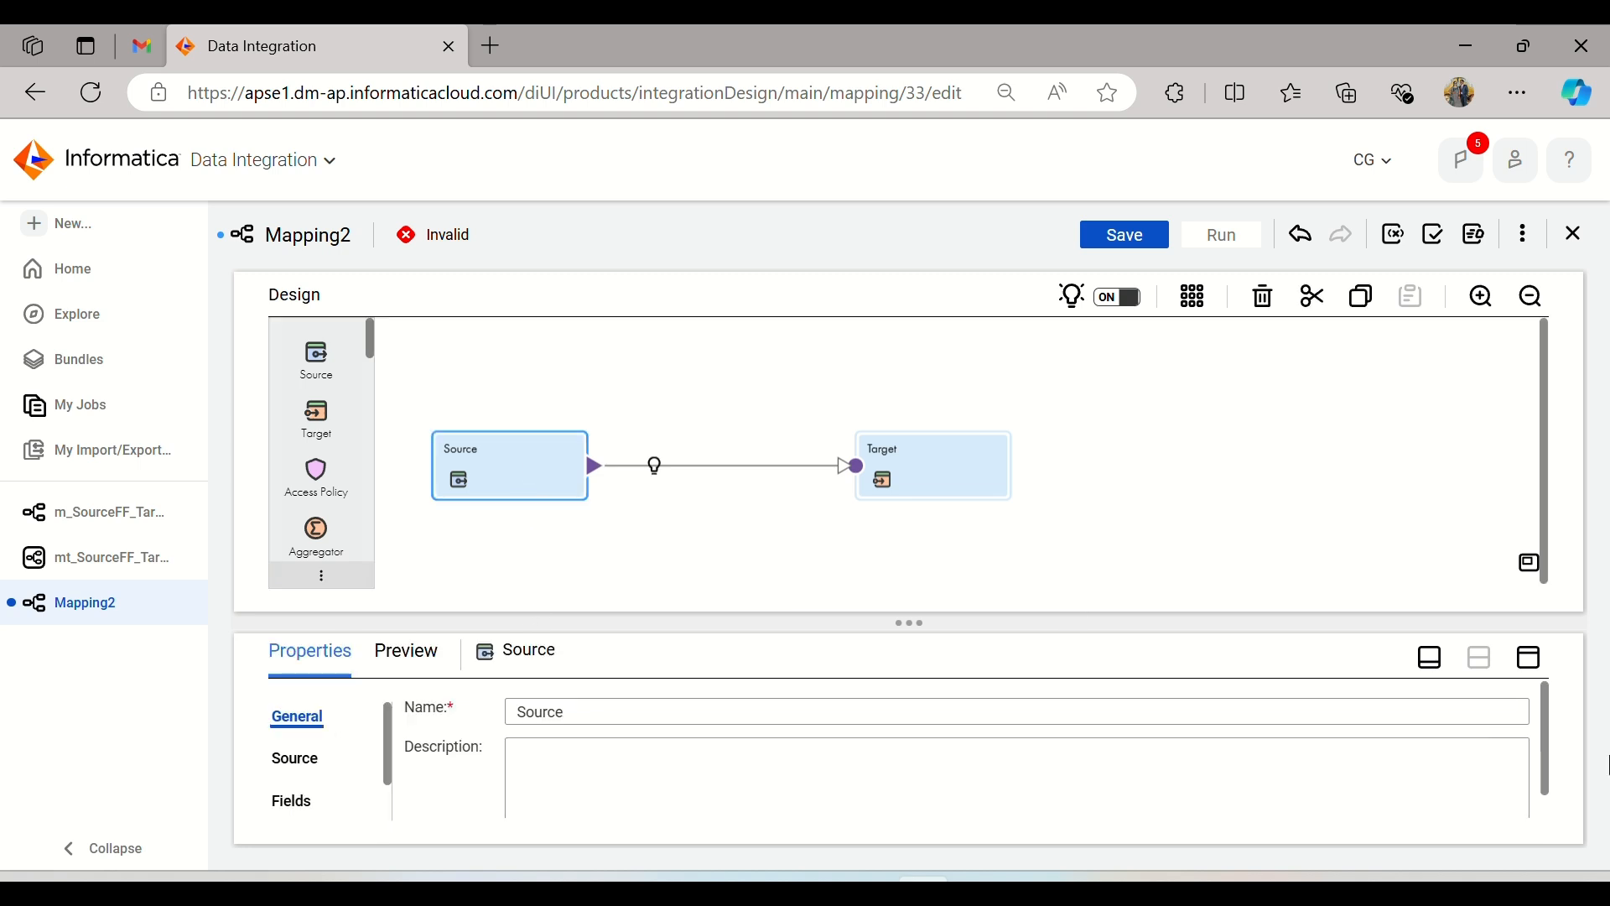
{"action": "left_click", "coordinate": [1529, 657]}
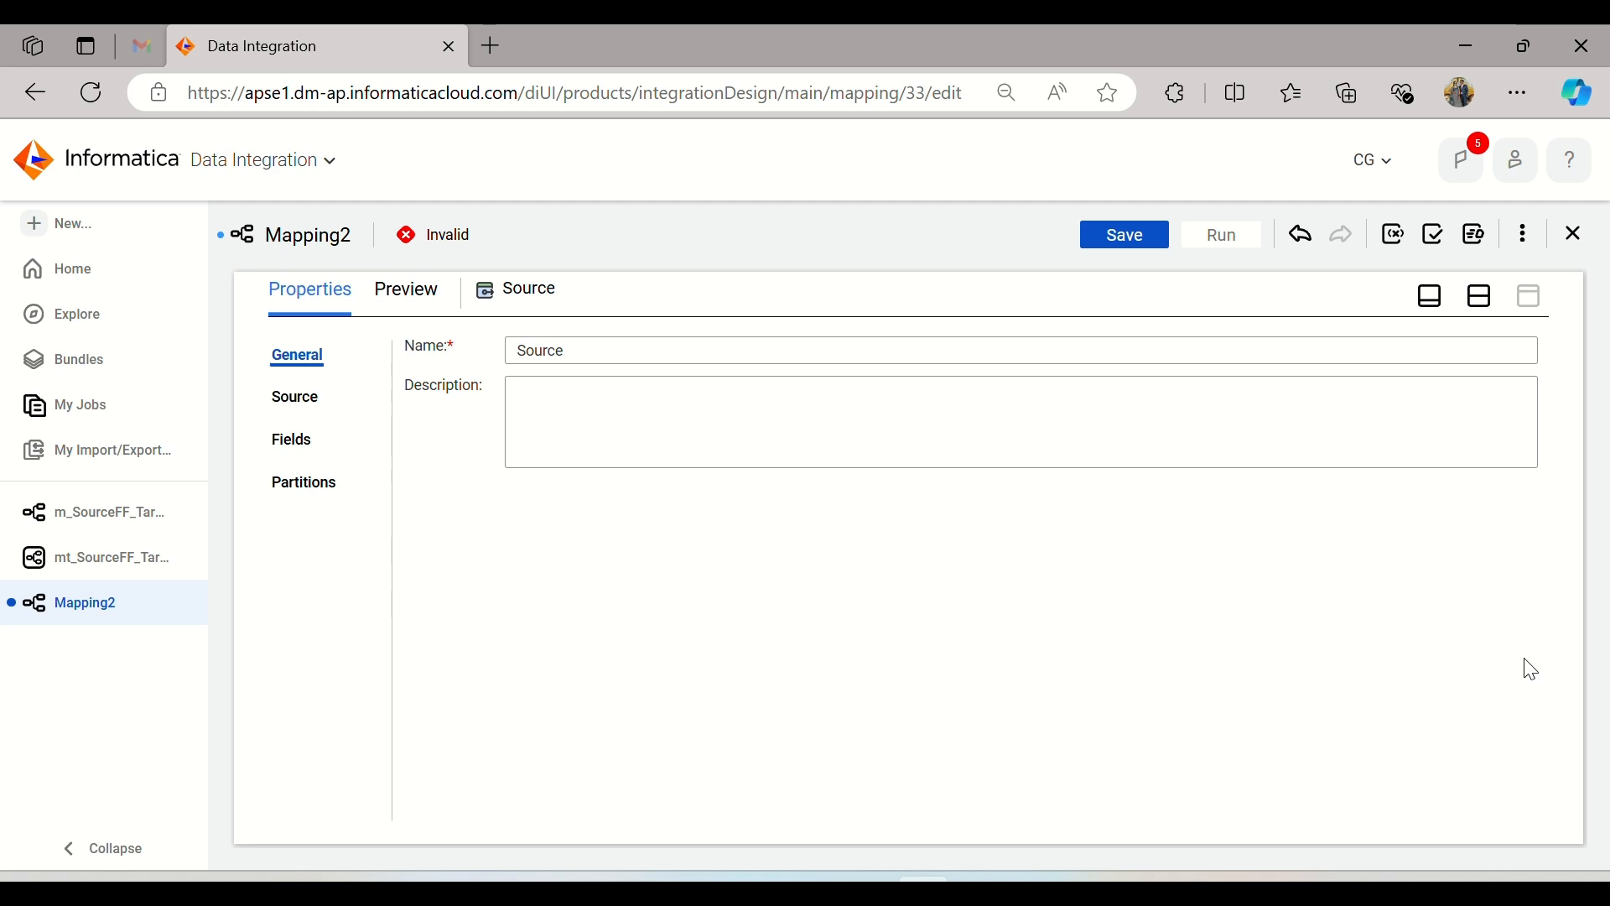
{"action": "left_click", "coordinate": [287, 409]}
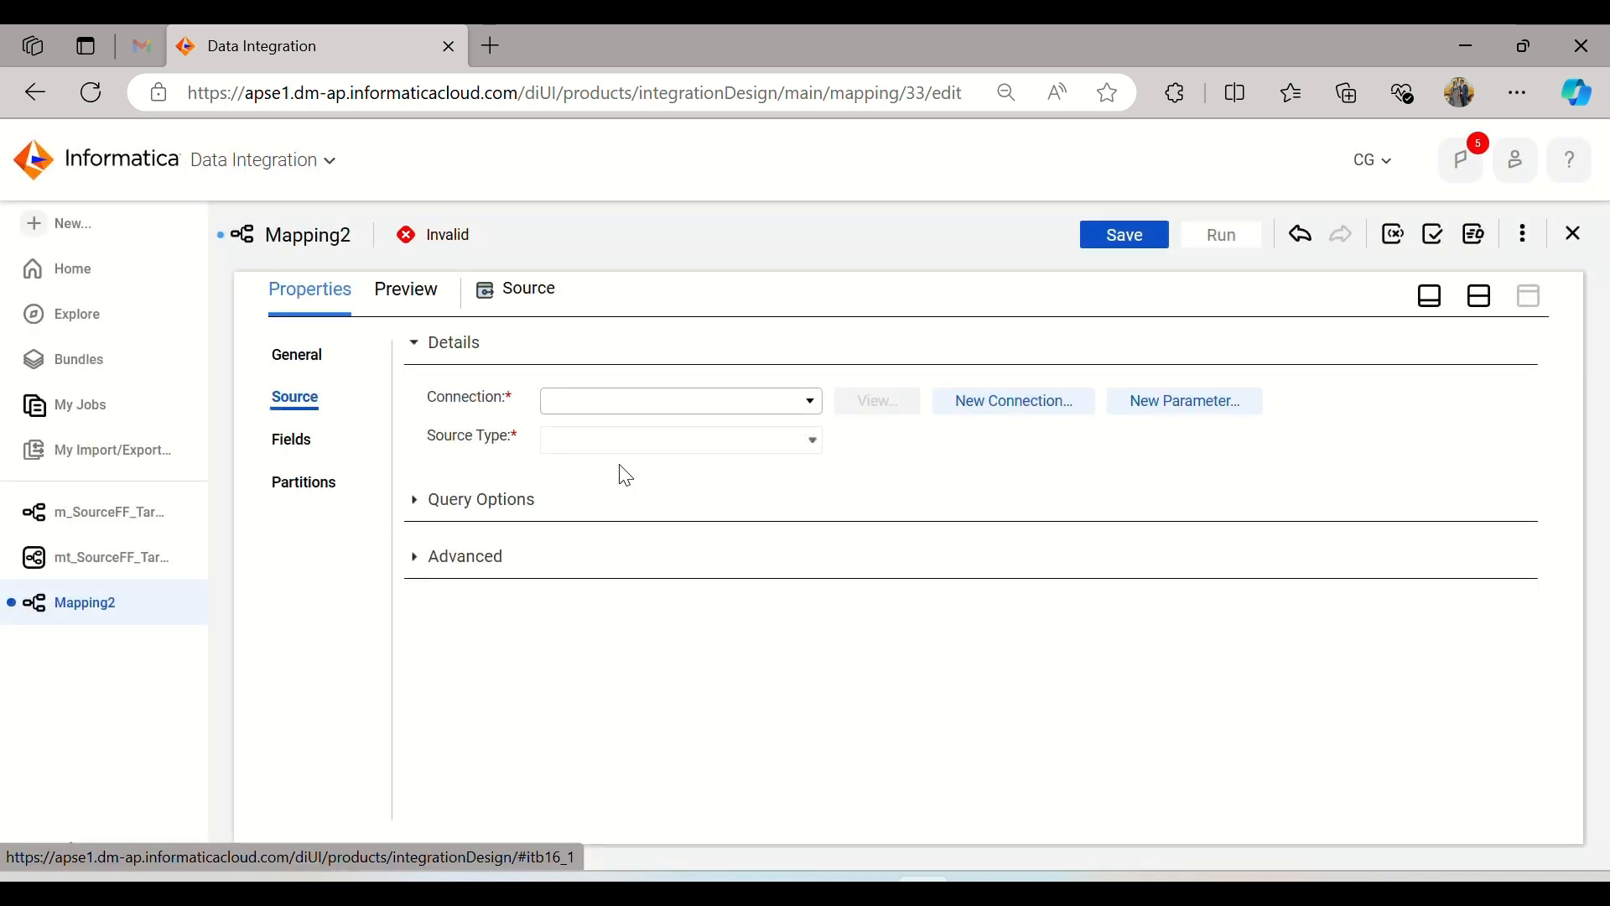
{"action": "left_click", "coordinate": [657, 403]}
{"action": "left_click", "coordinate": [647, 506]}
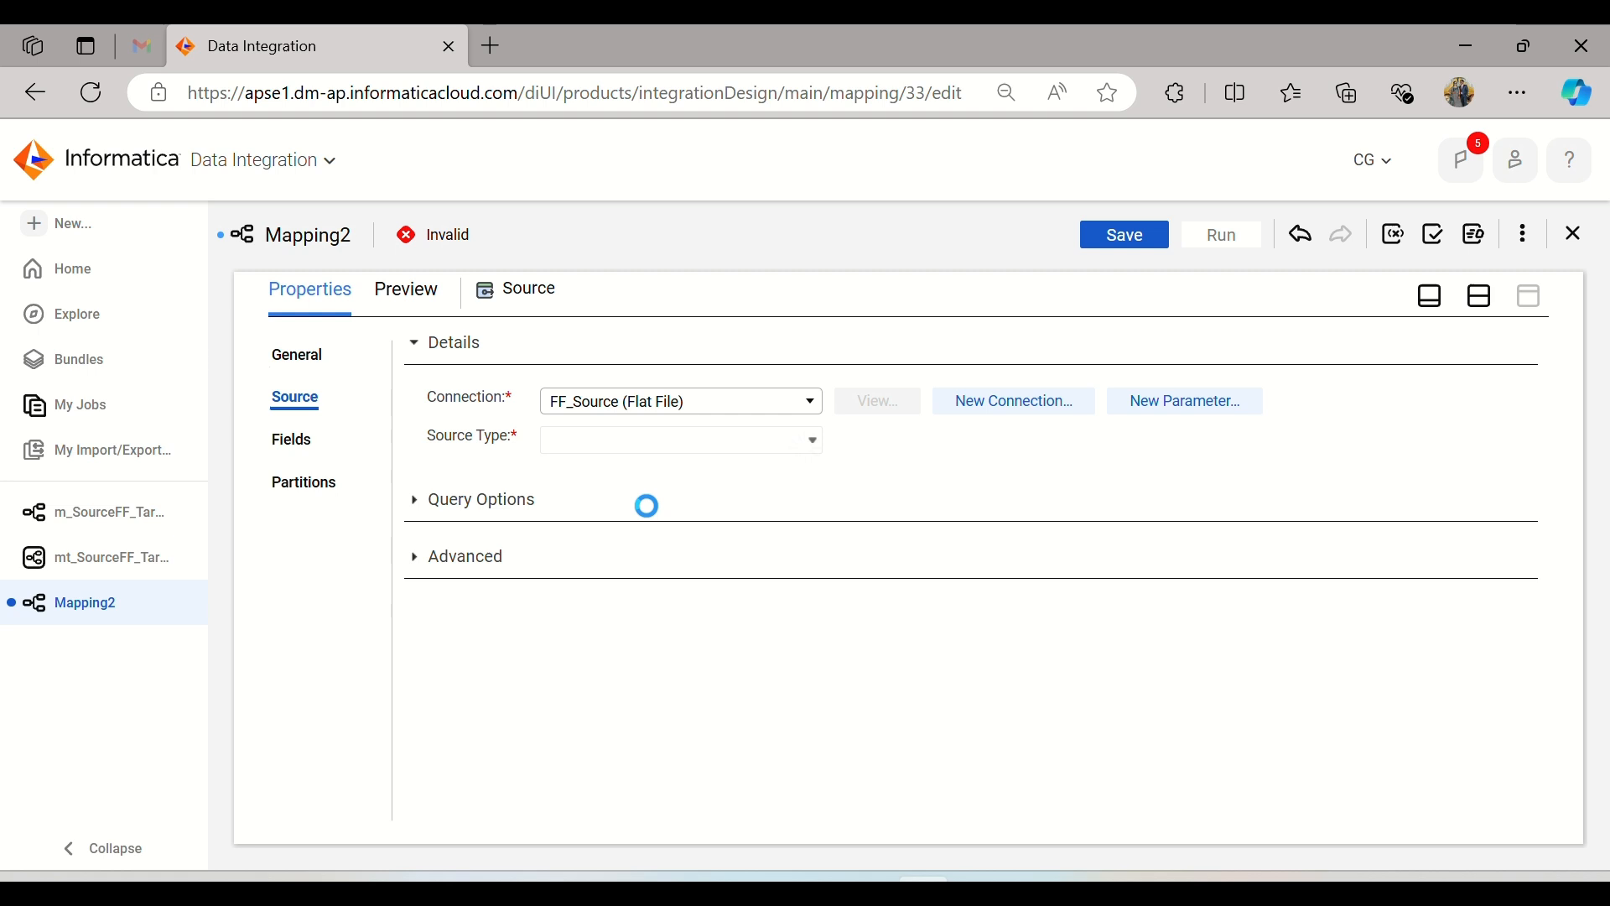
Step: Look through the available source objects for the employee file and check its name in the Source_Files folder in File Explorer
{"action": "left_click", "coordinate": [884, 480]}
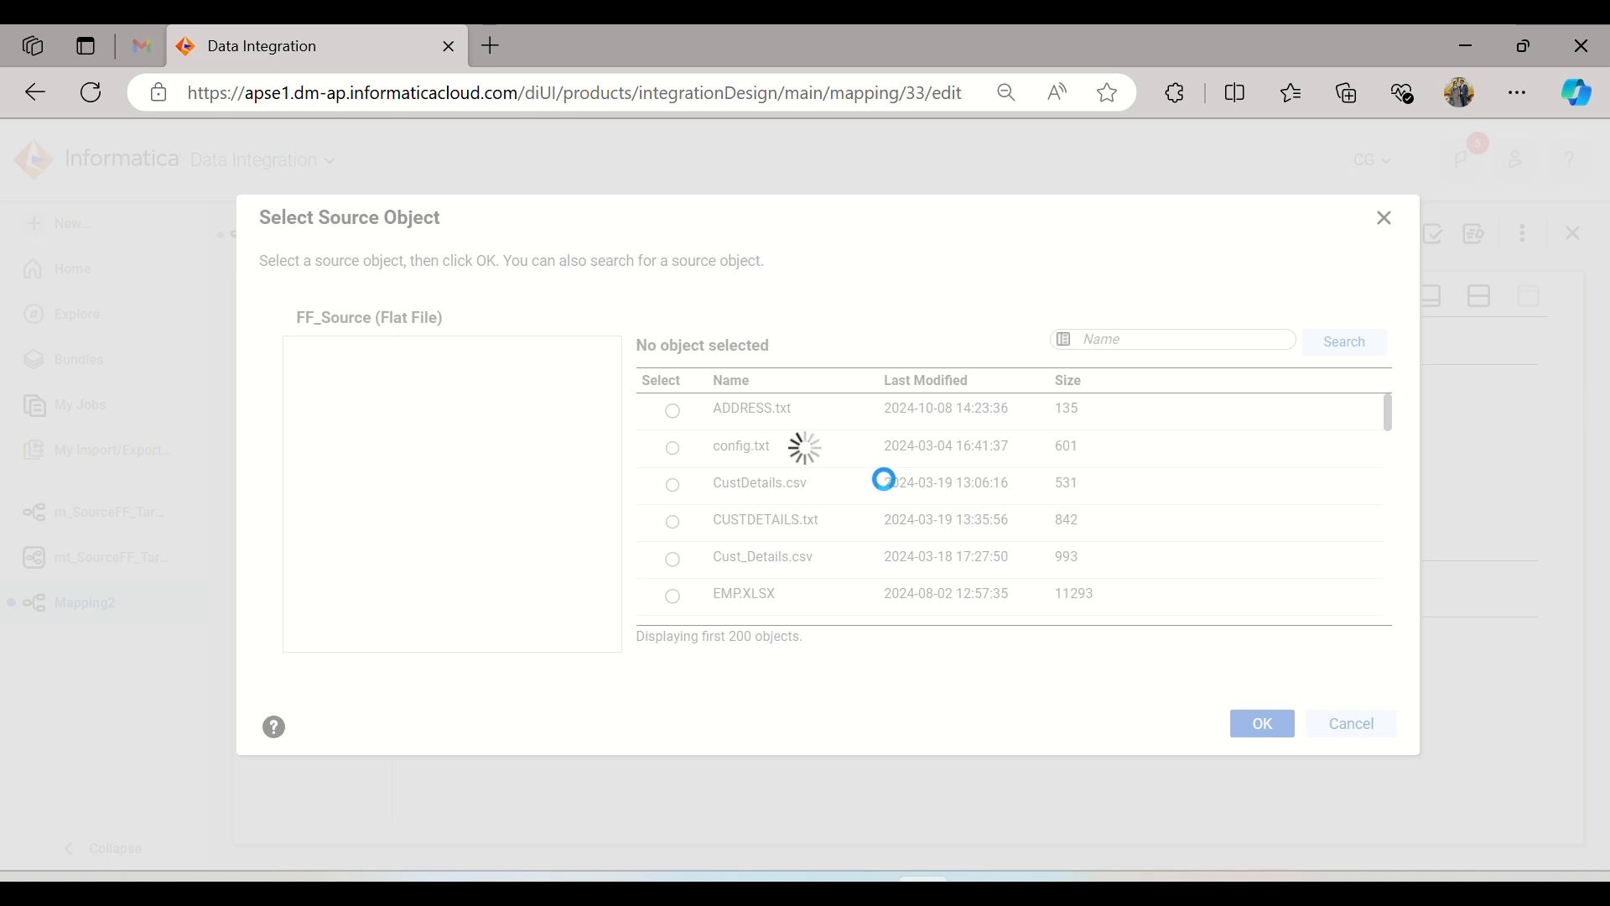
{"action": "scroll", "coordinate": [884, 480], "scroll_direction": "down", "scroll_amount": 5}
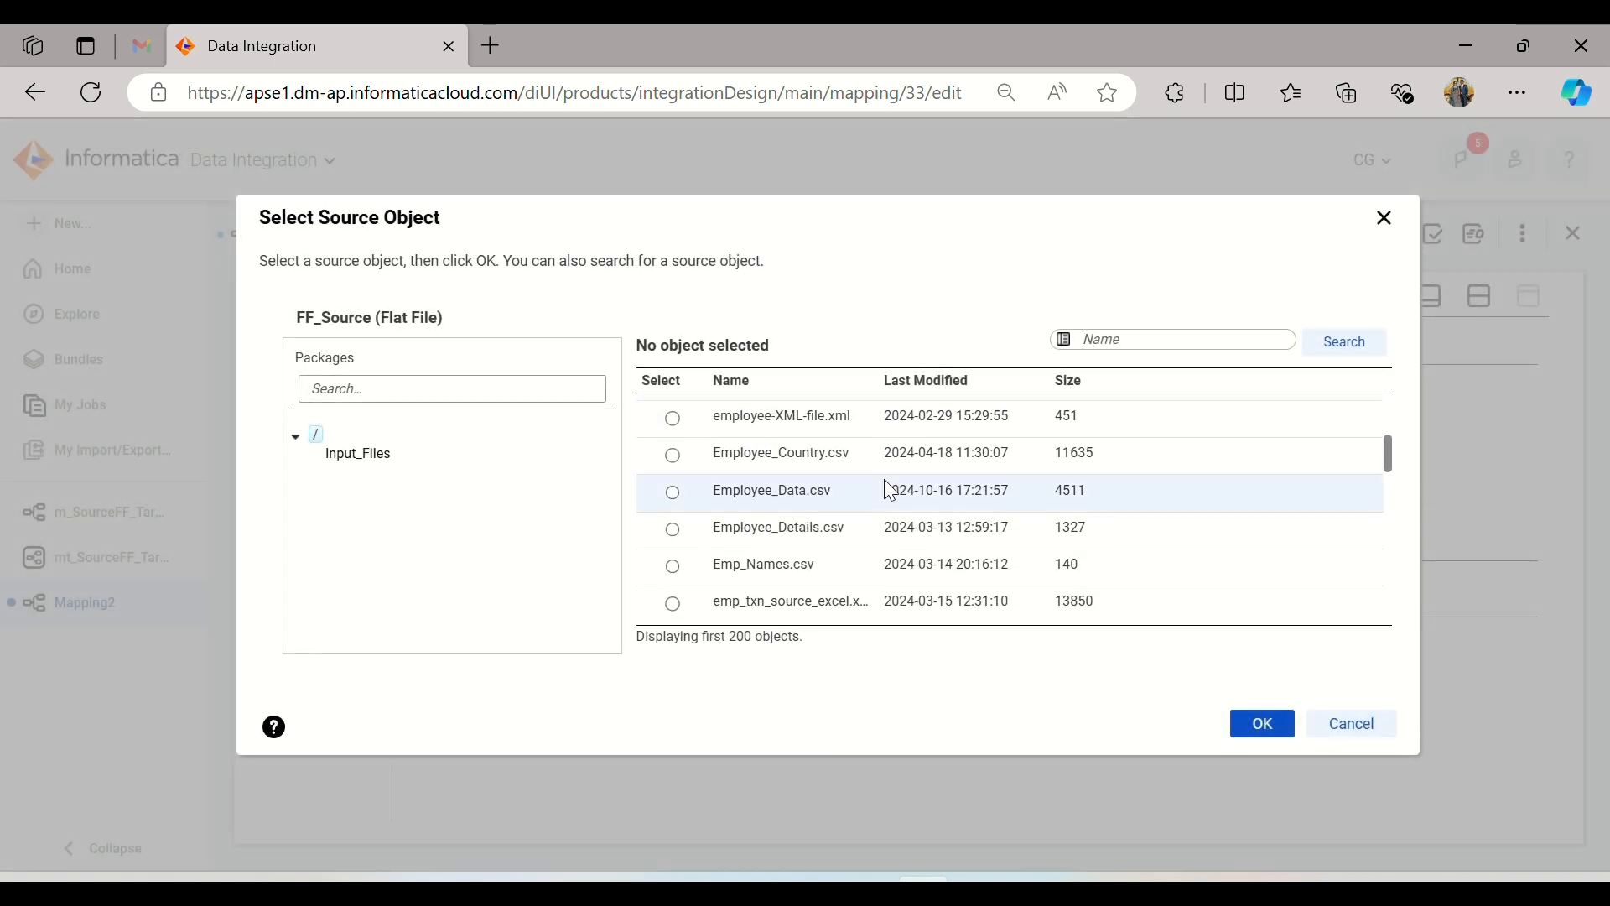
{"action": "scroll", "coordinate": [884, 480], "scroll_direction": "down", "scroll_amount": 3}
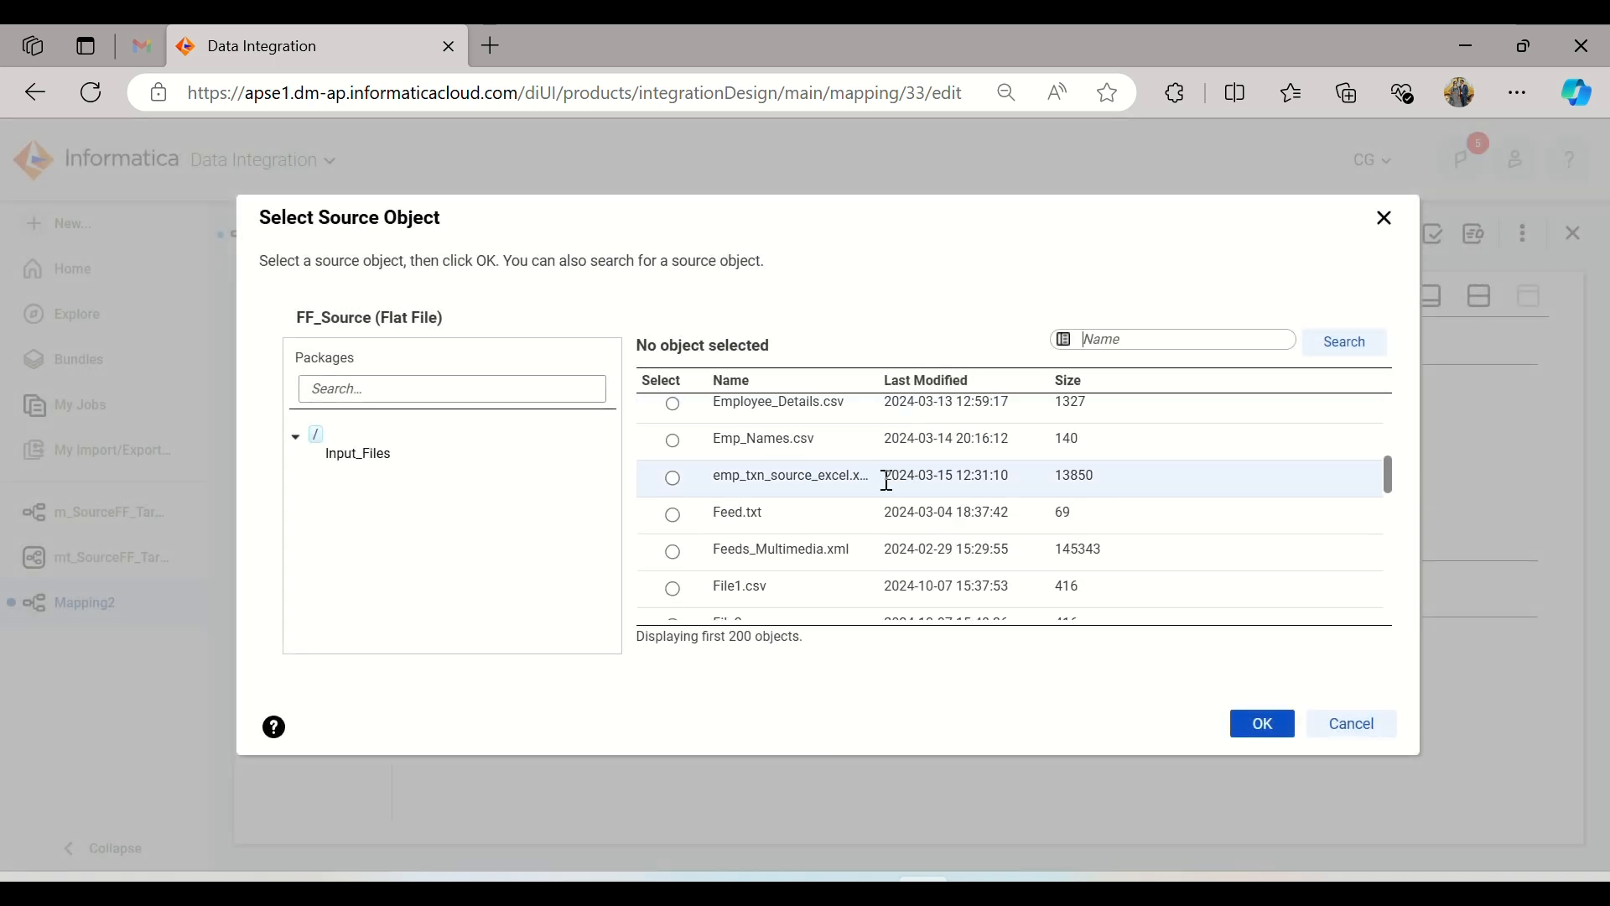
{"action": "scroll", "coordinate": [886, 482], "scroll_direction": "down", "scroll_amount": 10}
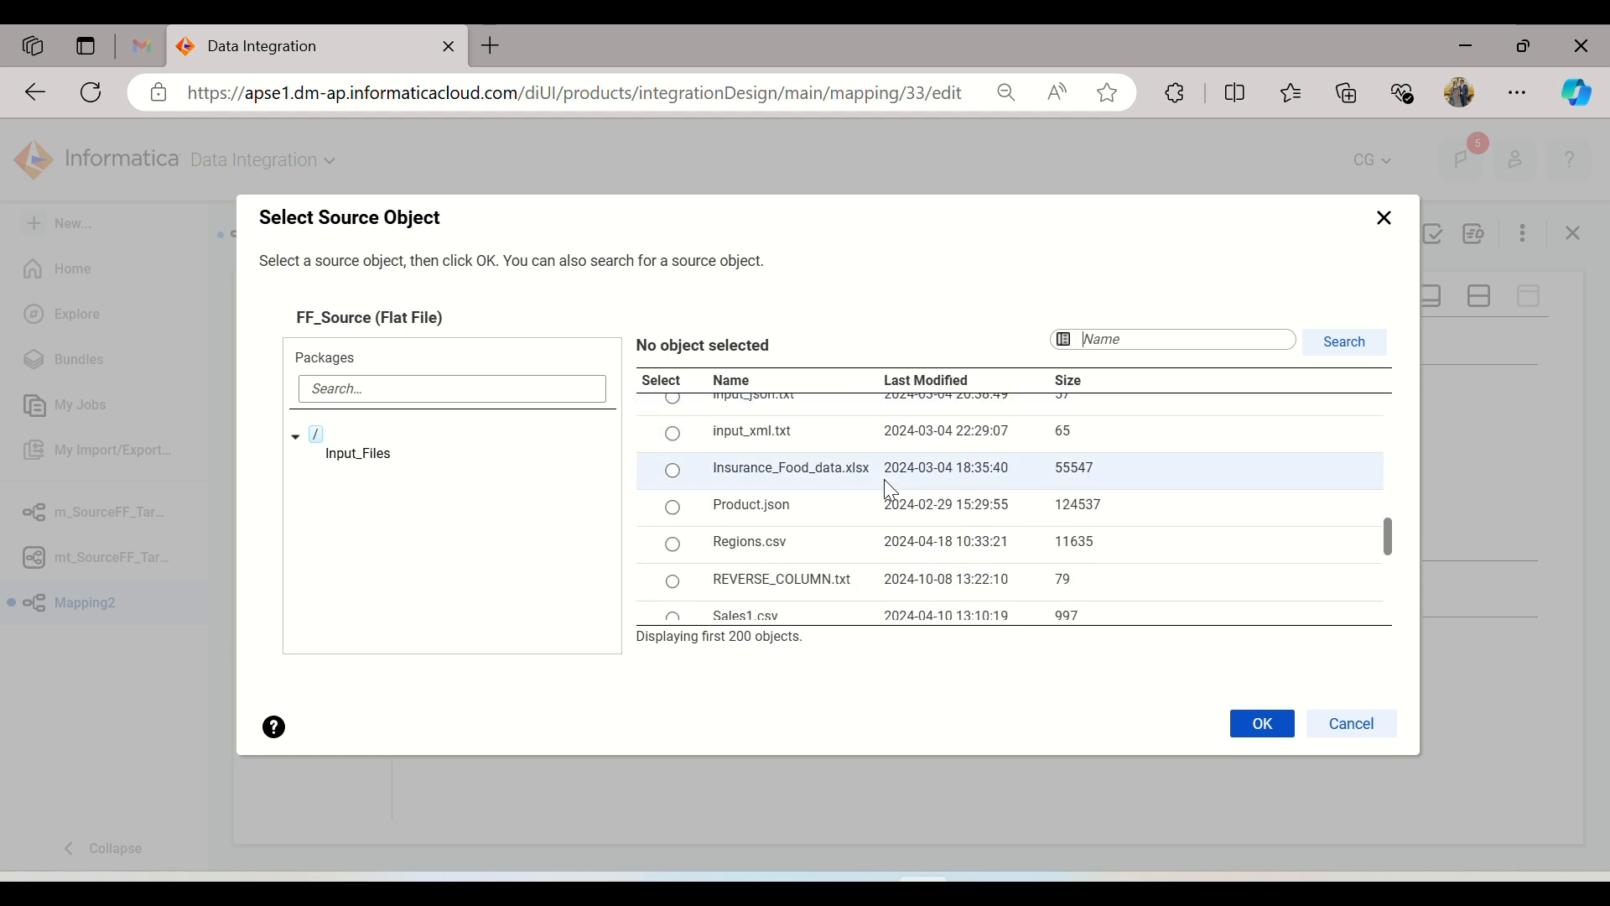
{"action": "scroll", "coordinate": [888, 485], "scroll_direction": "down", "scroll_amount": 12}
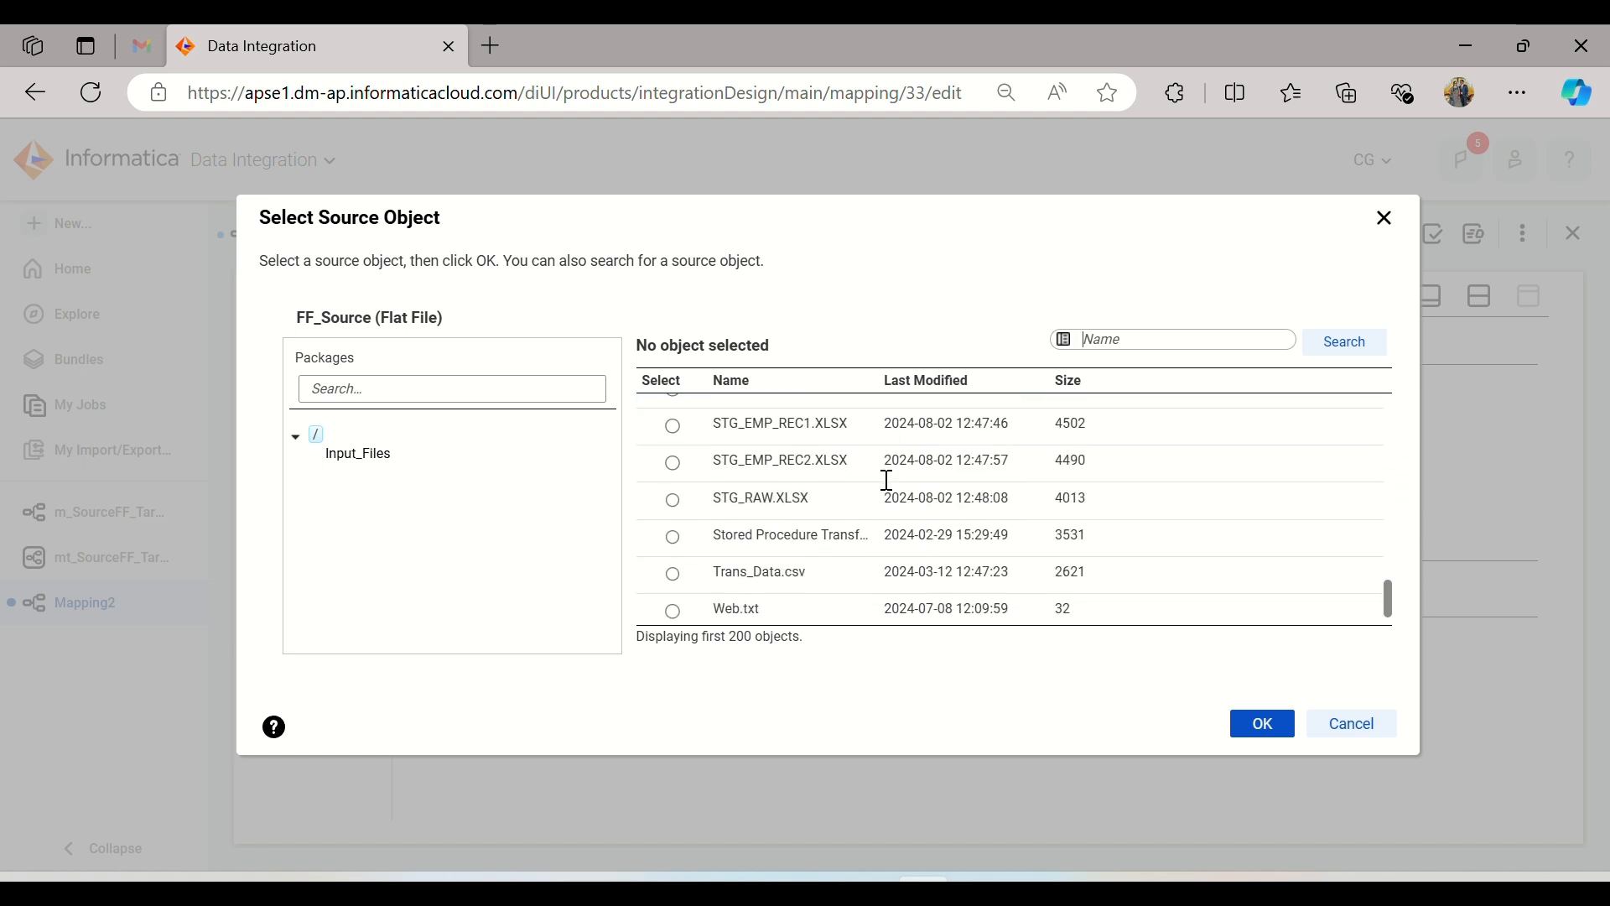
{"action": "scroll", "coordinate": [889, 485], "scroll_direction": "down", "scroll_amount": 1}
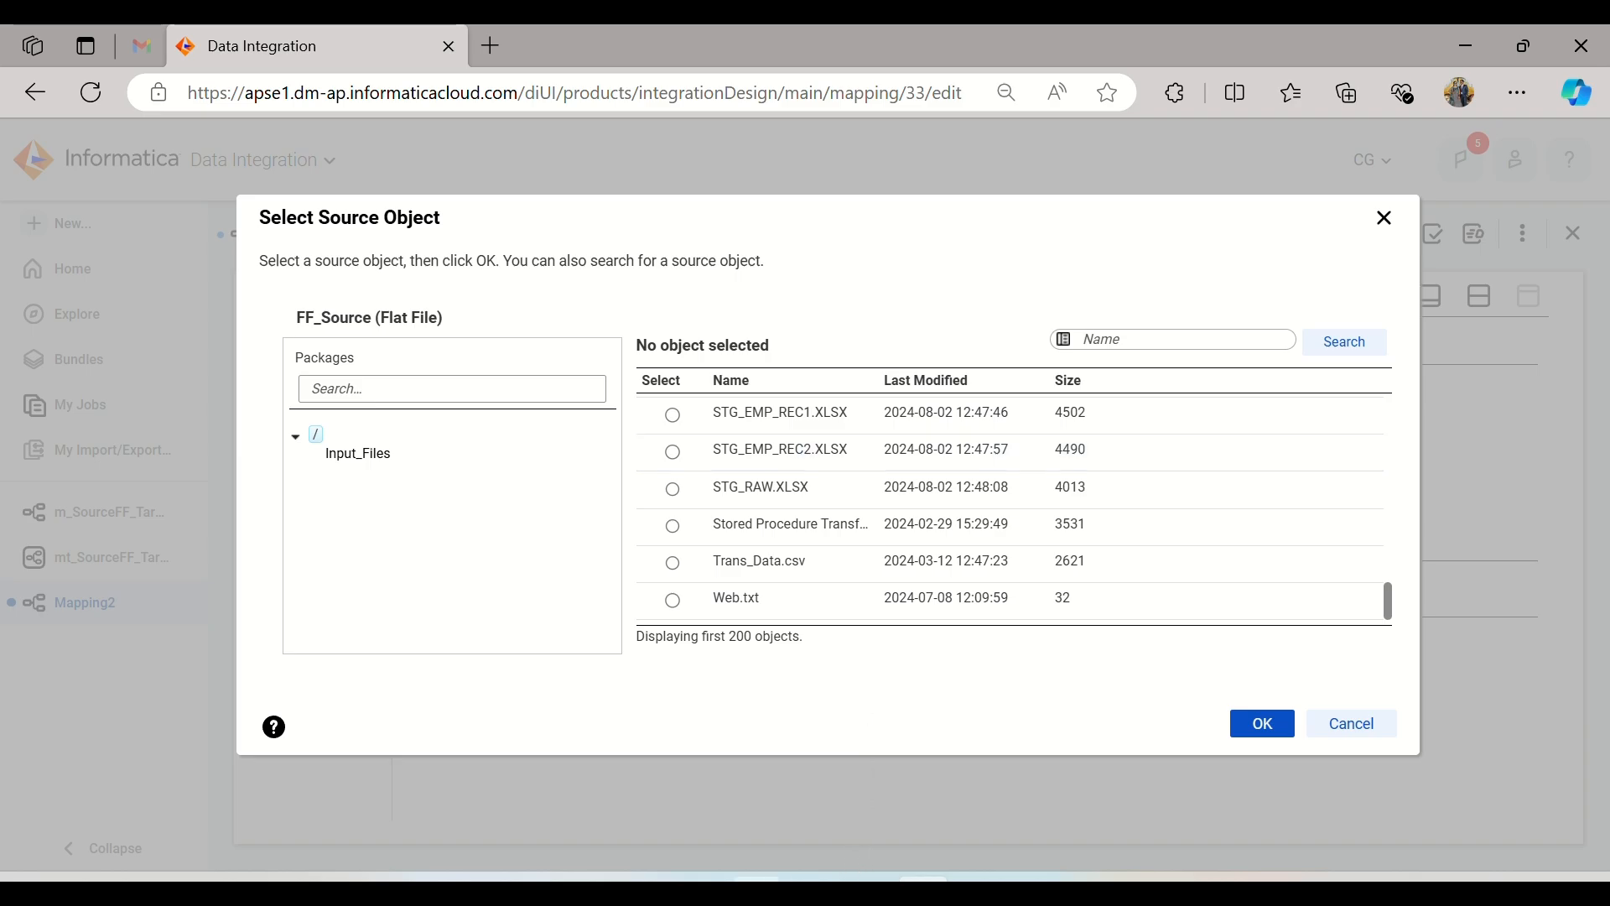
{"action": "left_click", "coordinate": [756, 889]}
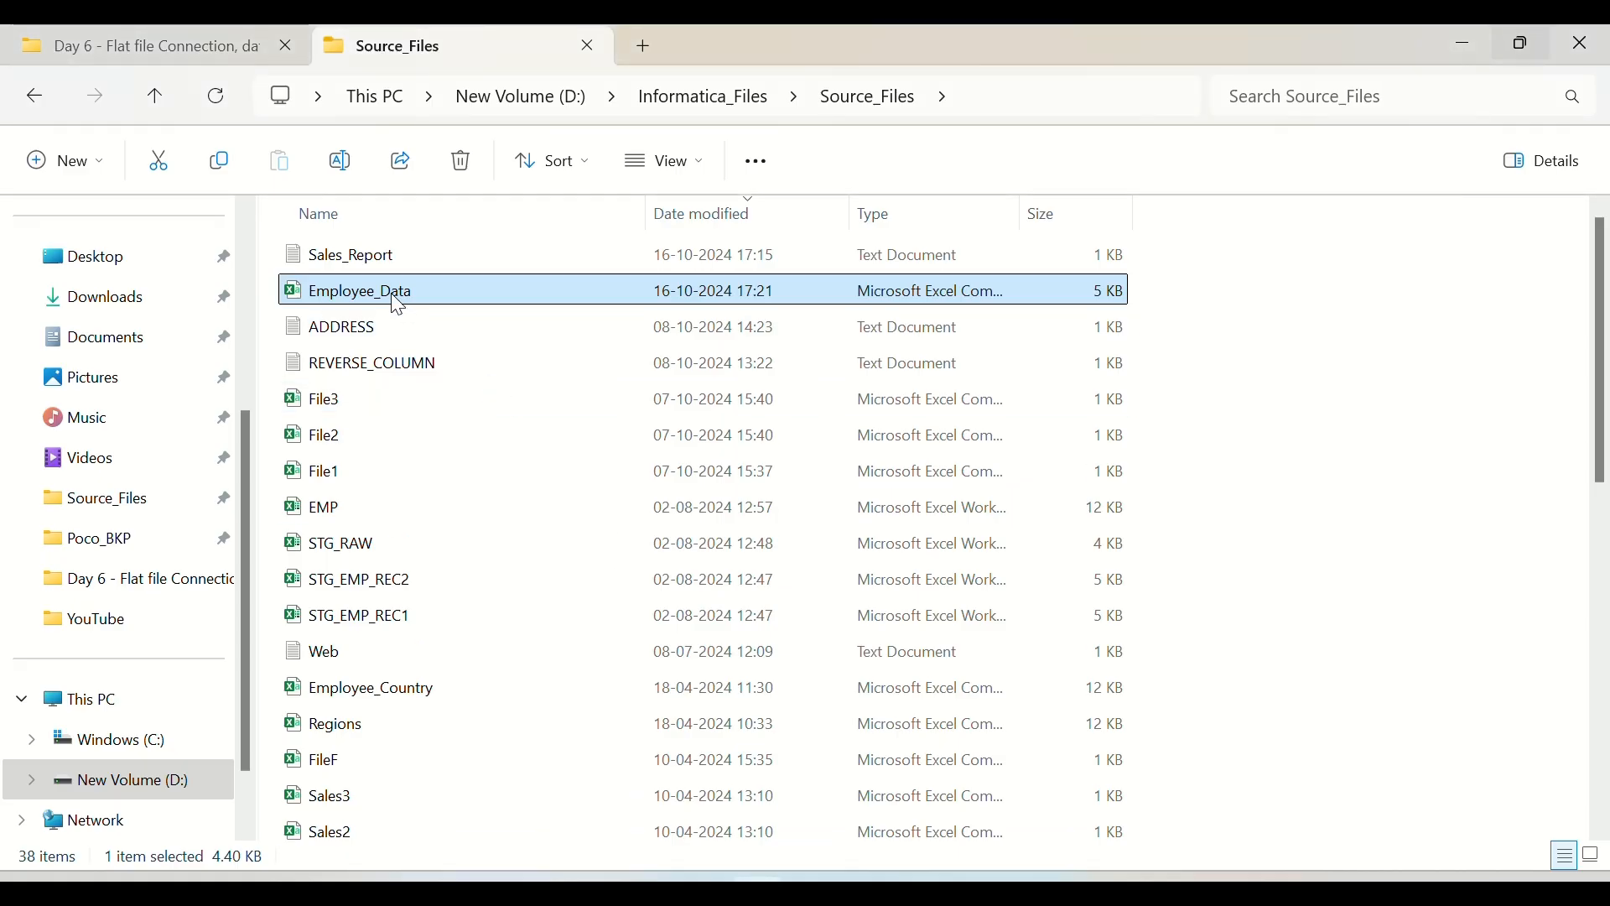
{"action": "key", "text": "alt+Tab"}
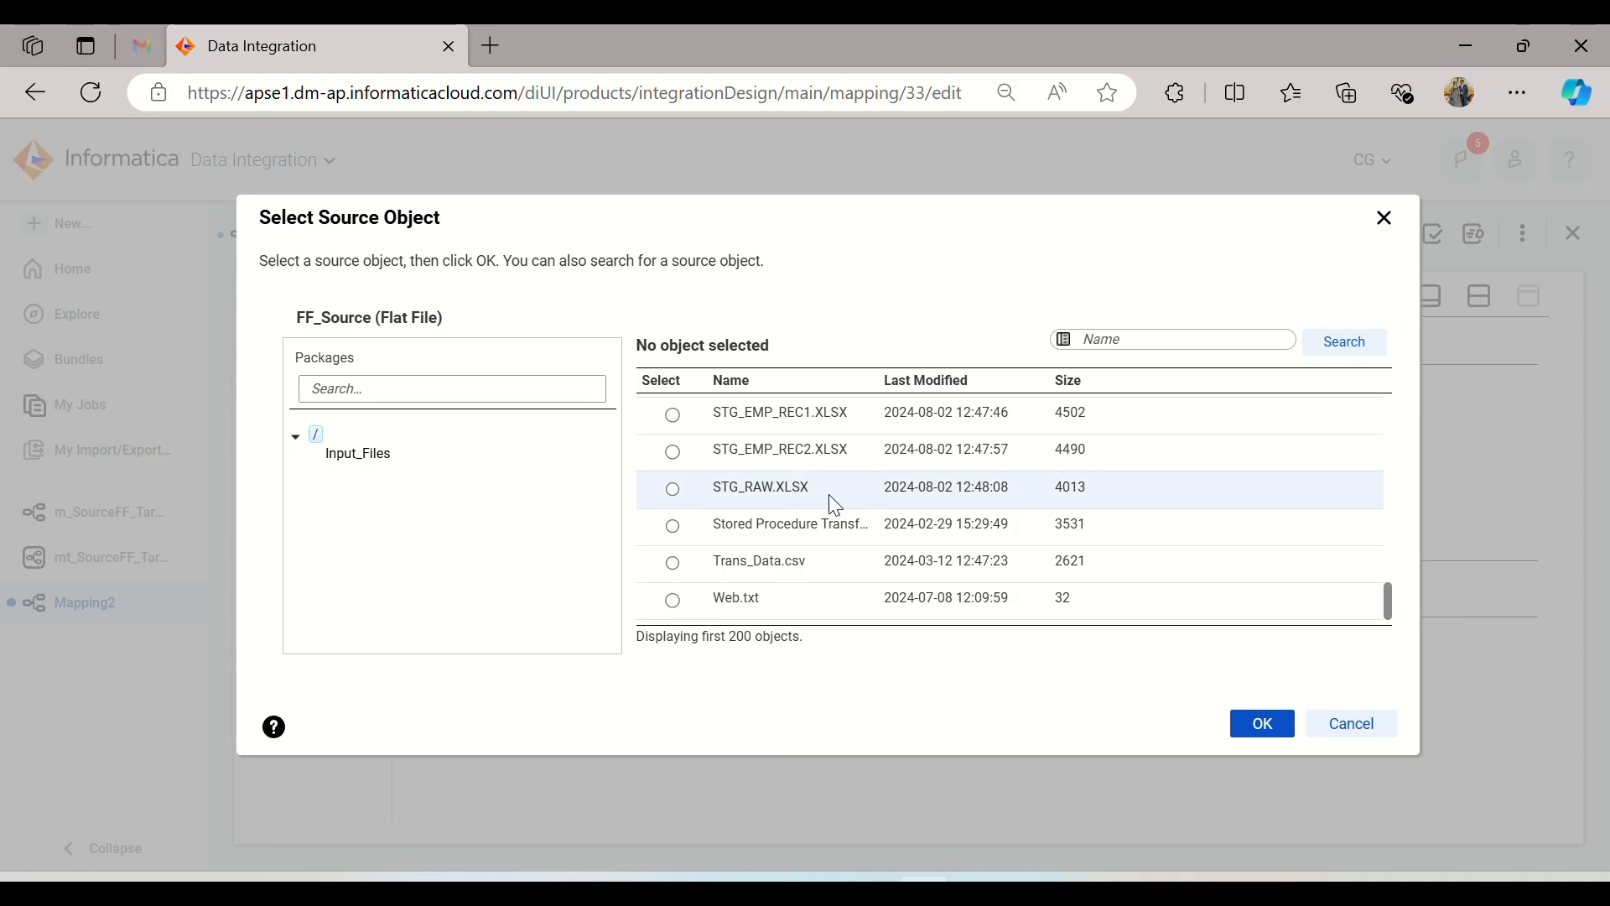
Step: Choose Employee_Data.csv as the source object and accept comma-delimited formatting with field labels from row 1 and first data row 2
{"action": "scroll", "coordinate": [830, 500], "scroll_direction": "up", "scroll_amount": 10}
{"action": "scroll", "coordinate": [835, 506], "scroll_direction": "down", "scroll_amount": 3}
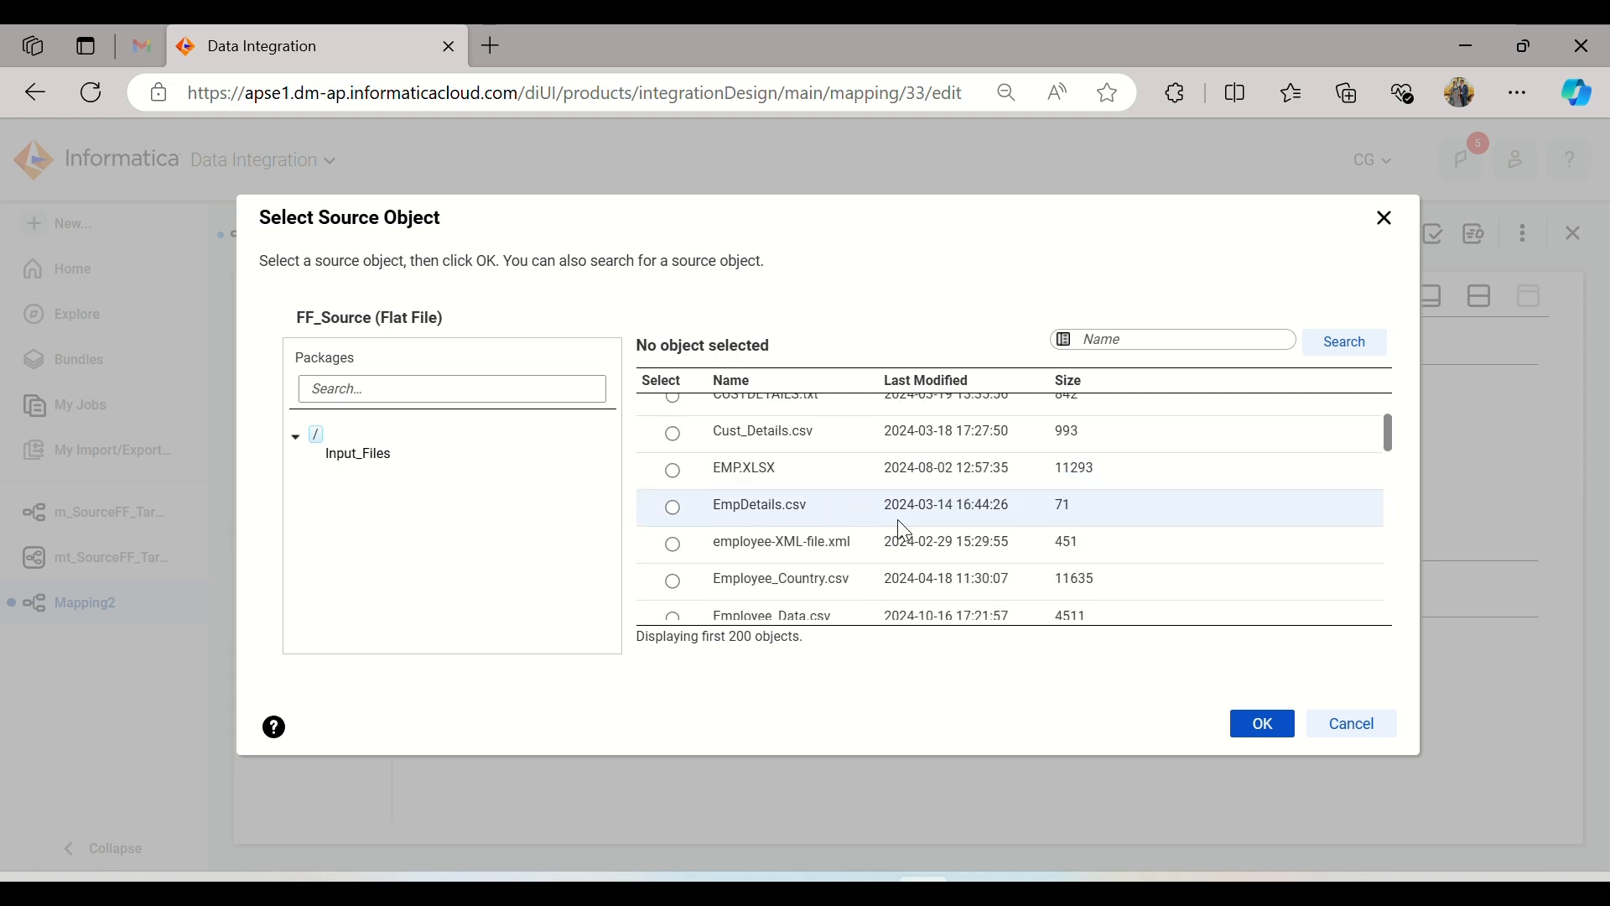
{"action": "scroll", "coordinate": [932, 526], "scroll_direction": "down", "scroll_amount": 6}
{"action": "scroll", "coordinate": [933, 533], "scroll_direction": "up", "scroll_amount": 3}
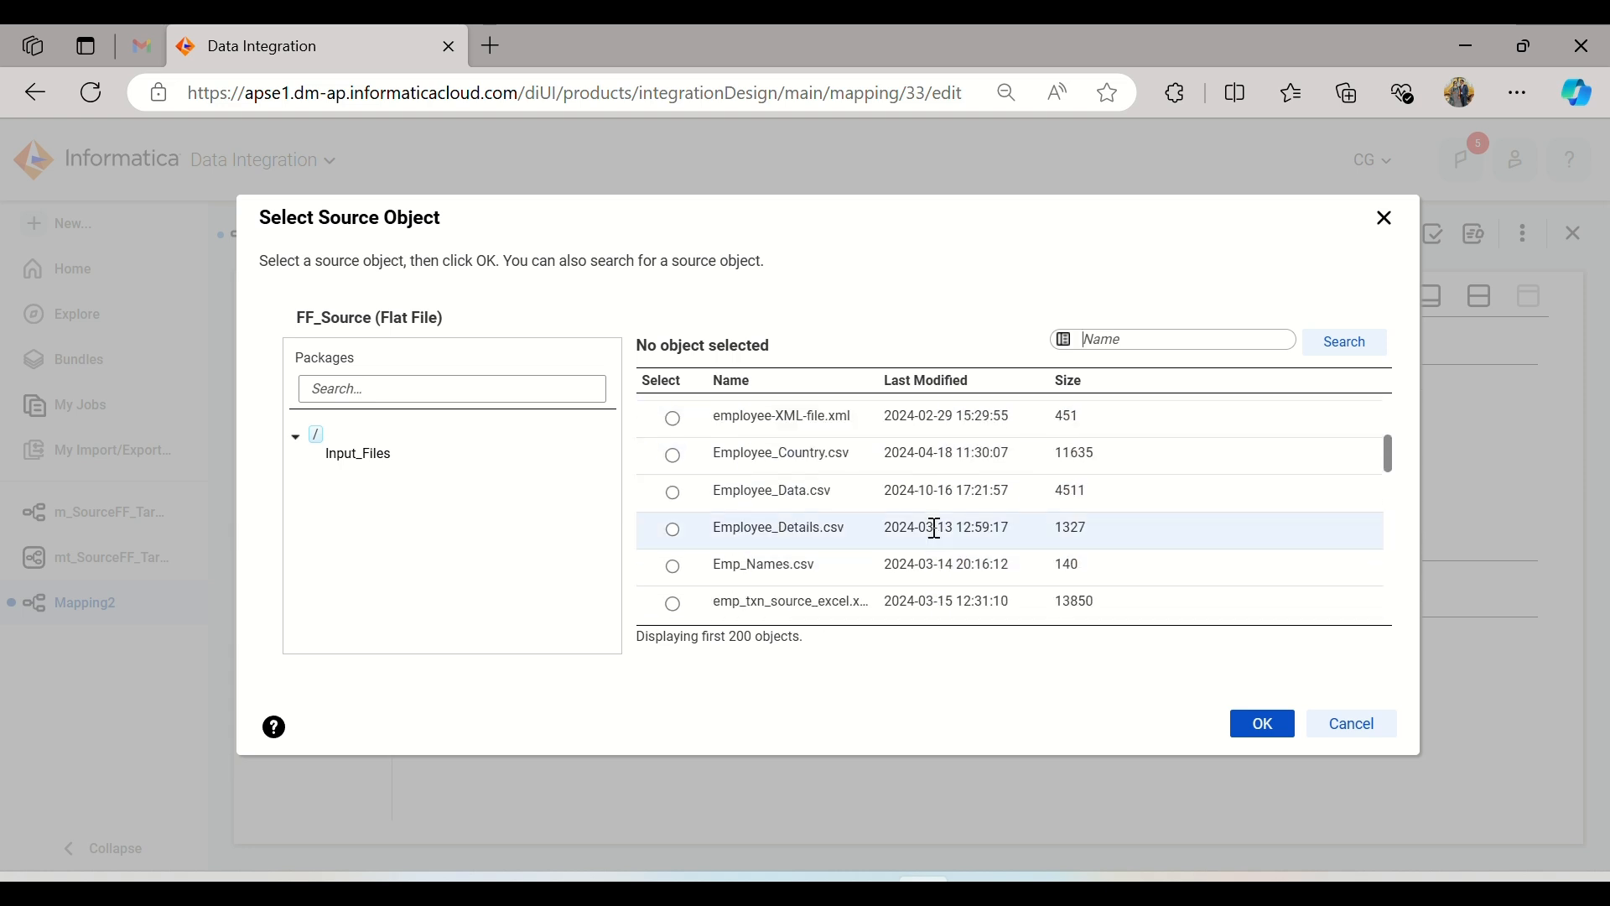
{"action": "left_click", "coordinate": [847, 493]}
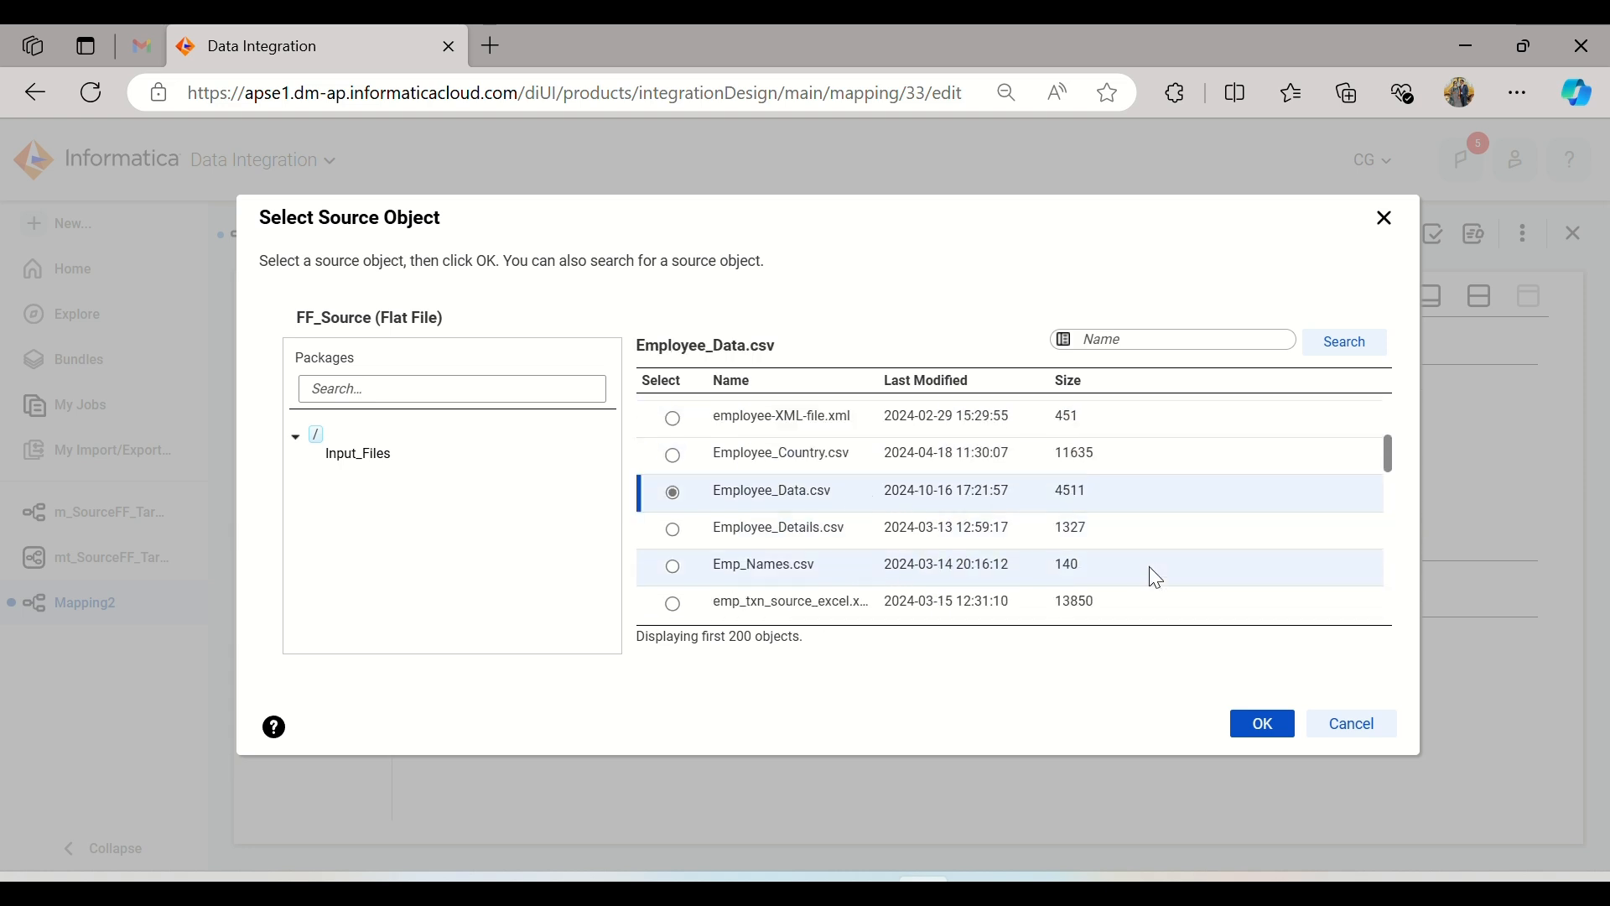
{"action": "left_click", "coordinate": [1264, 726]}
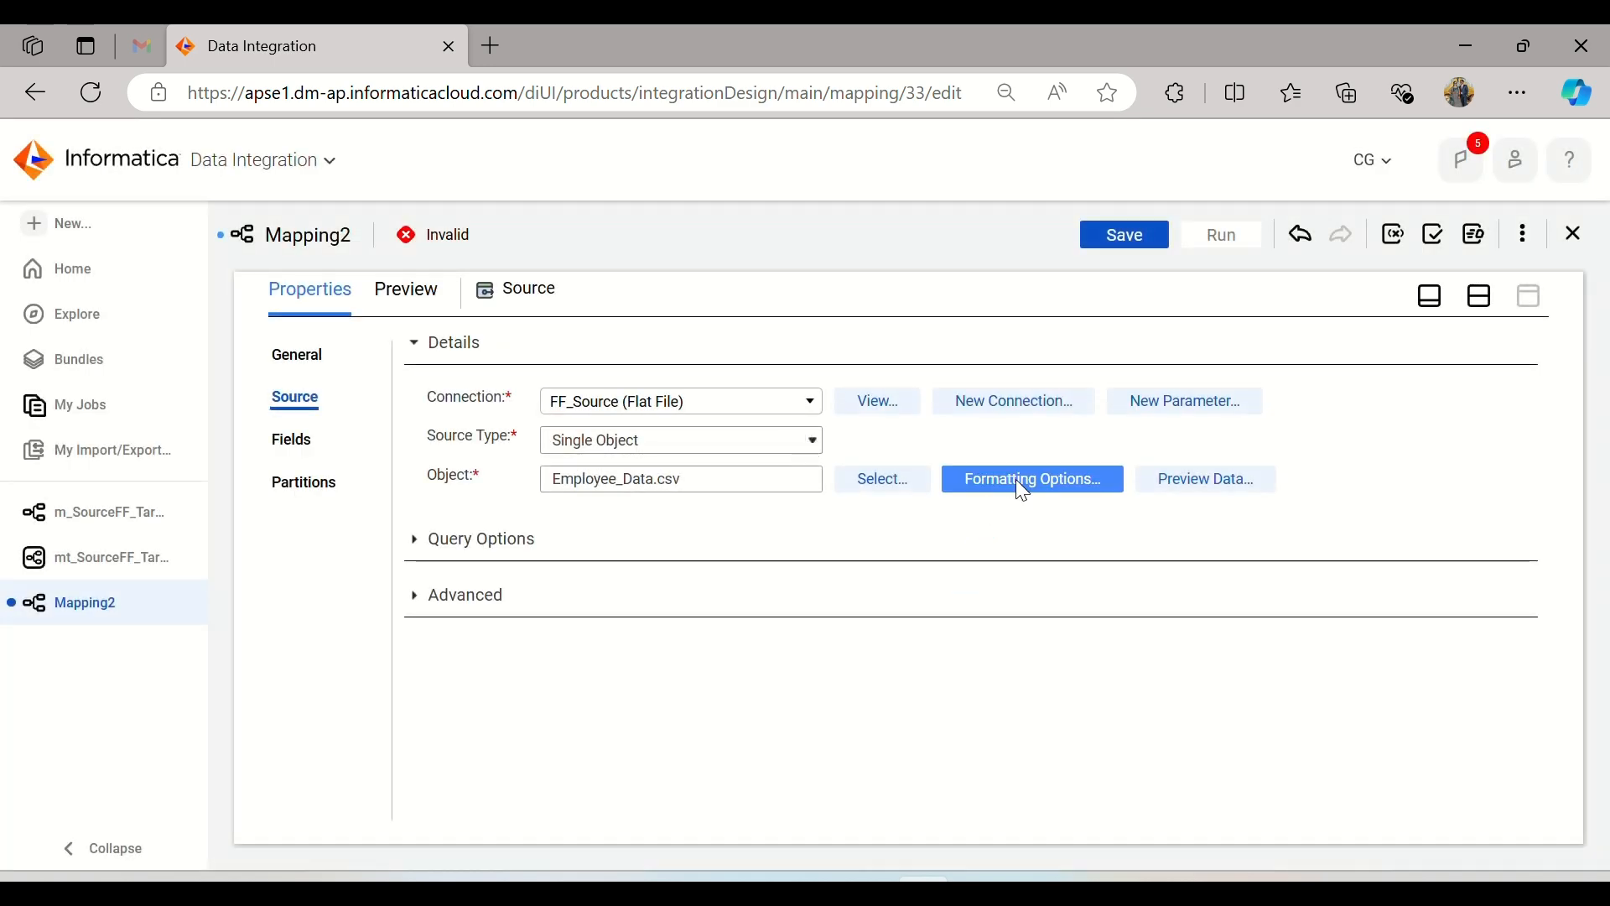
{"action": "left_click", "coordinate": [1022, 485]}
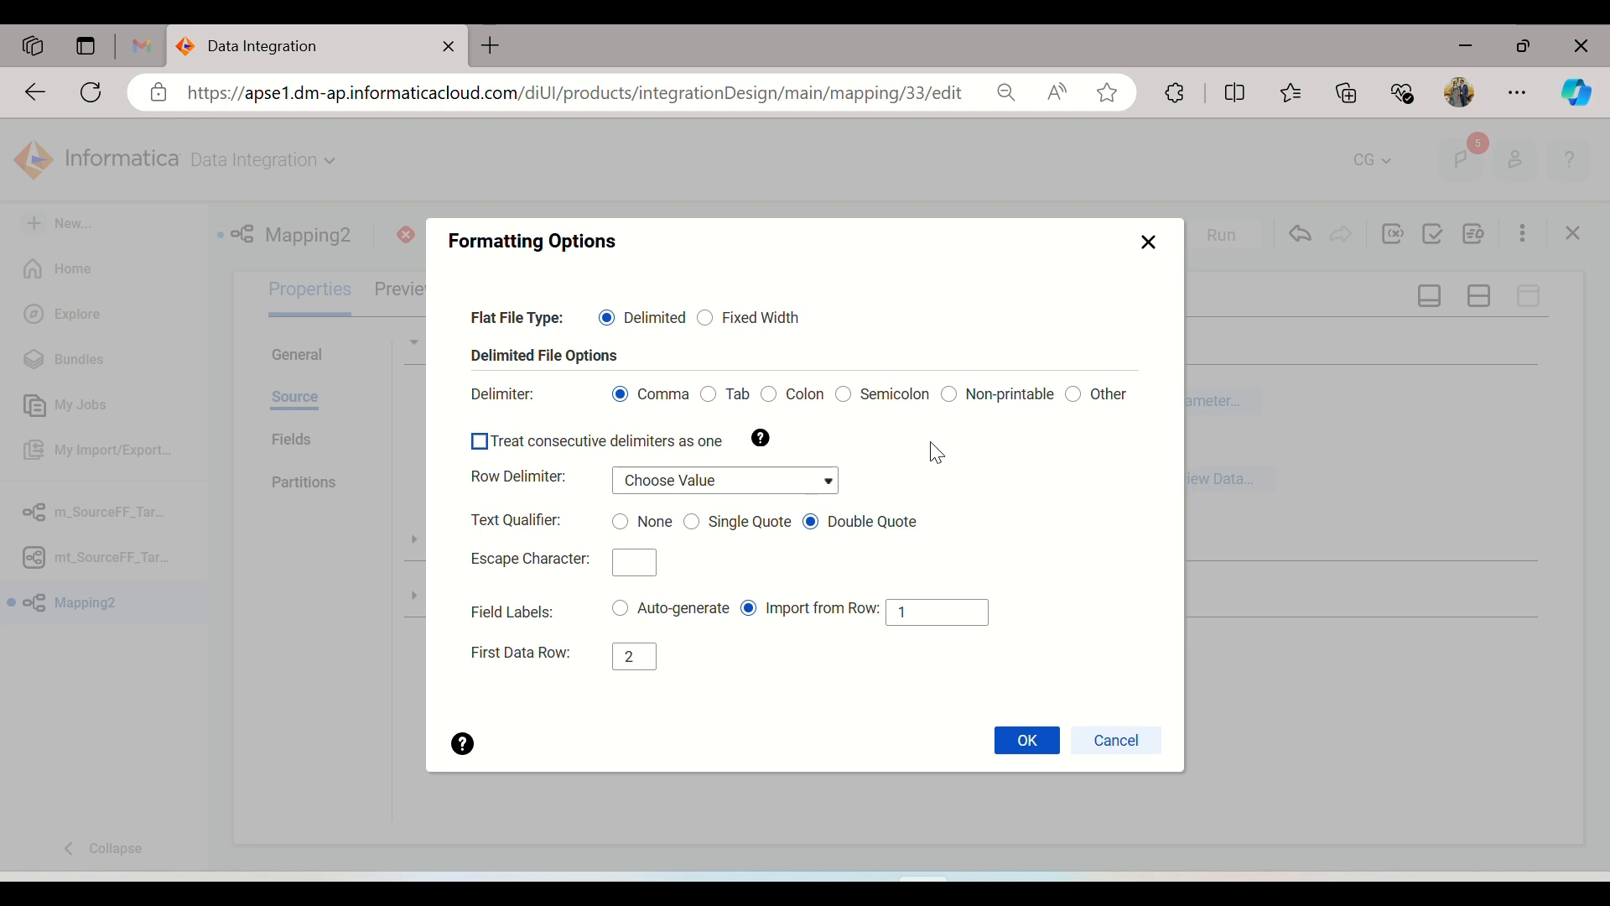
{"action": "left_click", "coordinate": [1028, 742]}
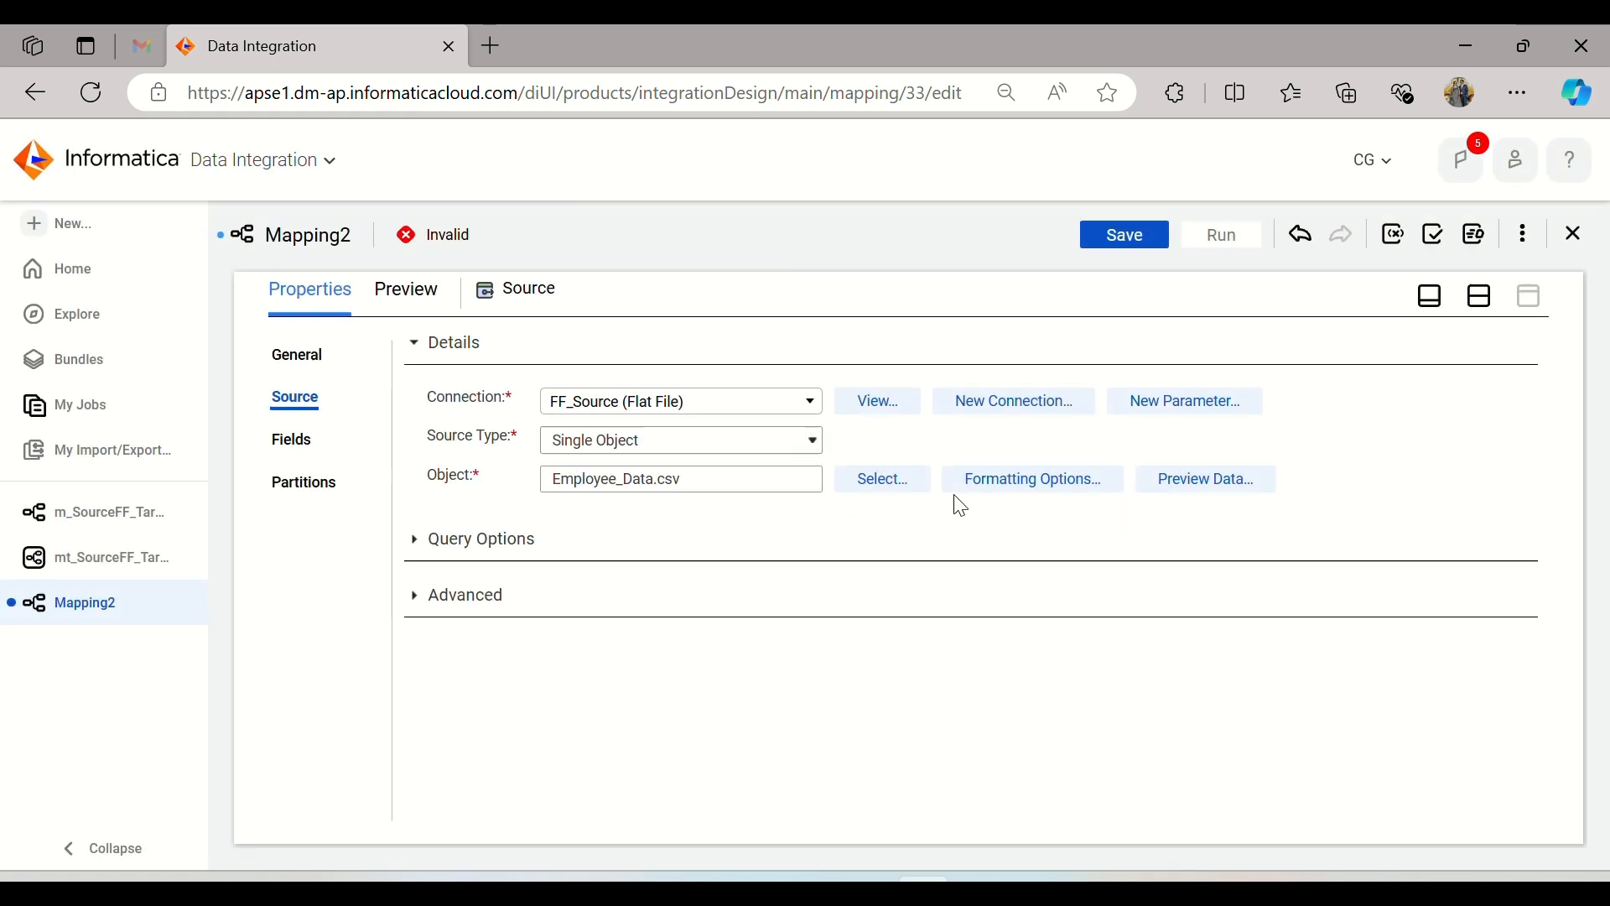
Step: Preview the Employee_Data.csv source data, and check the Employee_Data file's type in its properties in File Explorer
{"action": "left_click", "coordinate": [1205, 494]}
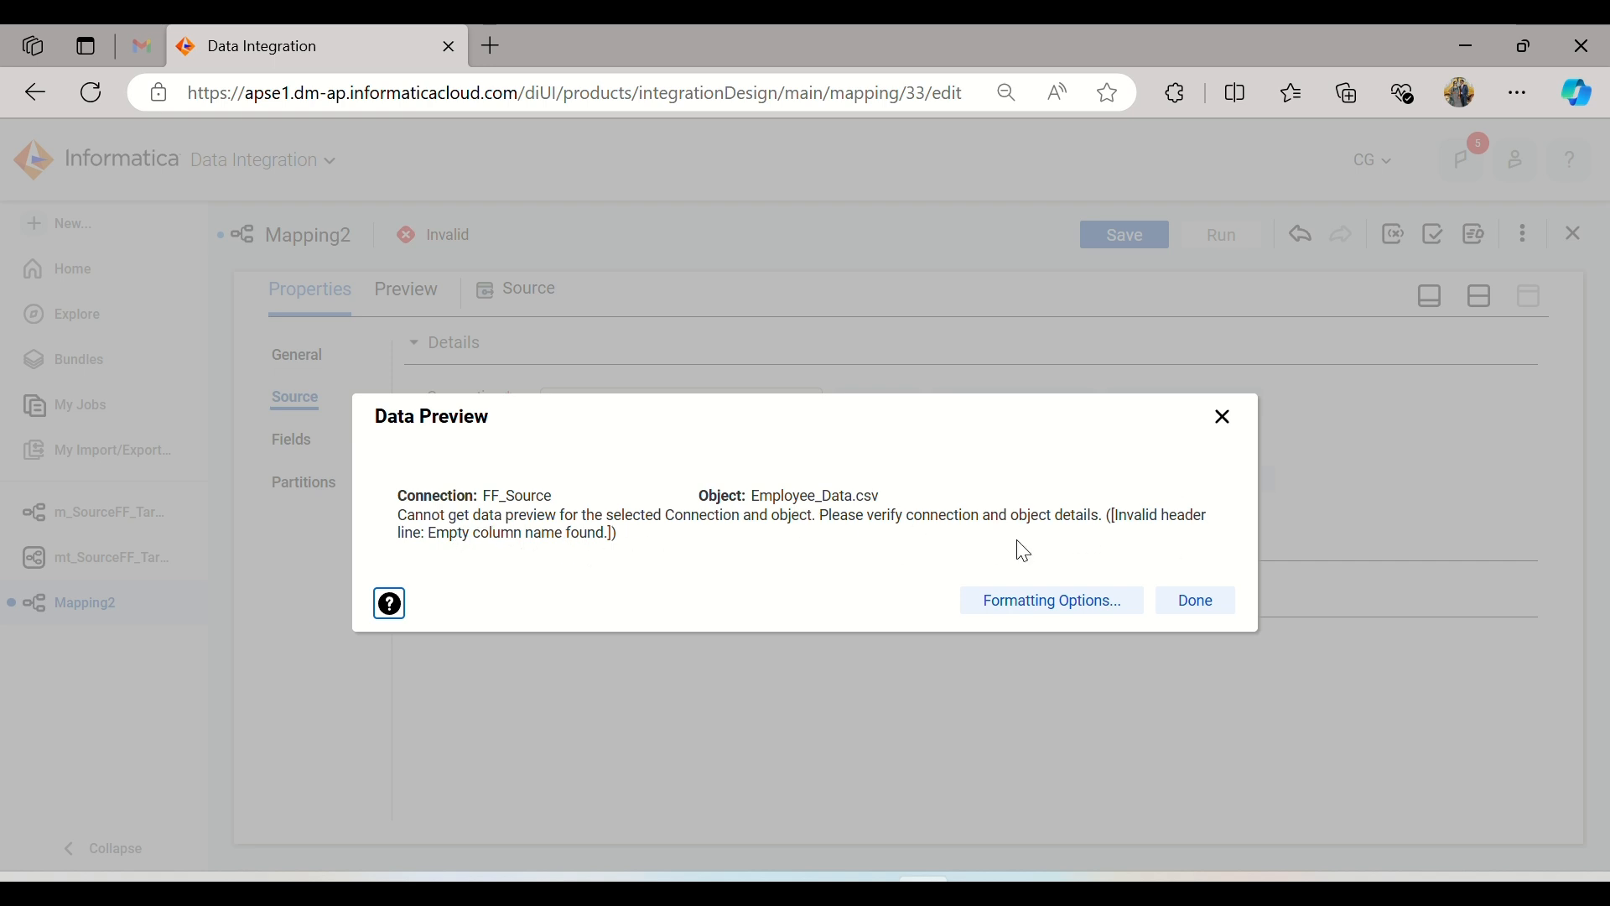
{"action": "left_click", "coordinate": [1164, 613]}
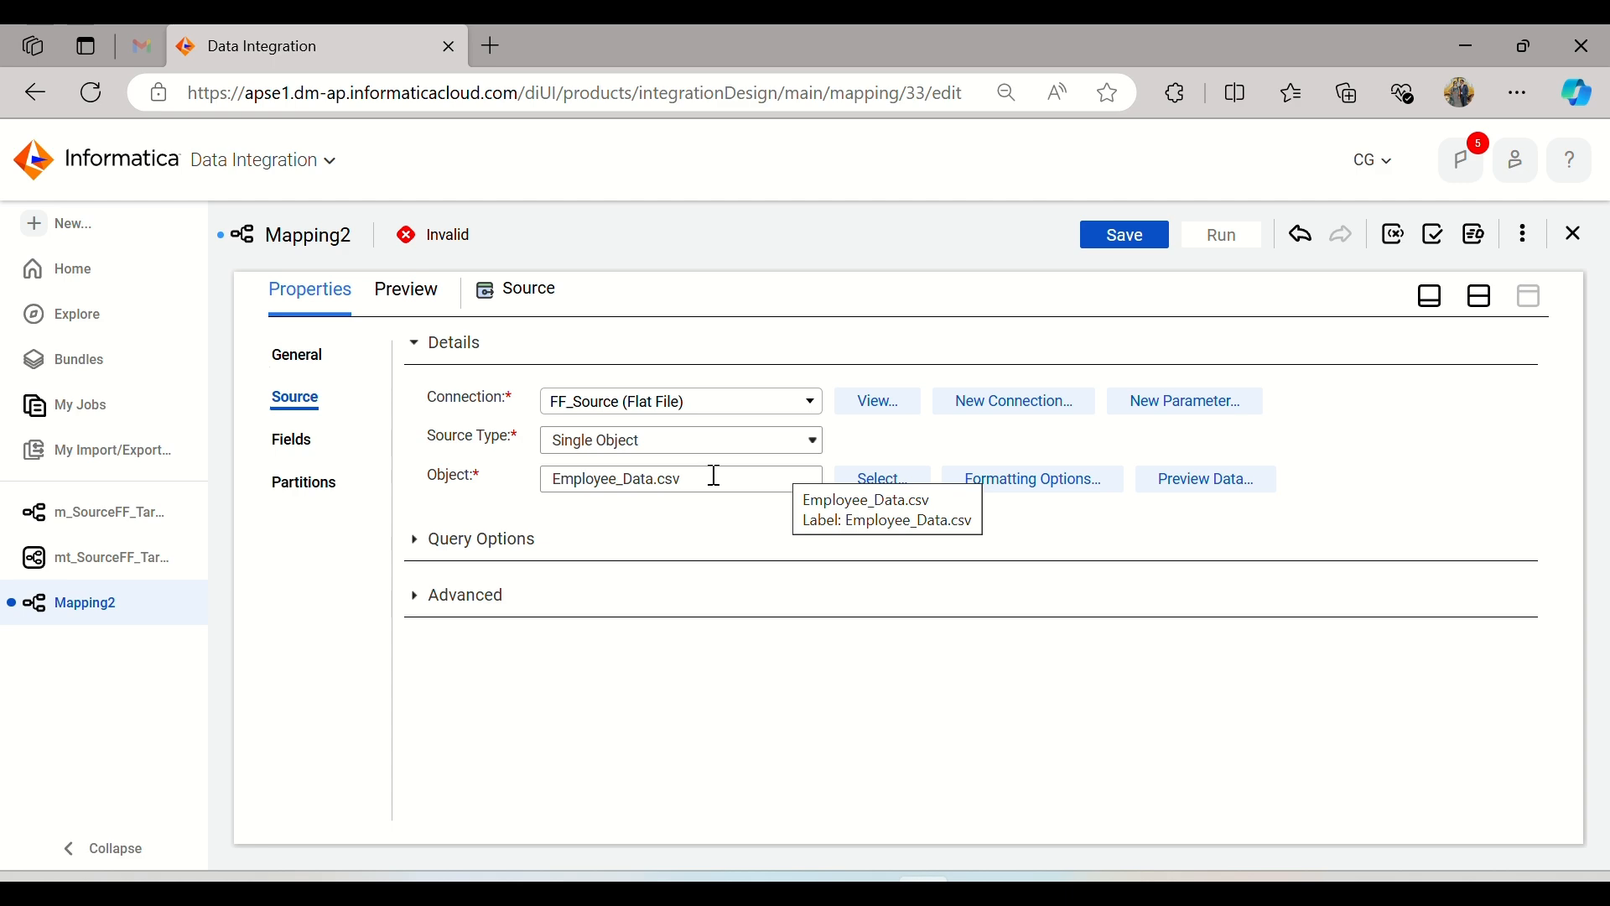
{"action": "left_click", "coordinate": [758, 887]}
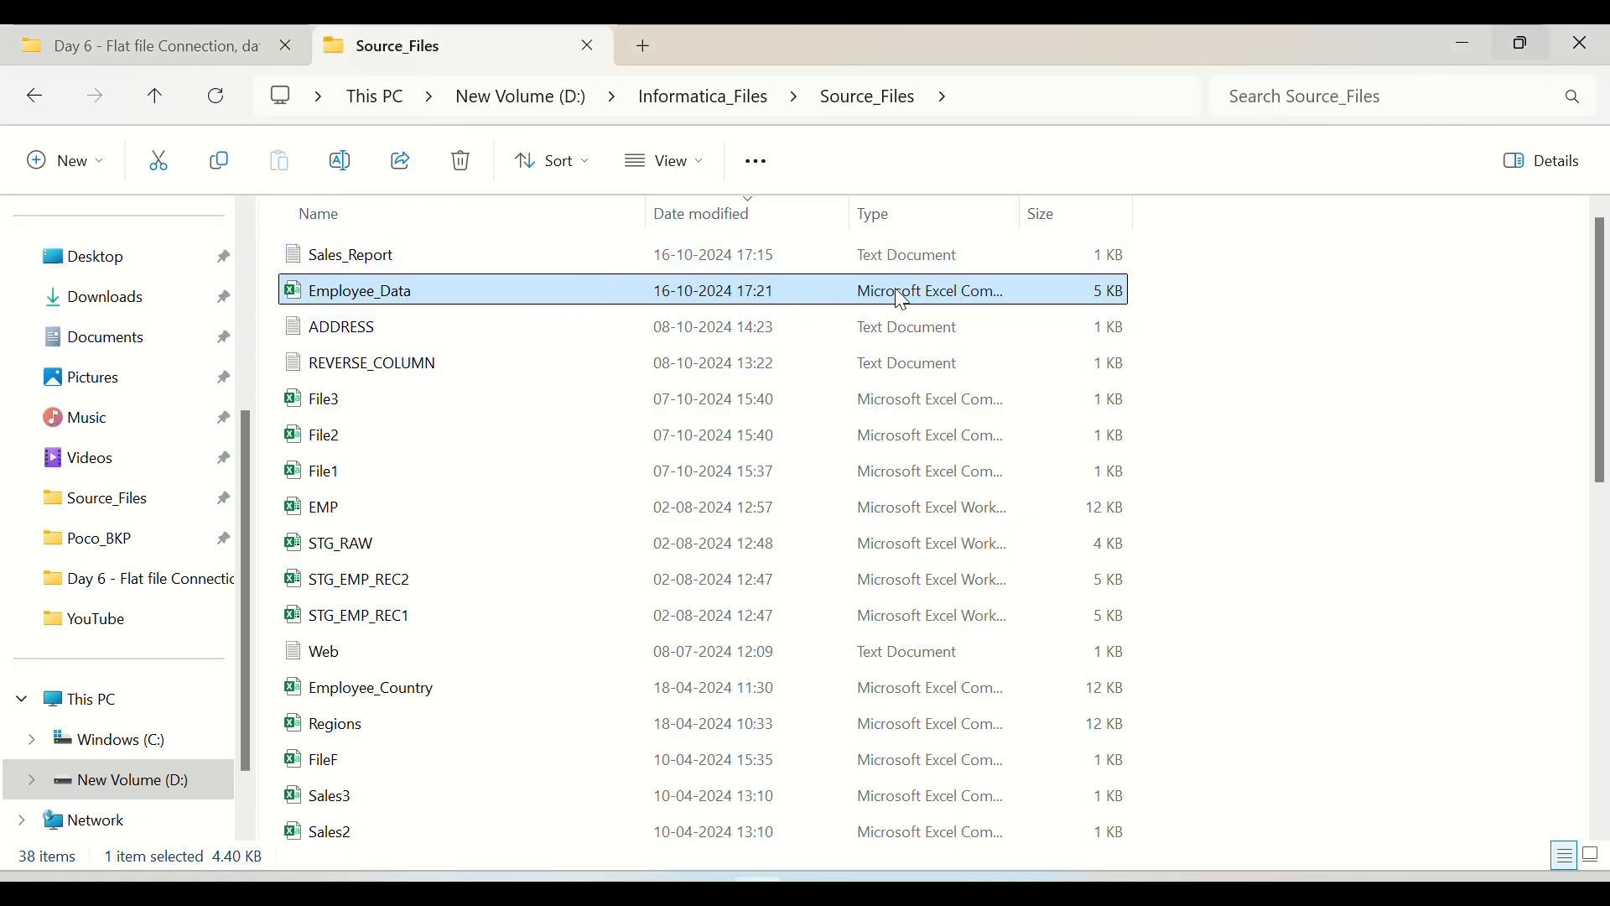
{"action": "right_click", "coordinate": [418, 298]}
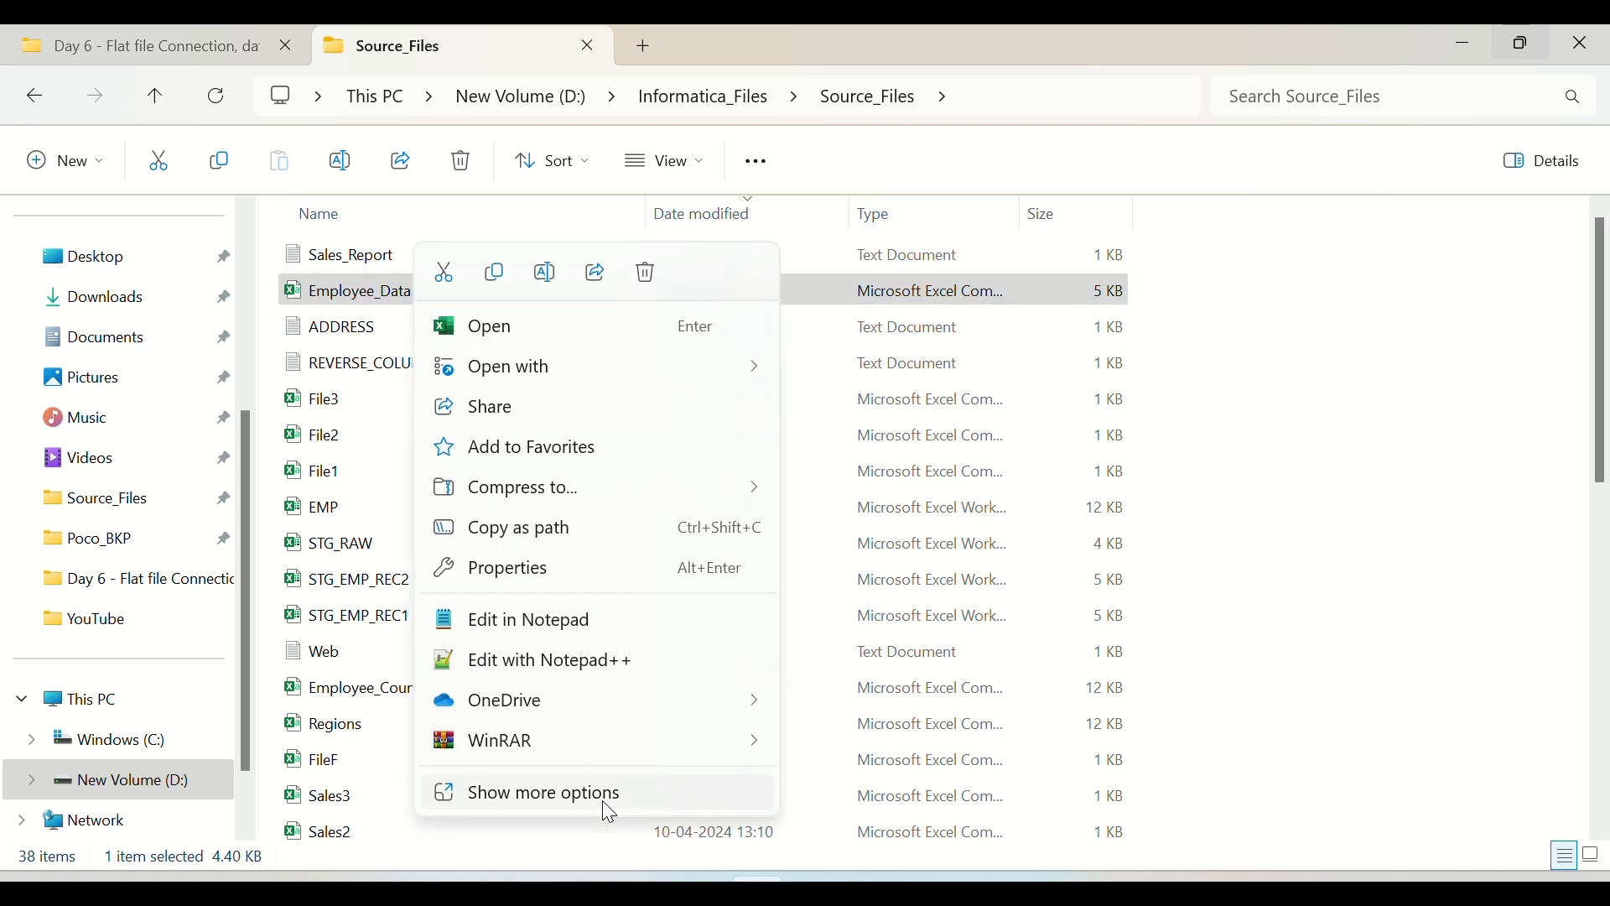
{"action": "left_click", "coordinate": [602, 800]}
{"action": "left_click", "coordinate": [560, 819]}
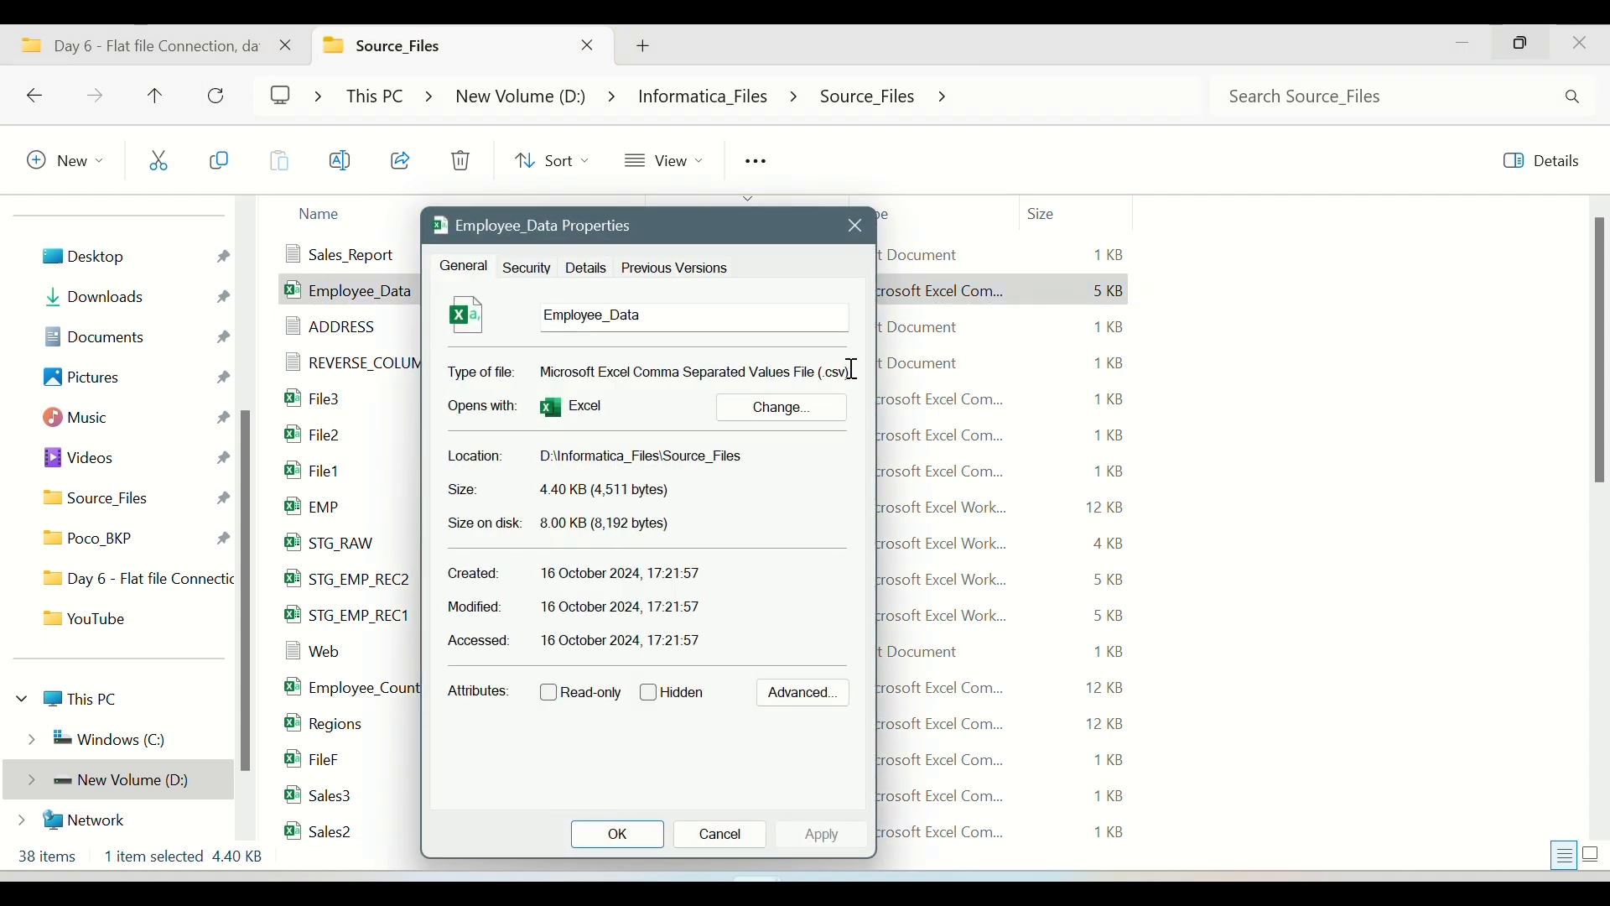
{"action": "left_click_drag", "start_coordinate": [855, 369], "coordinate": [546, 371]}
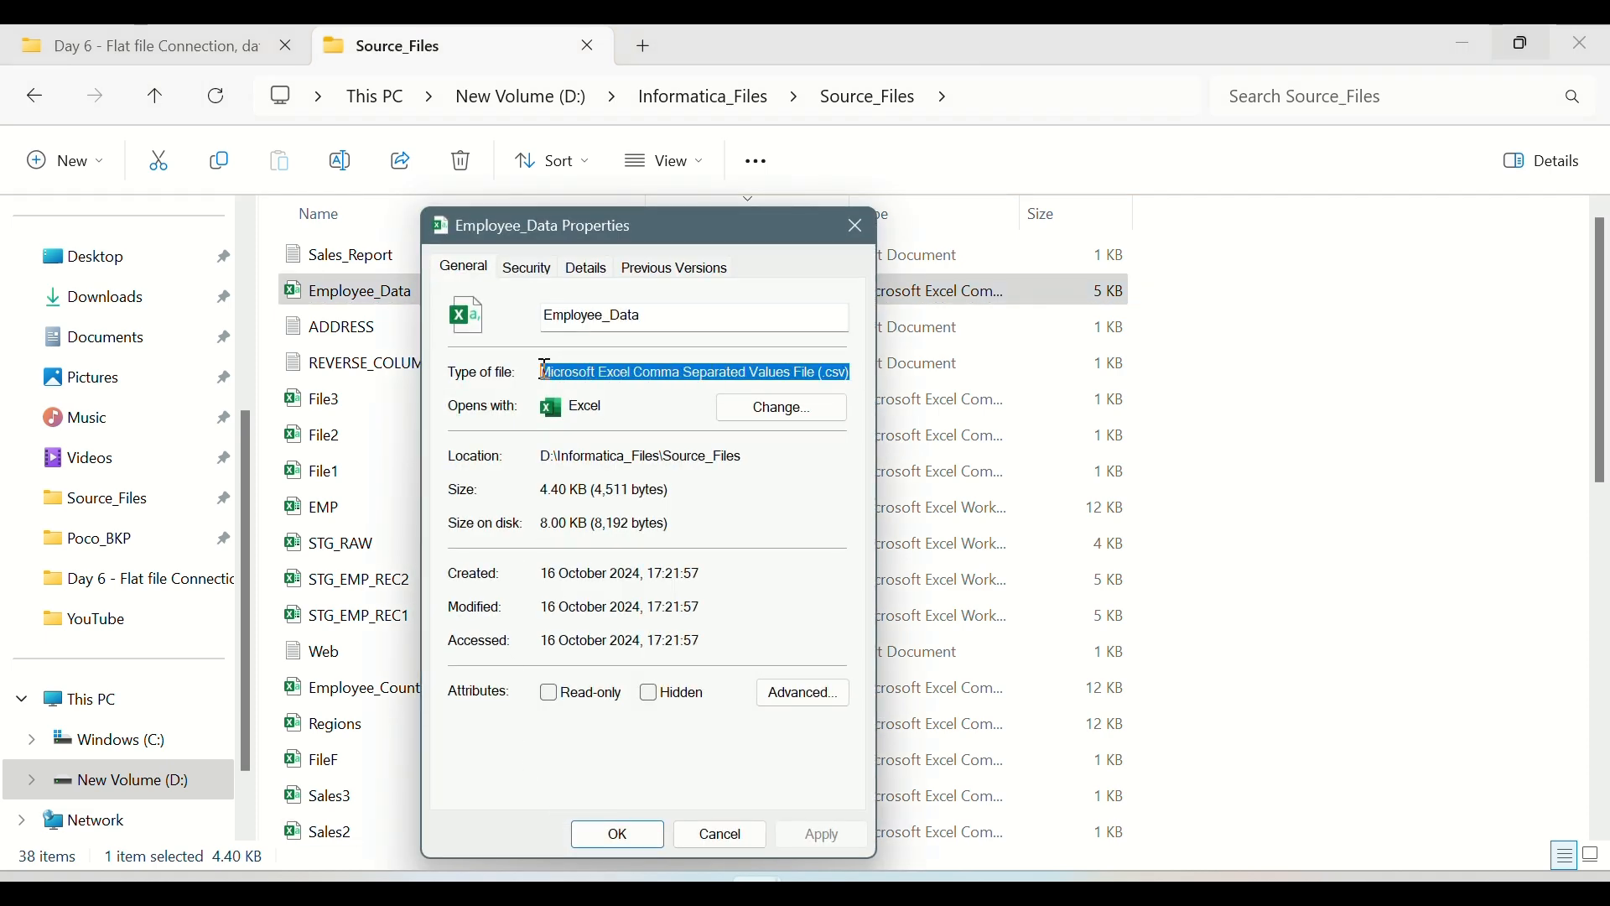
{"action": "left_click", "coordinate": [644, 410]}
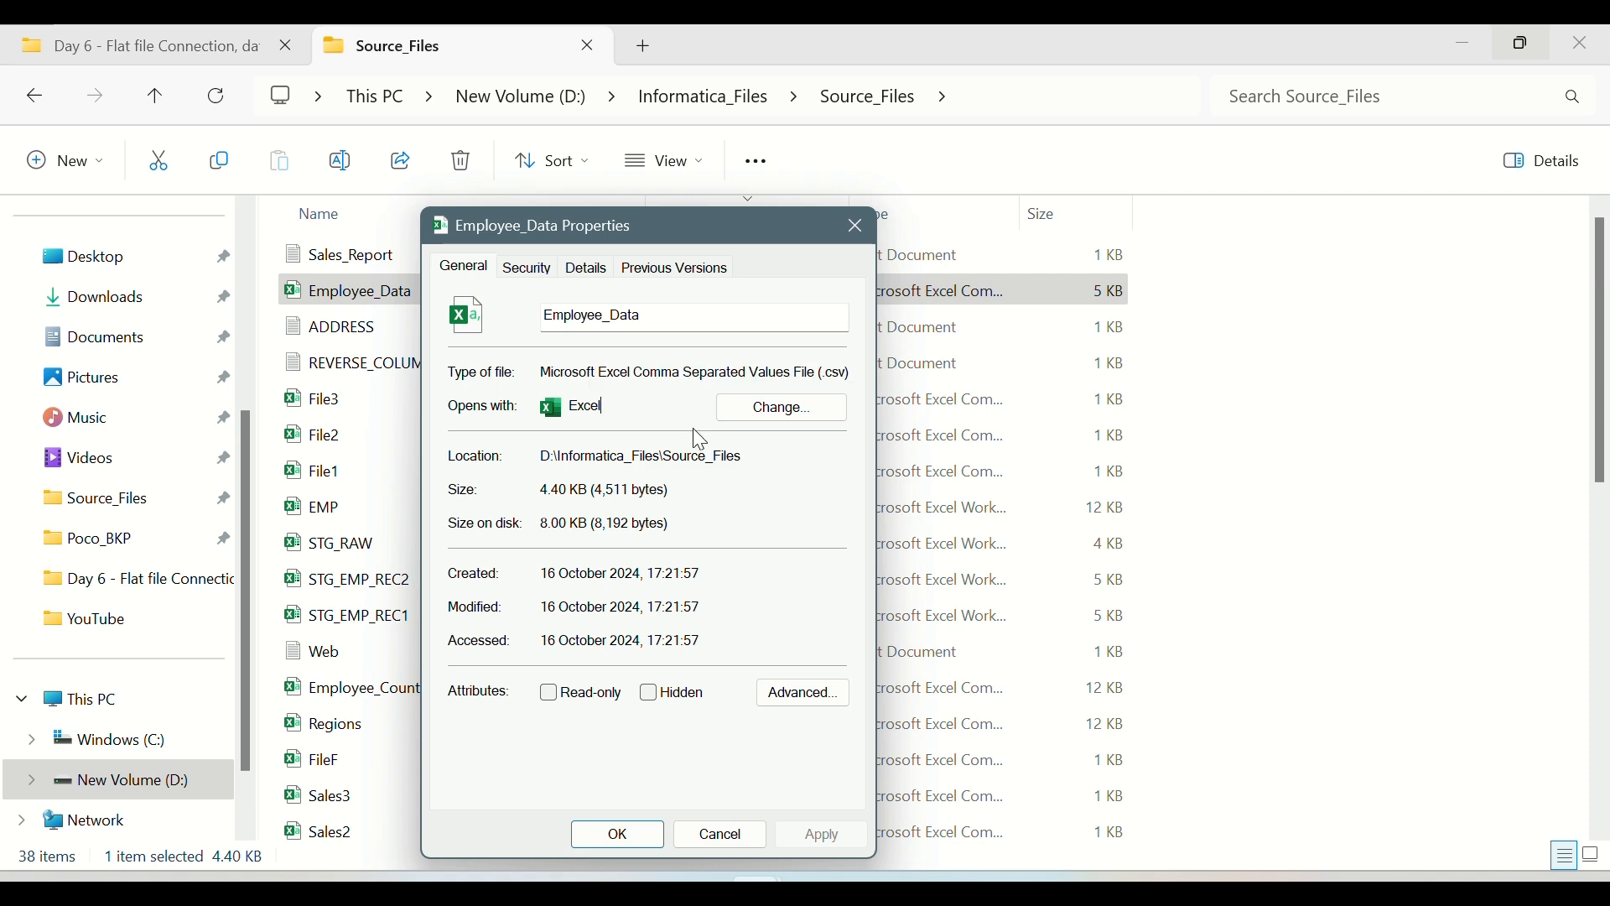
{"action": "left_click", "coordinate": [641, 837]}
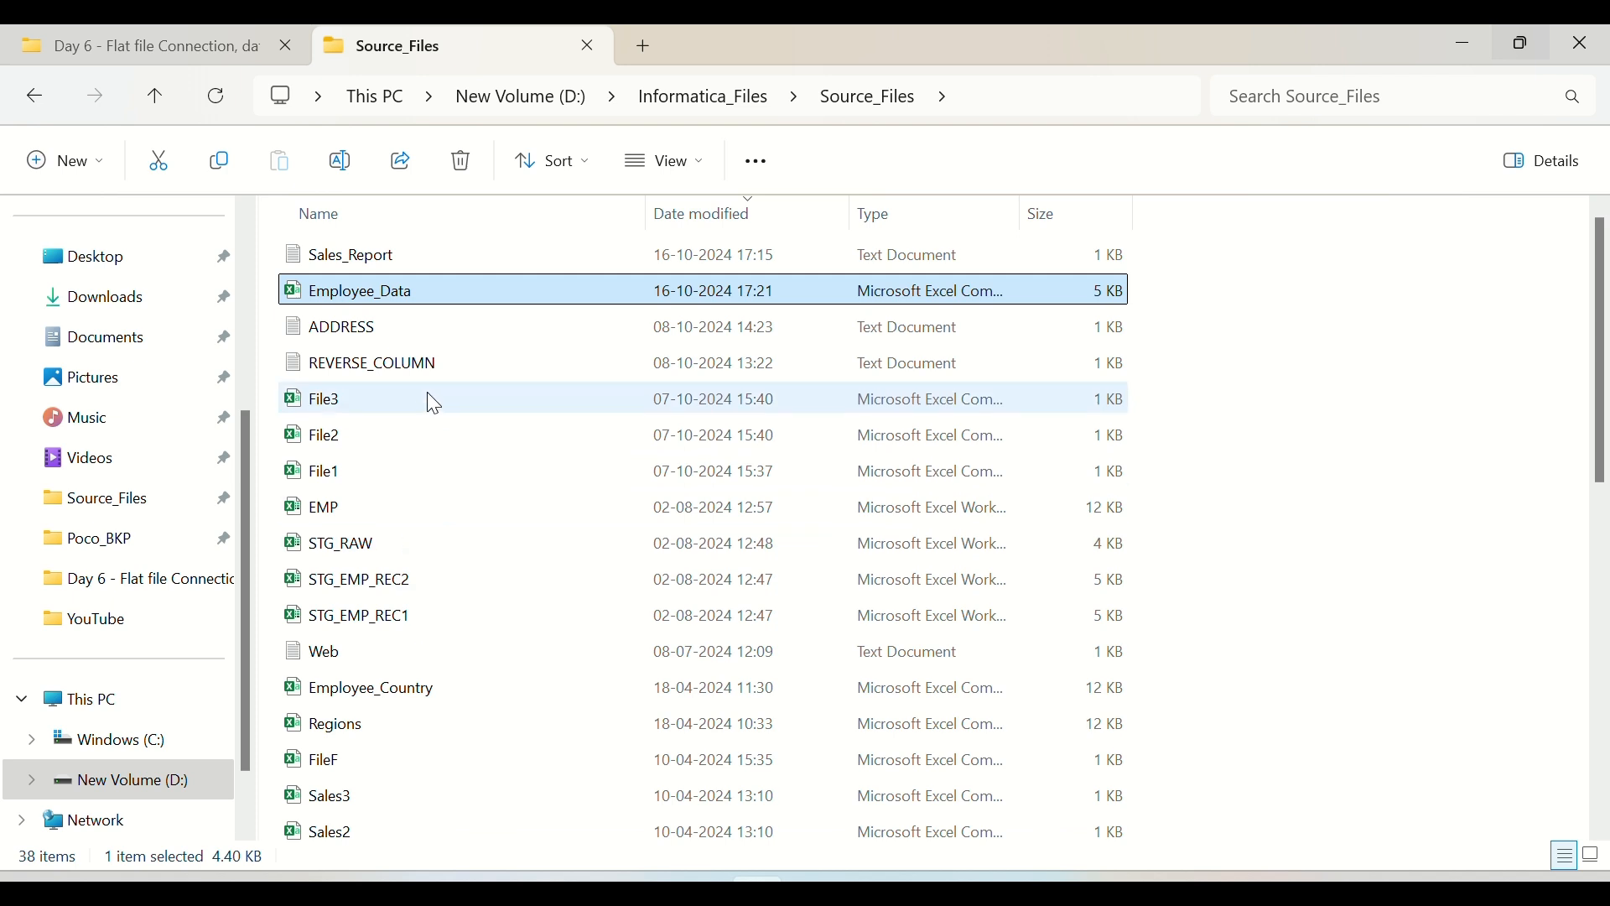
{"action": "mouse_move", "coordinate": [405, 308]}
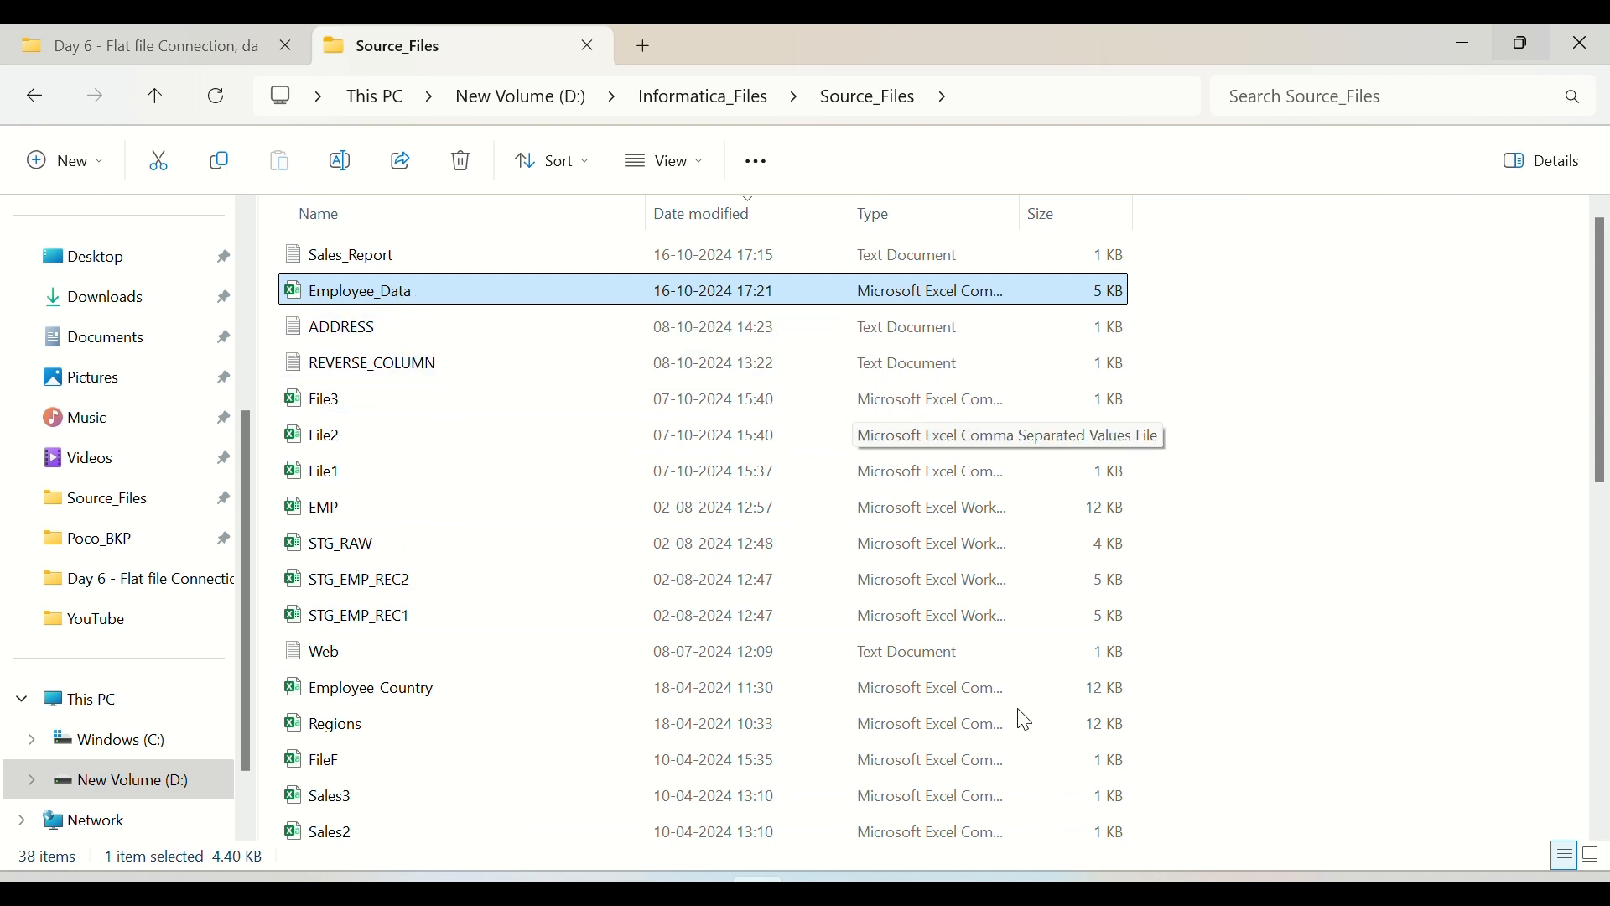
{"action": "mouse_move", "coordinate": [923, 890]}
{"action": "left_click", "coordinate": [923, 775]}
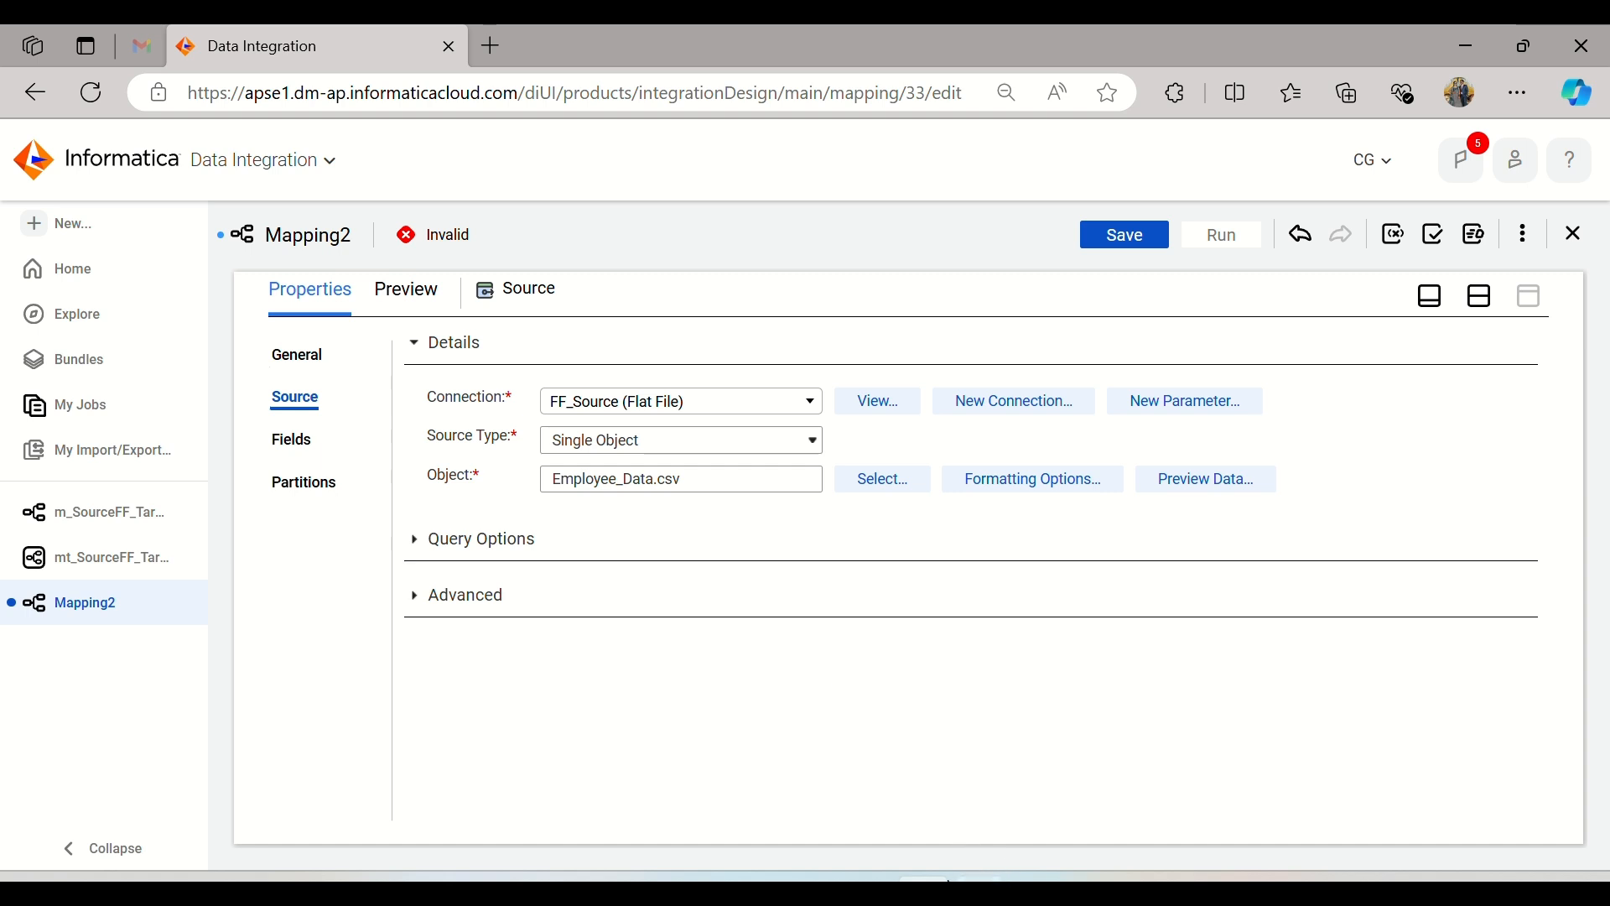
{"action": "mouse_move", "coordinate": [925, 880]}
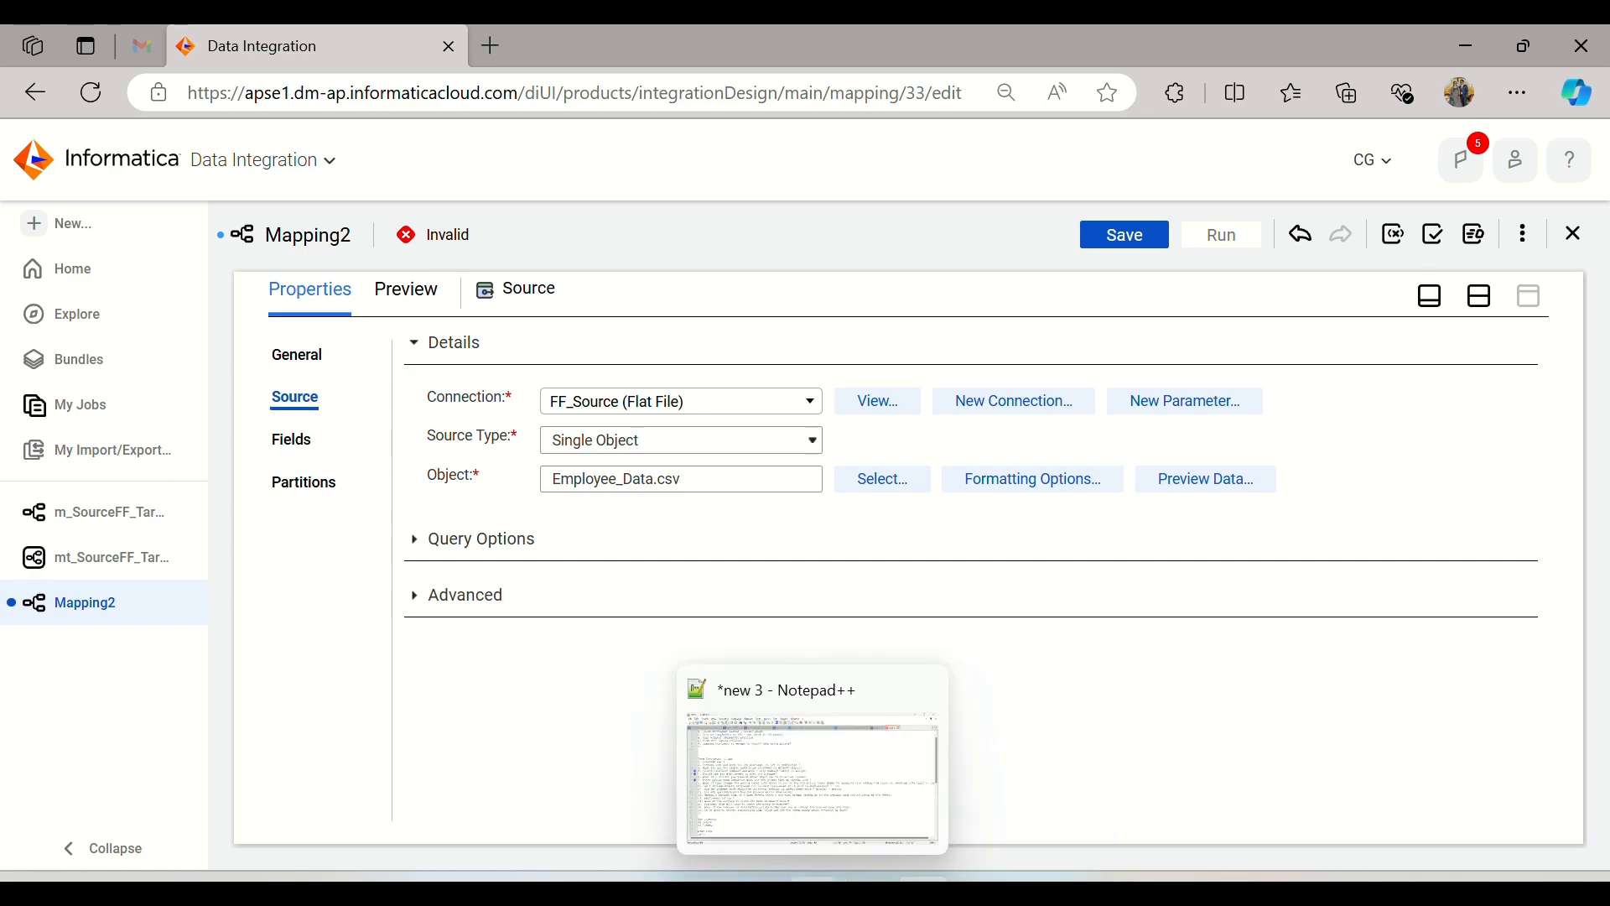
{"action": "left_click", "coordinate": [780, 772]}
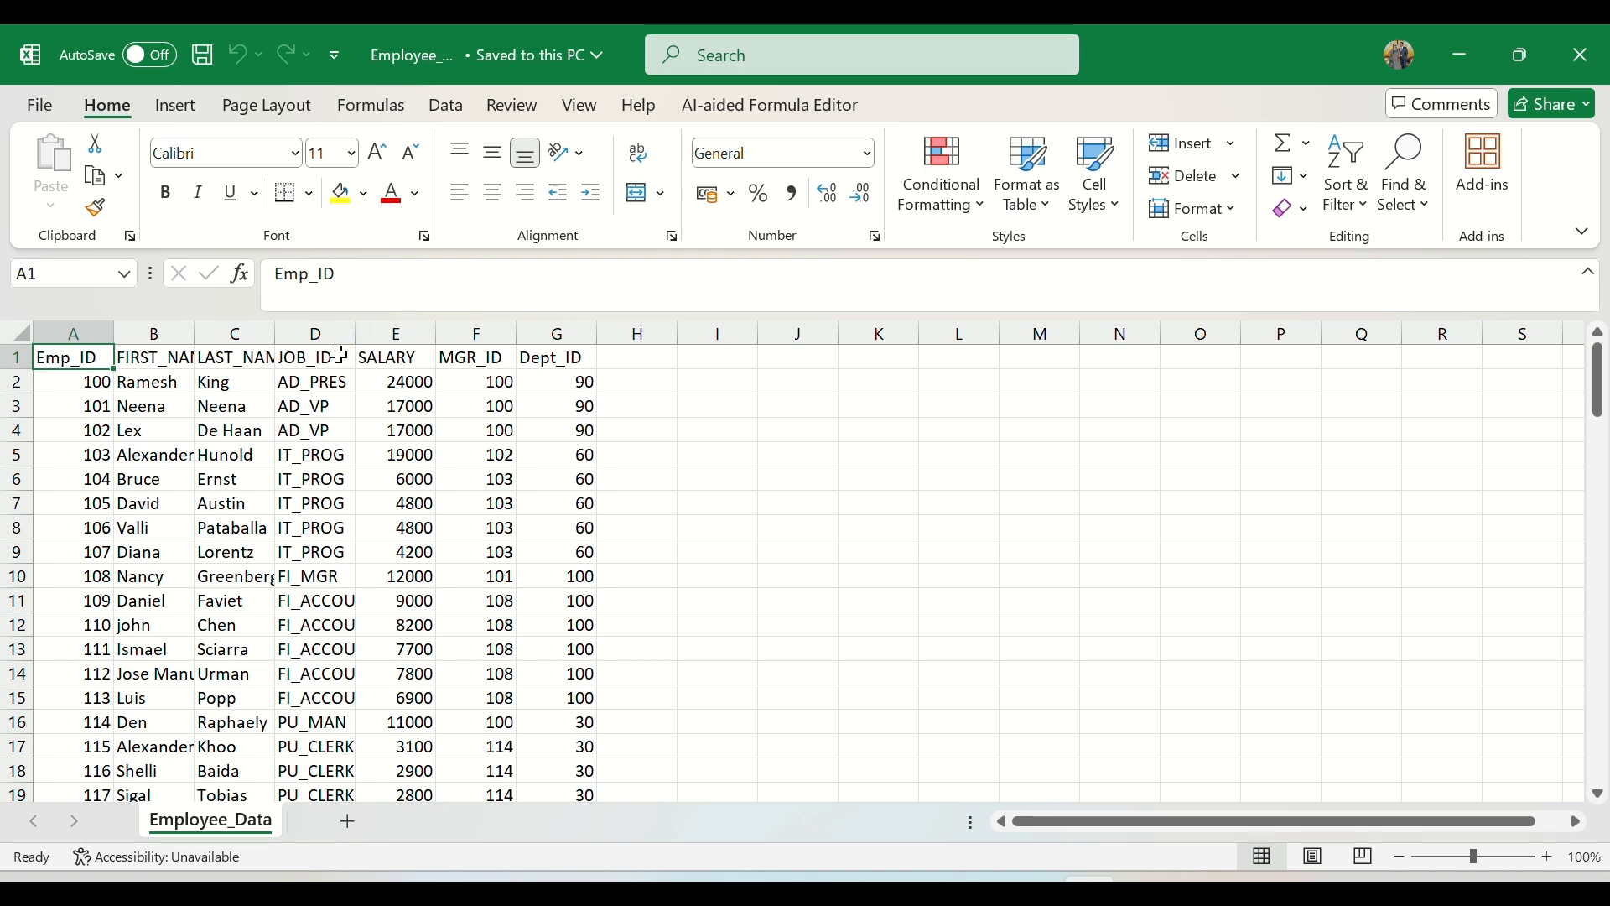
Step: Copy the whole Employee_Data table including its header row from Excel and paste it into a new Notepad document
{"action": "key", "text": "ctrl+shift+End"}
{"action": "key", "text": "ctrl+c"}
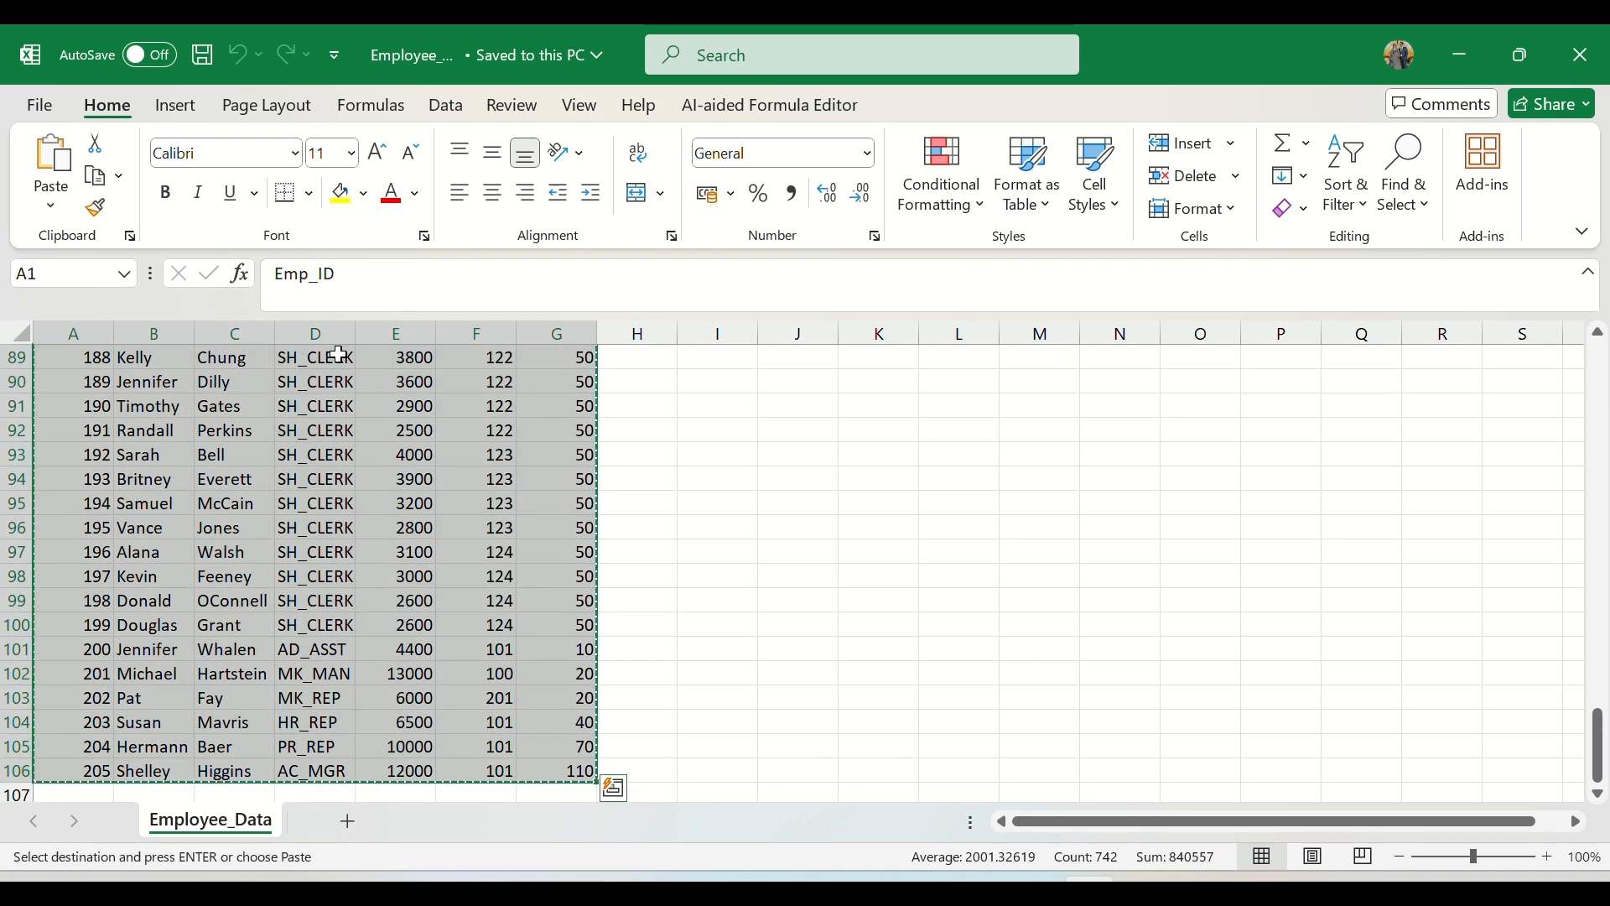
{"action": "key", "text": "super"}
{"action": "type", "text": "not"}
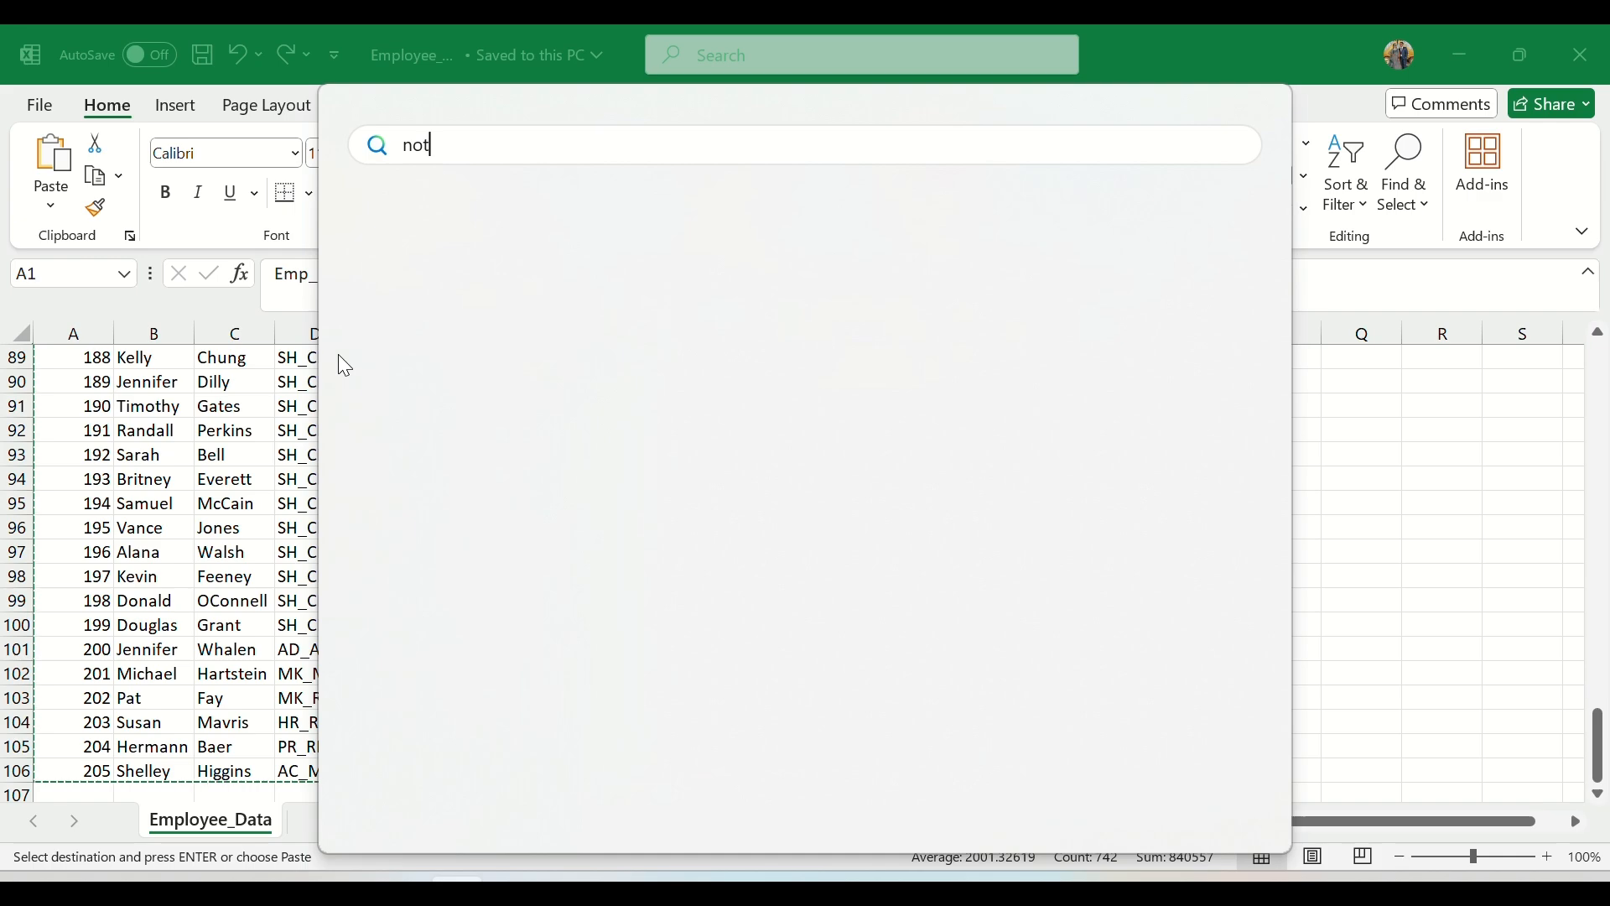
{"action": "key", "text": "Return"}
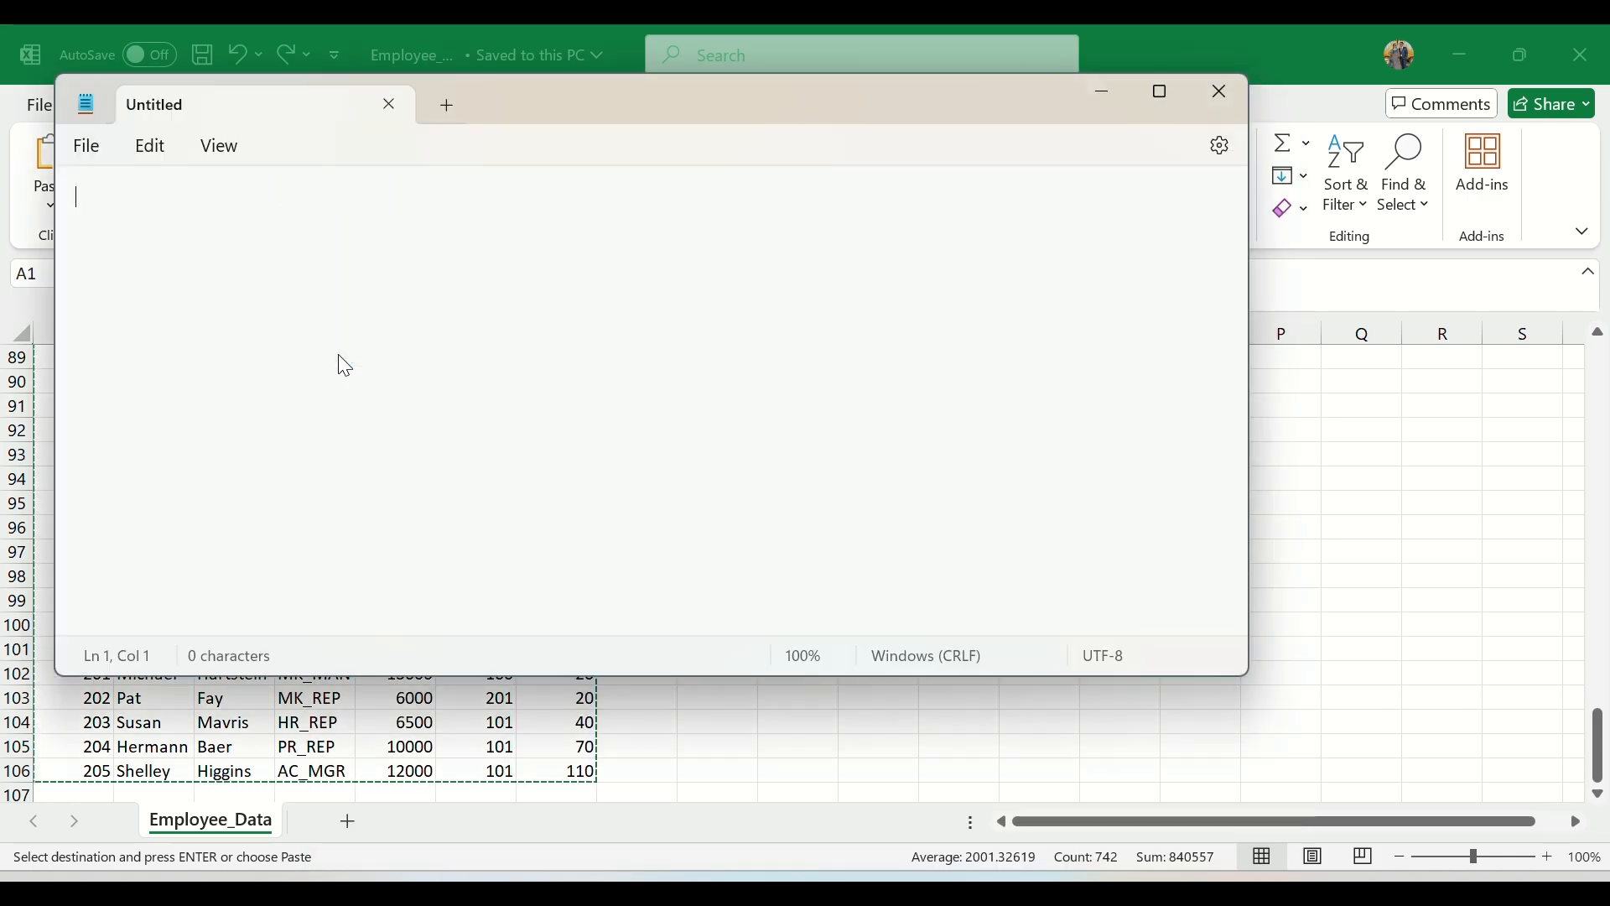
{"action": "key", "text": "ctrl+v"}
{"action": "scroll", "coordinate": [361, 351], "scroll_direction": "up", "scroll_amount": 20}
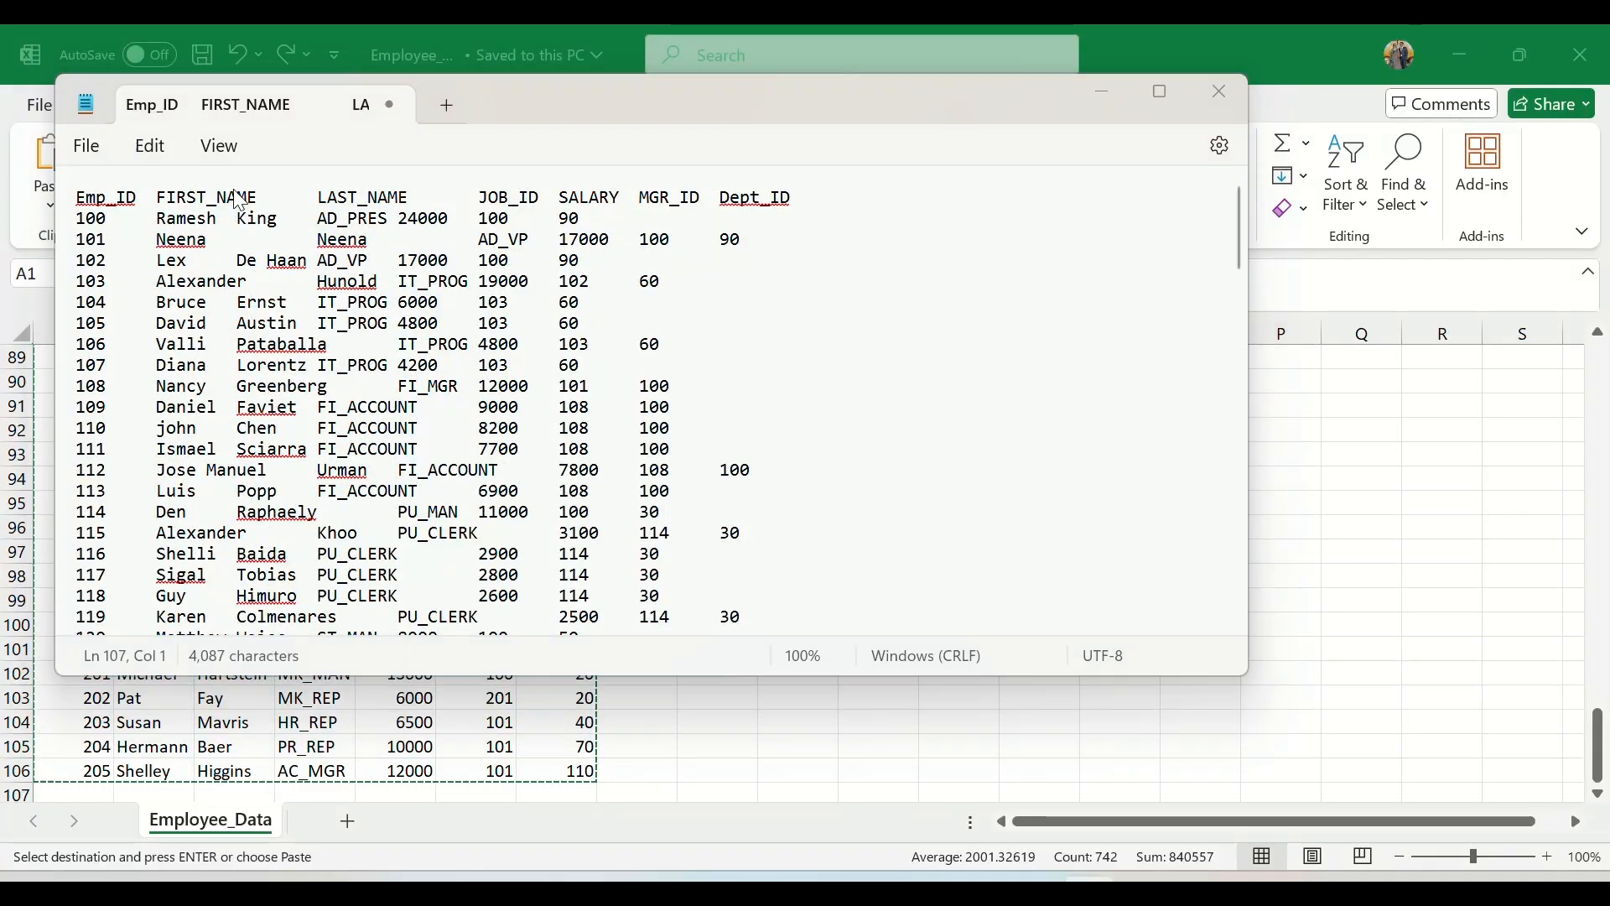
Step: Save the pasted data as the text document Employee_Details in D:\Informatica_Files\Source_Files, and close the document
{"action": "key", "text": "ctrl+s"}
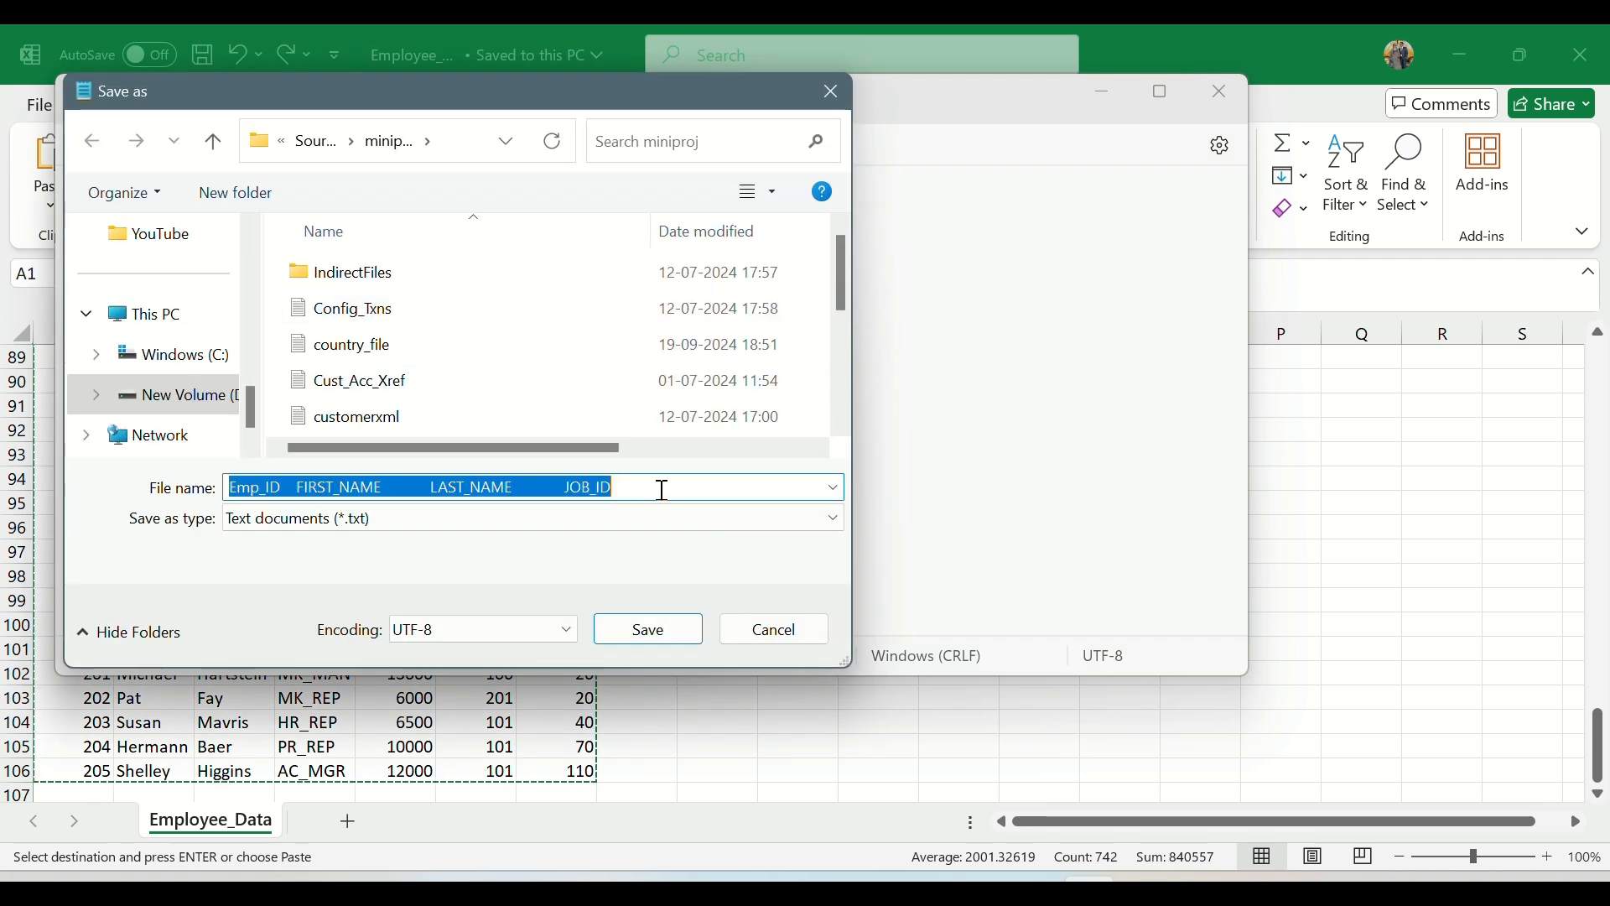
{"action": "type", "text": "Employe"}
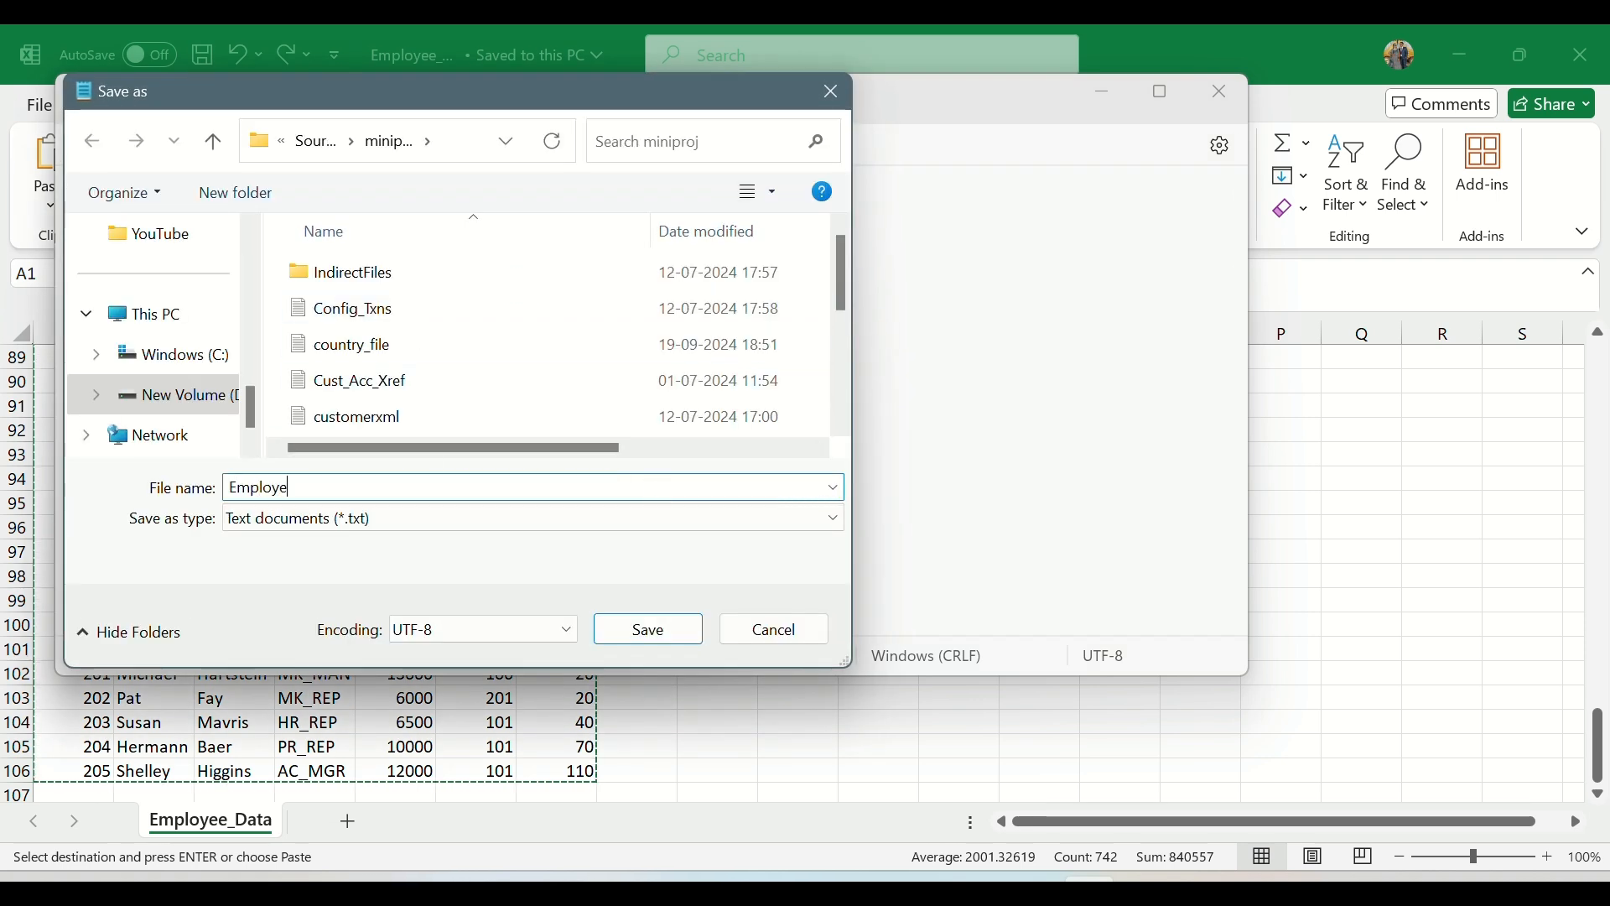
{"action": "type", "text": "e_Details"}
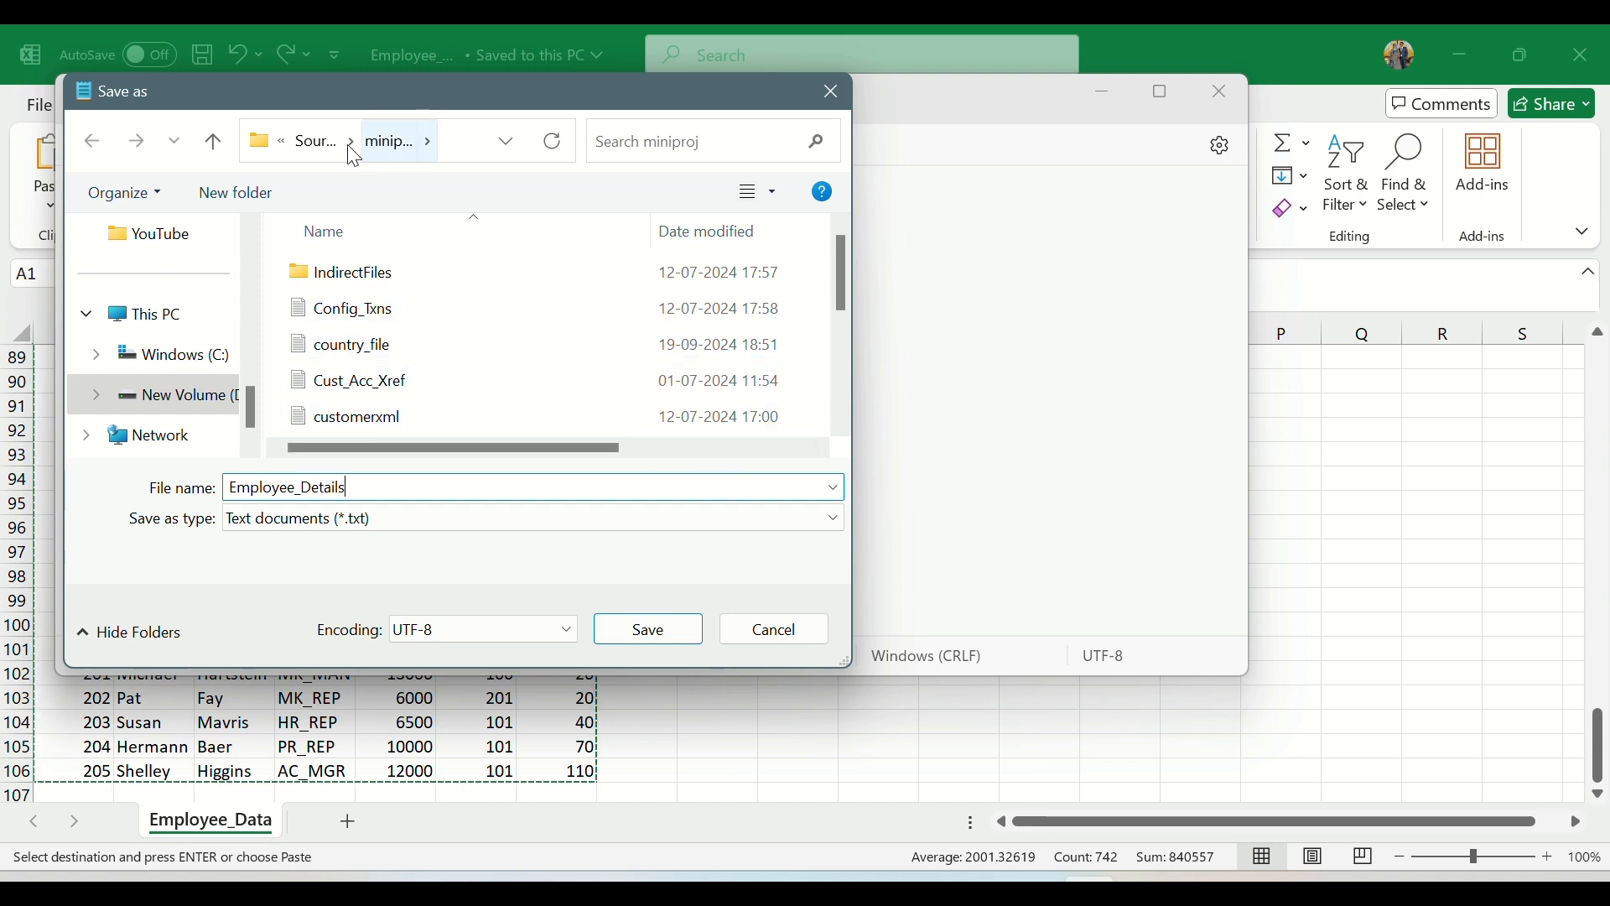
{"action": "scroll", "coordinate": [176, 395], "scroll_direction": "down", "scroll_amount": 1}
{"action": "left_click", "coordinate": [176, 352]}
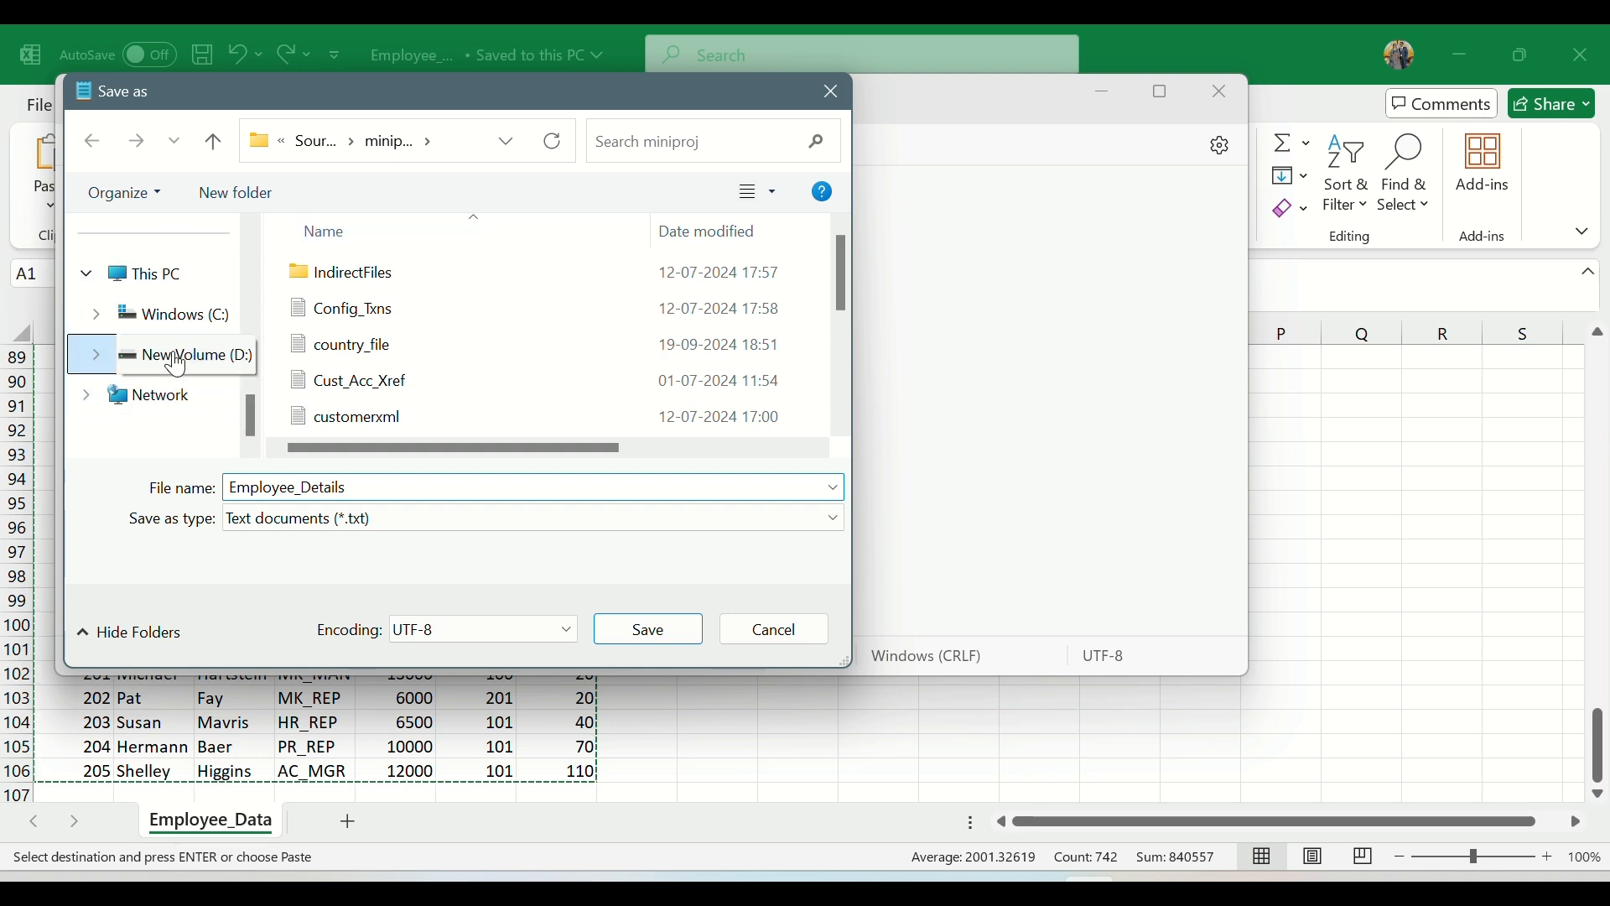
{"action": "scroll", "coordinate": [419, 314], "scroll_direction": "down", "scroll_amount": 1}
{"action": "double_click", "coordinate": [450, 401]}
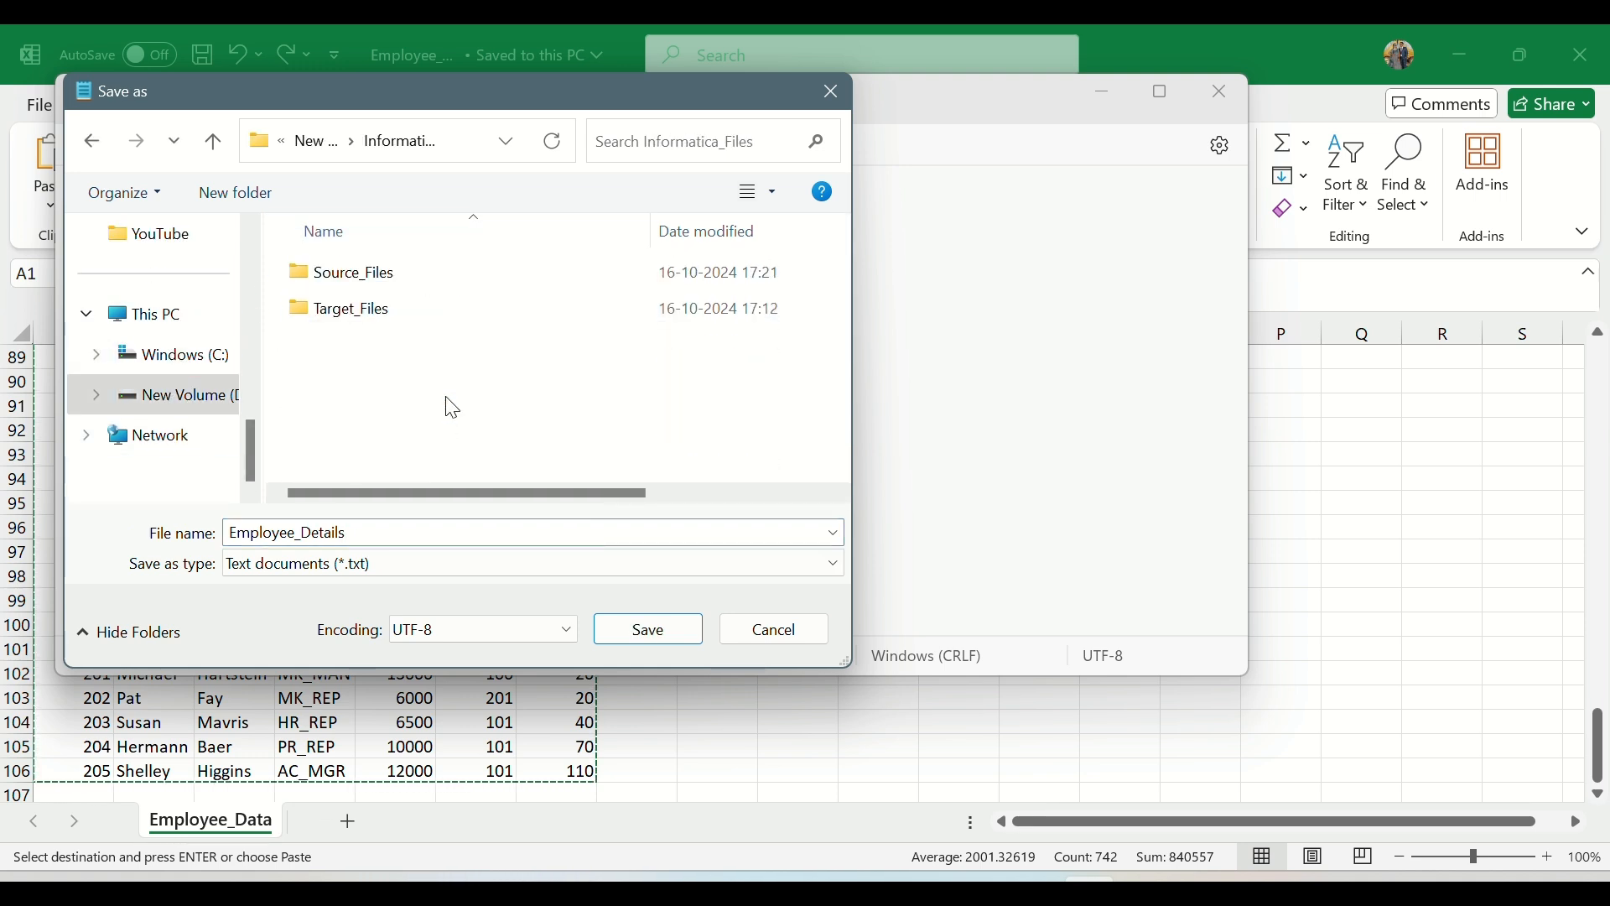
{"action": "double_click", "coordinate": [393, 283]}
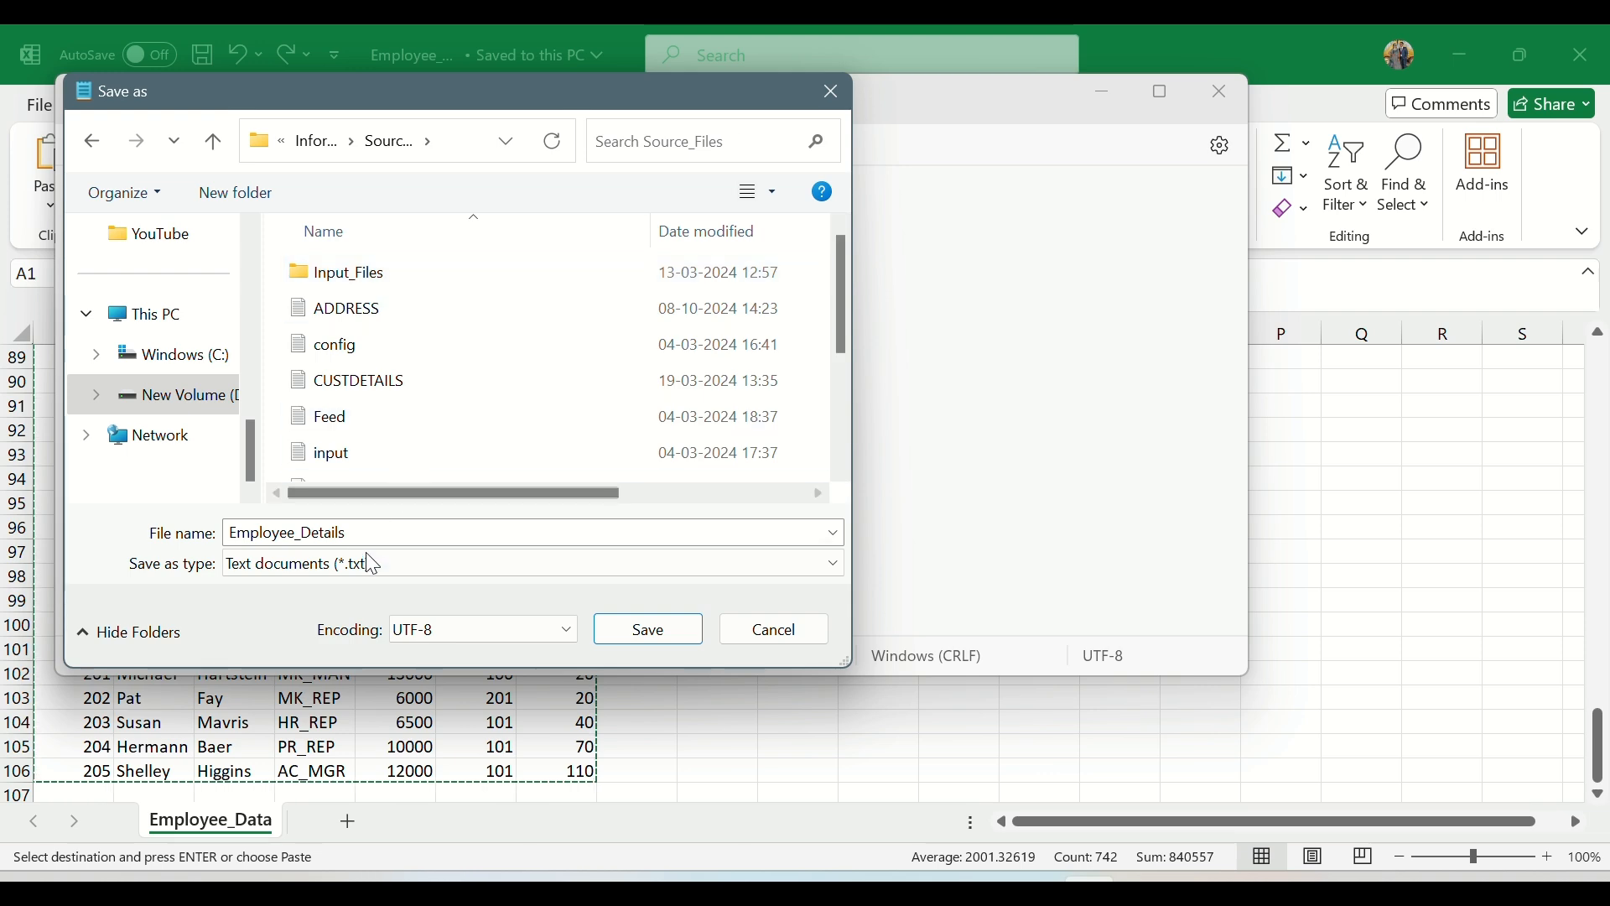
{"action": "left_click", "coordinate": [646, 629]}
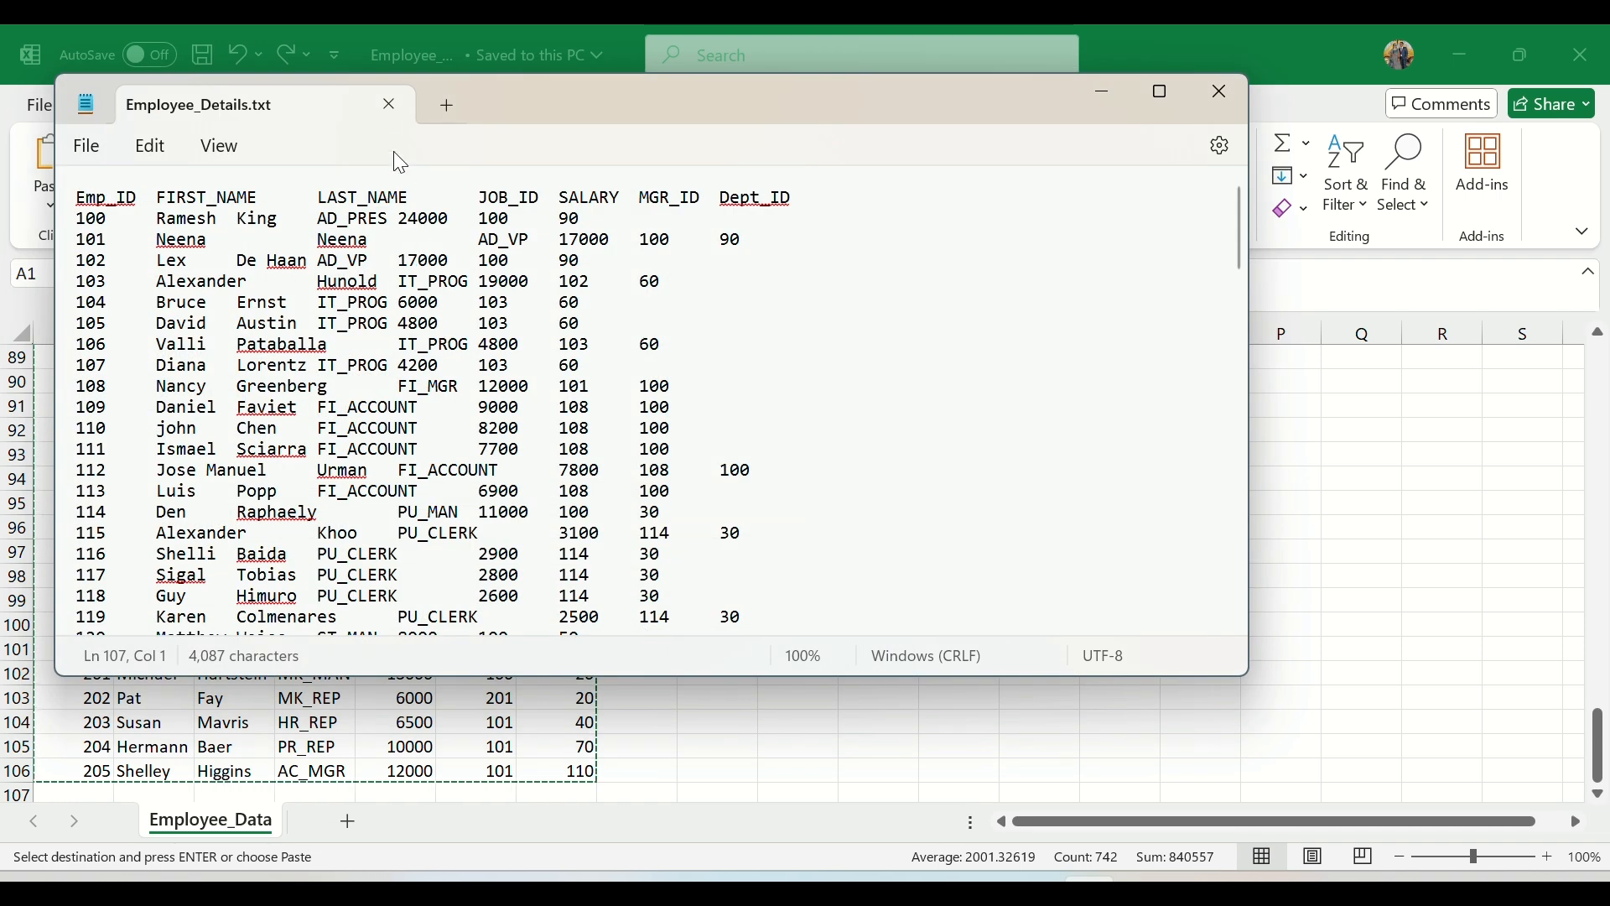
{"action": "left_click", "coordinate": [389, 104]}
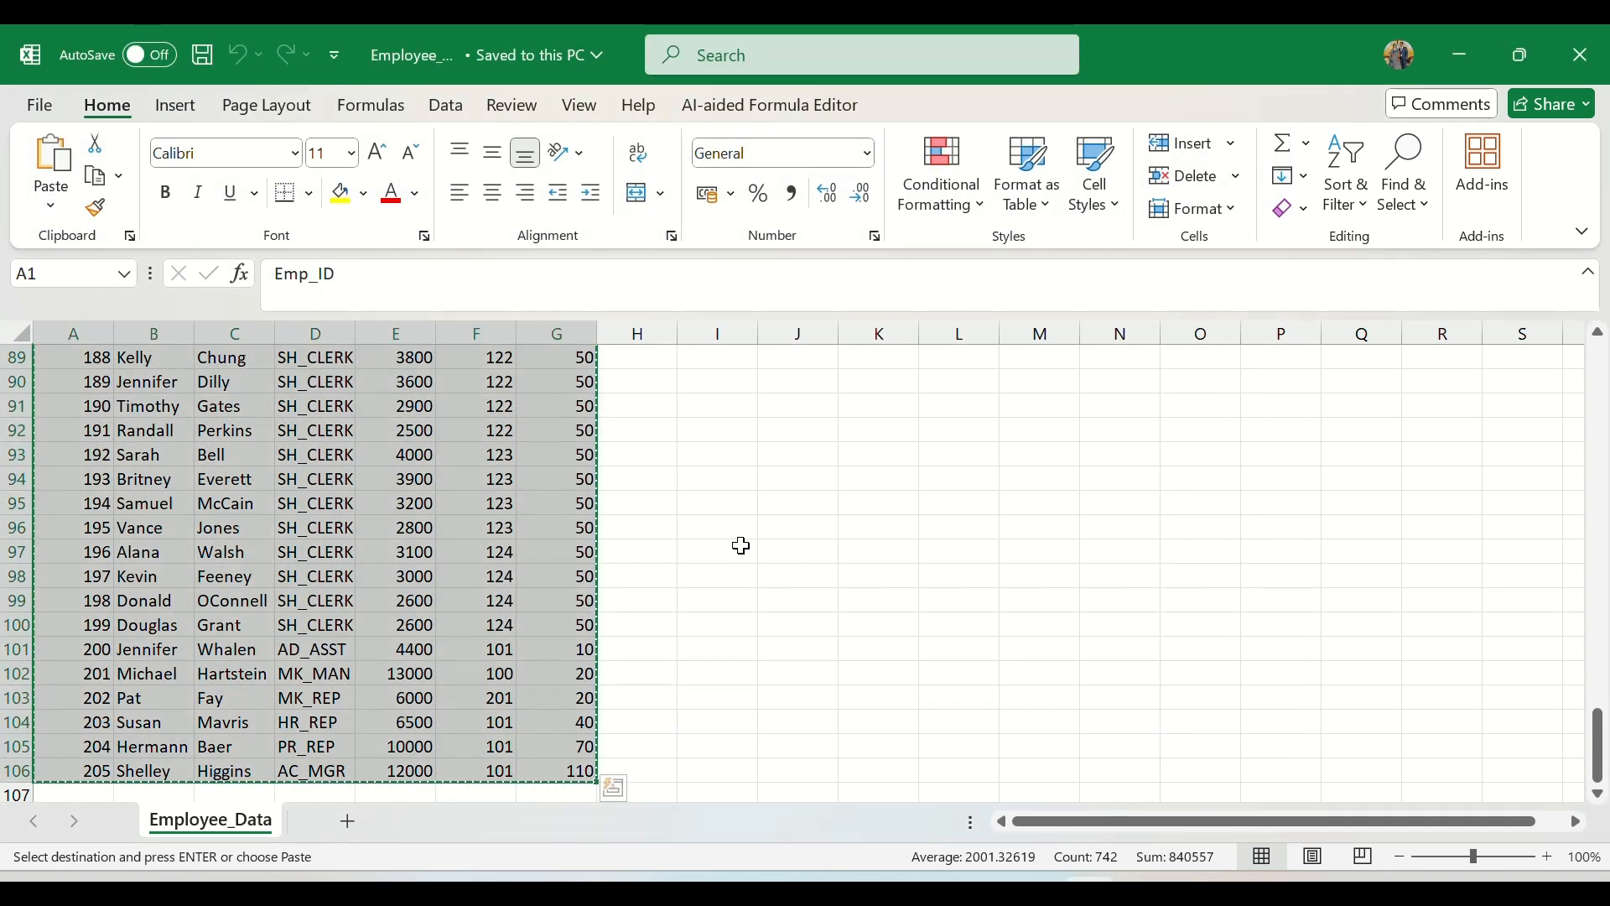
Step: Close the Employee_Data workbook, refresh the Source_Files folder in File Explorer and select the Employee_Details text file
{"action": "scroll", "coordinate": [741, 546], "scroll_direction": "up", "scroll_amount": 20}
{"action": "left_click", "coordinate": [1579, 55]}
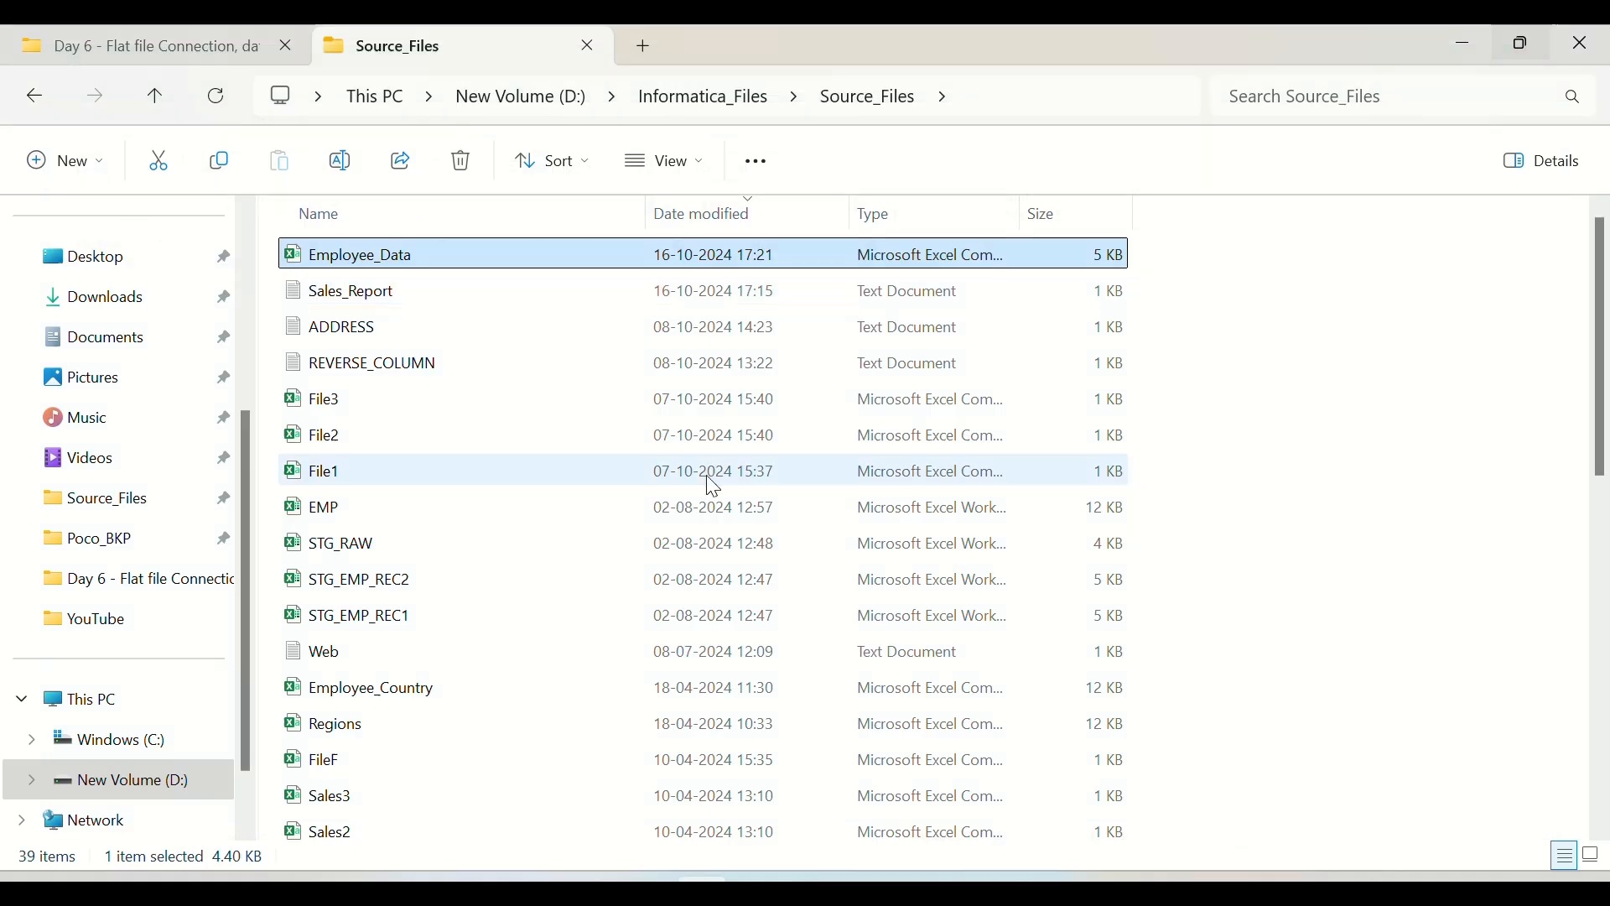
{"action": "left_click", "coordinate": [220, 104]}
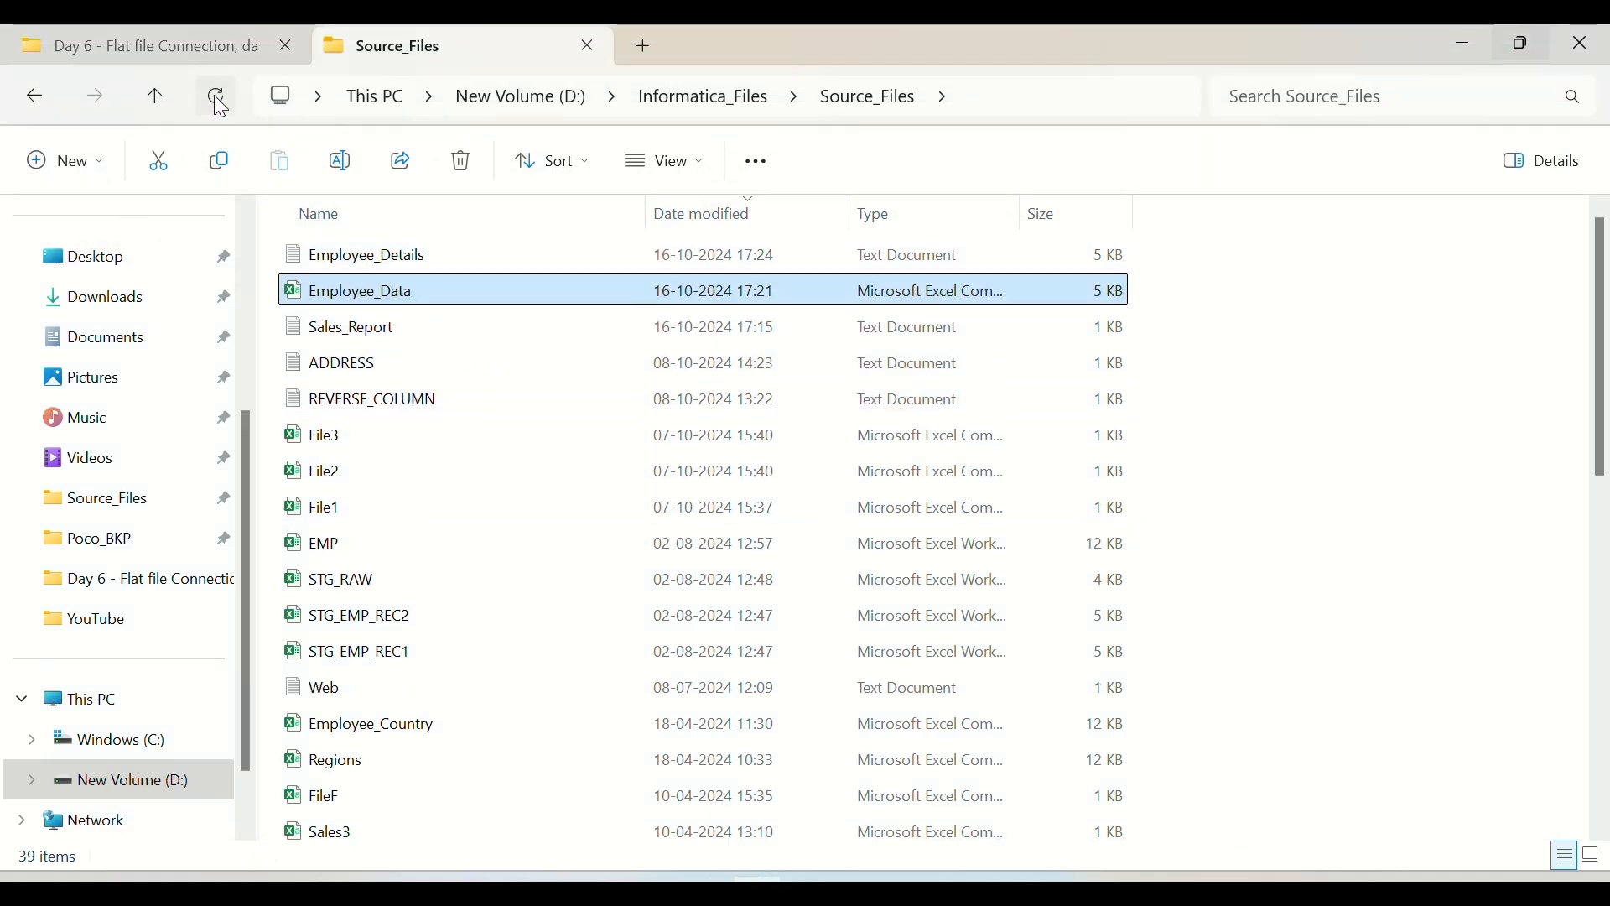
{"action": "left_click", "coordinate": [399, 263]}
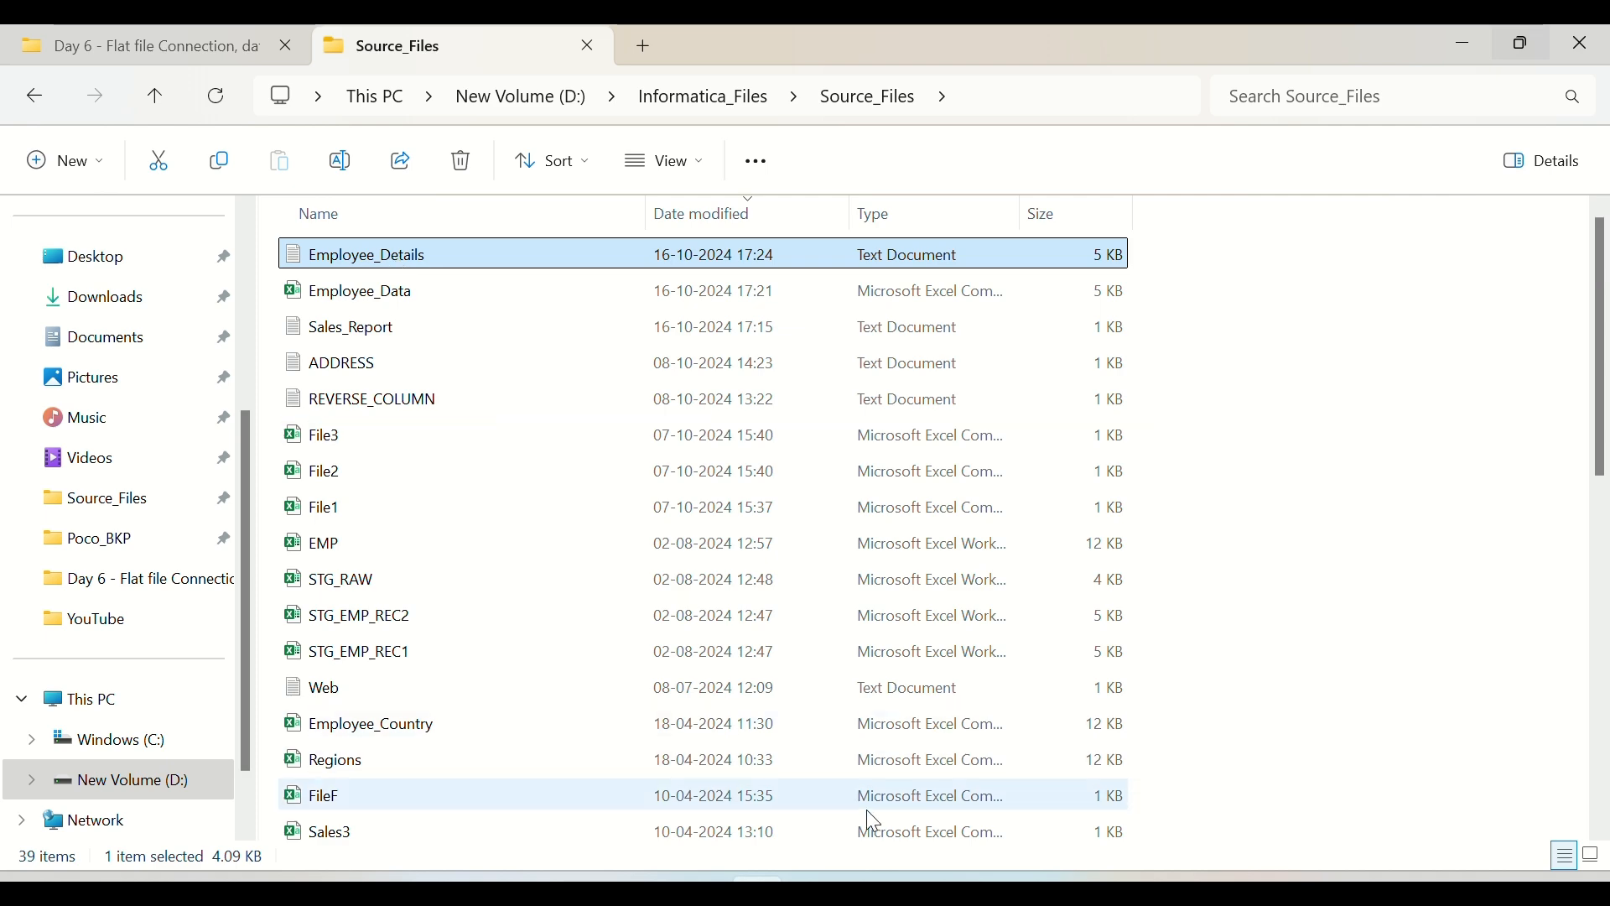
Step: Switch back to Informatica Data Integration and replace the mapping's source object with Employee_Details.txt
{"action": "left_click", "coordinate": [921, 891]}
{"action": "left_click", "coordinate": [887, 479]}
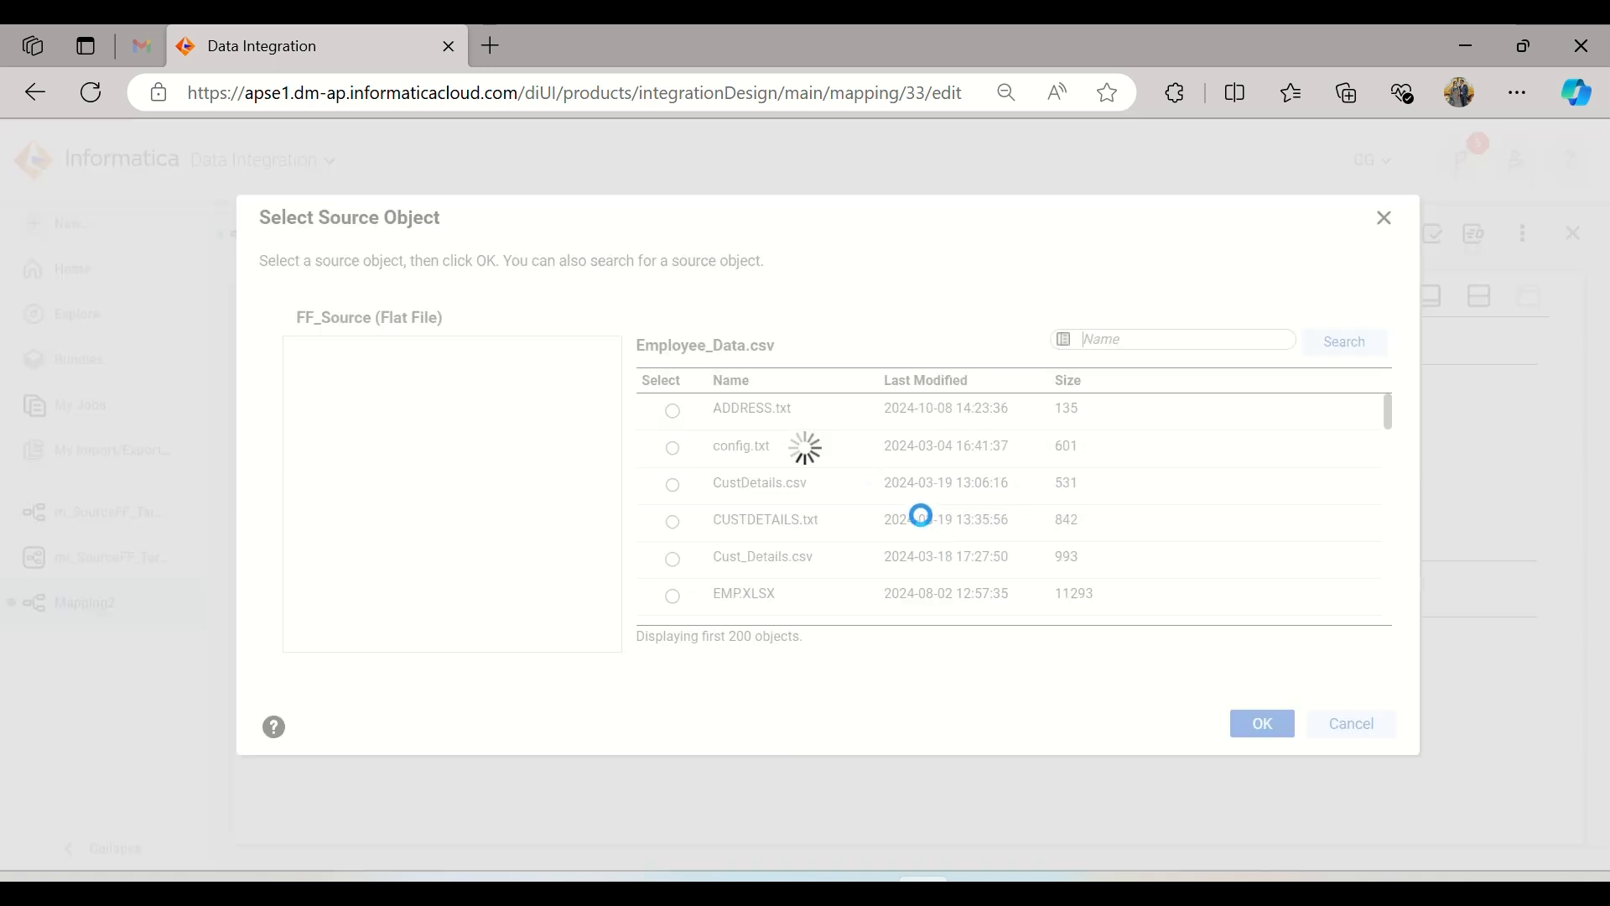
{"action": "scroll", "coordinate": [885, 482], "scroll_direction": "down", "scroll_amount": 1}
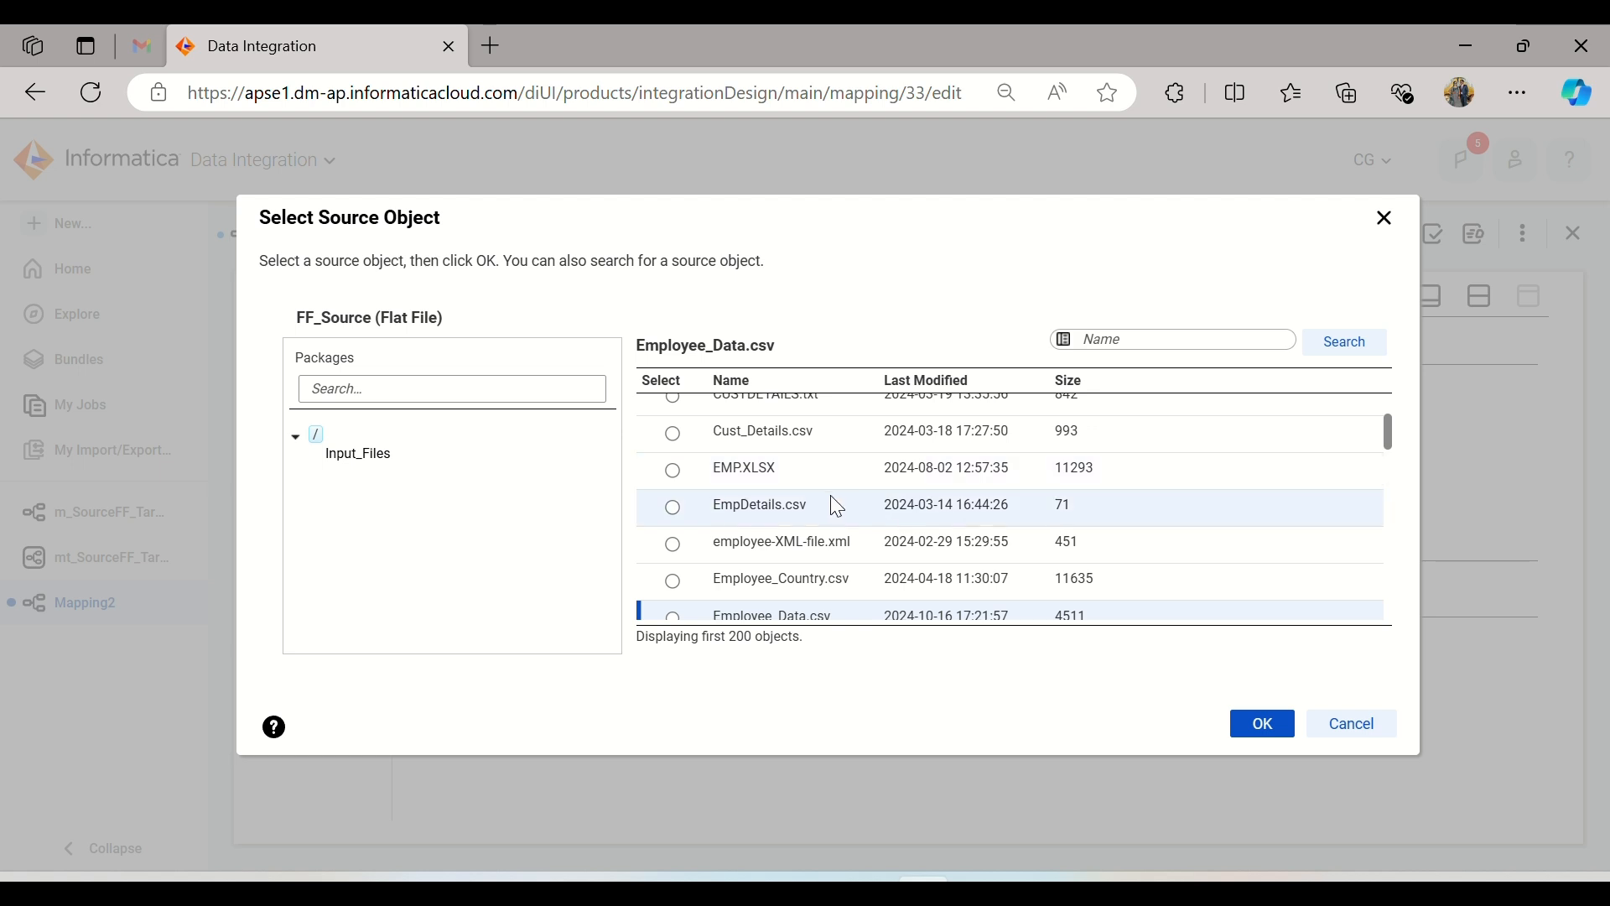
{"action": "scroll", "coordinate": [865, 503], "scroll_direction": "down", "scroll_amount": 1}
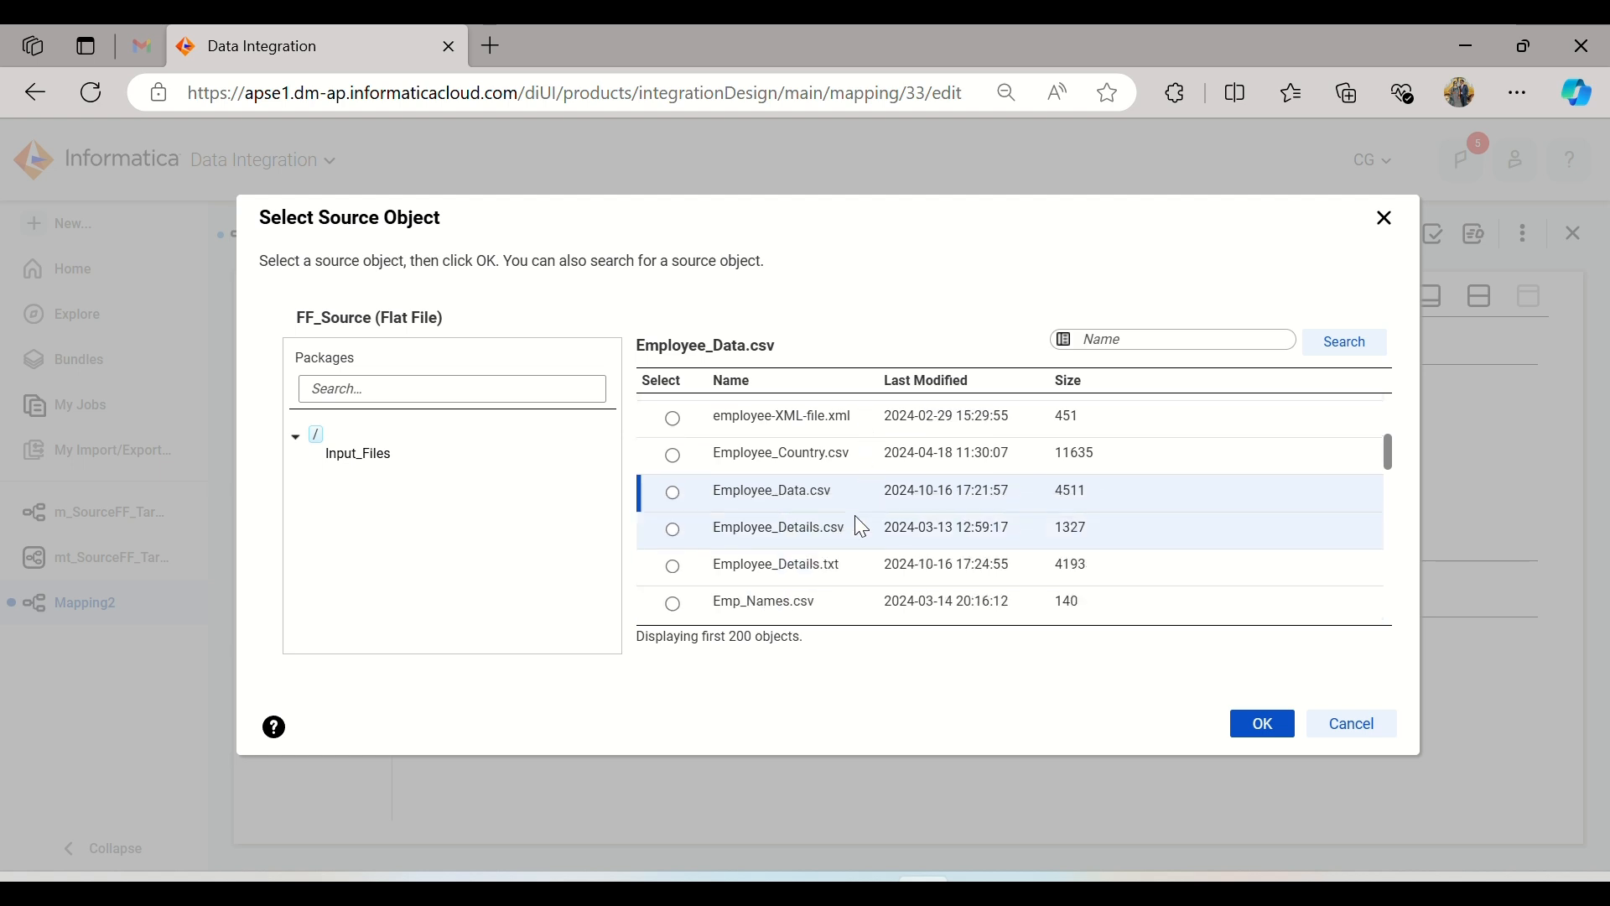
{"action": "left_click", "coordinate": [861, 527]}
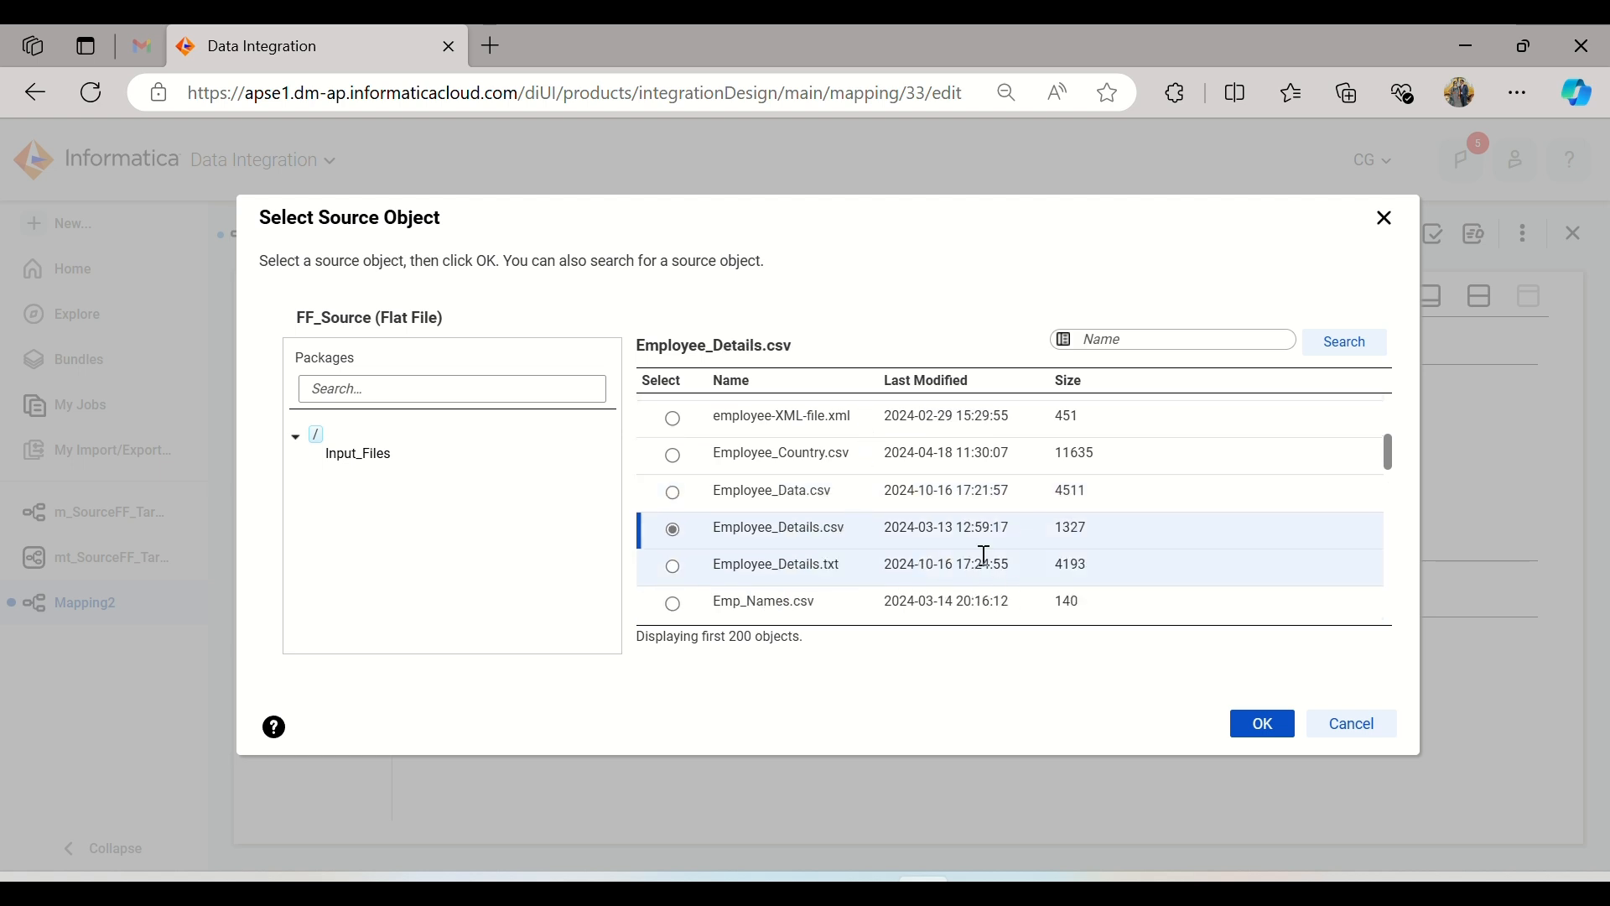
{"action": "left_click", "coordinate": [864, 564]}
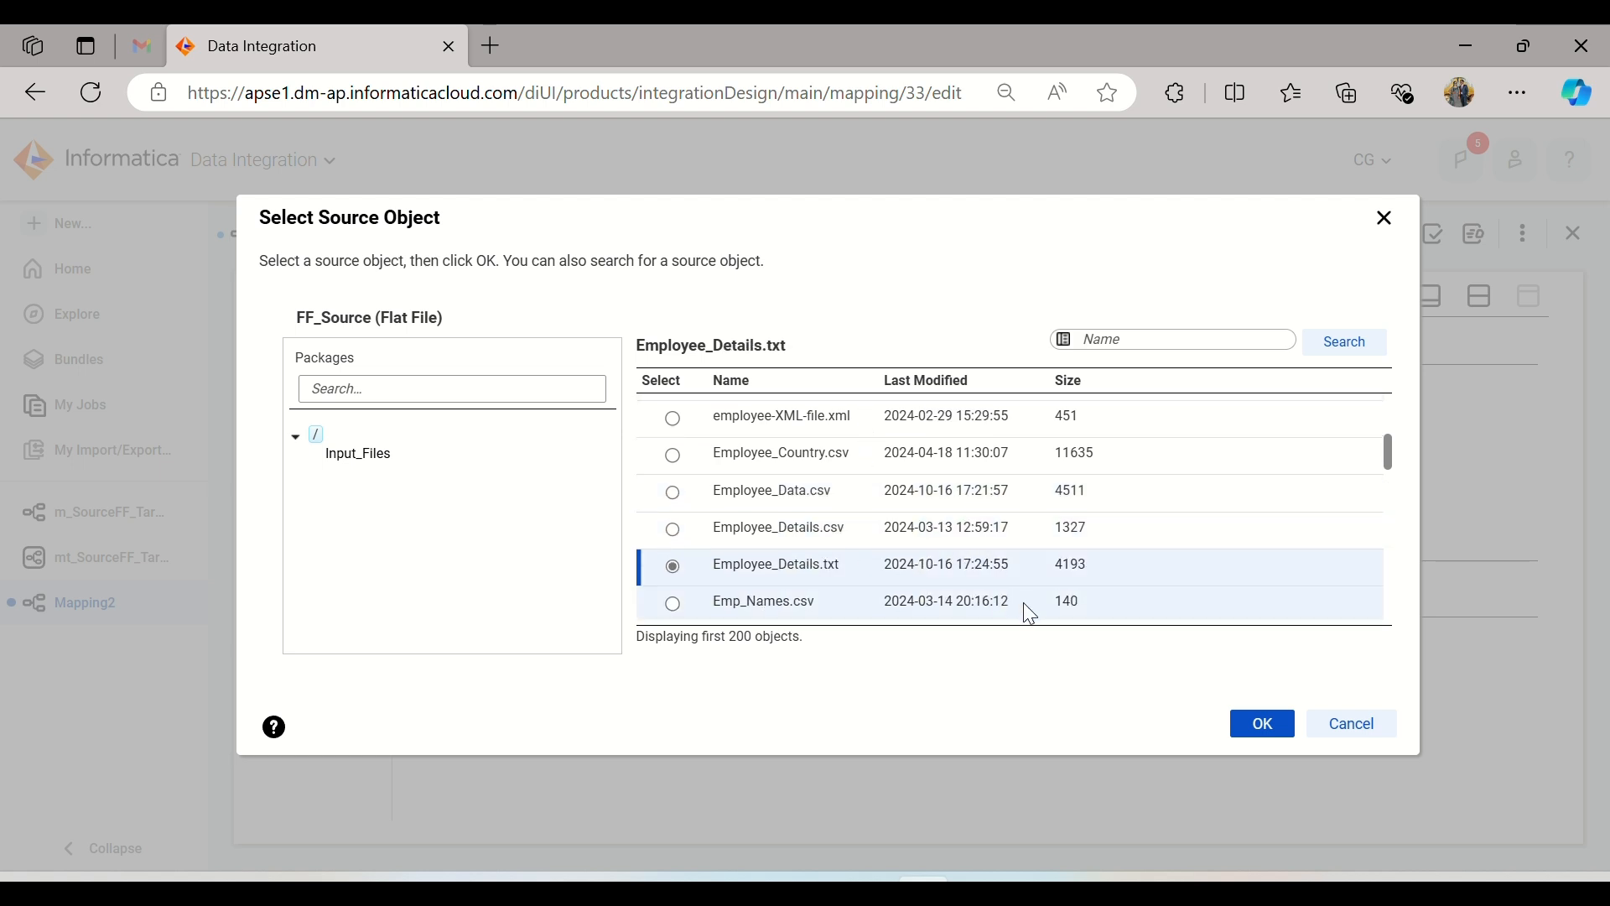
{"action": "left_click", "coordinate": [1234, 728]}
{"action": "left_click", "coordinate": [847, 652]}
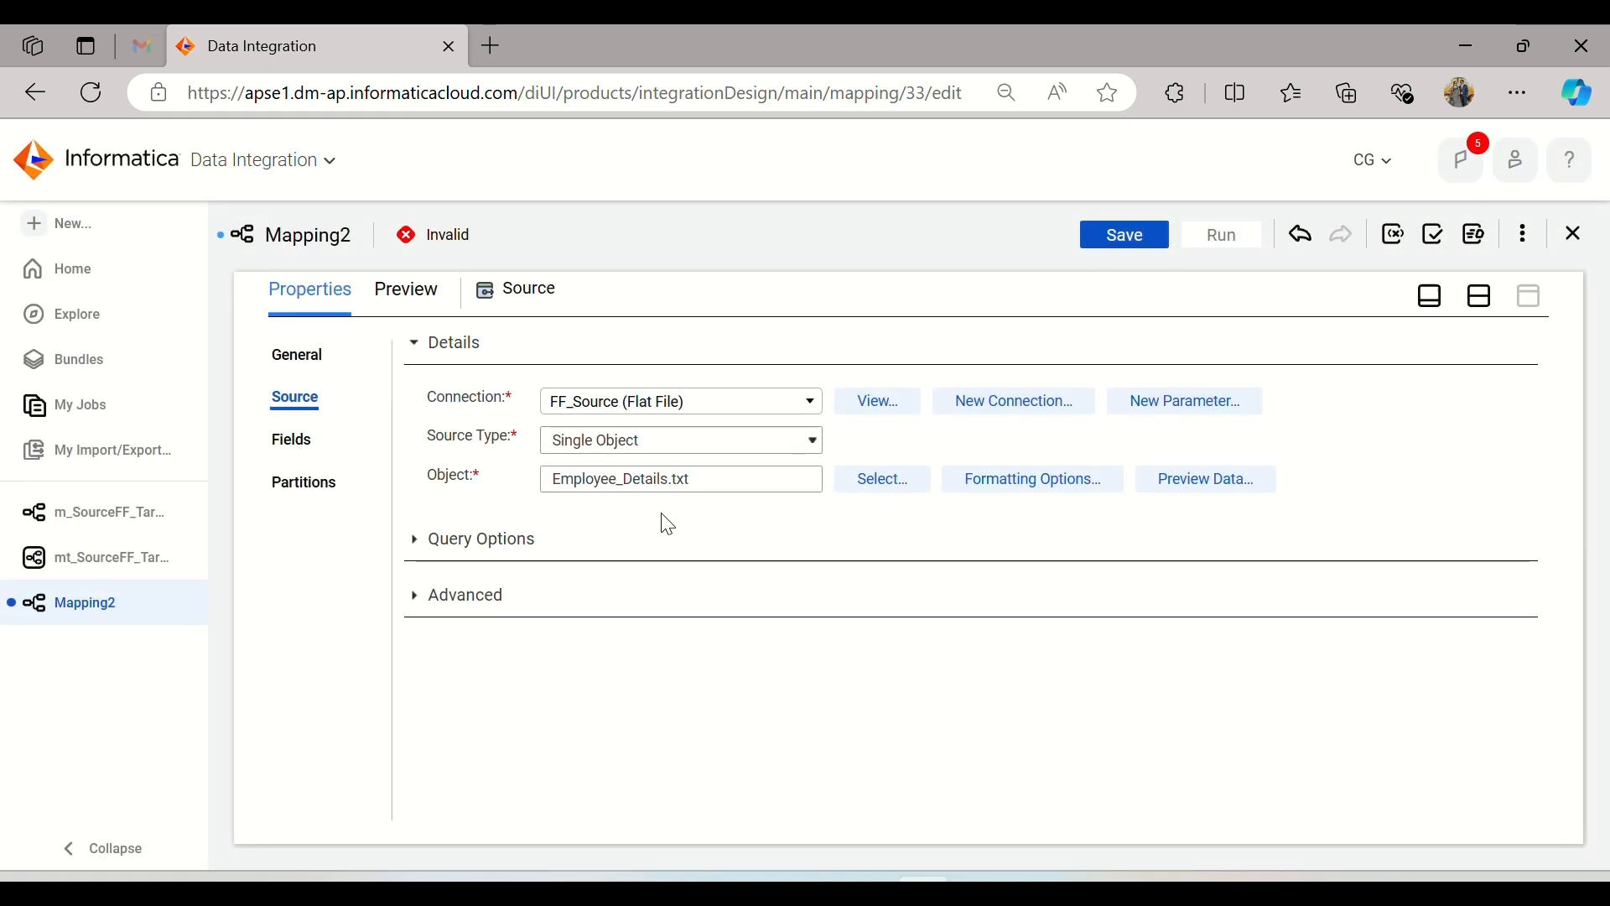
Step: Set the delimiter of the Employee_Details.txt source to Tab in its formatting options
{"action": "left_click", "coordinate": [1048, 479]}
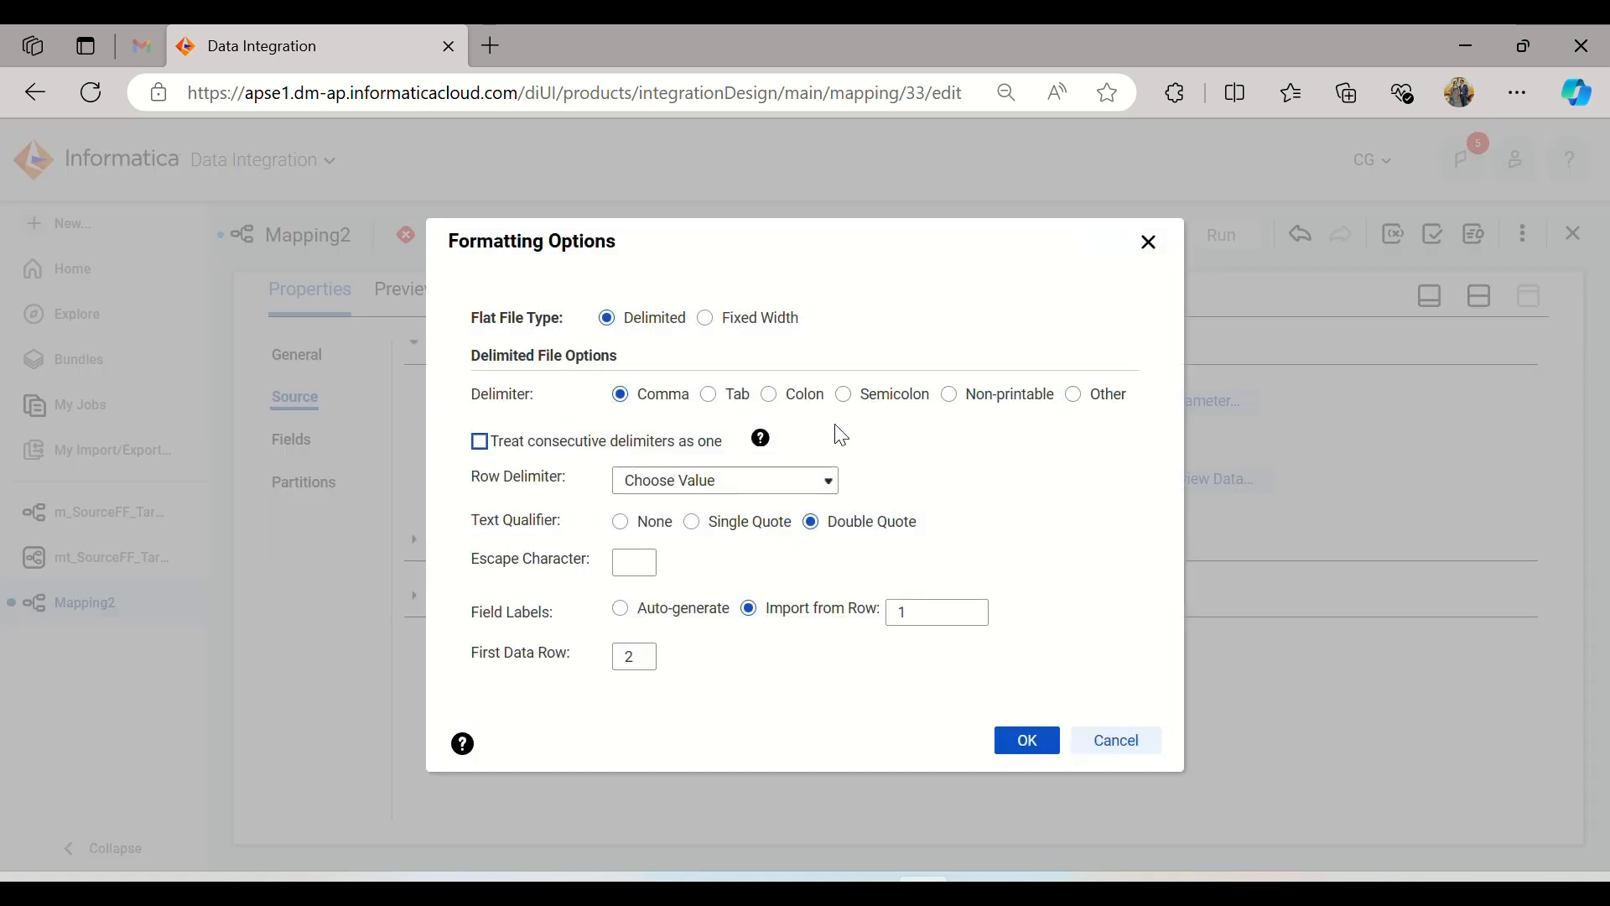
{"action": "left_click", "coordinate": [711, 396]}
{"action": "left_click", "coordinate": [1024, 742]}
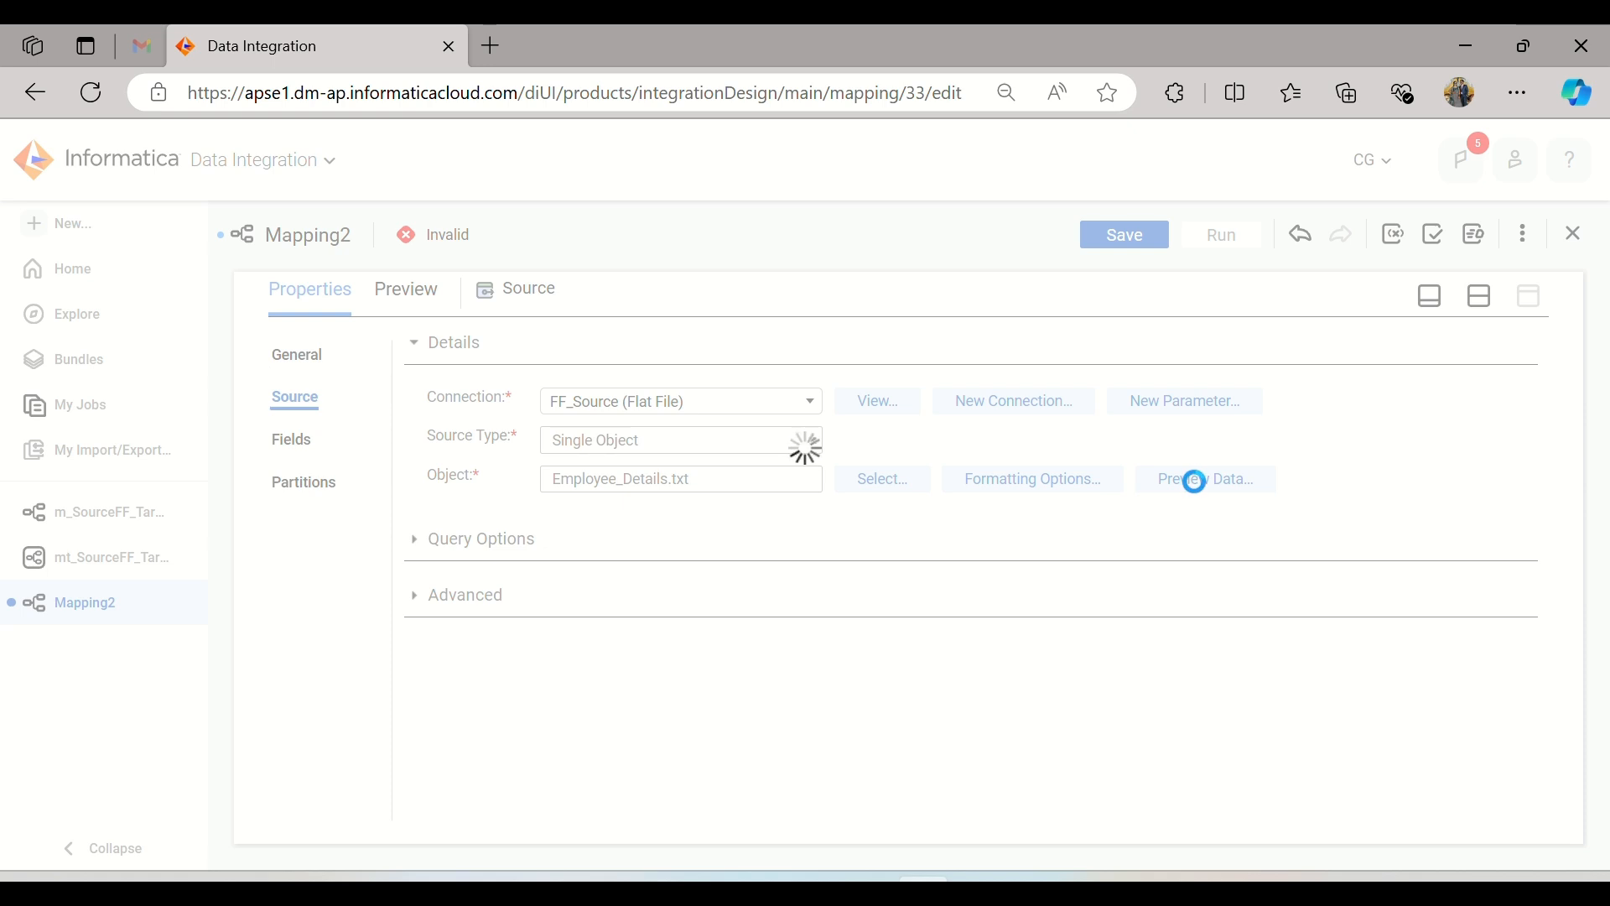
Step: Preview the data of the Employee_Details.txt source, and display the source's field list
{"action": "left_click", "coordinate": [1194, 481]}
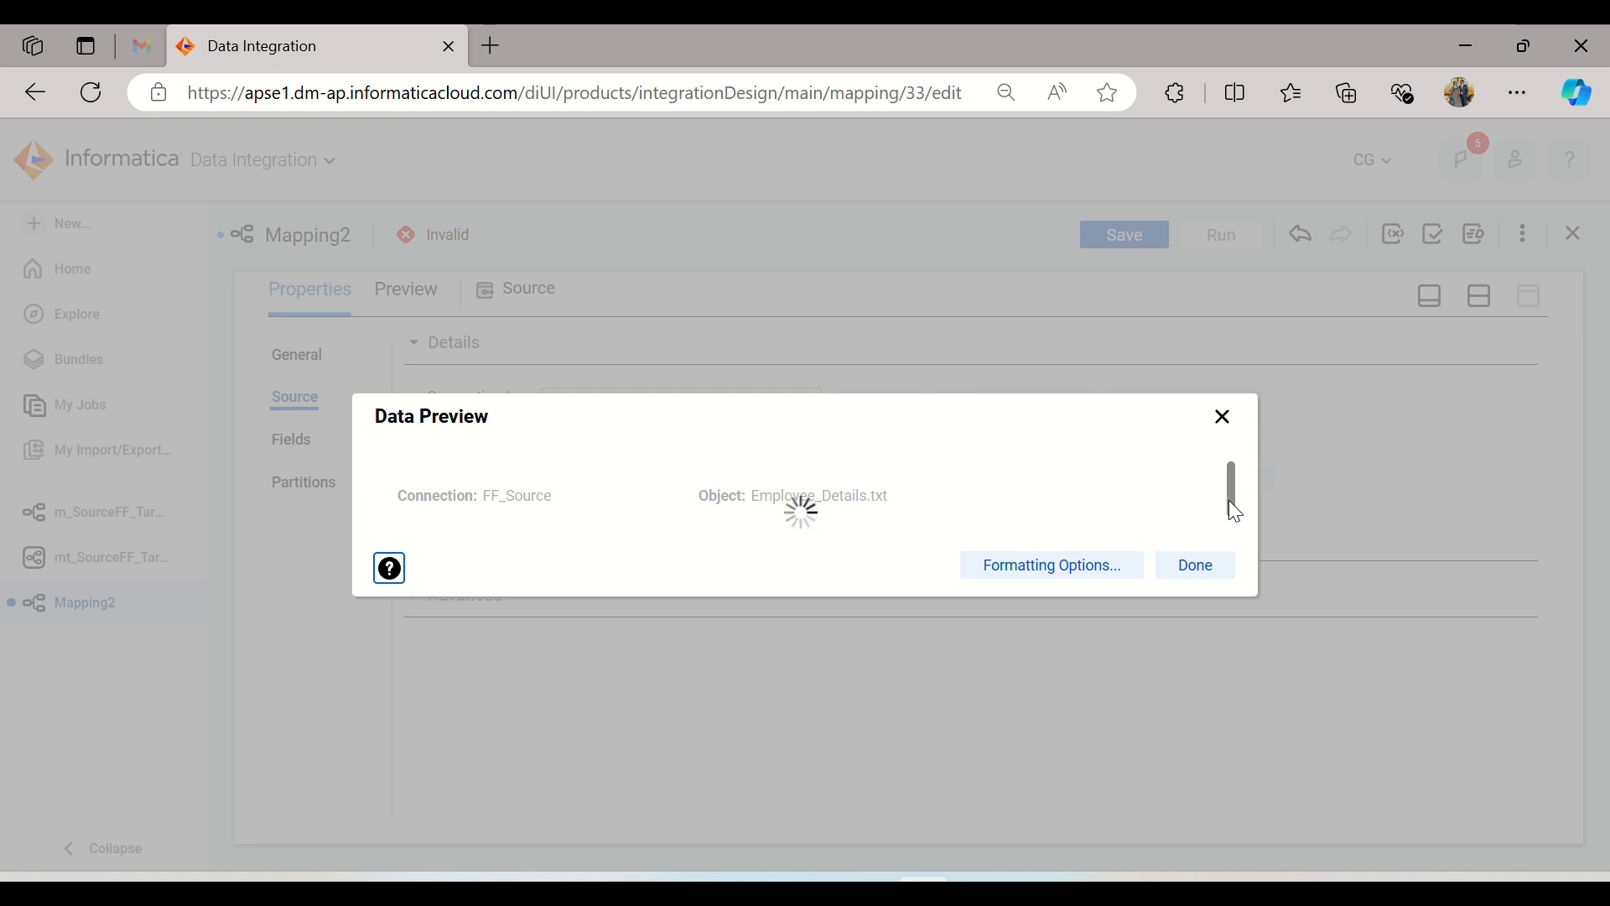
{"action": "scroll", "coordinate": [1228, 502], "scroll_direction": "down", "scroll_amount": 1}
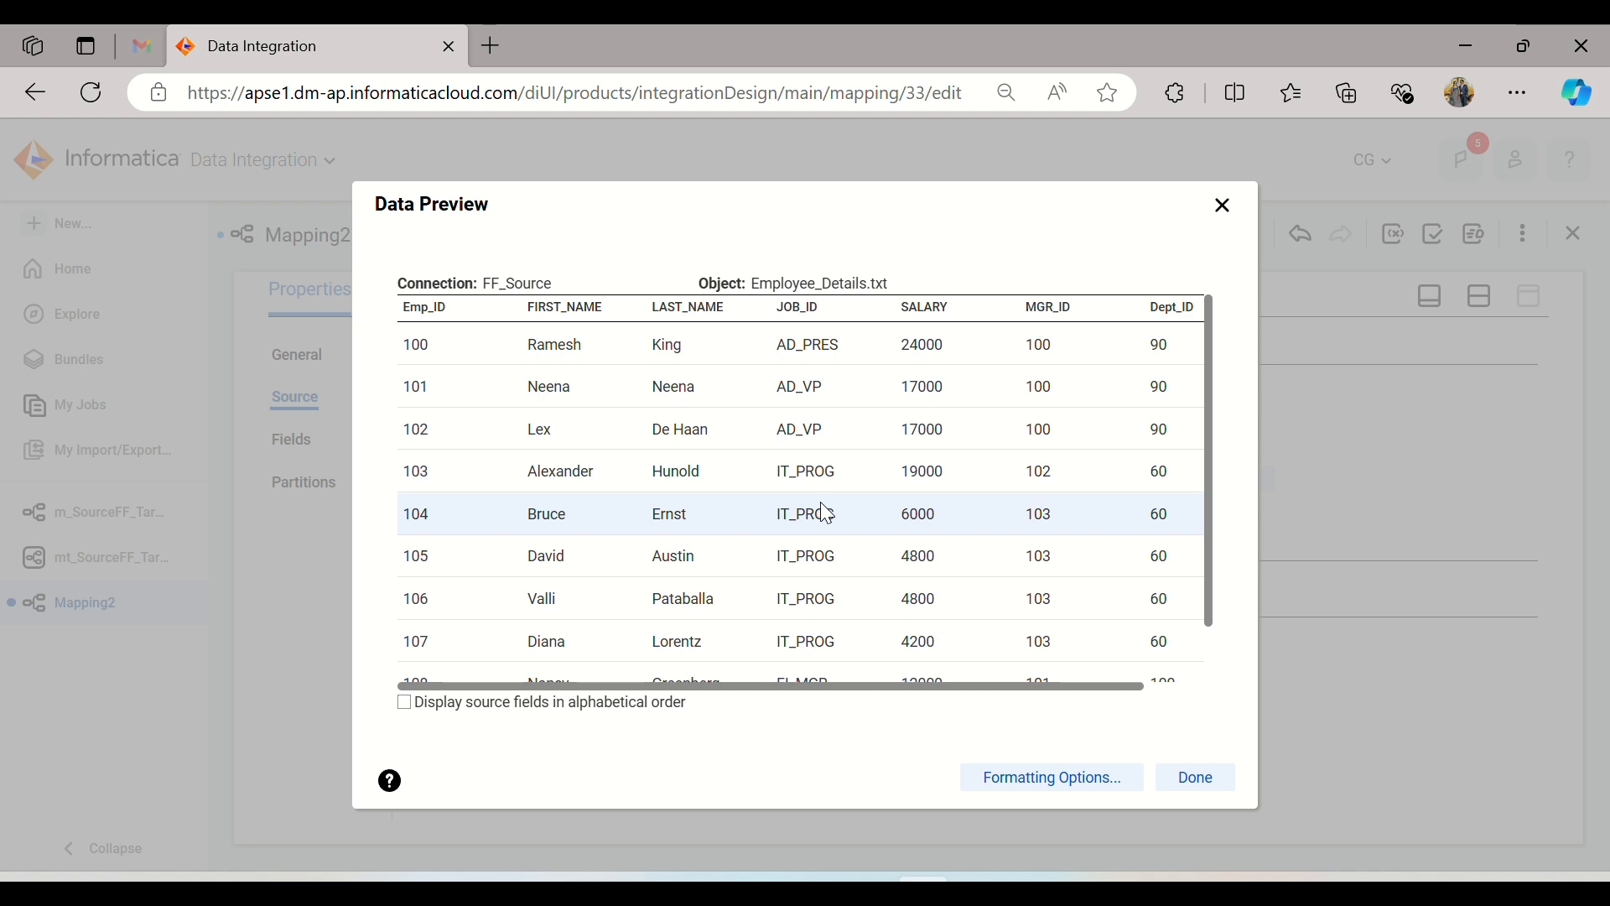
{"action": "scroll", "coordinate": [820, 503], "scroll_direction": "down", "scroll_amount": 1}
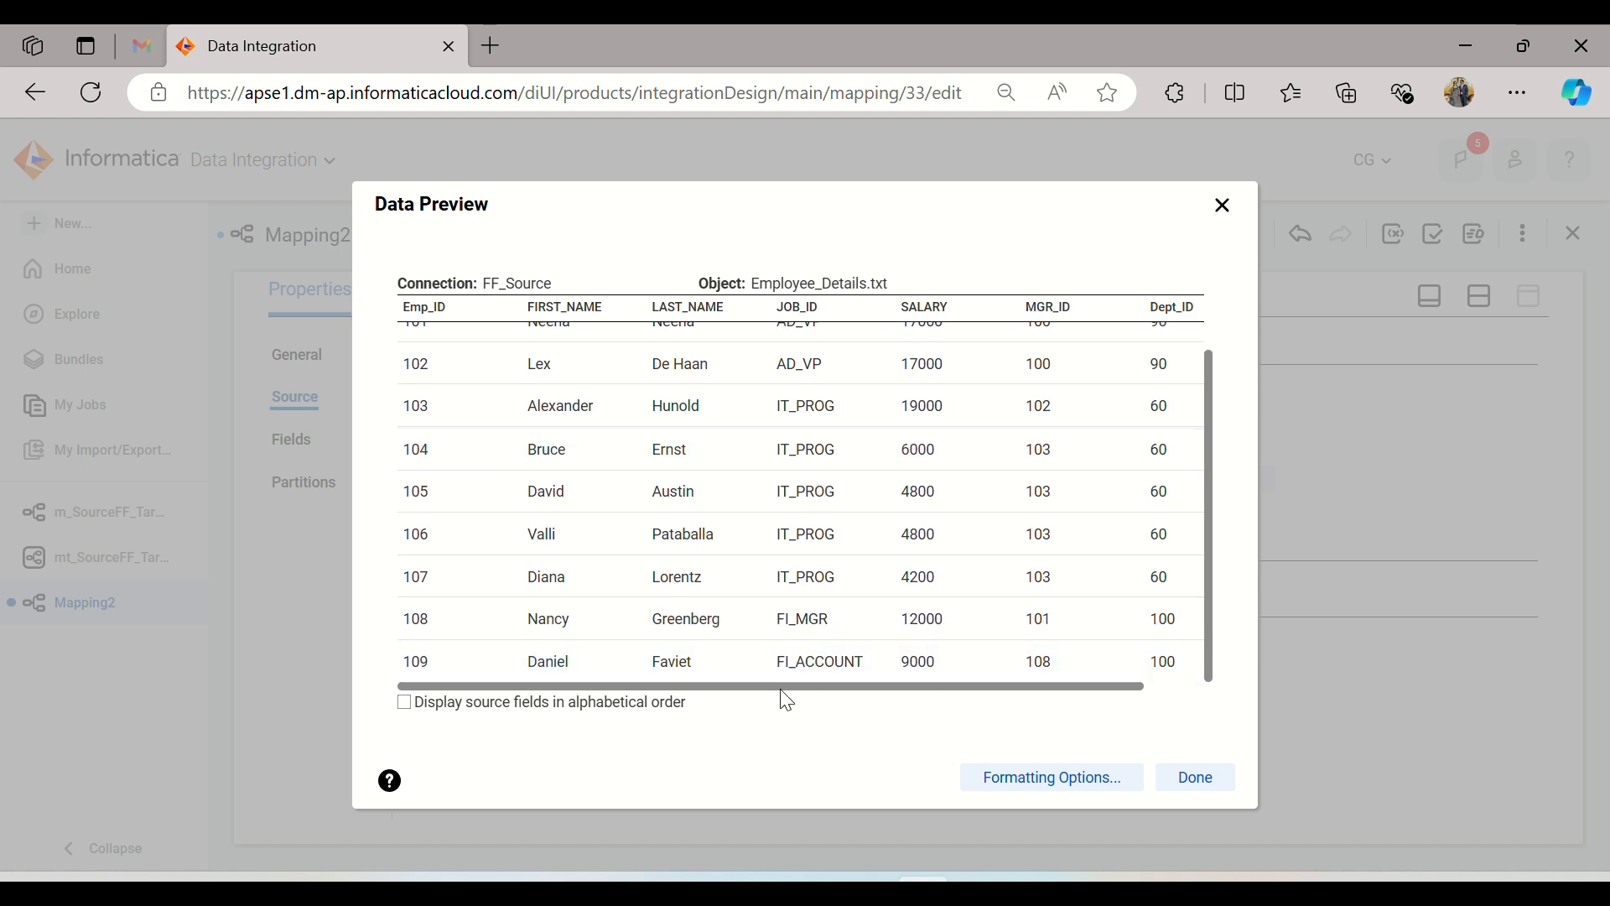
{"action": "scroll", "coordinate": [703, 550], "scroll_direction": "up", "scroll_amount": 1}
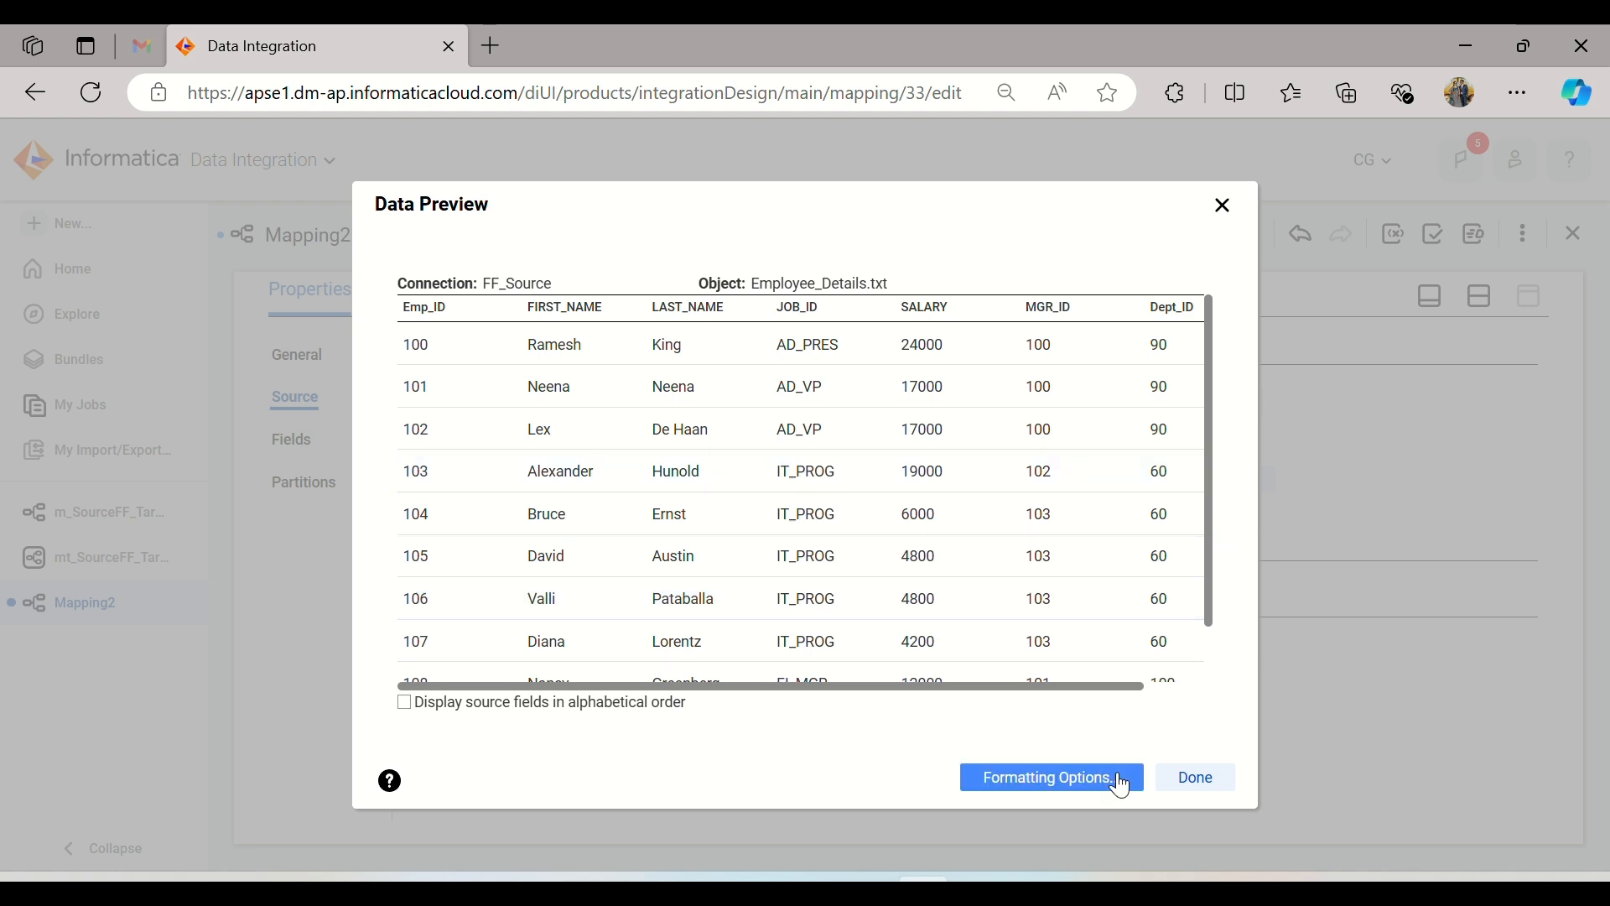
{"action": "left_click", "coordinate": [1182, 777]}
{"action": "left_click", "coordinate": [295, 442]}
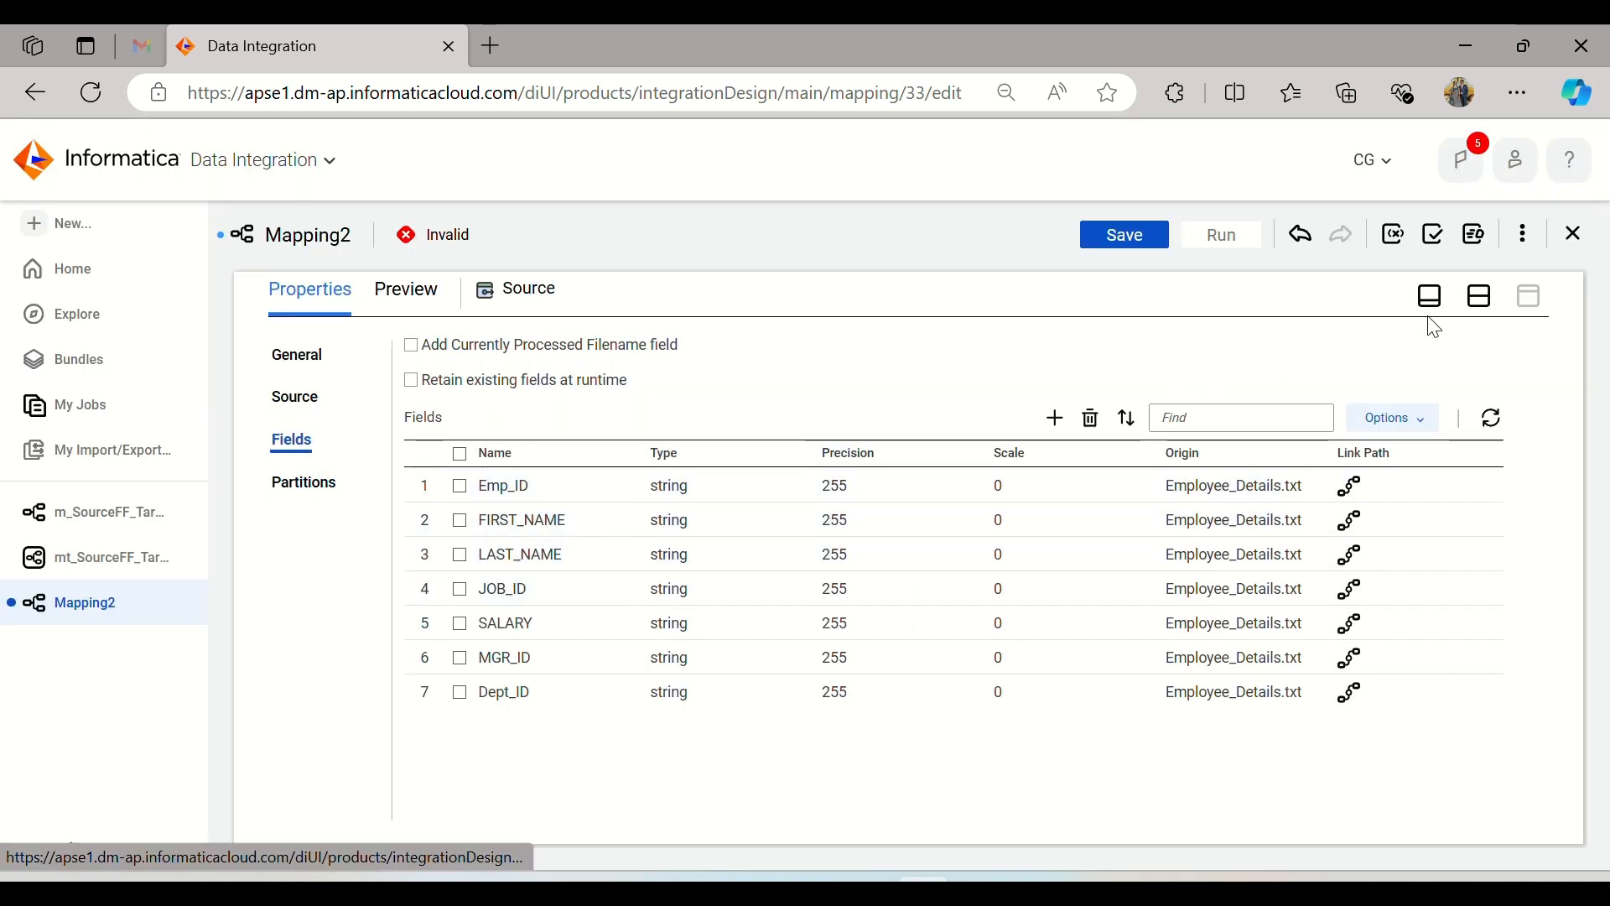
Step: Insert an Expression transformation on the link between Source and Target in the mapping design
{"action": "left_click", "coordinate": [1479, 296]}
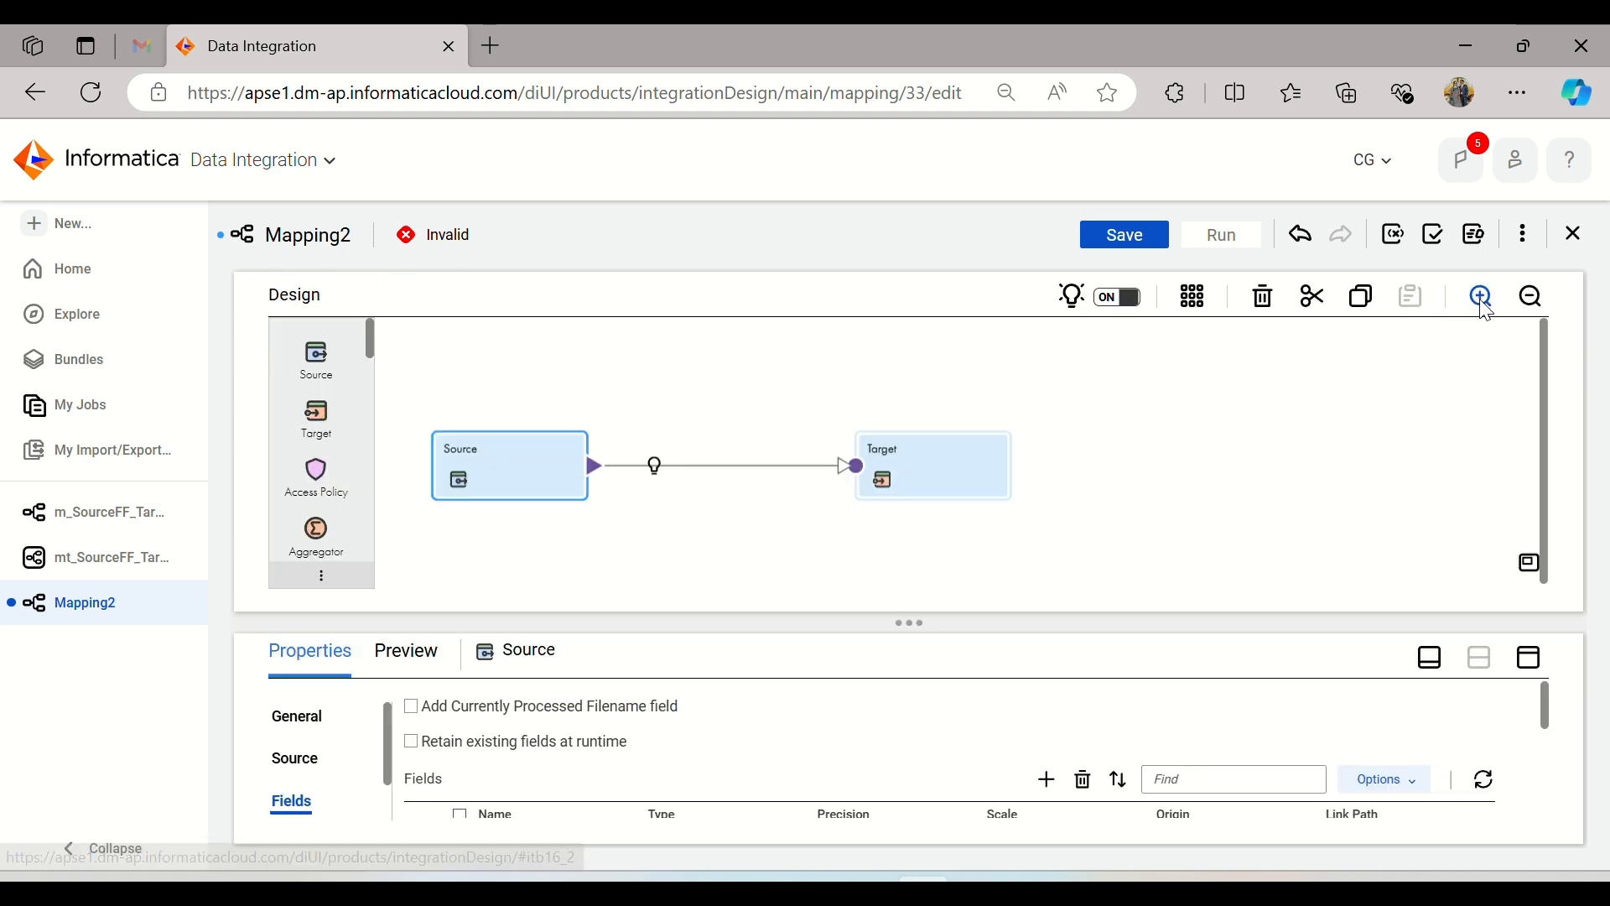
{"action": "left_click", "coordinate": [655, 469]}
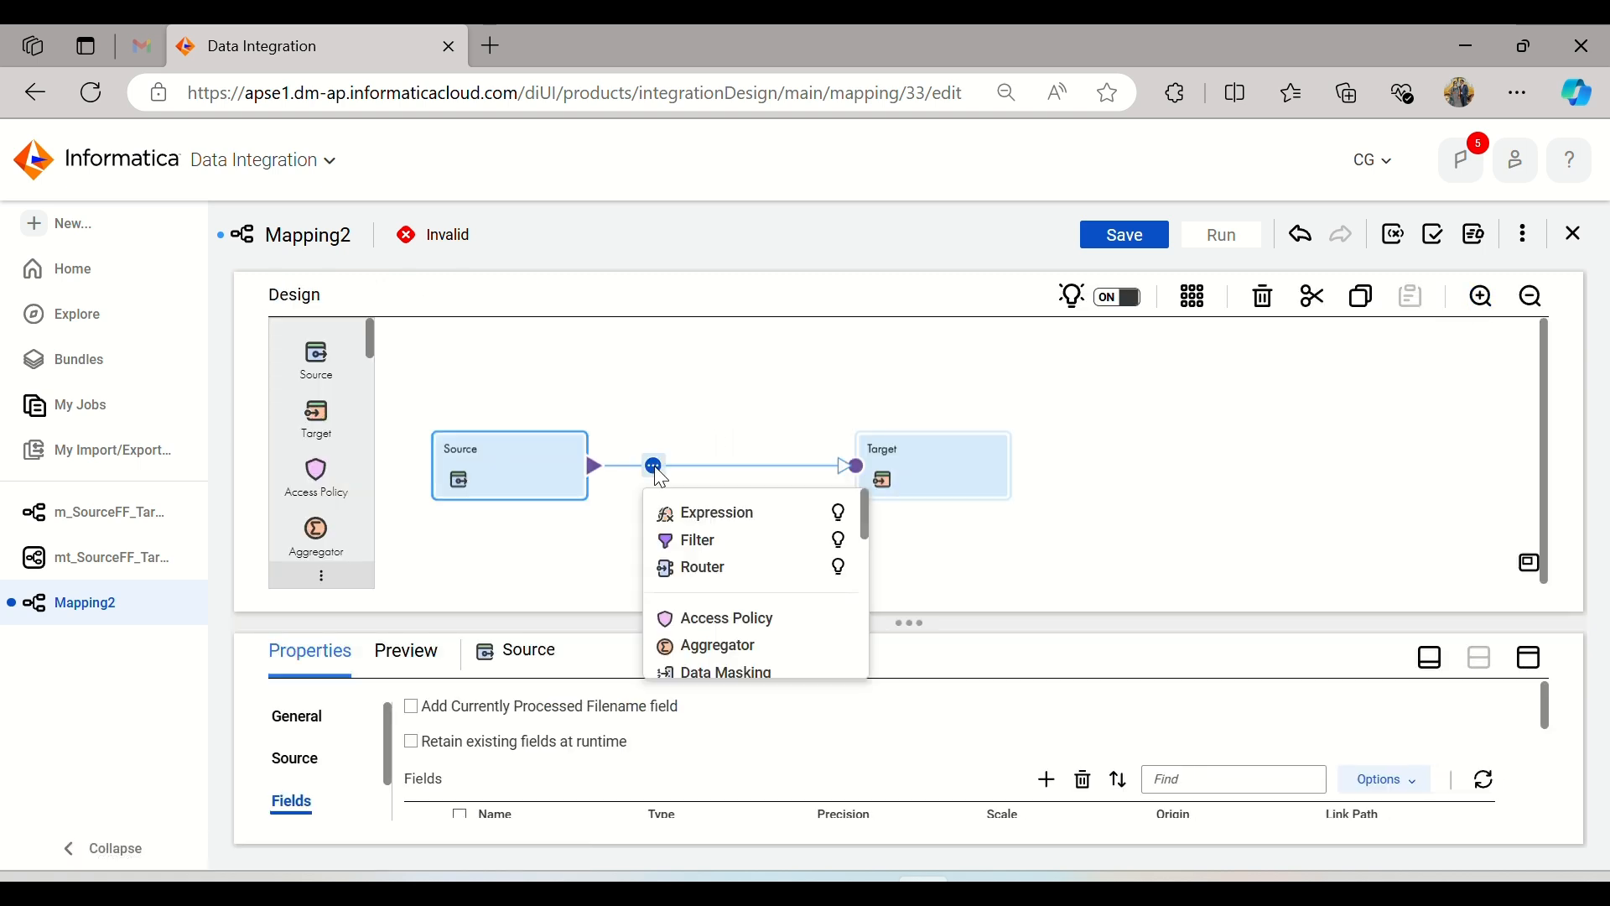
{"action": "left_click", "coordinate": [700, 511]}
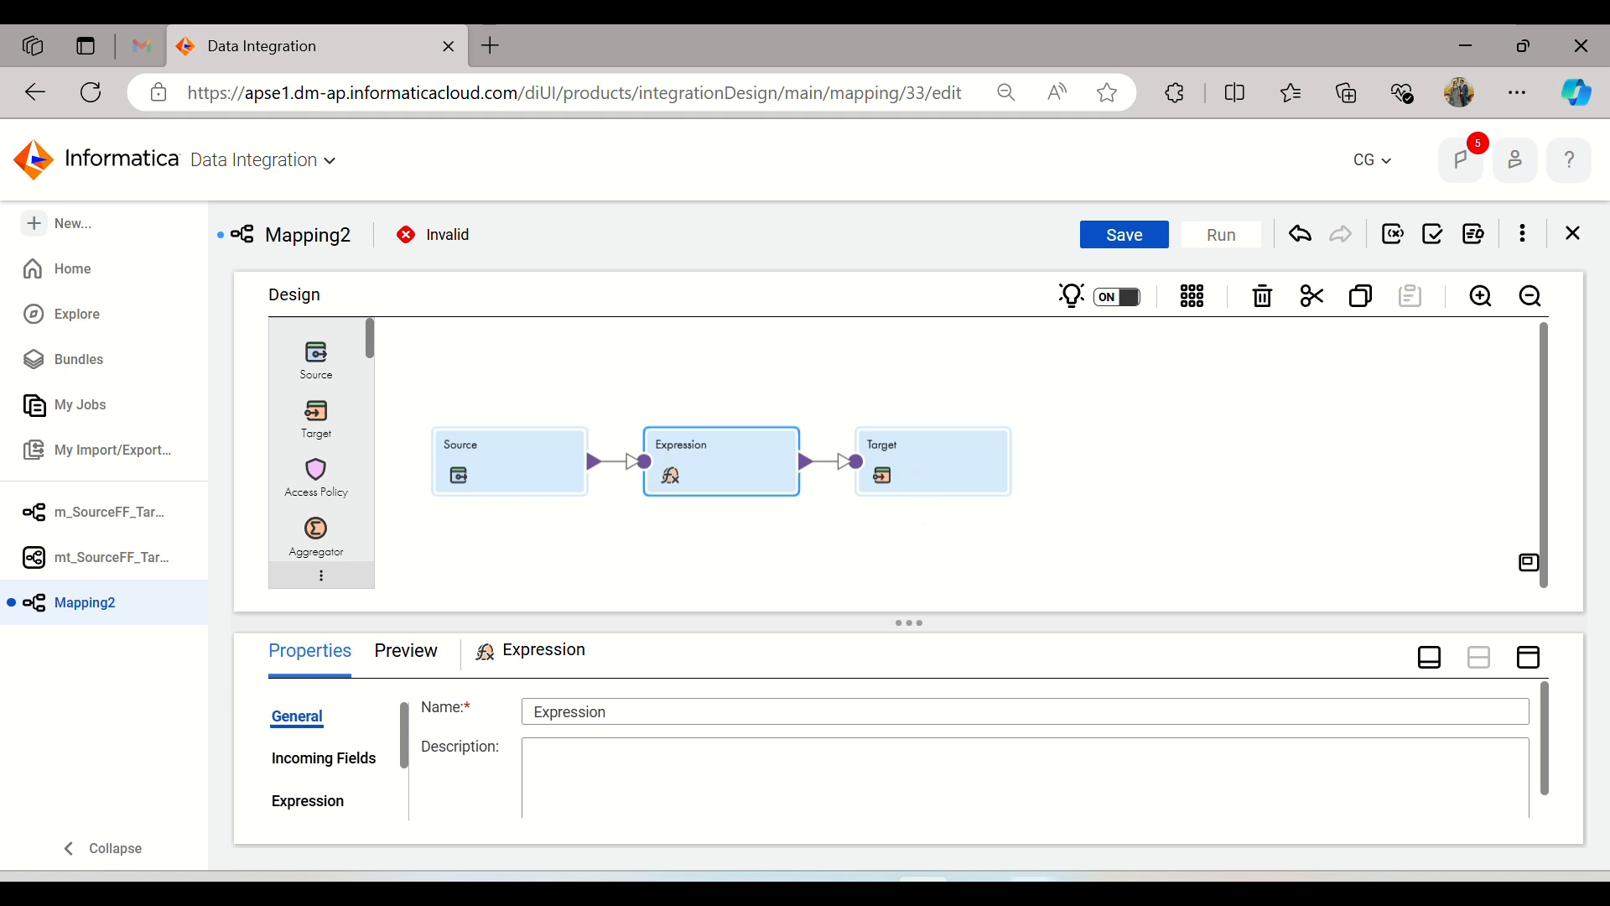
Step: Switch to the IICS_Daily_Notes document in Word to check the department filter requirement, and return to Informatica Data Integration
{"action": "left_click", "coordinate": [1031, 888]}
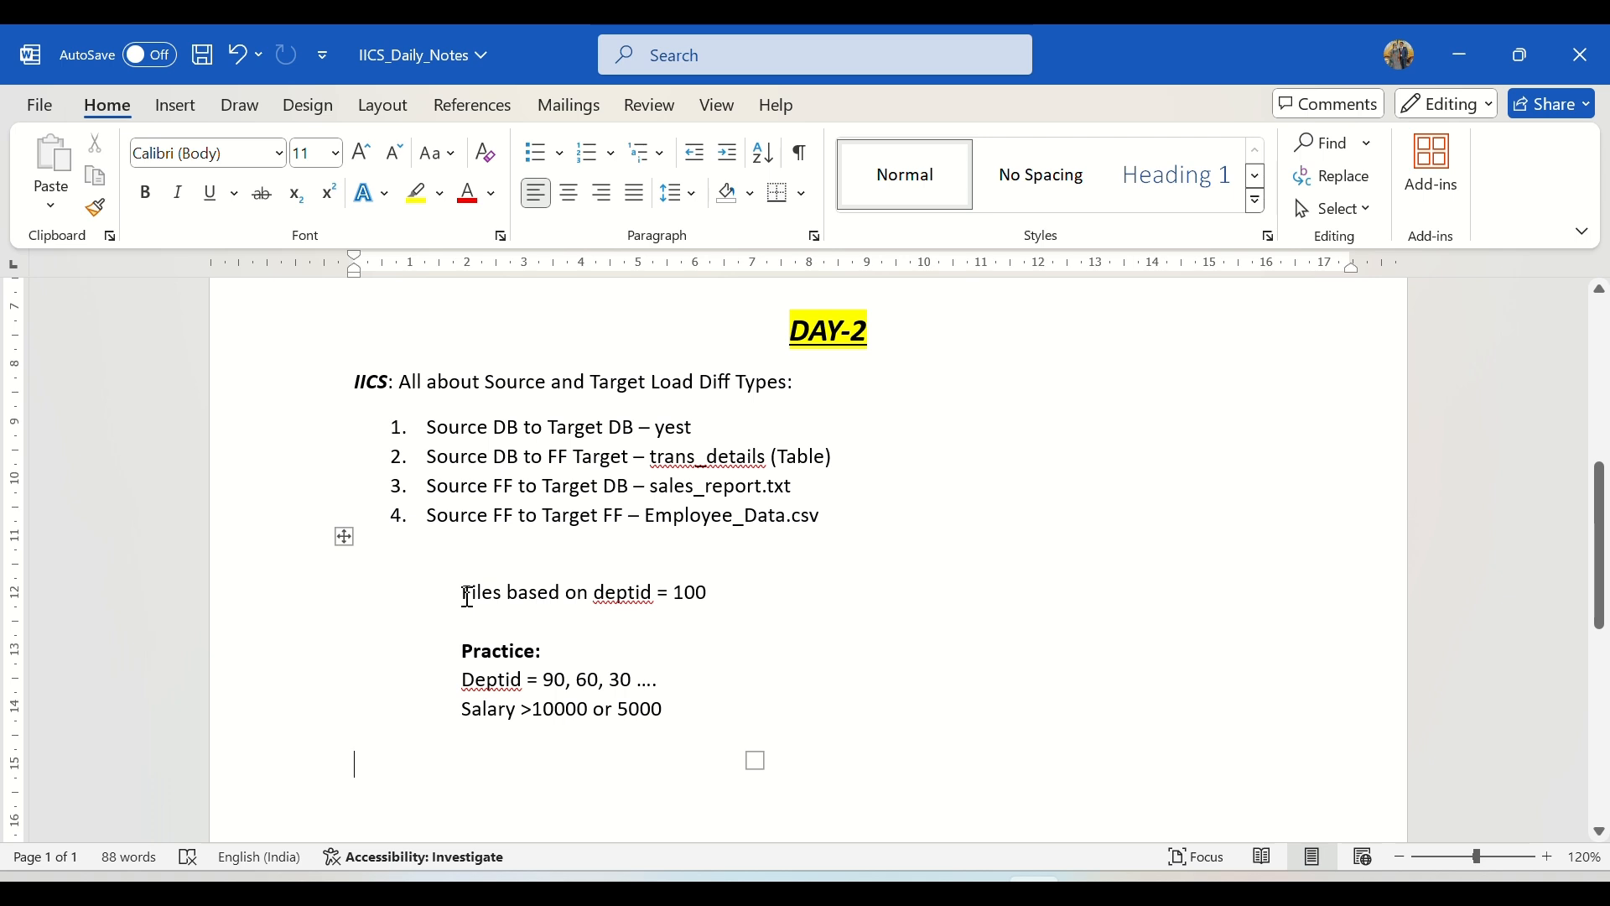
{"action": "left_click_drag", "start_coordinate": [468, 597], "coordinate": [715, 592]}
{"action": "left_click", "coordinate": [742, 555]}
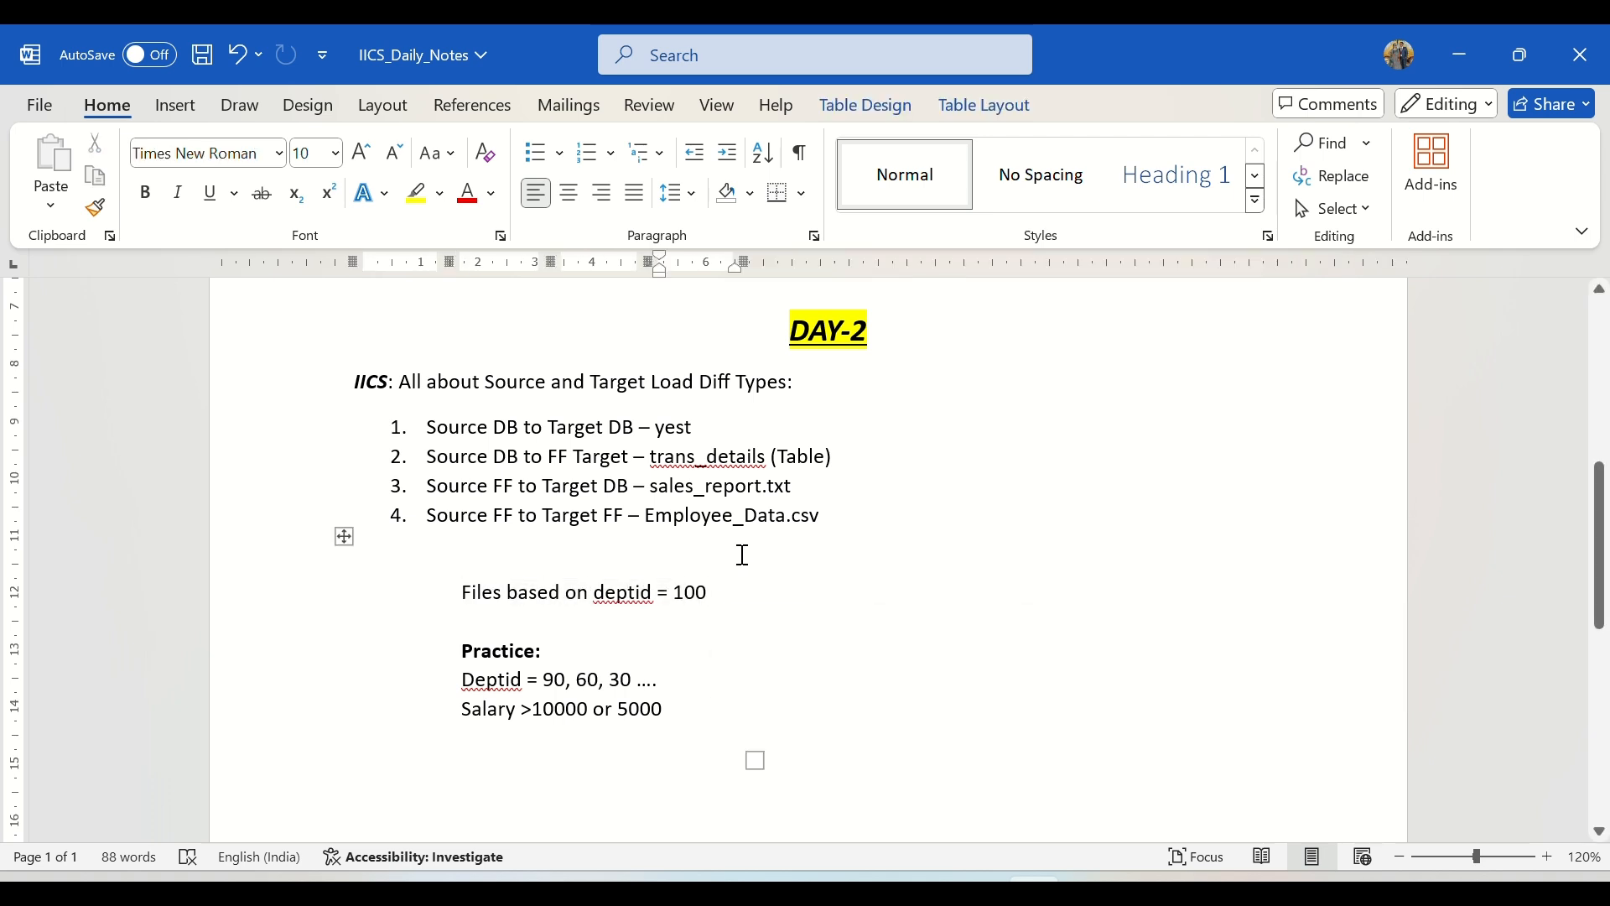
{"action": "key", "text": "alt+Tab"}
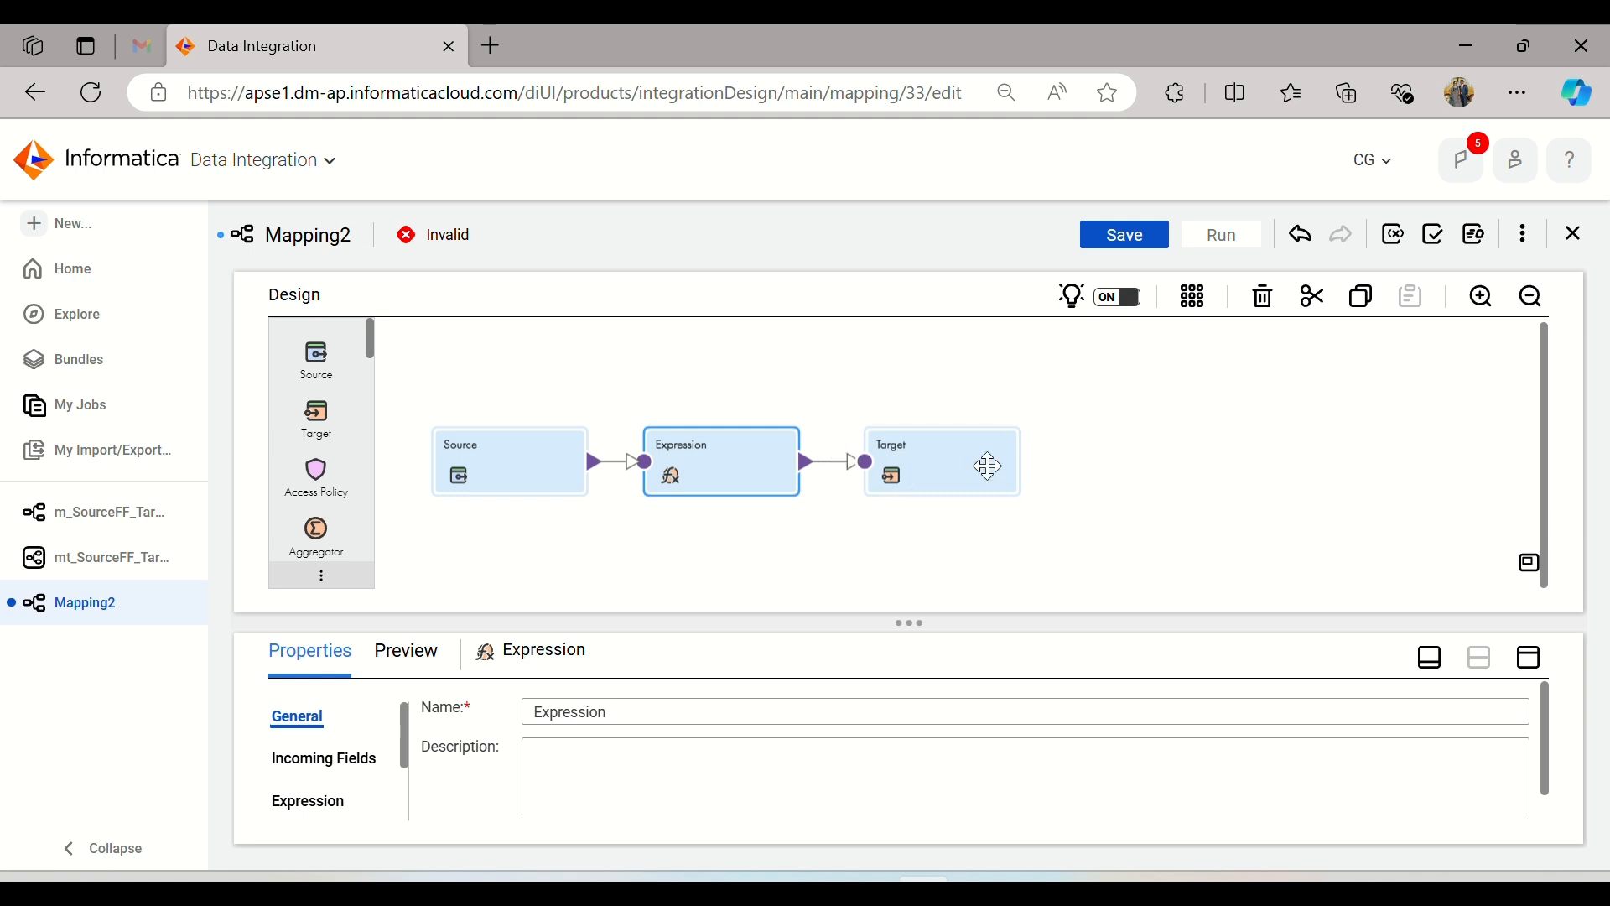
Step: Move the Target further from the Expression and insert a Filter transformation between them
{"action": "left_click_drag", "start_coordinate": [989, 466], "coordinate": [1170, 461]}
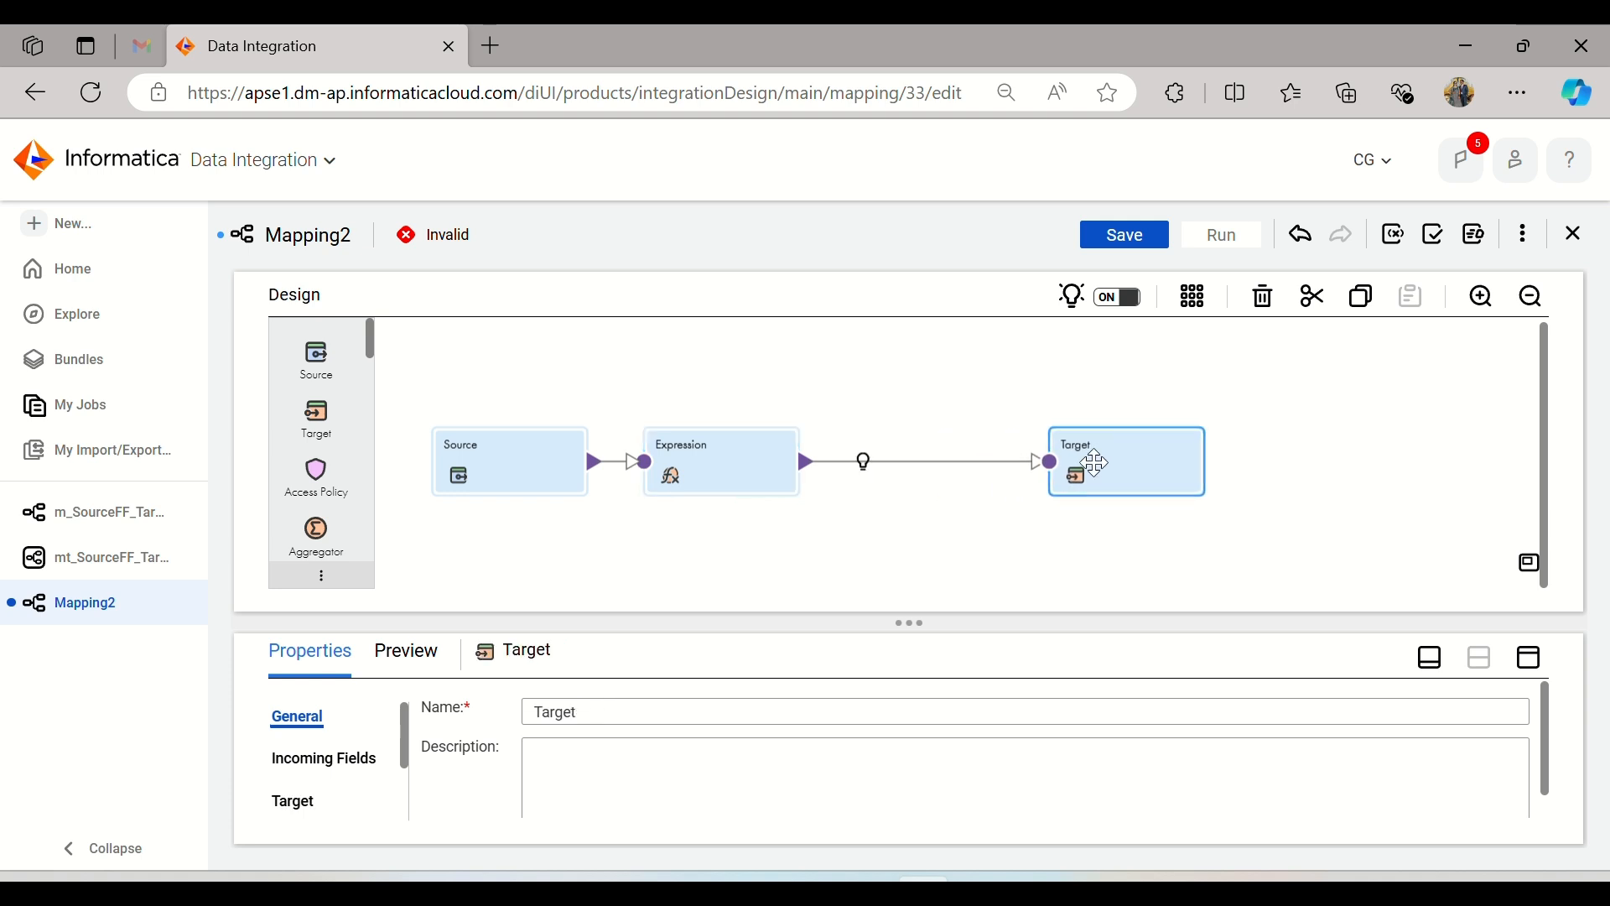
{"action": "left_click", "coordinate": [865, 462]}
{"action": "left_click", "coordinate": [897, 532]}
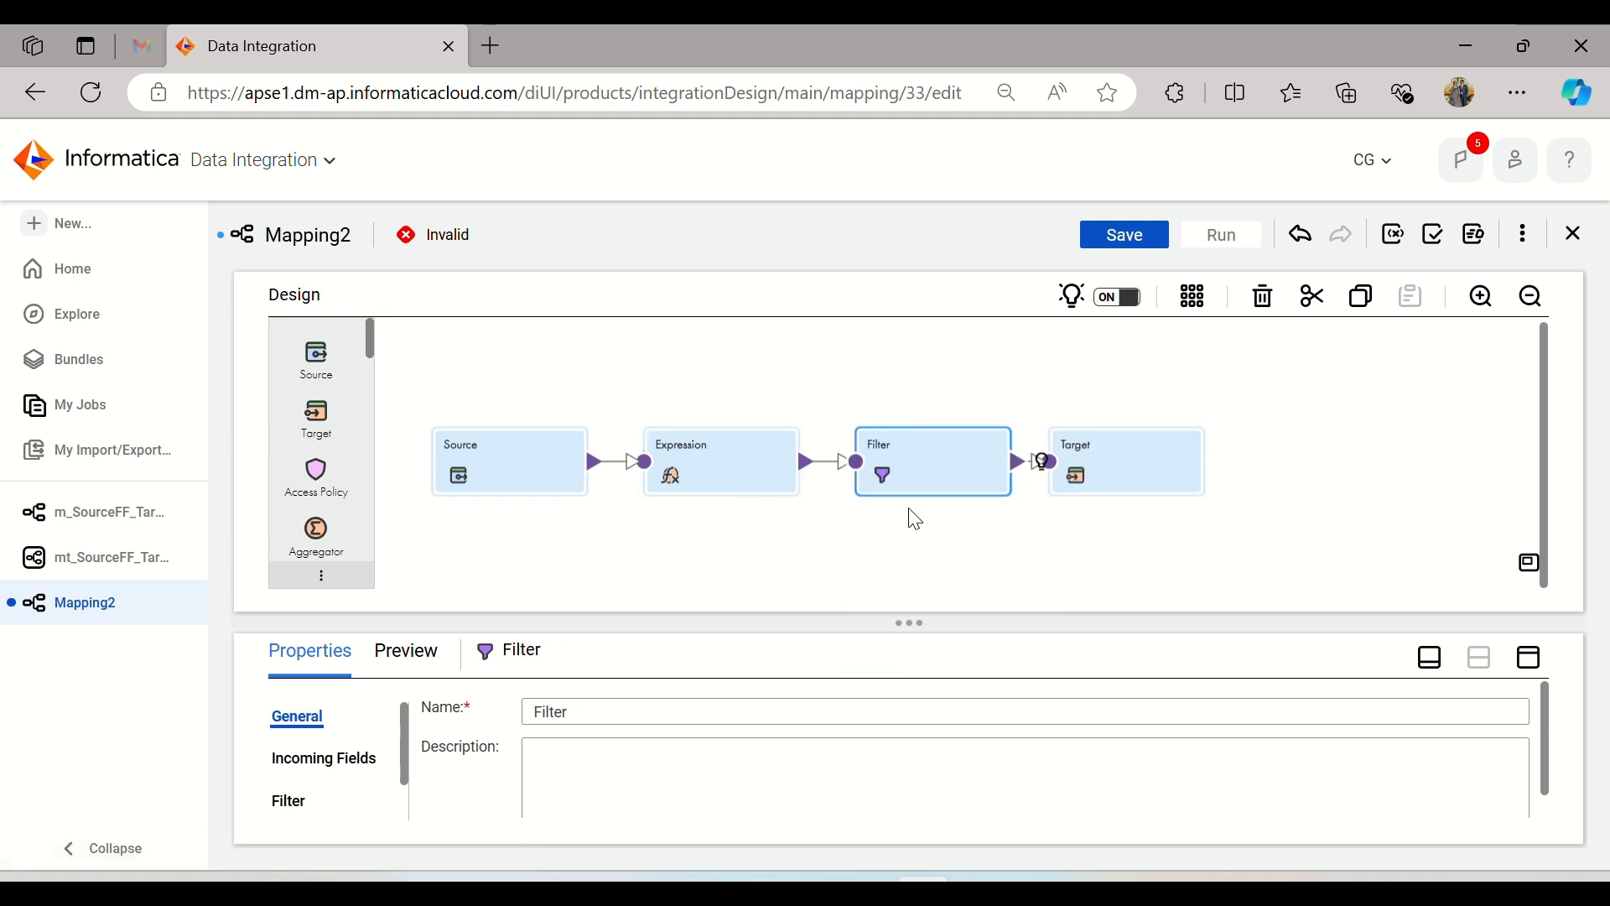
Step: Check the Filter transformation's incoming fields and add the simple filter condition Dept_ID = 100
{"action": "left_click", "coordinate": [1533, 658]}
{"action": "left_click", "coordinate": [293, 403]}
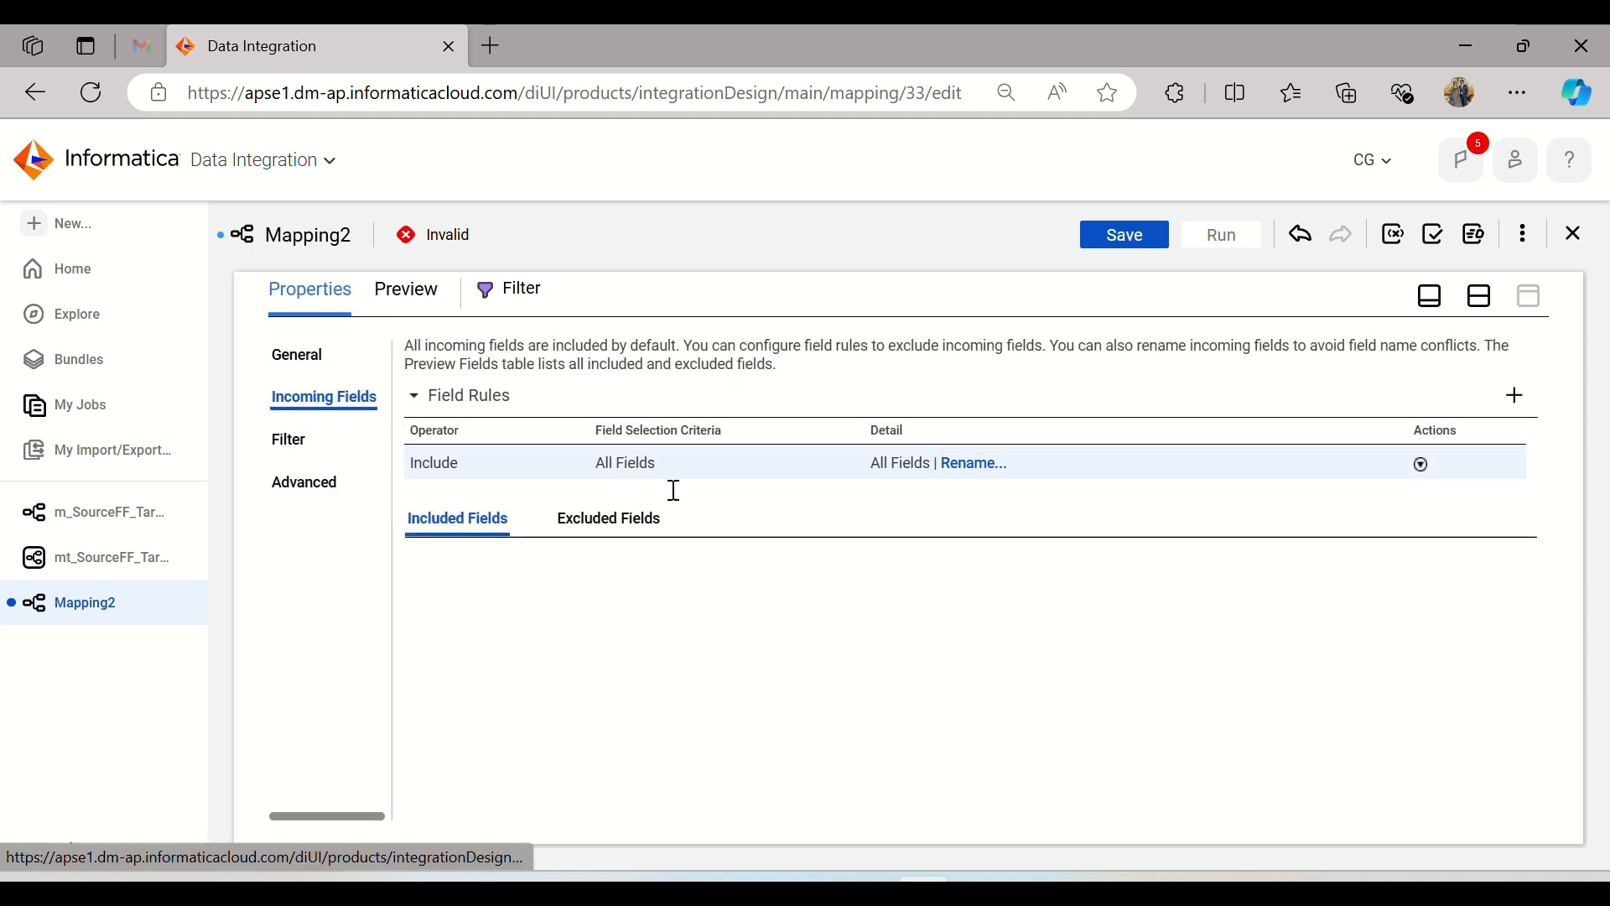
{"action": "scroll", "coordinate": [551, 637], "scroll_direction": "down", "scroll_amount": 1}
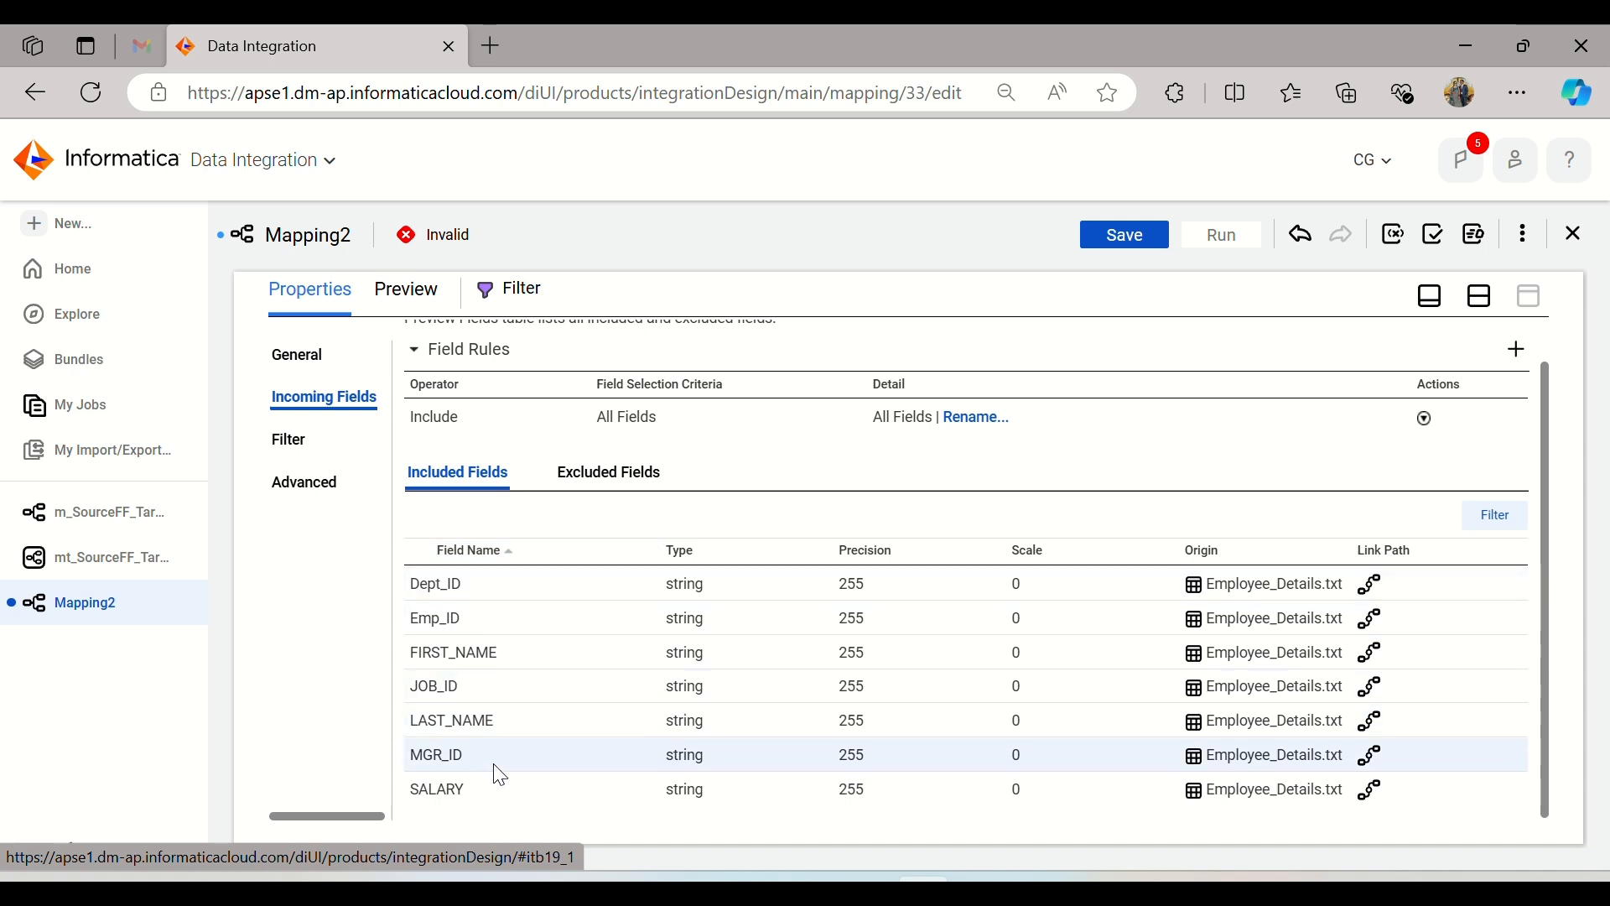
{"action": "left_click", "coordinate": [307, 458]}
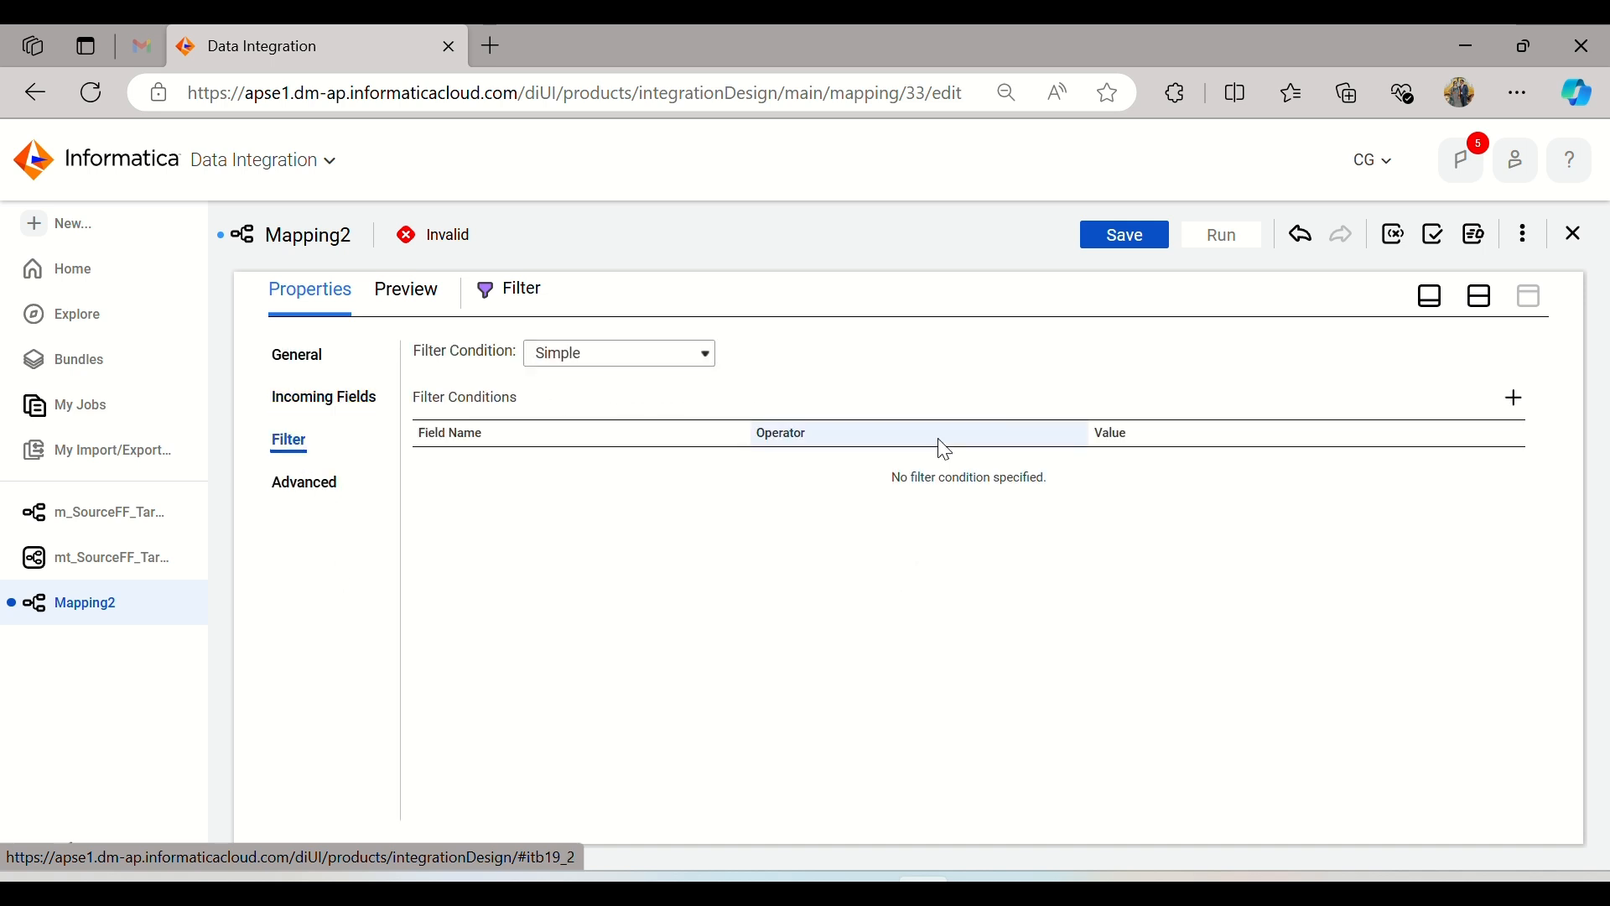
{"action": "left_click", "coordinate": [1515, 399]}
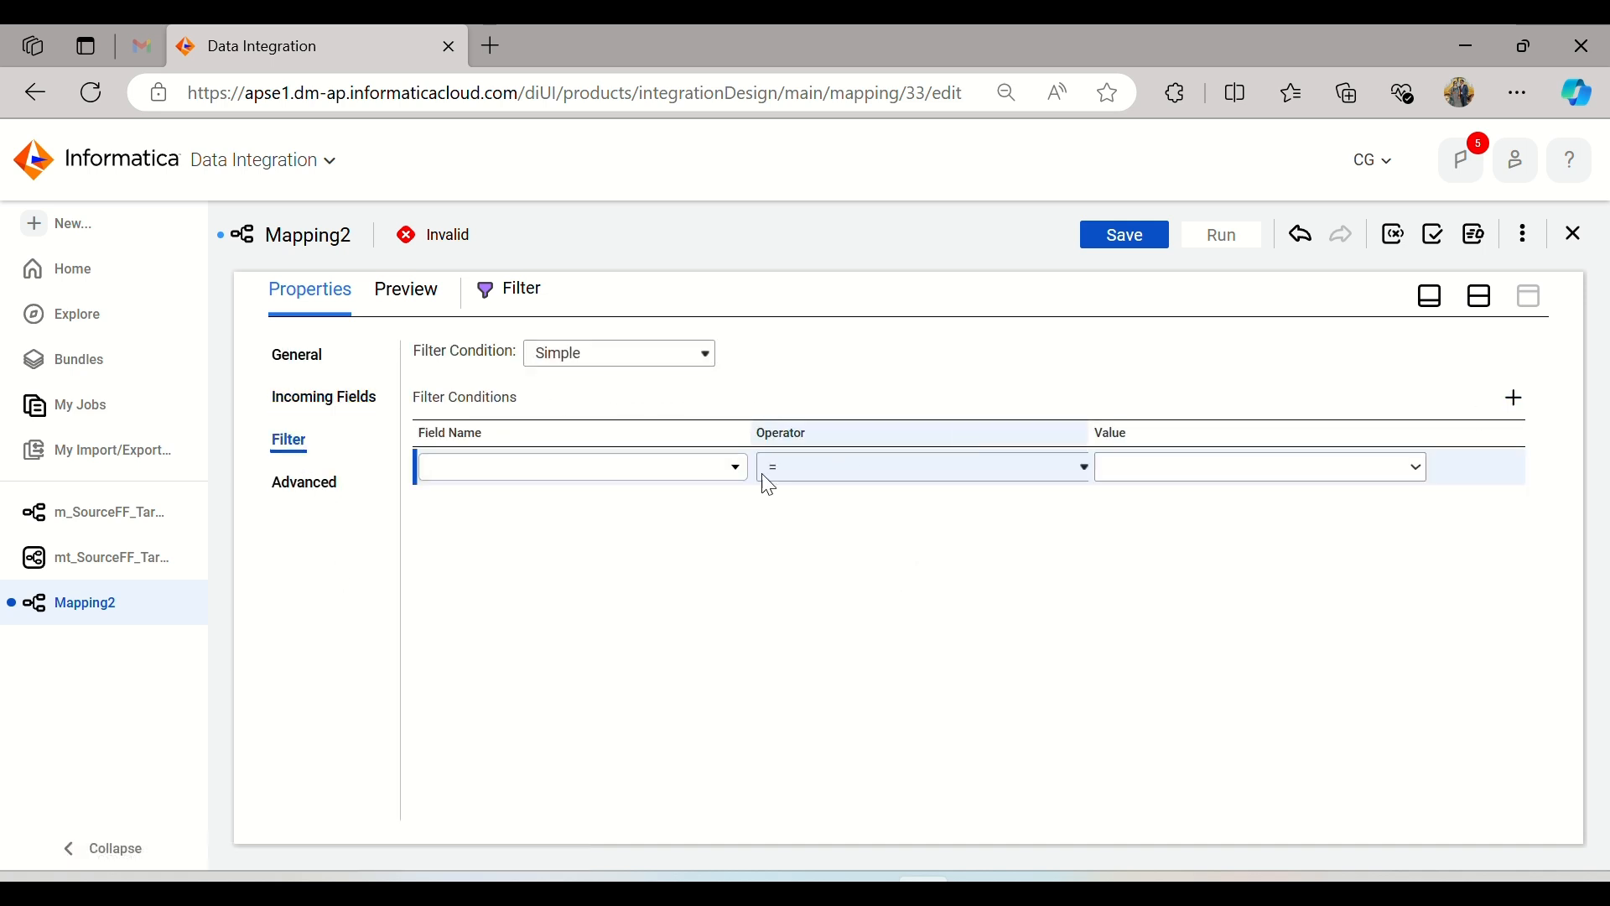
{"action": "left_click", "coordinate": [690, 478]}
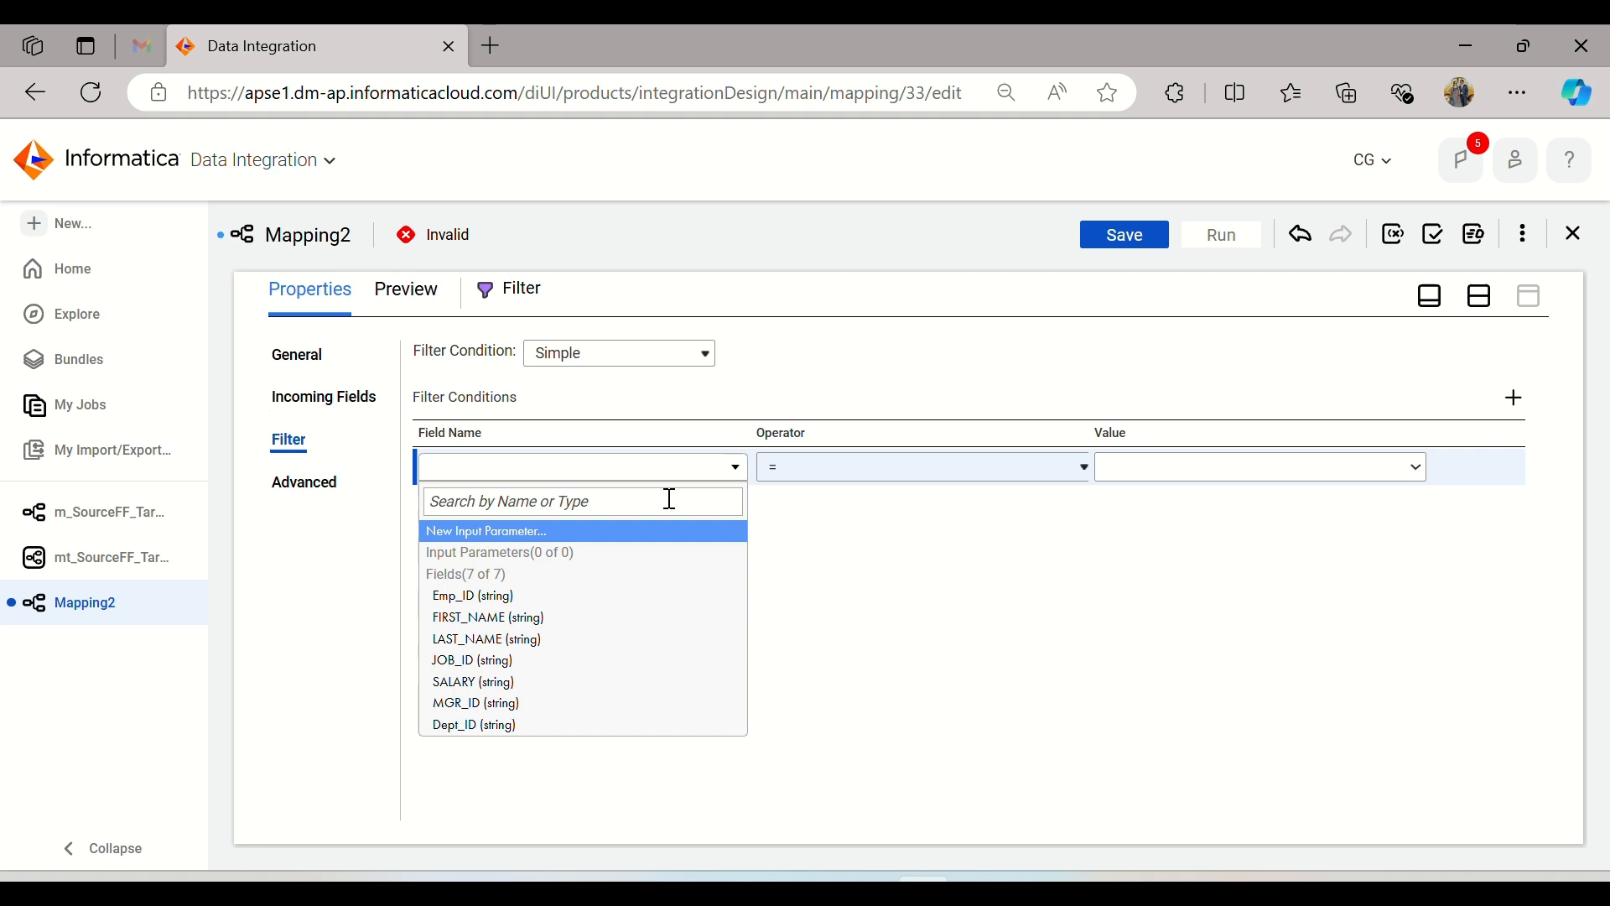
{"action": "left_click", "coordinate": [502, 724]}
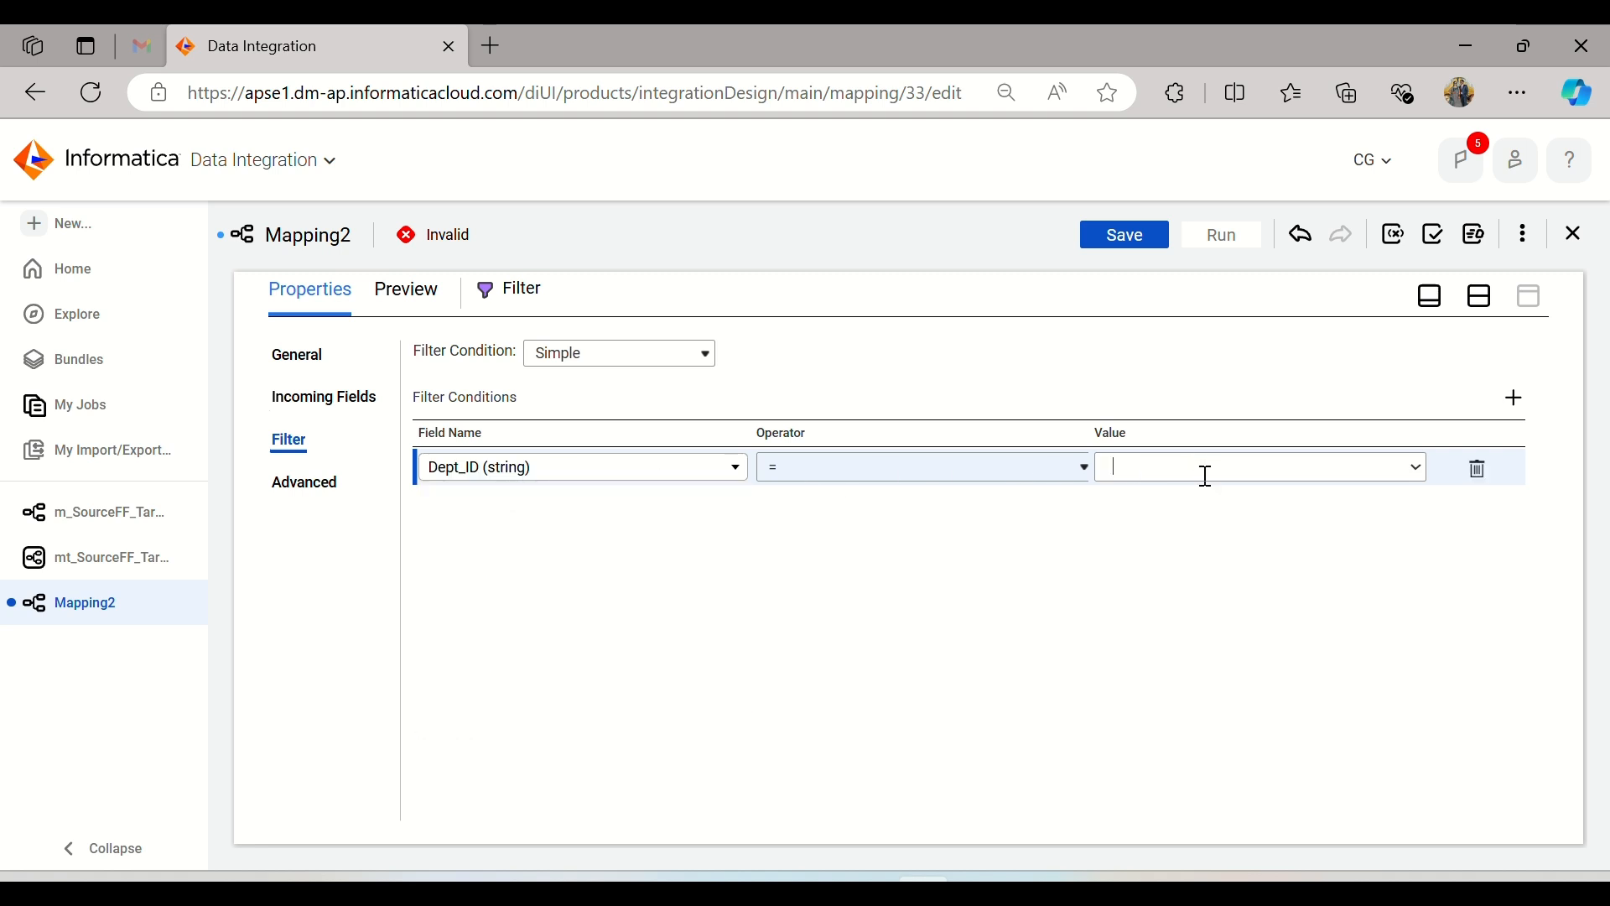
{"action": "left_click", "coordinate": [1413, 469]}
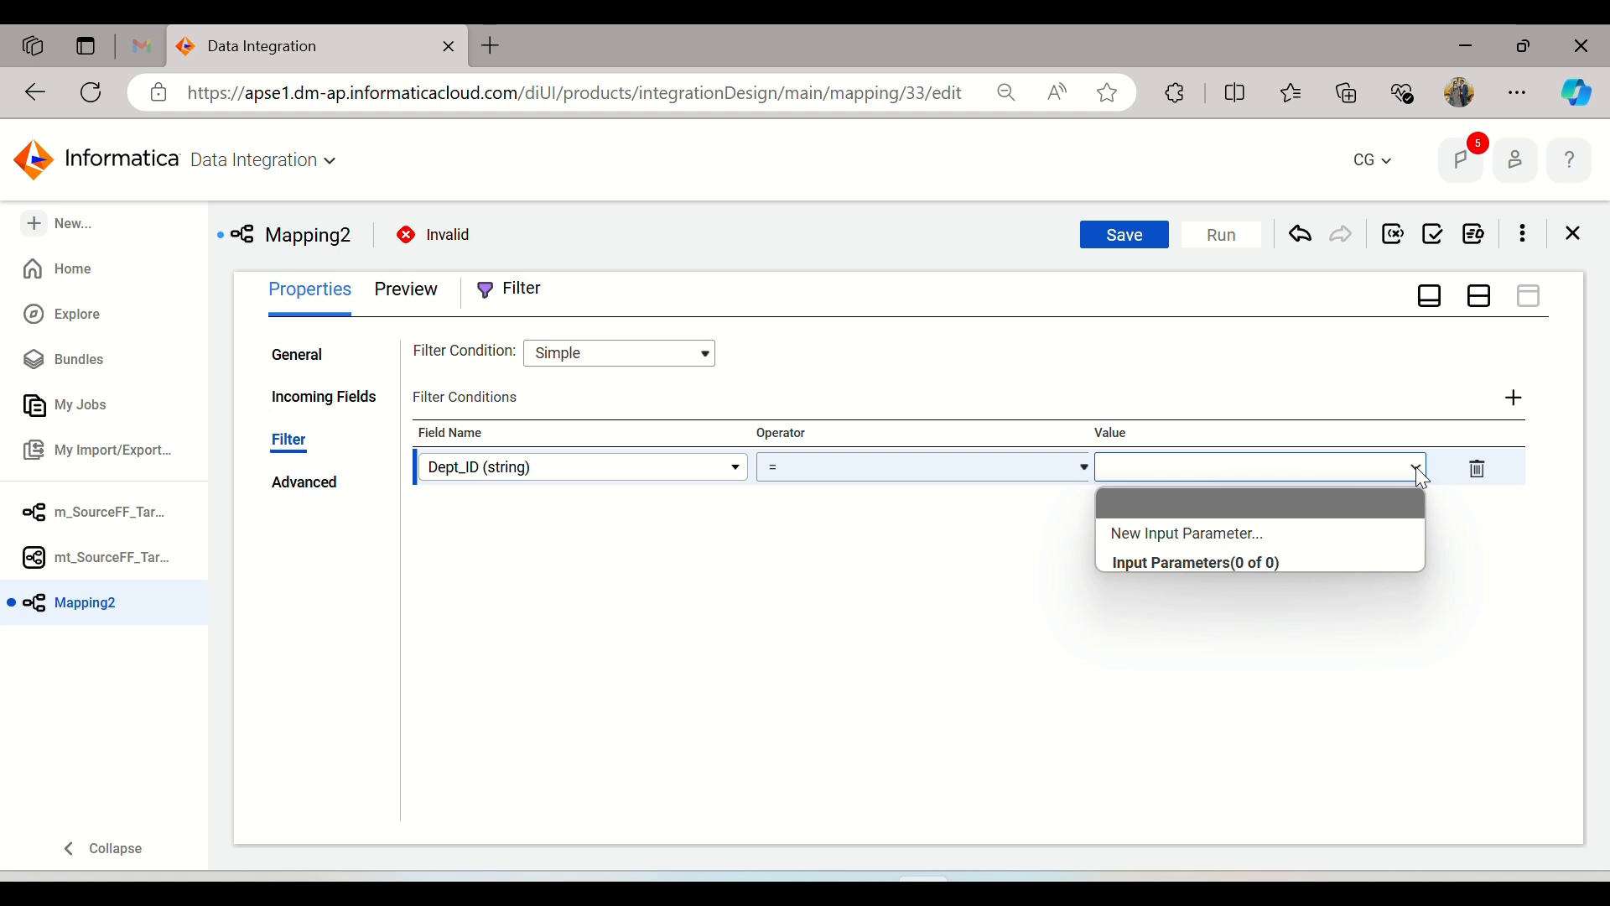
{"action": "left_click", "coordinate": [1373, 467]}
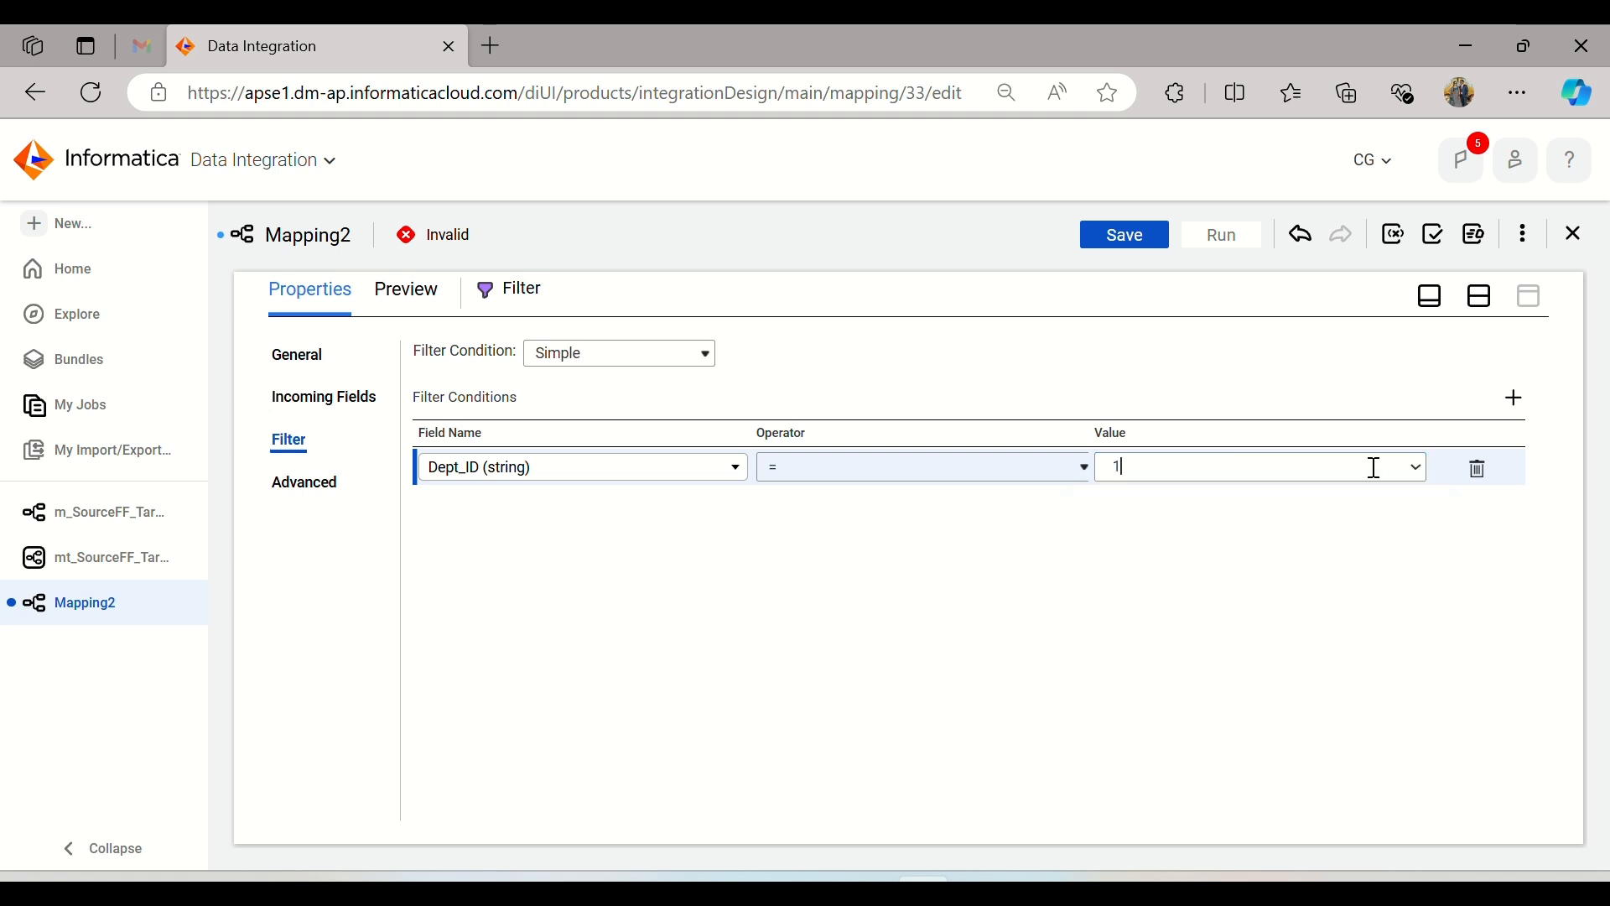
Step: Set the Target's connection to FF_Target (Flat File), checking the required load type in the IICS_Daily_Notes document in Word
{"action": "left_click", "coordinate": [1480, 295]}
{"action": "left_click", "coordinate": [1138, 477]}
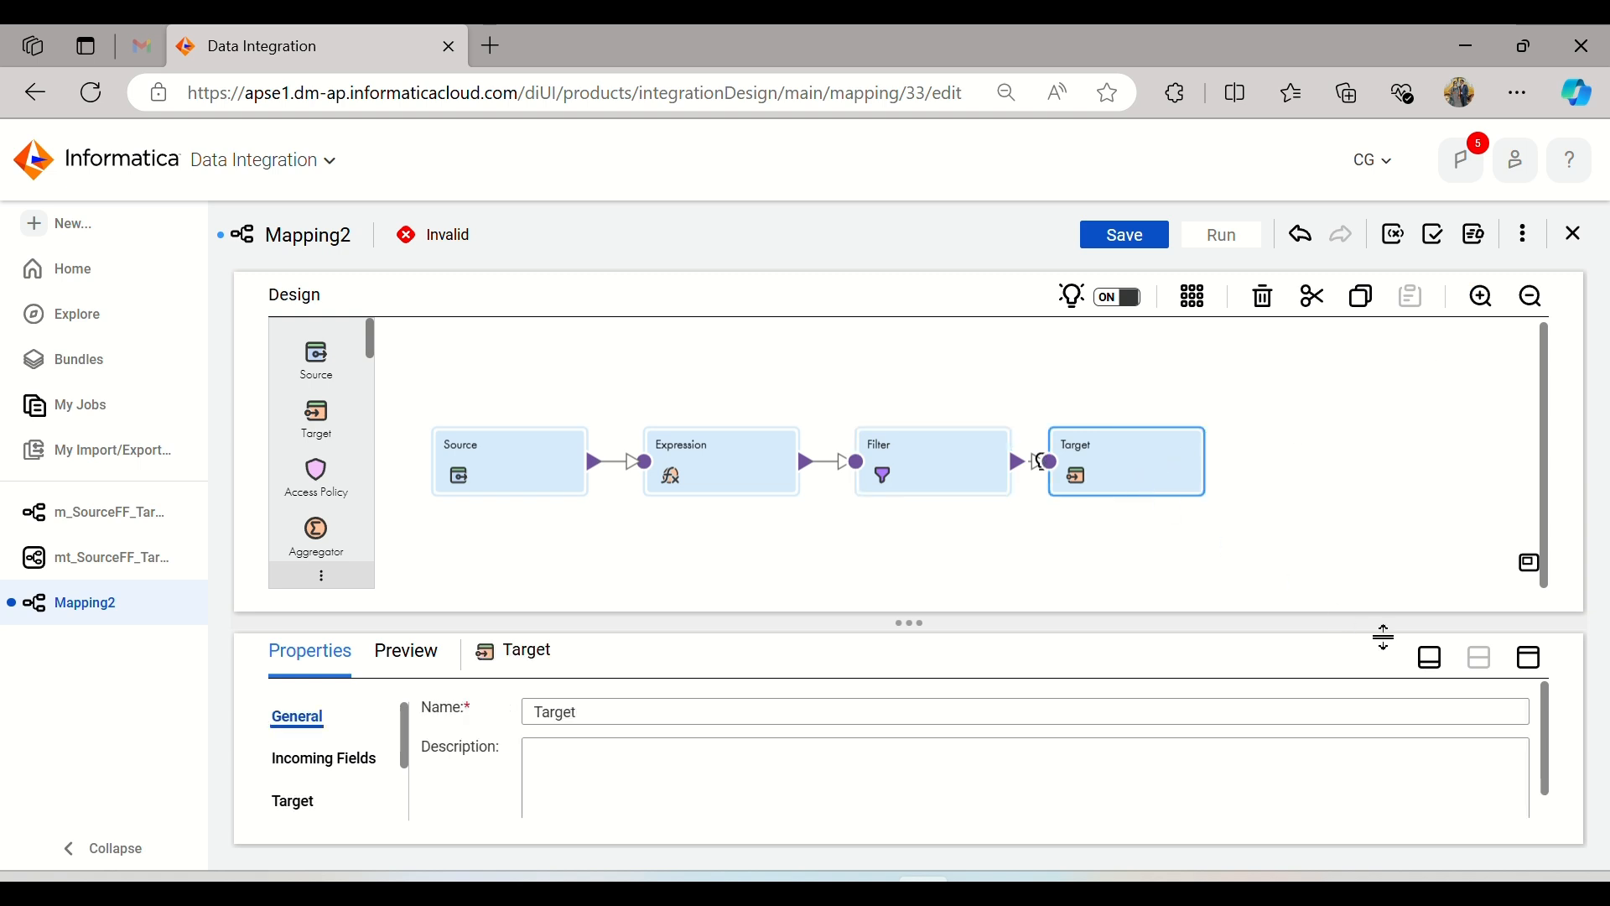
{"action": "left_click", "coordinate": [1538, 665]}
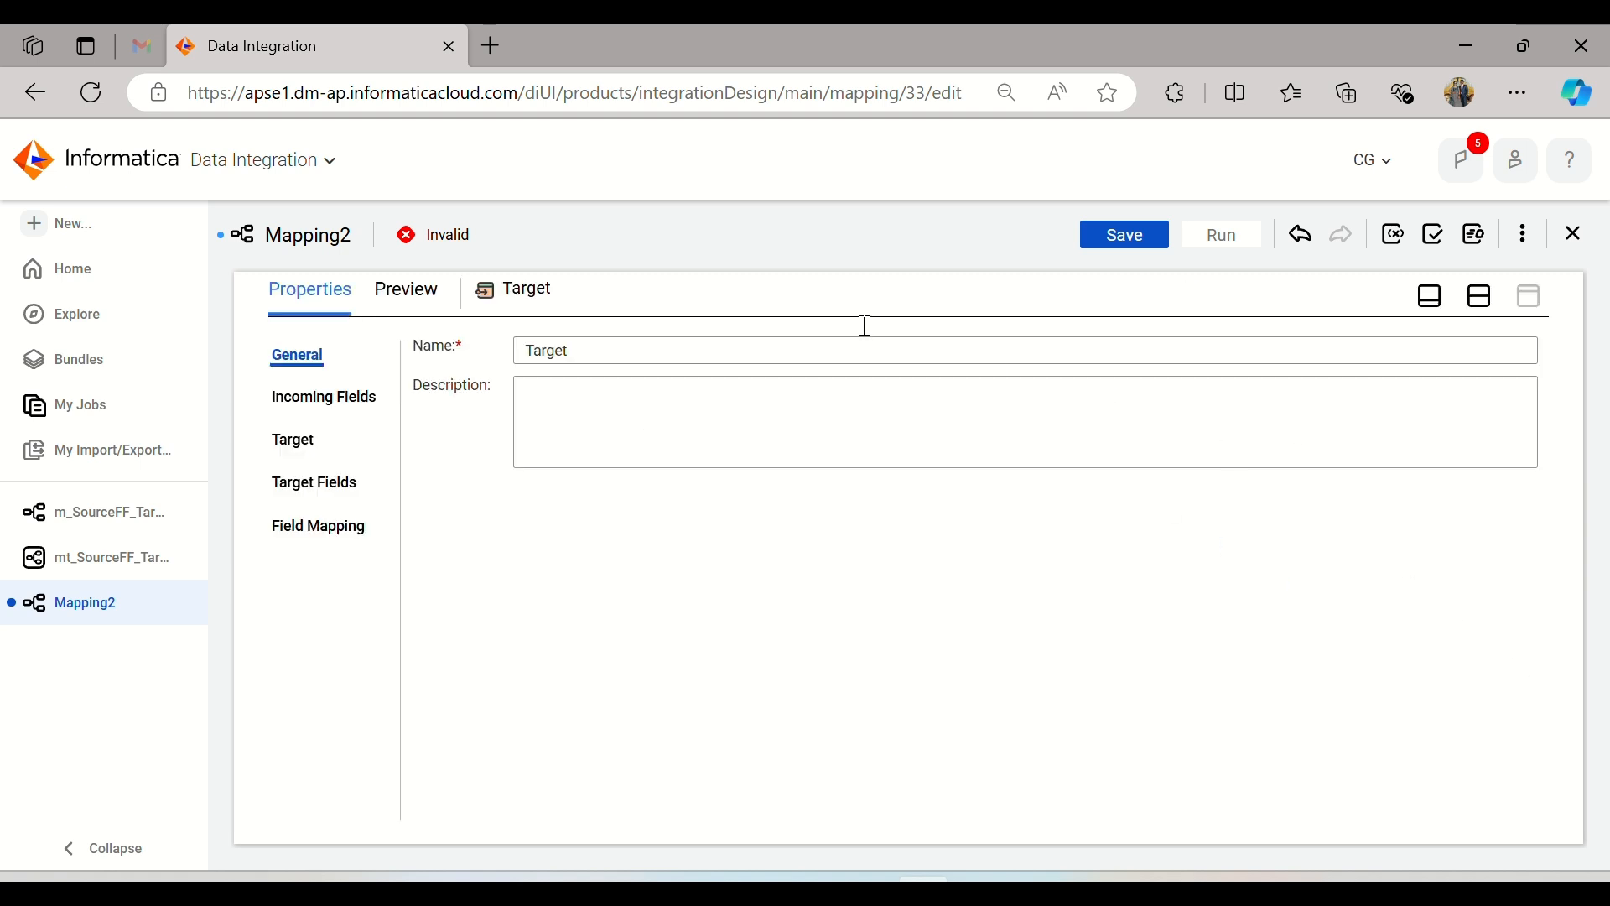
{"action": "left_click", "coordinate": [280, 442]}
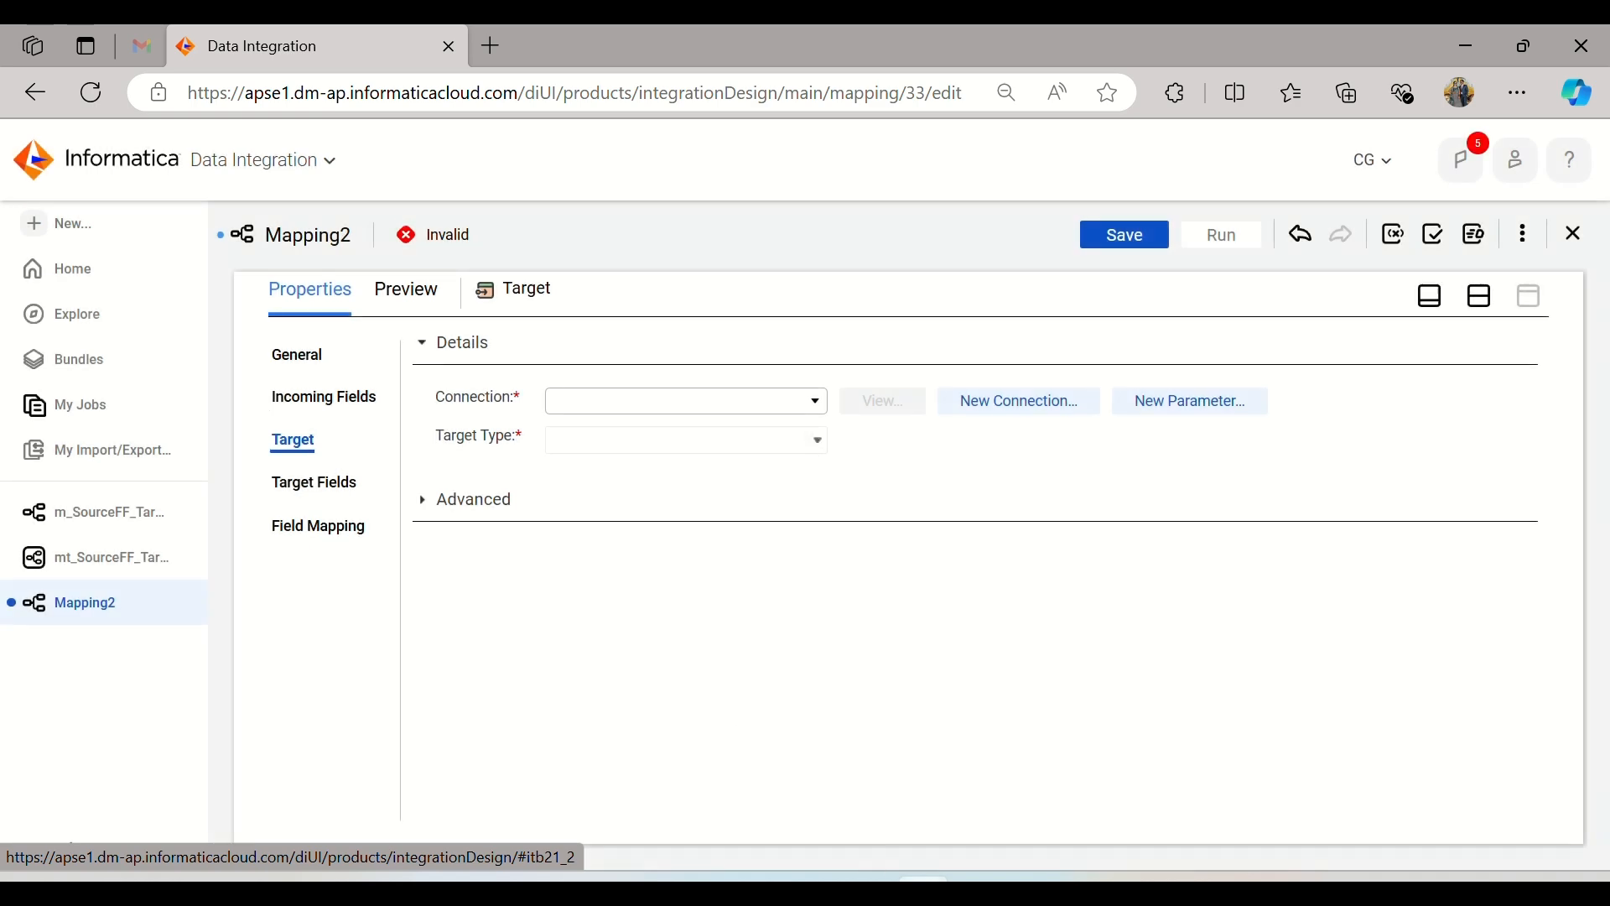
{"action": "left_click", "coordinate": [1033, 888]}
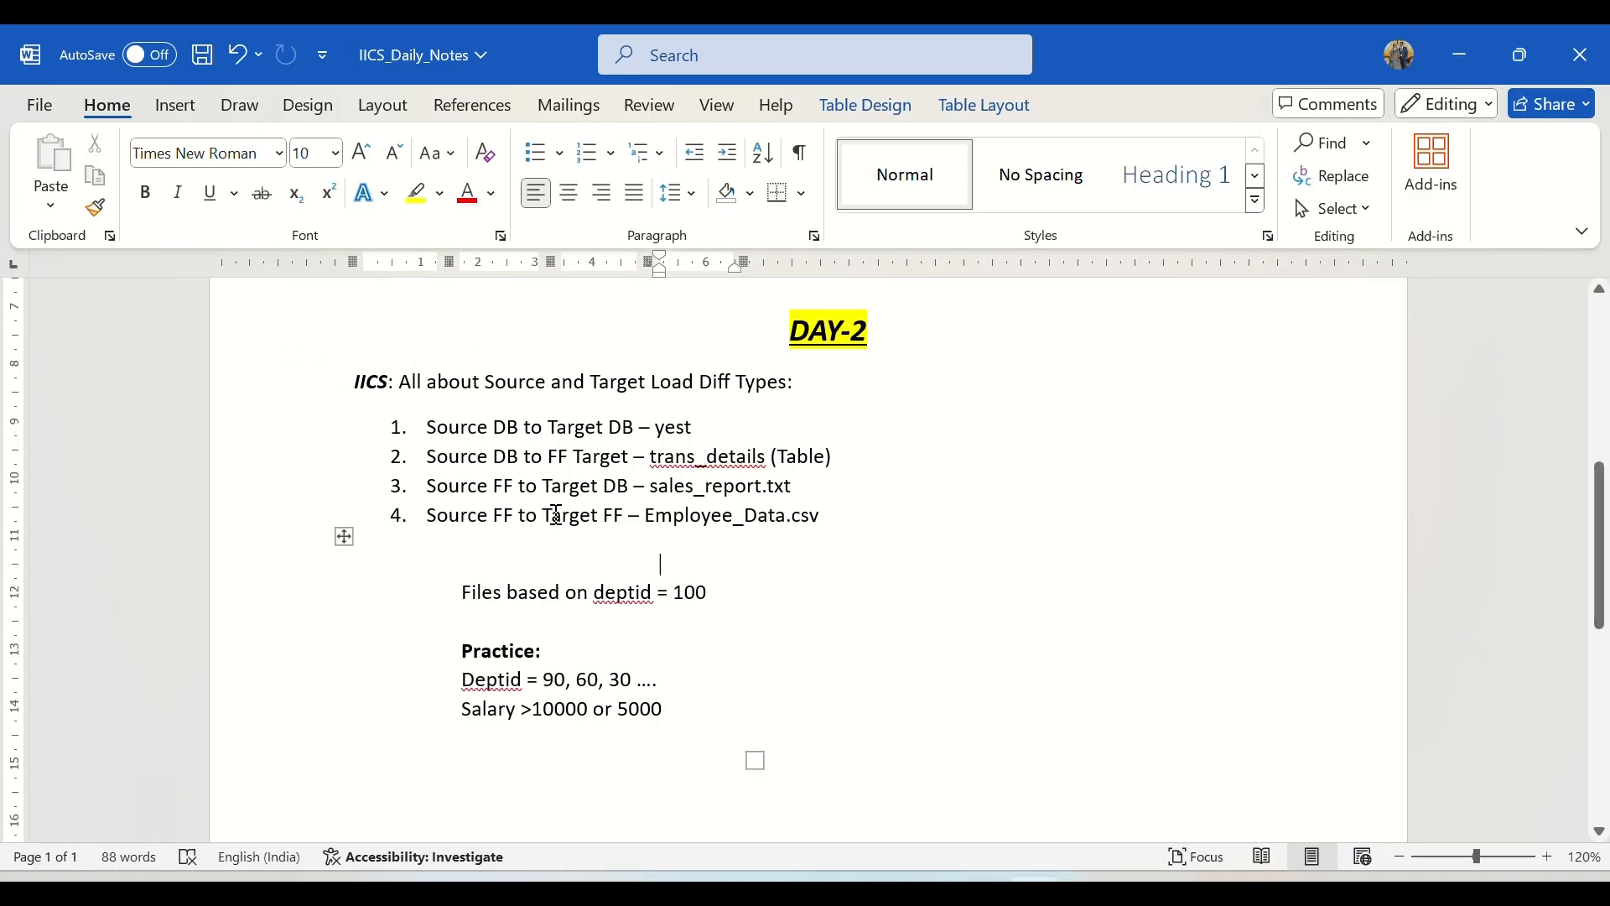
{"action": "left_click_drag", "start_coordinate": [555, 515], "coordinate": [634, 516]}
{"action": "key", "text": "alt+Tab"}
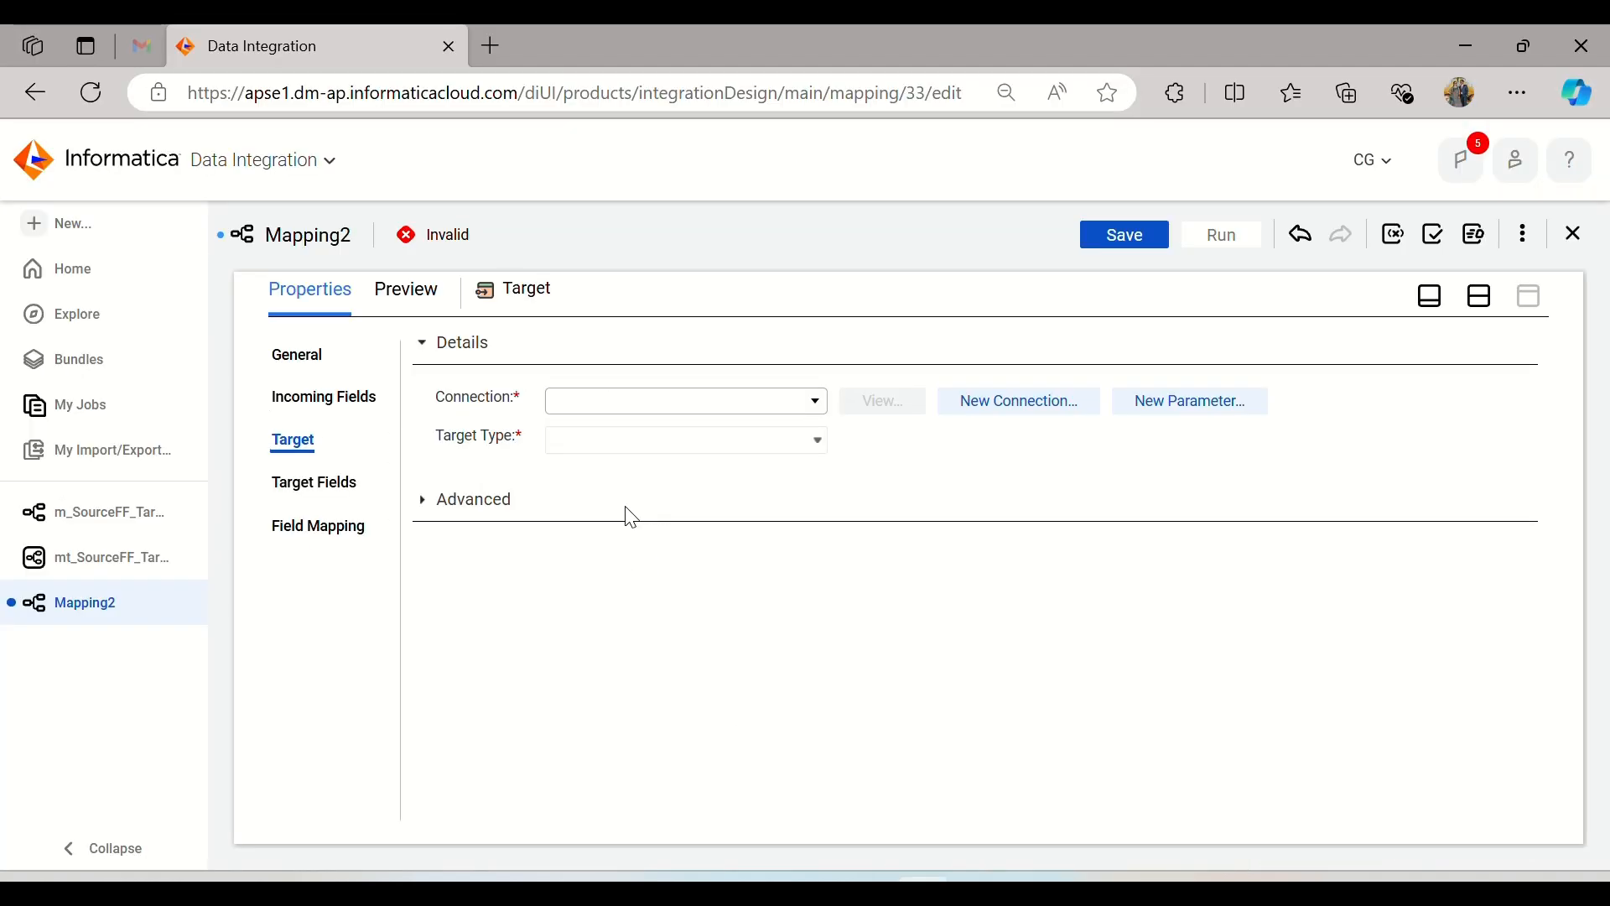
{"action": "left_click", "coordinate": [602, 402]}
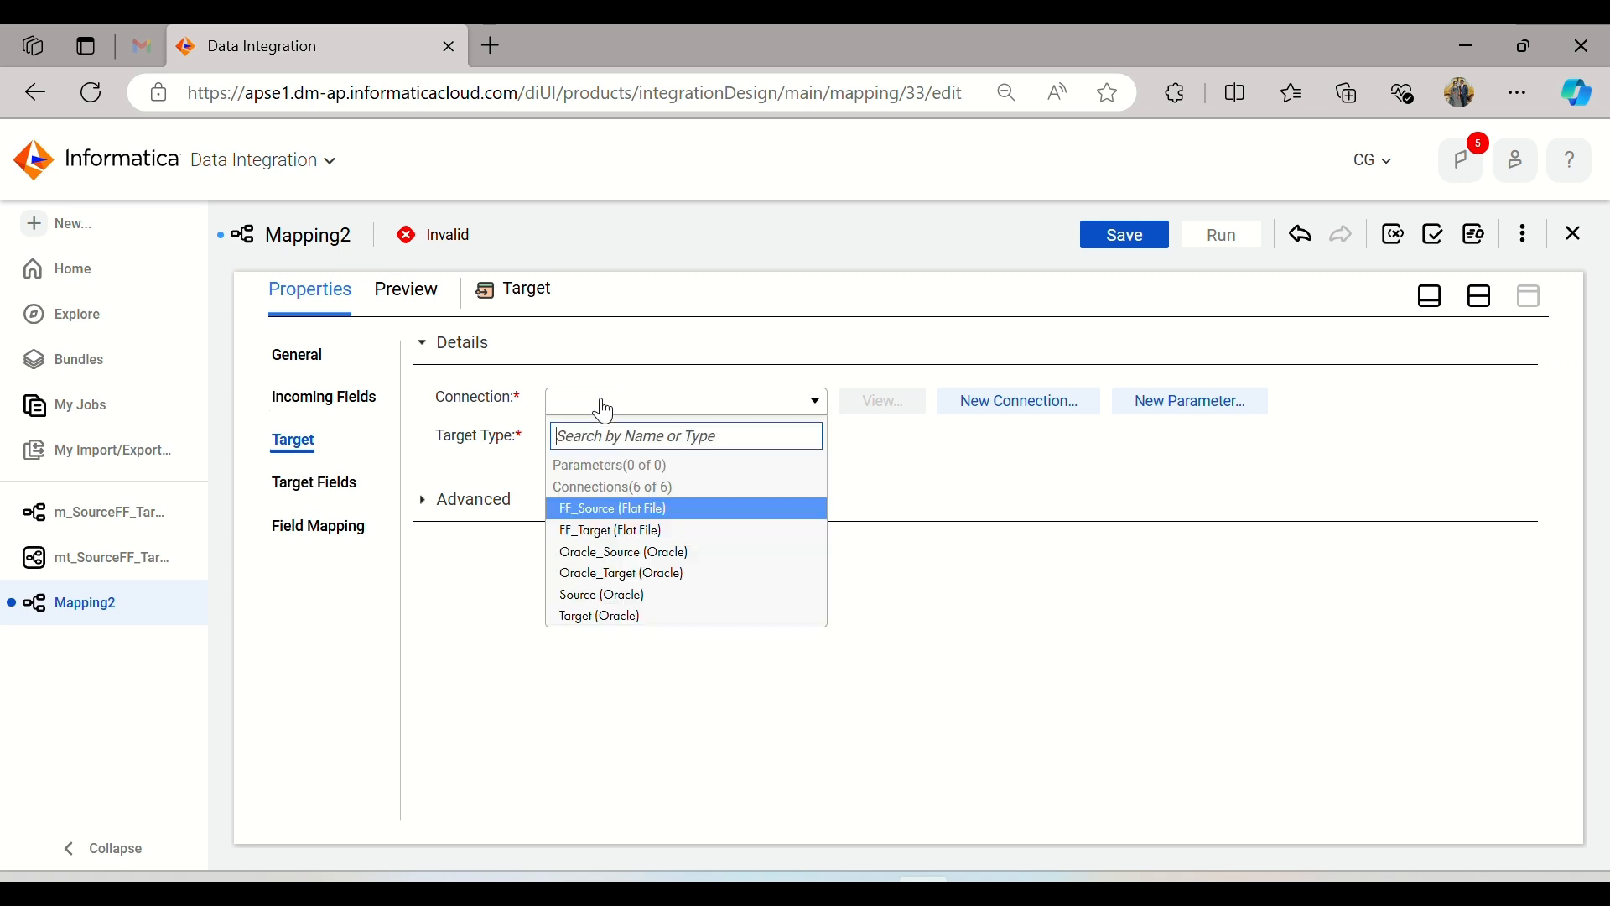
{"action": "left_click", "coordinate": [635, 535]}
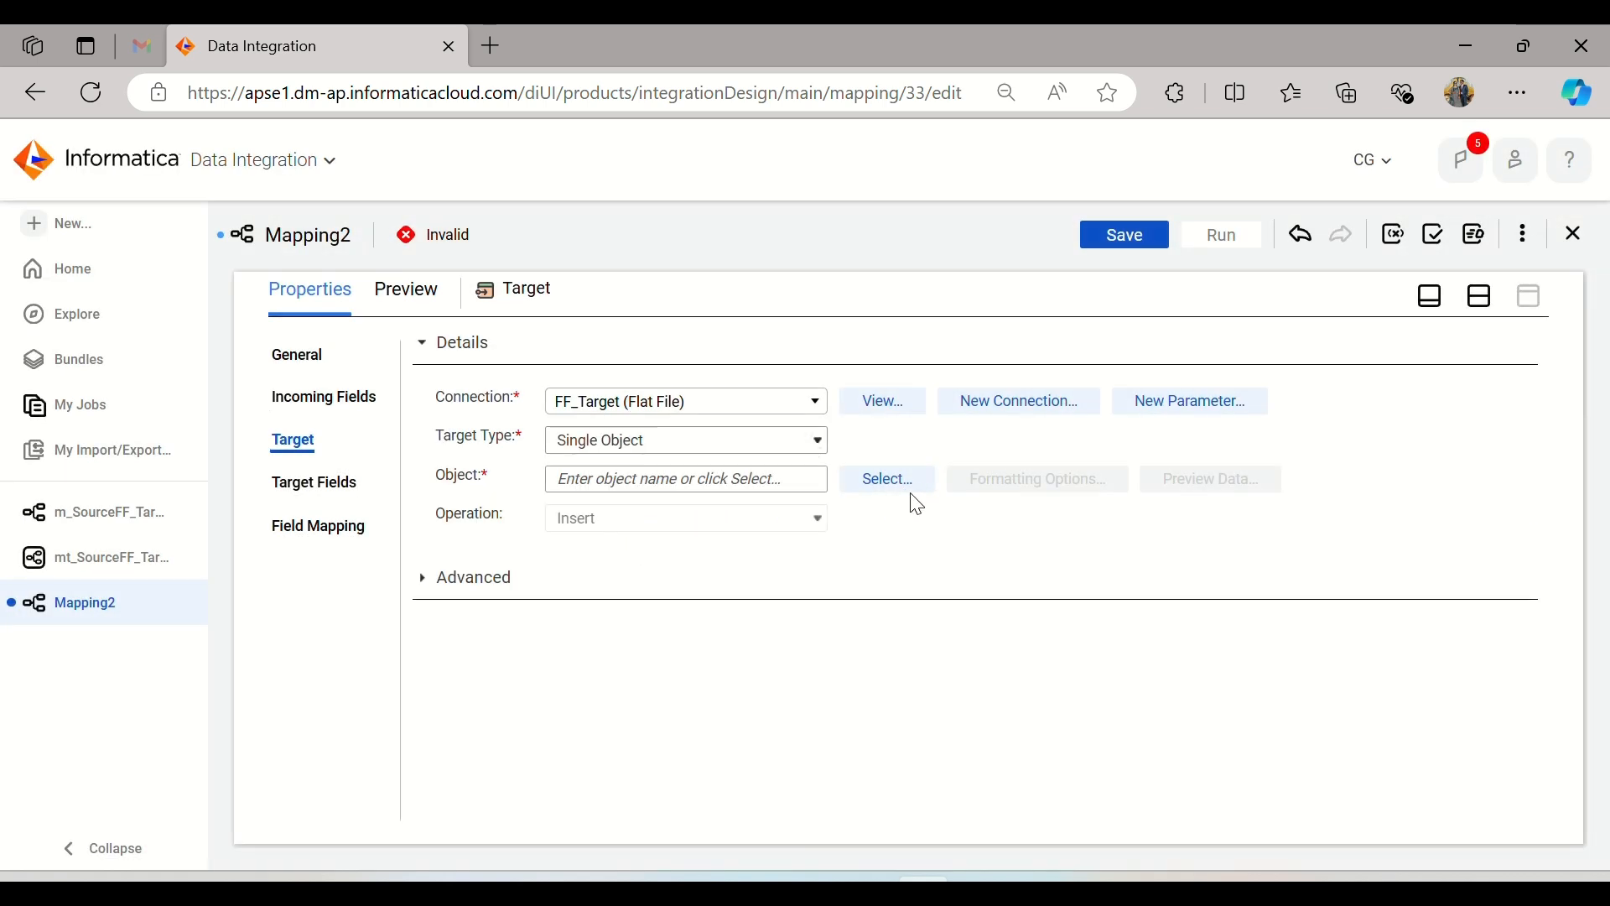
Step: Set the target object to be created new at runtime with the static file name Employee_Data_DeptID100.csv
{"action": "left_click", "coordinate": [893, 481]}
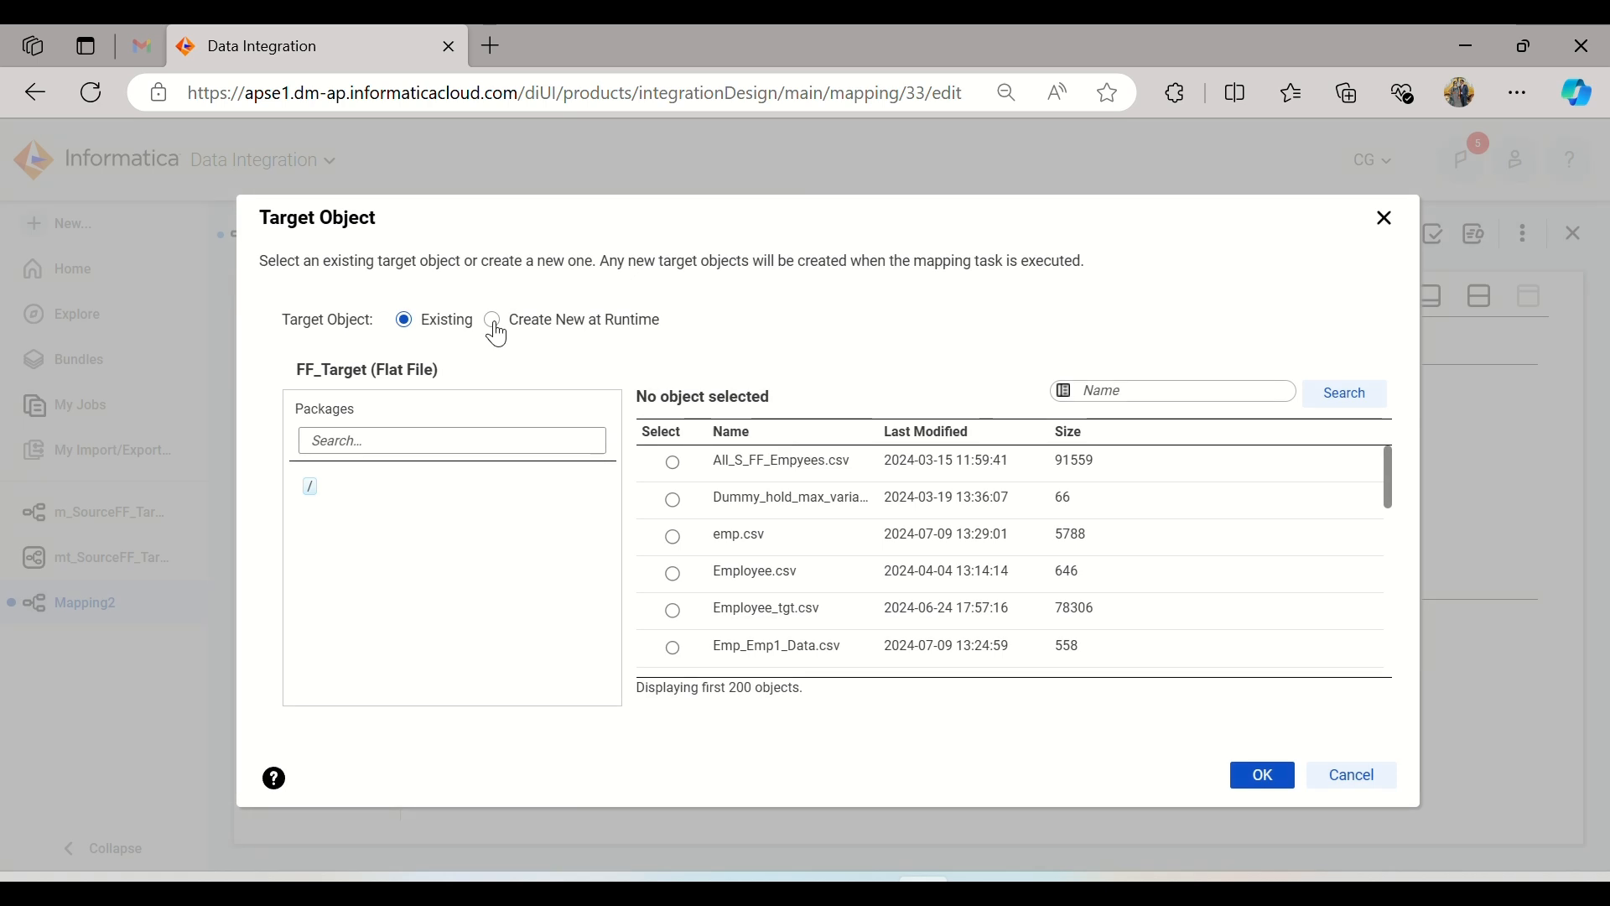
{"action": "left_click", "coordinate": [493, 321]}
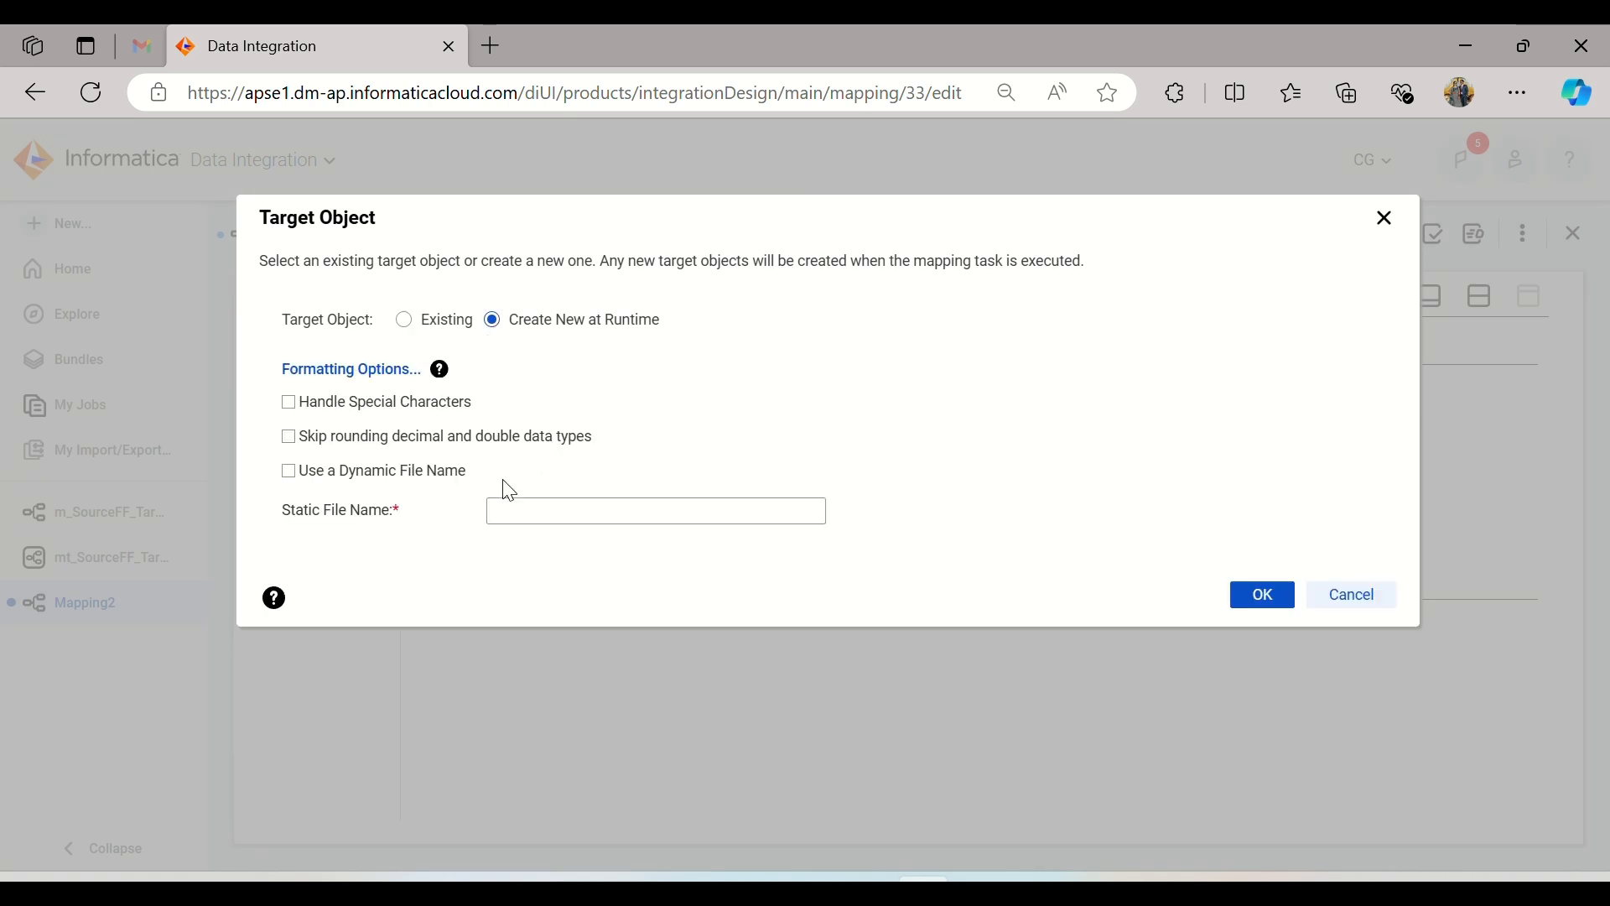
{"action": "left_click", "coordinate": [557, 517]}
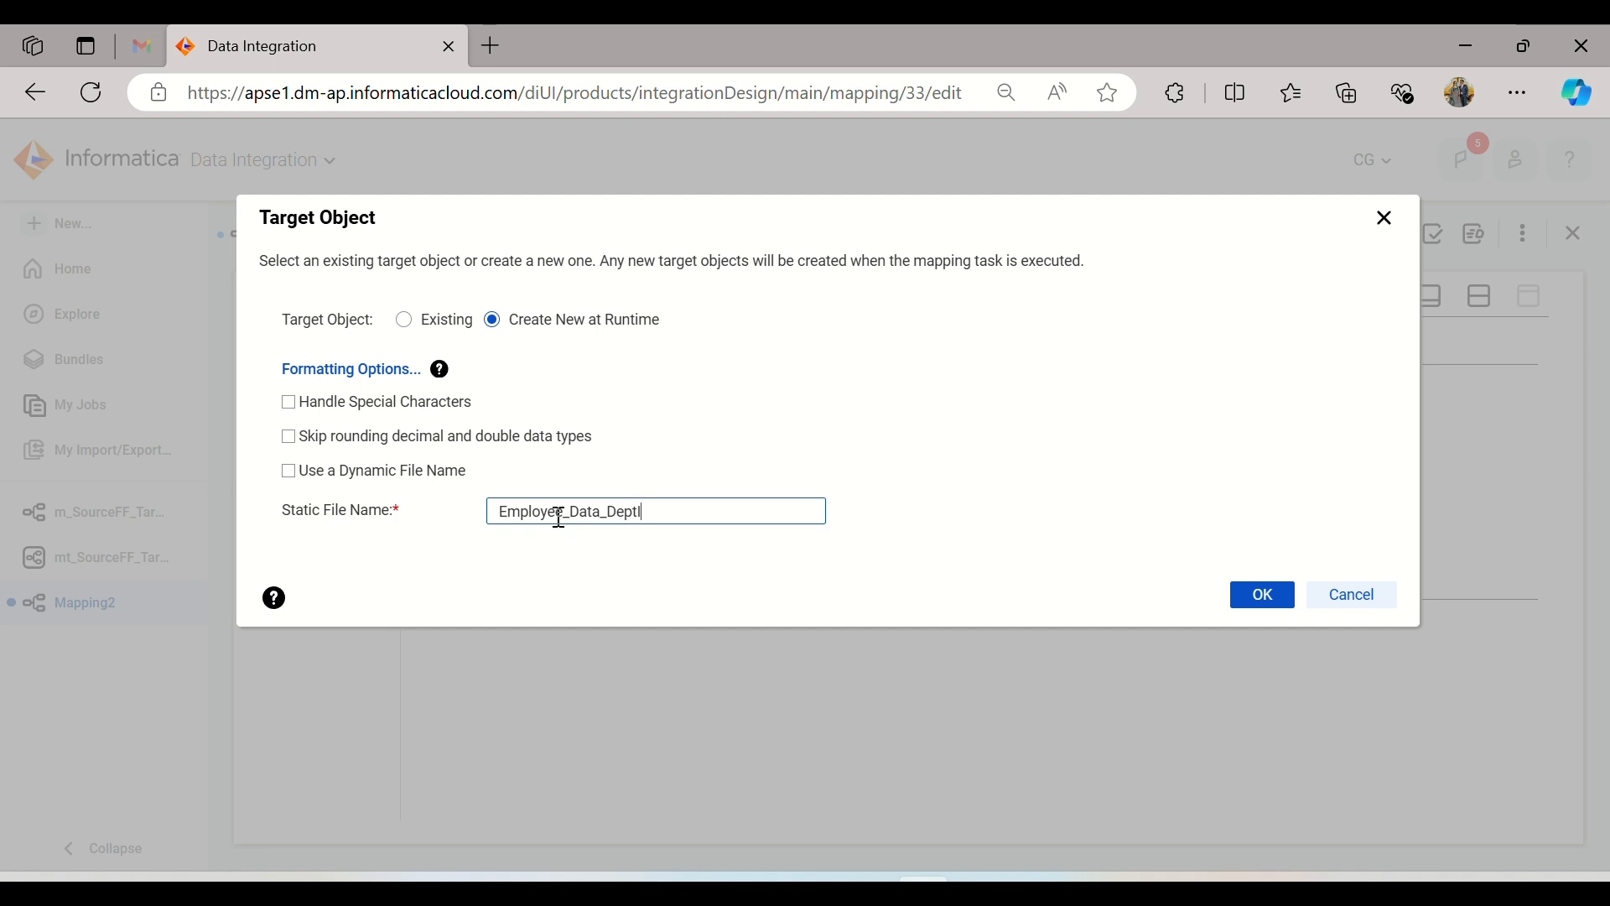
{"action": "type", "text": "100.csv"}
{"action": "left_click", "coordinate": [1262, 593]}
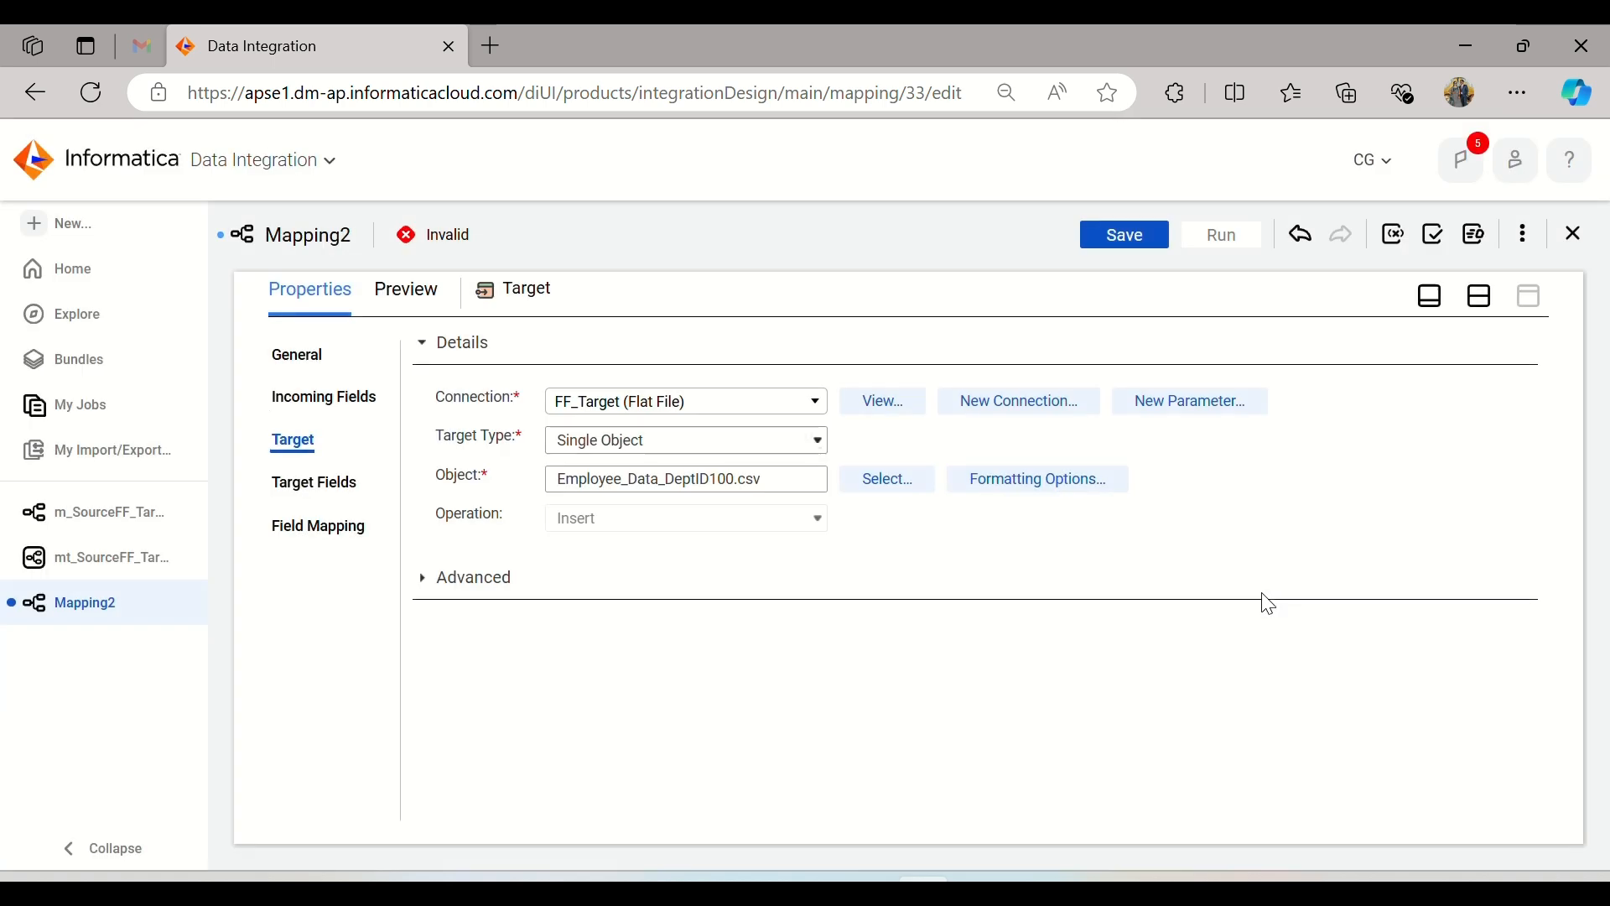
Step: Return to the design canvas and save the mapping as m_SFF_TFF
{"action": "left_click", "coordinate": [1480, 295]}
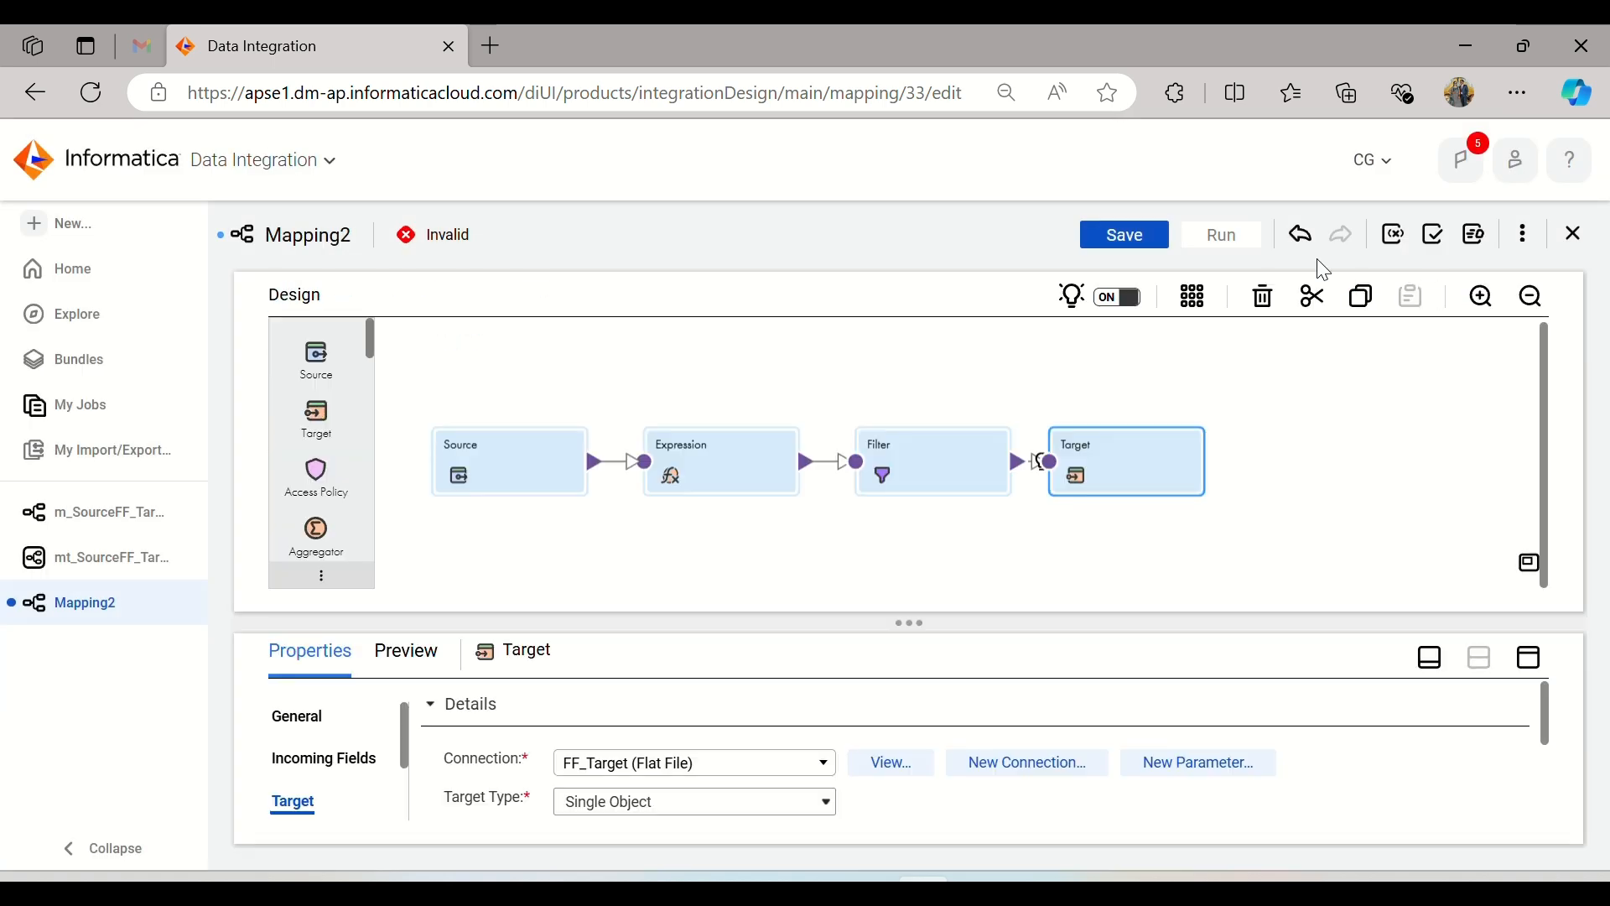
{"action": "left_click", "coordinate": [1132, 234]}
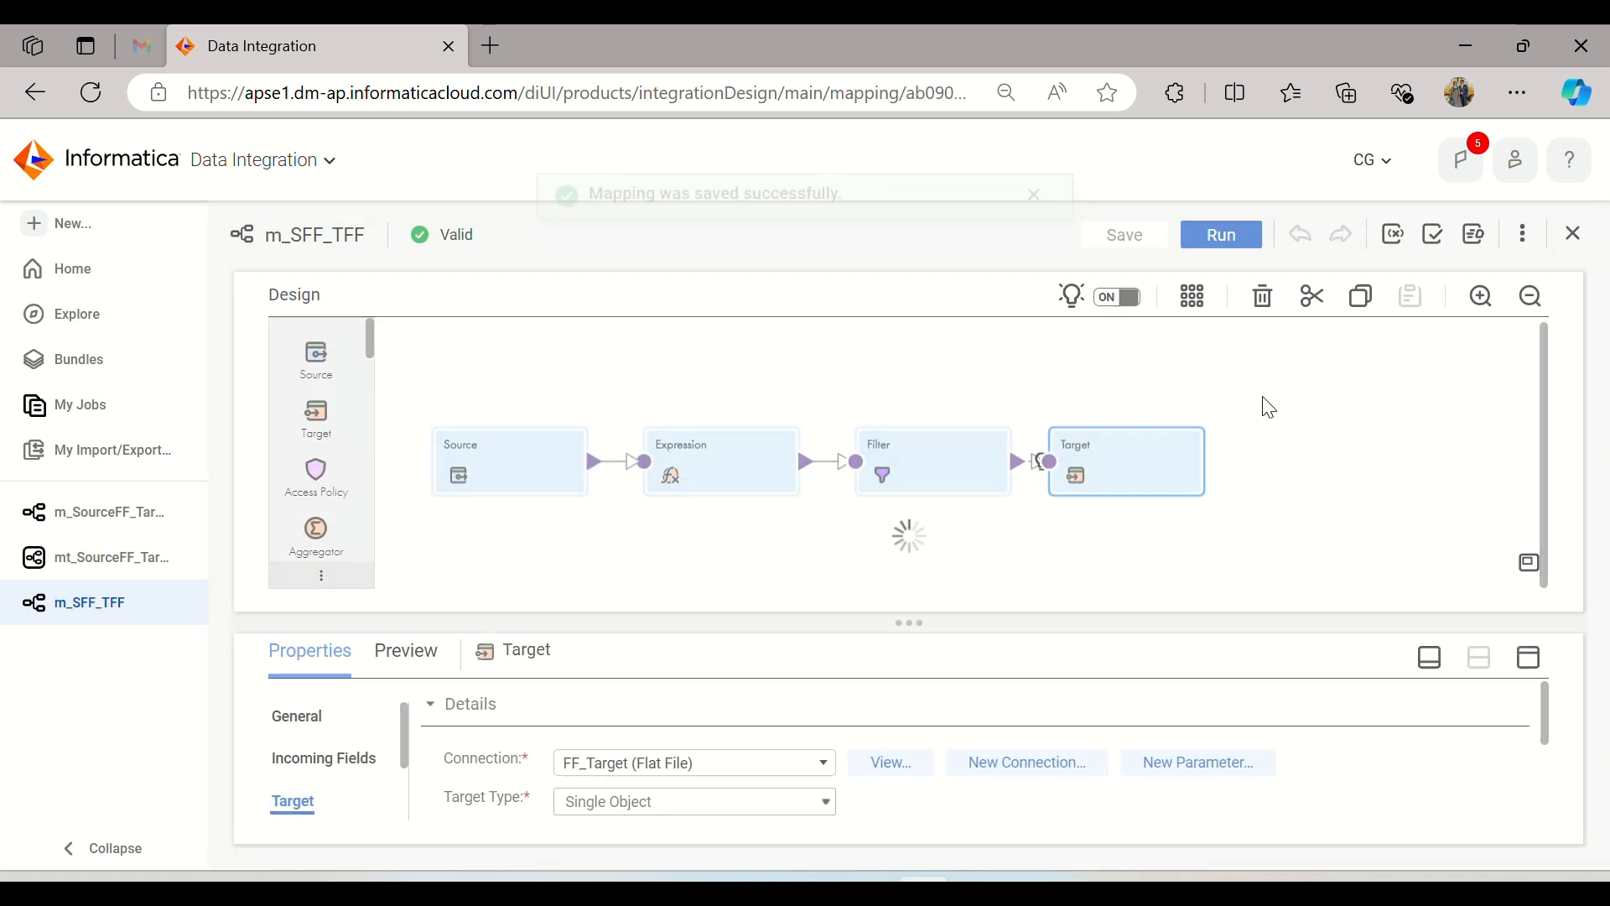
{"action": "left_click", "coordinate": [1037, 236]}
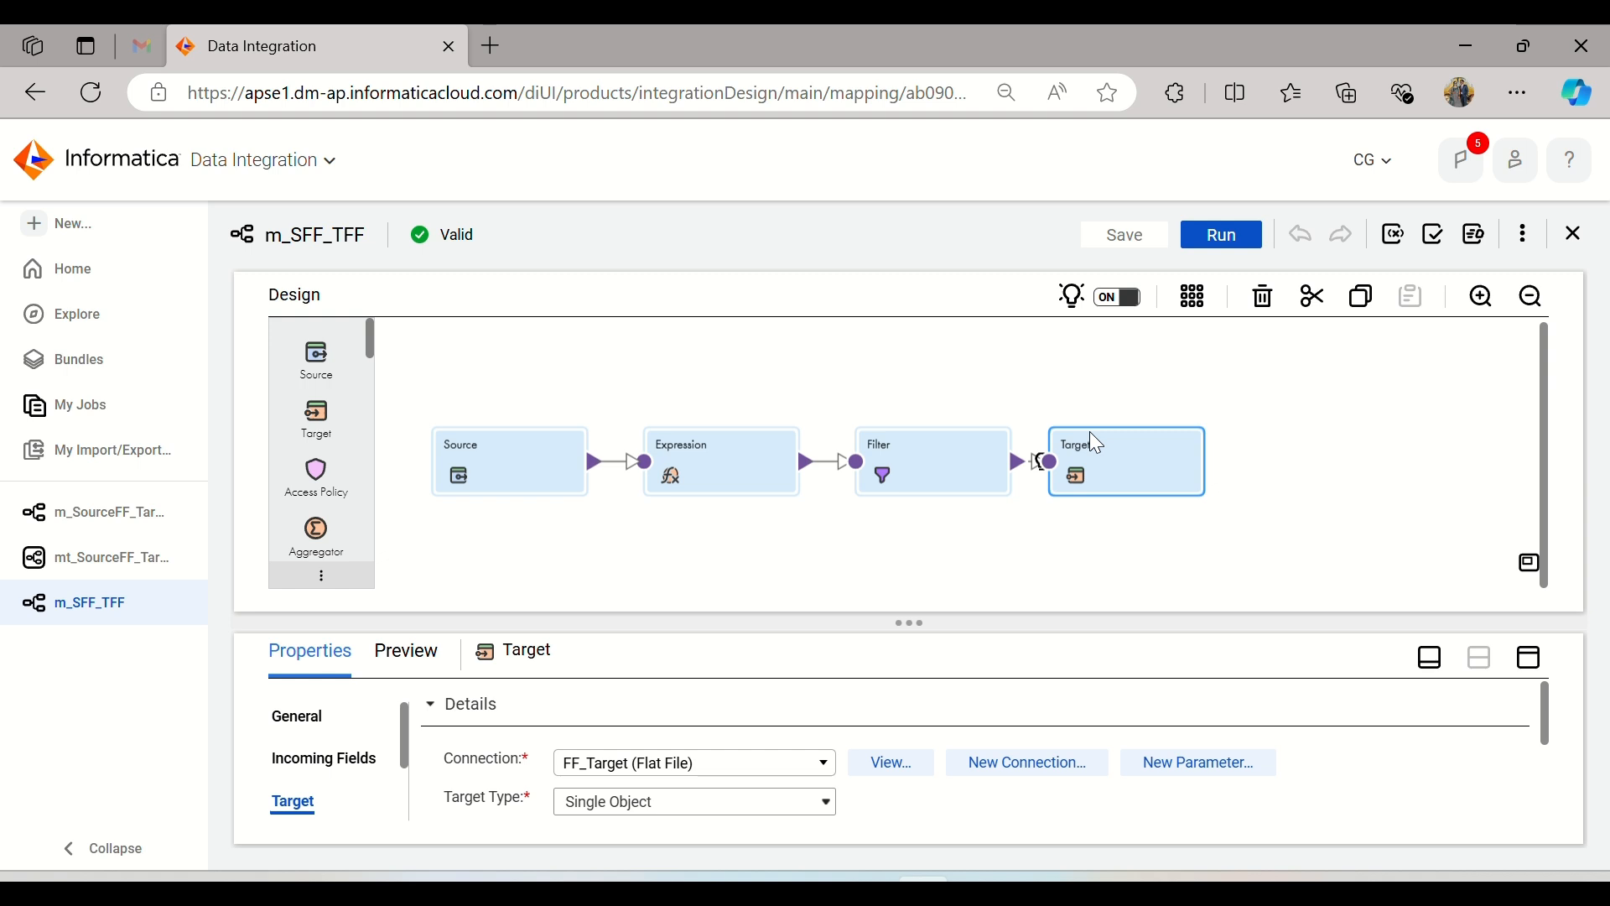
Step: Run a data preview of the Filter transformation with 100 rows, and check whether the Target offers a preview
{"action": "left_click", "coordinate": [946, 468]}
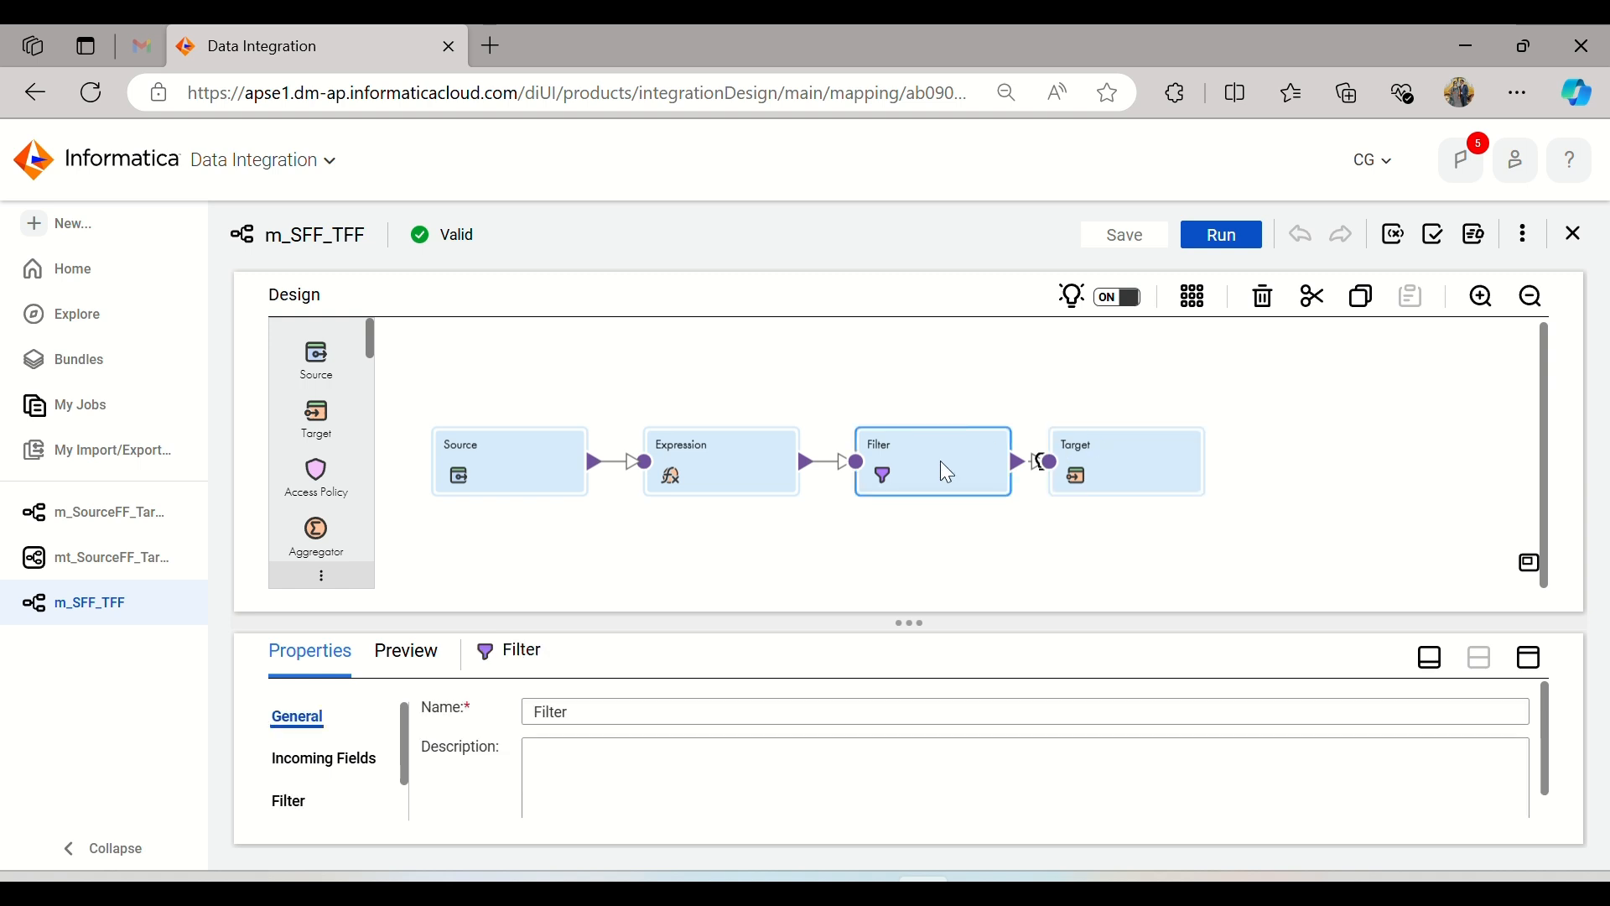
{"action": "left_click", "coordinate": [1529, 657]}
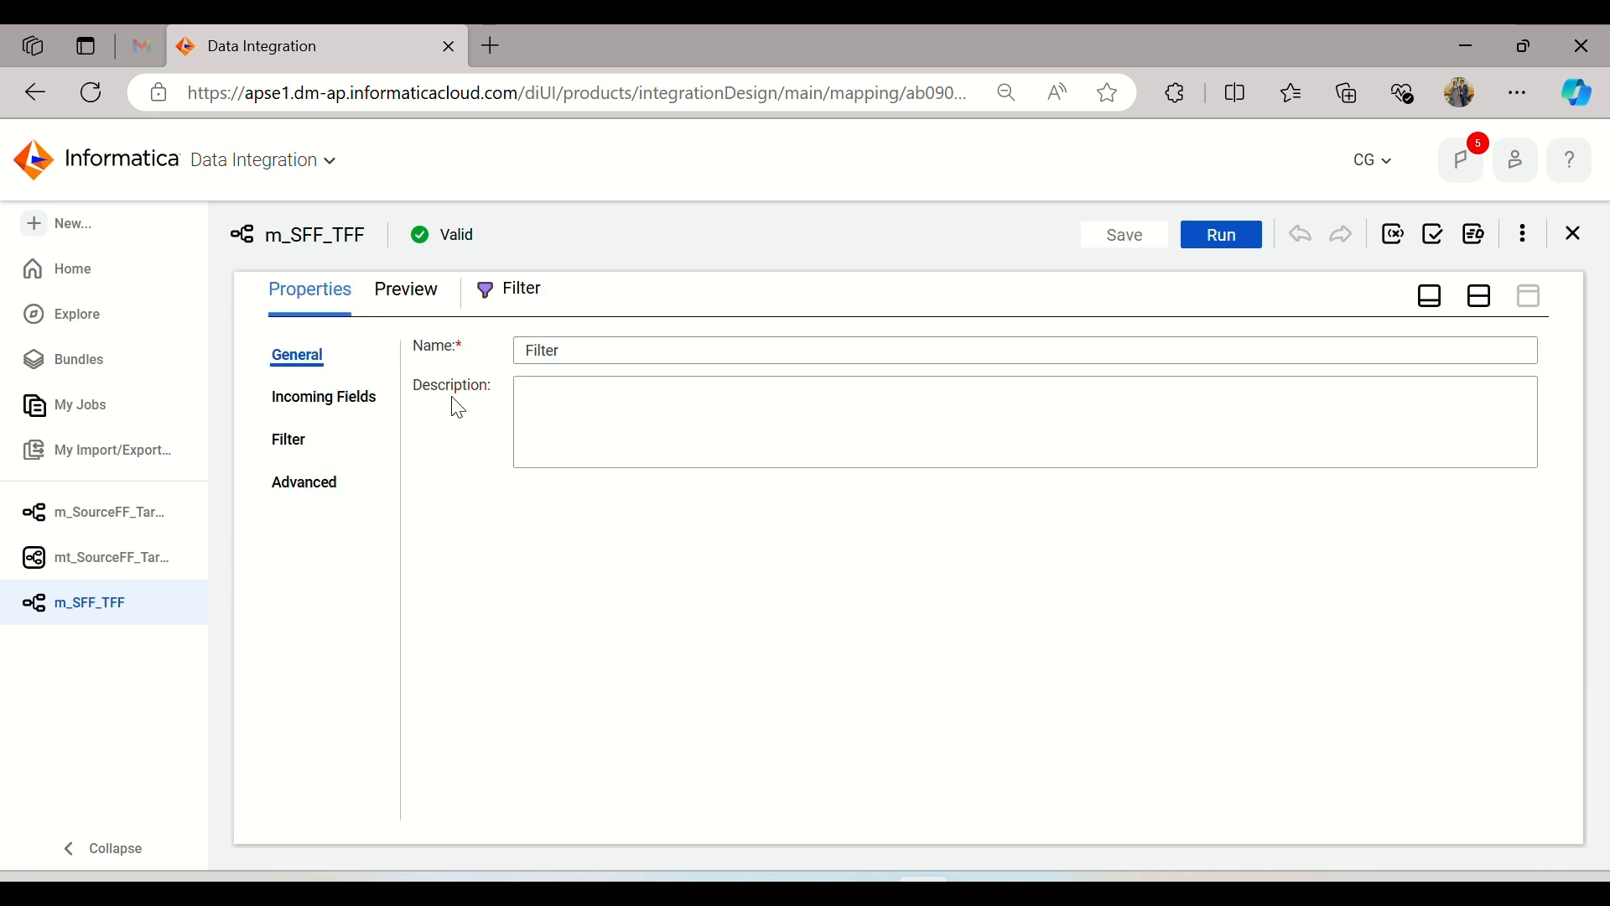
{"action": "left_click", "coordinate": [419, 285]}
{"action": "left_click", "coordinate": [772, 405]}
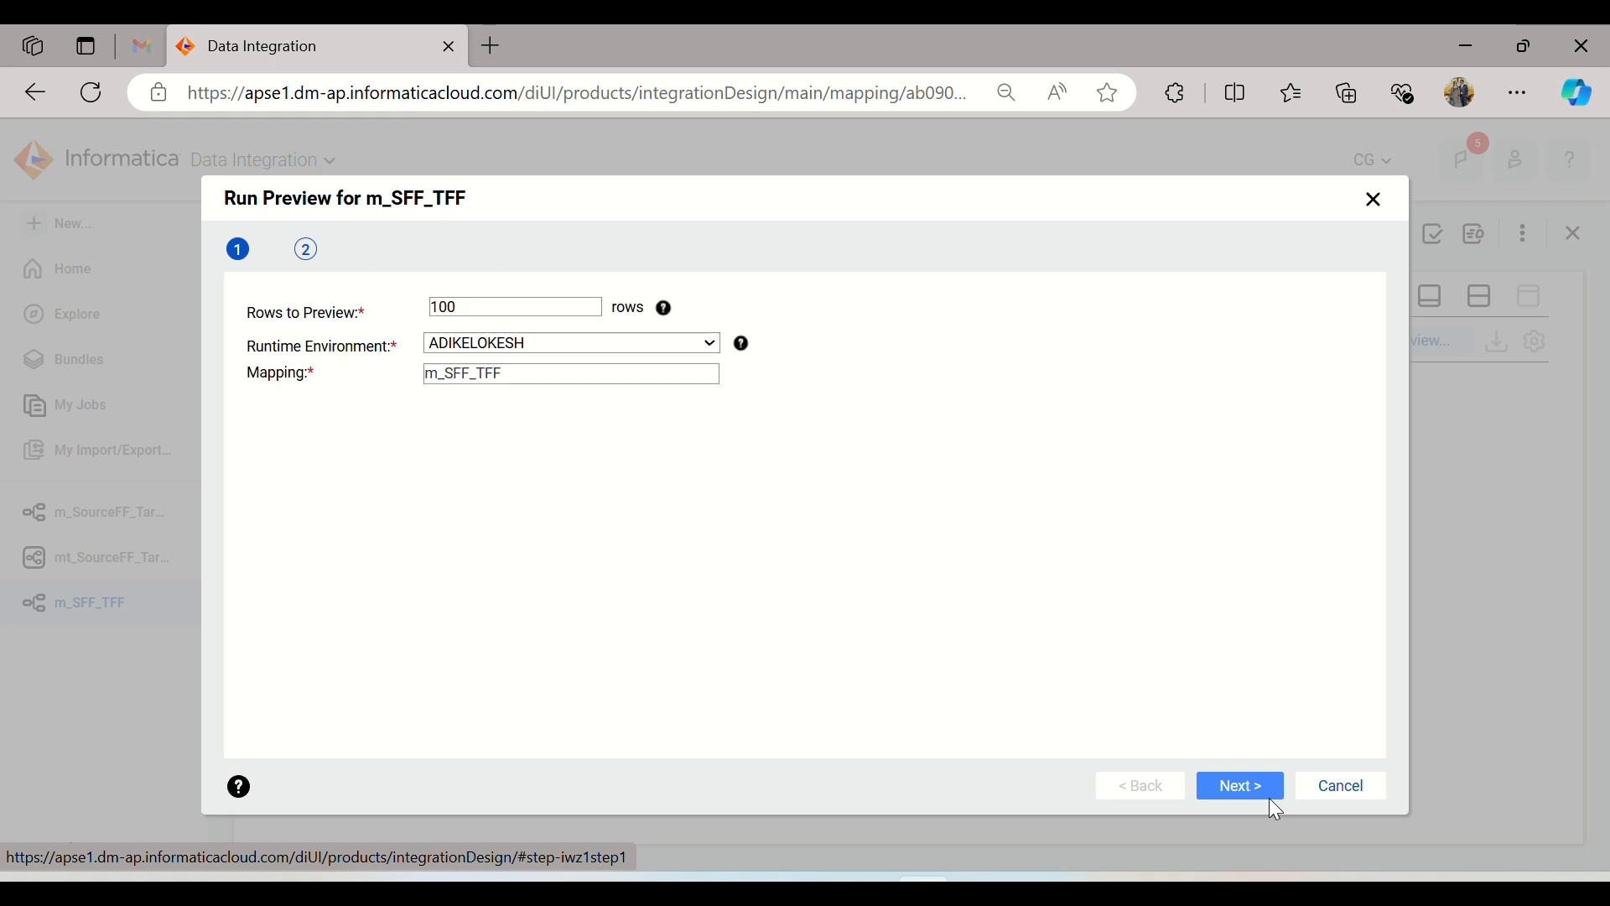
{"action": "left_click", "coordinate": [1231, 785]}
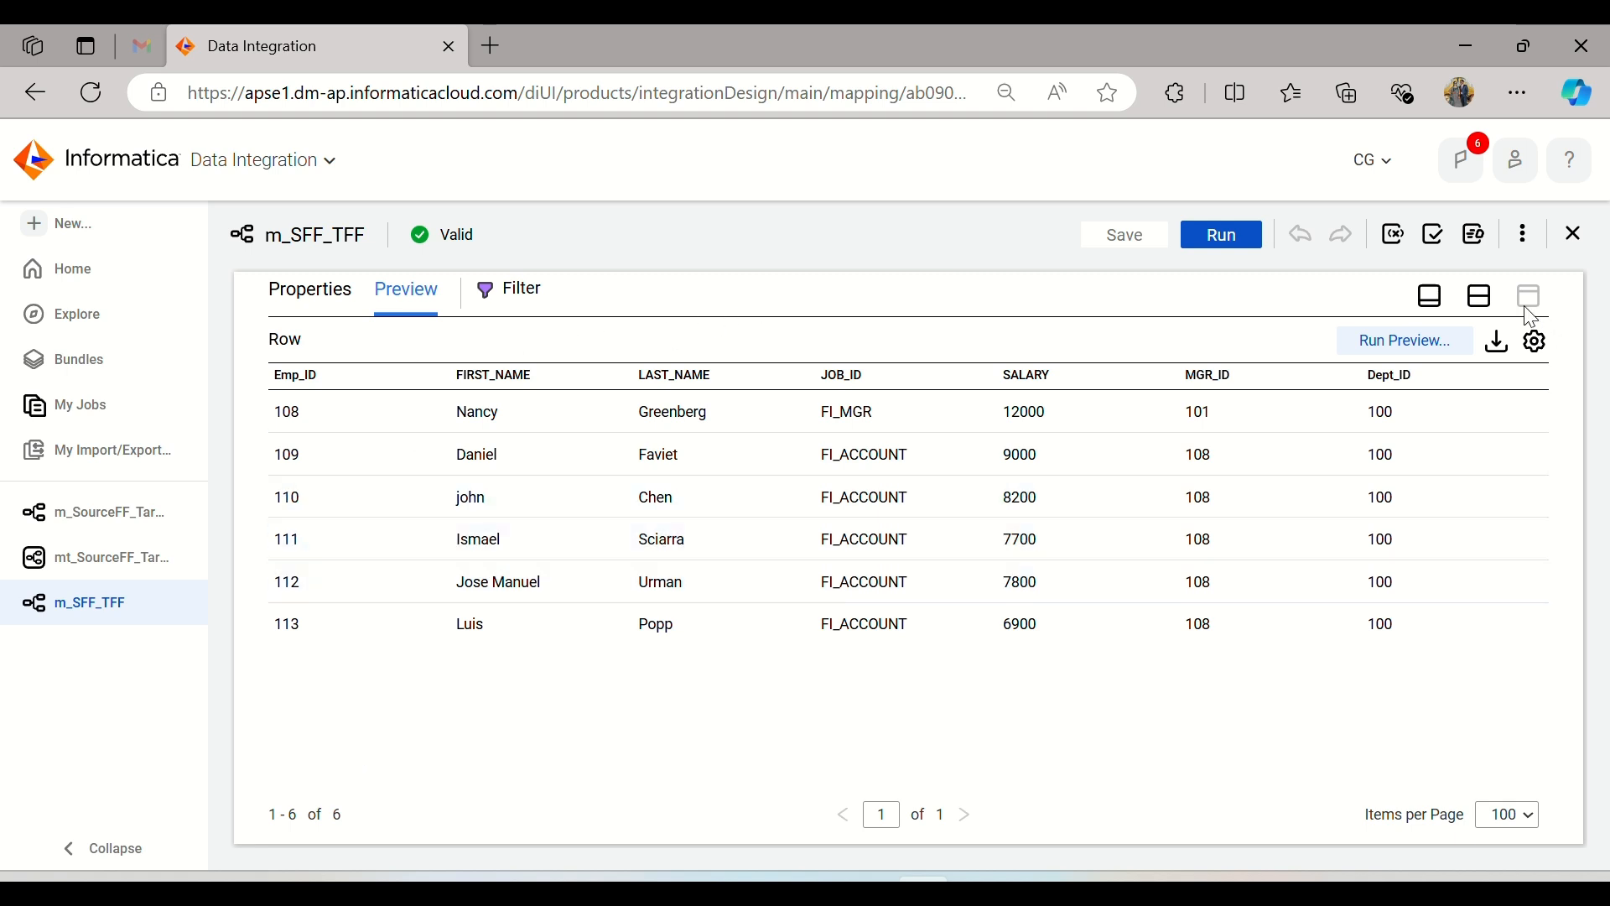
{"action": "left_click", "coordinate": [1490, 302]}
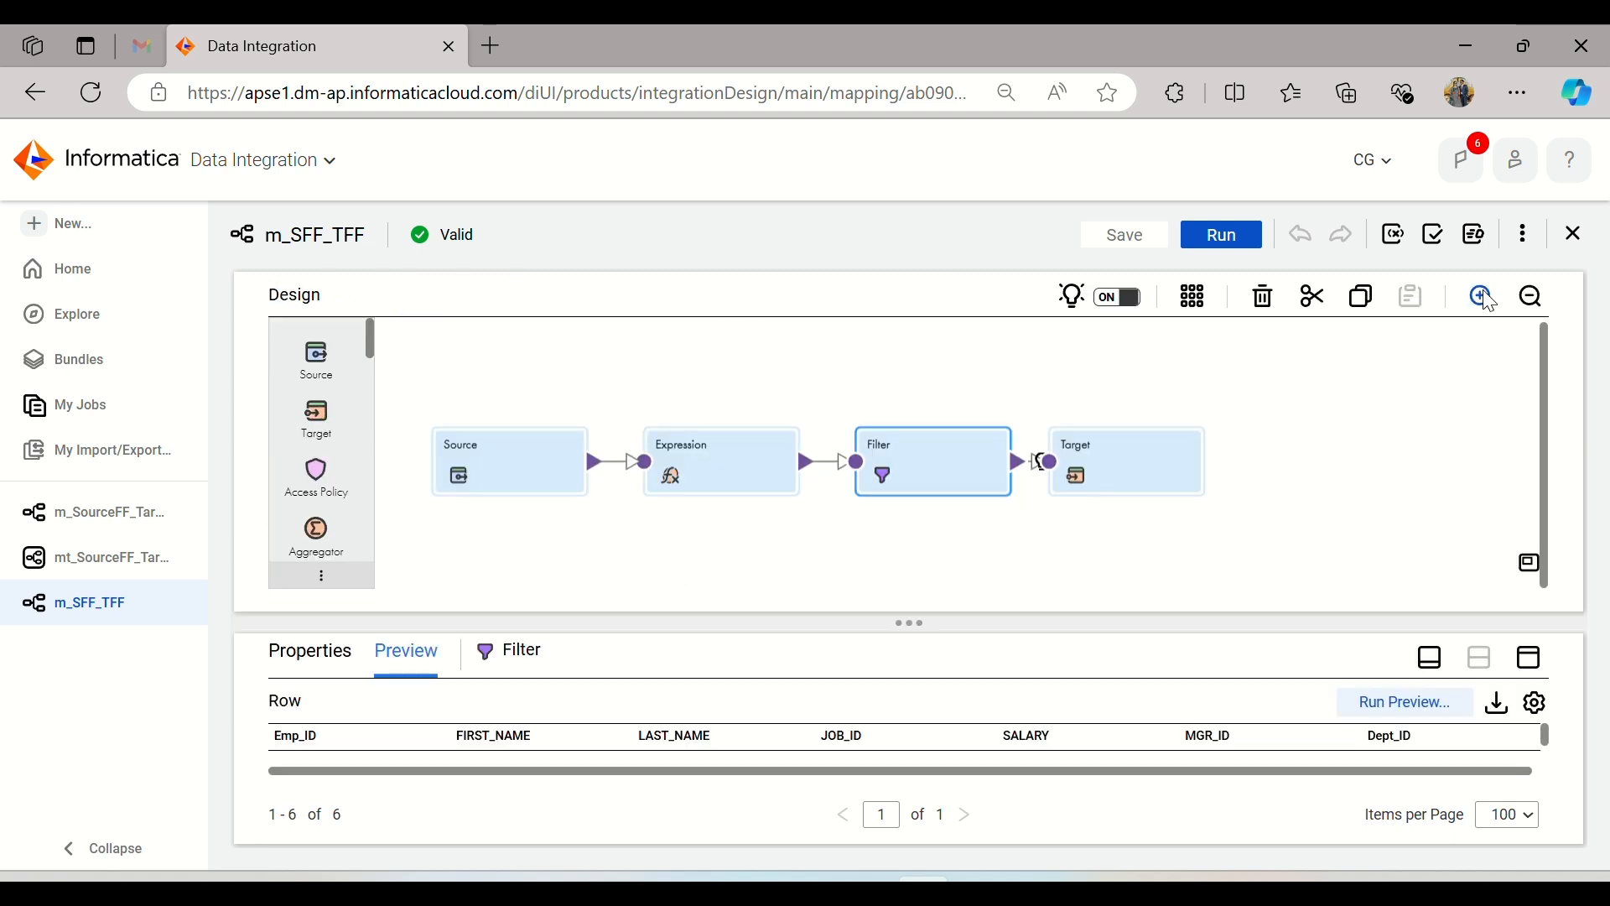
{"action": "left_click", "coordinate": [1118, 465]}
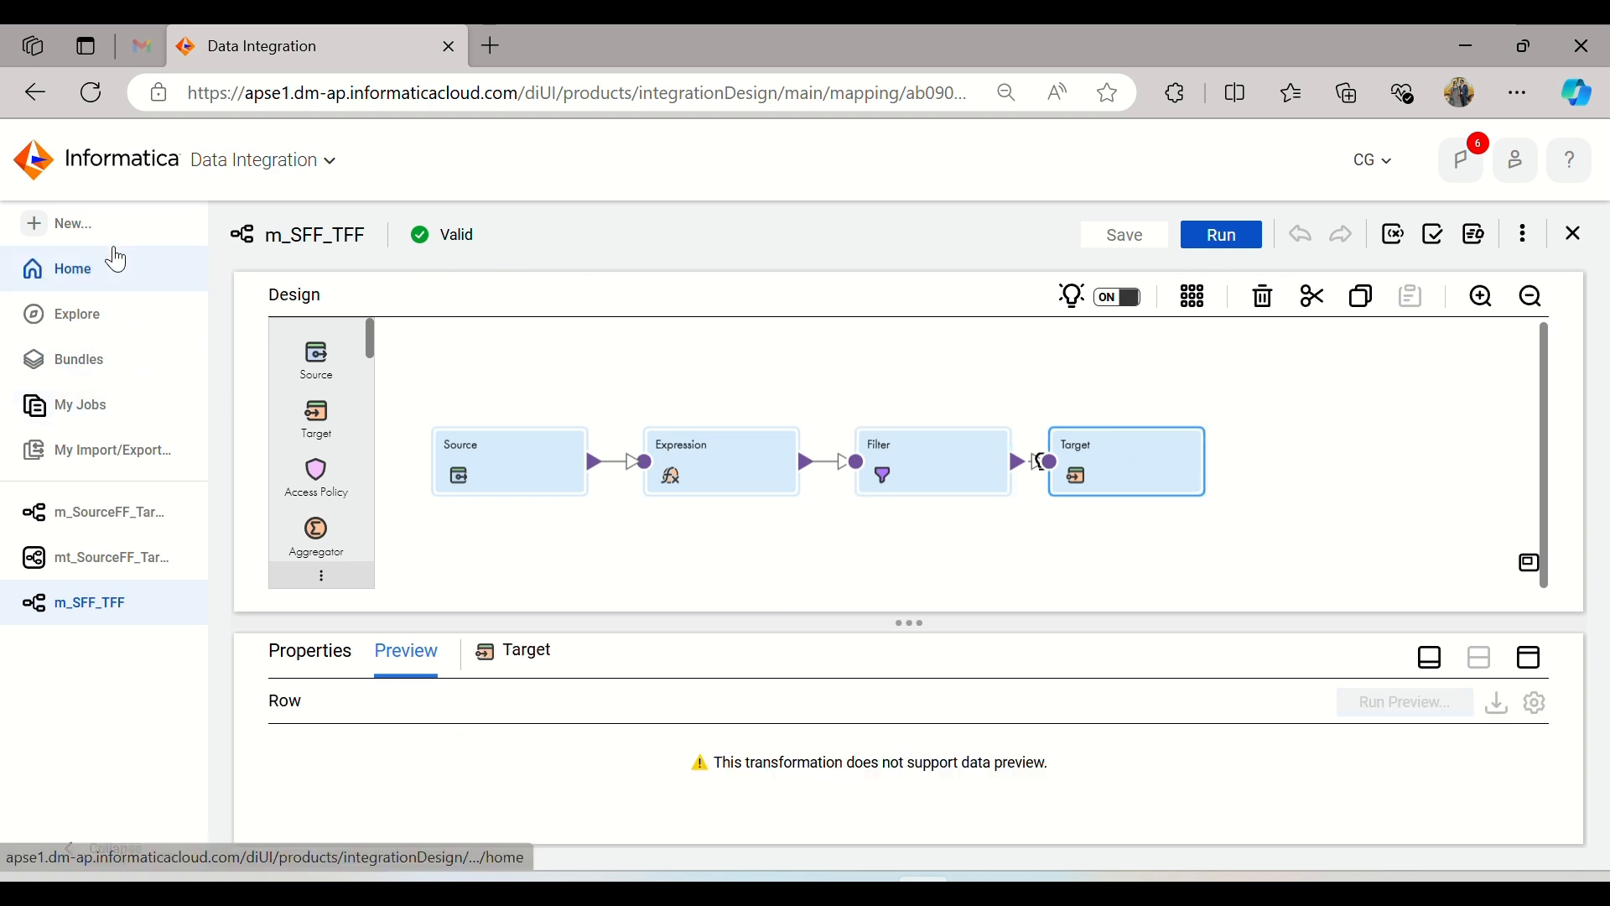
Step: Create a new mapping task and name it mt_SFF_TFF
{"action": "left_click", "coordinate": [94, 227]}
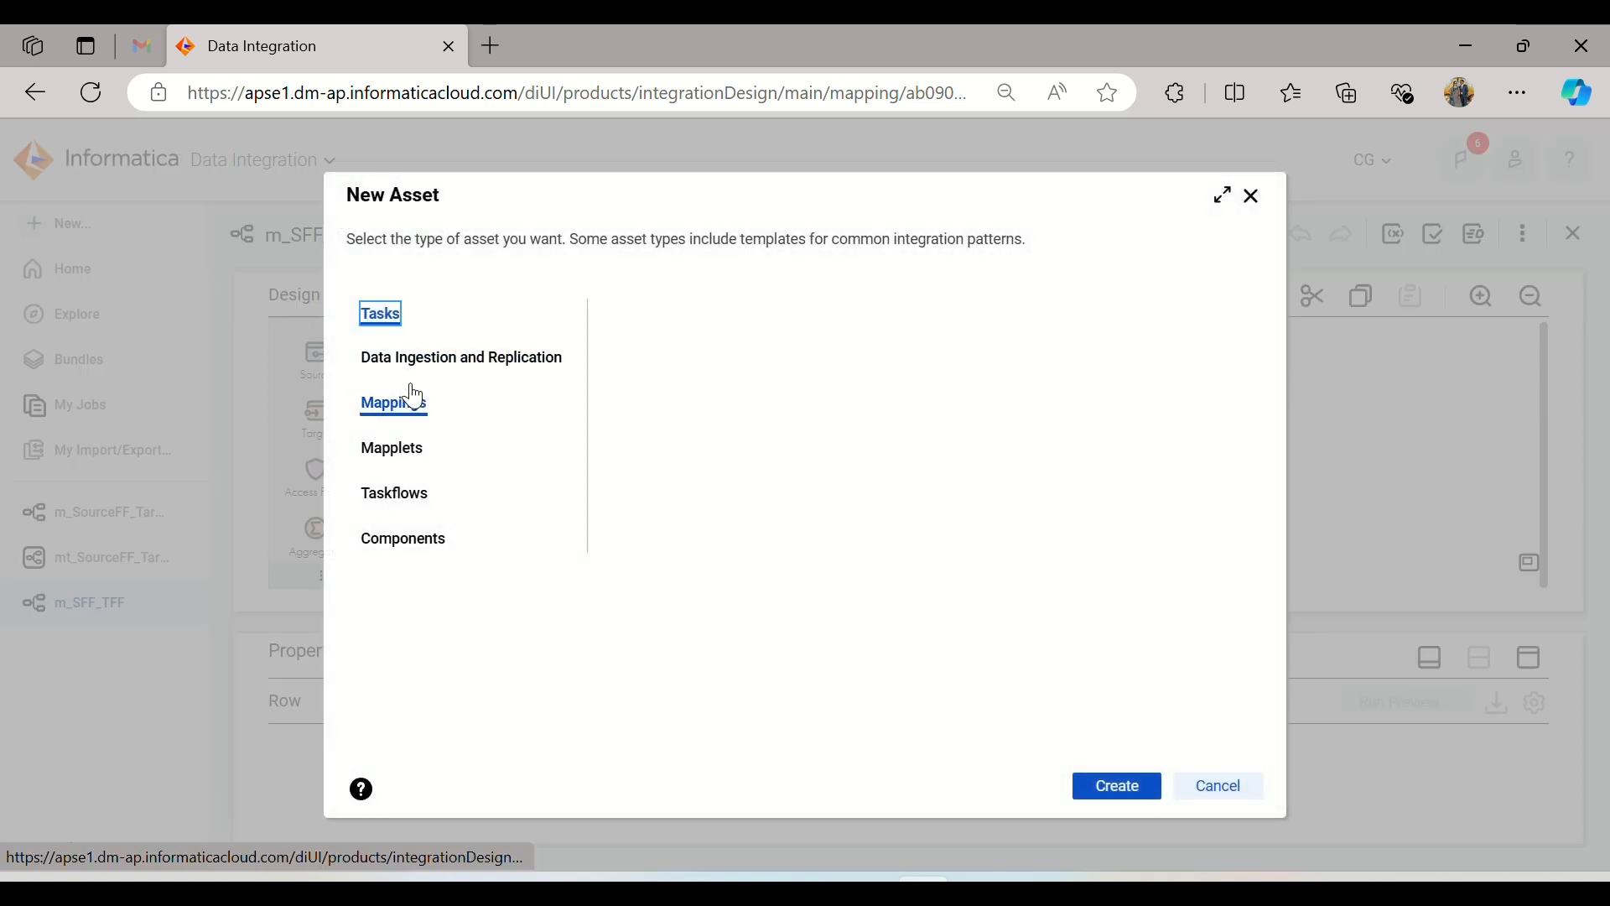
{"action": "left_click", "coordinate": [1132, 797]}
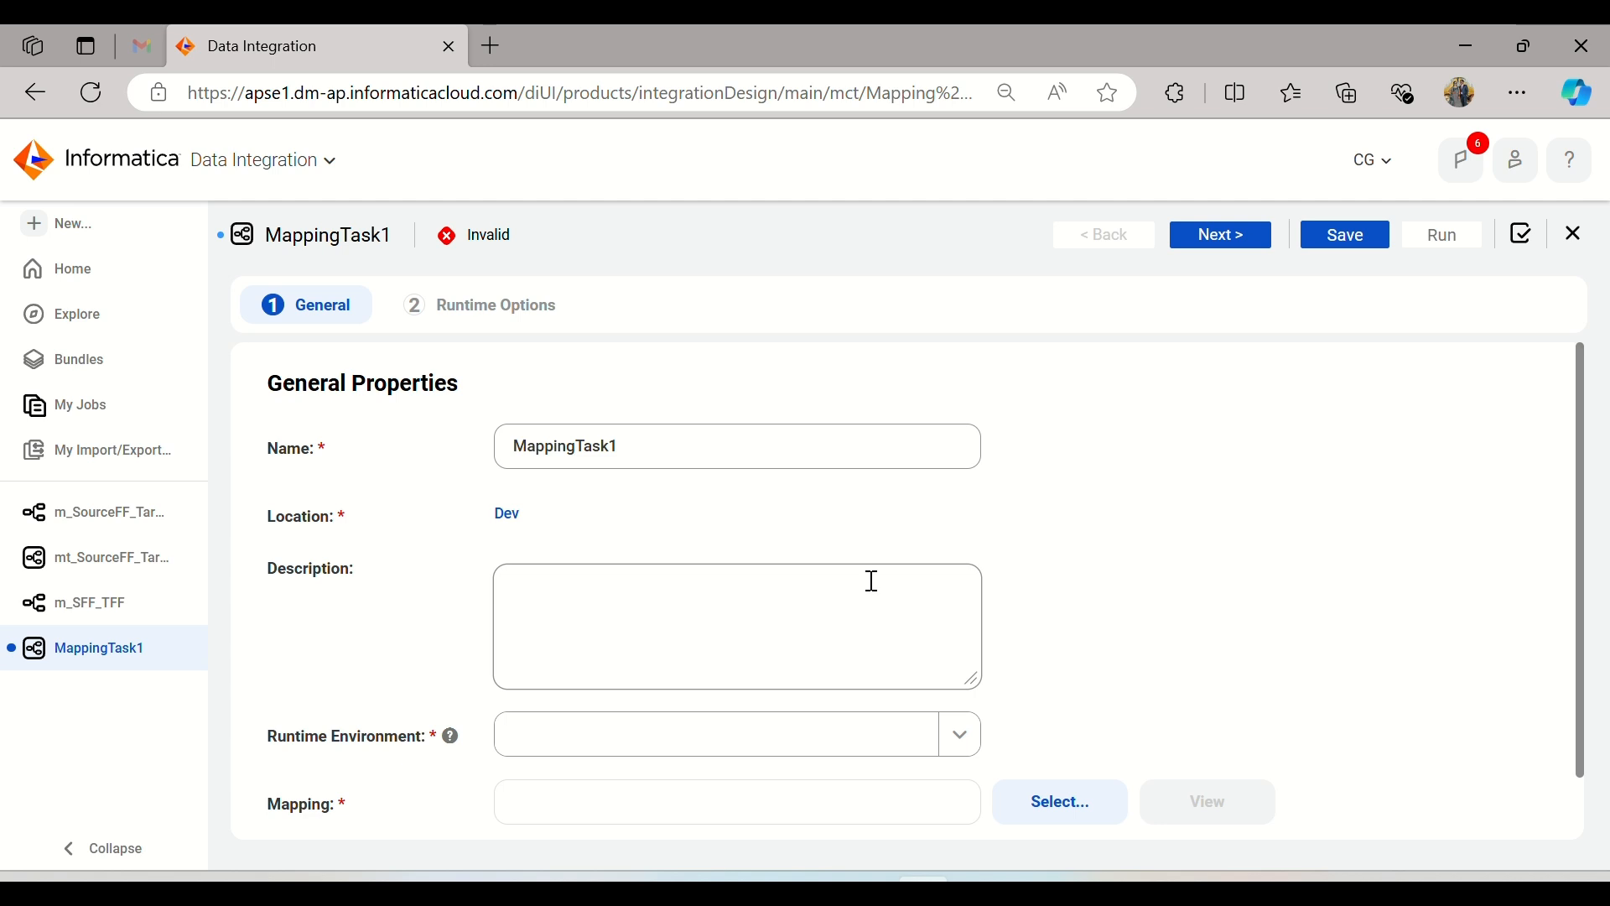
{"action": "left_click_drag", "start_coordinate": [662, 466], "coordinate": [421, 454]}
{"action": "type", "text": "m"}
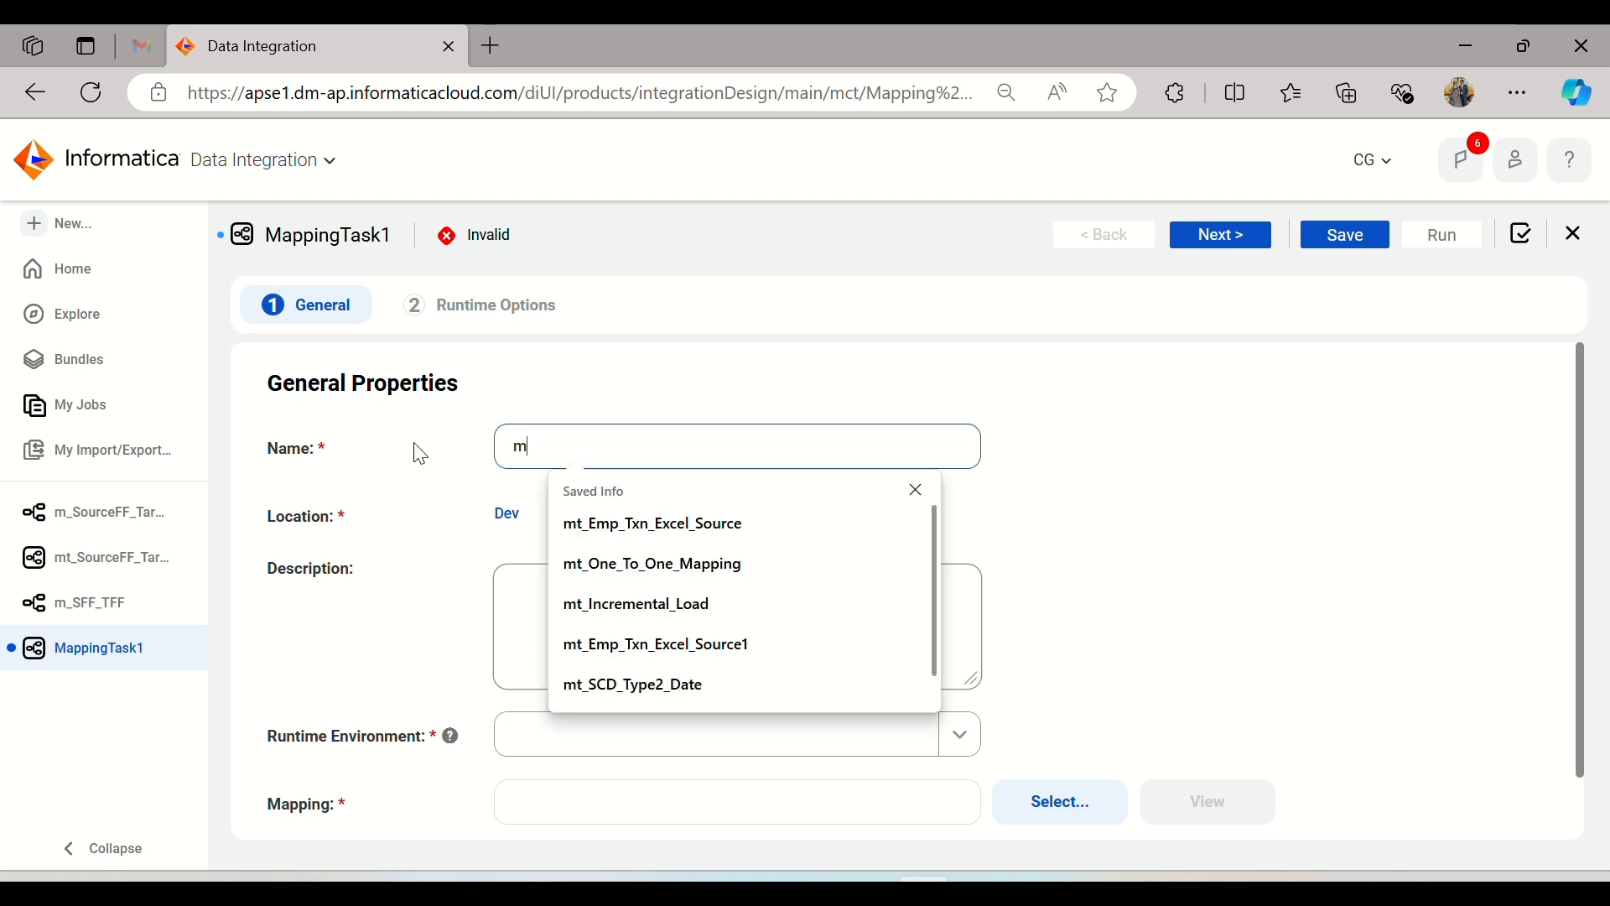
{"action": "type", "text": "t_SFF_TFF"}
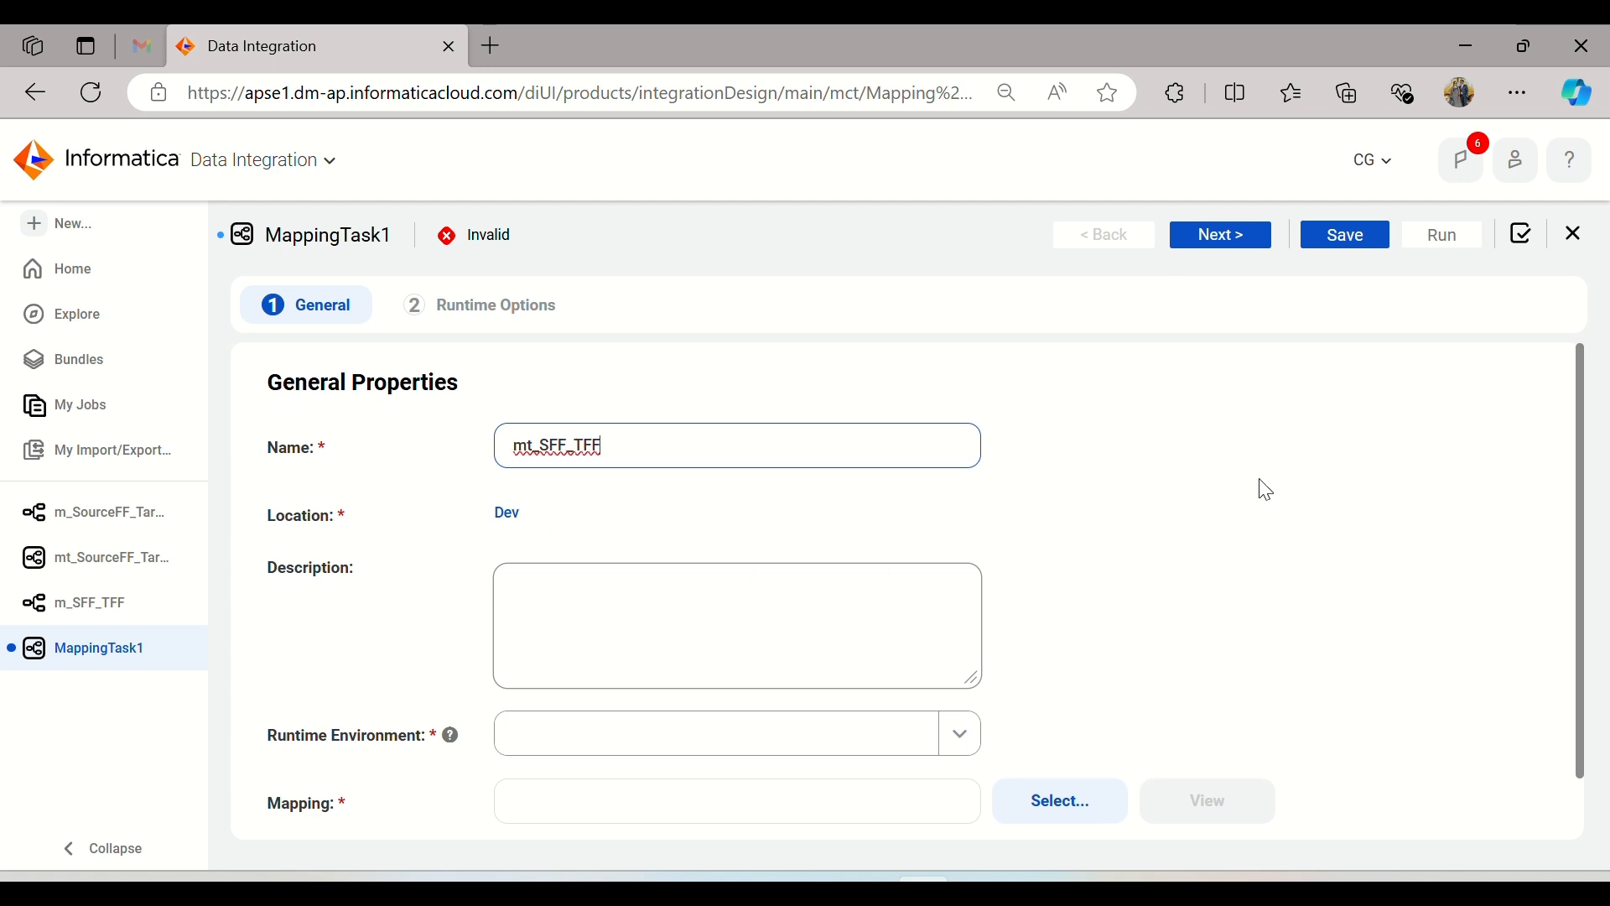
Step: Assign the available runtime environment and the m_SFF_TFF mapping from the Dev project to the task, reviewing its mapping image
{"action": "scroll", "coordinate": [1224, 503], "scroll_direction": "down", "scroll_amount": 1}
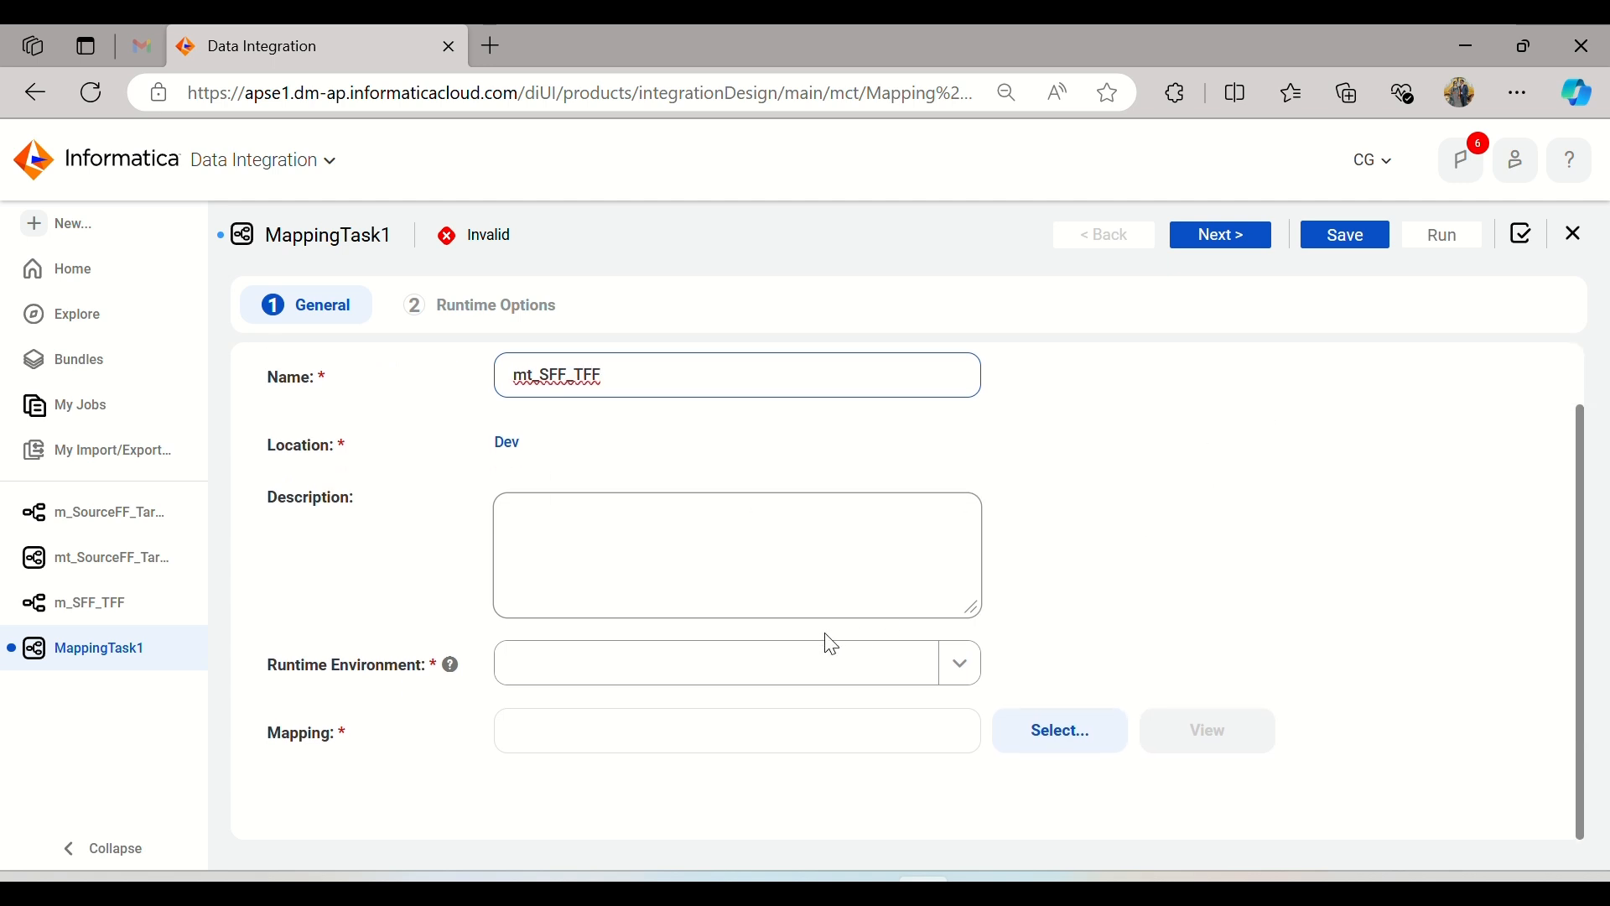
{"action": "left_click", "coordinate": [777, 650]}
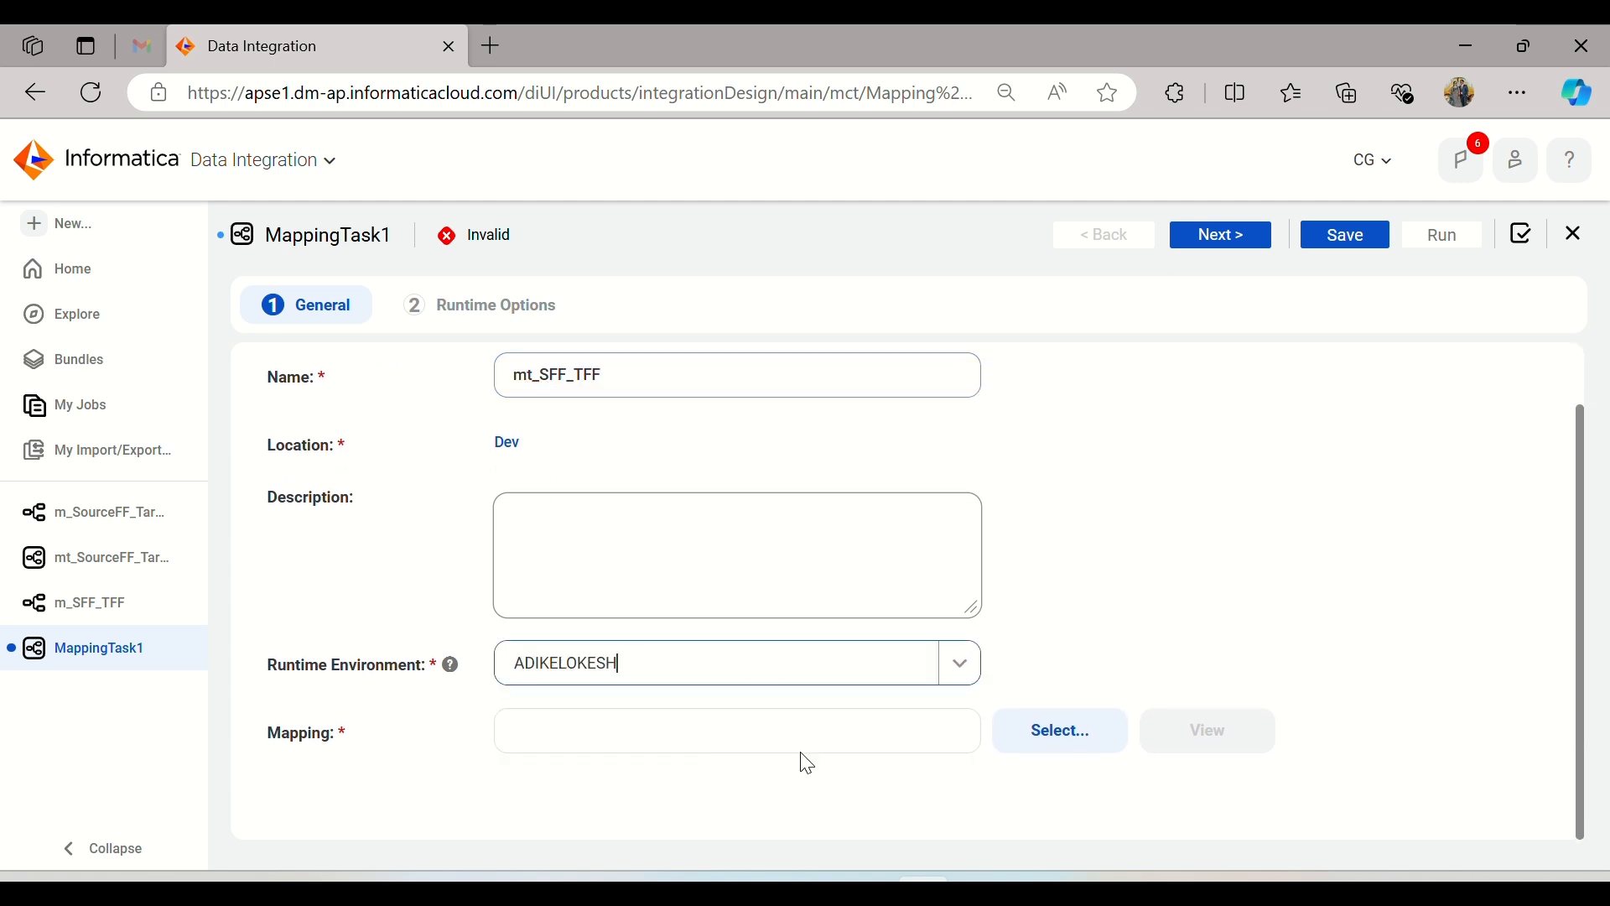
{"action": "left_click", "coordinate": [1058, 746]}
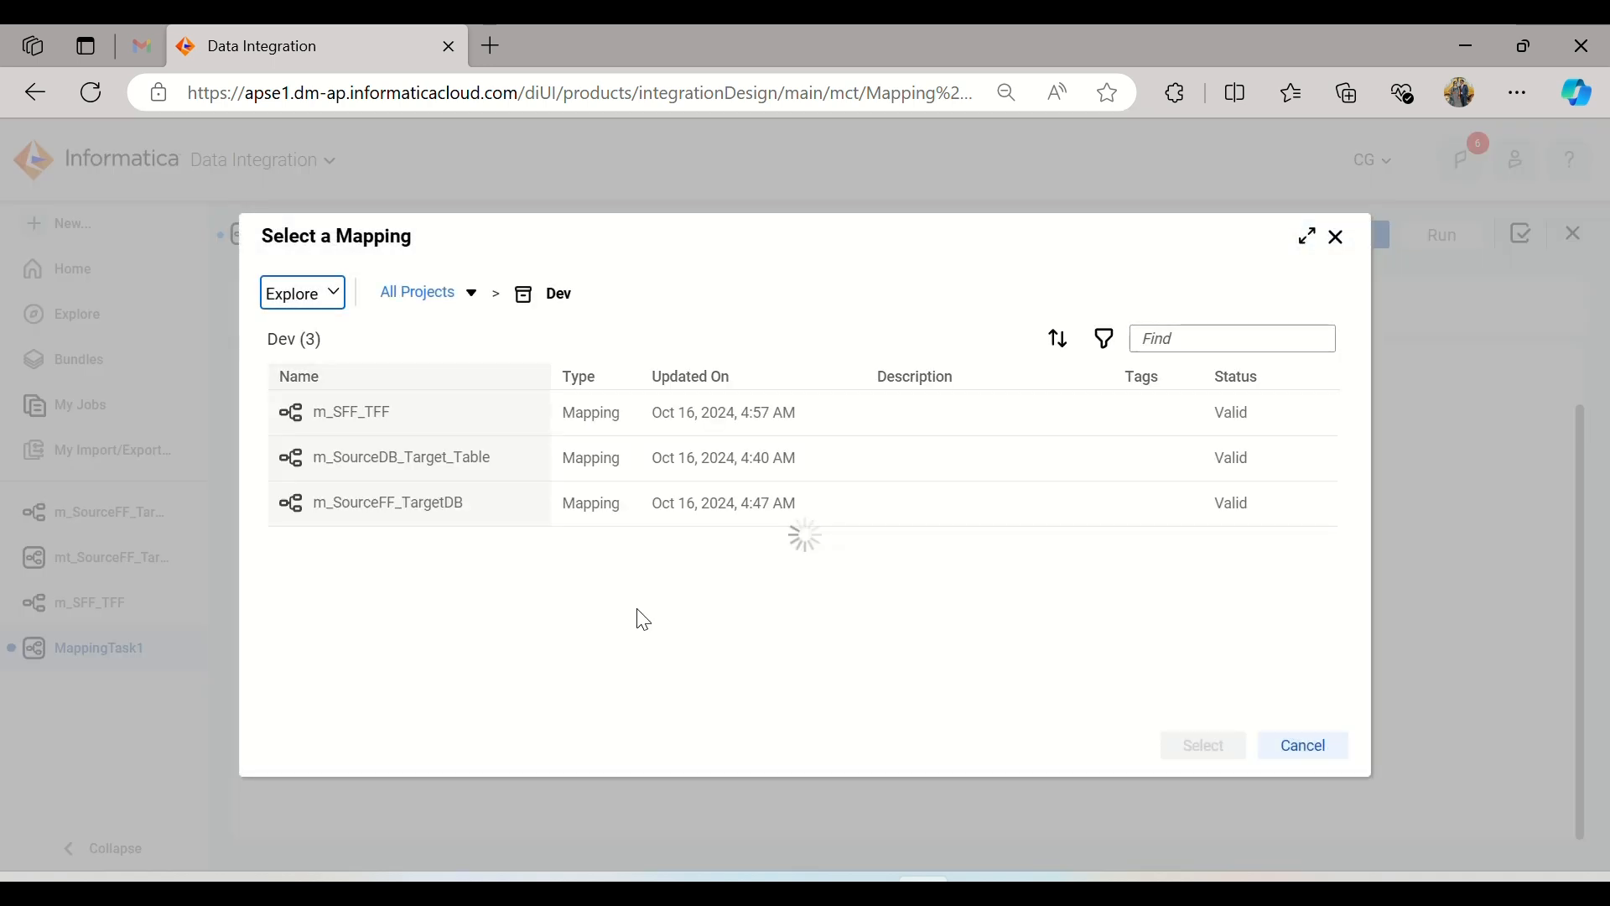
{"action": "left_click", "coordinate": [379, 411]}
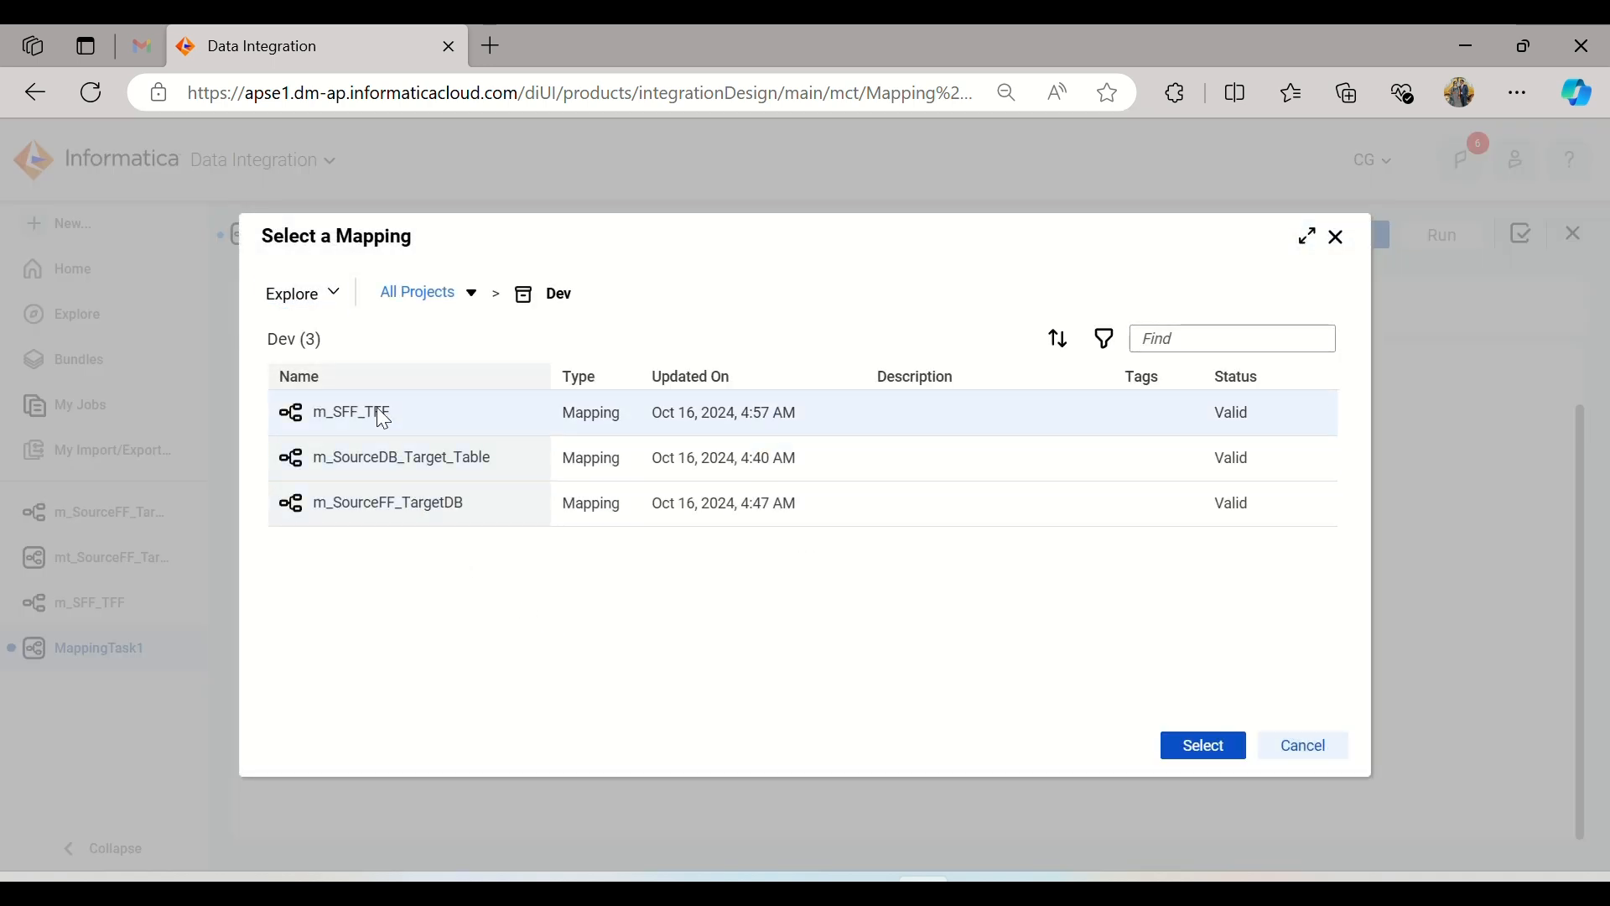
{"action": "left_click", "coordinate": [1206, 753]}
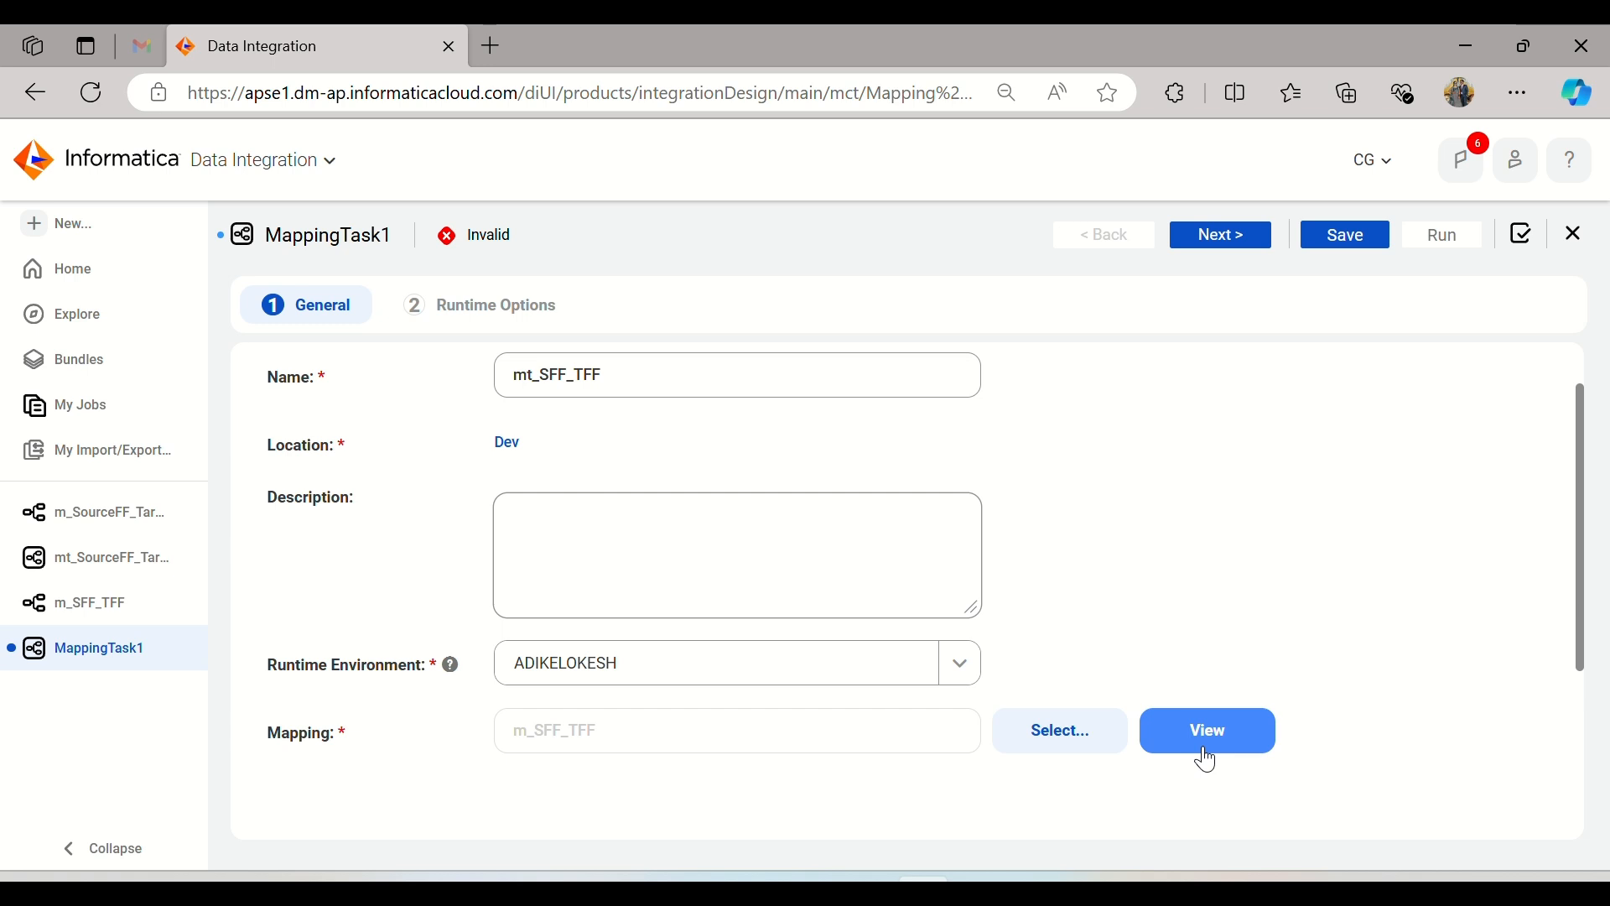
{"action": "scroll", "coordinate": [1206, 752], "scroll_direction": "down", "scroll_amount": 4}
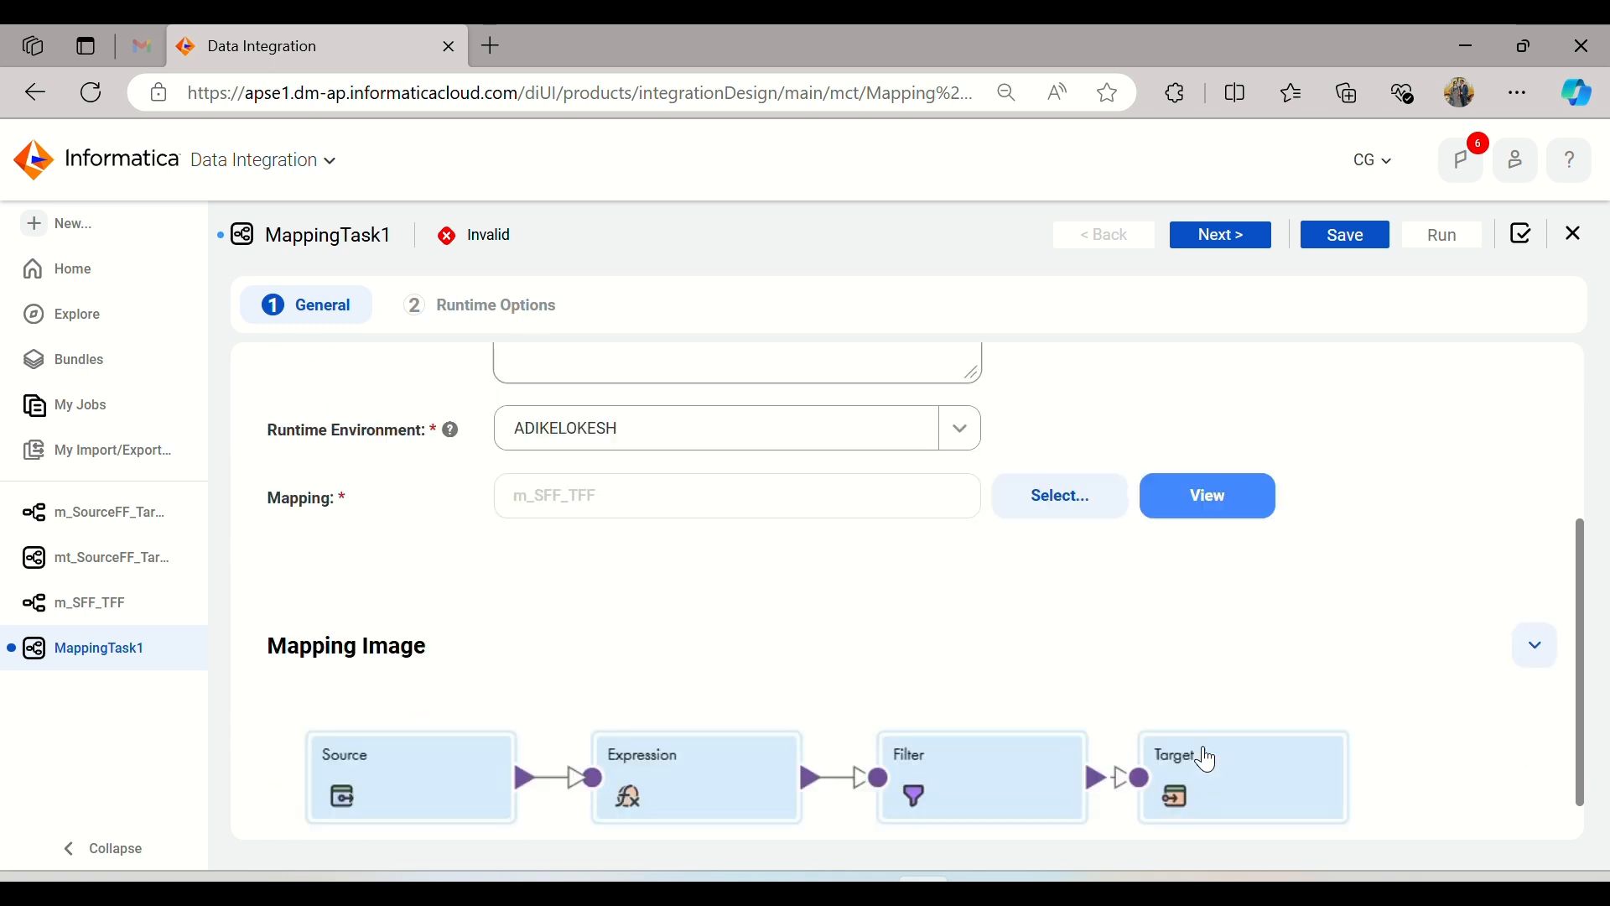
{"action": "scroll", "coordinate": [1212, 724], "scroll_direction": "up", "scroll_amount": 5}
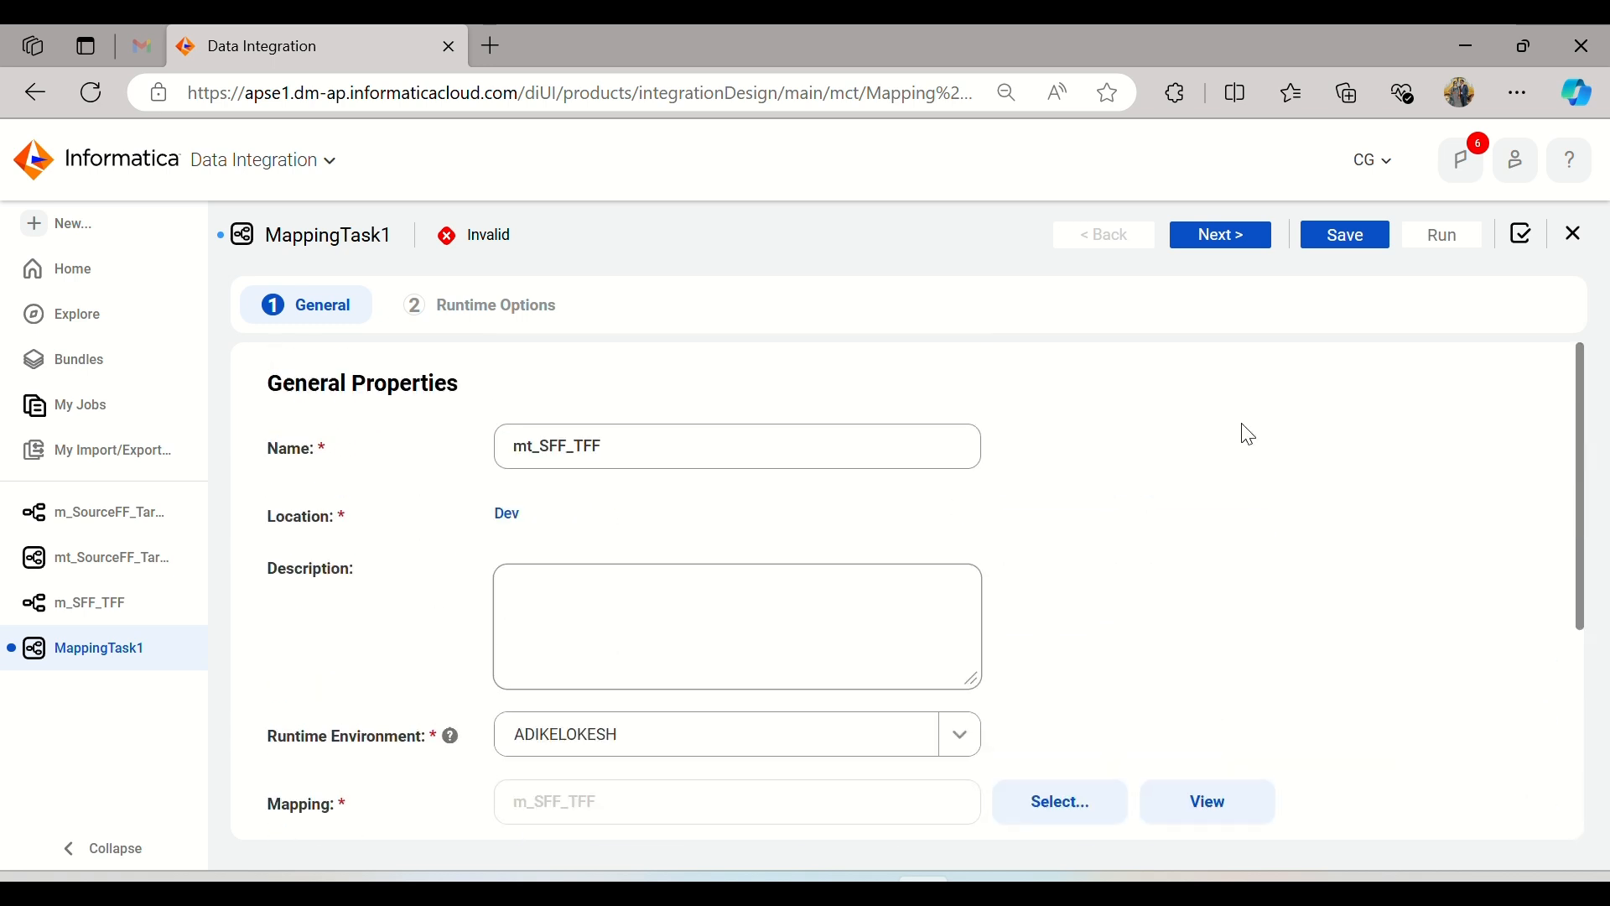
Step: Keep the default runtime options, then save and run the mt_SFF_TFF mapping task
{"action": "left_click", "coordinate": [1222, 243]}
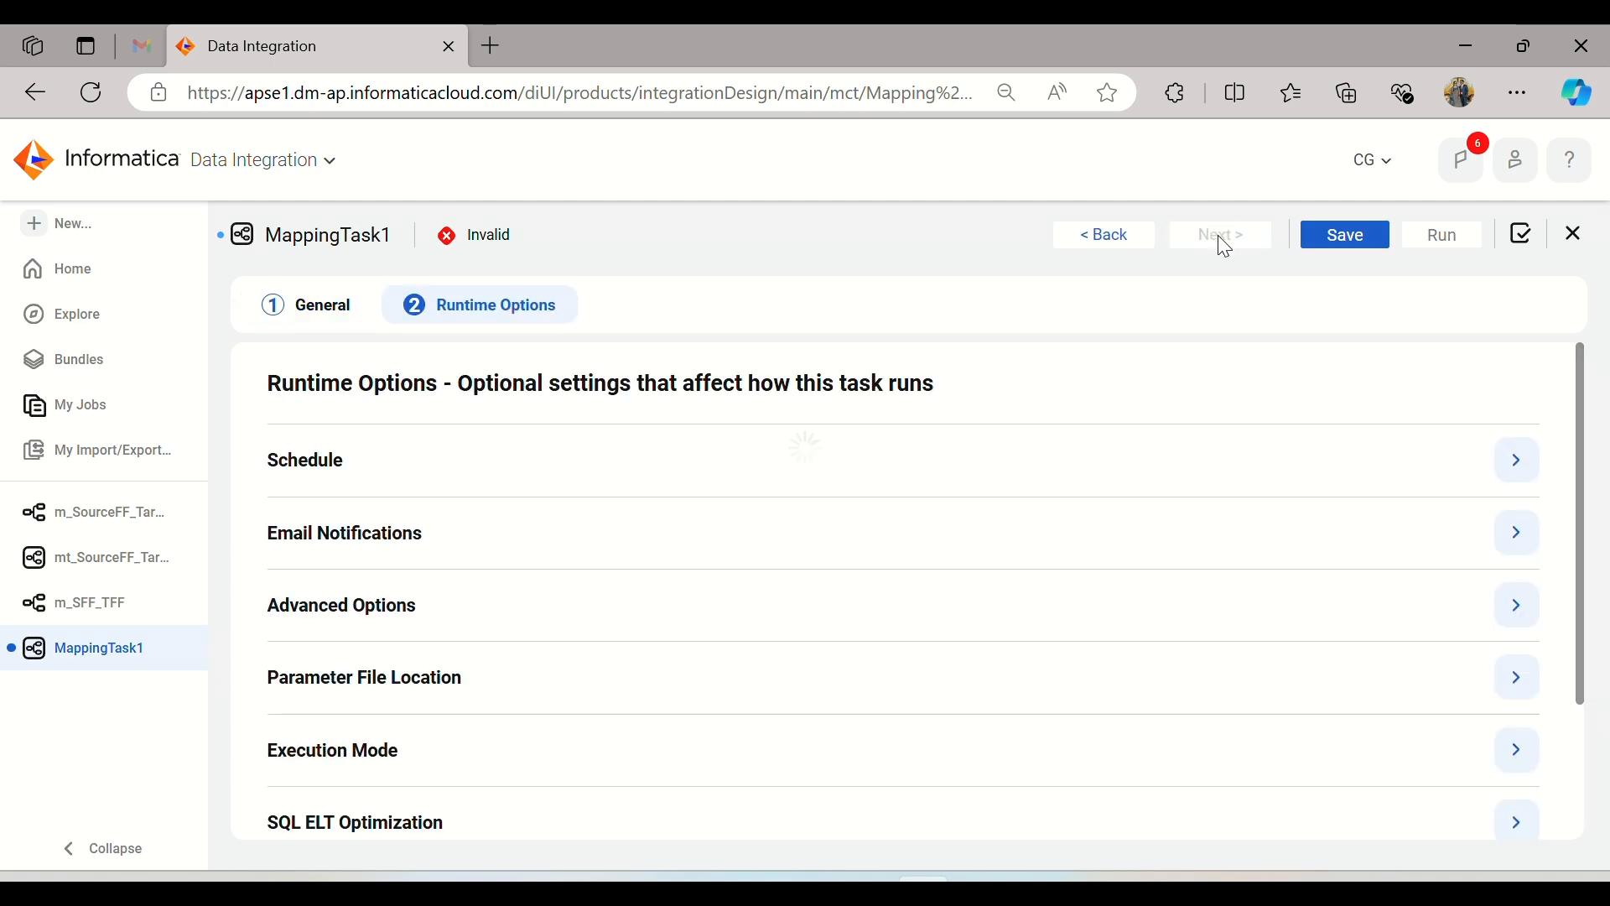
{"action": "left_click", "coordinate": [1351, 235]}
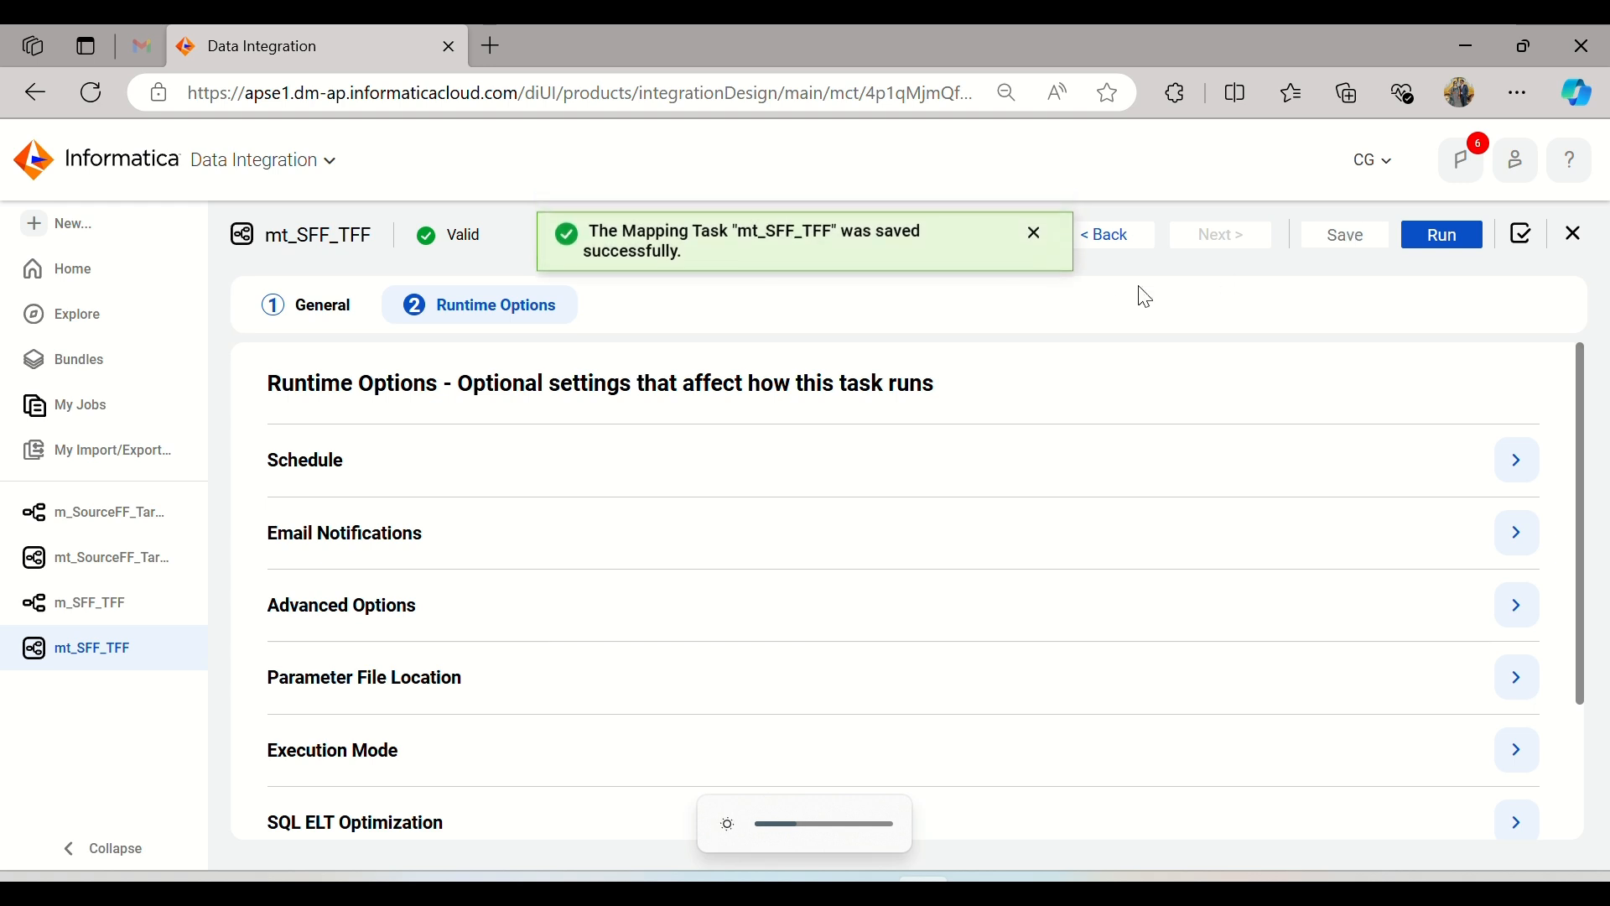
{"action": "left_click", "coordinate": [1035, 234]}
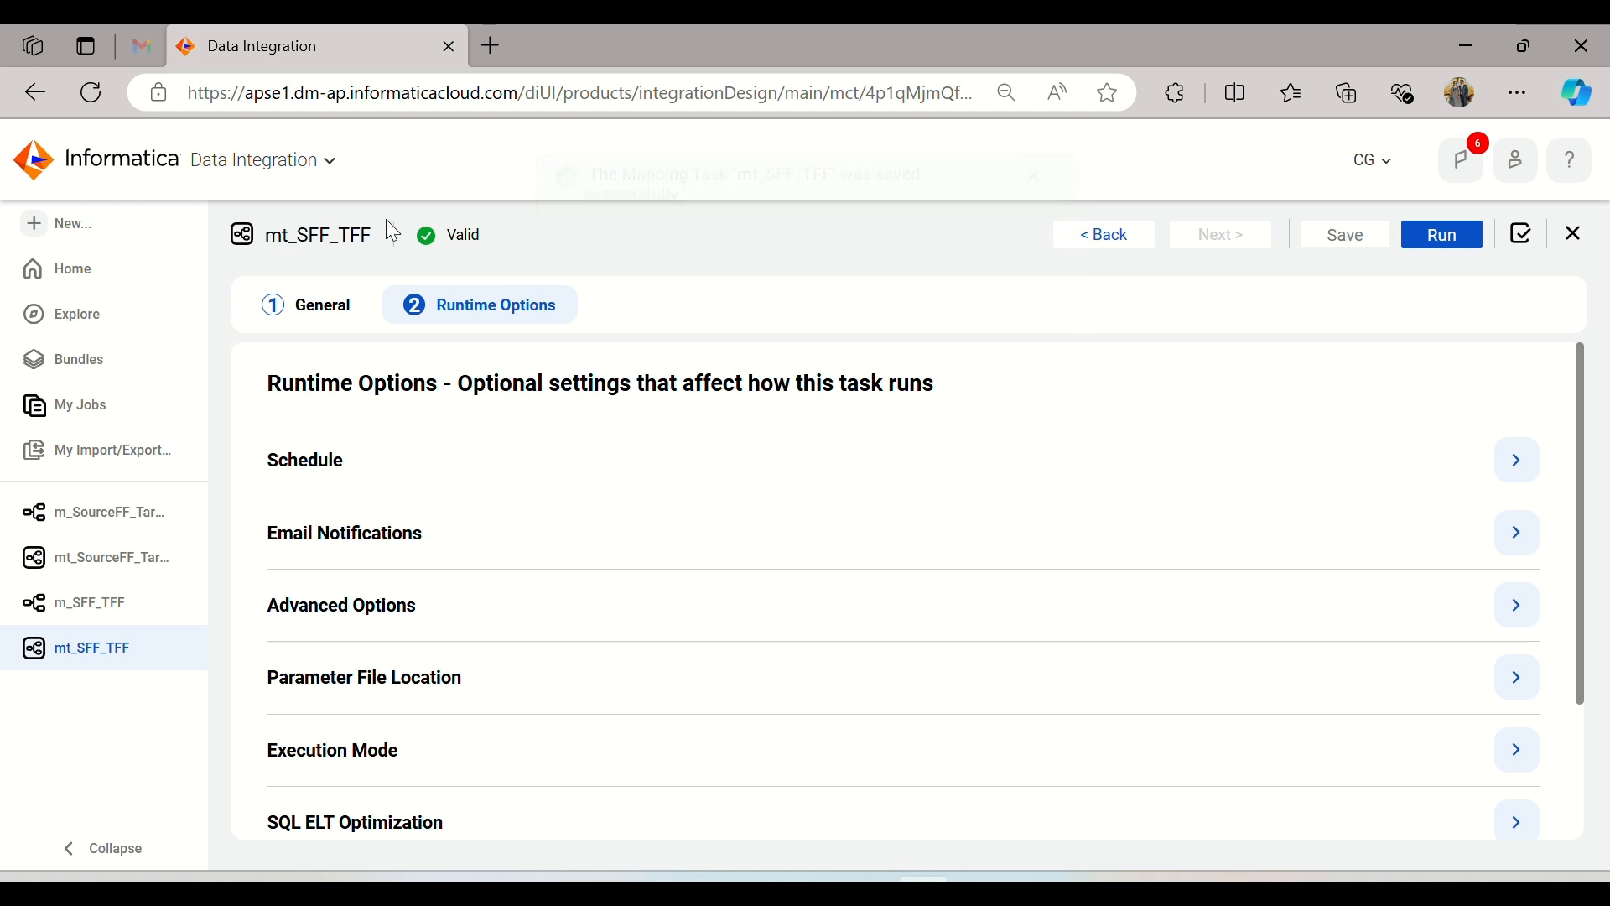
{"action": "left_click", "coordinate": [1442, 239]}
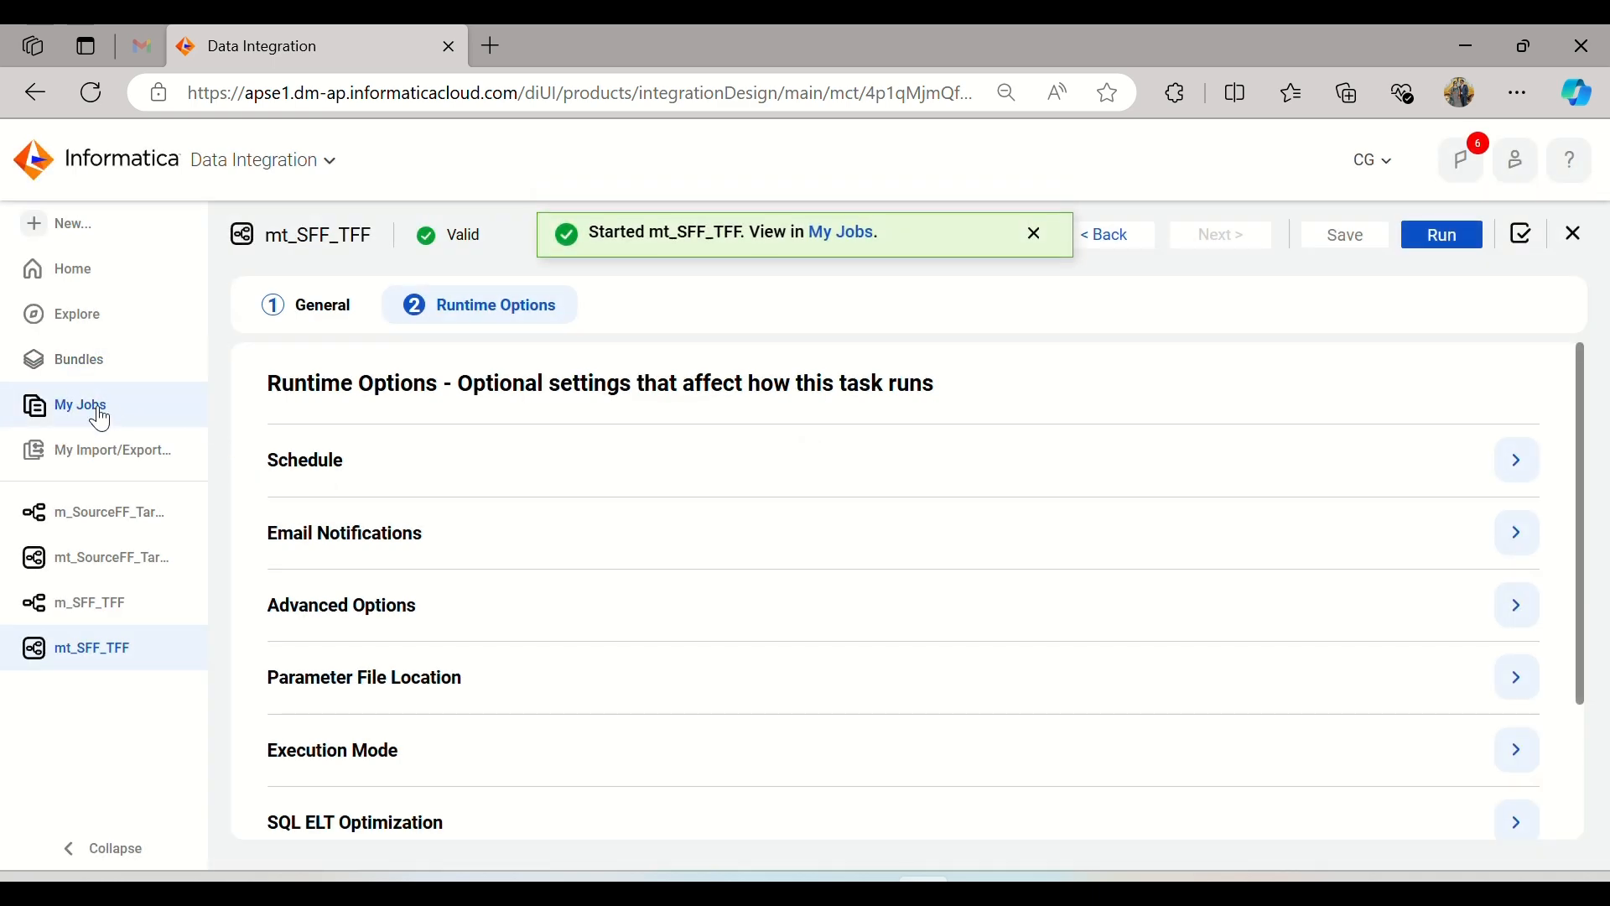
Step: Monitor the mt_SFF_TFF run in the jobs list, closing the open flat-file-to-database mapping and its mapping task meanwhile
{"action": "left_click", "coordinate": [81, 406]}
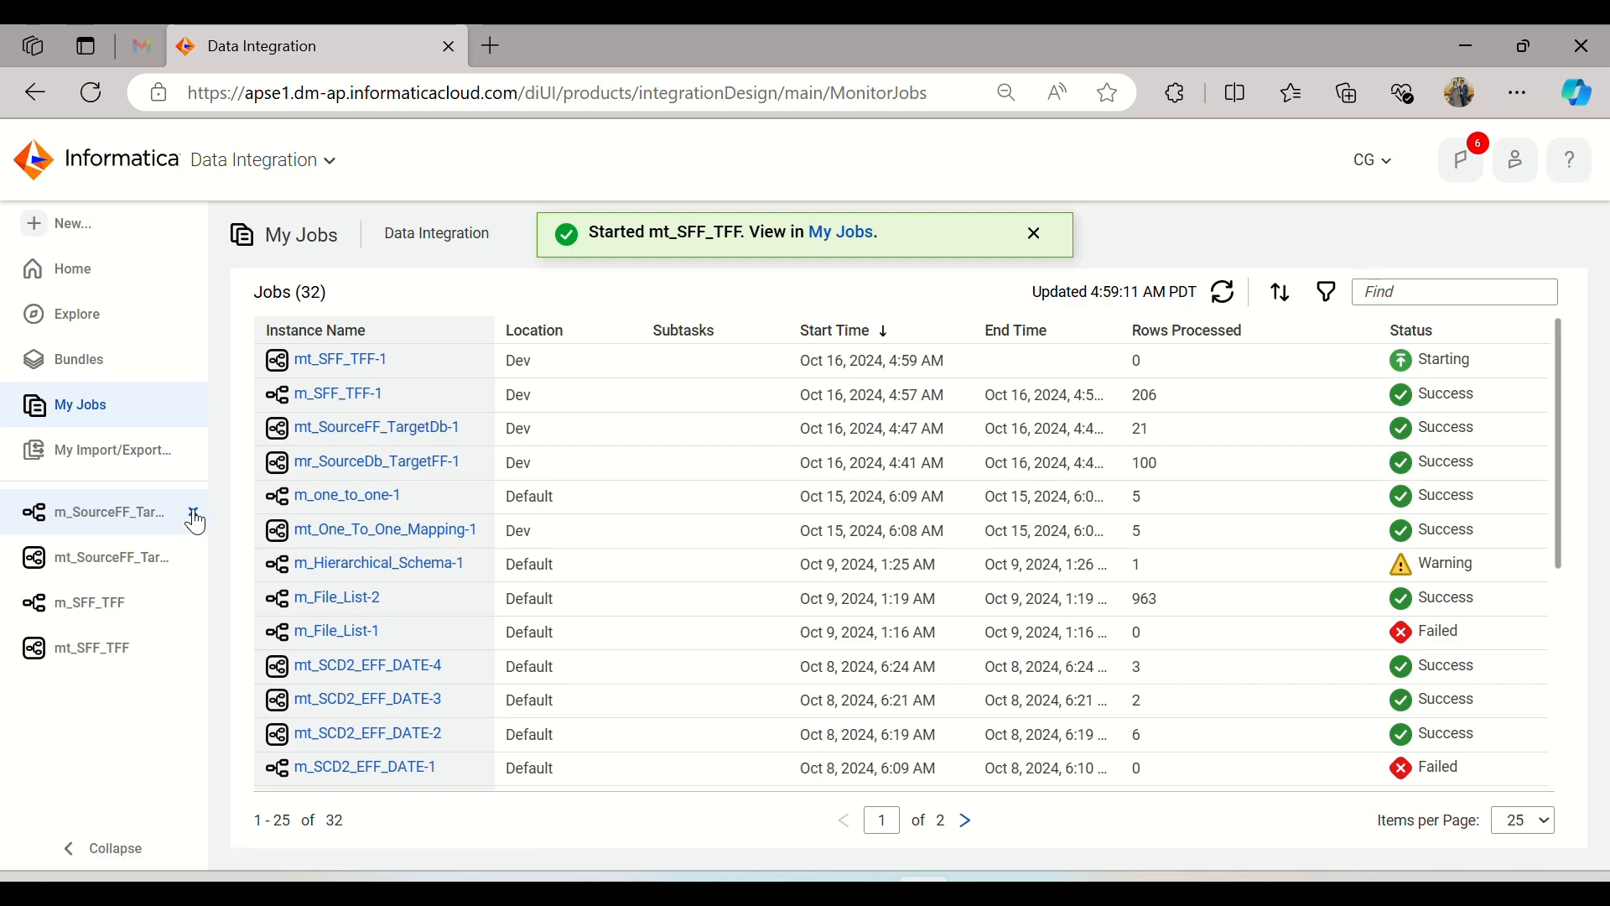
{"action": "left_click", "coordinate": [194, 515]}
{"action": "left_click", "coordinate": [194, 515]}
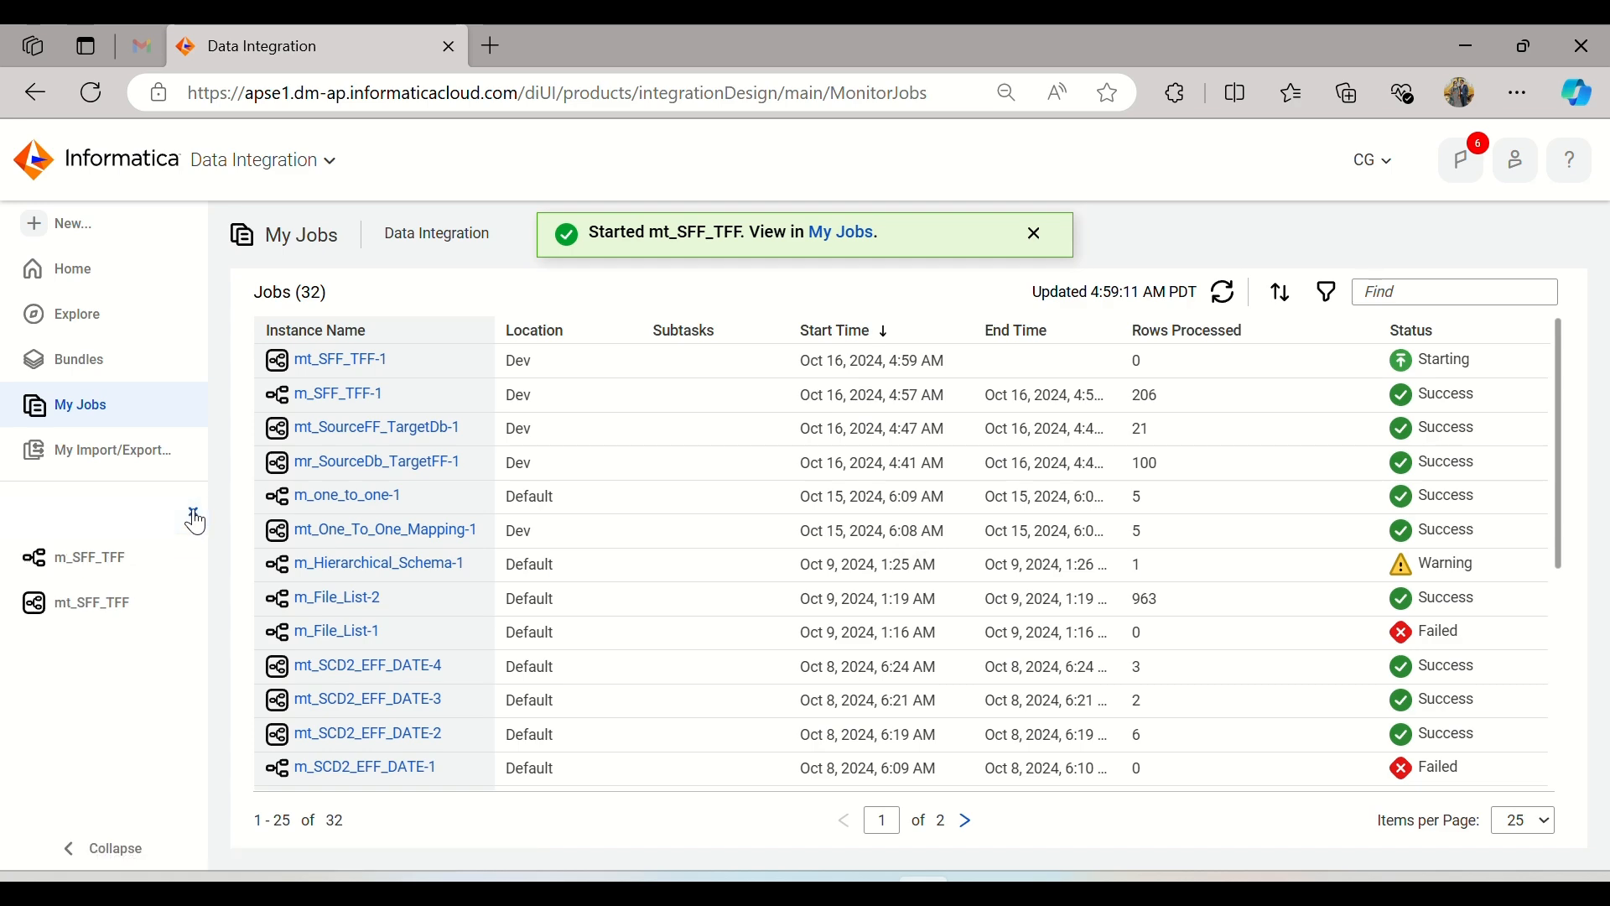
{"action": "left_click", "coordinate": [1225, 296]}
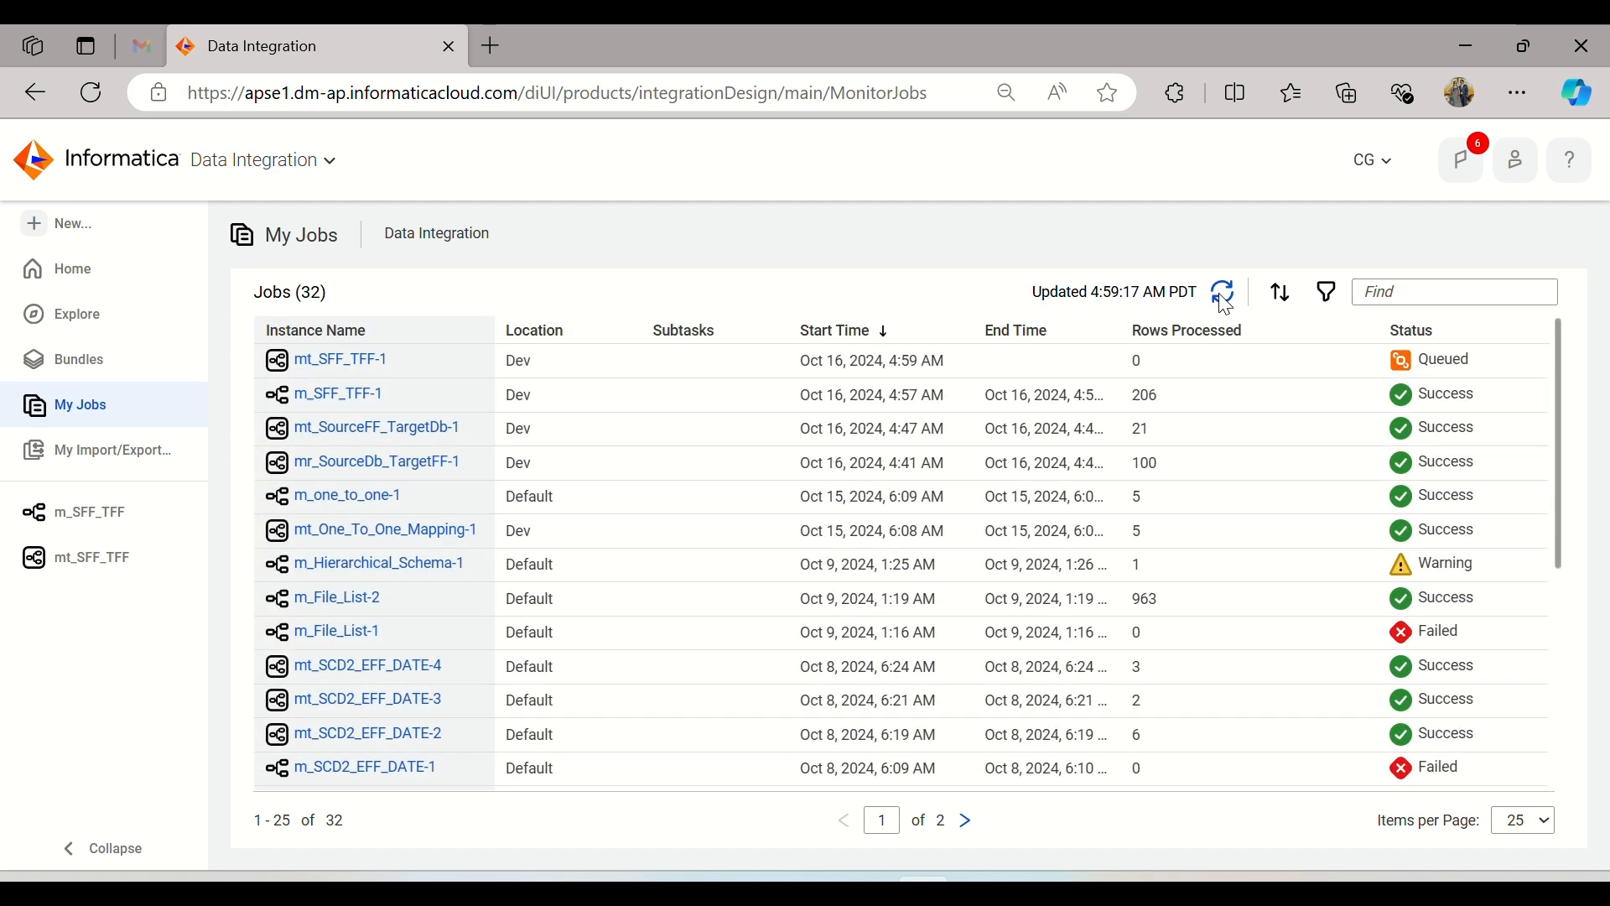
{"action": "left_click", "coordinate": [1220, 295]}
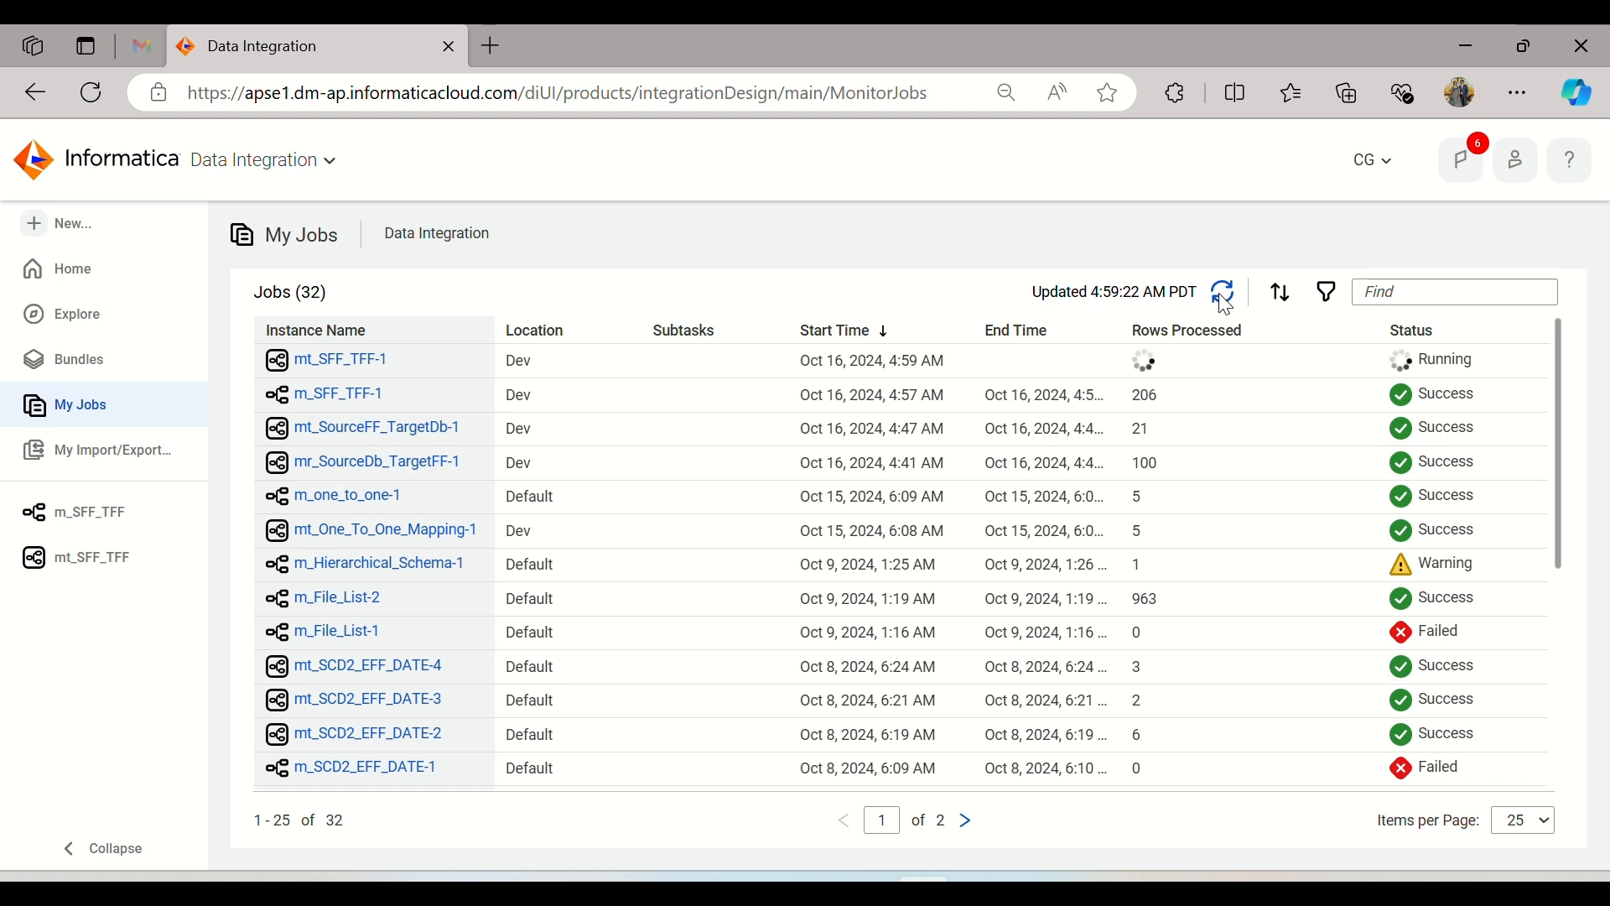
{"action": "left_click", "coordinate": [1224, 301]}
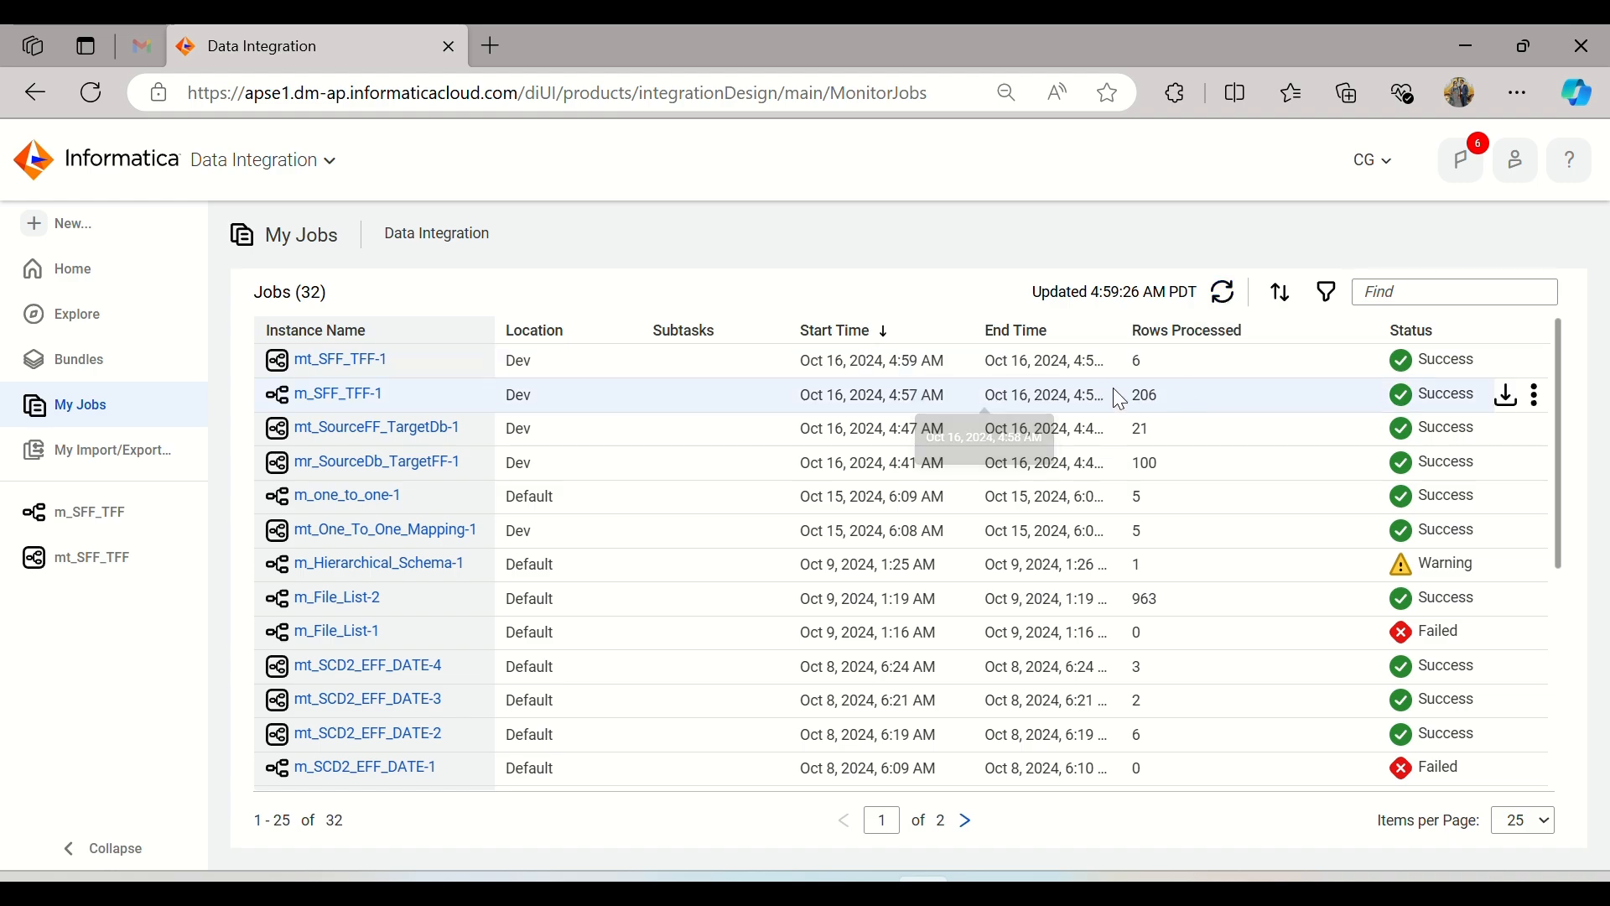
Step: Open Employee_Data_DeptID100 from the Target_Files folder in Excel, check its record count and Dept_ID values, and close it
{"action": "left_click", "coordinate": [757, 888]}
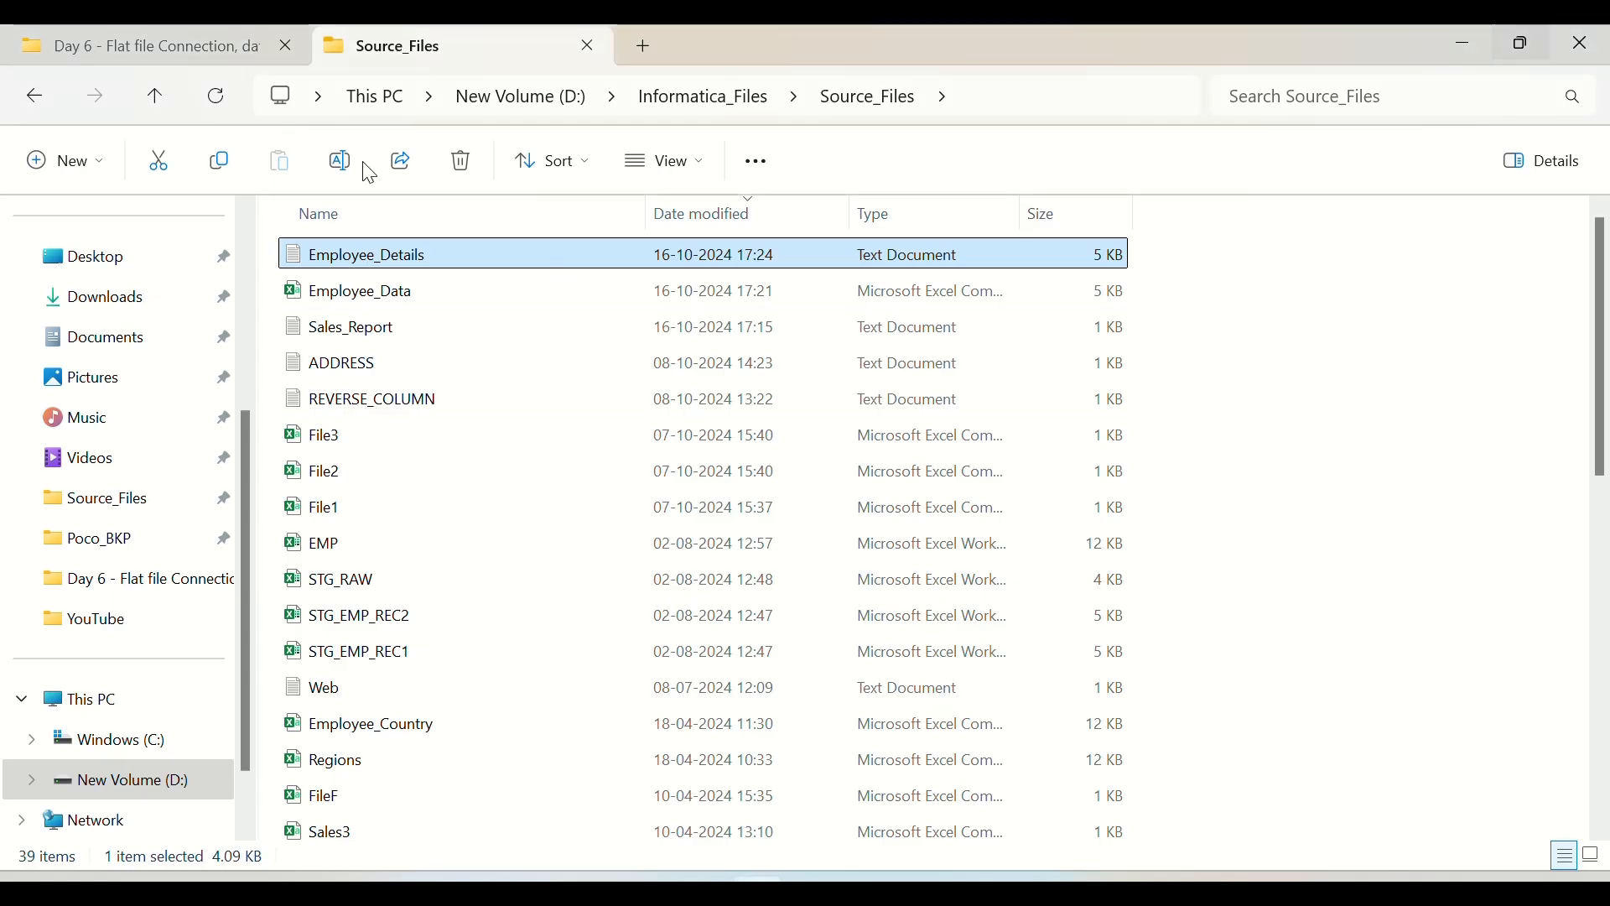
{"action": "left_click", "coordinate": [42, 101]}
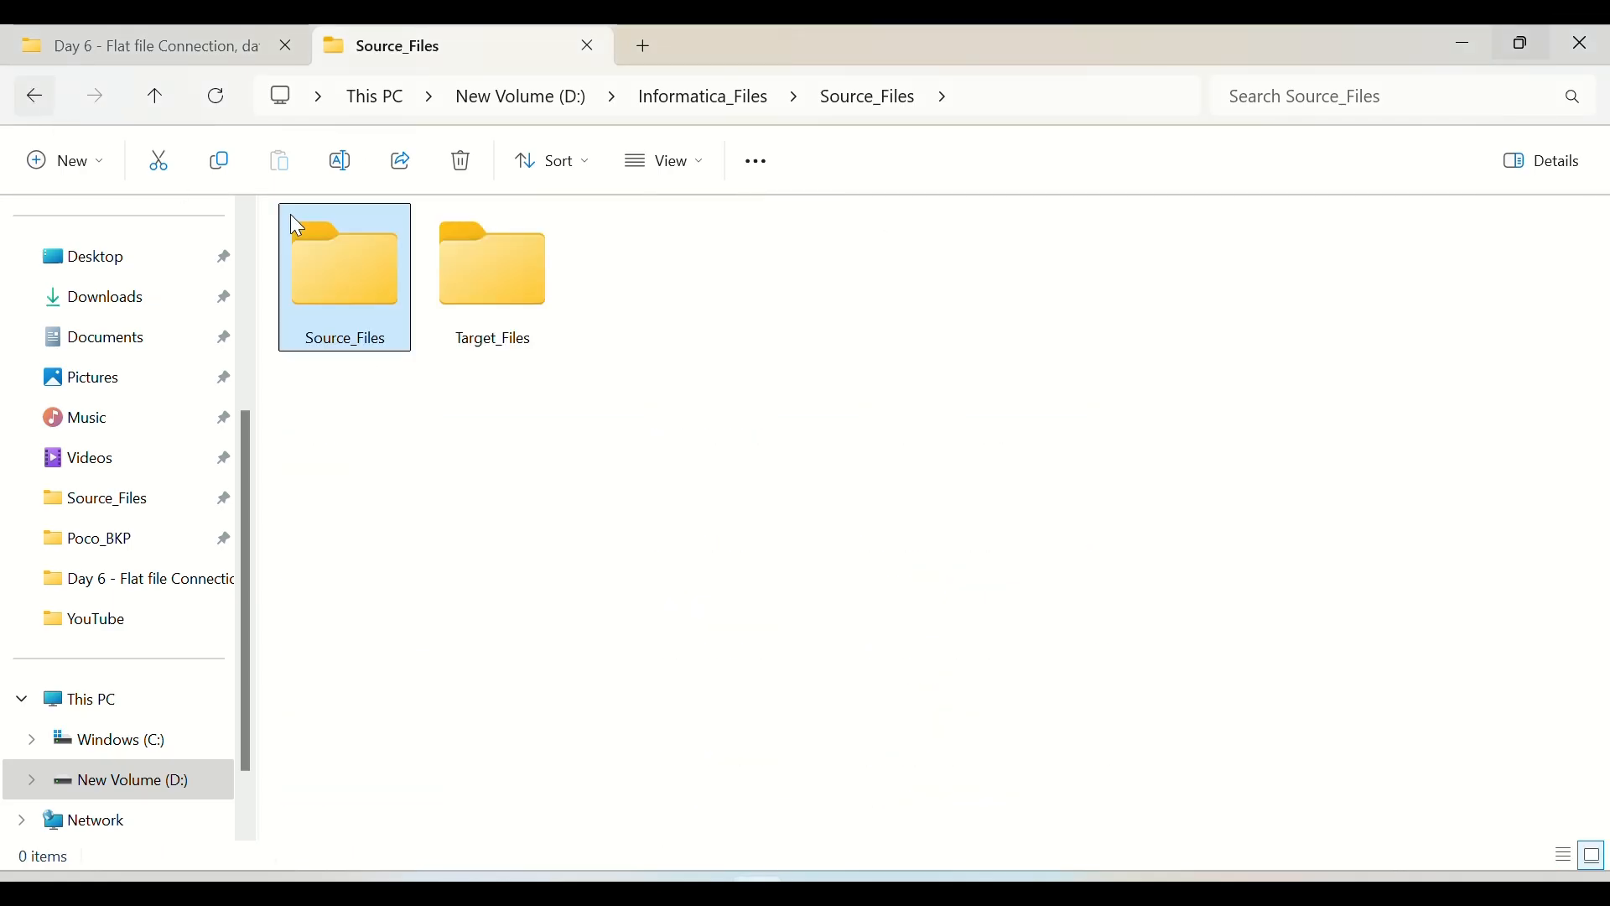
{"action": "double_click", "coordinate": [501, 295]}
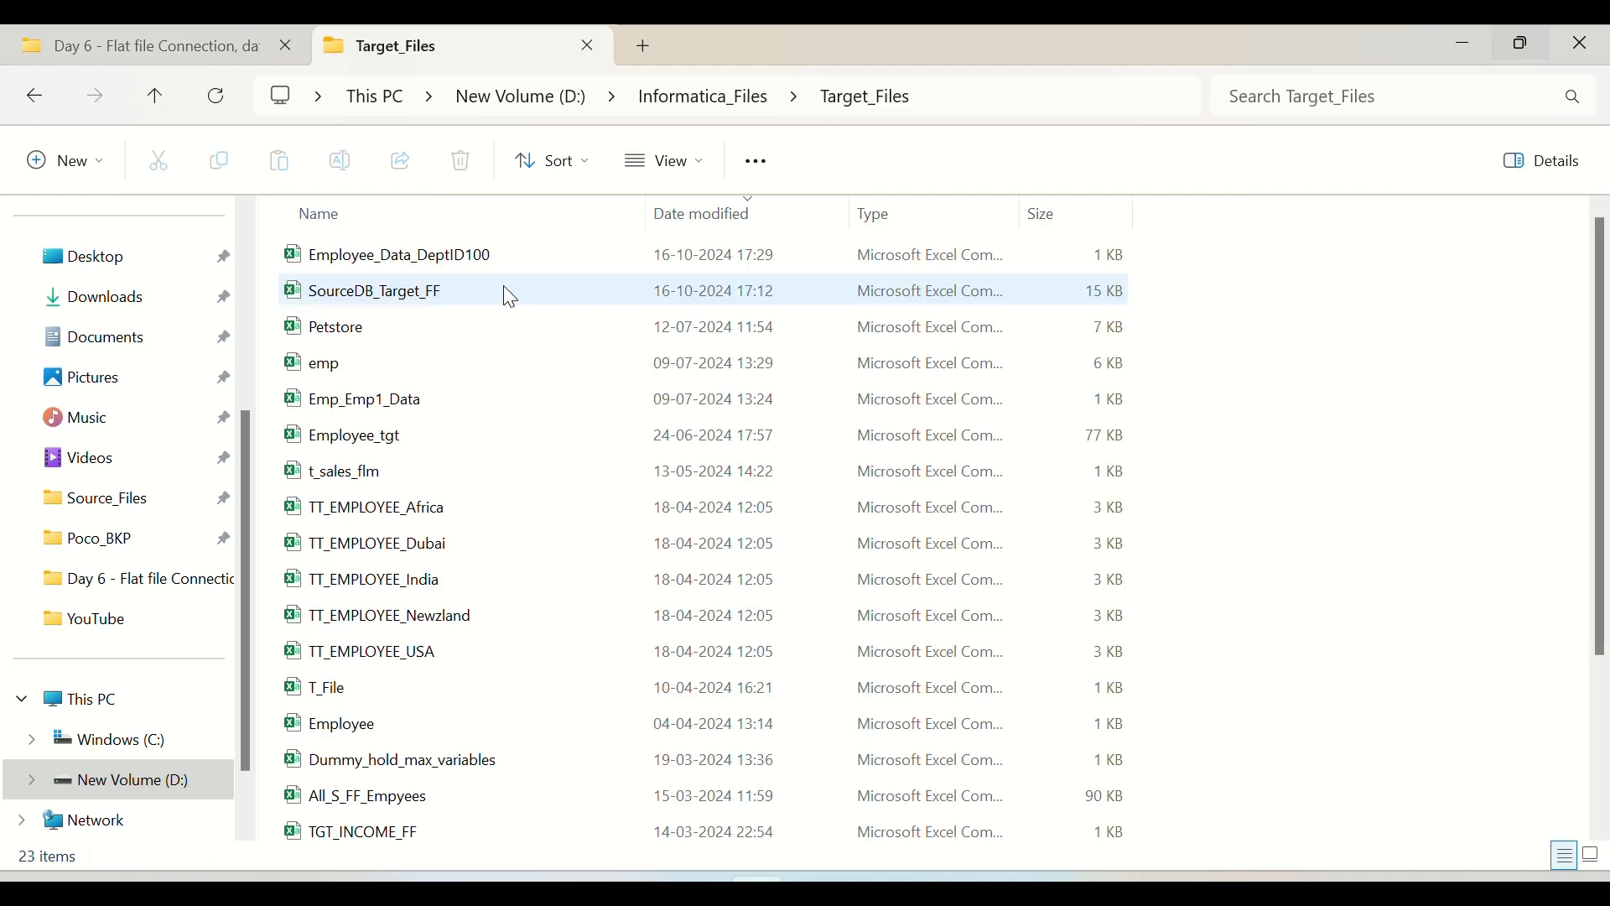
{"action": "double_click", "coordinate": [396, 266]}
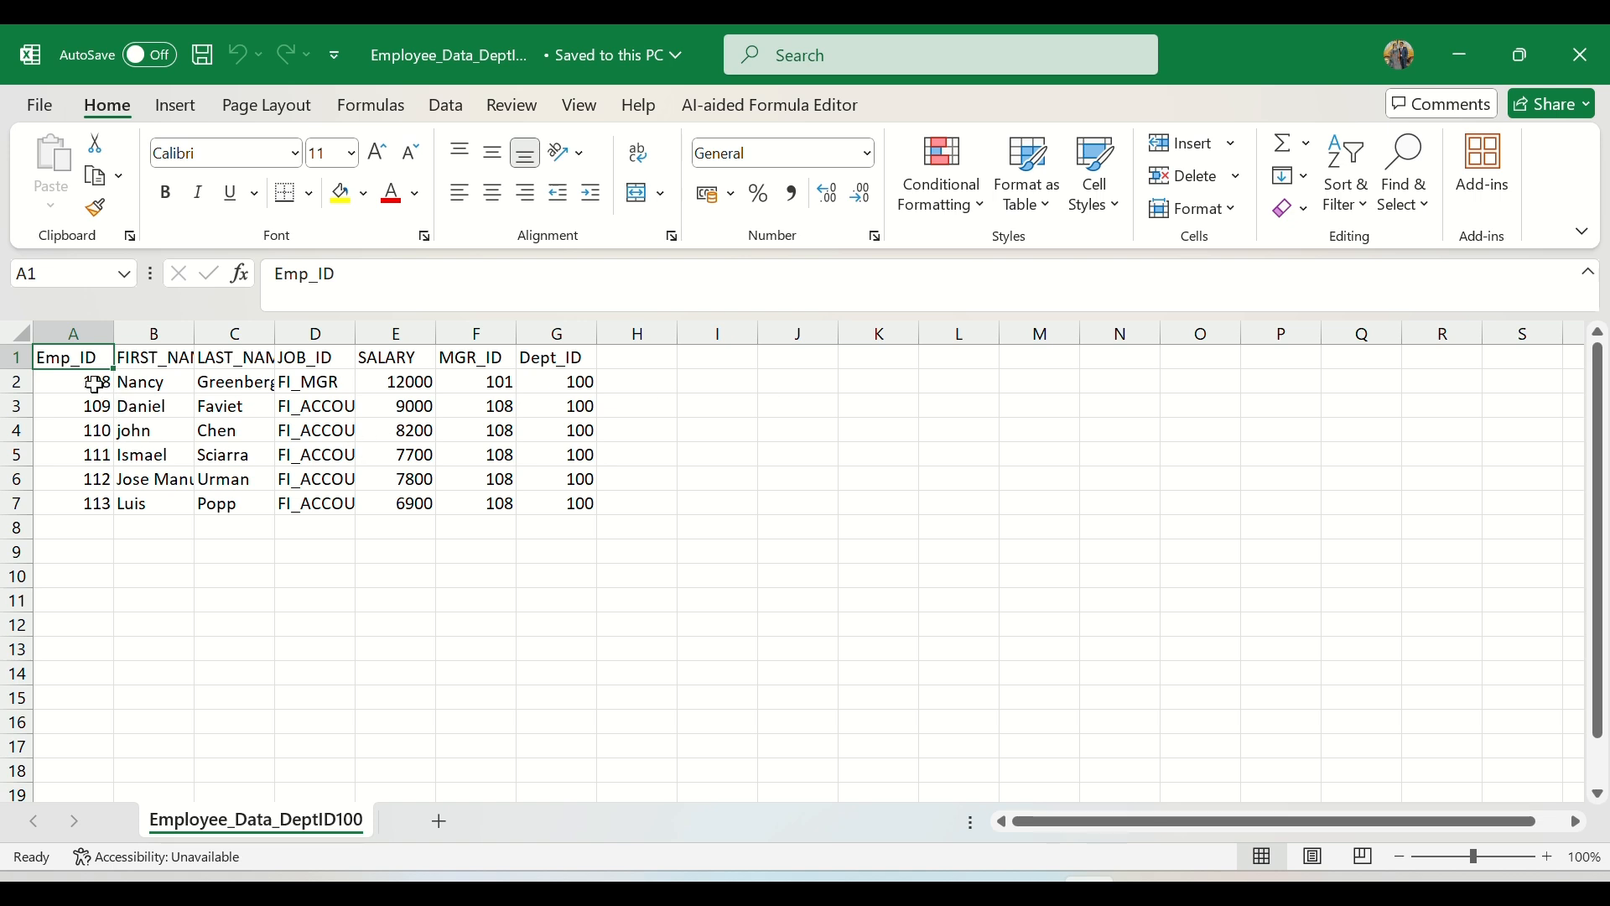
{"action": "left_click_drag", "start_coordinate": [95, 385], "coordinate": [97, 494]}
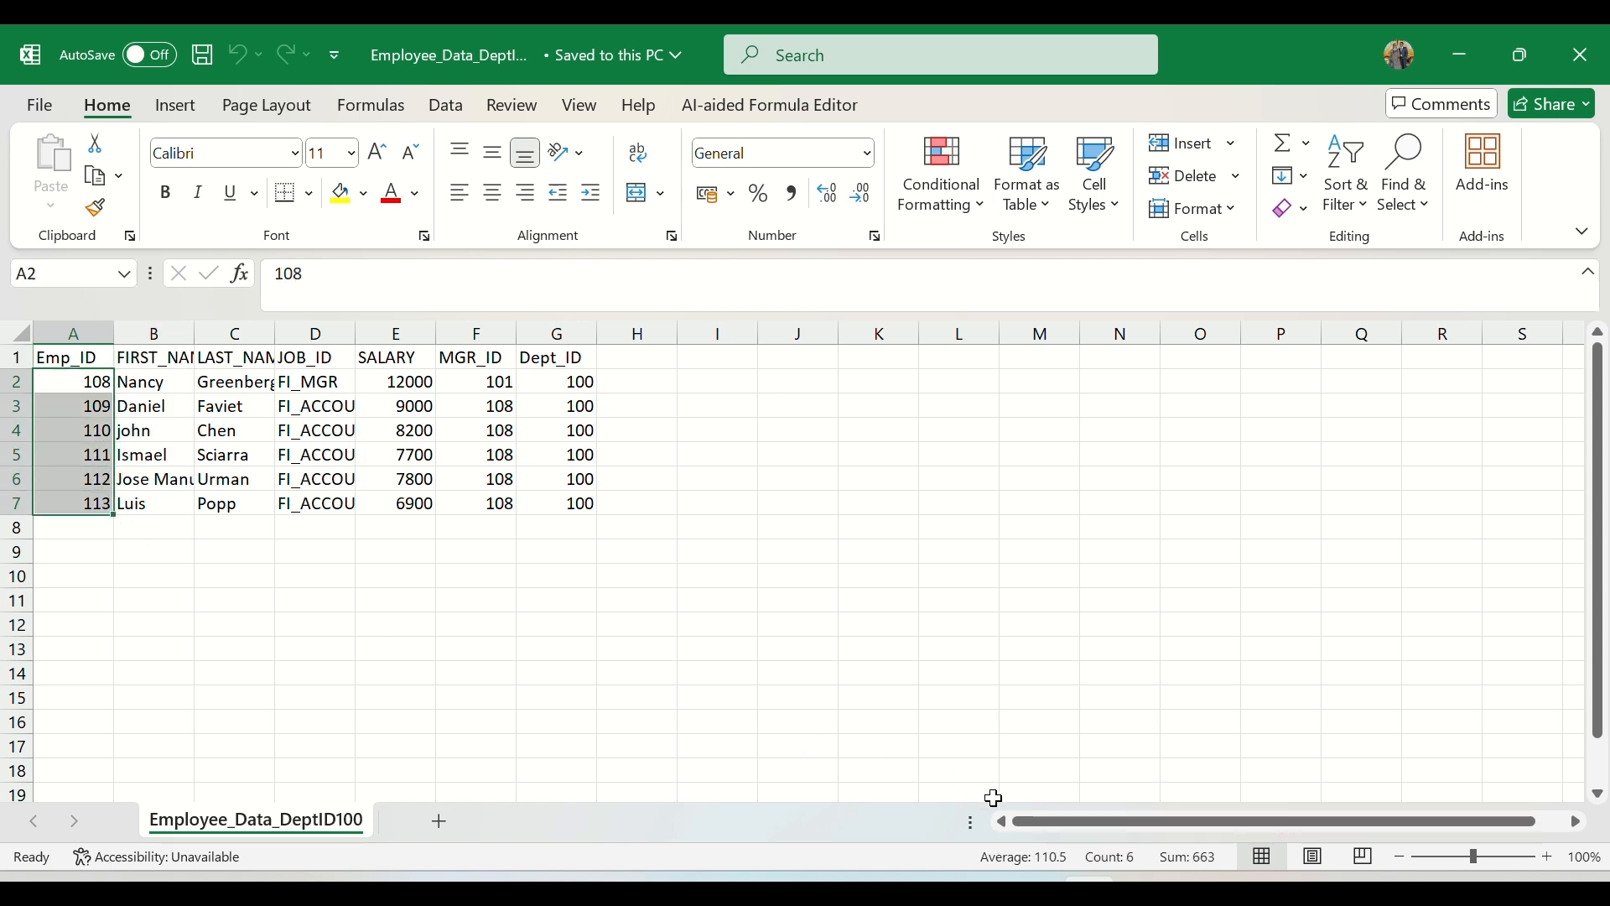
{"action": "left_click", "coordinate": [1134, 860]}
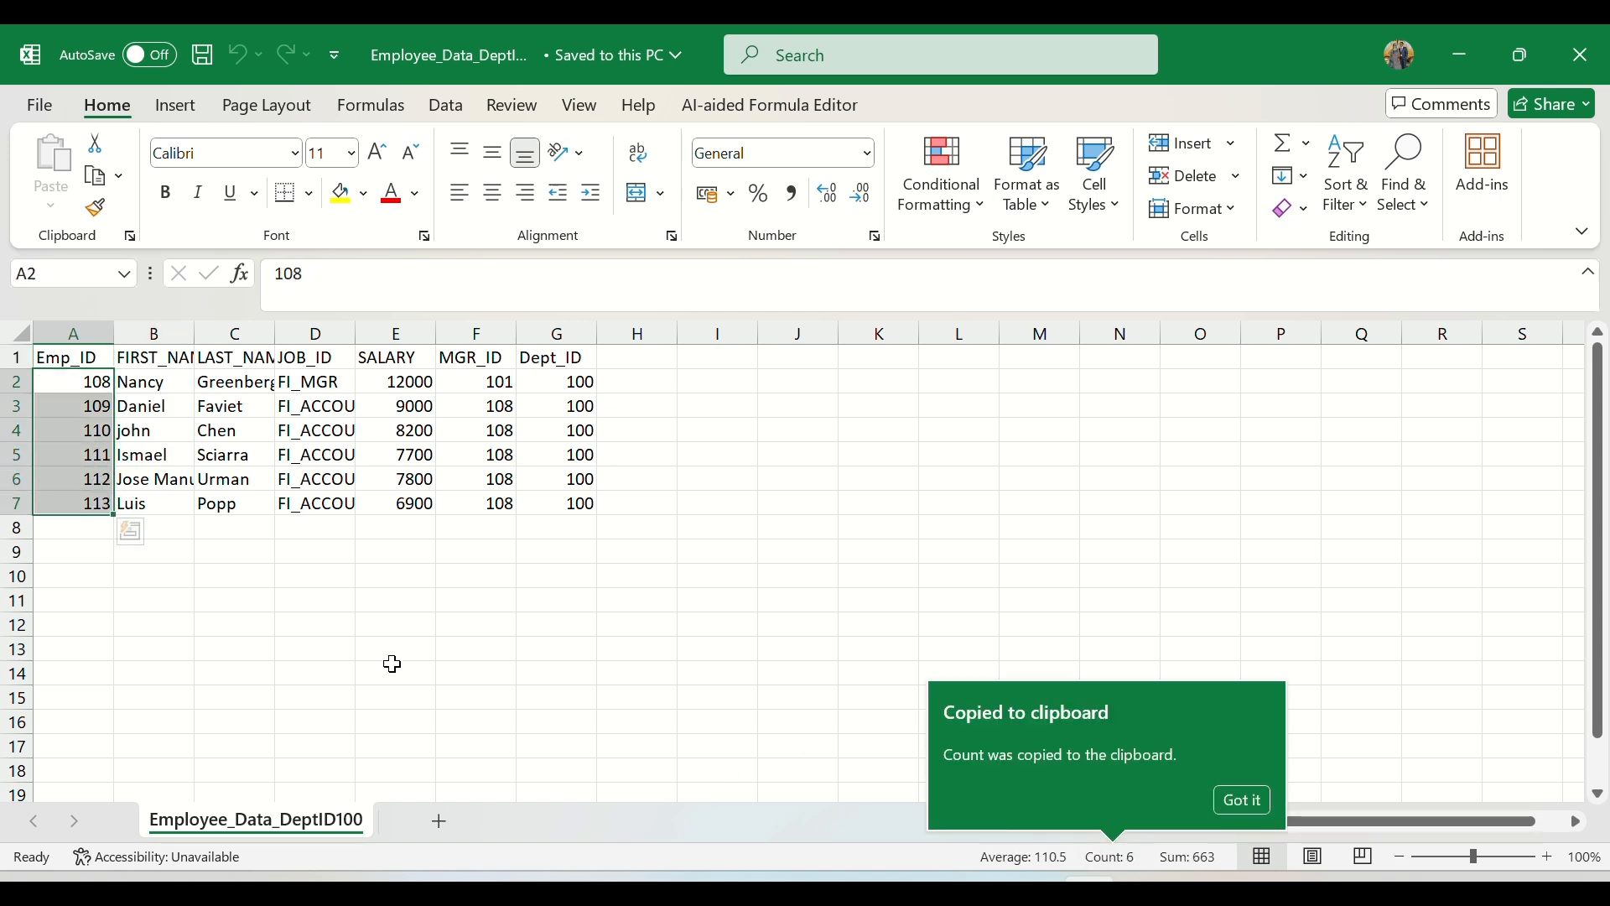
{"action": "left_click", "coordinate": [381, 630]}
{"action": "left_click_drag", "start_coordinate": [88, 383], "coordinate": [560, 506]}
{"action": "left_click", "coordinate": [1583, 52]}
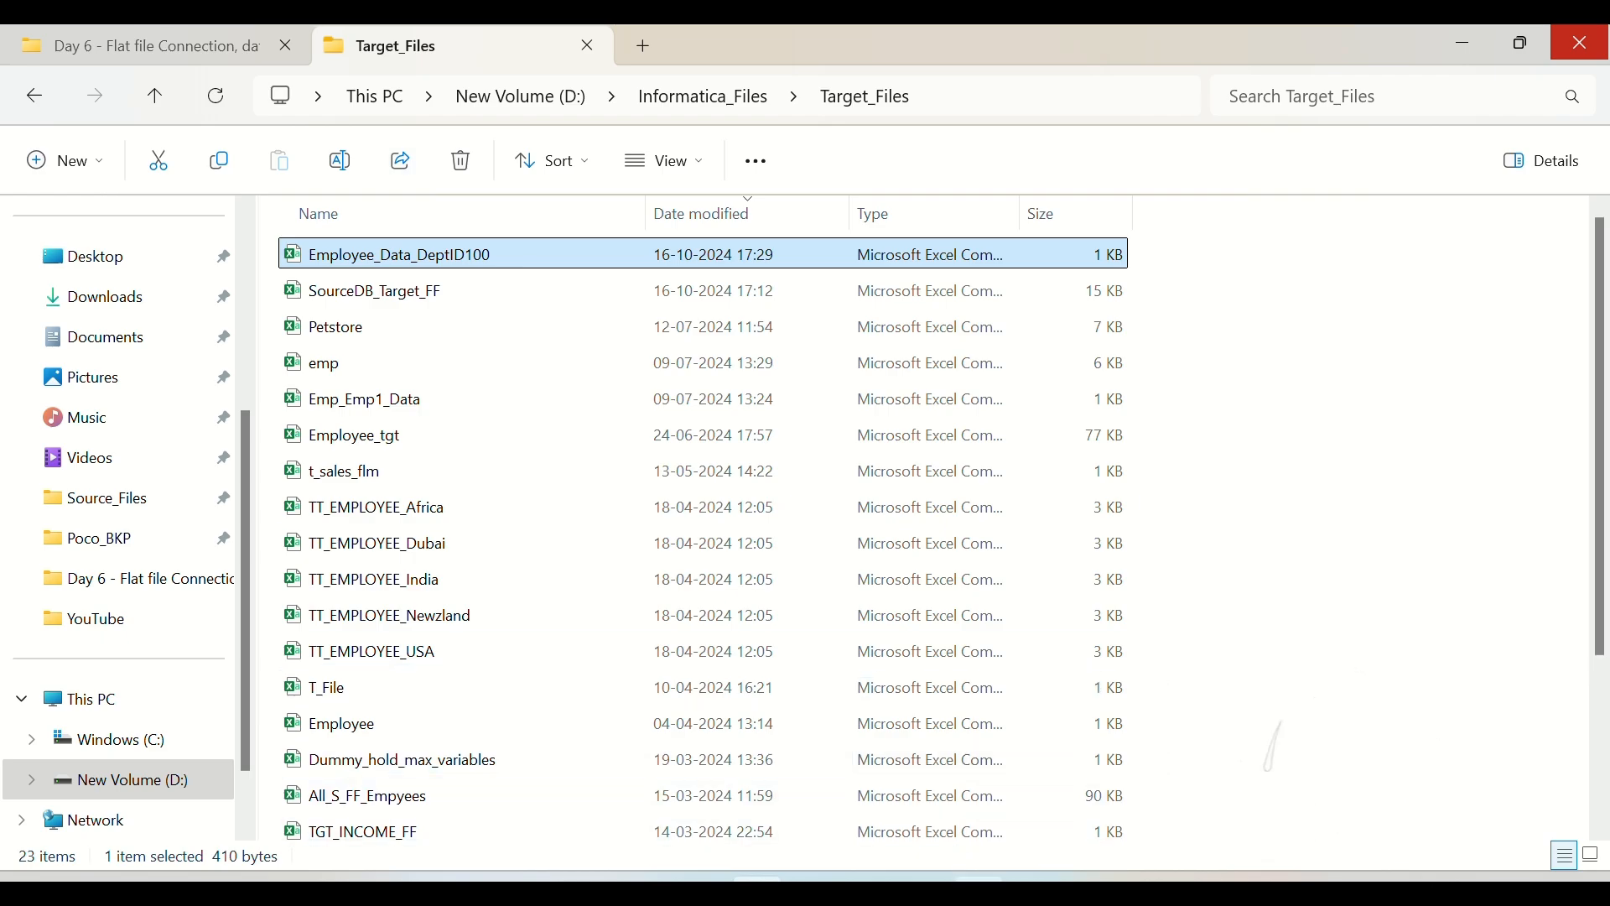
Step: Switch back to Informatica Data Integration and reopen the m_SFF_TFF mapping
{"action": "left_click", "coordinate": [923, 889]}
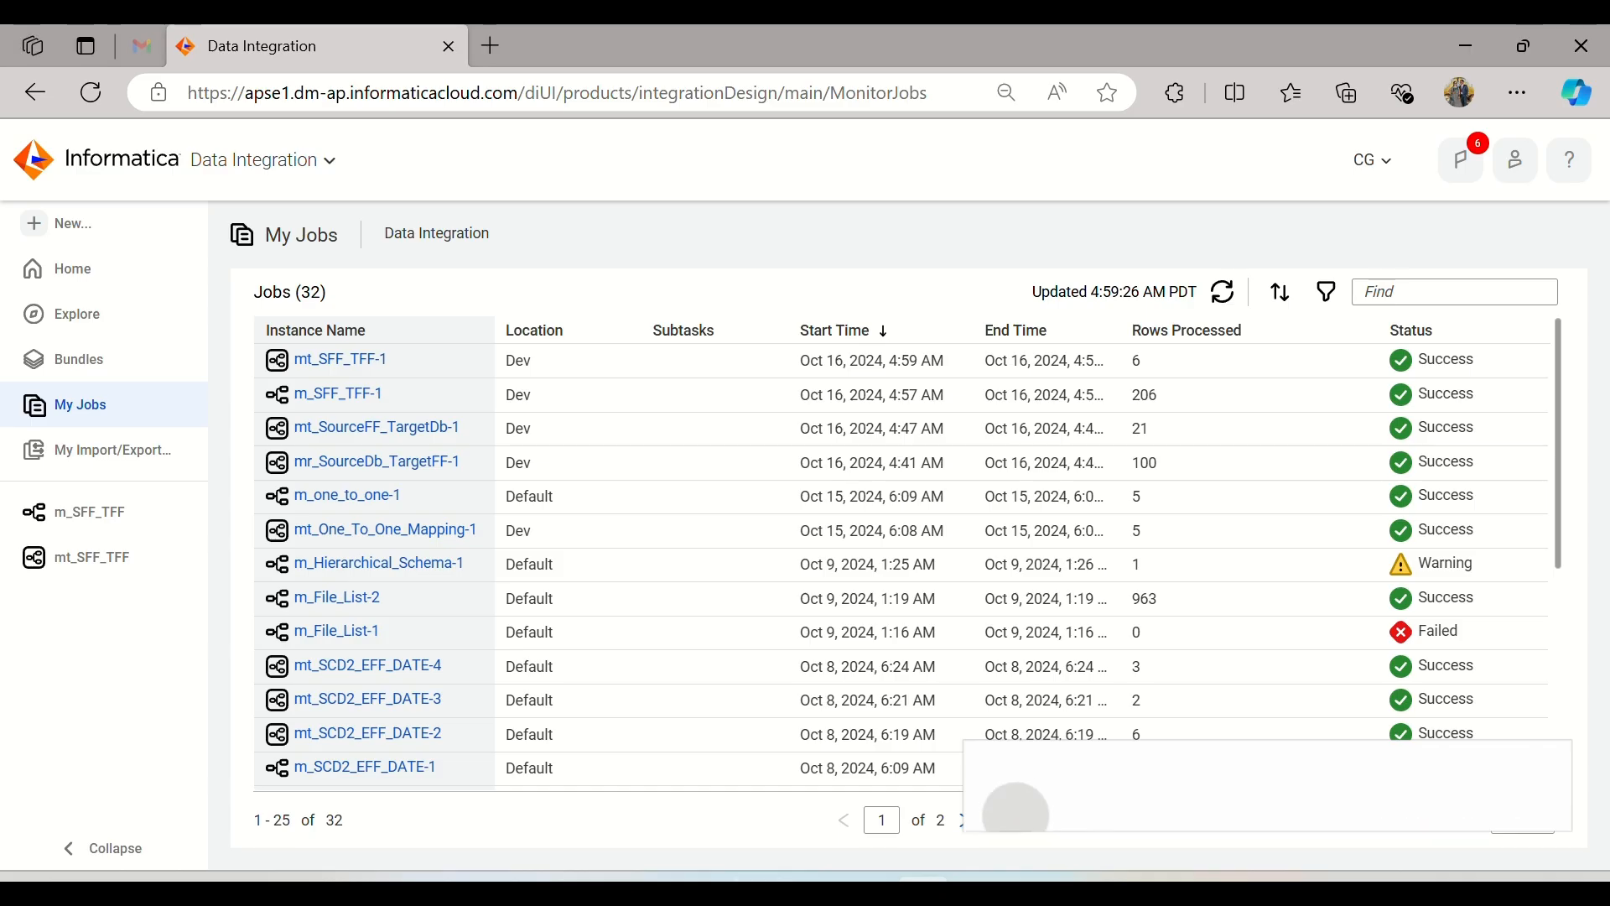
{"action": "left_click", "coordinate": [115, 514]}
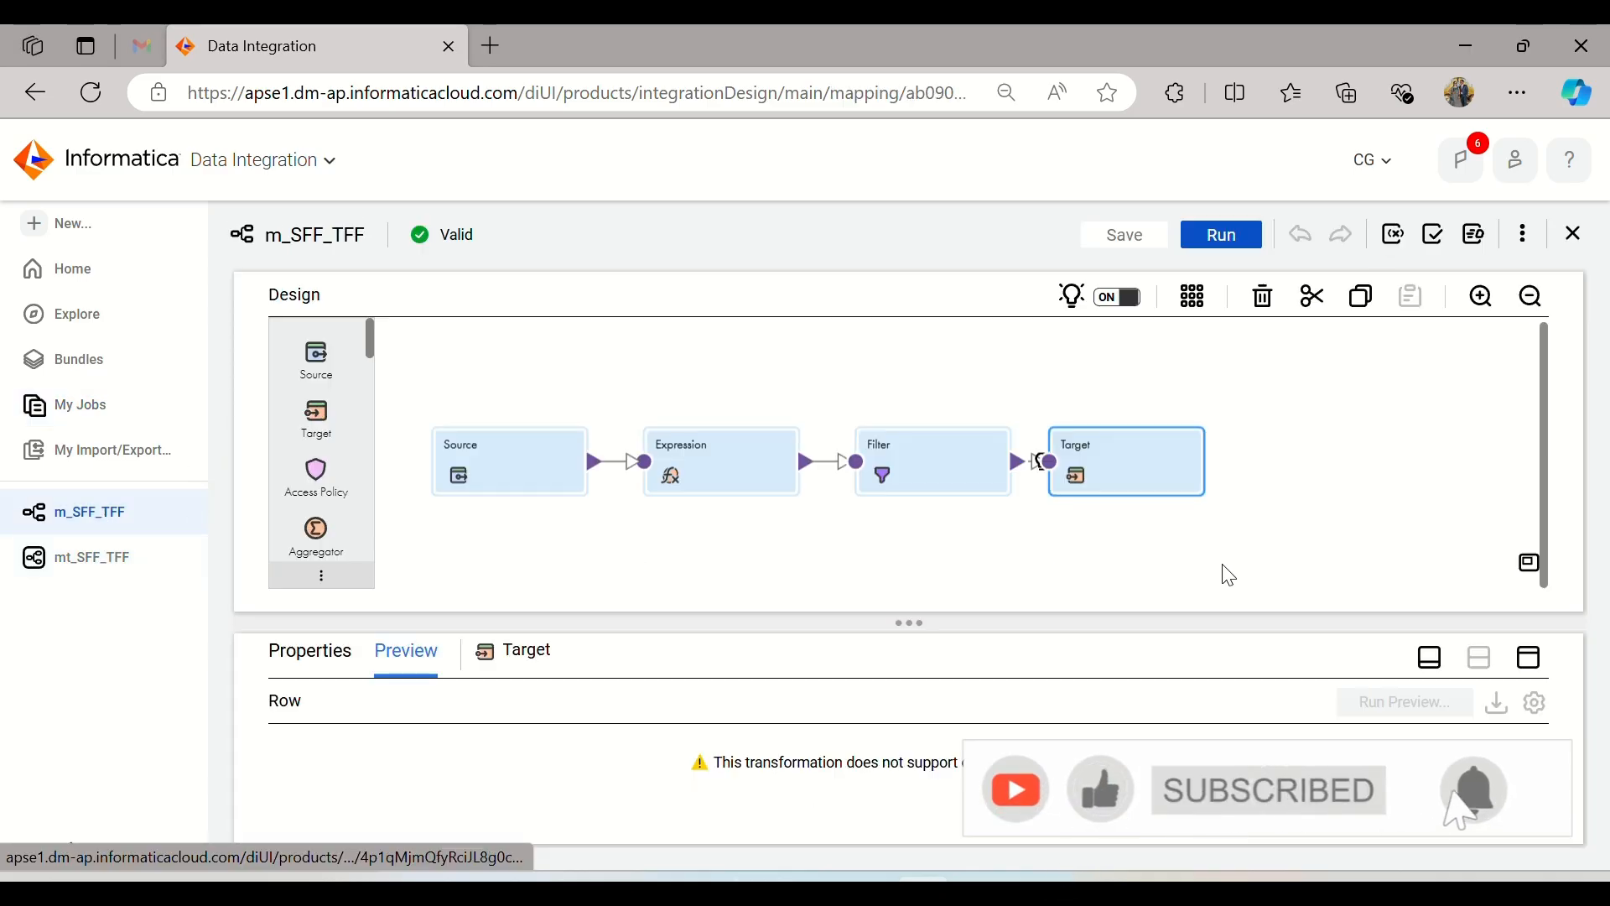
Step: Review the Day-2 source and target load types in the IICS_Daily_Notes Word document and return to the m_SFF_TFF mapping
{"action": "left_click", "coordinate": [355, 654]}
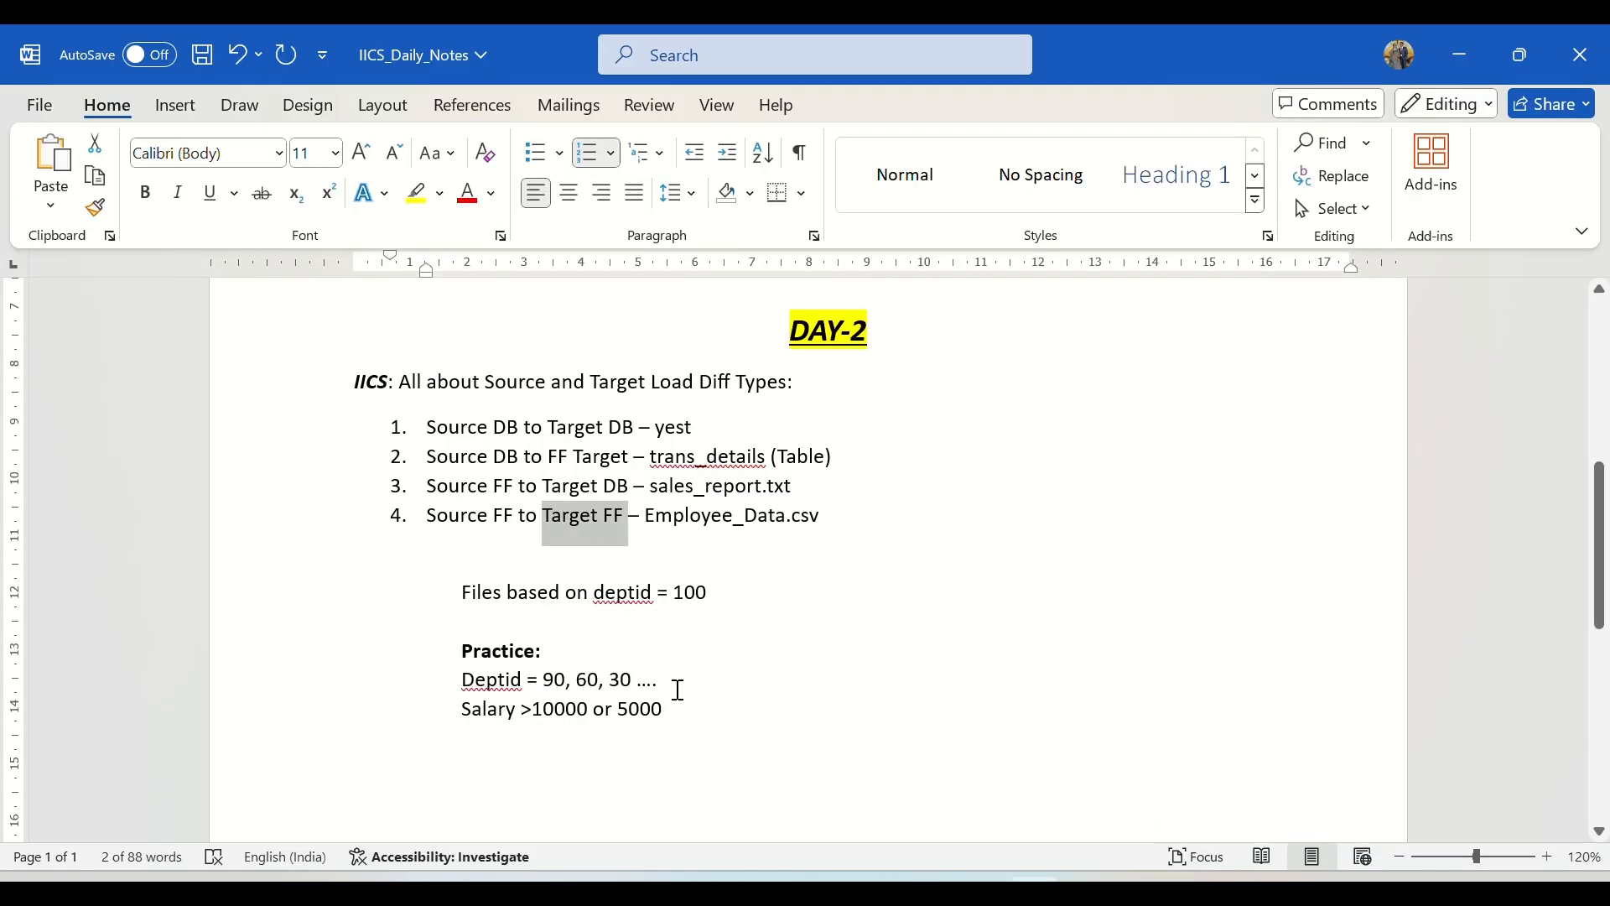
{"action": "left_click", "coordinate": [841, 521]}
{"action": "left_click_drag", "start_coordinate": [703, 503], "coordinate": [403, 379]}
{"action": "left_click", "coordinate": [922, 884]}
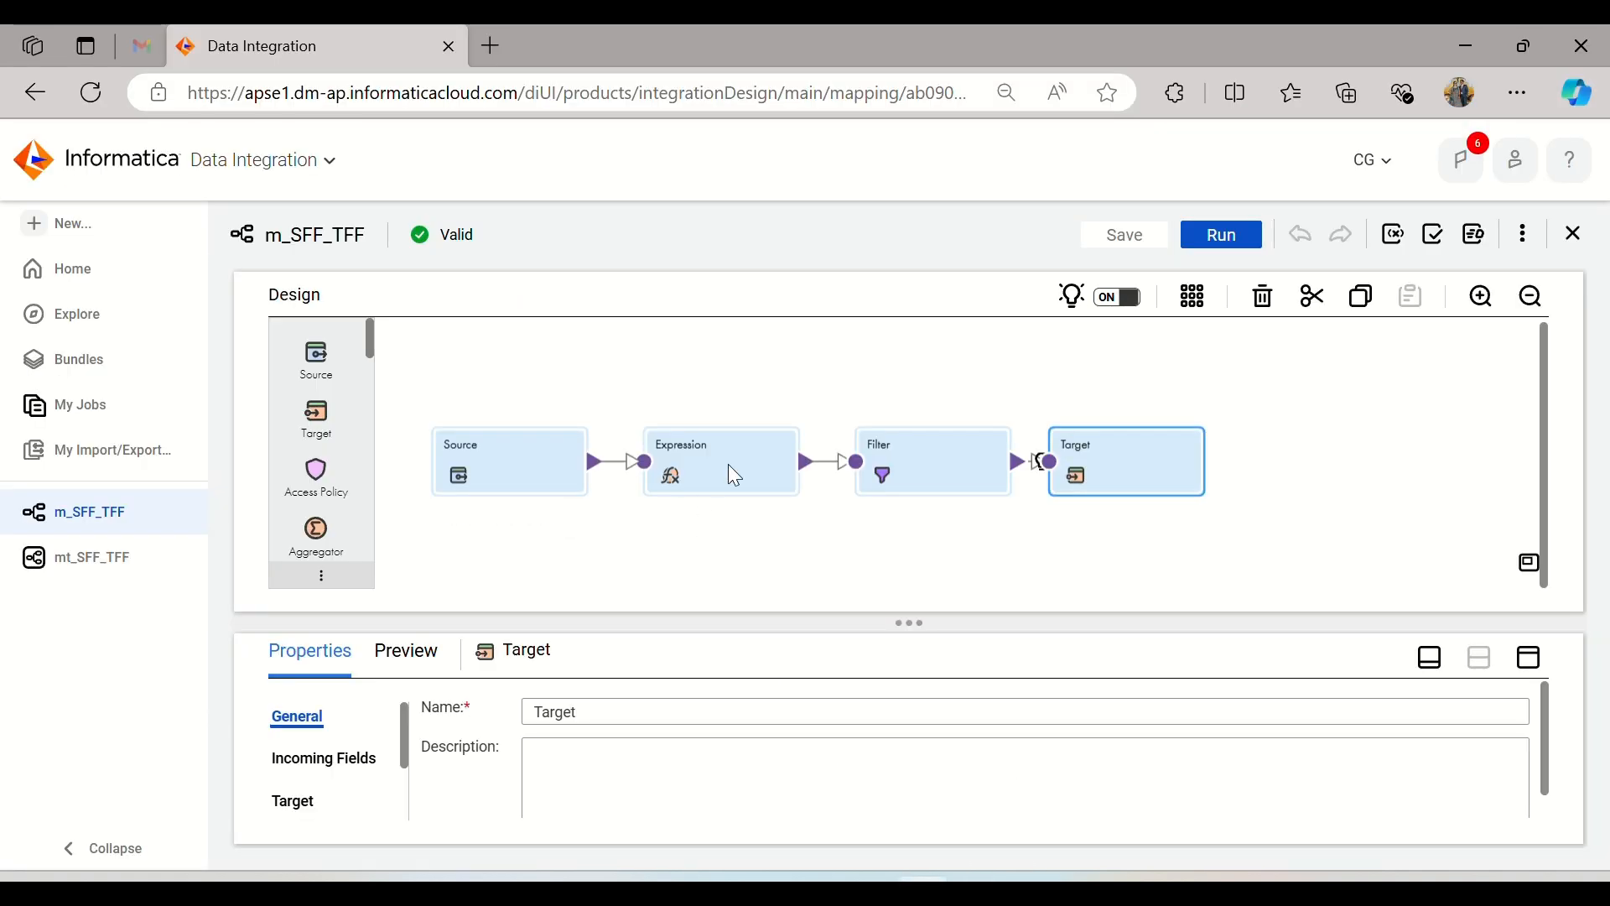
Step: Examine the source type options for the Source in m_SFF_TFF, trying Command and declining the change
{"action": "left_click", "coordinate": [590, 476]}
{"action": "left_click", "coordinate": [1529, 657]}
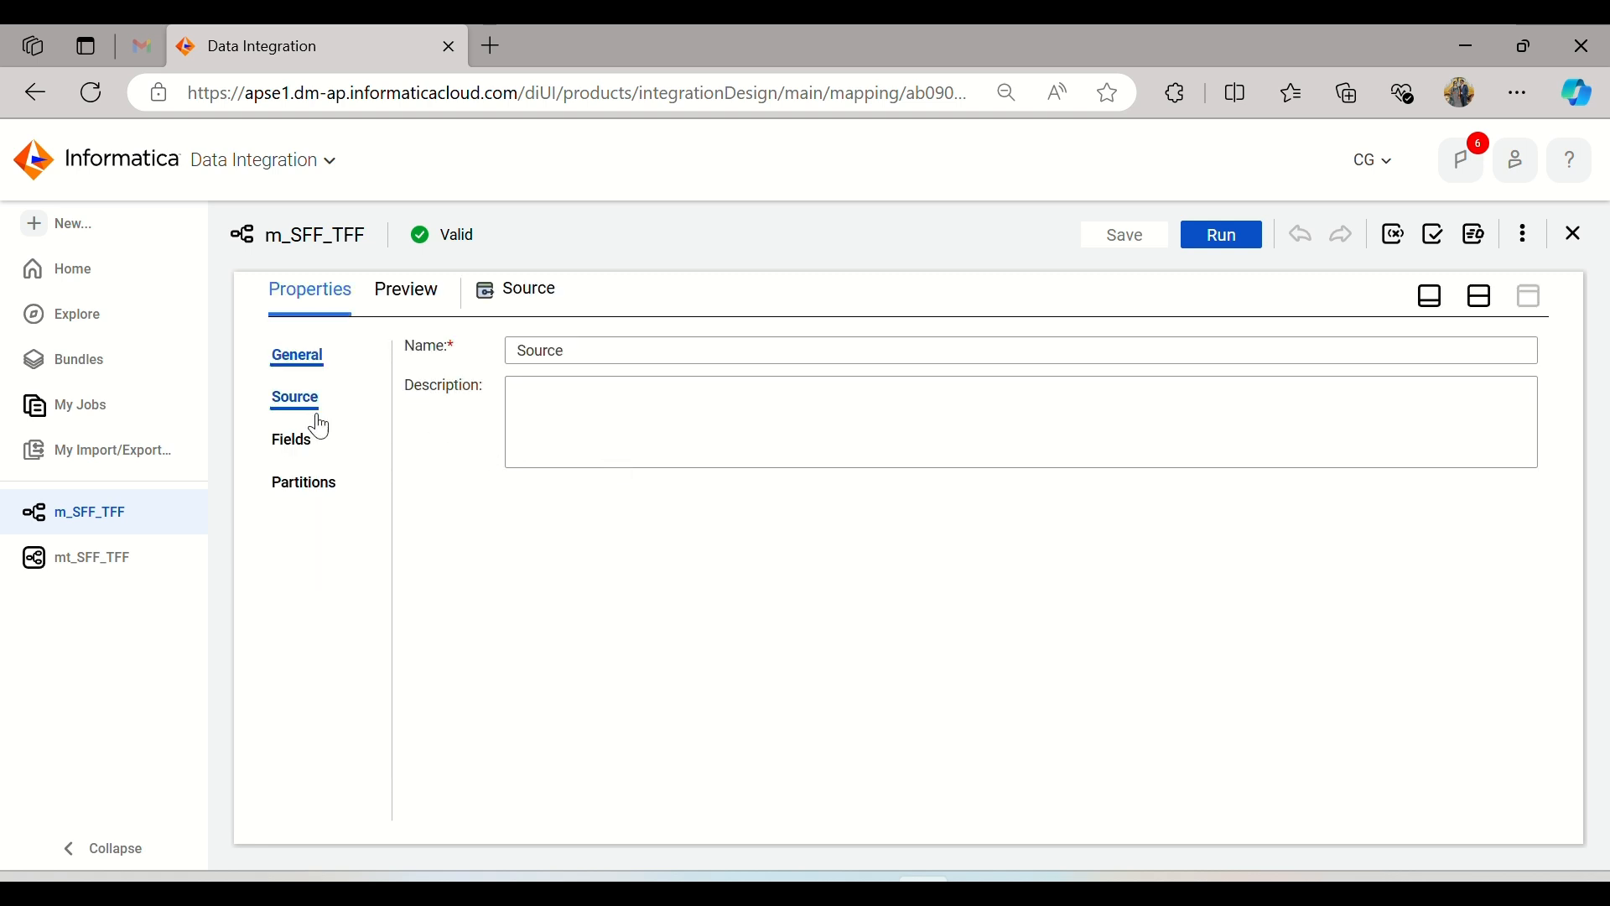
{"action": "left_click", "coordinate": [317, 428]}
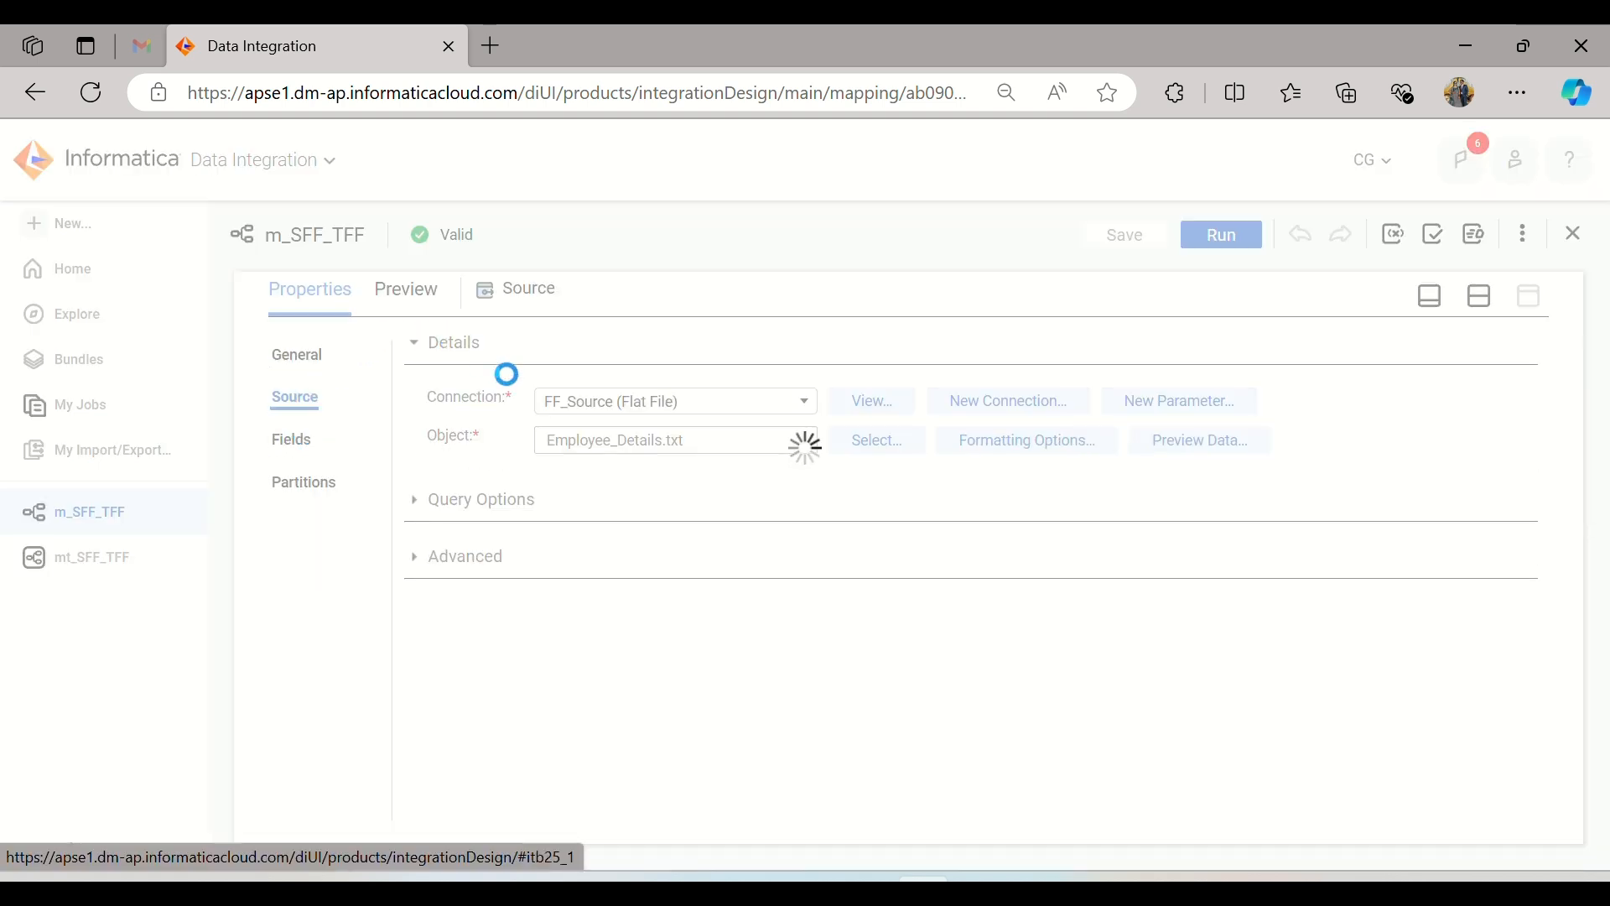
{"action": "left_click", "coordinate": [760, 441]}
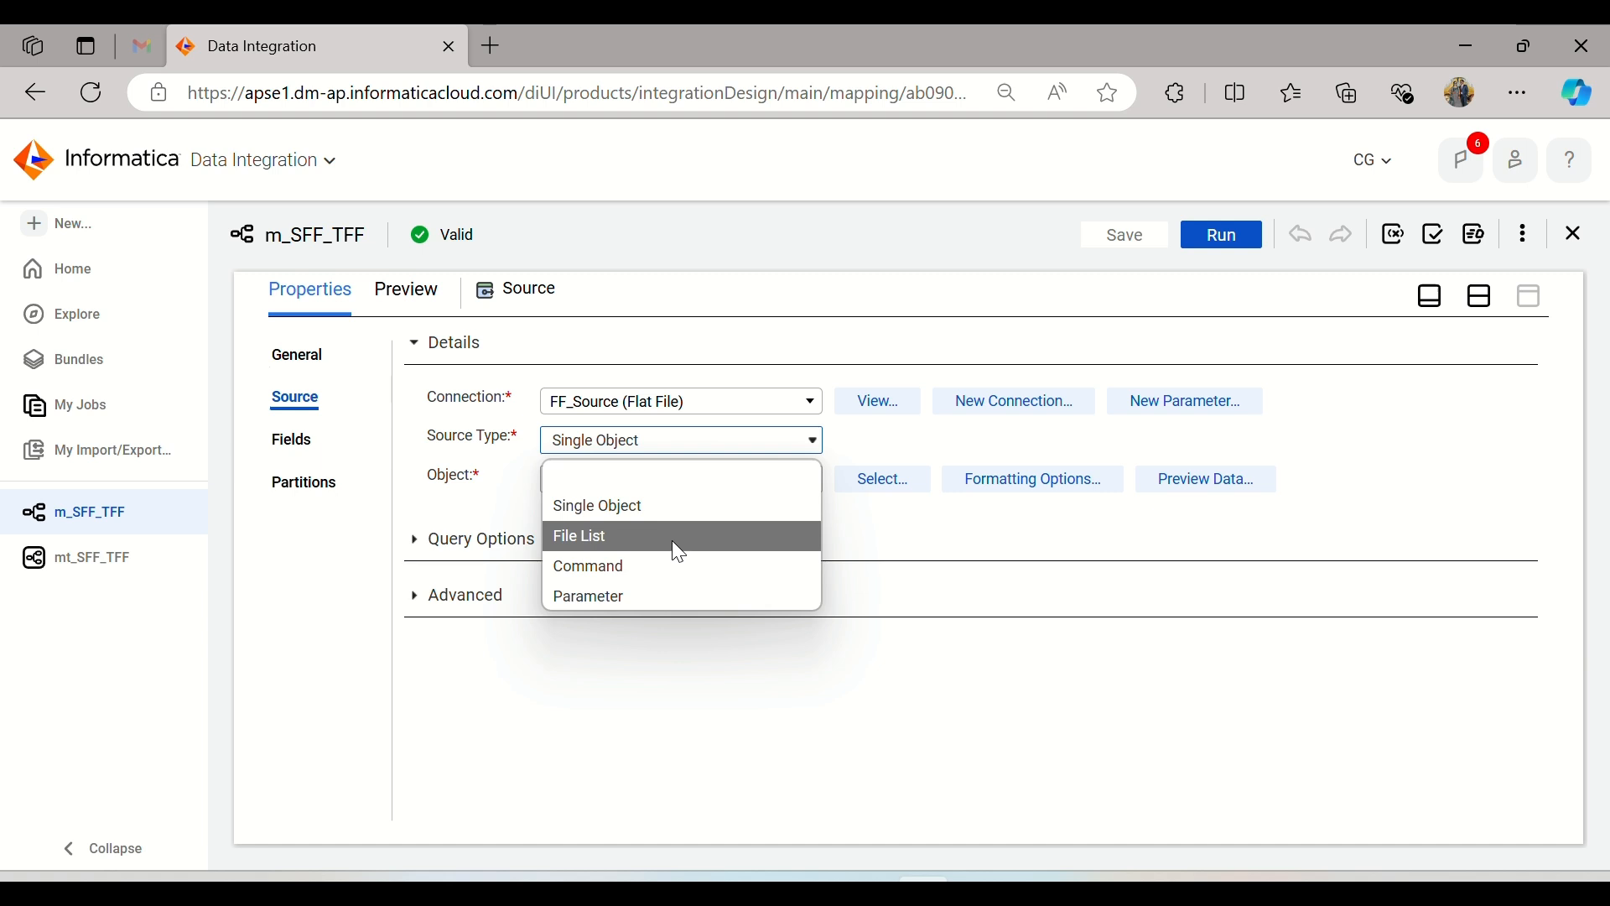
{"action": "left_click", "coordinate": [909, 542]}
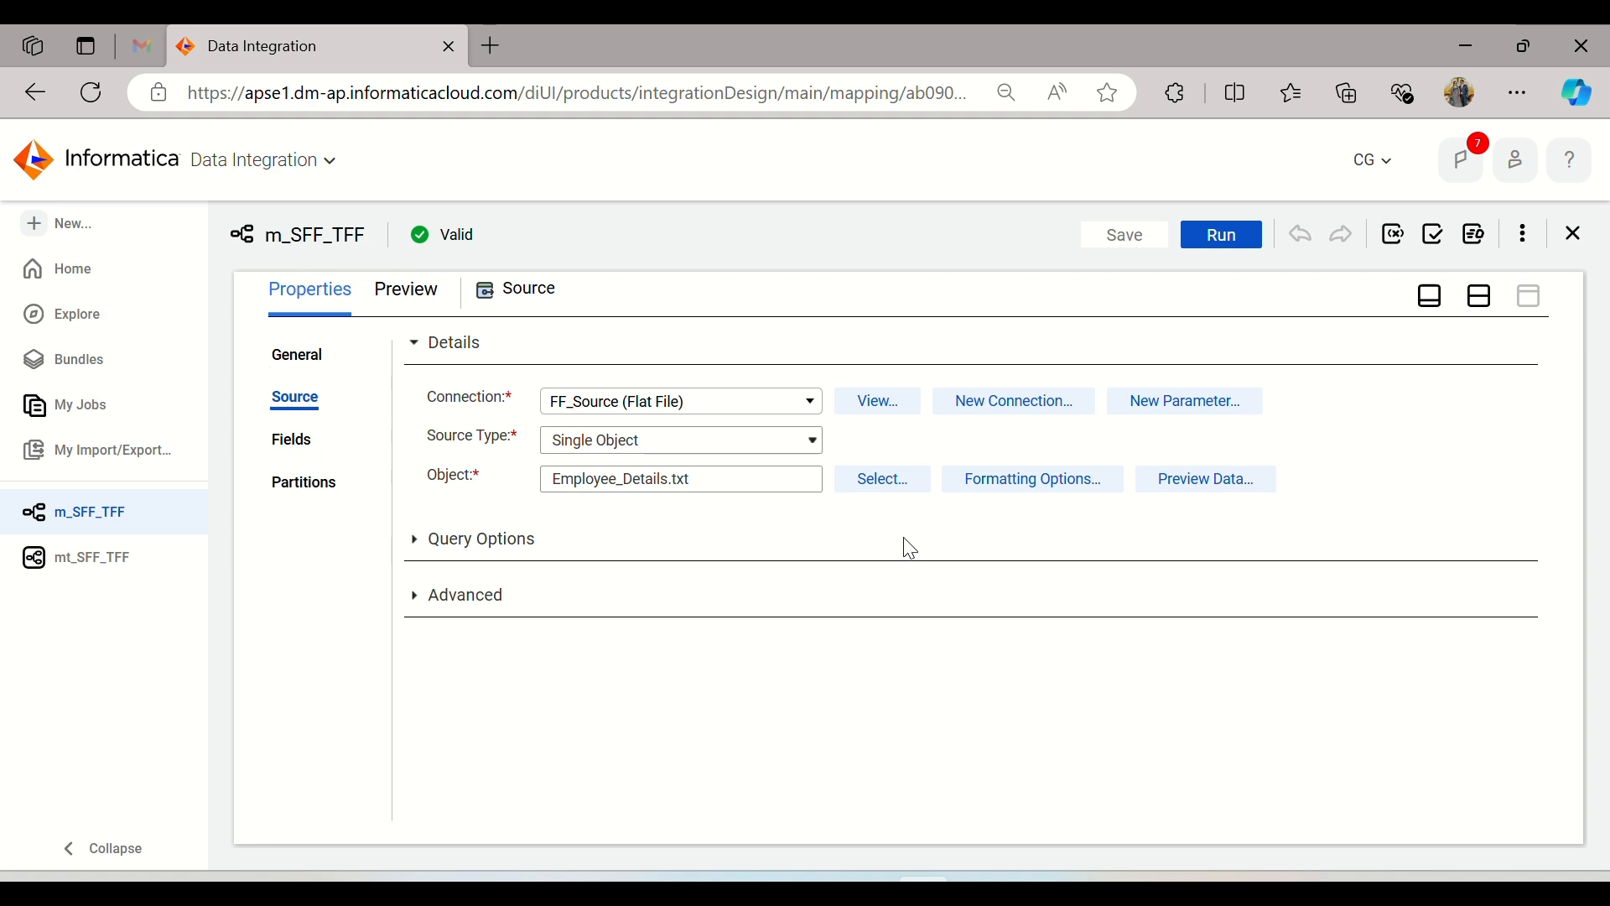
{"action": "left_click", "coordinate": [636, 440]}
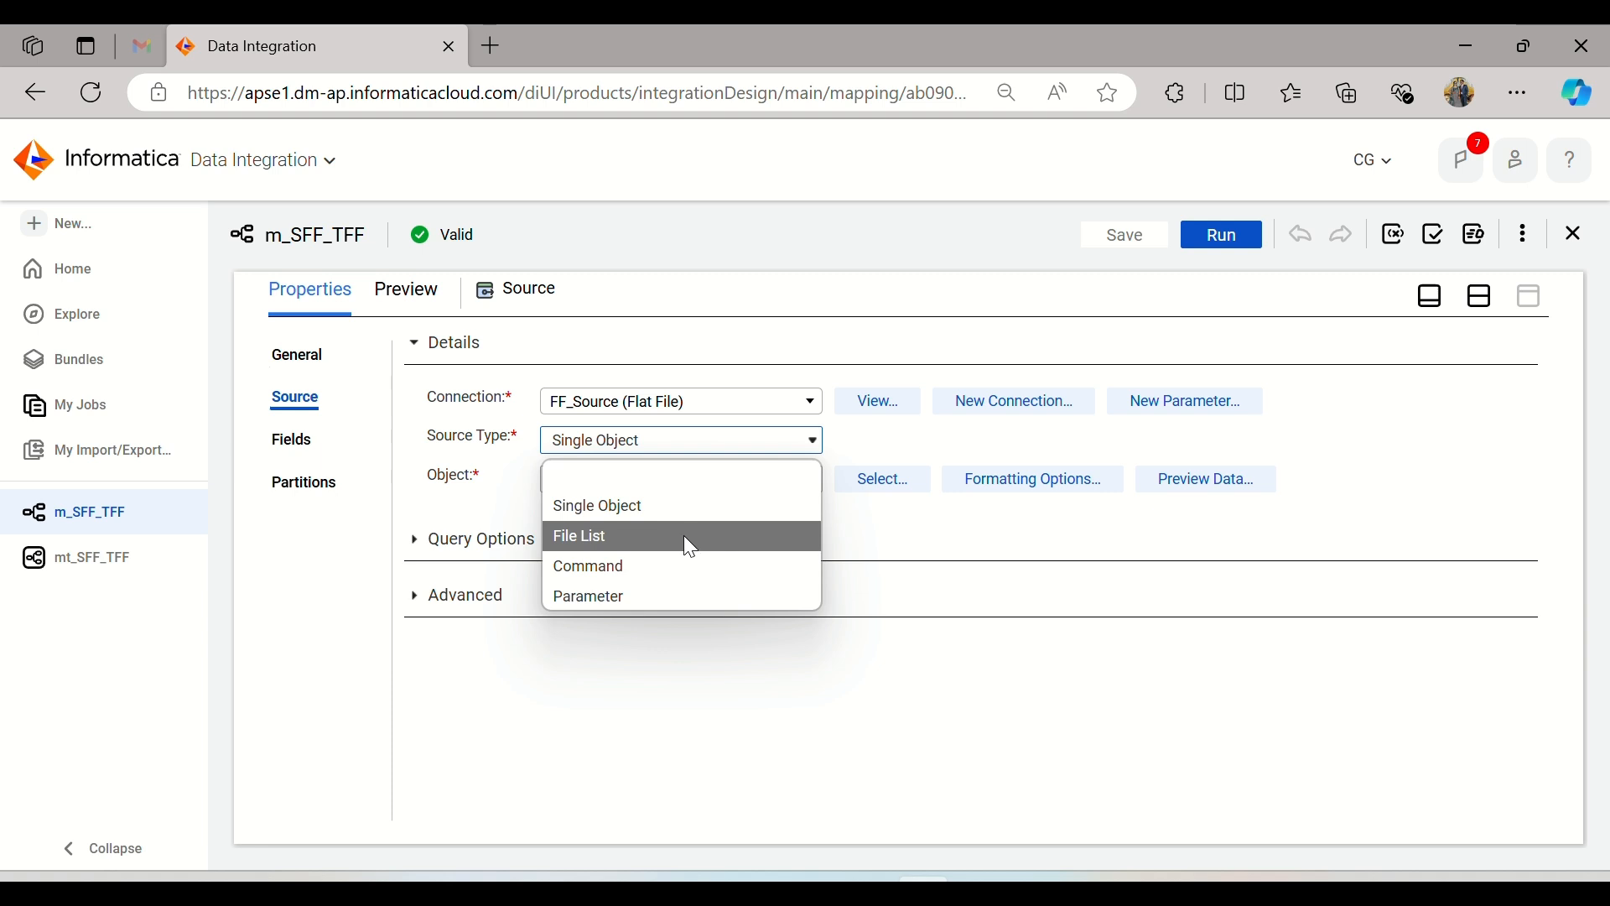
{"action": "left_click", "coordinate": [688, 565]}
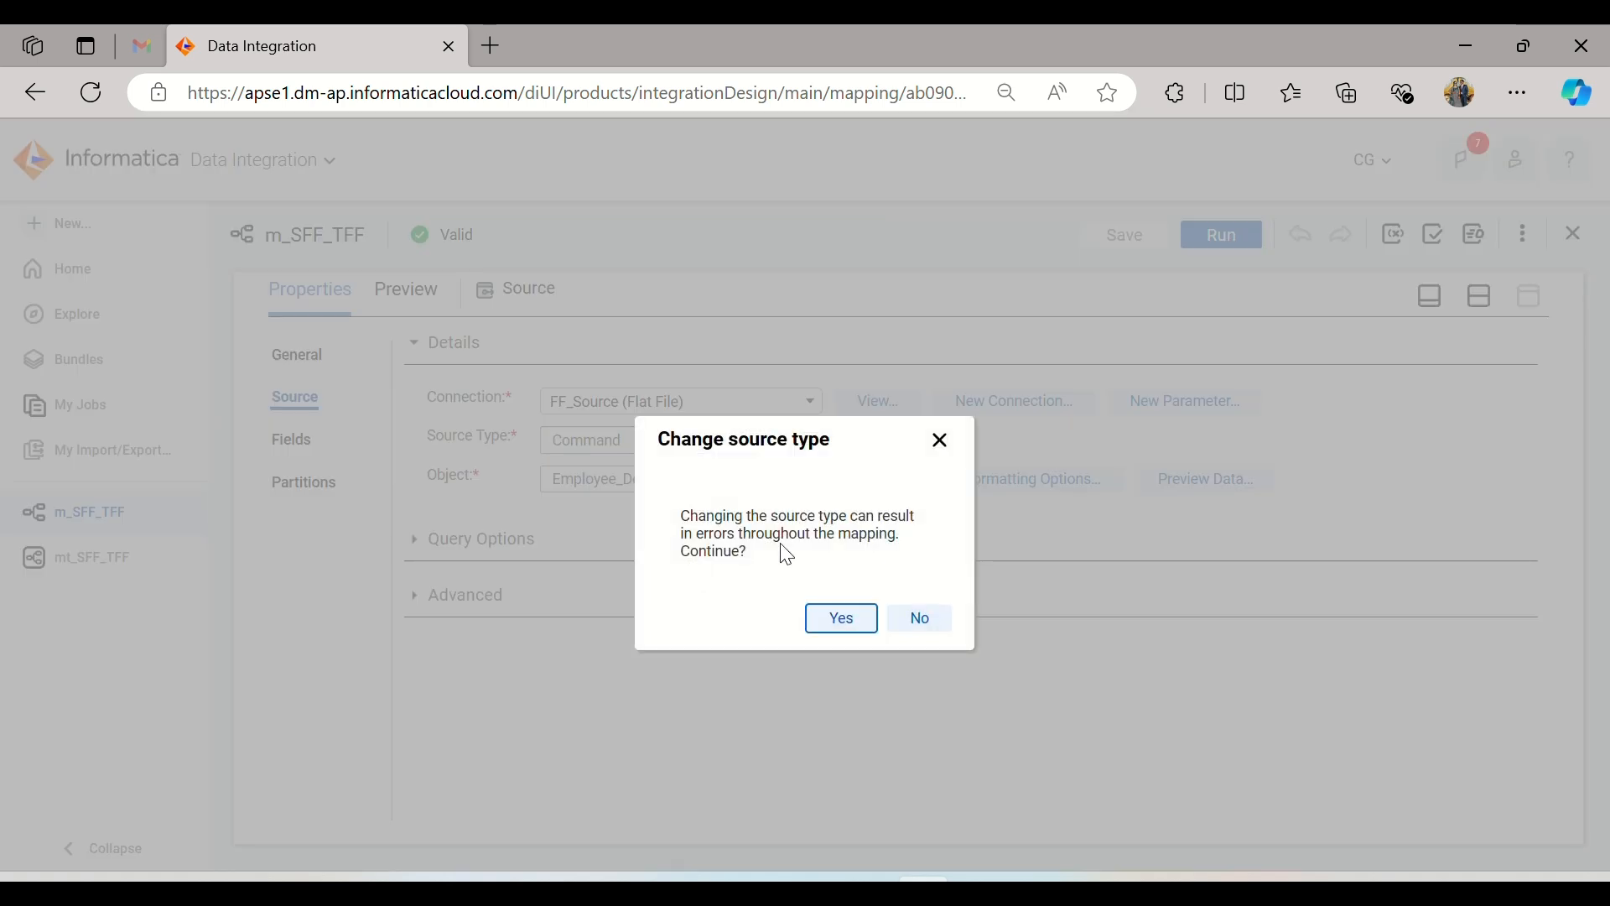
{"action": "left_click", "coordinate": [945, 443]}
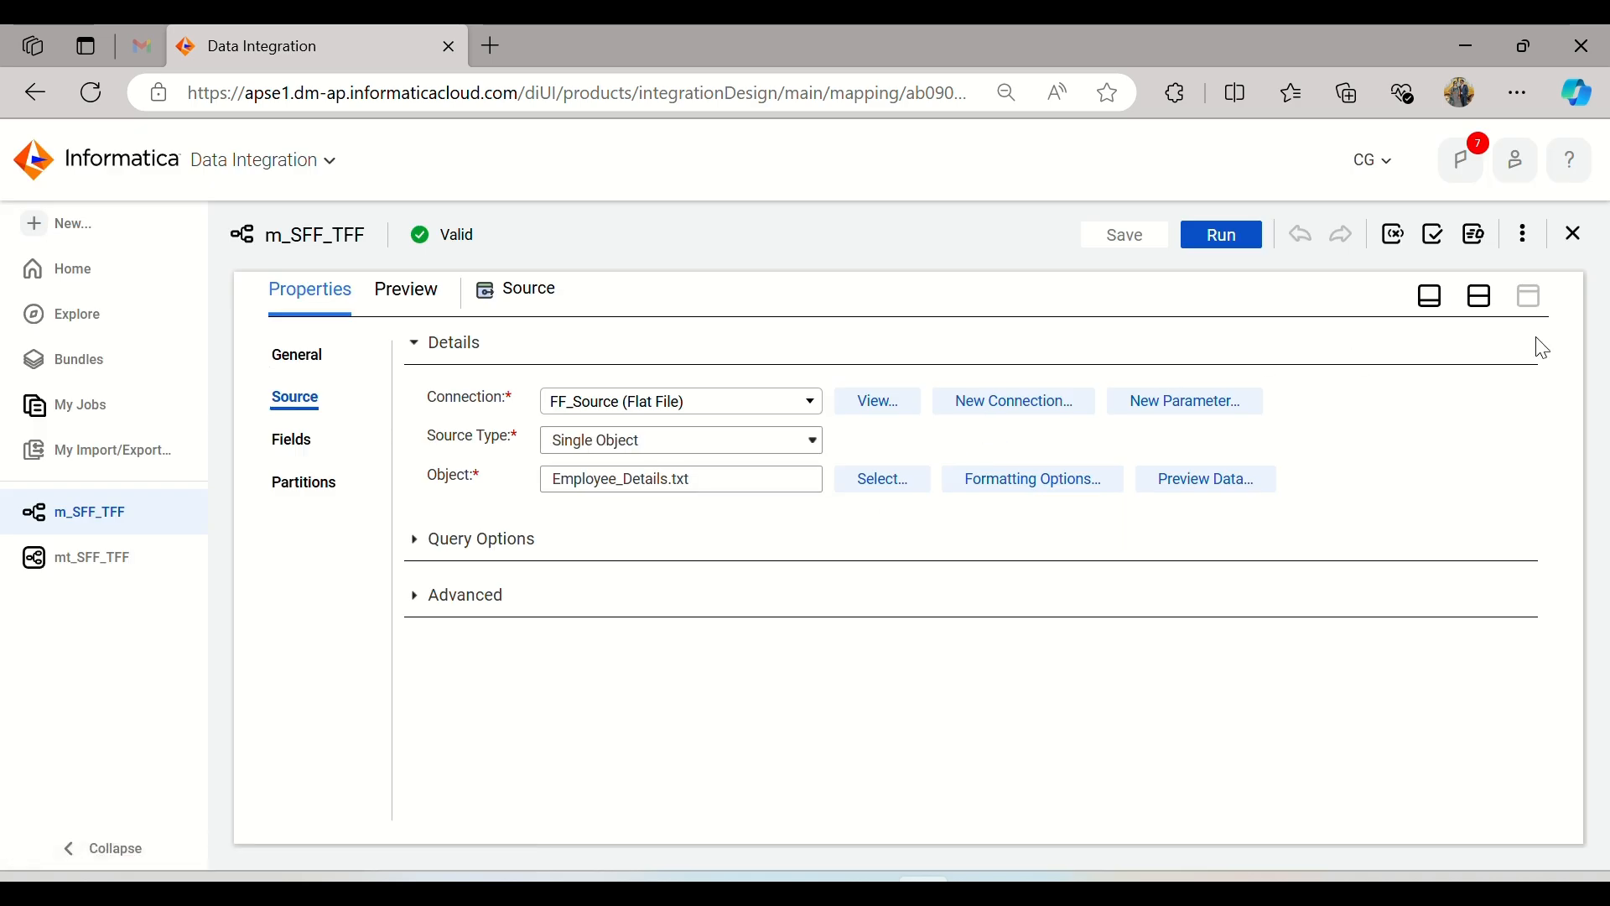
{"action": "left_click", "coordinate": [1480, 295]}
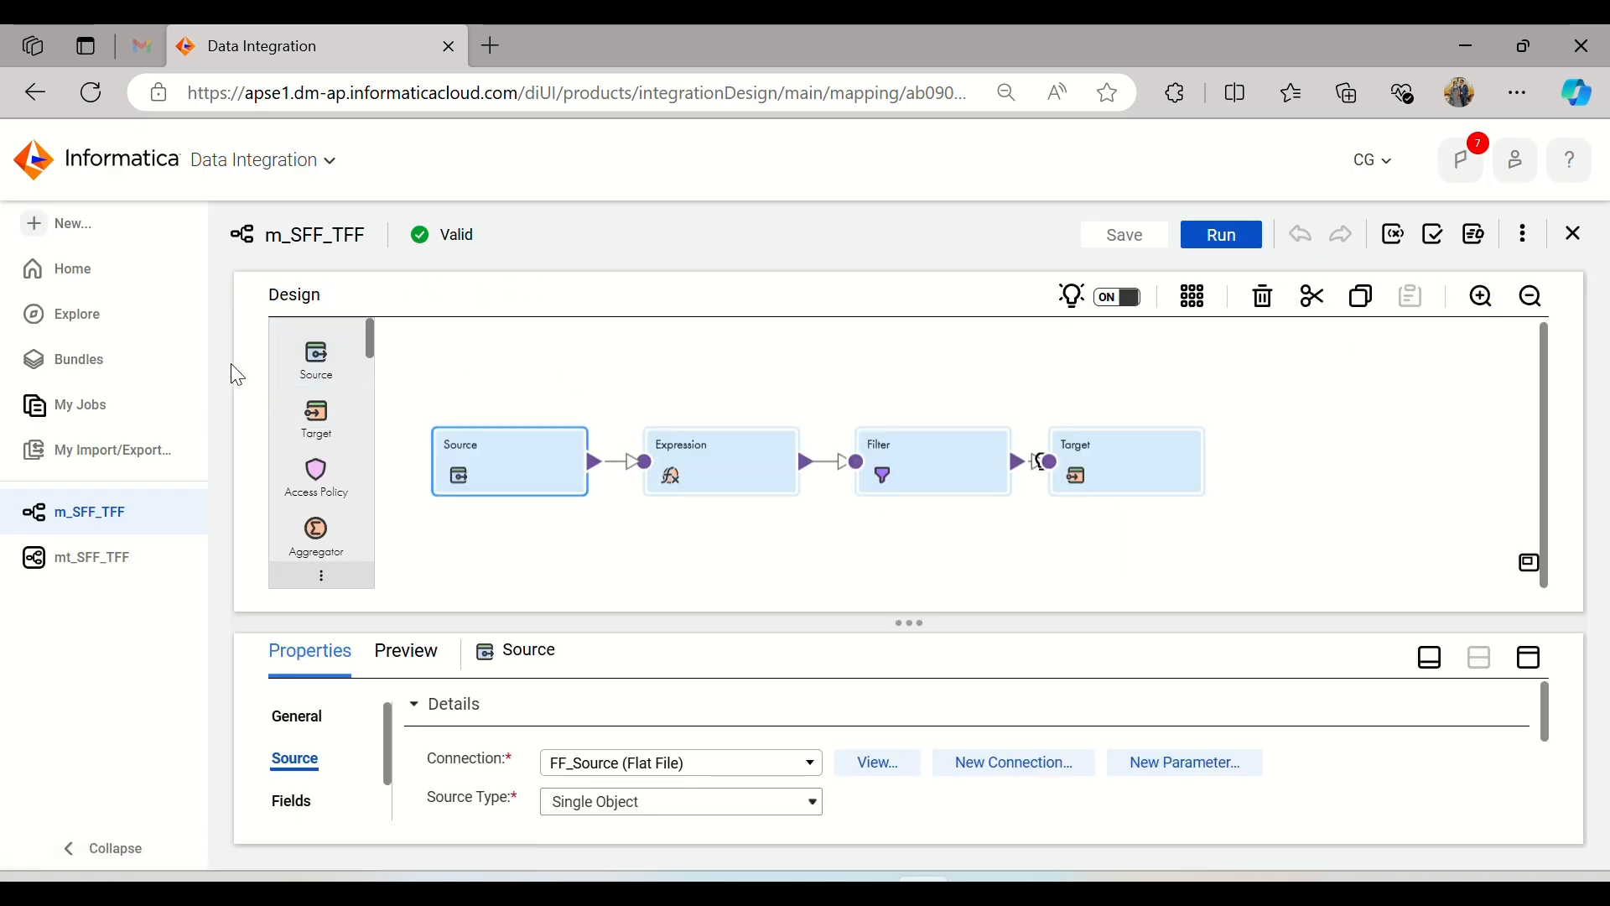
Step: Create a new blank mapping asset
{"action": "left_click", "coordinate": [93, 225]}
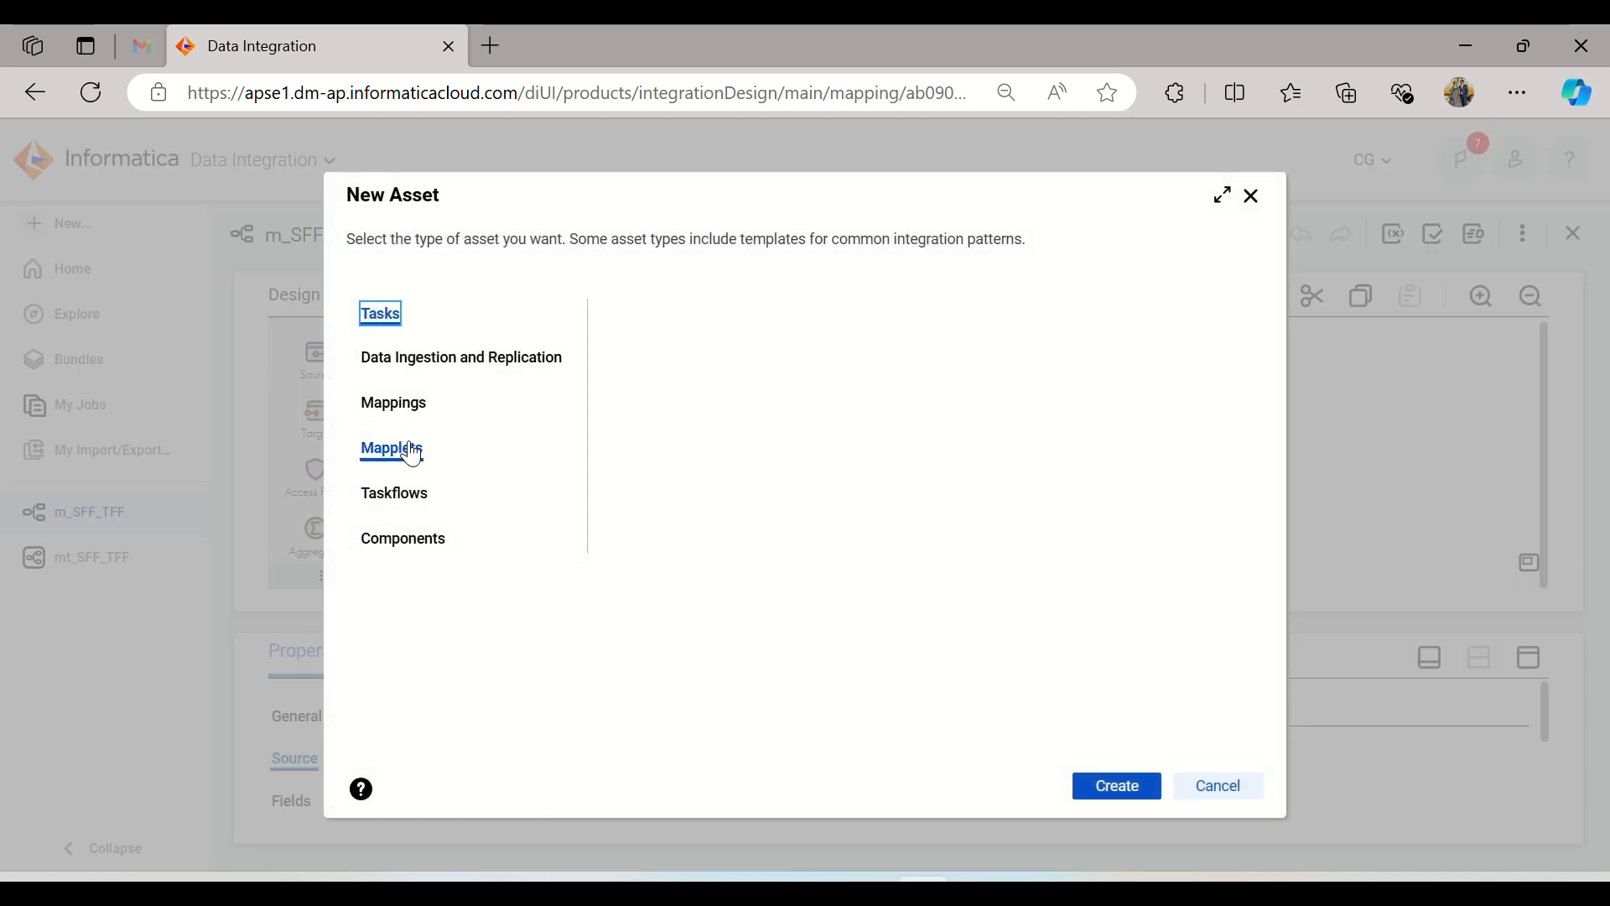
{"action": "left_click", "coordinate": [411, 405]}
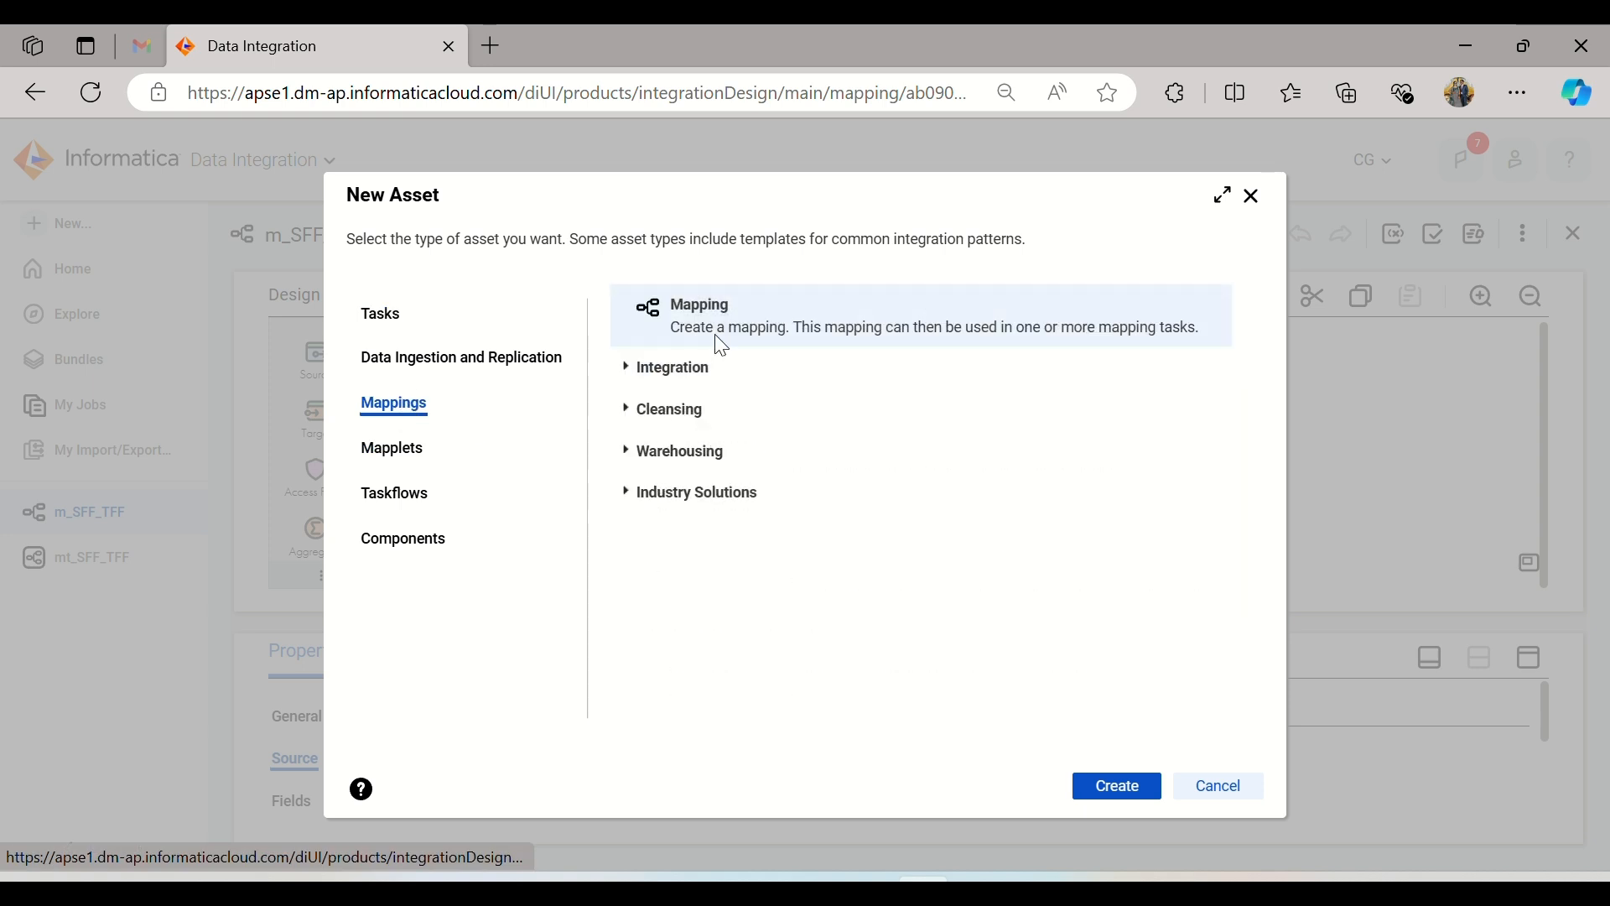
{"action": "left_click", "coordinate": [1090, 778]}
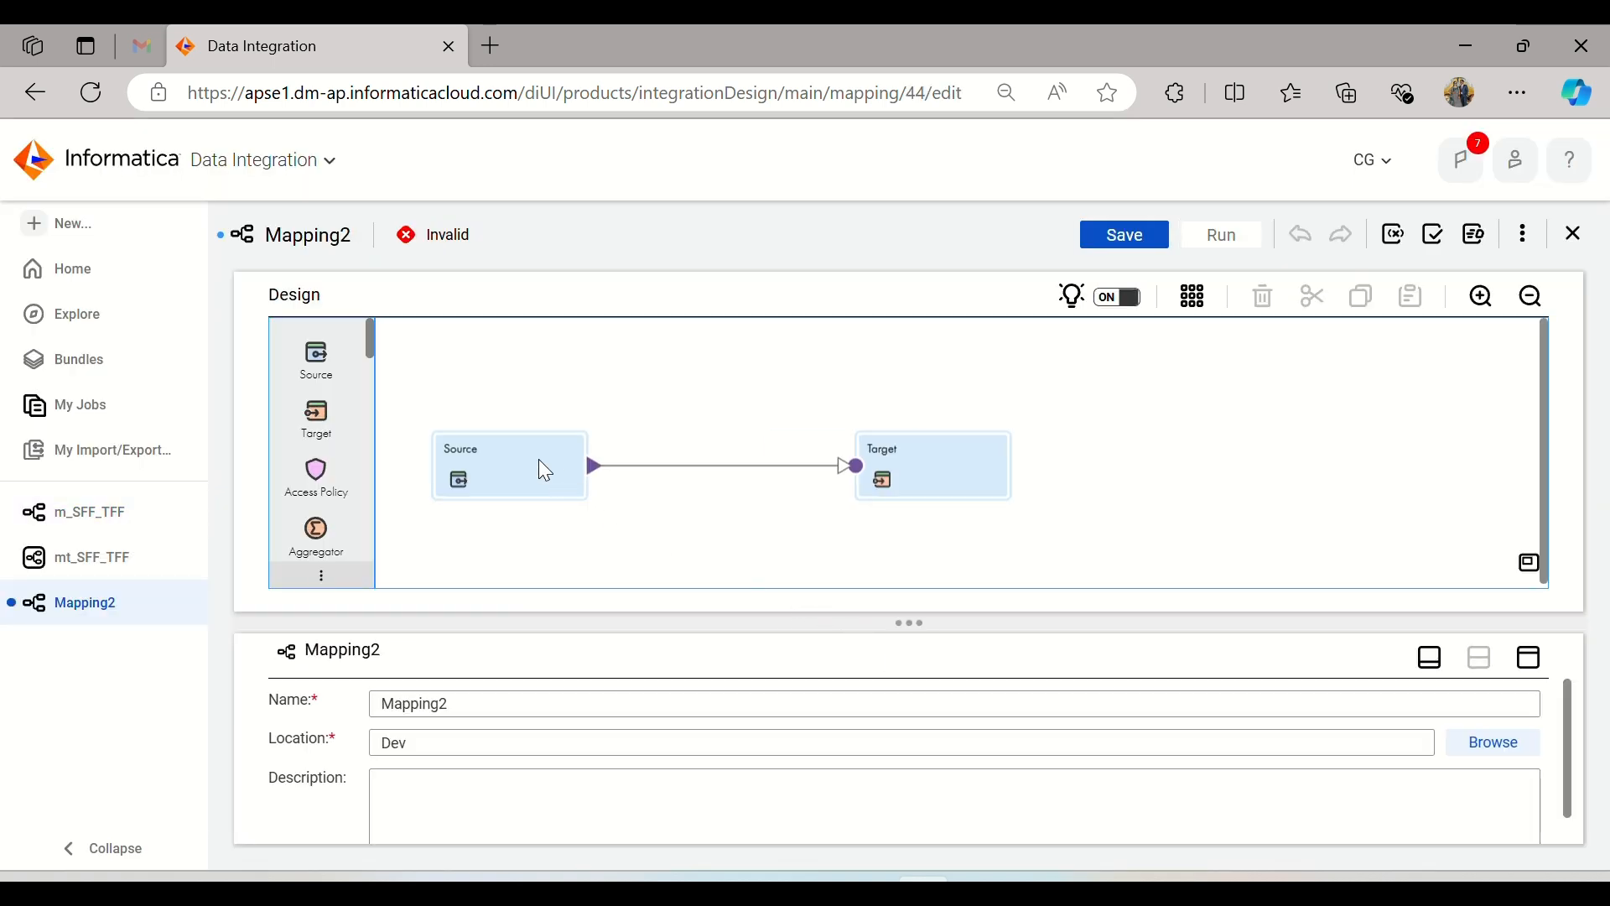
Step: Configure the new mapping's Source with the Source (Oracle) connection and the Multiple Objects source type
{"action": "left_click", "coordinate": [539, 461]}
{"action": "left_click", "coordinate": [1529, 658]}
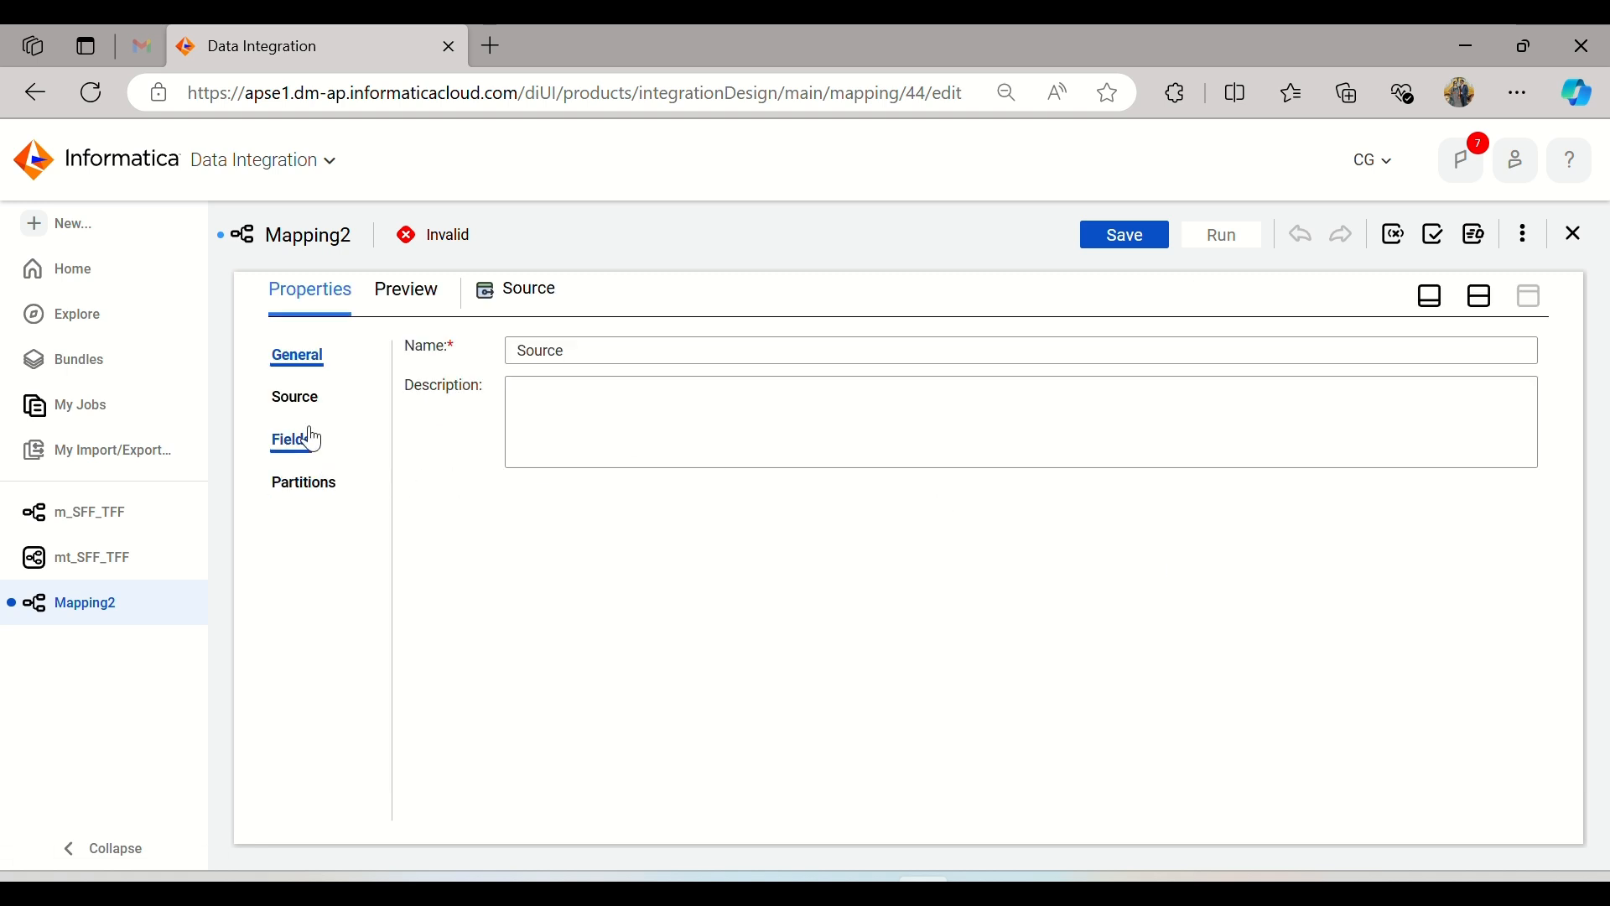
{"action": "left_click", "coordinate": [293, 402]}
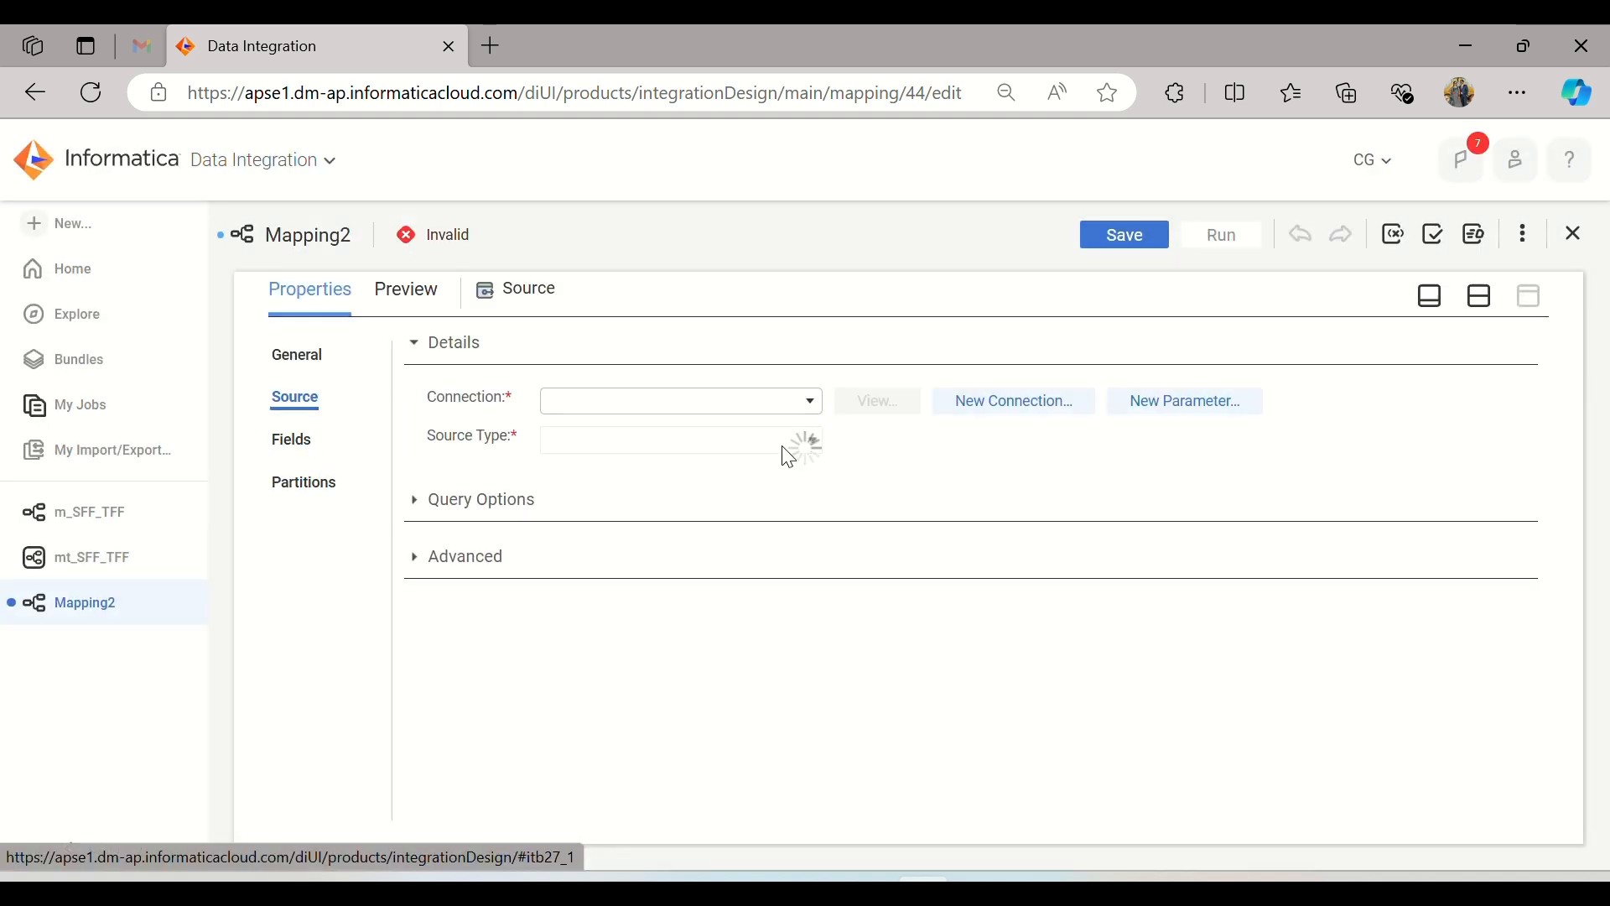
{"action": "left_click", "coordinate": [733, 442]}
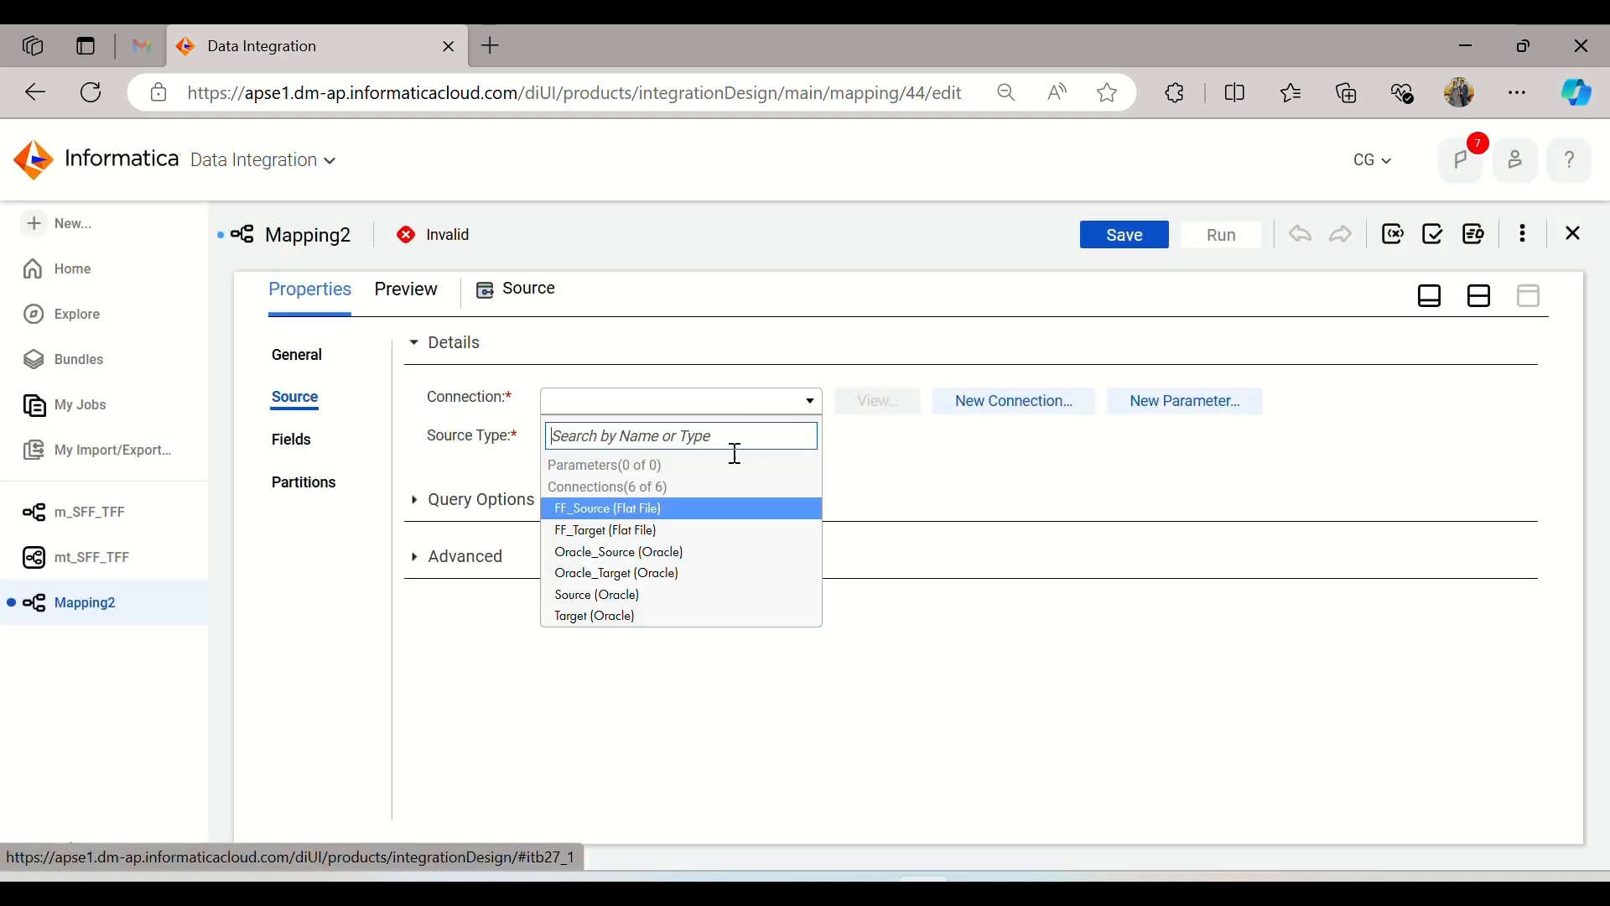
{"action": "left_click", "coordinate": [667, 595]}
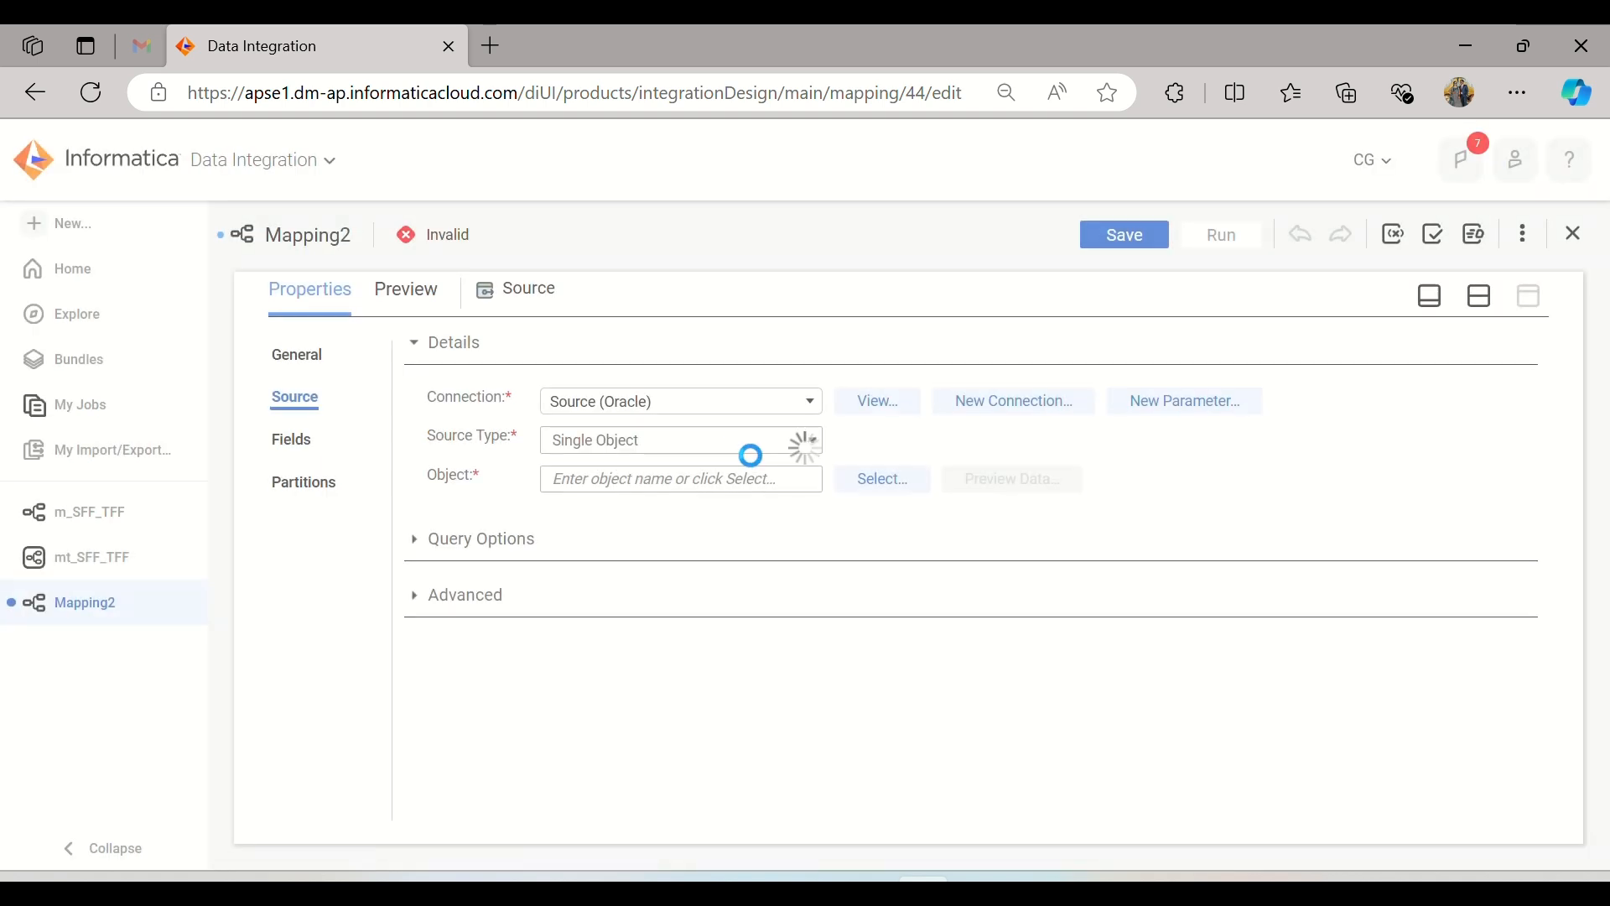
{"action": "left_click", "coordinate": [761, 443]}
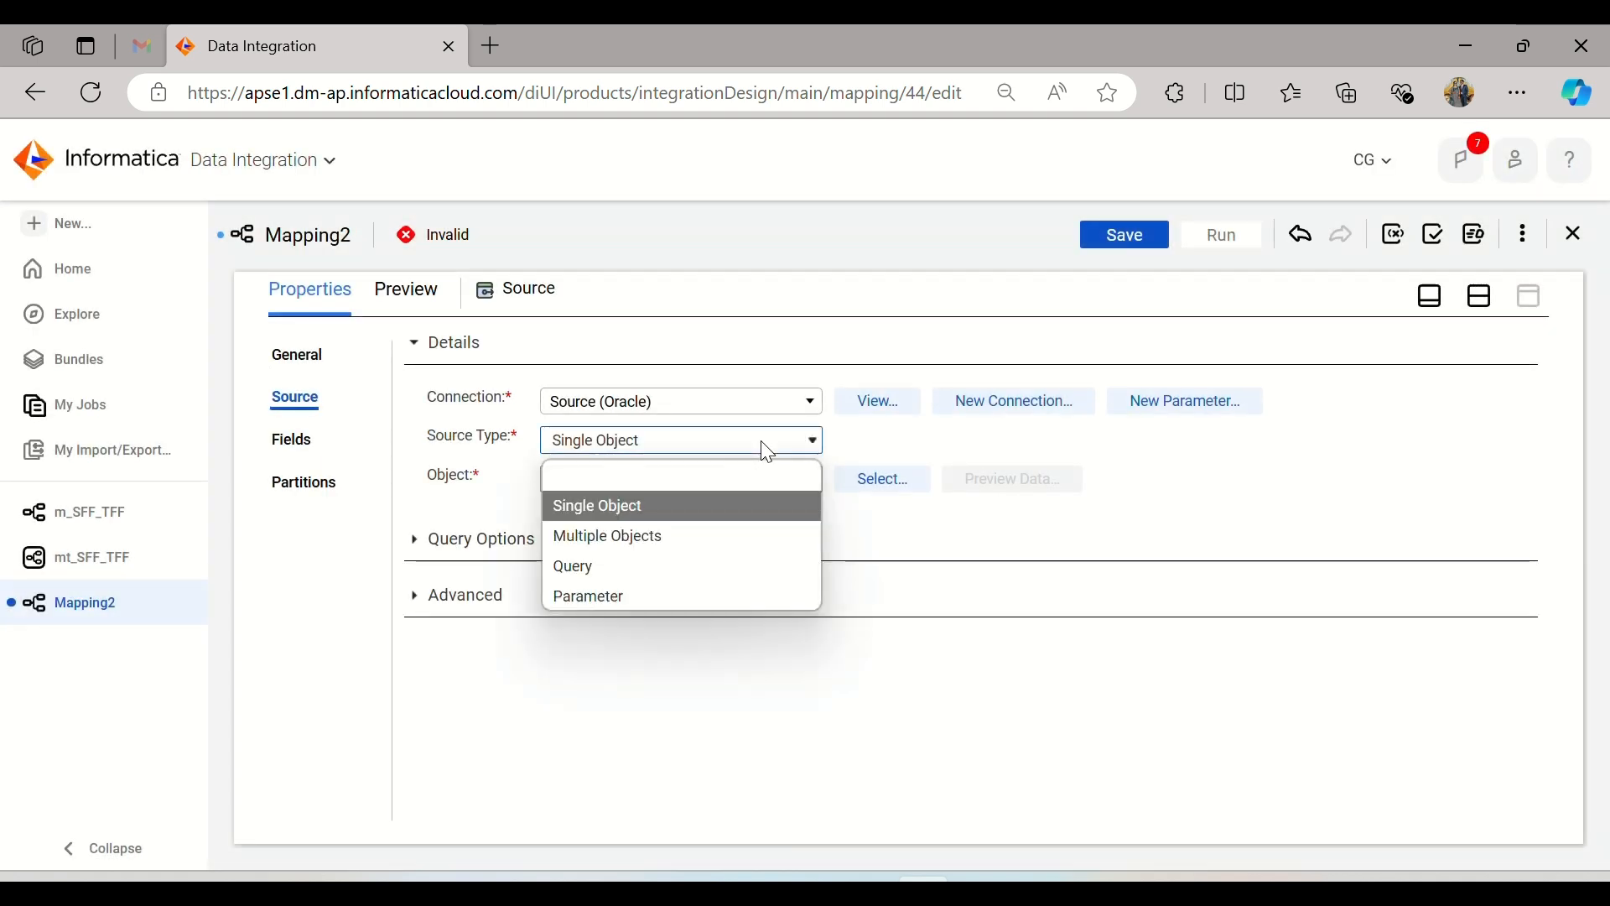
{"action": "left_click", "coordinate": [654, 545]}
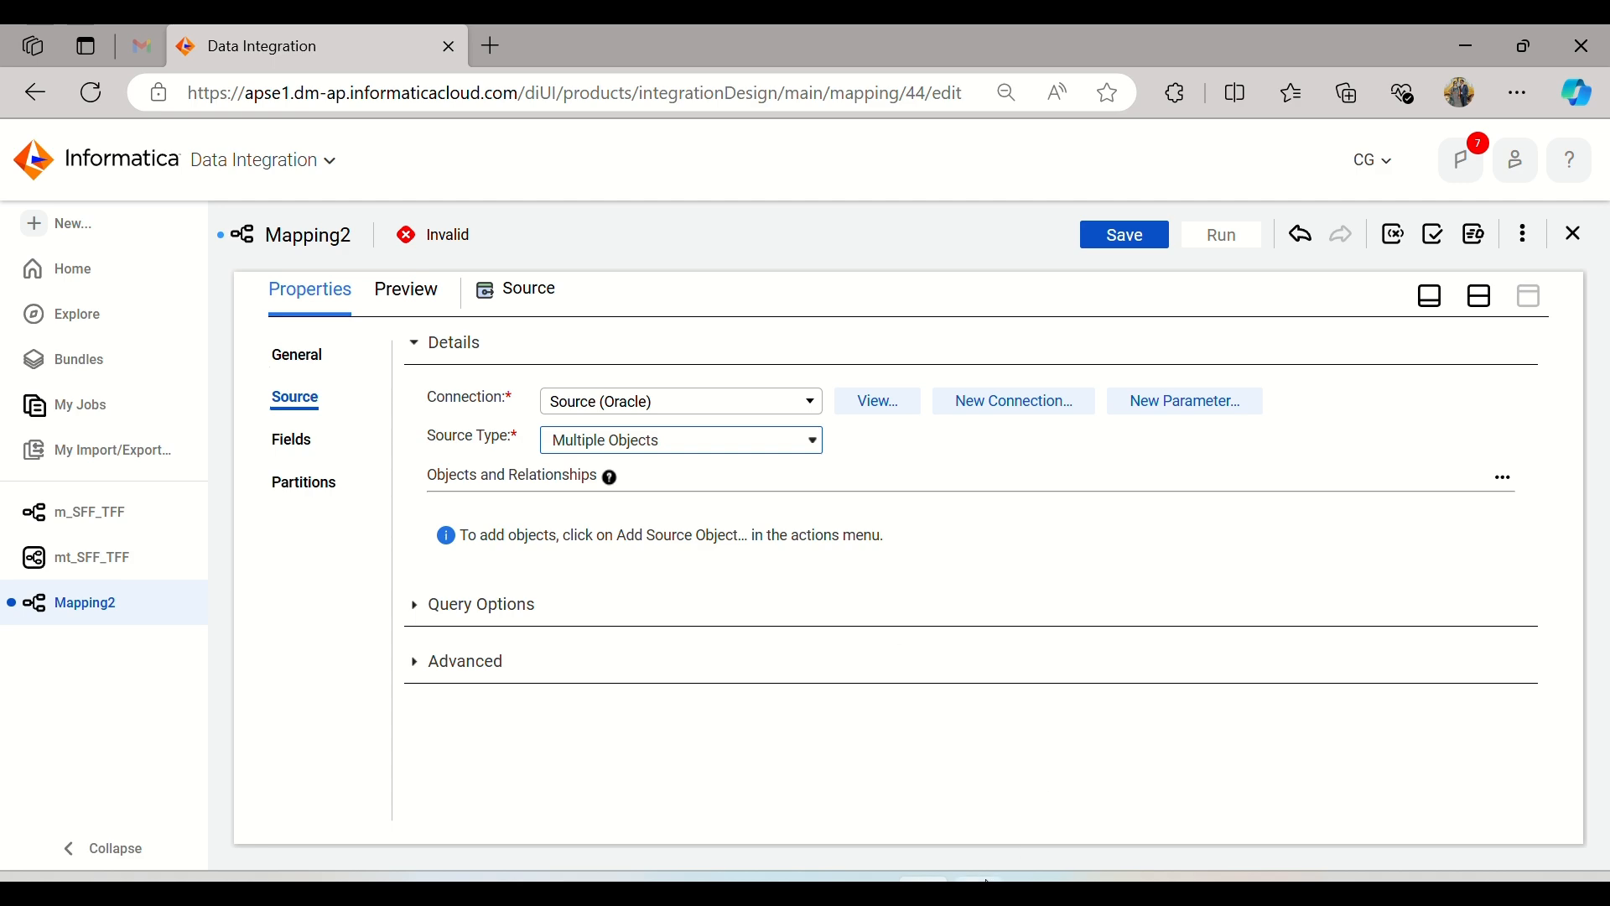
Step: Switch to Oracle SQL Developer, rerun the TRANS_DETAILS query on the Source connection, and examine the TRANS_ID values and remaining columns
{"action": "left_click", "coordinate": [985, 884]}
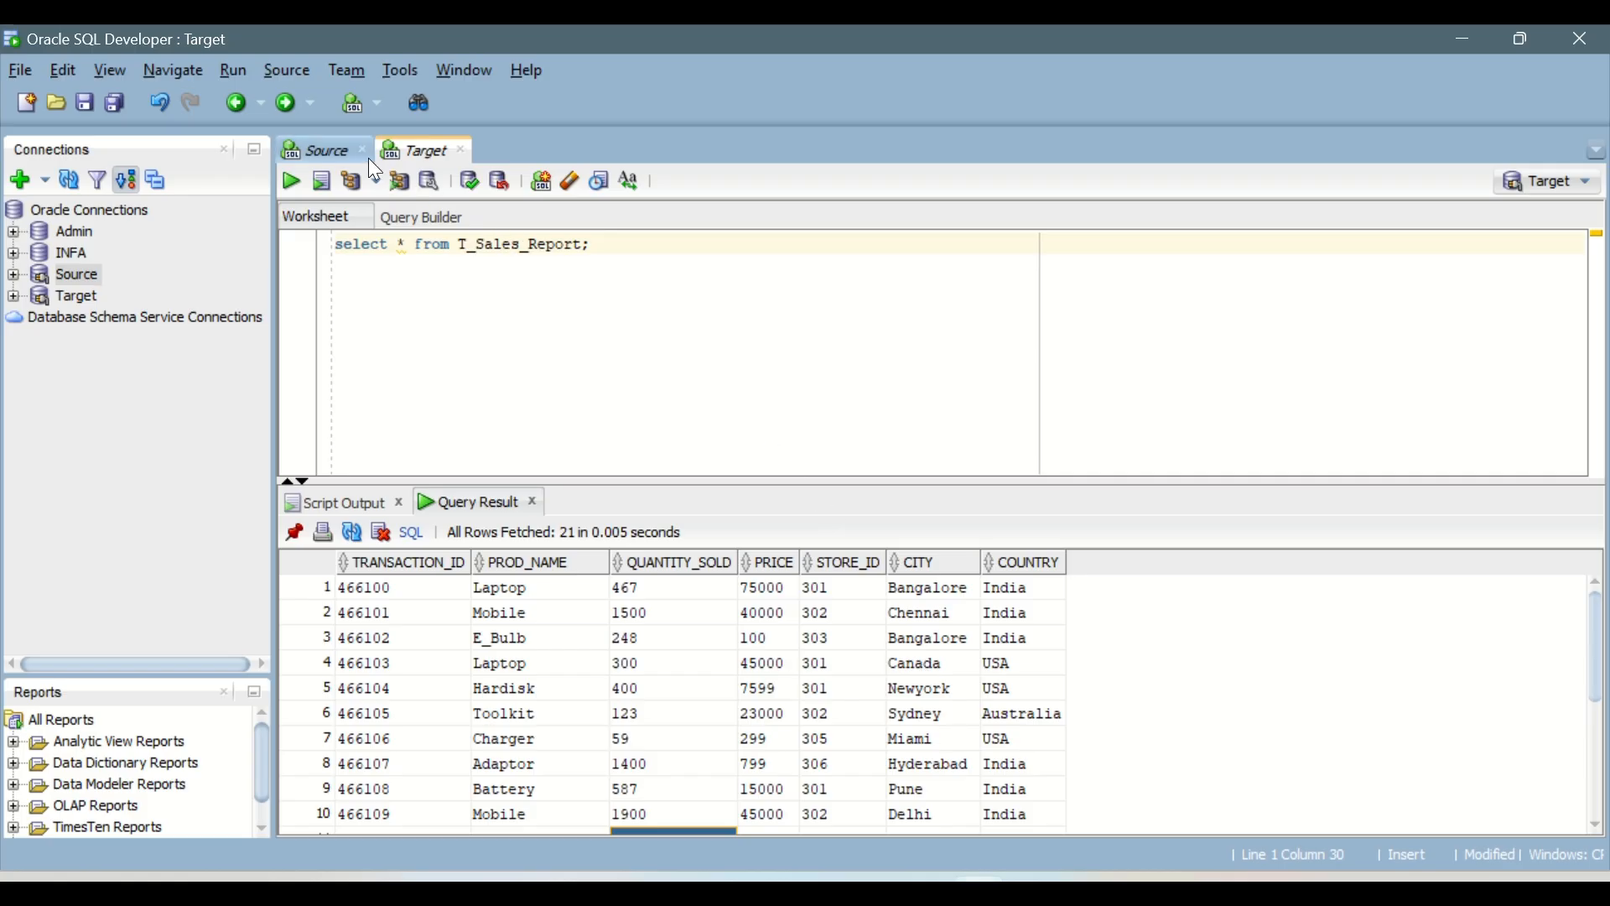
{"action": "left_click", "coordinate": [328, 149]}
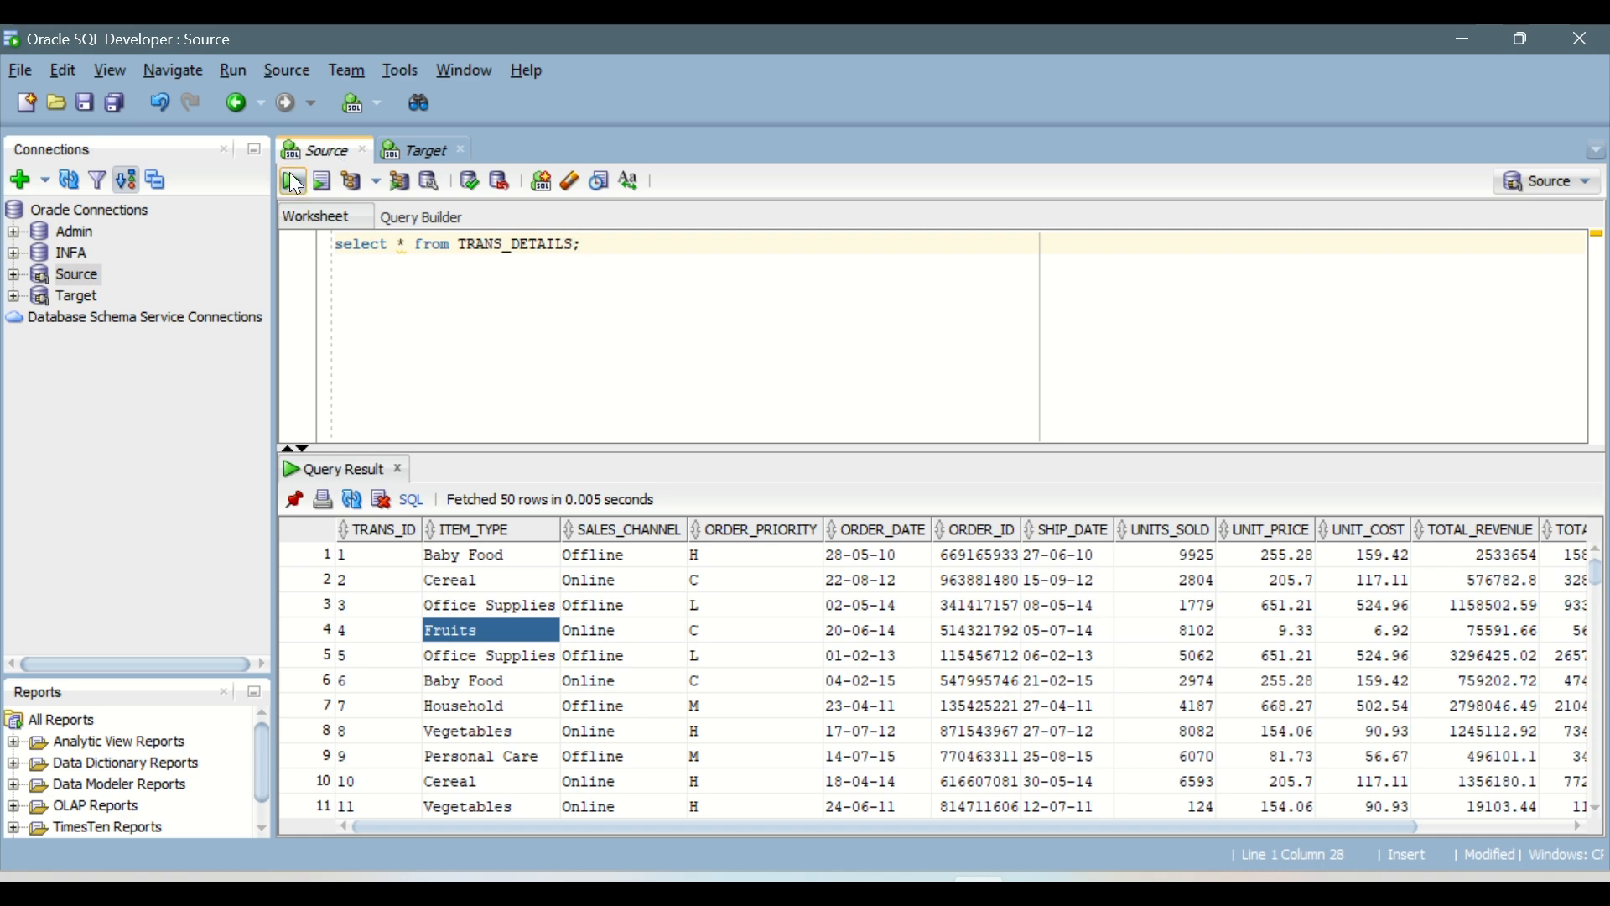
{"action": "left_click", "coordinate": [294, 181]}
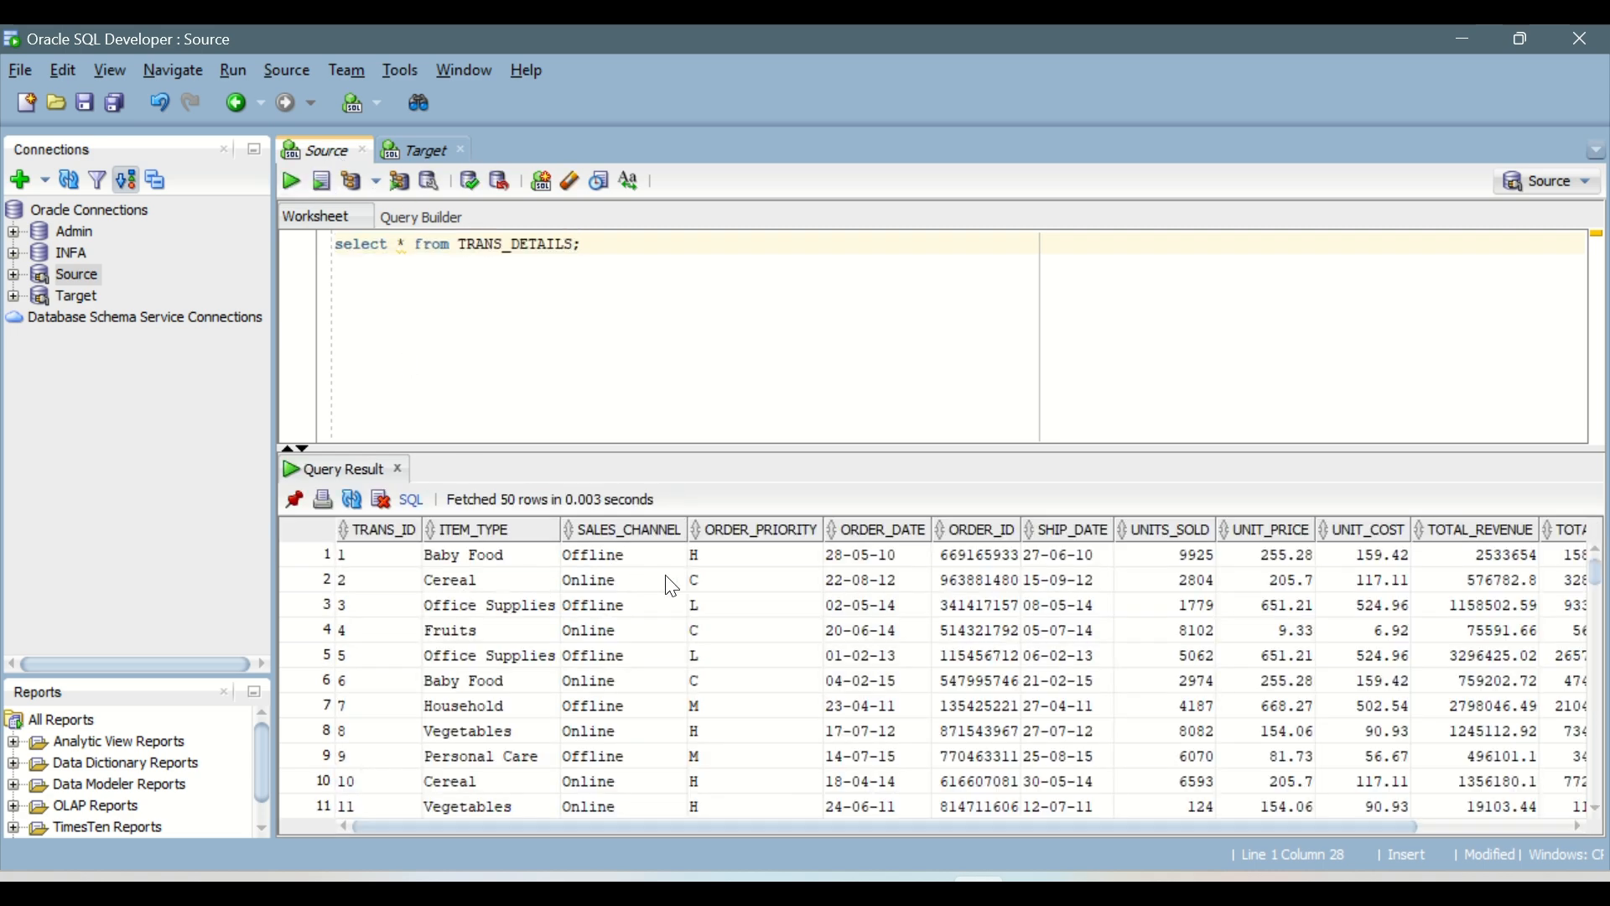
{"action": "left_click_drag", "start_coordinate": [390, 571], "coordinate": [391, 803]}
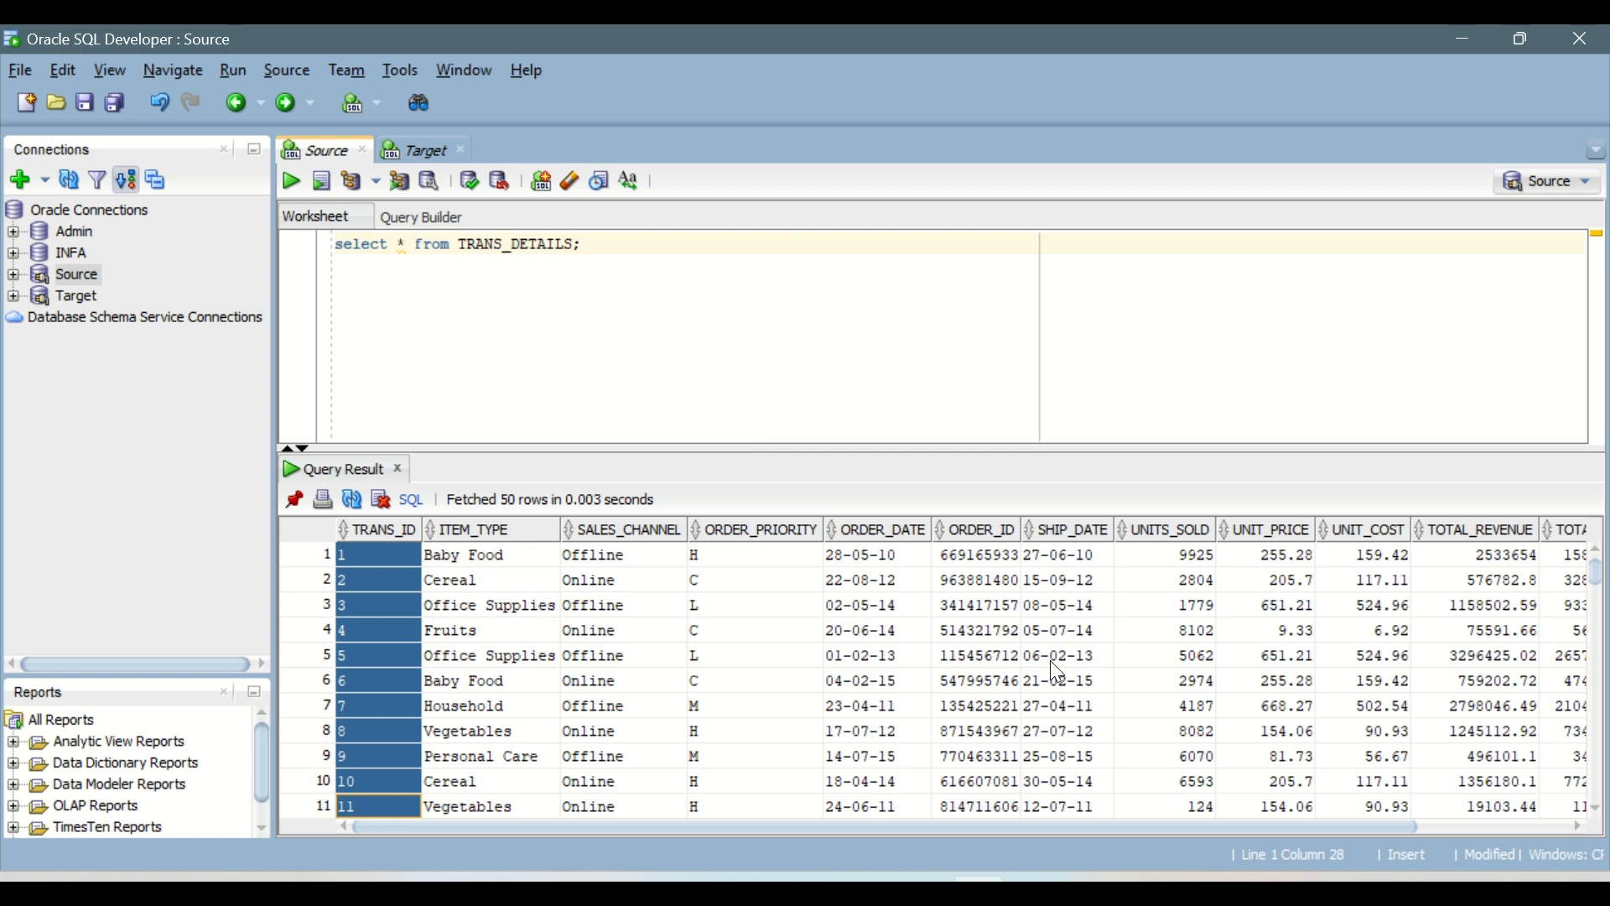
{"action": "left_click", "coordinate": [384, 553]}
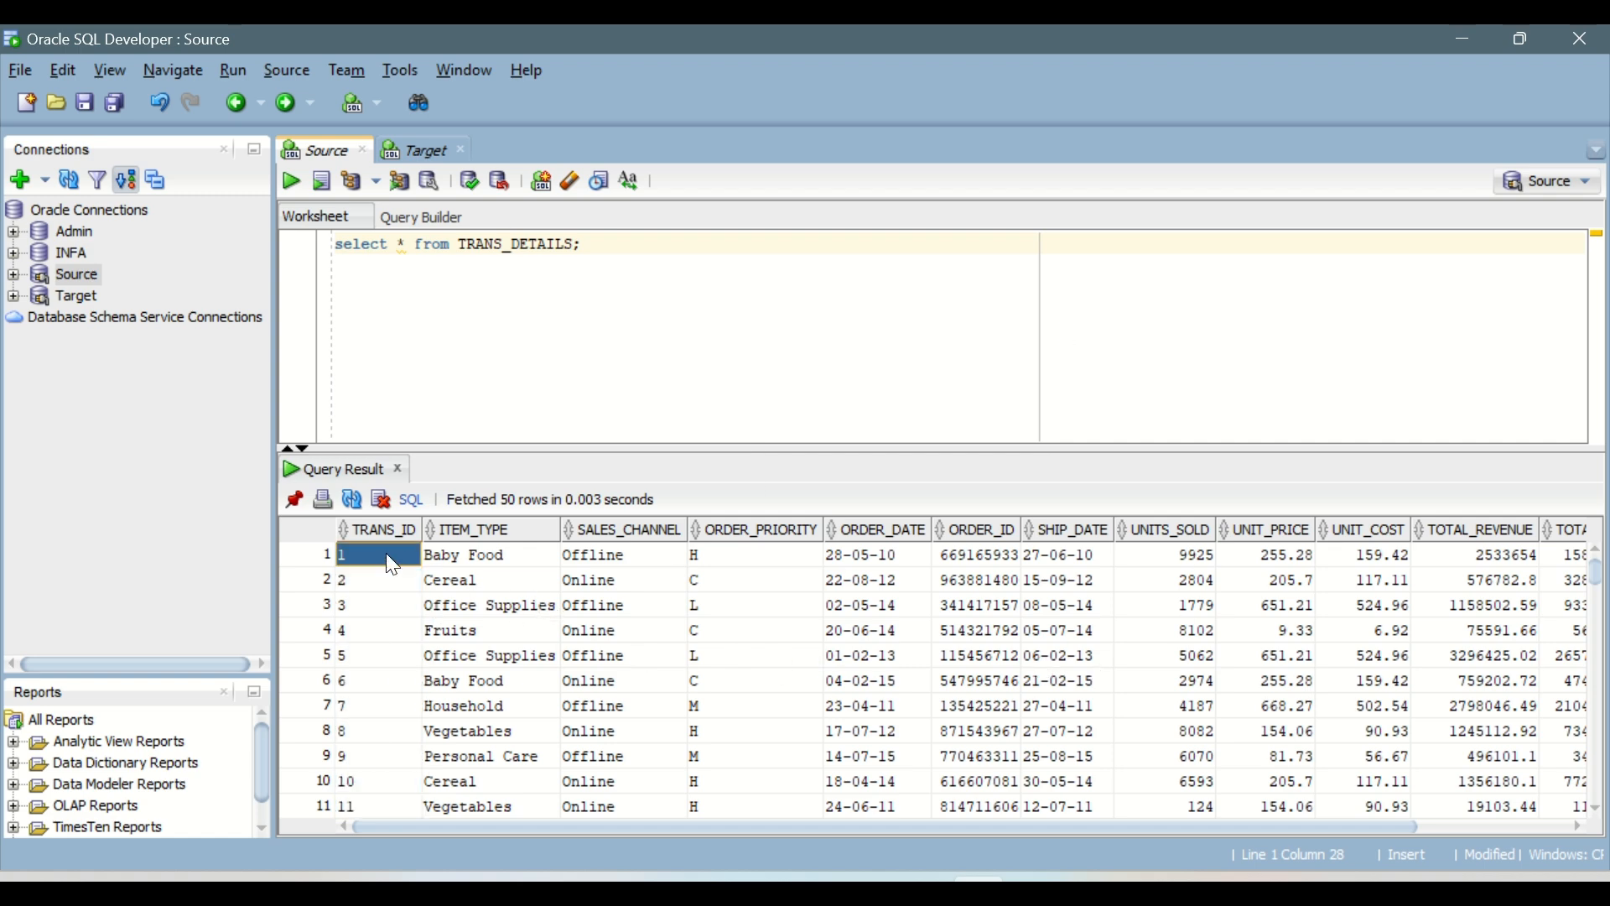
{"action": "left_click_drag", "start_coordinate": [609, 841], "coordinate": [1058, 876]}
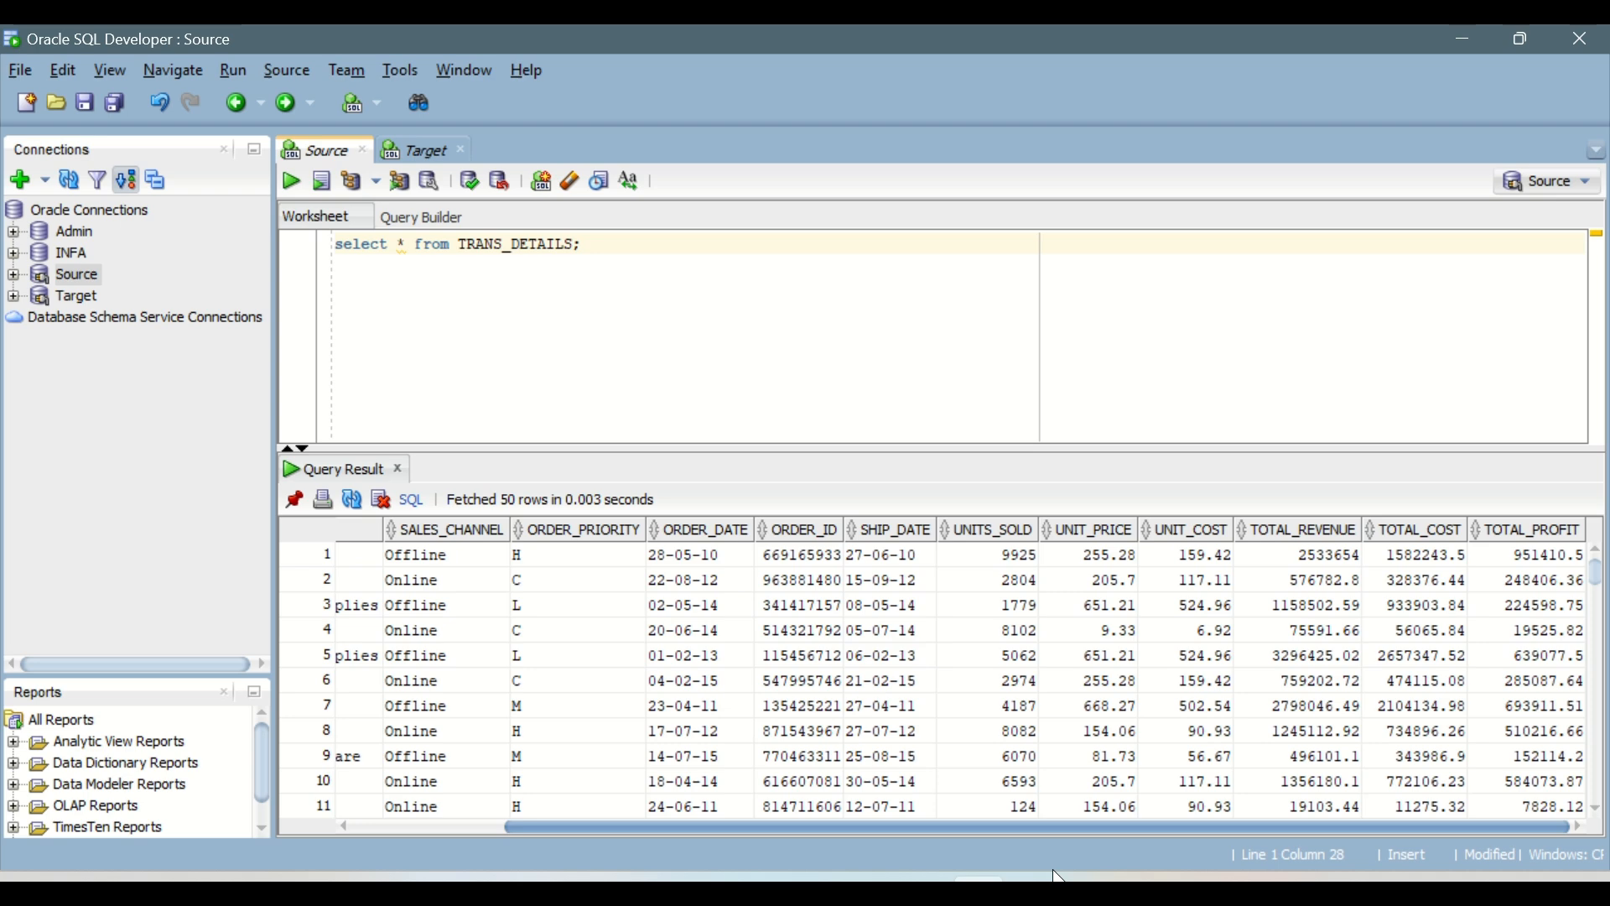
{"action": "left_click_drag", "start_coordinate": [853, 847], "coordinate": [582, 832]}
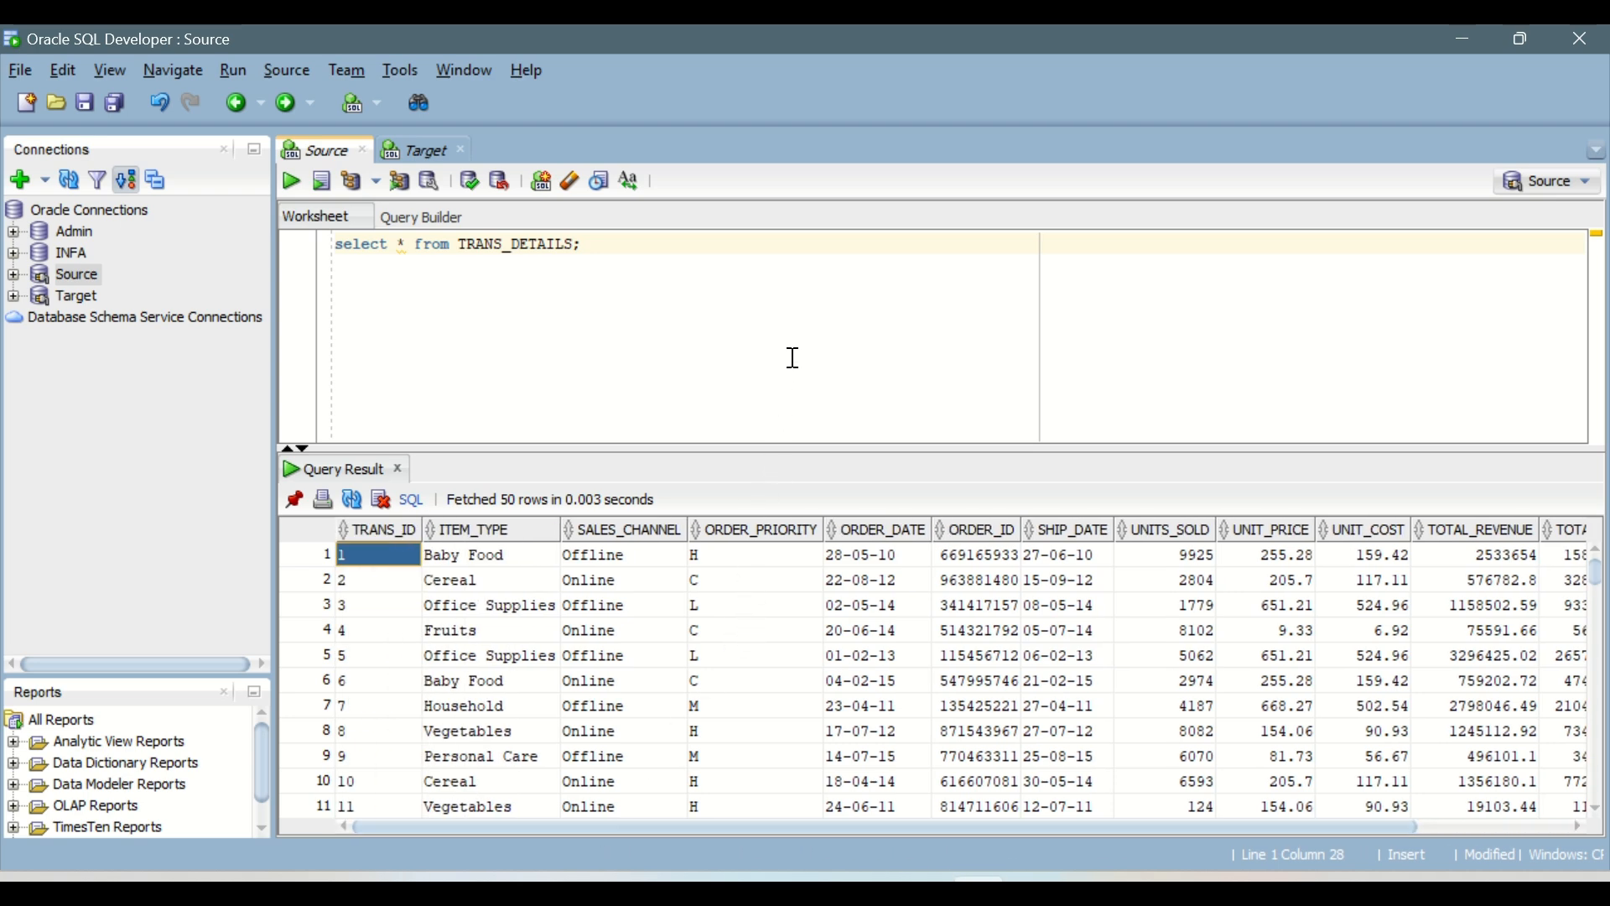
Step: Begin a create table statement for Country_Trans_Details below the TRANS_DETAILS query in the Source worksheet
{"action": "left_click", "coordinate": [560, 309]}
{"action": "key", "text": "Return"}
{"action": "key", "text": "Return"}
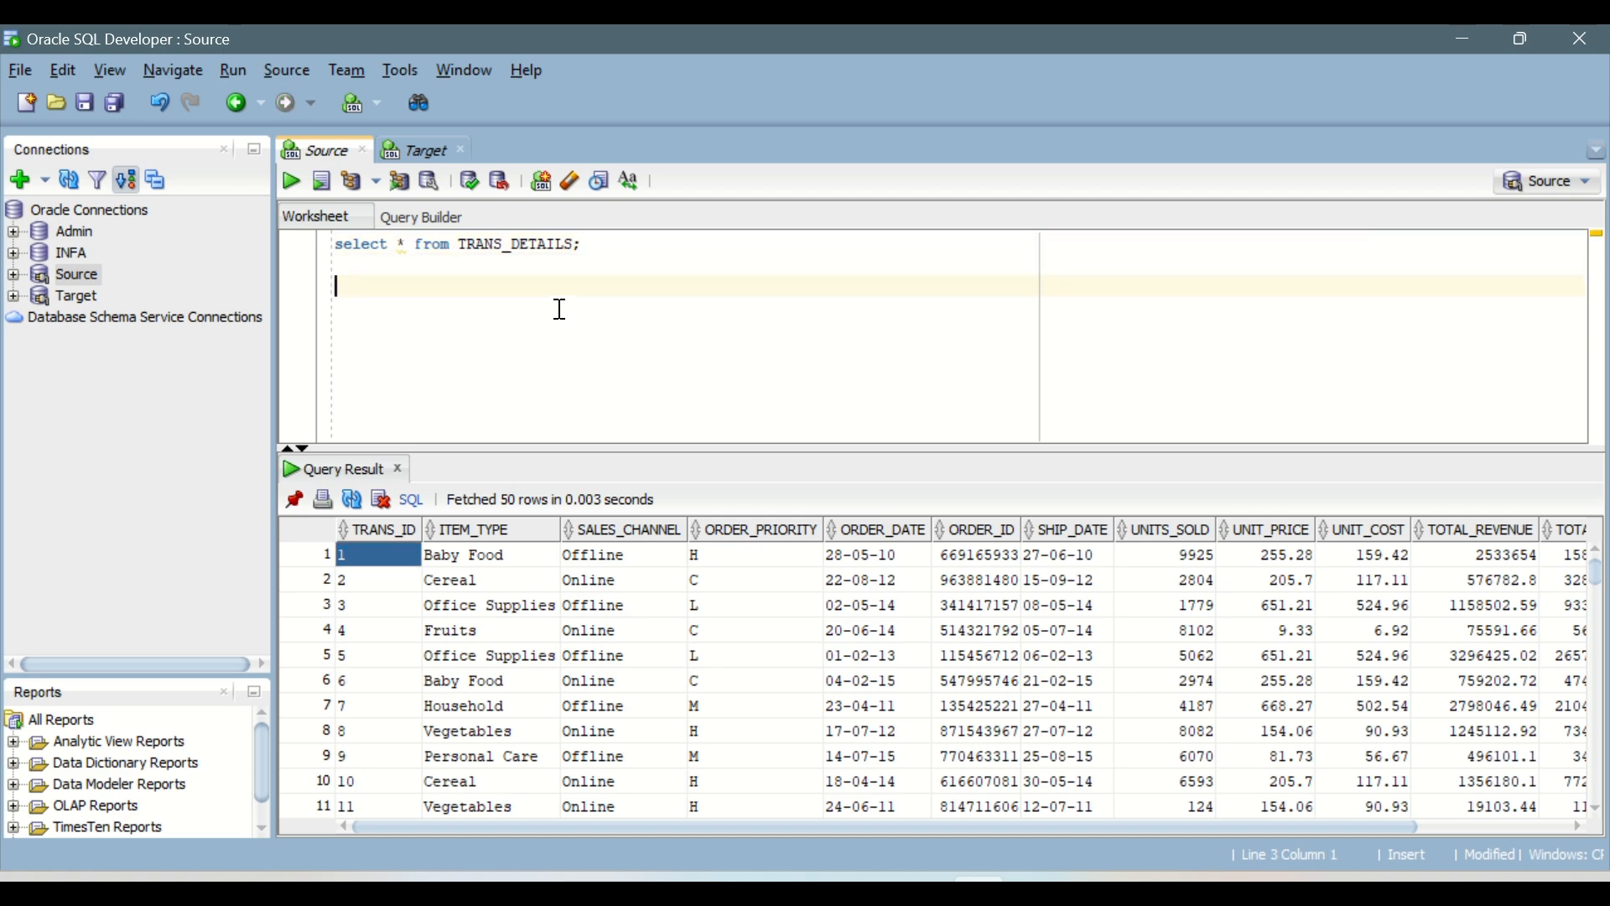
{"action": "type", "text": "xreate tabel"}
{"action": "key", "text": "BackSpace"}
{"action": "type", "text": "c"}
{"action": "key", "text": "End"}
{"action": "key", "text": "BackSpace"}
{"action": "key", "text": "BackSpace"}
{"action": "key", "text": "BackSpace"}
{"action": "type", "text": "le"}
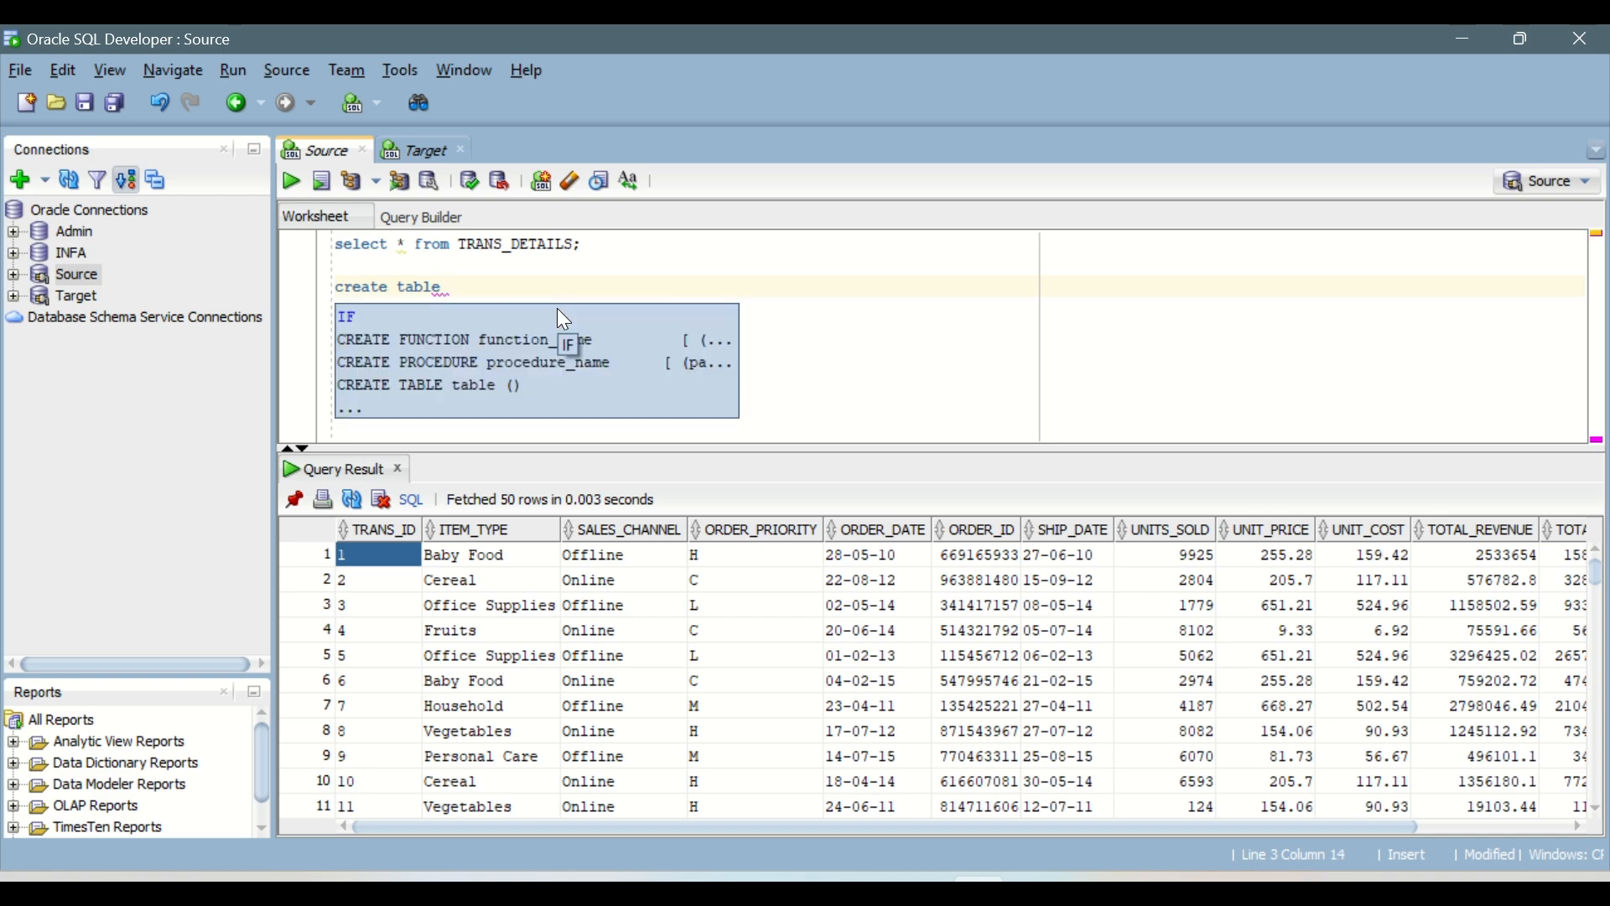
{"action": "type", "text": "Country"}
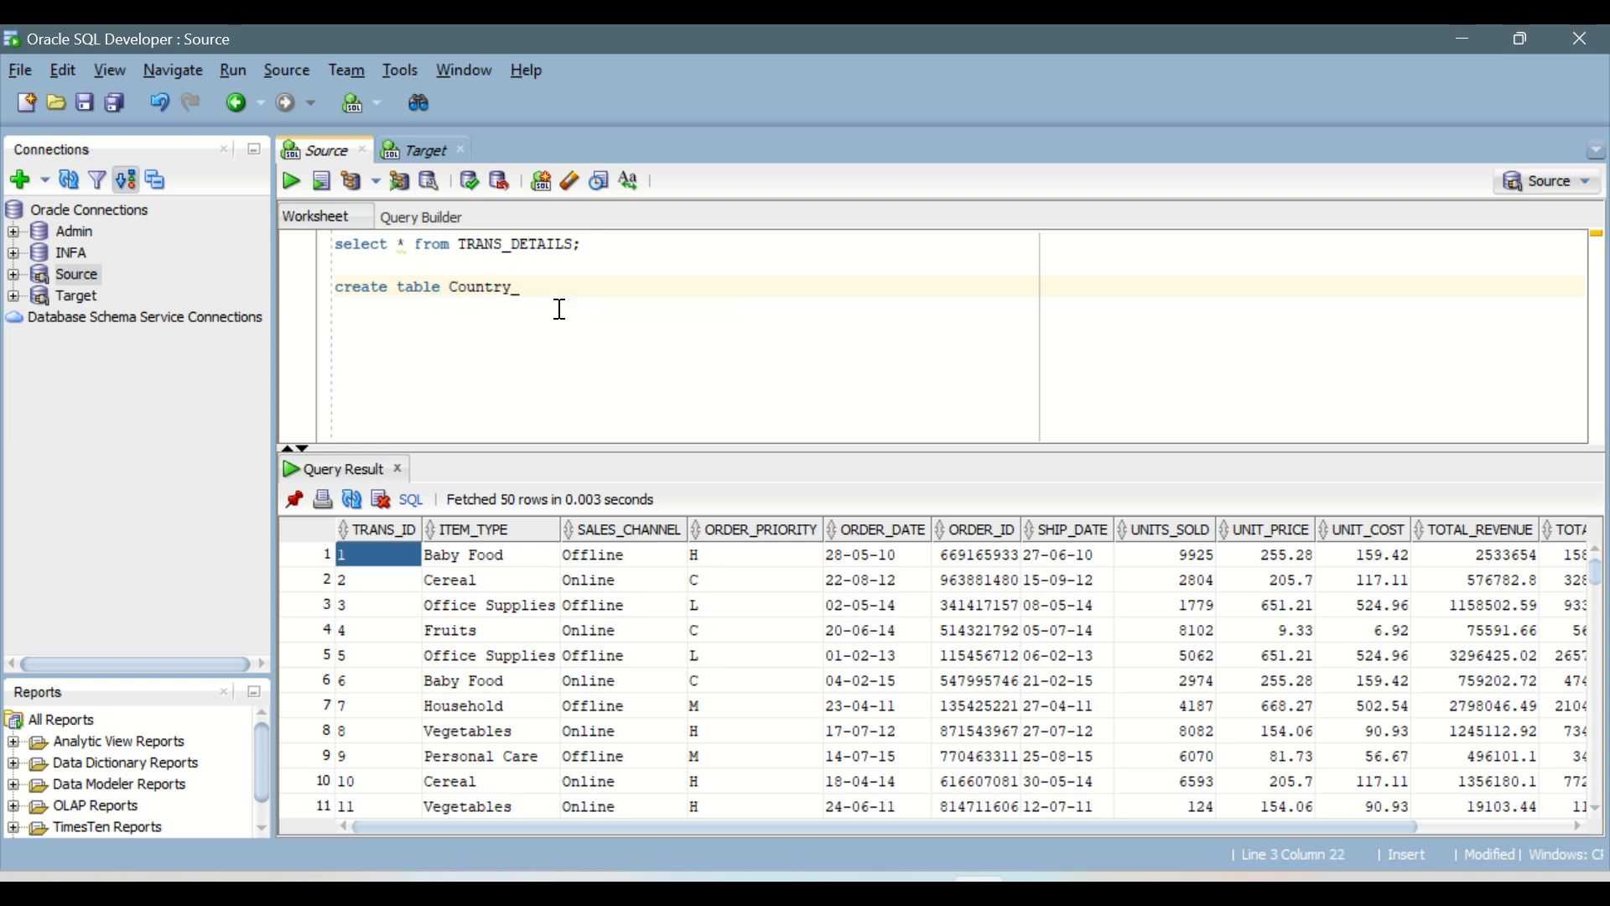
{"action": "type", "text": "_Trans_Details"}
{"action": "key", "text": "Return"}
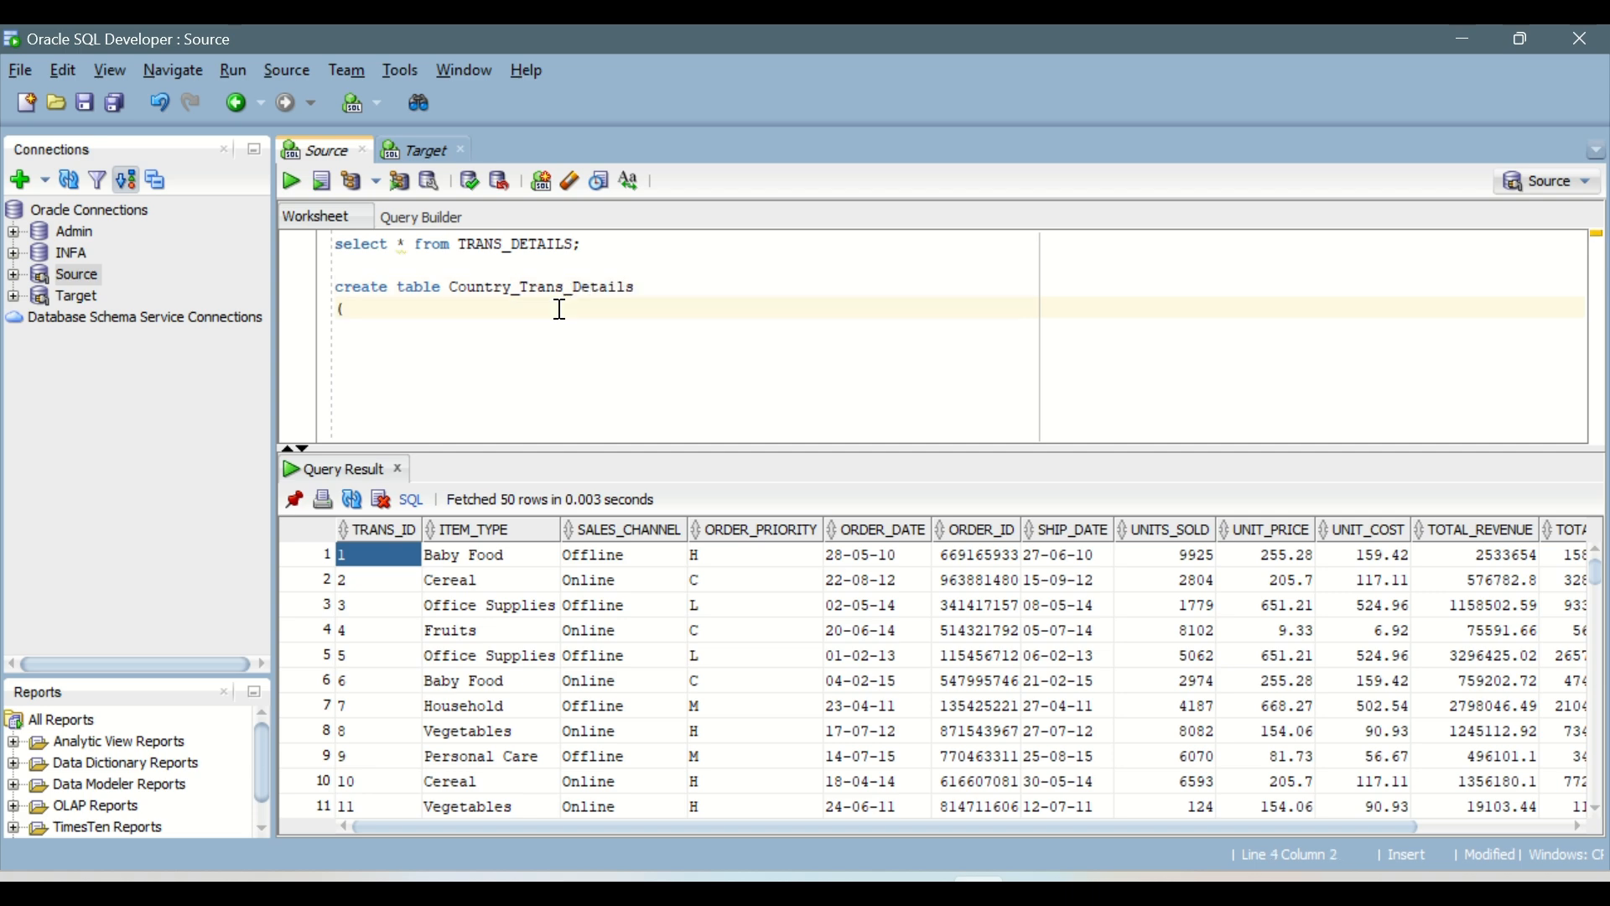
Step: Open the column list of the Country_Trans_Details create table statement and define Country_ID as number(5)
{"action": "type", "text": "("}
{"action": "key", "text": "Return"}
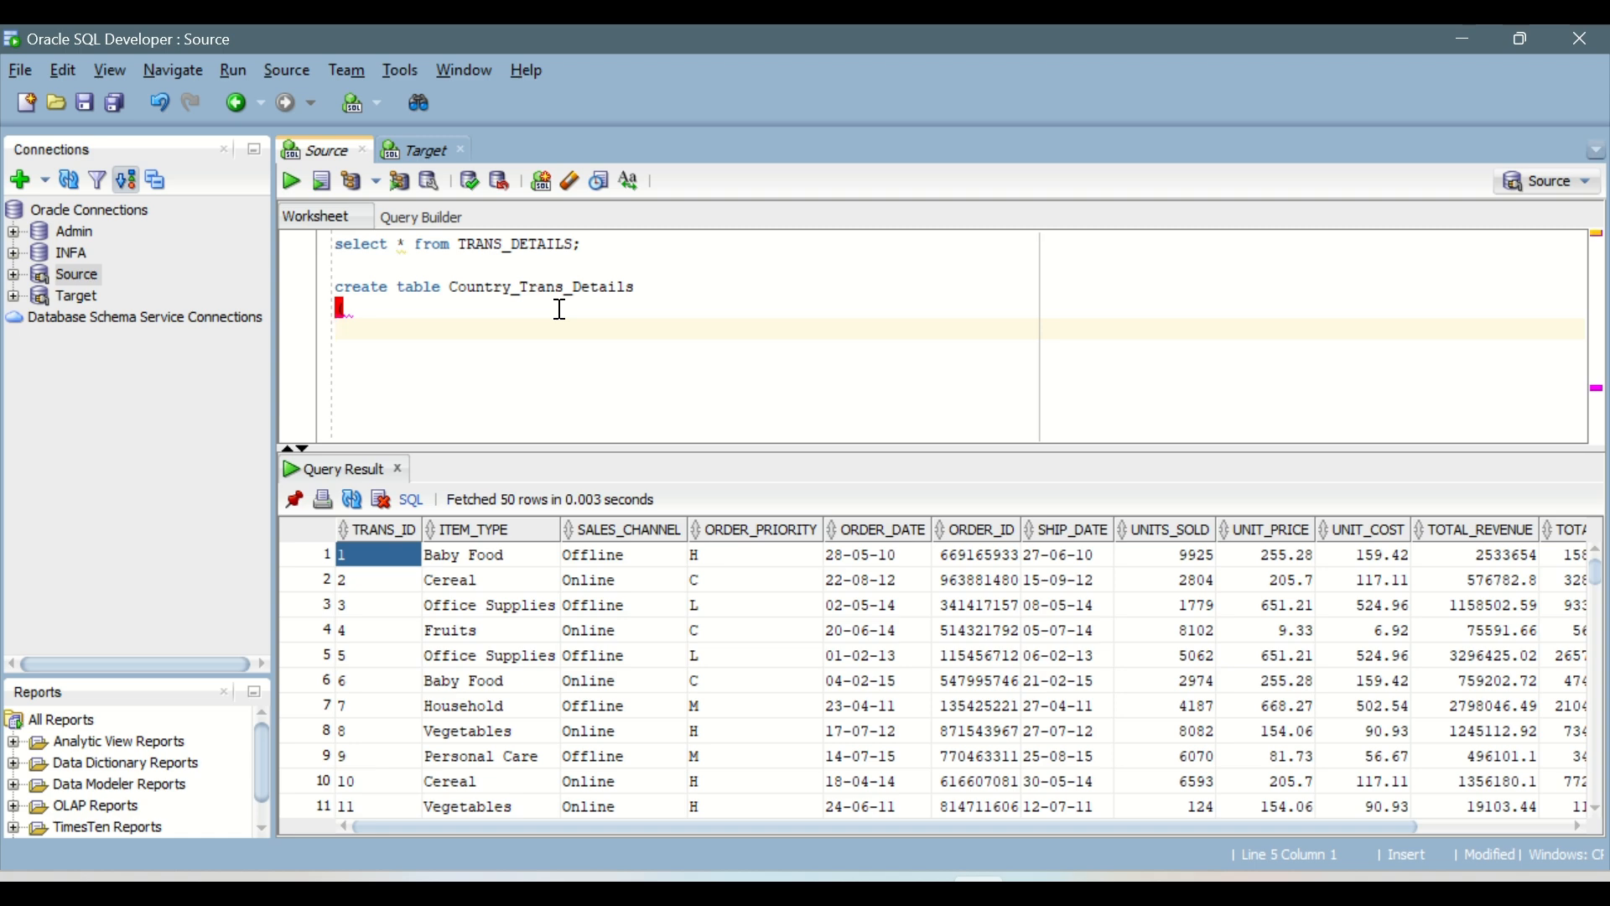
{"action": "key", "text": "Return"}
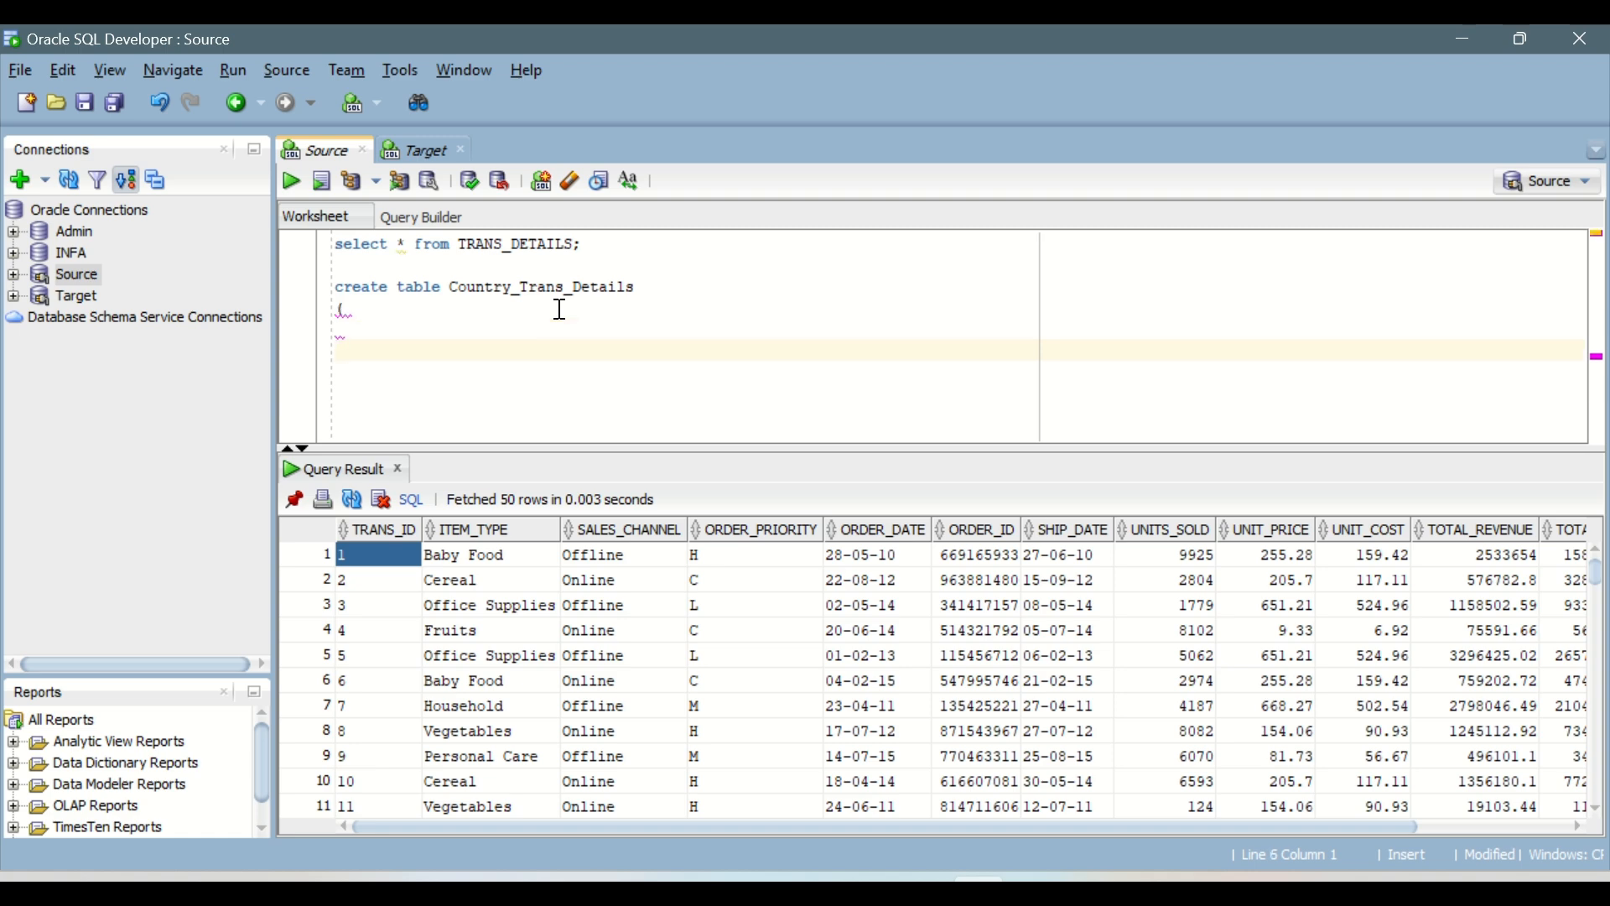
{"action": "key", "text": "Up"}
{"action": "type", "text": "Cou"}
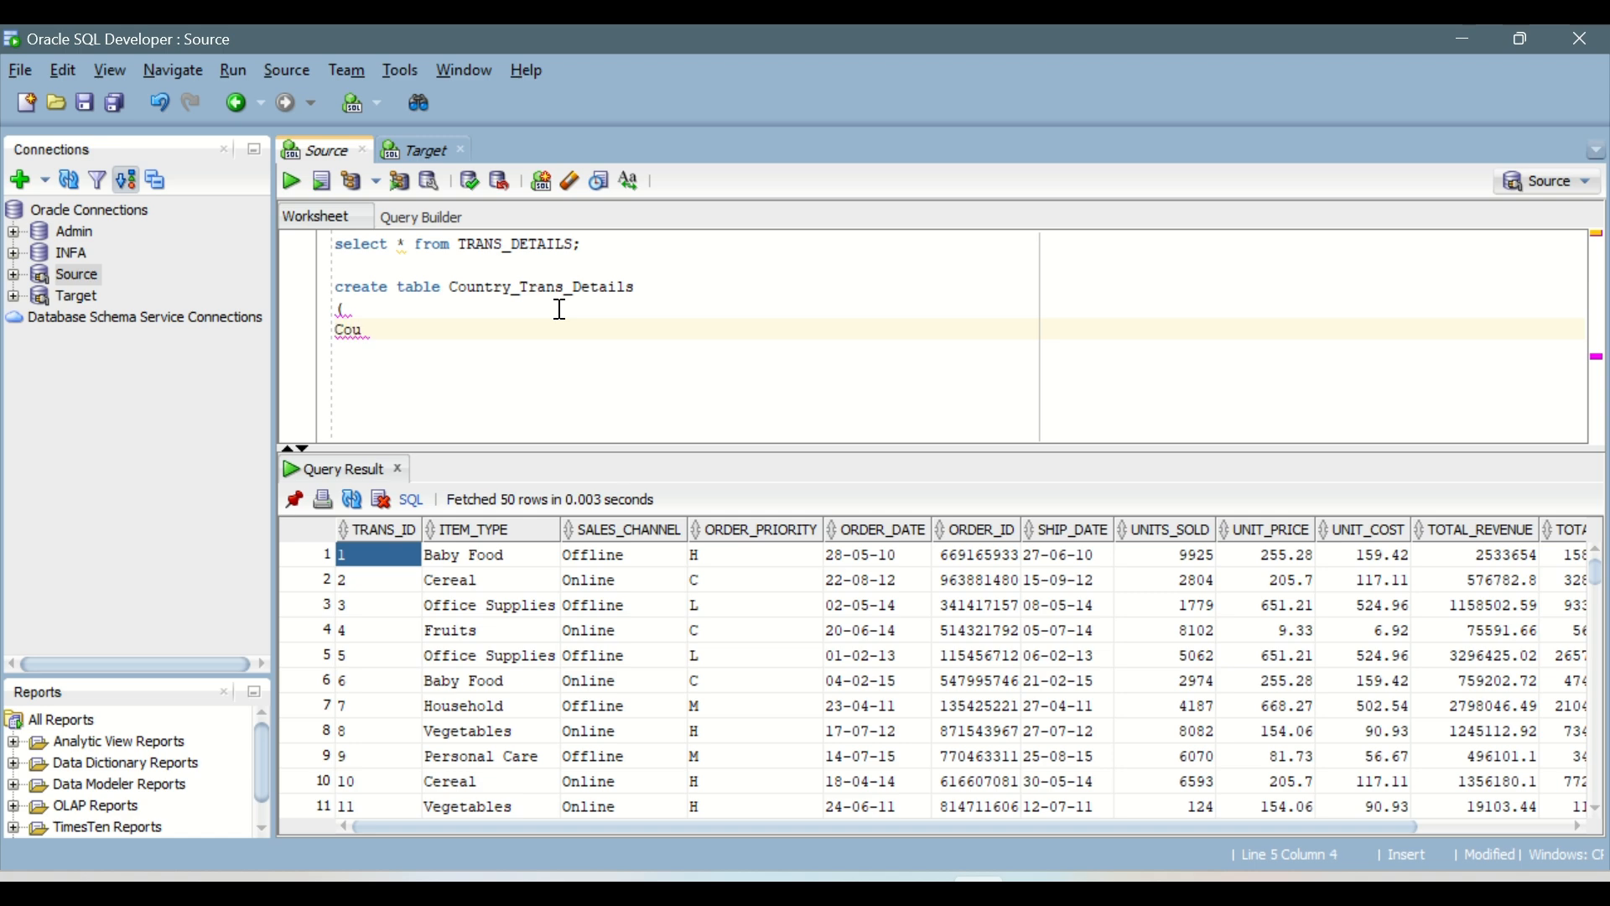
{"action": "type", "text": "ntry_ID number("}
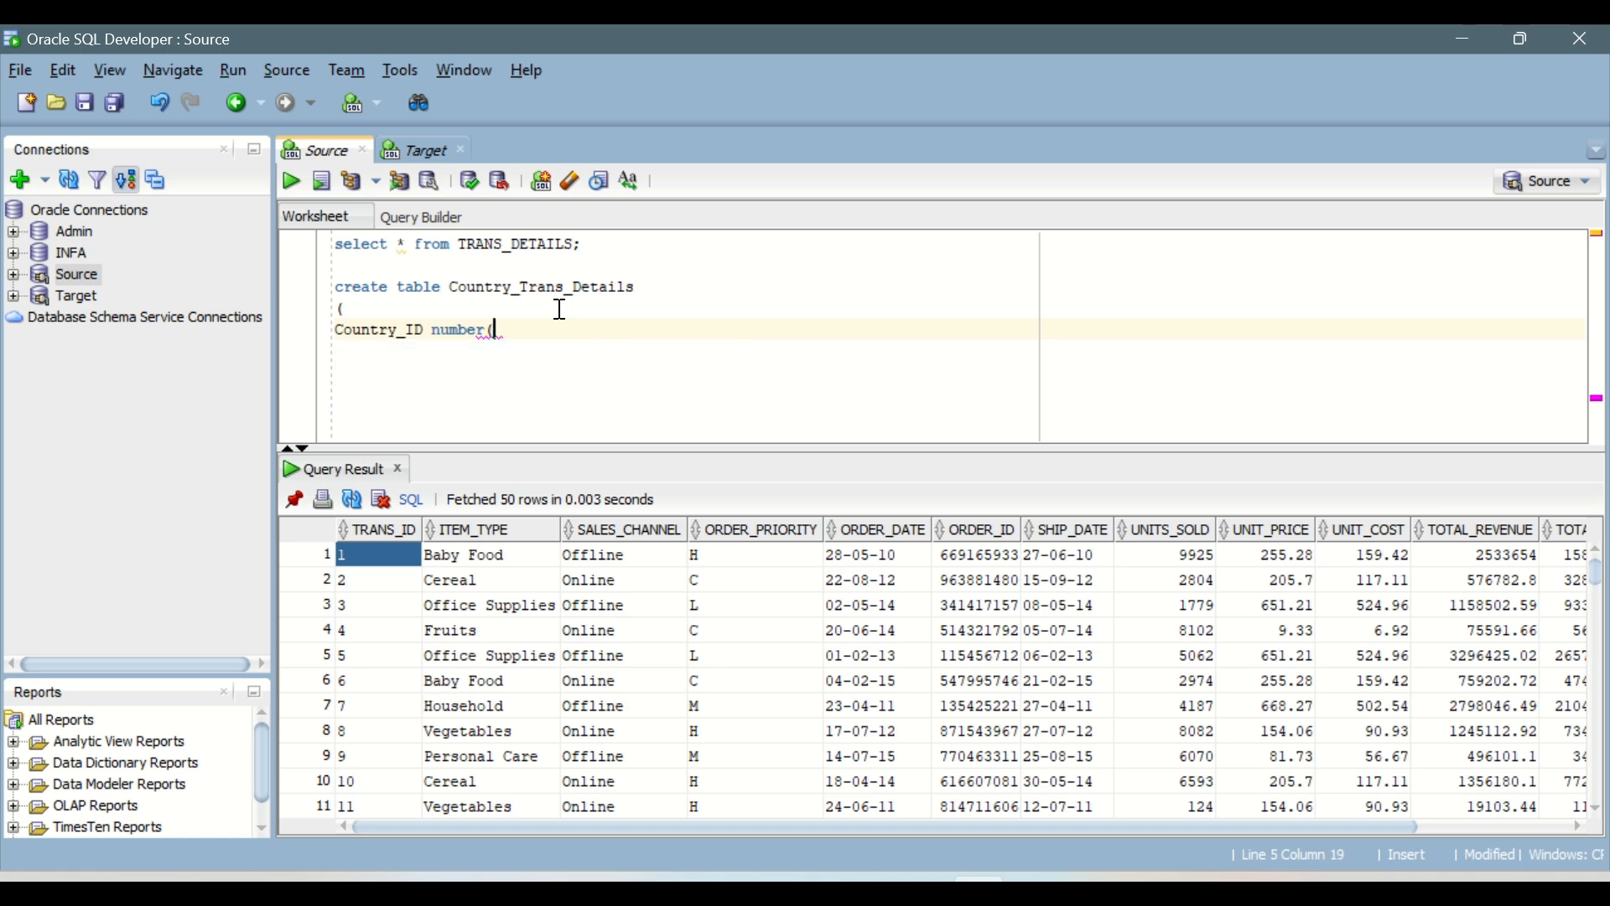
{"action": "type", "text": " 5) "}
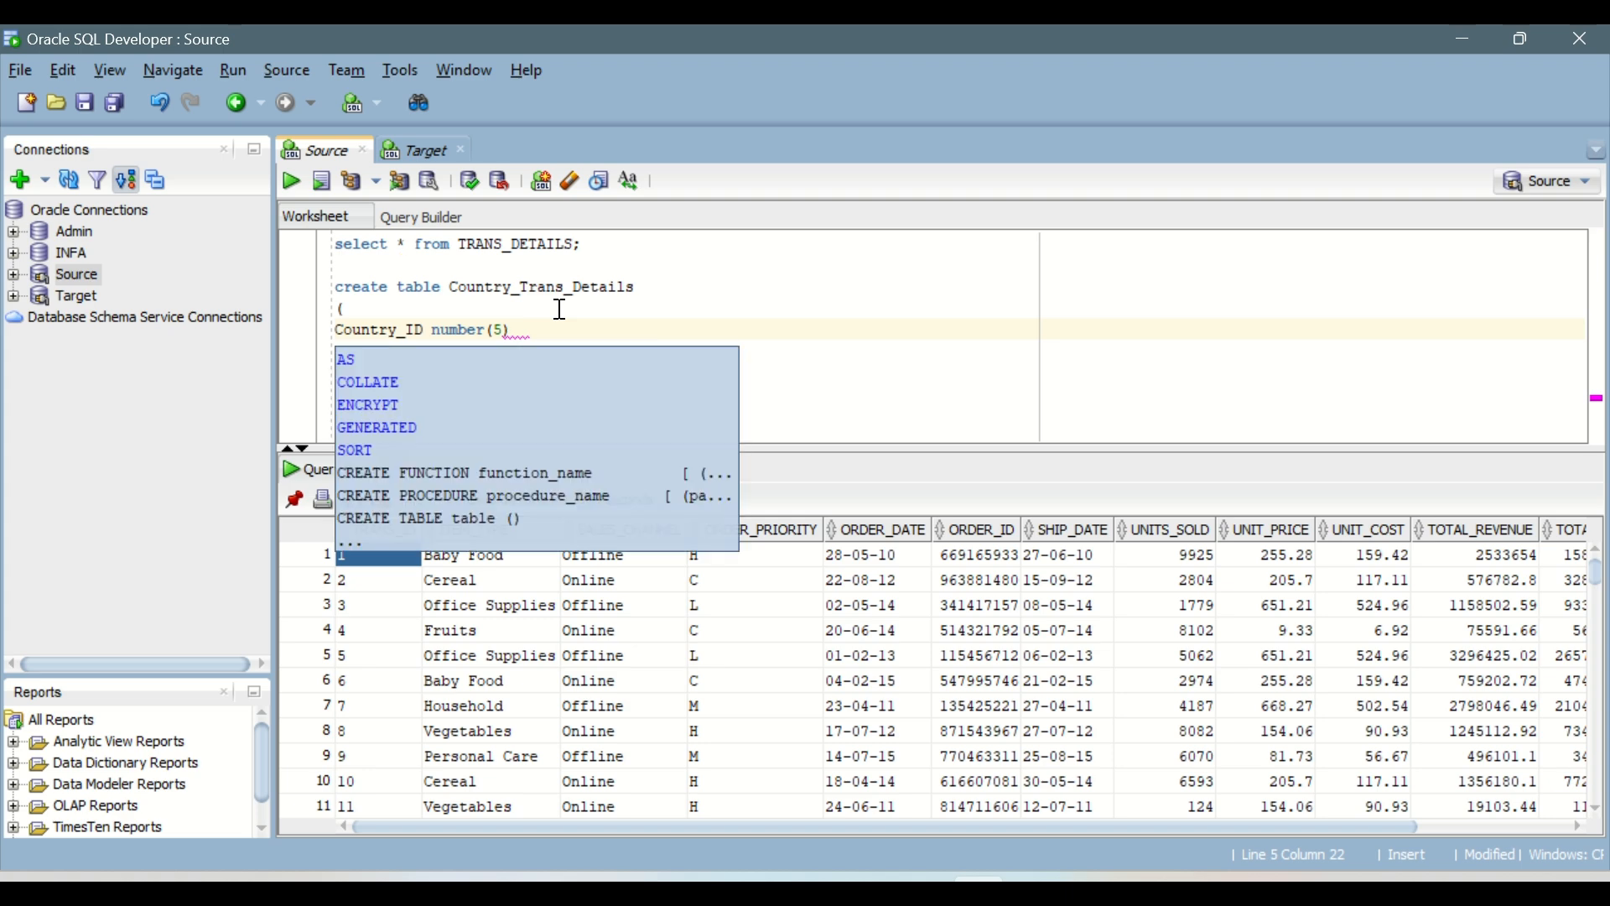
{"action": "type", "text": "f"}
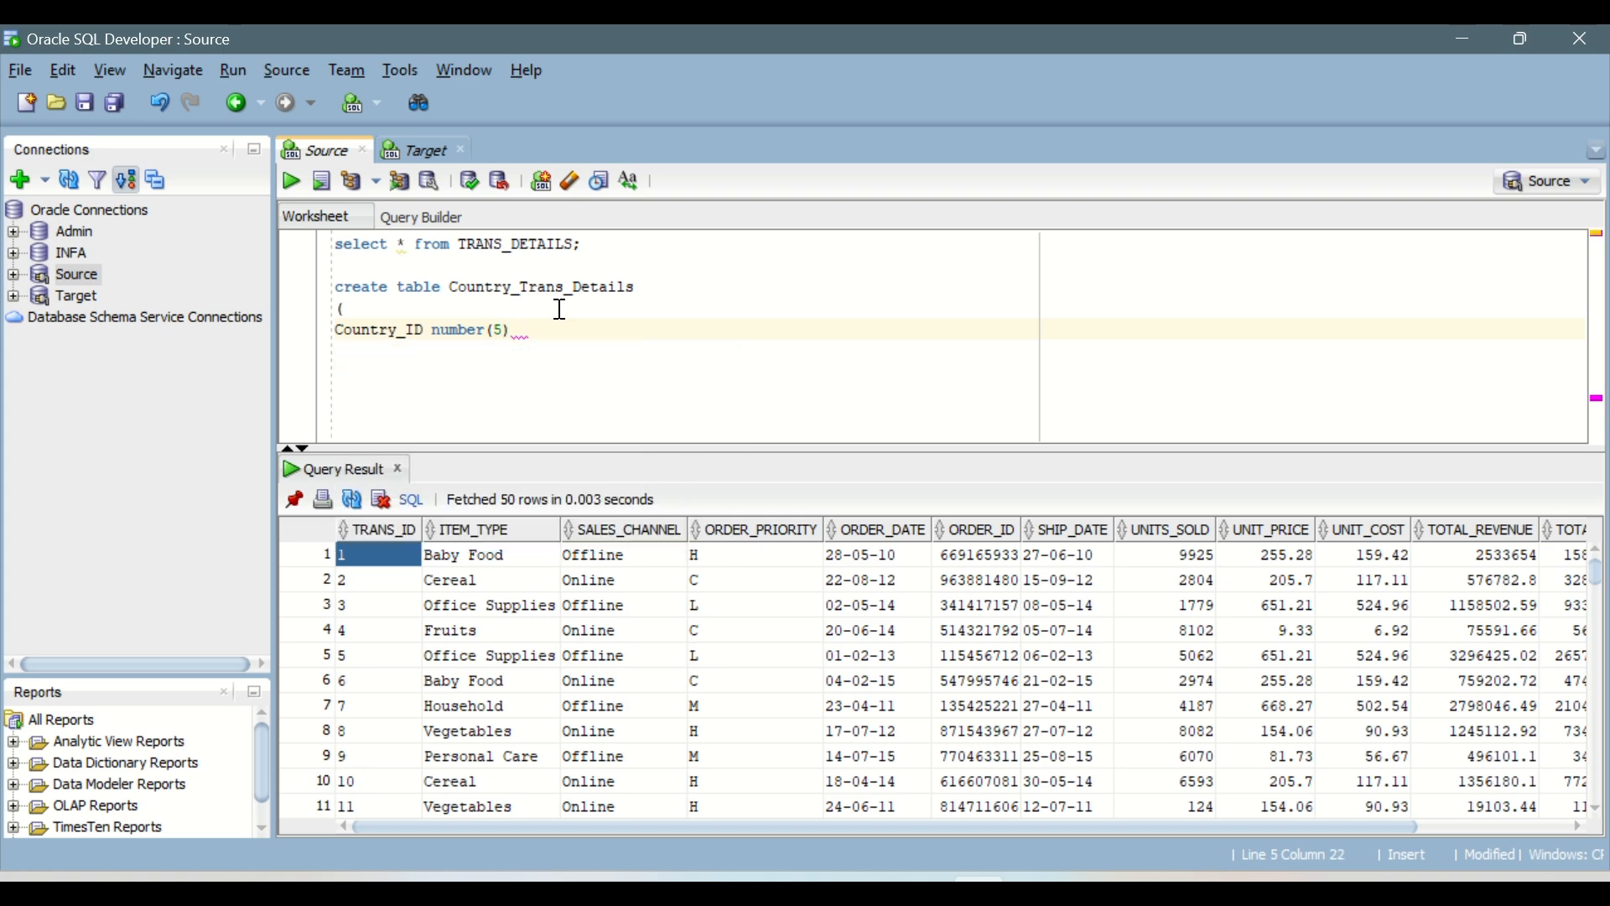
{"action": "type", "text": "oreign key"}
{"action": "key", "text": "Return"}
{"action": "key", "text": "Return"}
{"action": "key", "text": "BackSpace"}
{"action": "key", "text": "Left"}
{"action": "key", "text": "shift+Left"}
{"action": "key", "text": "shift+Left"}
{"action": "key", "text": "shift+Left"}
{"action": "key", "text": "shift+Left"}
{"action": "key", "text": "shift+Left"}
{"action": "key", "text": "shift+Left"}
{"action": "key", "text": "shift+Left"}
{"action": "key", "text": "shift+Left"}
{"action": "key", "text": "shift+Left"}
{"action": "key", "text": "shift+Left"}
{"action": "key", "text": "shift+Left"}
{"action": "key", "text": "shift+Left"}
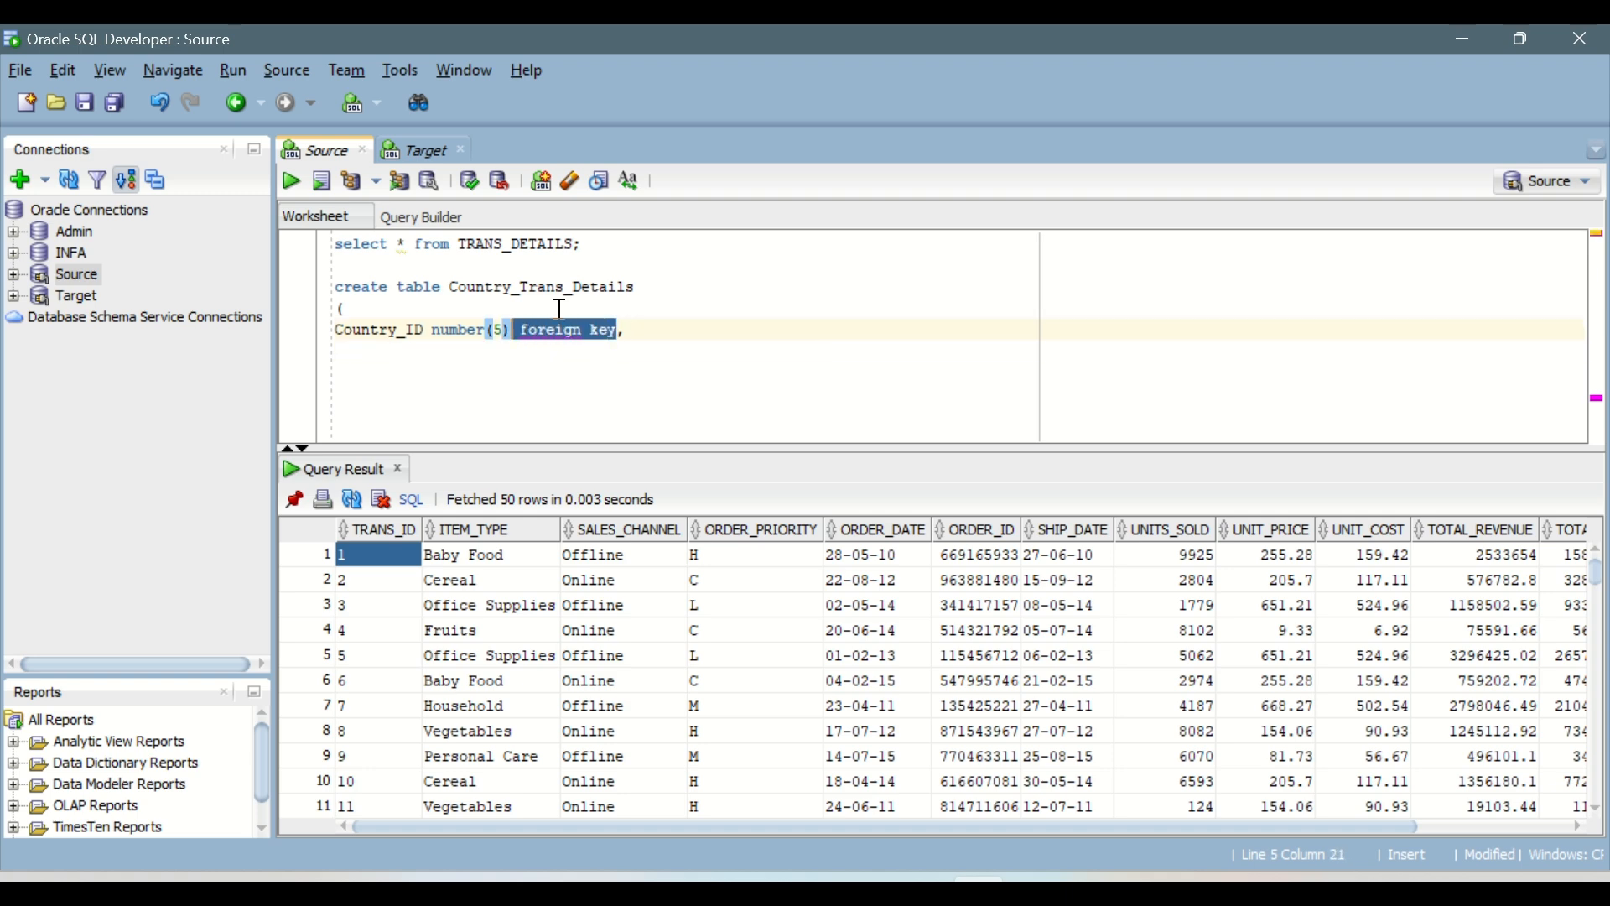
{"action": "key", "text": "BackSpace"}
Step: Add a Country varchar2(10) column below Country_ID and close the create table statement
{"action": "key", "text": "Return"}
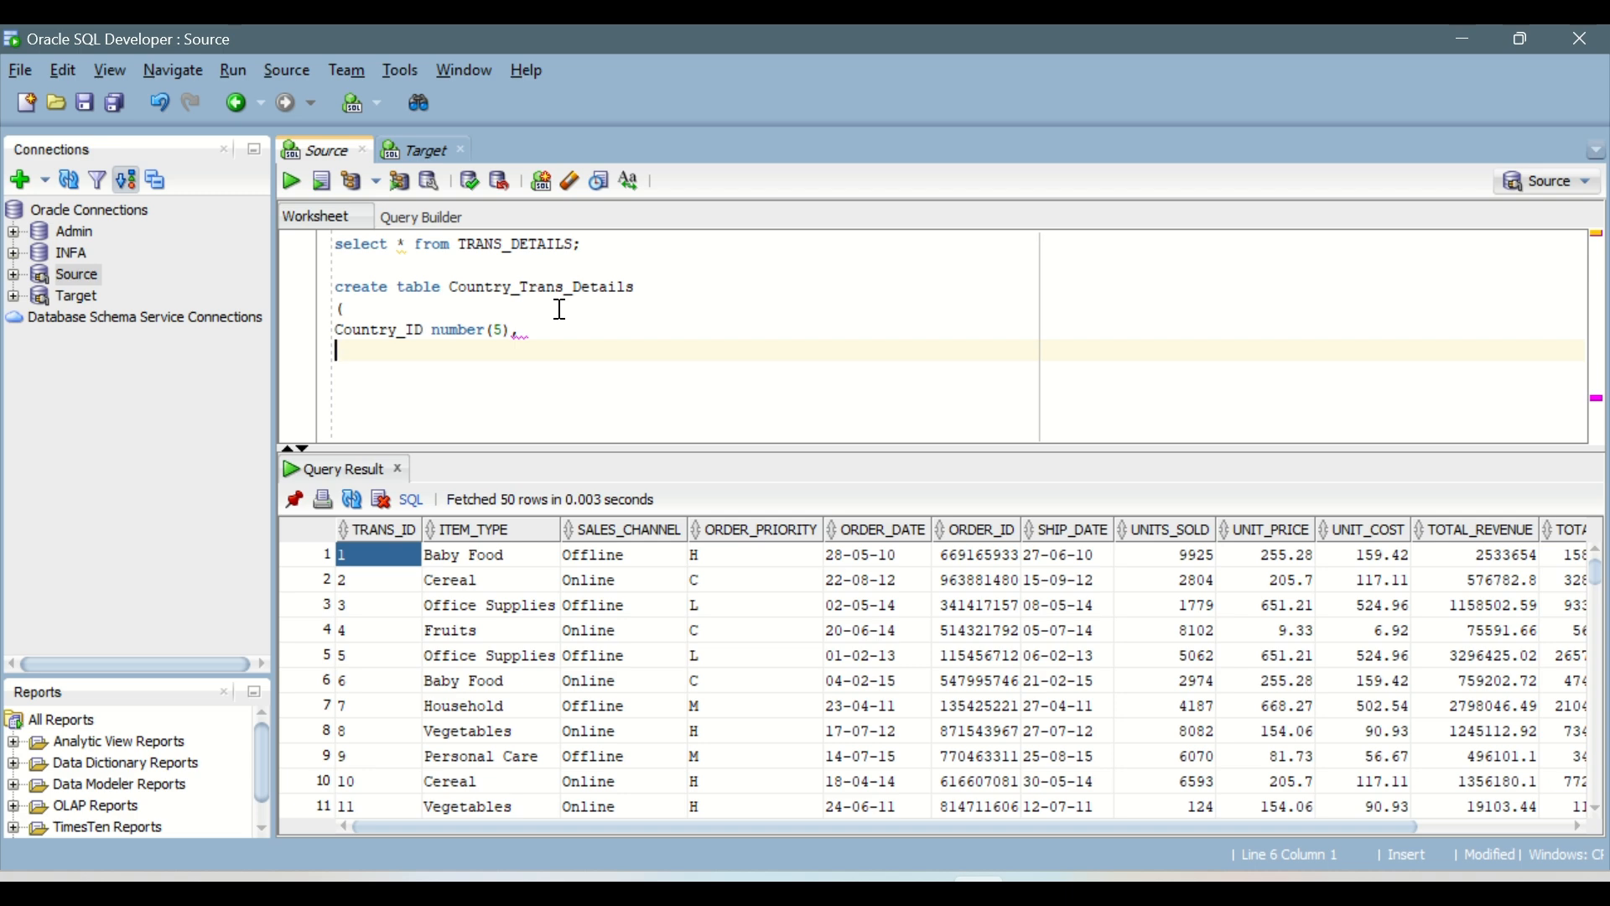
{"action": "type", "text": "Country varchae"}
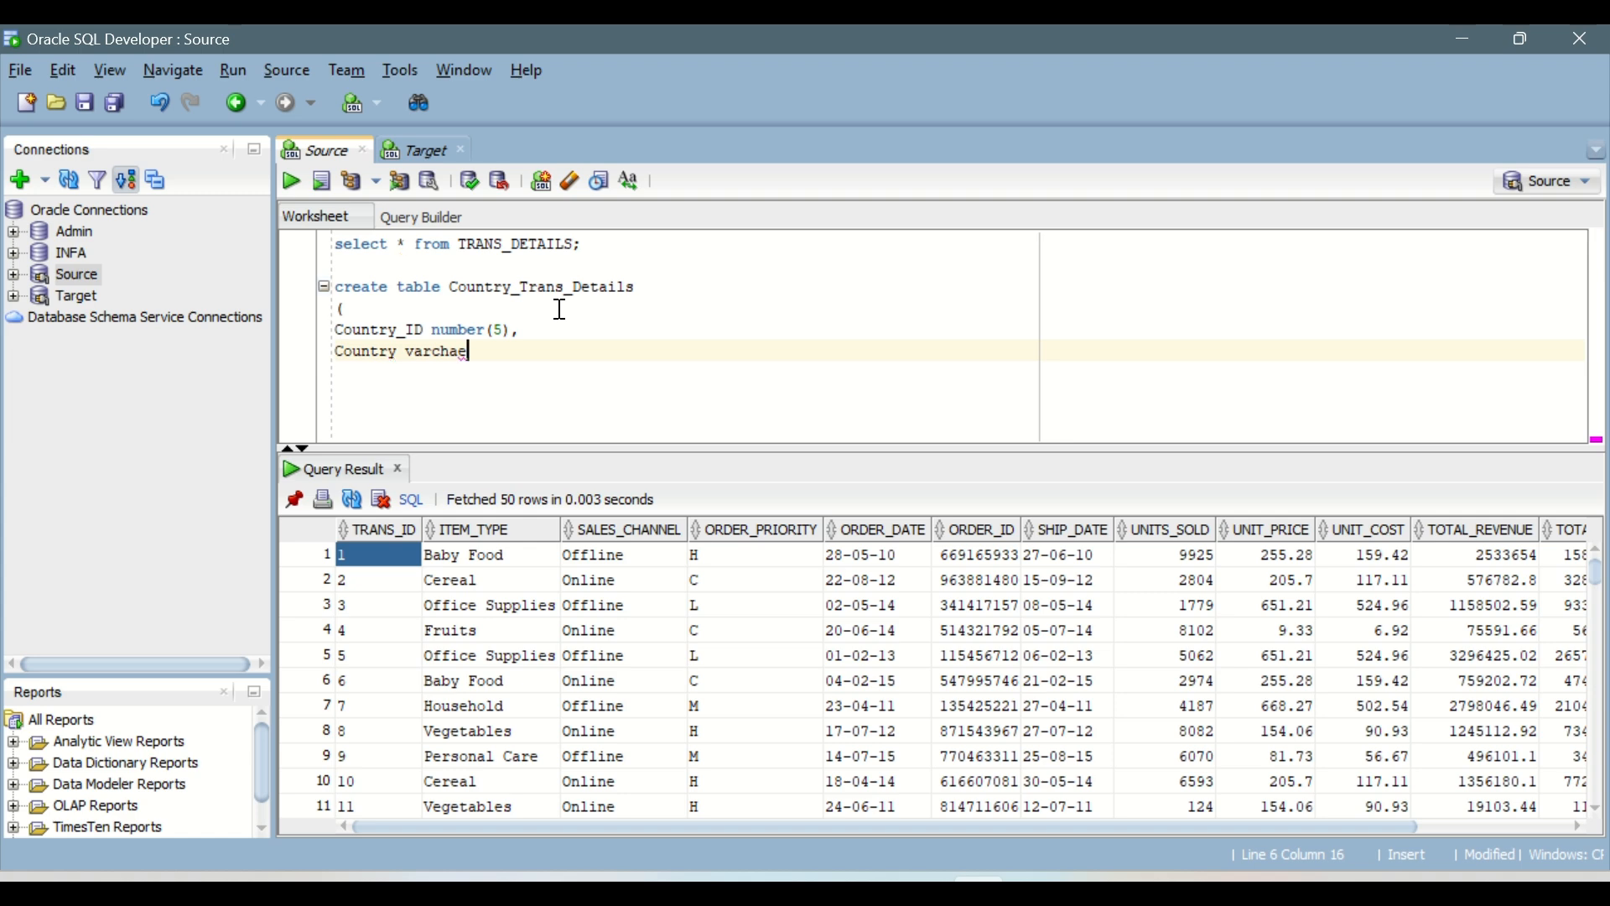
{"action": "key", "text": "BackSpace"}
{"action": "type", "text": "r2(10)"}
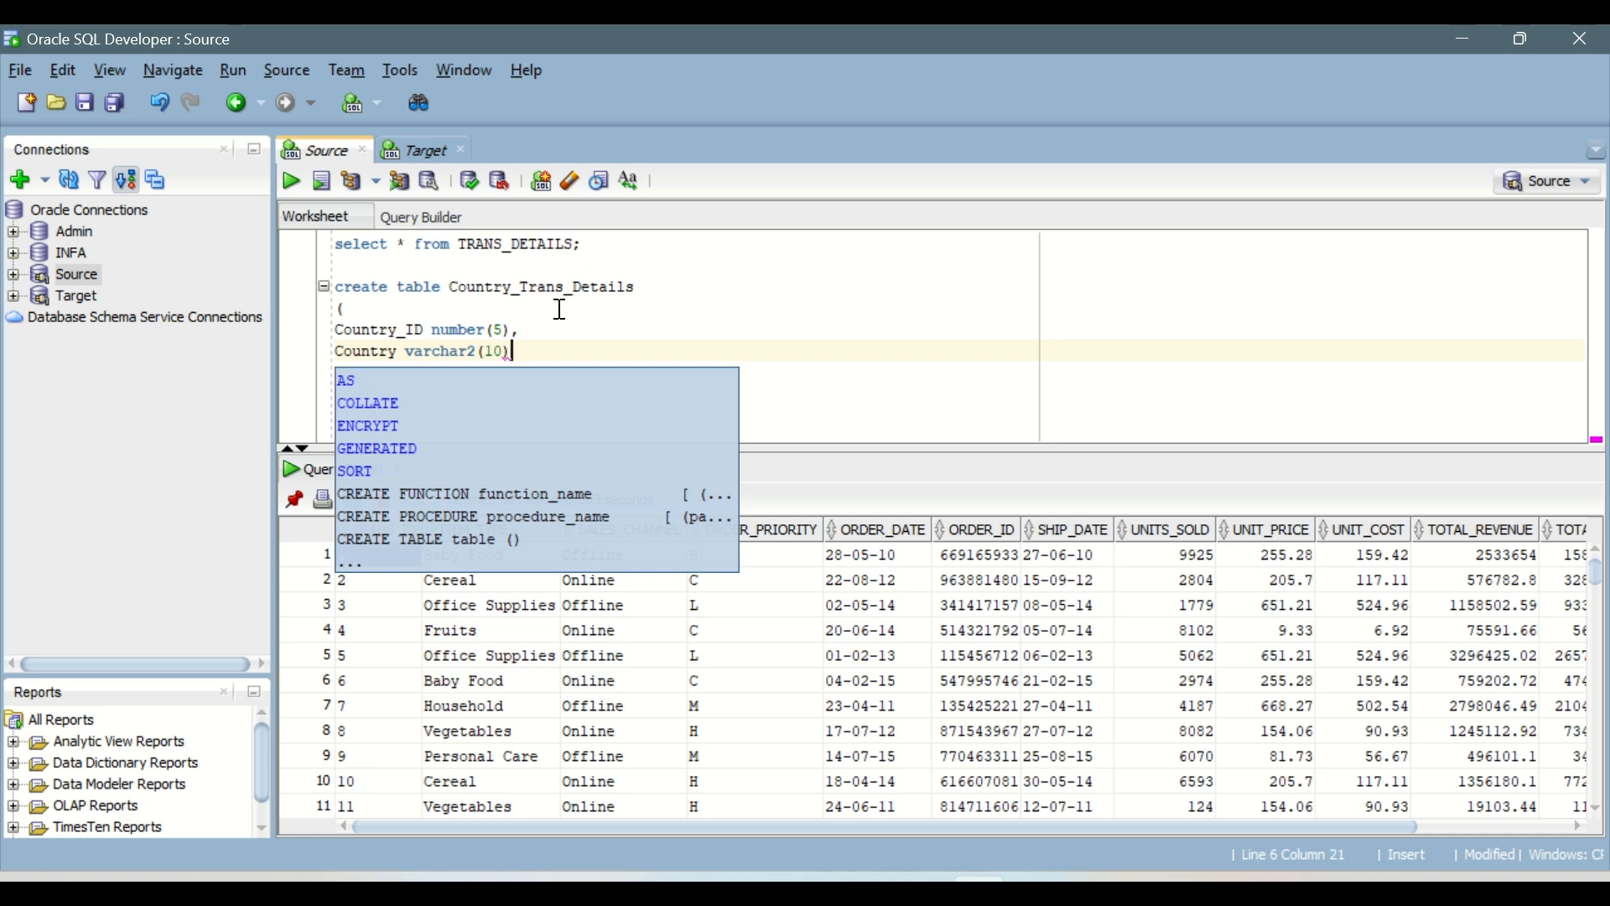
{"action": "key", "text": "Return"}
{"action": "type", "text": ");"}
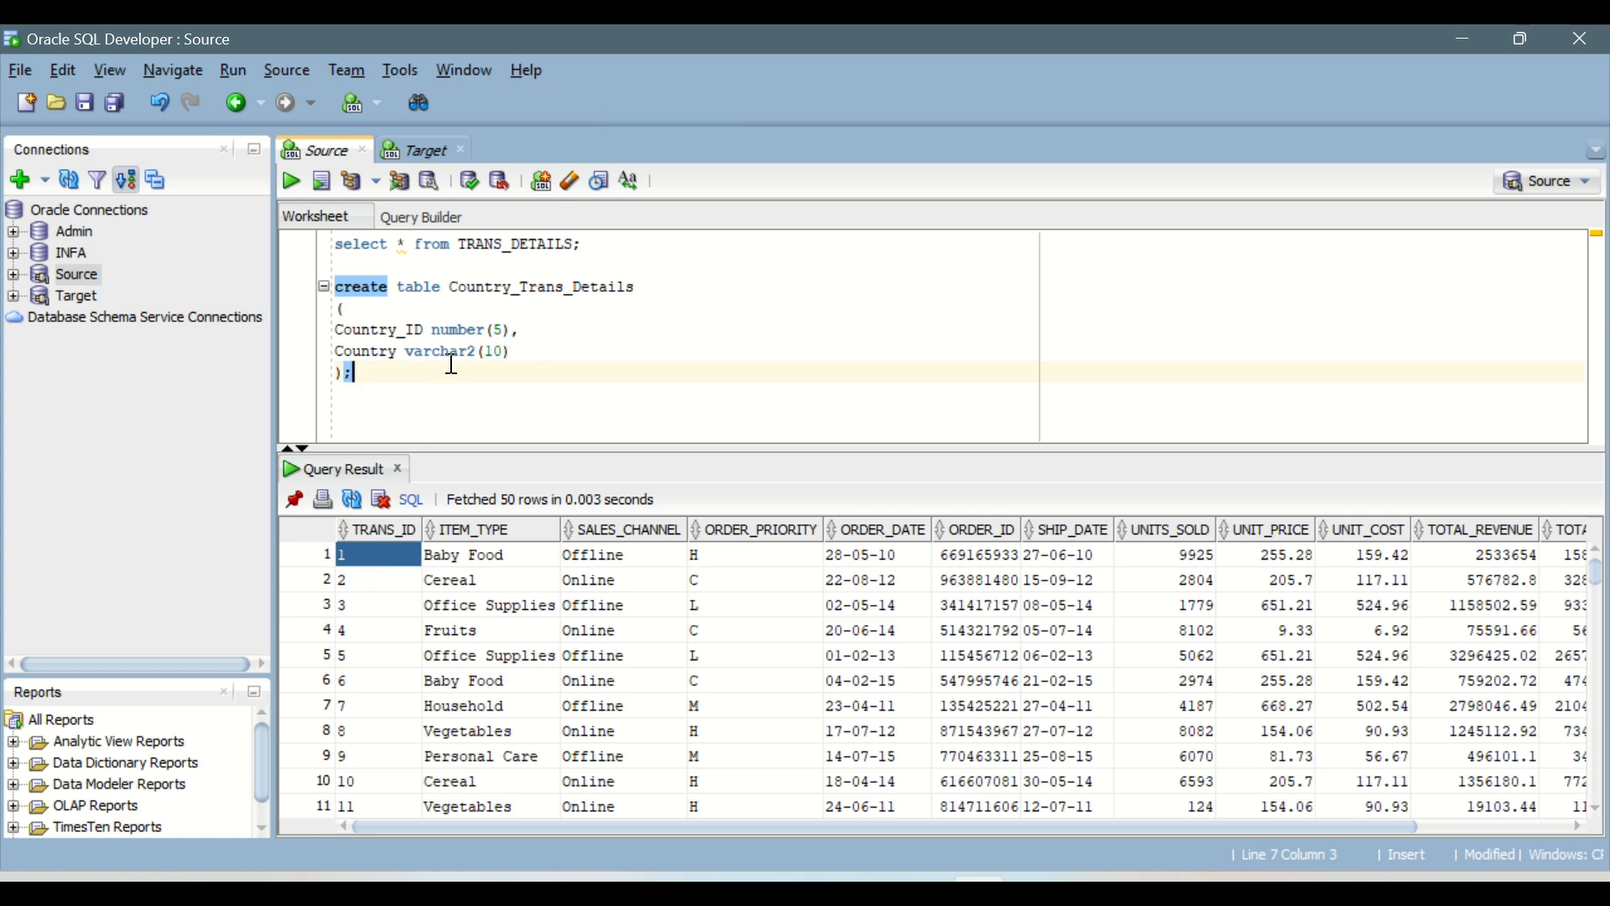
Step: Write desc TRANS_DETAILS; below the create table statement and run it to view the table's structure
{"action": "left_click", "coordinate": [387, 395]}
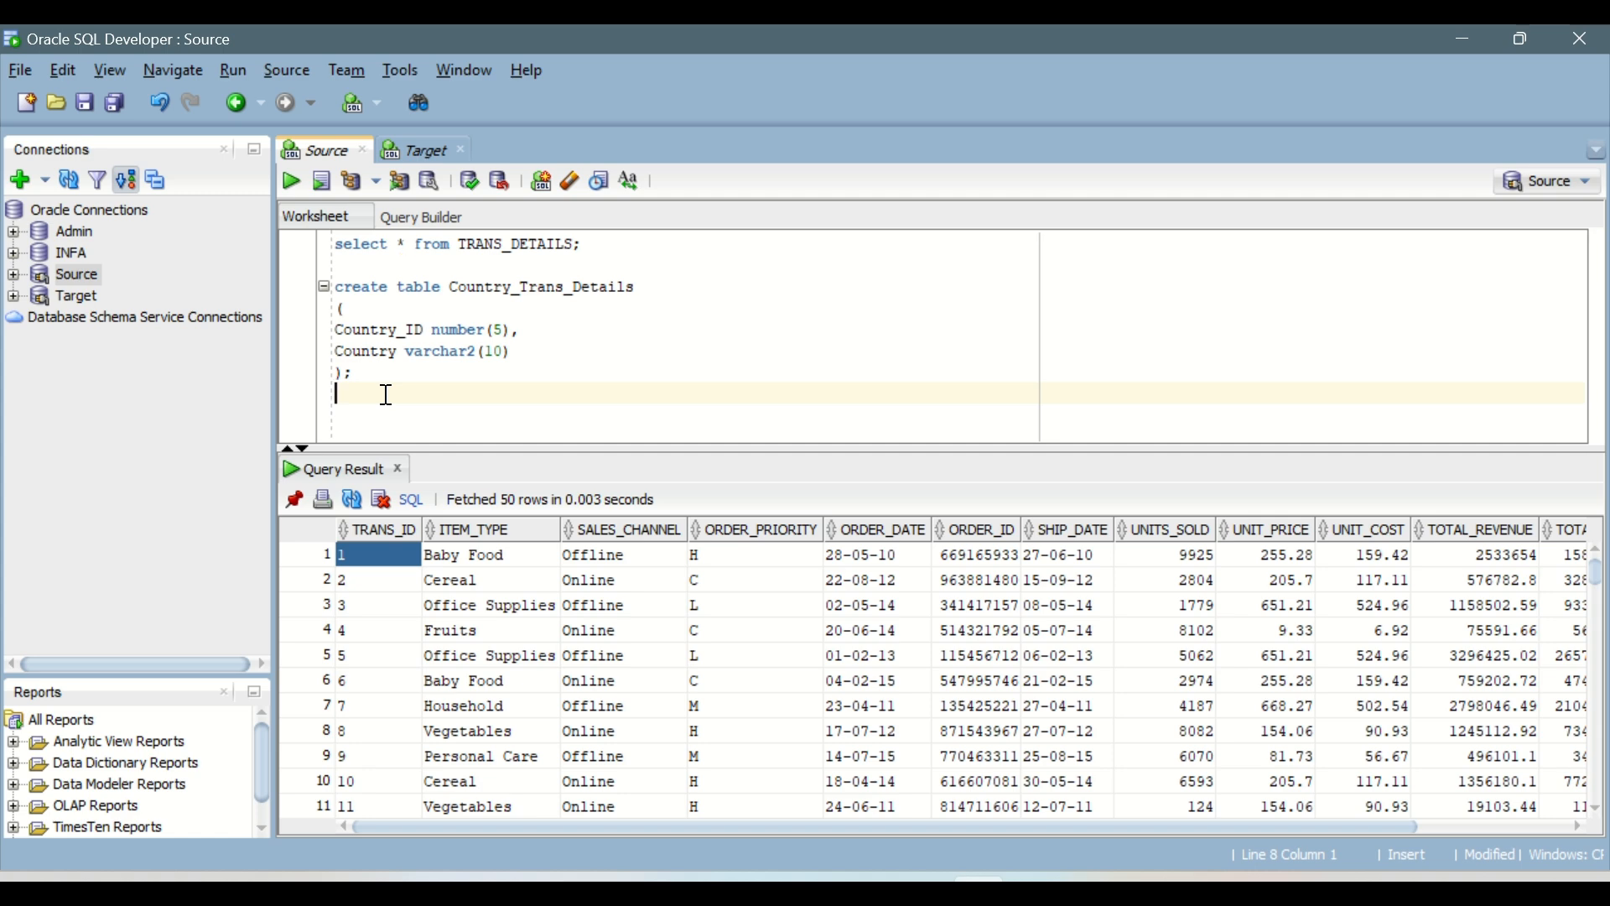
{"action": "key", "text": "Return"}
{"action": "type", "text": "desc"}
{"action": "double_click", "coordinate": [534, 244]}
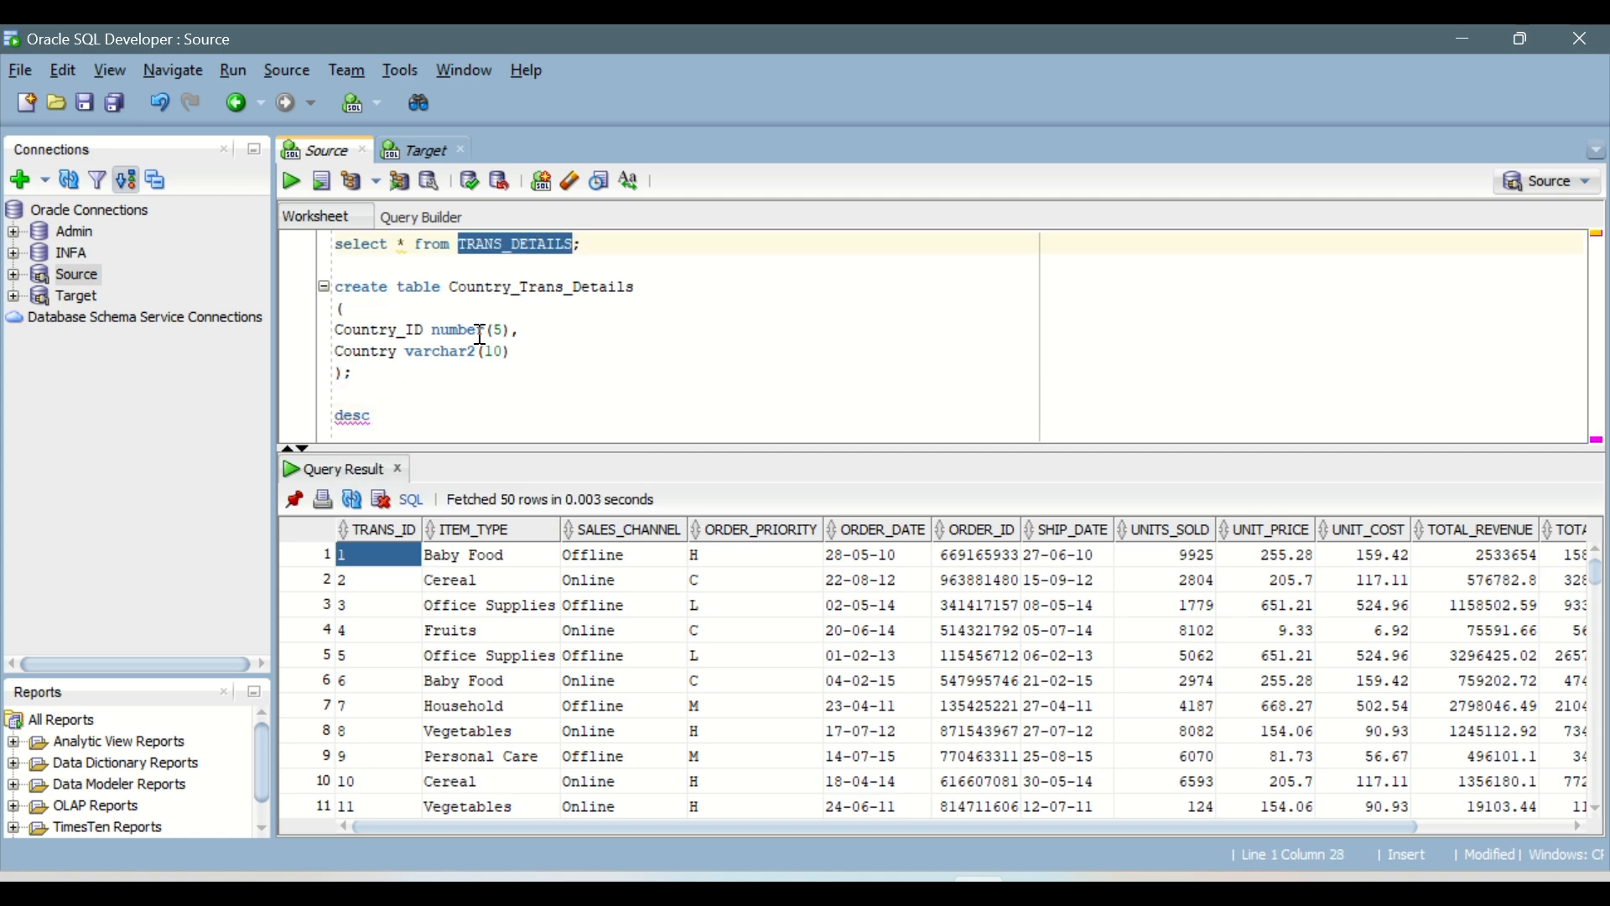
{"action": "key", "text": "ctrl+c"}
{"action": "left_click", "coordinate": [395, 416]}
{"action": "key", "text": "ctrl+v"}
{"action": "type", "text": ";"}
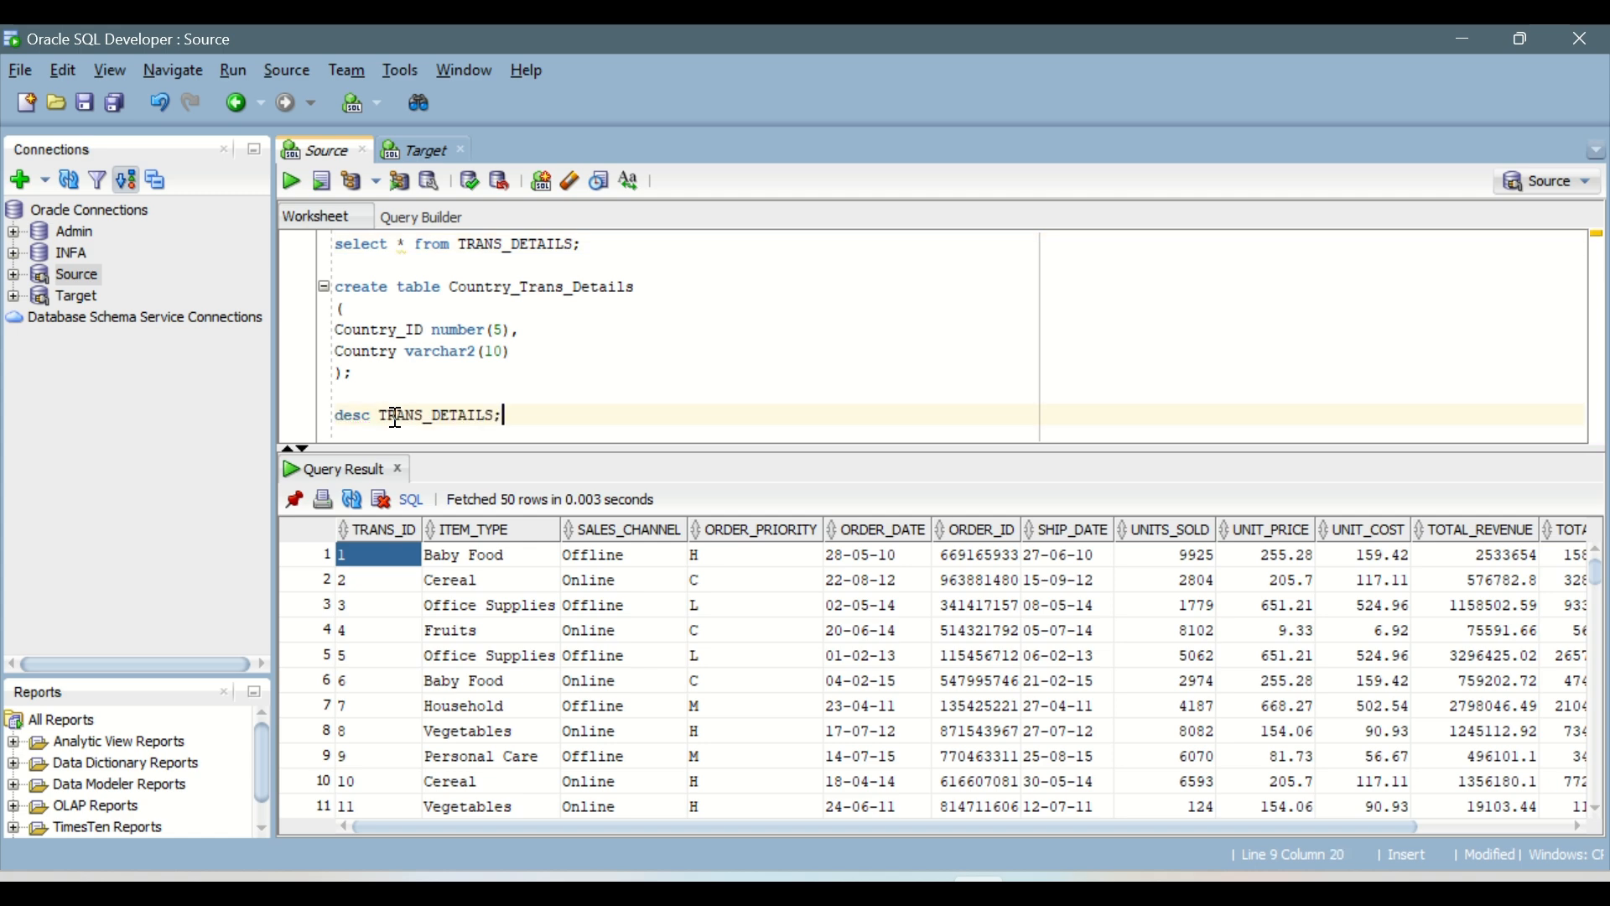
{"action": "key", "text": "ctrl+Return"}
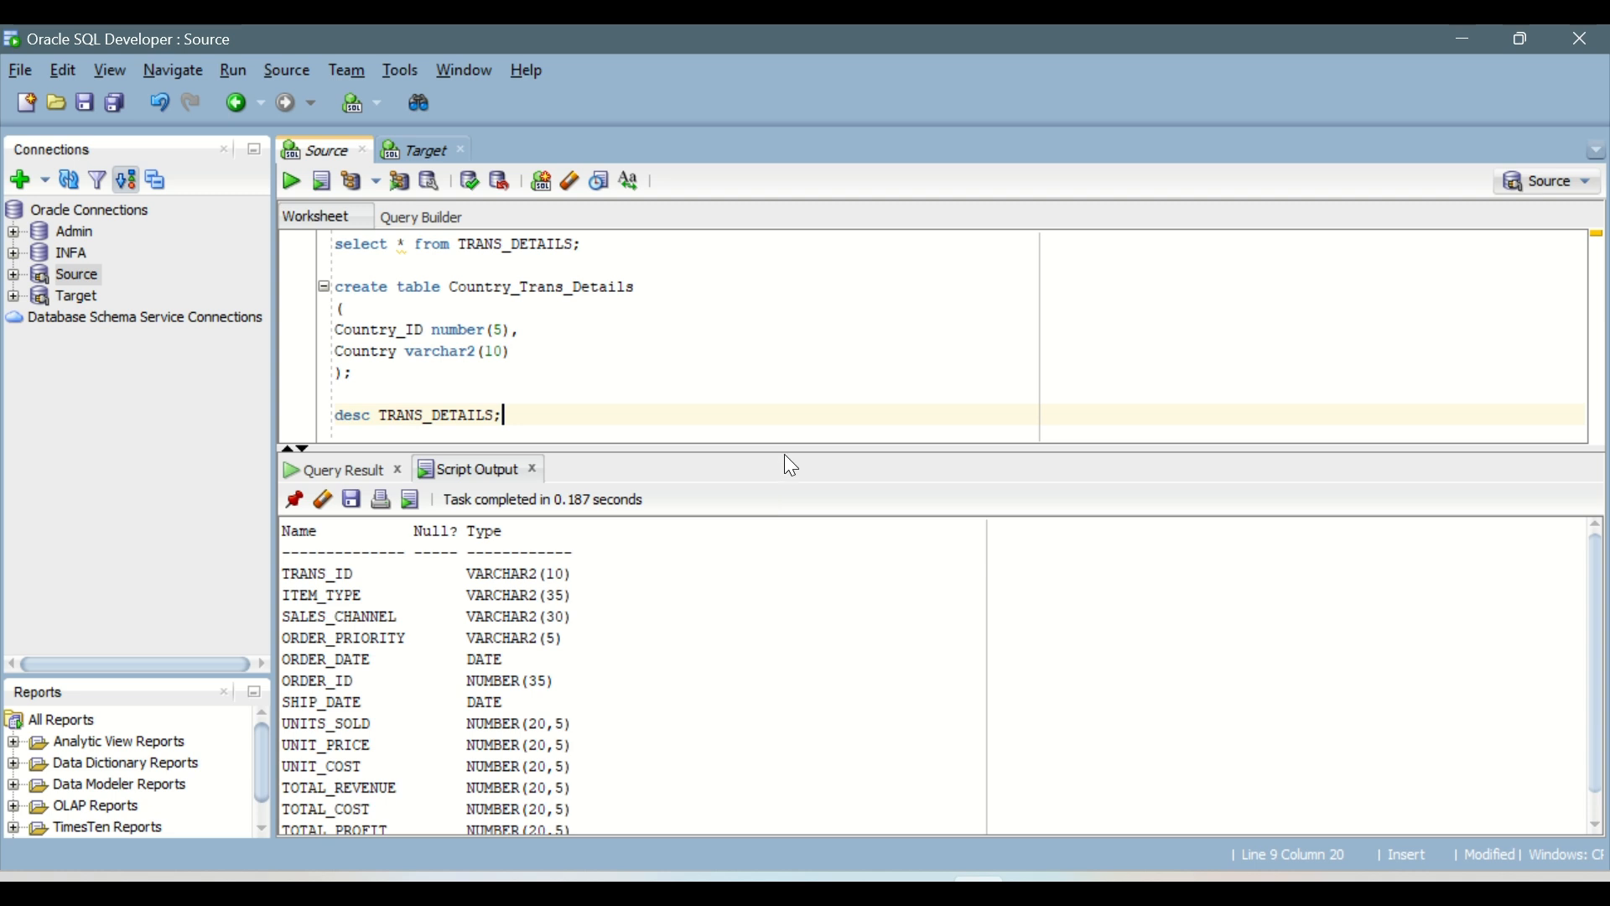
Step: Add the statement ALTER TABLE TRANS_DETAILS ADD PRIMARY KEY (TRANS_ID); below the describe command
{"action": "left_click_drag", "start_coordinate": [786, 453], "coordinate": [790, 515]}
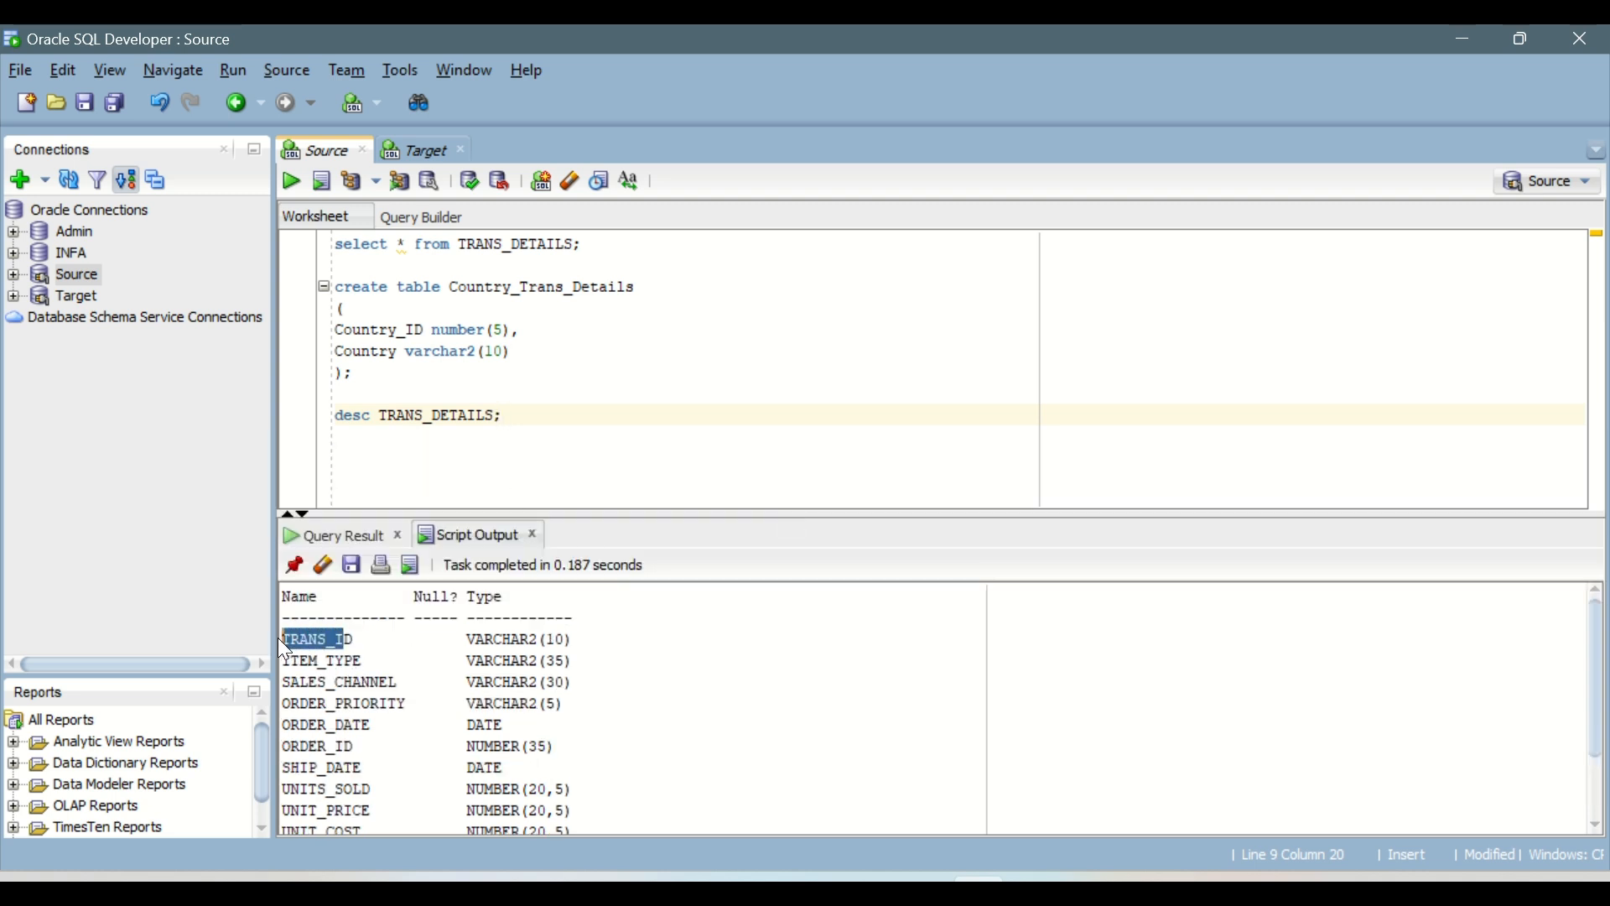
{"action": "left_click_drag", "start_coordinate": [295, 643], "coordinate": [286, 642]}
{"action": "key", "text": "ctrl+v"}
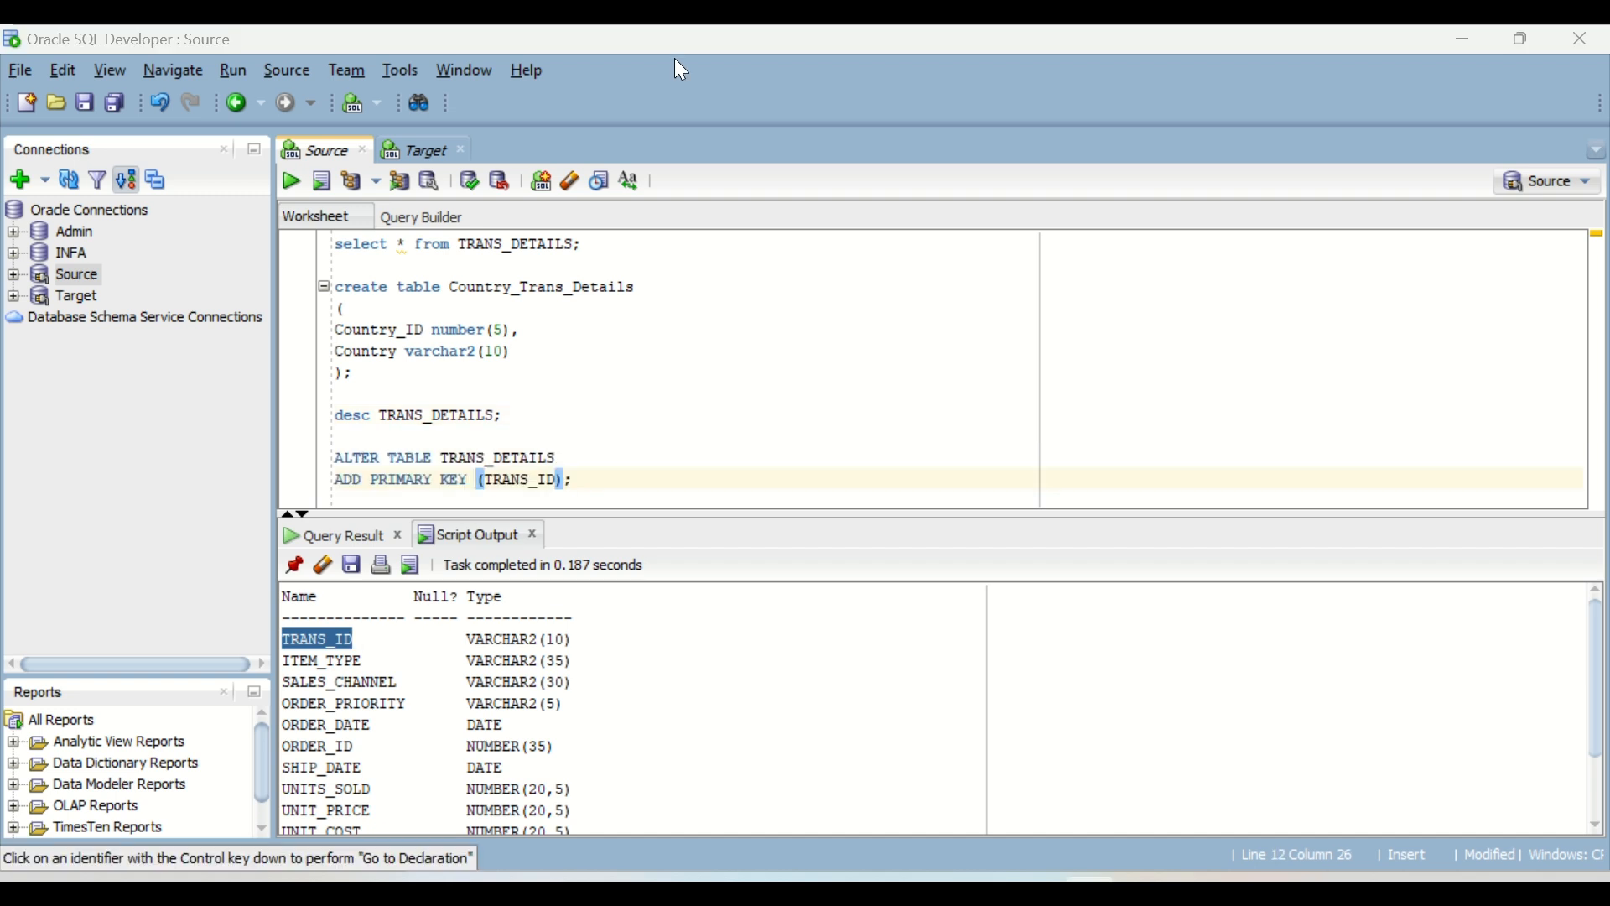
{"action": "key", "text": "Return"}
{"action": "key", "text": "Return"}
{"action": "key", "text": "Return"}
{"action": "key", "text": "Return"}
{"action": "key", "text": "Return"}
{"action": "key", "text": "Return"}
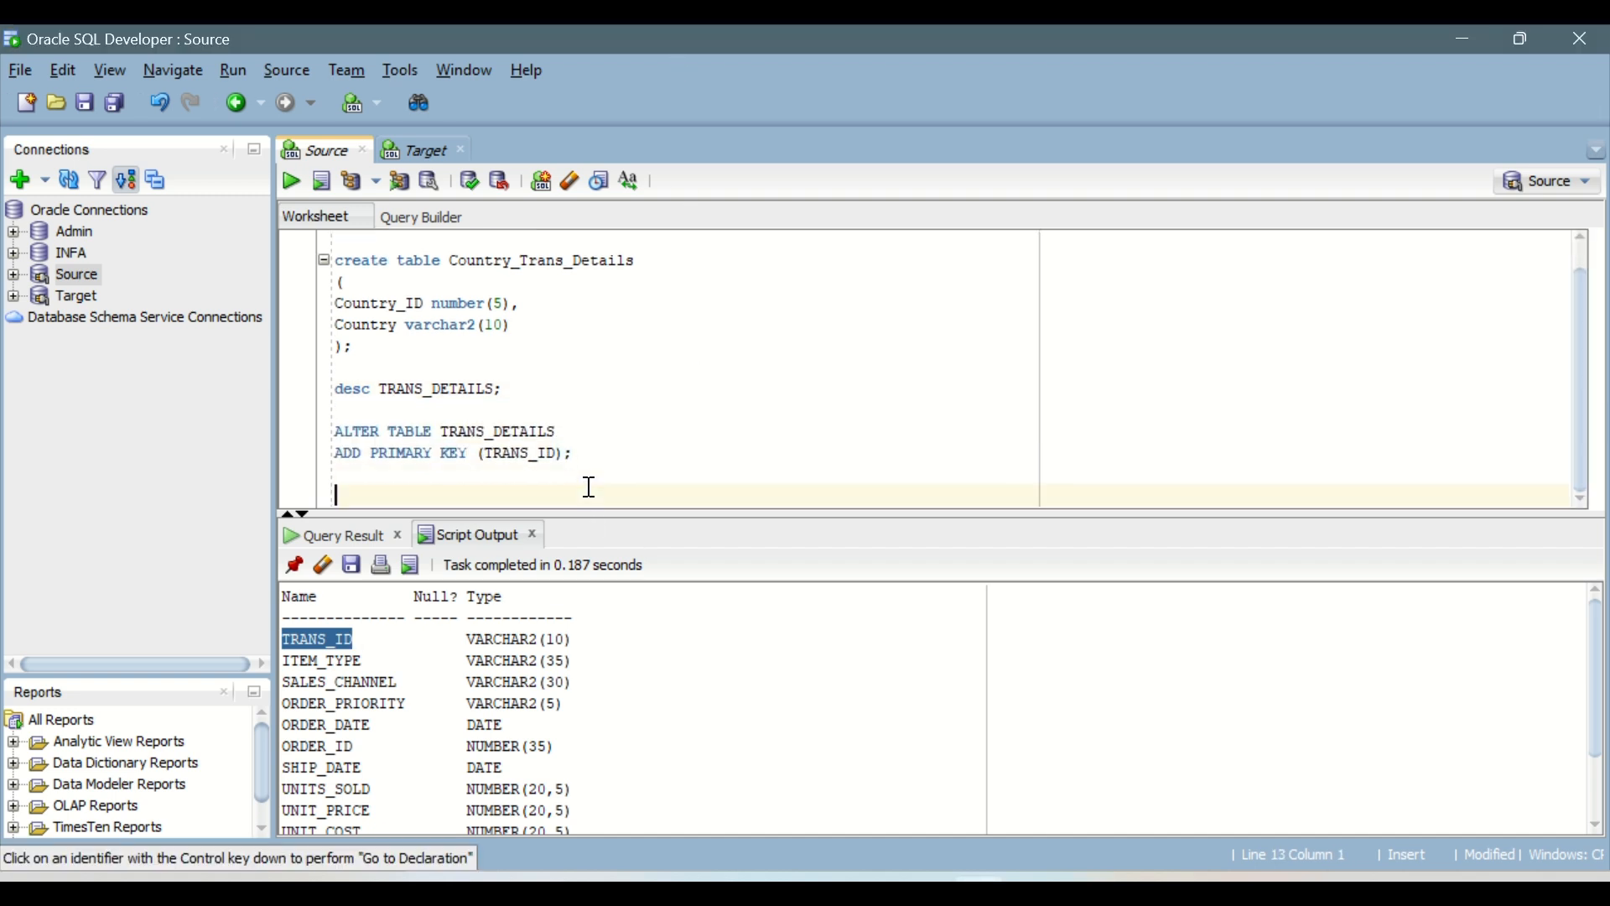
Step: Run the ALTER TABLE statement to make TRANS_ID the primary key of TRANS_DETAILS
{"action": "key", "text": "Up"}
{"action": "key", "text": "Up"}
{"action": "key", "text": "Up"}
{"action": "key", "text": "Up"}
{"action": "key", "text": "Up"}
{"action": "key", "text": "Up"}
{"action": "key", "text": "Up"}
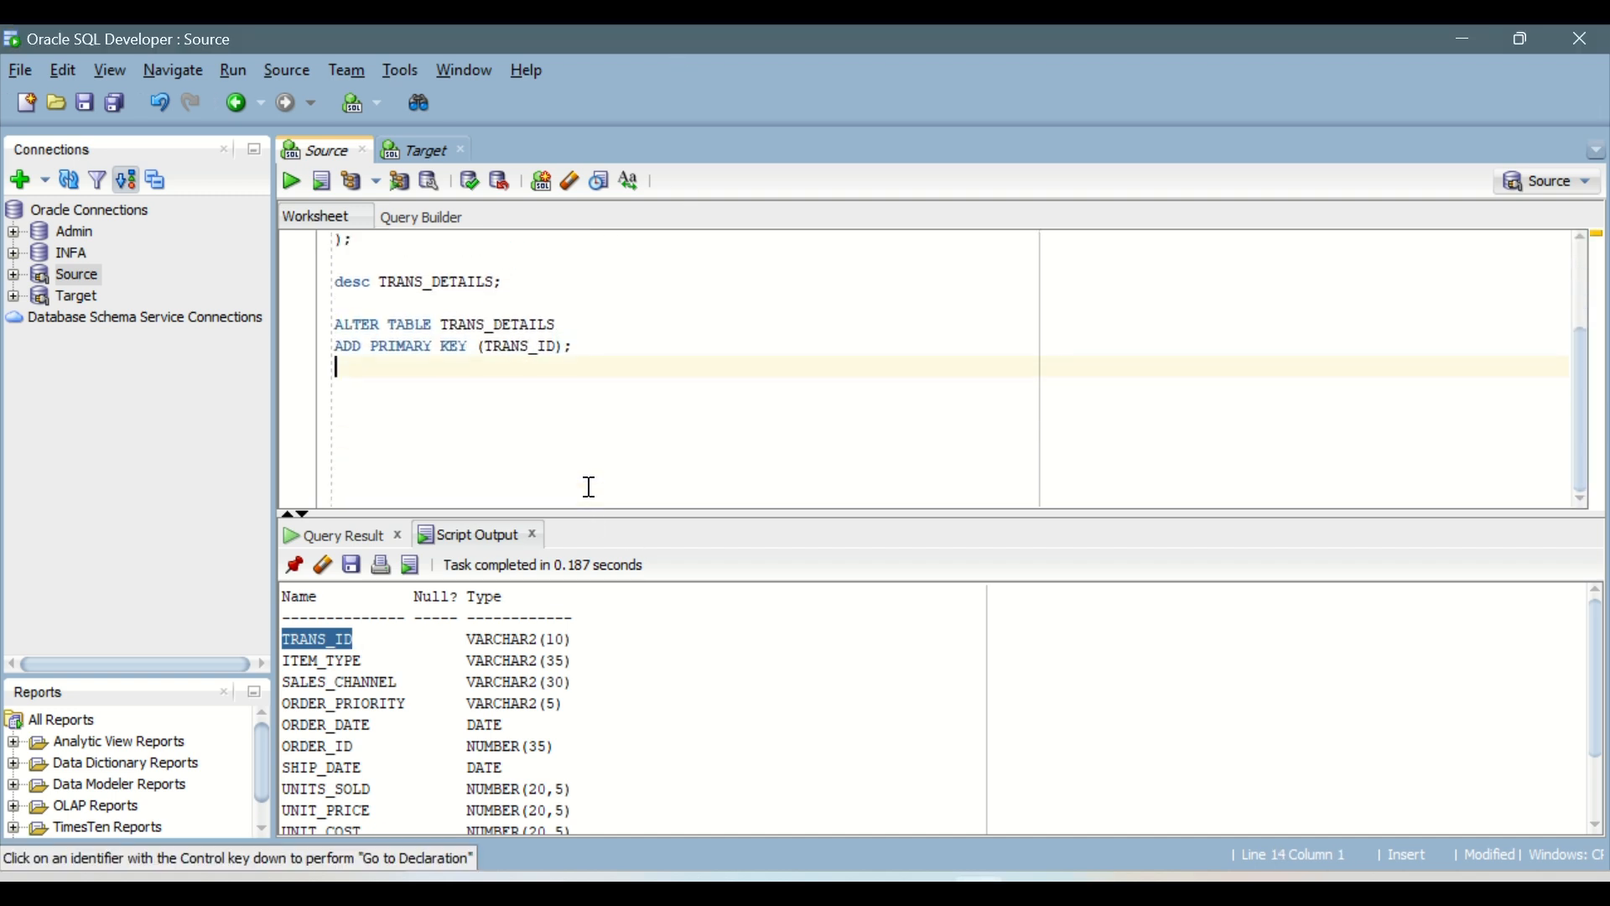
{"action": "left_click", "coordinate": [573, 319]}
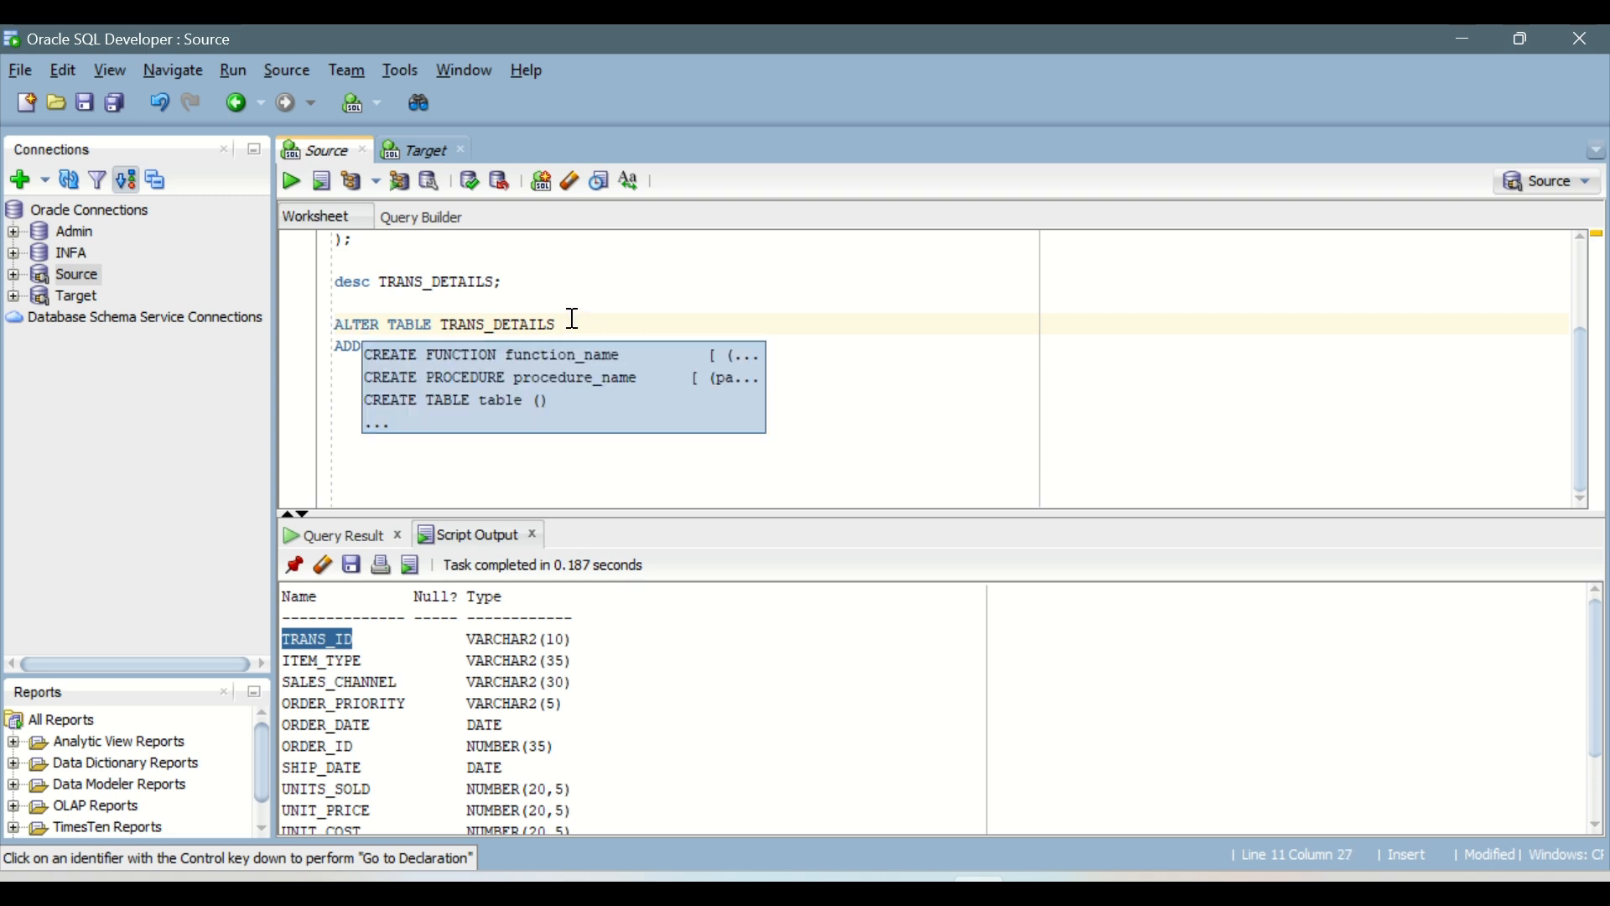
{"action": "left_click", "coordinate": [338, 376]}
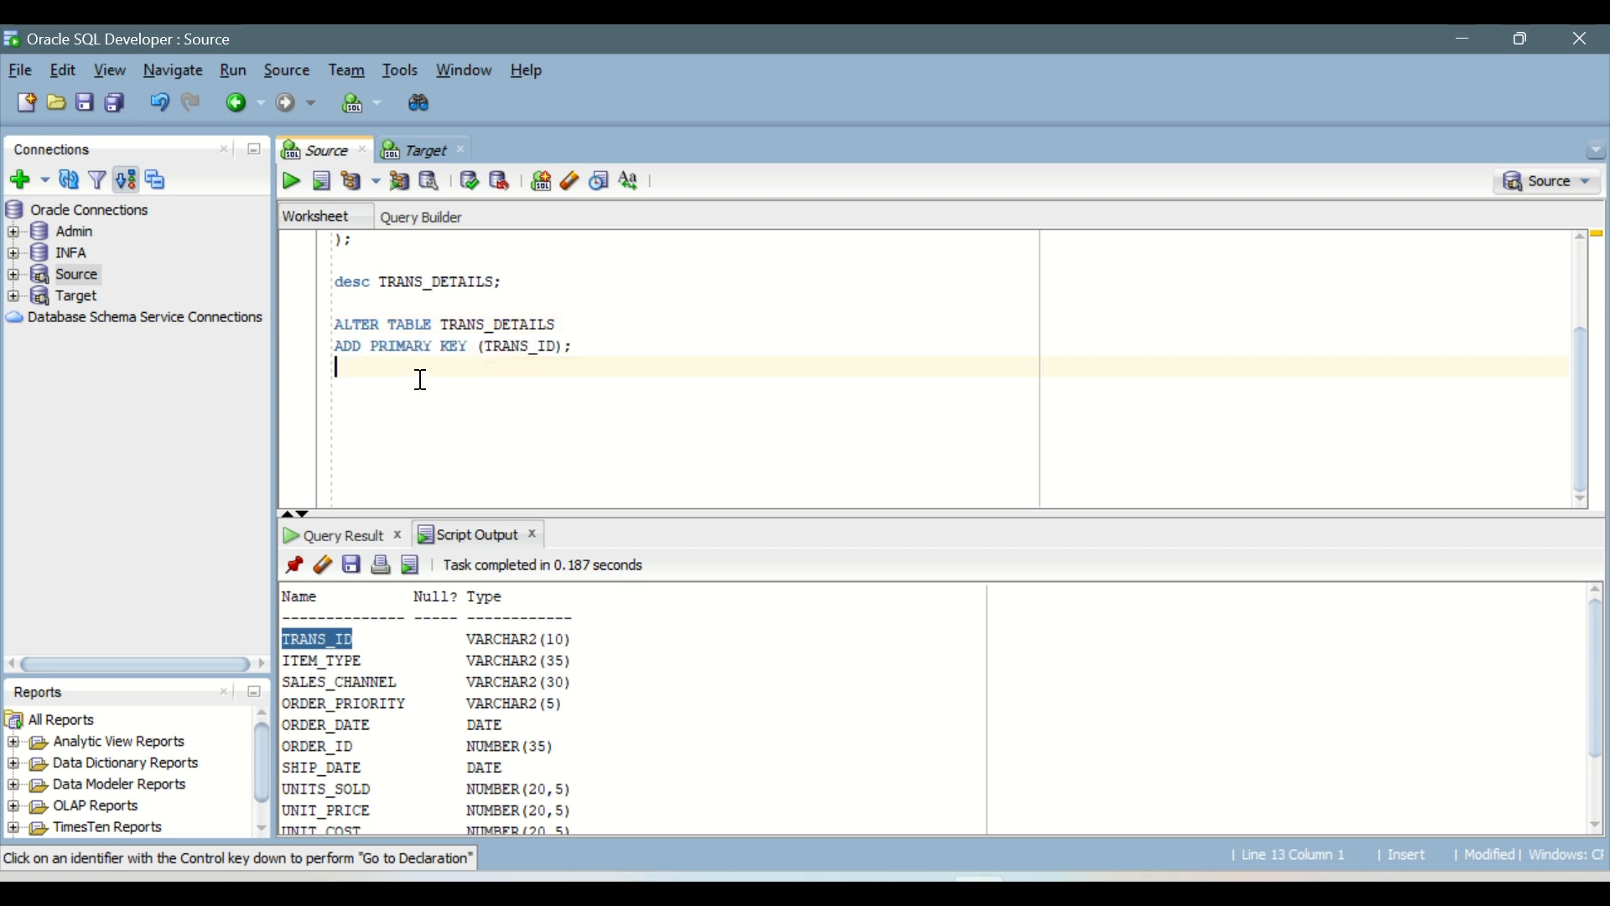
{"action": "left_click", "coordinate": [581, 348]}
{"action": "left_click", "coordinate": [293, 185]}
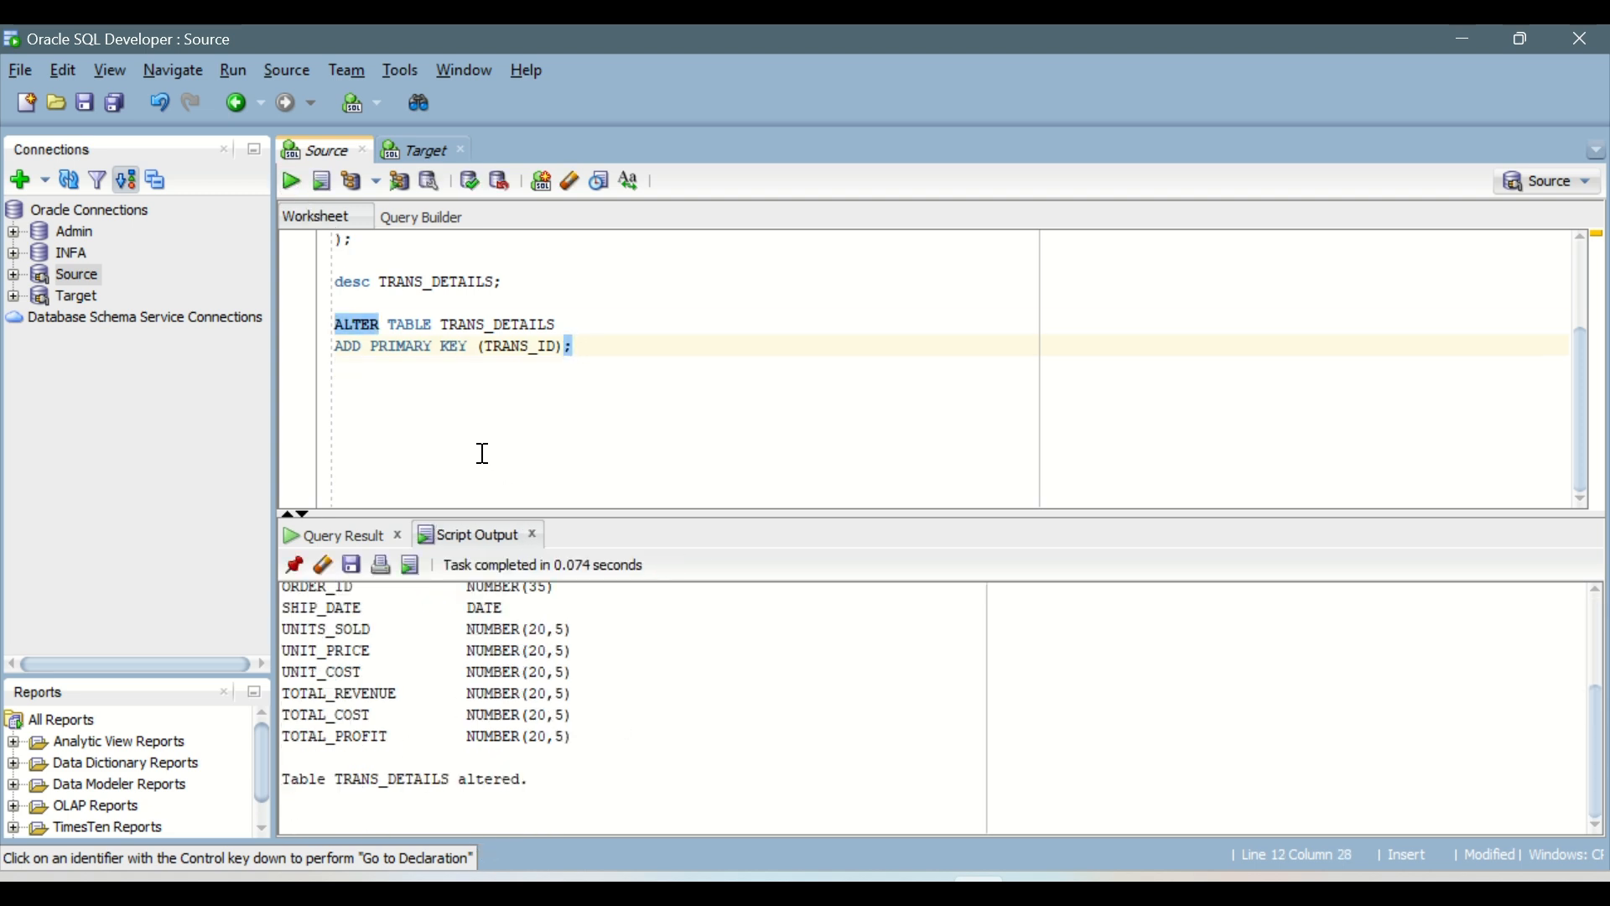
Step: Rerun the TRANS_DETAILS describe command and check the Null? and Type entries for TRANS_ID
{"action": "left_click", "coordinate": [468, 283]}
{"action": "left_click", "coordinate": [289, 182]}
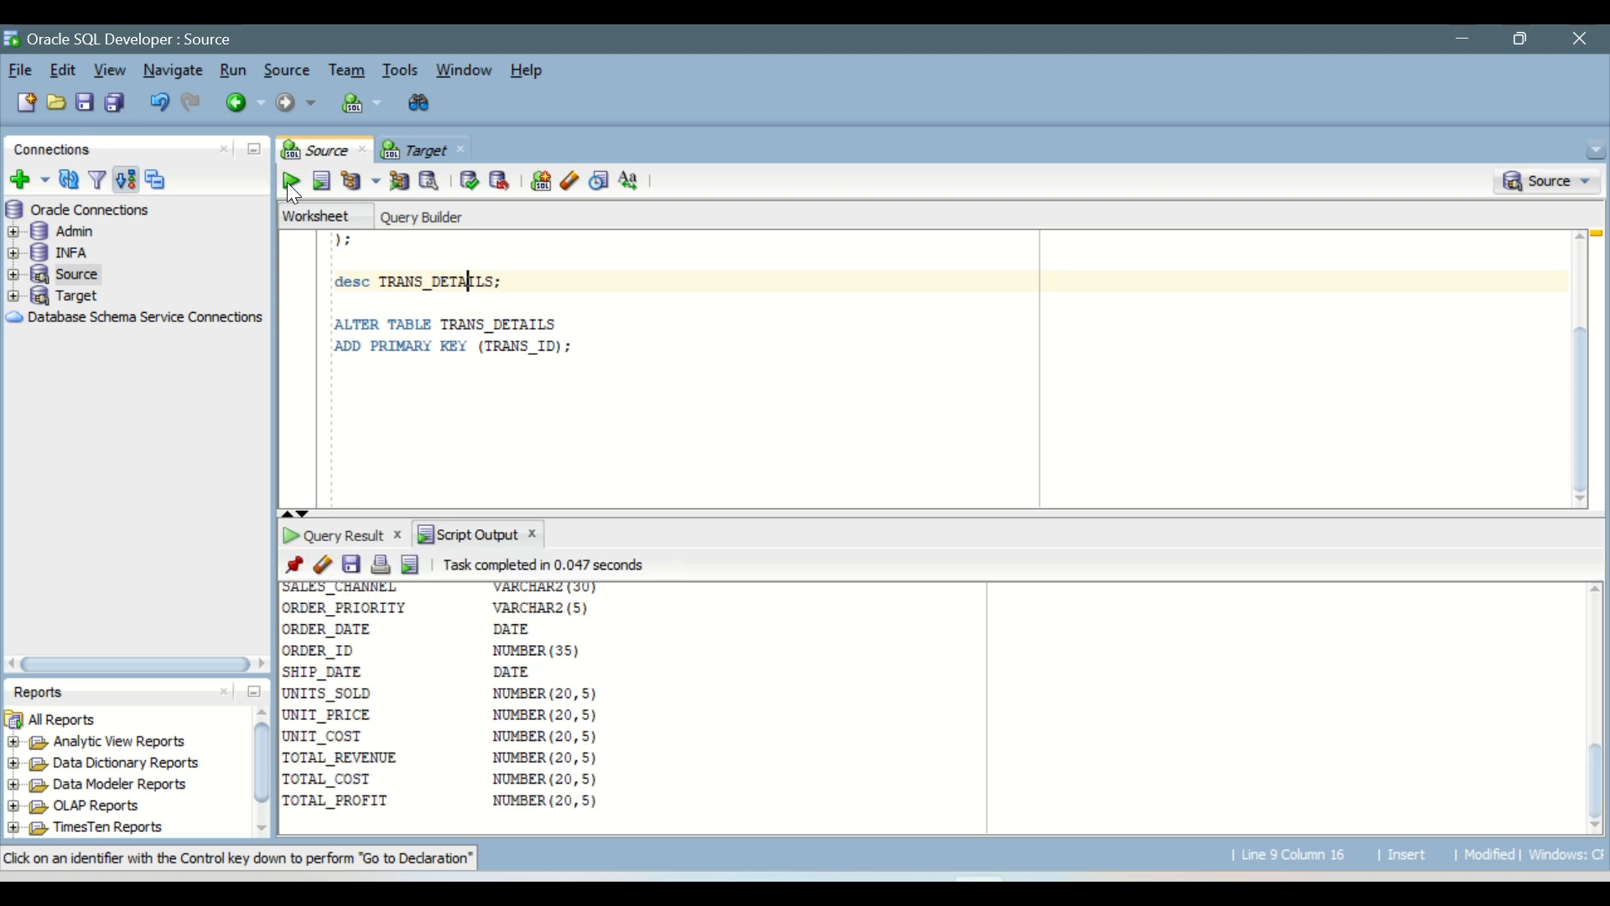
{"action": "scroll", "coordinate": [496, 671], "scroll_direction": "down", "scroll_amount": 5}
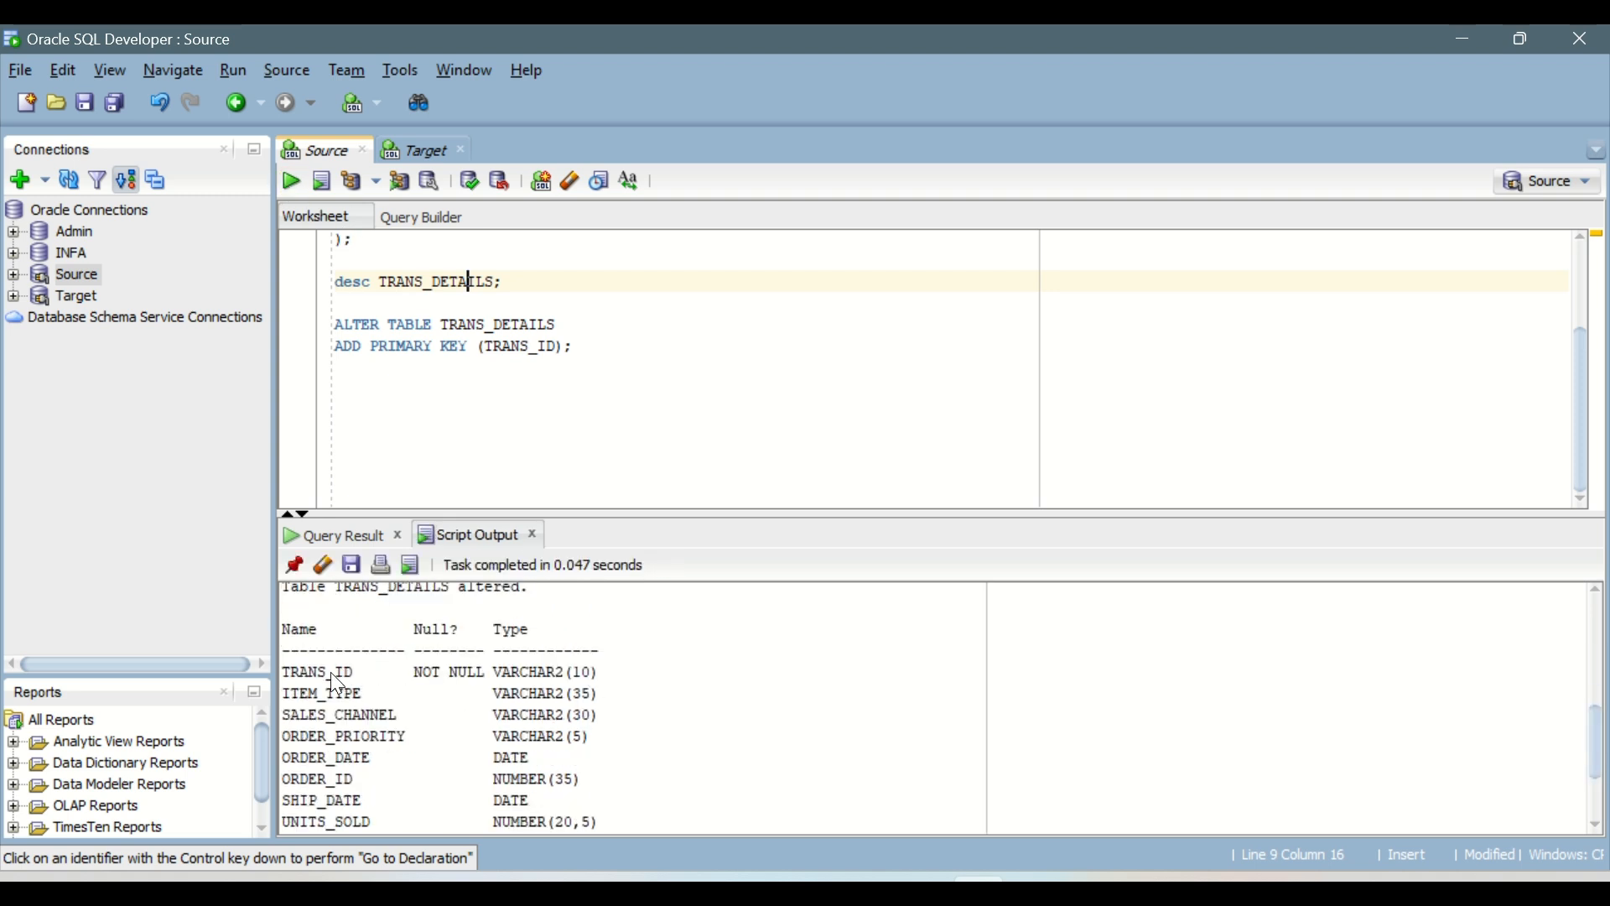
{"action": "left_click_drag", "start_coordinate": [330, 671], "coordinate": [566, 668]}
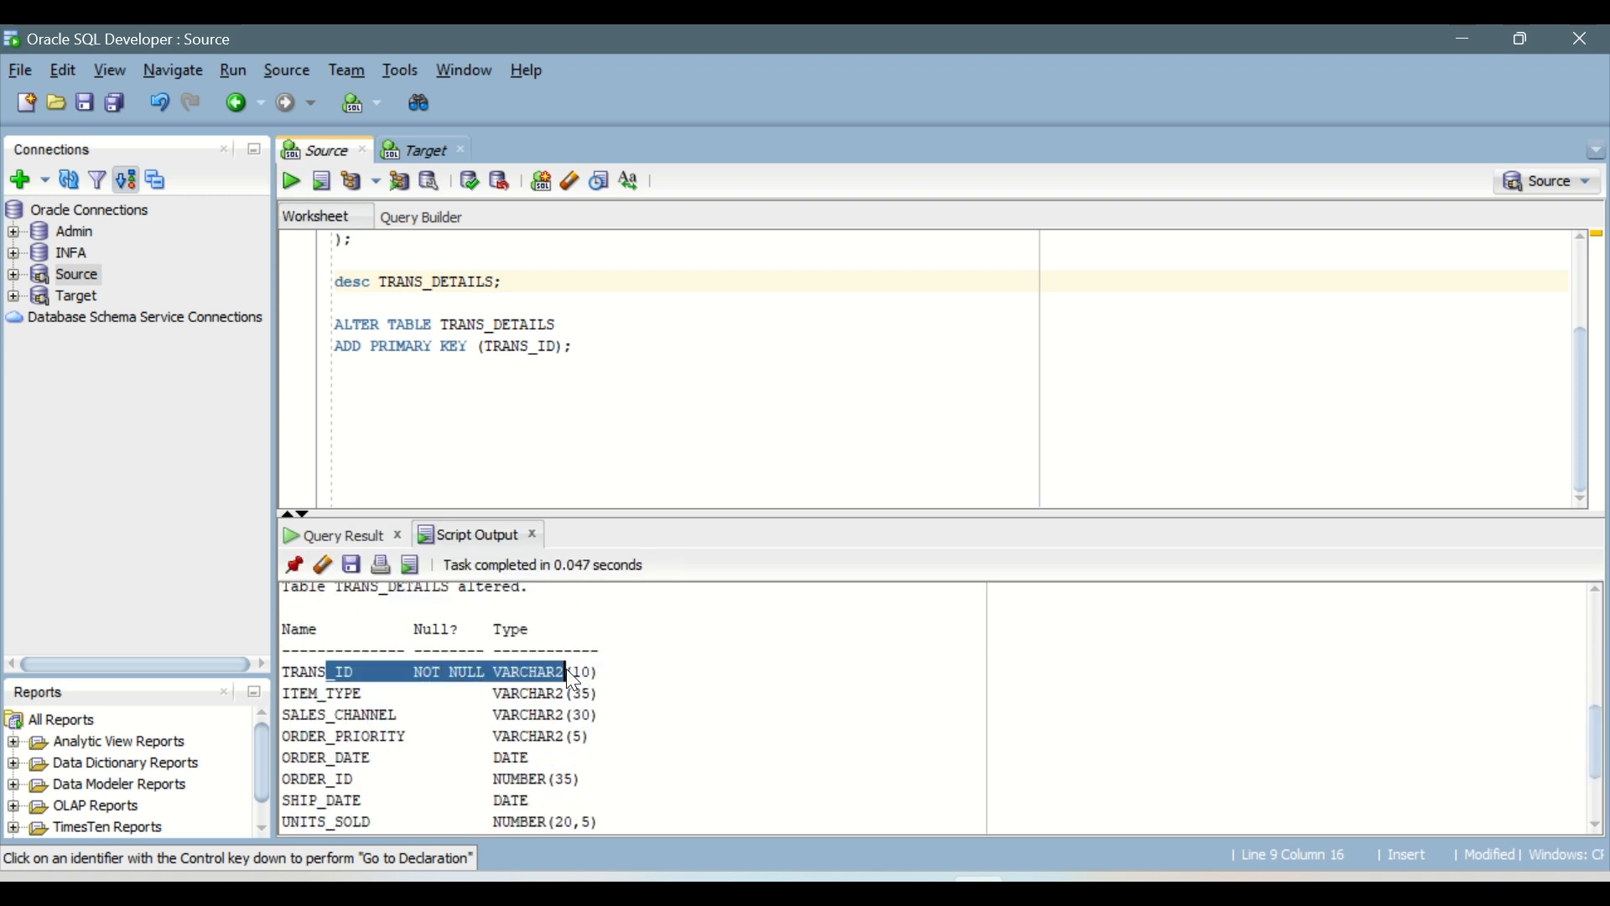
{"action": "left_click", "coordinate": [335, 692]}
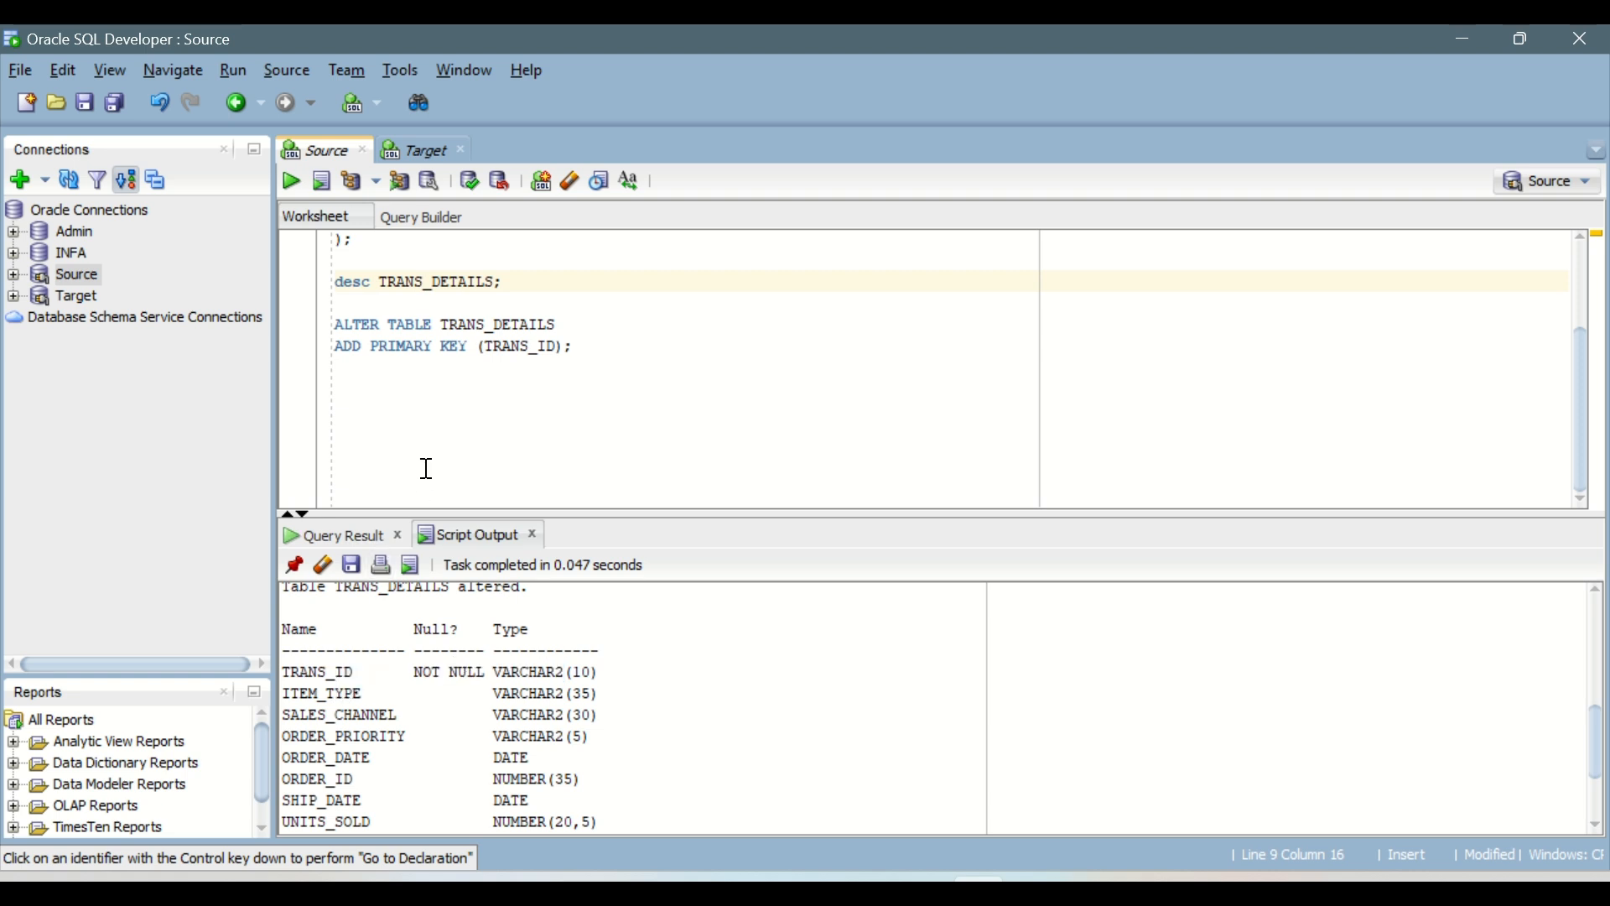
Step: Change Country_ID to varchar2(5) in the create table statement and add a foreign key on it referencing TRANS_DETAILS (TRANS_ID)
{"action": "scroll", "coordinate": [427, 469], "scroll_direction": "up", "scroll_amount": 2}
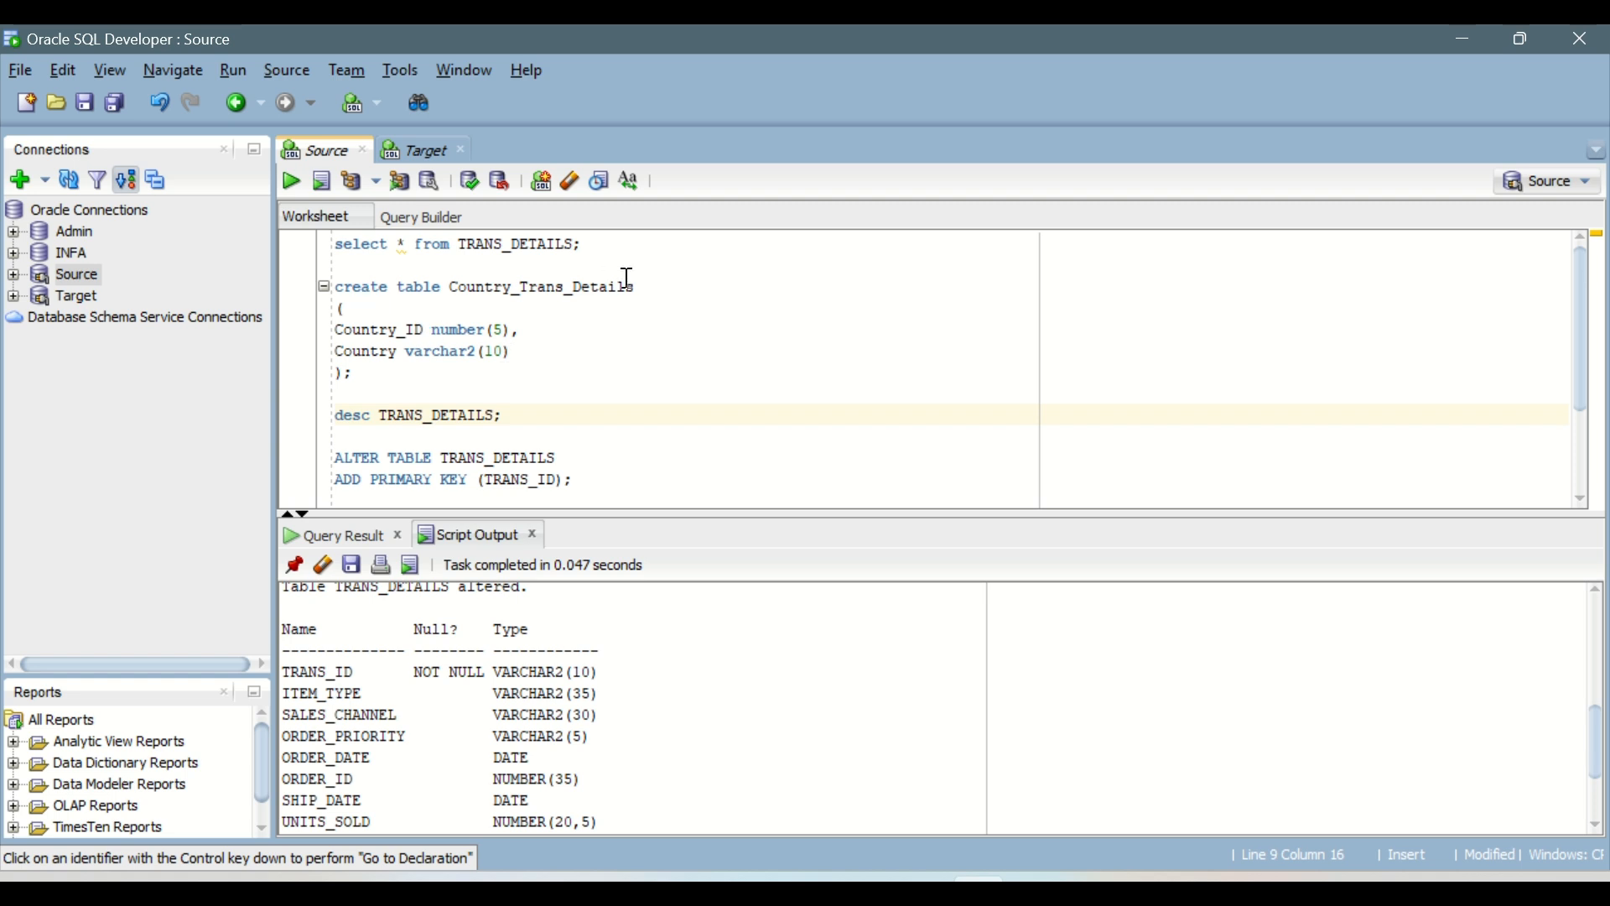
{"action": "left_click", "coordinate": [356, 373]}
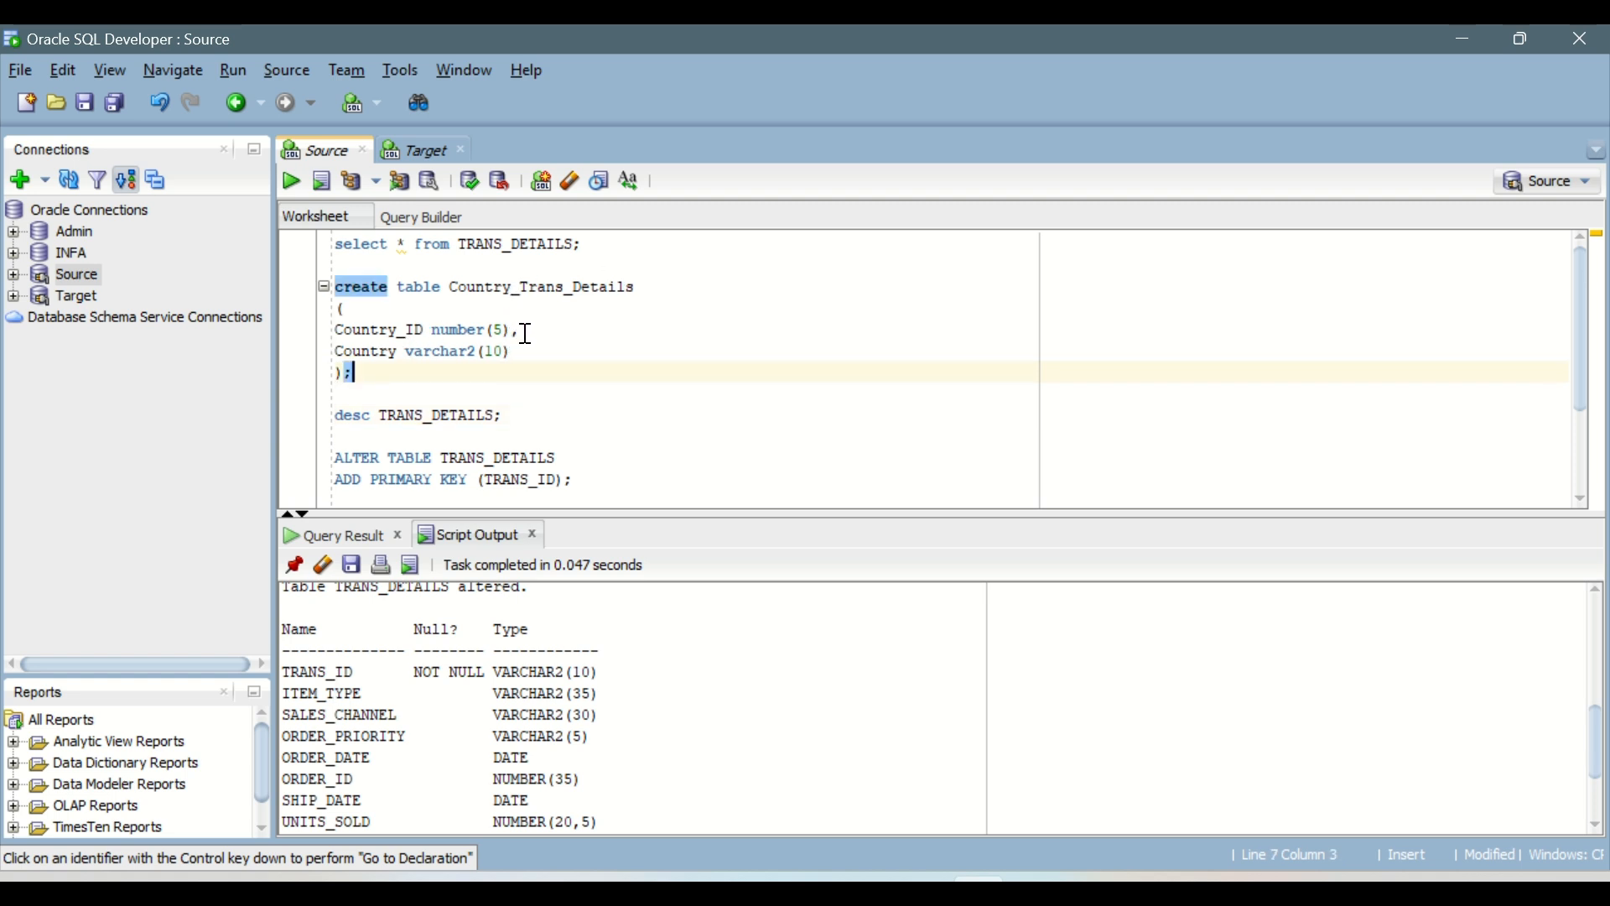
{"action": "left_click_drag", "start_coordinate": [504, 330], "coordinate": [326, 331]}
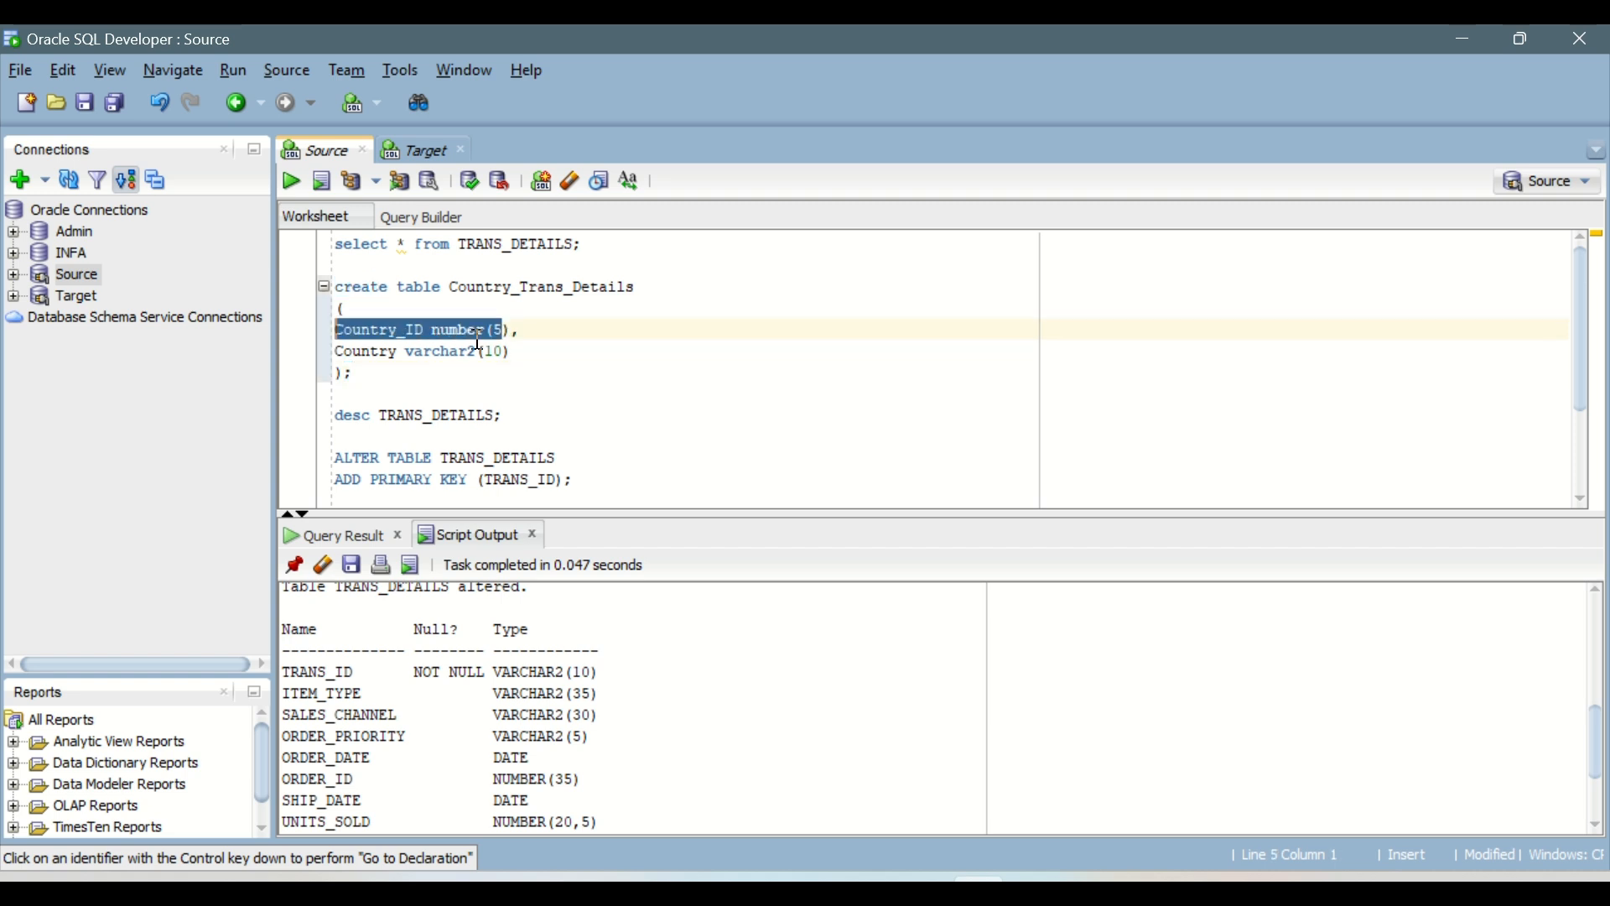
{"action": "left_click", "coordinate": [579, 310]}
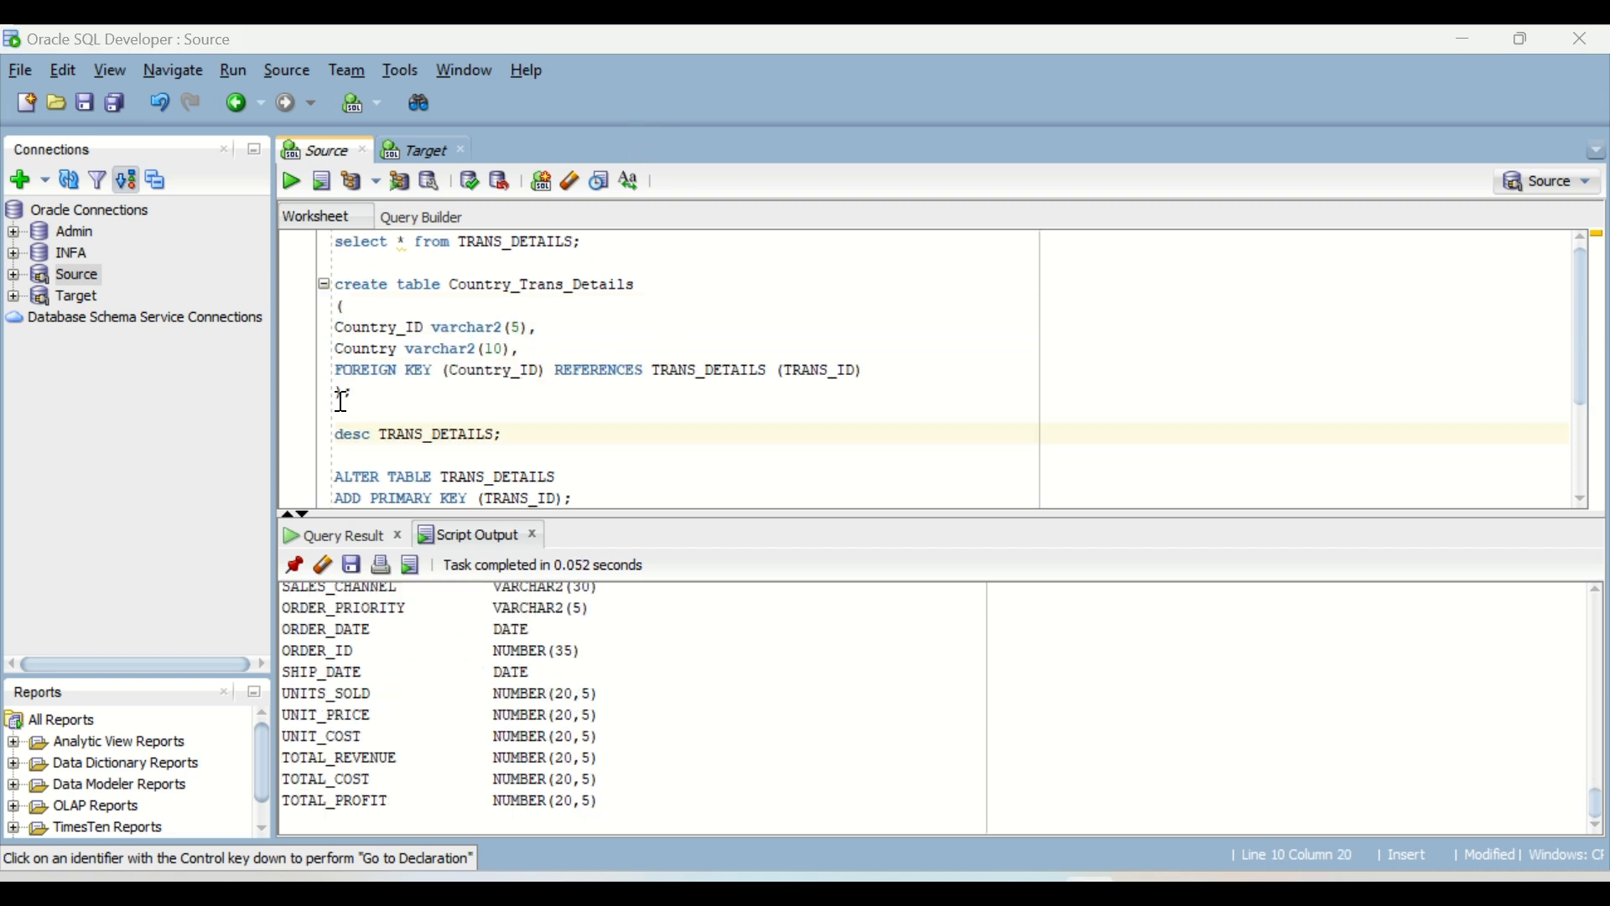
Step: Review the foreign key clause of the Country_Trans_Details create table statement and try to run the statement
{"action": "left_click_drag", "start_coordinate": [345, 370], "coordinate": [532, 370]}
{"action": "left_click_drag", "start_coordinate": [362, 328], "coordinate": [500, 327]}
{"action": "left_click_drag", "start_coordinate": [592, 369], "coordinate": [776, 370]}
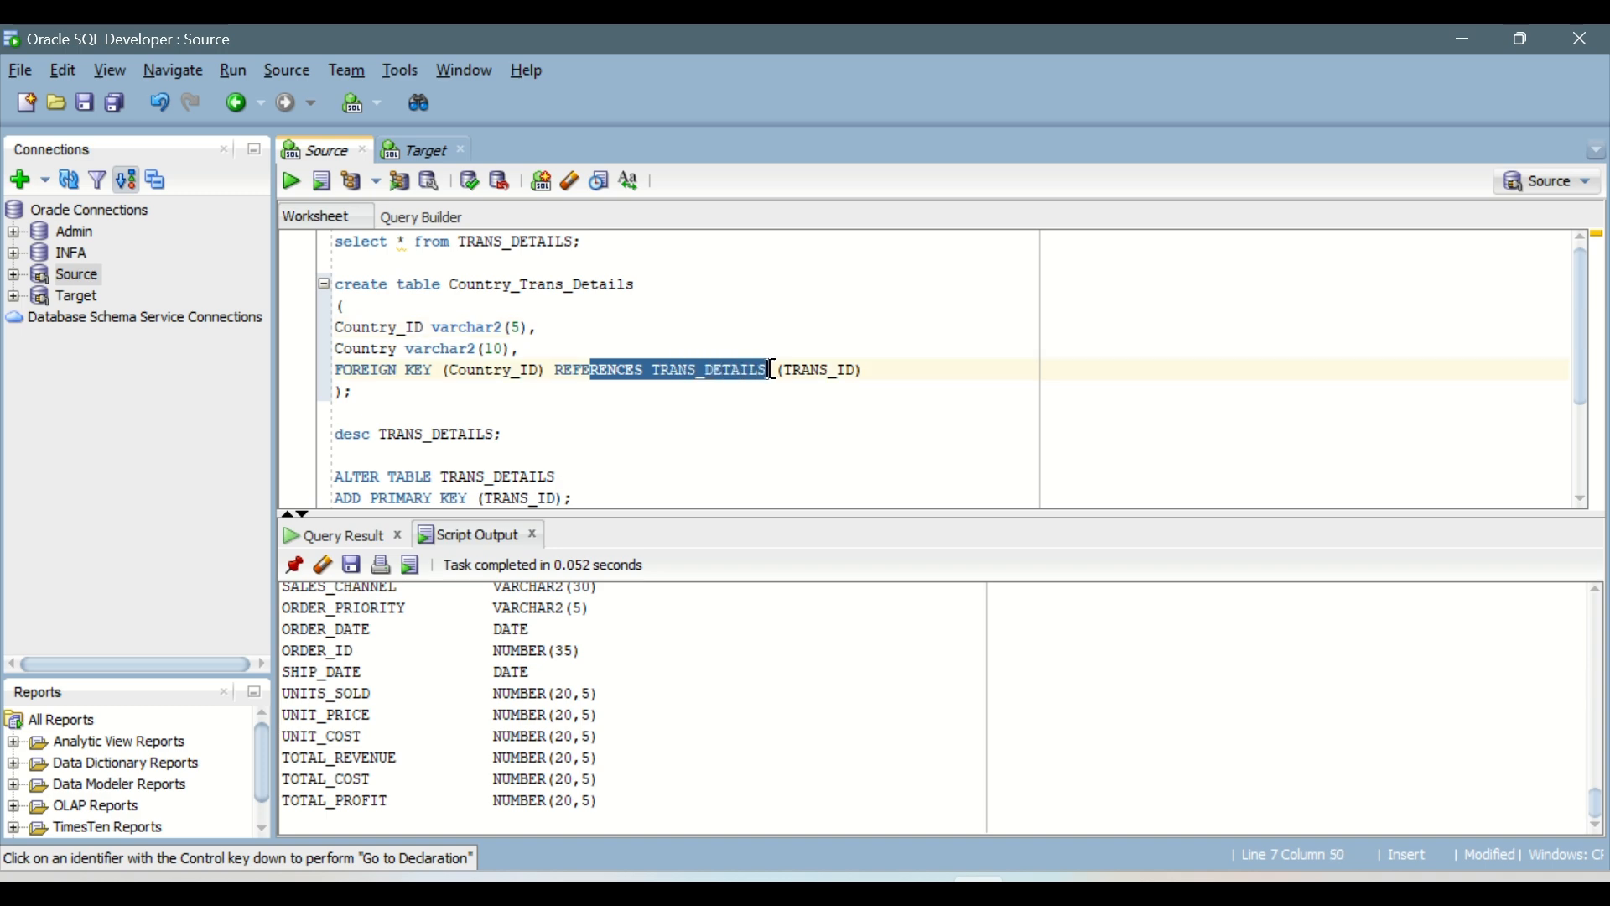
{"action": "double_click", "coordinate": [810, 370]}
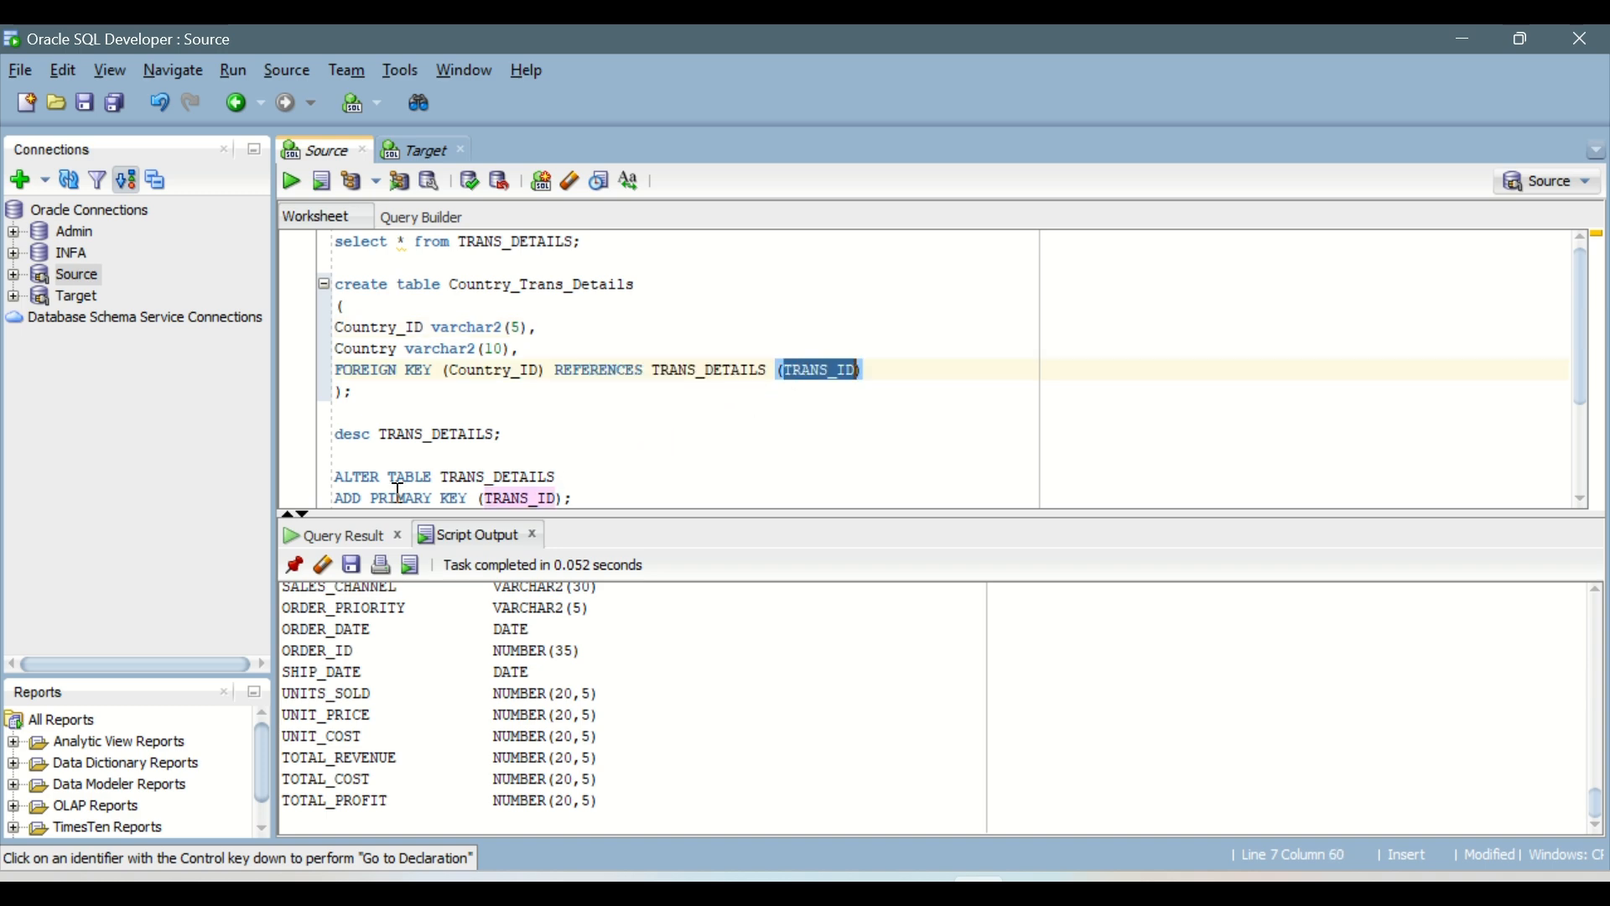
{"action": "scroll", "coordinate": [521, 466], "scroll_direction": "down", "scroll_amount": 1}
{"action": "scroll", "coordinate": [521, 466], "scroll_direction": "up", "scroll_amount": 1}
{"action": "left_click", "coordinate": [344, 396]}
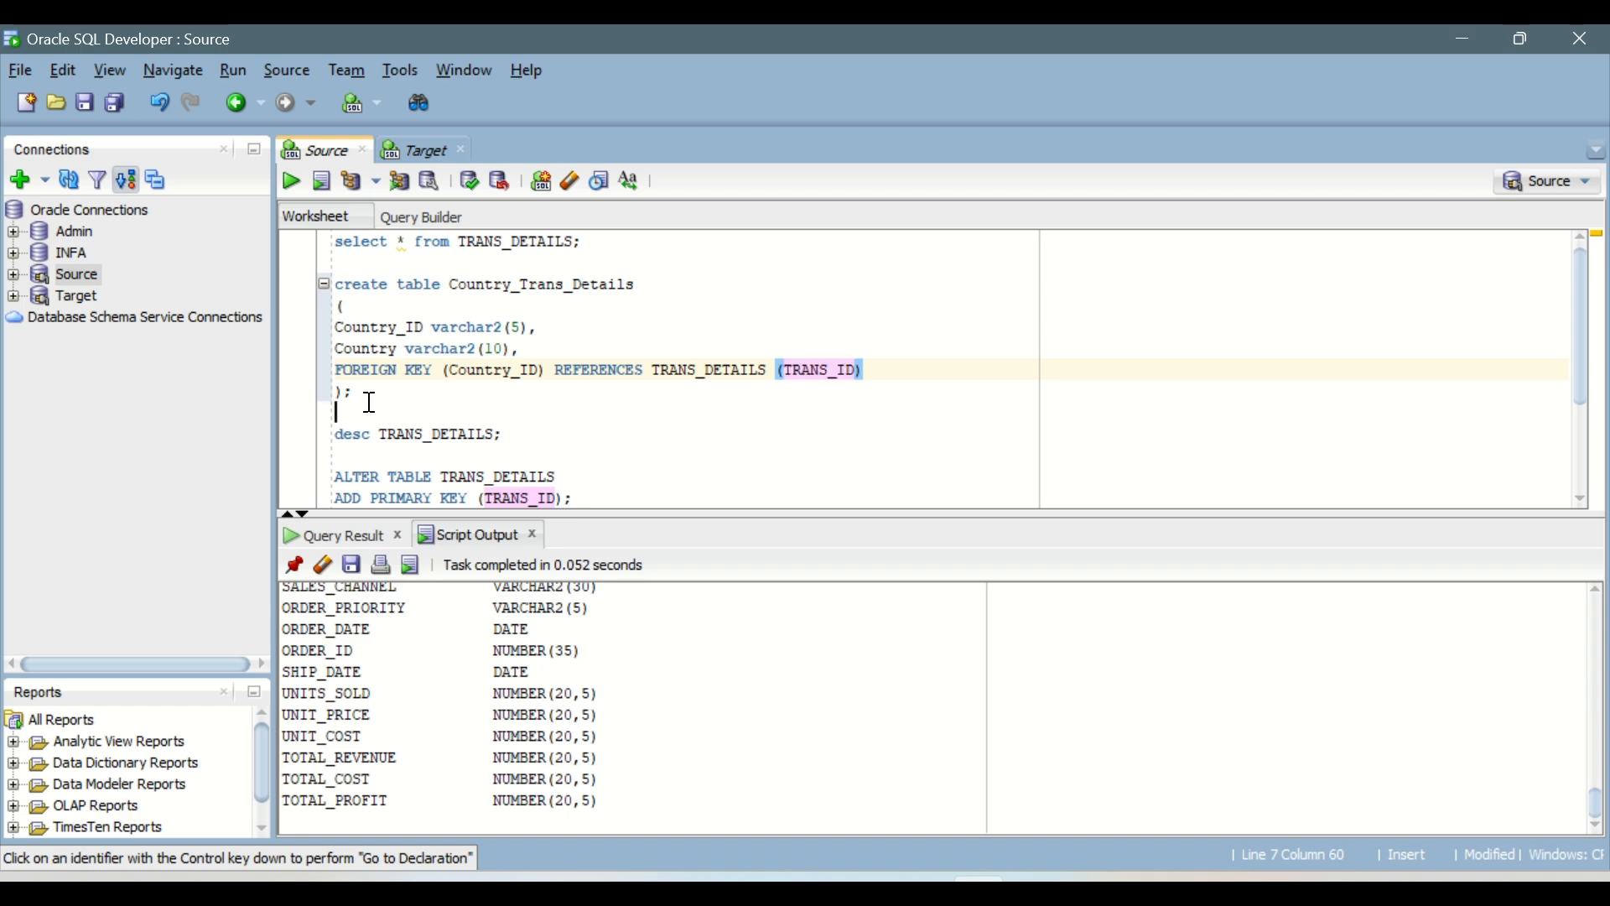
{"action": "left_click", "coordinate": [291, 181]}
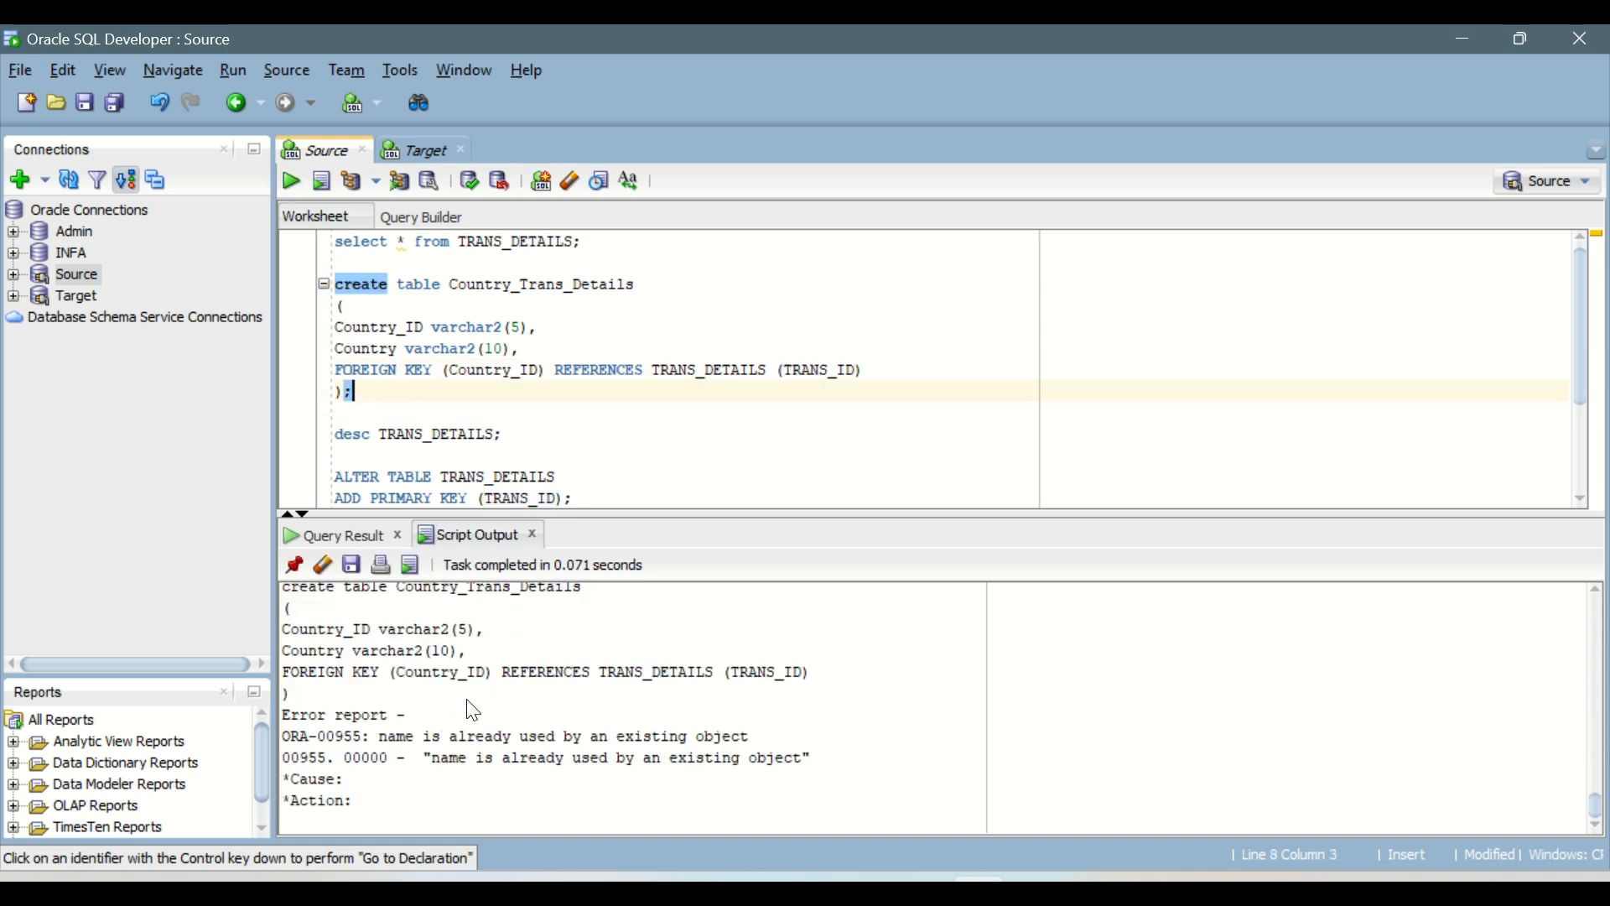
Step: Change the describe command's table to Country_Trans_Details, run it and check the data type of COUNTRY_ID
{"action": "scroll", "coordinate": [472, 711], "scroll_direction": "up", "scroll_amount": 3}
{"action": "scroll", "coordinate": [472, 711], "scroll_direction": "up", "scroll_amount": 1}
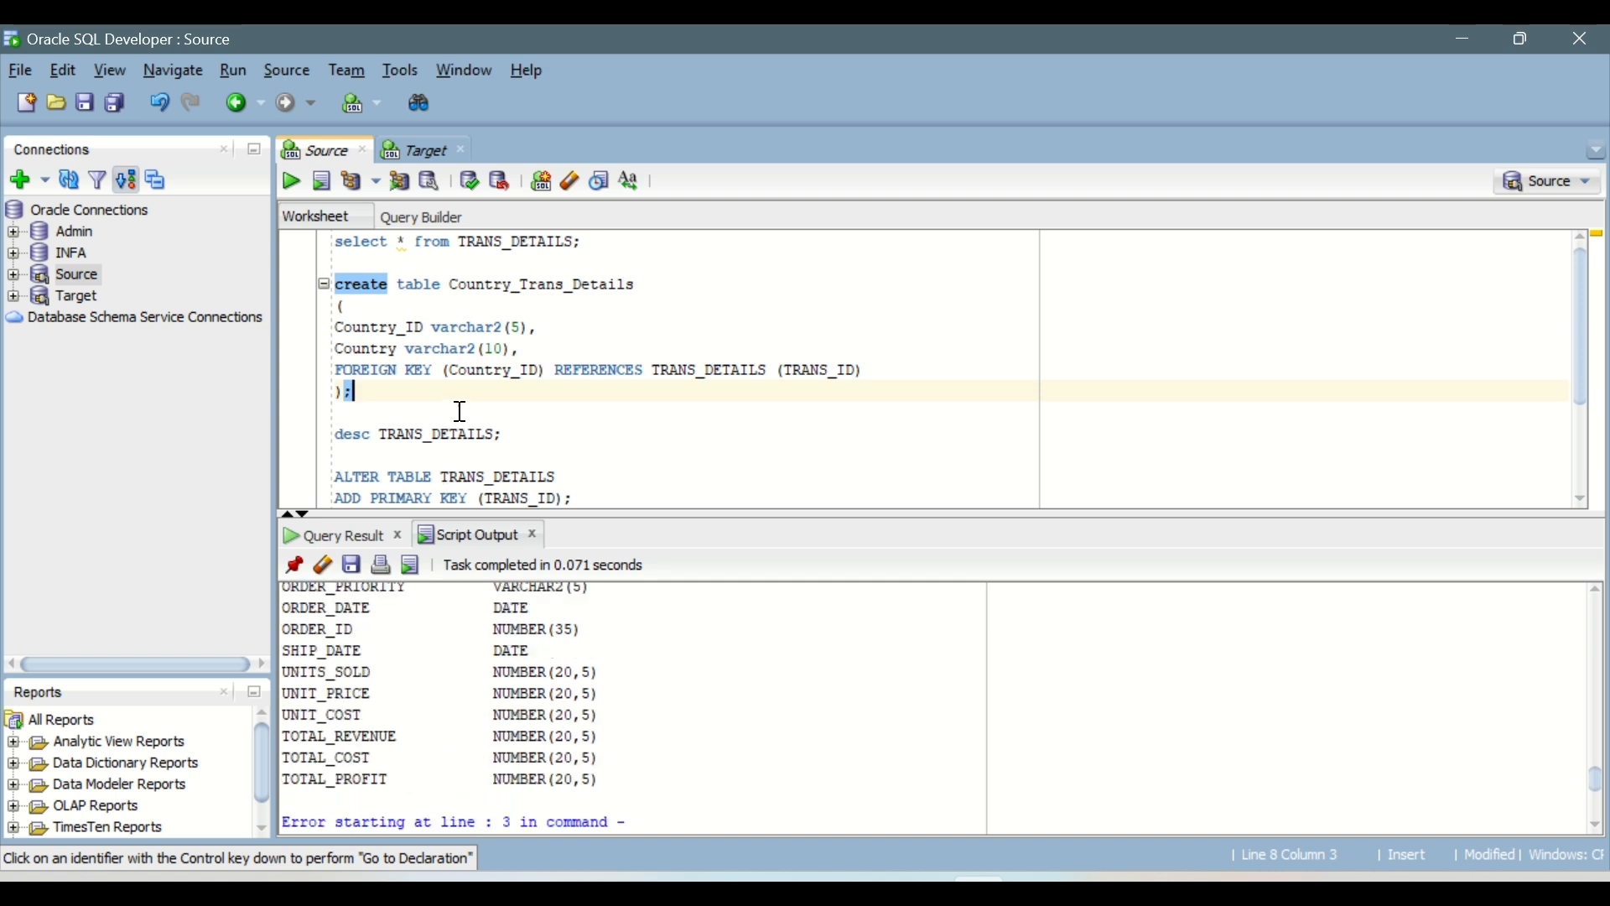
{"action": "double_click", "coordinate": [490, 285]}
{"action": "key", "text": "ctrl+c"}
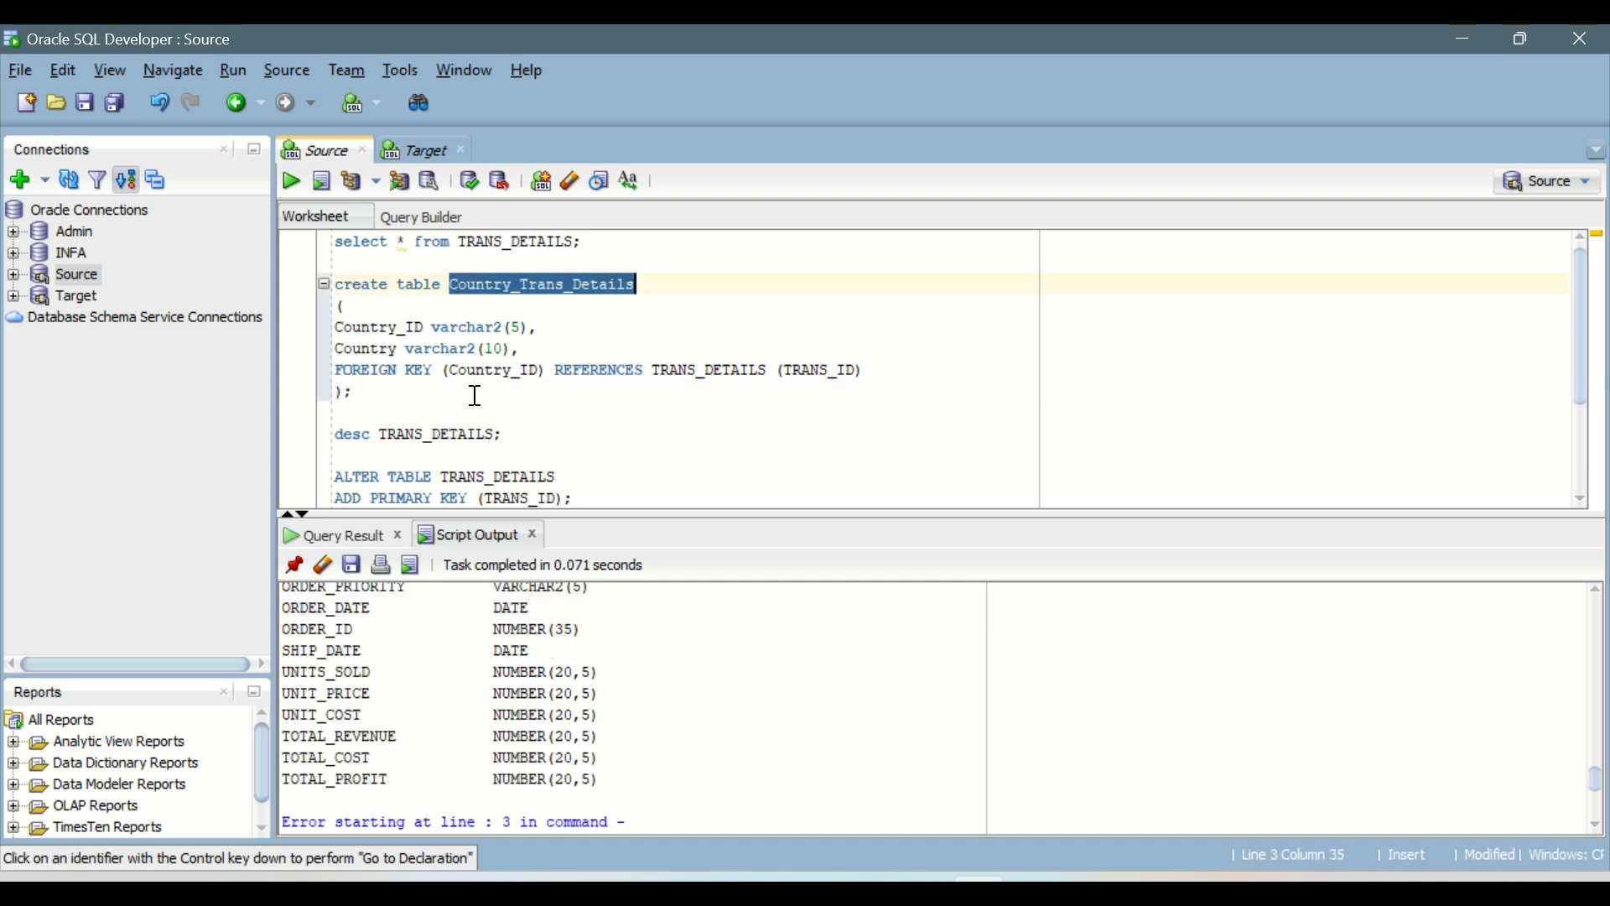
{"action": "double_click", "coordinate": [451, 429]}
{"action": "key", "text": "ctrl+v"}
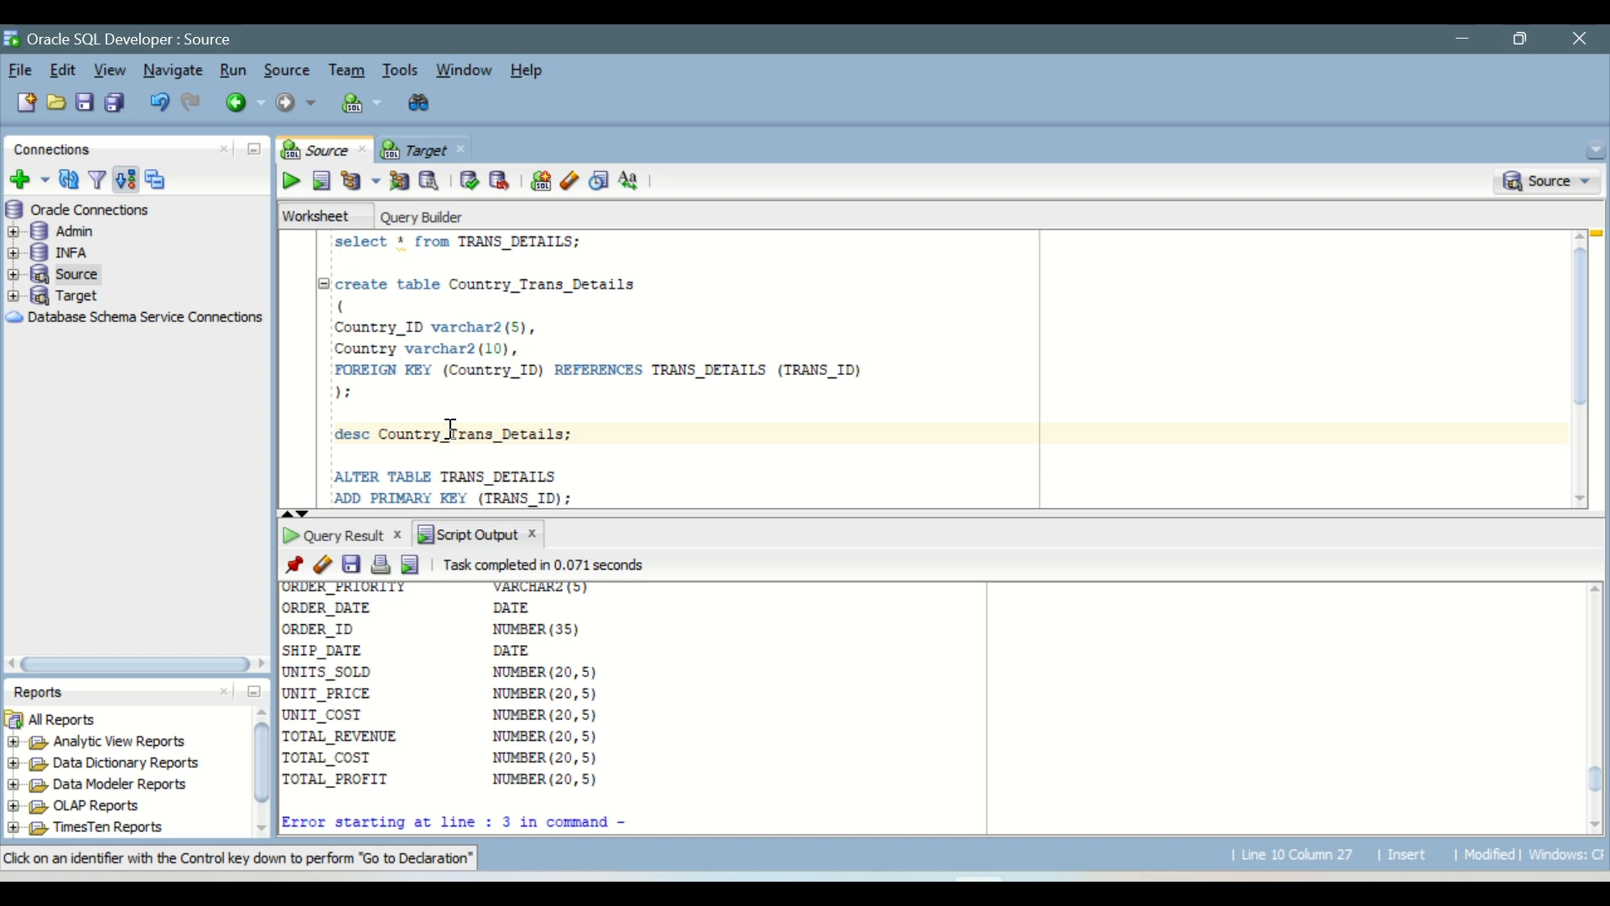
{"action": "left_click", "coordinate": [291, 182]}
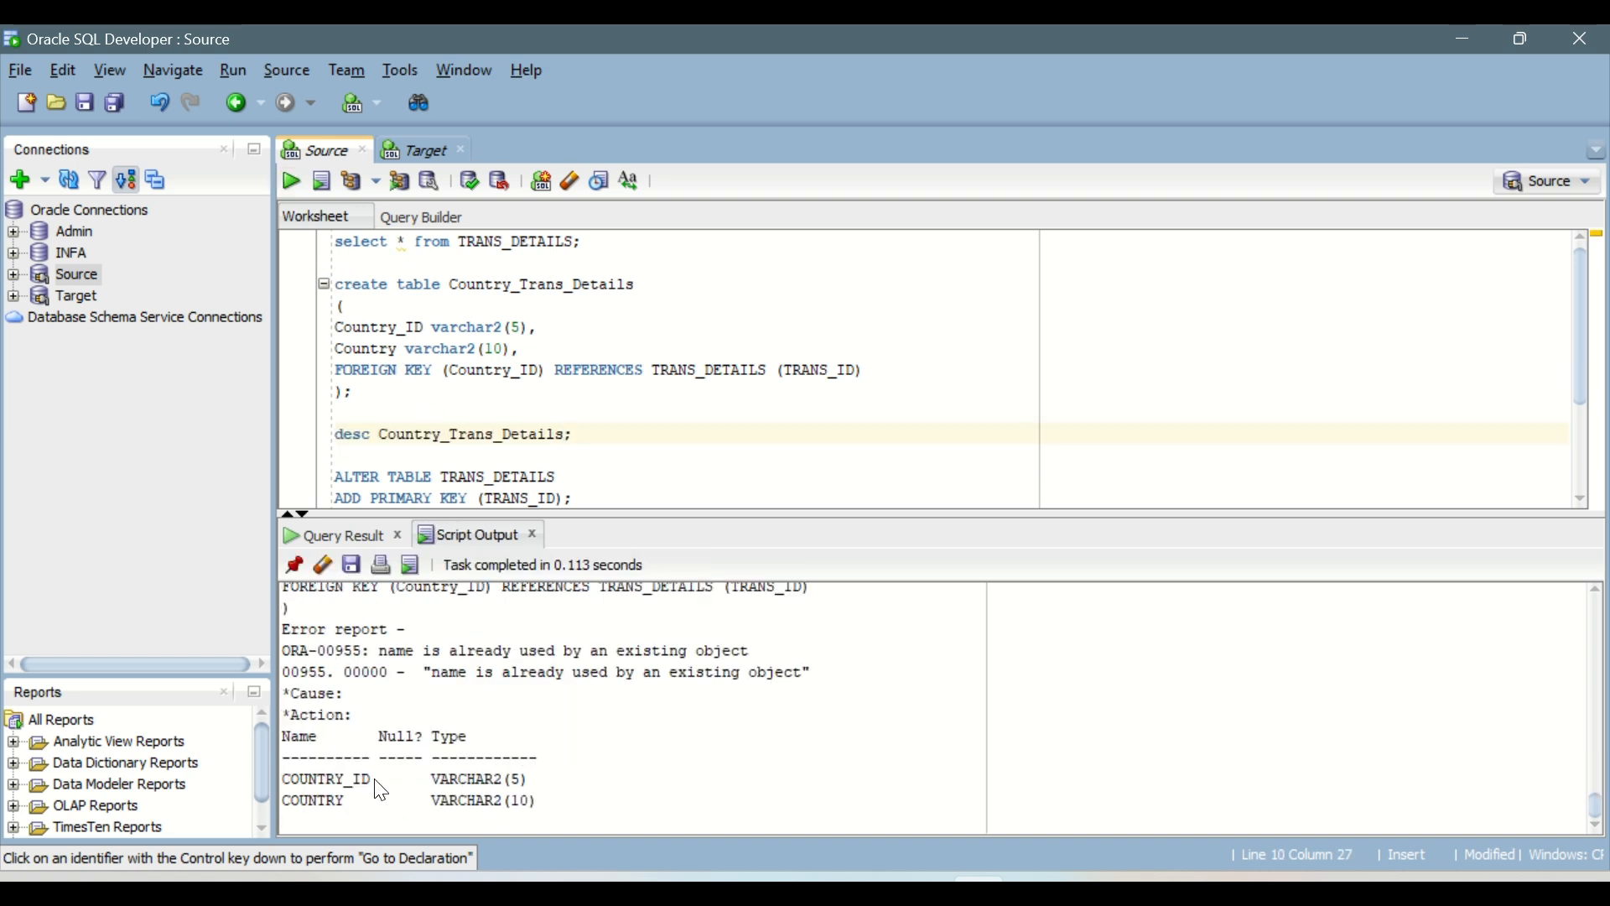
{"action": "left_click_drag", "start_coordinate": [362, 778], "coordinate": [503, 778]}
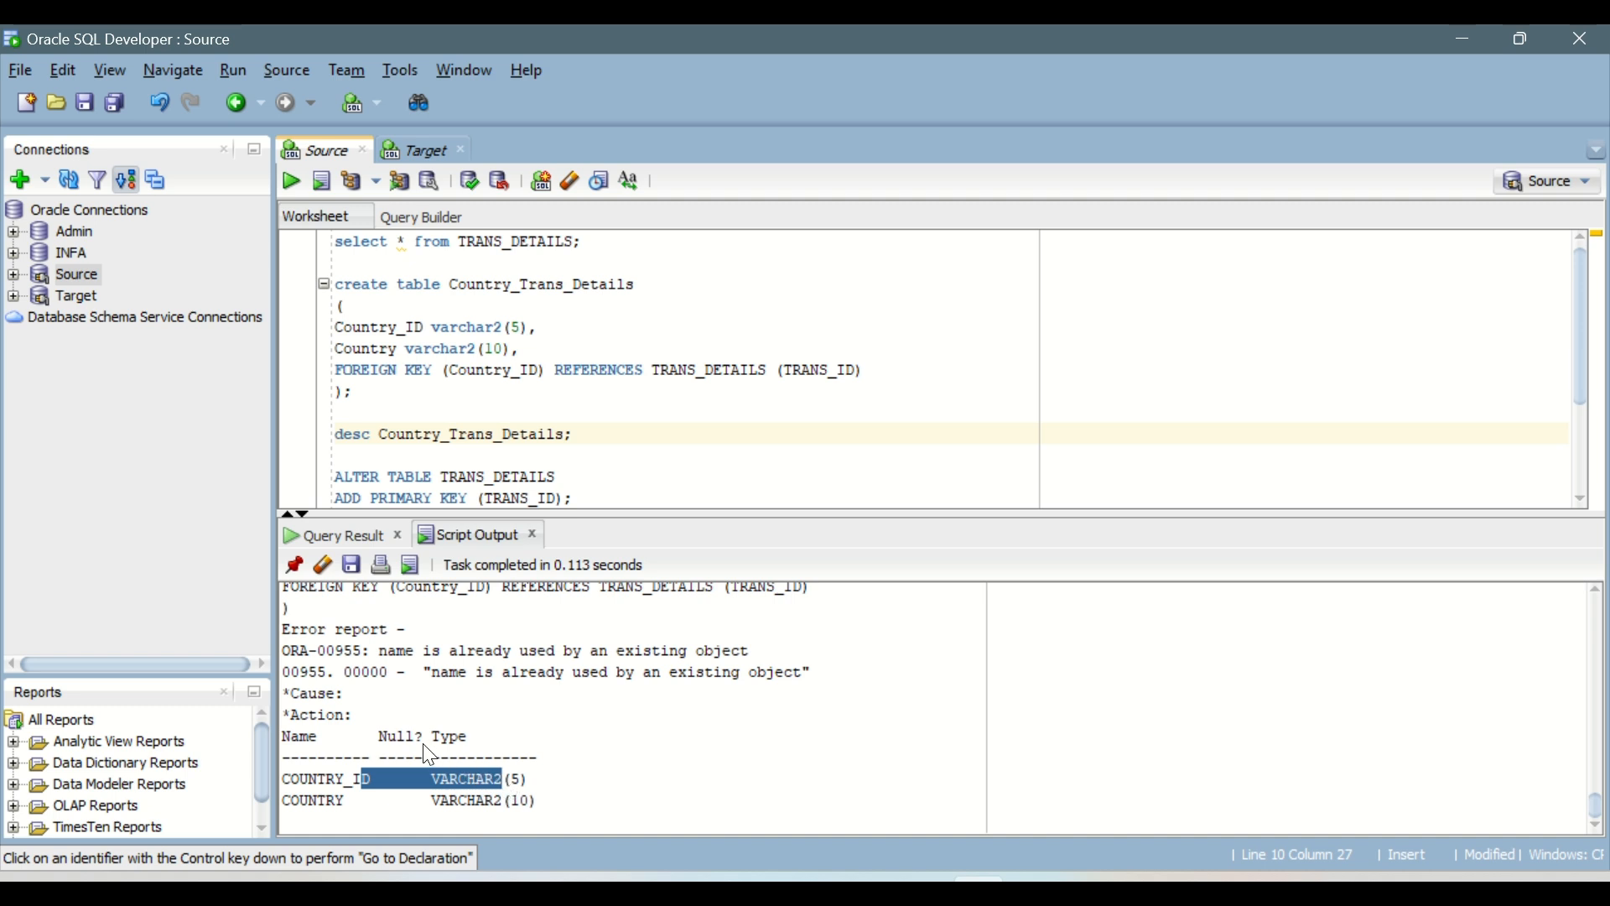
{"action": "left_click", "coordinate": [521, 779]}
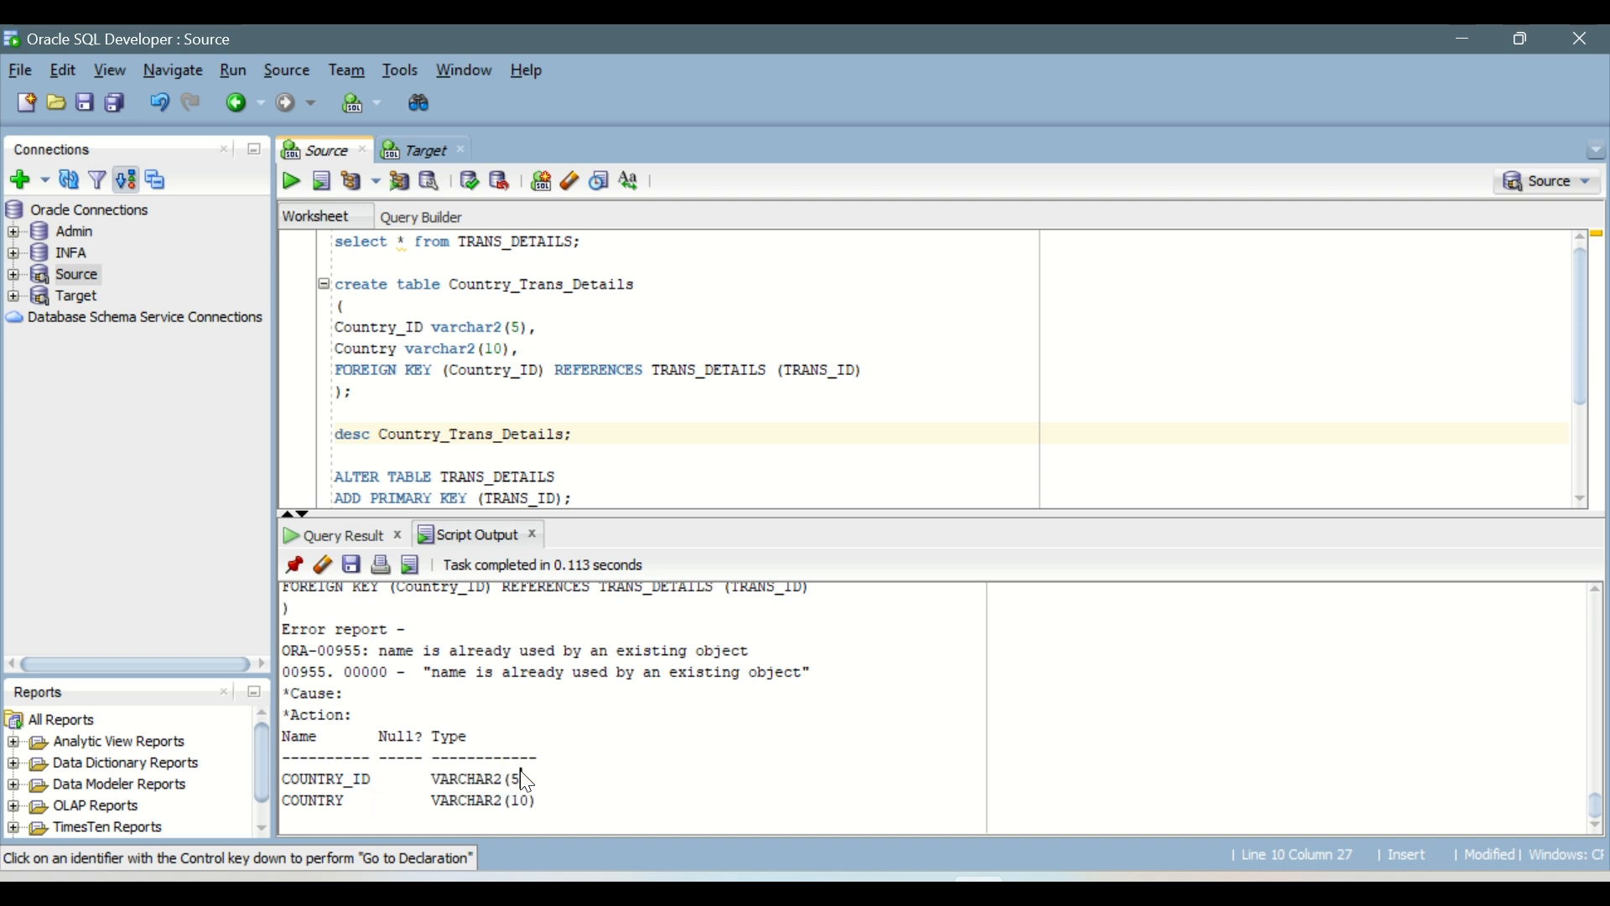
{"action": "left_click", "coordinate": [599, 442]}
Step: Expand the Source connection's tables and refresh the connection tree to look for COUNTRY_TRANS_DETAILS
{"action": "left_click", "coordinate": [13, 274]}
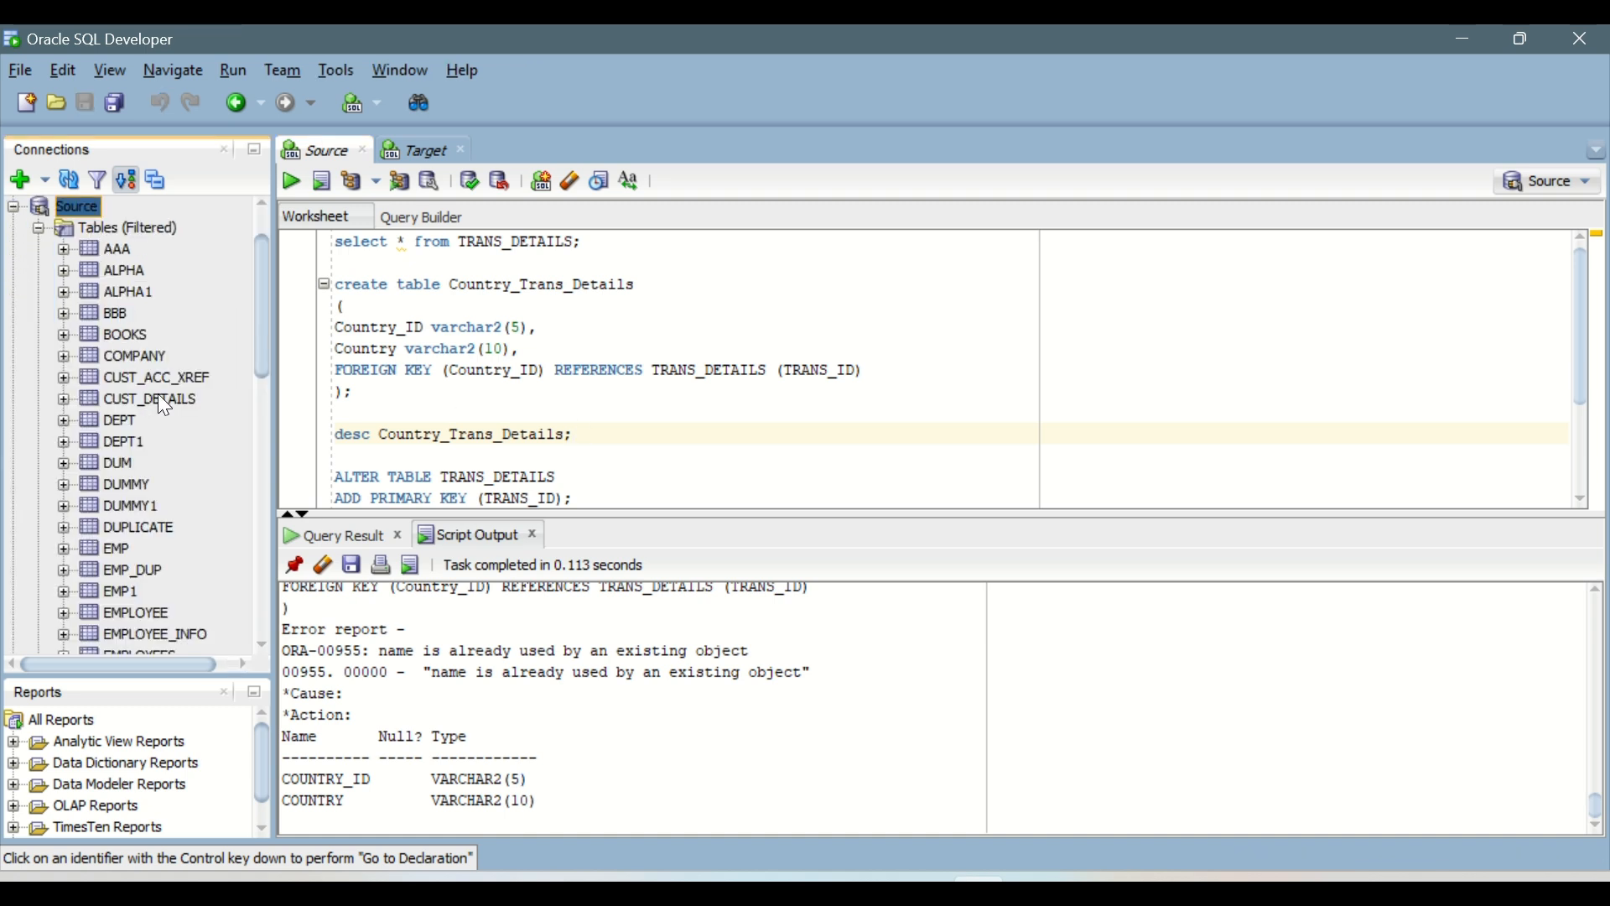
{"action": "scroll", "coordinate": [143, 420], "scroll_direction": "down", "scroll_amount": 5}
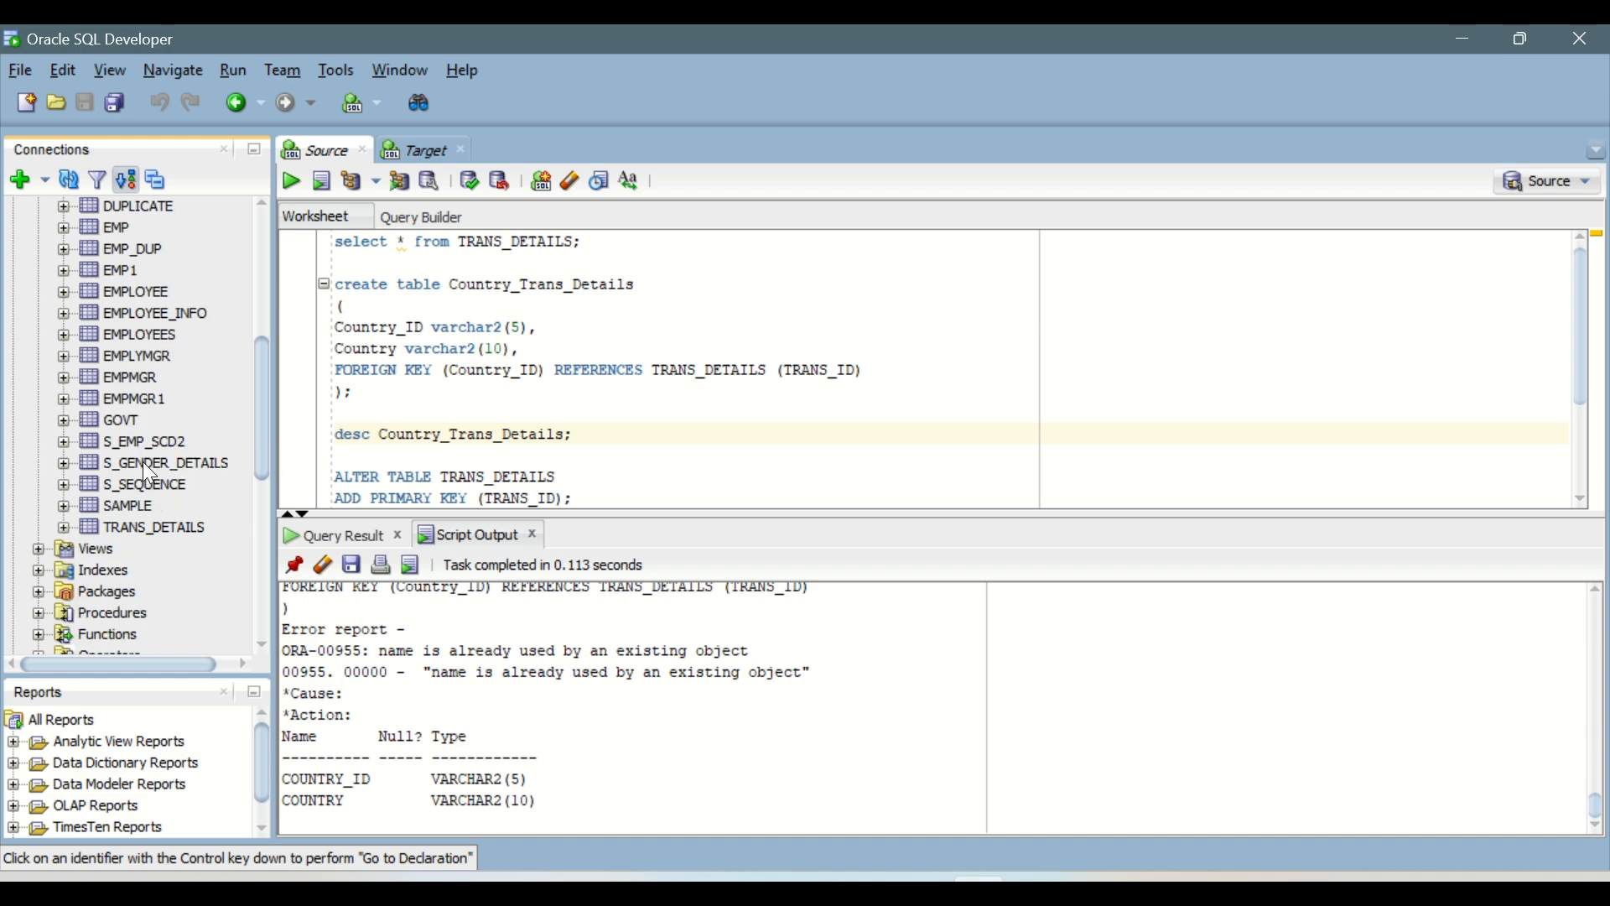
{"action": "scroll", "coordinate": [144, 496], "scroll_direction": "up", "scroll_amount": 6}
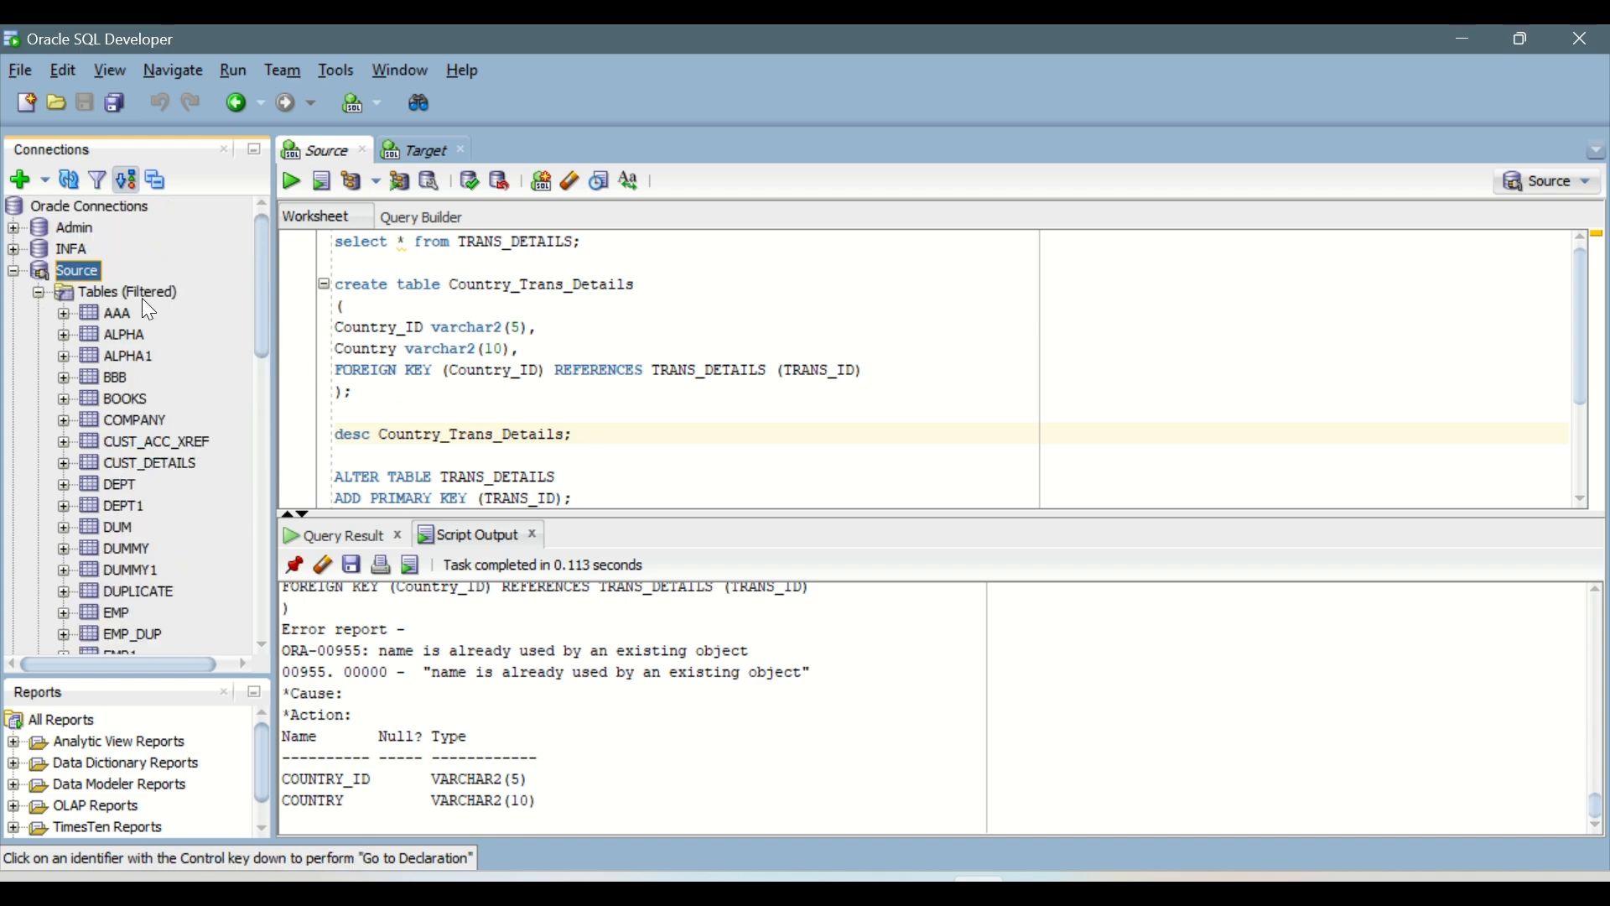
{"action": "left_click", "coordinate": [63, 179]}
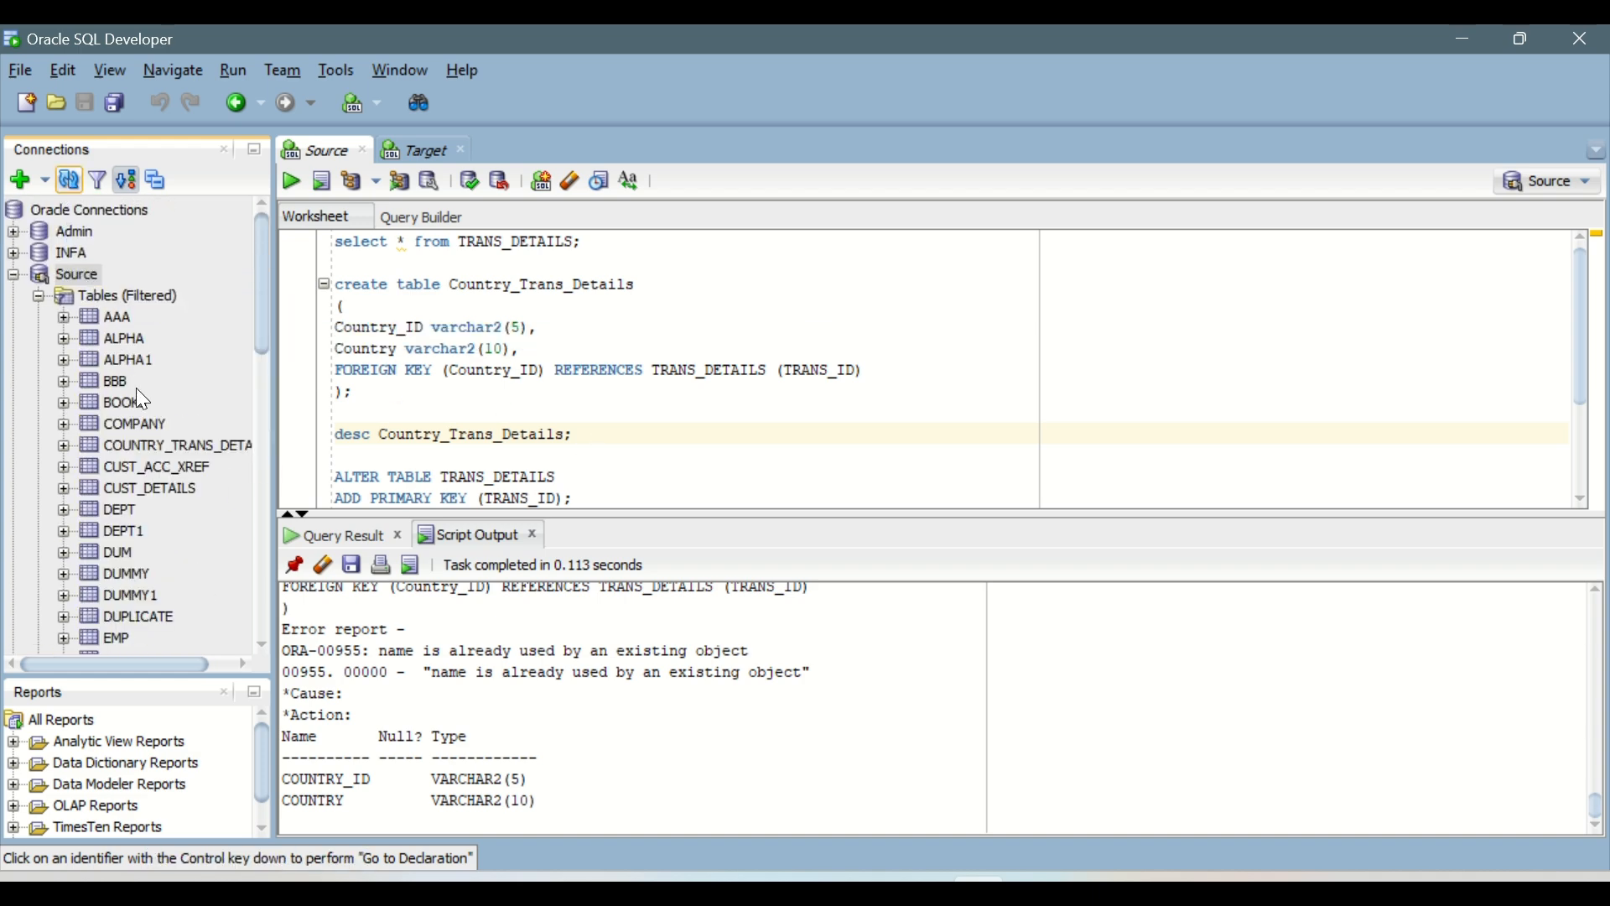
Step: Open the COUNTRY_TRANS_DETAILS table from the Source connection and inspect its columns, data and SQL definition
{"action": "left_click", "coordinate": [153, 446]}
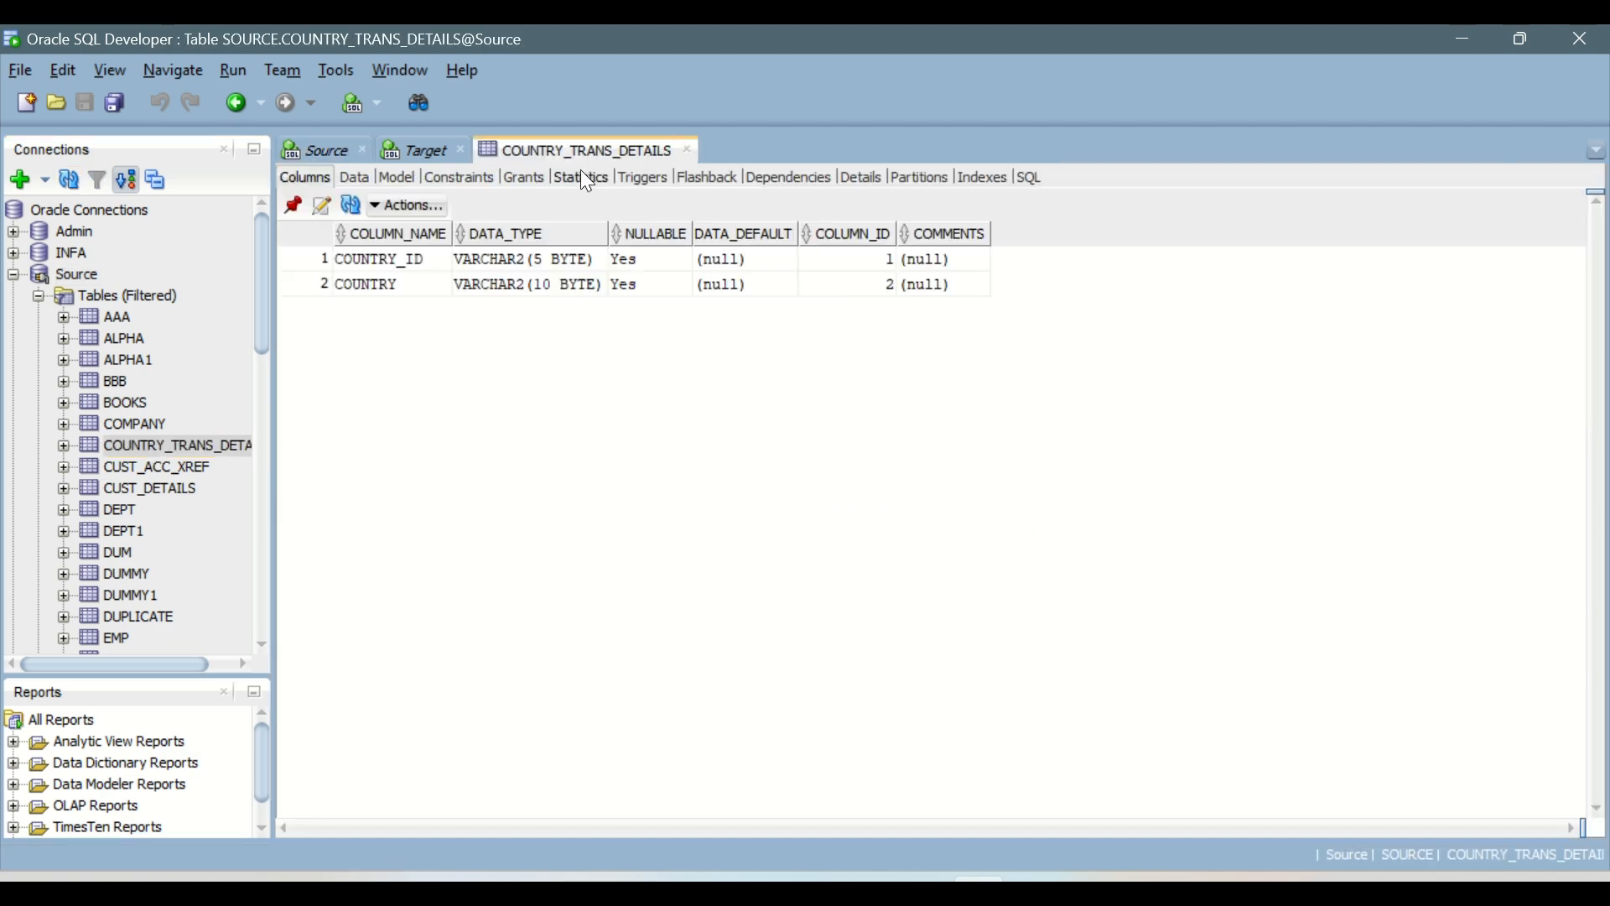
{"action": "left_click", "coordinate": [357, 178]}
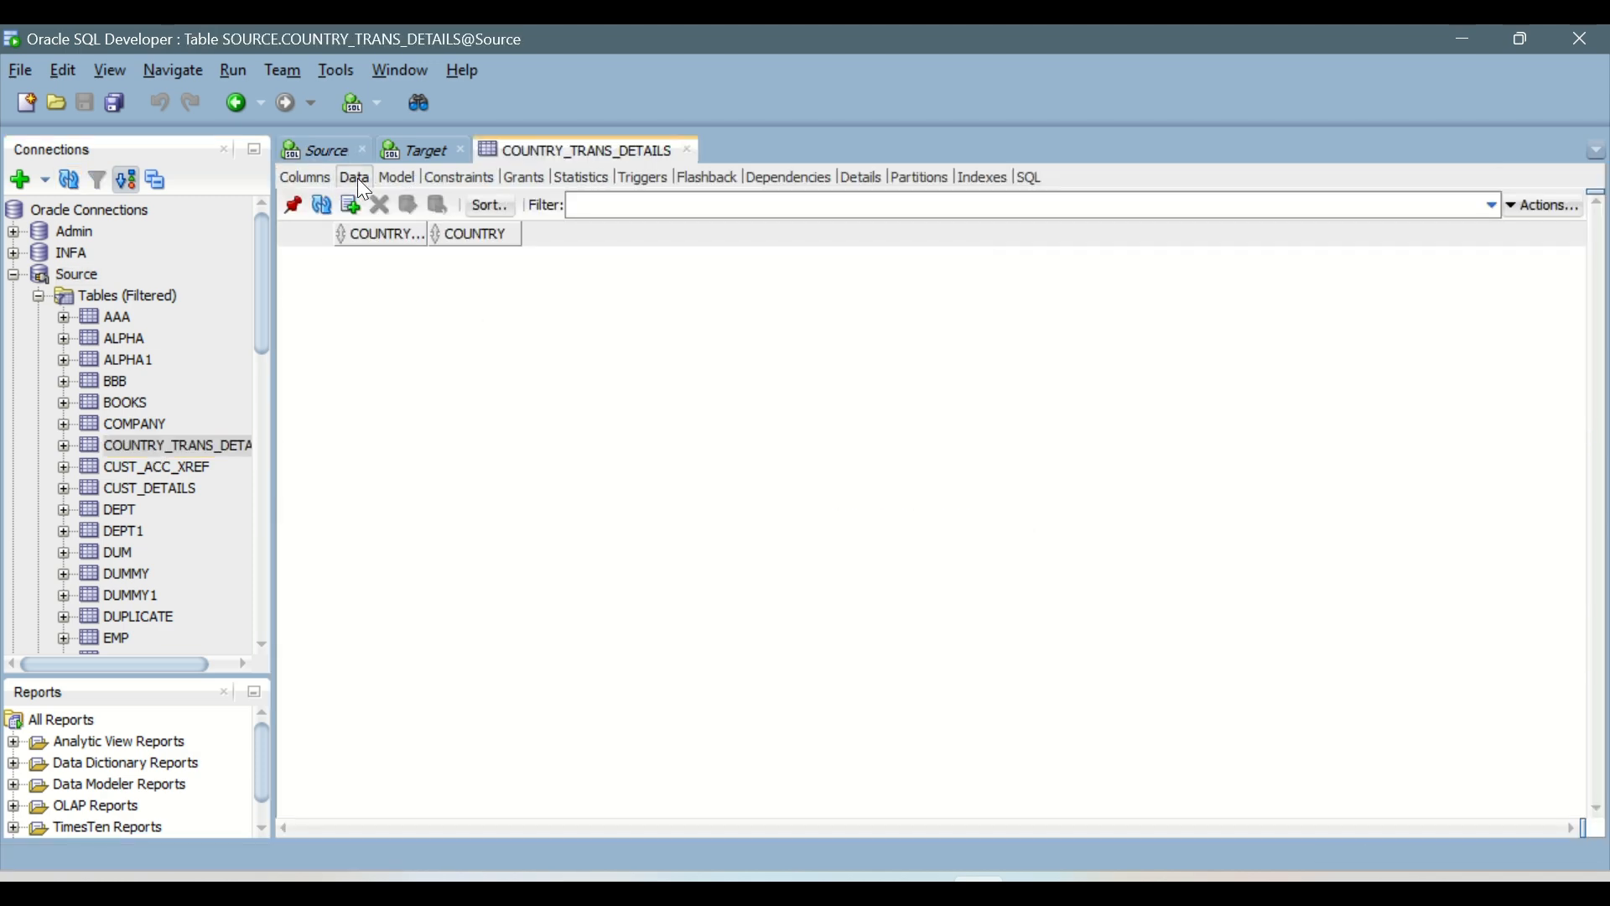
{"action": "left_click", "coordinate": [1027, 177]}
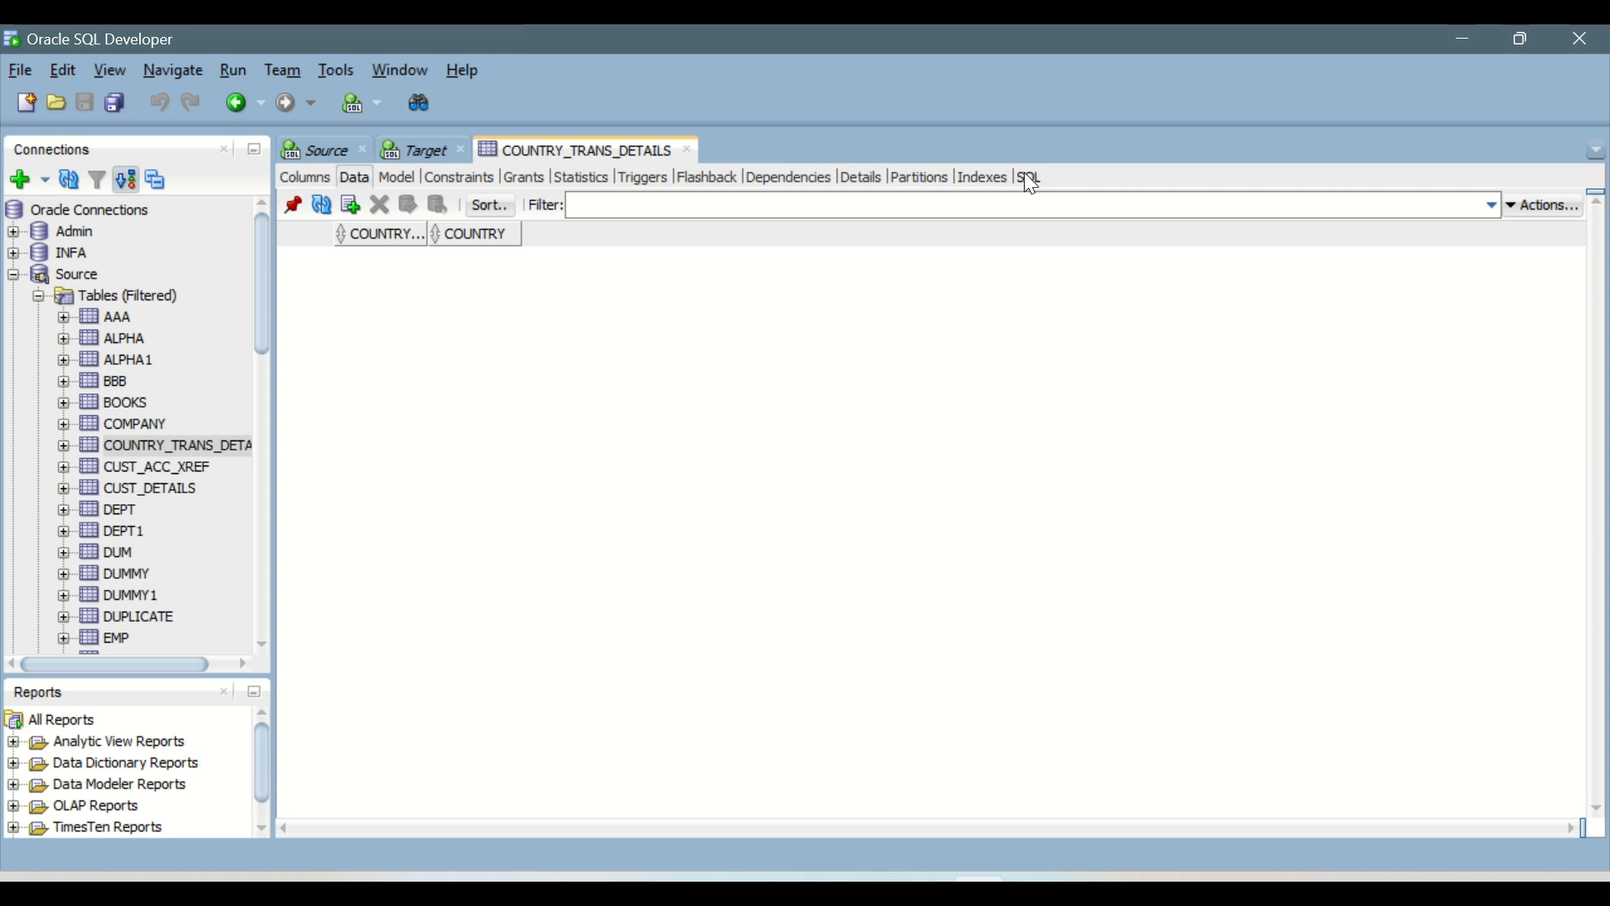
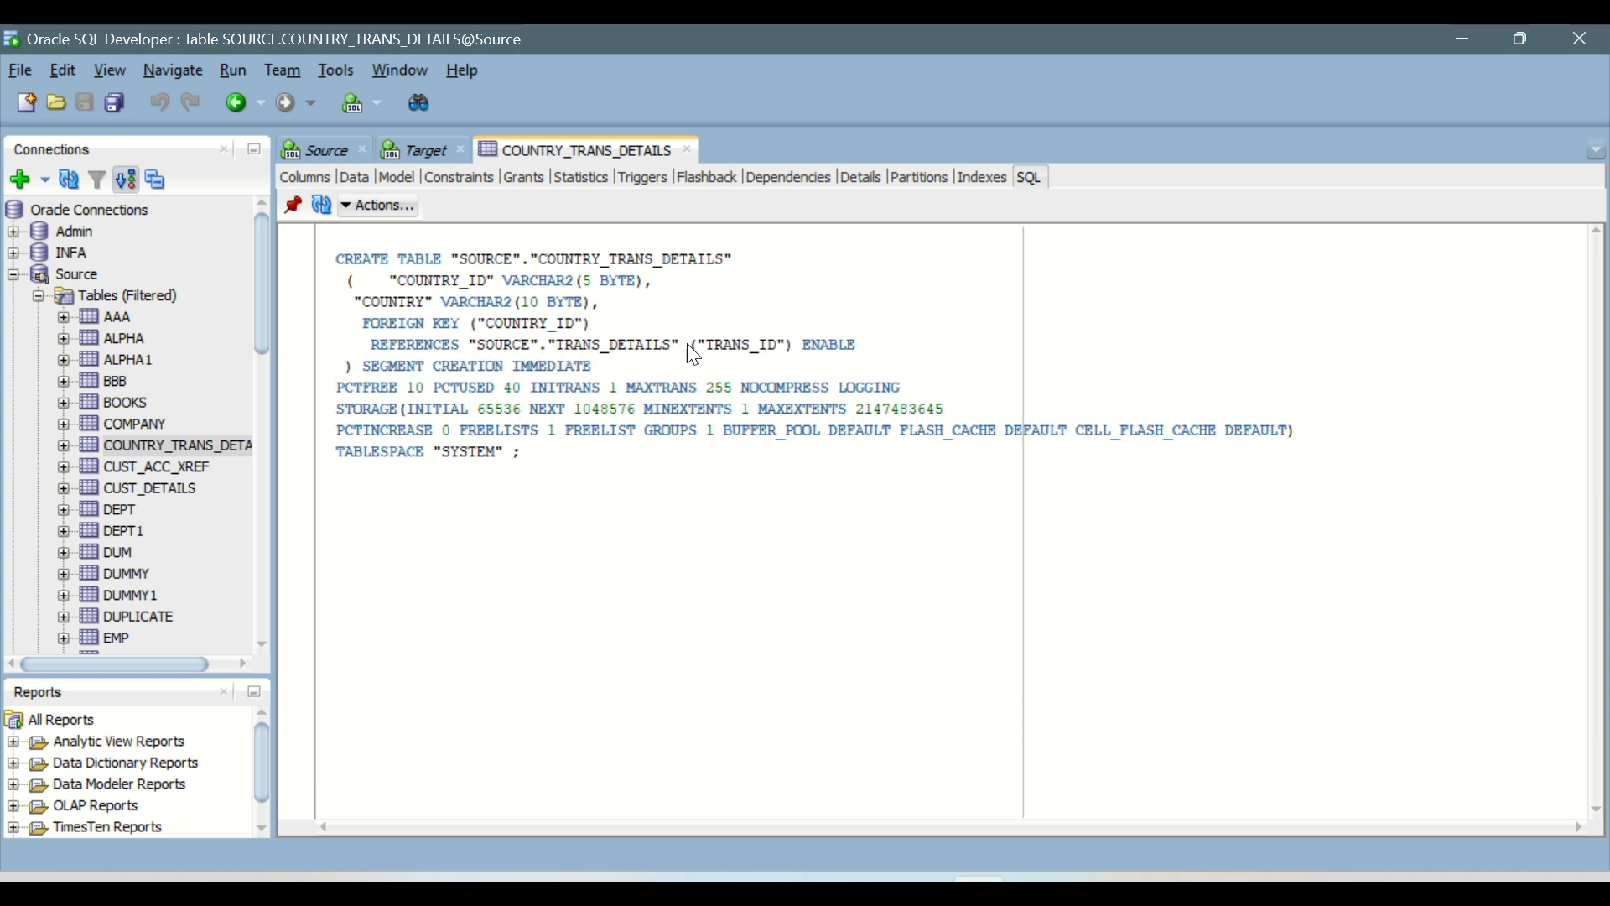
Step: Examine the foreign key clause in the table's SQL definition, highlighting the referenced TRANS_DETAILS table and the COUNTRY_ID column
{"action": "left_click", "coordinate": [614, 351]}
{"action": "double_click", "coordinate": [617, 353]}
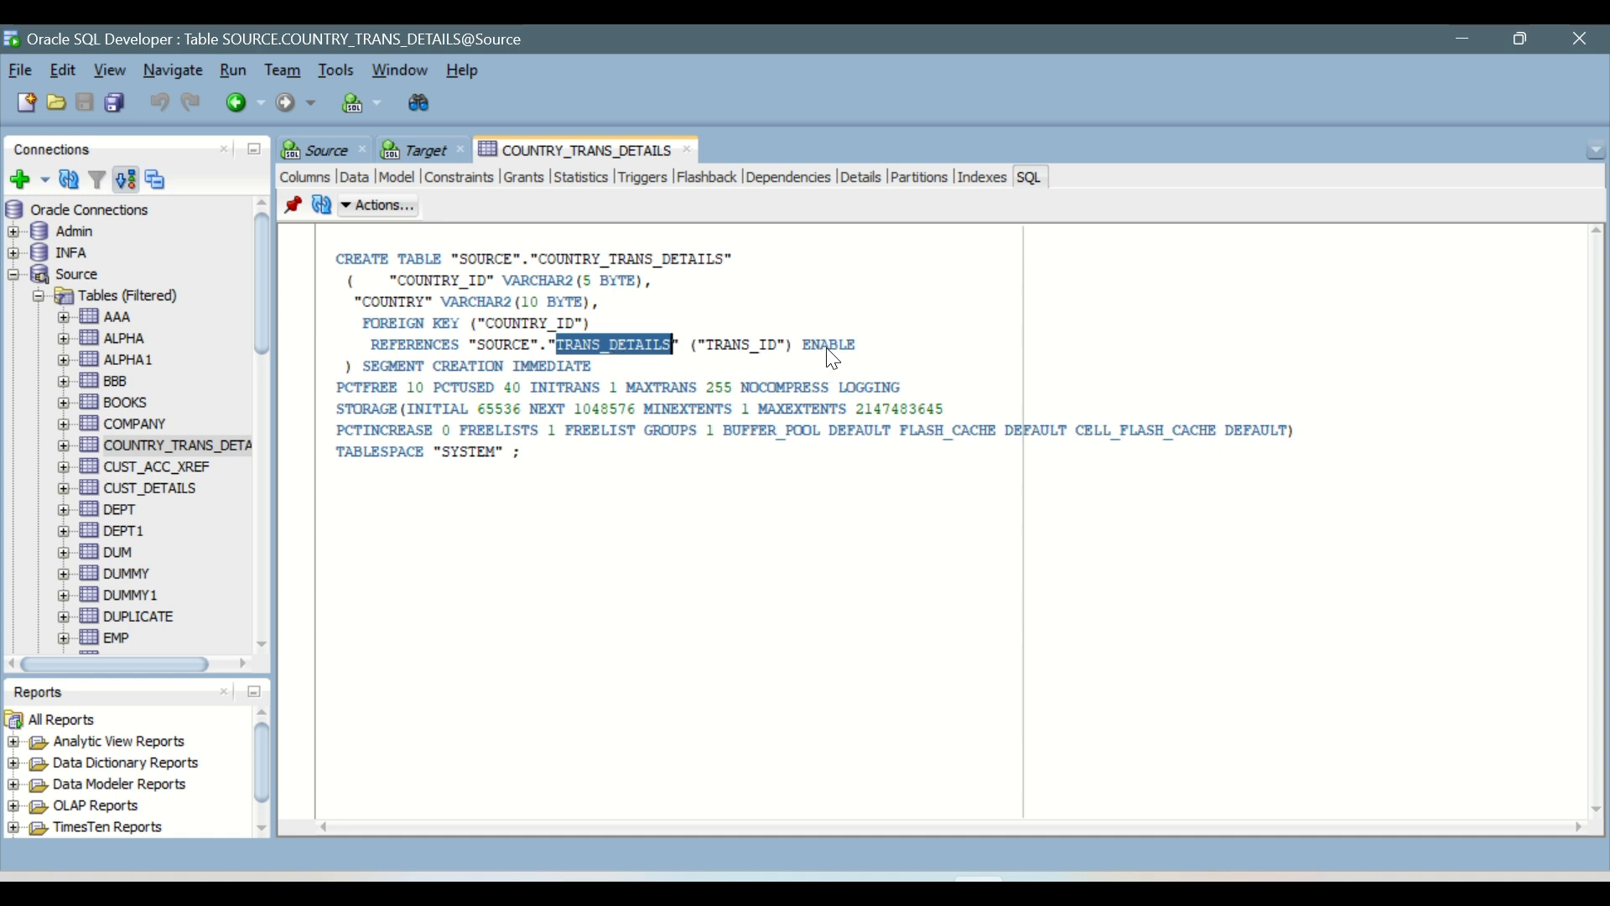
{"action": "double_click", "coordinate": [515, 323]}
{"action": "left_click", "coordinate": [401, 323]}
{"action": "double_click", "coordinate": [559, 324]}
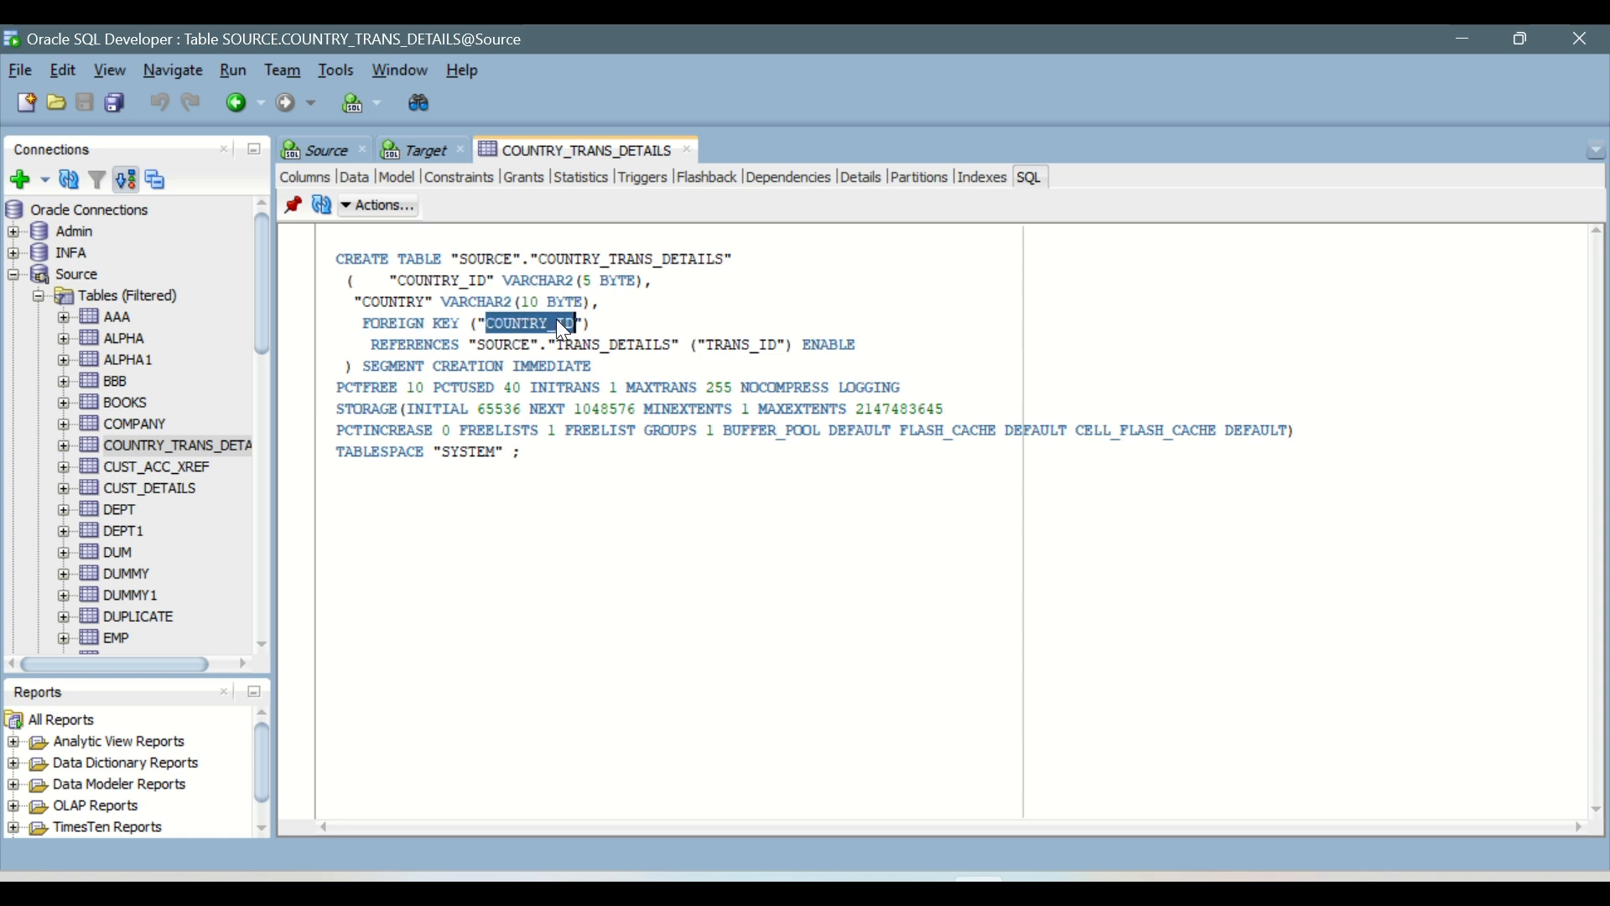
Step: Inspect the foreign key constraint of COUNTRY_TRANS_DETAILS, including its referenced table and column, and close the table view
{"action": "left_click", "coordinate": [430, 175]}
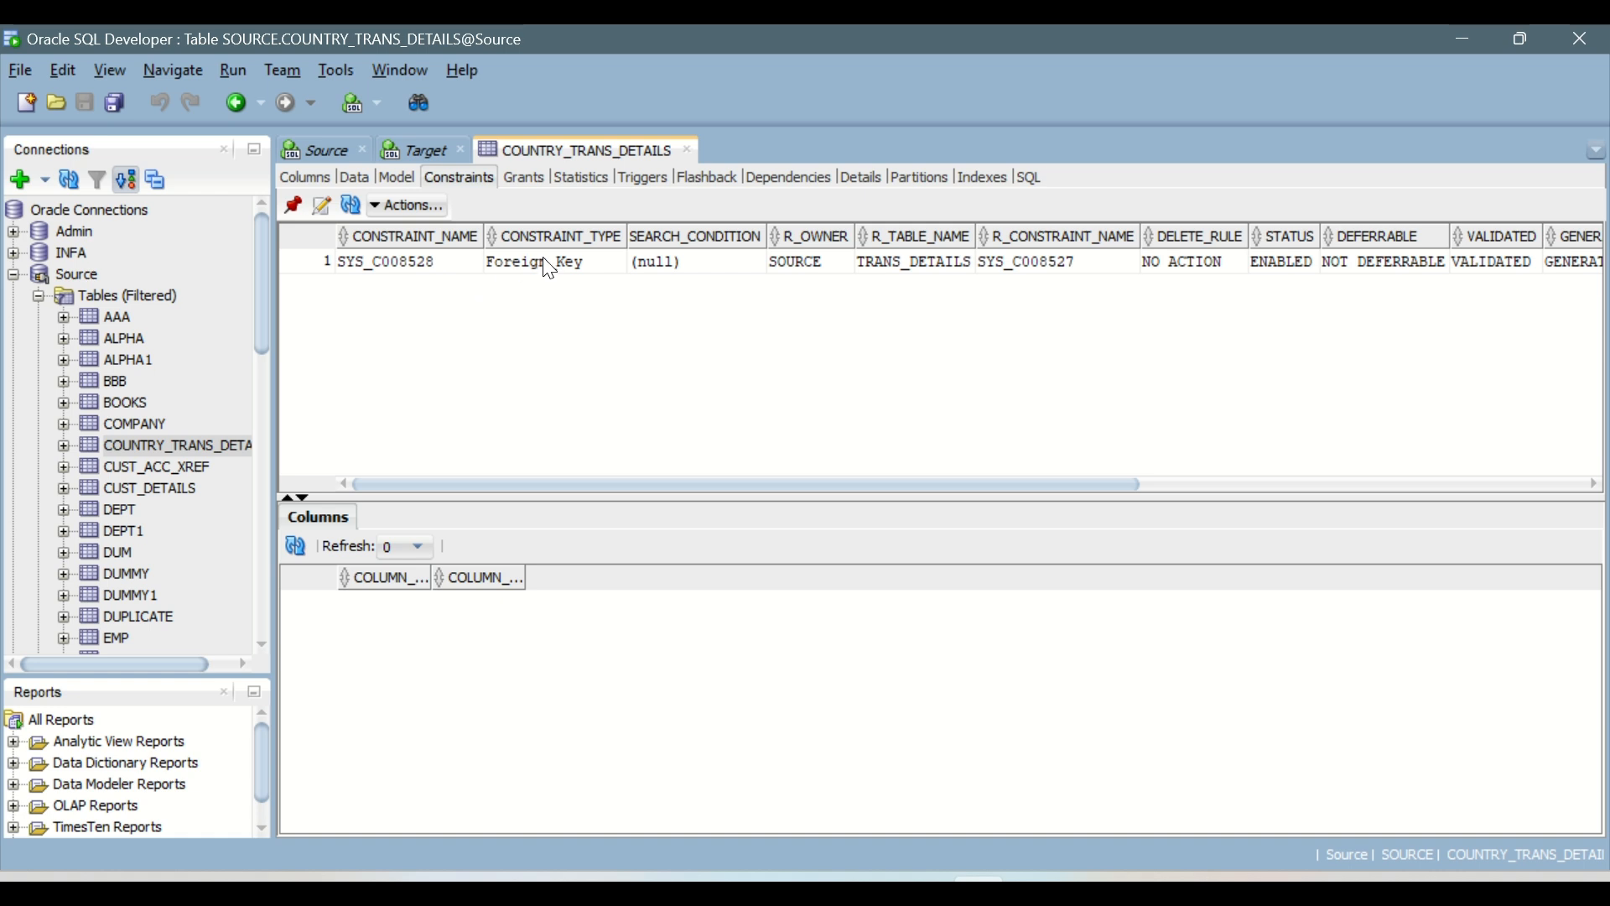
{"action": "left_click", "coordinate": [570, 261]}
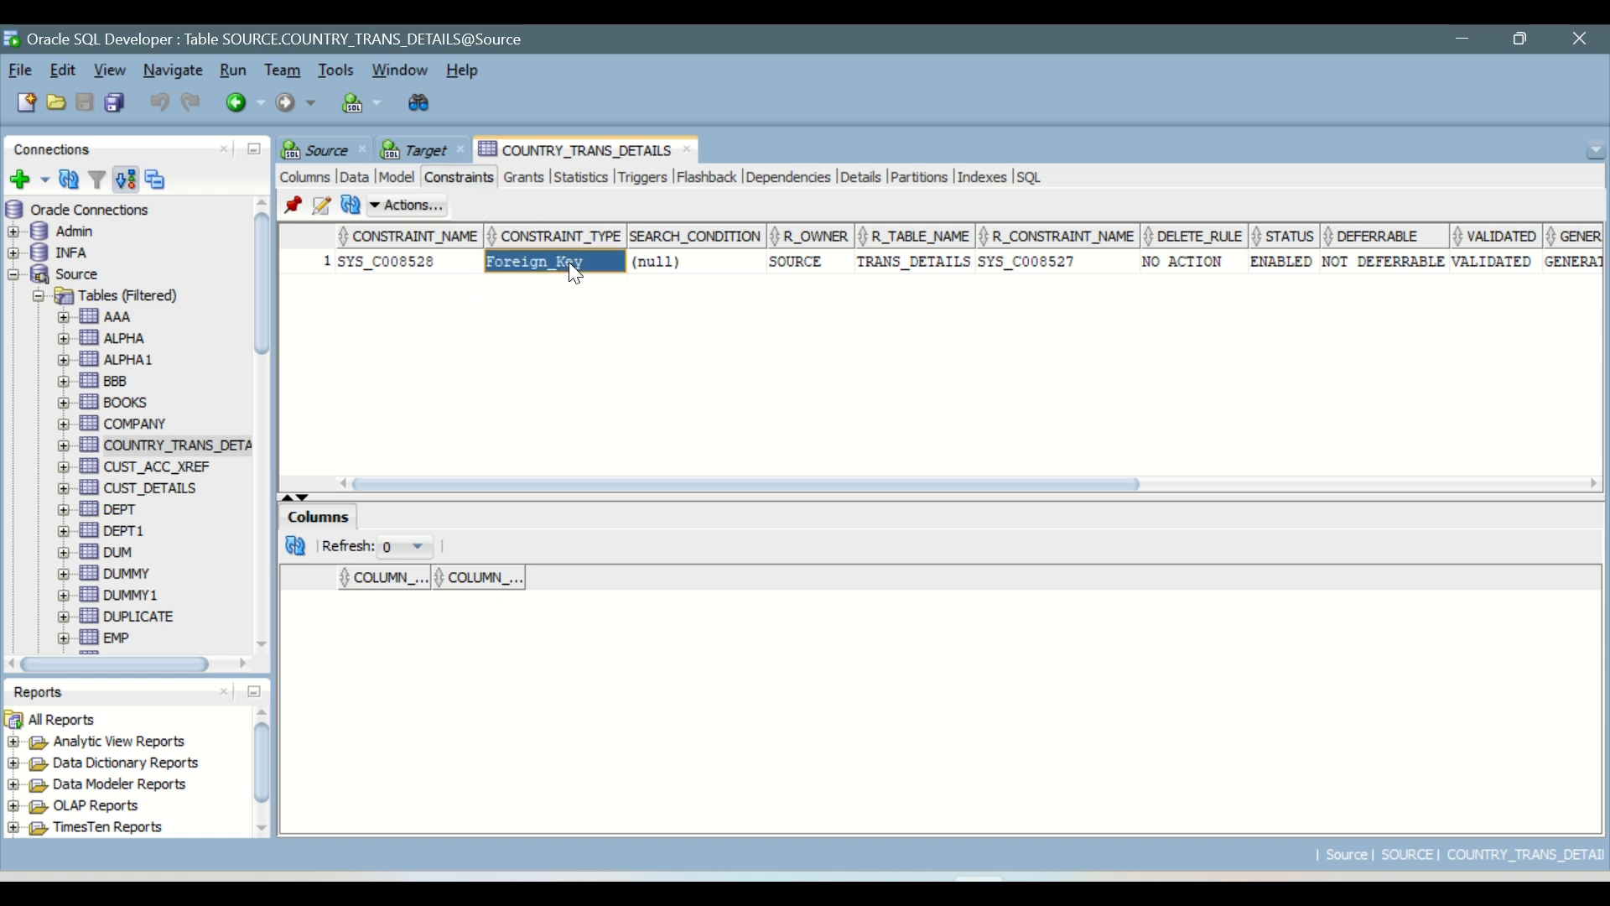
{"action": "left_click", "coordinate": [570, 263]}
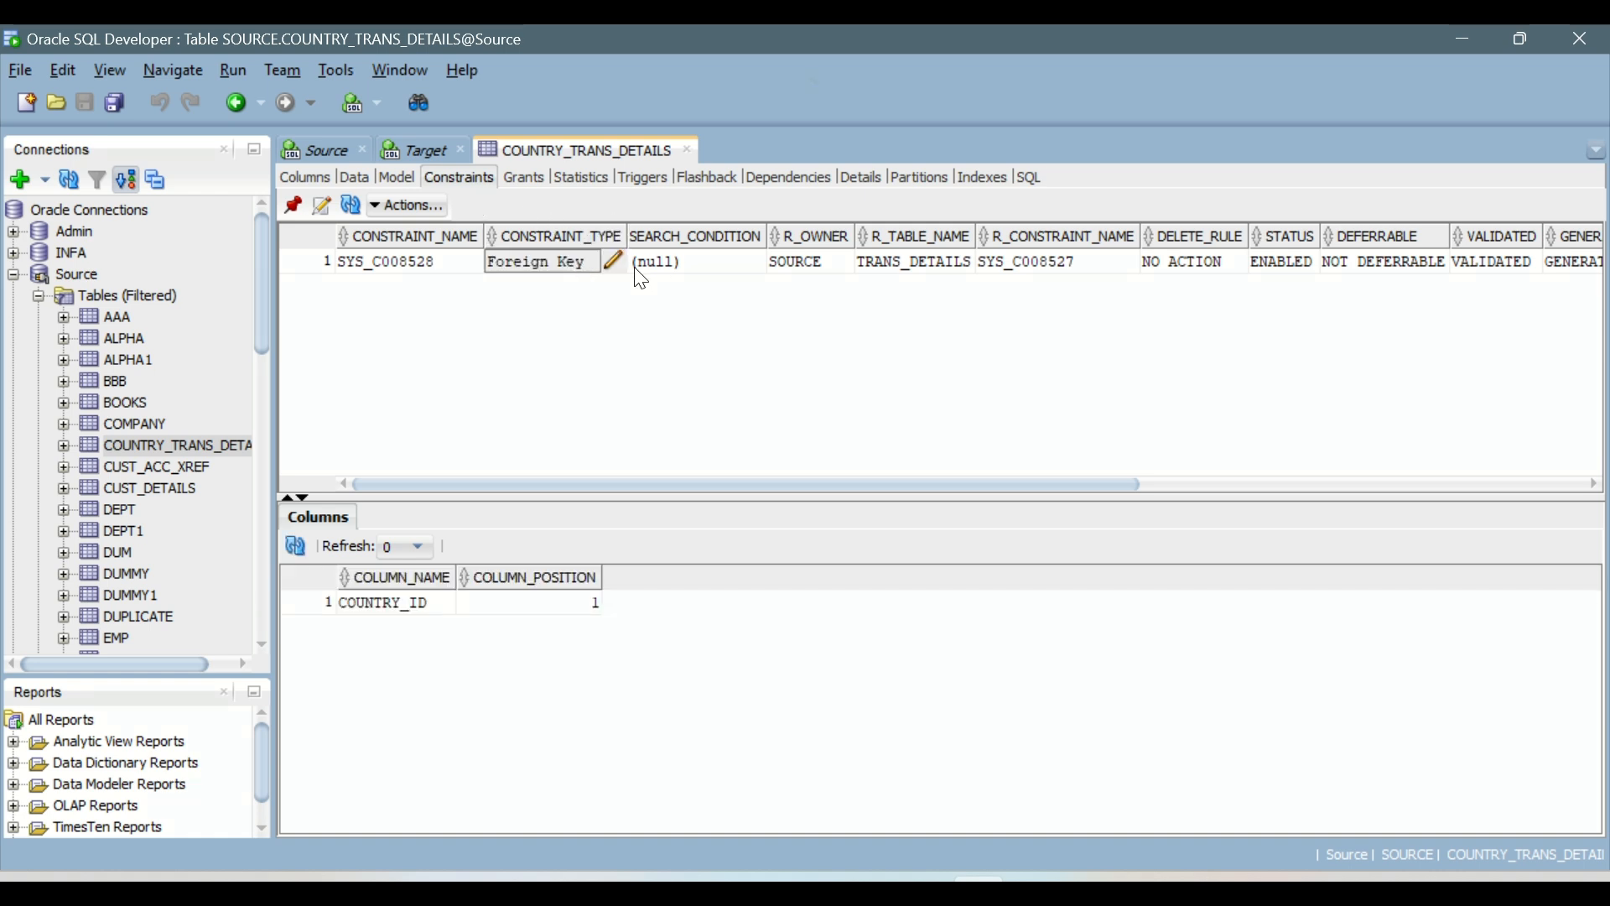
{"action": "left_click", "coordinate": [673, 267]}
{"action": "left_click", "coordinate": [918, 267]}
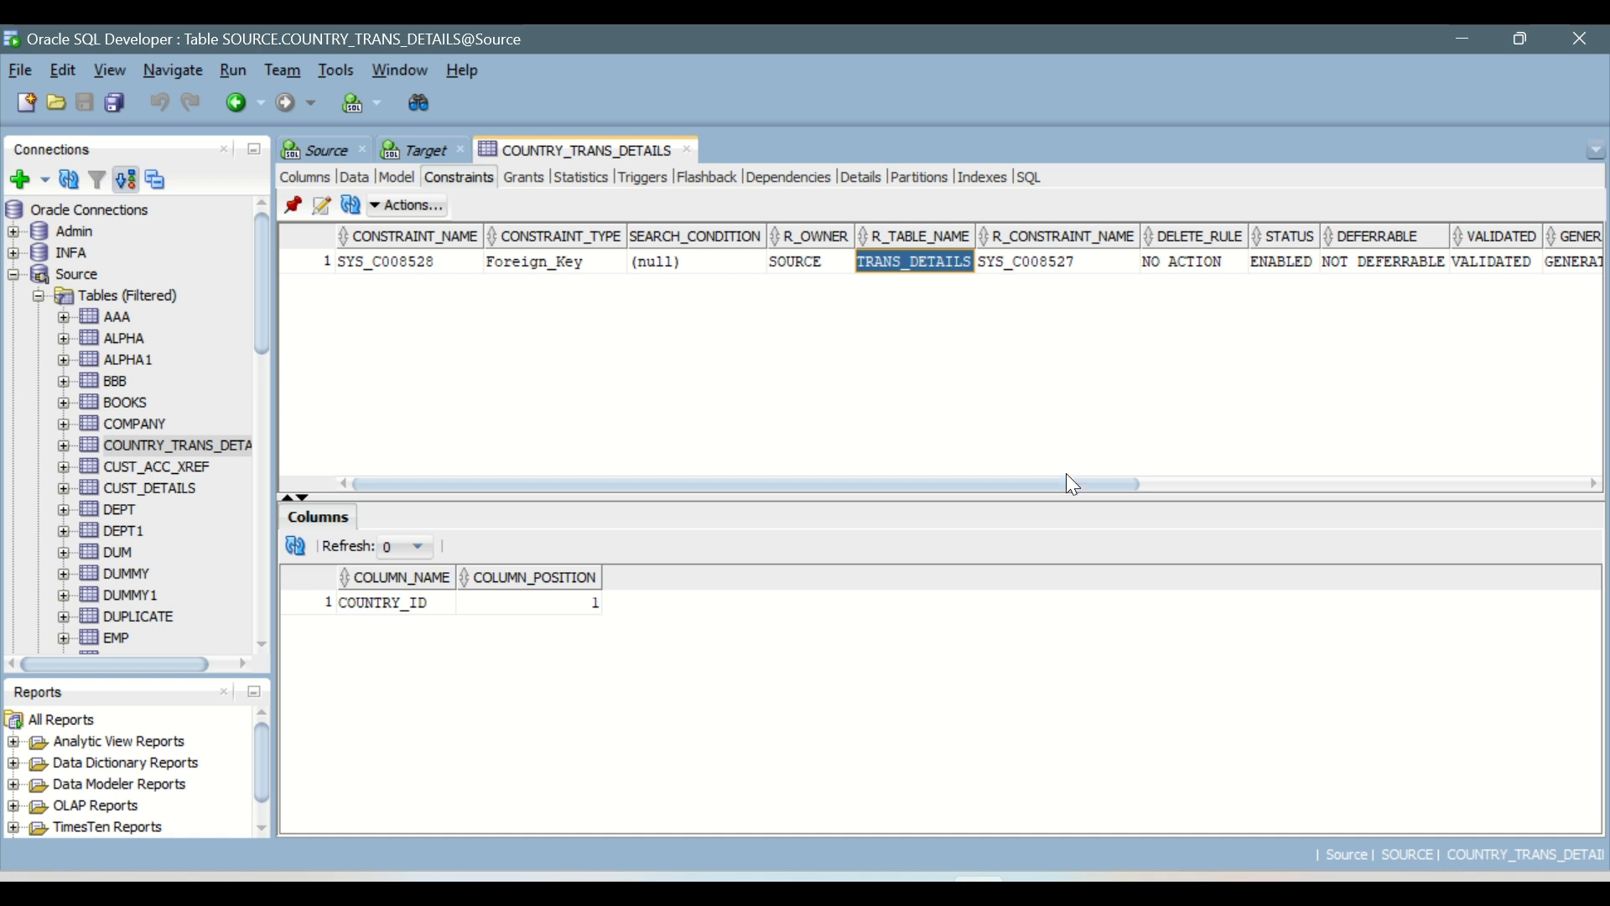
{"action": "left_click_drag", "start_coordinate": [1059, 485], "coordinate": [1455, 497]}
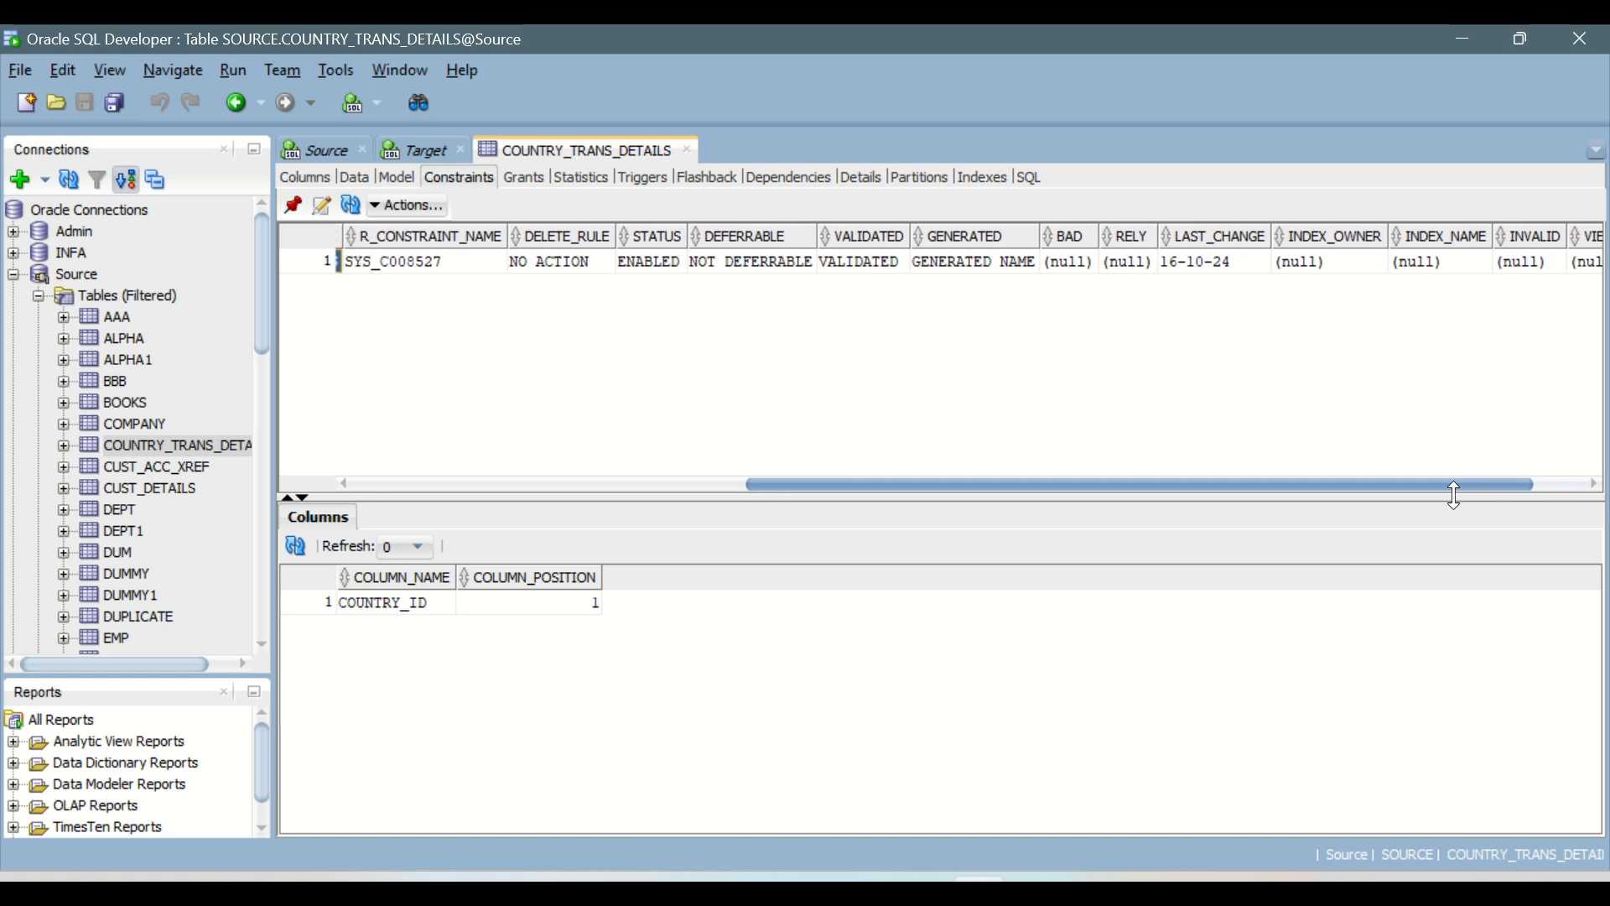
{"action": "left_click_drag", "start_coordinate": [1453, 495], "coordinate": [1048, 496]}
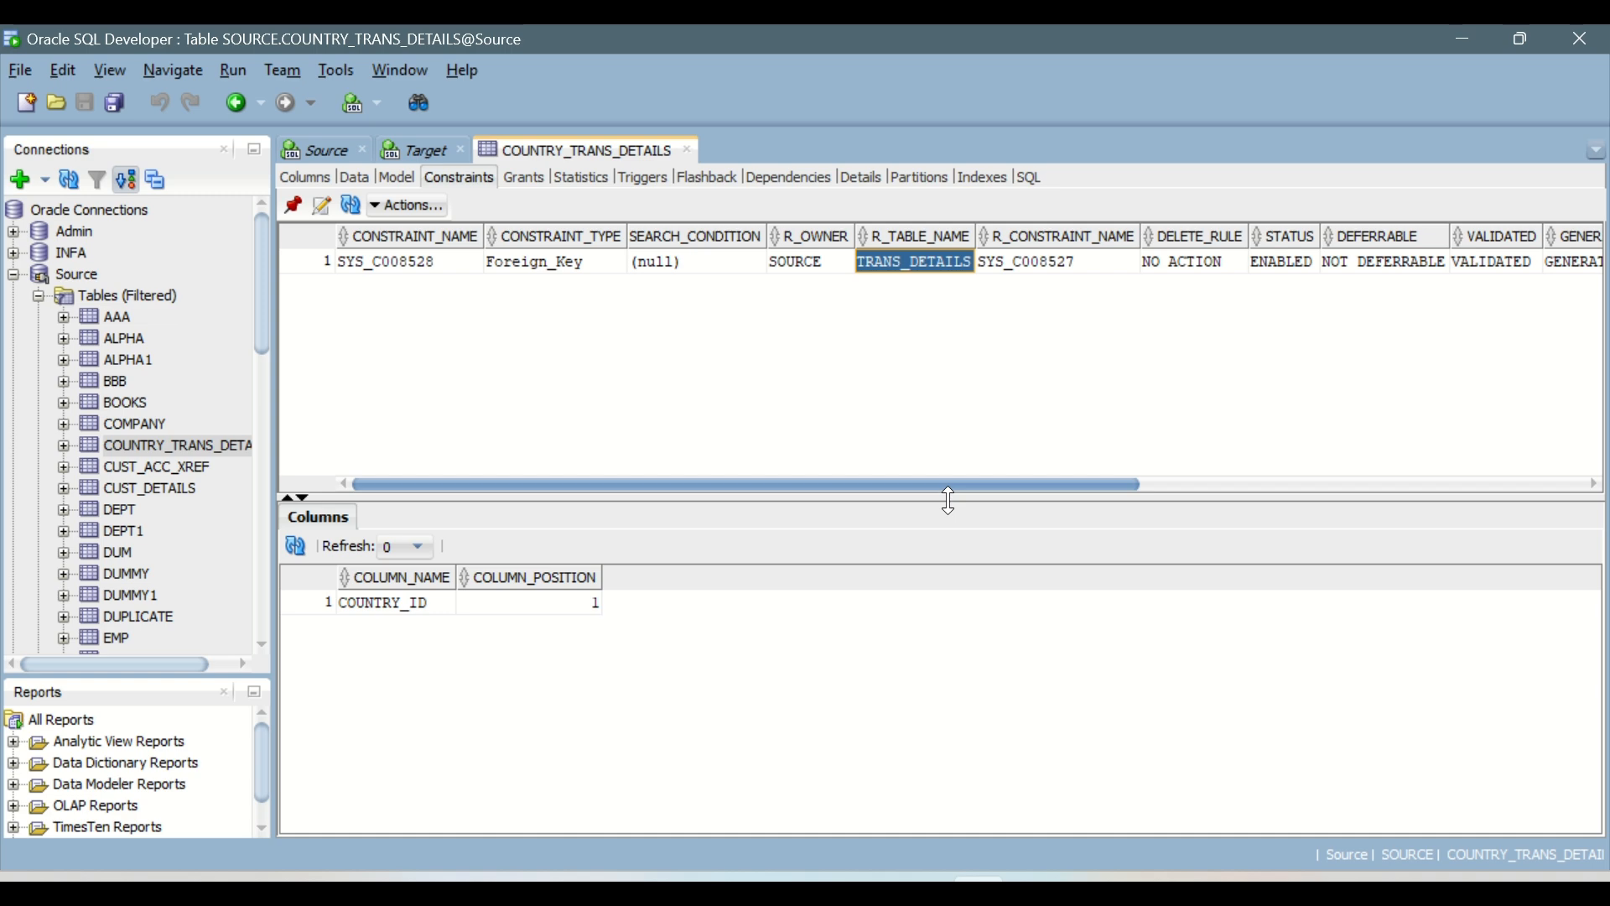
{"action": "left_click", "coordinate": [587, 261]}
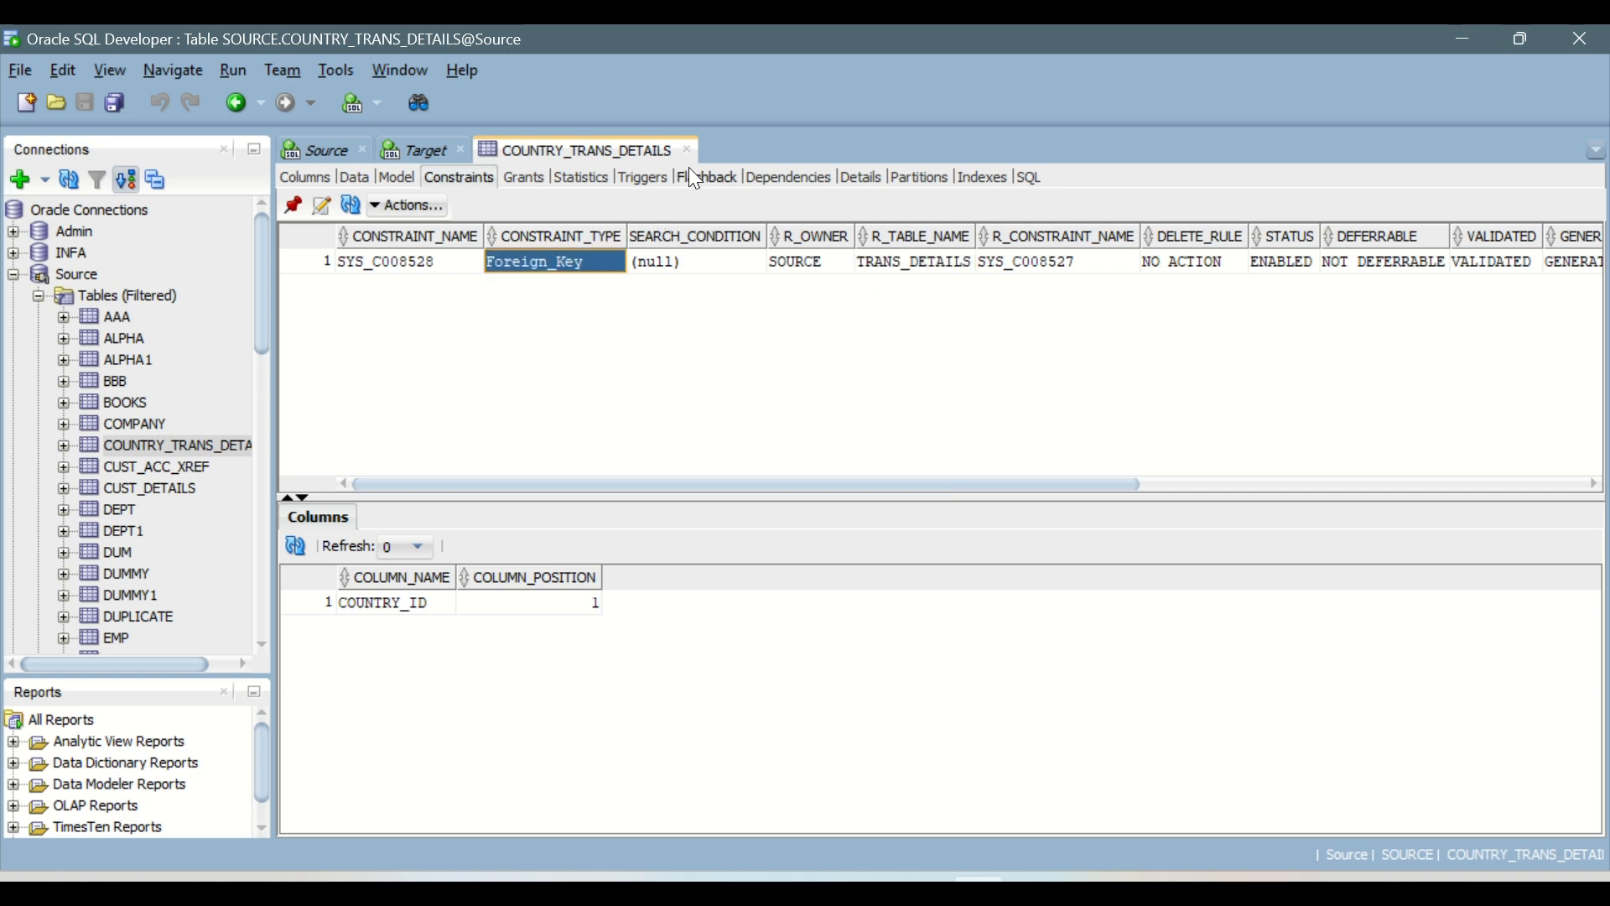
{"action": "left_click", "coordinate": [688, 150]}
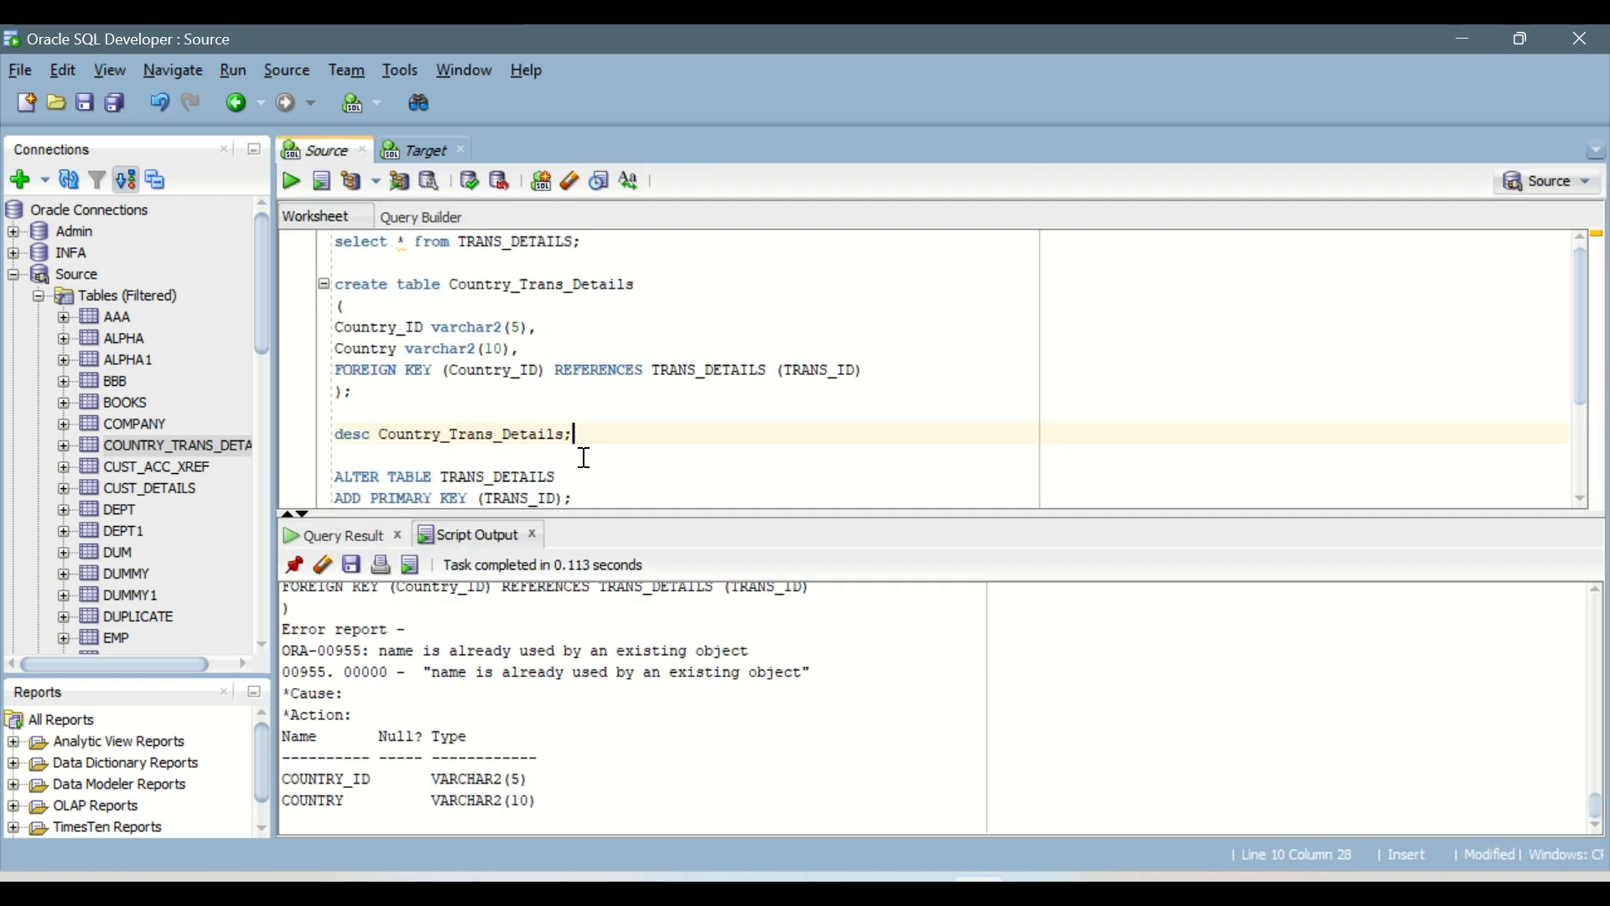
Step: Below the ALTER TABLE statement, write an insert into Country_Trans_Details statement with an empty values list
{"action": "scroll", "coordinate": [585, 458], "scroll_direction": "down", "scroll_amount": 1}
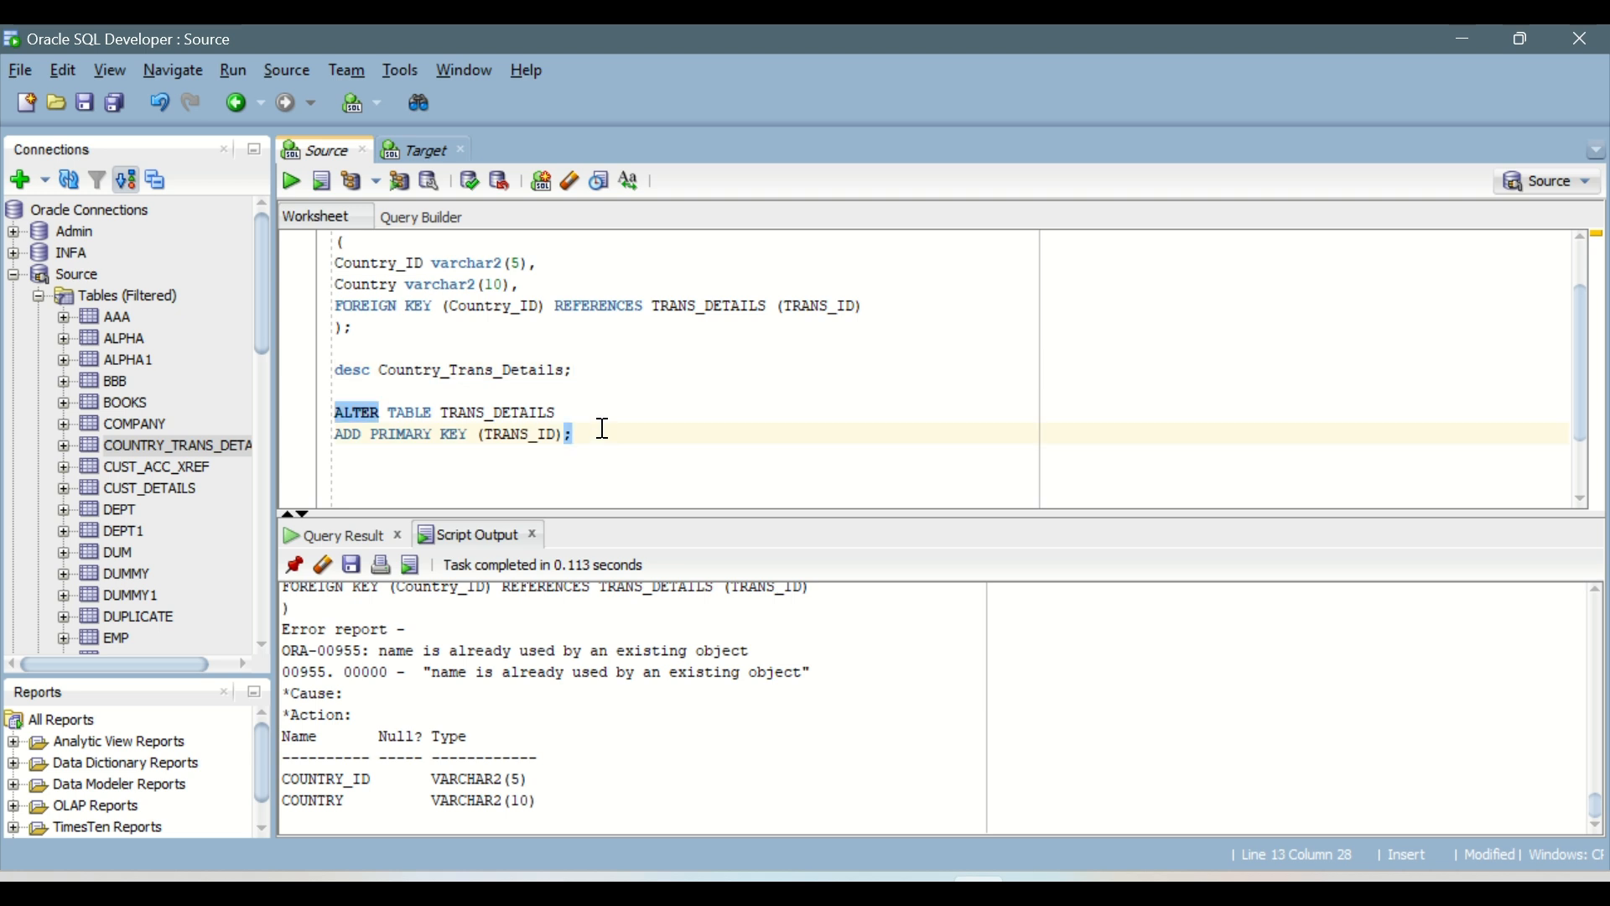
{"action": "key", "text": "Return"}
{"action": "key", "text": "Return"}
{"action": "type", "text": "inser"}
{"action": "type", "text": "t into"}
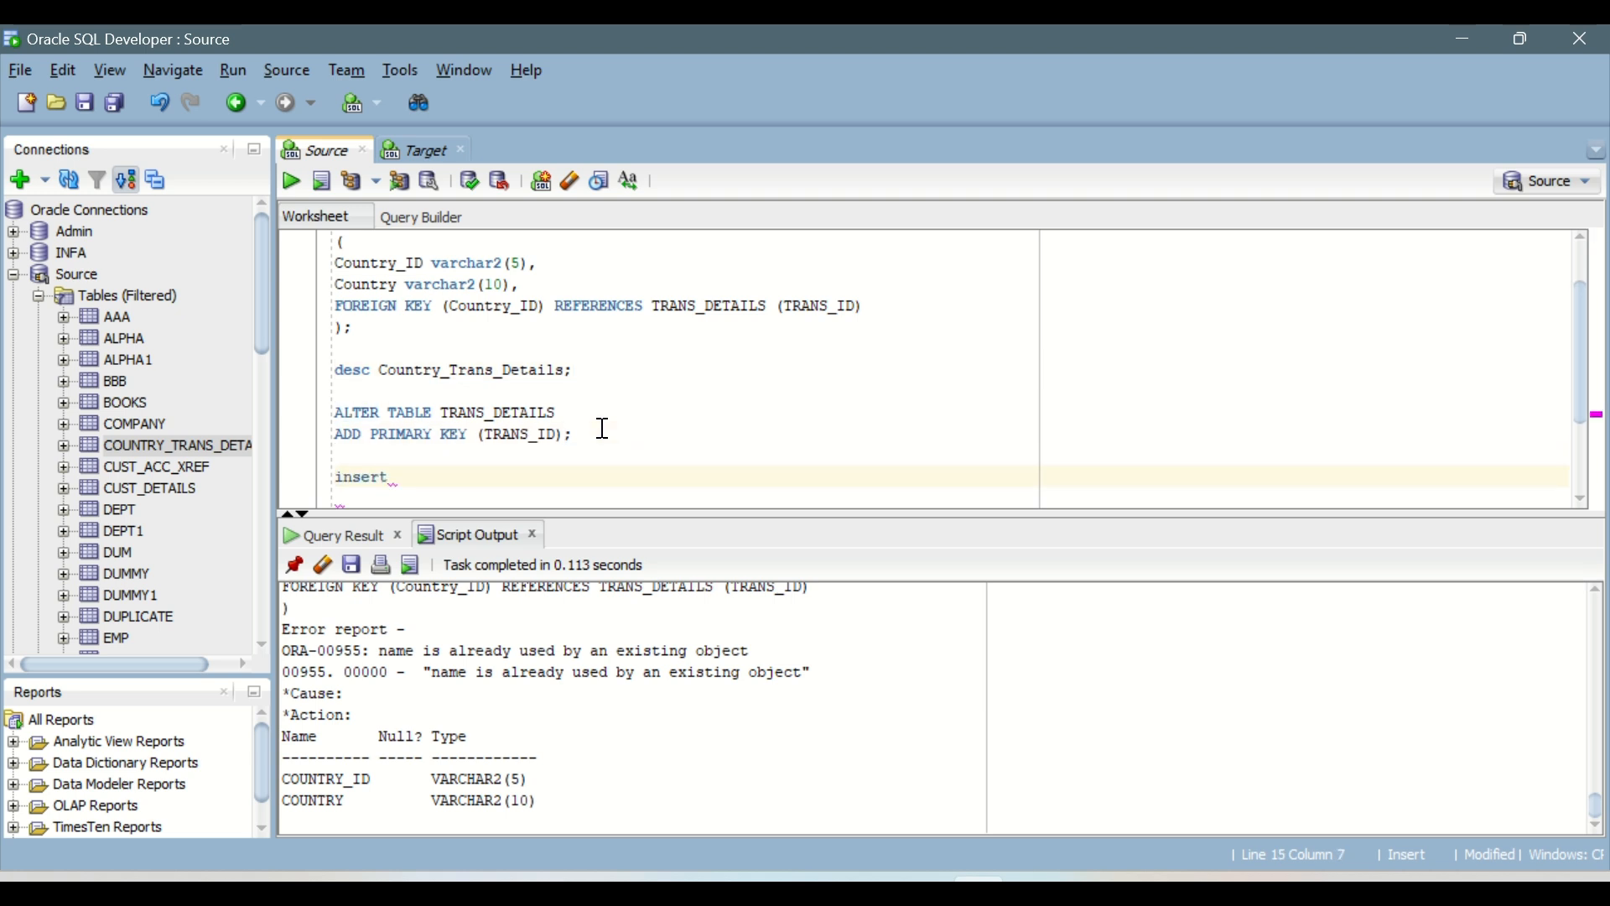
{"action": "double_click", "coordinate": [509, 372]}
{"action": "key", "text": "ctrl+c"}
{"action": "left_click", "coordinate": [463, 476]}
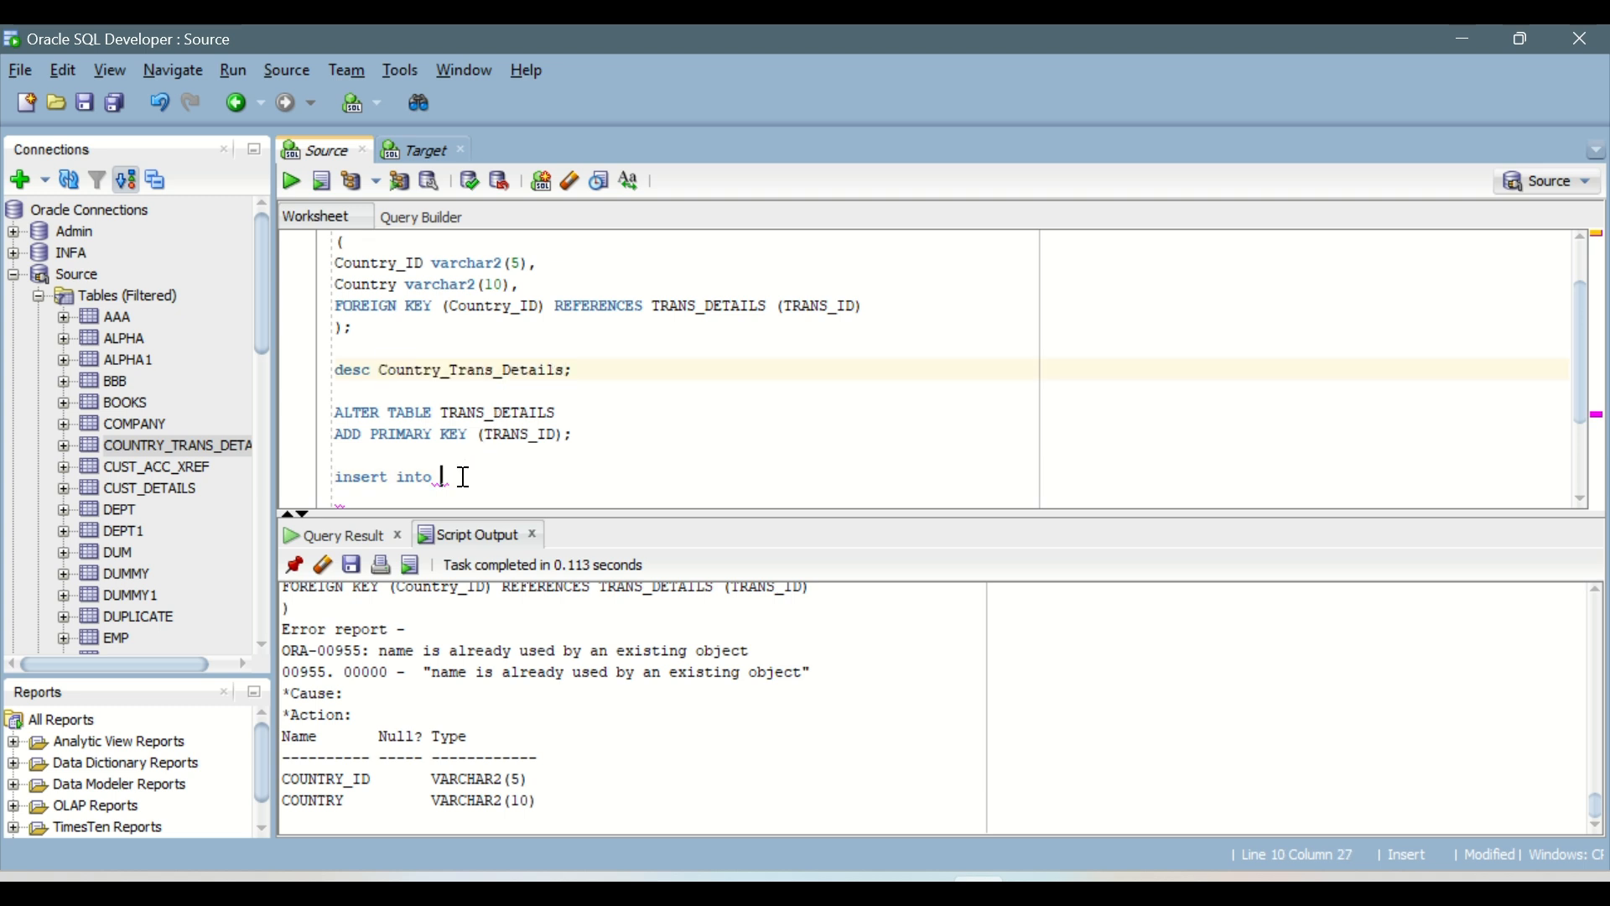
{"action": "key", "text": "ctrl+v"}
{"action": "type", "text": "values"}
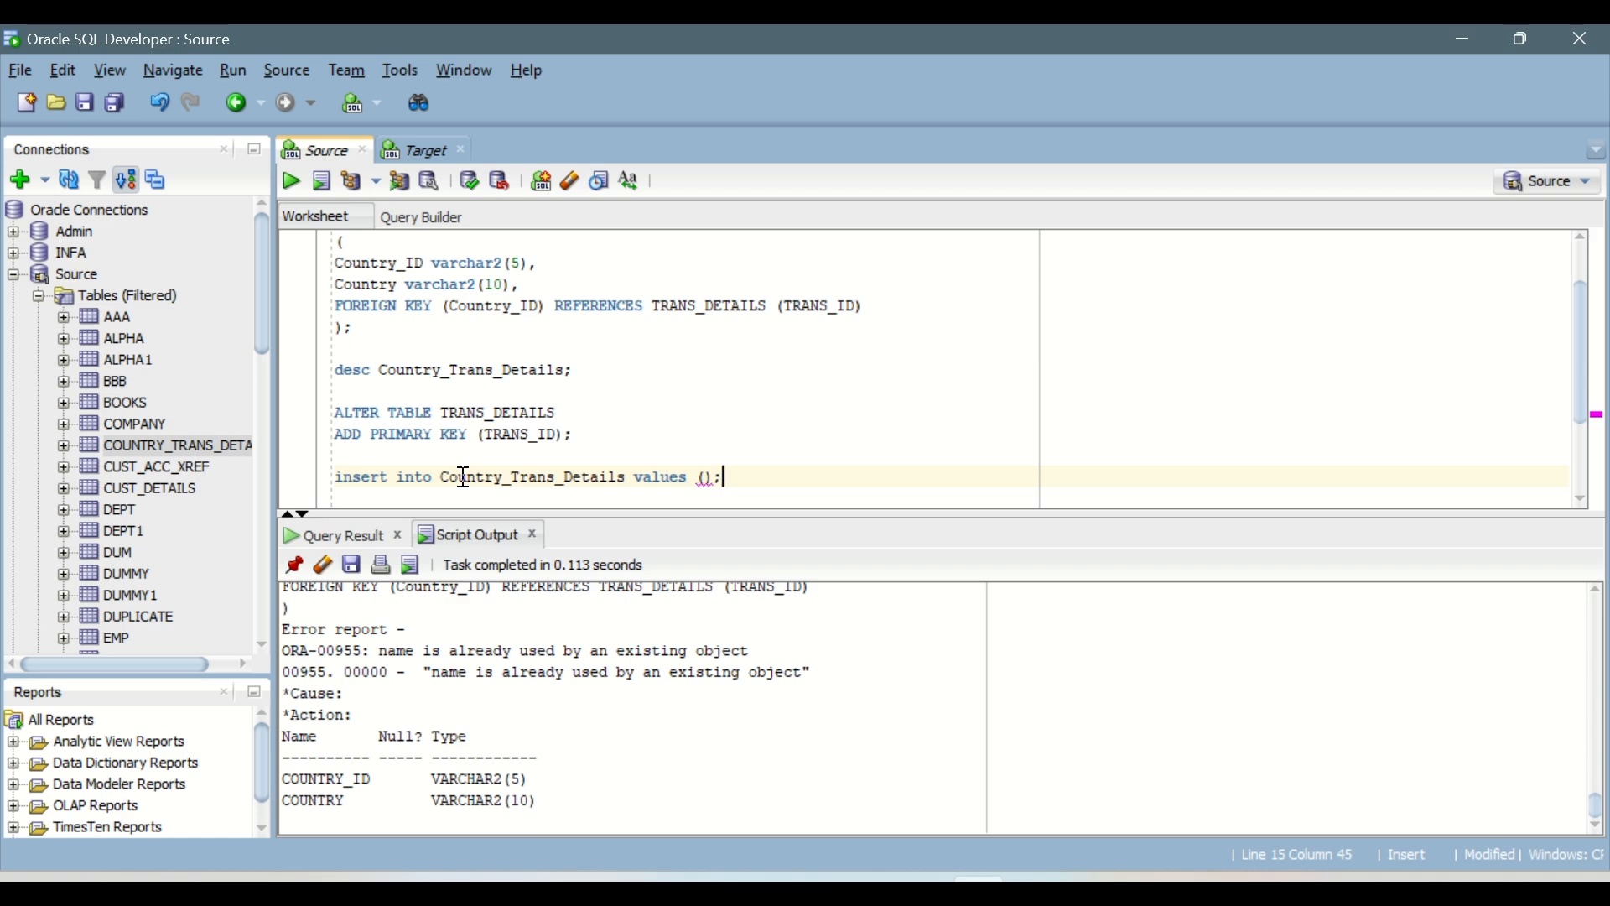
{"action": "type", "text": " ("}
{"action": "key", "text": "Left"}
Step: Run the select * from TRANS_DETAILS query and pin its result
{"action": "scroll", "coordinate": [489, 468], "scroll_direction": "up", "scroll_amount": 1}
{"action": "left_click", "coordinate": [543, 245]}
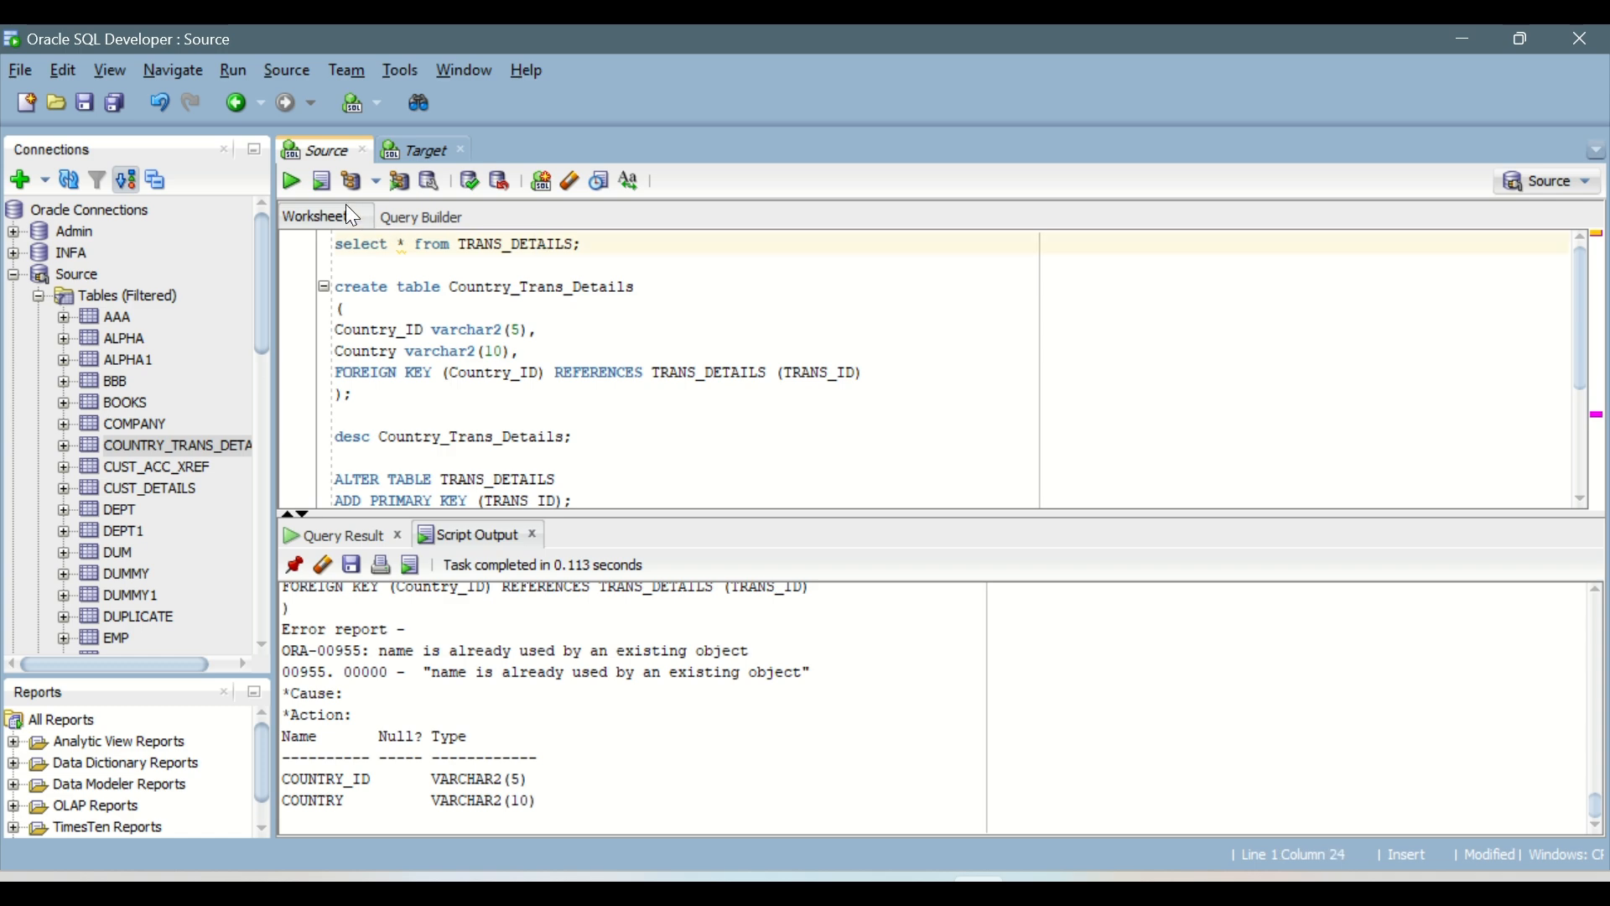
{"action": "left_click", "coordinate": [289, 182]}
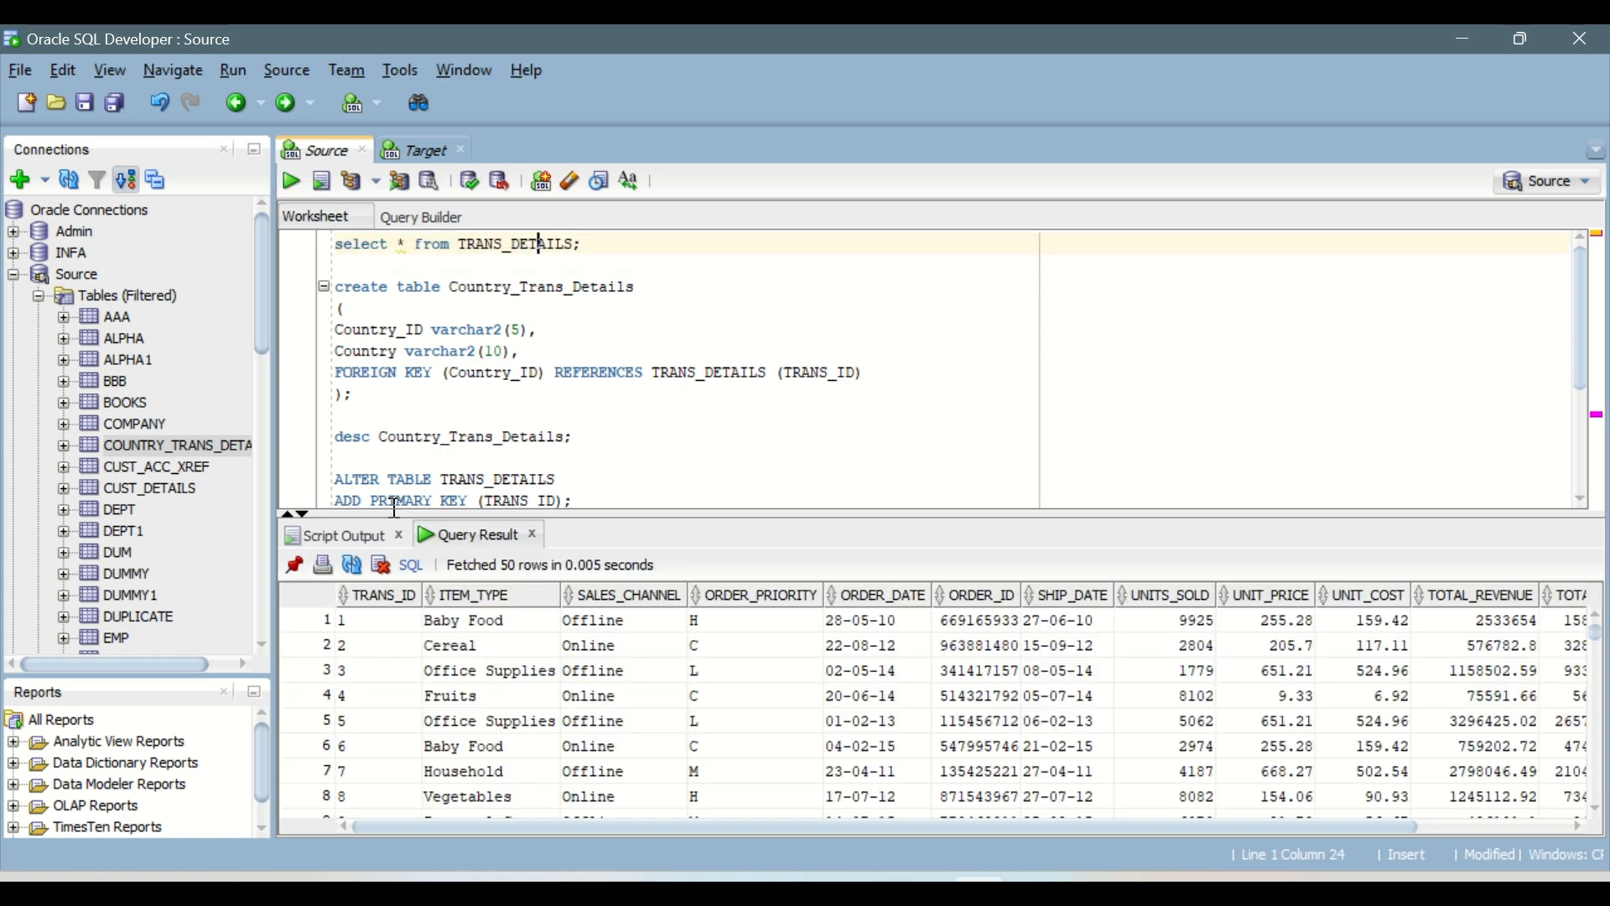
{"action": "left_click", "coordinate": [292, 563]}
Step: Enter 1 as the first value of the insert statement and check the TRANS_ID values through the end of the query result
{"action": "scroll", "coordinate": [602, 417], "scroll_direction": "down", "scroll_amount": 3}
{"action": "left_click", "coordinate": [706, 355]}
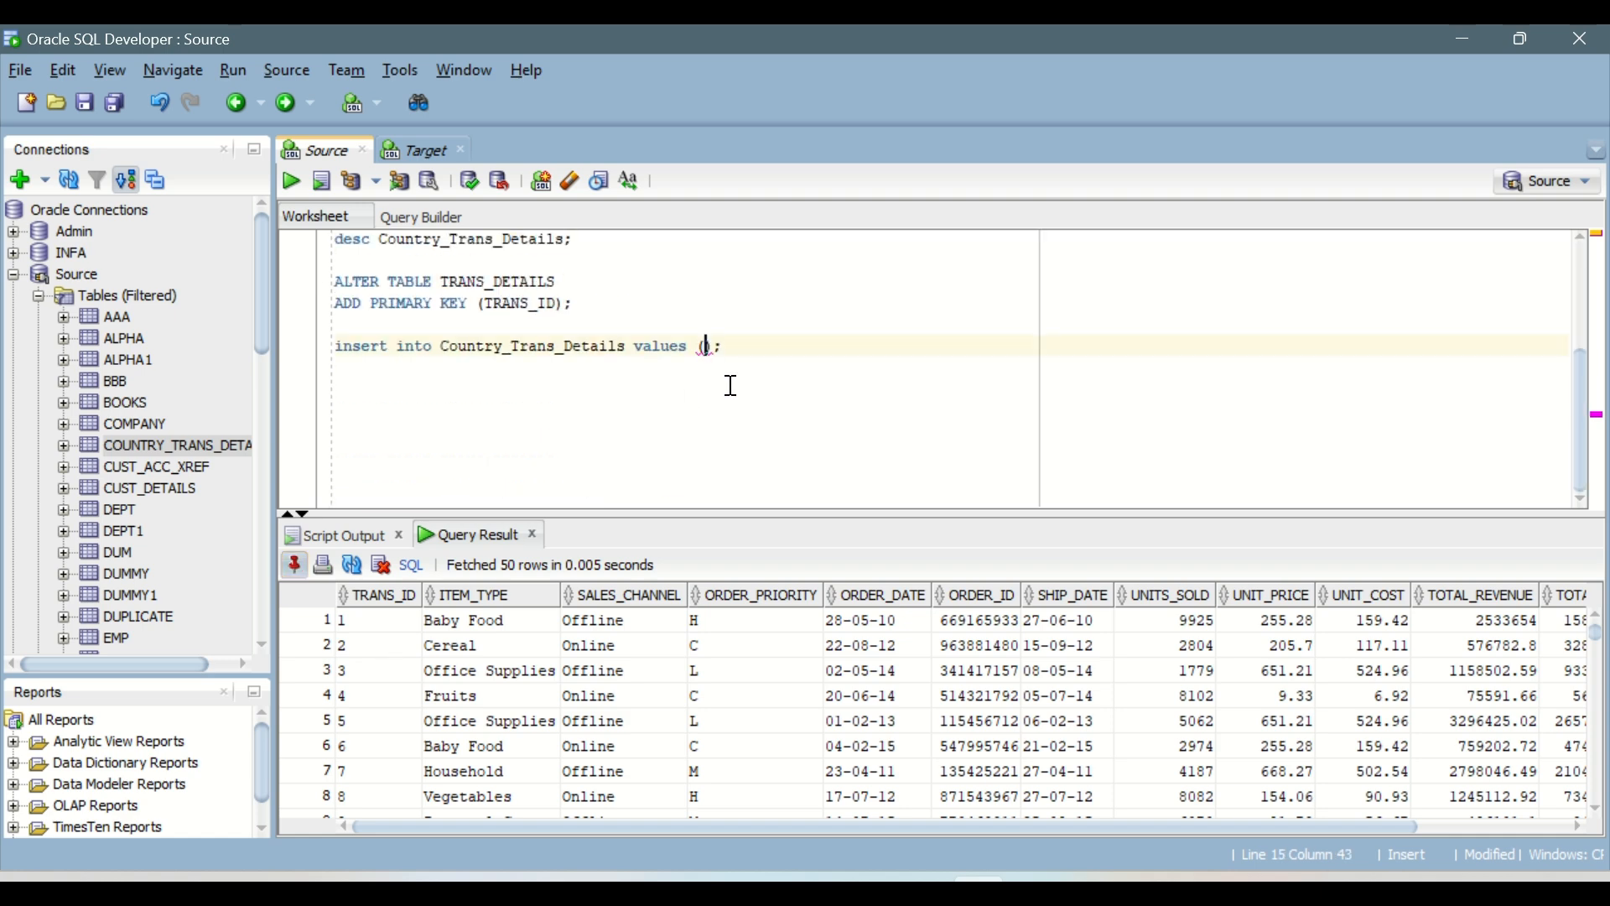
{"action": "type", "text": "1,"}
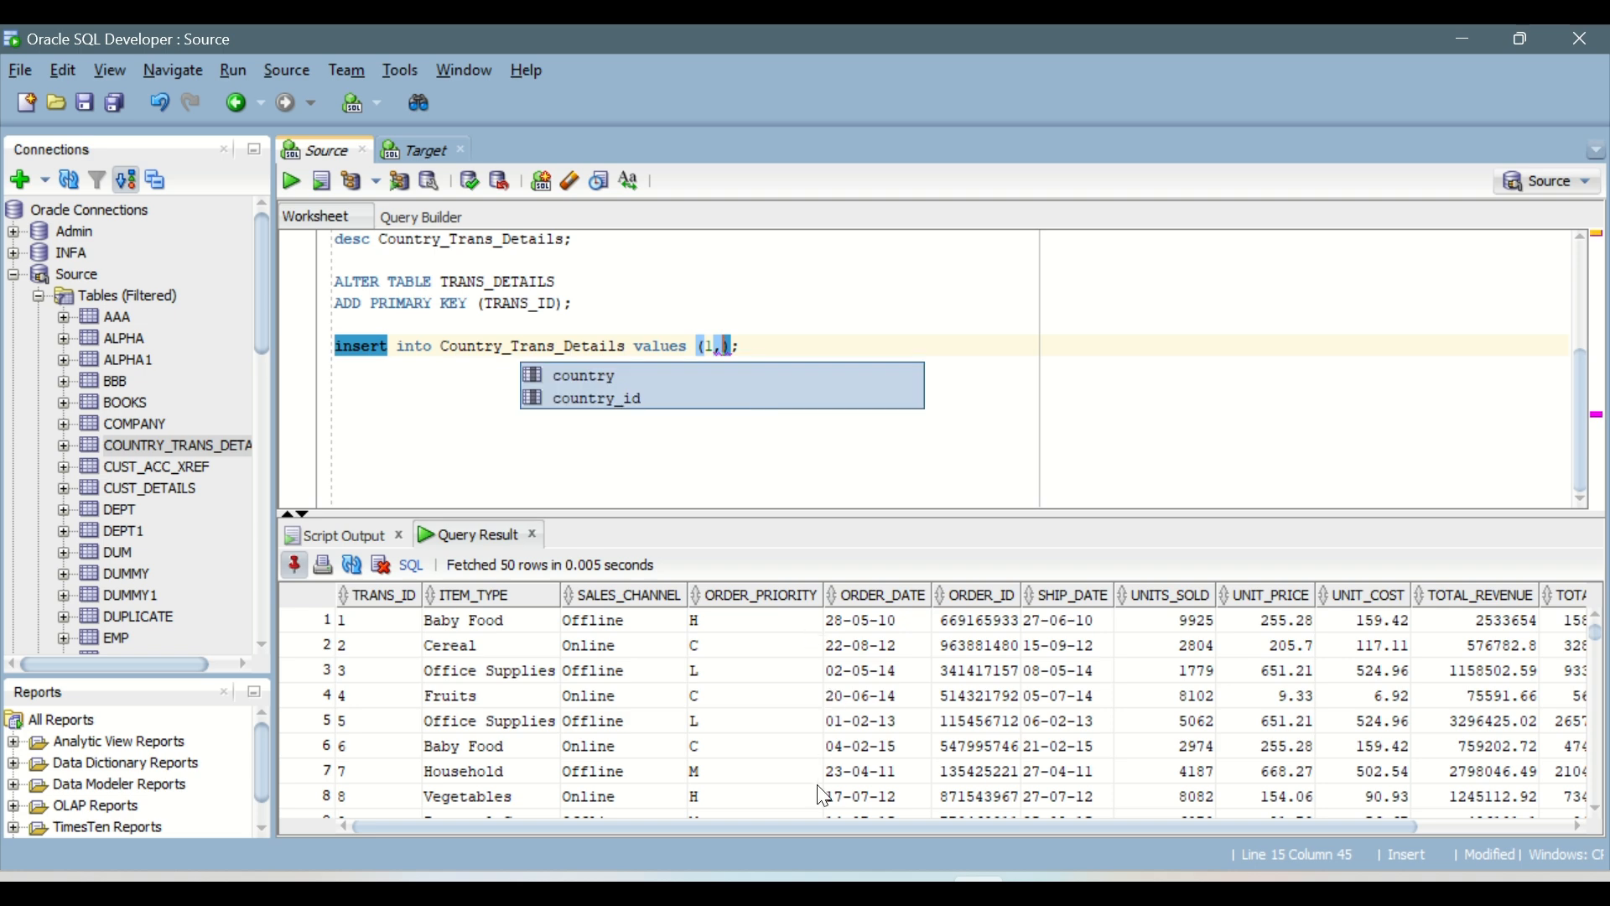
{"action": "scroll", "coordinate": [416, 707], "scroll_direction": "down", "scroll_amount": 11}
{"action": "scroll", "coordinate": [416, 706], "scroll_direction": "down", "scroll_amount": 20}
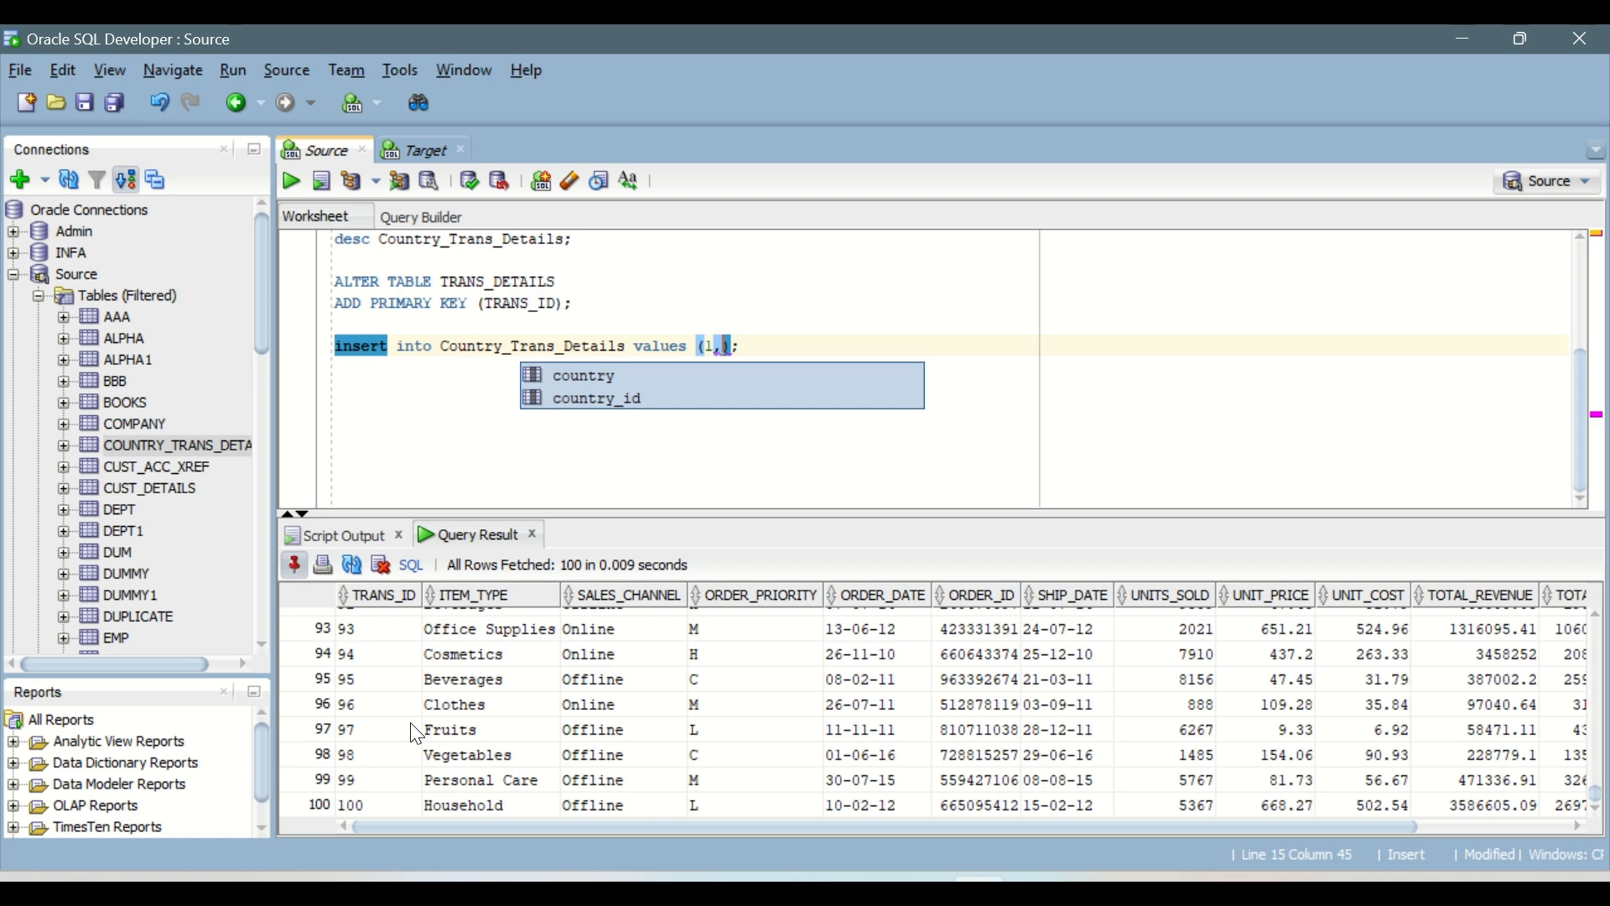
{"action": "scroll", "coordinate": [417, 734], "scroll_direction": "up", "scroll_amount": 2}
{"action": "scroll", "coordinate": [425, 746], "scroll_direction": "down", "scroll_amount": 2}
{"action": "key", "text": "Escape"}
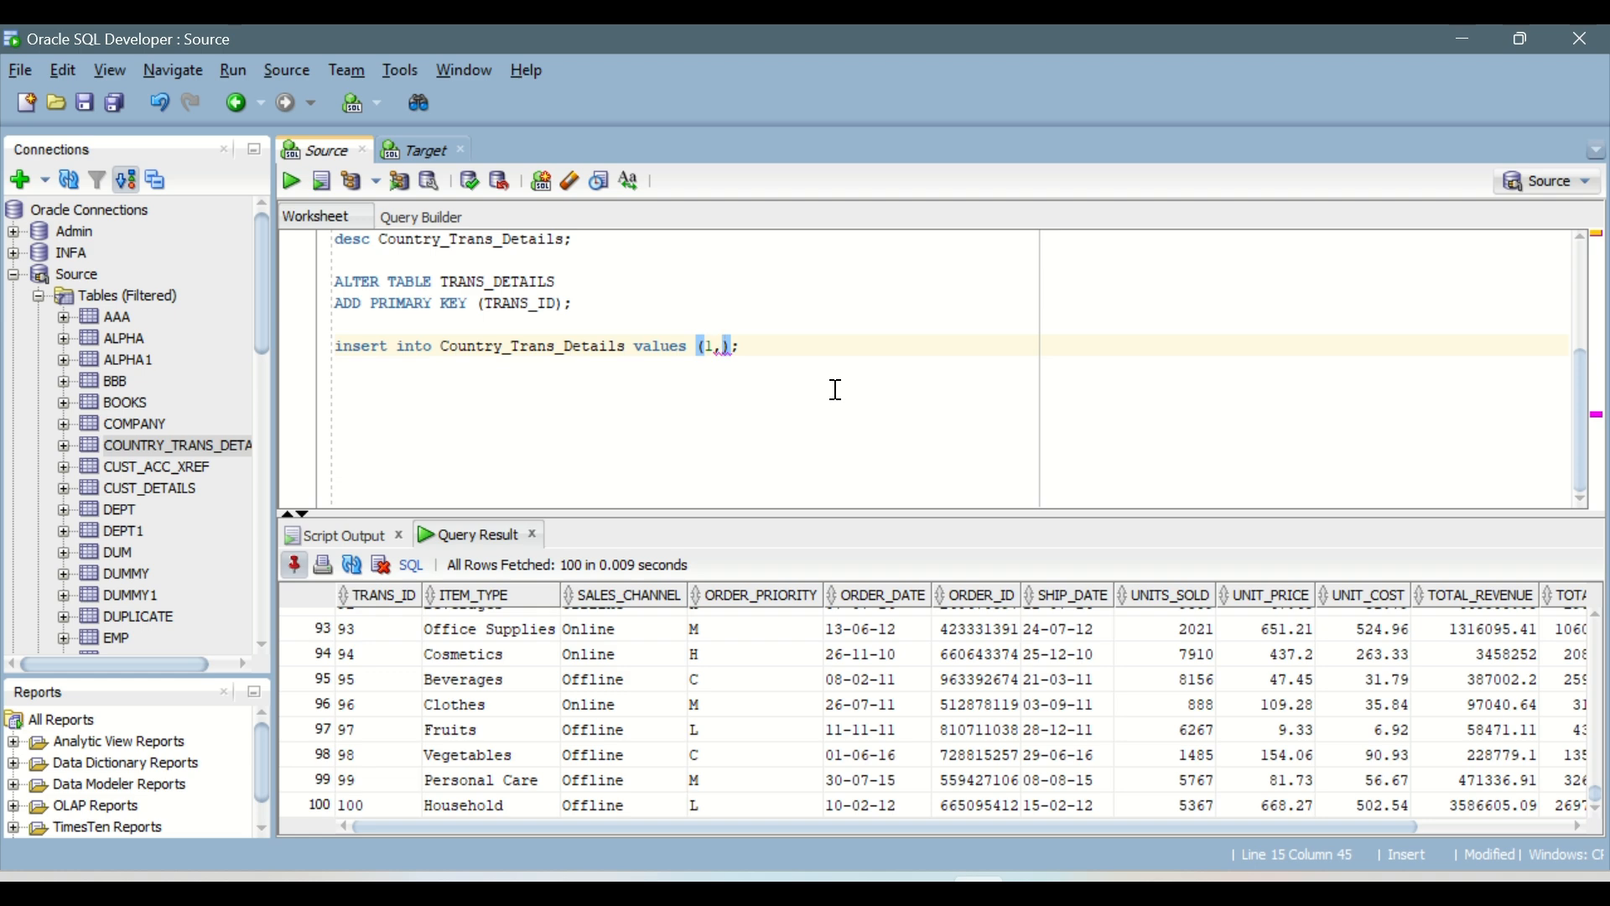
Step: Add 'India' in single quotes as the second value of the insert statement
{"action": "type", "text": "India'"}
{"action": "key", "text": "Left"}
{"action": "key", "text": "Left"}
{"action": "key", "text": "Left"}
{"action": "key", "text": "Left"}
{"action": "key", "text": "Left"}
{"action": "key", "text": "Left"}
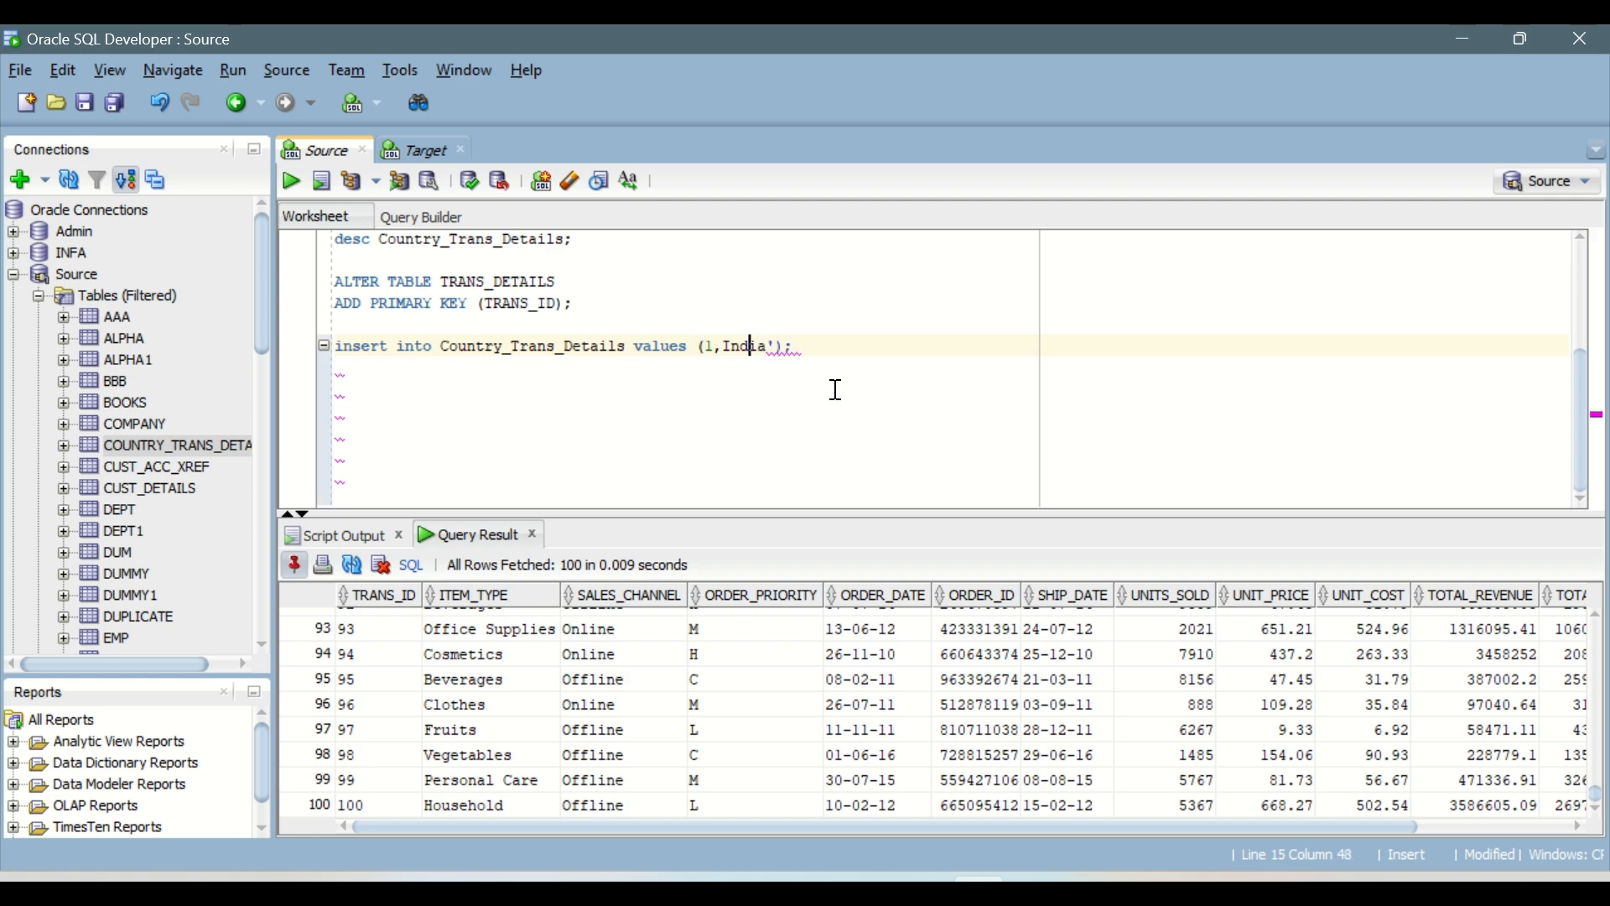
{"action": "type", "text": "'"}
{"action": "key", "text": "Right"}
{"action": "key", "text": "Right"}
{"action": "key", "text": "Right"}
{"action": "key", "text": "Right"}
{"action": "key", "text": "Right"}
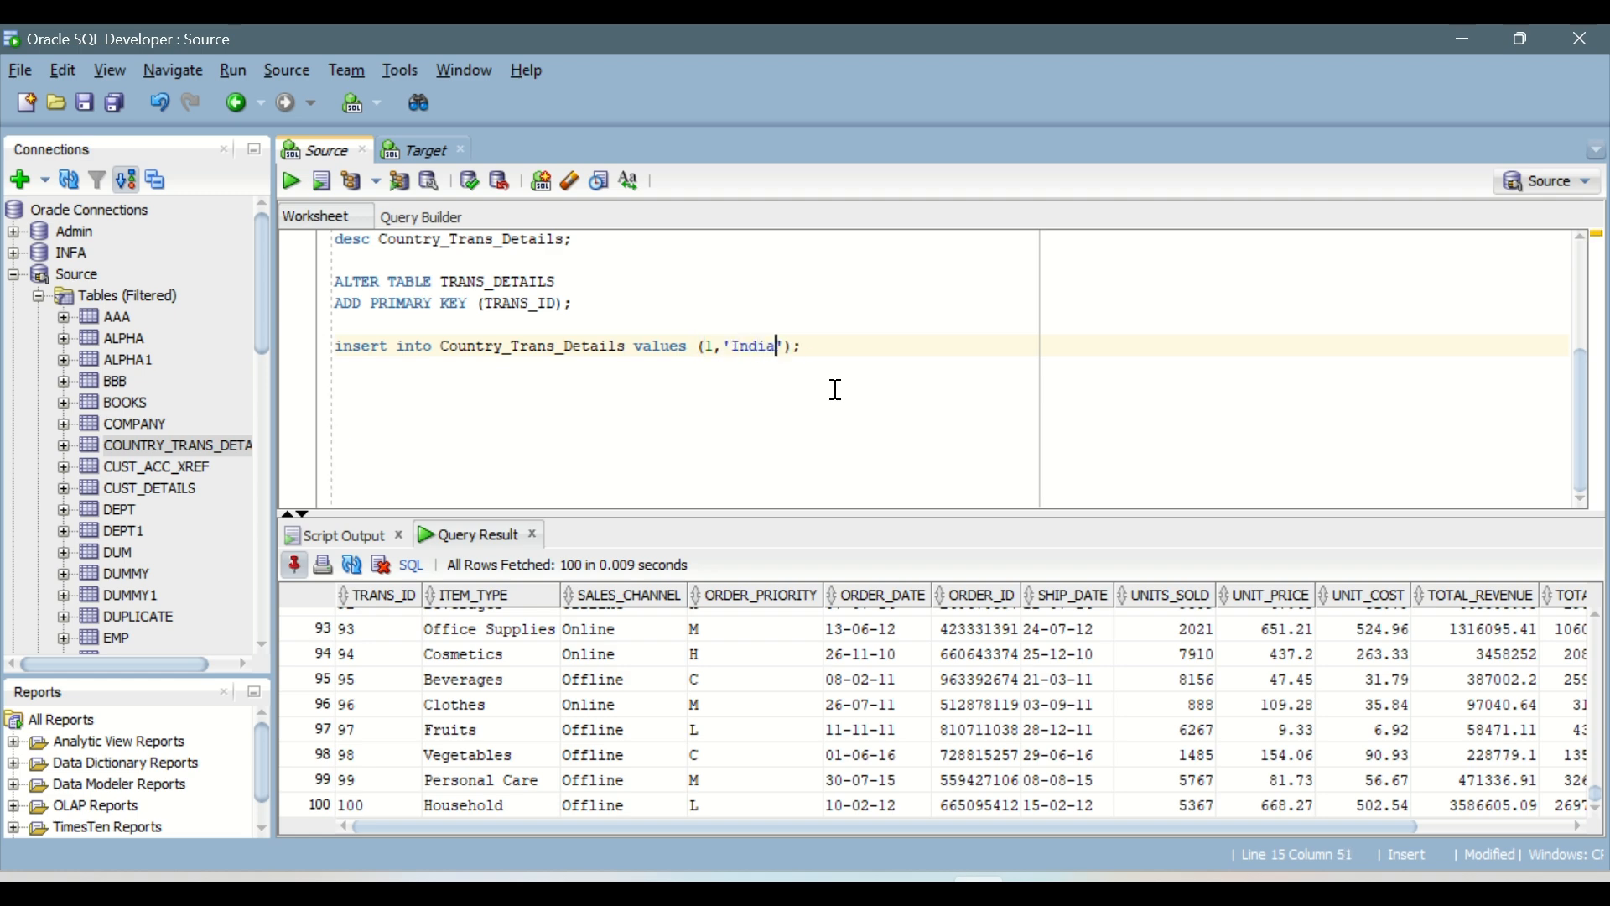
Step: Copy the finished insert statement and paste it repeatedly on the lines below
{"action": "key", "text": "Home"}
{"action": "key", "text": "shift+End"}
{"action": "key", "text": "ctrl+c"}
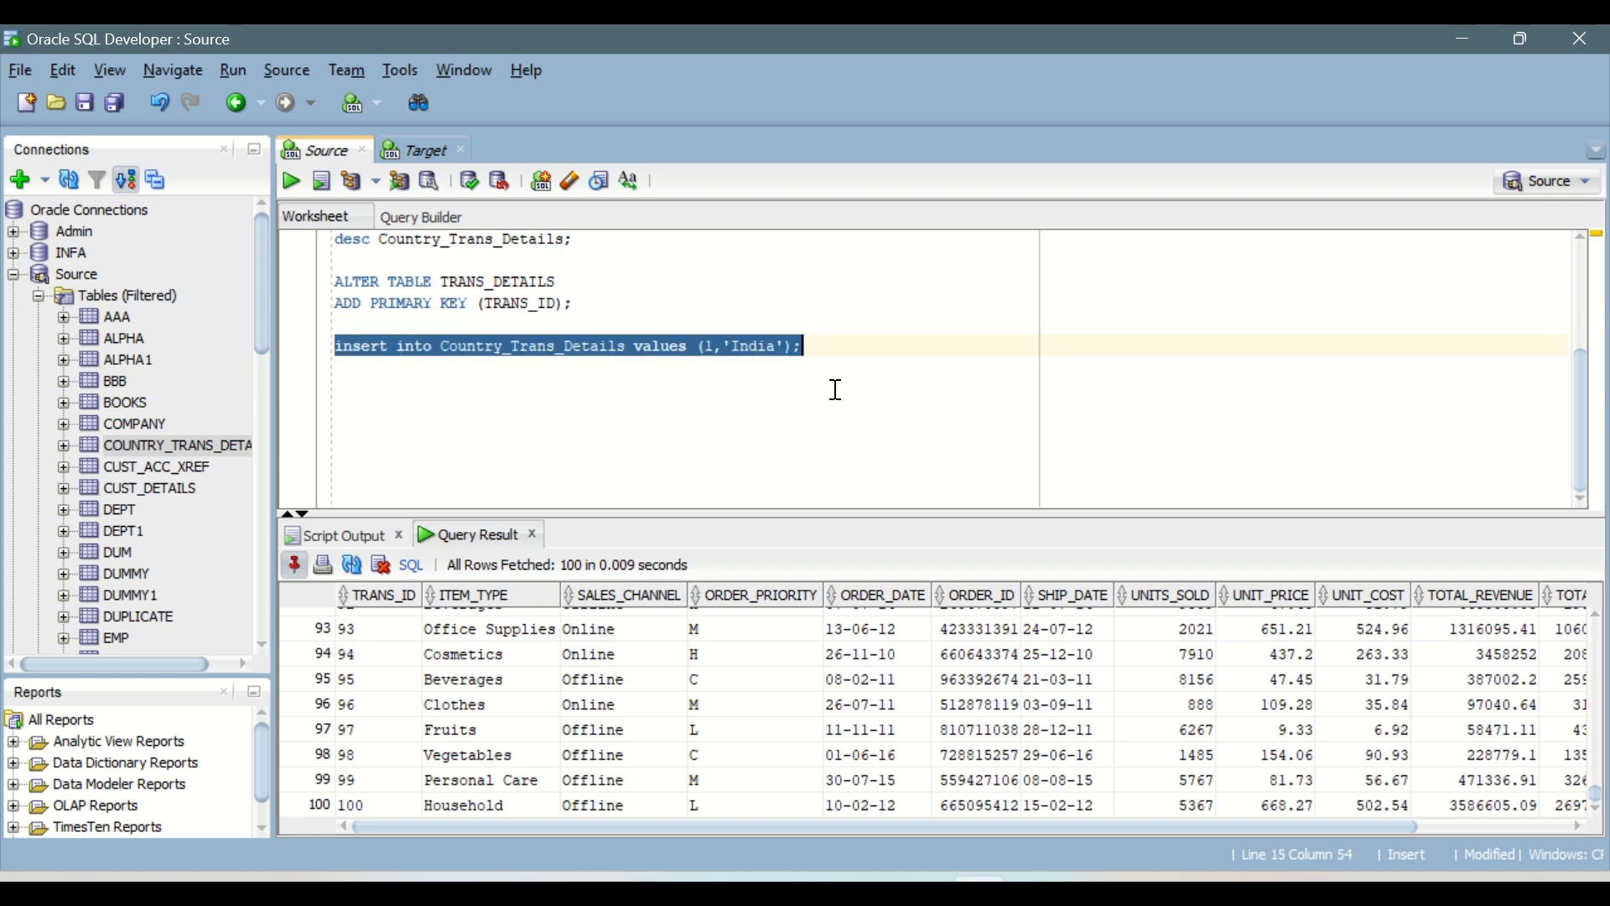
{"action": "key", "text": "Down"}
{"action": "key", "text": "ctrl+v"}
{"action": "key", "text": "Return"}
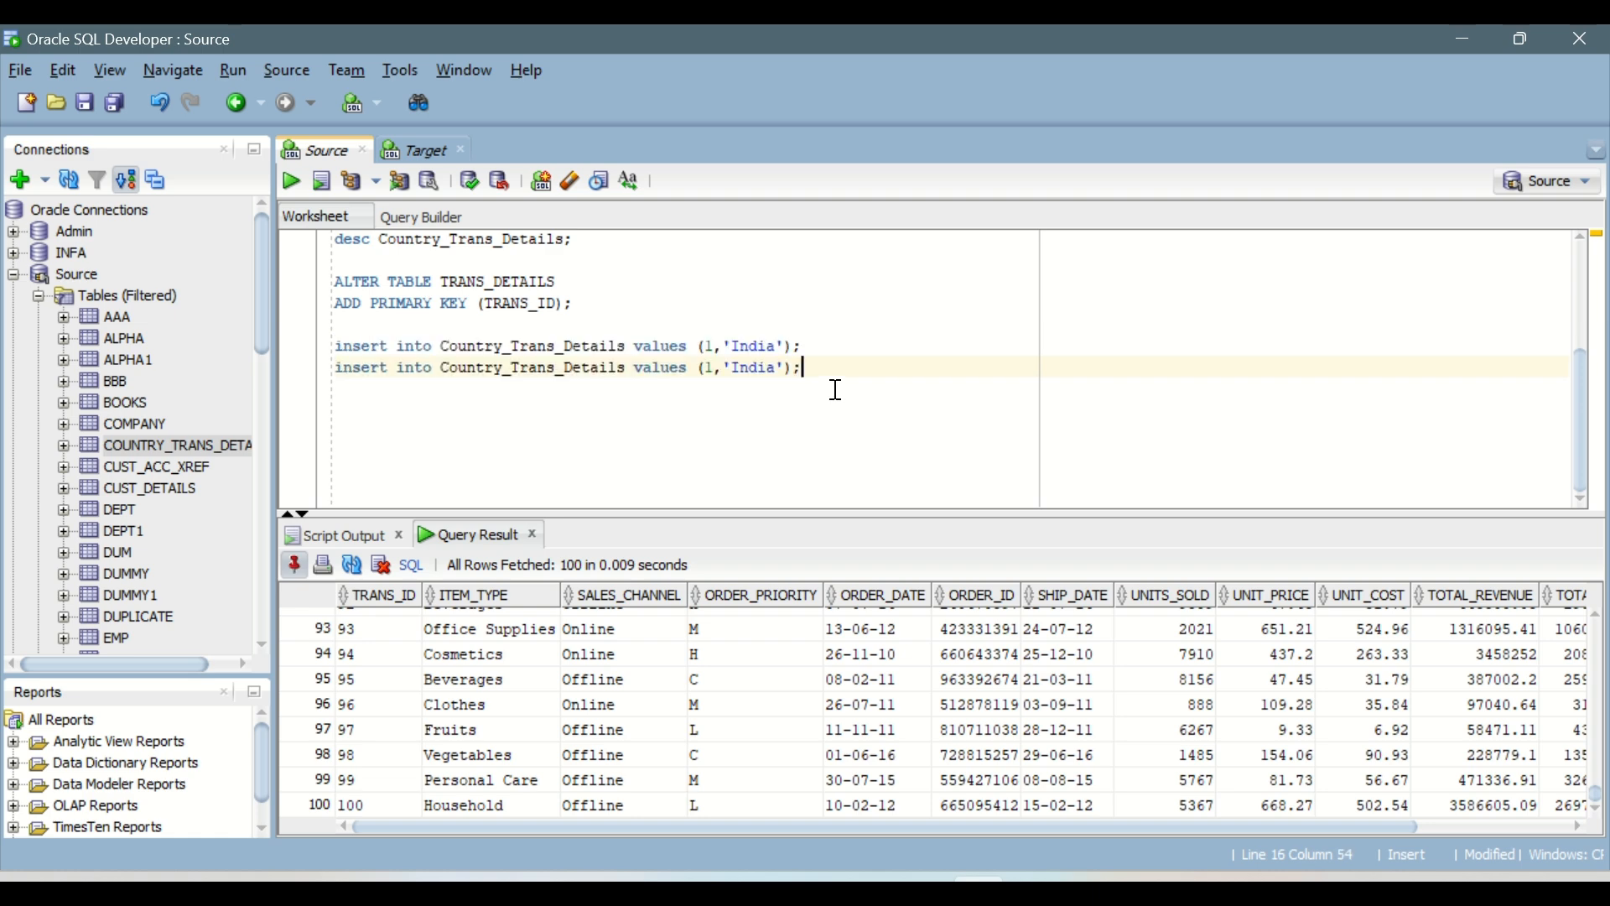
{"action": "key", "text": "ctrl+v"}
{"action": "key", "text": "Return"}
{"action": "key", "text": "ctrl+v"}
{"action": "key", "text": "Return"}
{"action": "key", "text": "ctrl+v"}
{"action": "key", "text": "Return"}
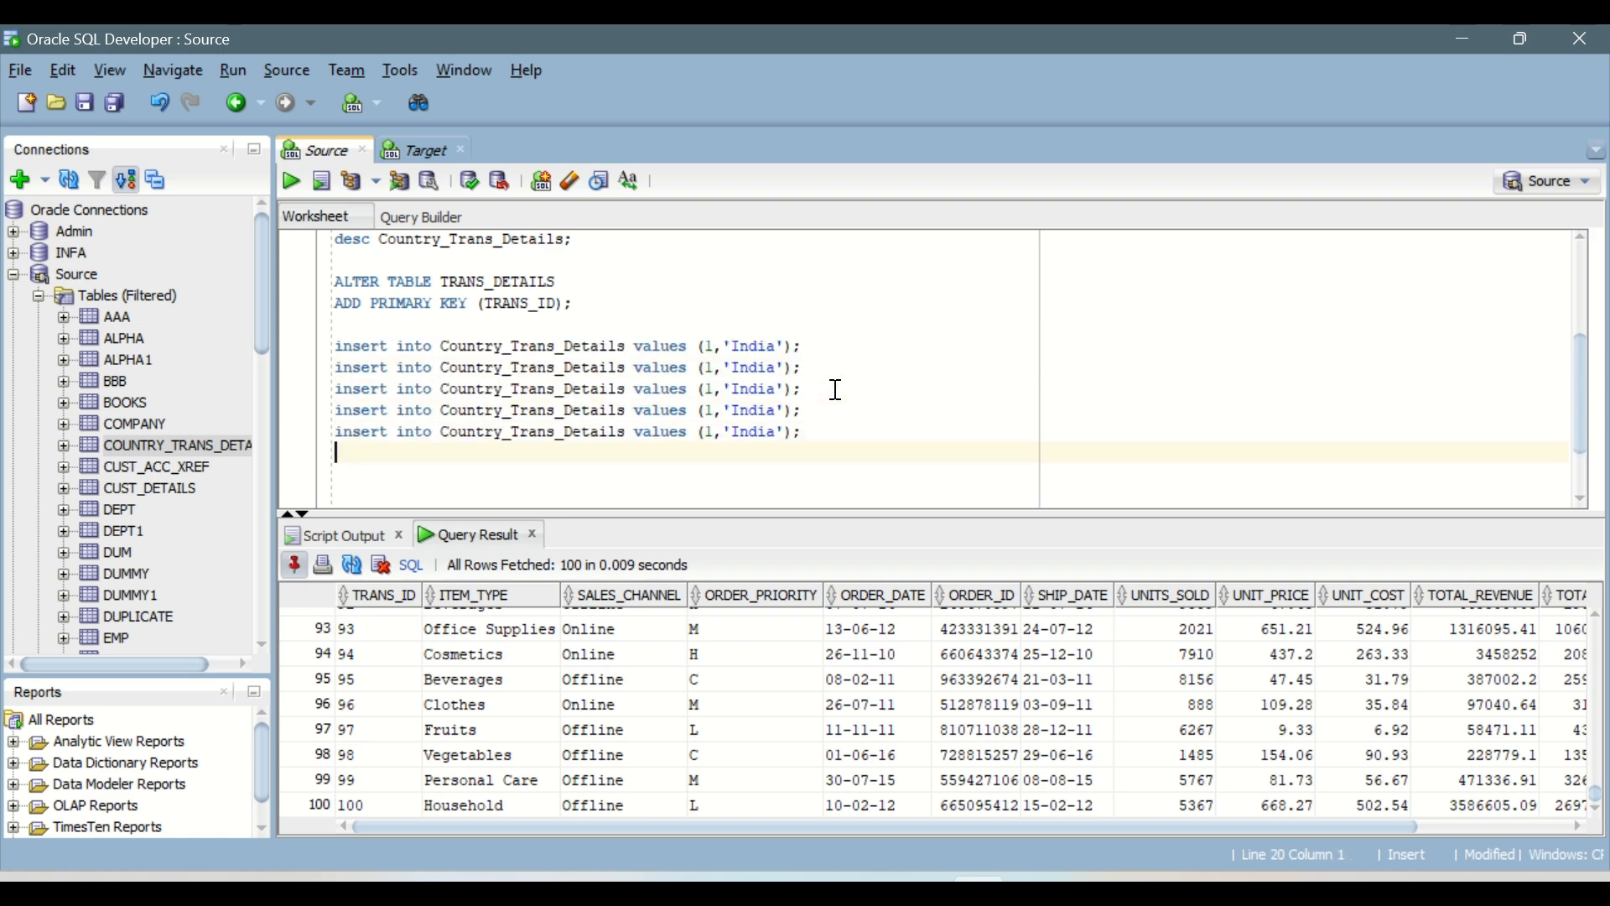
{"action": "key", "text": "ctrl+v"}
{"action": "key", "text": "Return"}
{"action": "key", "text": "ctrl+v"}
{"action": "key", "text": "Return"}
{"action": "key", "text": "ctrl+v"}
{"action": "key", "text": "Return"}
{"action": "key", "text": "ctrl+v"}
{"action": "key", "text": "Return"}
{"action": "key", "text": "ctrl+v"}
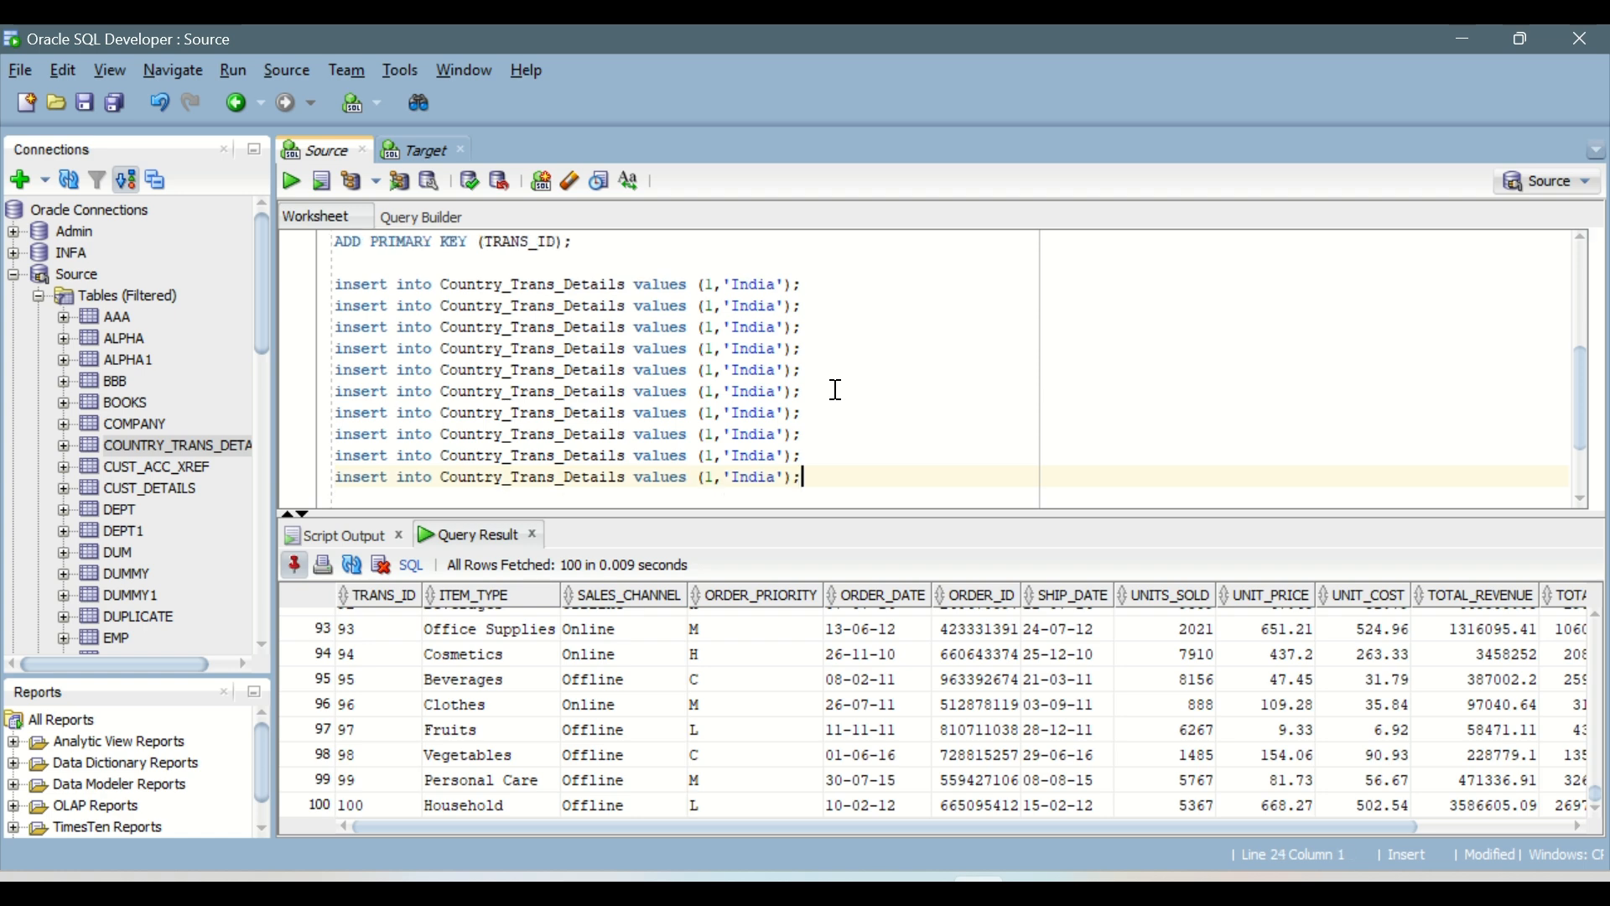
{"action": "key", "text": "Return"}
{"action": "key", "text": "ctrl+v"}
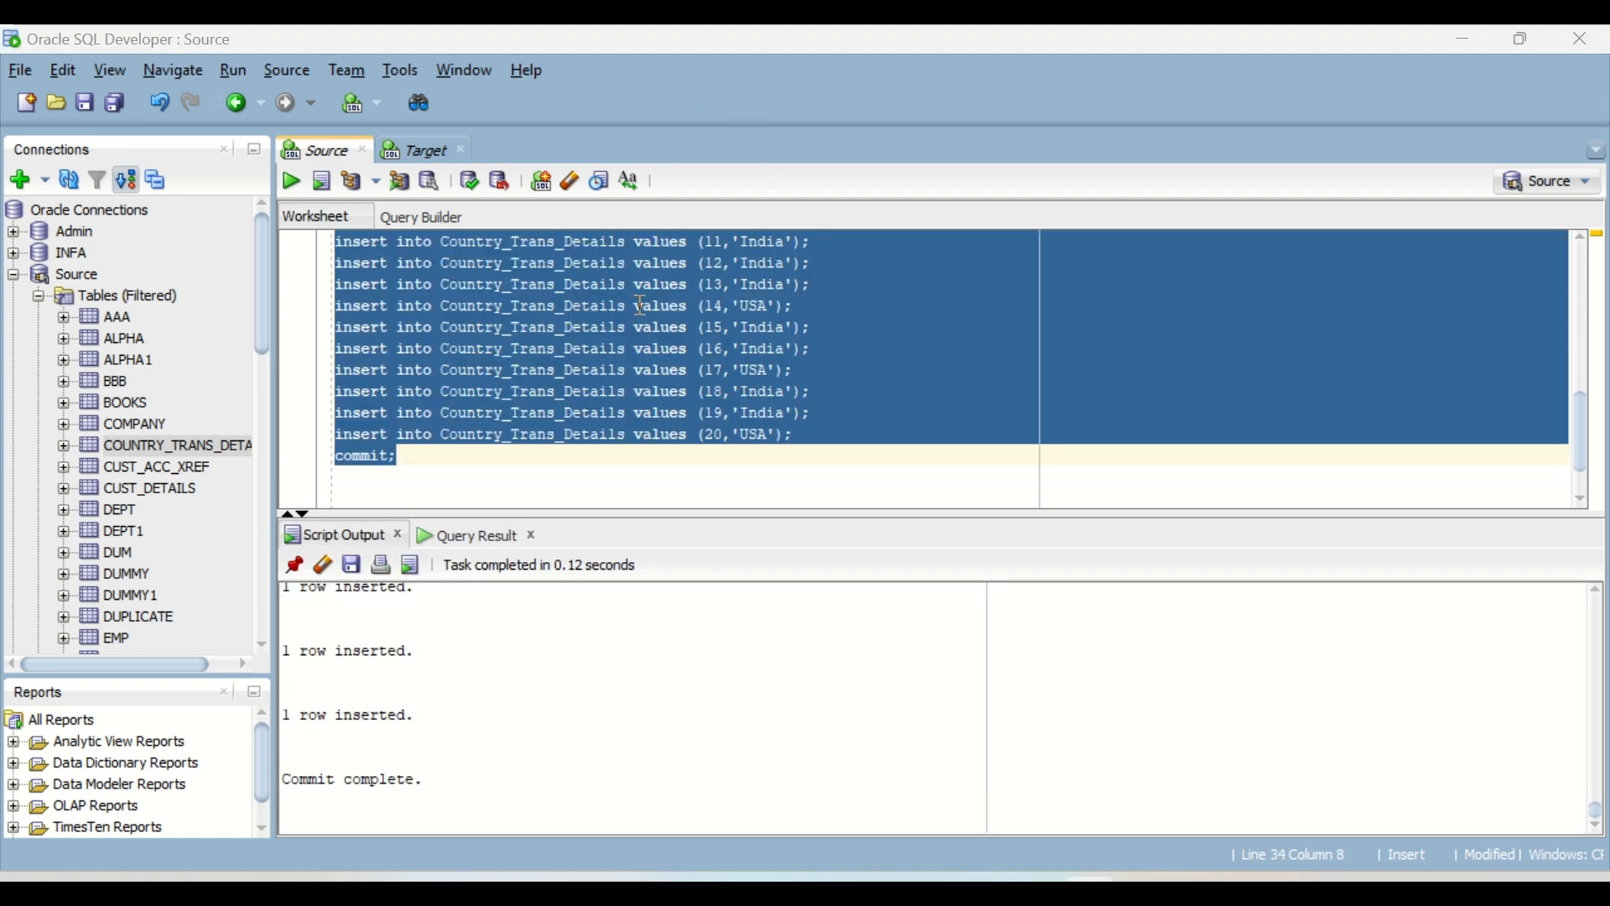
Step: Review the Country_Trans_Details insert statements with their ID and country values in the worksheet
{"action": "left_click", "coordinate": [503, 415]}
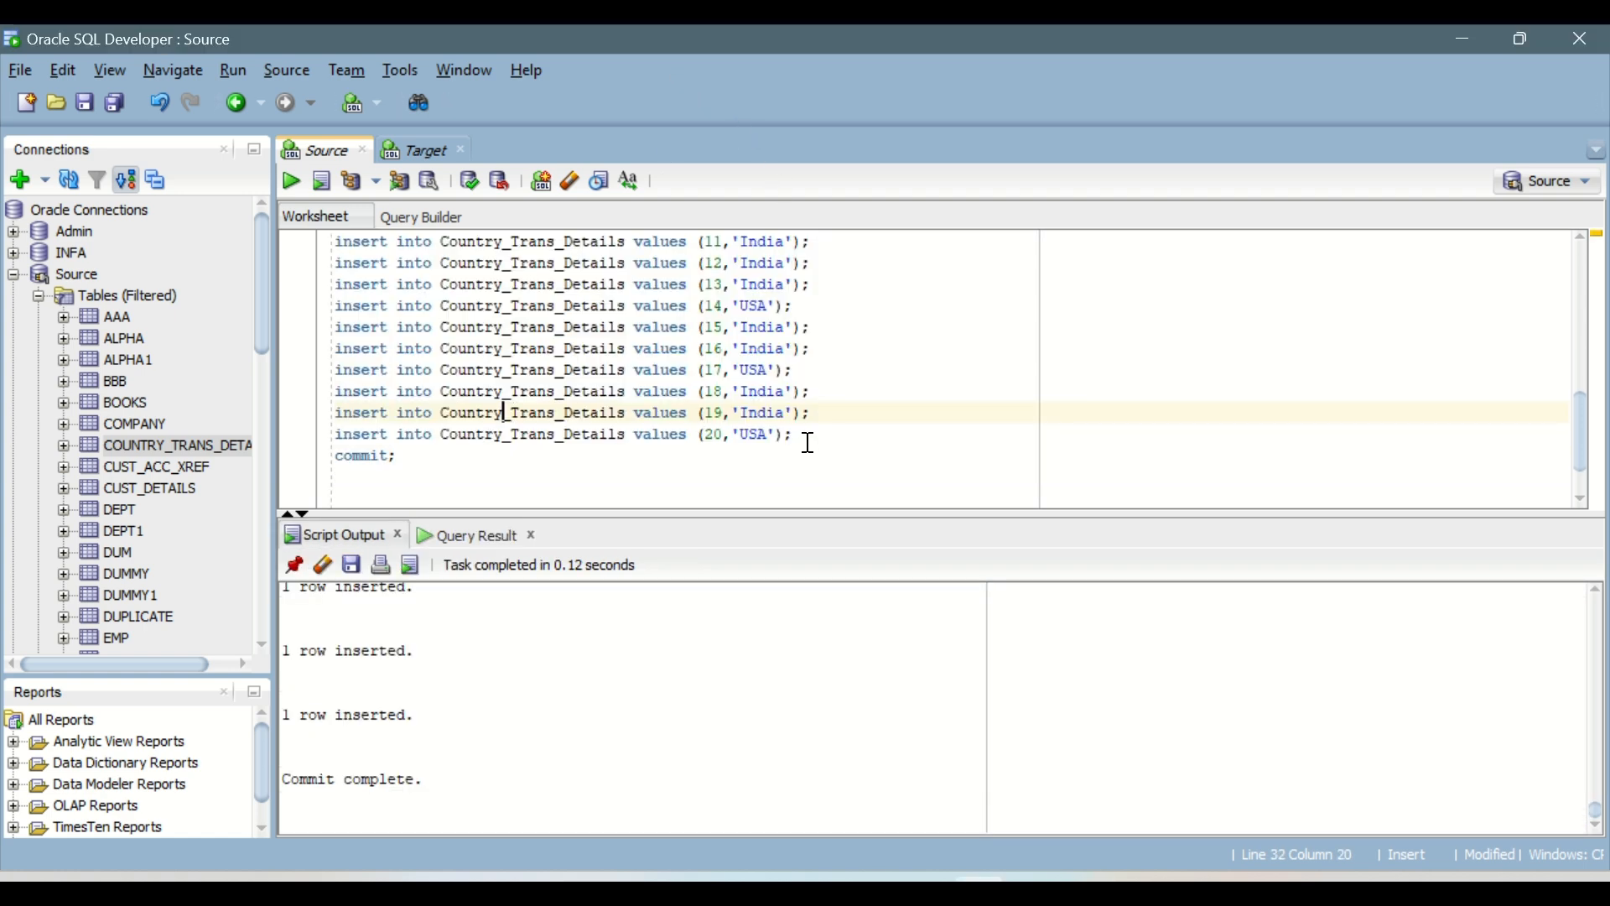
{"action": "scroll", "coordinate": [403, 478], "scroll_direction": "up", "scroll_amount": 8}
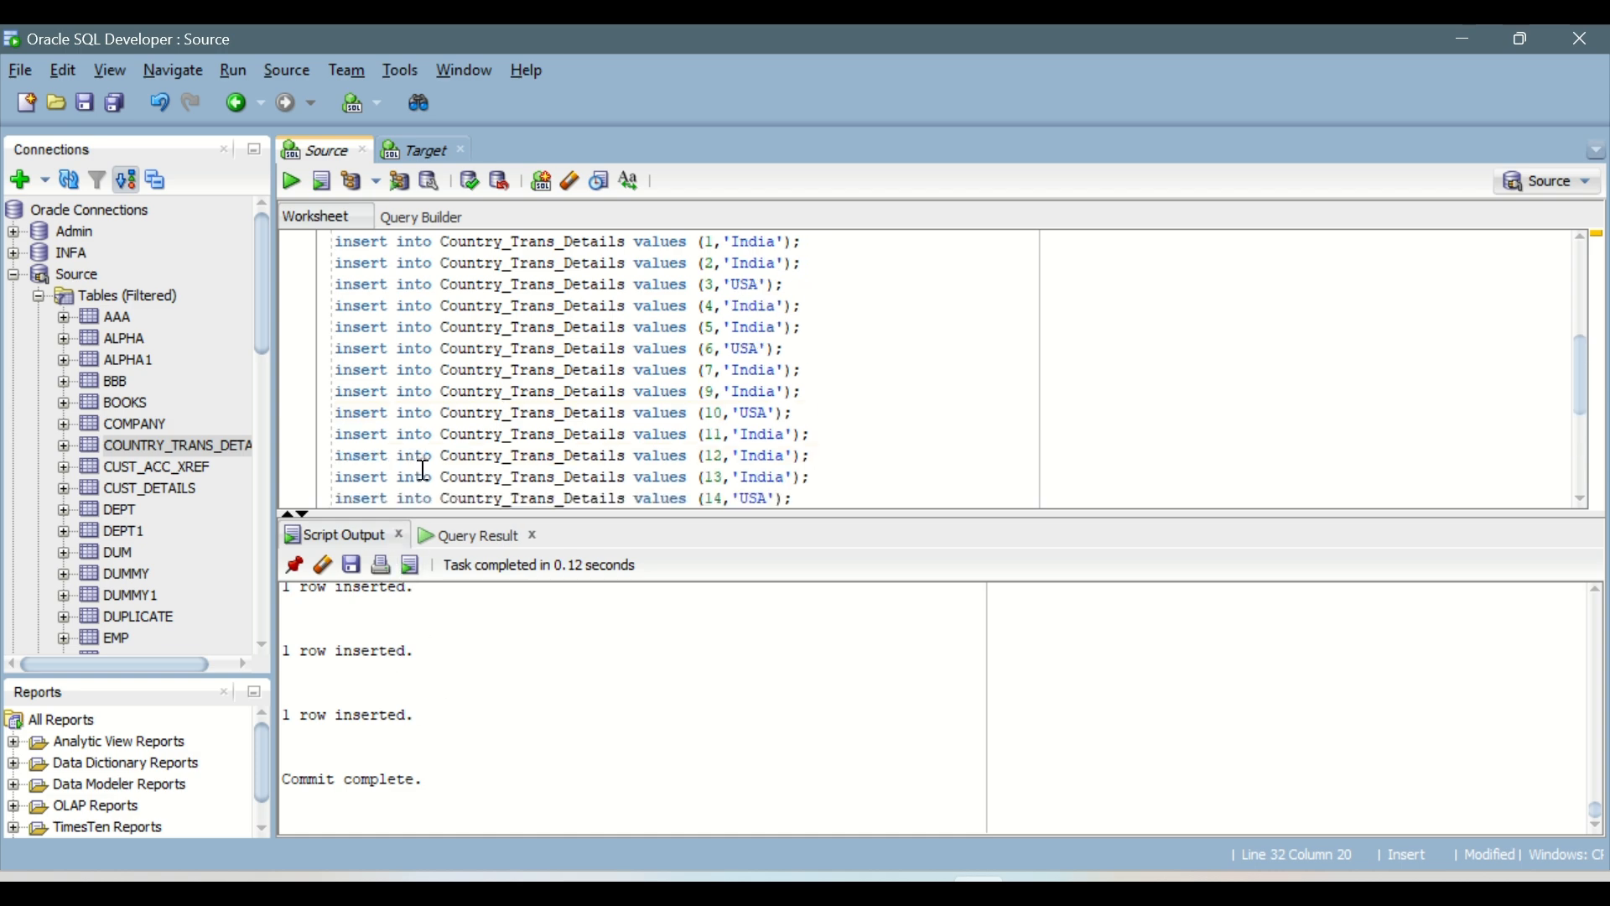
{"action": "scroll", "coordinate": [467, 487], "scroll_direction": "down", "scroll_amount": 1}
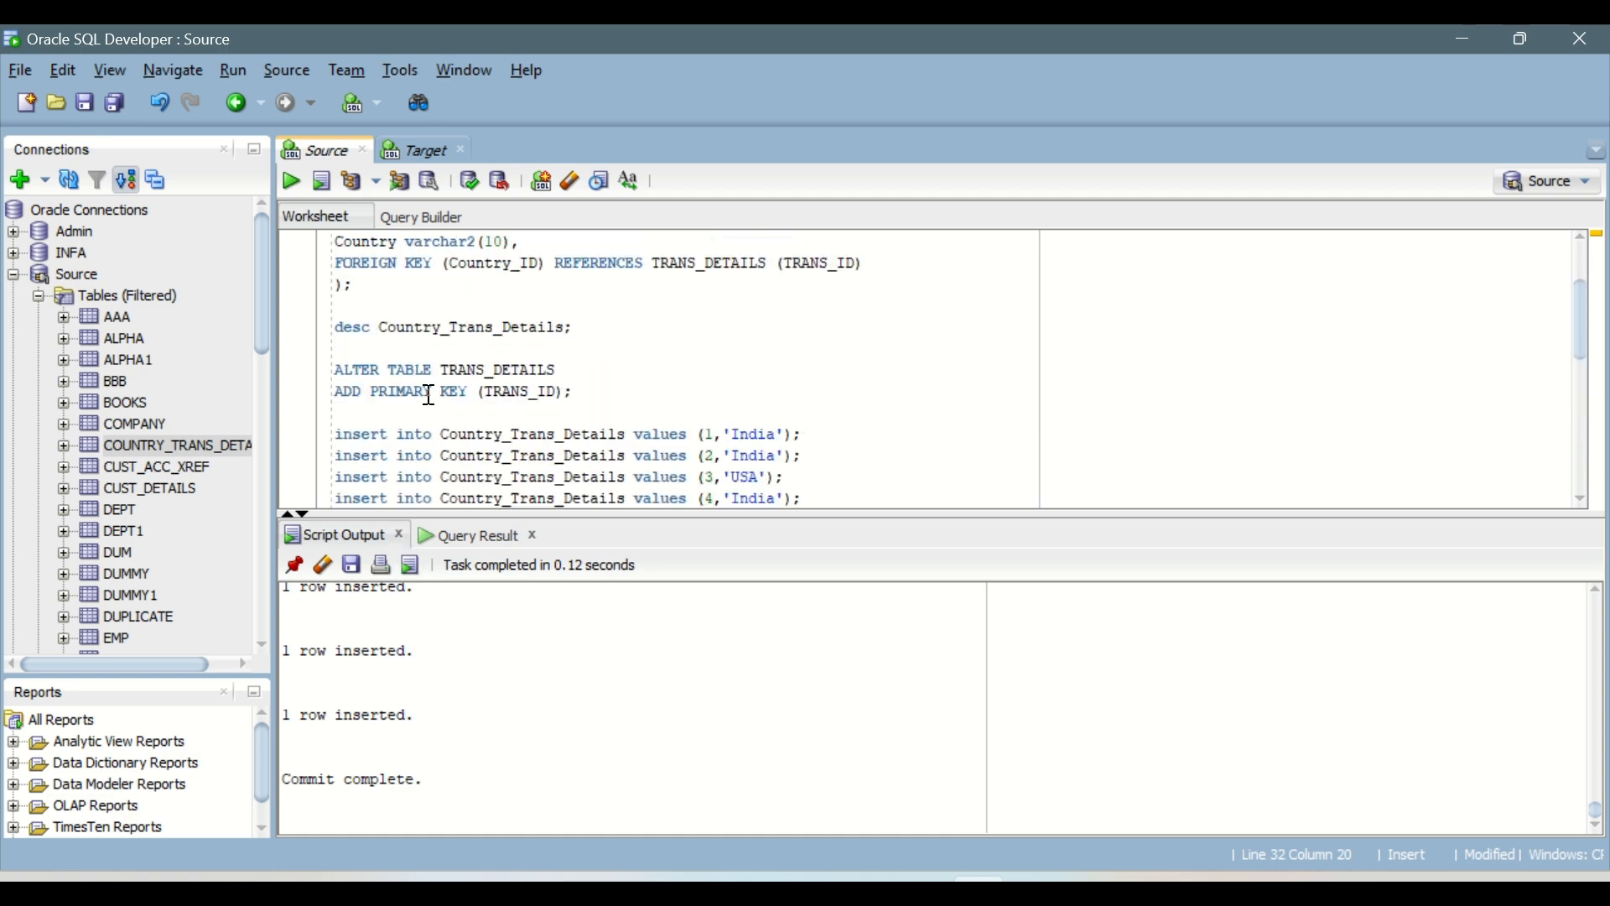
{"action": "scroll", "coordinate": [428, 396], "scroll_direction": "down", "scroll_amount": 5}
{"action": "scroll", "coordinate": [453, 361], "scroll_direction": "up", "scroll_amount": 7}
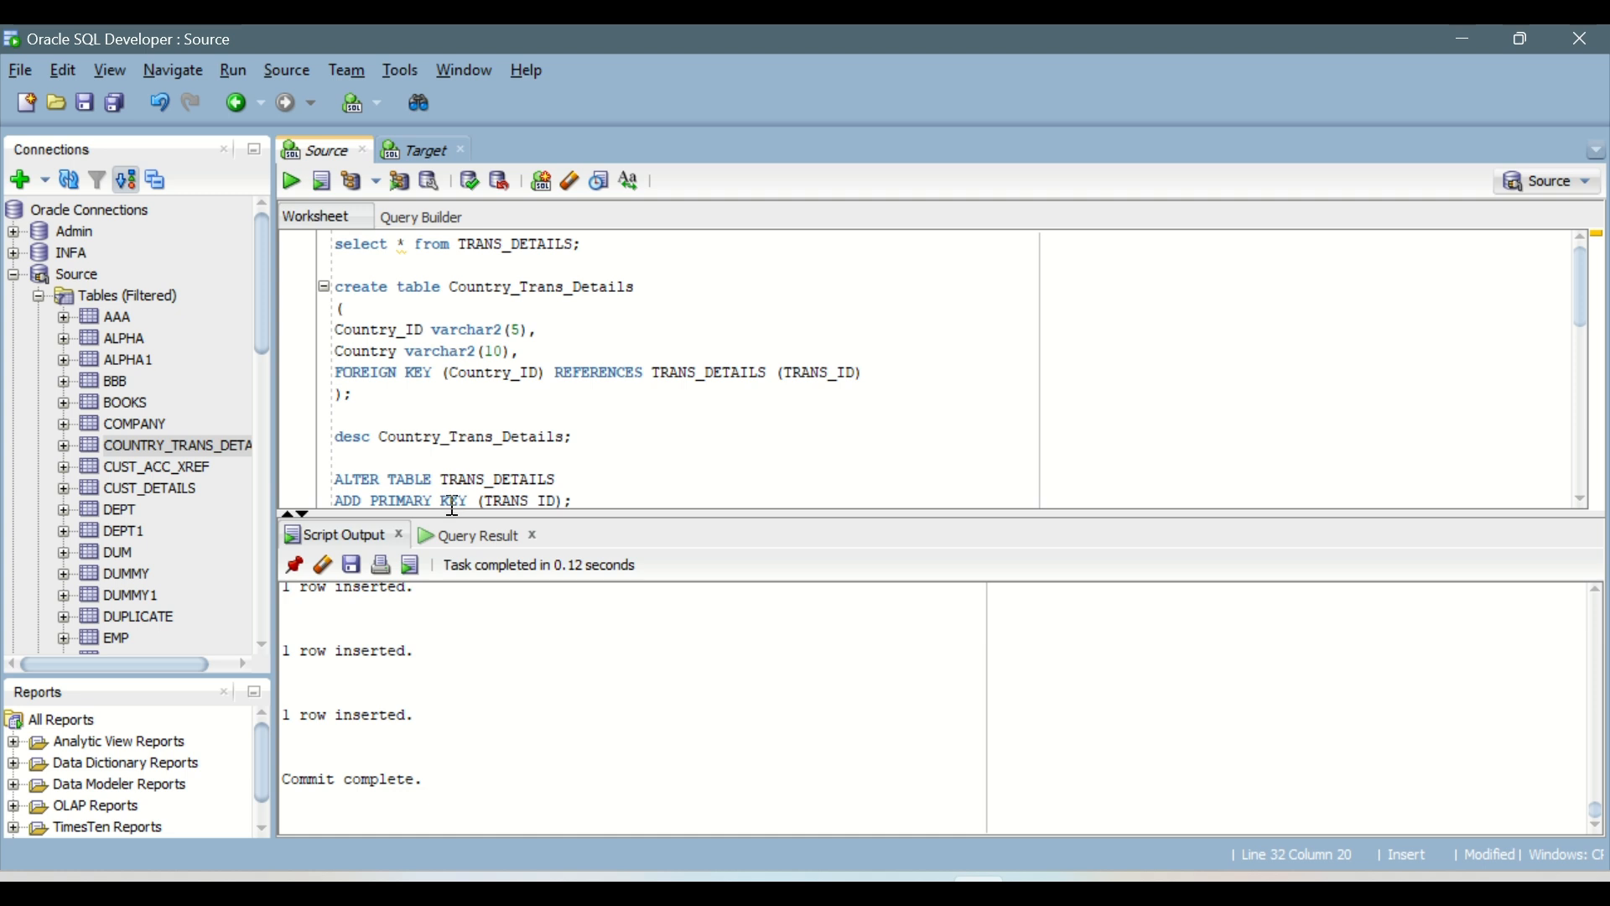
{"action": "scroll", "coordinate": [453, 506], "scroll_direction": "down", "scroll_amount": 1}
Step: Change the describe command to select * from Country_Trans_Details, run it and look through all returned rows
{"action": "double_click", "coordinate": [365, 374]}
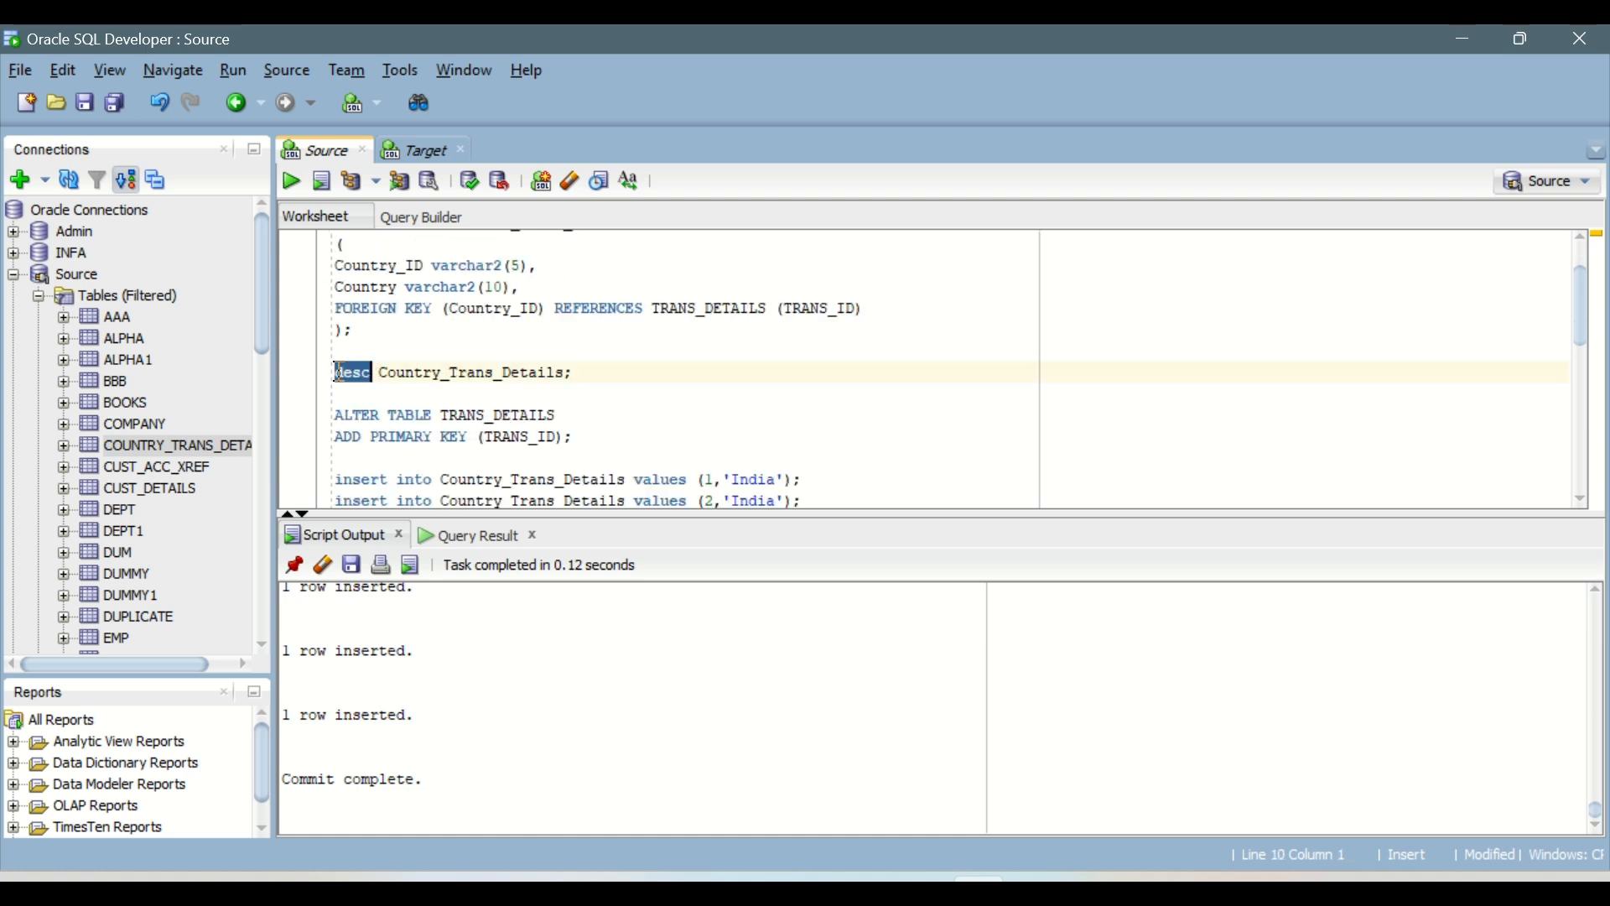
{"action": "type", "text": "select"}
{"action": "type", "text": " * from"}
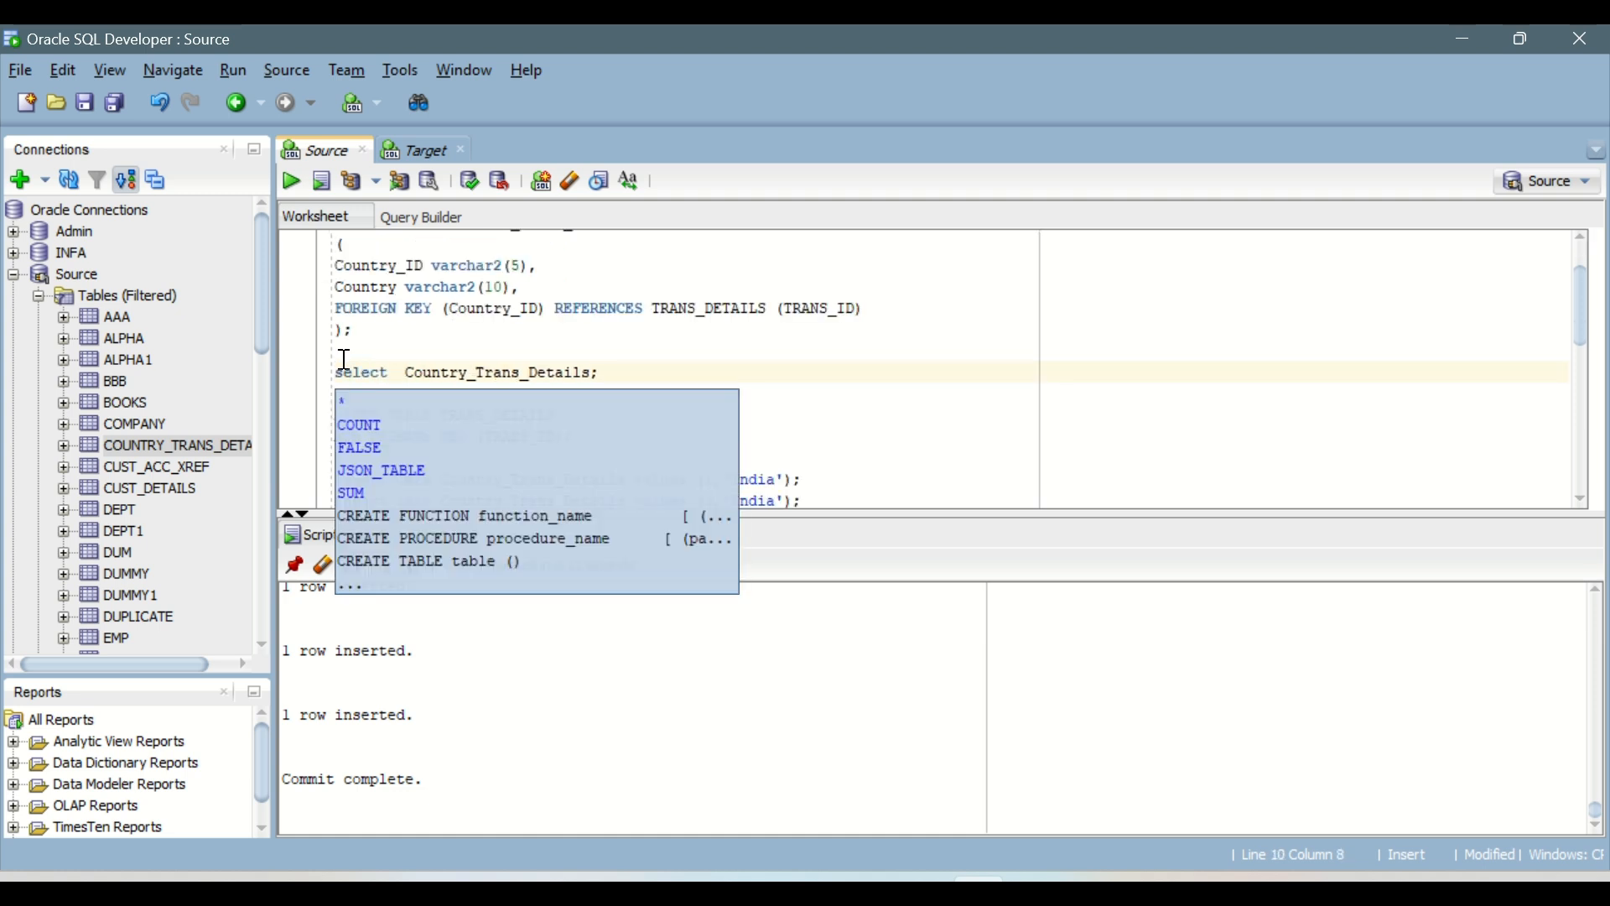
{"action": "key", "text": "ctrl+Return"}
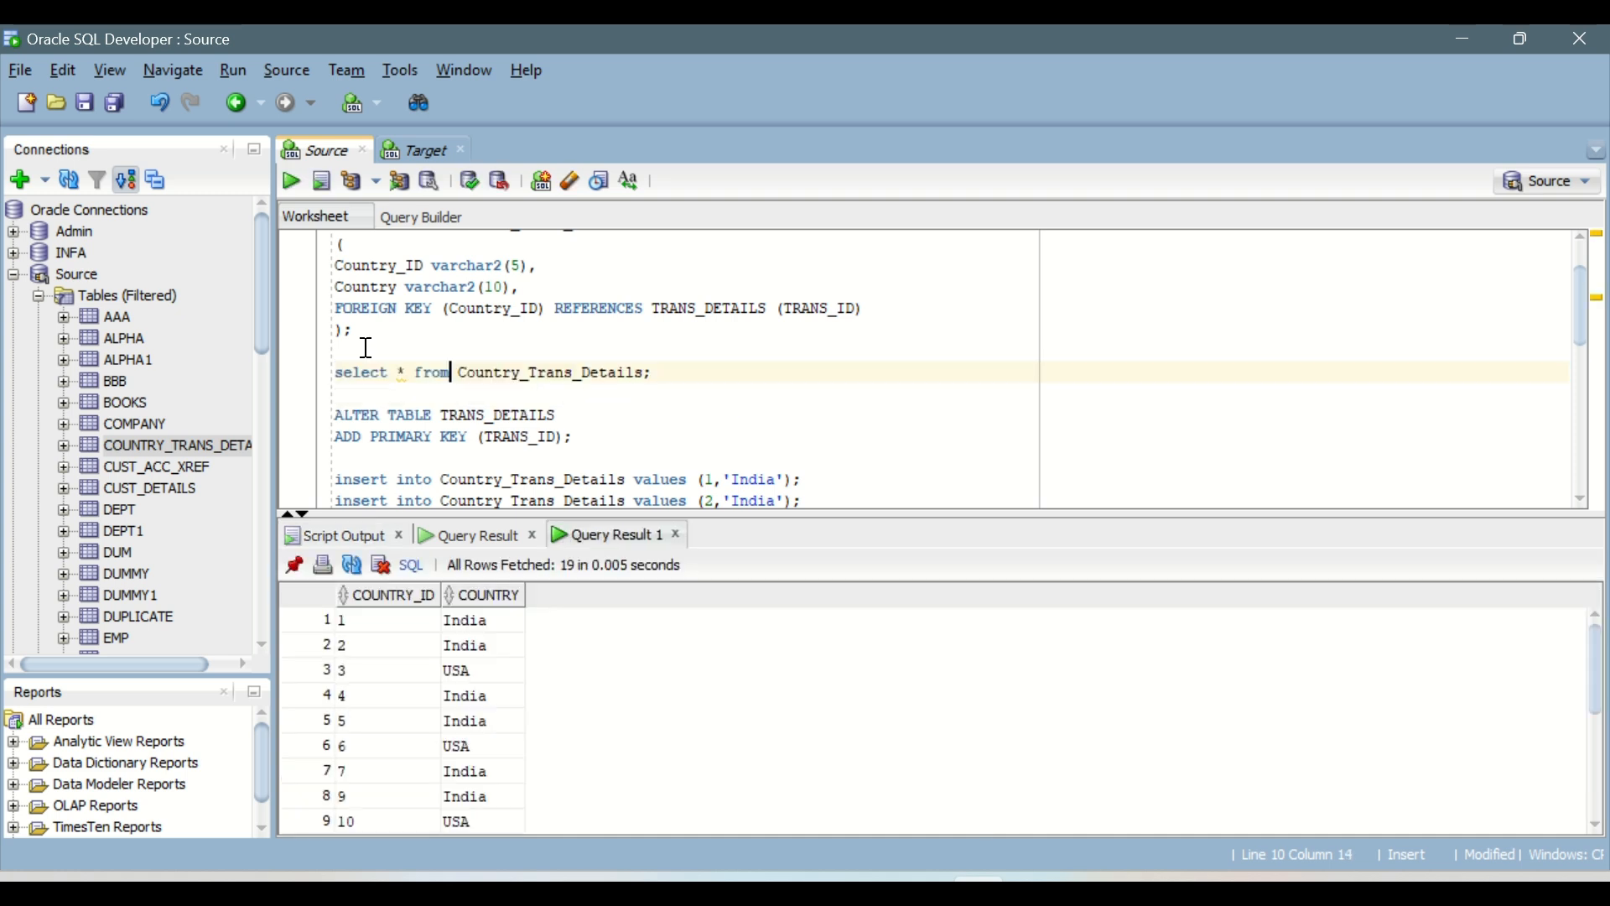
{"action": "scroll", "coordinate": [561, 651], "scroll_direction": "down", "scroll_amount": 4}
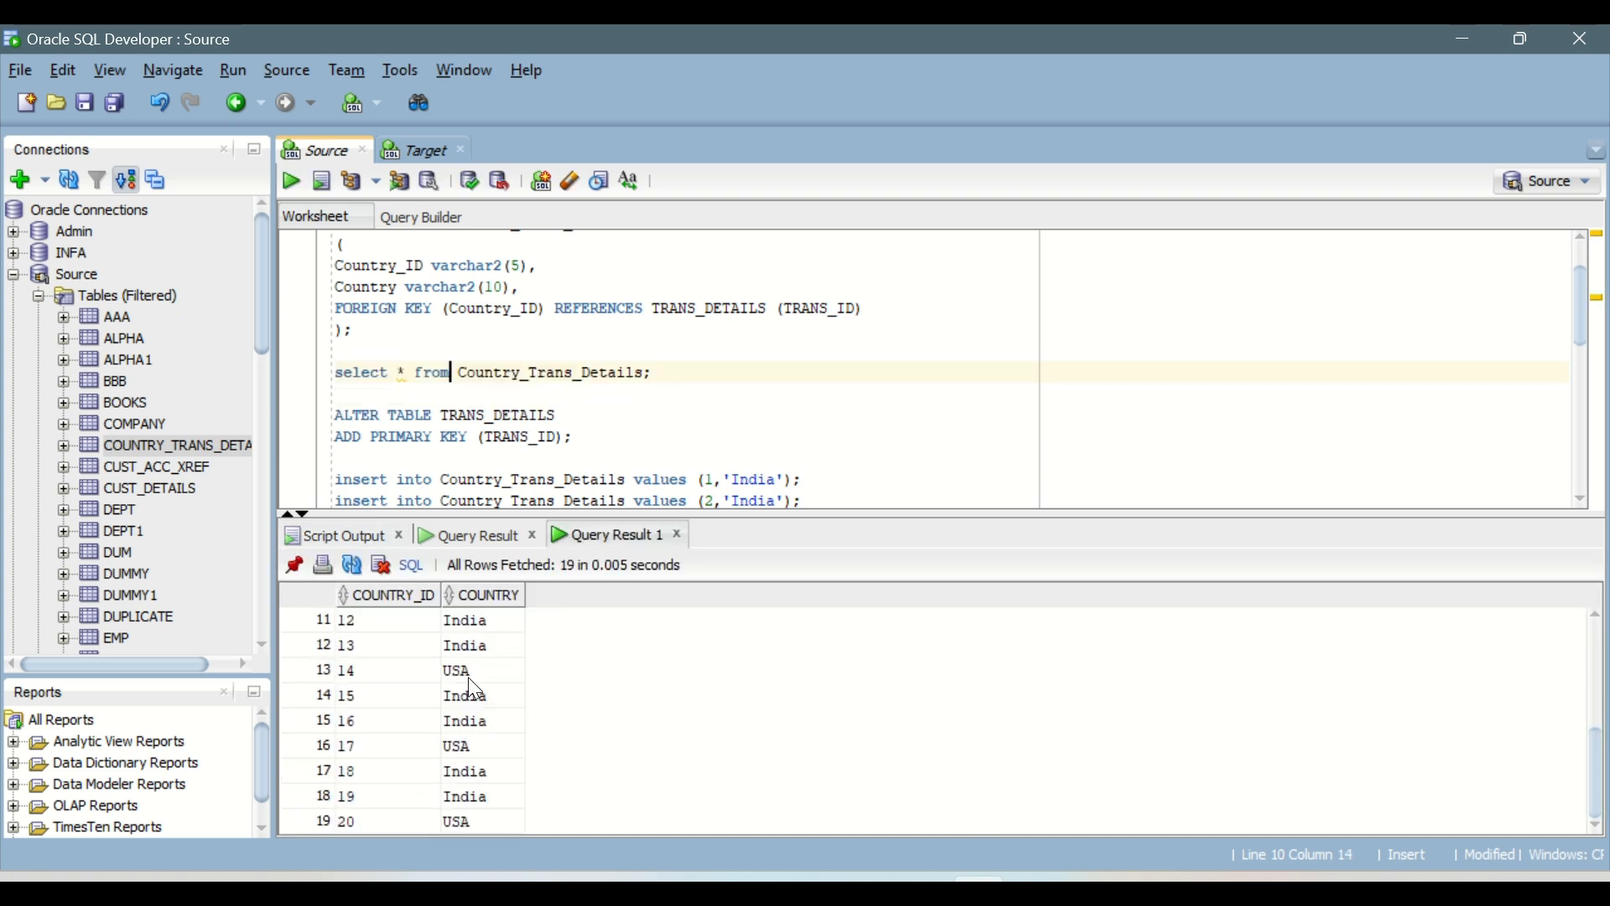
{"action": "scroll", "coordinate": [471, 686], "scroll_direction": "up", "scroll_amount": 2}
{"action": "scroll", "coordinate": [475, 696], "scroll_direction": "up", "scroll_amount": 2}
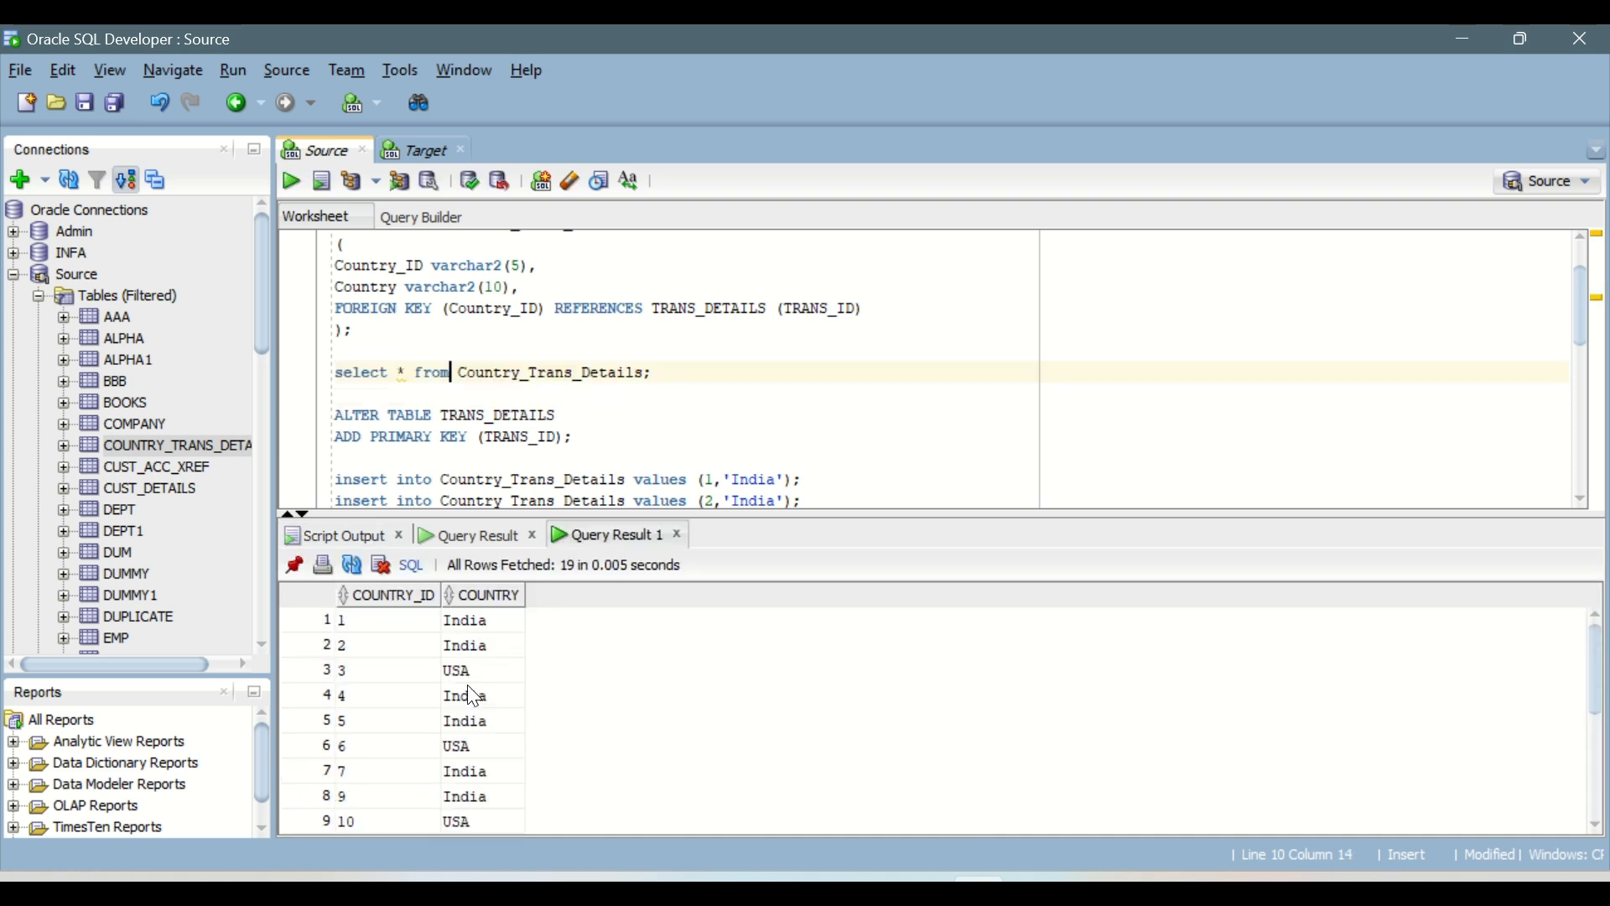
Step: Compare the Country_Trans_Details query rows with the TRANS_DETAILS query results and review the matching IDs and countries
{"action": "left_click", "coordinate": [400, 627]}
{"action": "left_click_drag", "start_coordinate": [401, 637], "coordinate": [458, 769]}
{"action": "left_click", "coordinate": [474, 748]}
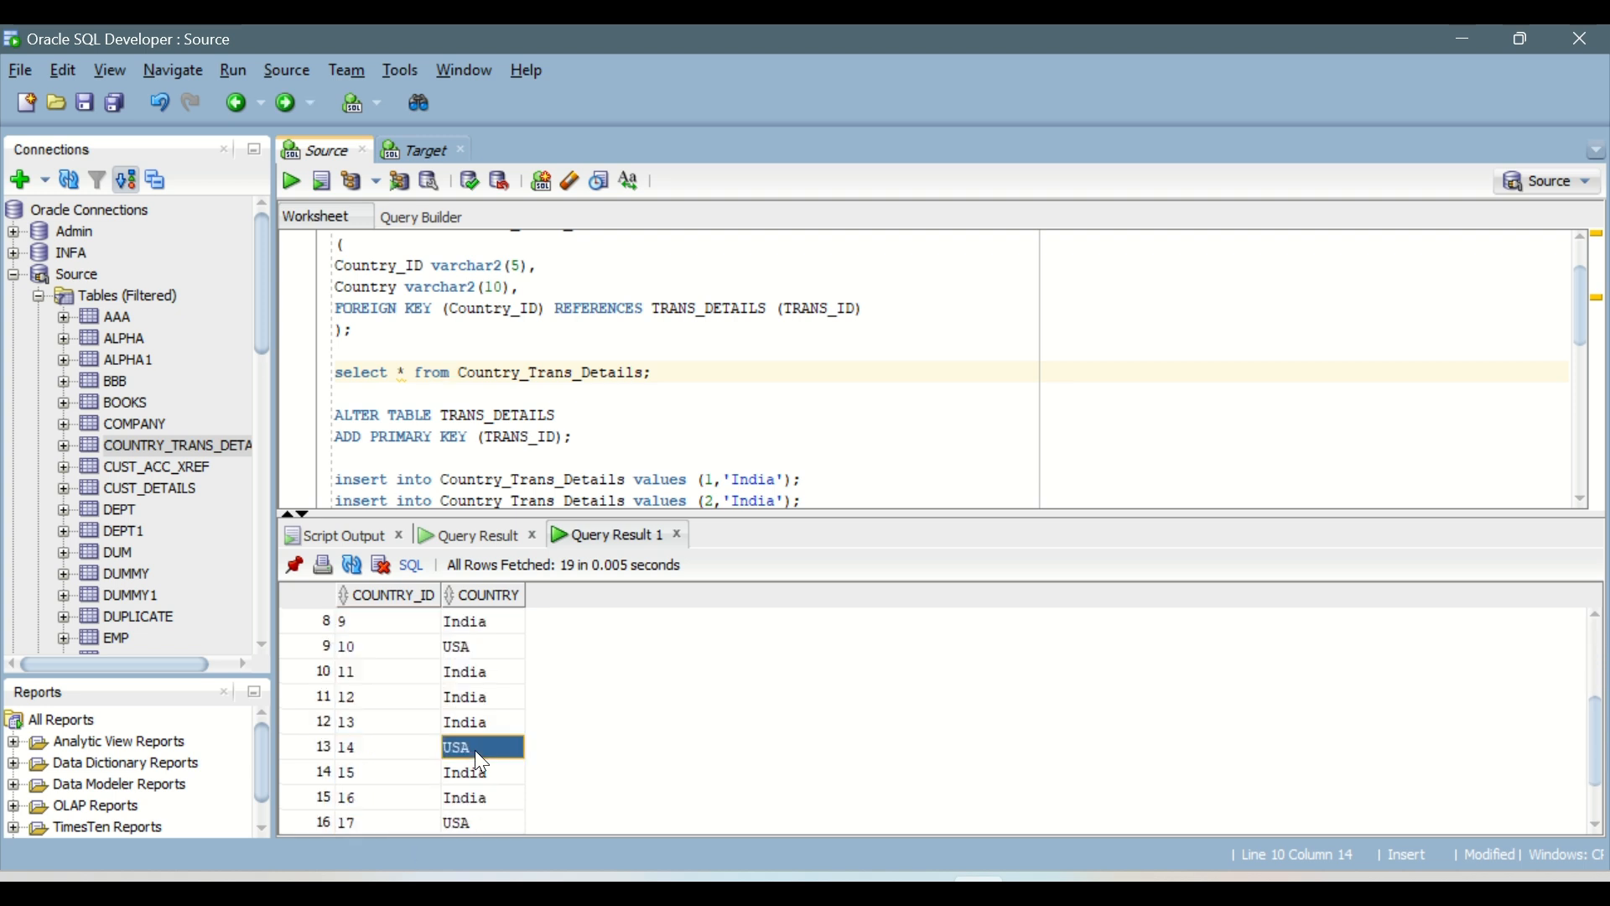
{"action": "left_click", "coordinate": [632, 459]}
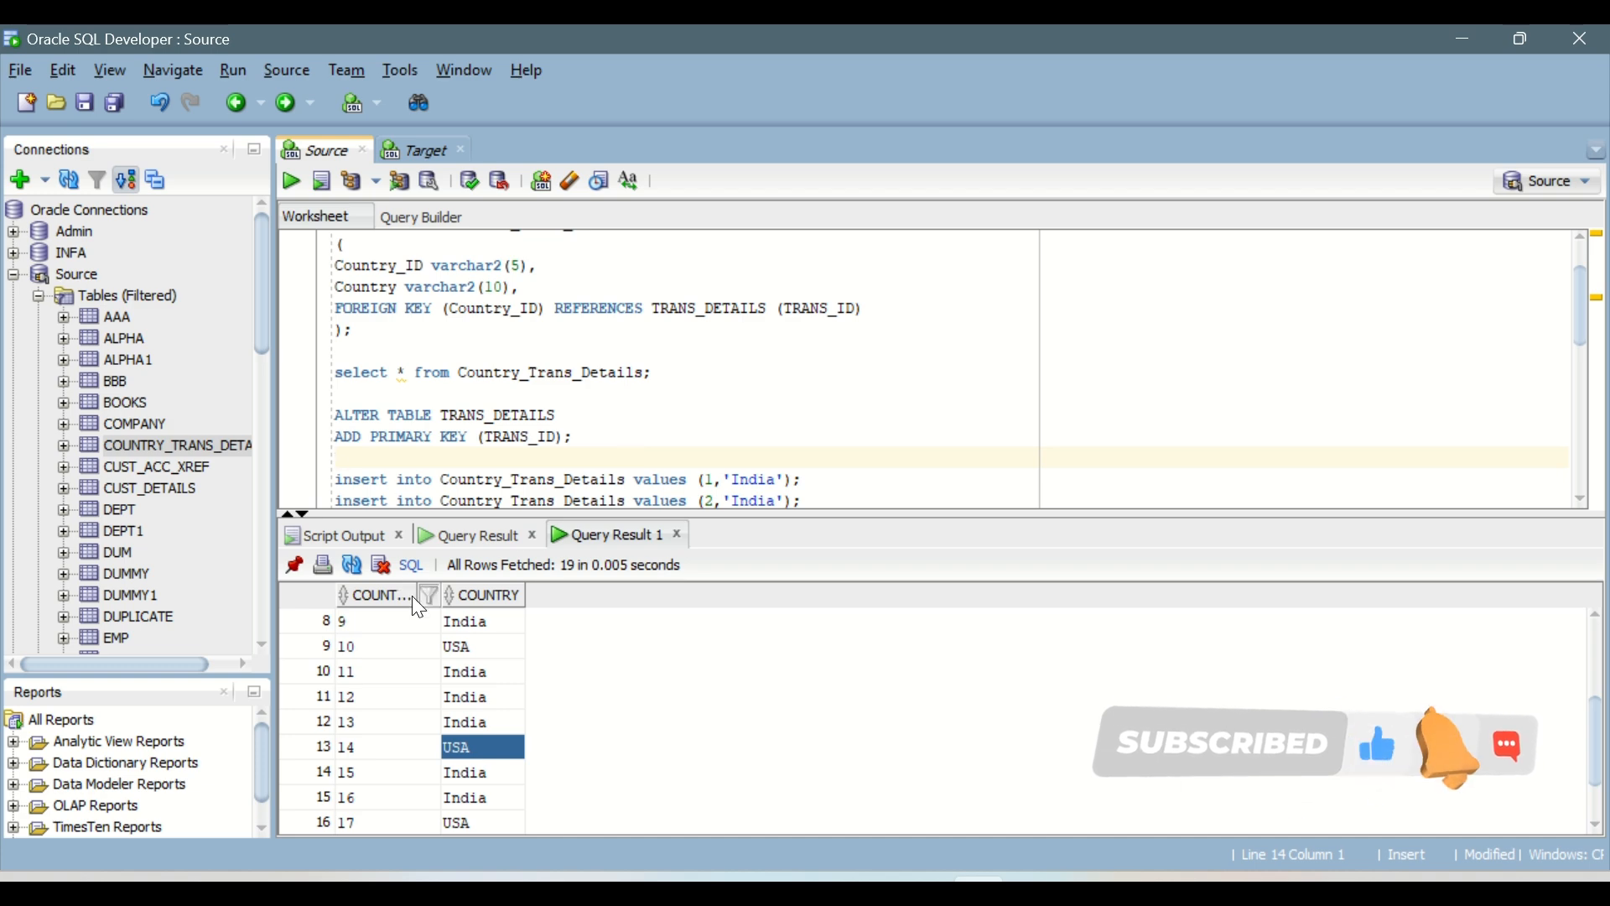
{"action": "left_click", "coordinate": [480, 538]}
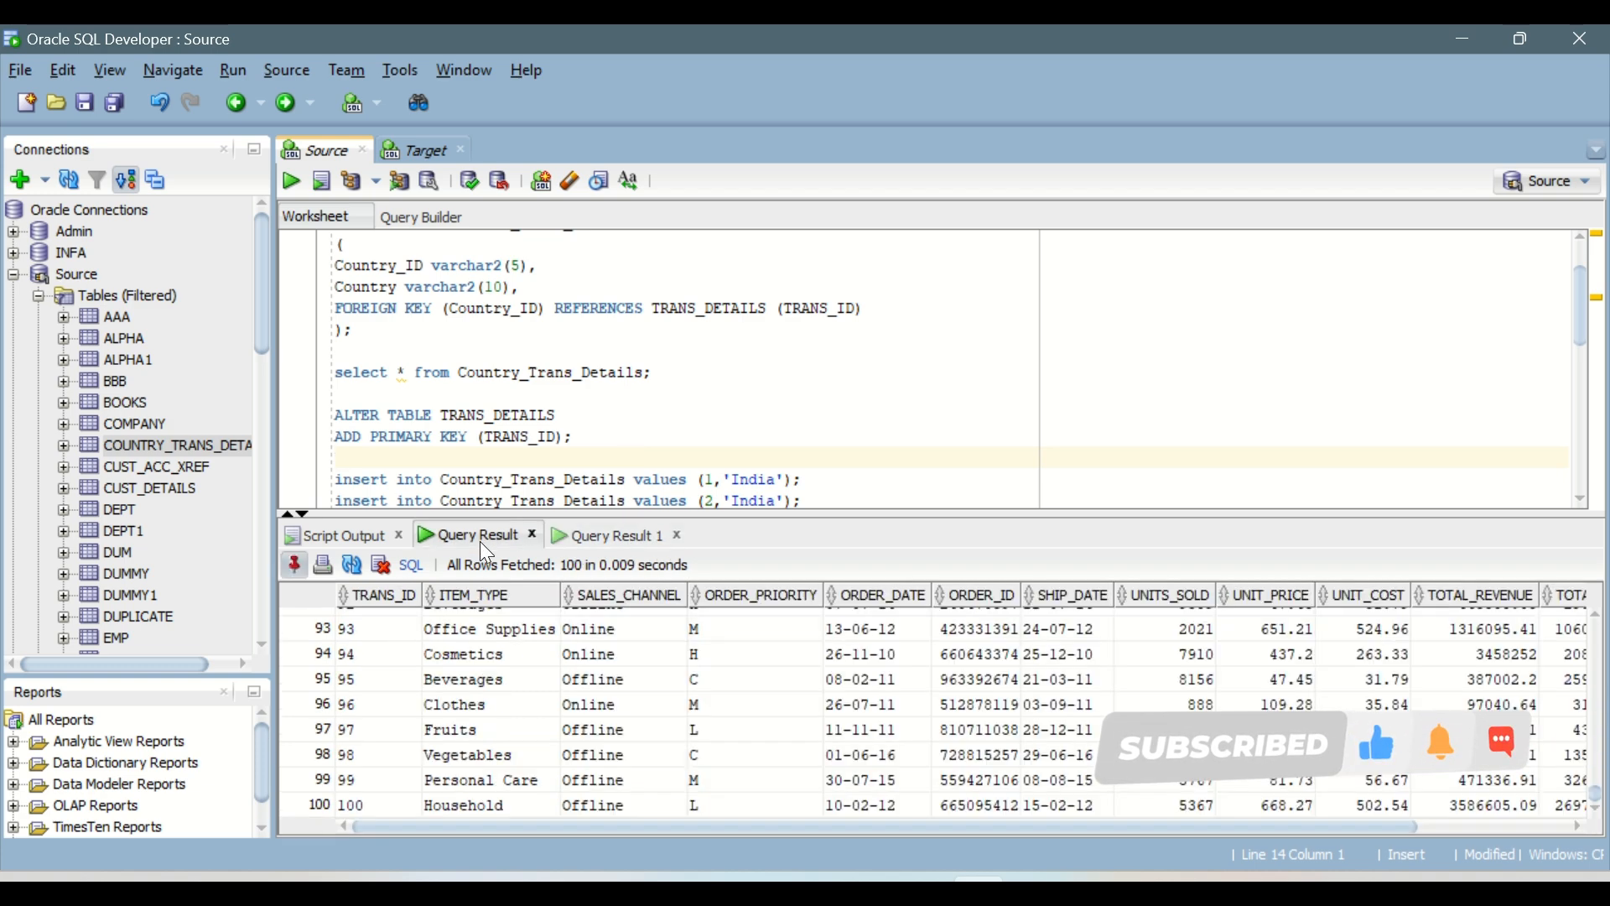
{"action": "left_click_drag", "start_coordinate": [382, 629], "coordinate": [1275, 781]}
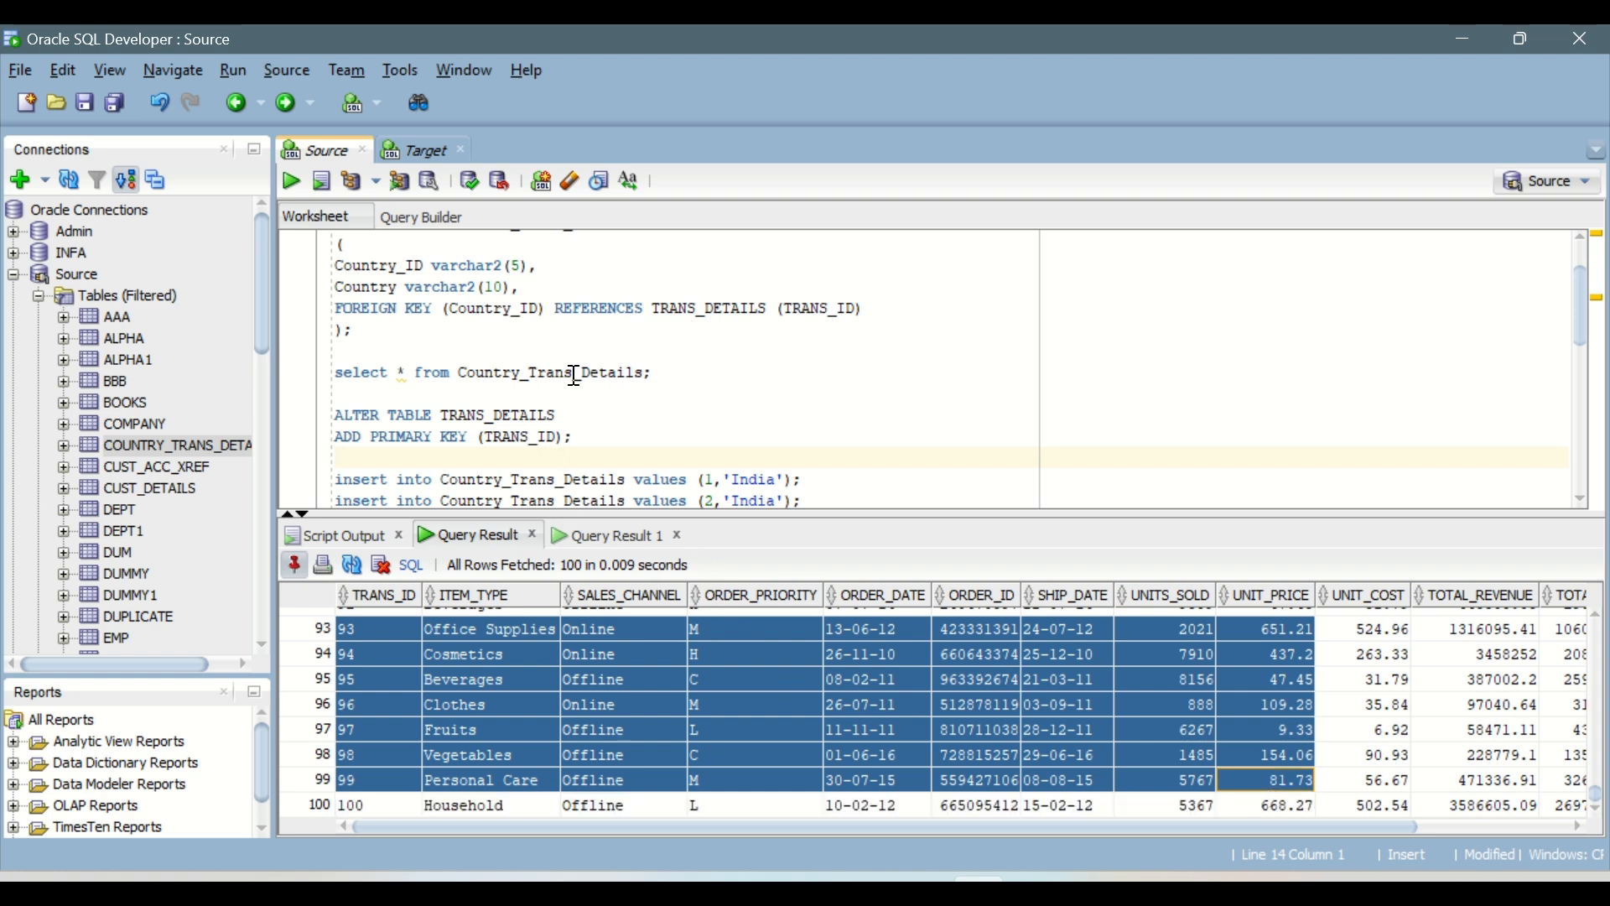
{"action": "left_click", "coordinate": [614, 539]}
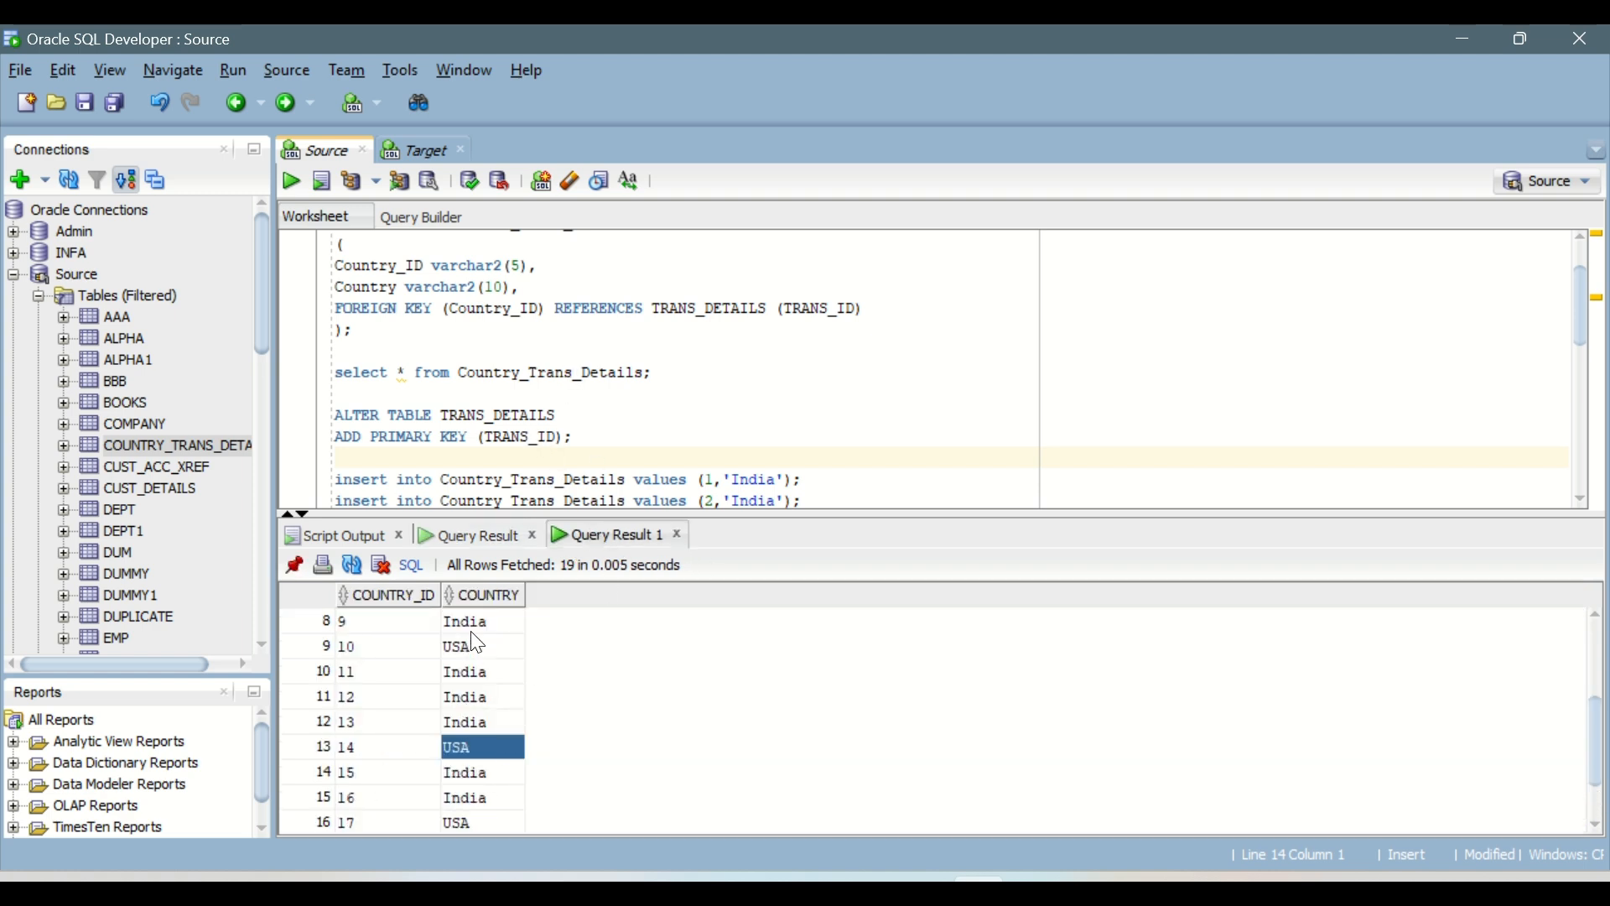
{"action": "left_click_drag", "start_coordinate": [471, 630], "coordinate": [498, 780]}
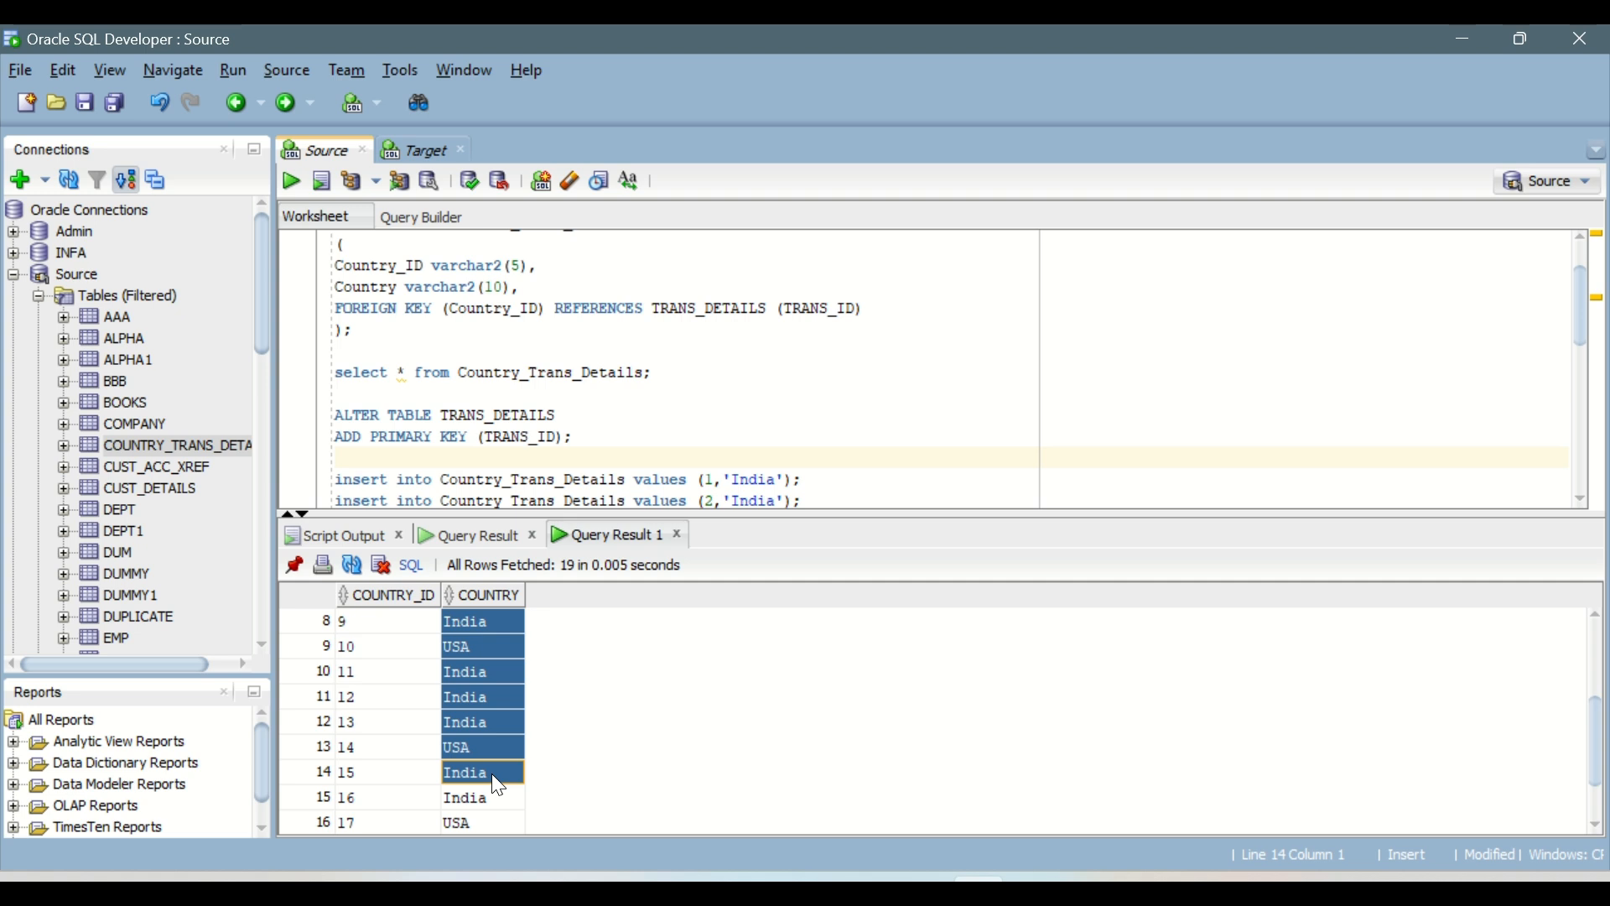
{"action": "scroll", "coordinate": [507, 719], "scroll_direction": "down", "scroll_amount": 1}
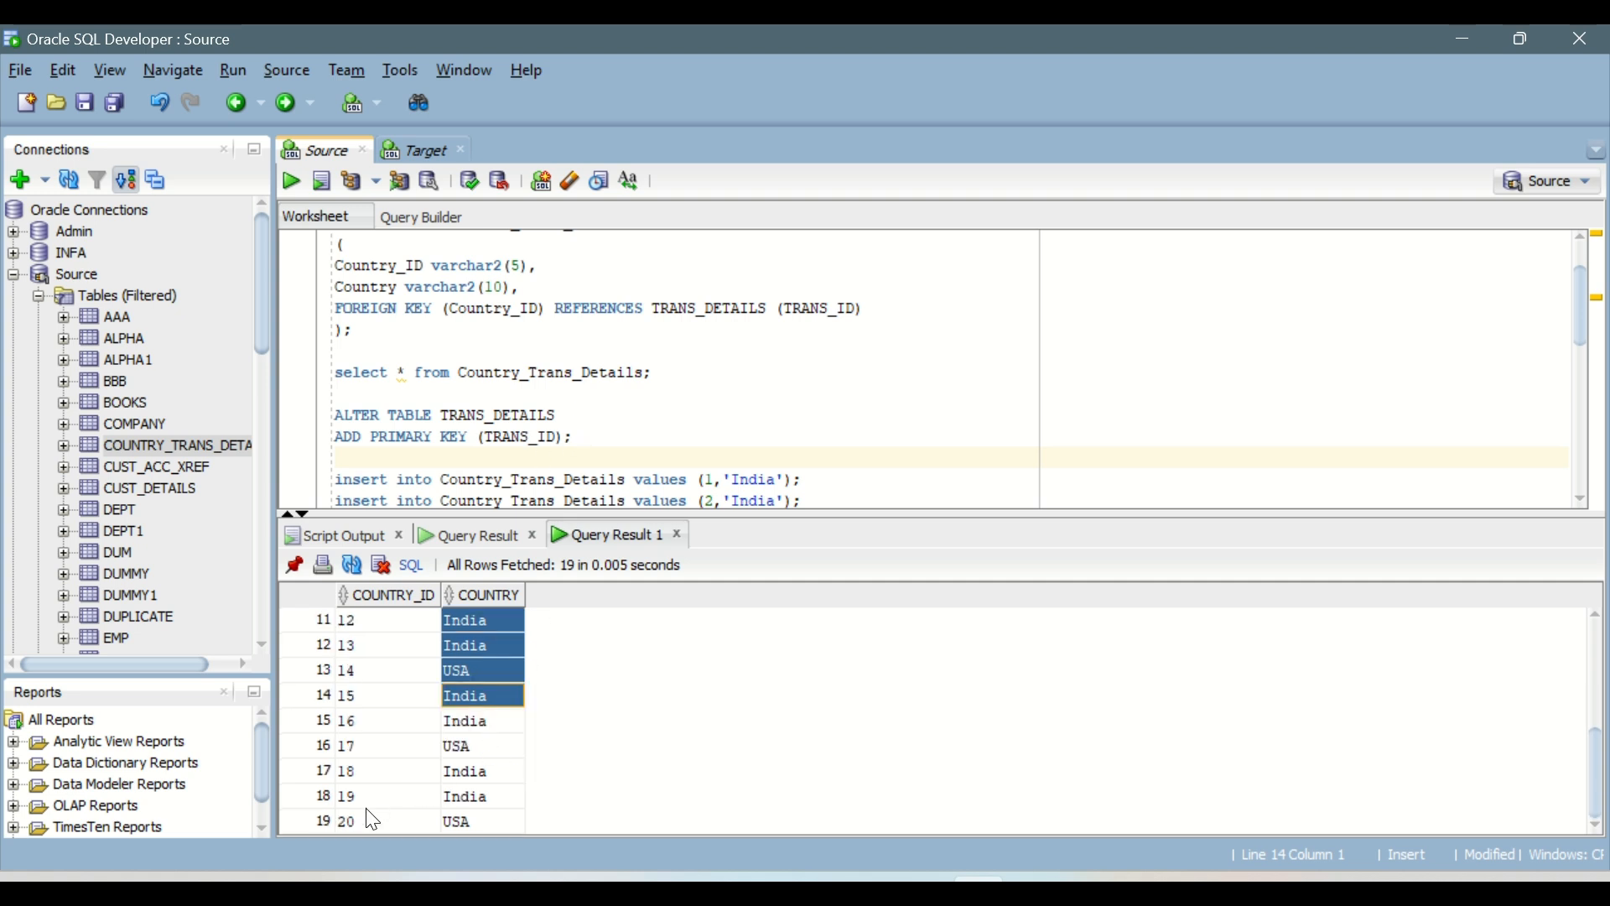
{"action": "left_click_drag", "start_coordinate": [369, 813], "coordinate": [476, 619]}
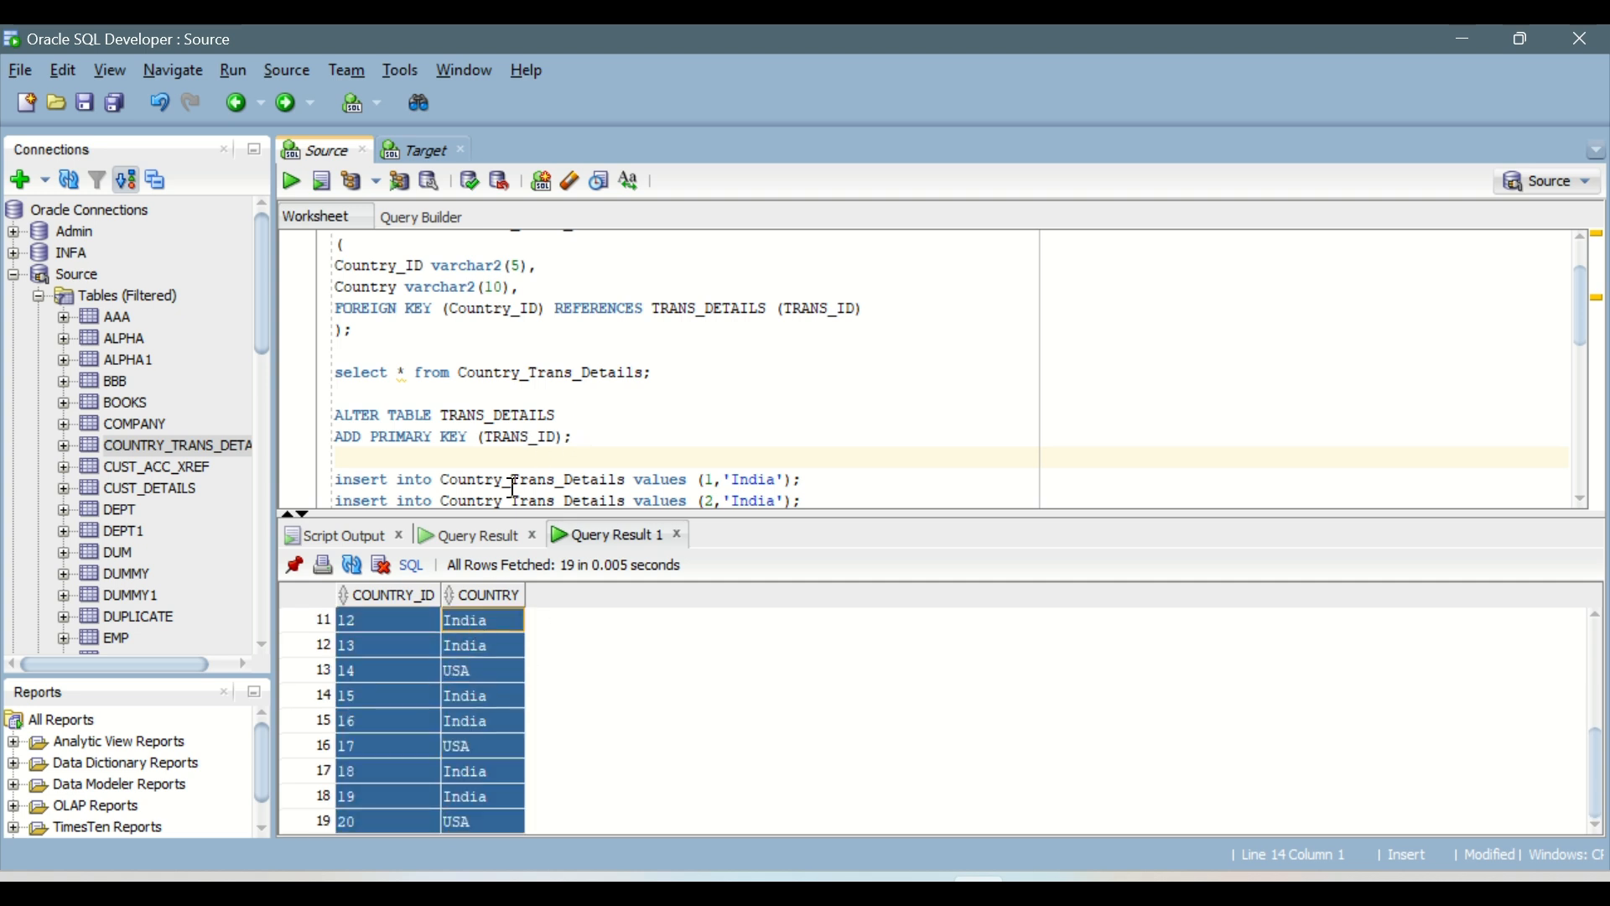
{"action": "scroll", "coordinate": [514, 486], "scroll_direction": "down", "scroll_amount": 4}
{"action": "scroll", "coordinate": [548, 379], "scroll_direction": "up", "scroll_amount": 3}
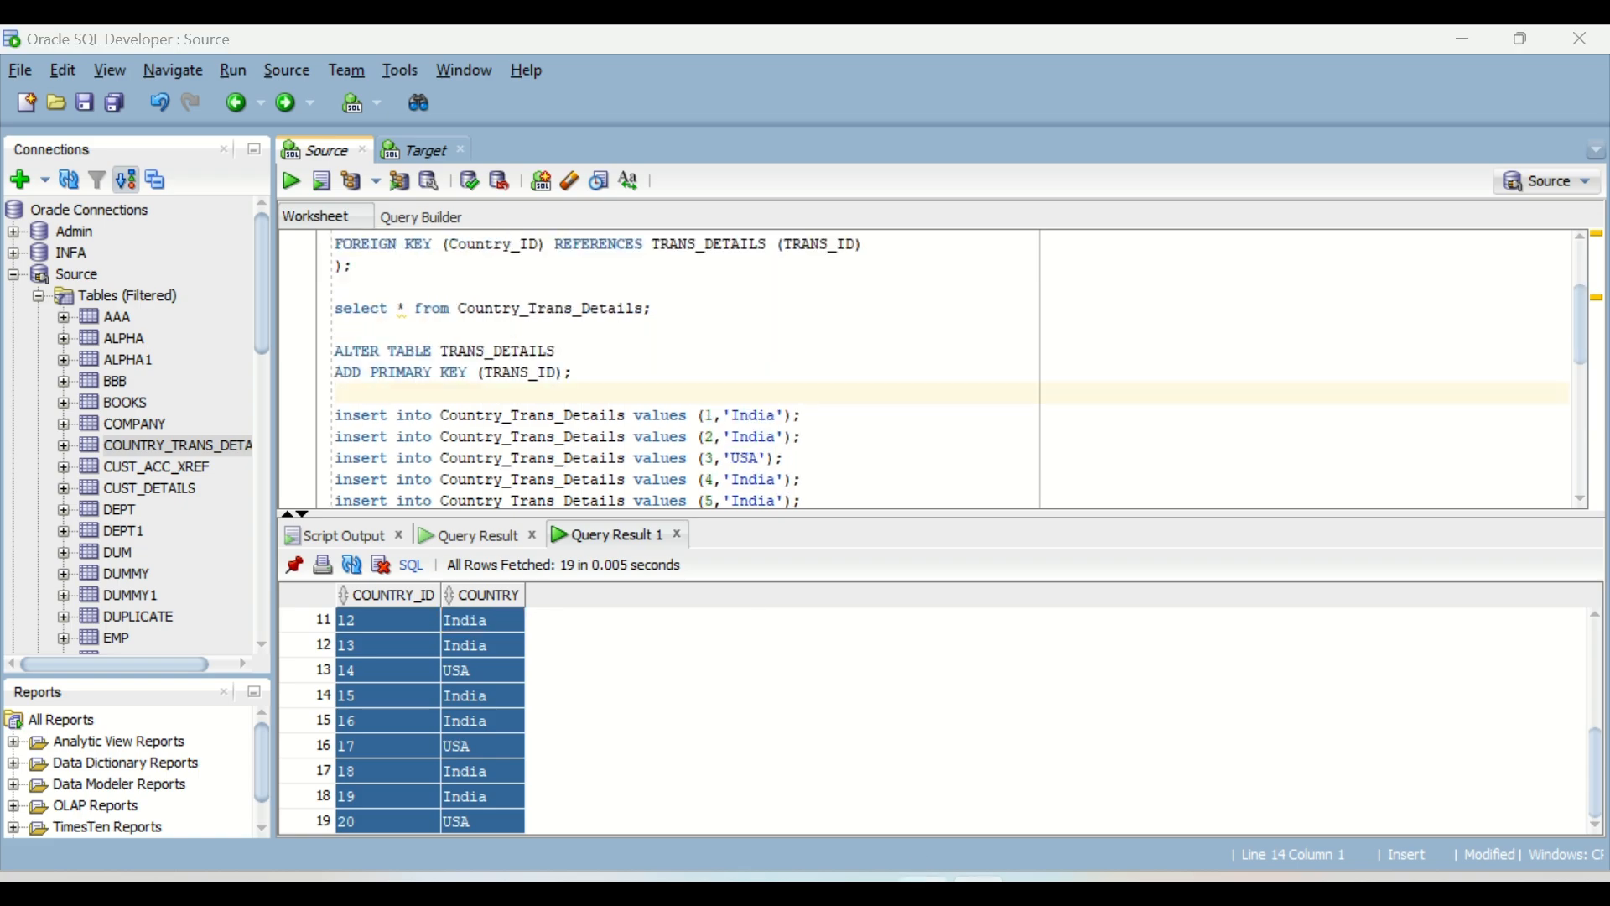
Step: Switch to the Data Integration mapping in the browser and close the page with the foreign key search
{"action": "left_click", "coordinate": [615, 802]}
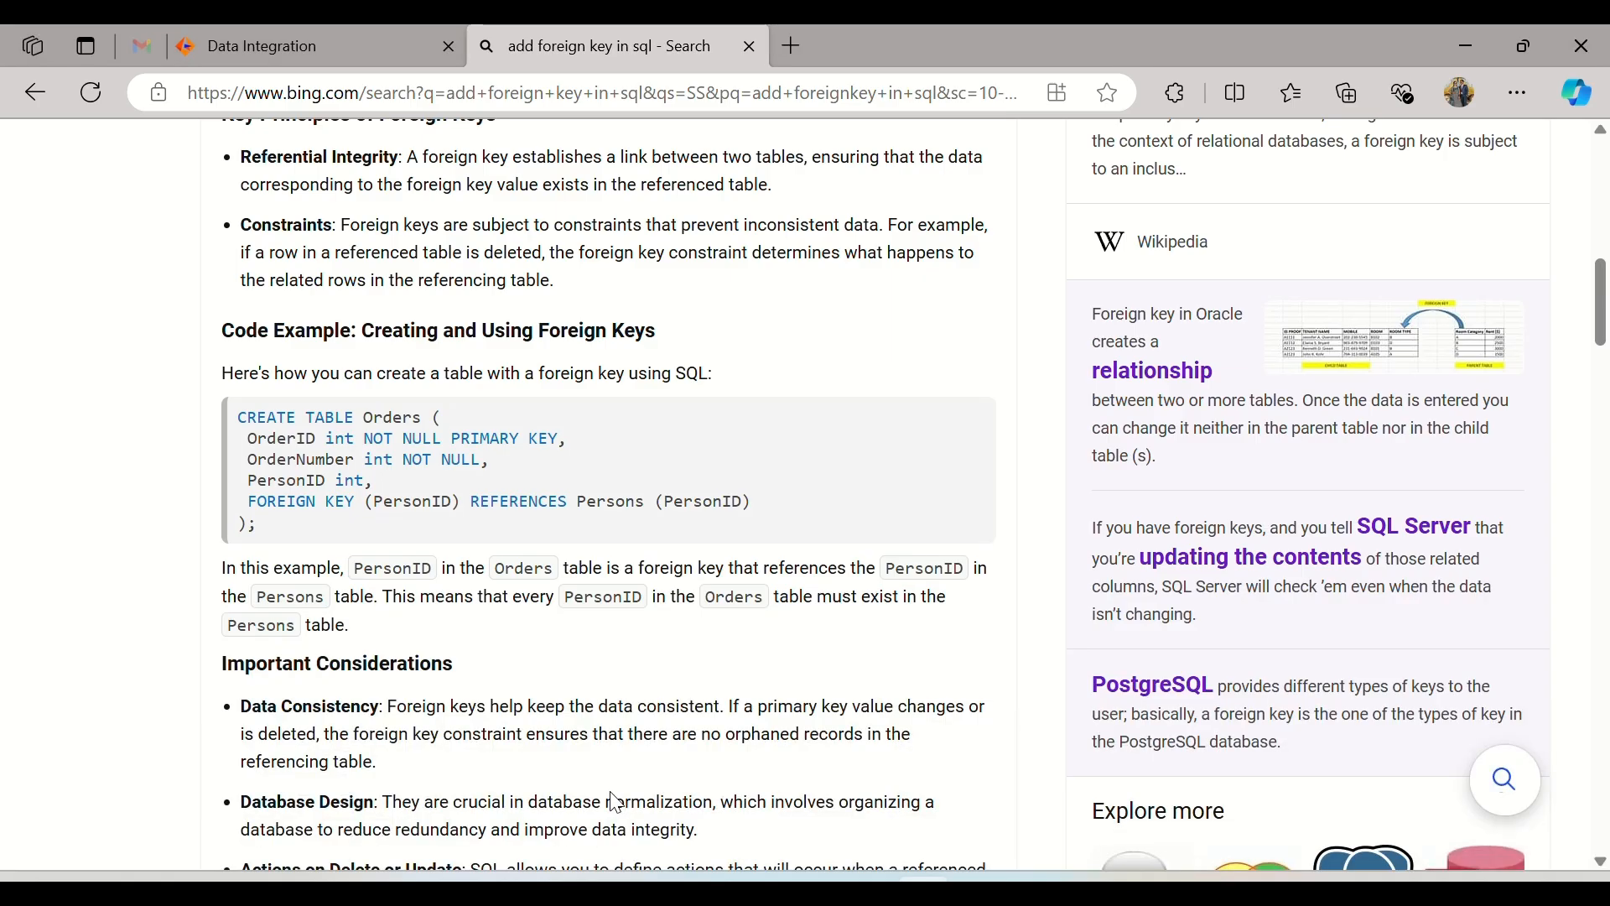
{"action": "left_click", "coordinate": [370, 46]}
{"action": "right_click", "coordinate": [502, 48]}
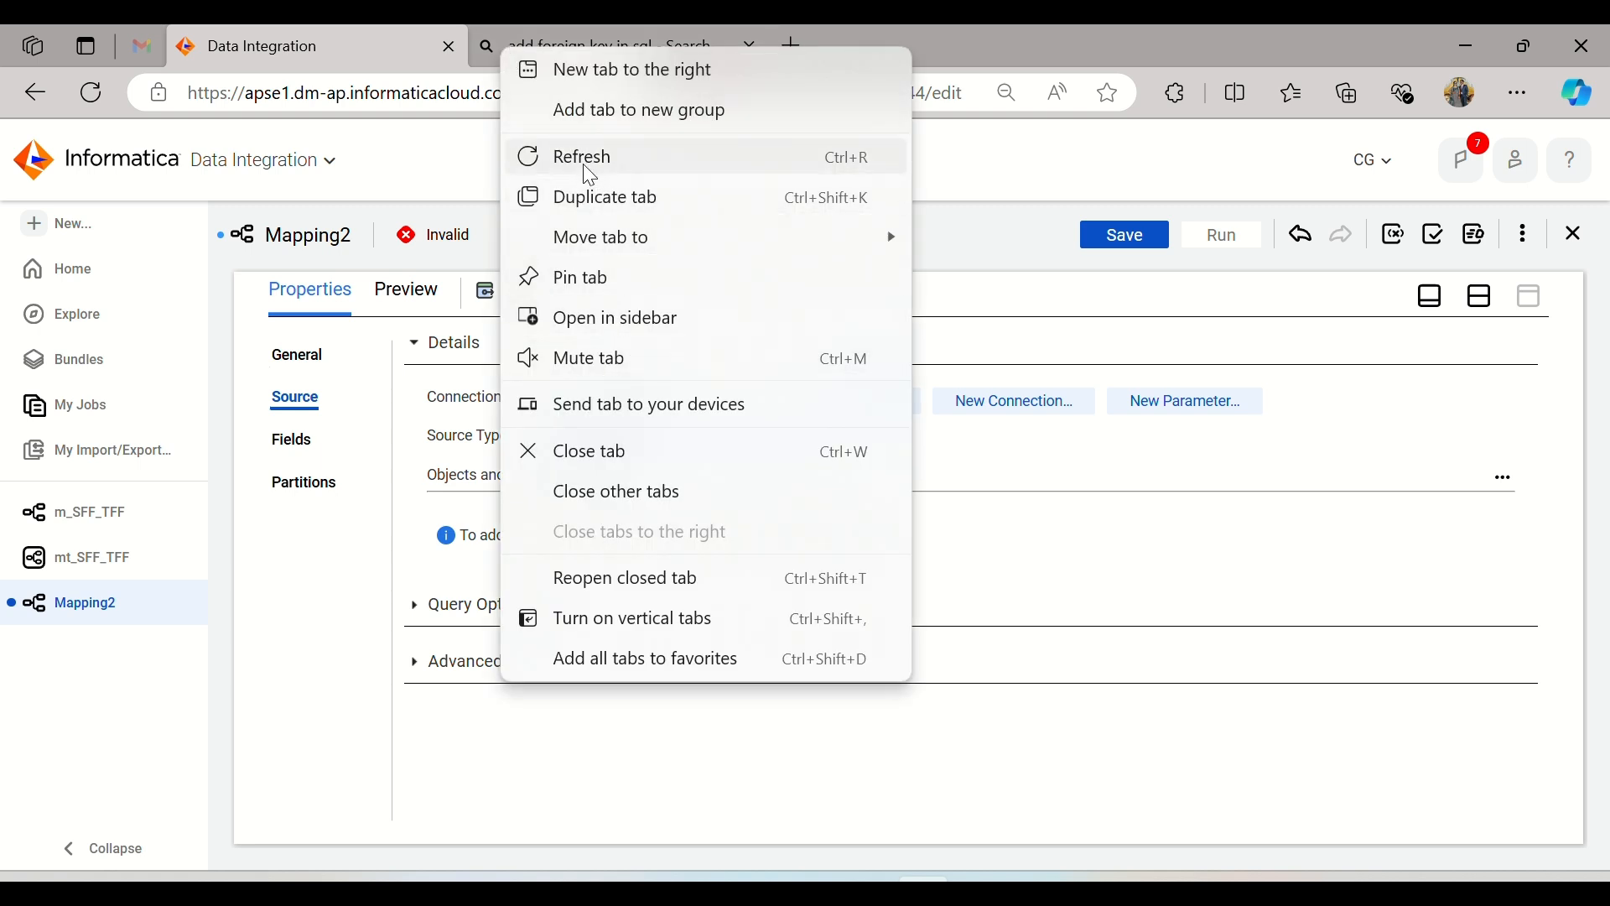
{"action": "left_click", "coordinate": [565, 457]}
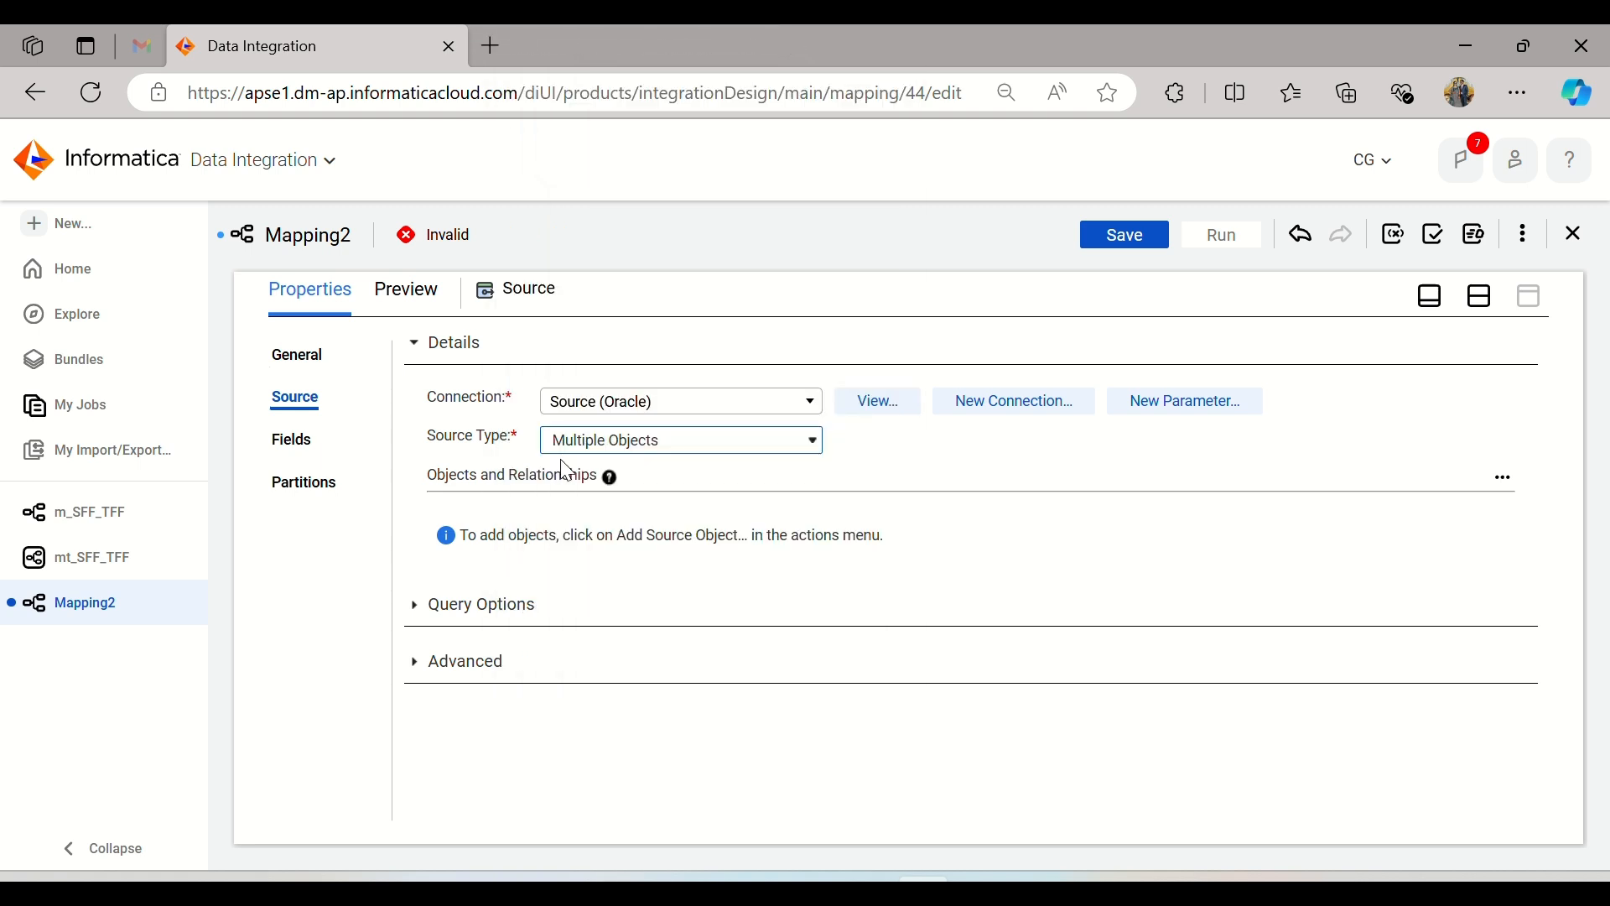
Step: Add the TRANS_DETAILS table as the primary source object of the Multiple Objects source
{"action": "left_click", "coordinate": [671, 439]}
{"action": "left_click", "coordinate": [671, 440]}
{"action": "left_click", "coordinate": [1503, 478]}
{"action": "left_click", "coordinate": [1398, 526]}
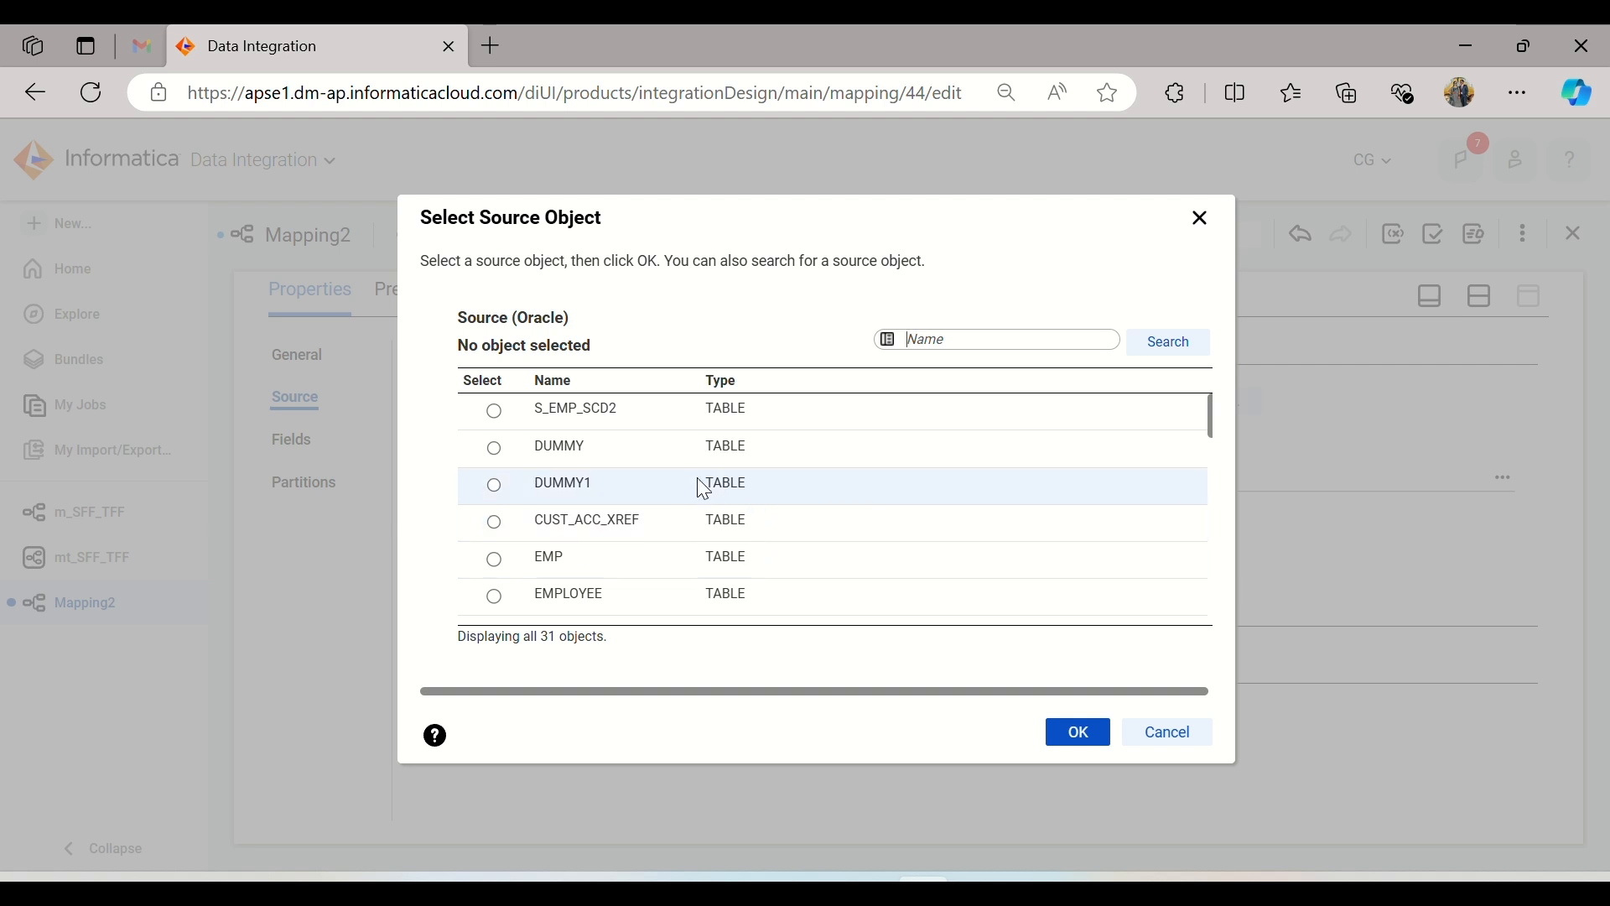
{"action": "scroll", "coordinate": [699, 482], "scroll_direction": "down", "scroll_amount": 3}
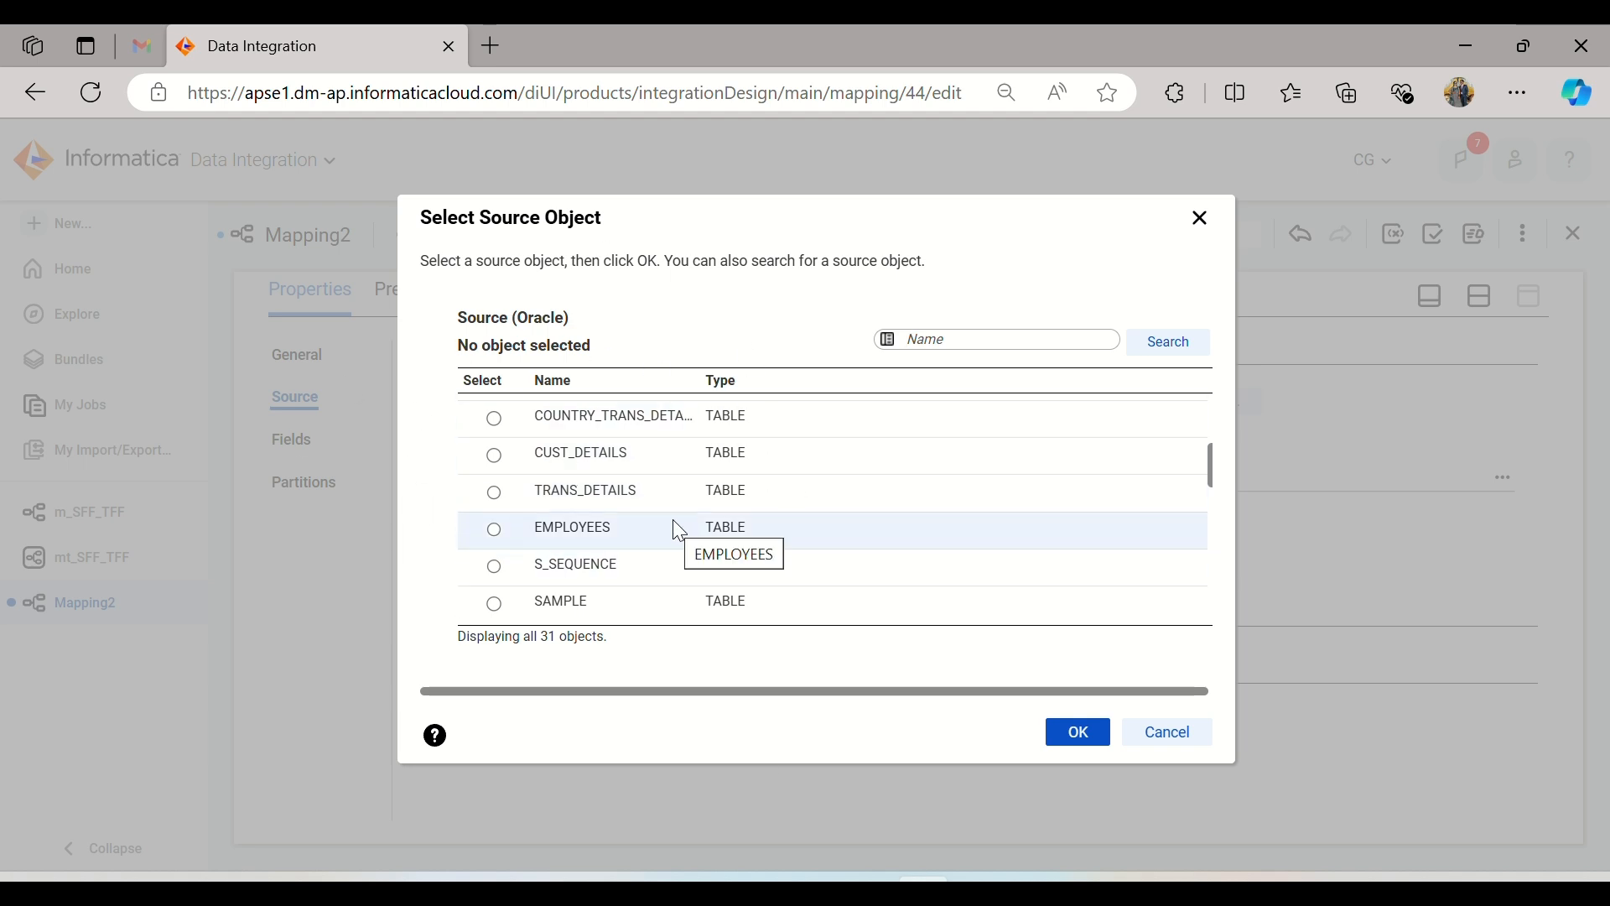
{"action": "scroll", "coordinate": [671, 517], "scroll_direction": "up", "scroll_amount": 3}
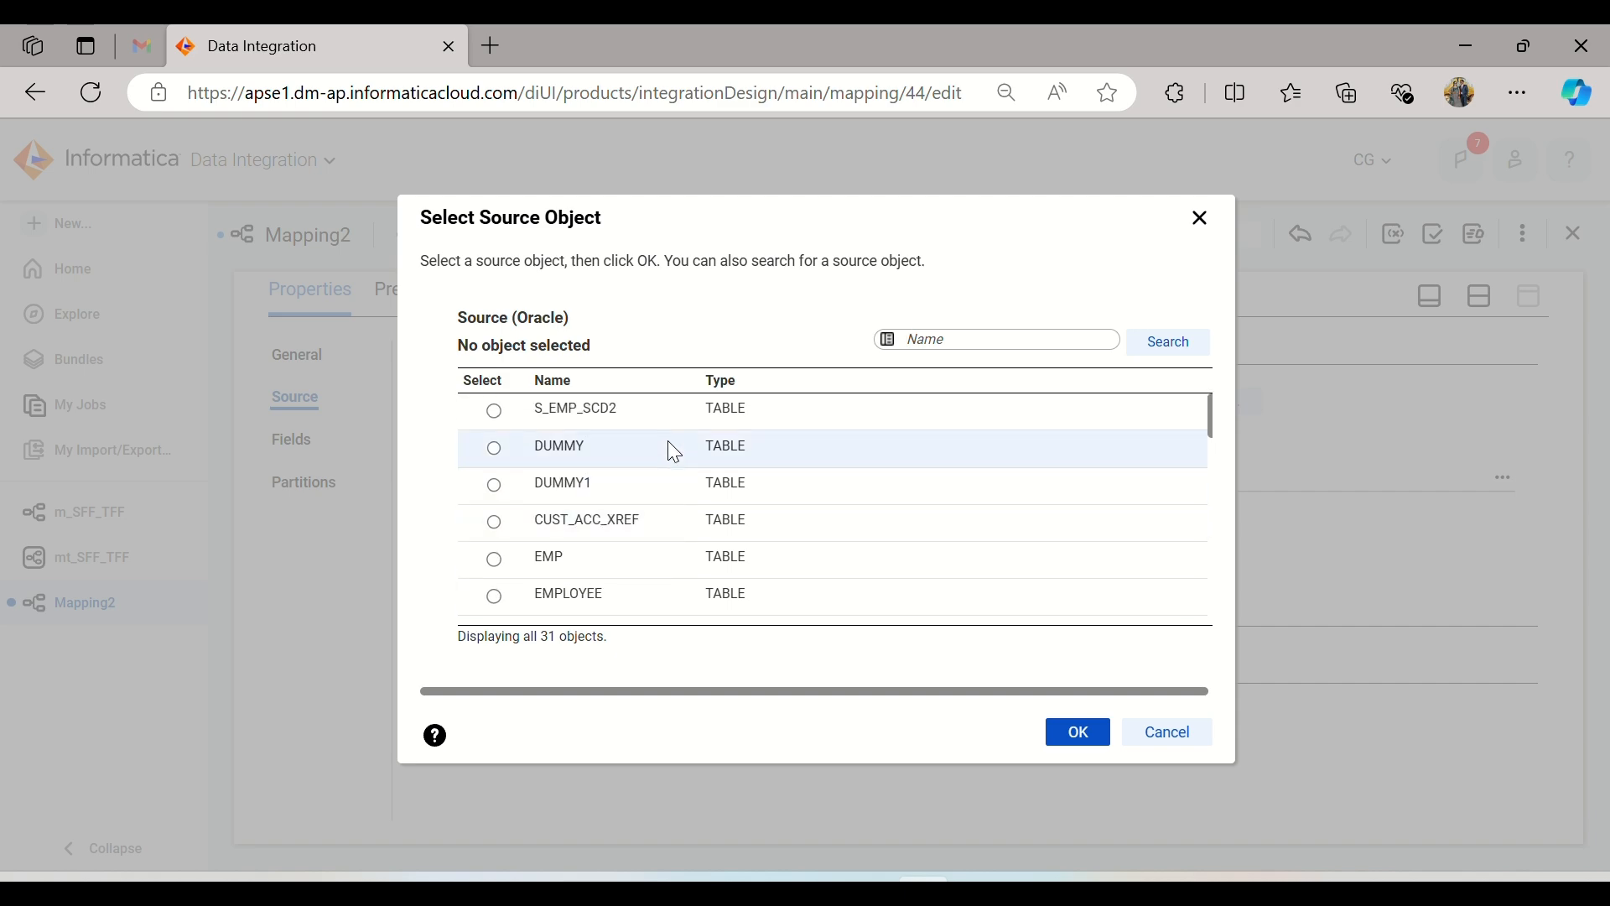
{"action": "left_click_drag", "start_coordinate": [733, 212], "coordinate": [759, 153]}
{"action": "scroll", "coordinate": [669, 428], "scroll_direction": "down", "scroll_amount": 5}
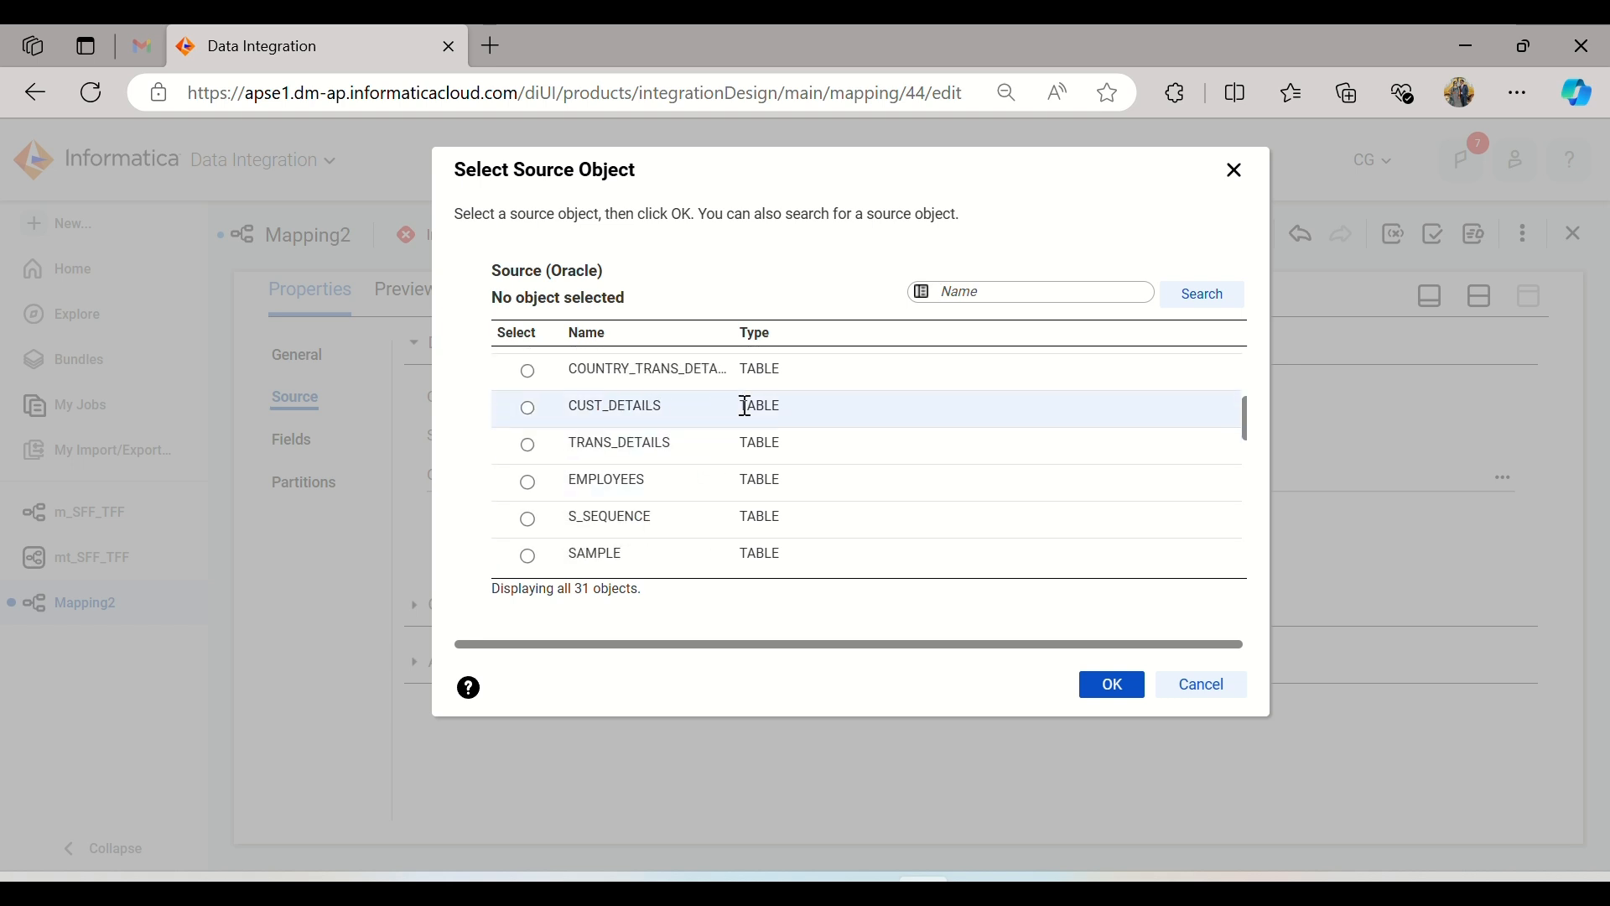
{"action": "scroll", "coordinate": [745, 409], "scroll_direction": "down", "scroll_amount": 1}
{"action": "scroll", "coordinate": [746, 409], "scroll_direction": "down", "scroll_amount": 4}
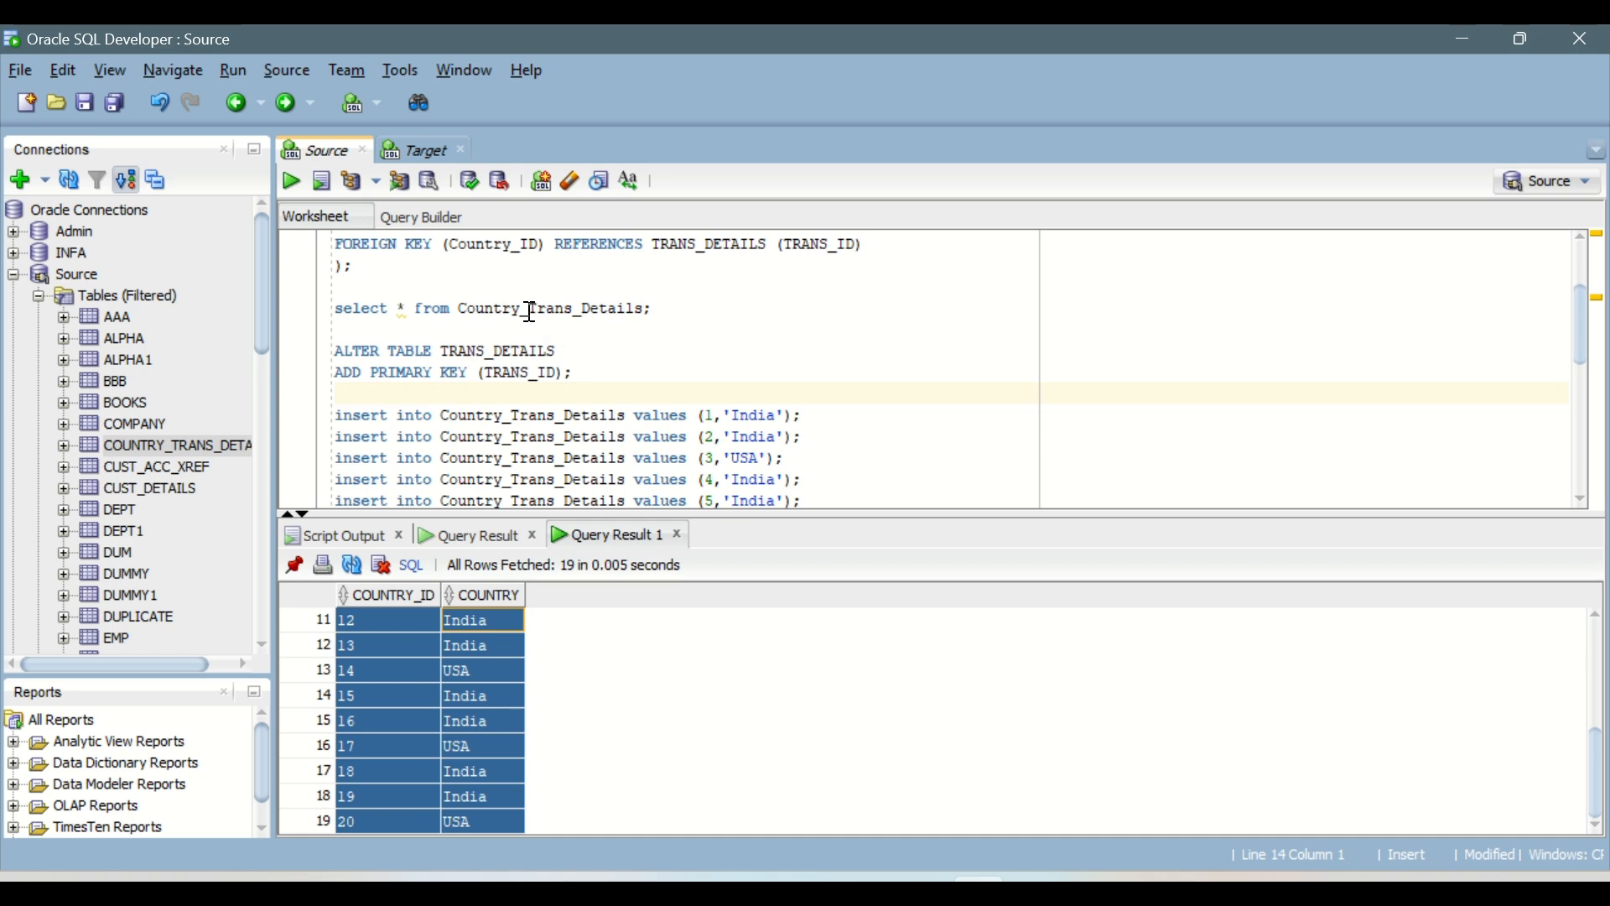
{"action": "left_click", "coordinate": [530, 310]}
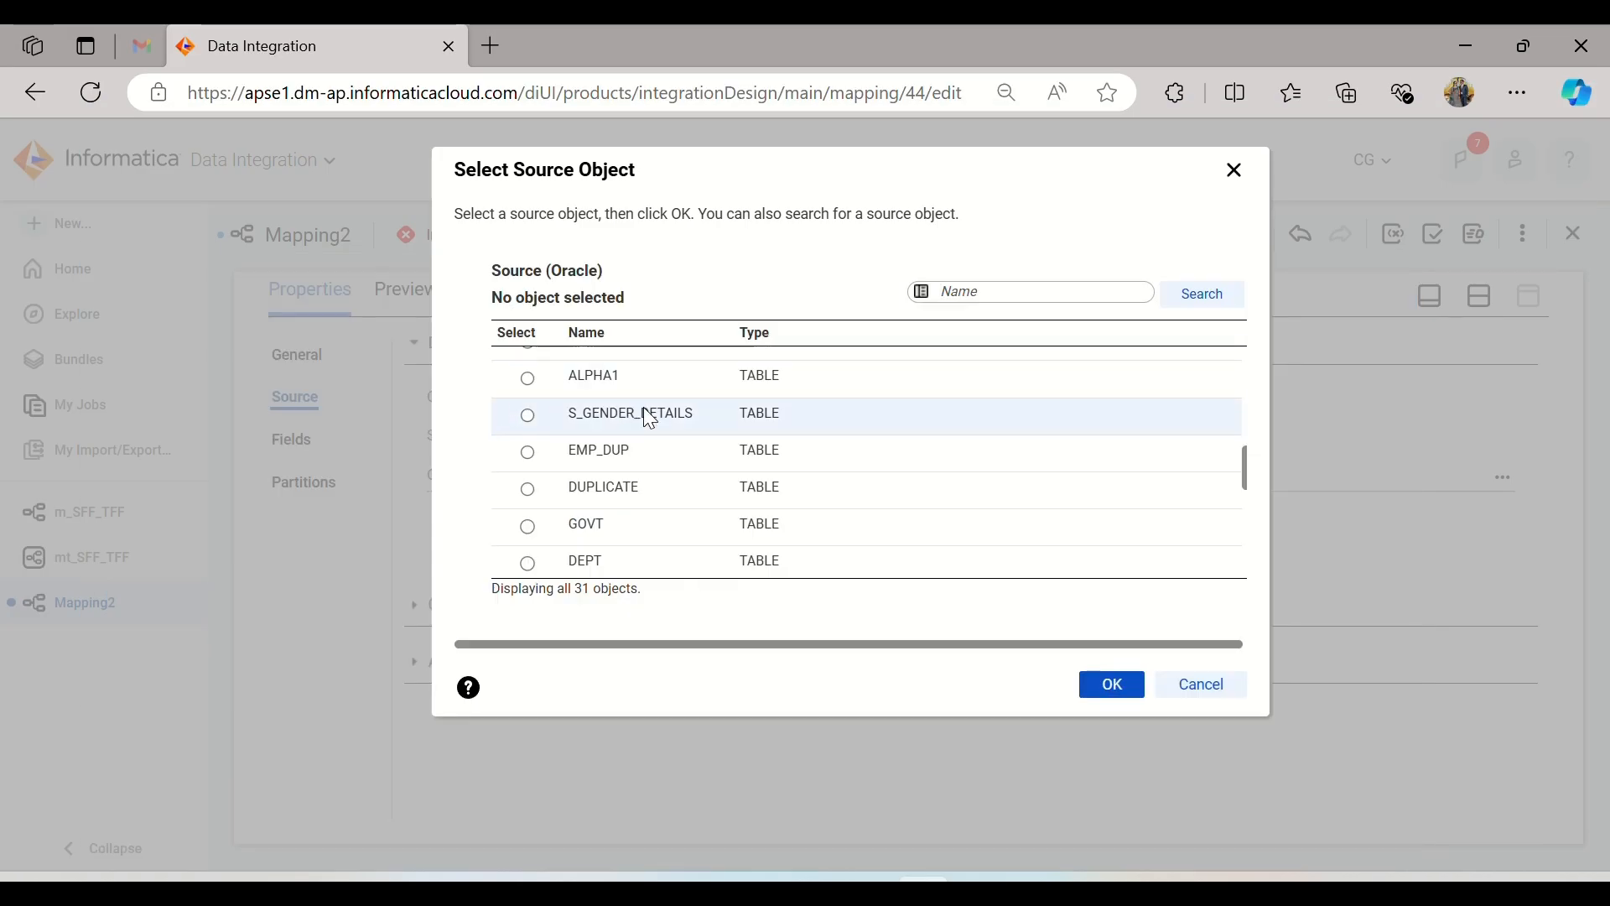
{"action": "scroll", "coordinate": [679, 462], "scroll_direction": "up", "scroll_amount": 5}
{"action": "scroll", "coordinate": [766, 361], "scroll_direction": "down", "scroll_amount": 4}
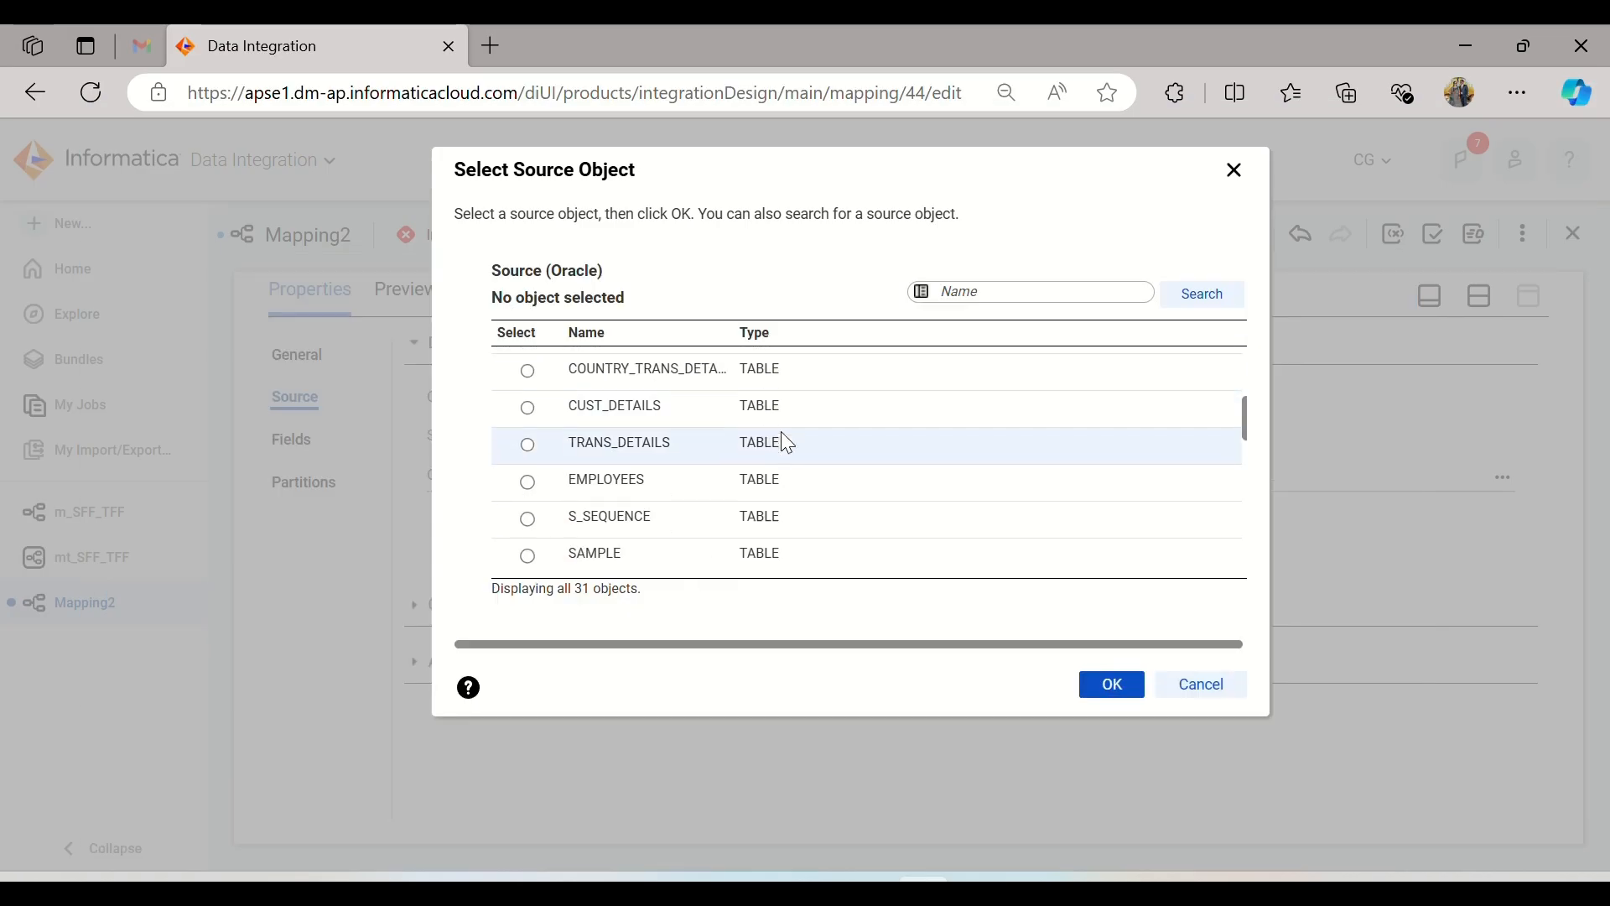
{"action": "left_click", "coordinate": [781, 436]}
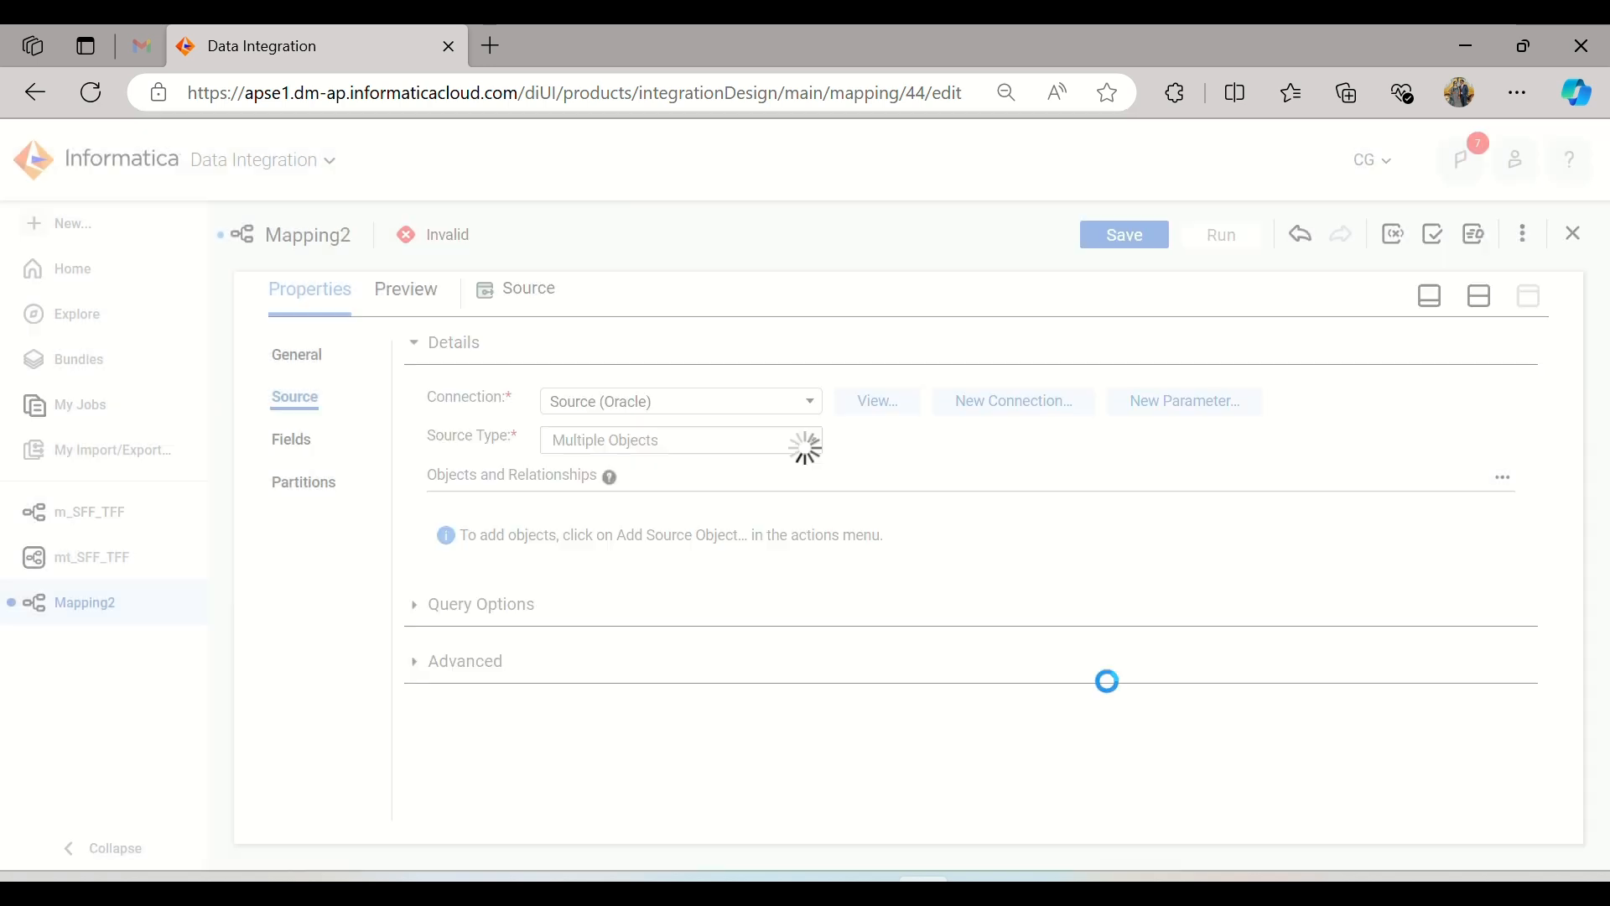
{"action": "left_click", "coordinate": [1109, 685]}
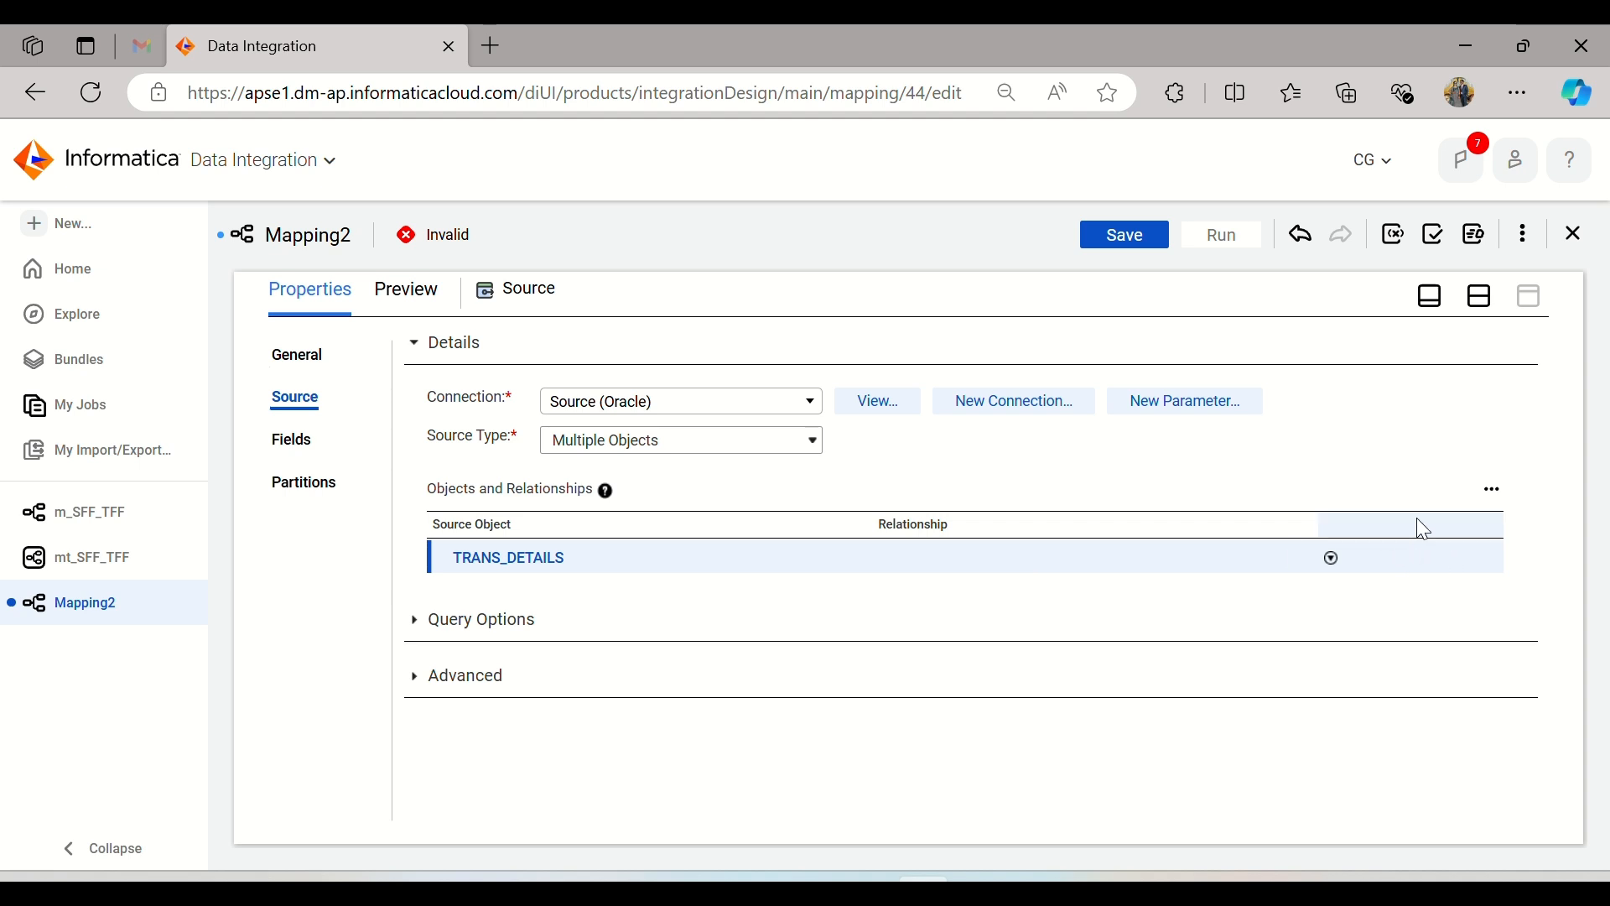
Step: Add COUNTRY_TRANS_DETAILS as a related object of TRANS_DETAILS using the existing relationship
{"action": "left_click", "coordinate": [1498, 489]}
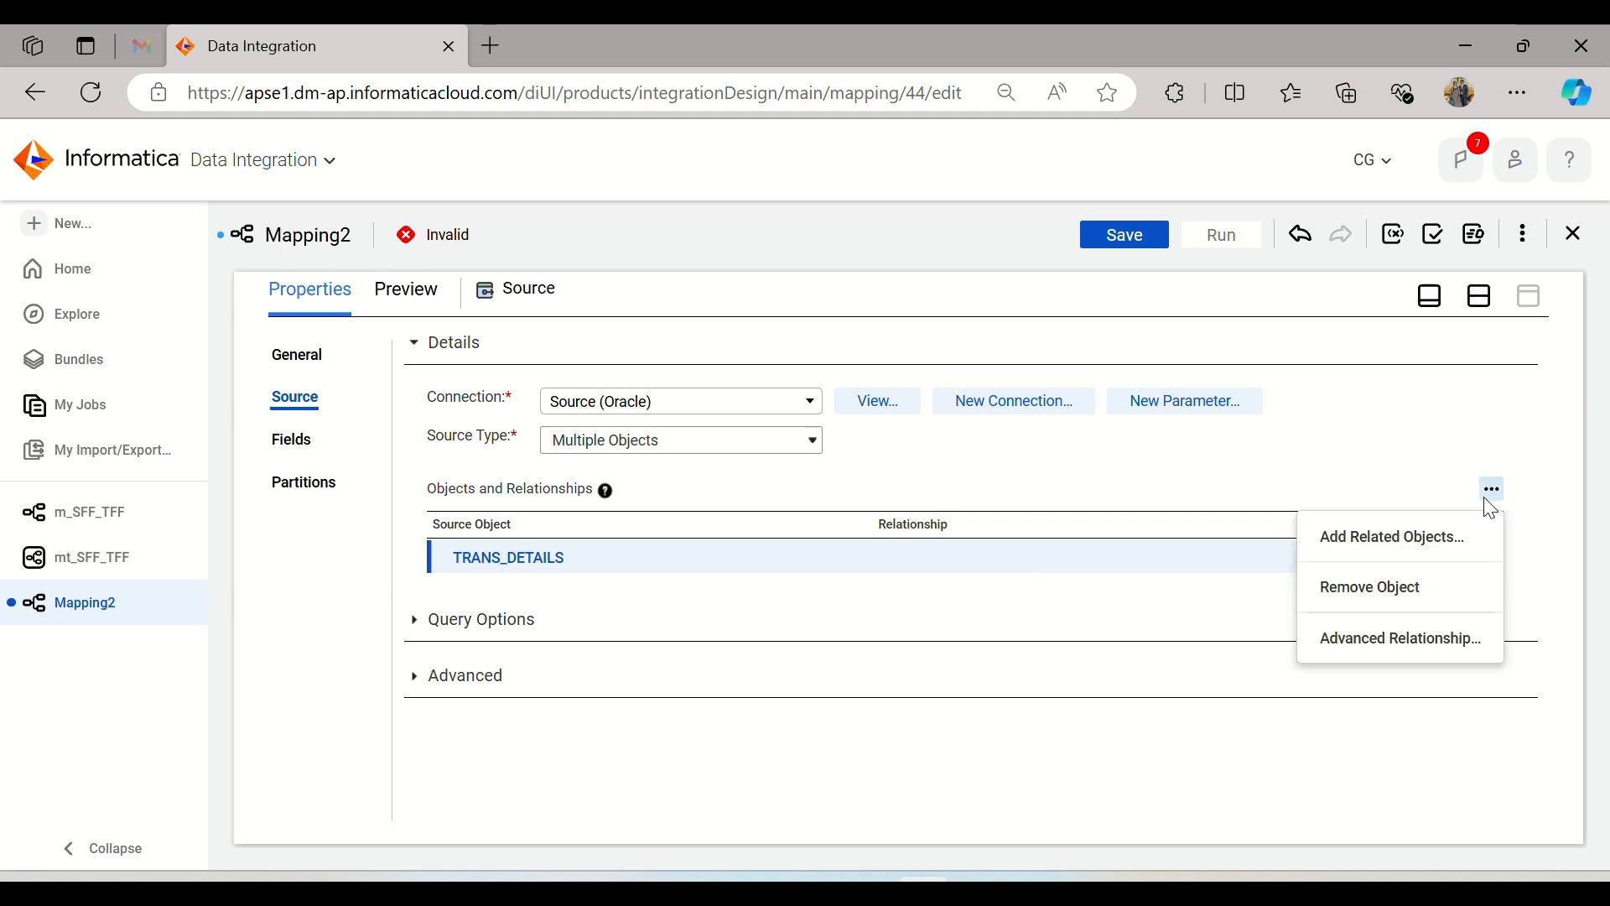
{"action": "left_click", "coordinate": [1401, 541]}
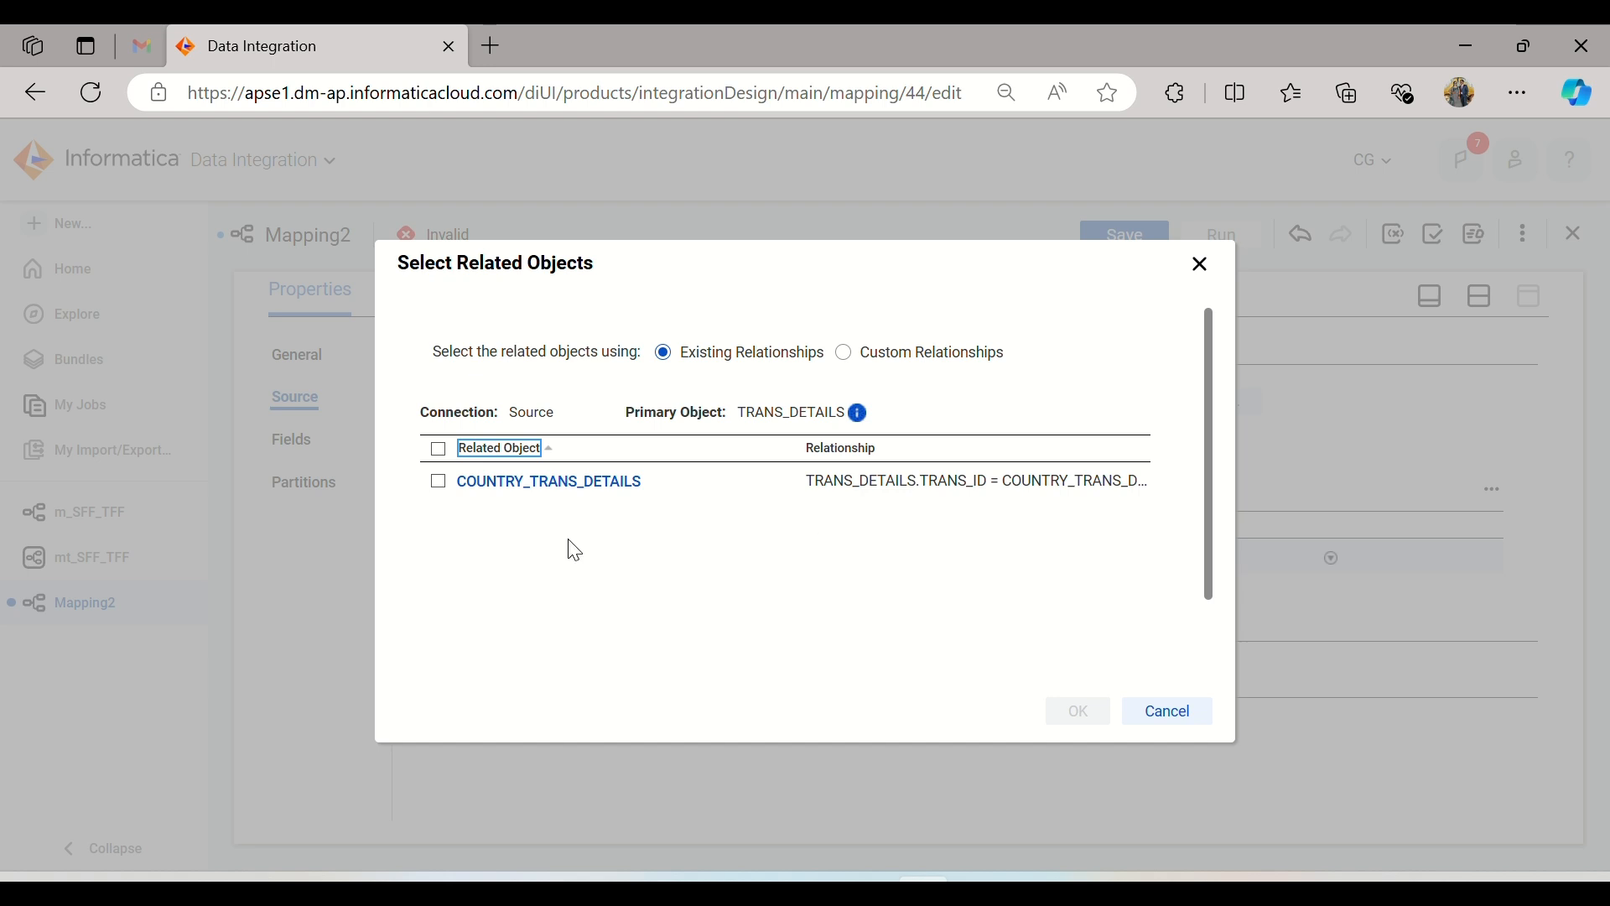
{"action": "left_click", "coordinate": [517, 535]}
{"action": "left_click", "coordinate": [438, 483]}
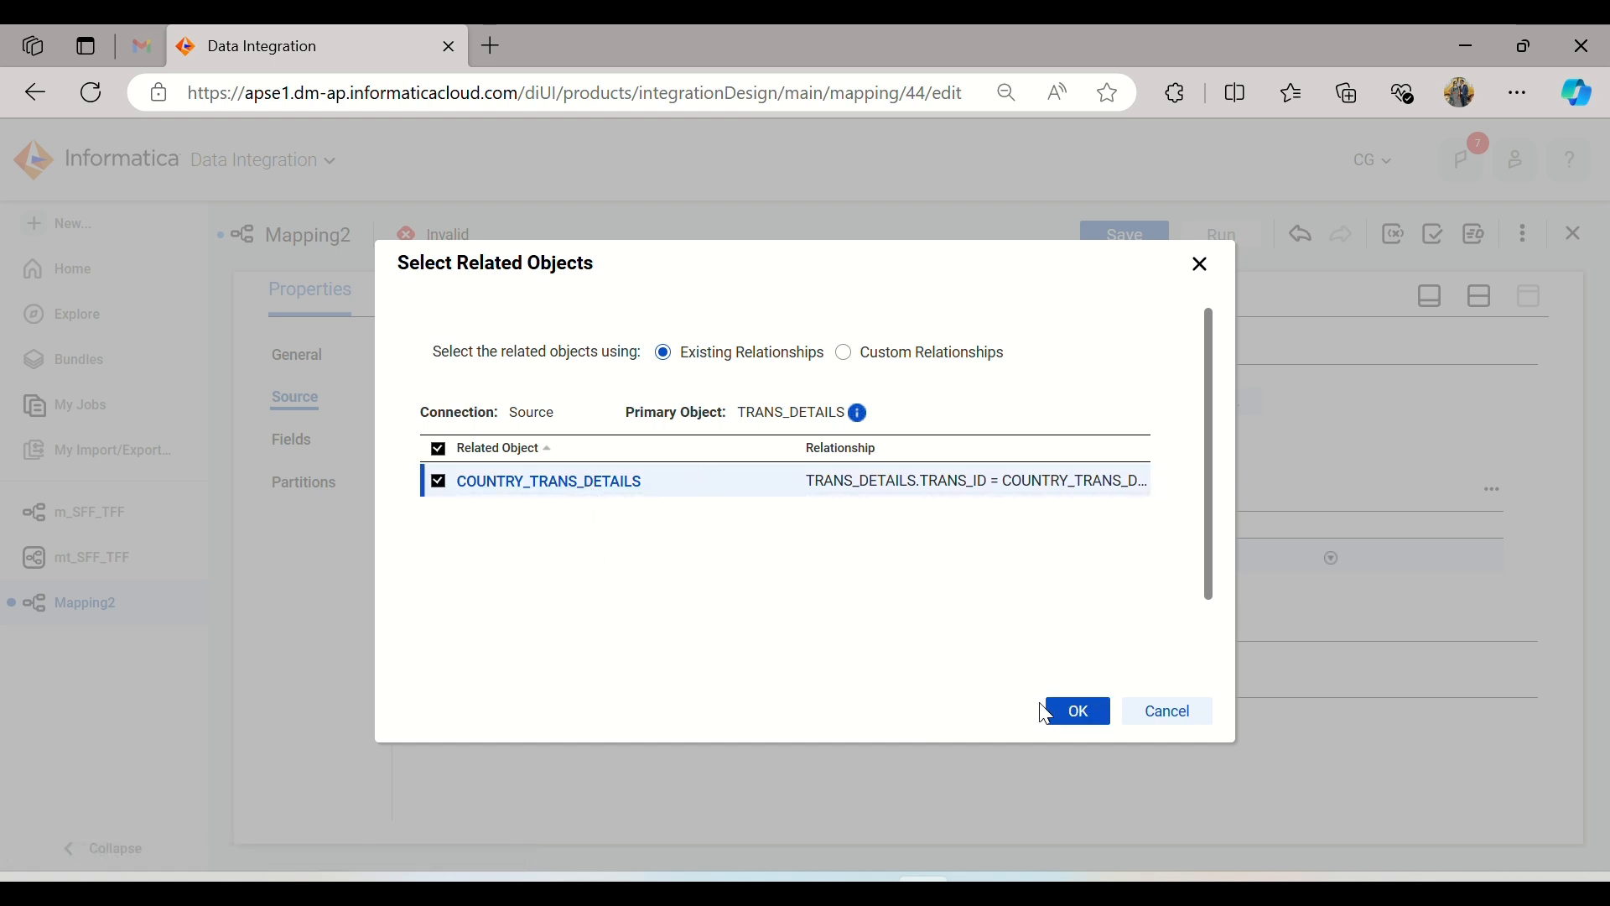
{"action": "left_click", "coordinate": [1063, 712]}
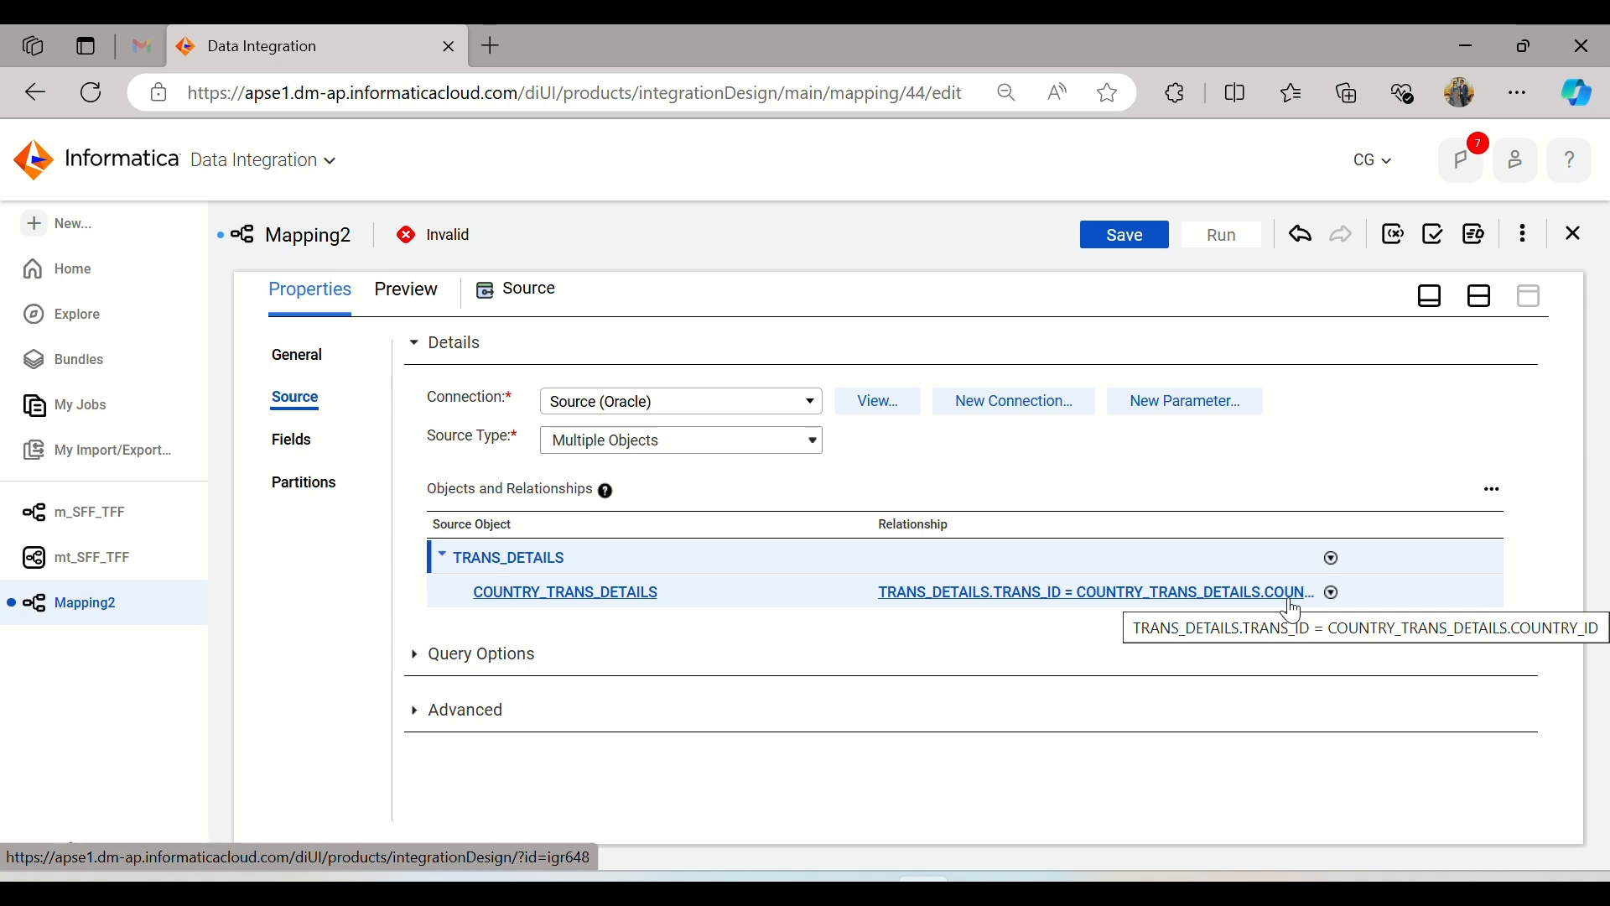
{"action": "left_click", "coordinate": [1333, 594]}
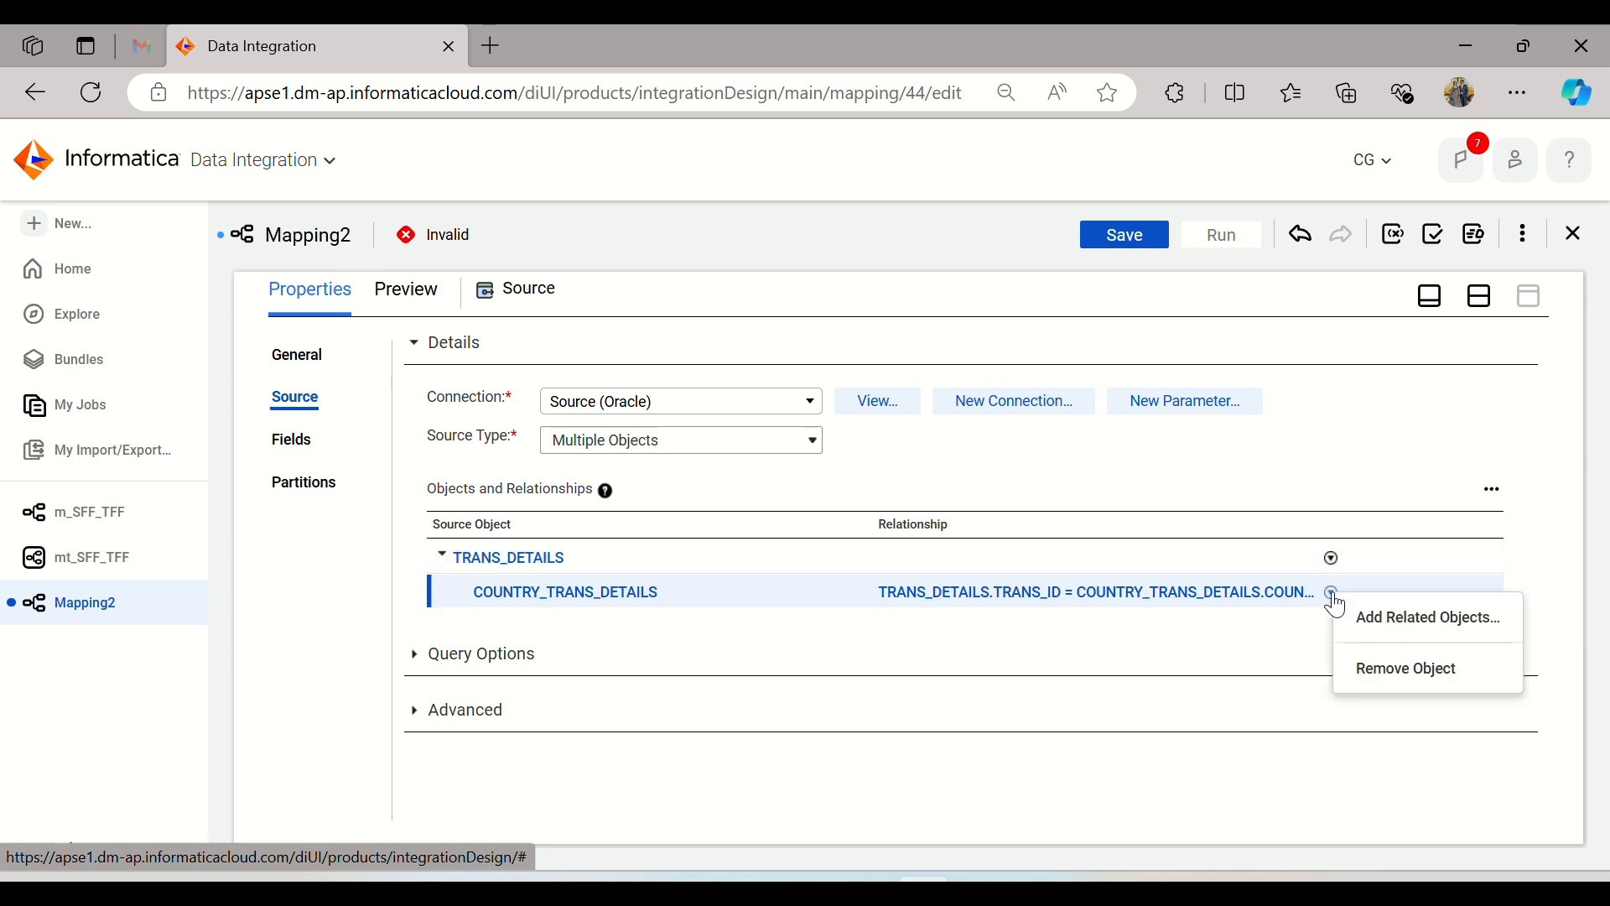
{"action": "left_click", "coordinate": [1245, 634]}
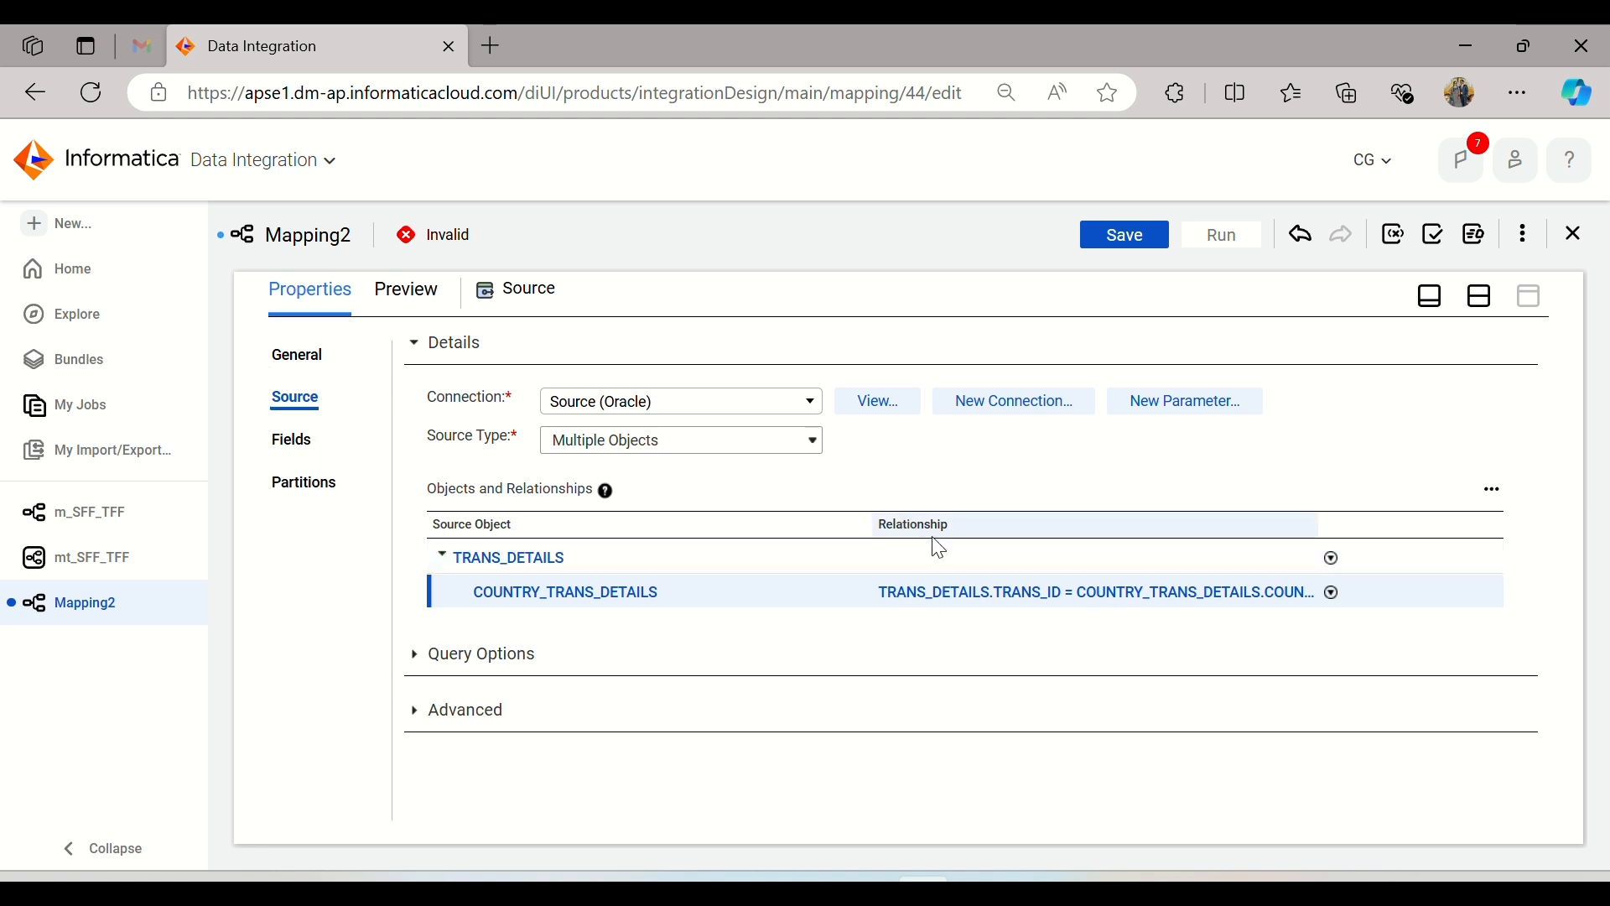
{"action": "left_click", "coordinate": [1493, 491]}
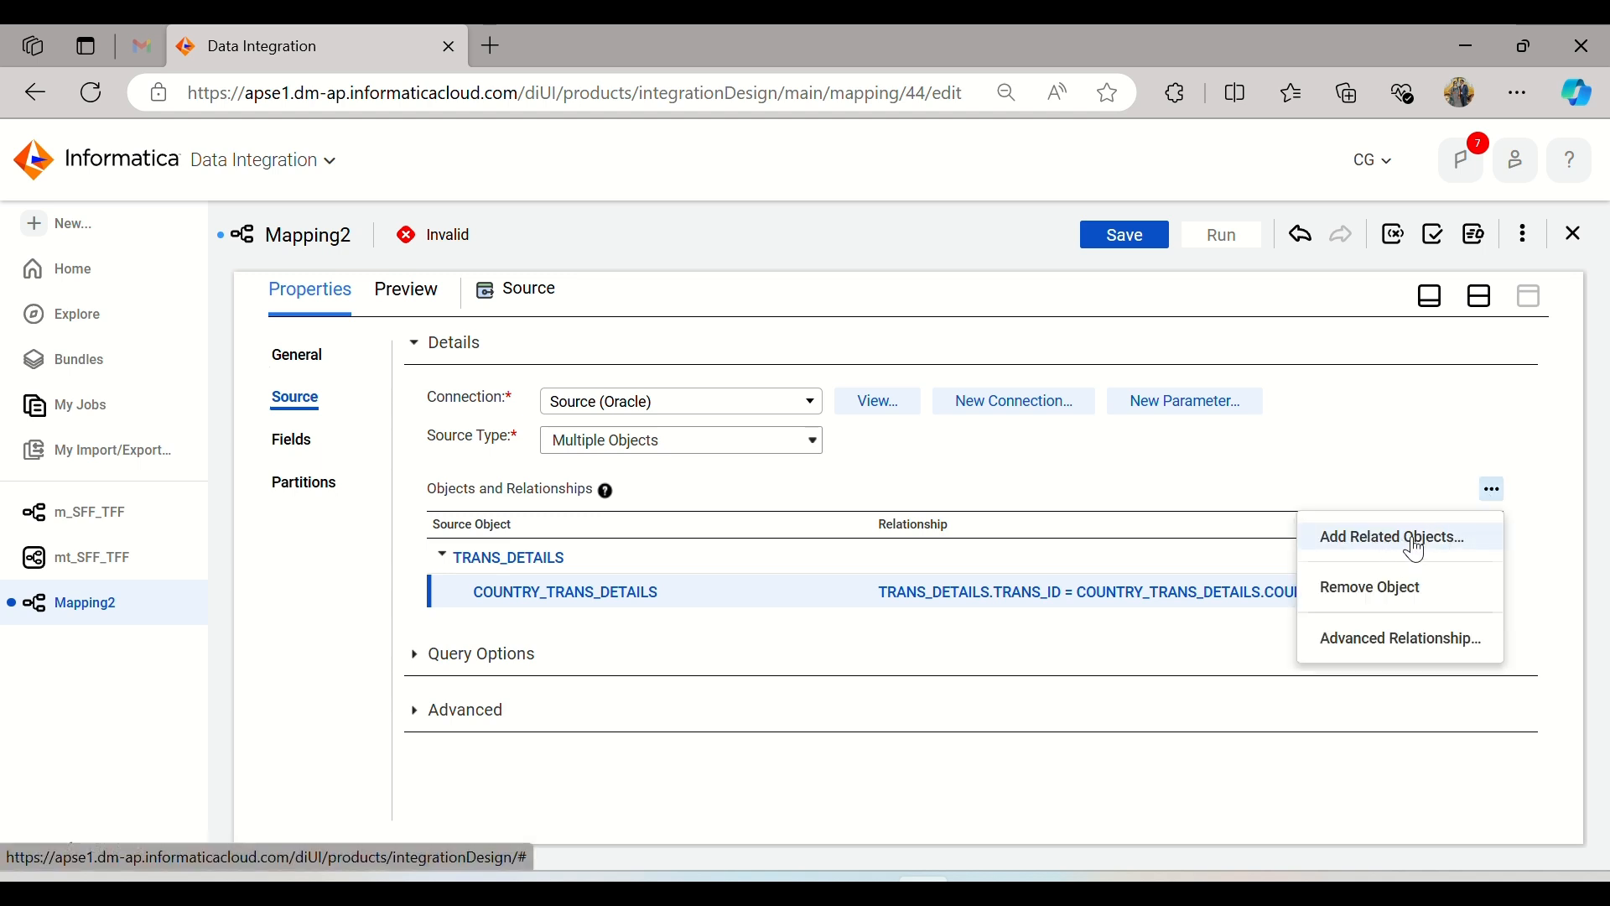
{"action": "left_click", "coordinate": [1000, 479]}
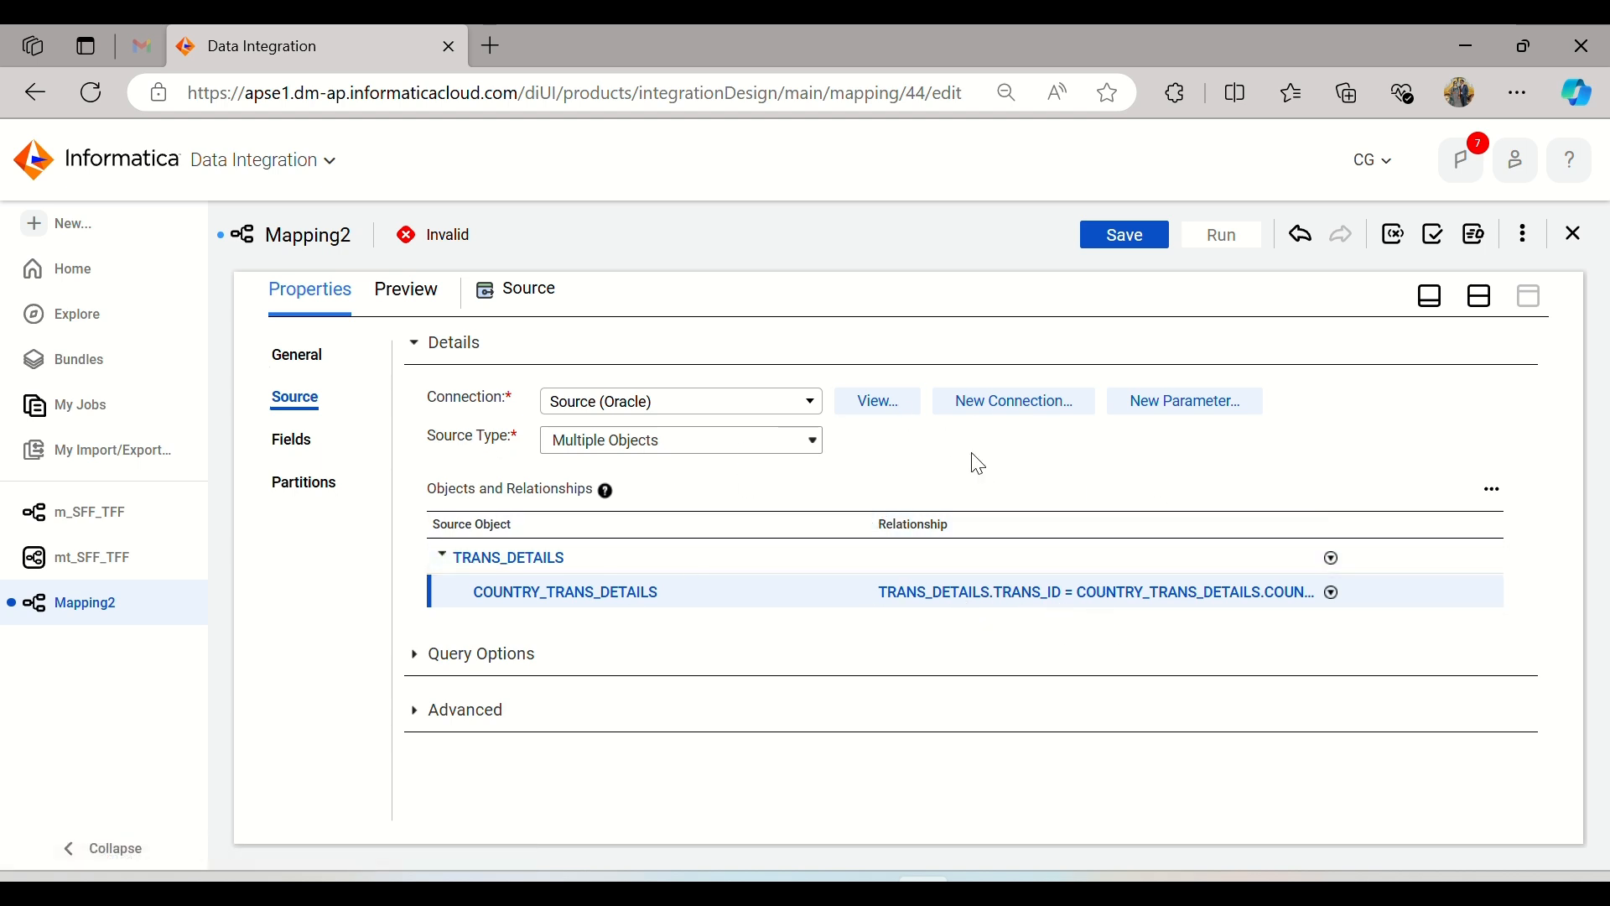
Step: Show the mapping canvas with the properties and insert an Expression transformation between Source and Target
{"action": "left_click", "coordinate": [1478, 300]}
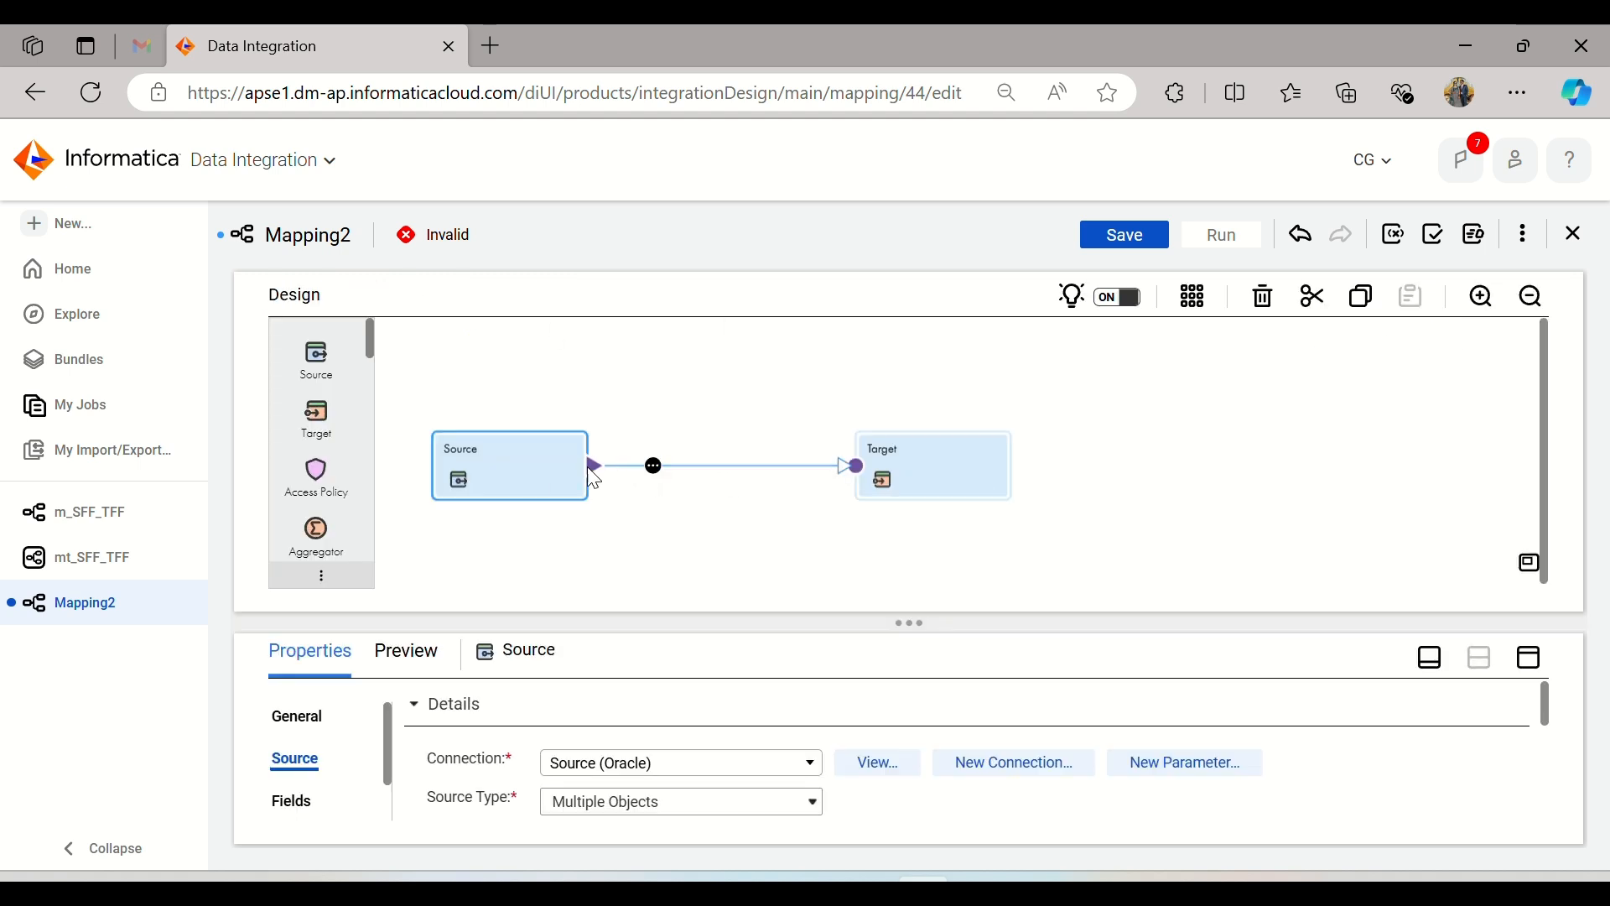
{"action": "left_click", "coordinate": [655, 470]}
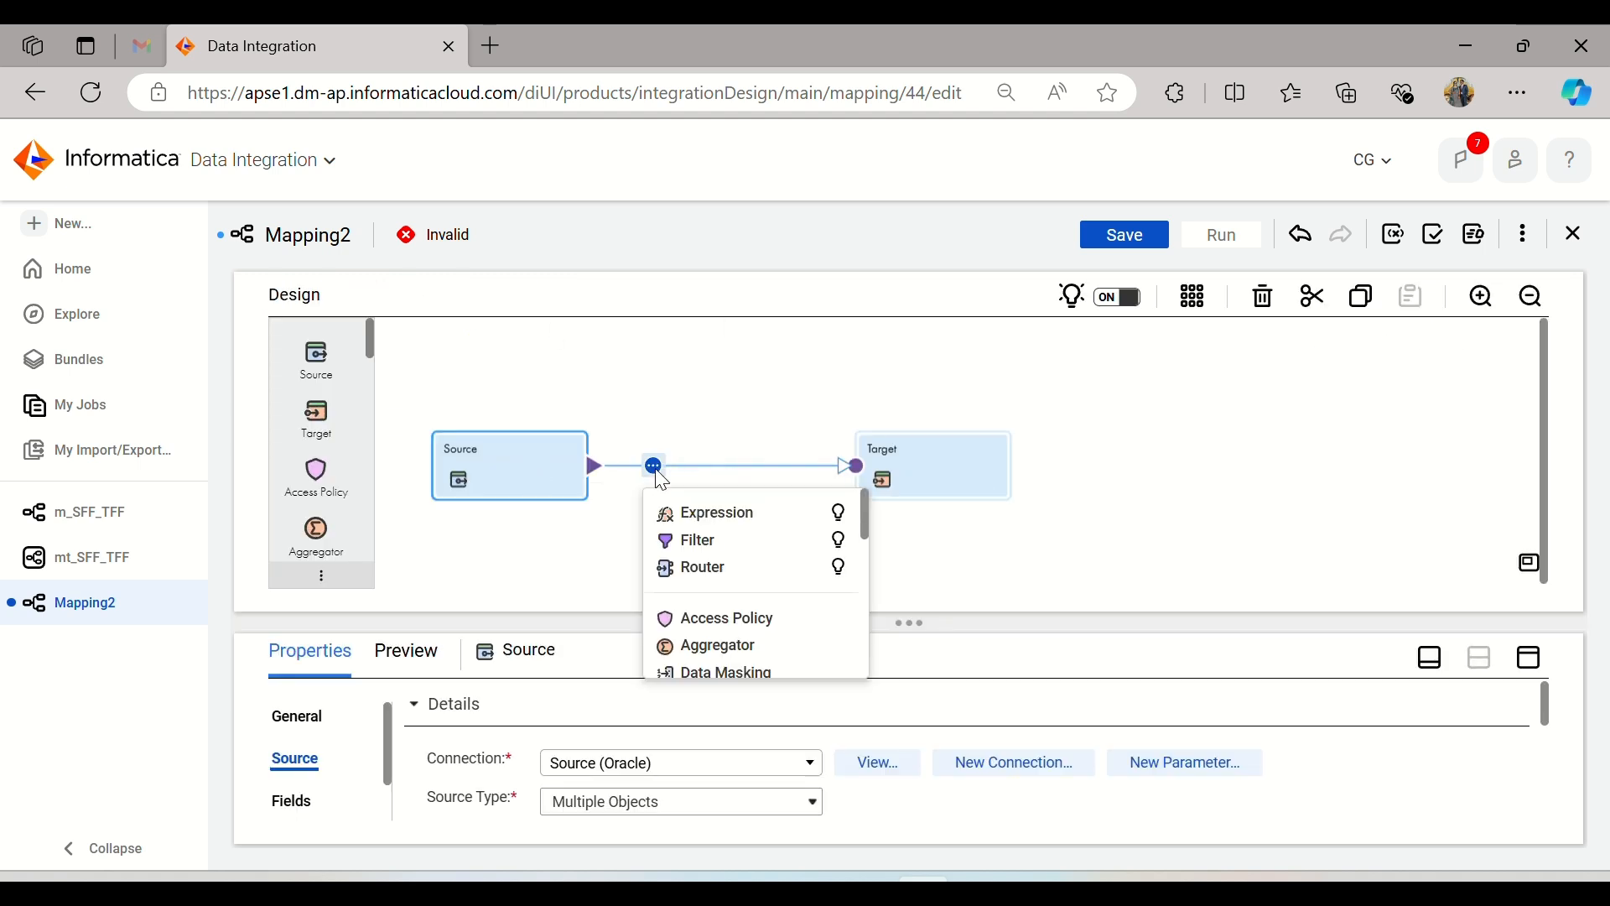
{"action": "left_click", "coordinate": [686, 520]}
Step: Open the target settings of the Target transformation with its properties maximized
{"action": "left_click", "coordinate": [920, 460]}
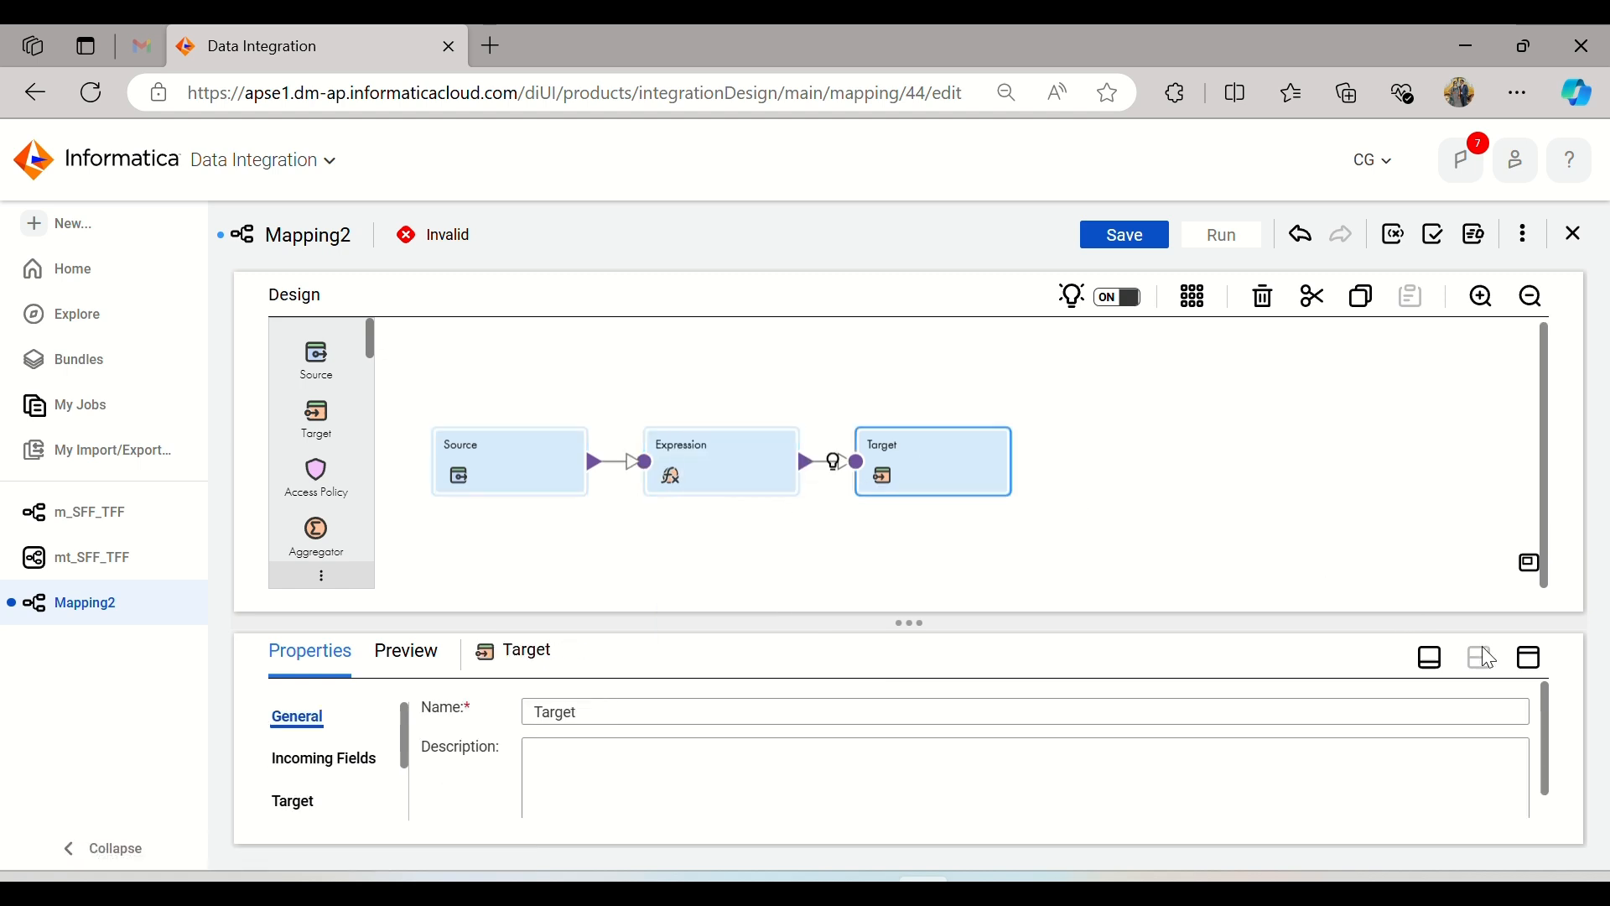
{"action": "left_click", "coordinate": [1530, 662]}
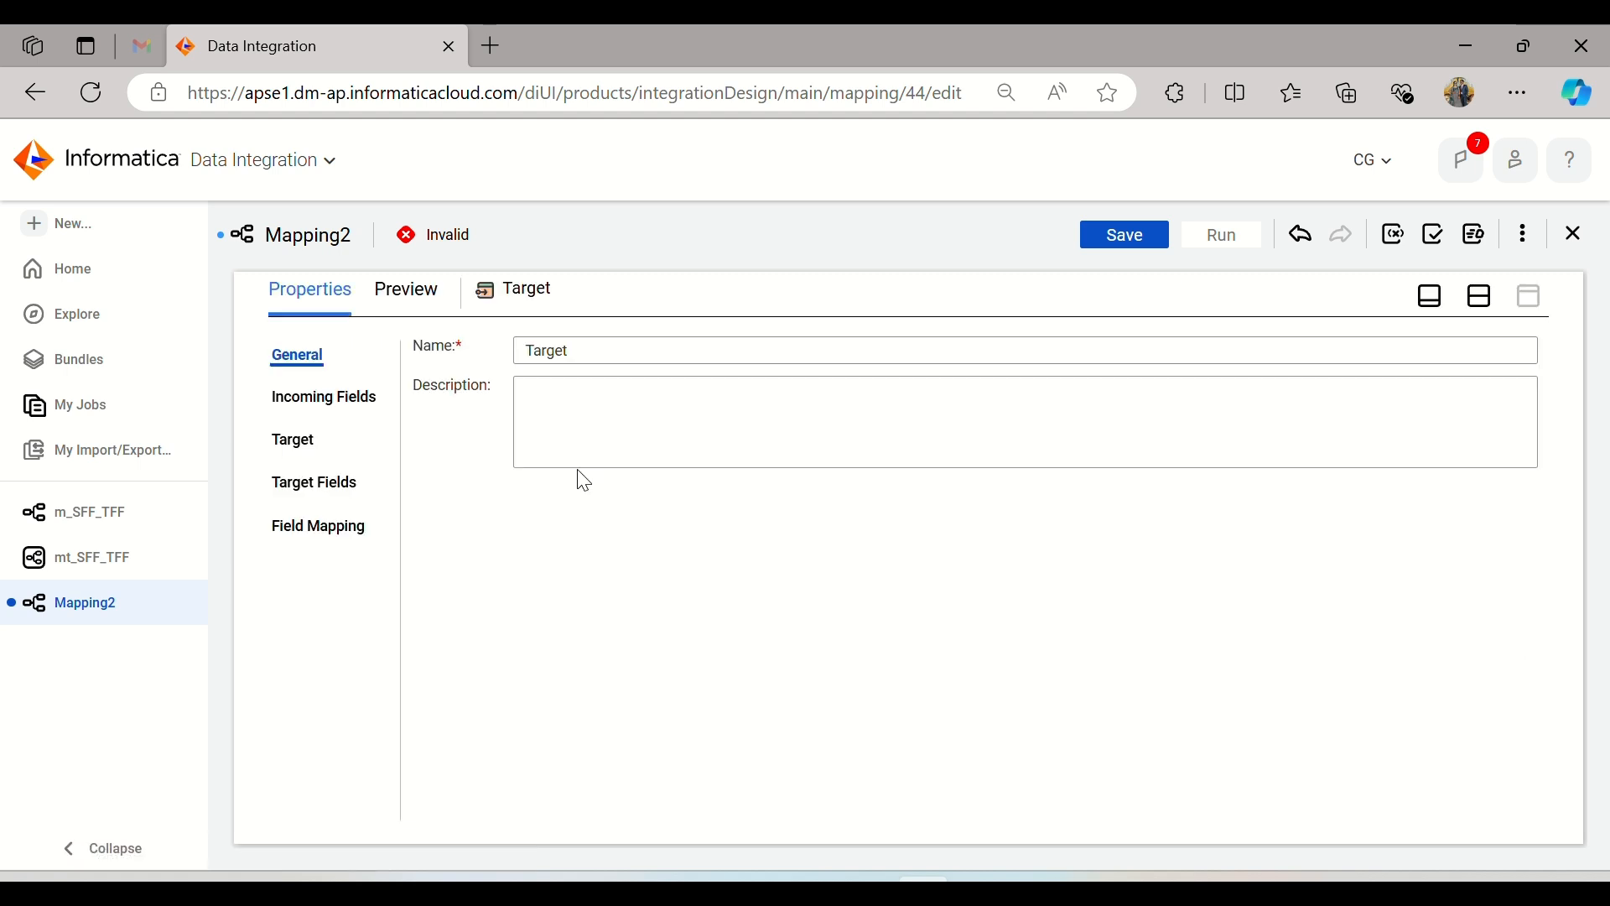
{"action": "left_click", "coordinate": [293, 441]}
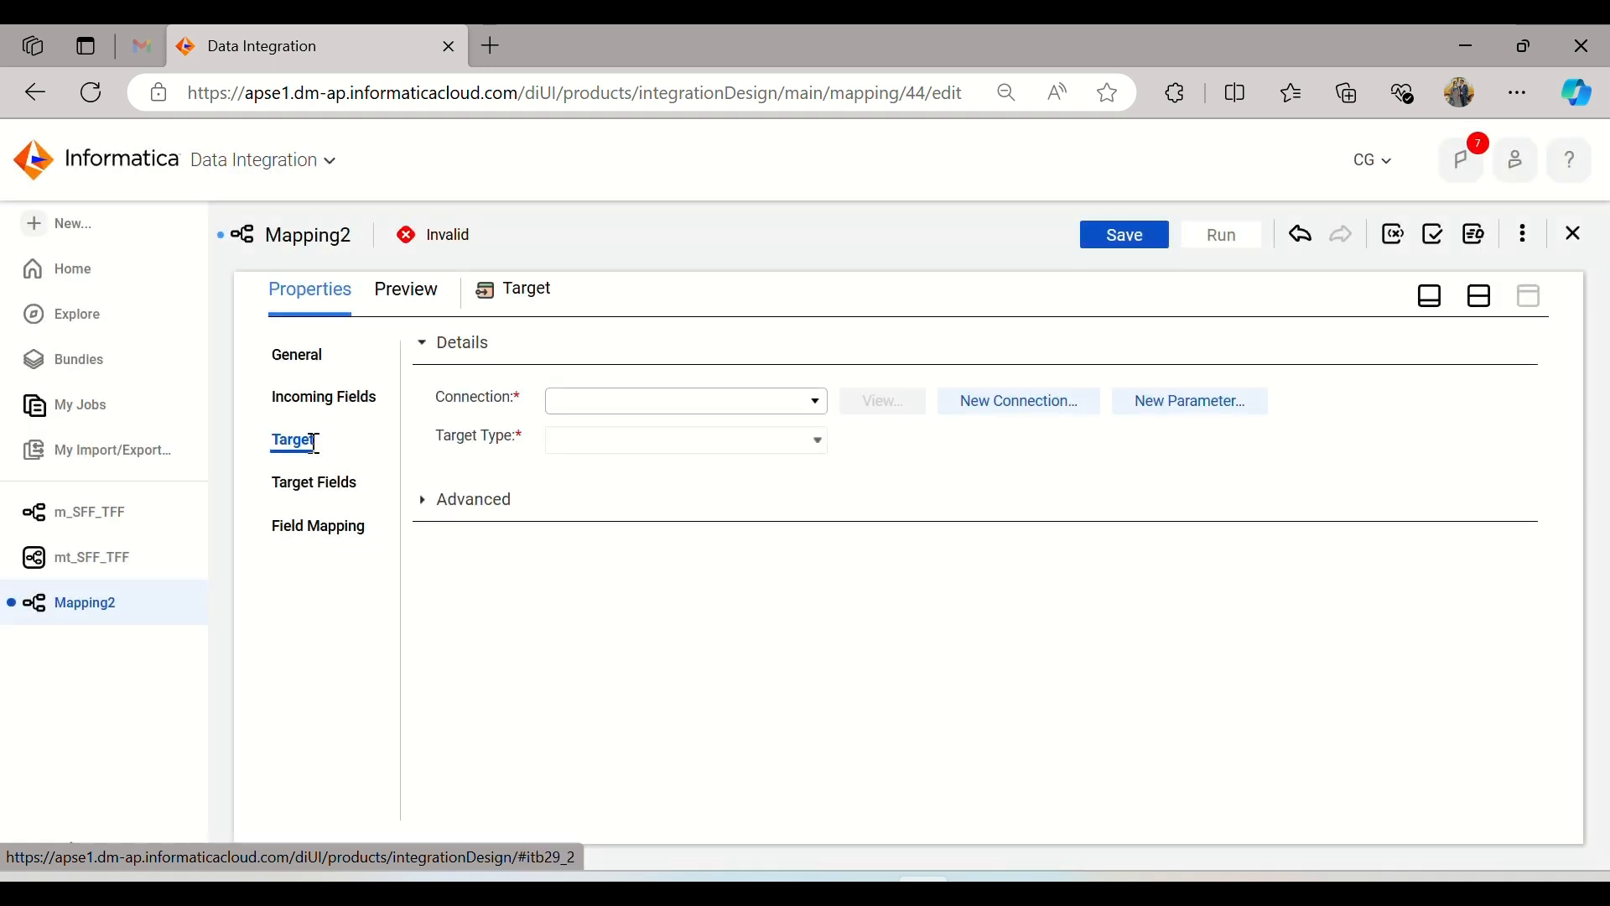
{"action": "left_click", "coordinate": [772, 411]}
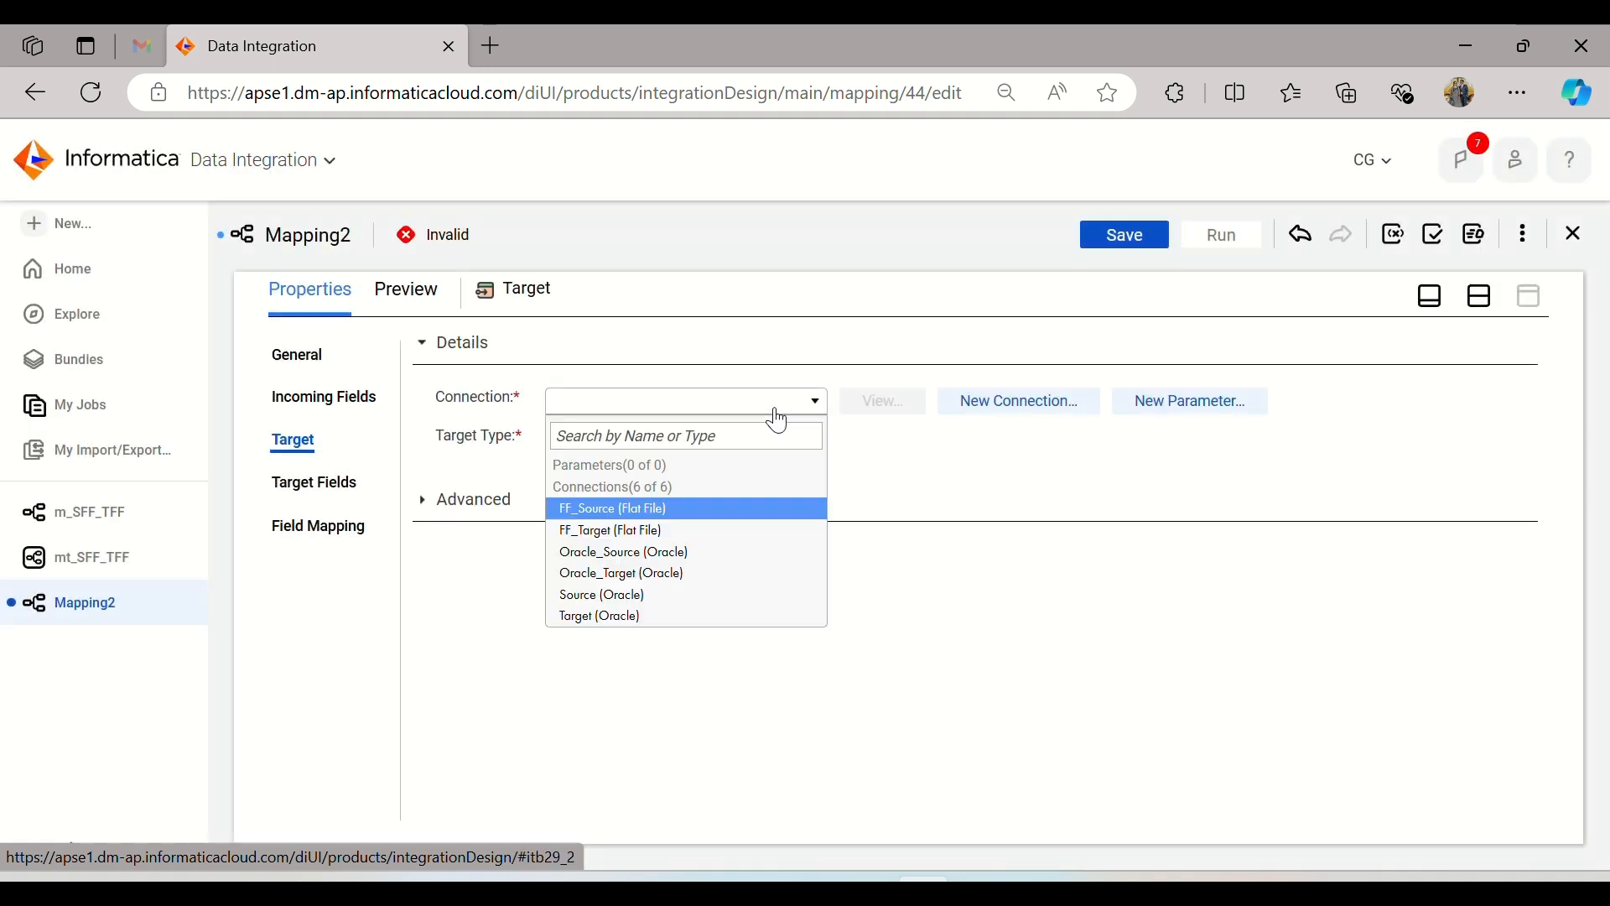
{"action": "left_click", "coordinate": [685, 533]}
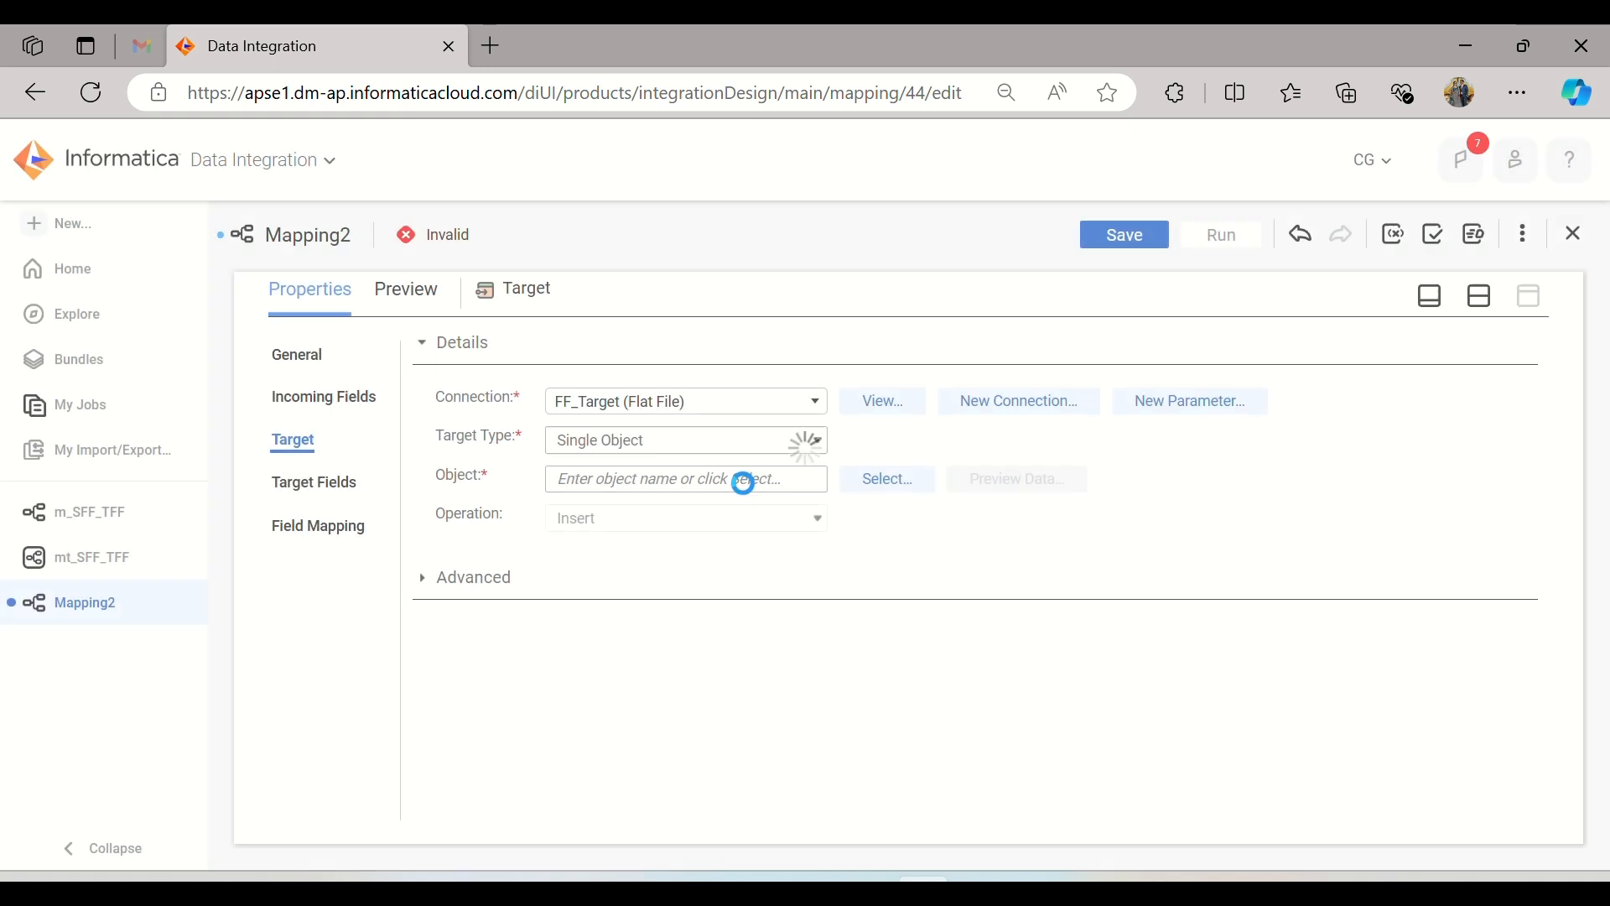
{"action": "left_click", "coordinate": [789, 456]}
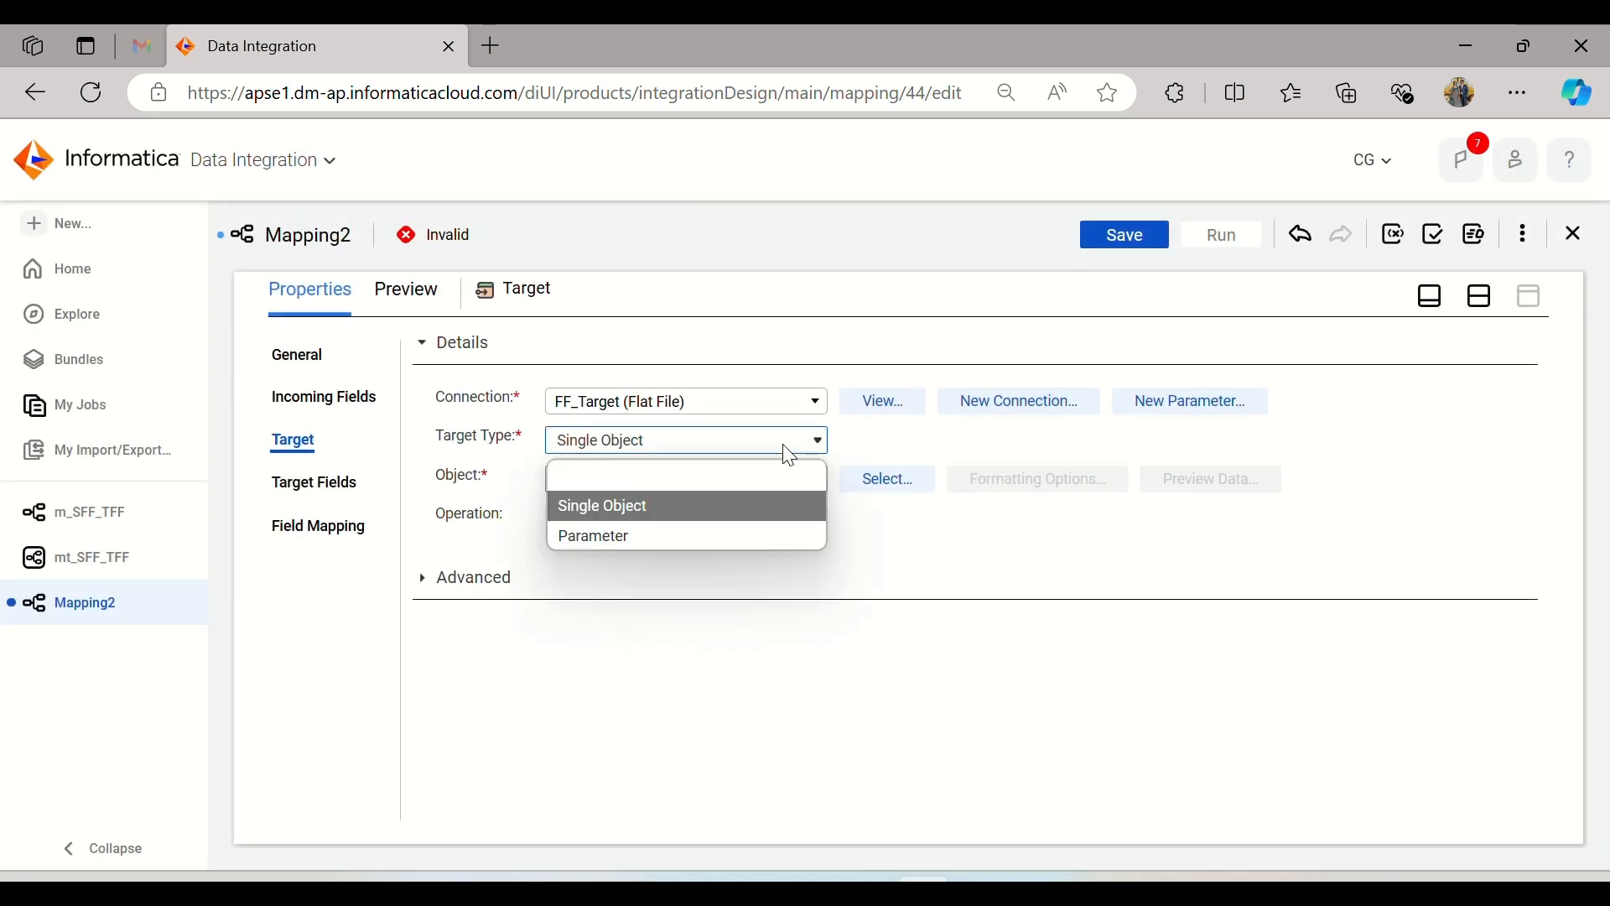
{"action": "left_click", "coordinate": [789, 455]}
Step: Set the target connection to Target (Oracle) and accept the connection change
{"action": "left_click", "coordinate": [797, 406]}
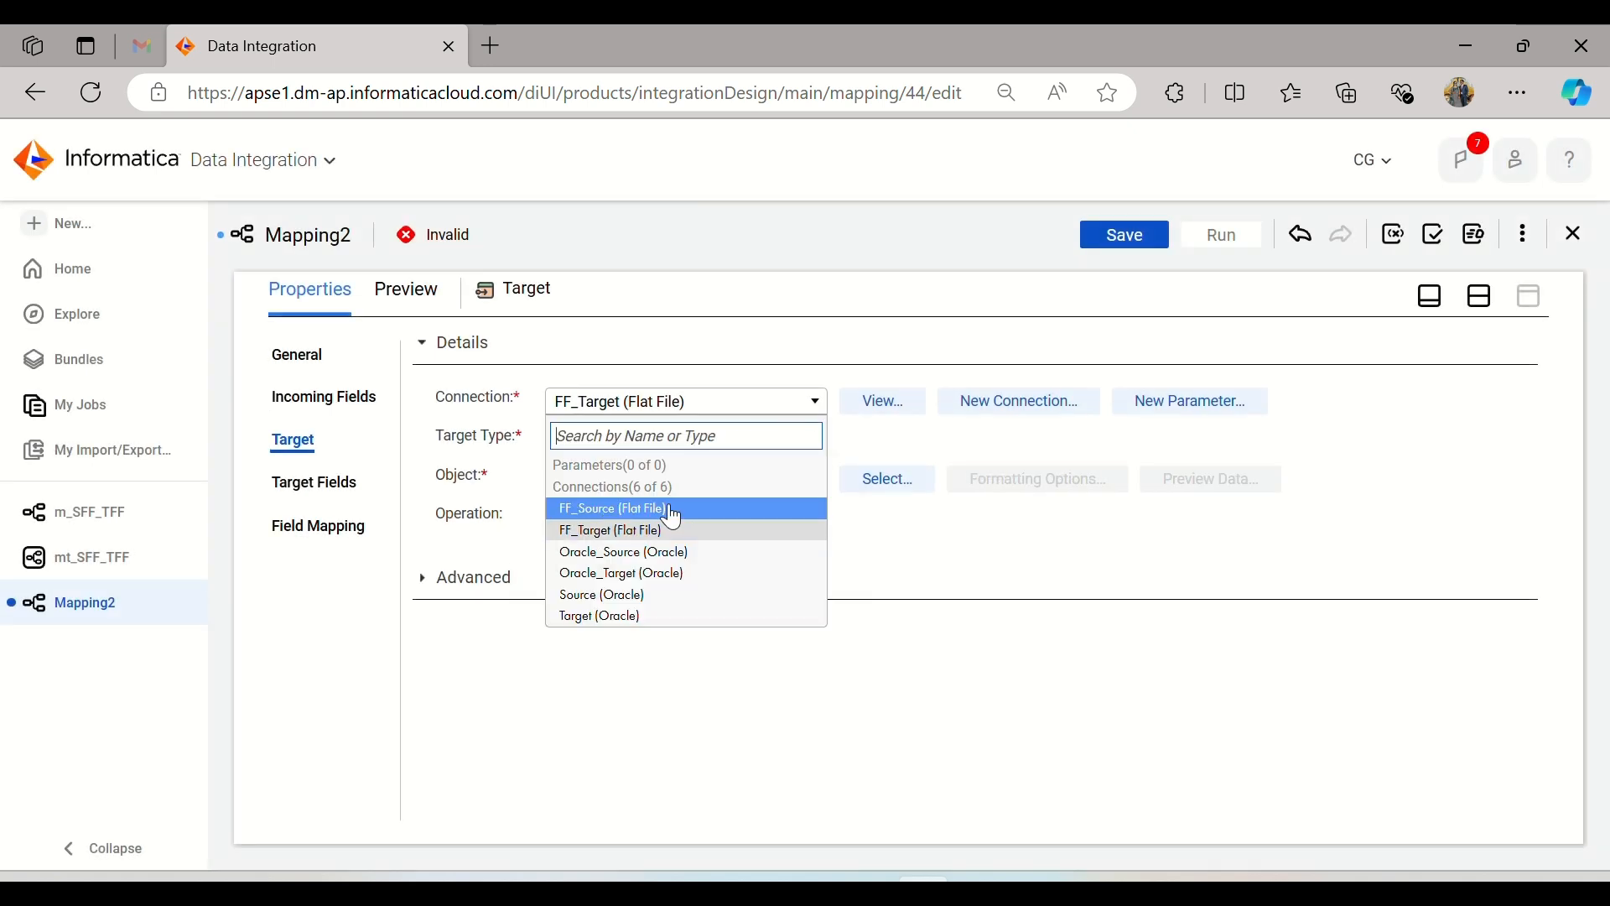
{"action": "left_click", "coordinate": [628, 619]}
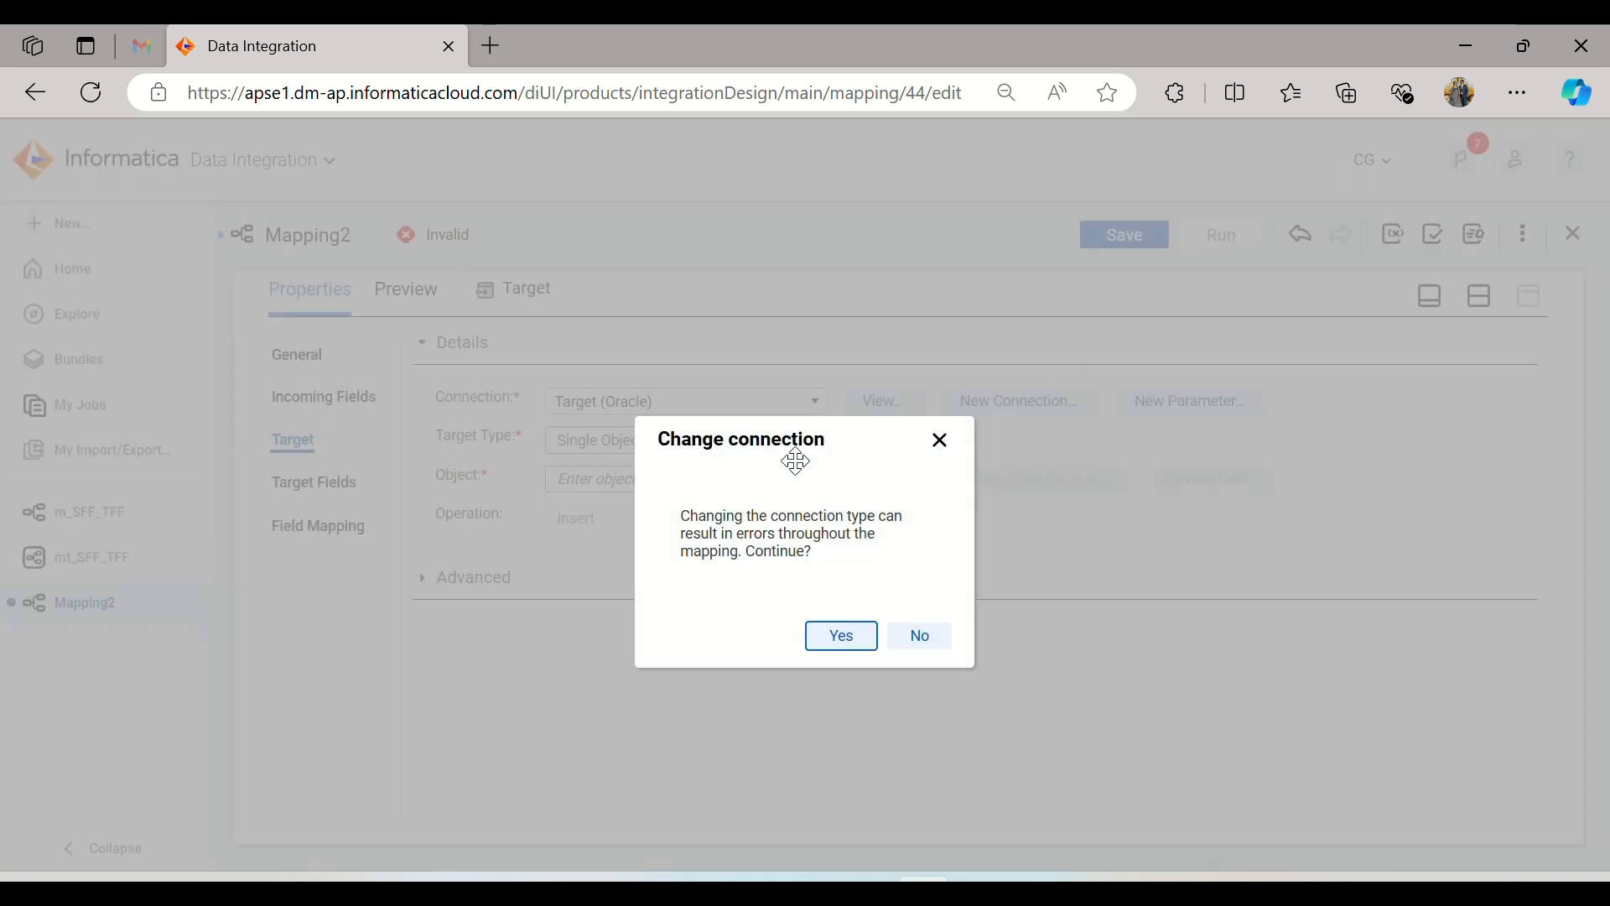
{"action": "left_click", "coordinate": [826, 639]}
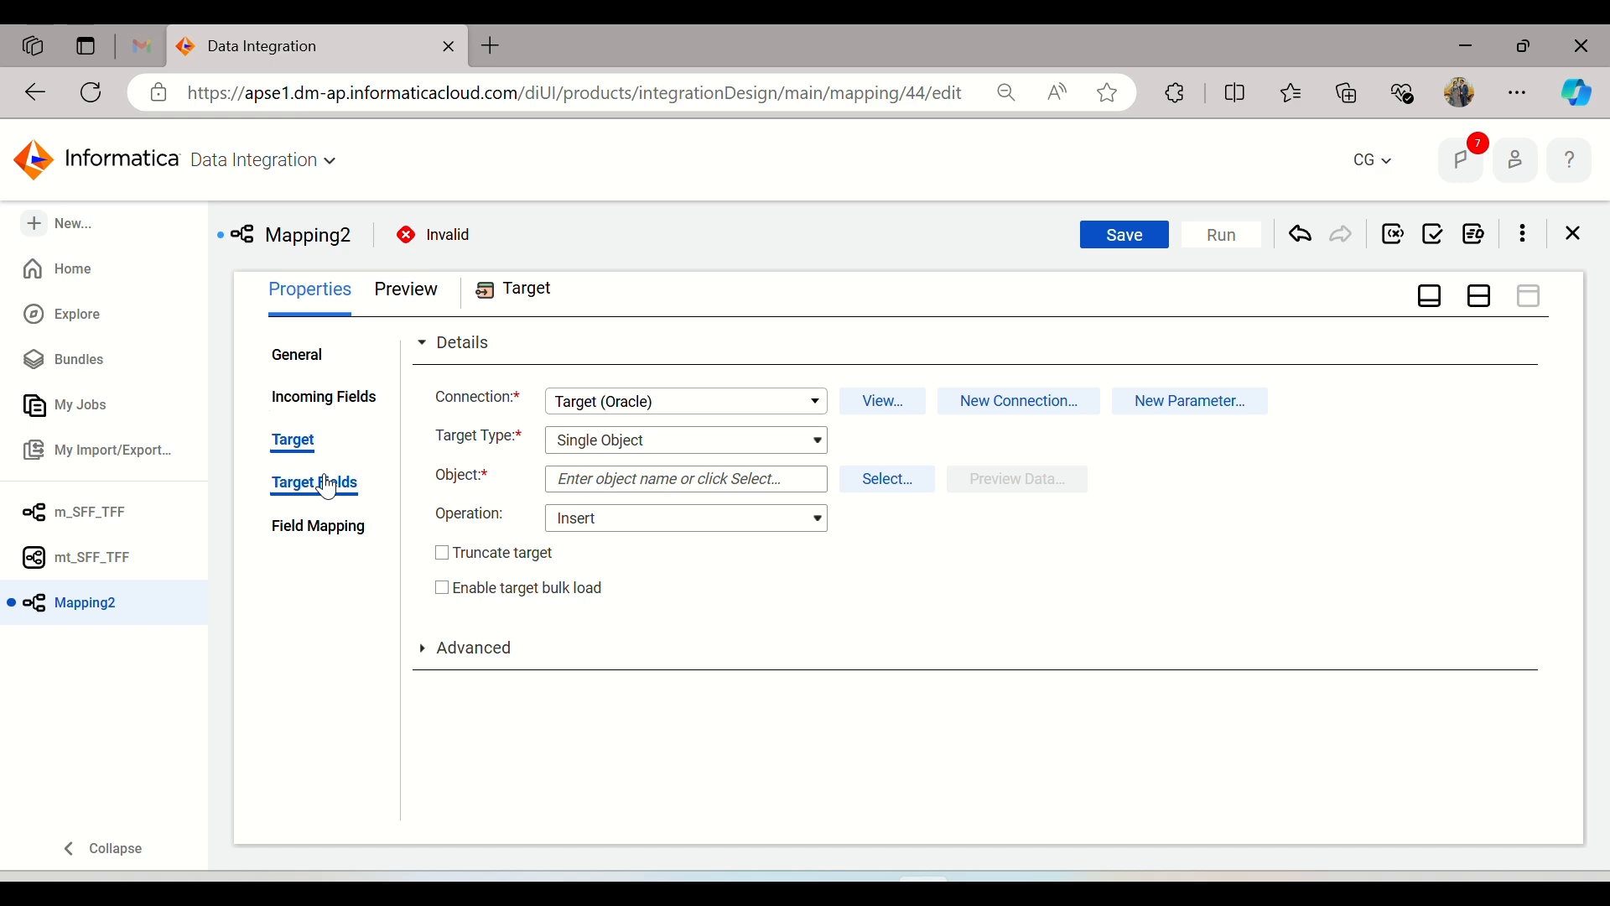
Step: Set the target object to a new table T_TRANS_DETAILS_COUNTRY created at runtime, and save the mapping with the canvas shown again
{"action": "left_click", "coordinate": [854, 481]}
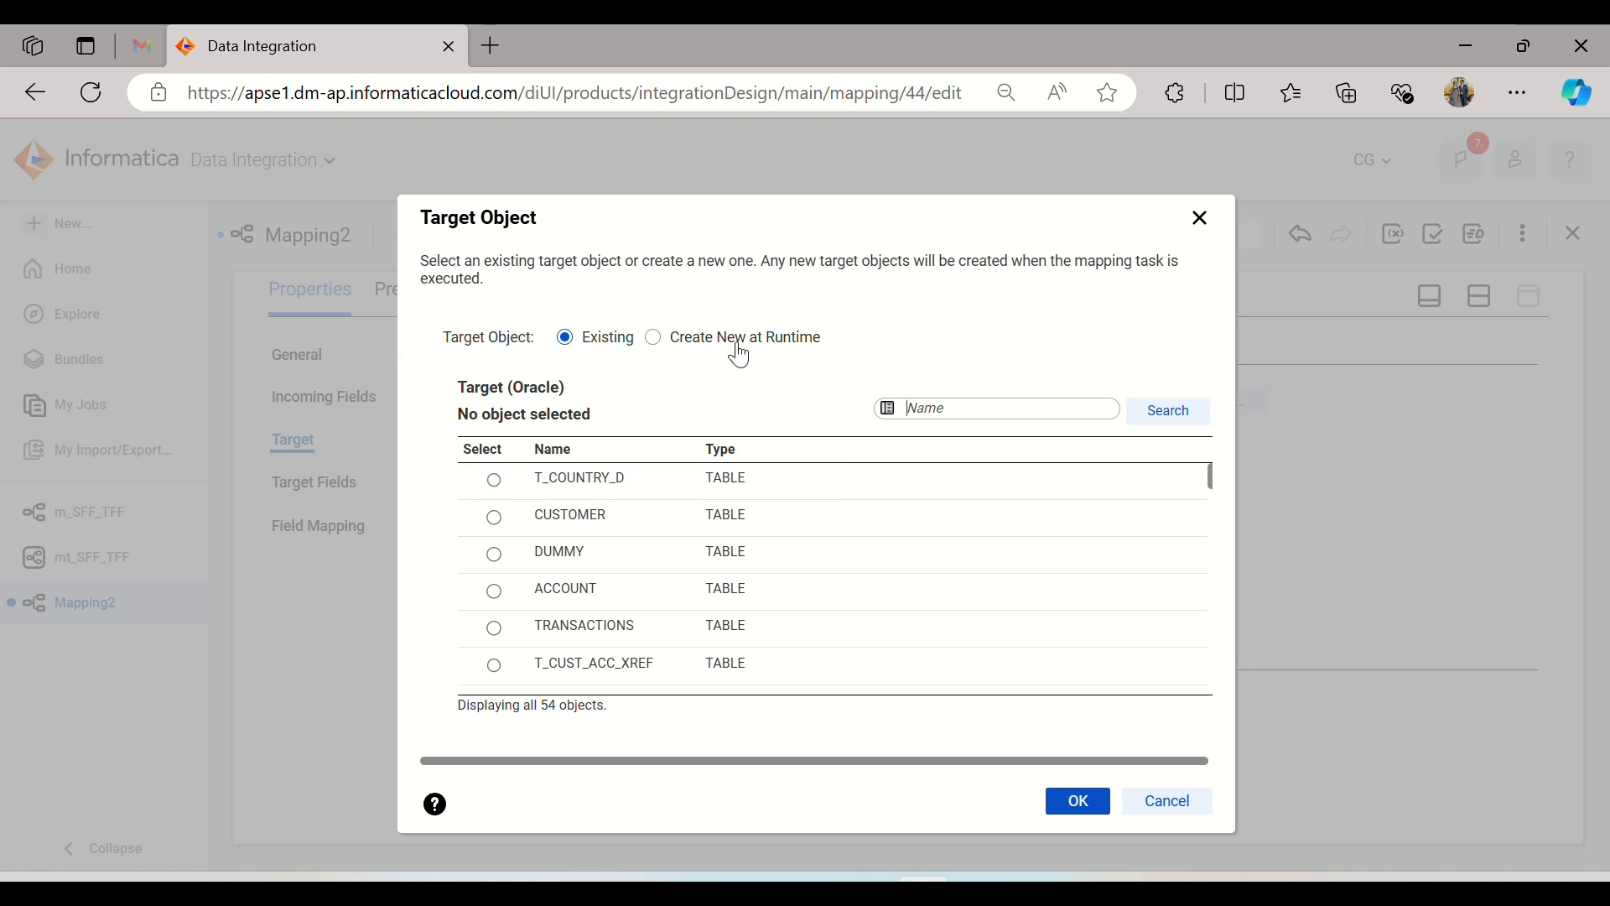
{"action": "left_click", "coordinate": [738, 347]}
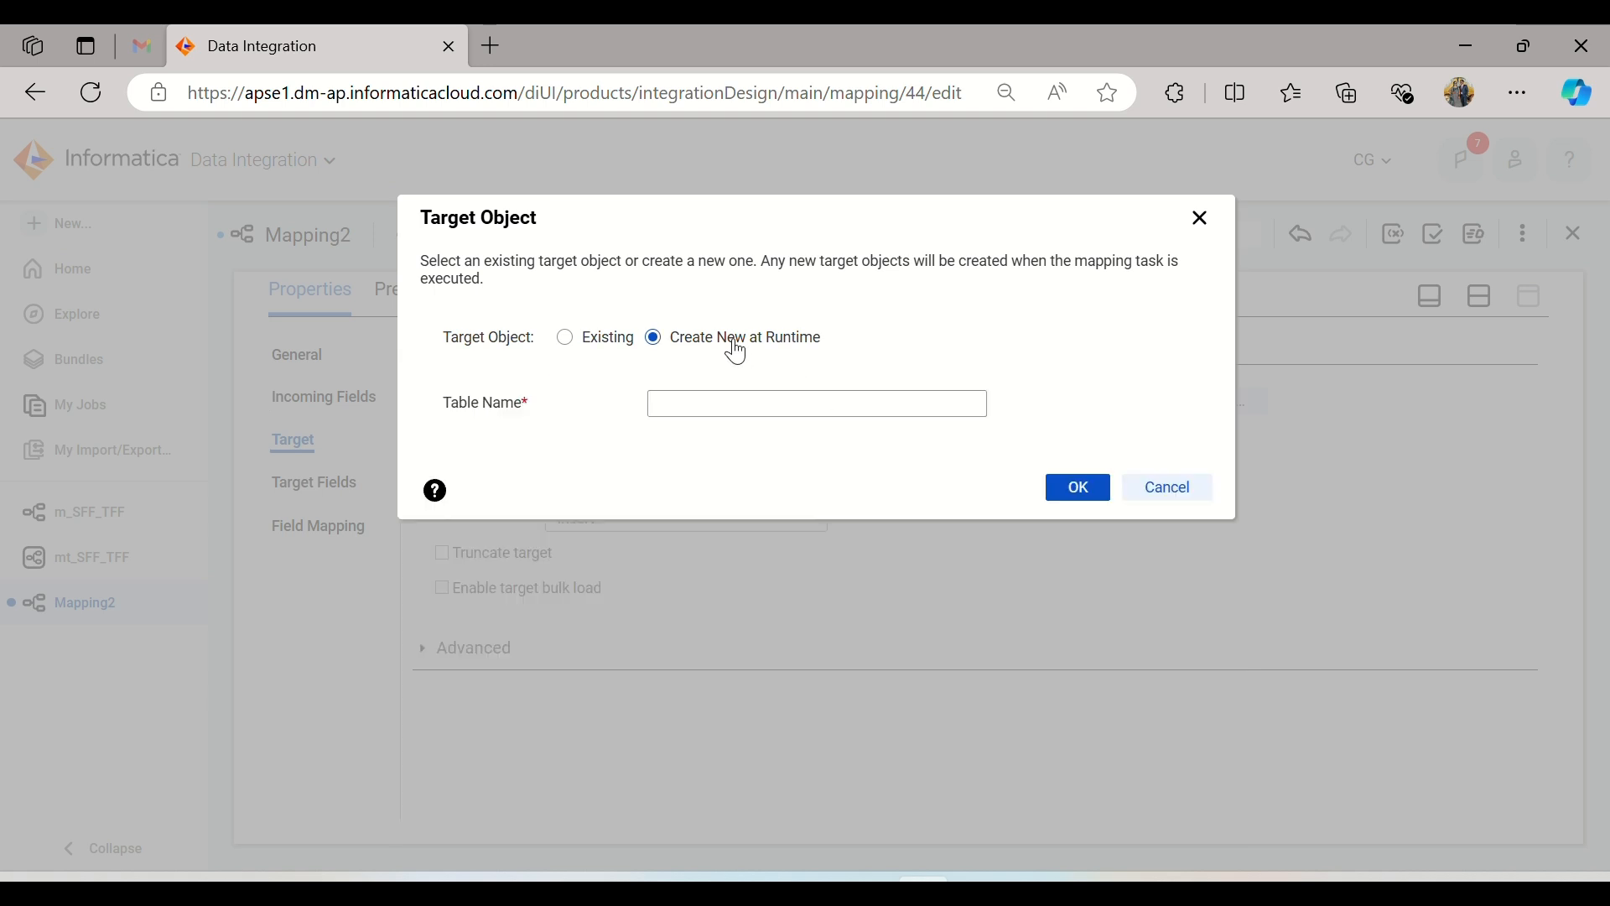
{"action": "left_click", "coordinate": [696, 404]}
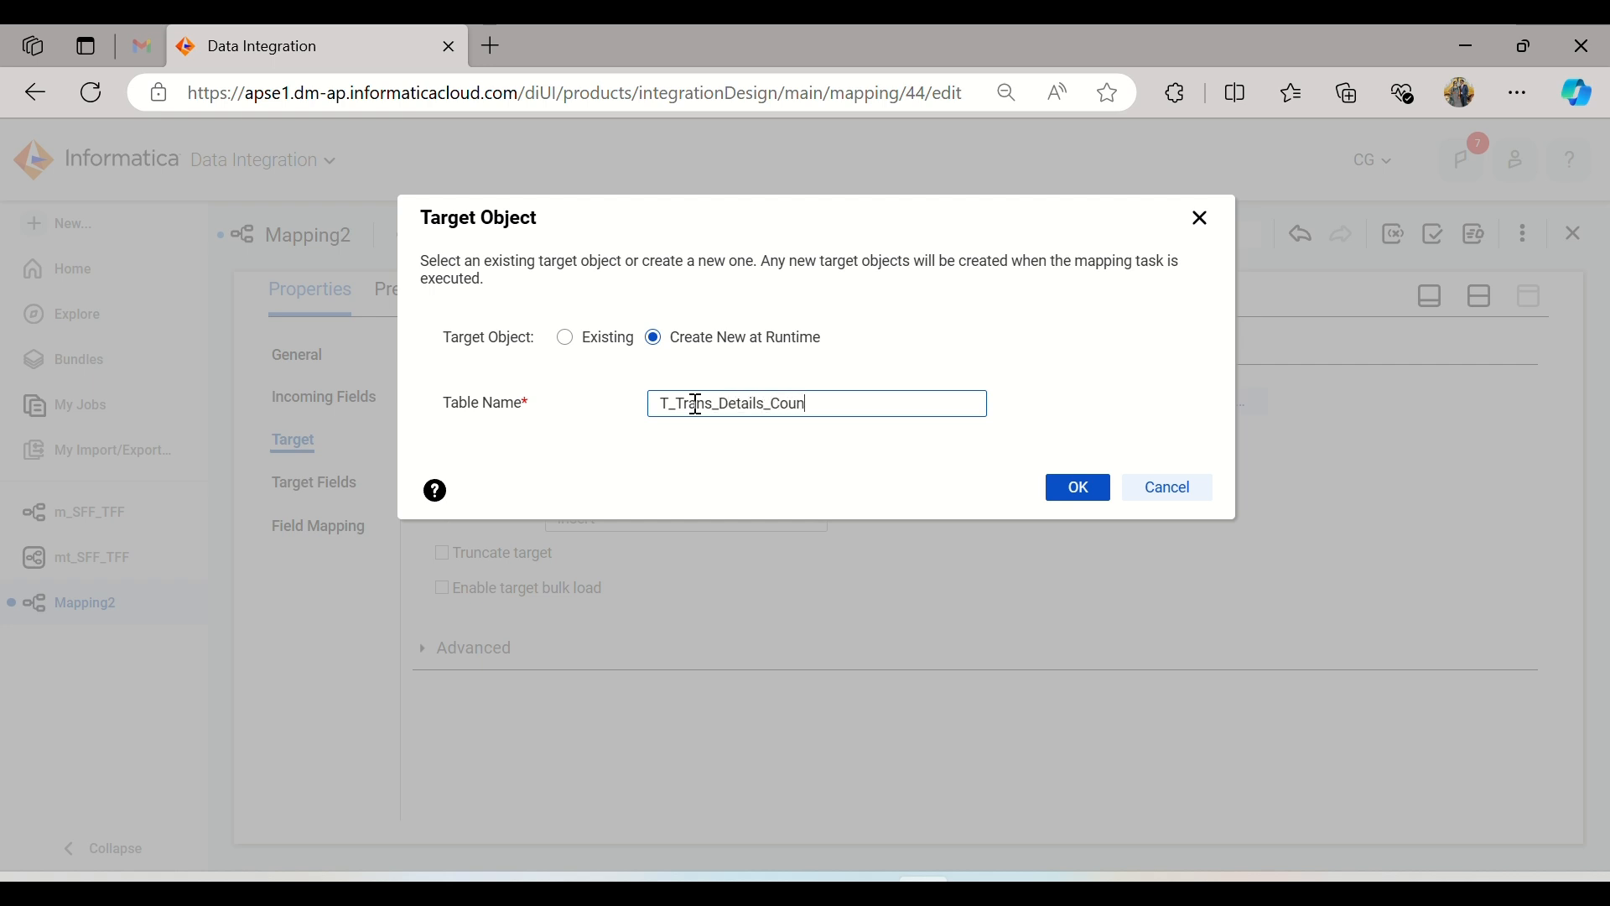
{"action": "left_click", "coordinate": [1077, 488]}
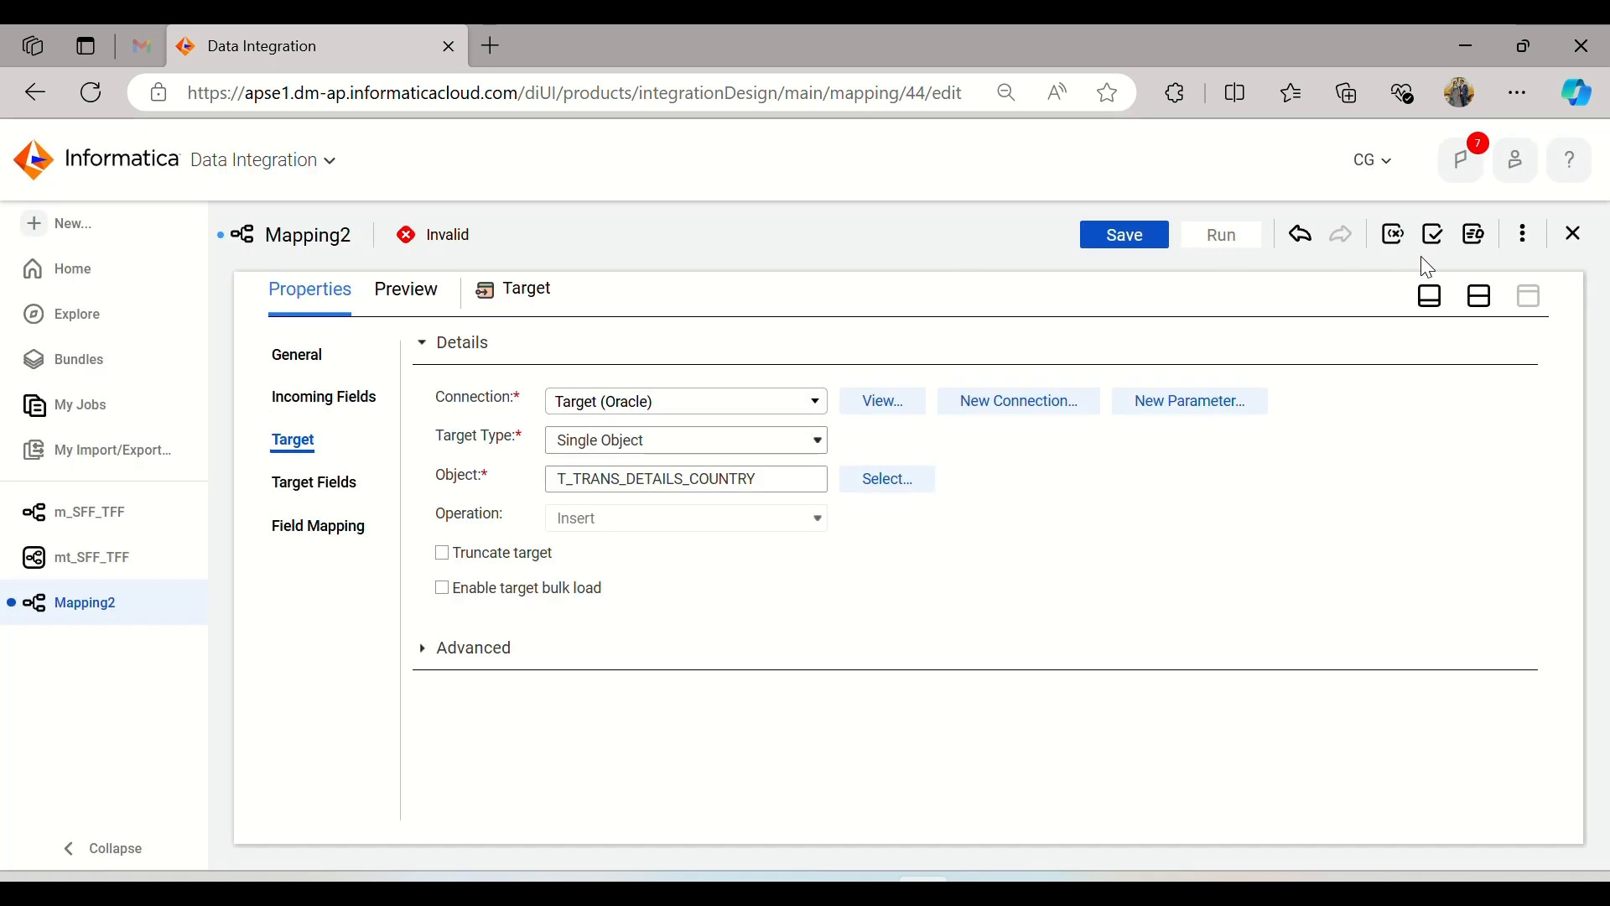
{"action": "left_click", "coordinate": [1479, 295]}
{"action": "left_click", "coordinate": [1118, 229]}
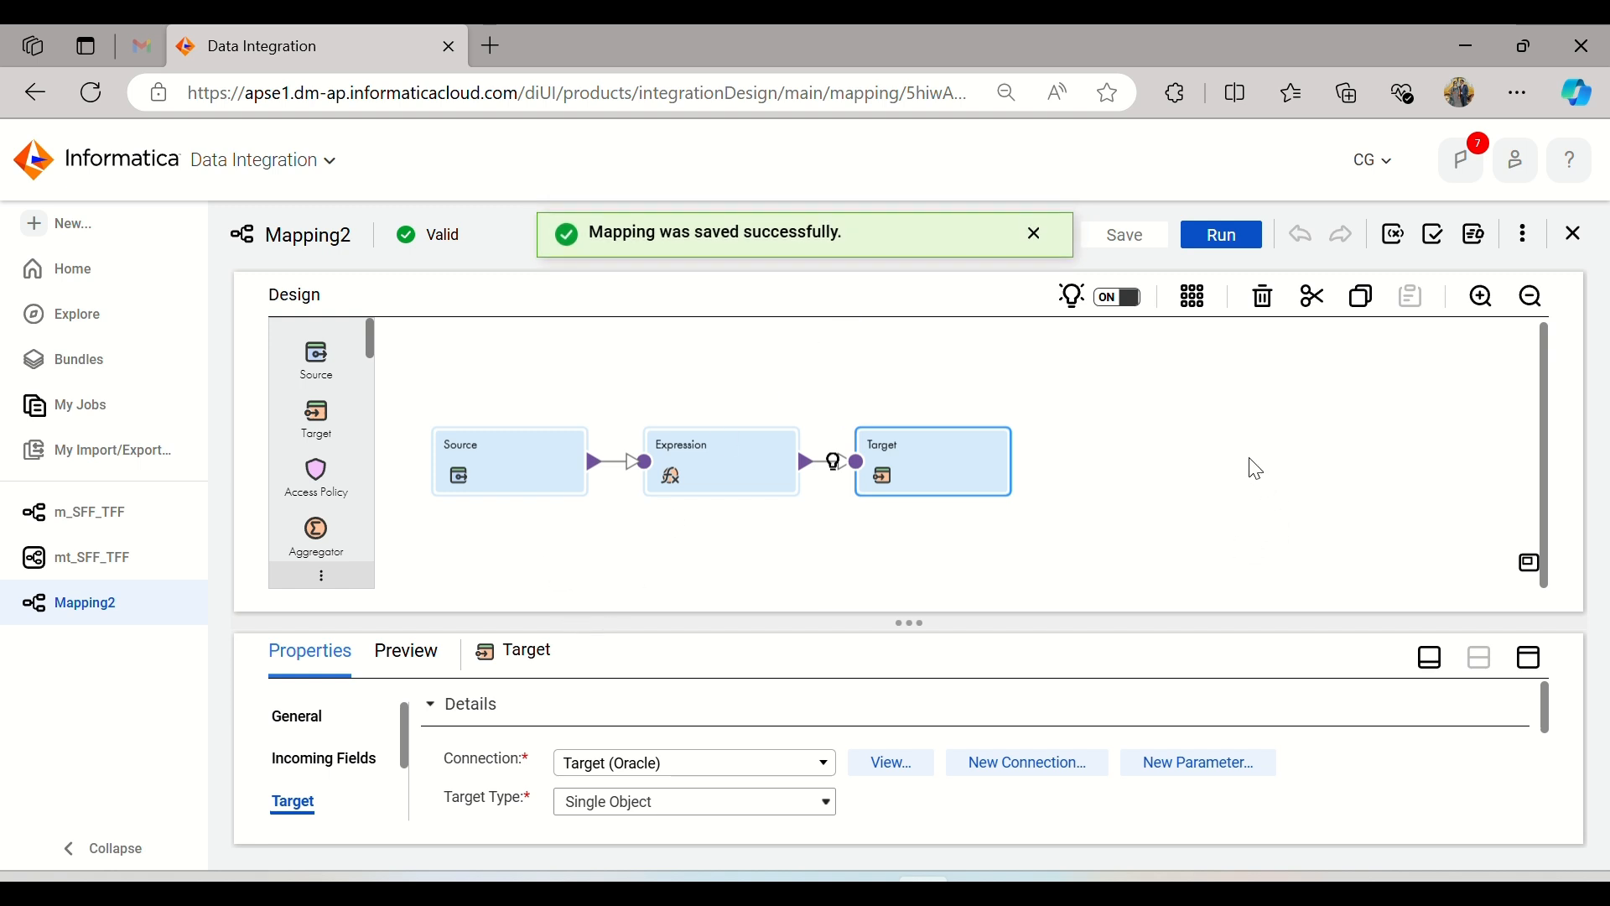
Step: Rename the mapping as m_Source_MultipleObj_TargetDb and save it
{"action": "left_click", "coordinate": [1073, 454]}
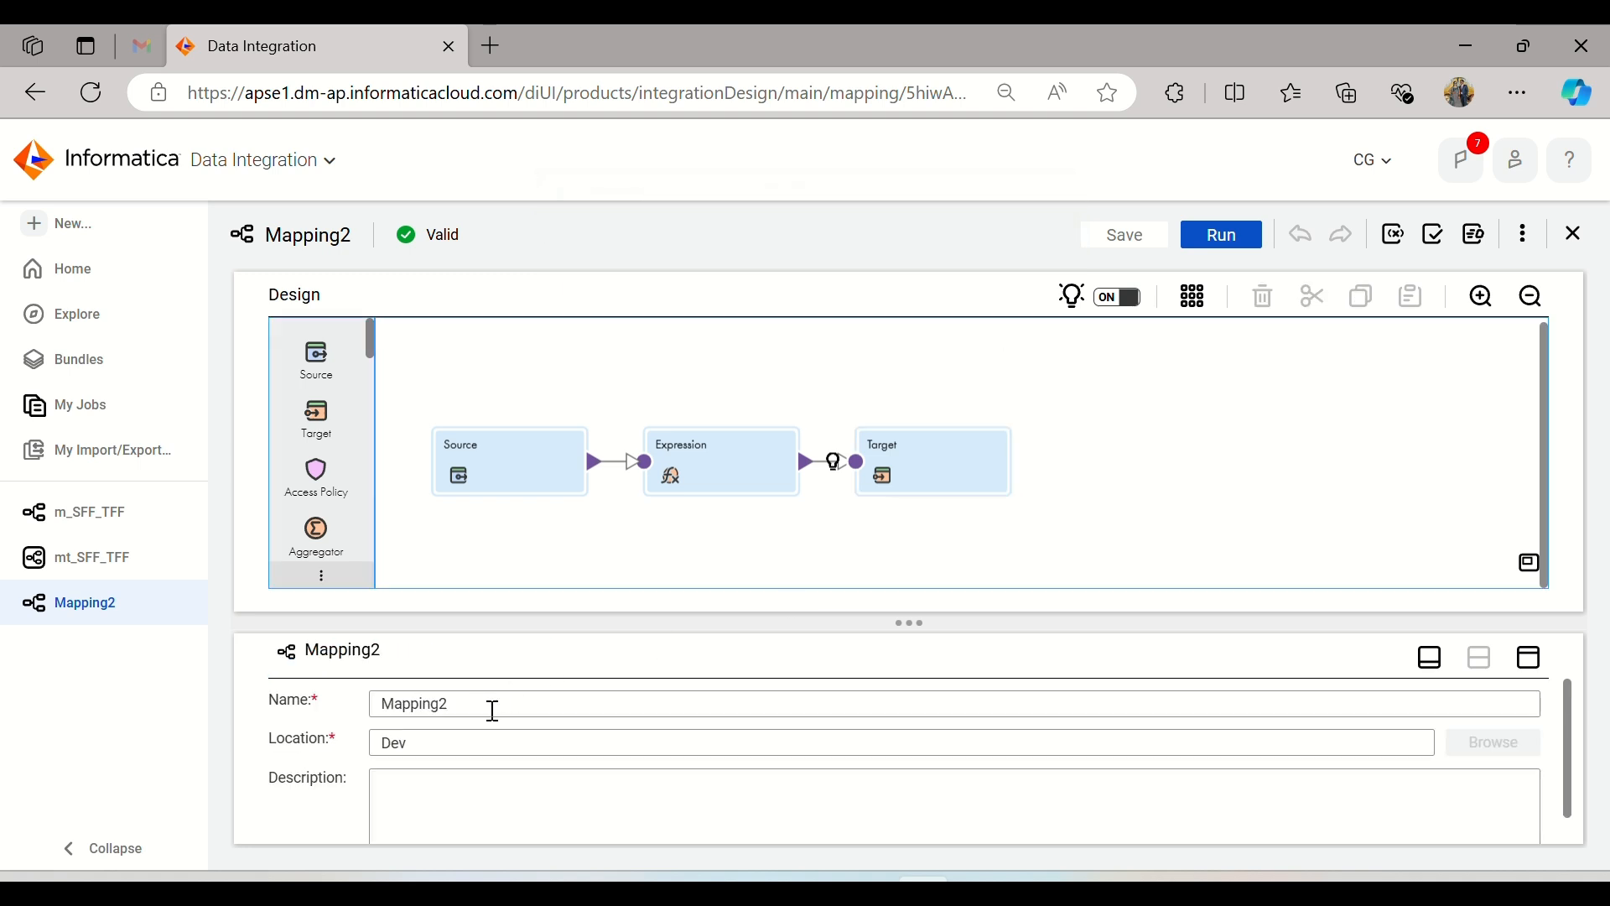
{"action": "left_click_drag", "start_coordinate": [463, 705], "coordinate": [295, 717]}
{"action": "type", "text": "m_So"}
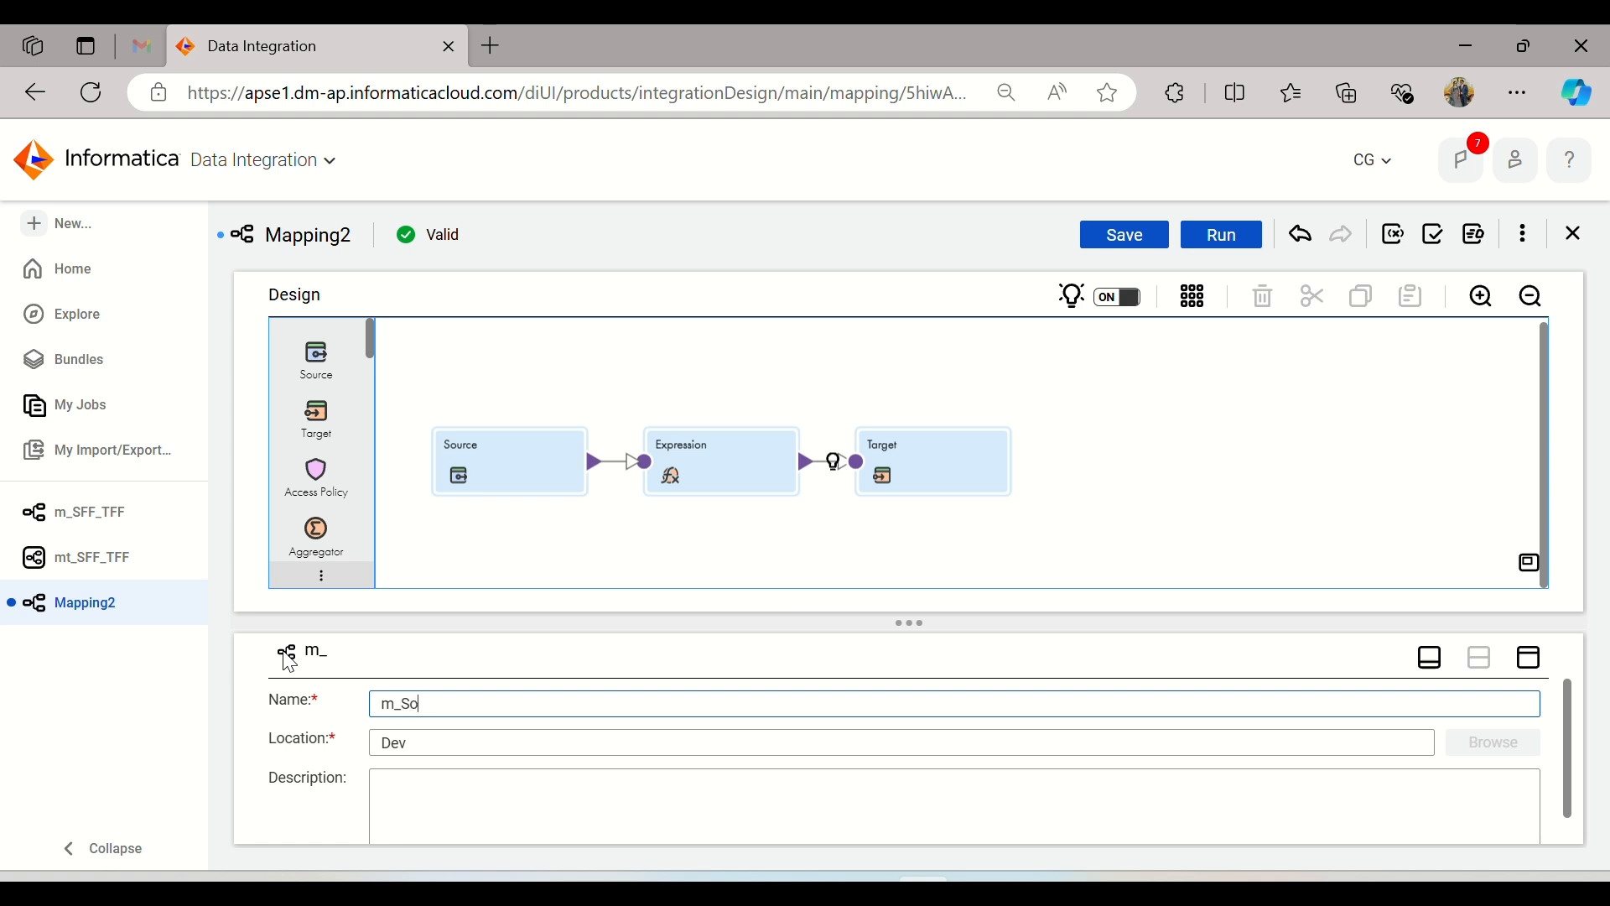
{"action": "type", "text": "urce_M"}
{"action": "type", "text": "ultipleObj_"}
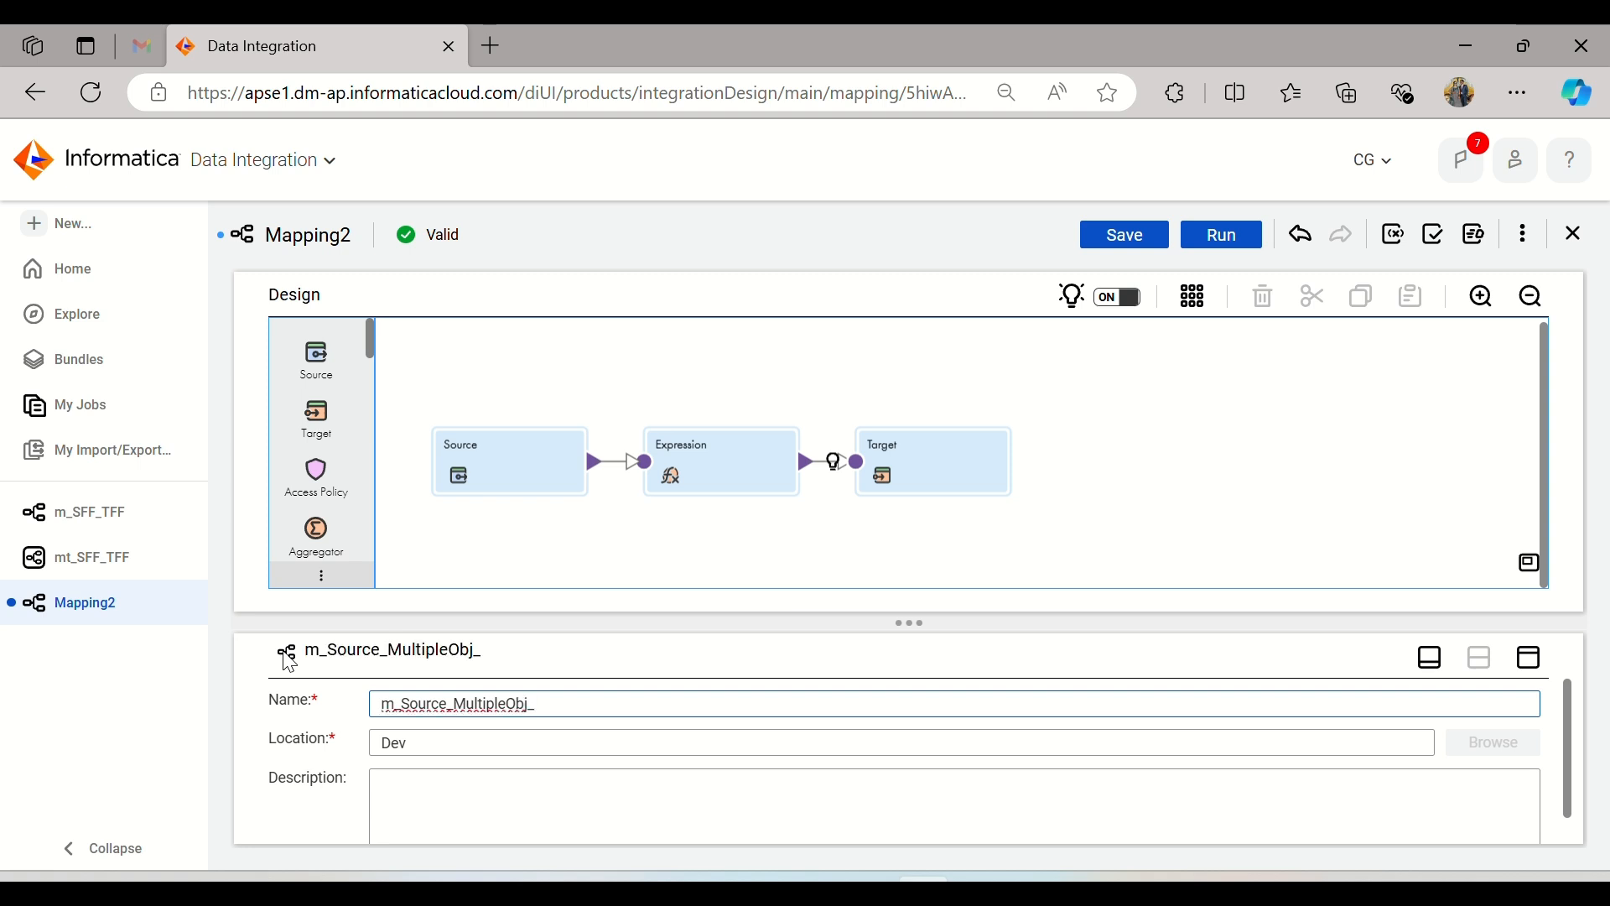
{"action": "type", "text": "TargetDb"}
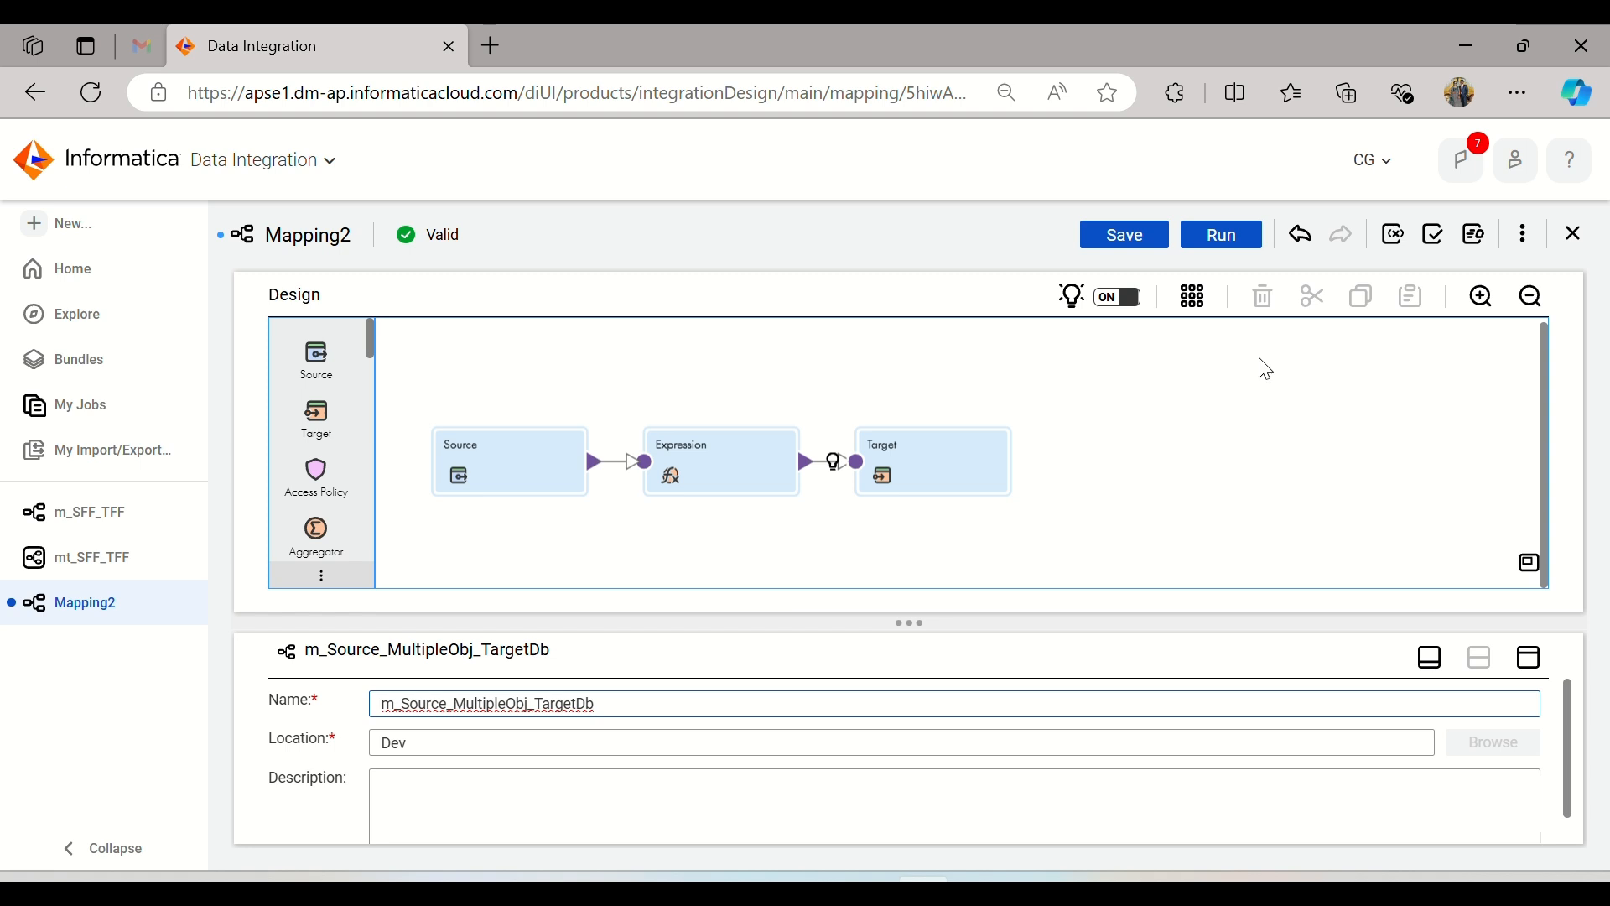
{"action": "left_click", "coordinate": [1125, 234]}
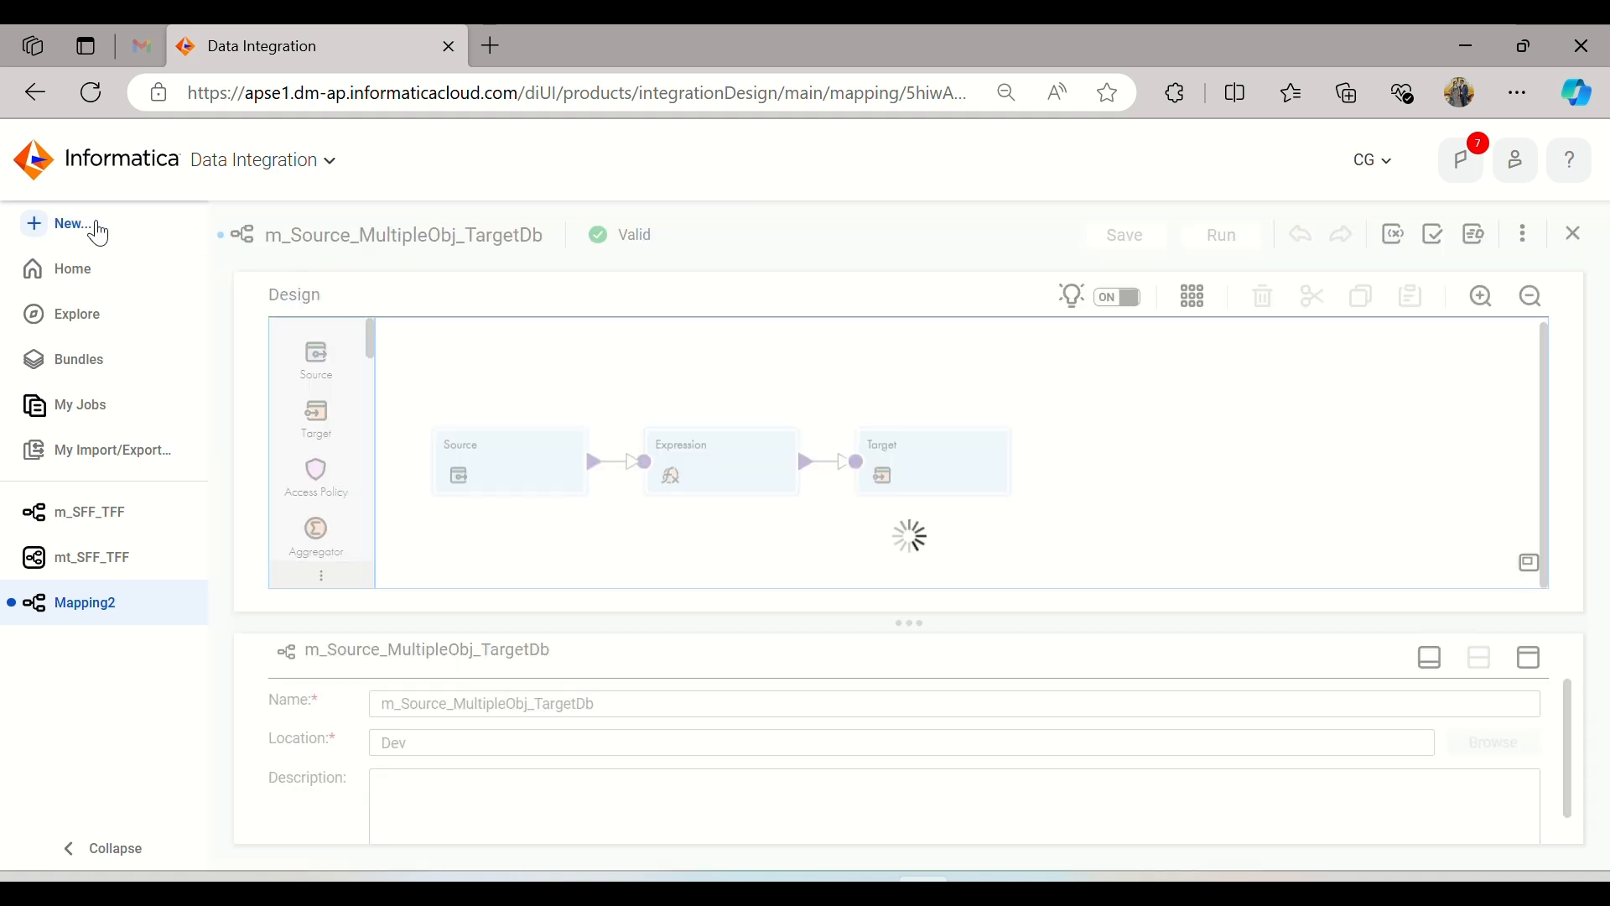
Step: Create a new mapping task and name it mt_Source_MultipleObj_TargetDb
{"action": "left_click", "coordinate": [98, 230]}
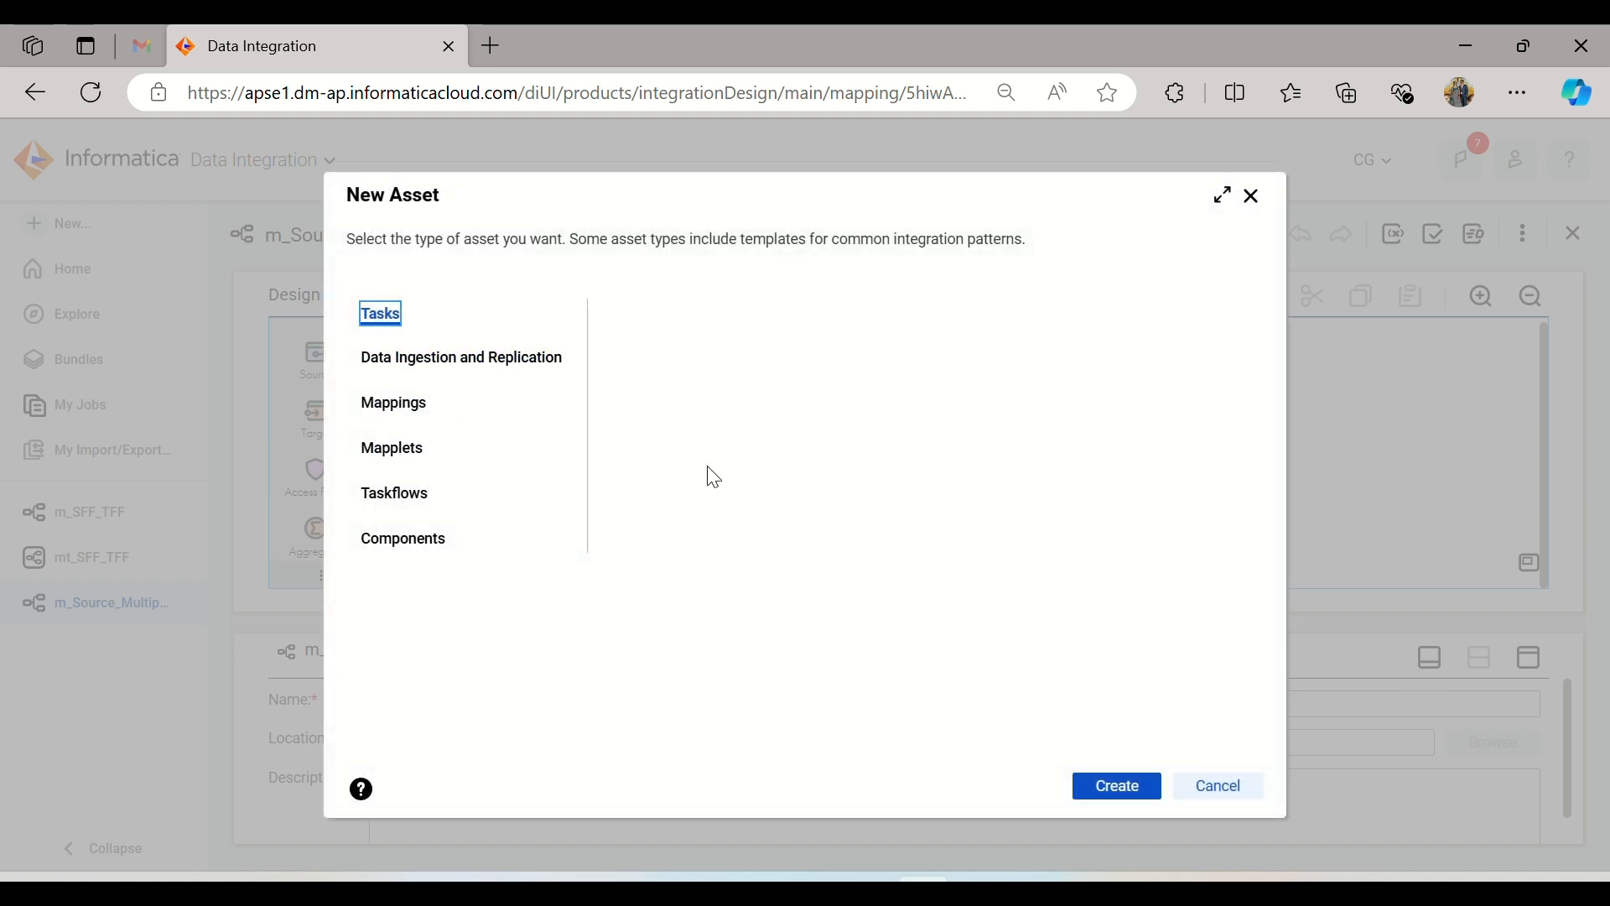
{"action": "left_click", "coordinate": [1105, 784]}
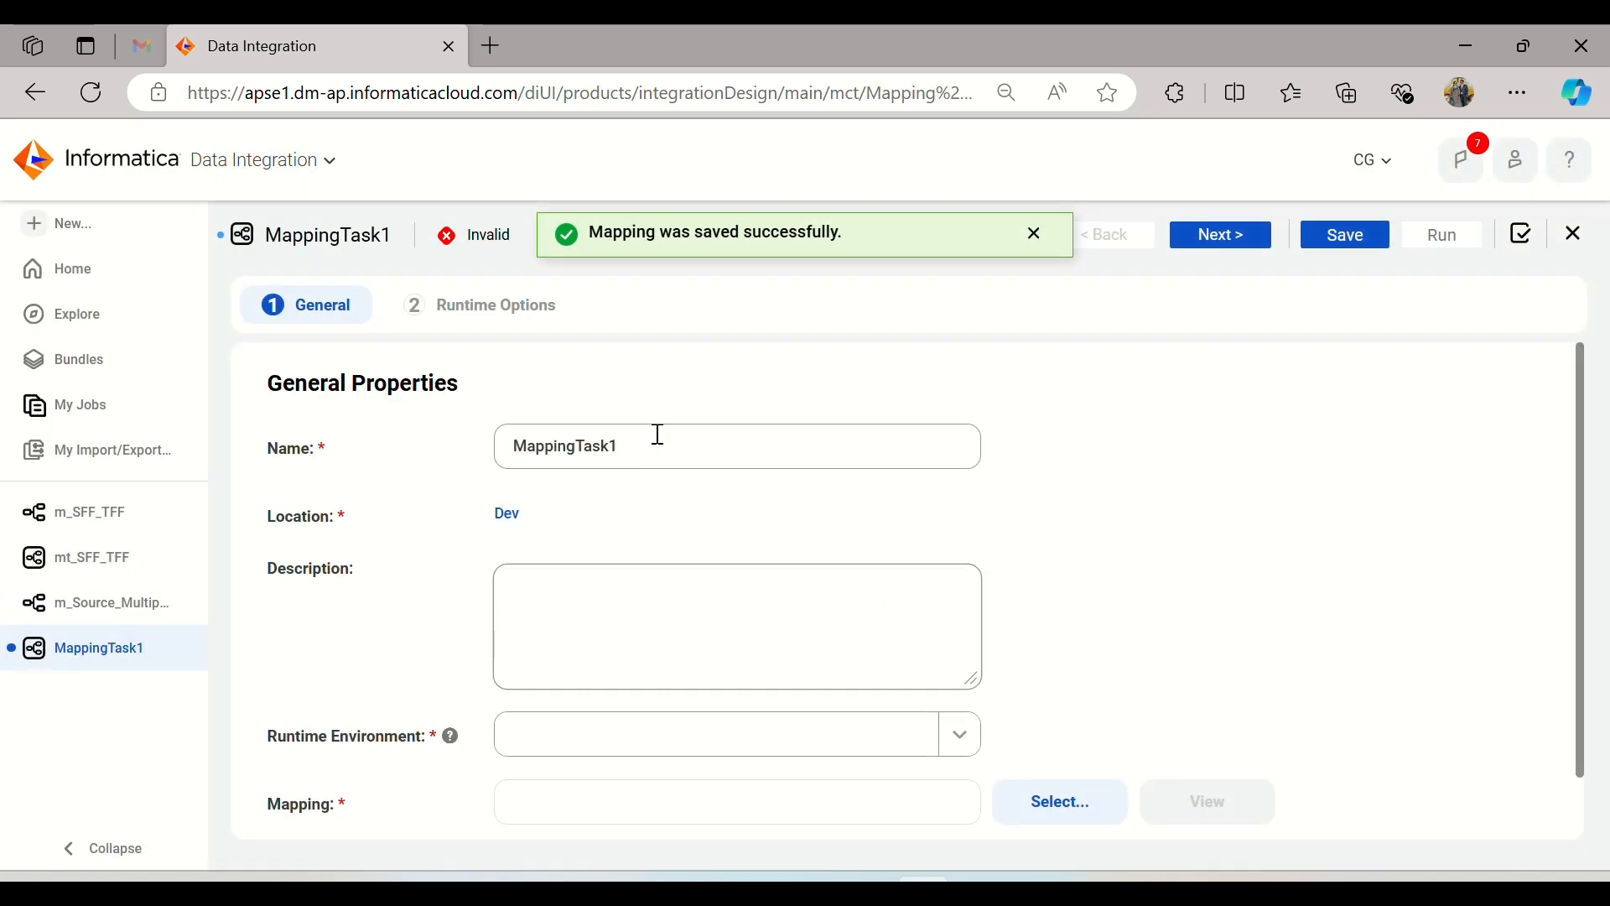
{"action": "double_click", "coordinate": [658, 435]}
{"action": "type", "text": "mt"}
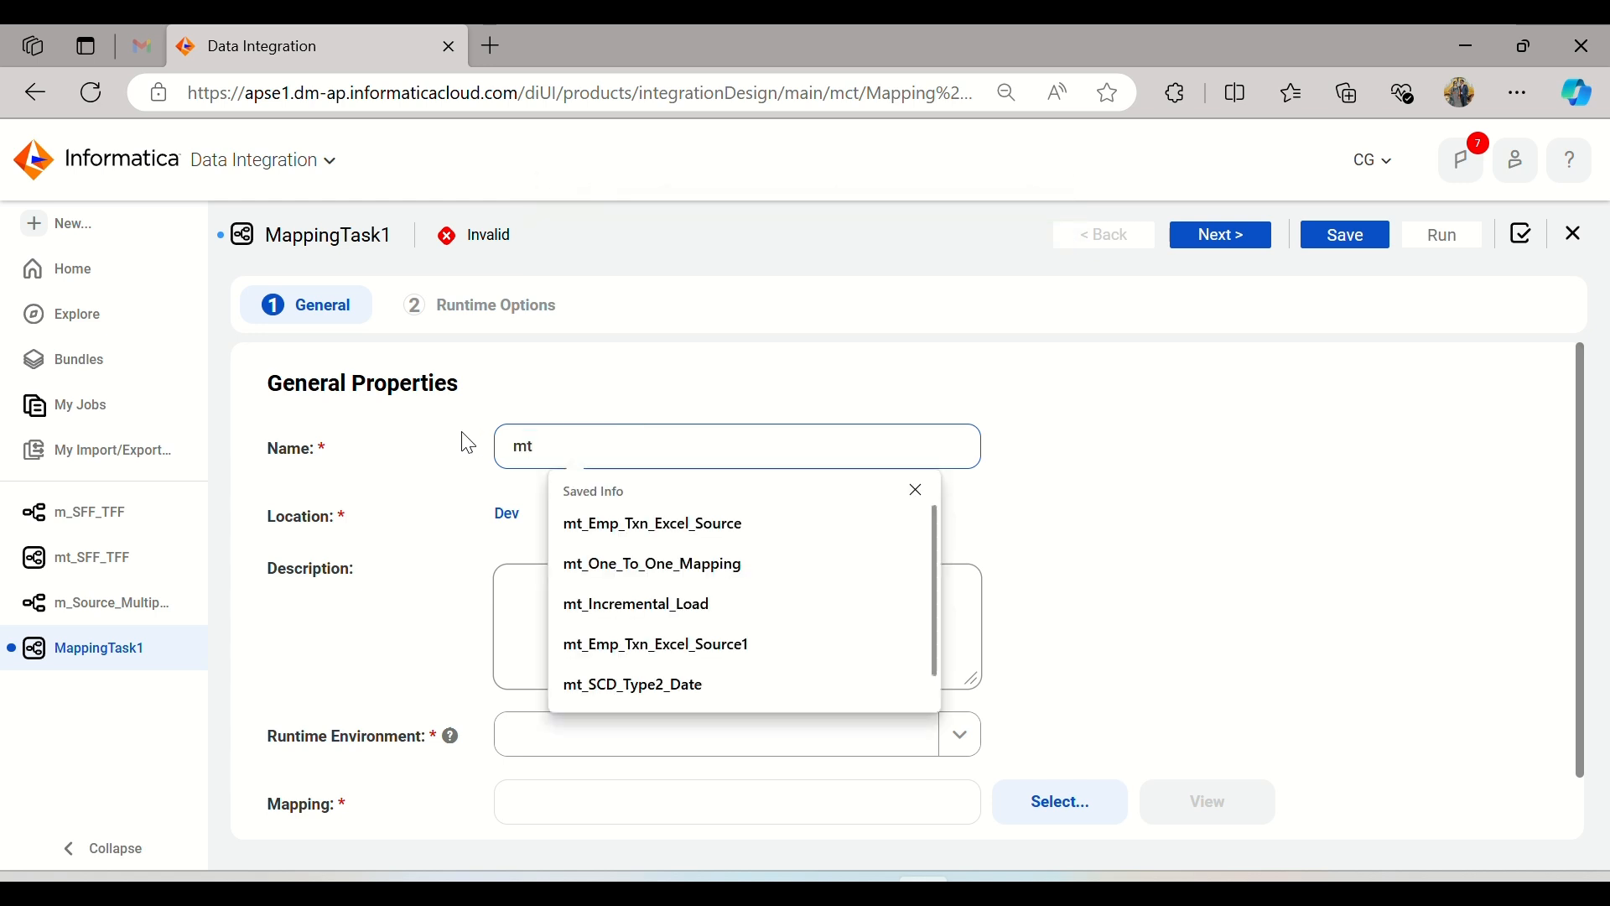
{"action": "type", "text": "_Source"}
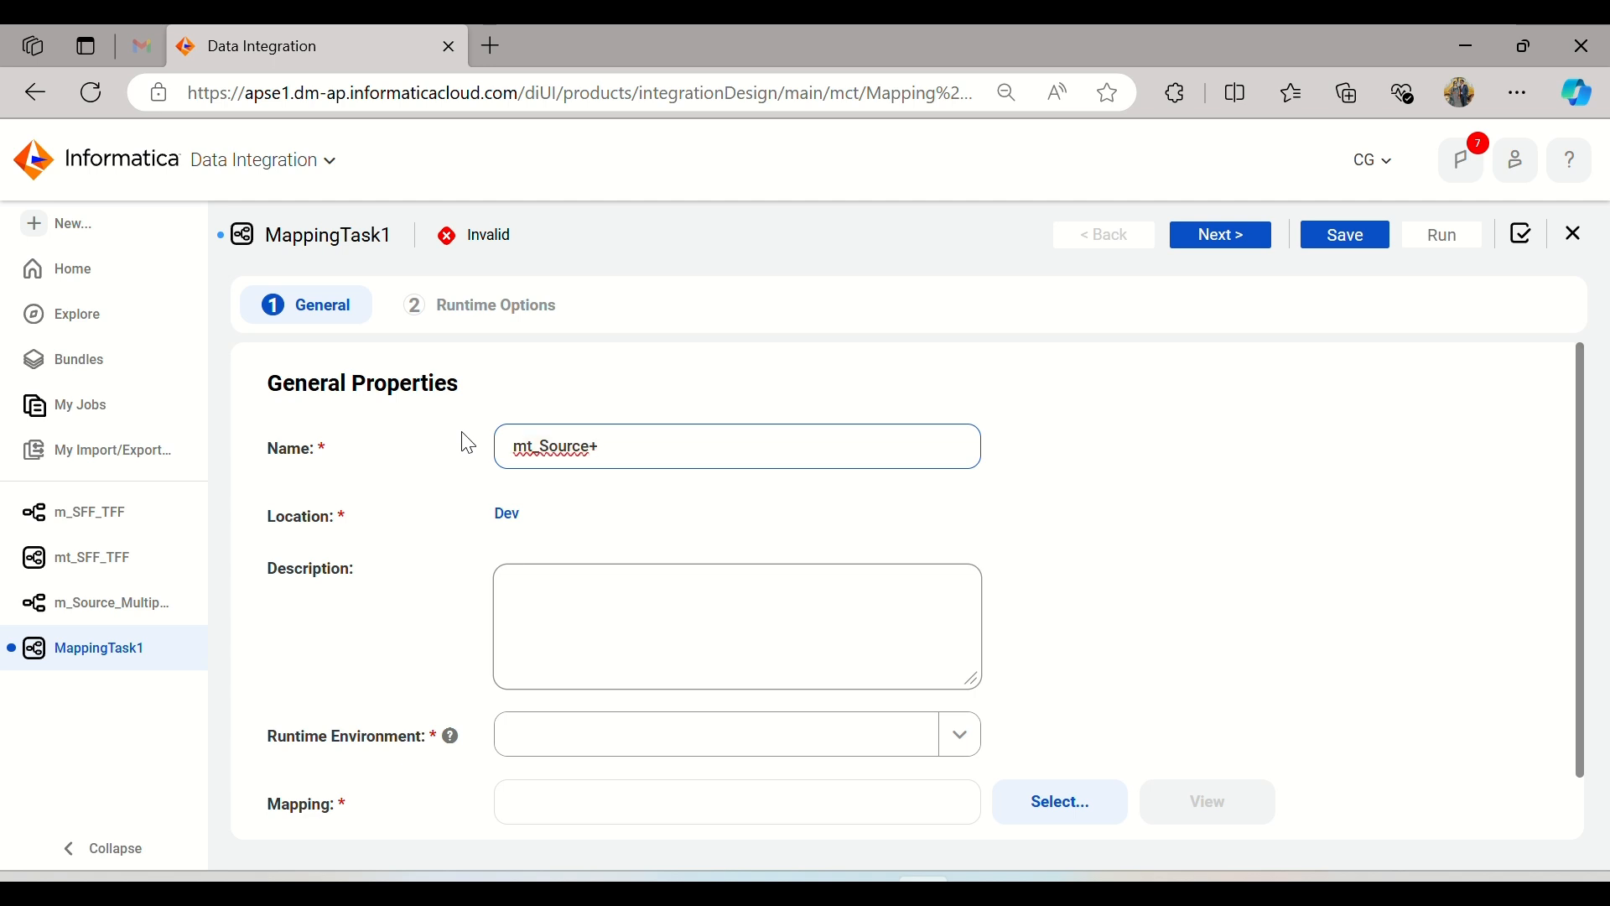
{"action": "type", "text": "_MultipleObj_Tar"}
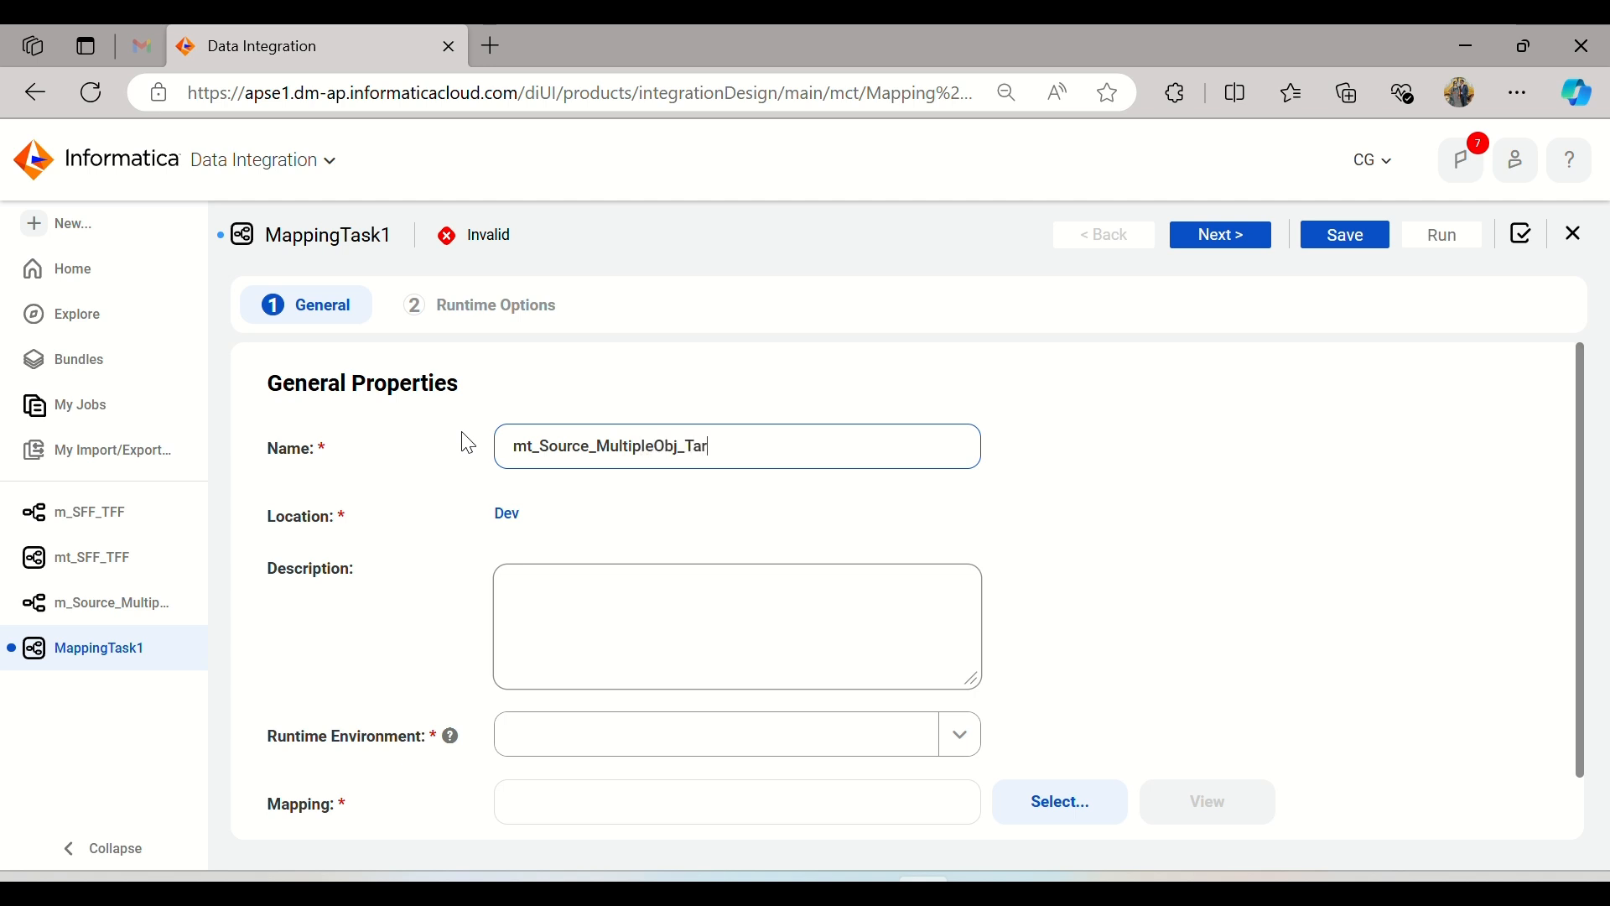
{"action": "type", "text": "getDb"}
Step: Assign the non-hosted agent as the task's runtime environment and select the m_Source_MultipleObj_TargetDb mapping
{"action": "left_click", "coordinate": [880, 717]}
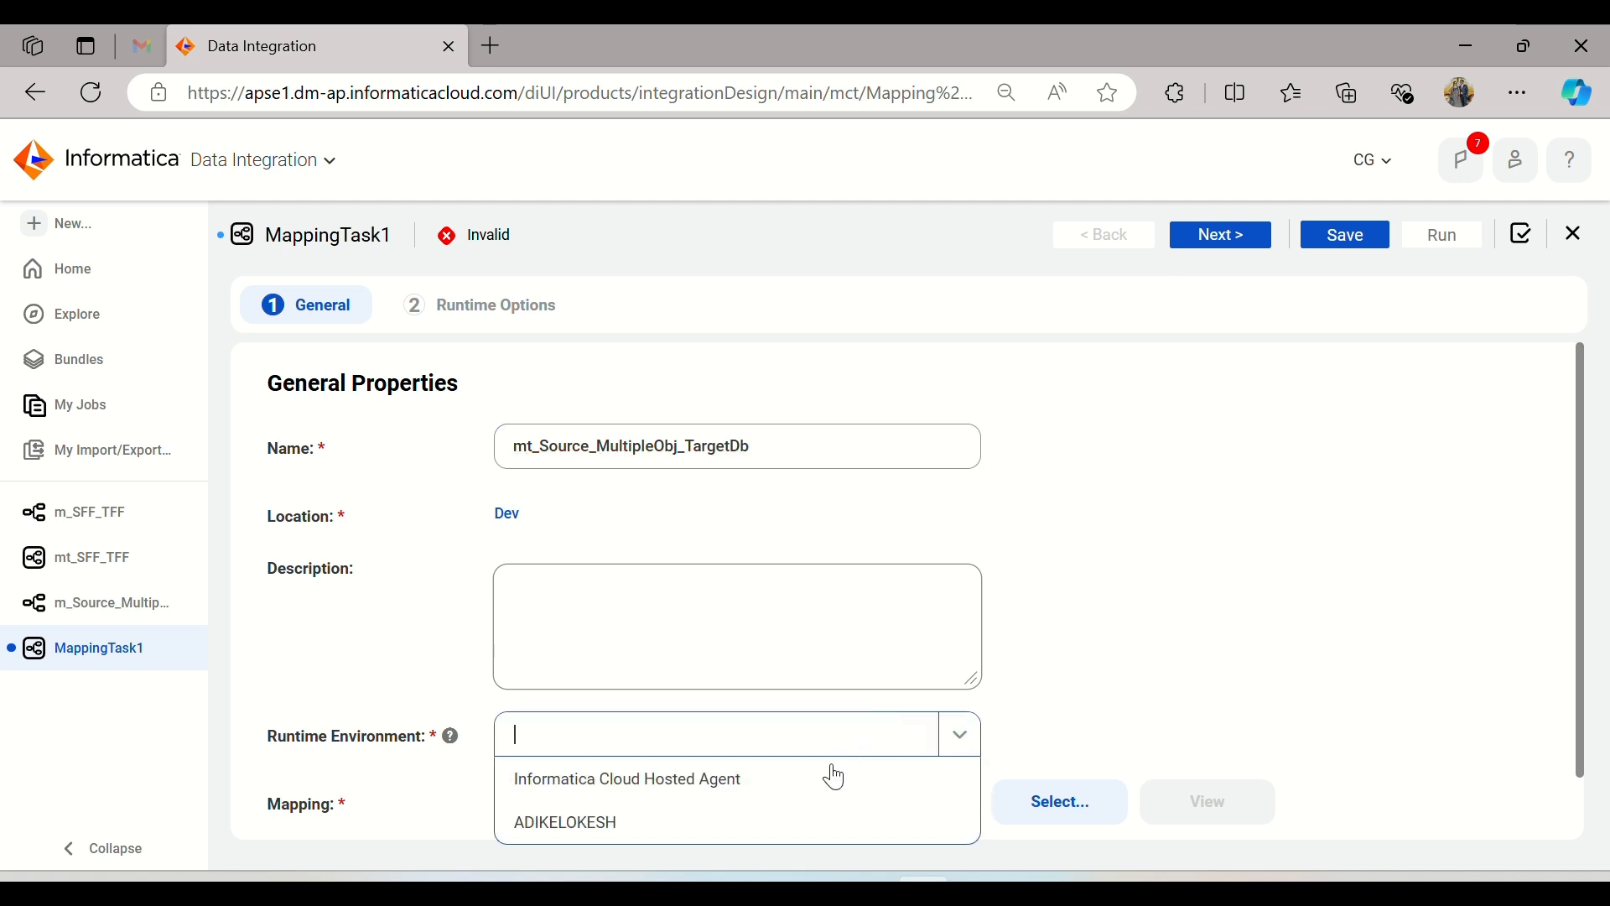
{"action": "left_click", "coordinate": [787, 823]}
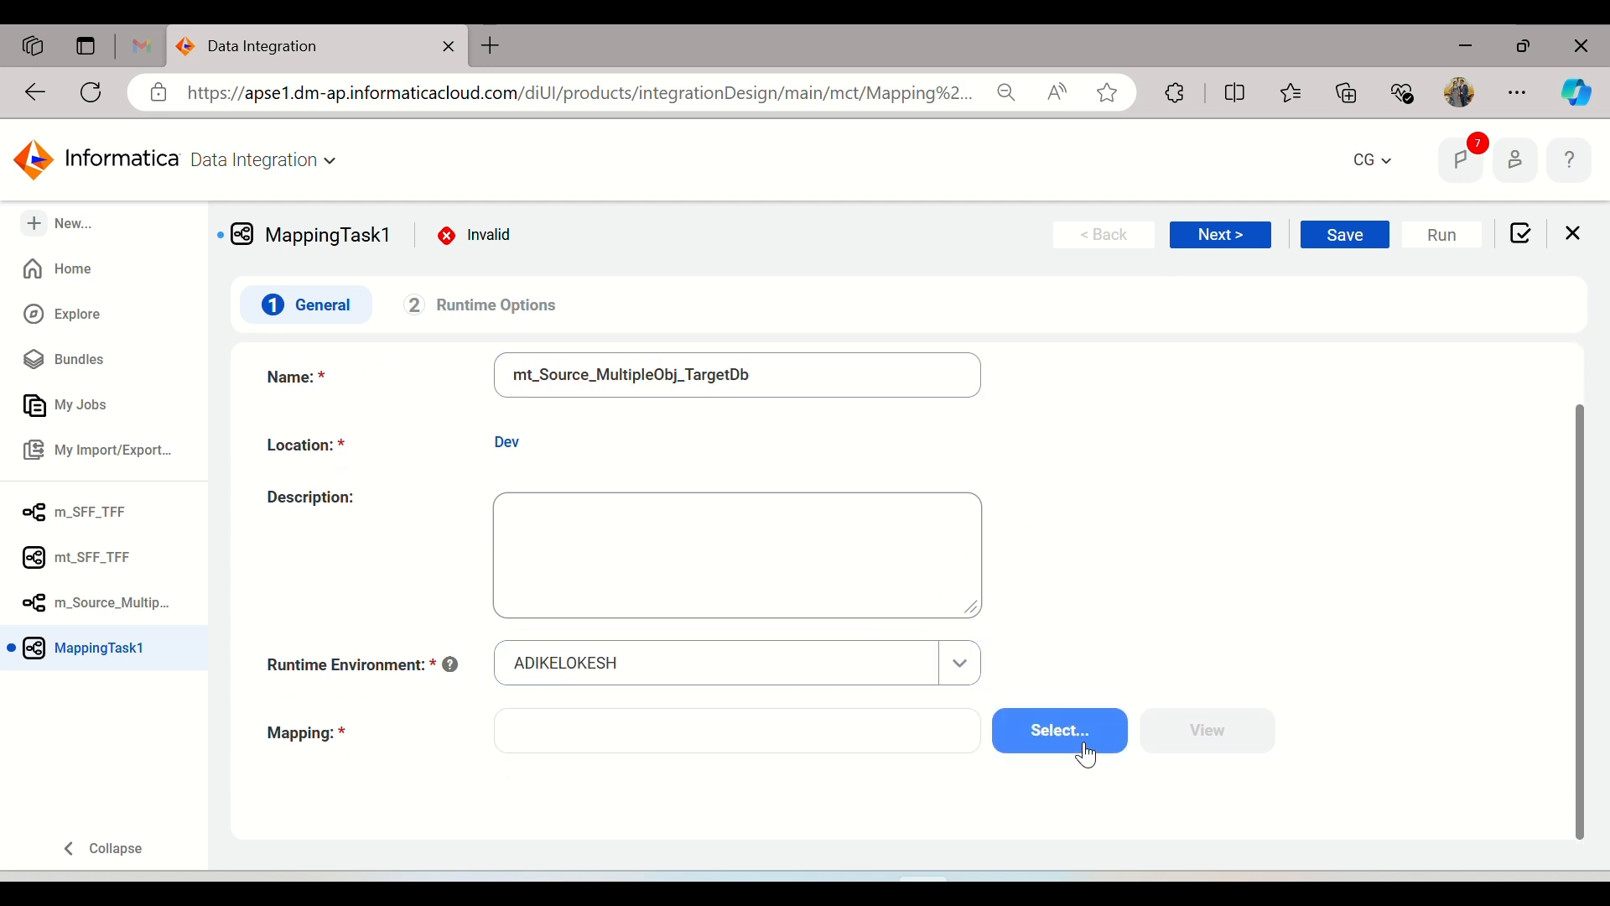
{"action": "left_click", "coordinate": [1084, 743]}
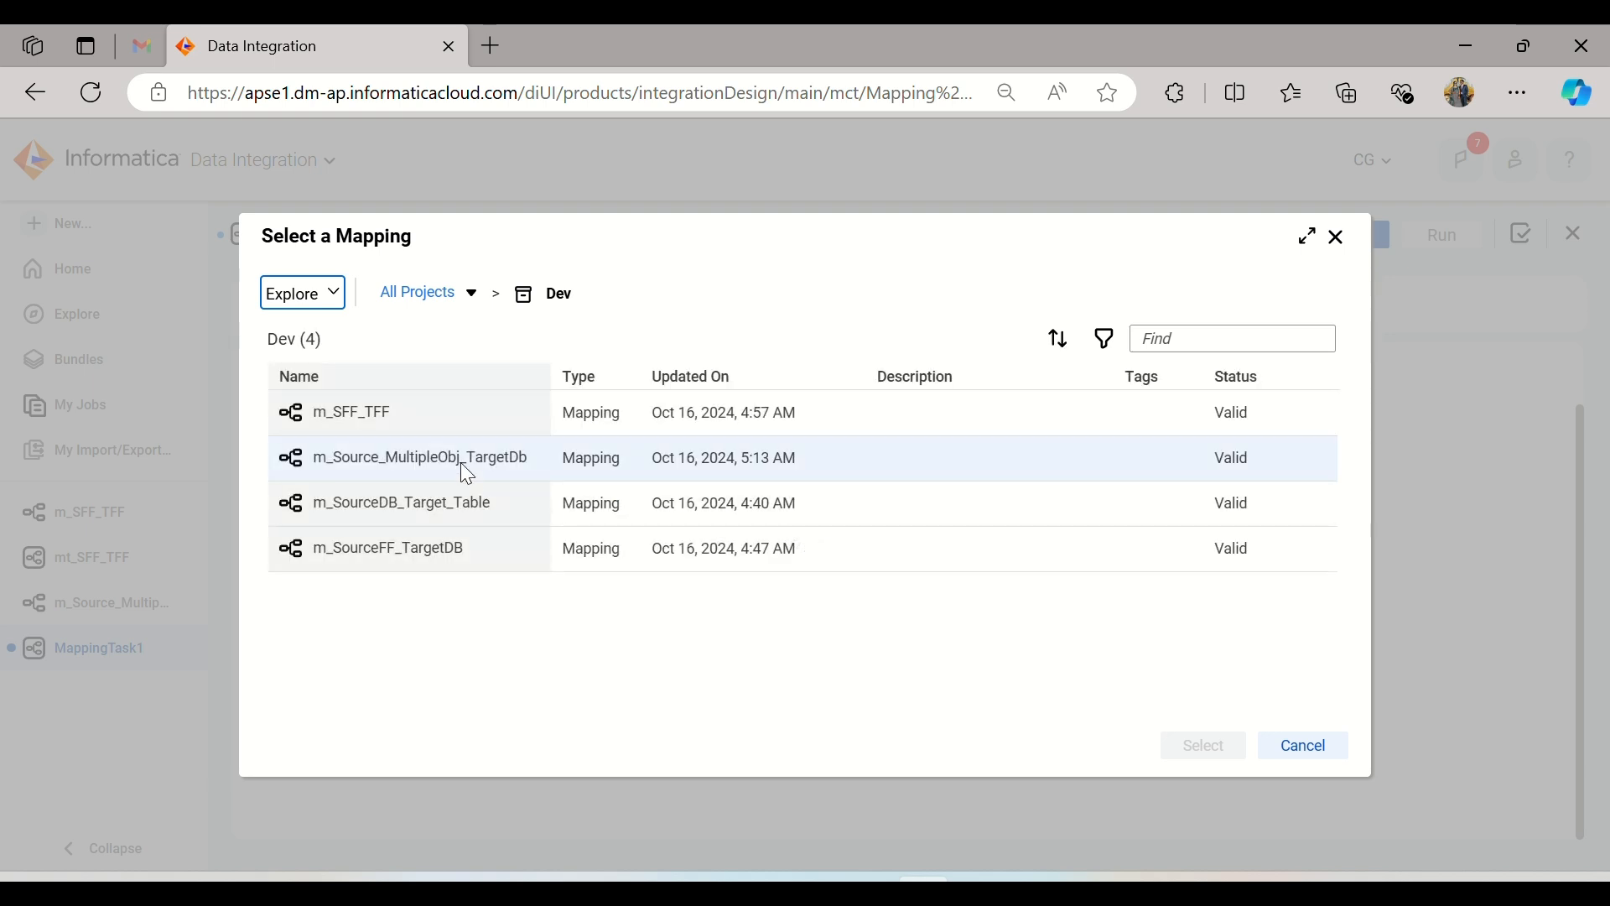
{"action": "left_click", "coordinate": [461, 461]}
{"action": "left_click", "coordinate": [1204, 750]}
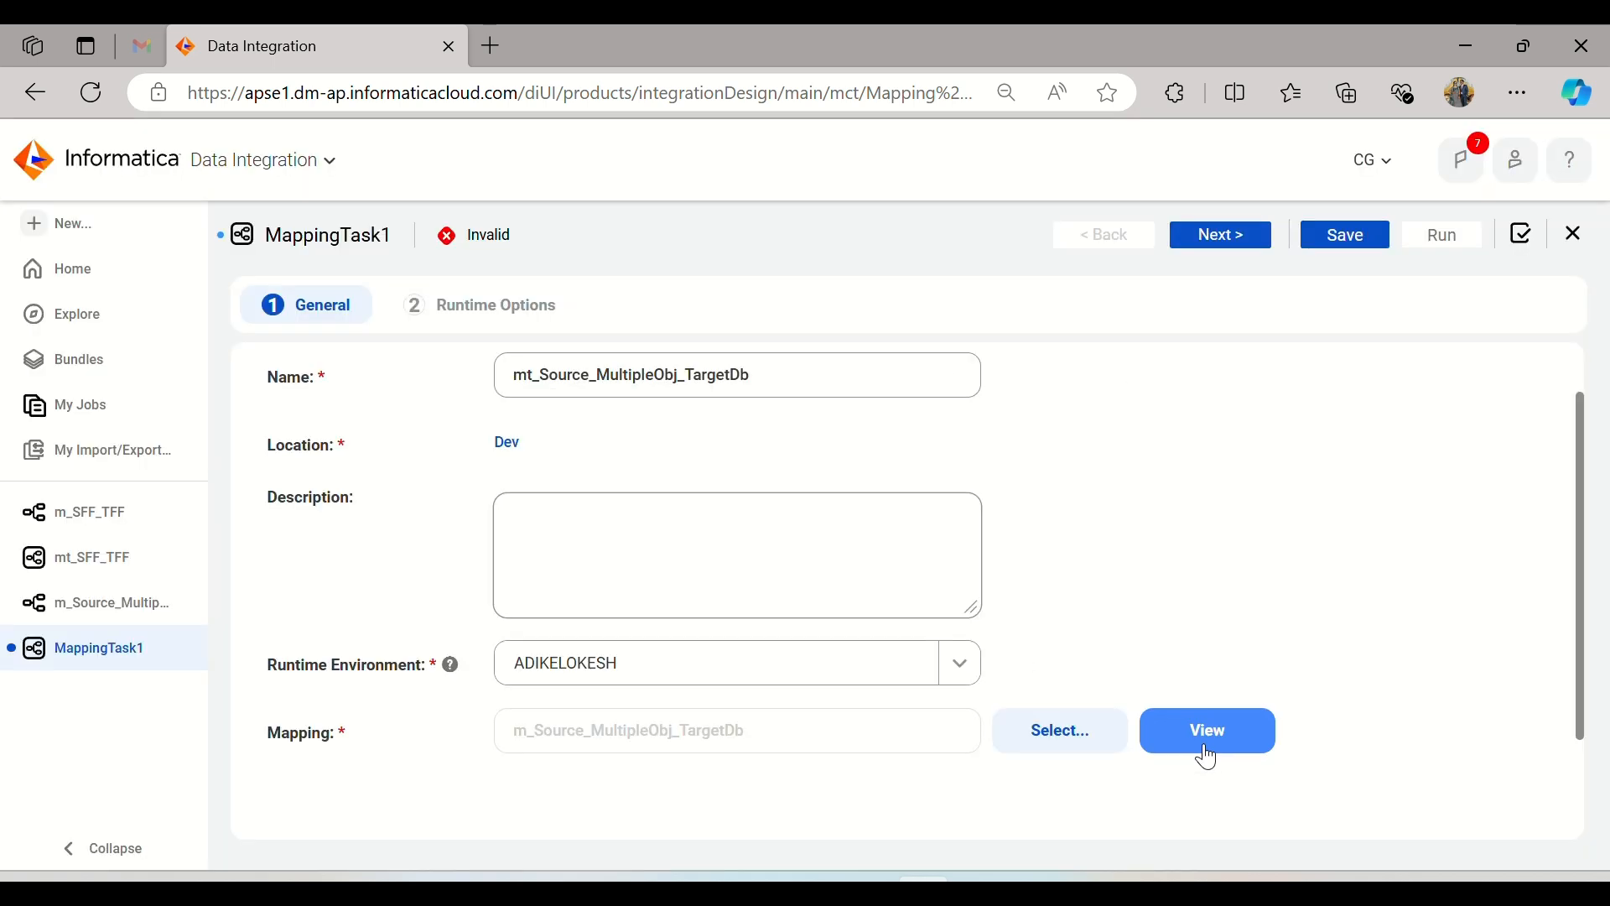
Step: Proceed to the task's runtime options, save the mapping task with the default options and run it
{"action": "scroll", "coordinate": [1120, 458], "scroll_direction": "down", "scroll_amount": 3}
{"action": "scroll", "coordinate": [1121, 461], "scroll_direction": "up", "scroll_amount": 5}
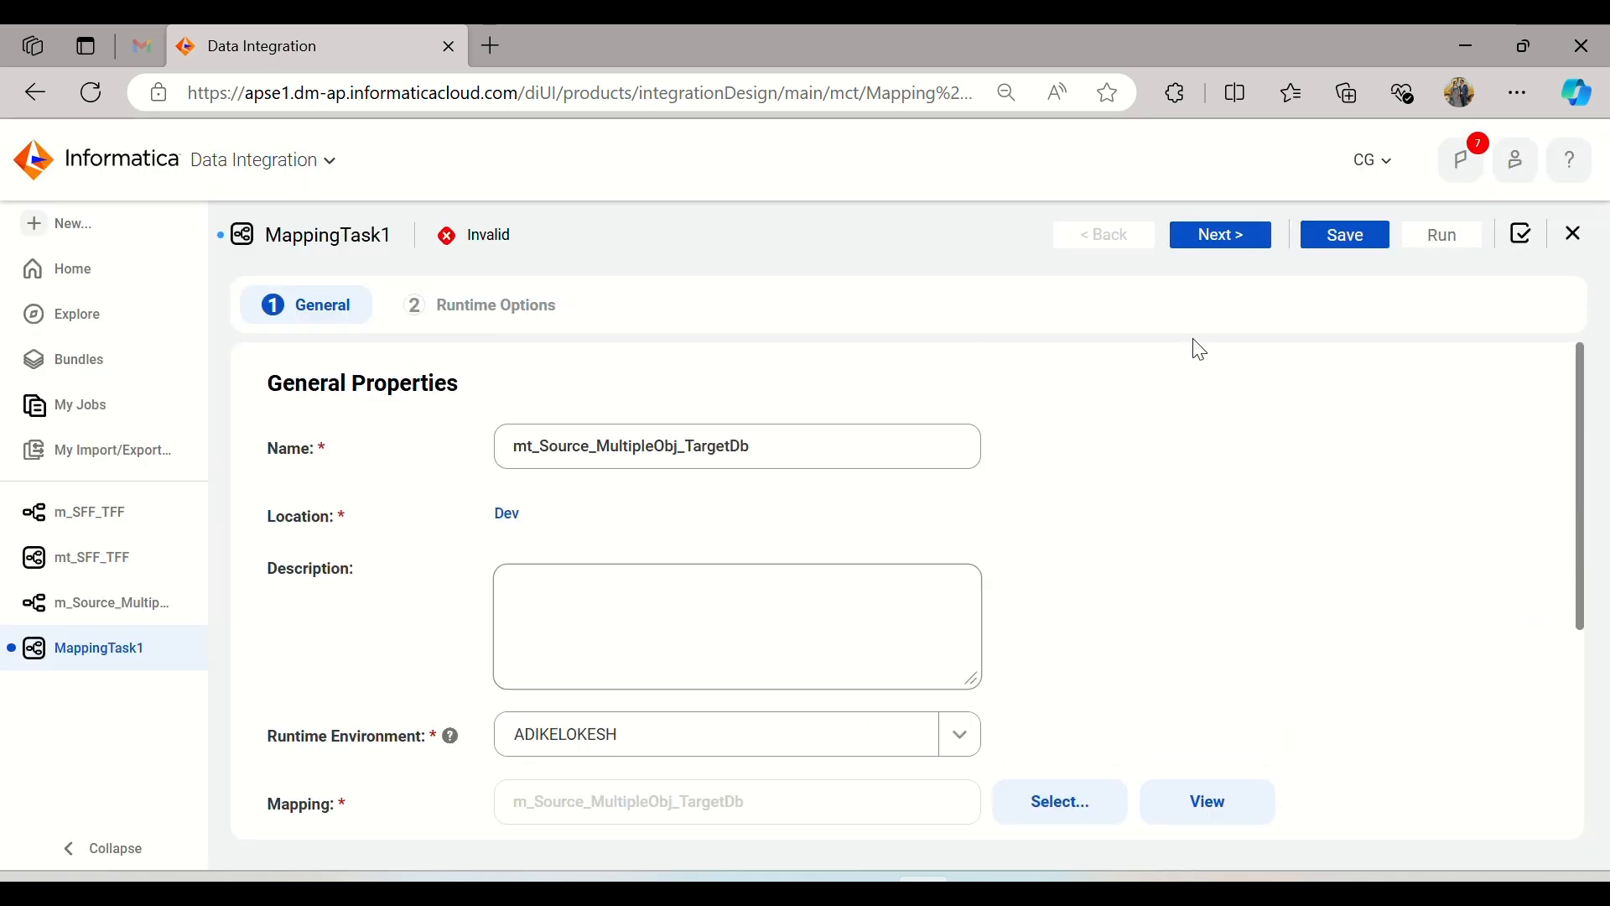
{"action": "left_click", "coordinate": [1224, 239]}
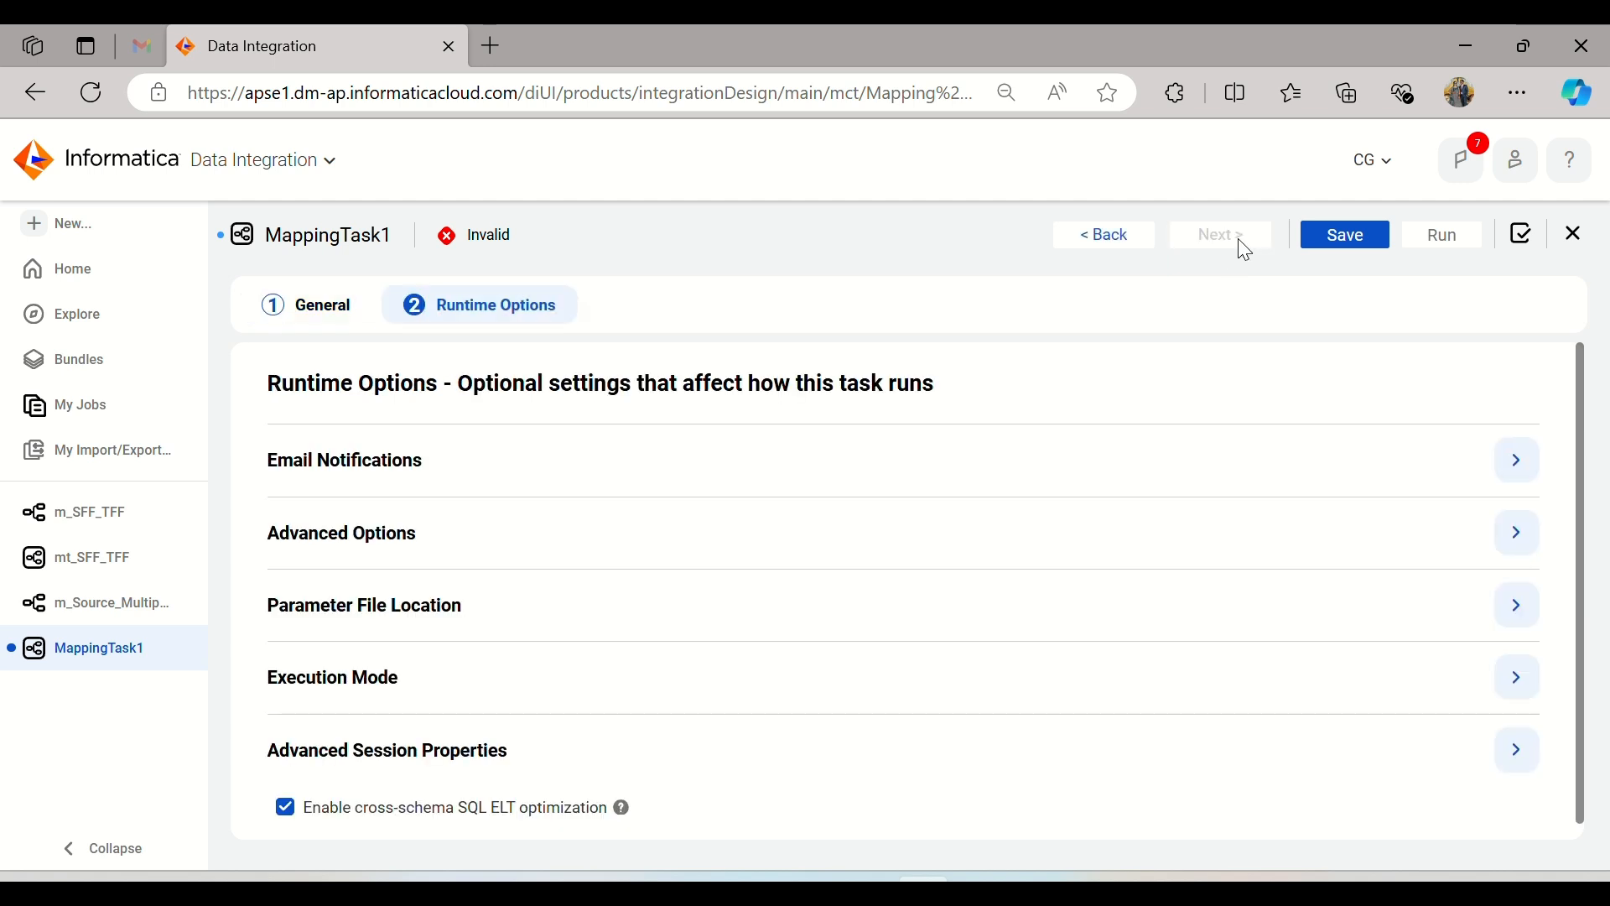
{"action": "left_click", "coordinate": [1372, 228]}
{"action": "left_click", "coordinate": [1371, 228]}
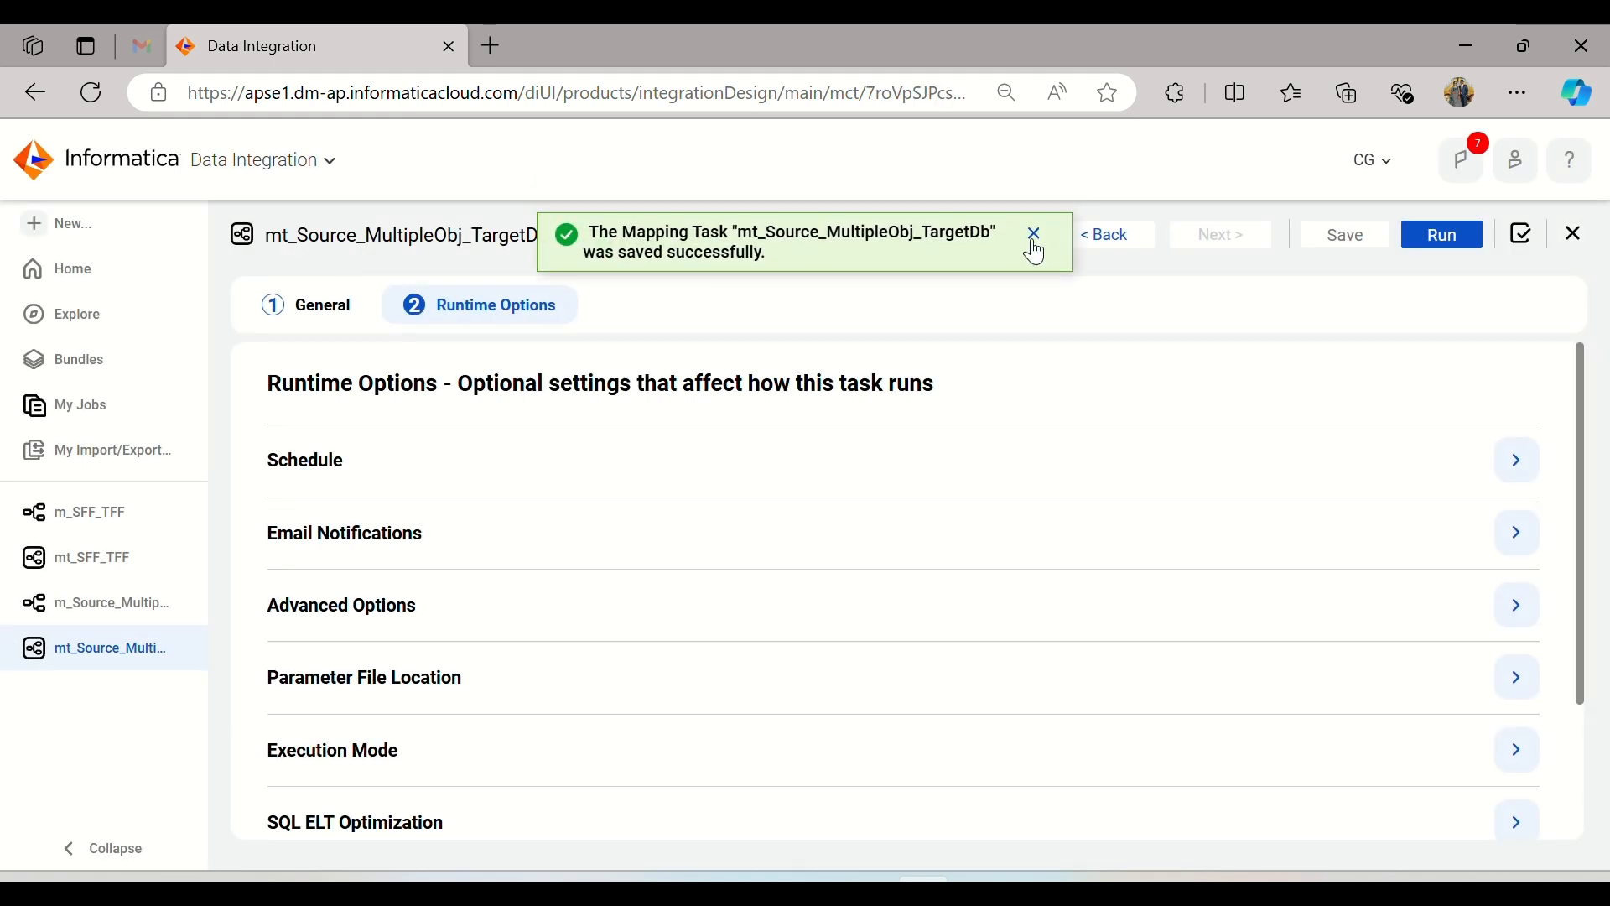
{"action": "left_click", "coordinate": [1035, 245]}
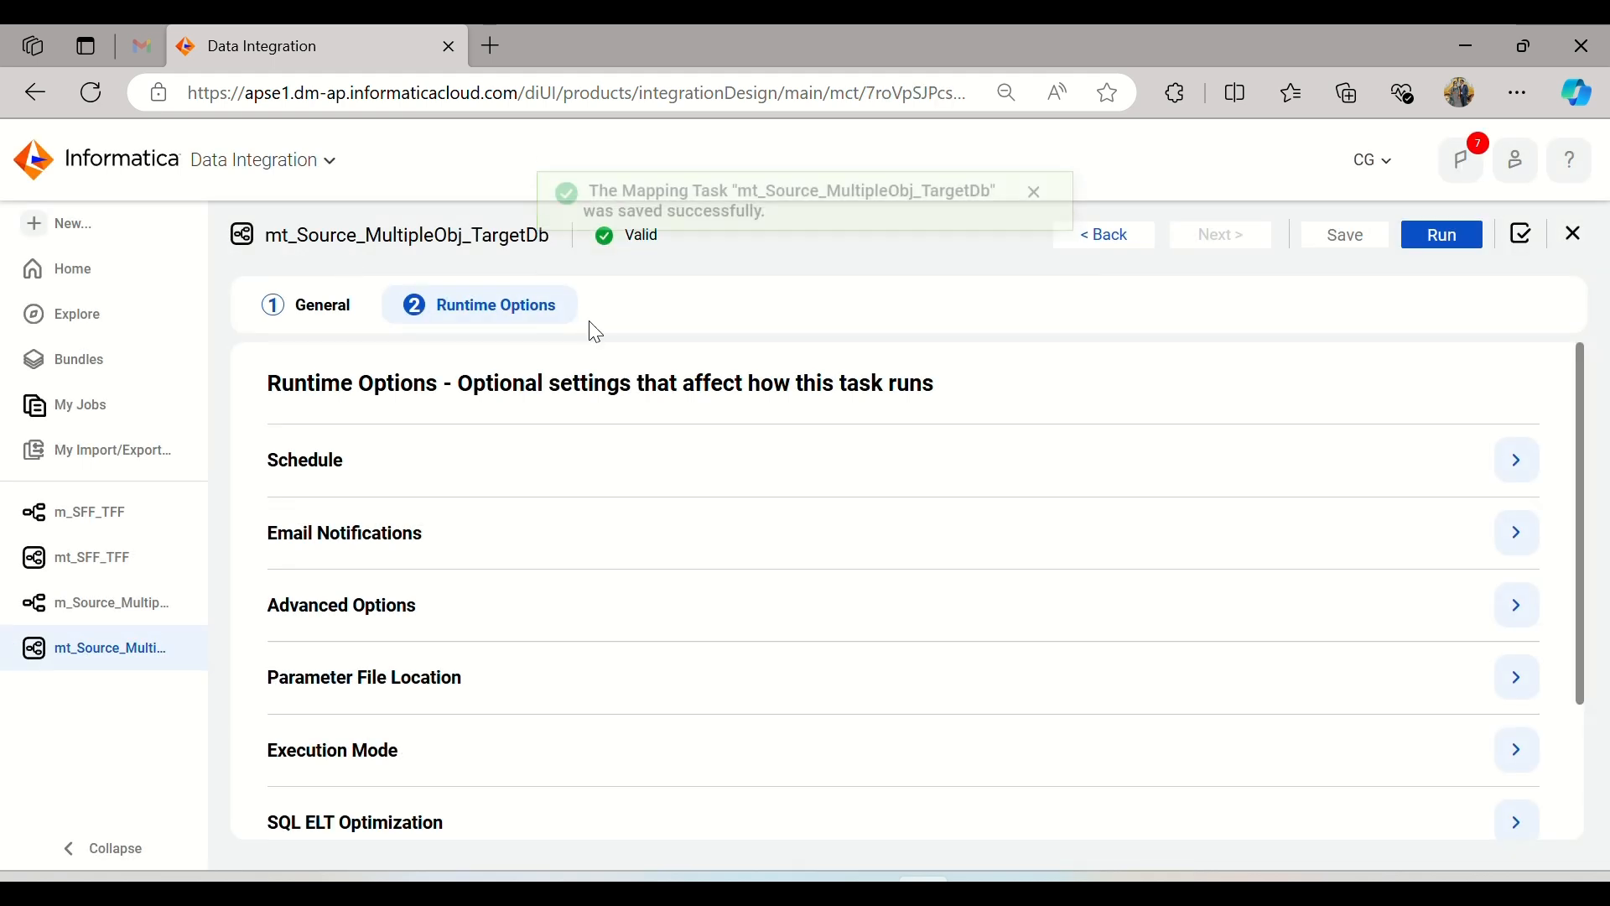
{"action": "left_click", "coordinate": [1428, 239]}
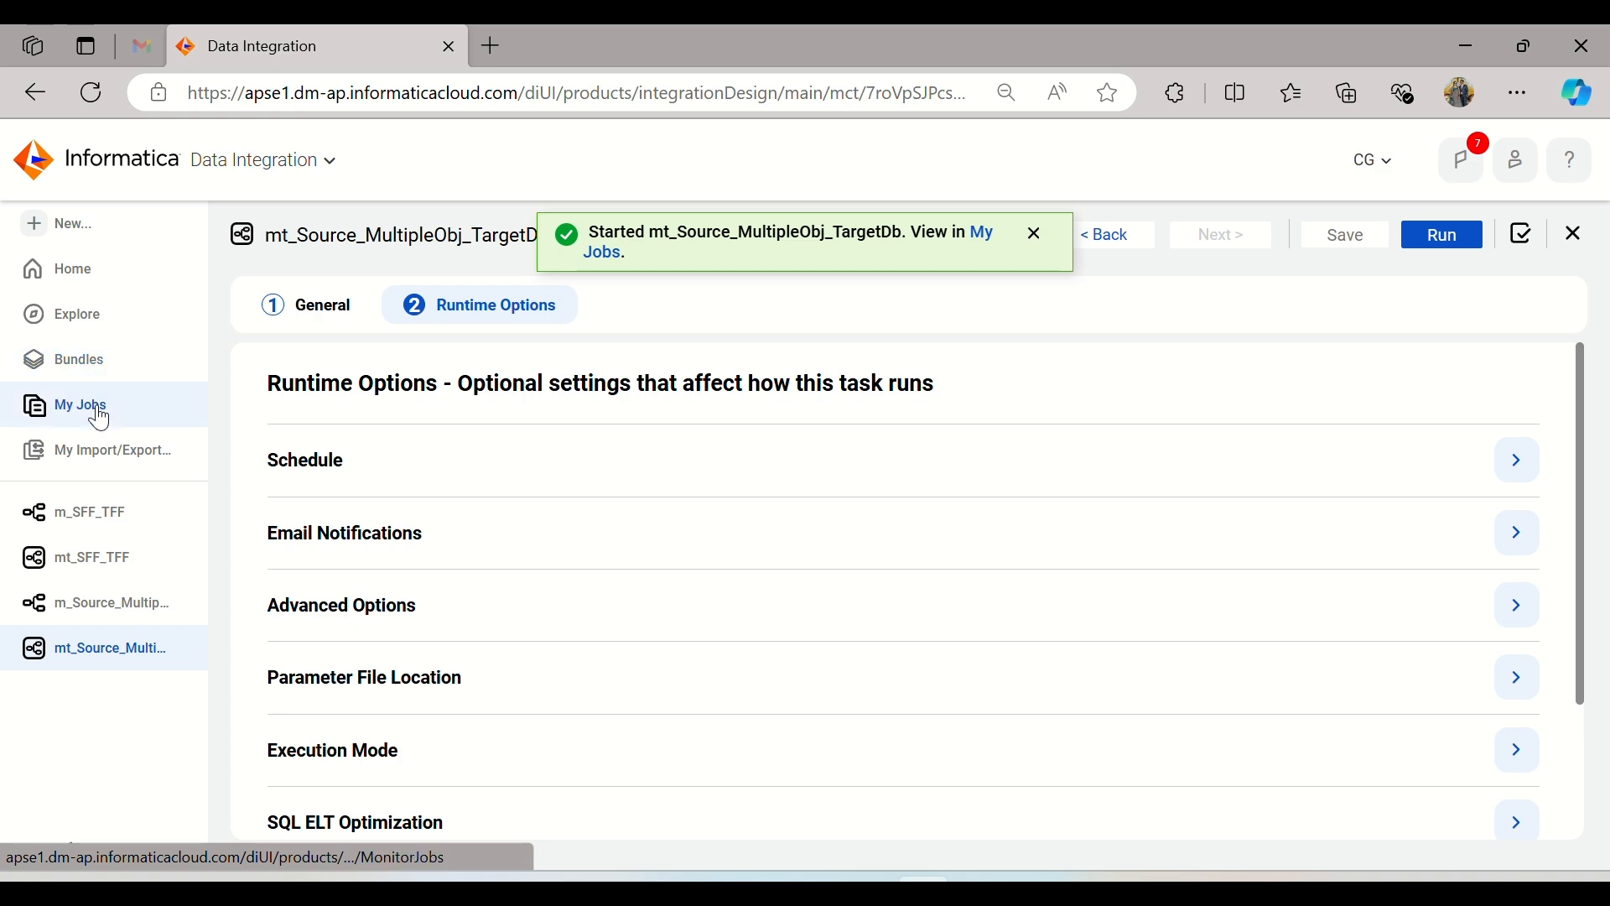
Step: Show the list of own jobs and close the open m_SFF_TFF mapping and mt_SFF_TFF task
{"action": "left_click", "coordinate": [99, 411]}
{"action": "left_click", "coordinate": [192, 513]}
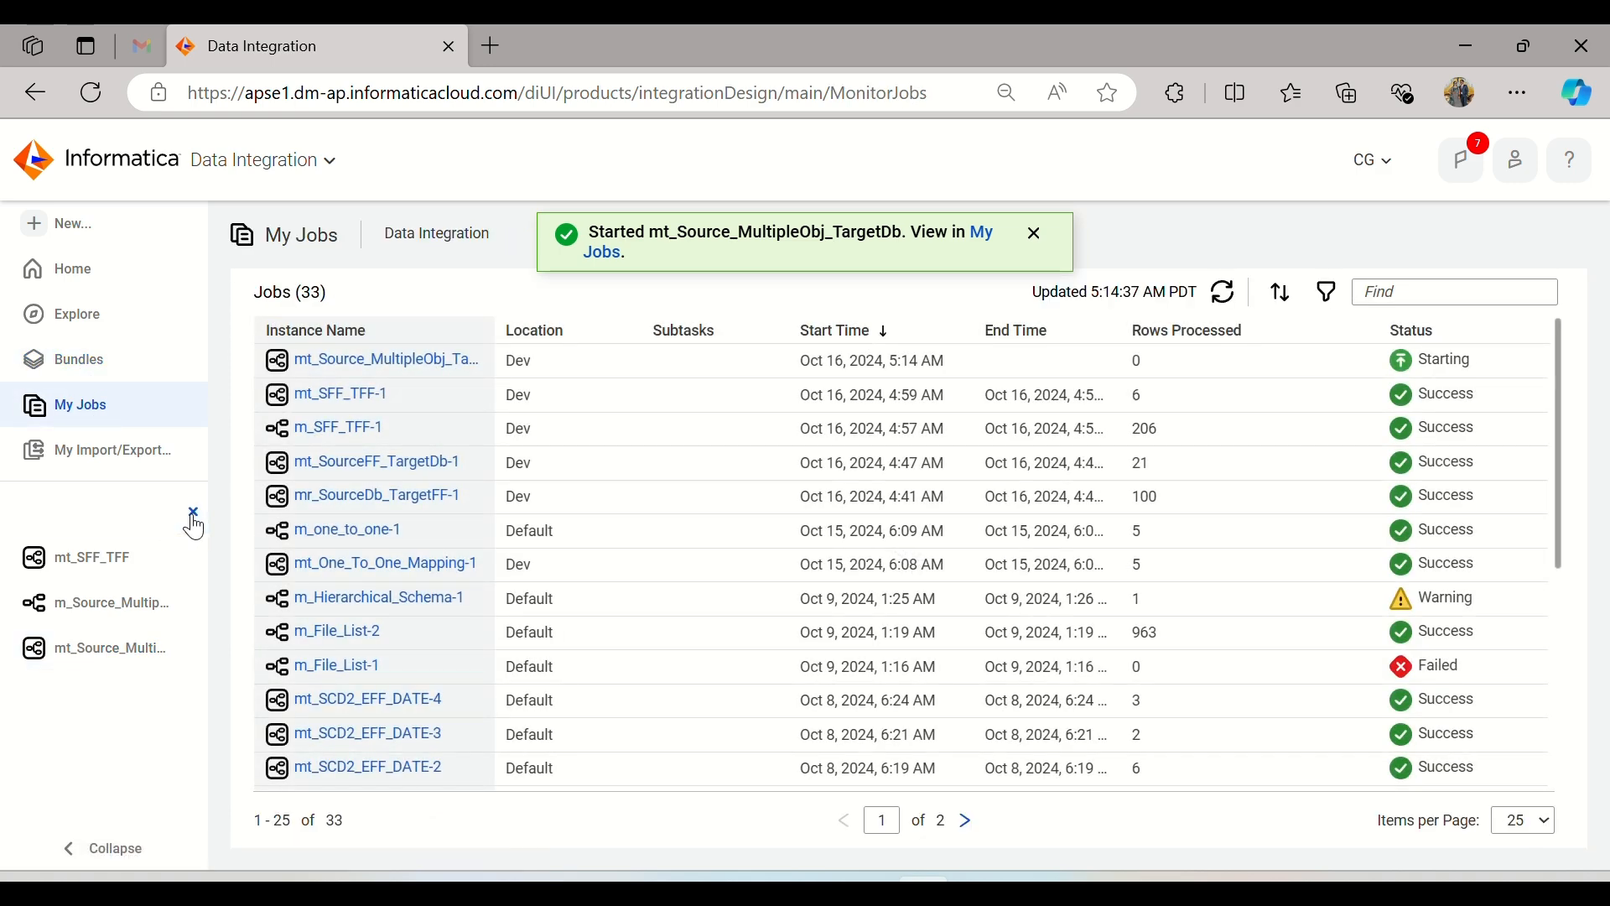
{"action": "left_click", "coordinate": [193, 512]}
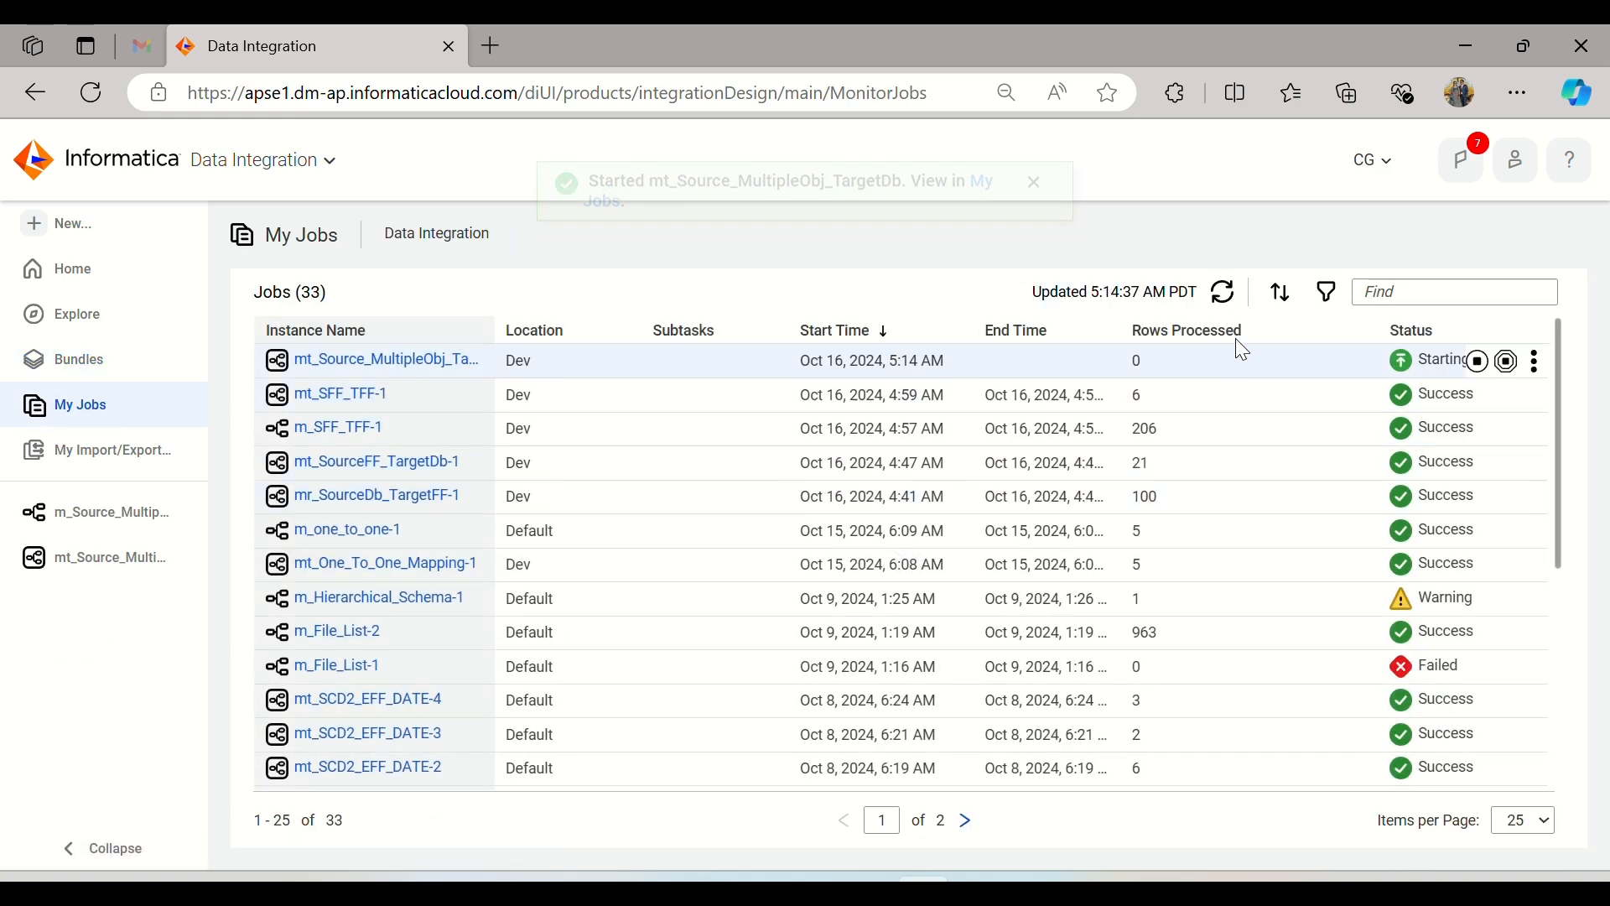
Step: Refresh the job list repeatedly to check the progress of the mt_Source_MultipleObj_TargetDb run
{"action": "left_click", "coordinate": [1221, 290]}
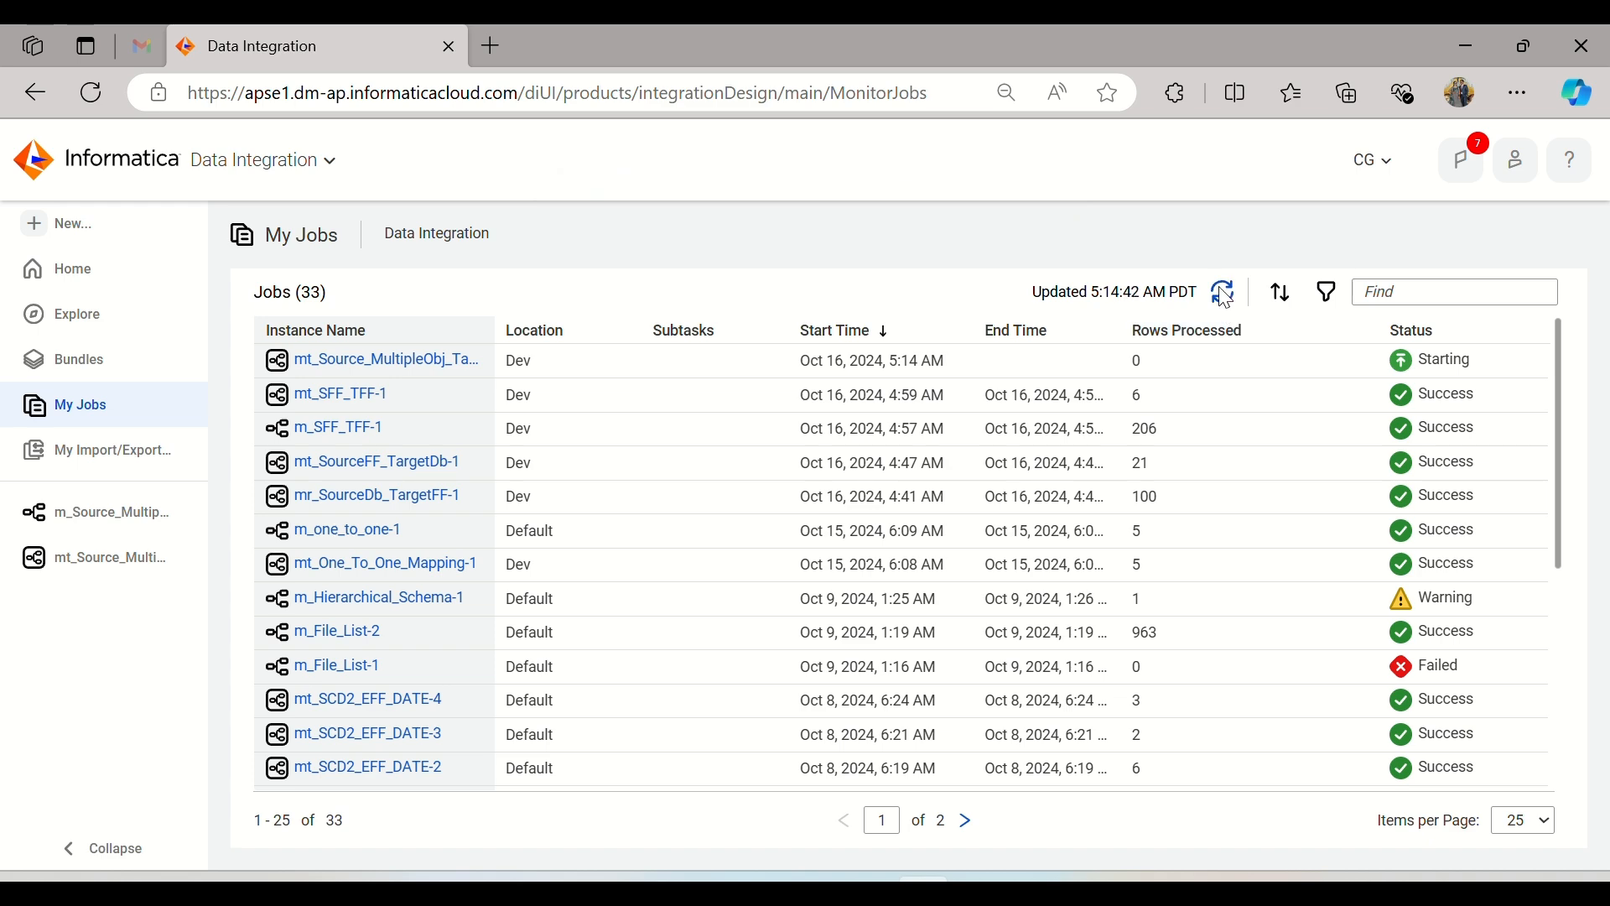
{"action": "left_click", "coordinate": [1224, 297]}
{"action": "left_click", "coordinate": [1225, 298]}
{"action": "left_click", "coordinate": [1224, 297]}
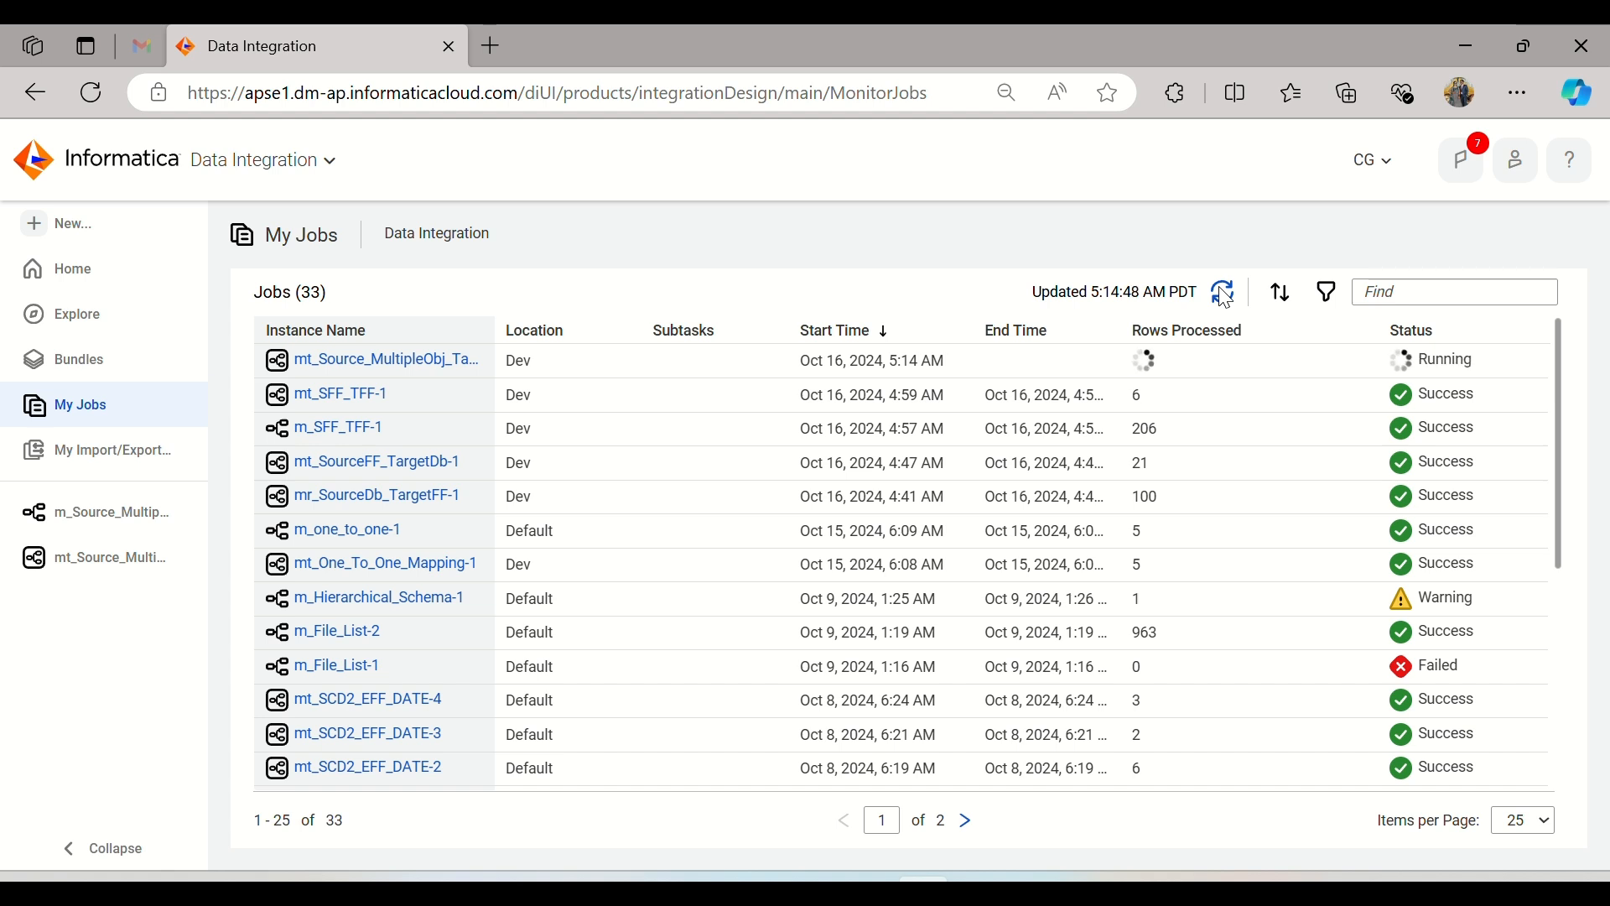
{"action": "left_click", "coordinate": [1224, 298]}
{"action": "left_click", "coordinate": [1224, 297]}
{"action": "left_click", "coordinate": [1224, 298]}
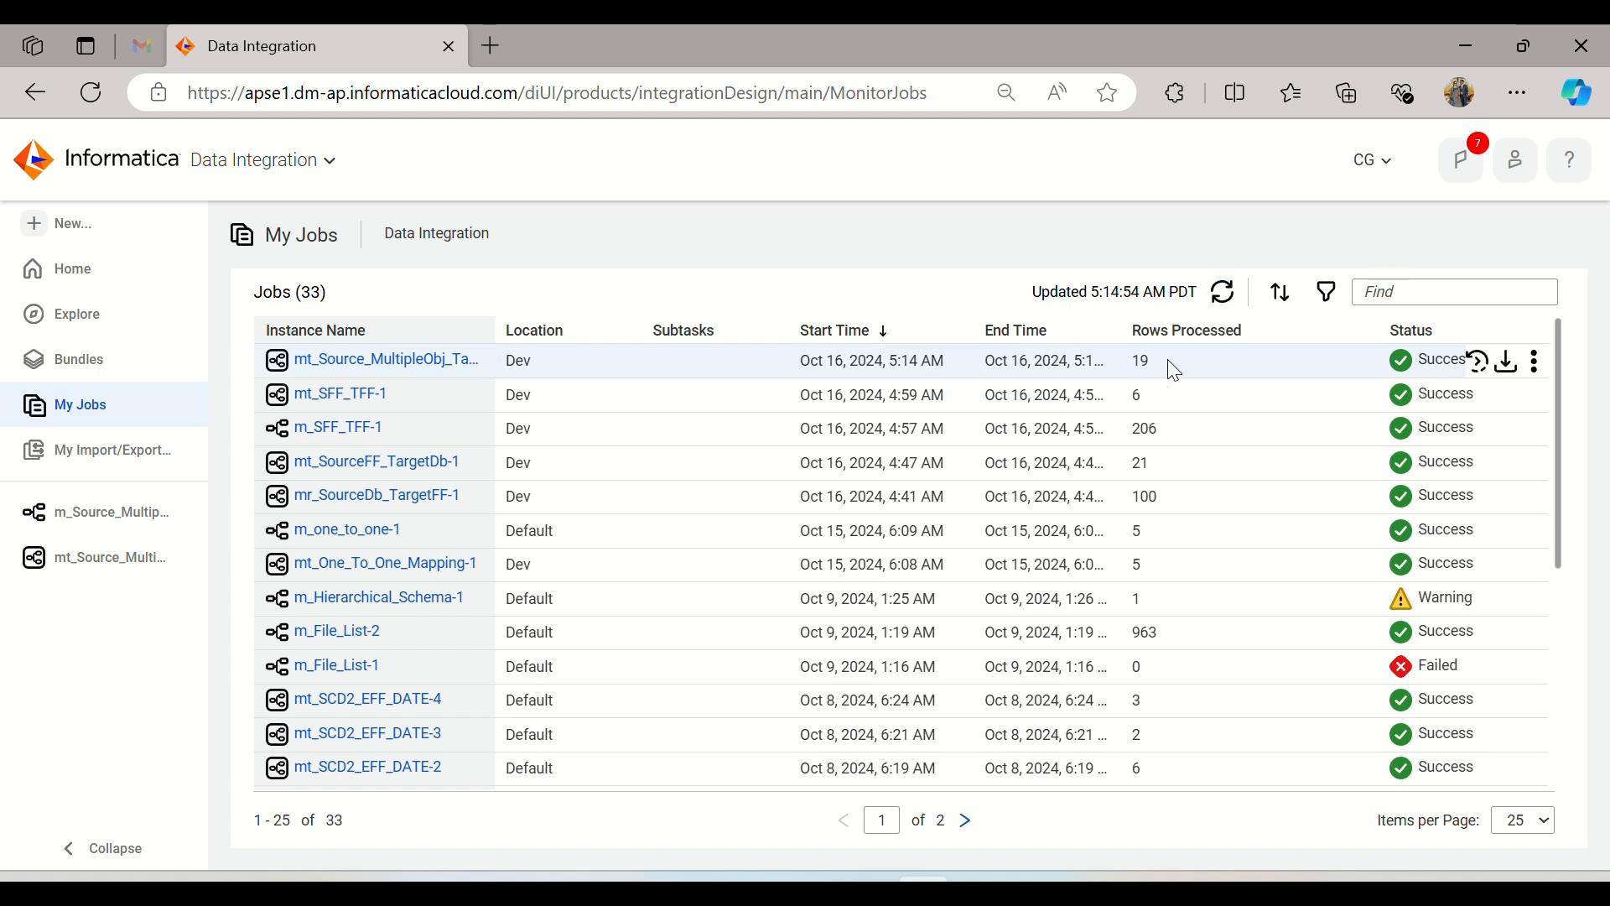
{"action": "left_click", "coordinate": [1224, 294]}
Step: Switch to Oracle SQL Developer, collapse the Source connection, and expand and refresh the Target connection's tables
{"action": "left_click", "coordinate": [979, 891]}
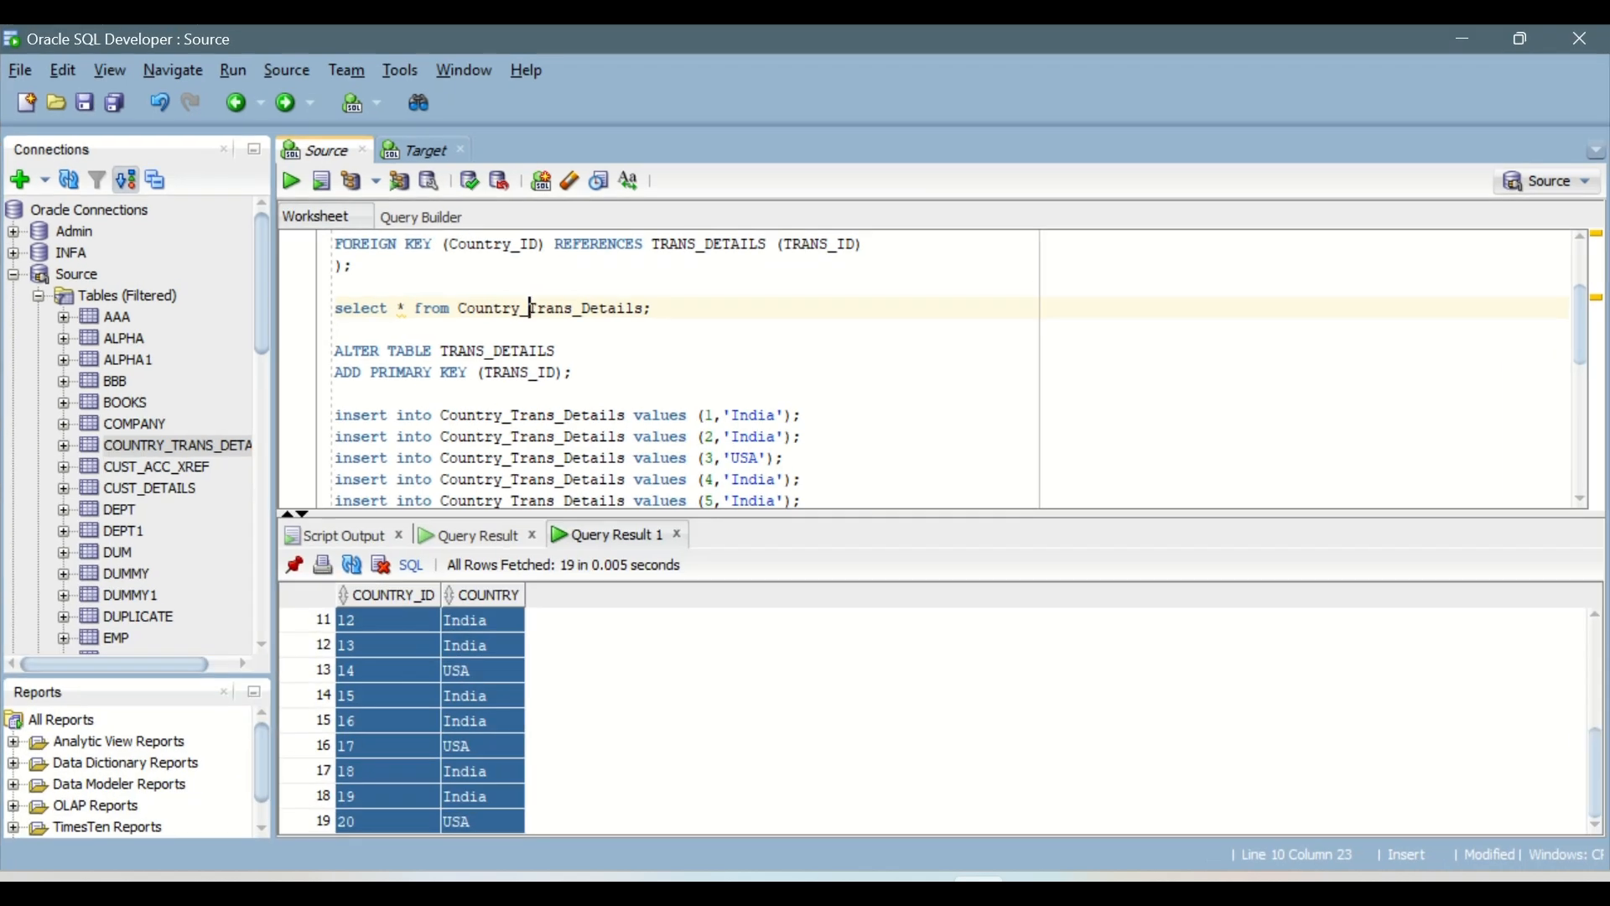
{"action": "left_click", "coordinate": [427, 158]}
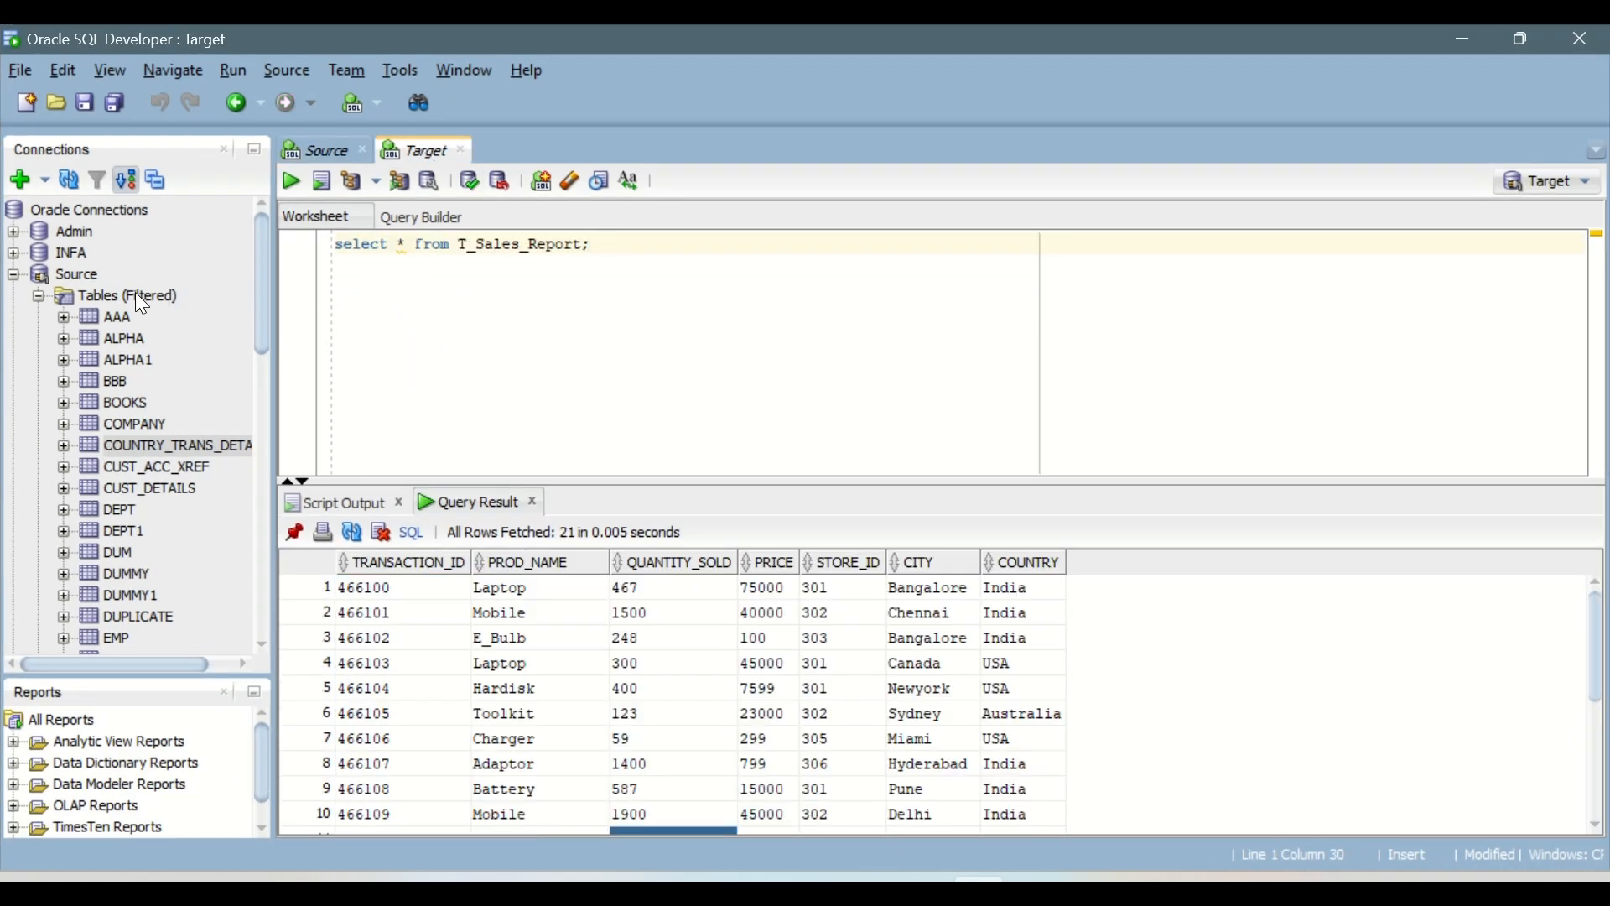
{"action": "left_click", "coordinate": [14, 275]}
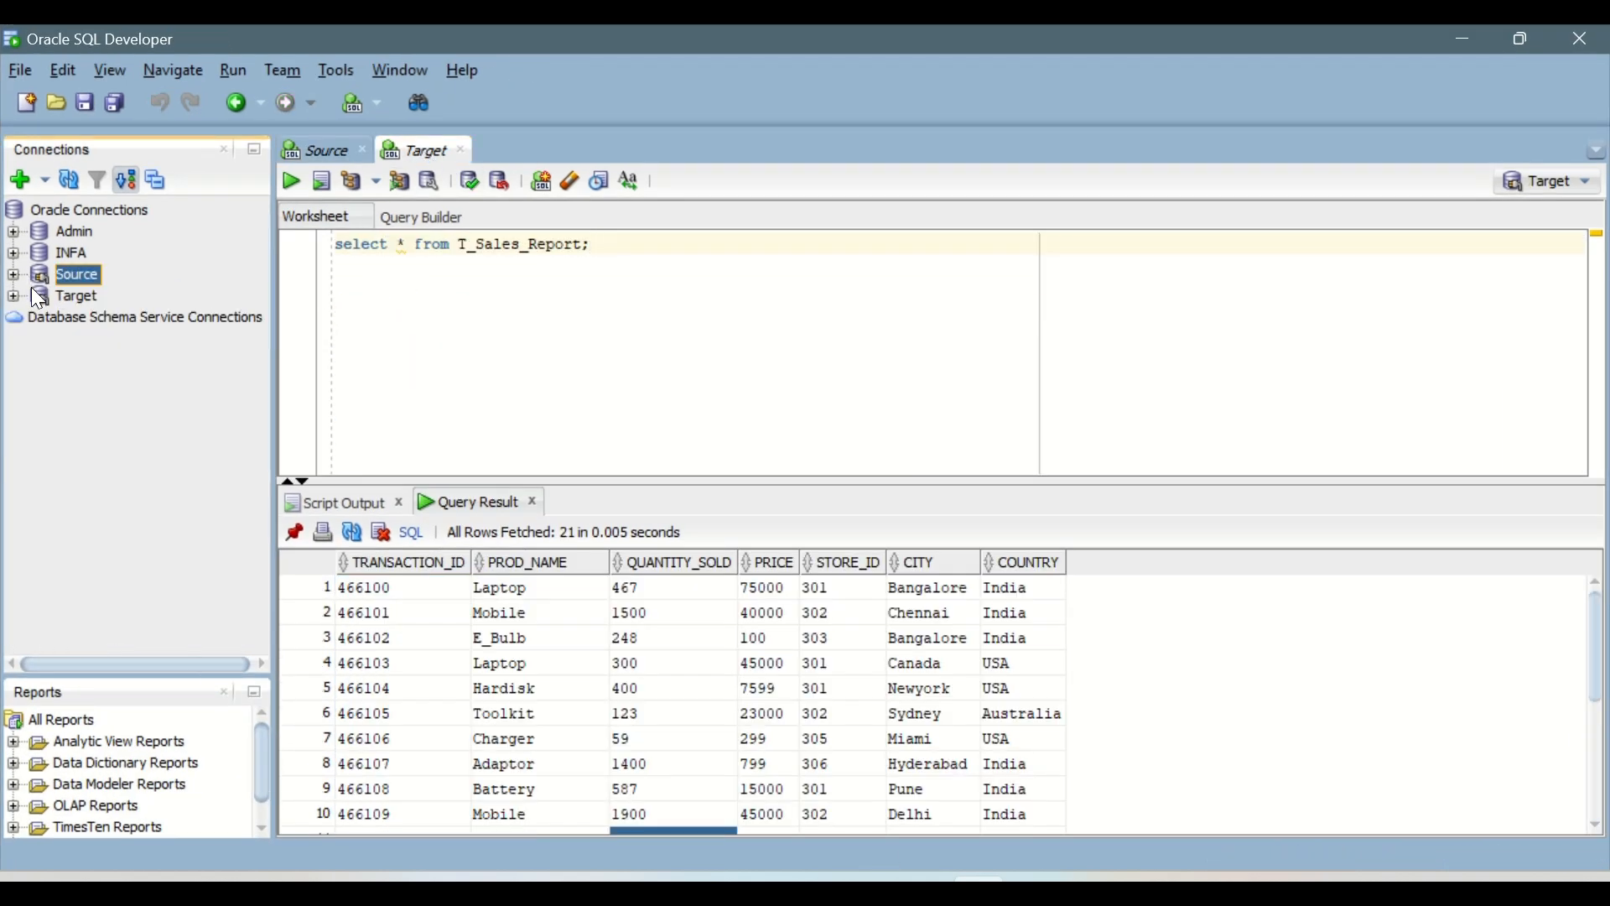
{"action": "left_click", "coordinate": [13, 297]}
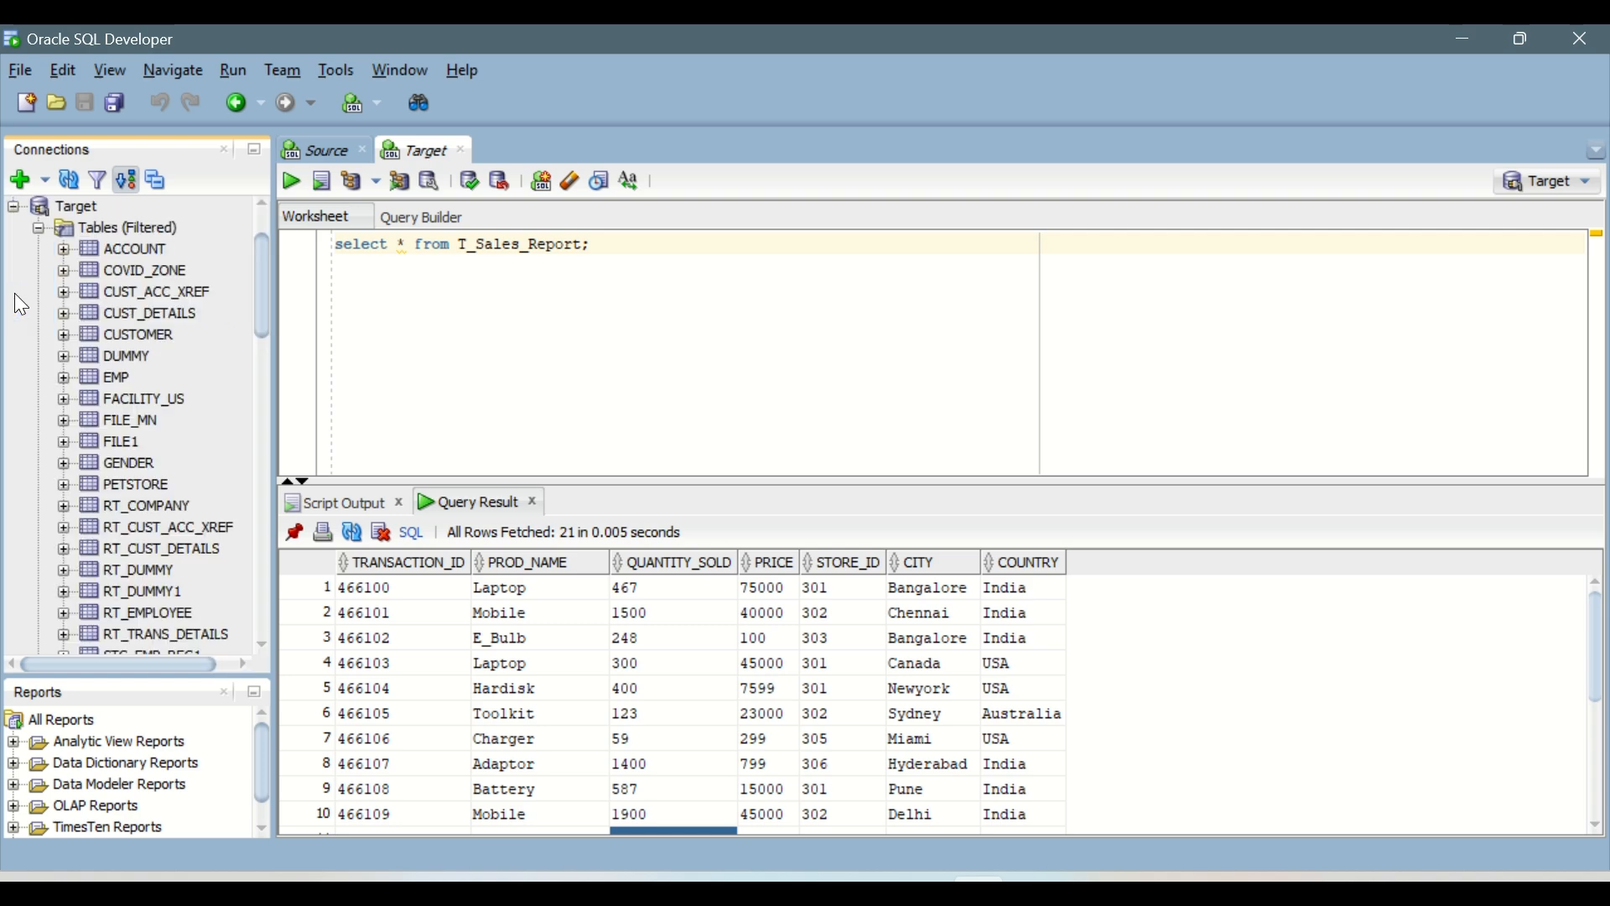
{"action": "left_click", "coordinate": [69, 179]}
Step: Open the T_TRANS_DETAILS_COUNTRY table of the Target connection and show its data
{"action": "scroll", "coordinate": [123, 346], "scroll_direction": "down", "scroll_amount": 8}
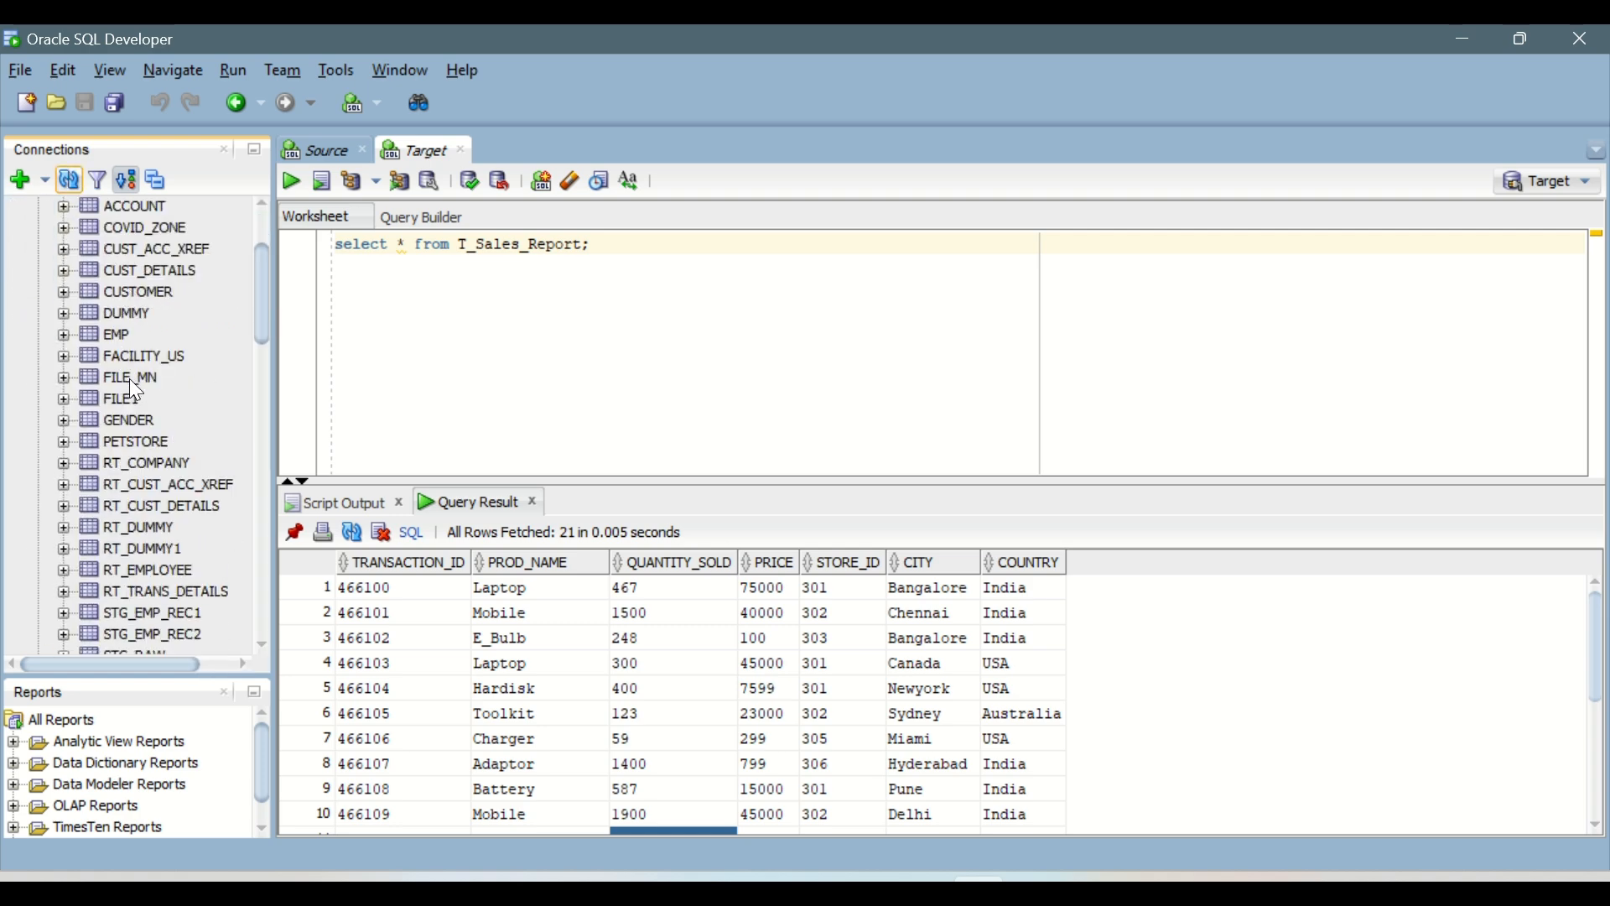
{"action": "scroll", "coordinate": [183, 483], "scroll_direction": "down", "scroll_amount": 1}
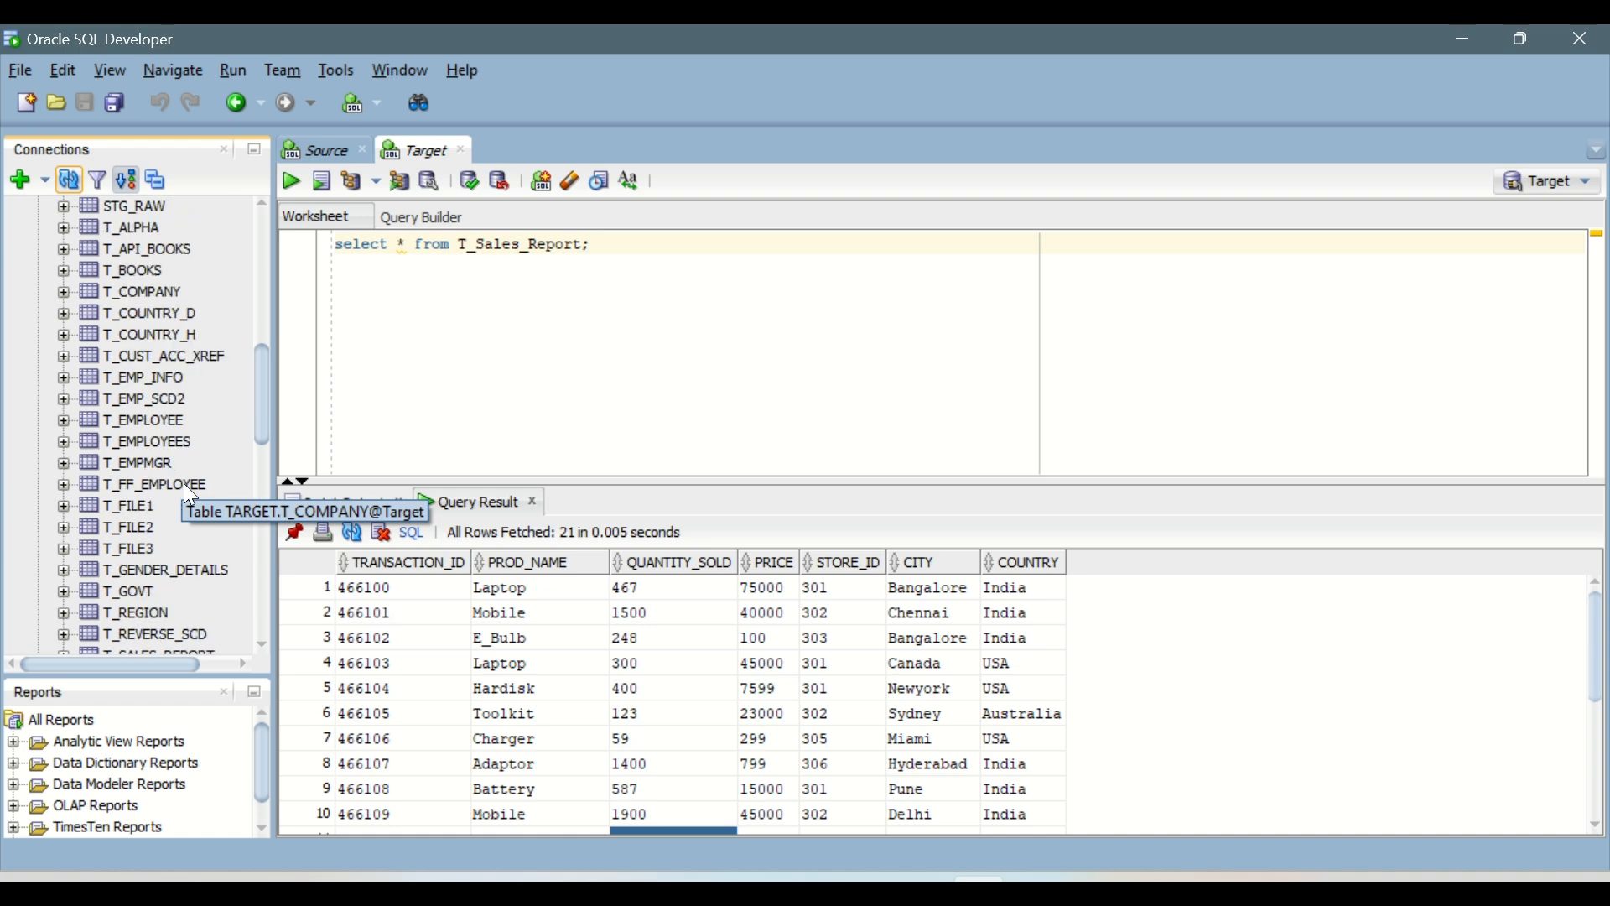
{"action": "scroll", "coordinate": [182, 505], "scroll_direction": "down", "scroll_amount": 1}
{"action": "scroll", "coordinate": [183, 505], "scroll_direction": "down", "scroll_amount": 3}
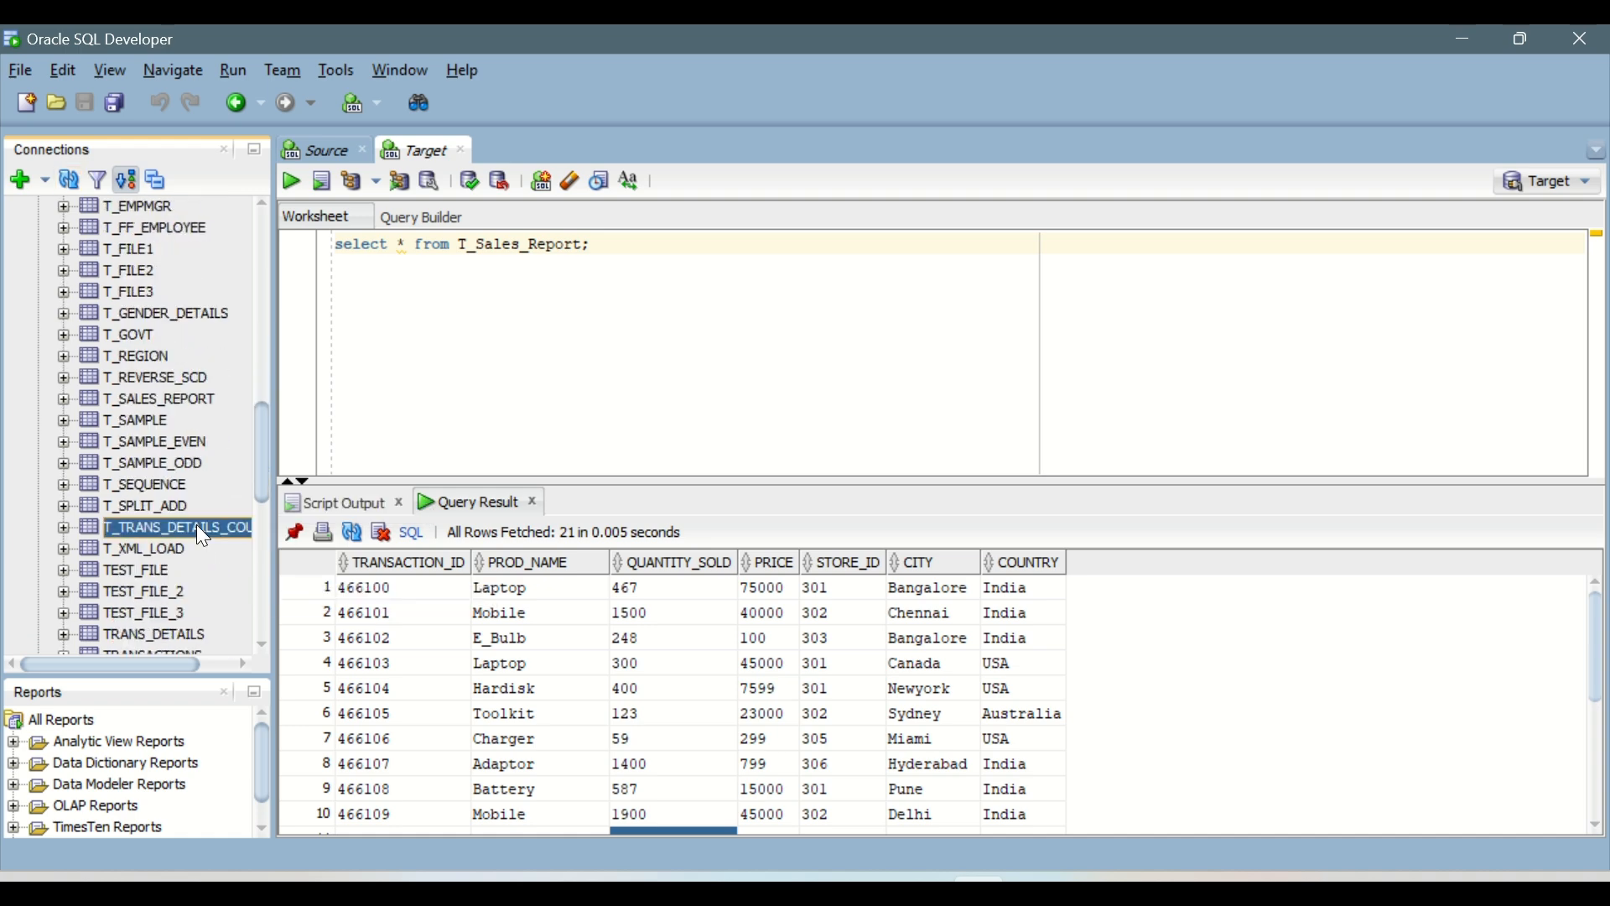
{"action": "left_click", "coordinate": [196, 525]}
{"action": "left_click", "coordinate": [356, 177]}
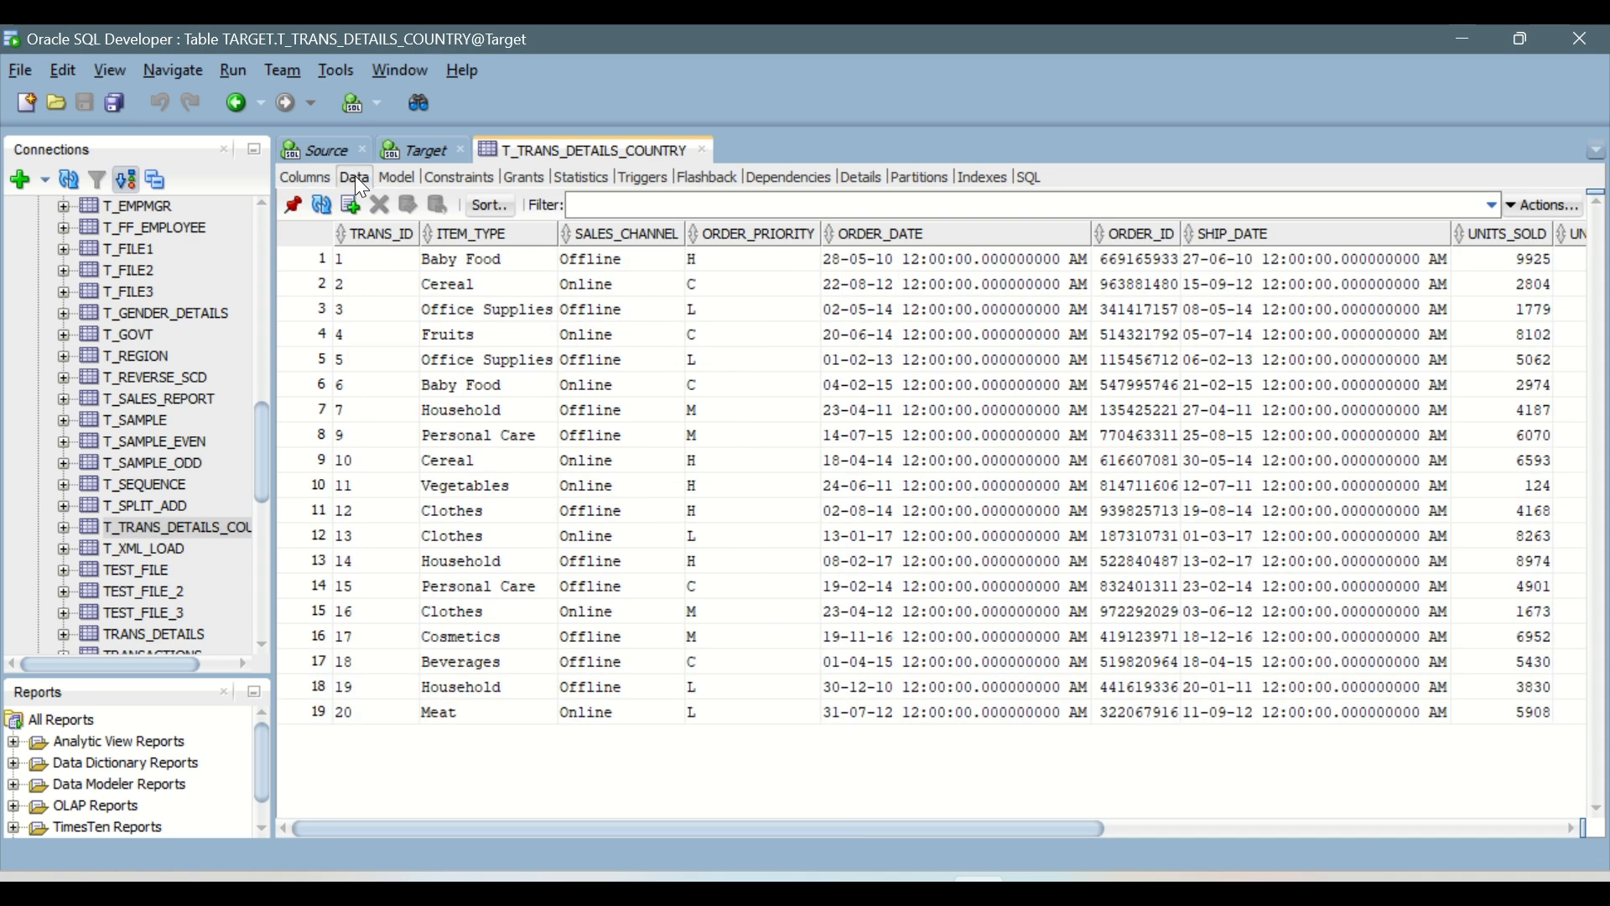
Step: Examine the TRANS_ID, ITEM_TYPE, COUNTRY_ID and COUNTRY values loaded into T_TRANS_DETAILS_COUNTRY
{"action": "left_click", "coordinate": [352, 712]}
{"action": "left_click_drag", "start_coordinate": [350, 708], "coordinate": [465, 709]}
{"action": "left_click_drag", "start_coordinate": [524, 341], "coordinate": [540, 257]}
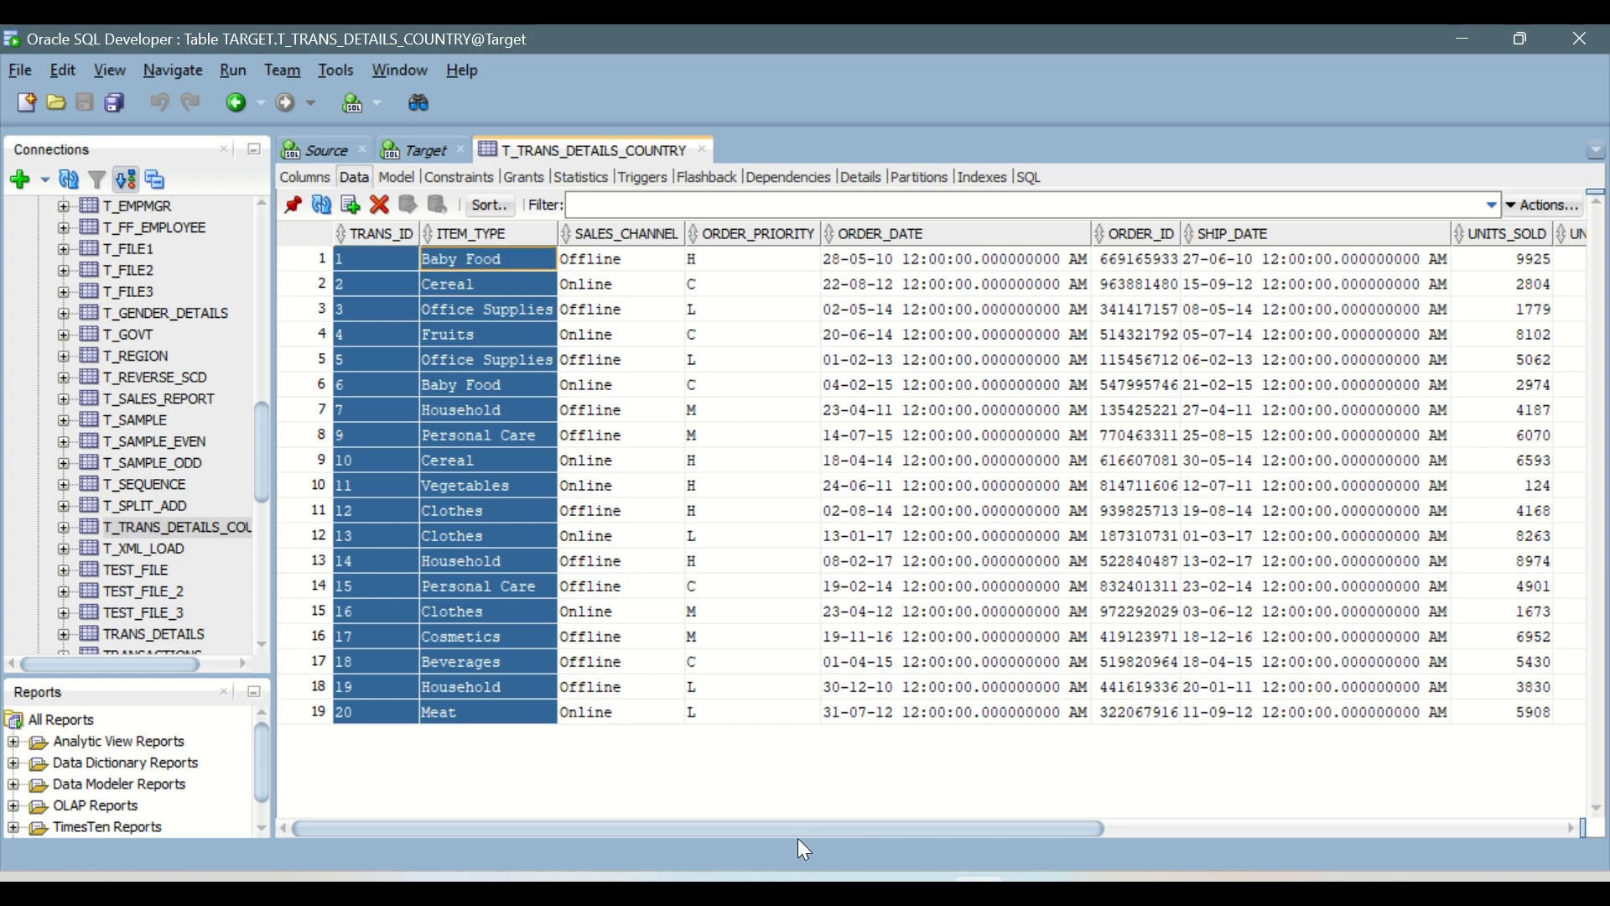
{"action": "left_click_drag", "start_coordinate": [964, 823], "coordinate": [1466, 832]}
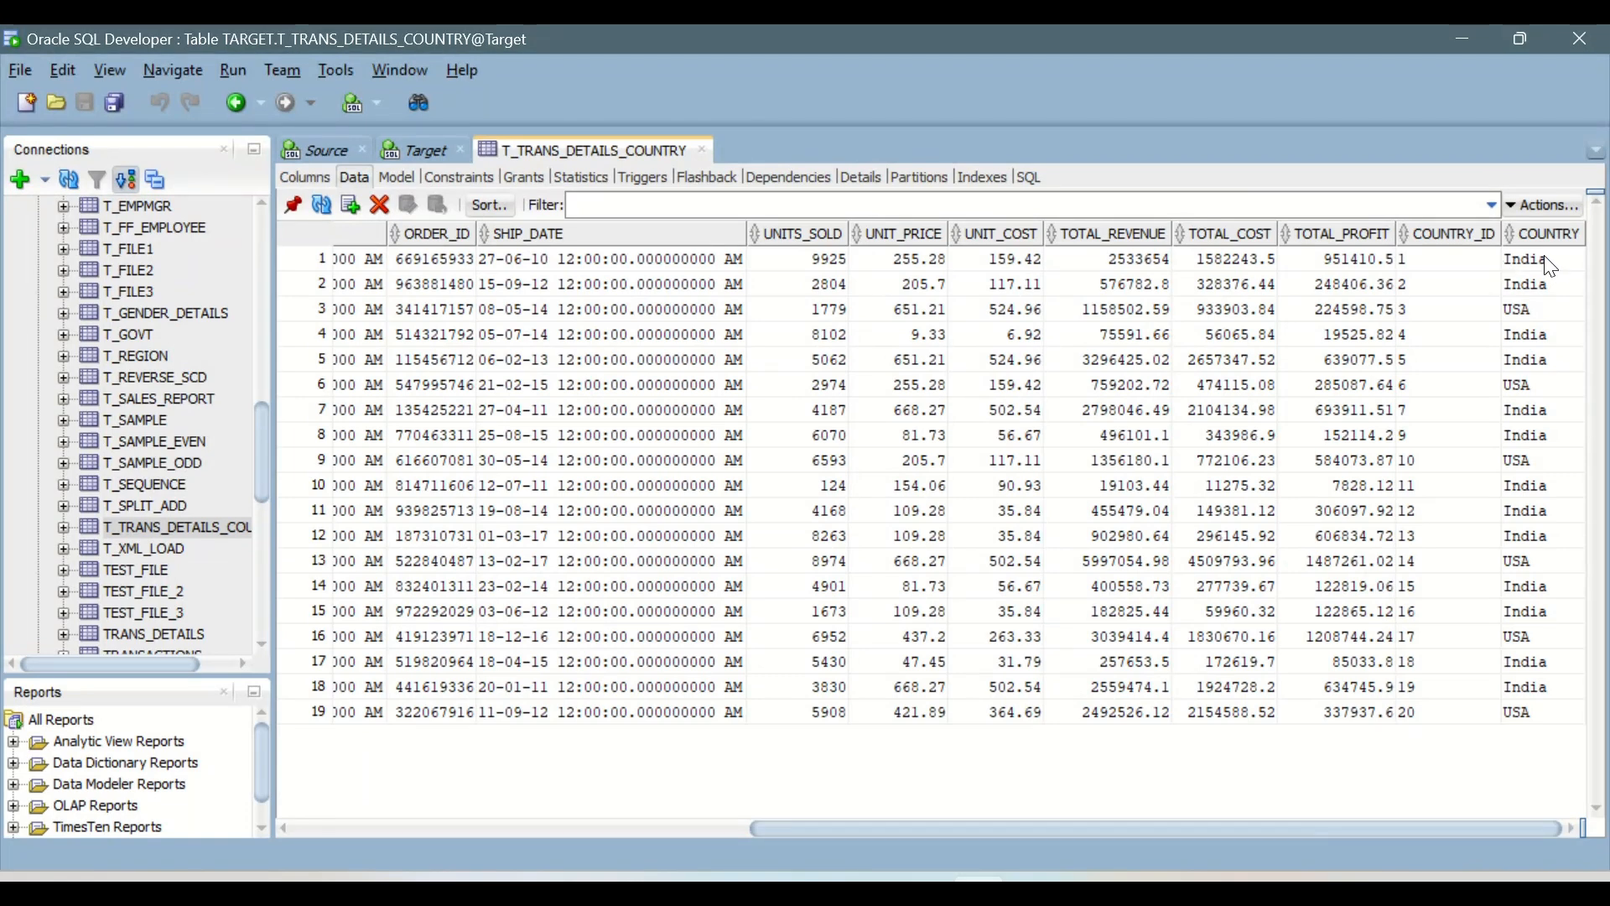
{"action": "left_click_drag", "start_coordinate": [1466, 260], "coordinate": [1486, 713]}
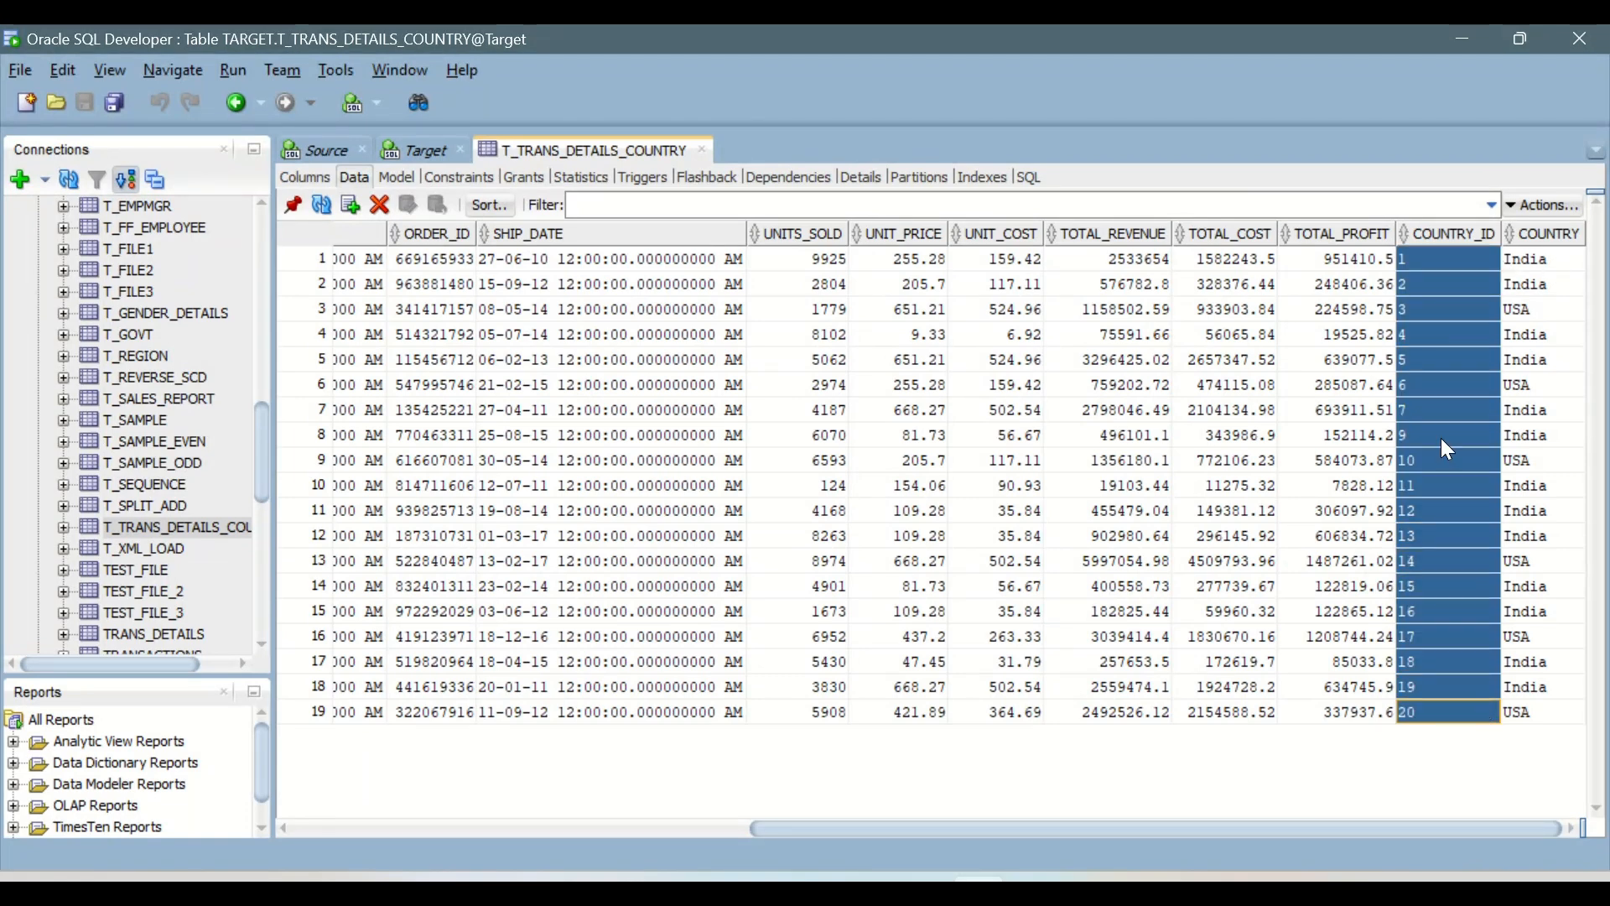
{"action": "left_click_drag", "start_coordinate": [1532, 265], "coordinate": [1539, 733]}
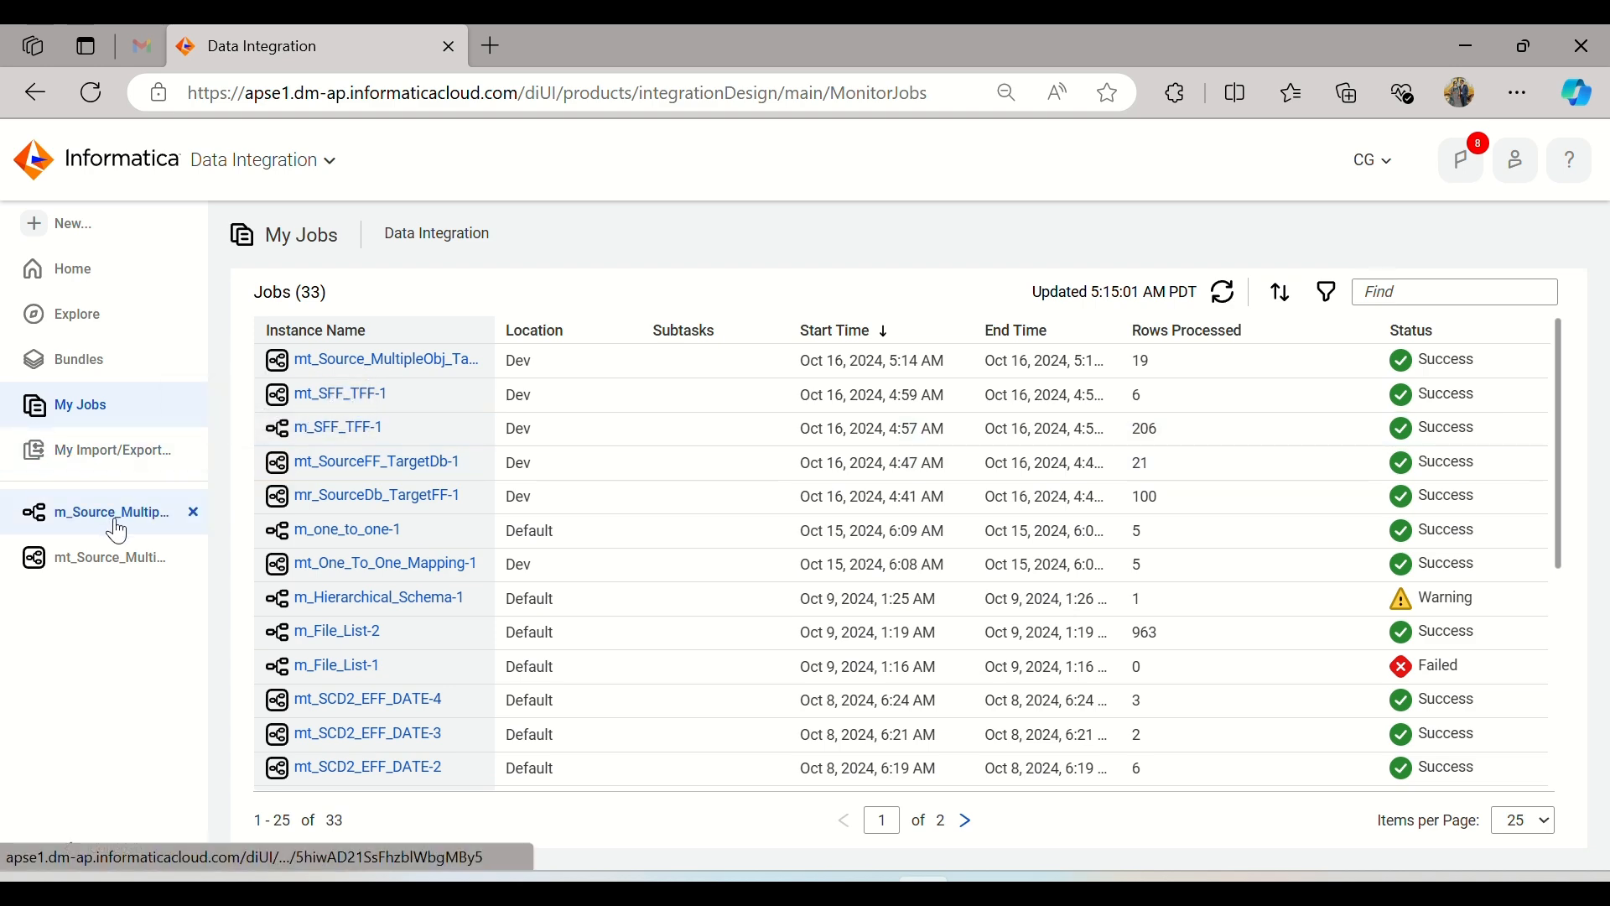
Step: Switch to Informatica Data Integration, review the source type options of m_Source_MultipleObj_TargetDb's Source transformation, and close the mapping
{"action": "left_click", "coordinate": [109, 513]}
{"action": "left_click", "coordinate": [546, 460]}
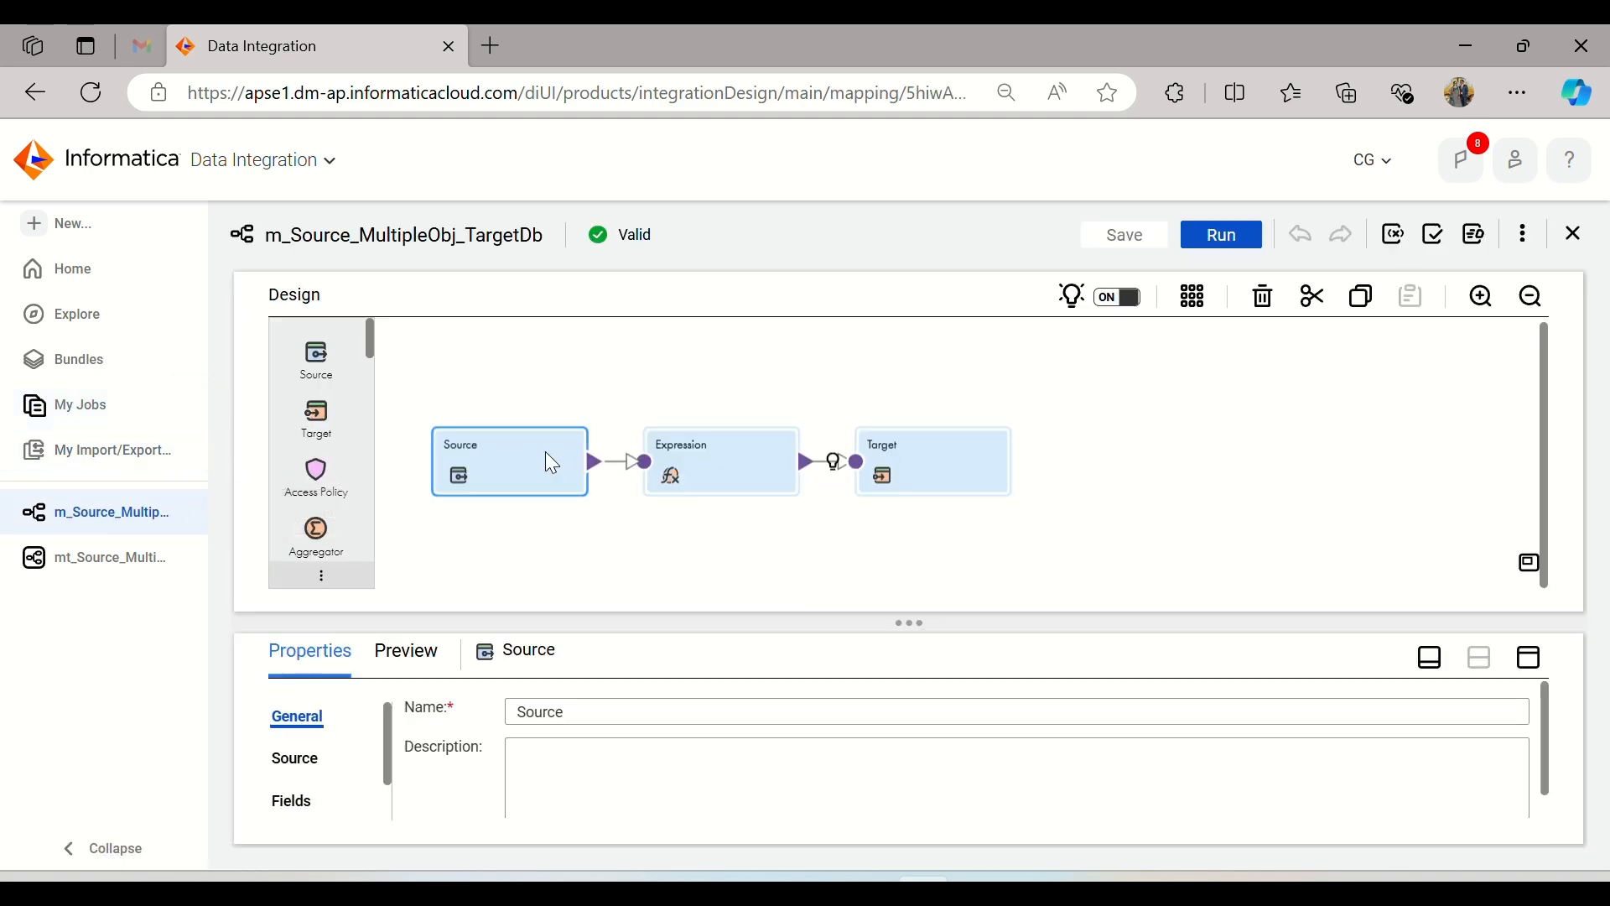
{"action": "left_click", "coordinate": [1530, 657]}
{"action": "left_click", "coordinate": [295, 405]}
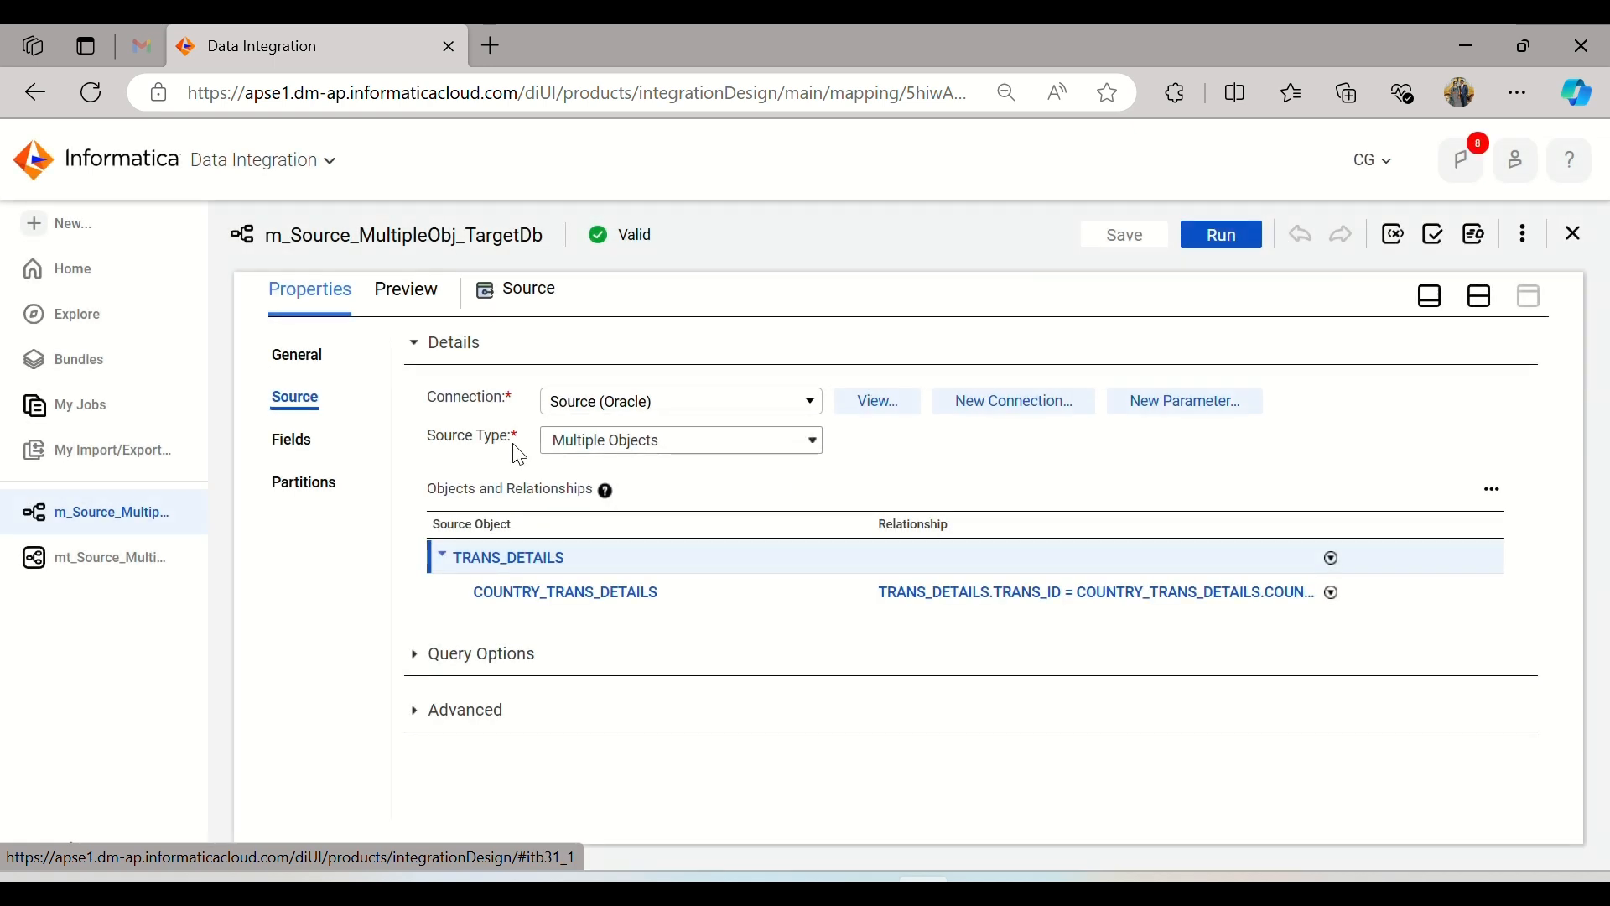
{"action": "left_click", "coordinate": [729, 444]}
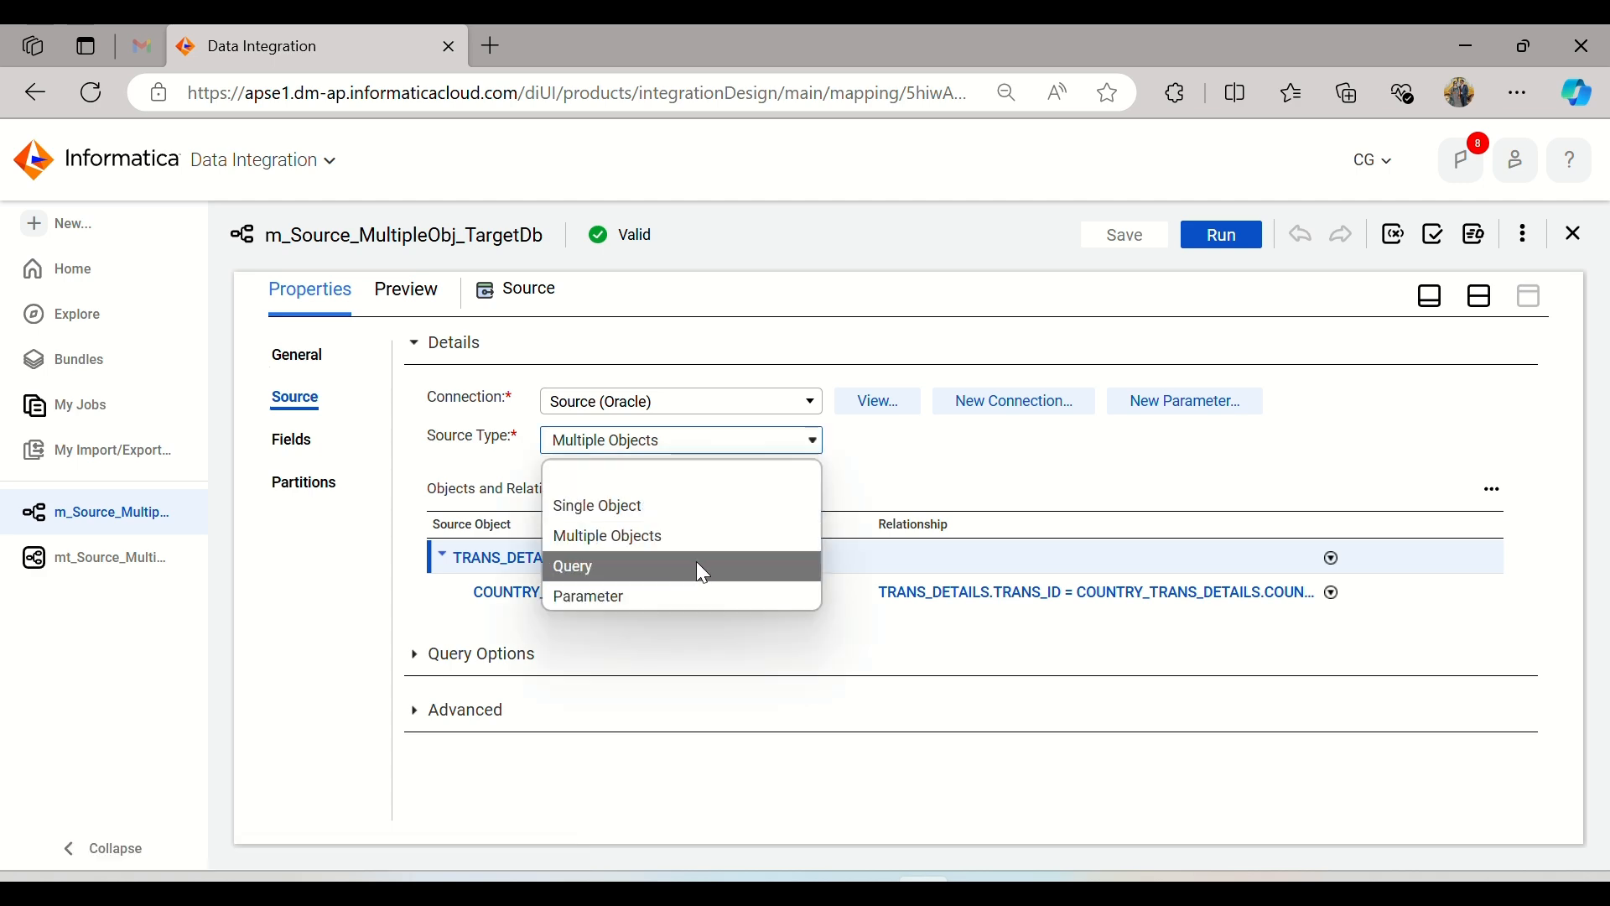
{"action": "left_click", "coordinate": [1284, 359]}
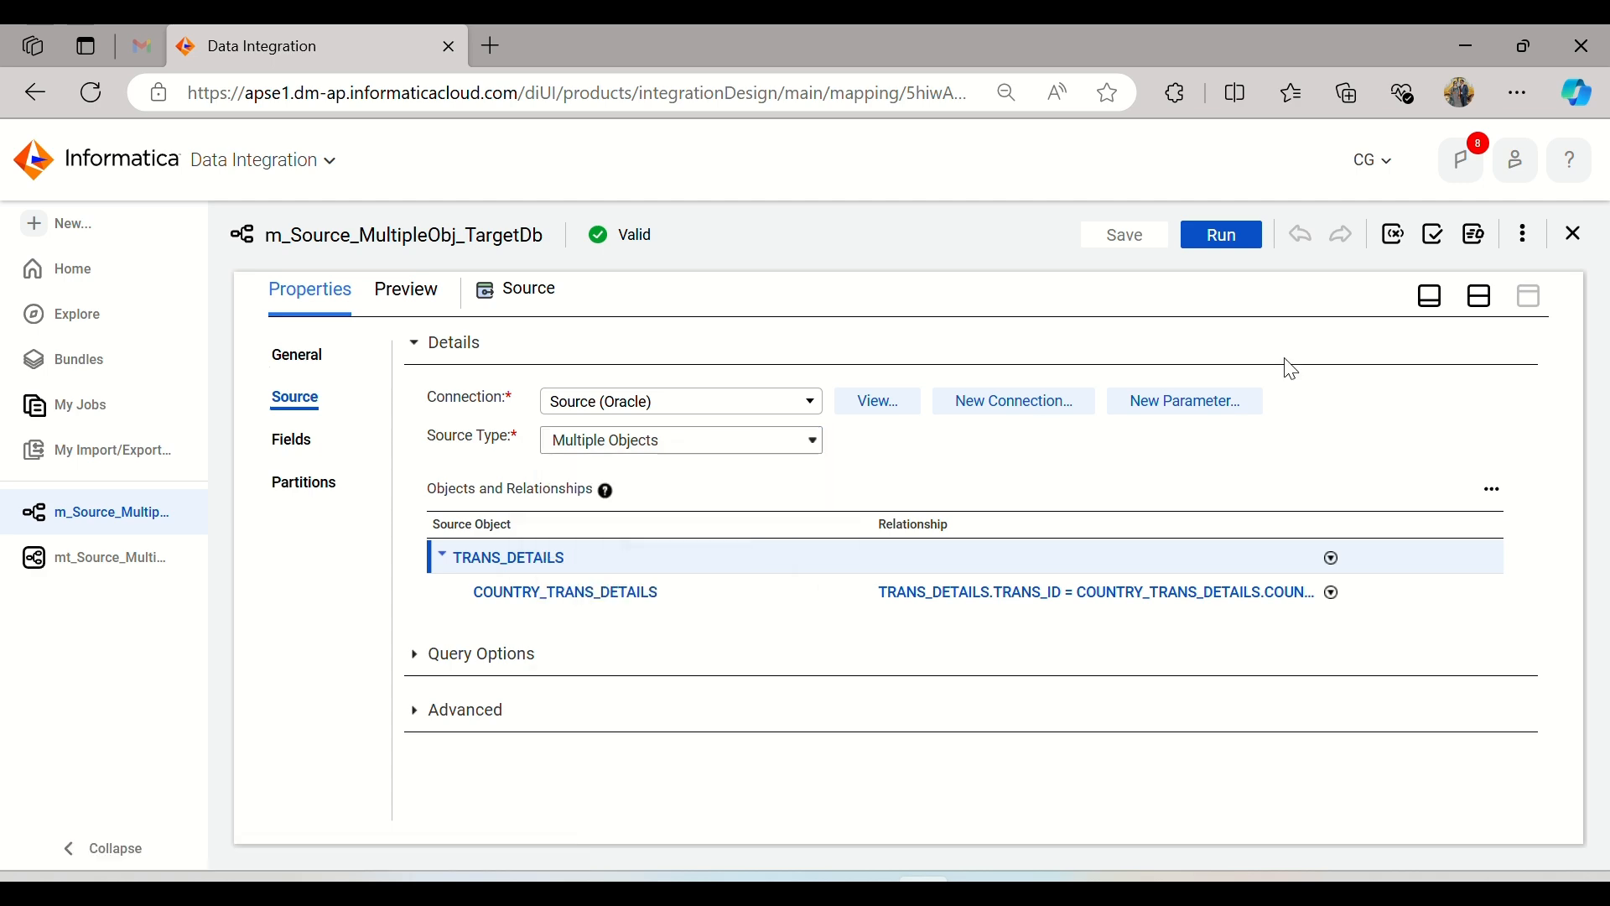
{"action": "left_click", "coordinate": [1576, 238]}
Step: Create a new blank mapping
{"action": "left_click", "coordinate": [127, 226]}
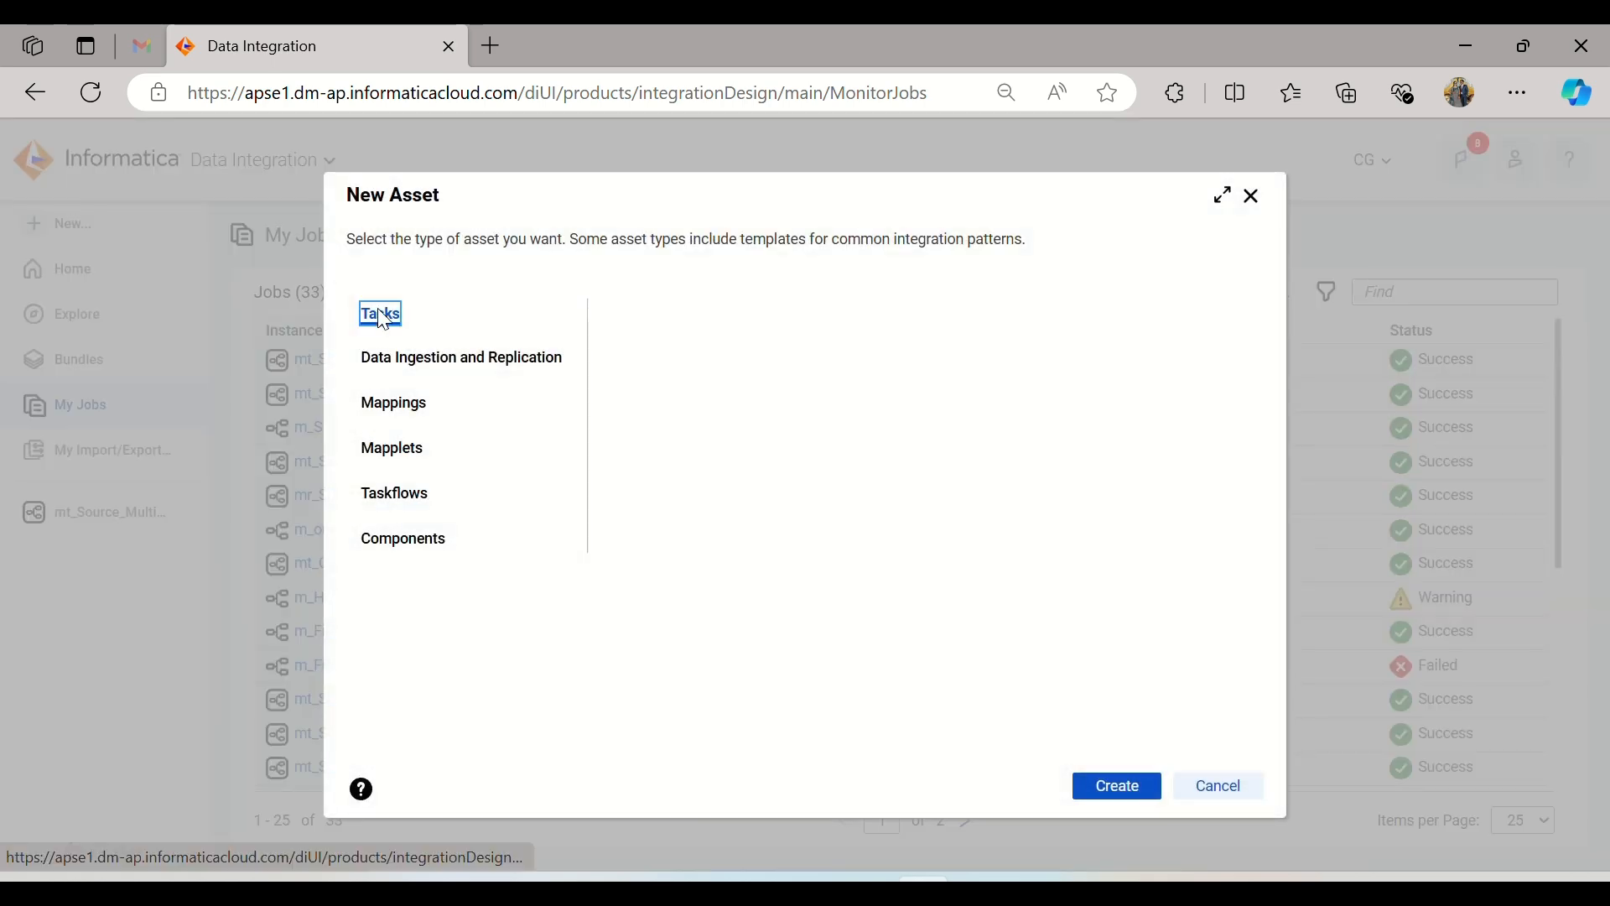
{"action": "left_click", "coordinate": [411, 407]}
{"action": "left_click", "coordinate": [1098, 785]}
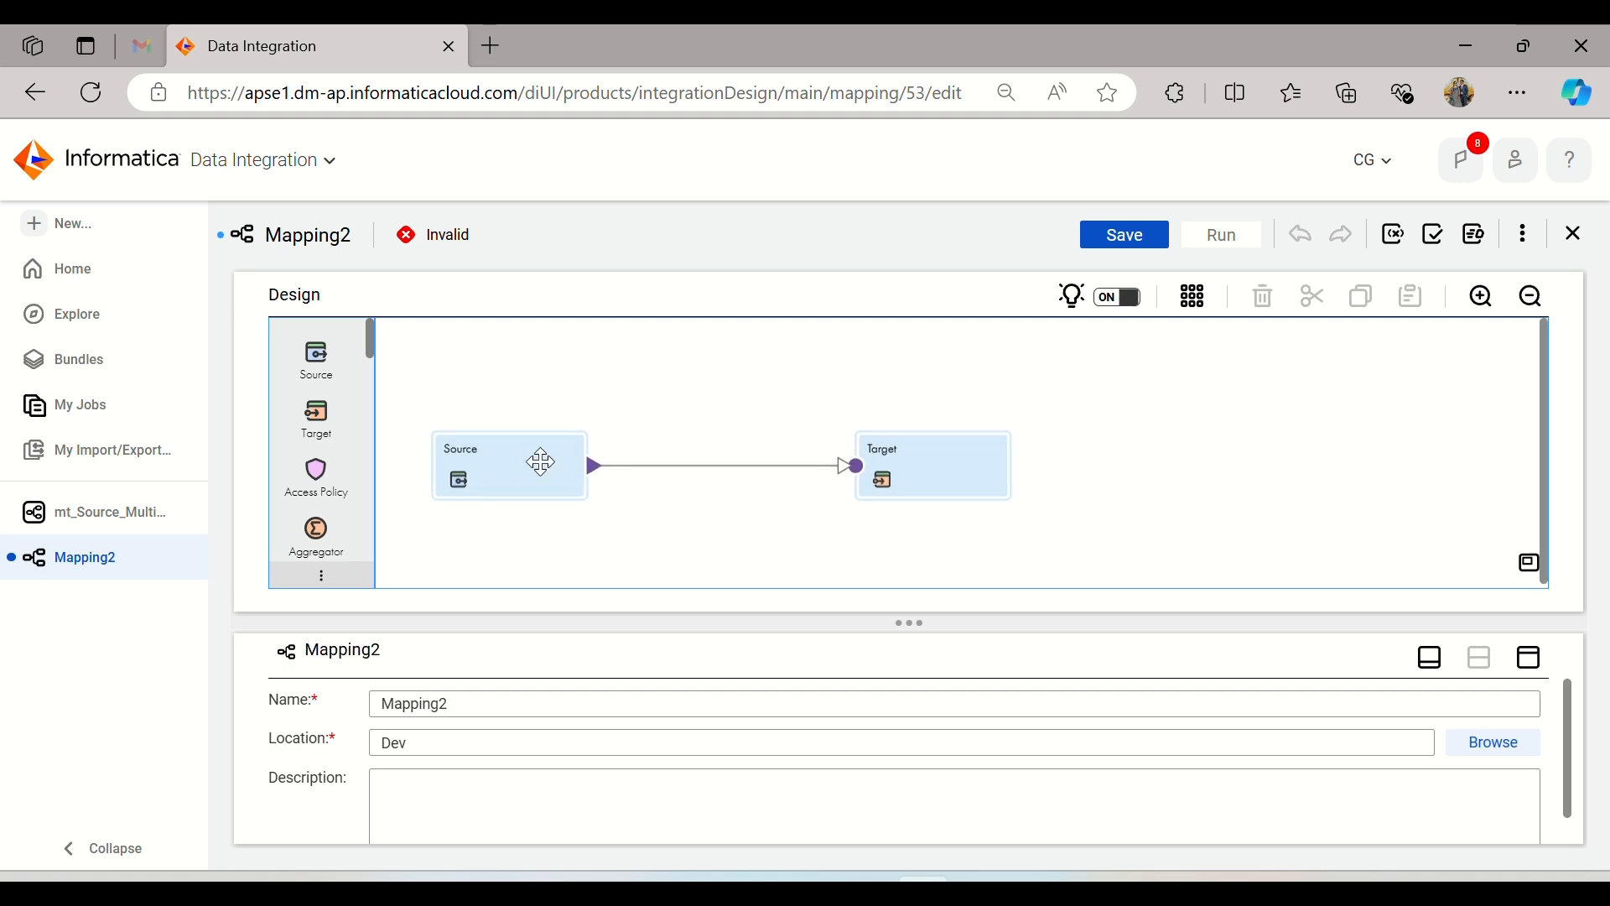
Step: Set the Source transformation to the Source (Oracle) connection with source type Query, and open its custom query editor
{"action": "left_click", "coordinate": [541, 462]}
{"action": "left_click", "coordinate": [1528, 660]}
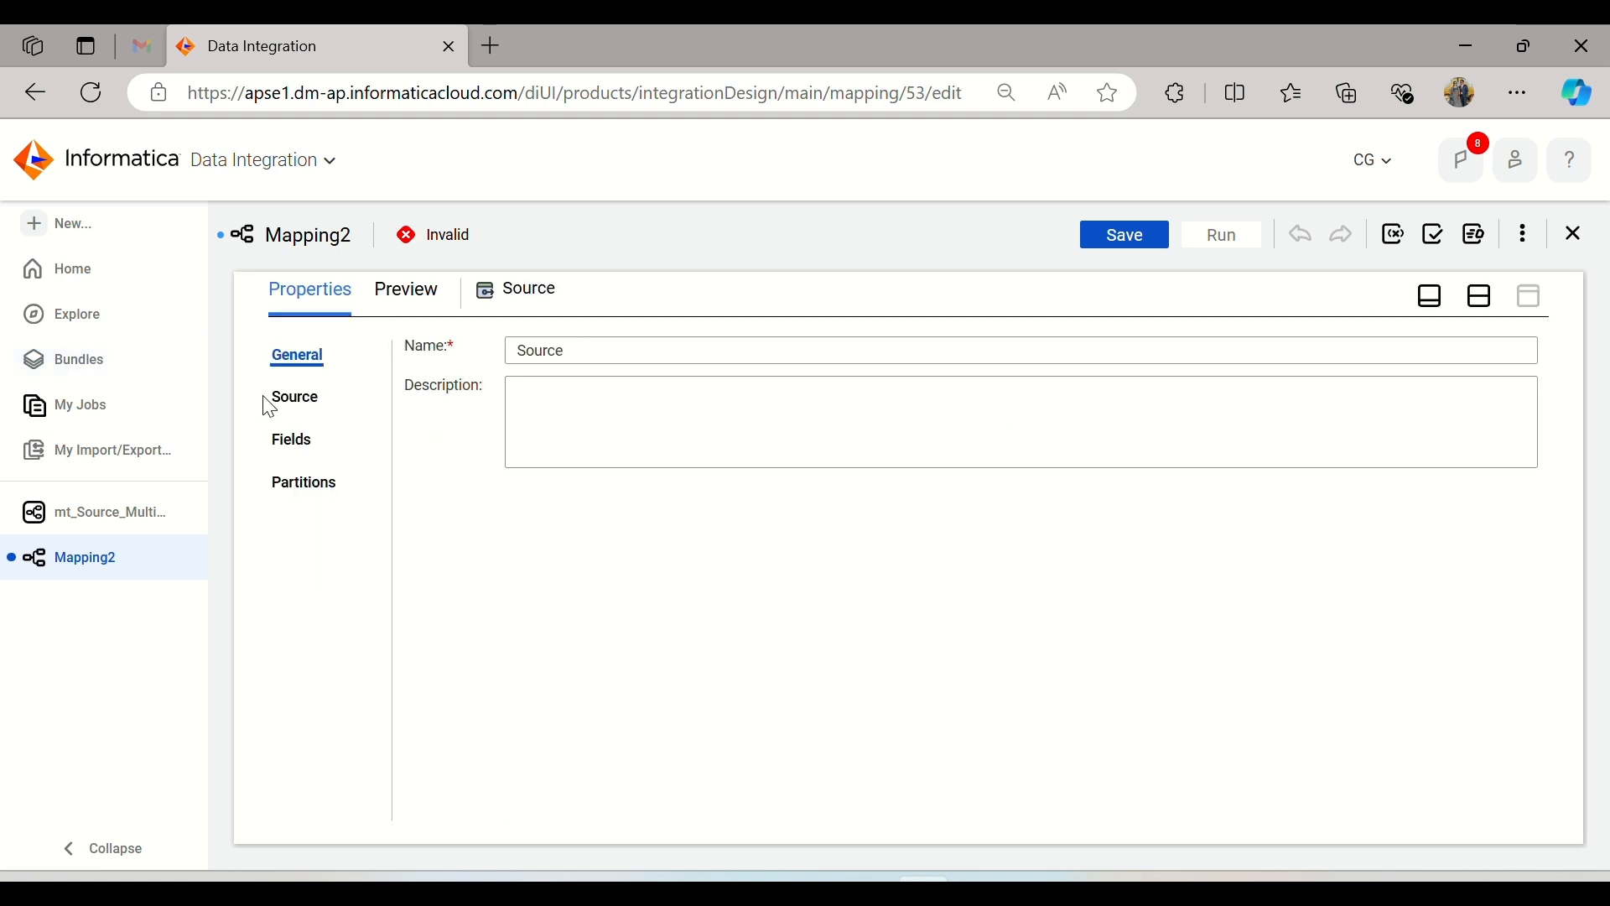
{"action": "left_click", "coordinate": [289, 401]}
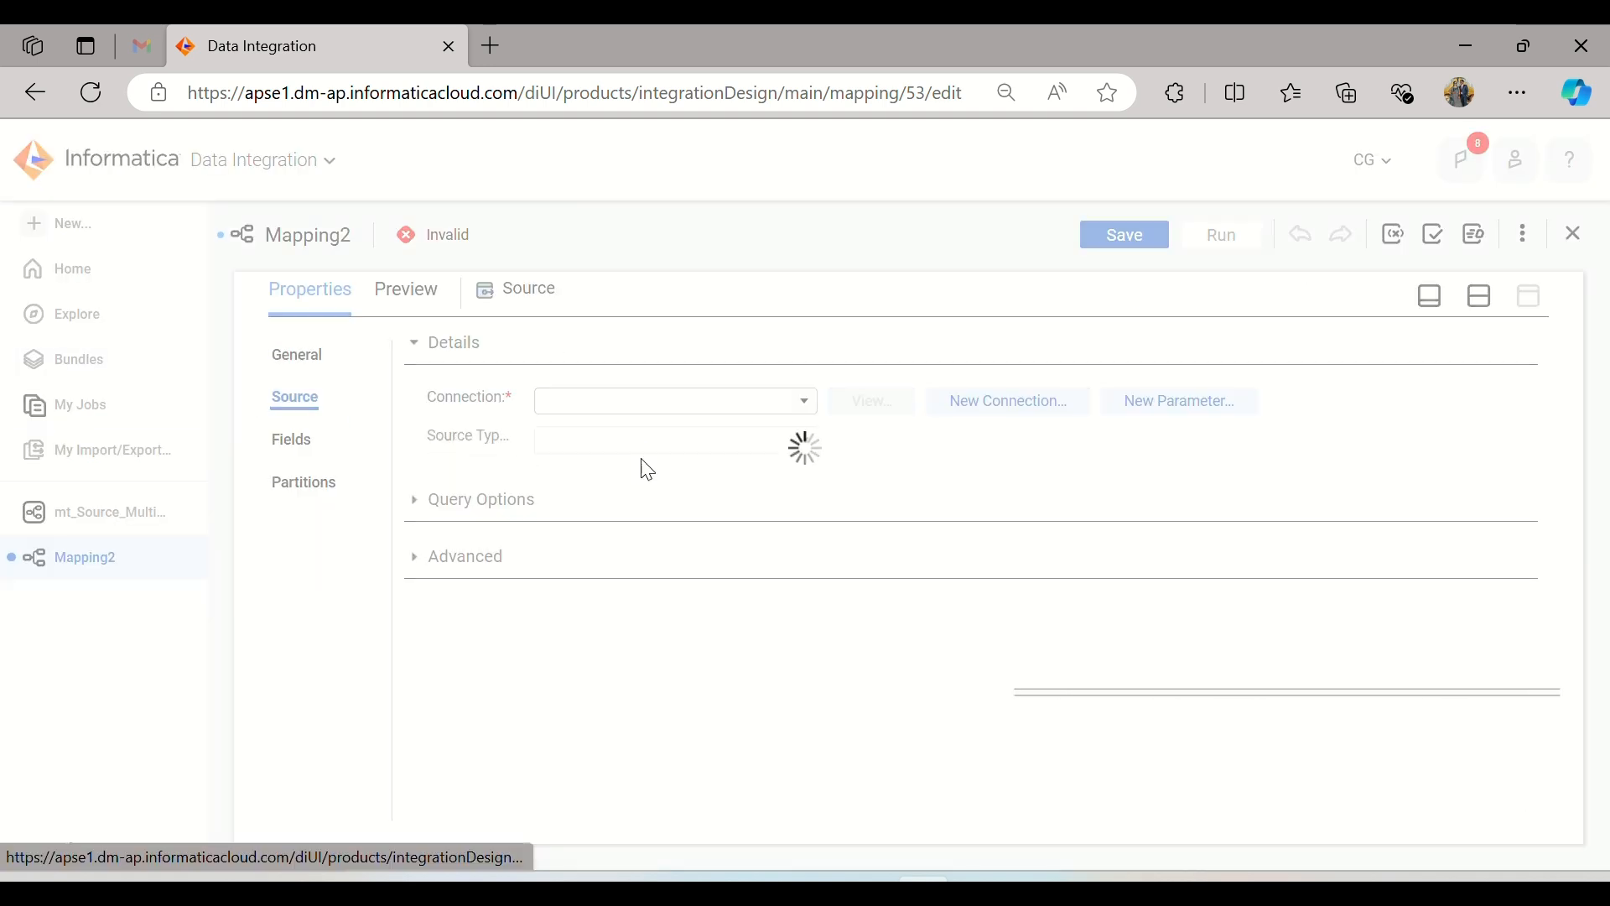
{"action": "left_click", "coordinate": [740, 408]}
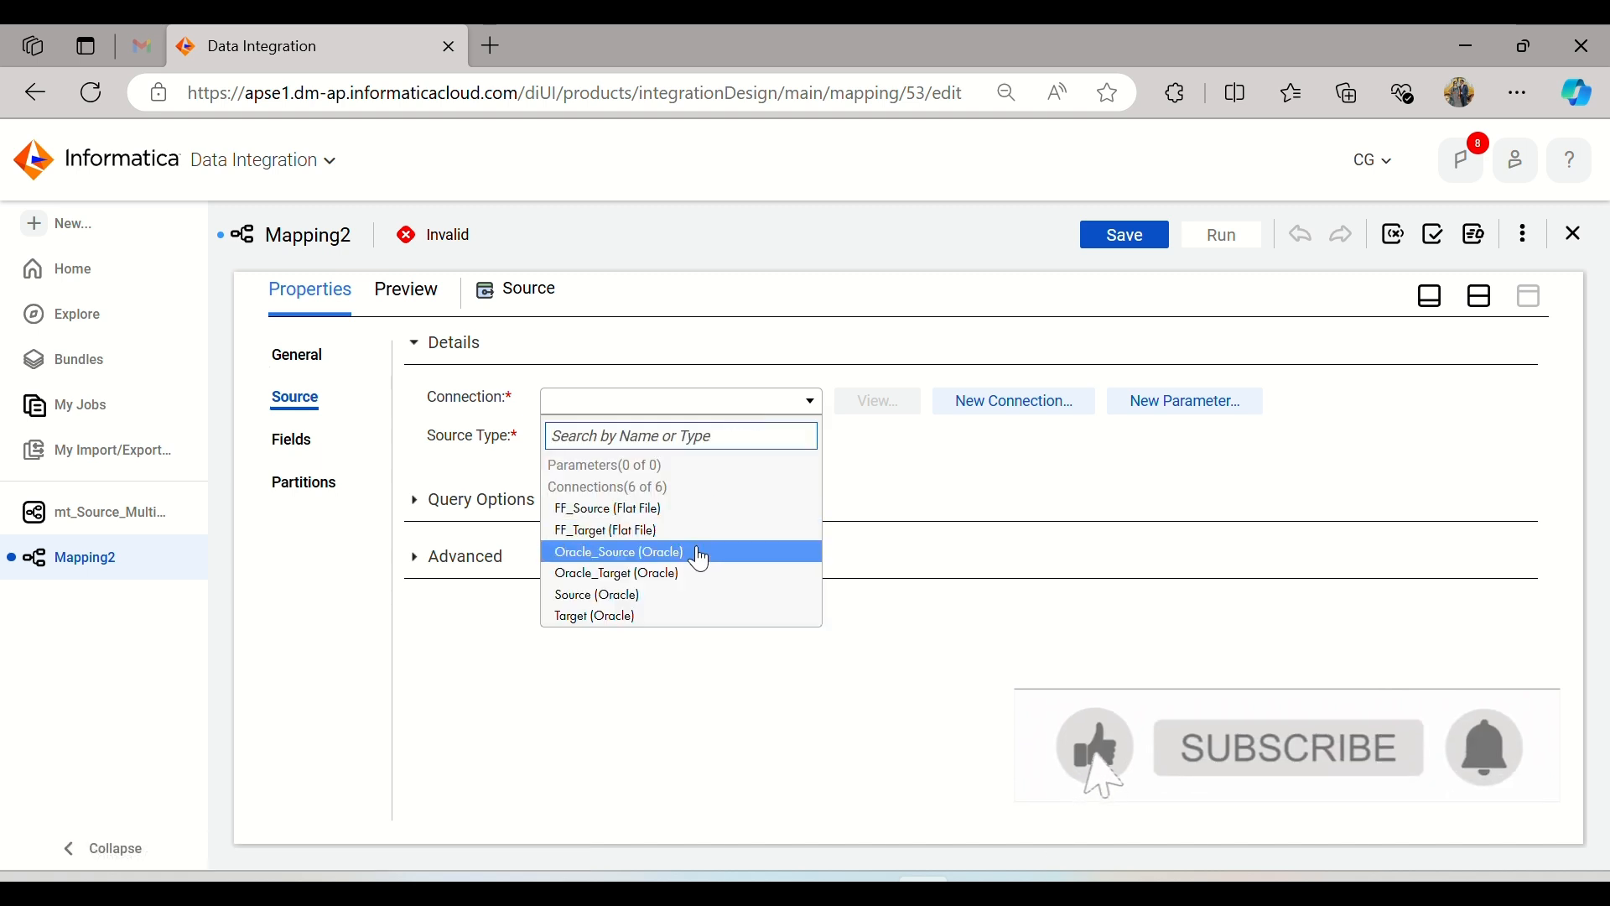
{"action": "left_click", "coordinate": [694, 595]}
{"action": "left_click", "coordinate": [792, 443]}
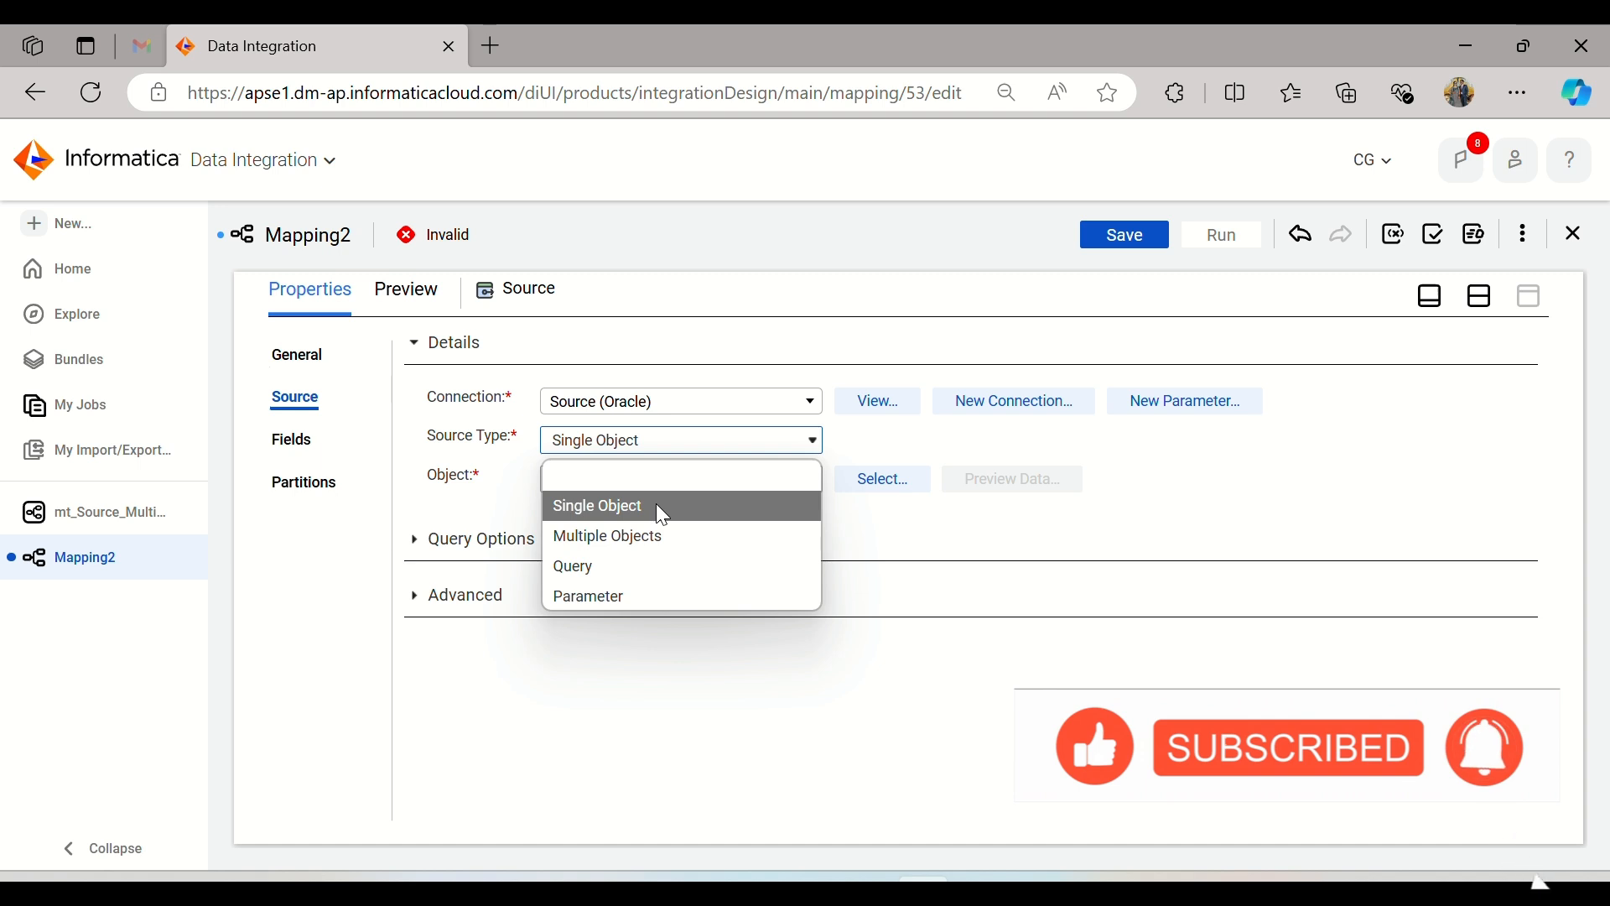
{"action": "left_click", "coordinate": [648, 569]}
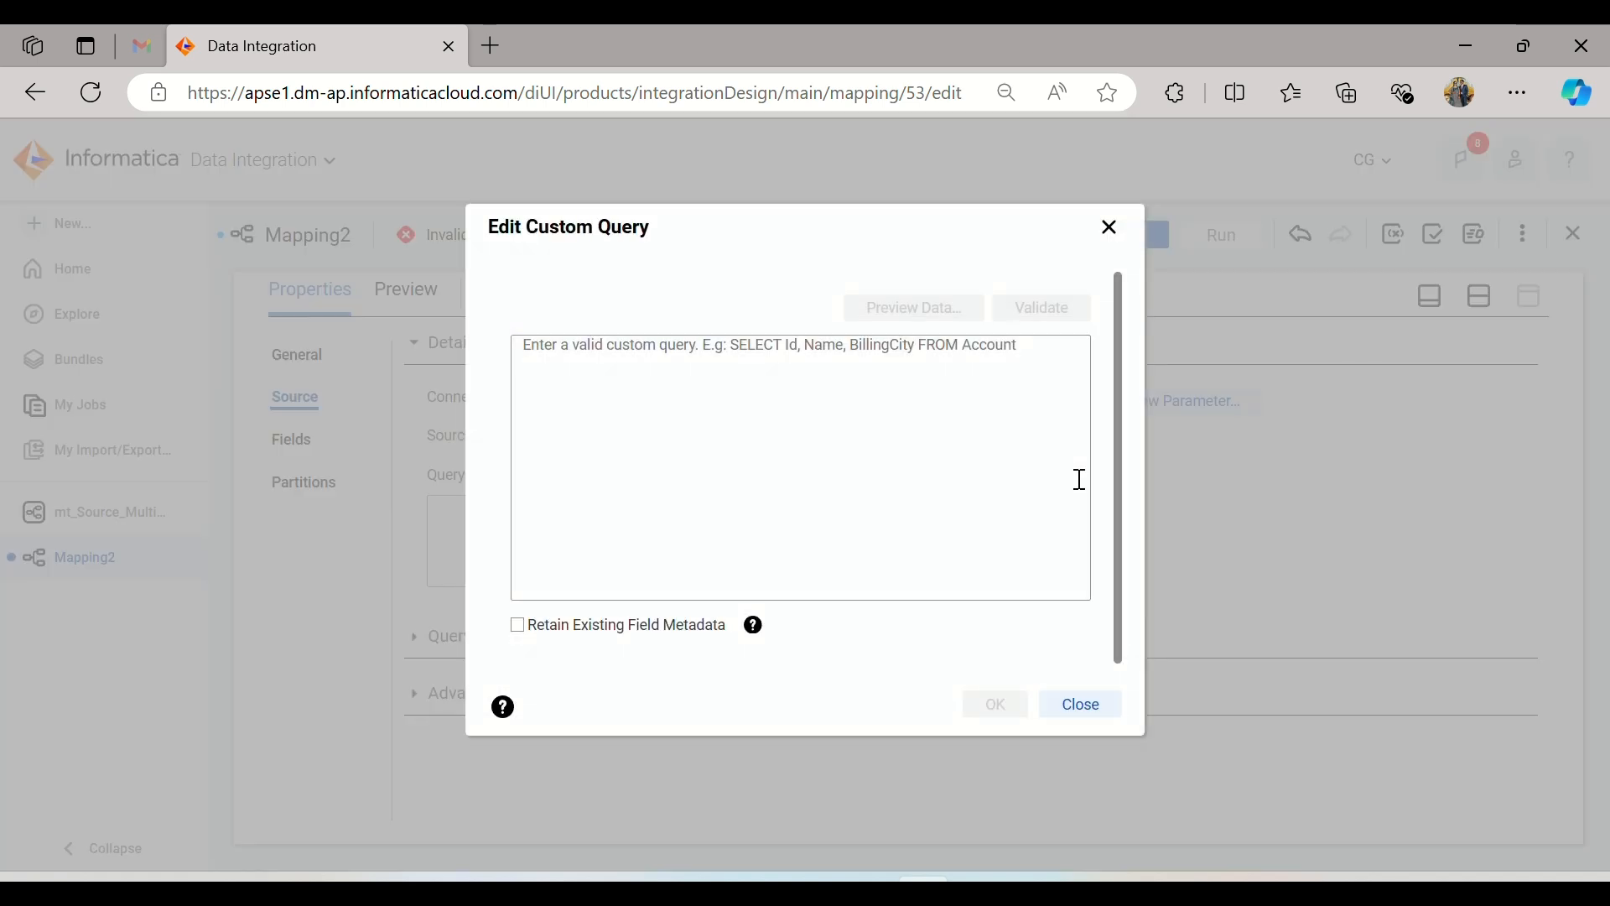
{"action": "left_click", "coordinate": [1082, 485]}
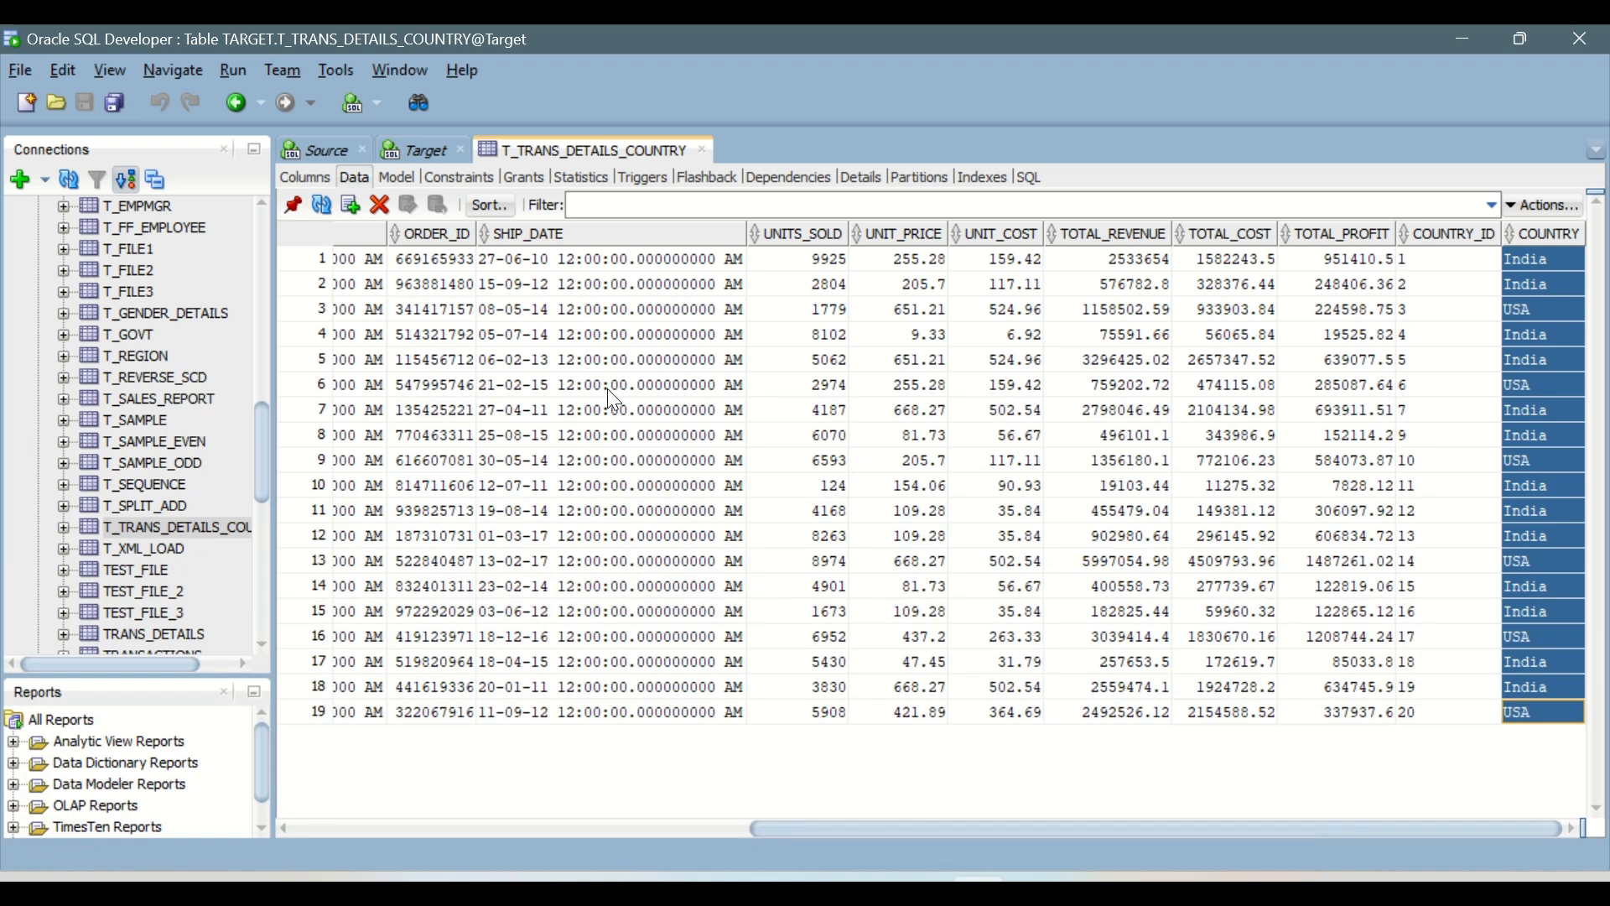
Step: Switch to Oracle SQL Developer and delete the ALTER TABLE, insert and commit statements from the Source worksheet
{"action": "left_click", "coordinate": [607, 361]}
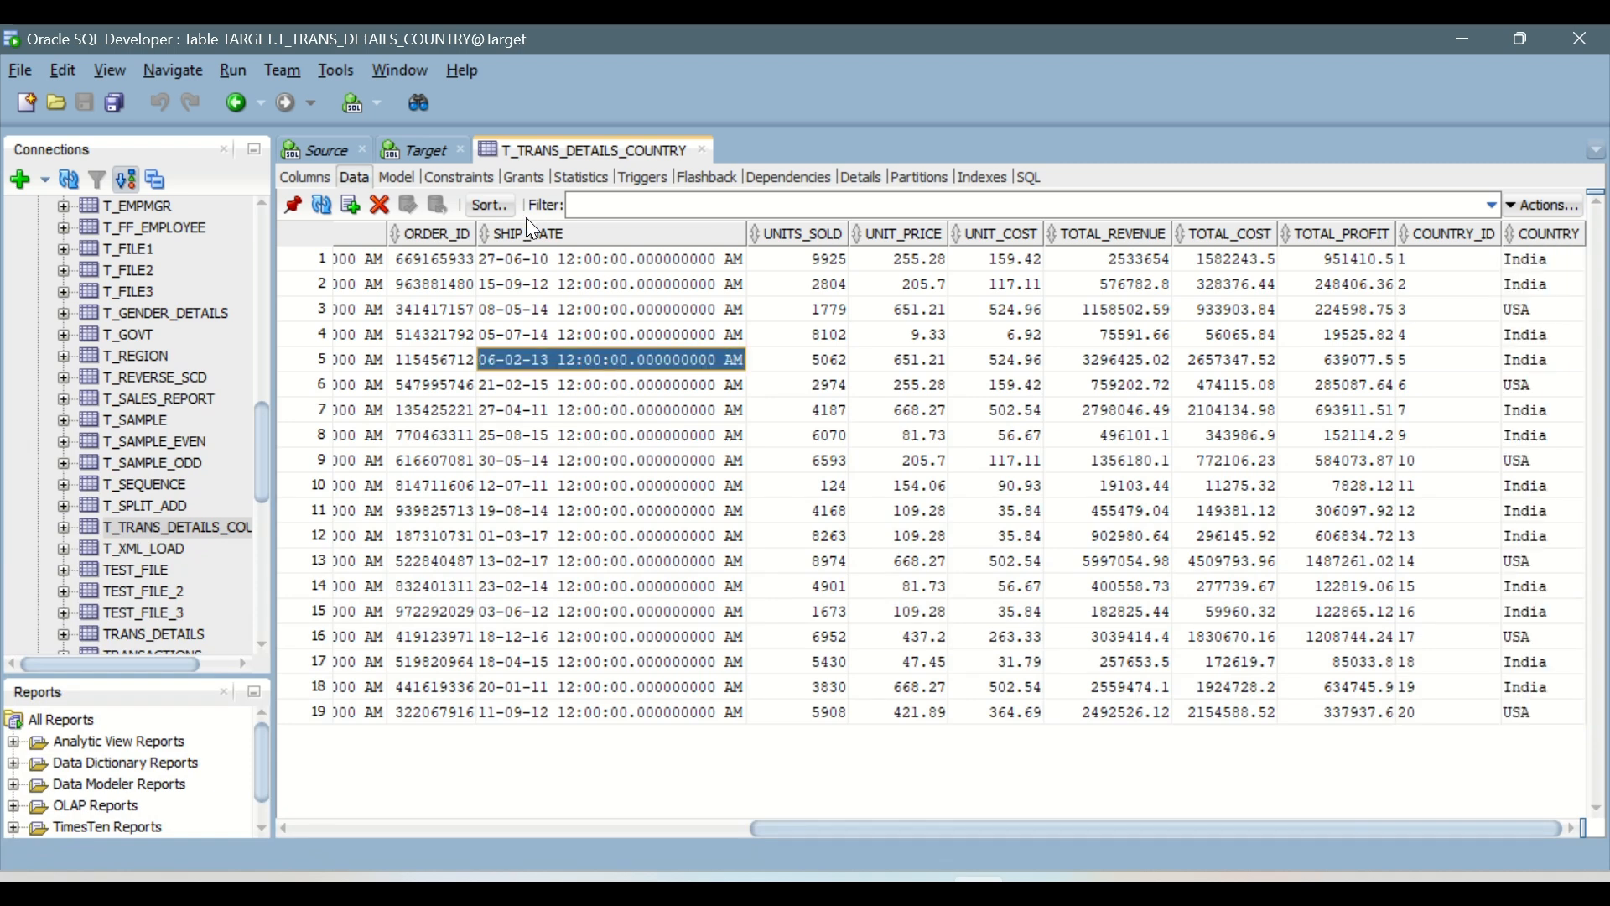
{"action": "left_click", "coordinate": [440, 151]}
{"action": "left_click", "coordinate": [322, 150]}
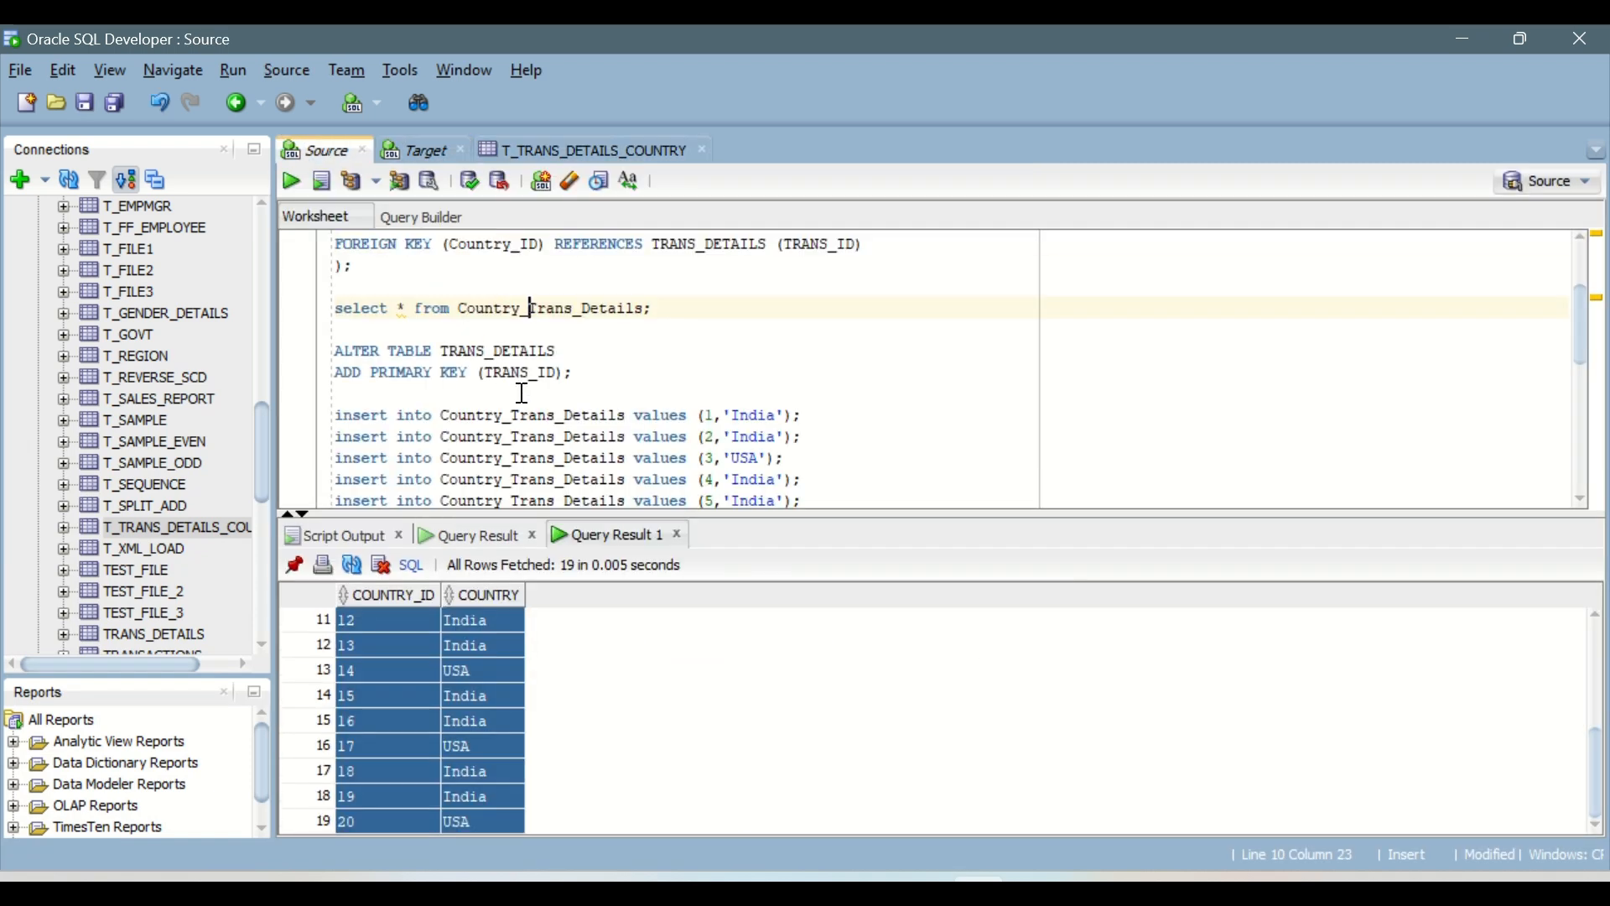
{"action": "scroll", "coordinate": [604, 354], "scroll_direction": "down", "scroll_amount": 7}
{"action": "left_click", "coordinate": [408, 406]}
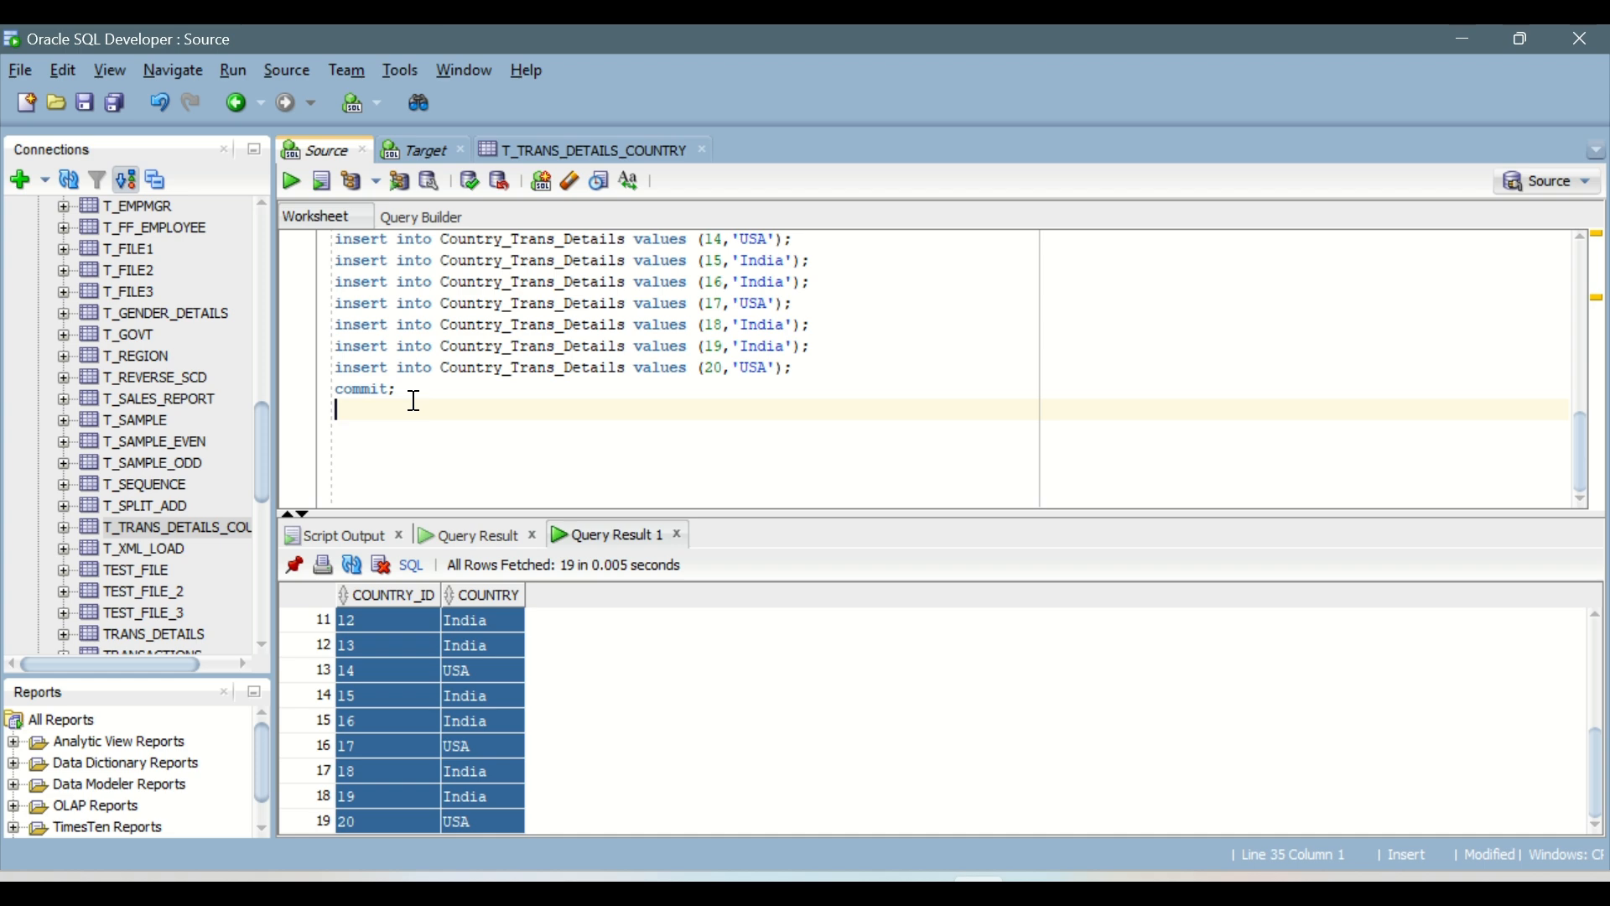
{"action": "left_click", "coordinate": [416, 388]}
{"action": "scroll", "coordinate": [419, 392], "scroll_direction": "up", "scroll_amount": 3}
{"action": "scroll", "coordinate": [419, 393], "scroll_direction": "up", "scroll_amount": 3}
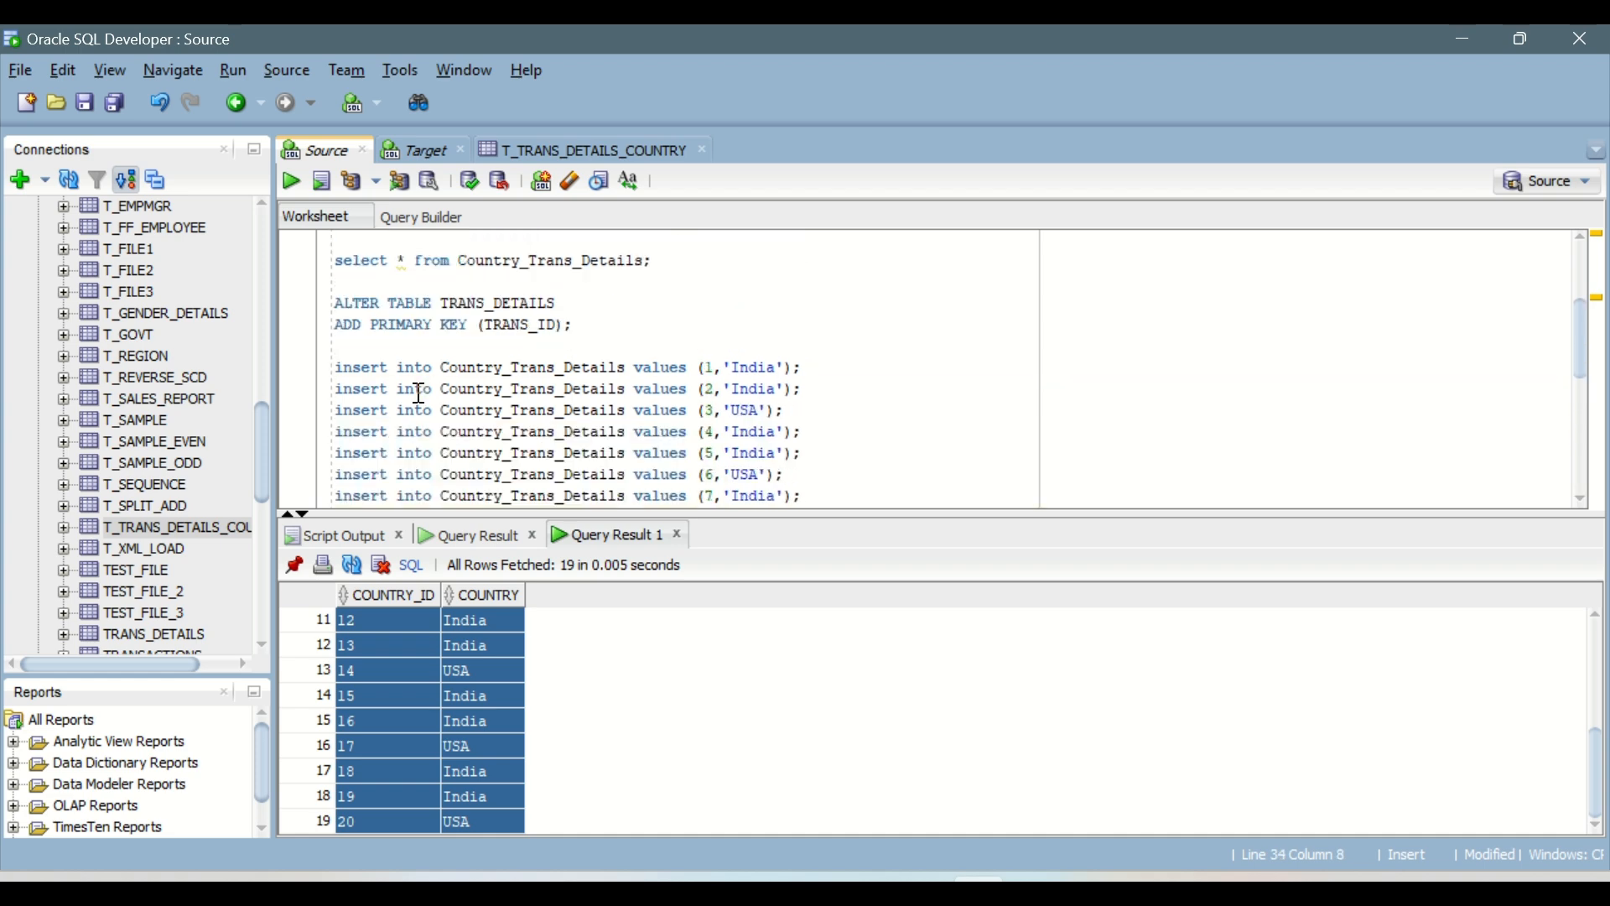
{"action": "left_click", "coordinate": [330, 300], "text": "shift"}
{"action": "key", "text": "Delete"}
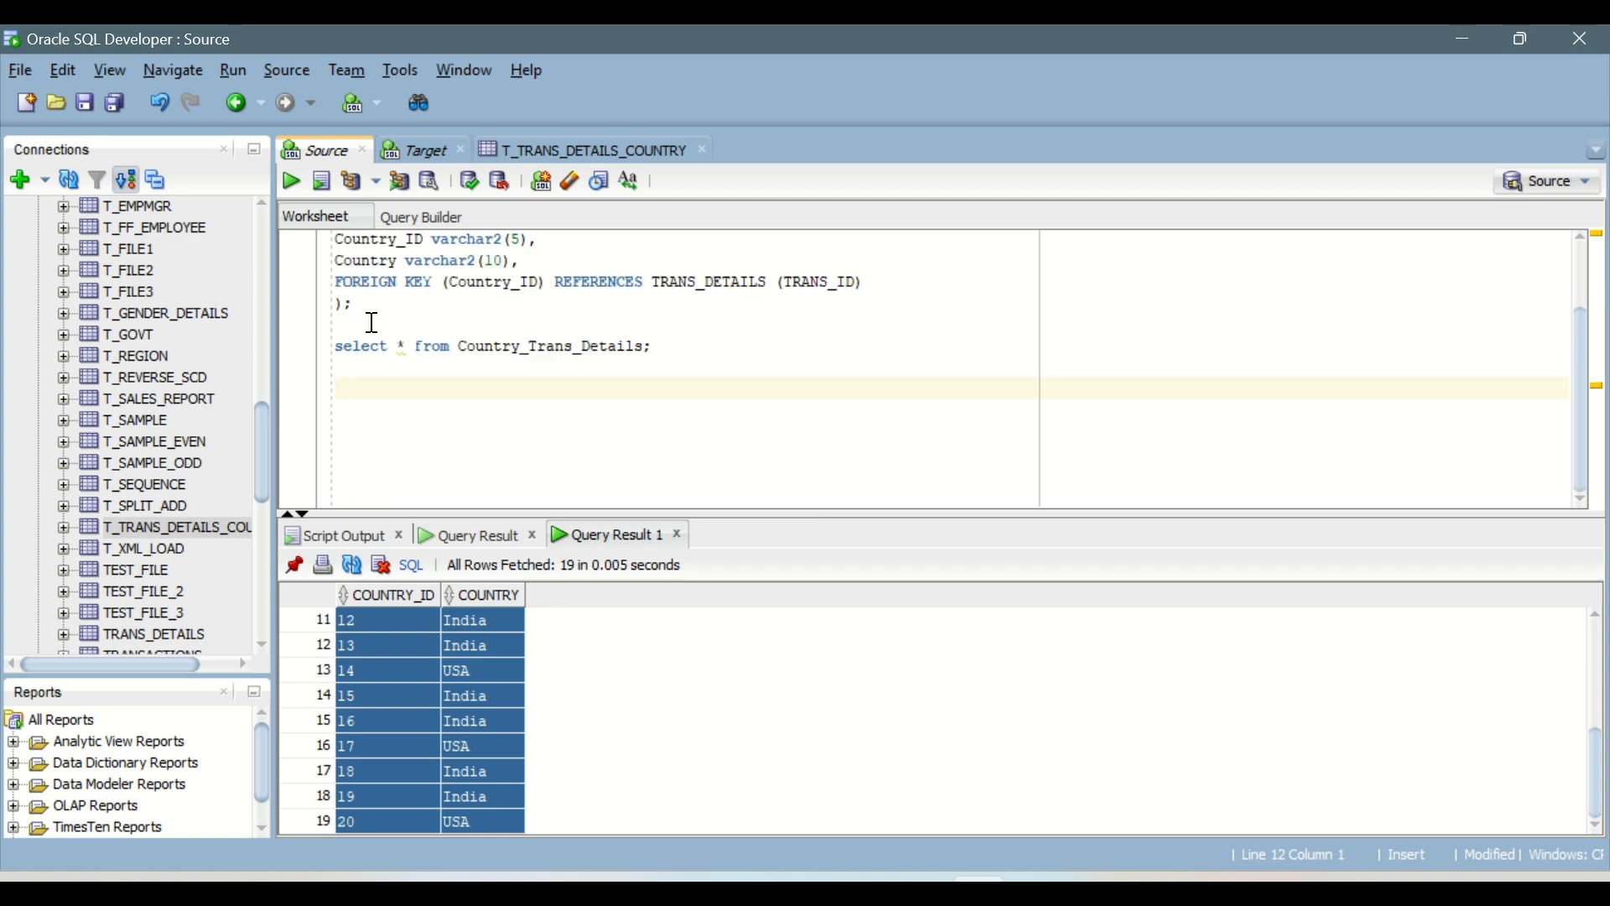
Step: Run the query selecting all rows from TRANS_DETAILS in the Source worksheet
{"action": "left_click", "coordinate": [399, 346]}
{"action": "scroll", "coordinate": [420, 374], "scroll_direction": "up", "scroll_amount": 2}
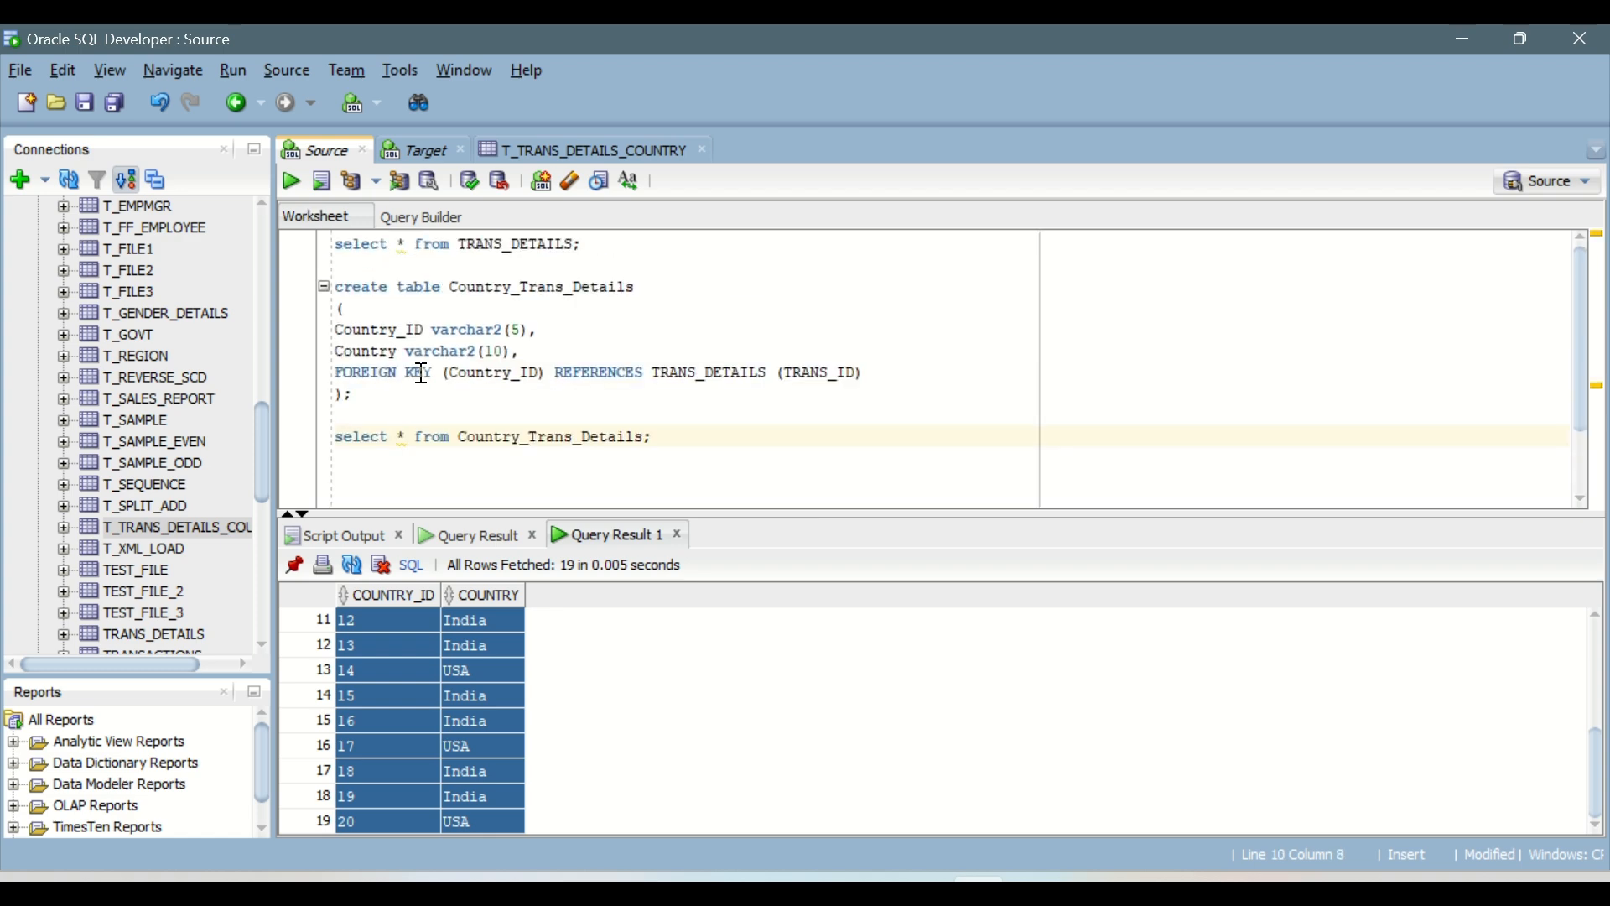
{"action": "left_click", "coordinate": [290, 179]}
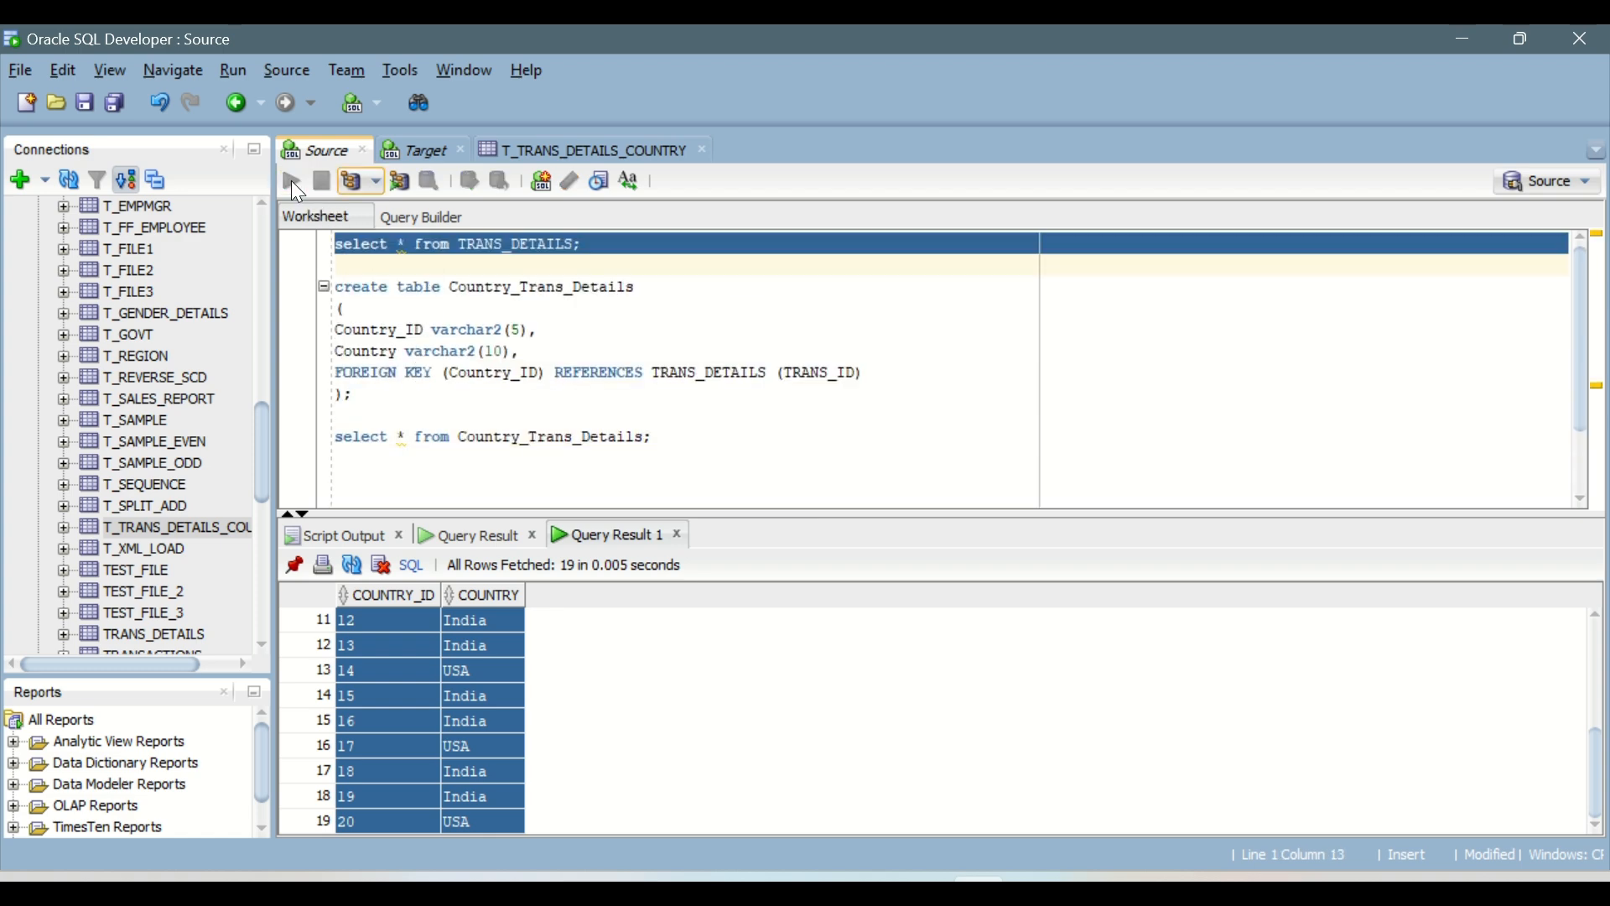
Step: Delete the create table Country_Trans_Details statement from the Source worksheet, keeping both select statements
{"action": "left_click_drag", "start_coordinate": [685, 446], "coordinate": [339, 289]}
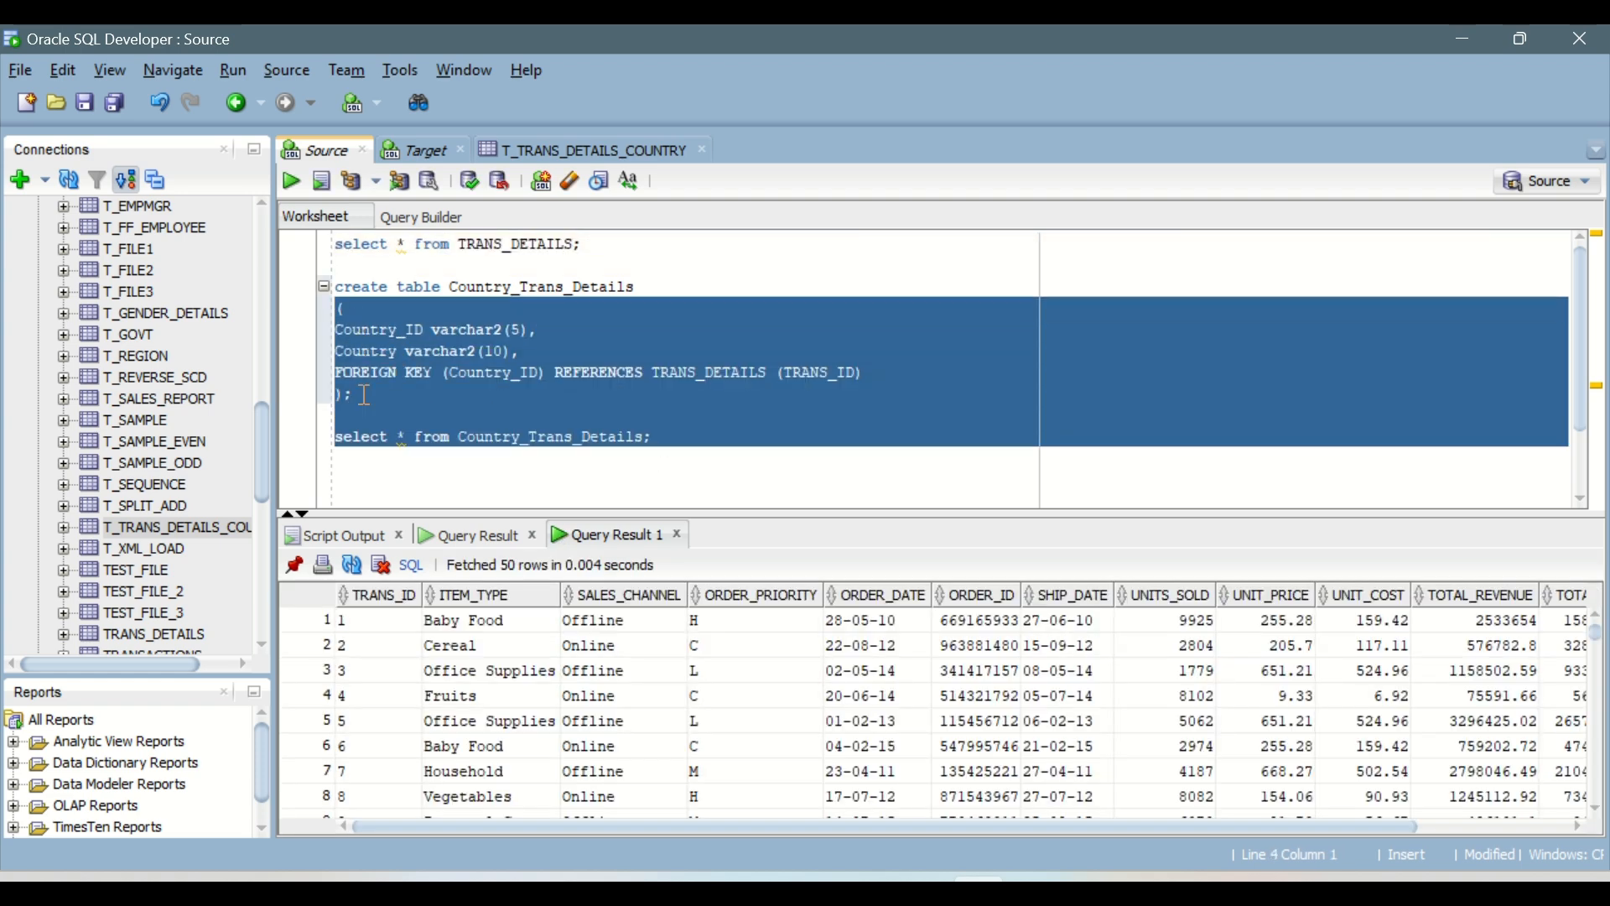
{"action": "left_click_drag", "start_coordinate": [354, 394], "coordinate": [336, 279]}
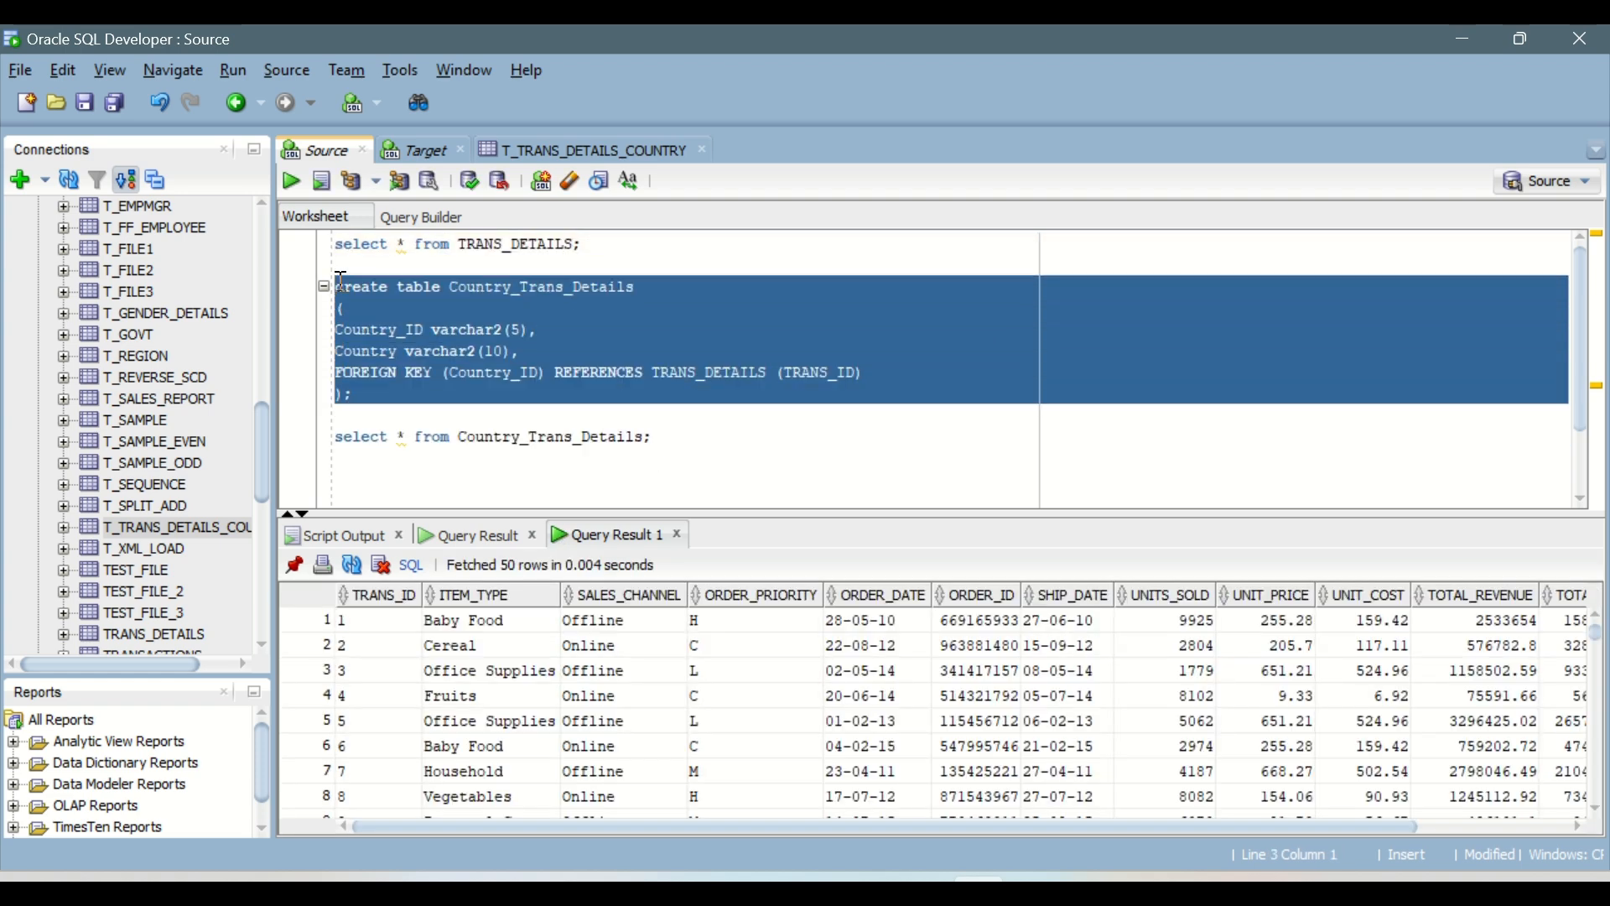
{"action": "key", "text": "Delete"}
{"action": "key", "text": "Delete"}
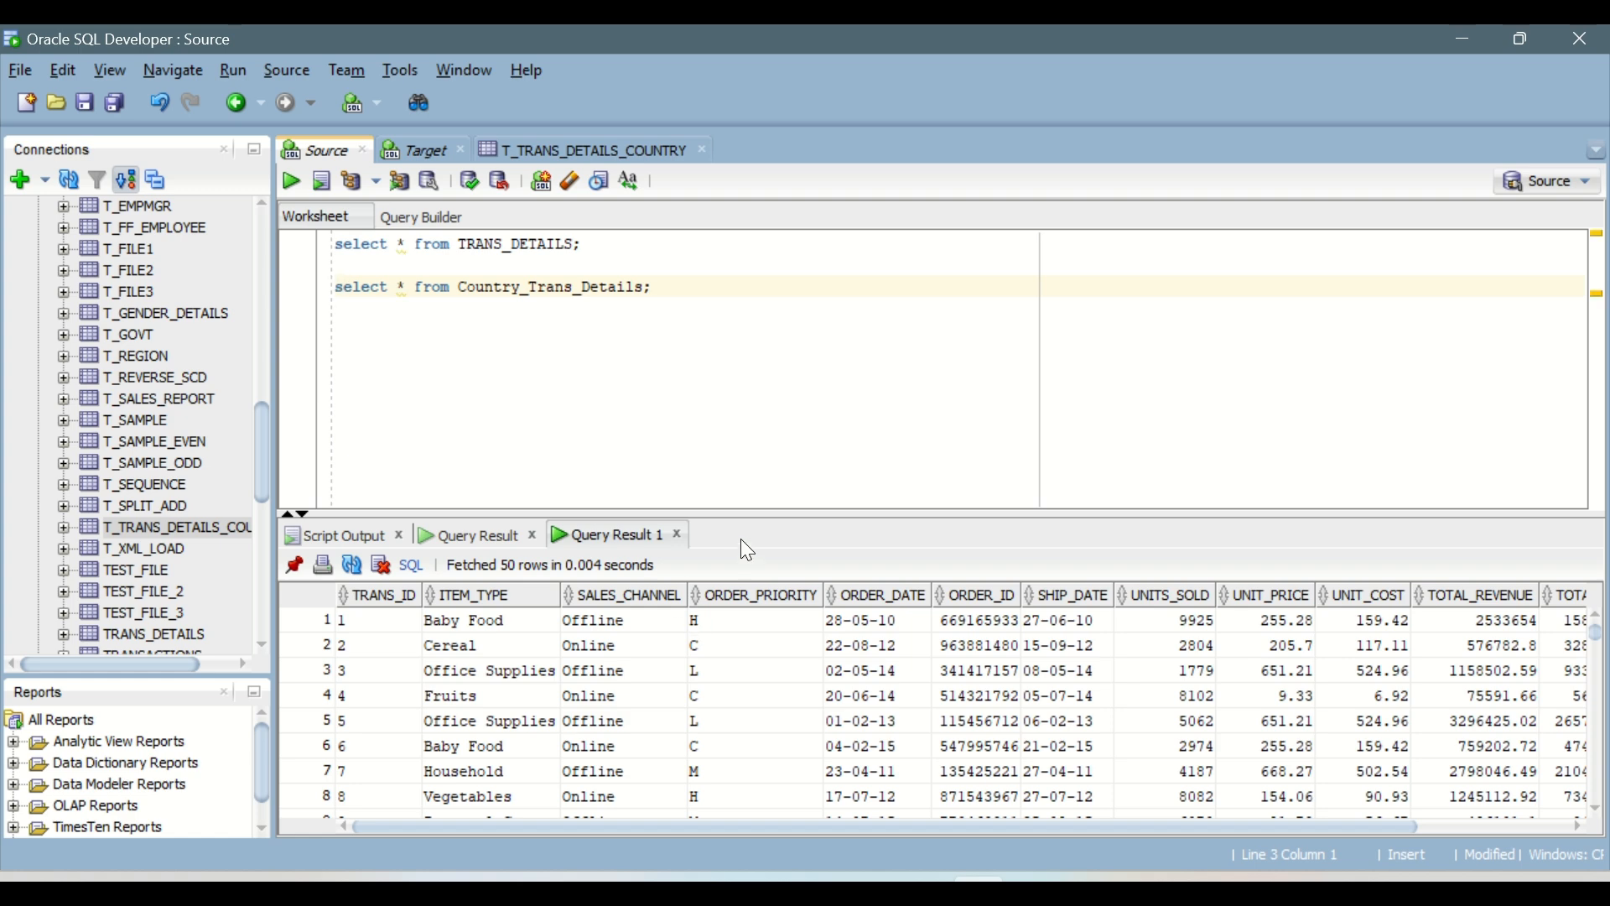
Step: Check the SALES_CHANNEL values in the results, and start a new query below the others selecting Sales_channel from TRANS_DETAILS
{"action": "left_click_drag", "start_coordinate": [757, 516], "coordinate": [758, 434]}
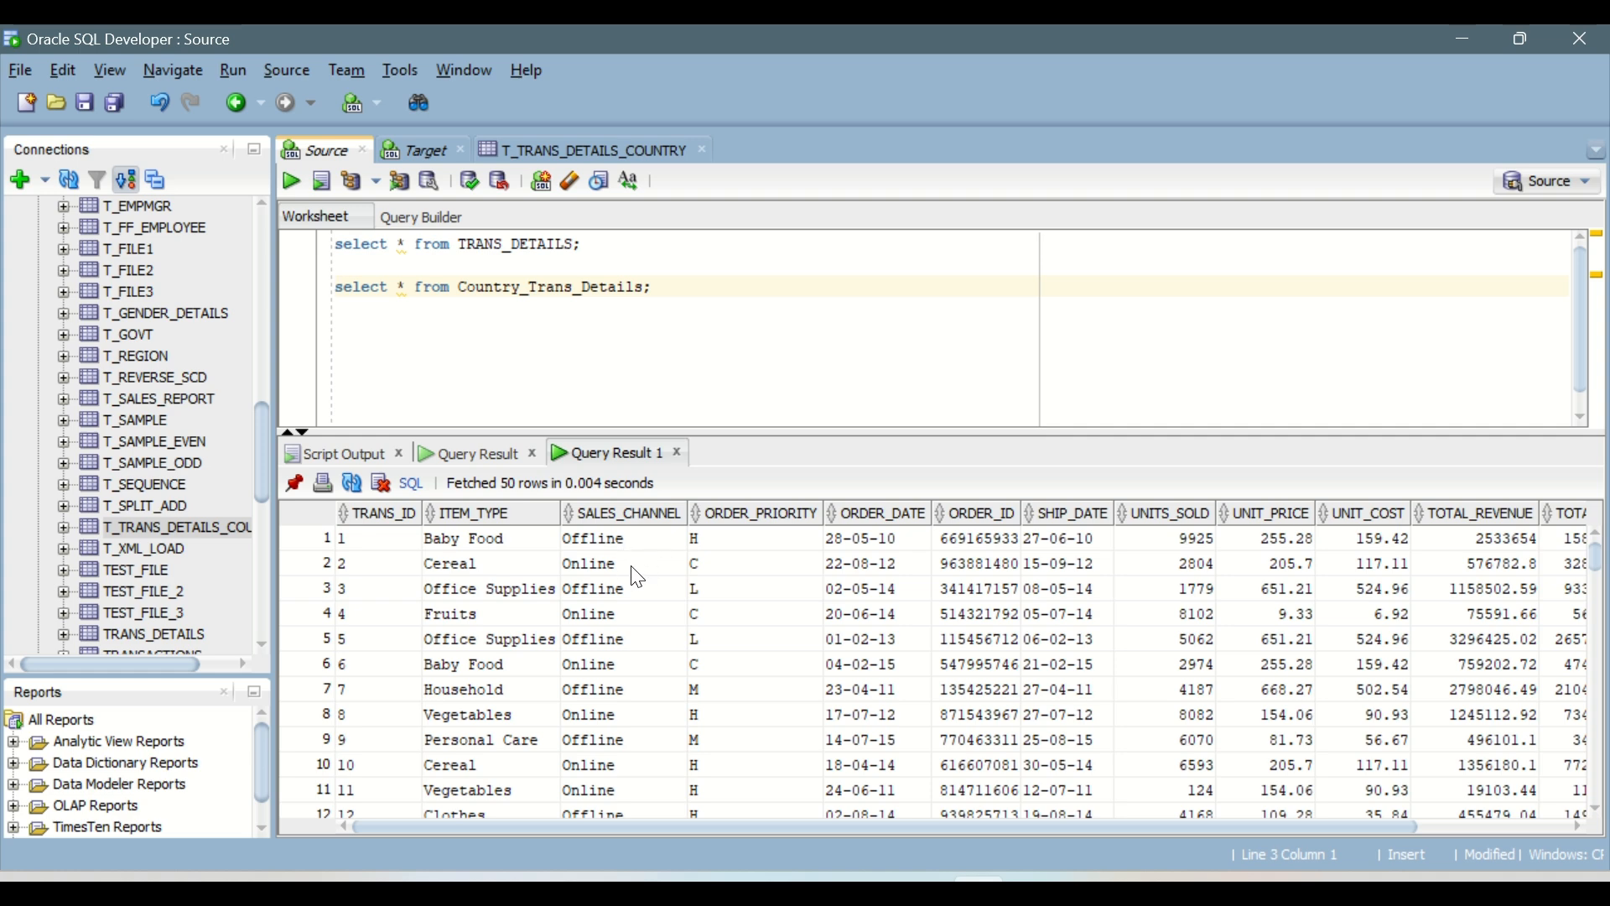
{"action": "left_click_drag", "start_coordinate": [633, 570], "coordinate": [642, 714]}
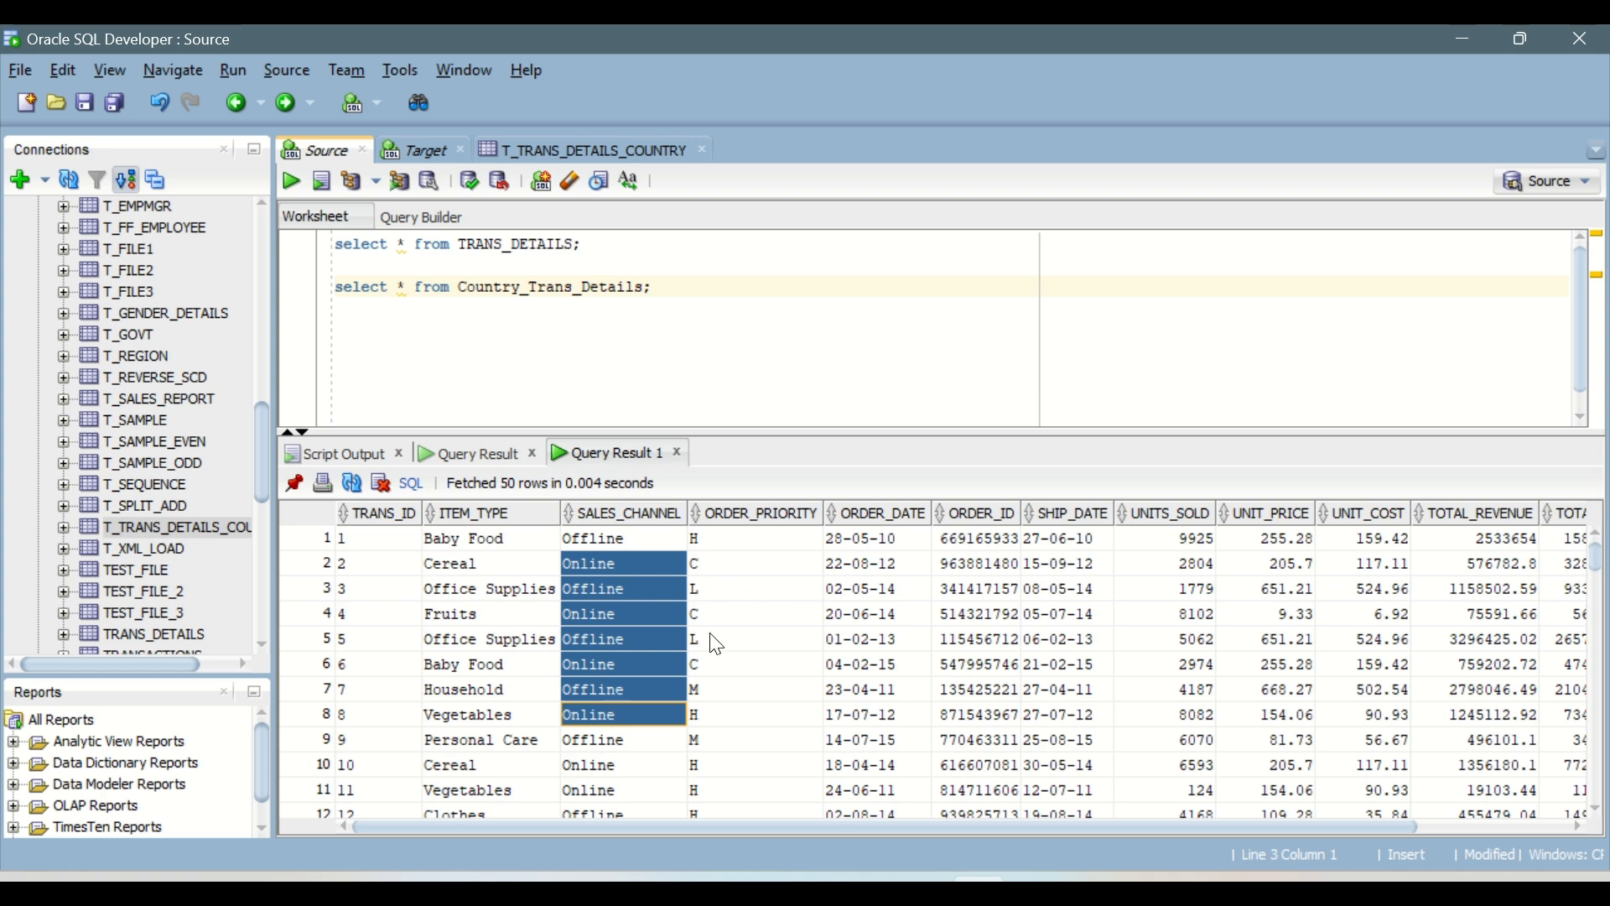
{"action": "left_click_drag", "start_coordinate": [773, 436], "coordinate": [765, 527]}
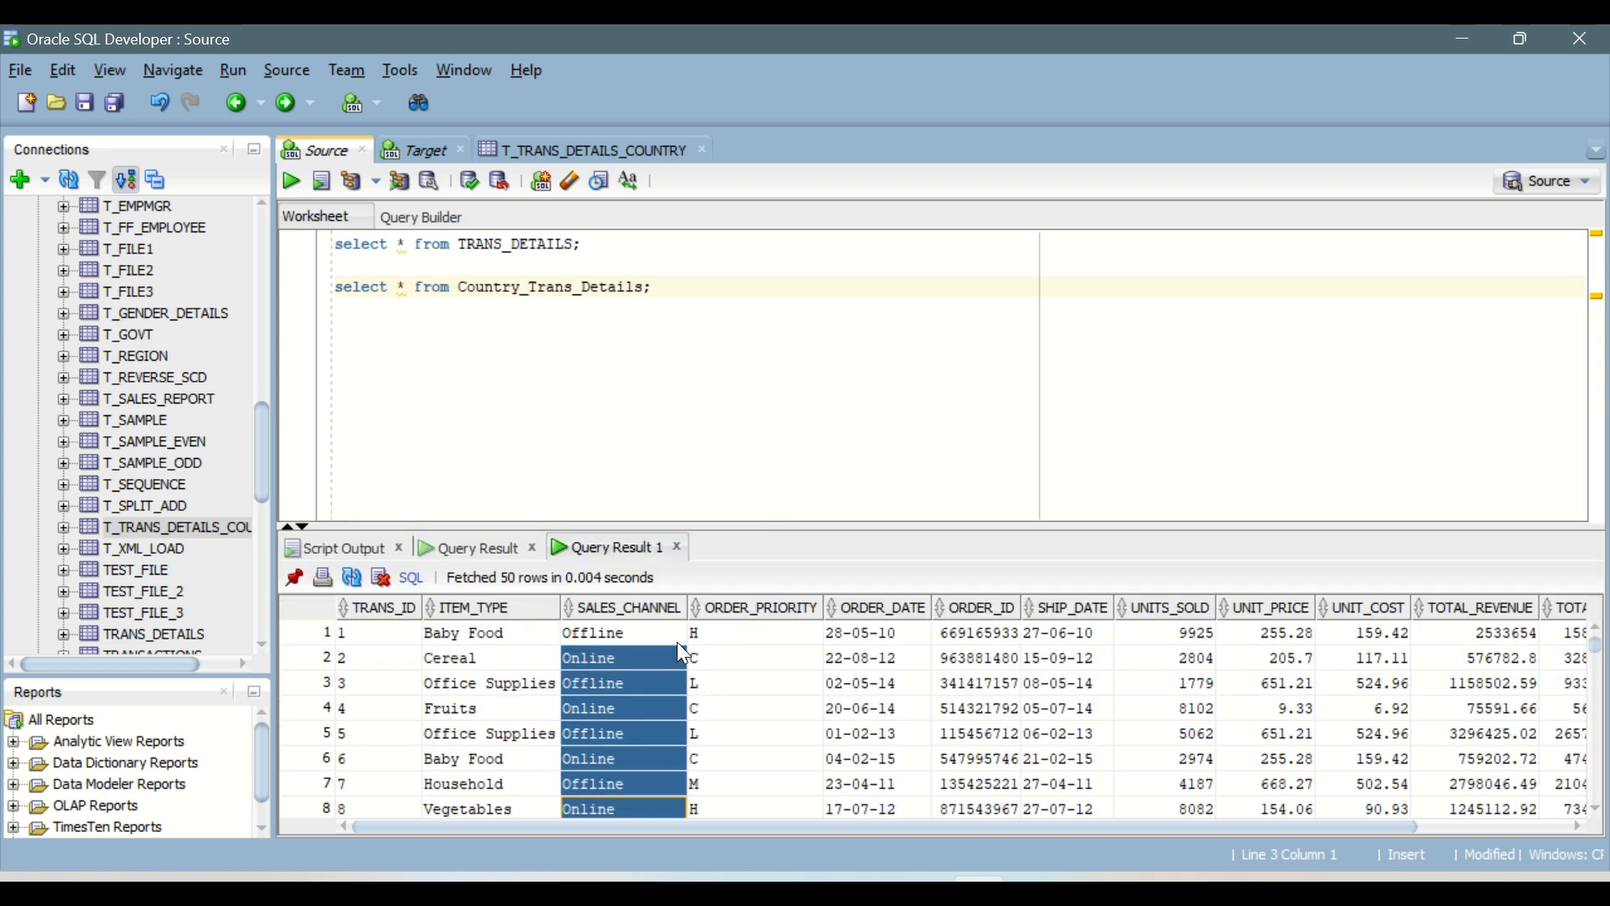
{"action": "left_click", "coordinate": [367, 334]}
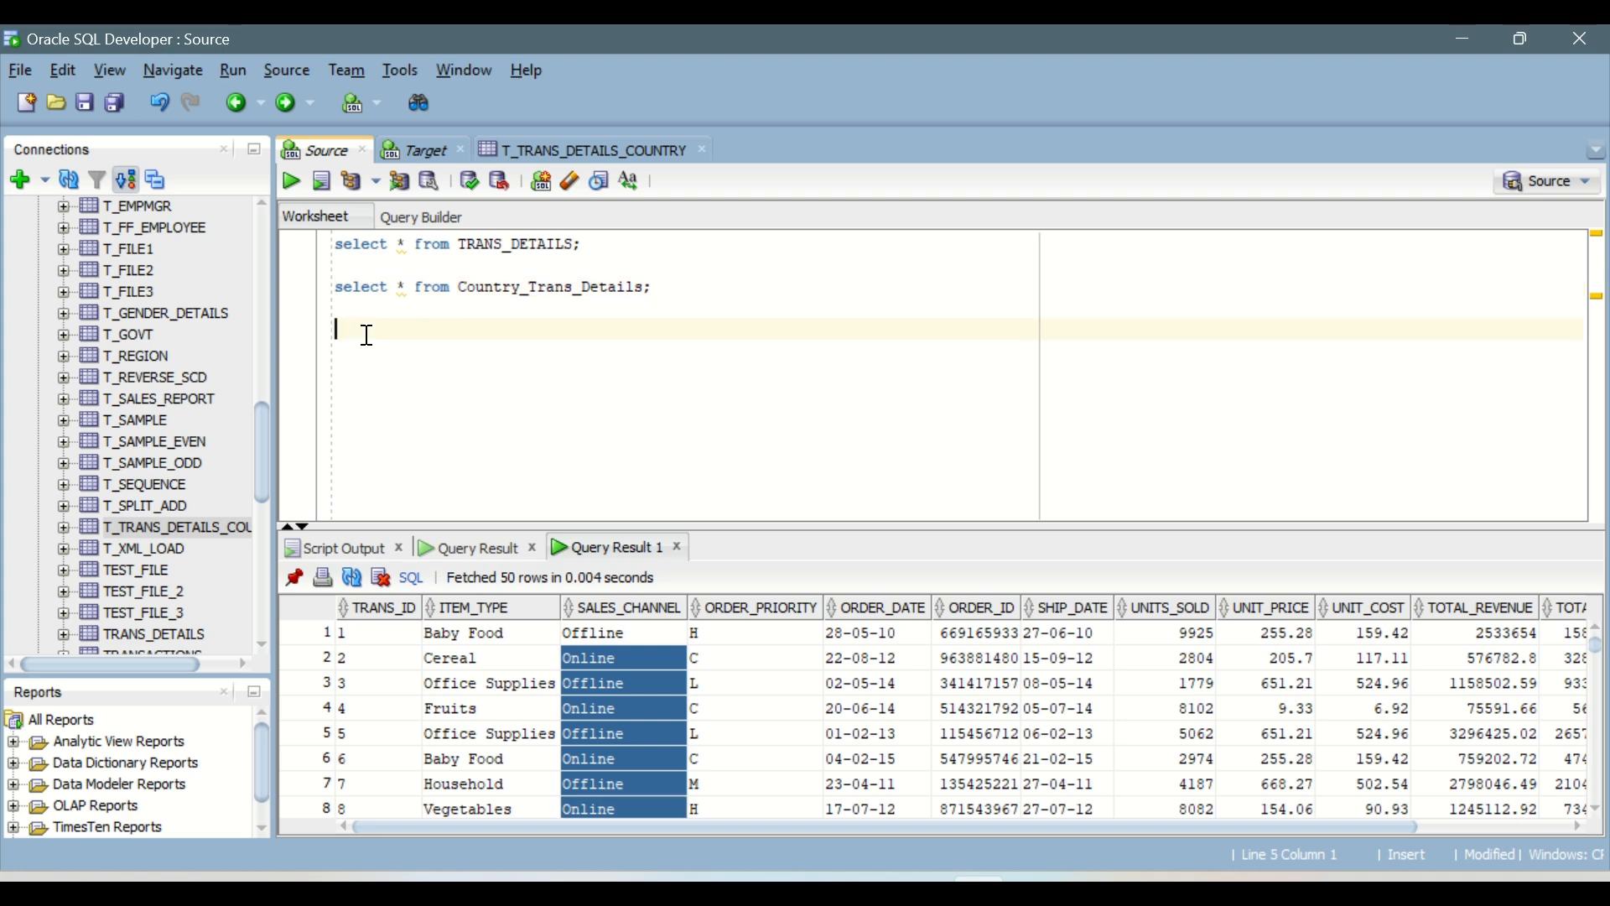
{"action": "type", "text": "select "}
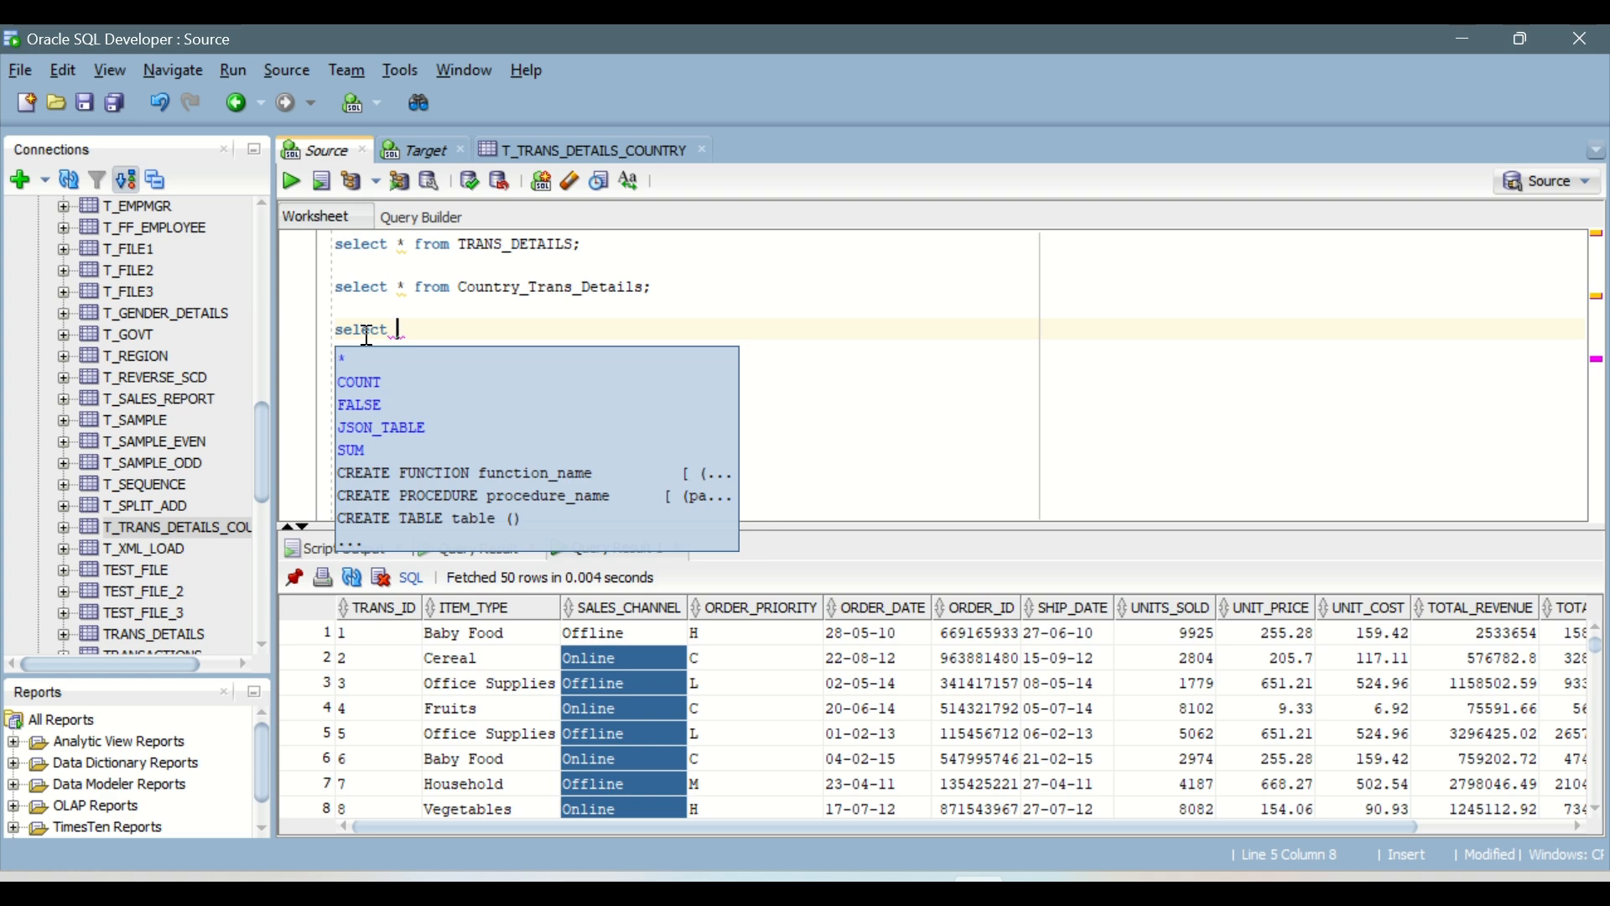
{"action": "type", "text": "Sales_"}
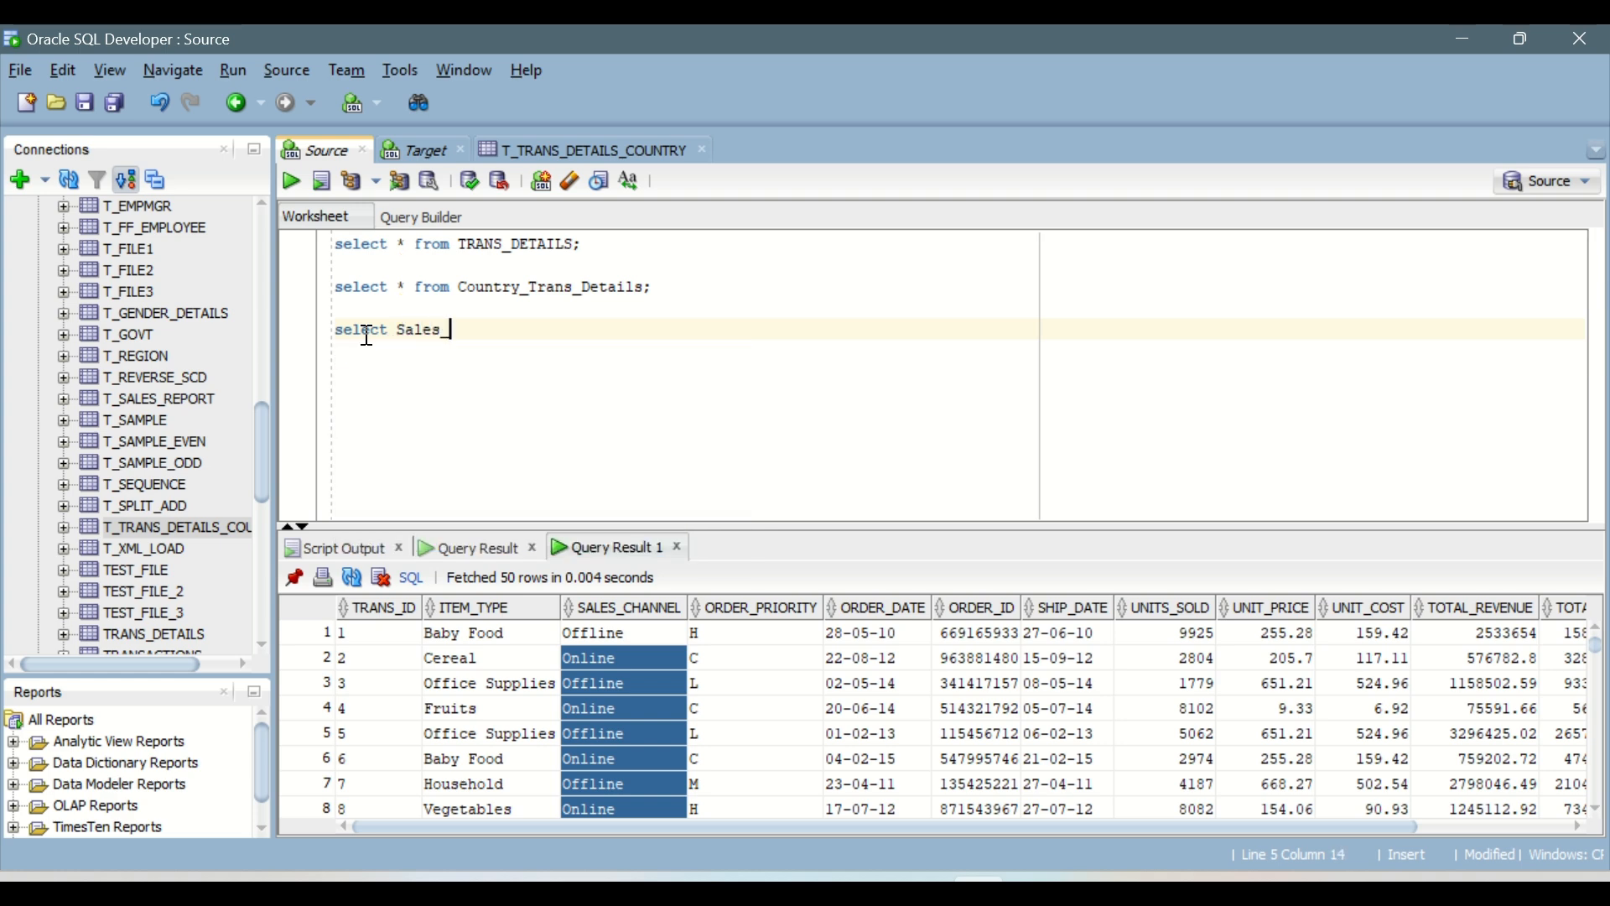
{"action": "type", "text": "channel from"}
{"action": "double_click", "coordinate": [548, 247]}
{"action": "key", "text": "ctrl+c"}
{"action": "left_click", "coordinate": [576, 330]}
{"action": "key", "text": "ctrl+v"}
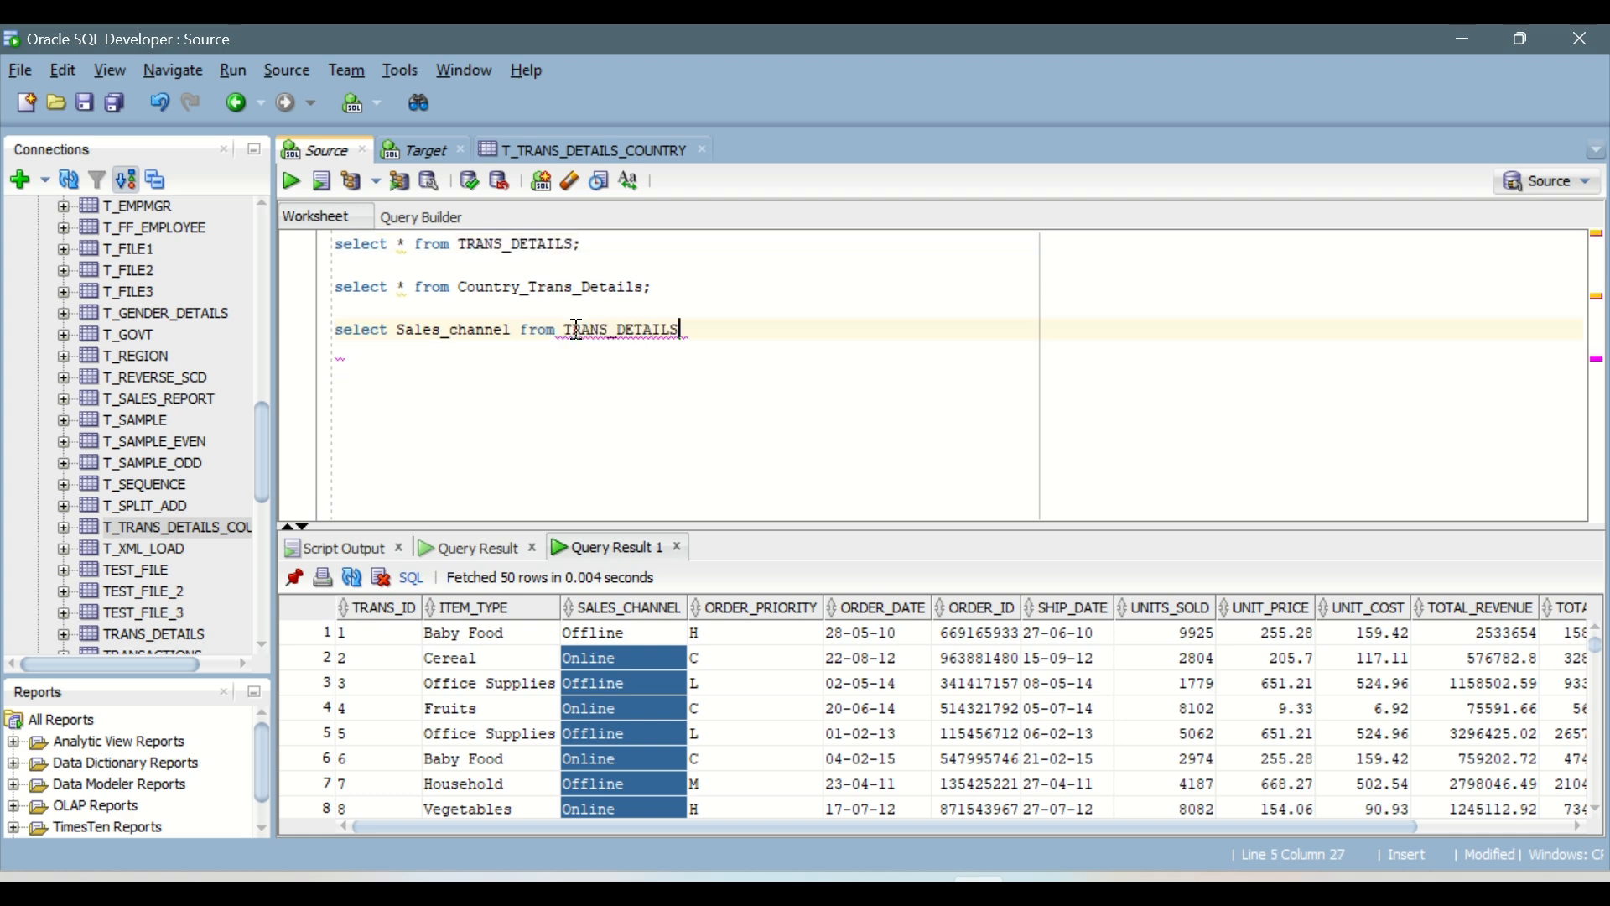
Step: Add the condition where sales_channel = 'Online' to the new query, run it and look through the returned rows
{"action": "type", "text": "where "}
{"action": "type", "text": "sales_chan"}
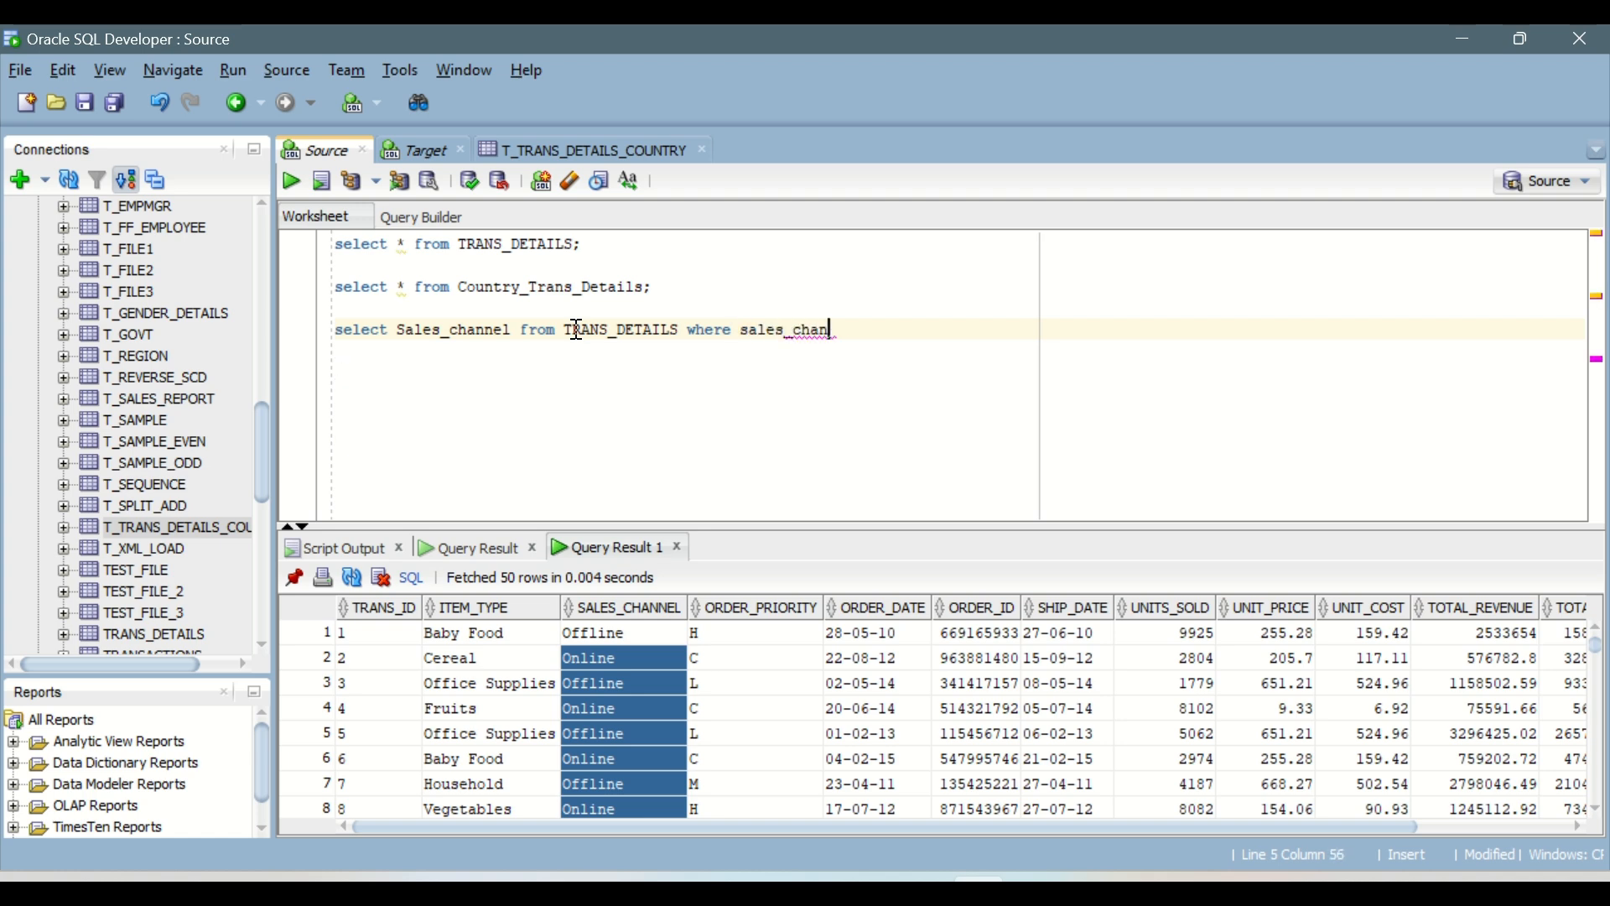
{"action": "type", "text": "nel = 'Onloine"}
{"action": "key", "text": "Left"}
{"action": "key", "text": "Left"}
{"action": "key", "text": "Left"}
{"action": "key", "text": "BackSpace"}
{"action": "key", "text": "Right"}
{"action": "key", "text": "Right"}
{"action": "key", "text": "Right"}
{"action": "key", "text": "Right"}
{"action": "key", "text": "ctrl+Return"}
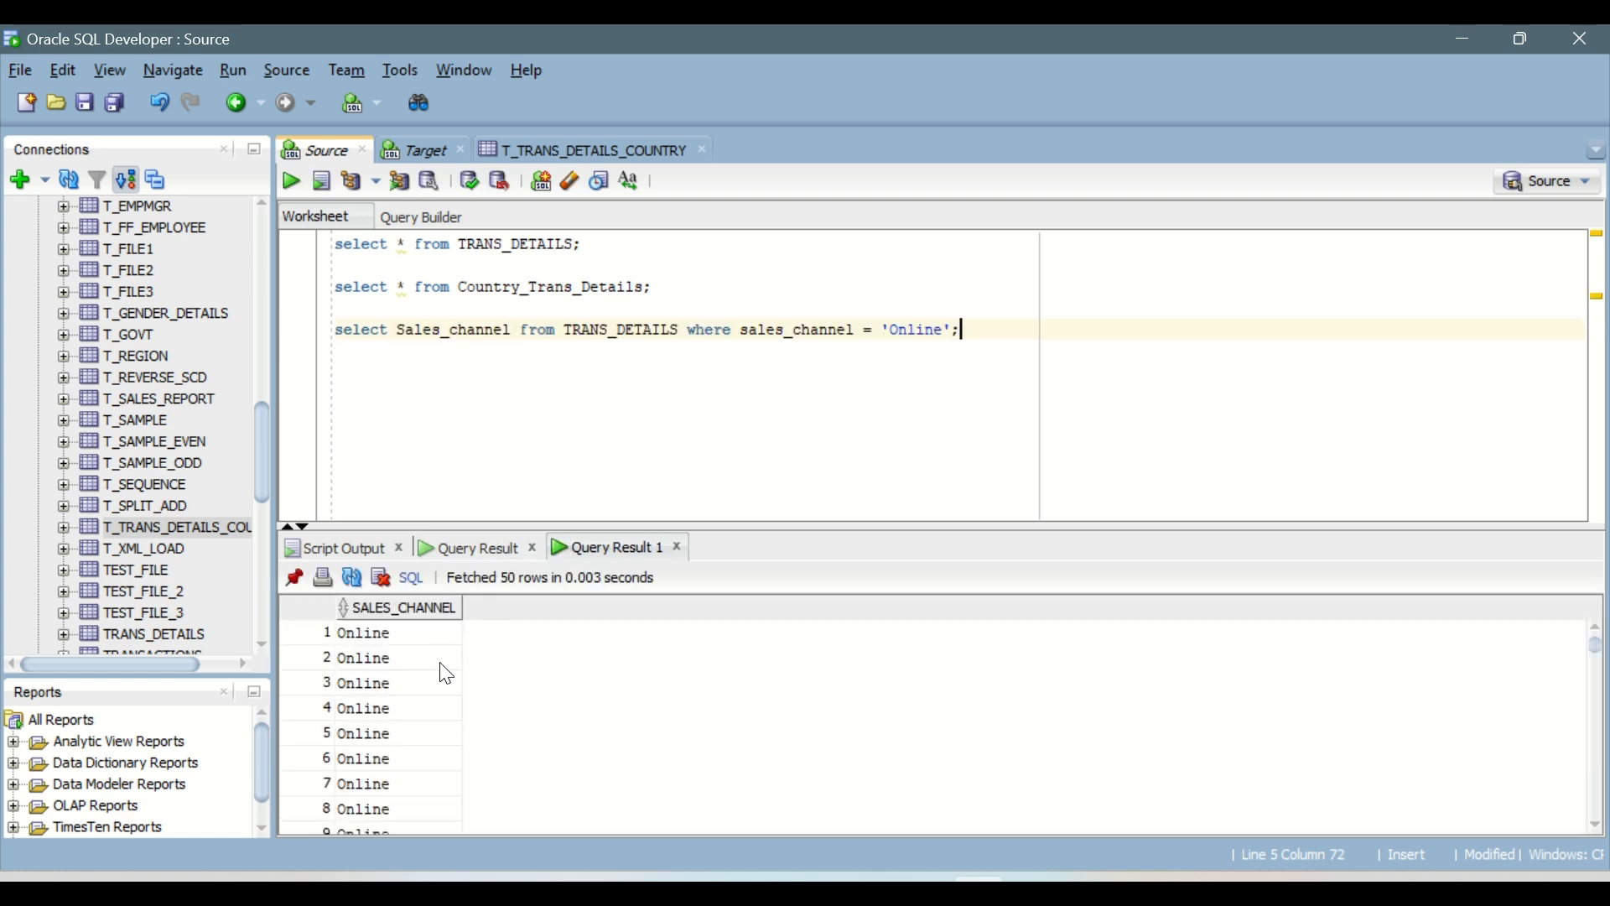
{"action": "scroll", "coordinate": [446, 674], "scroll_direction": "down", "scroll_amount": 4}
{"action": "scroll", "coordinate": [443, 671], "scroll_direction": "up", "scroll_amount": 3}
Step: Replace the Sales_channel column with * in the filtered TRANS_DETAILS query and run it
{"action": "left_click_drag", "start_coordinate": [502, 329], "coordinate": [409, 330]}
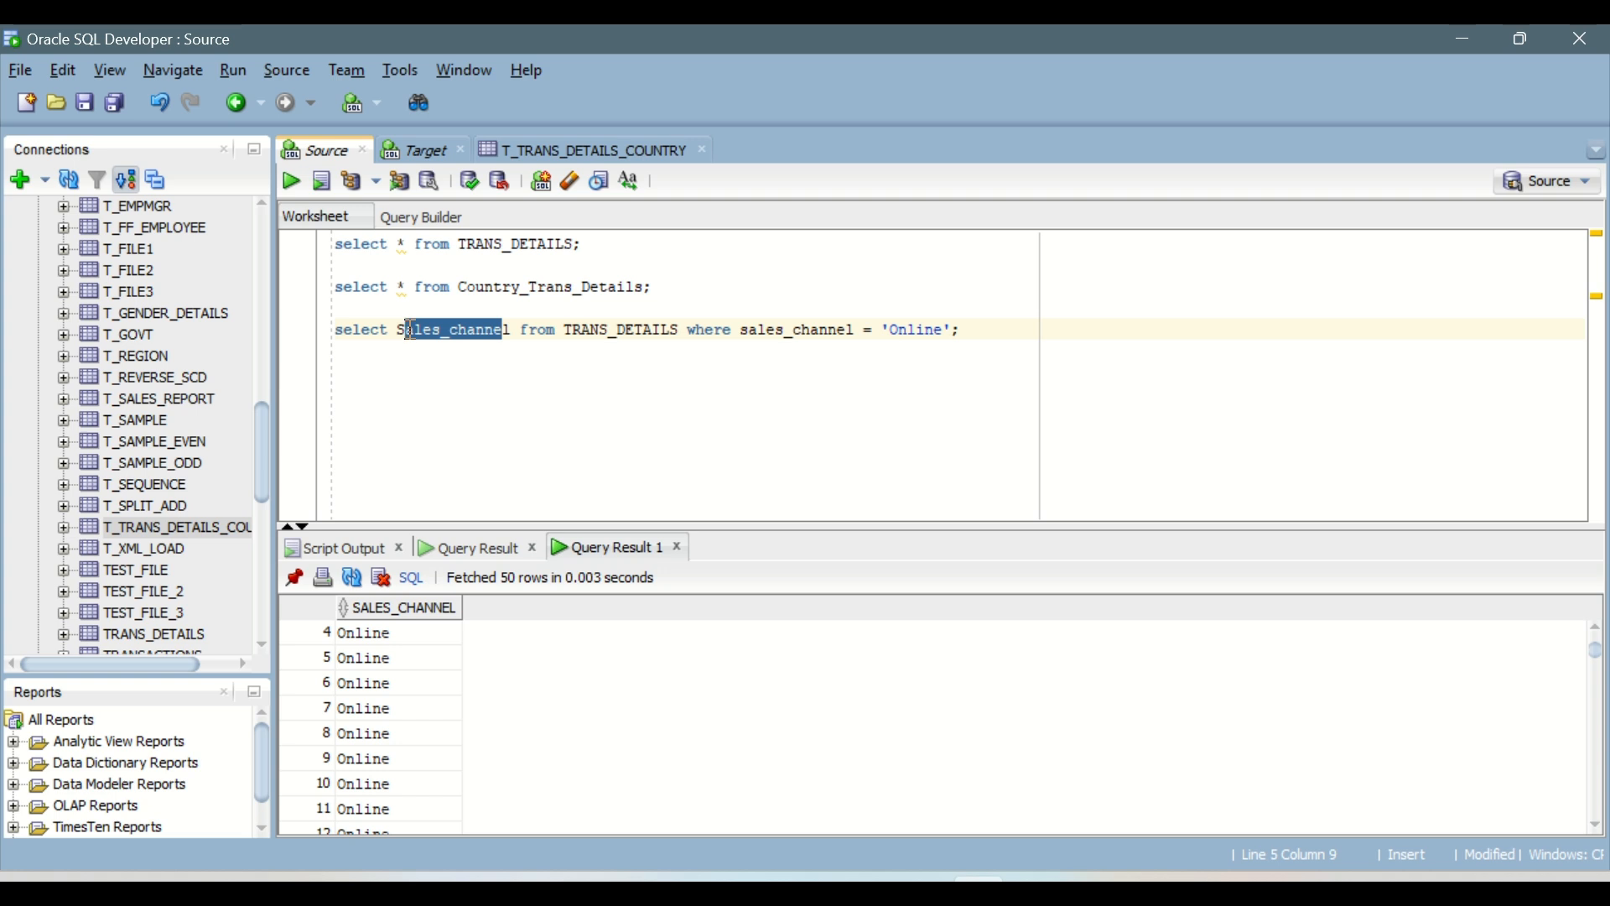
{"action": "key", "text": "BackSpace"}
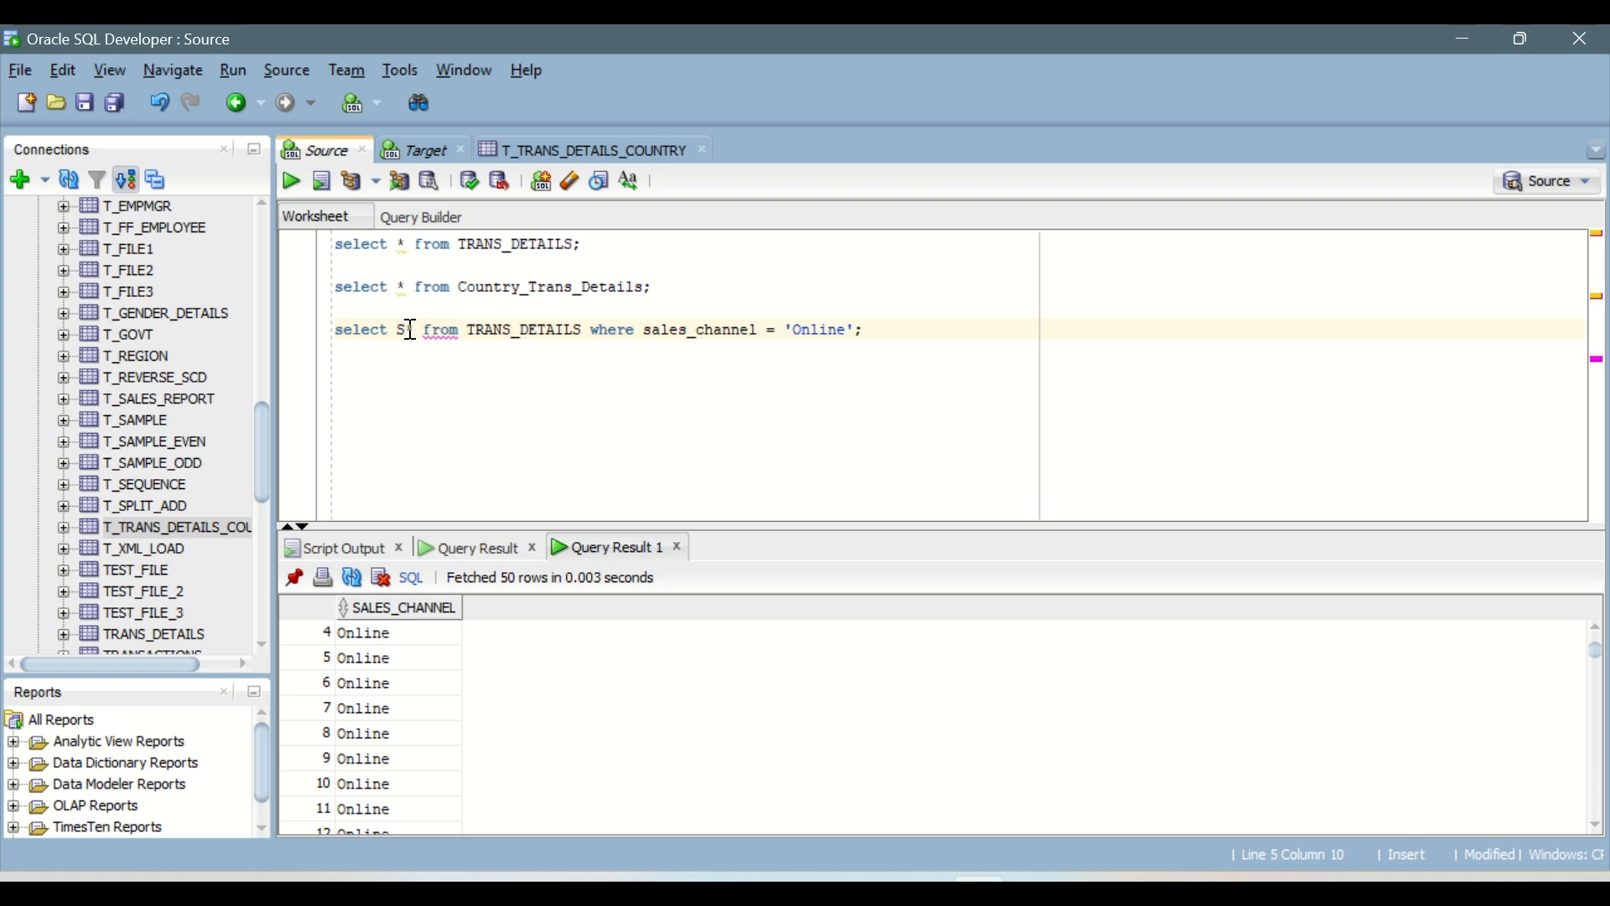
{"action": "key", "text": "BackSpace"}
{"action": "key", "text": "BackSpace"}
{"action": "type", "text": "*"}
{"action": "key", "text": "Left"}
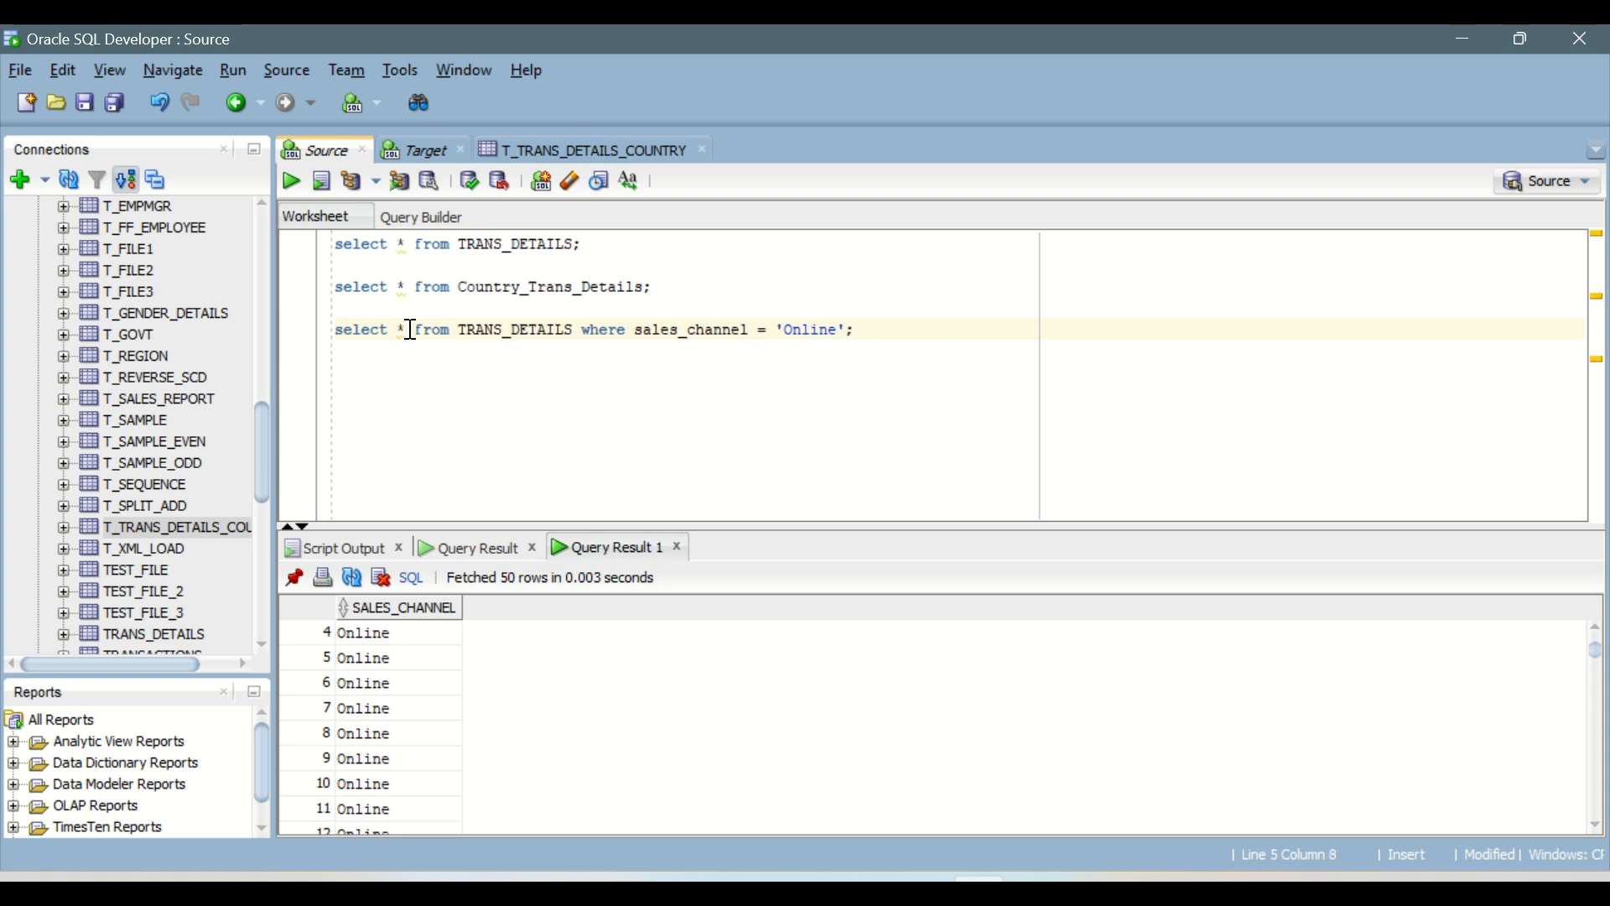
{"action": "key", "text": "ctrl+Return"}
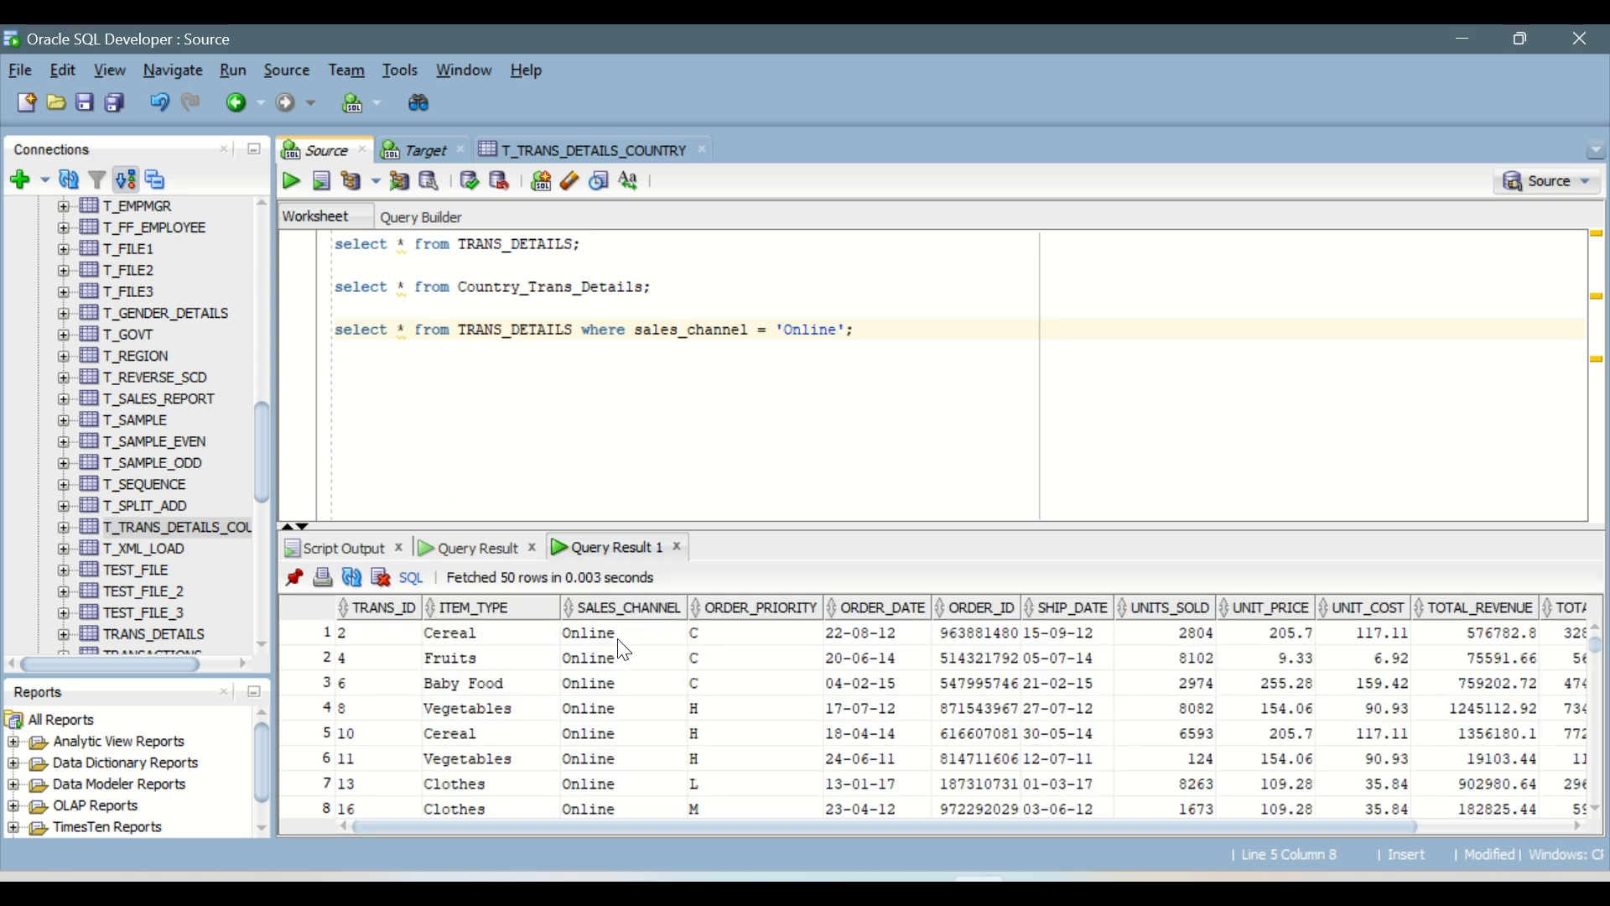
Step: Count the rows returned by the Online sales query and look over its SALES_CHANNEL values
{"action": "scroll", "coordinate": [625, 662], "scroll_direction": "down", "scroll_amount": 14}
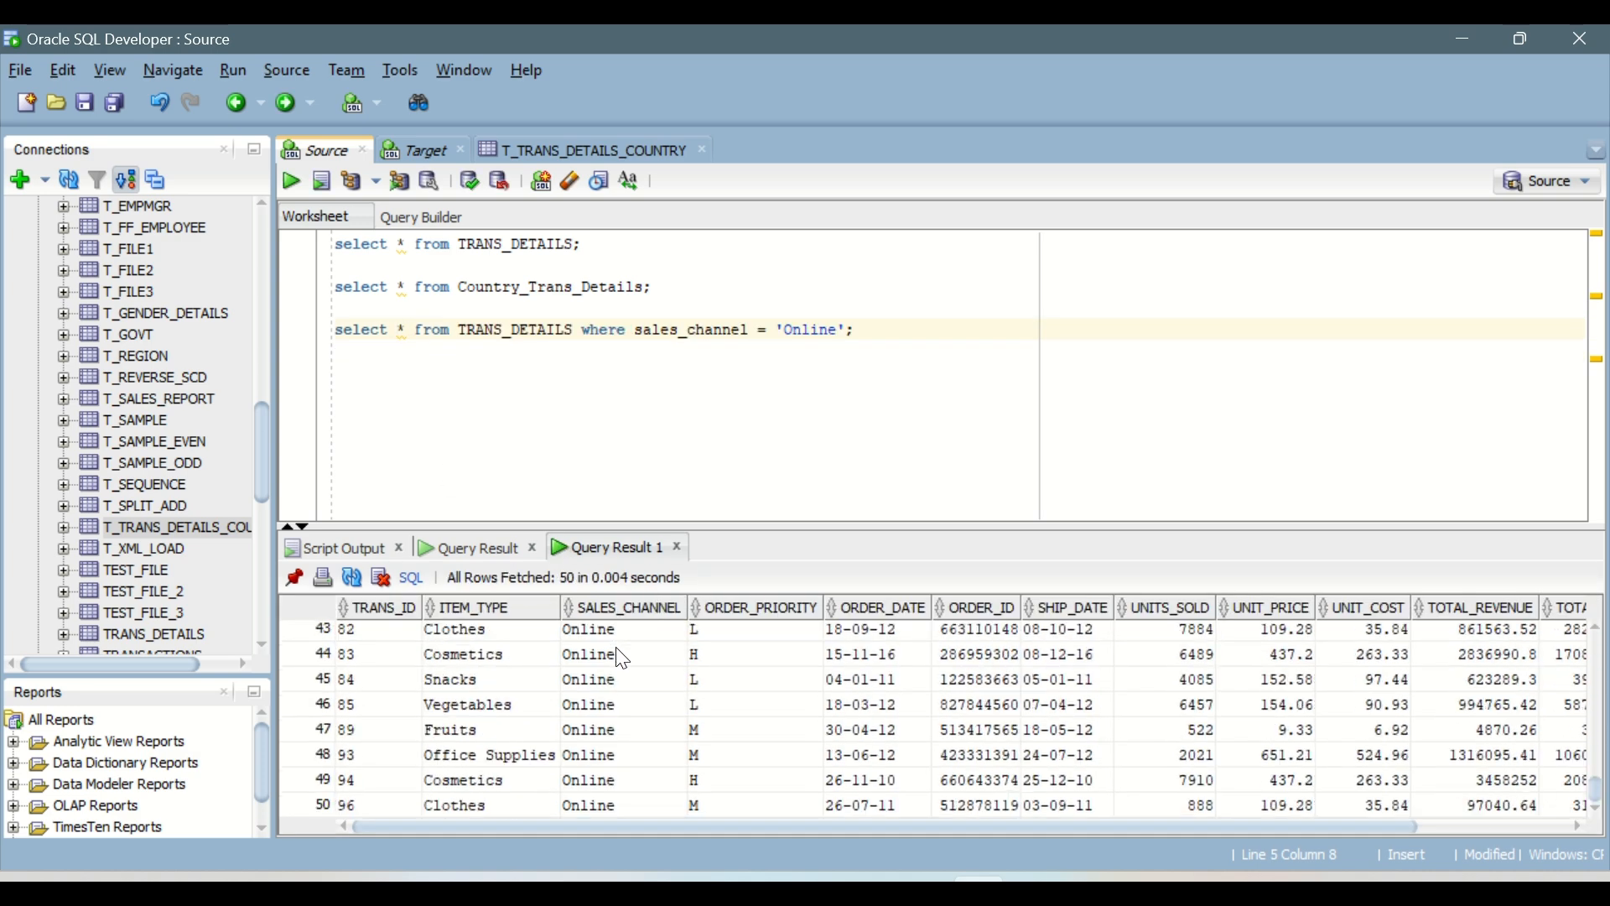
{"action": "right_click", "coordinate": [632, 681]}
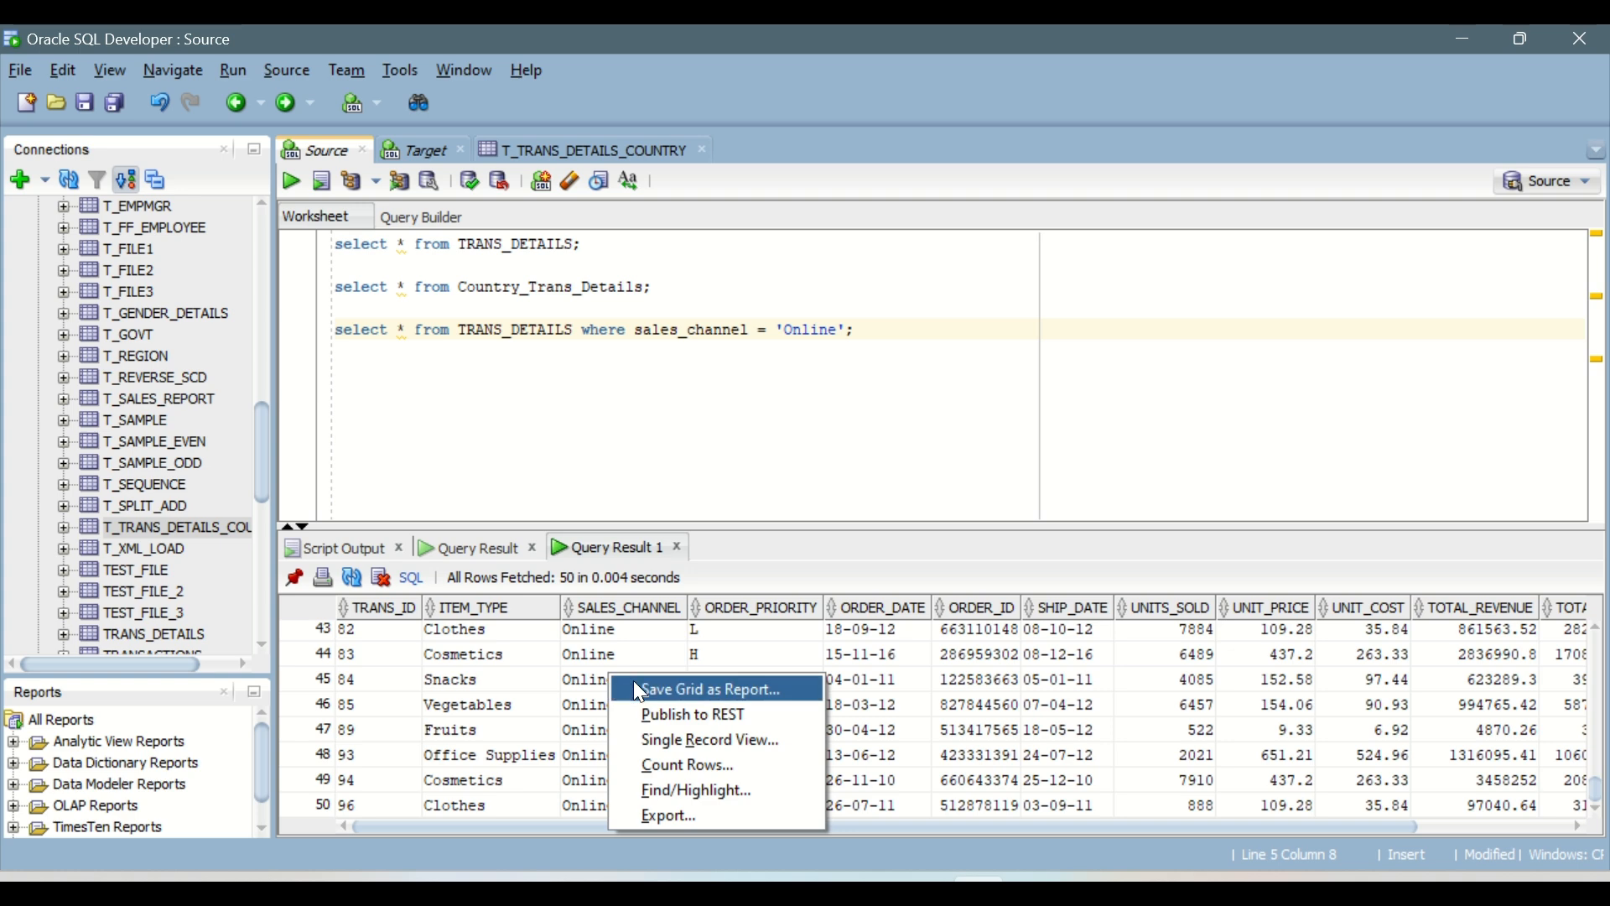
{"action": "left_click", "coordinate": [701, 768]}
{"action": "left_click", "coordinate": [872, 500]}
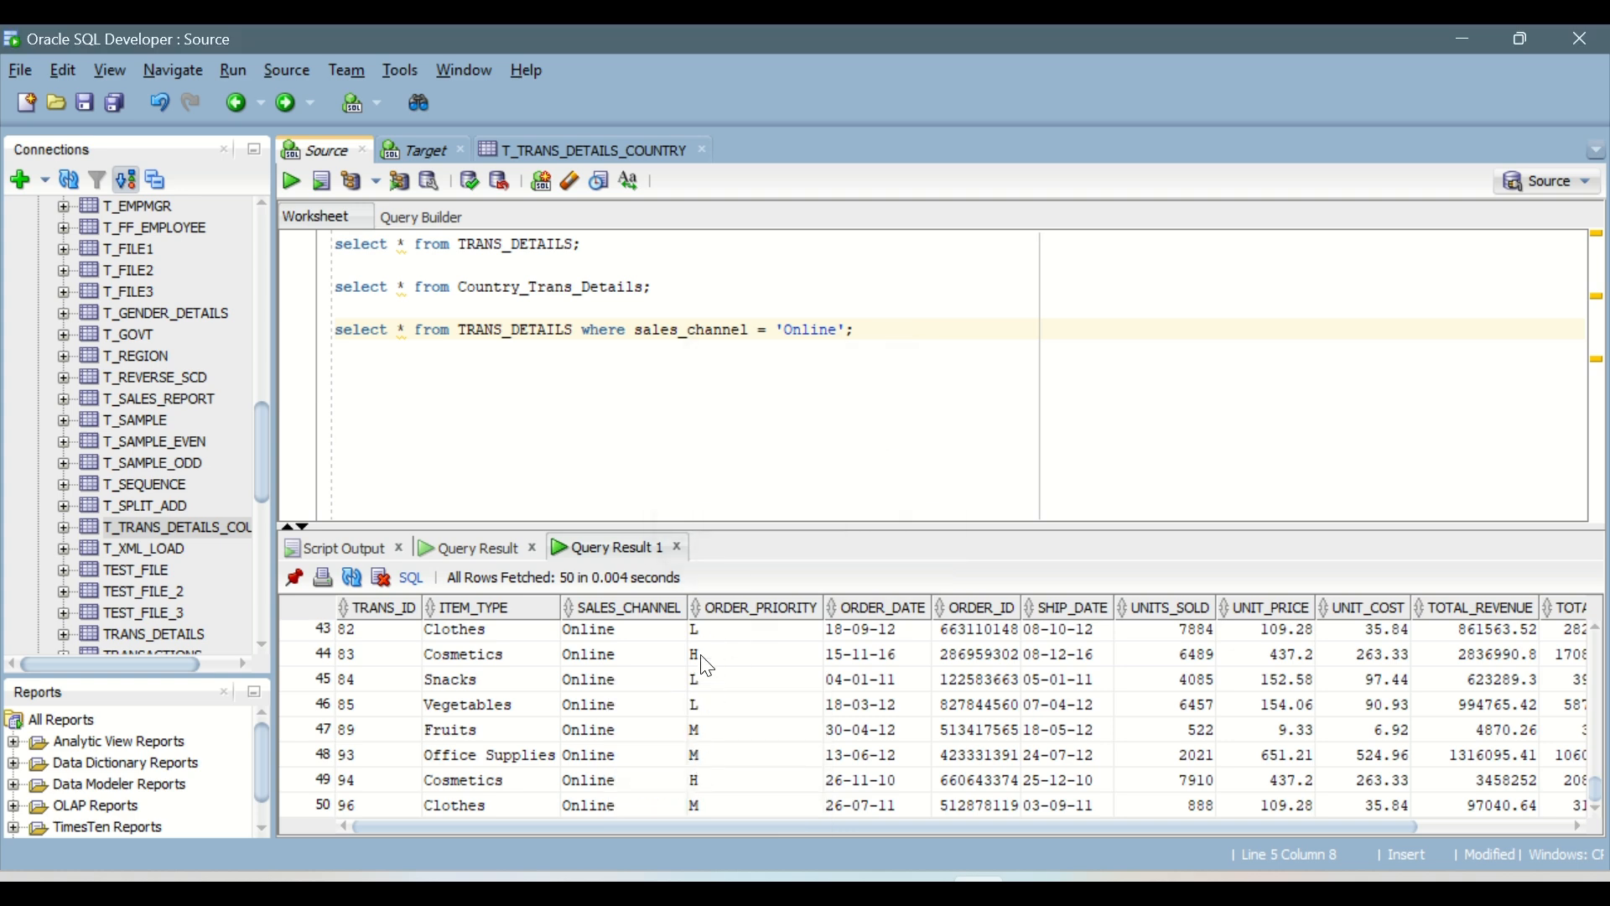
{"action": "scroll", "coordinate": [629, 689], "scroll_direction": "up", "scroll_amount": 14}
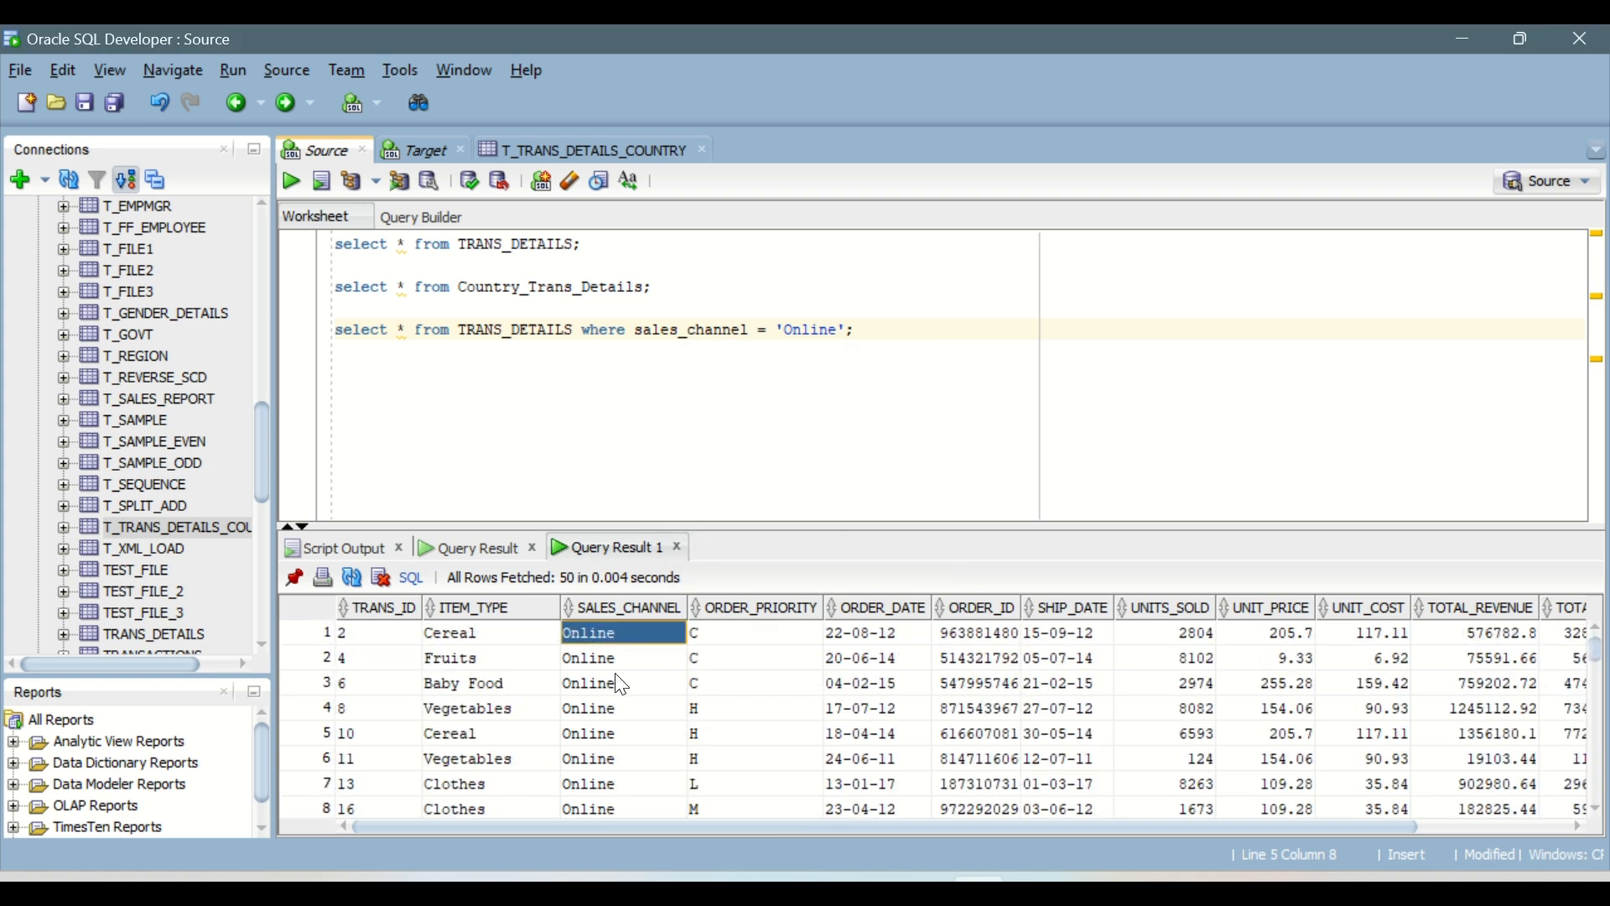
{"action": "left_click", "coordinate": [623, 684]}
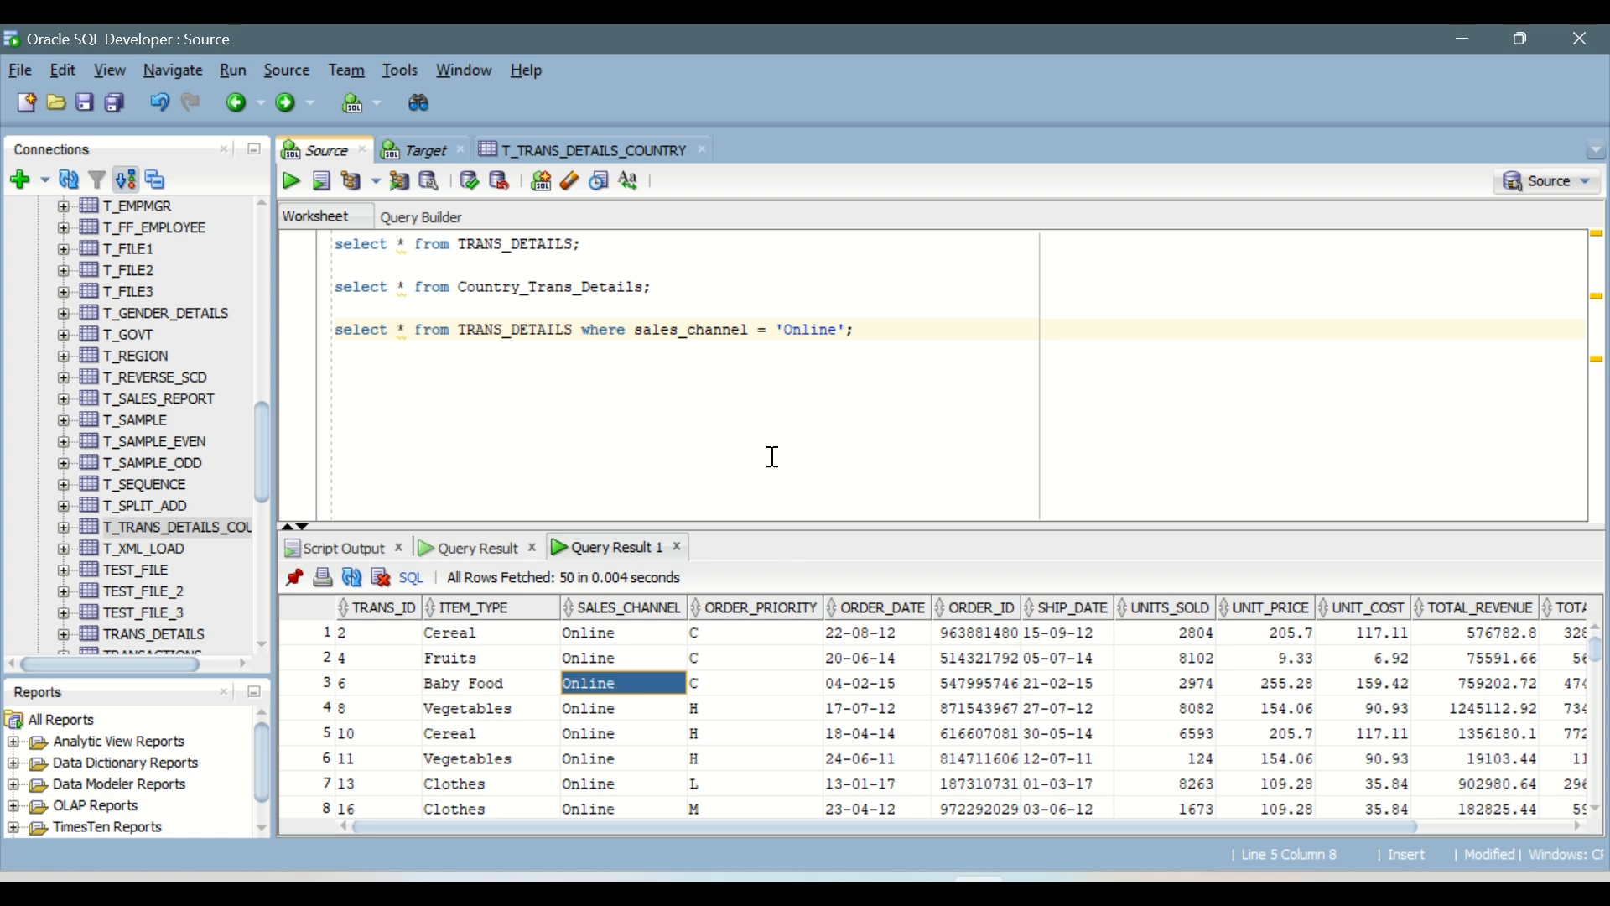
Step: Copy the Online sales query without its semicolon into the custom query editor in Informatica Data Integration and validate it
{"action": "left_click_drag", "start_coordinate": [847, 330], "coordinate": [335, 329]}
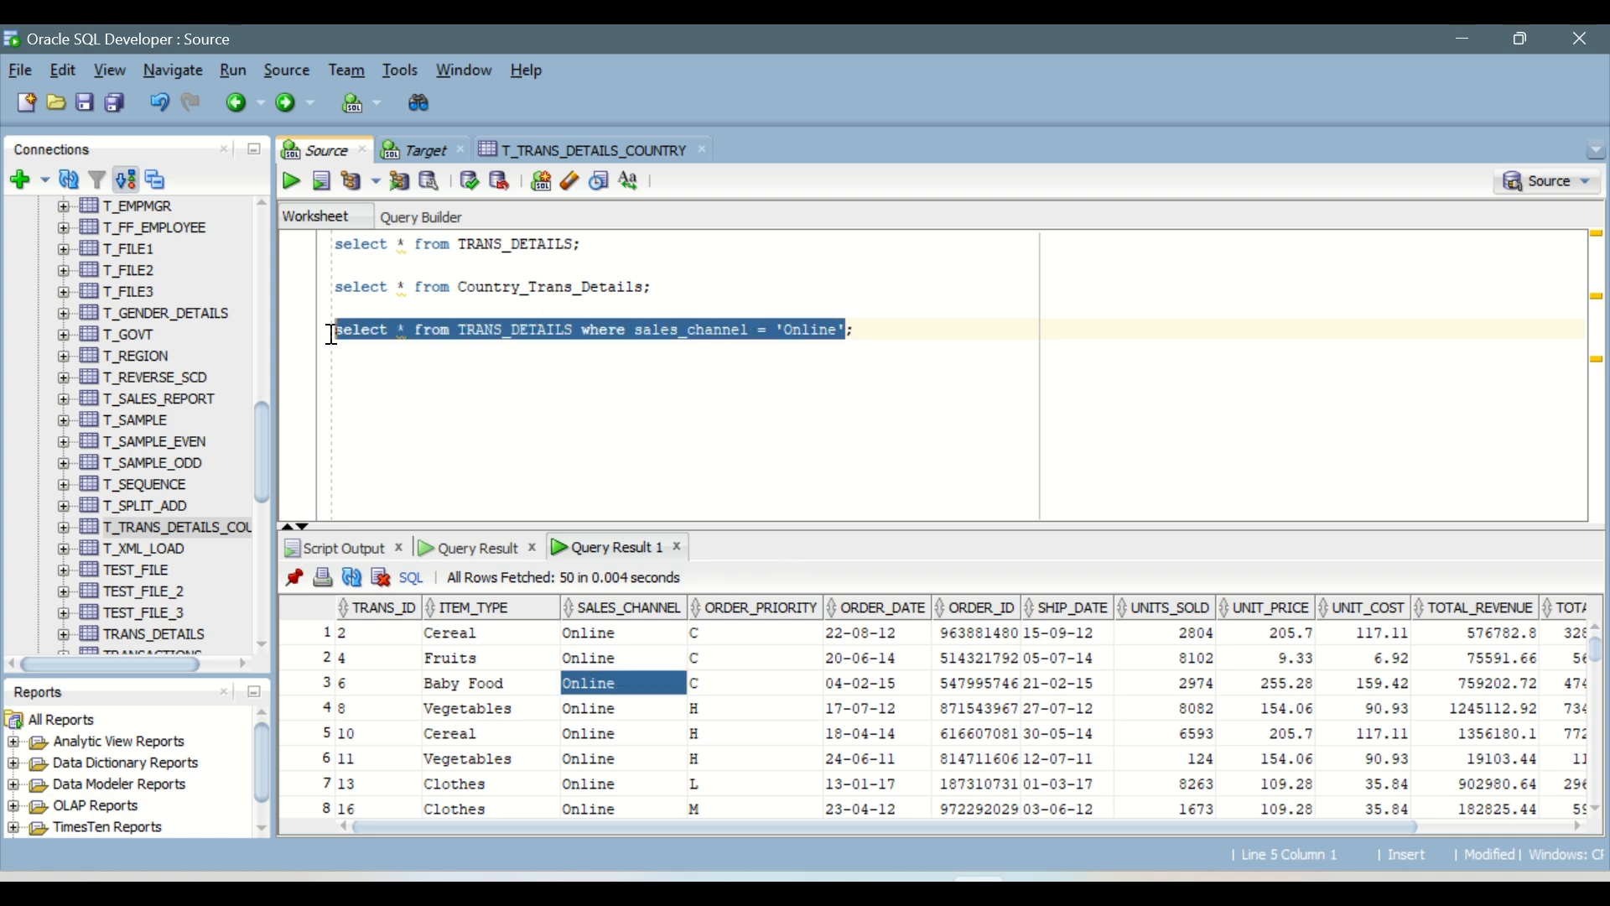
{"action": "key", "text": "alt+Tab"}
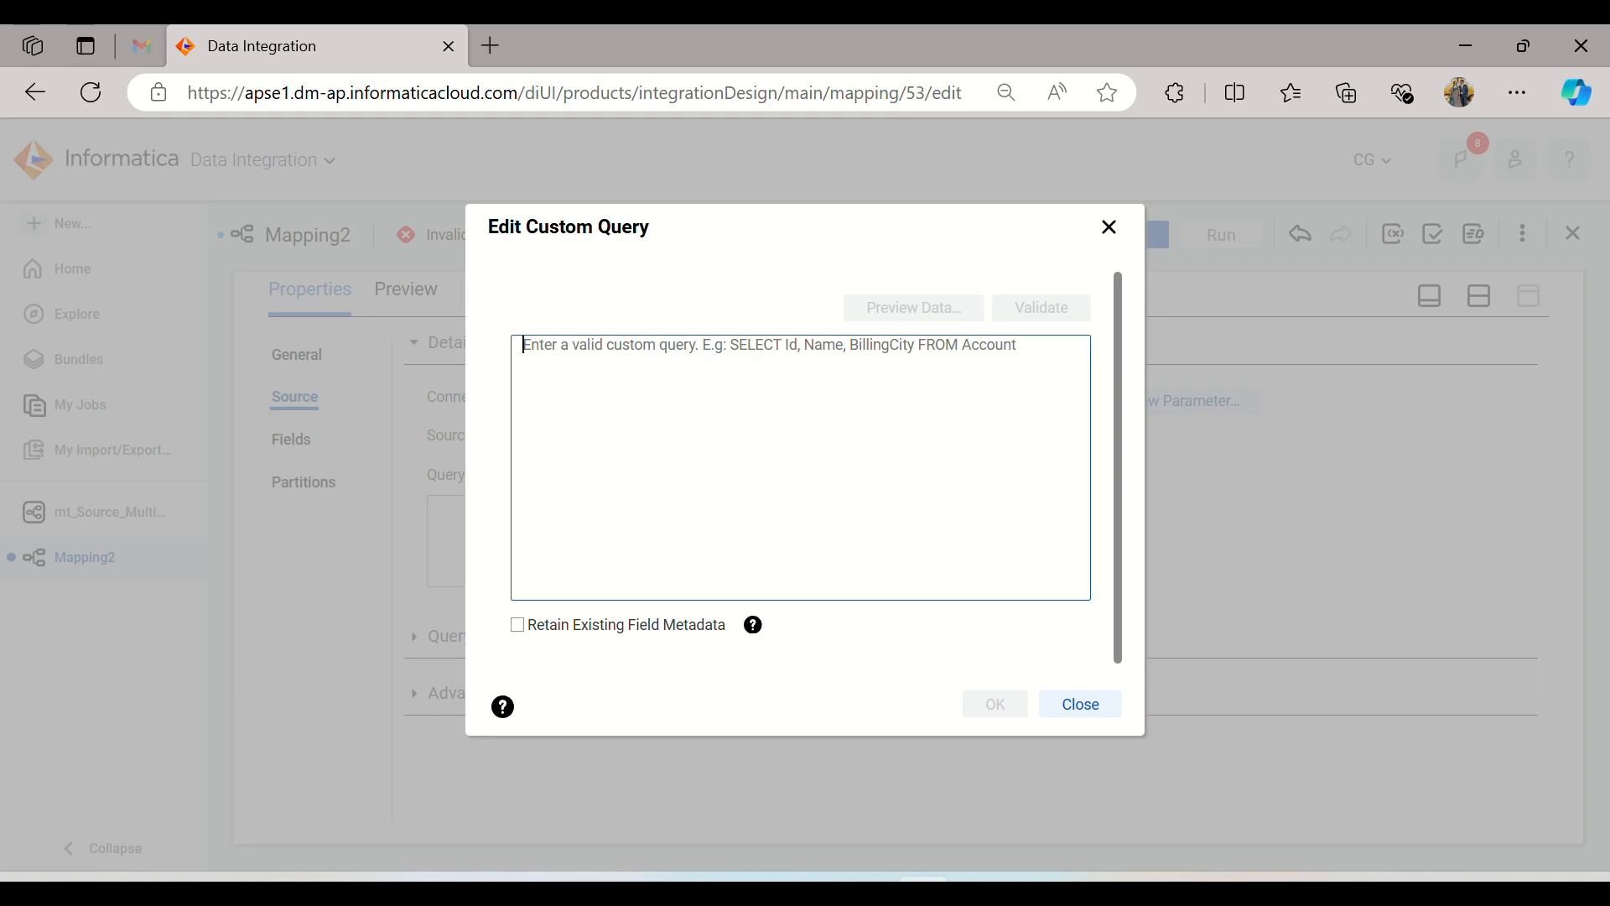
{"action": "left_click", "coordinate": [589, 383]}
{"action": "type", "text": "select * from TRANS_DETAILS where sales_channel = 'Online'"}
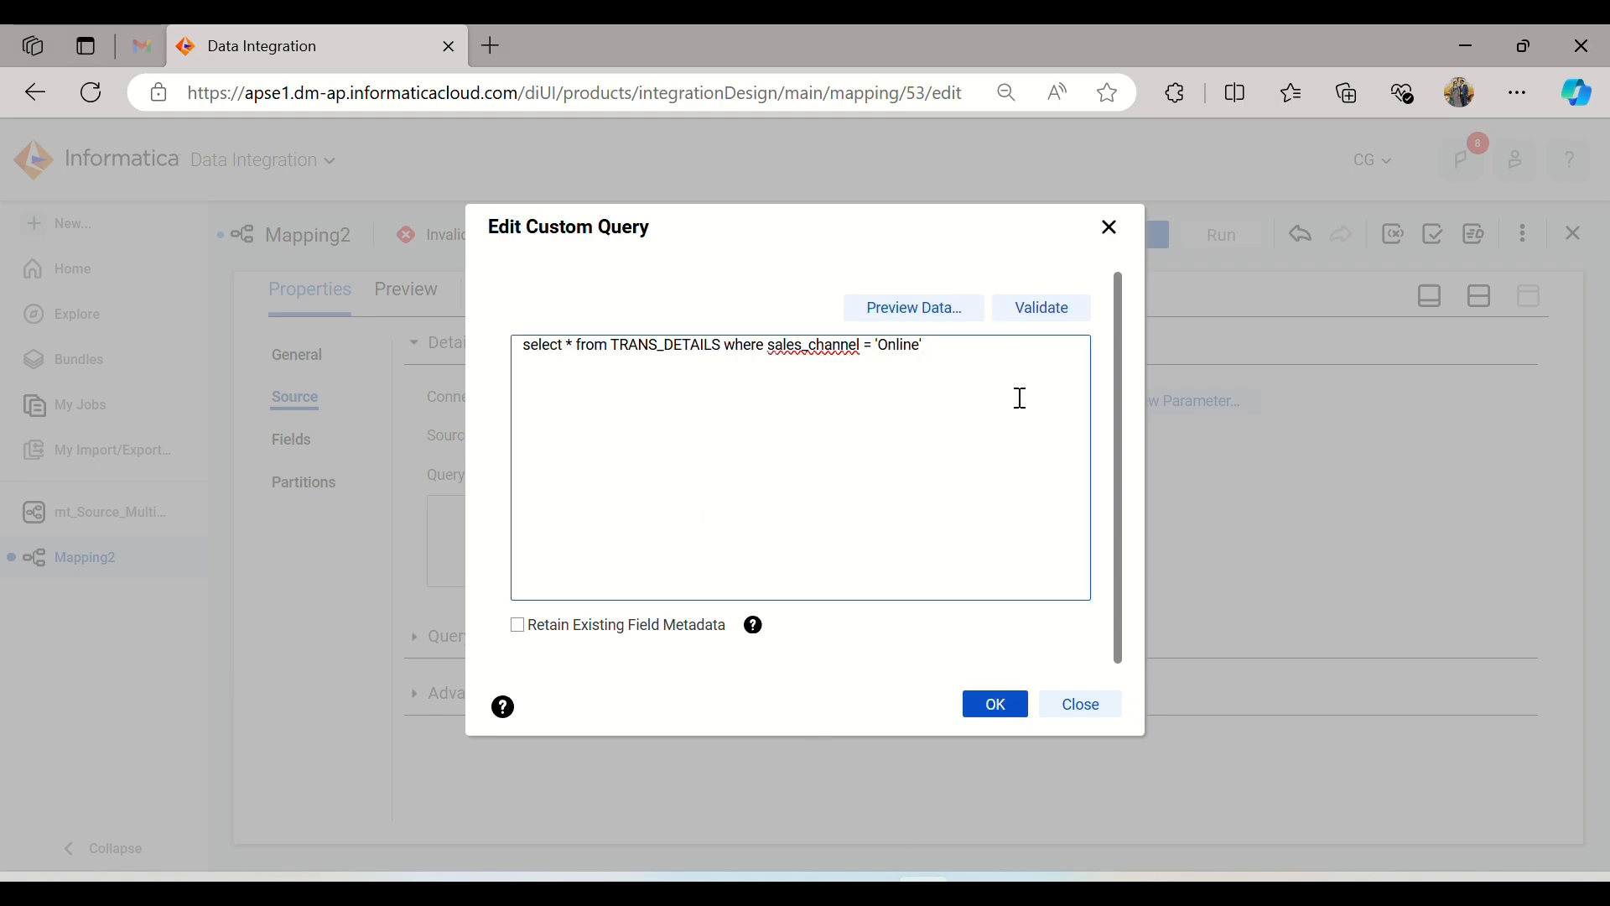
{"action": "left_click", "coordinate": [1034, 308]}
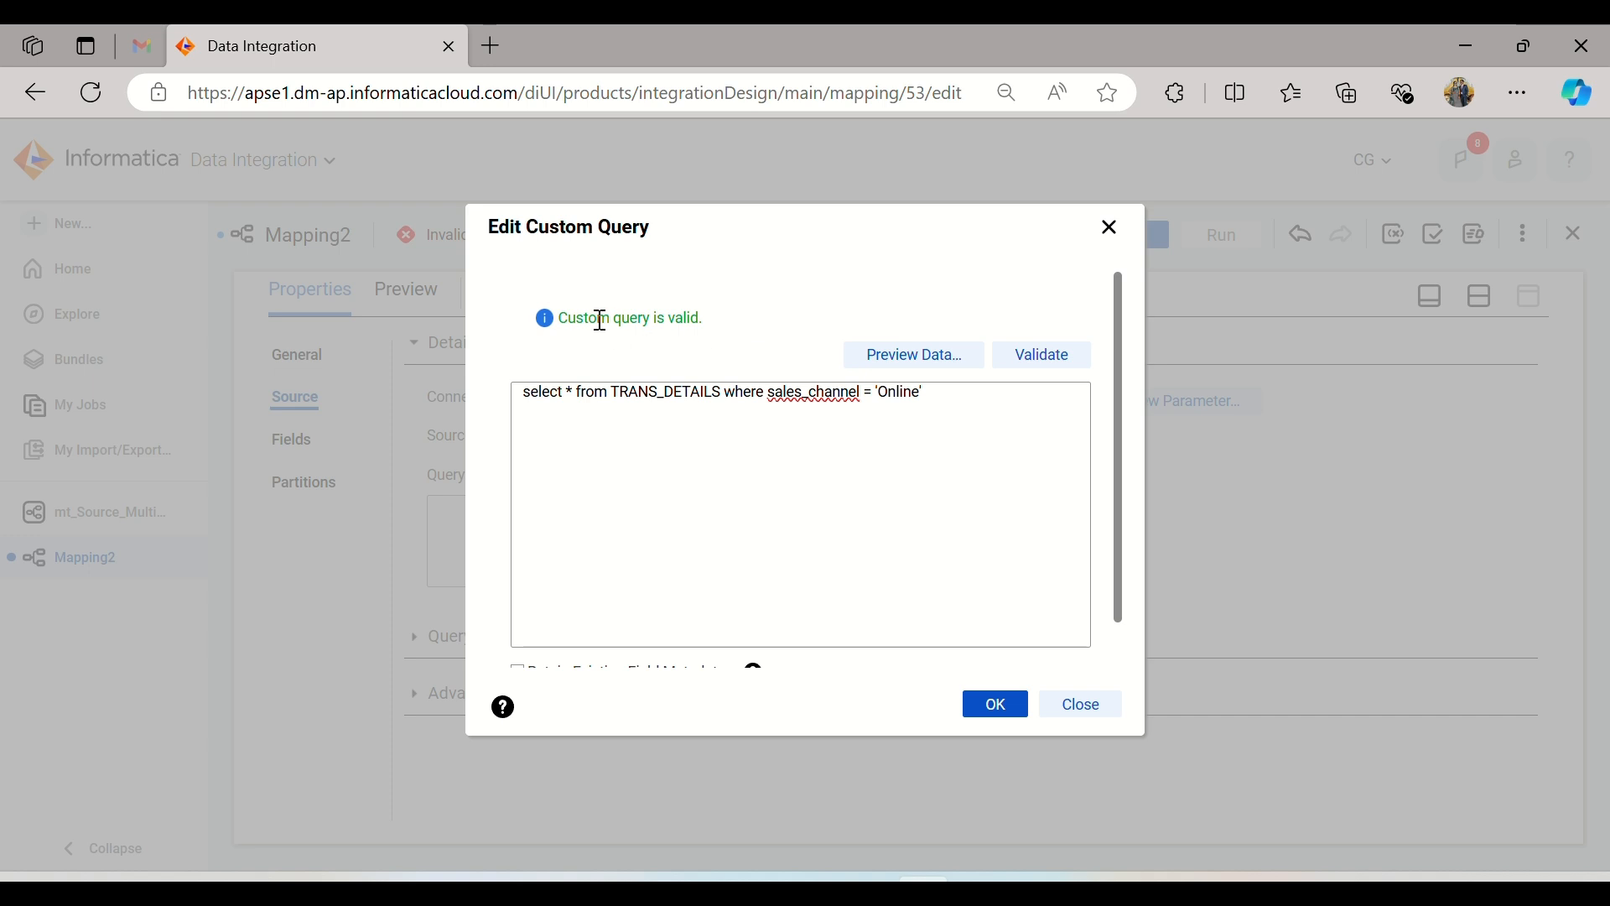
{"action": "left_click", "coordinate": [574, 391]}
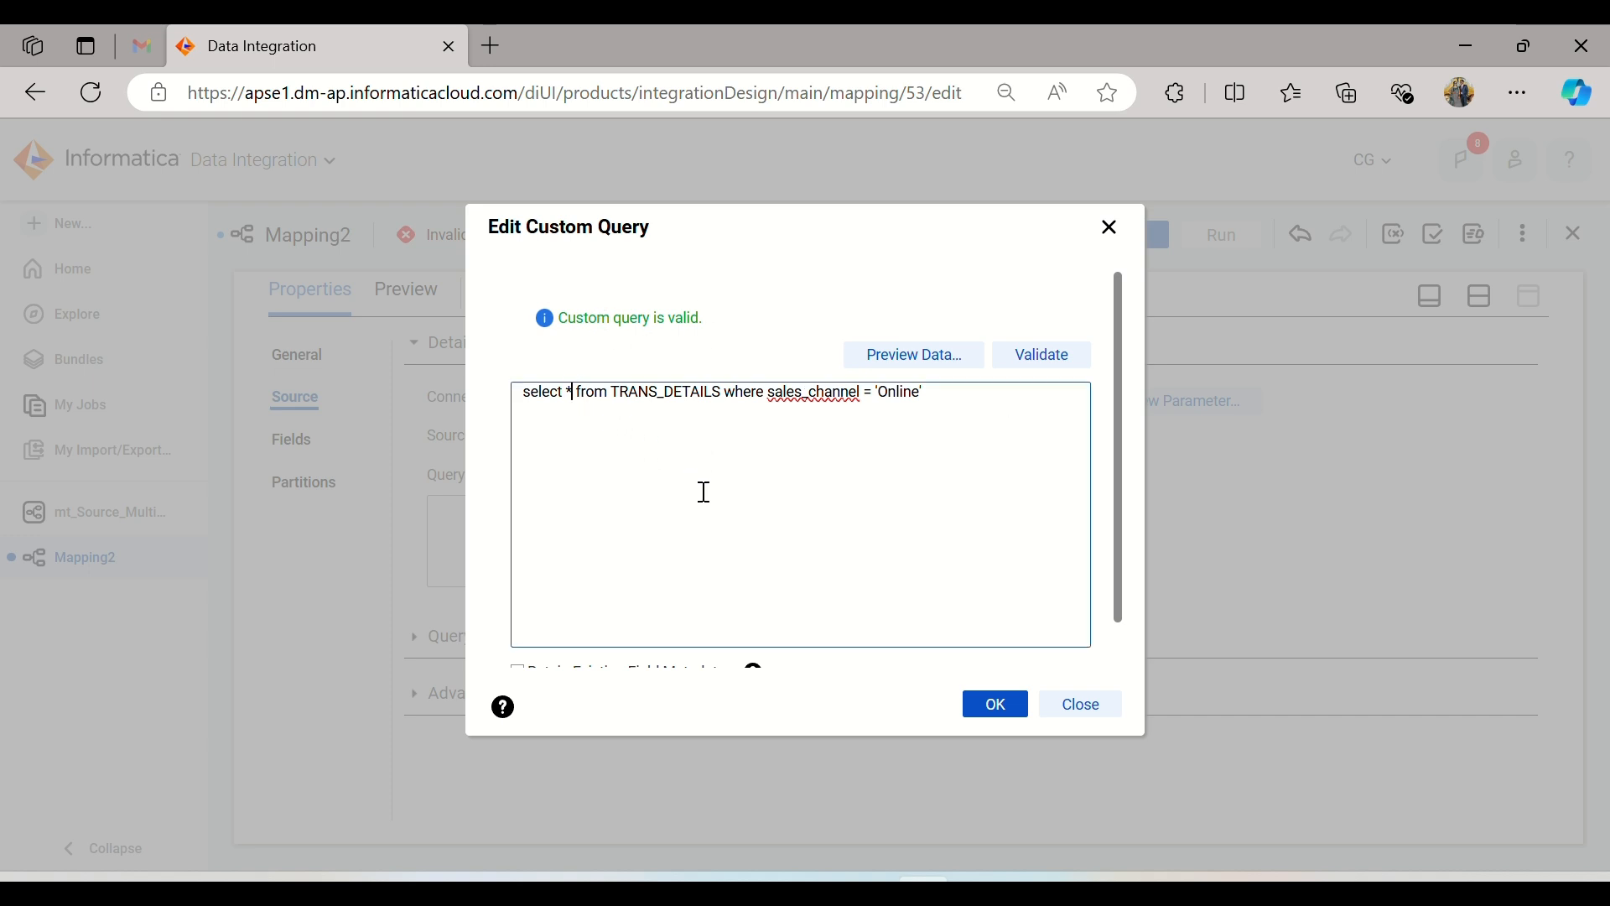
{"action": "key", "text": "BackSpace"}
{"action": "key", "text": "alt+Tab"}
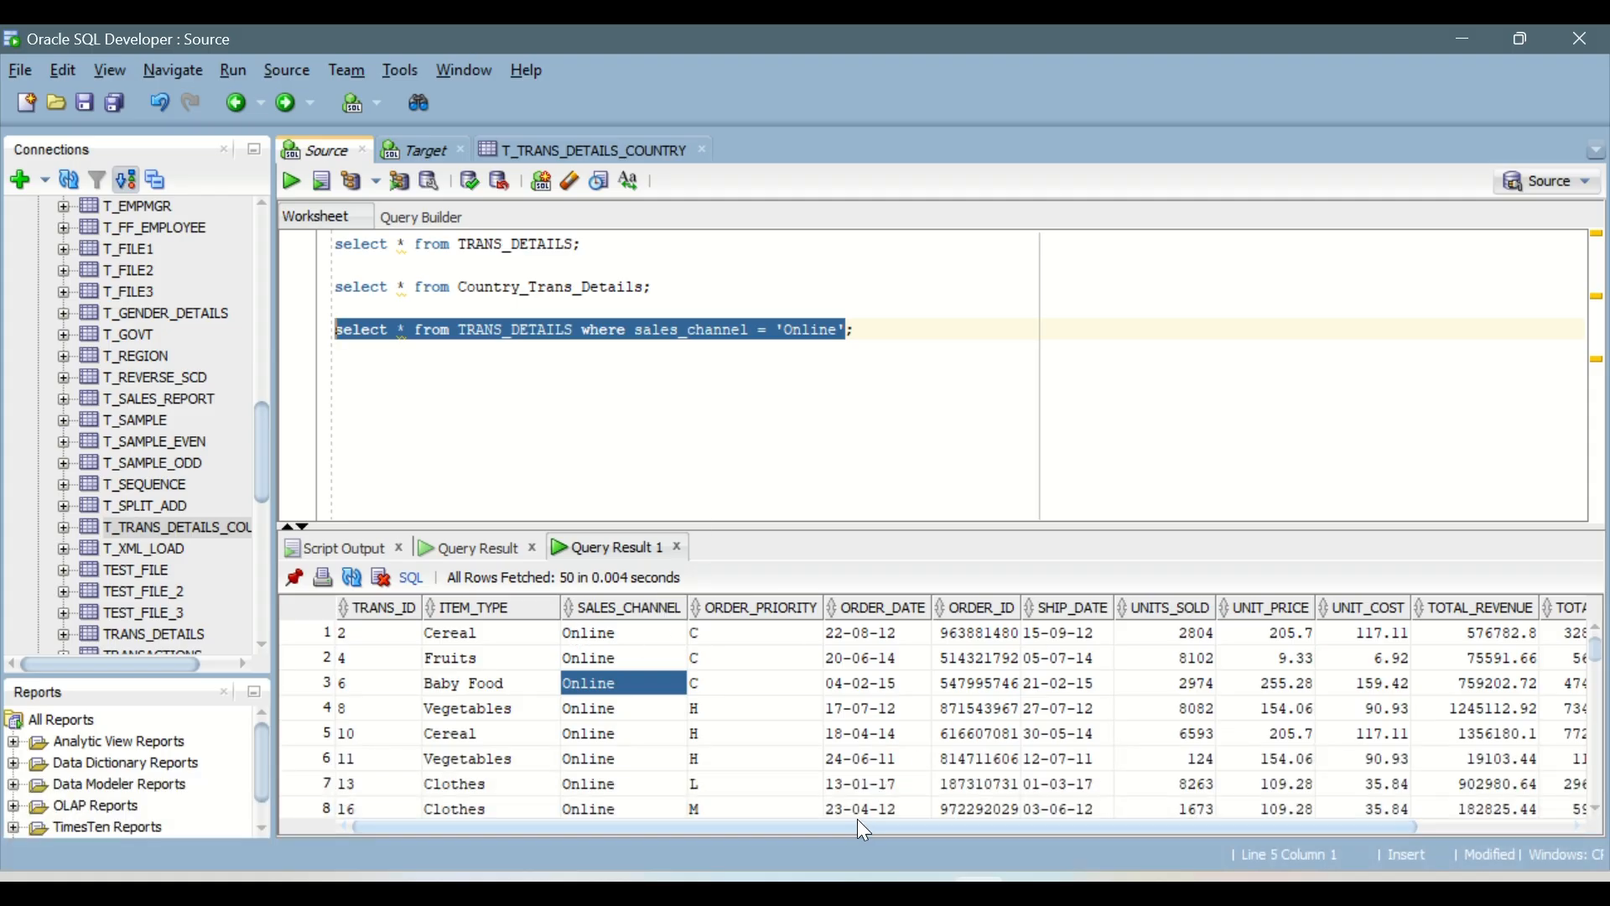
{"action": "left_click_drag", "start_coordinate": [853, 826], "coordinate": [637, 834]}
{"action": "right_click", "coordinate": [370, 606]}
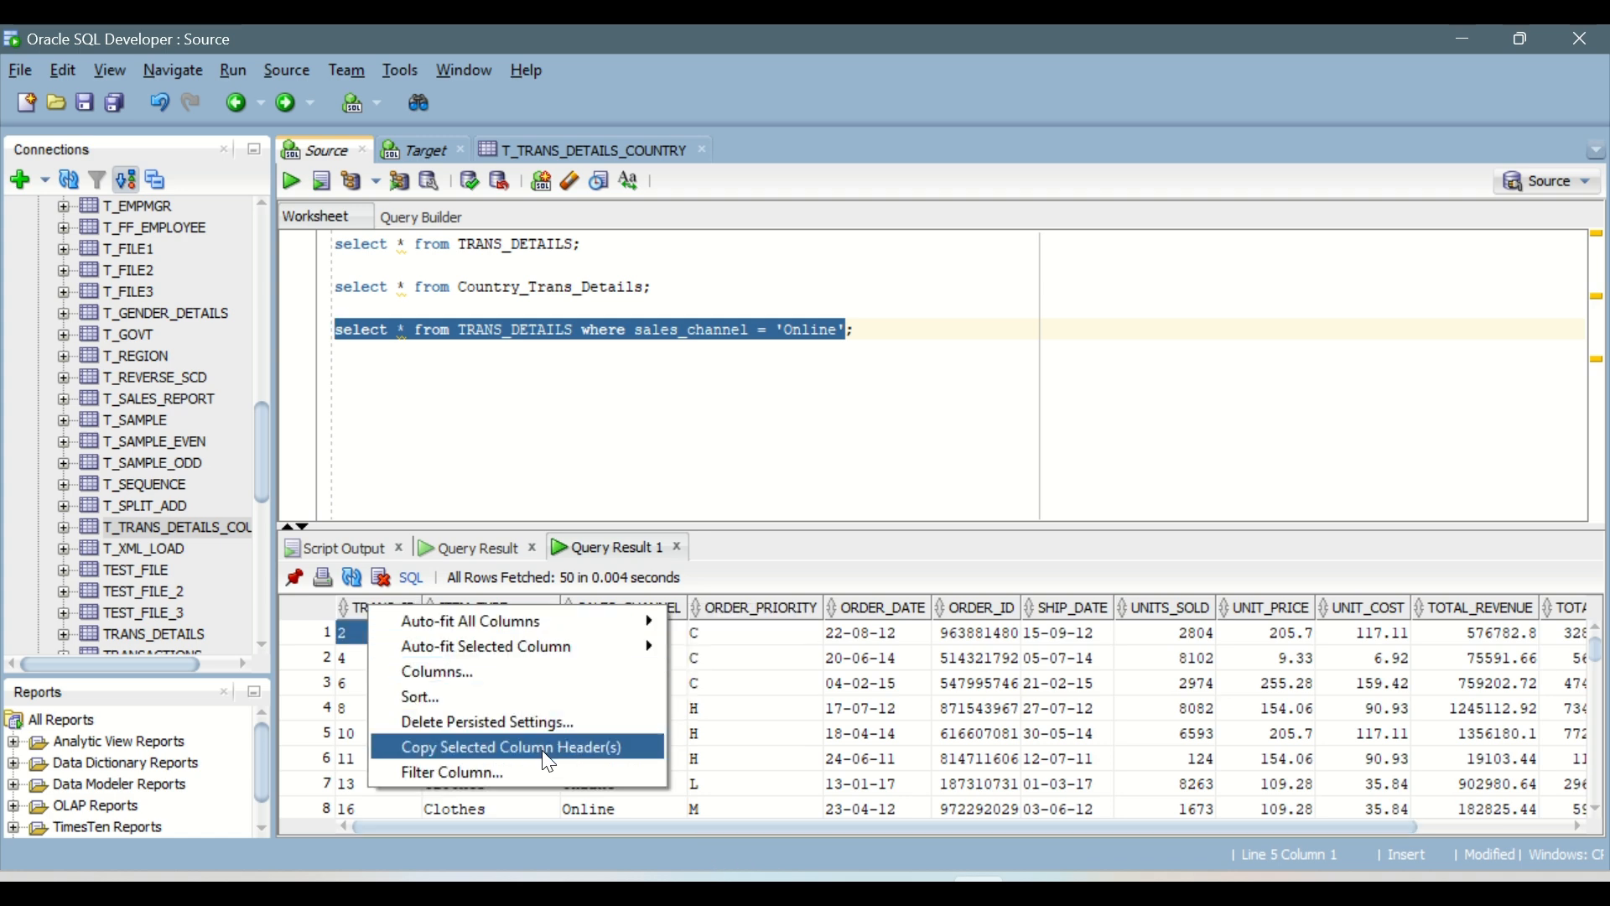
{"action": "left_click", "coordinate": [406, 398]}
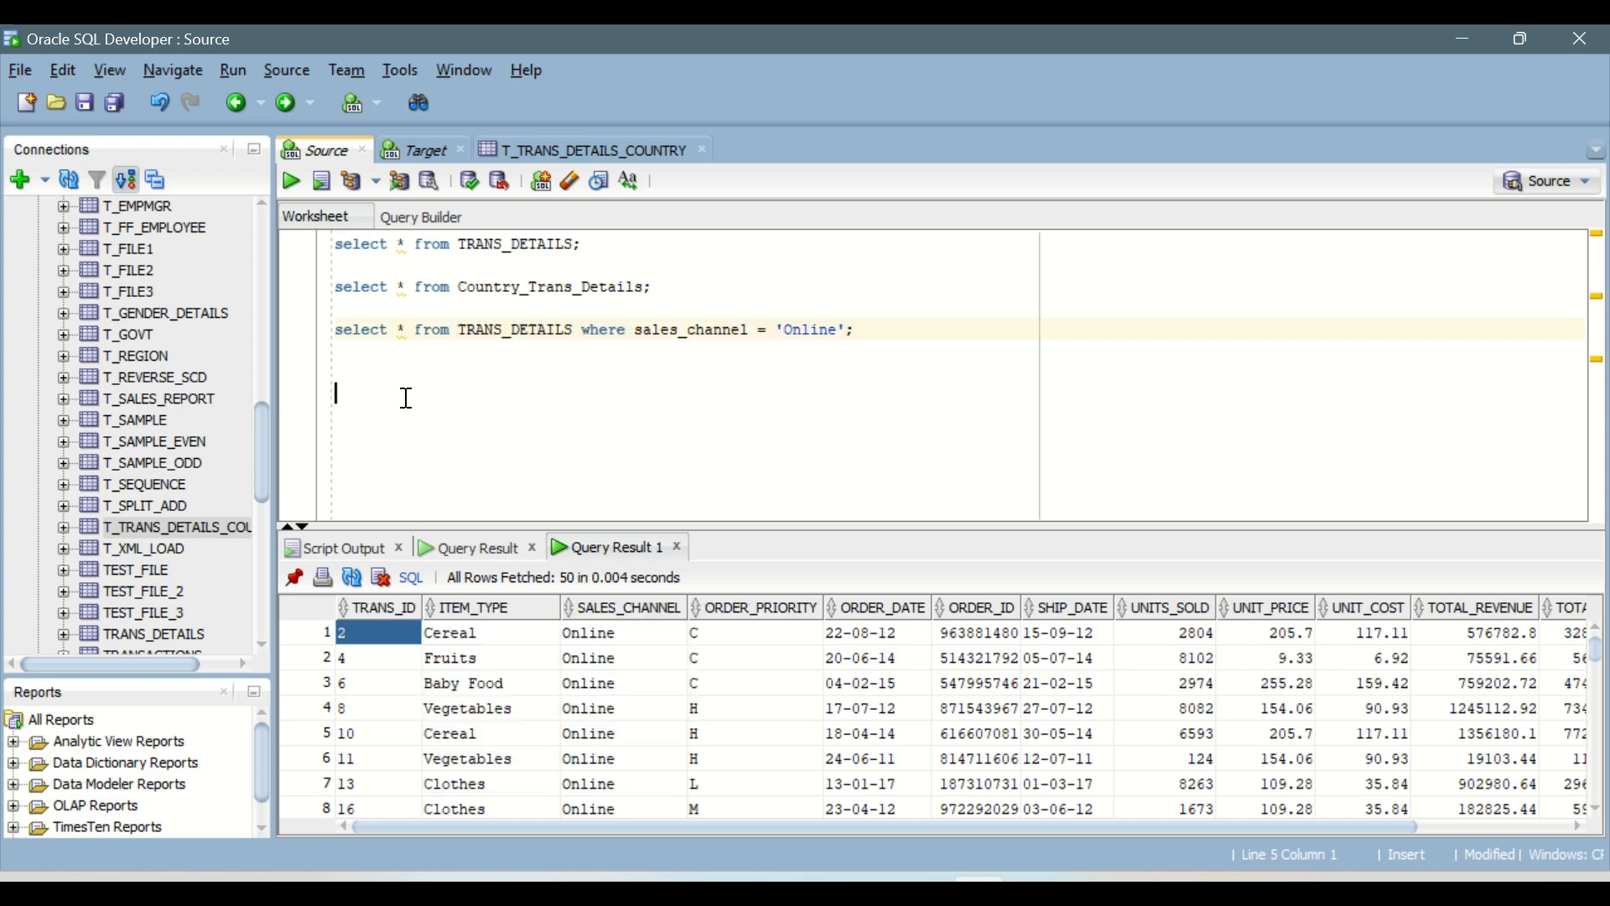
{"action": "key", "text": "alt+Tab"}
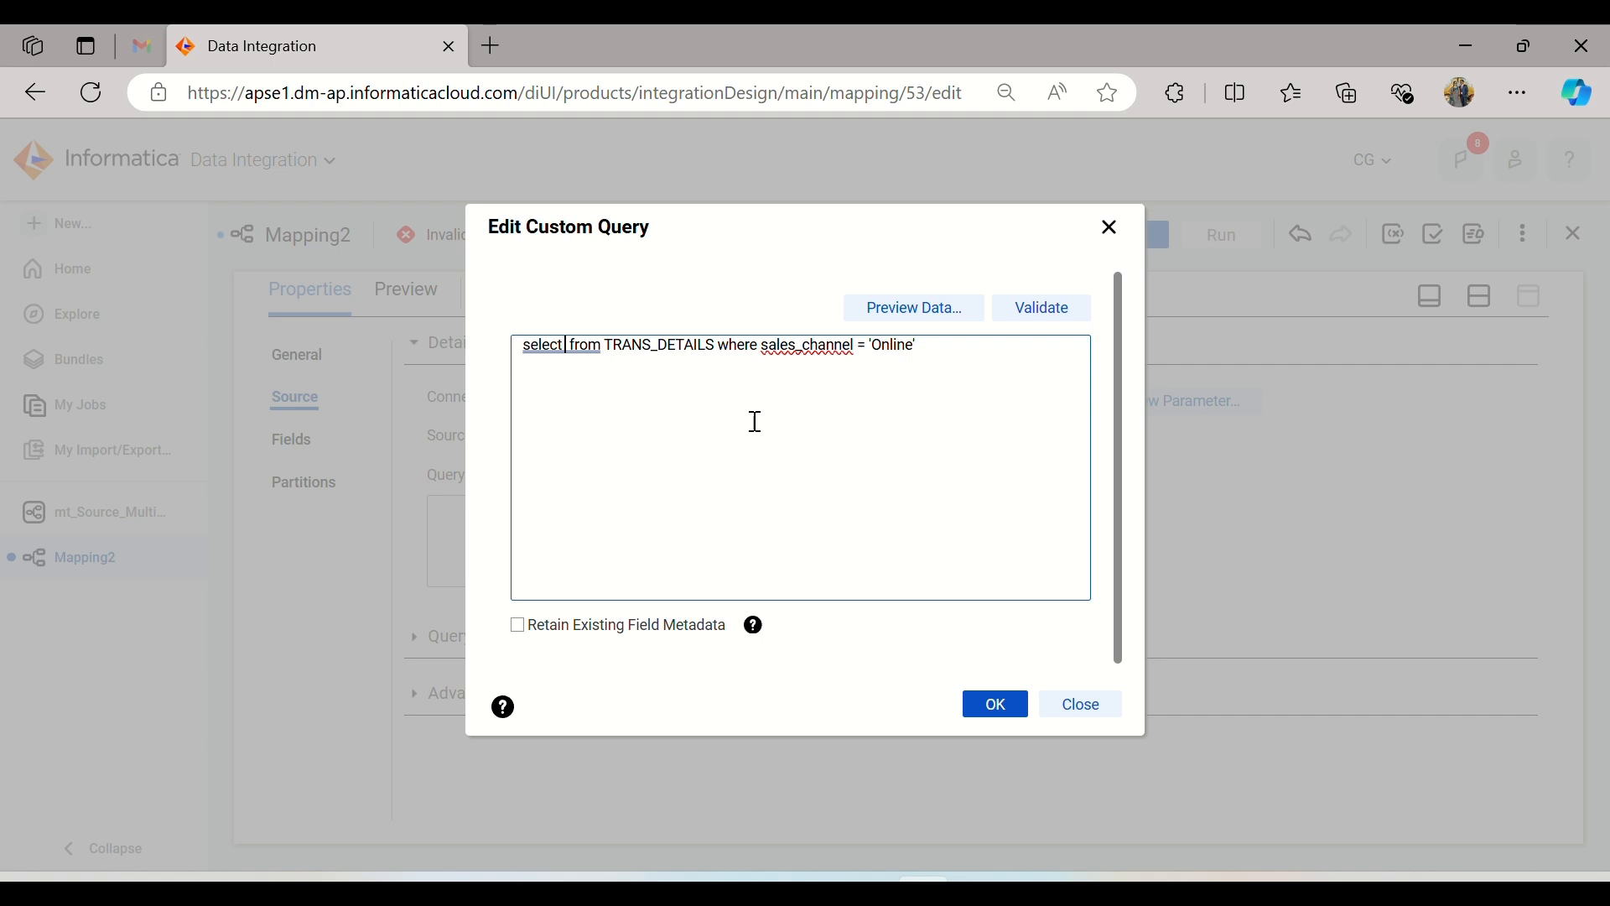
{"action": "left_click_drag", "start_coordinate": [524, 346], "coordinate": [587, 352]}
{"action": "type", "text": "*"}
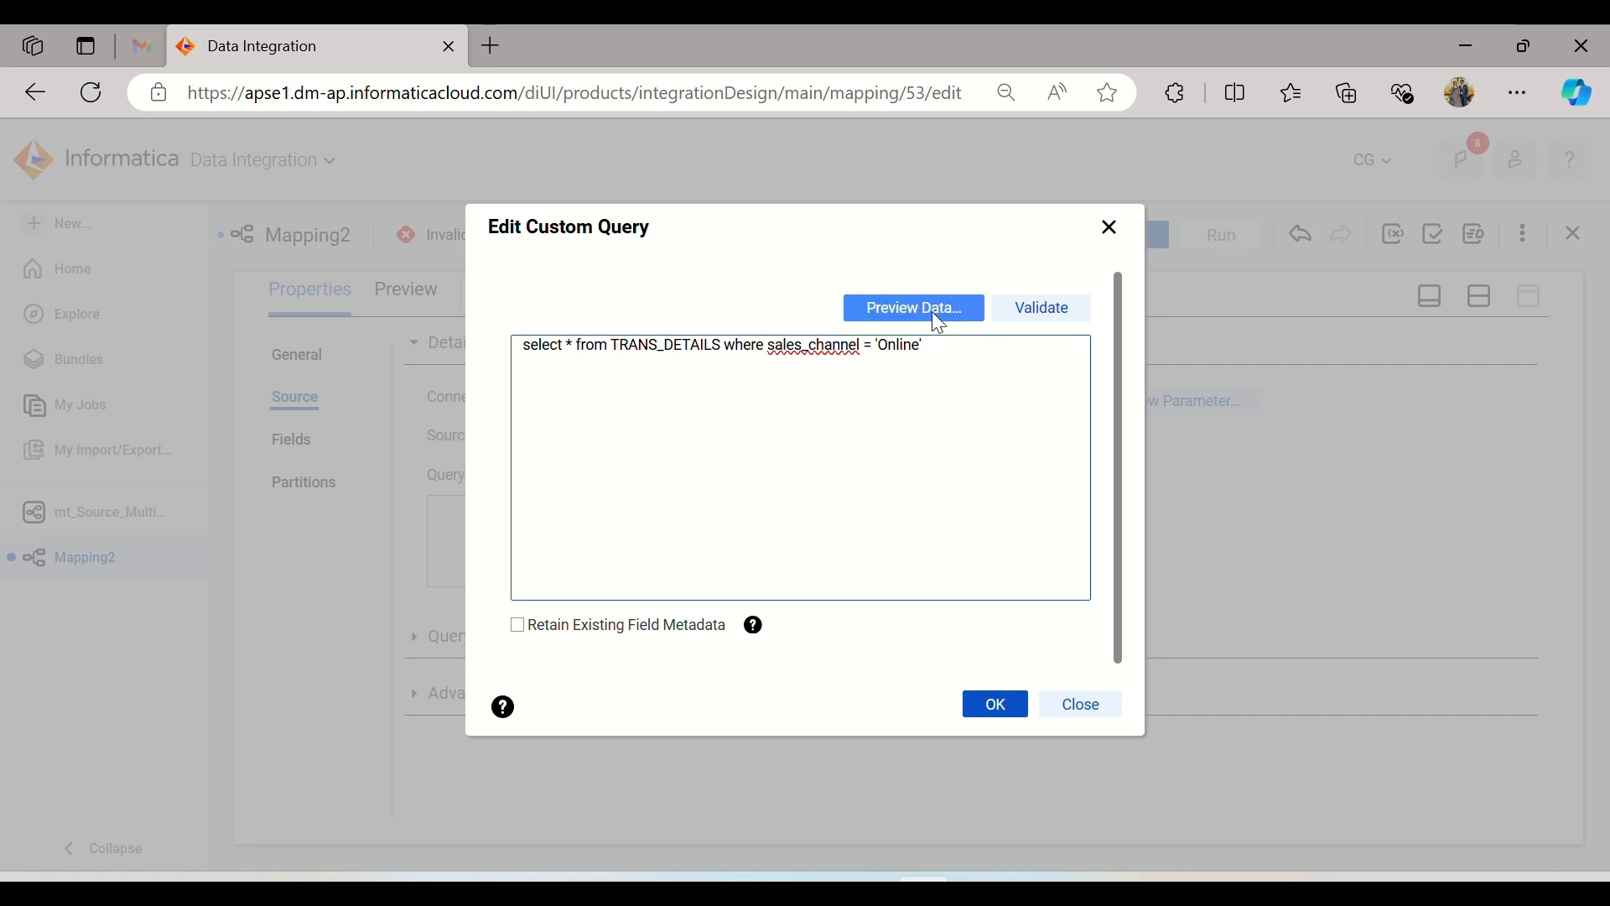
Step: Validate the custom query again, preview its data and look through the previewed Online transactions
{"action": "left_click", "coordinate": [1002, 317]}
{"action": "left_click", "coordinate": [936, 359]}
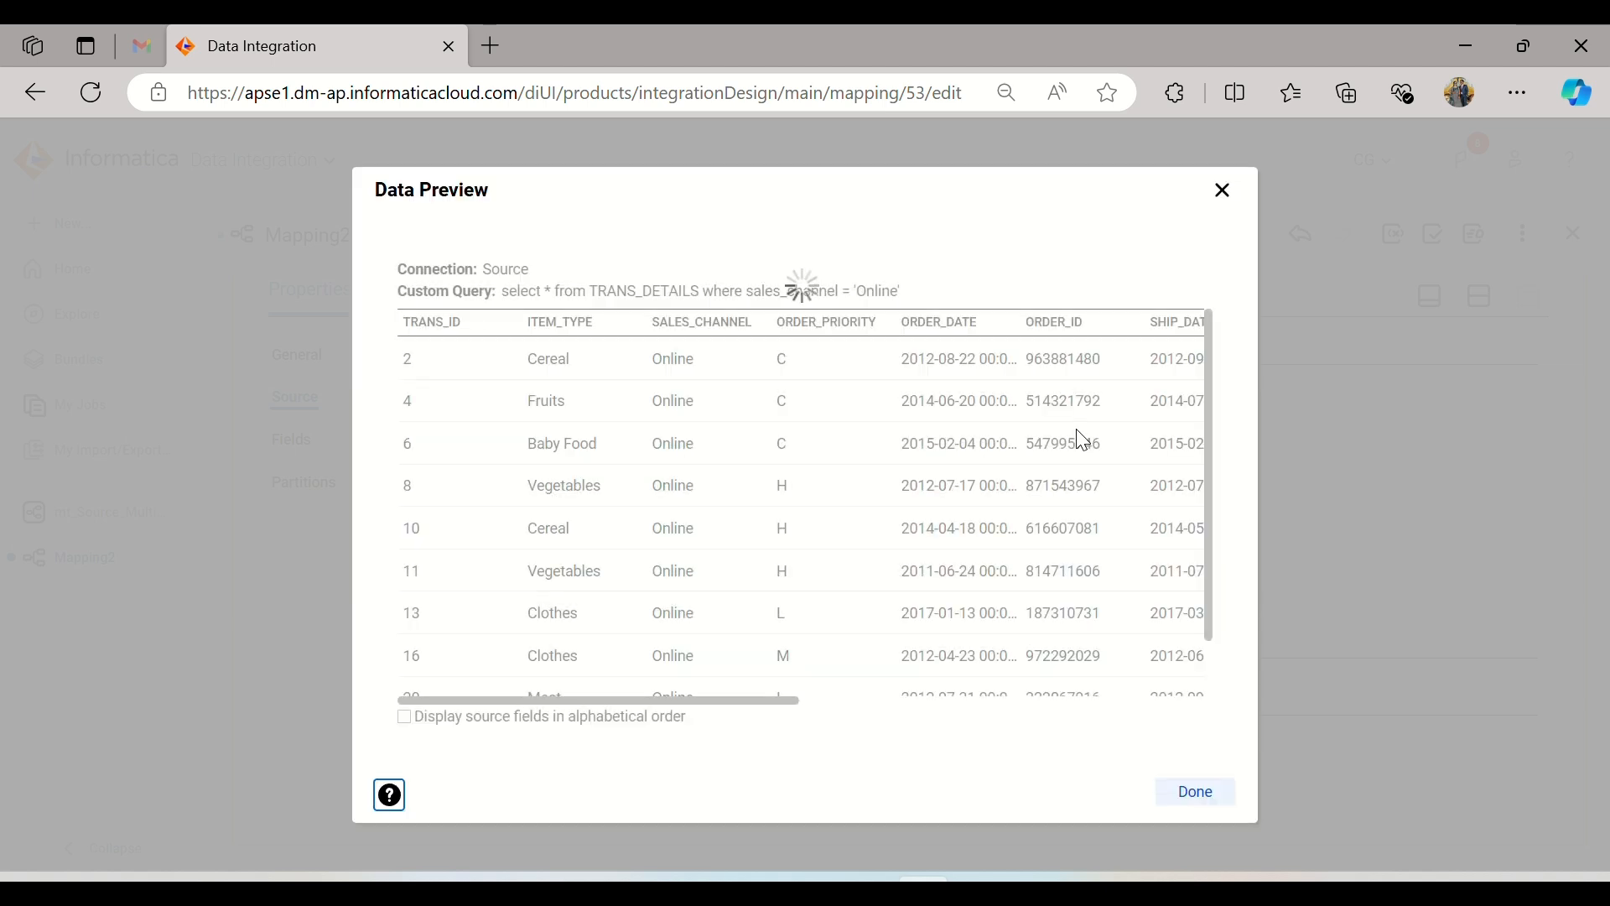
{"action": "scroll", "coordinate": [1065, 453], "scroll_direction": "down", "scroll_amount": 2}
{"action": "scroll", "coordinate": [1038, 461], "scroll_direction": "up", "scroll_amount": 2}
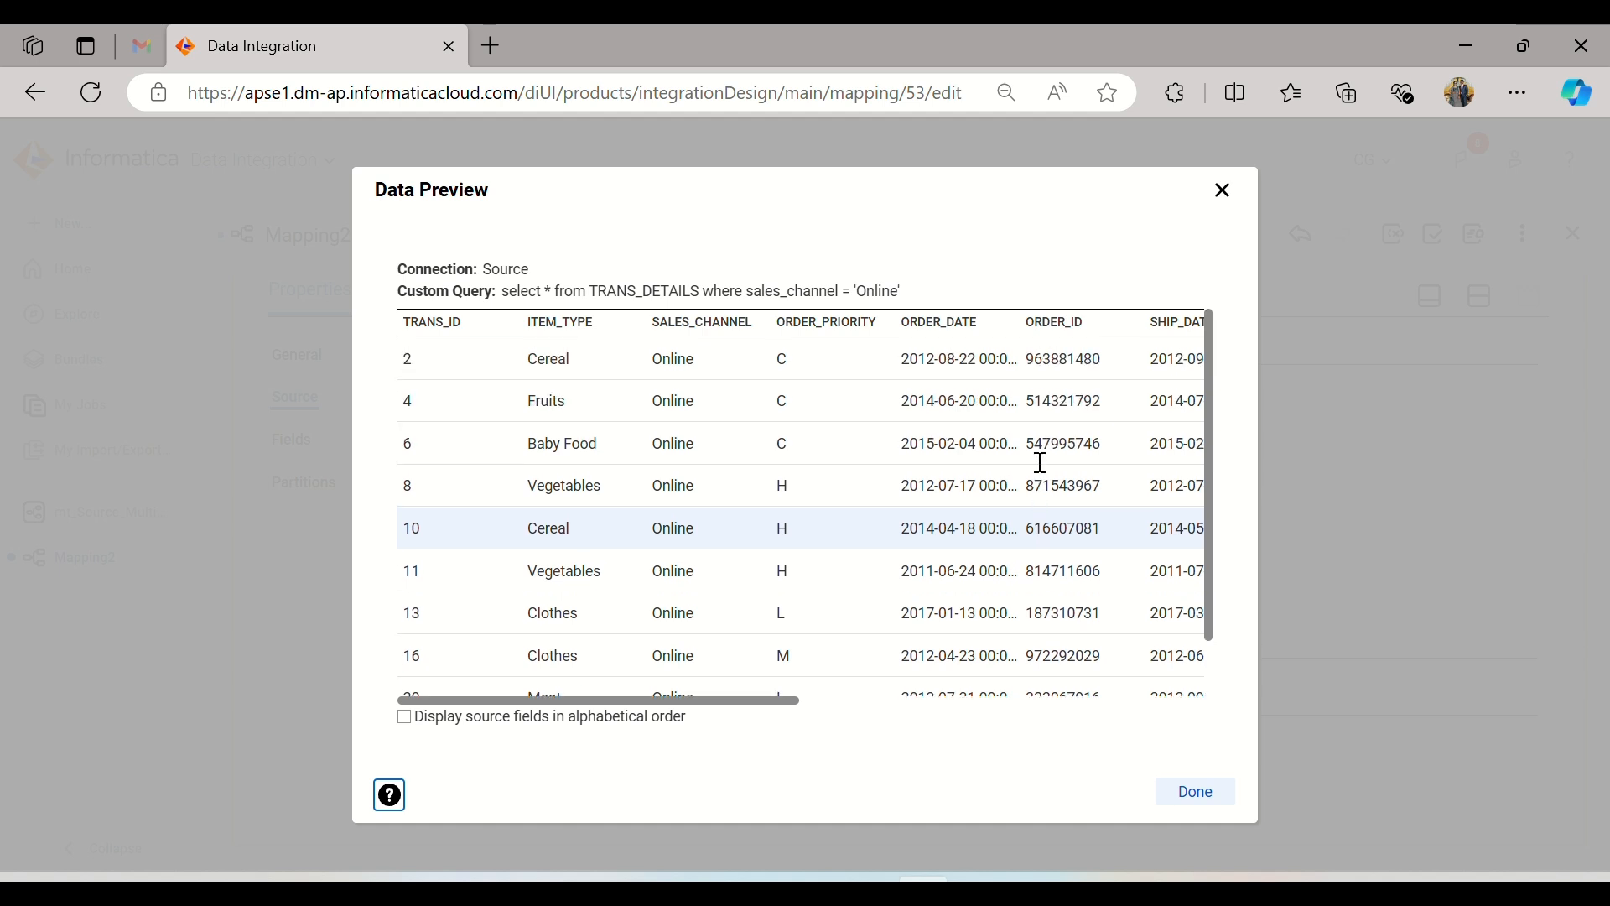
{"action": "scroll", "coordinate": [783, 457], "scroll_direction": "down", "scroll_amount": 2}
{"action": "scroll", "coordinate": [738, 675], "scroll_direction": "up", "scroll_amount": 2}
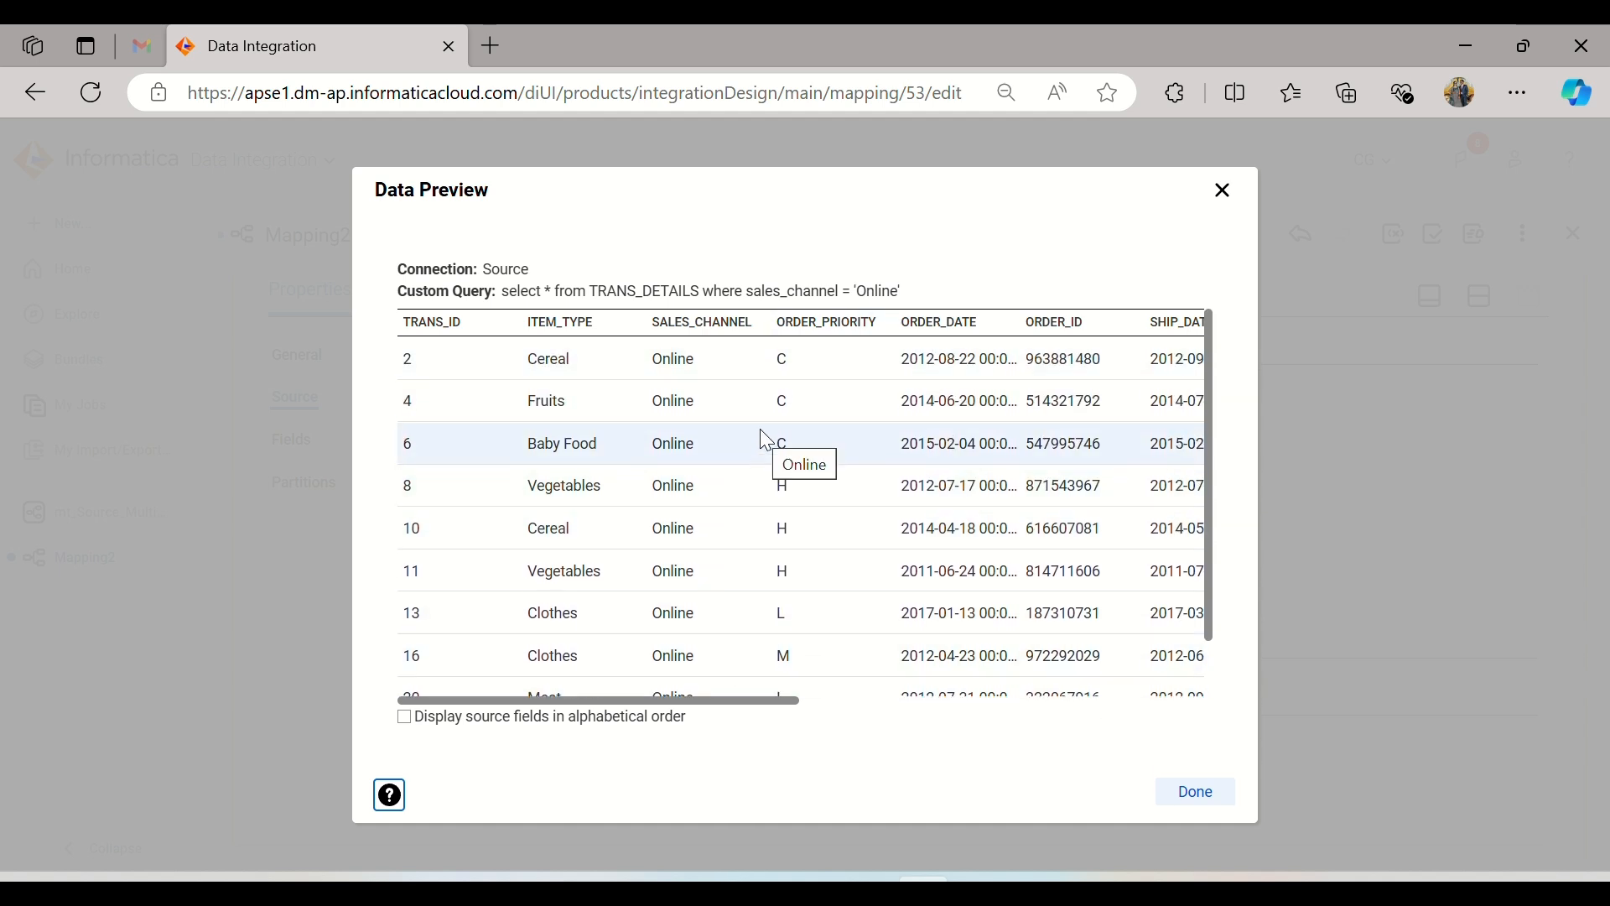
{"action": "scroll", "coordinate": [759, 437], "scroll_direction": "down", "scroll_amount": 2}
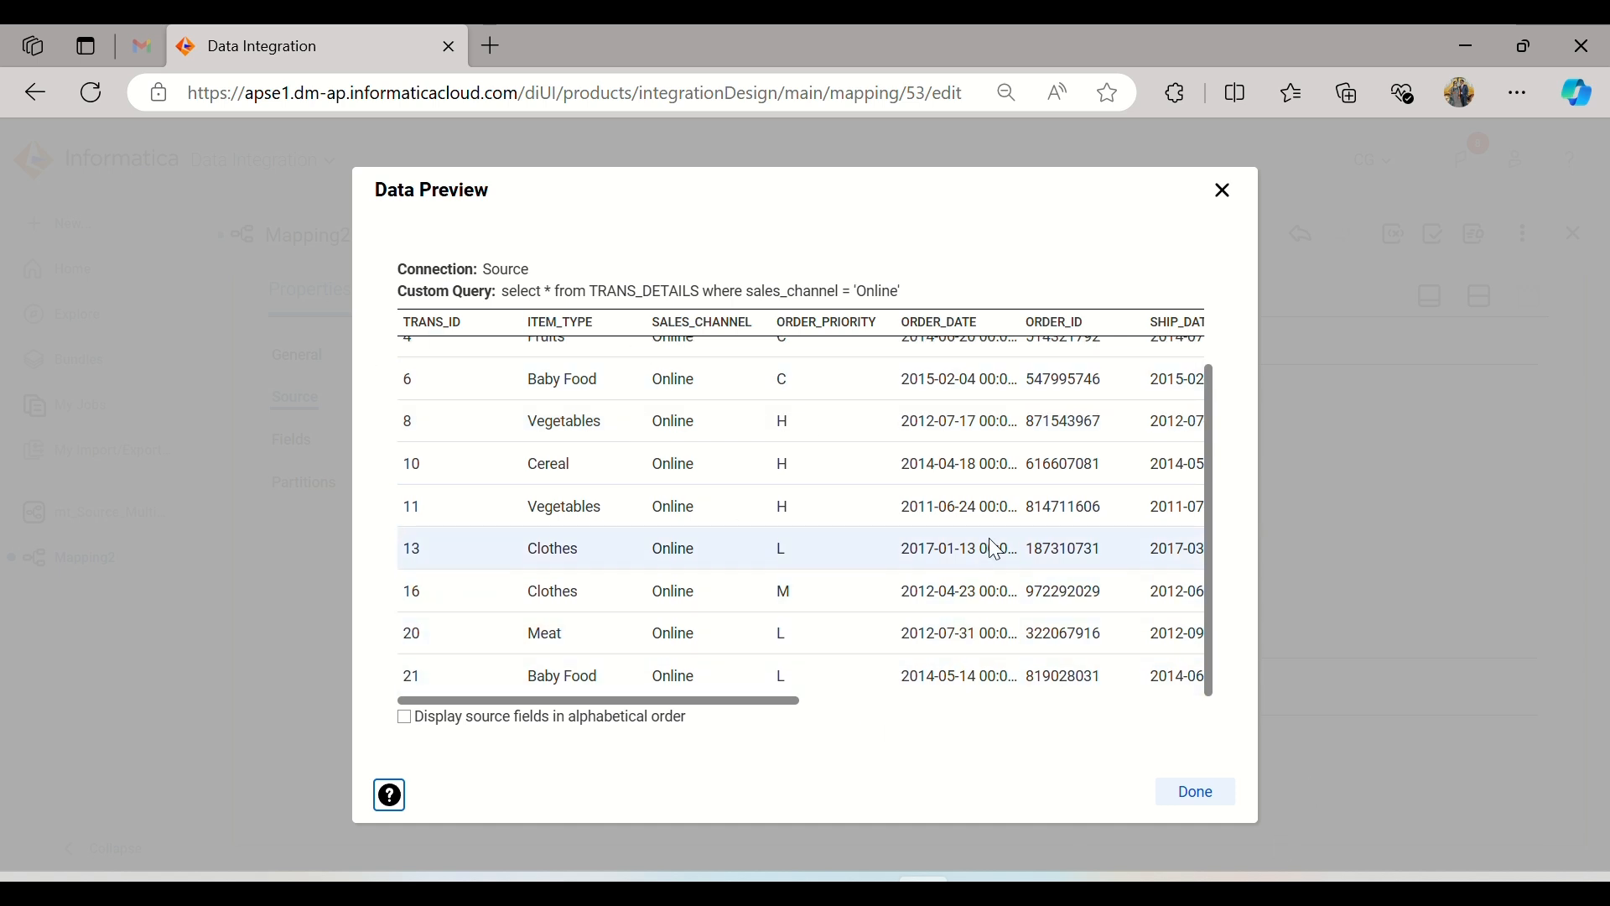
Step: Close the data preview and accept the Online sales custom query for the source
{"action": "scroll", "coordinate": [992, 542], "scroll_direction": "up", "scroll_amount": 2}
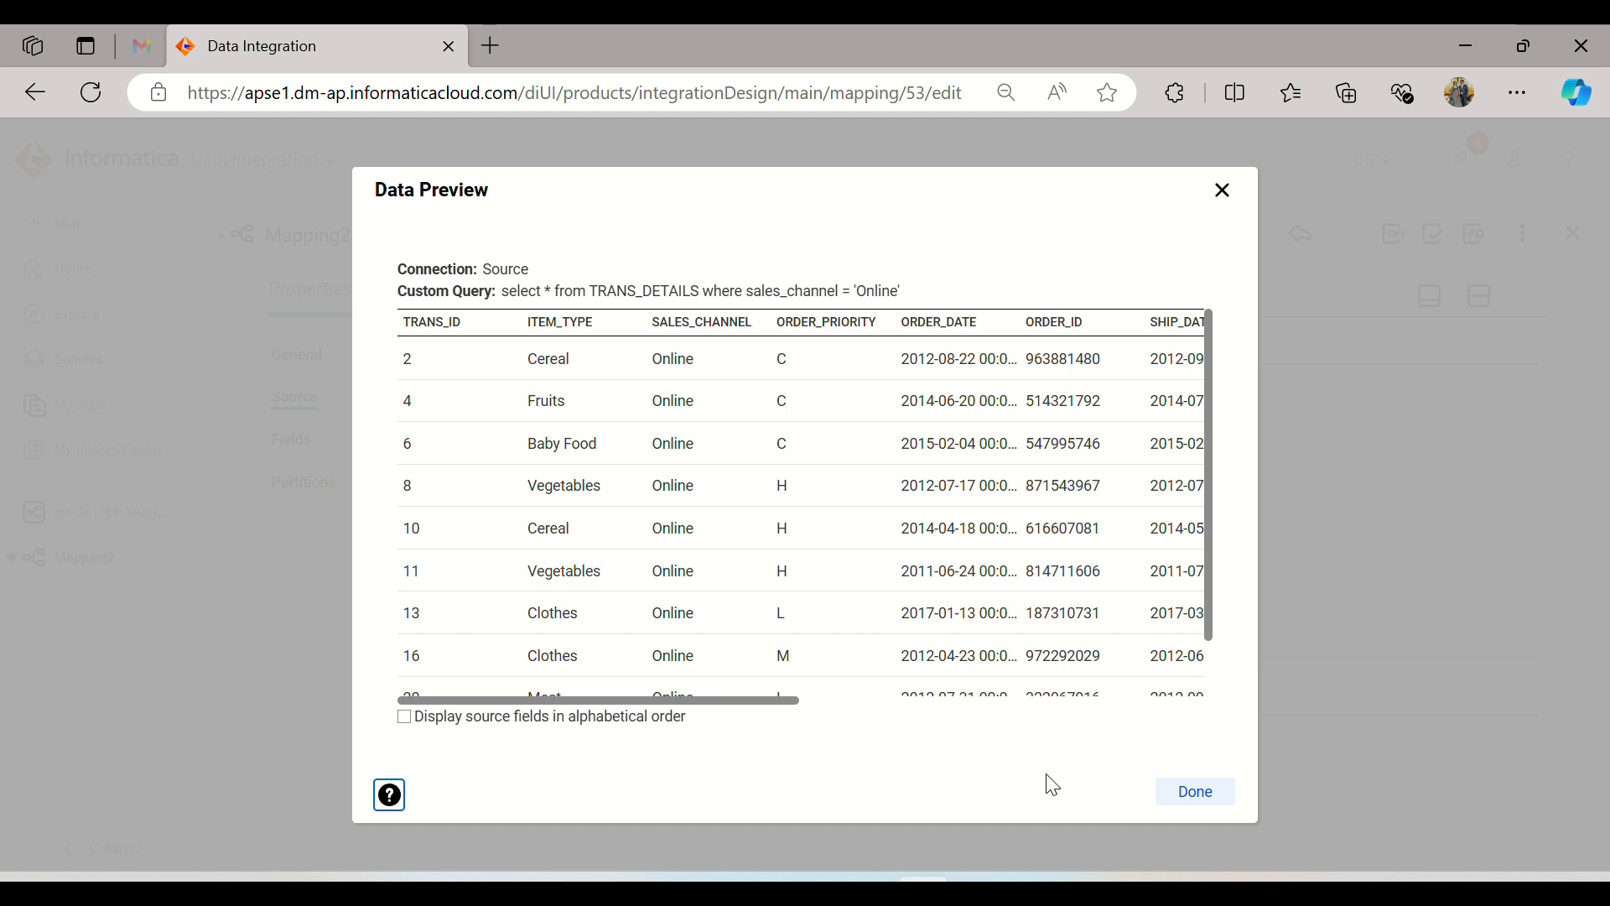
{"action": "left_click", "coordinate": [1192, 807]}
{"action": "scroll", "coordinate": [878, 394], "scroll_direction": "down", "scroll_amount": 1}
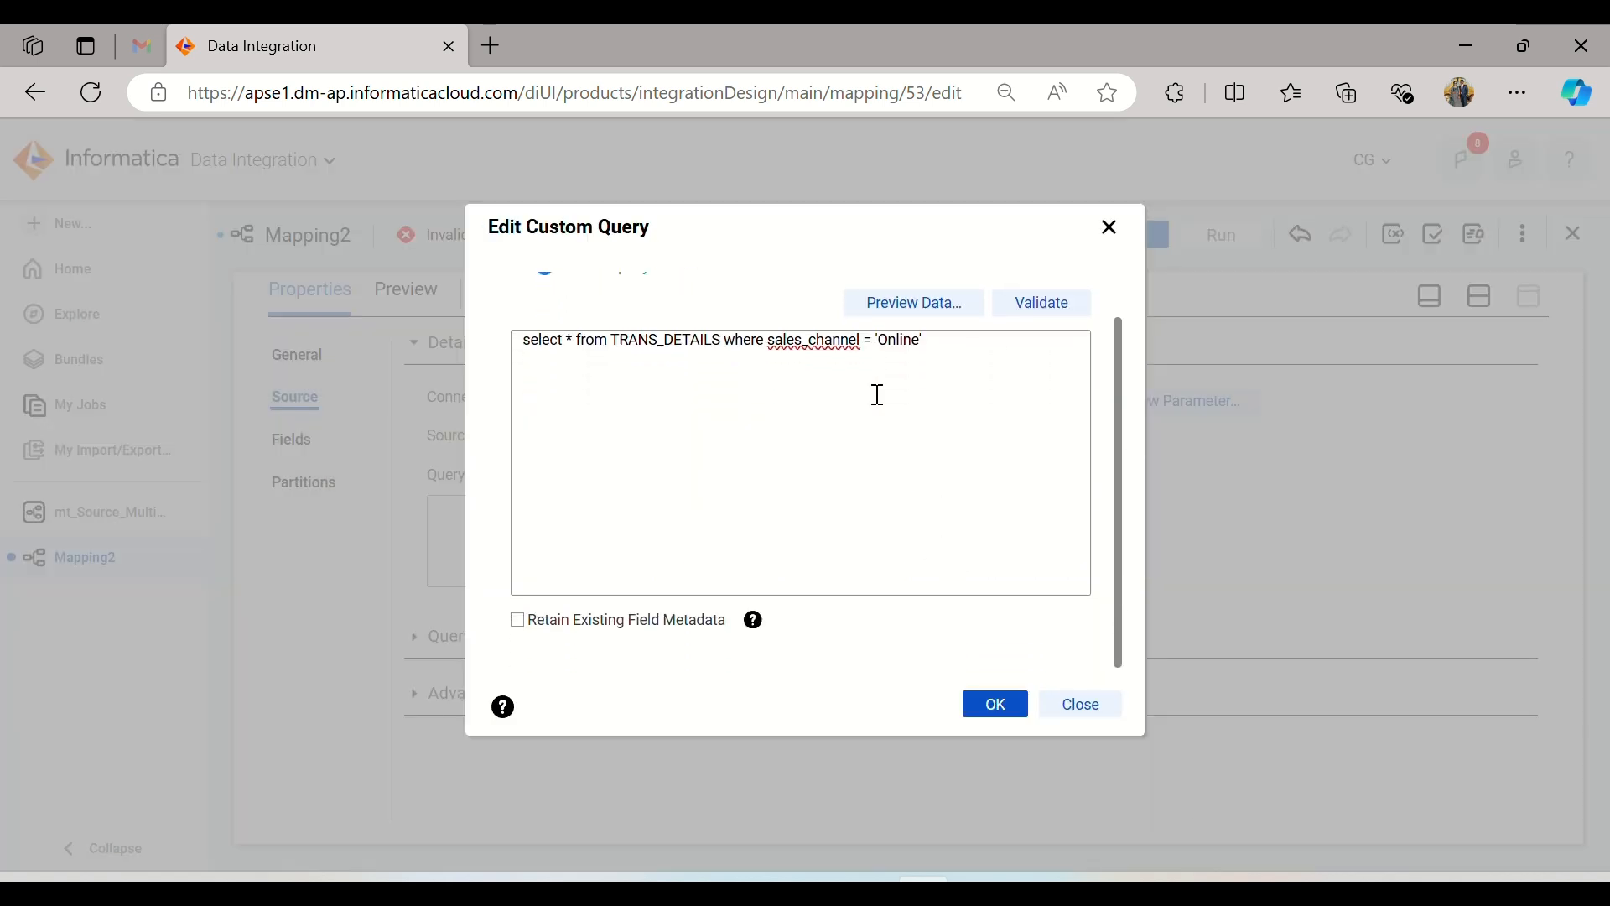
{"action": "left_click", "coordinate": [987, 704]}
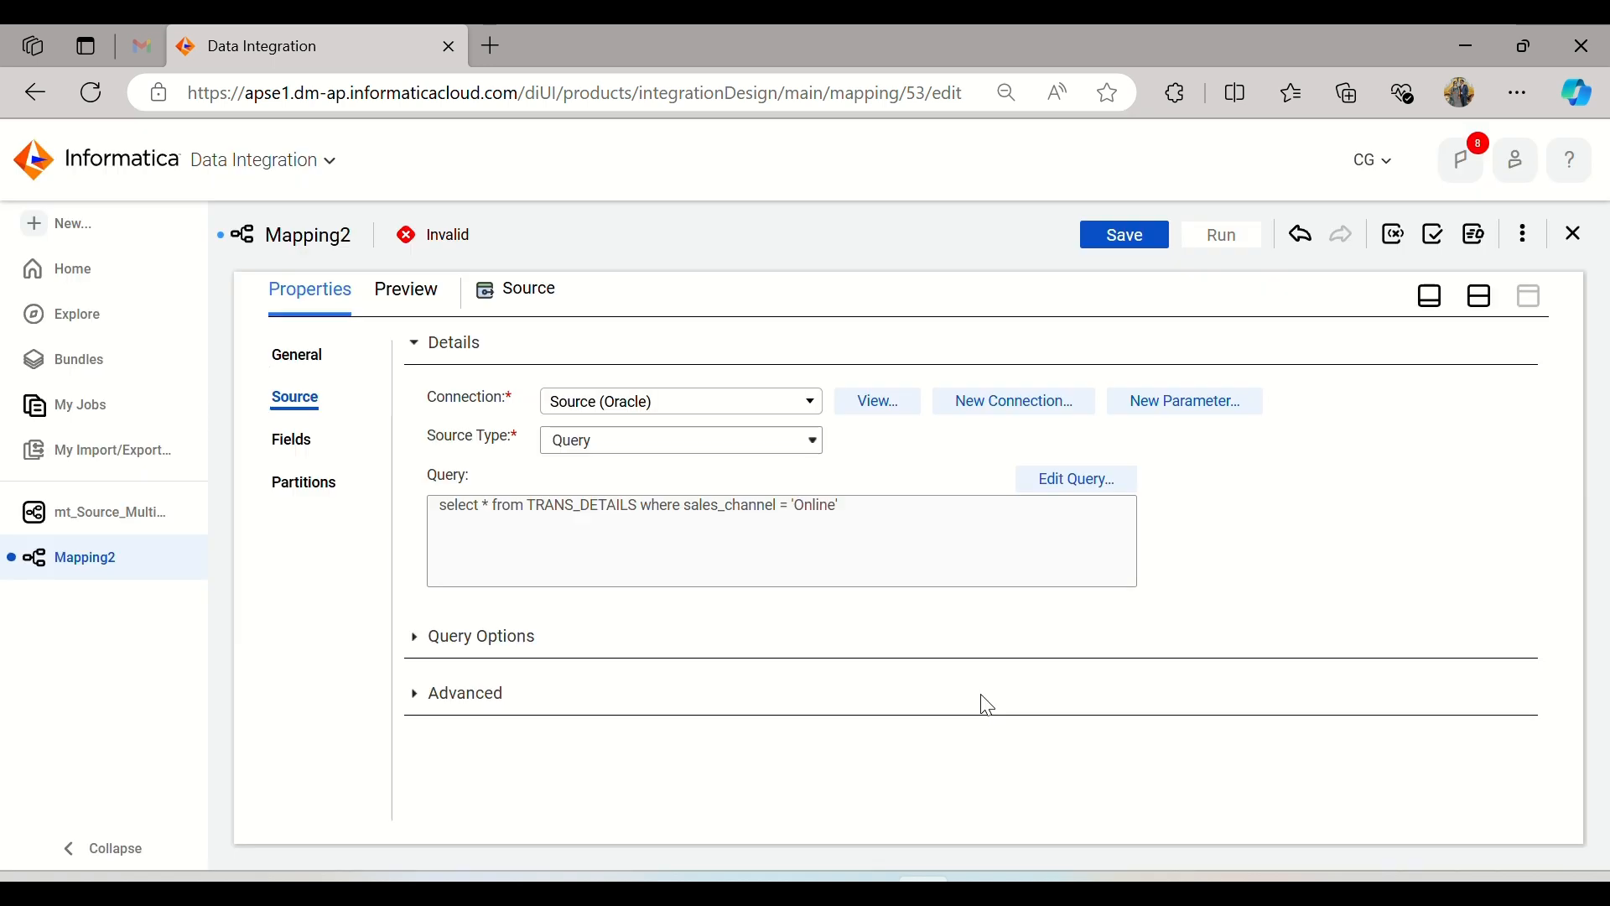
Step: Insert an Expression transformation on the link between Source and Target
{"action": "left_click", "coordinate": [1481, 306]}
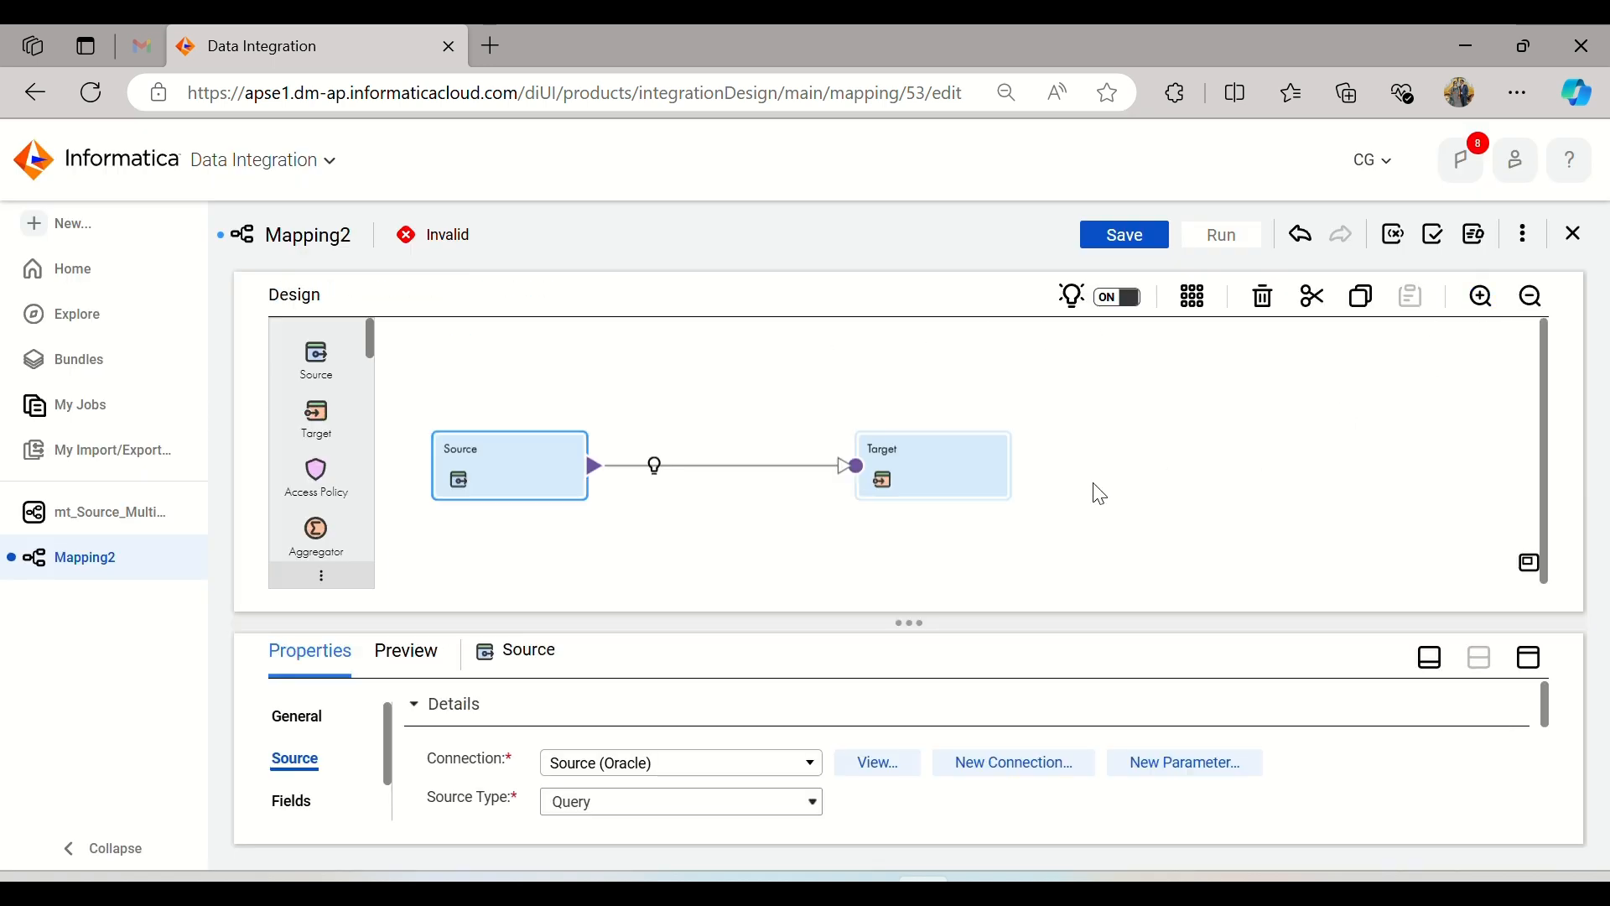
{"action": "left_click", "coordinate": [655, 467]}
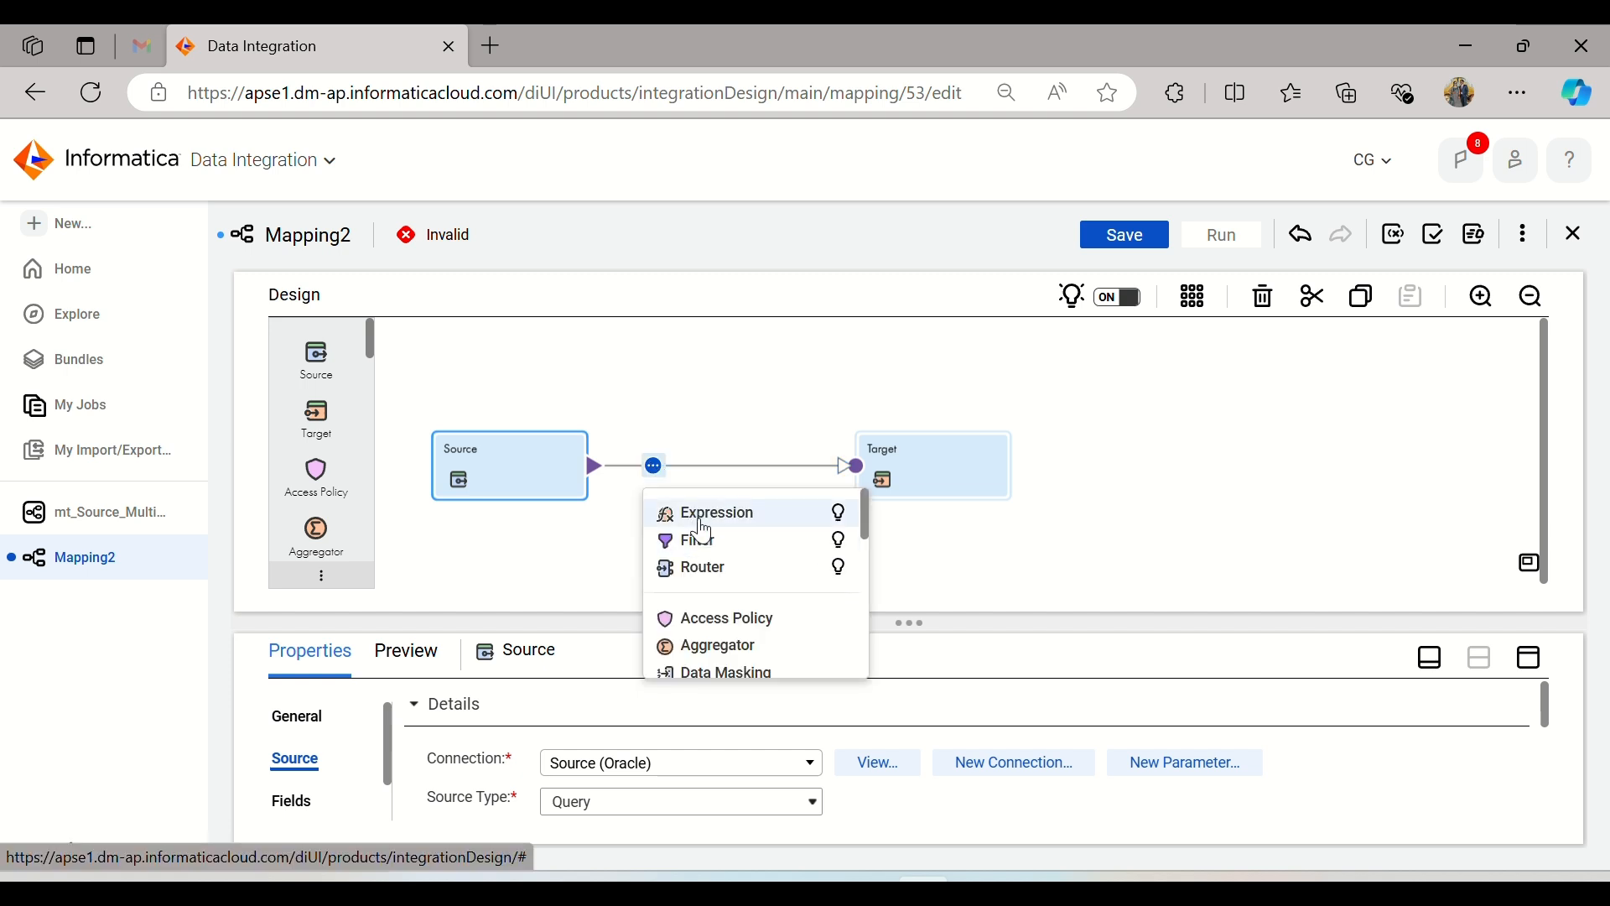
{"action": "left_click", "coordinate": [705, 514]}
Step: Set the Target transformation's connection to Target (Oracle)
{"action": "left_click", "coordinate": [970, 474]}
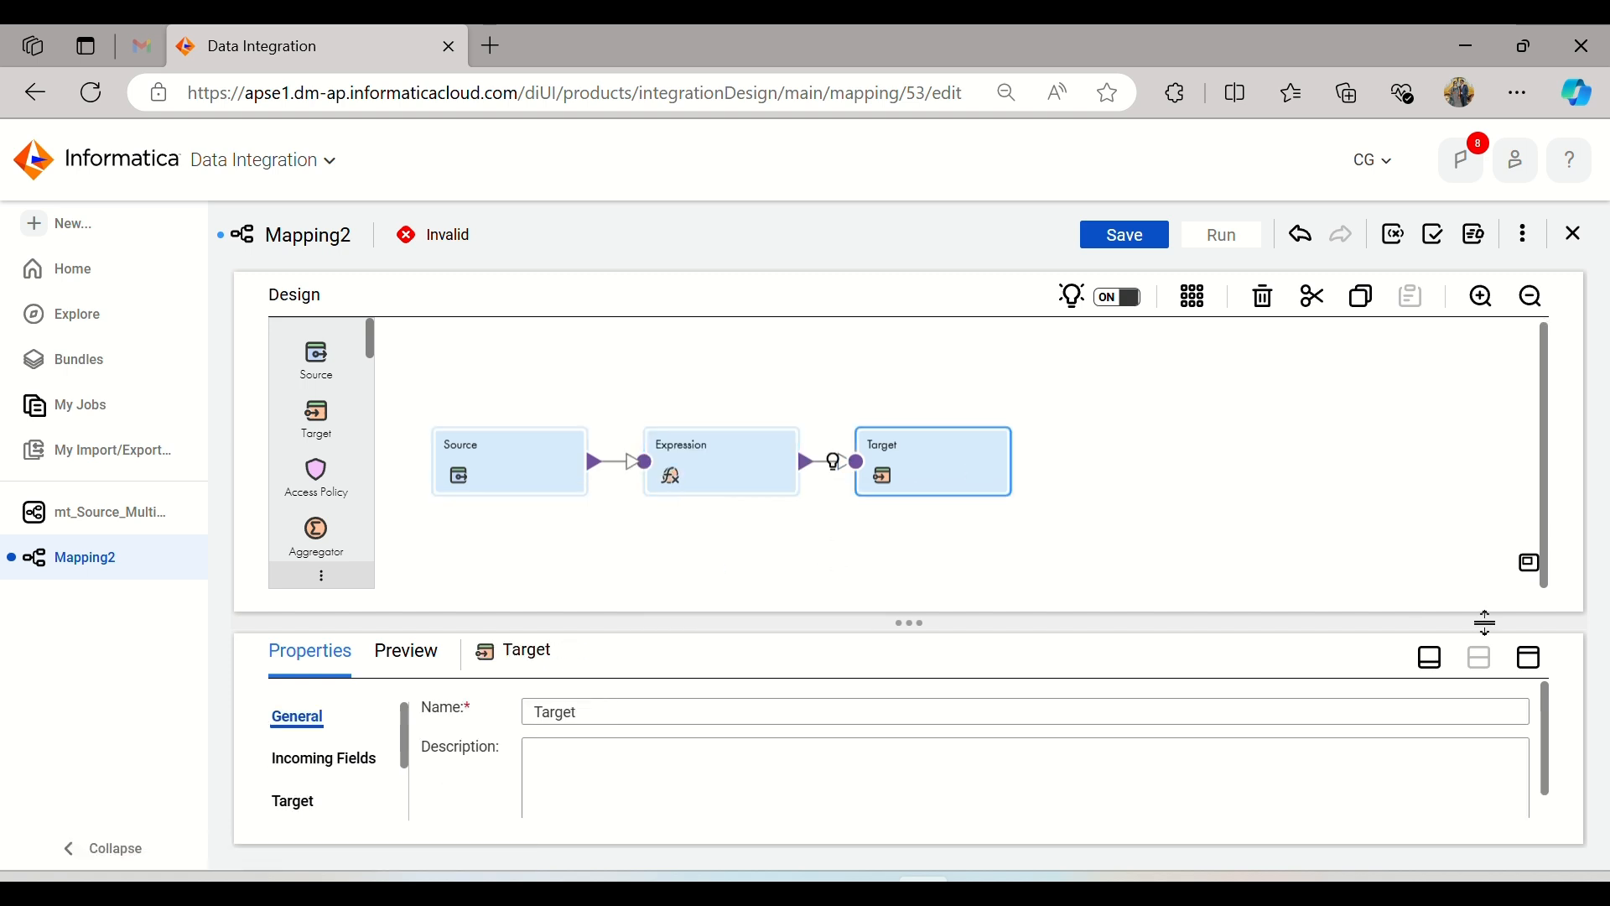
{"action": "left_click", "coordinate": [1530, 667]}
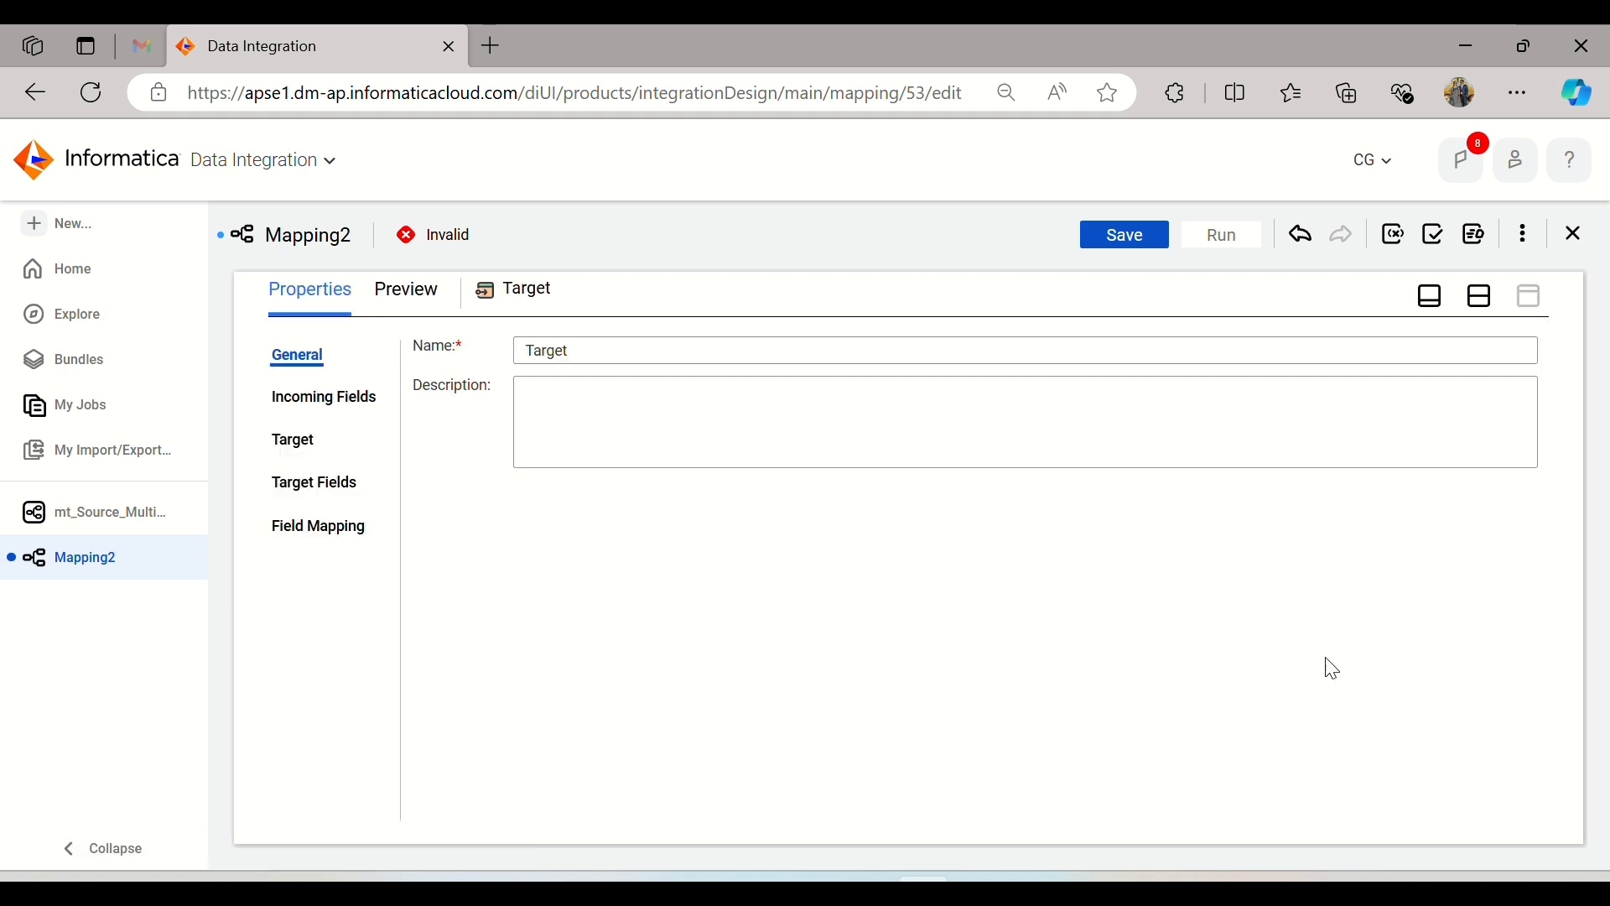
{"action": "left_click", "coordinate": [298, 439]}
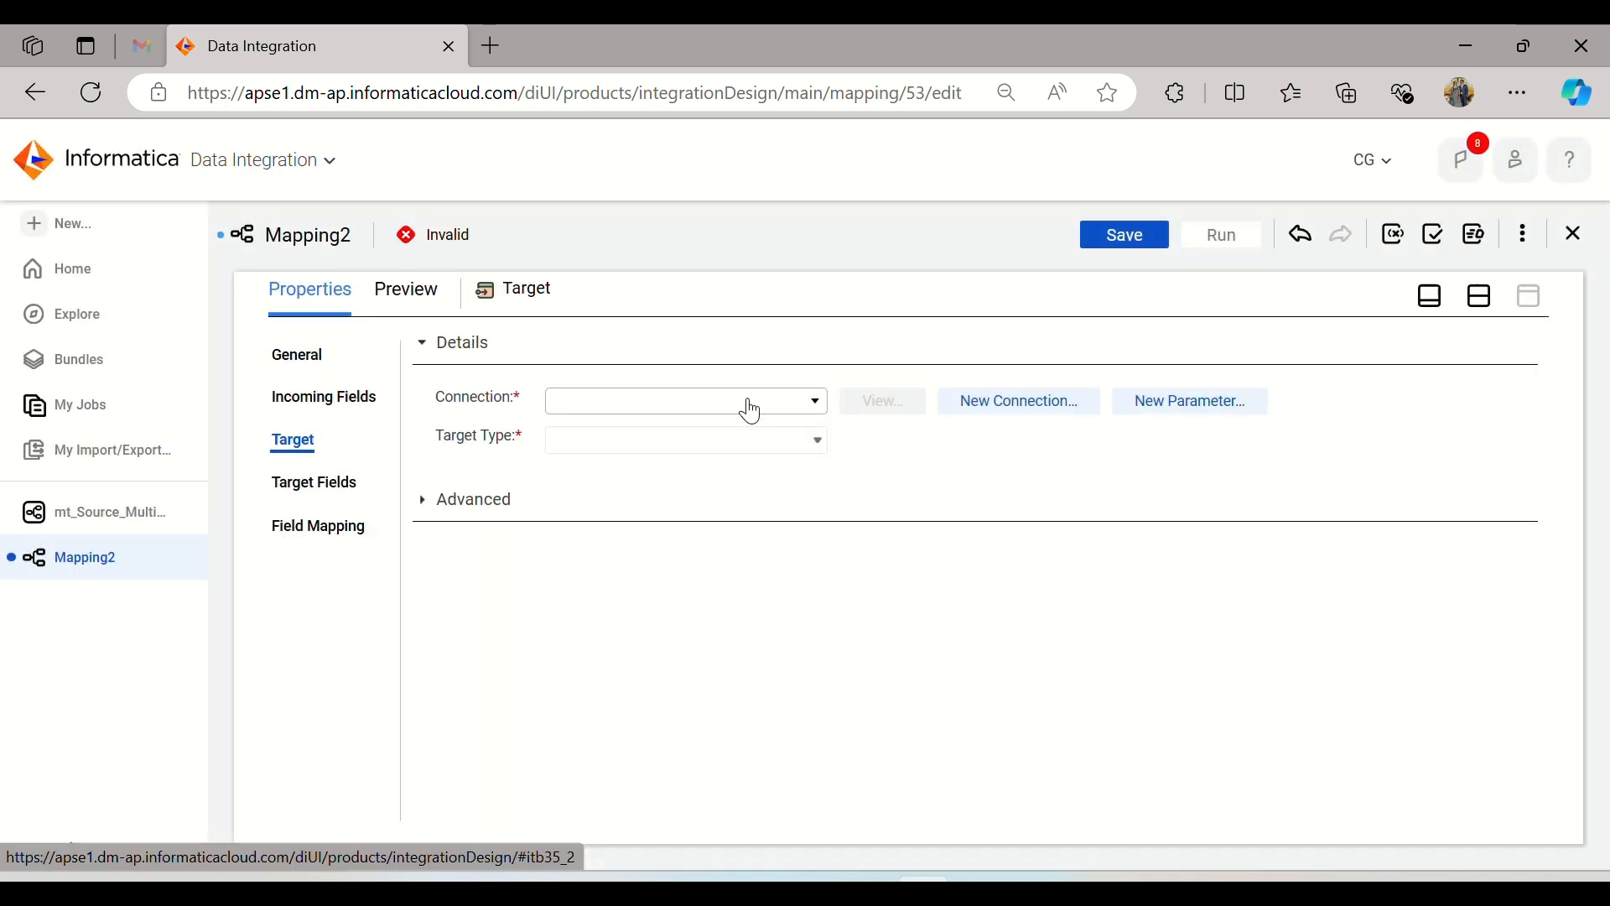
{"action": "left_click", "coordinate": [746, 402]}
{"action": "left_click", "coordinate": [658, 617]}
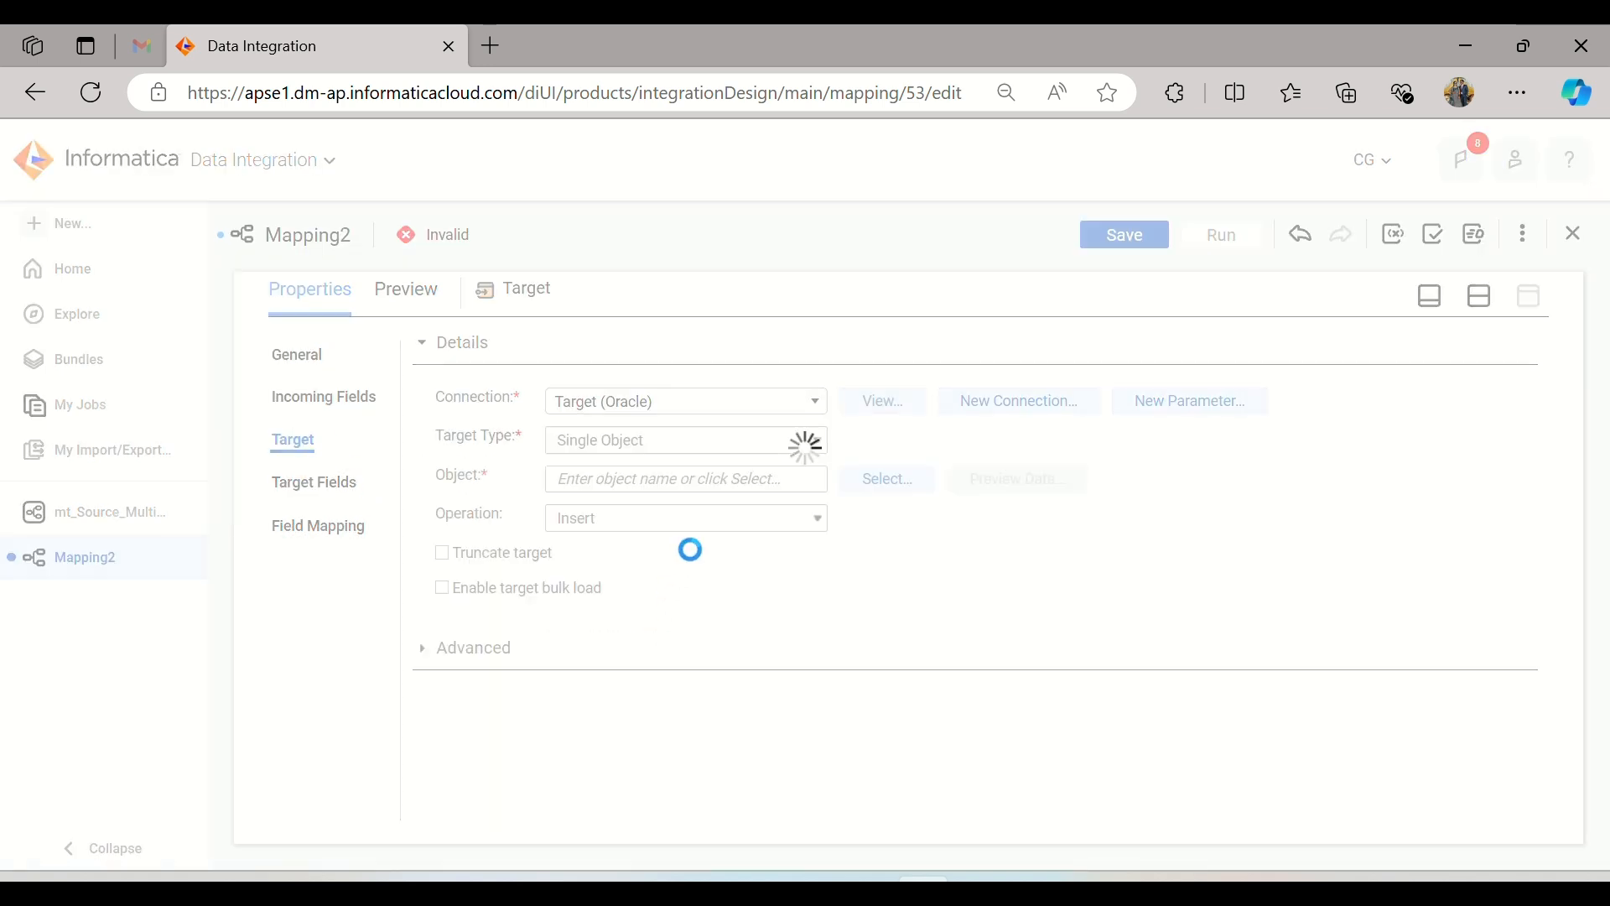
Step: Set the target object to a new table T_Trans_Details_SalesChannel_Online created at runtime, and save the mapping
{"action": "left_click", "coordinate": [872, 483]}
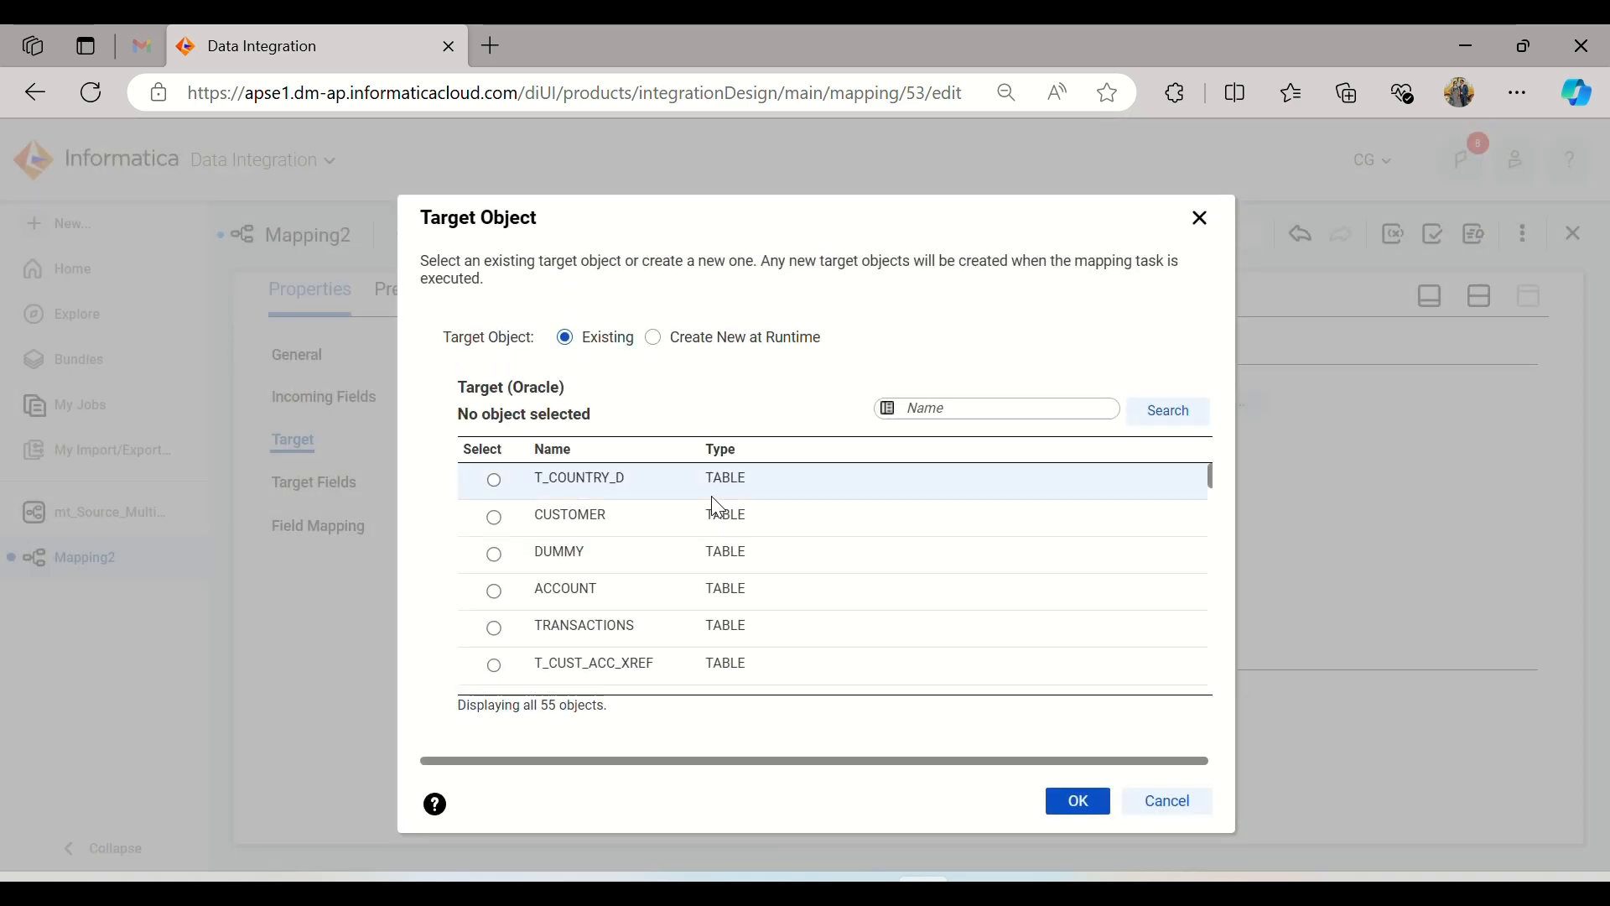
{"action": "scroll", "coordinate": [720, 547], "scroll_direction": "down", "scroll_amount": 2}
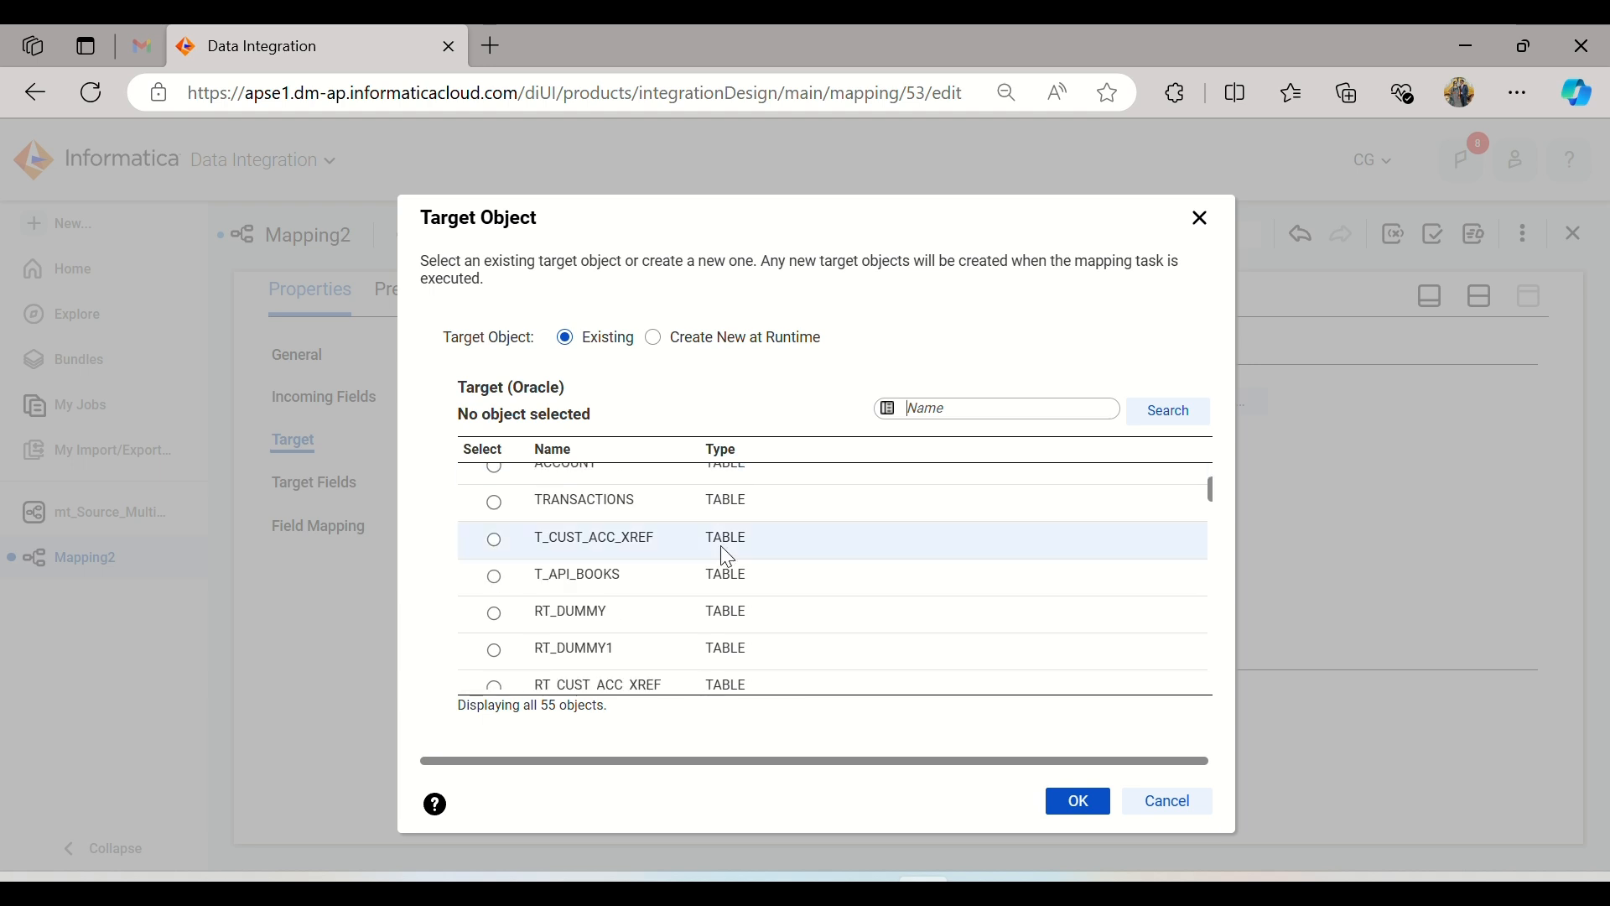
{"action": "scroll", "coordinate": [723, 553], "scroll_direction": "down", "scroll_amount": 2}
{"action": "scroll", "coordinate": [723, 556], "scroll_direction": "down", "scroll_amount": 3}
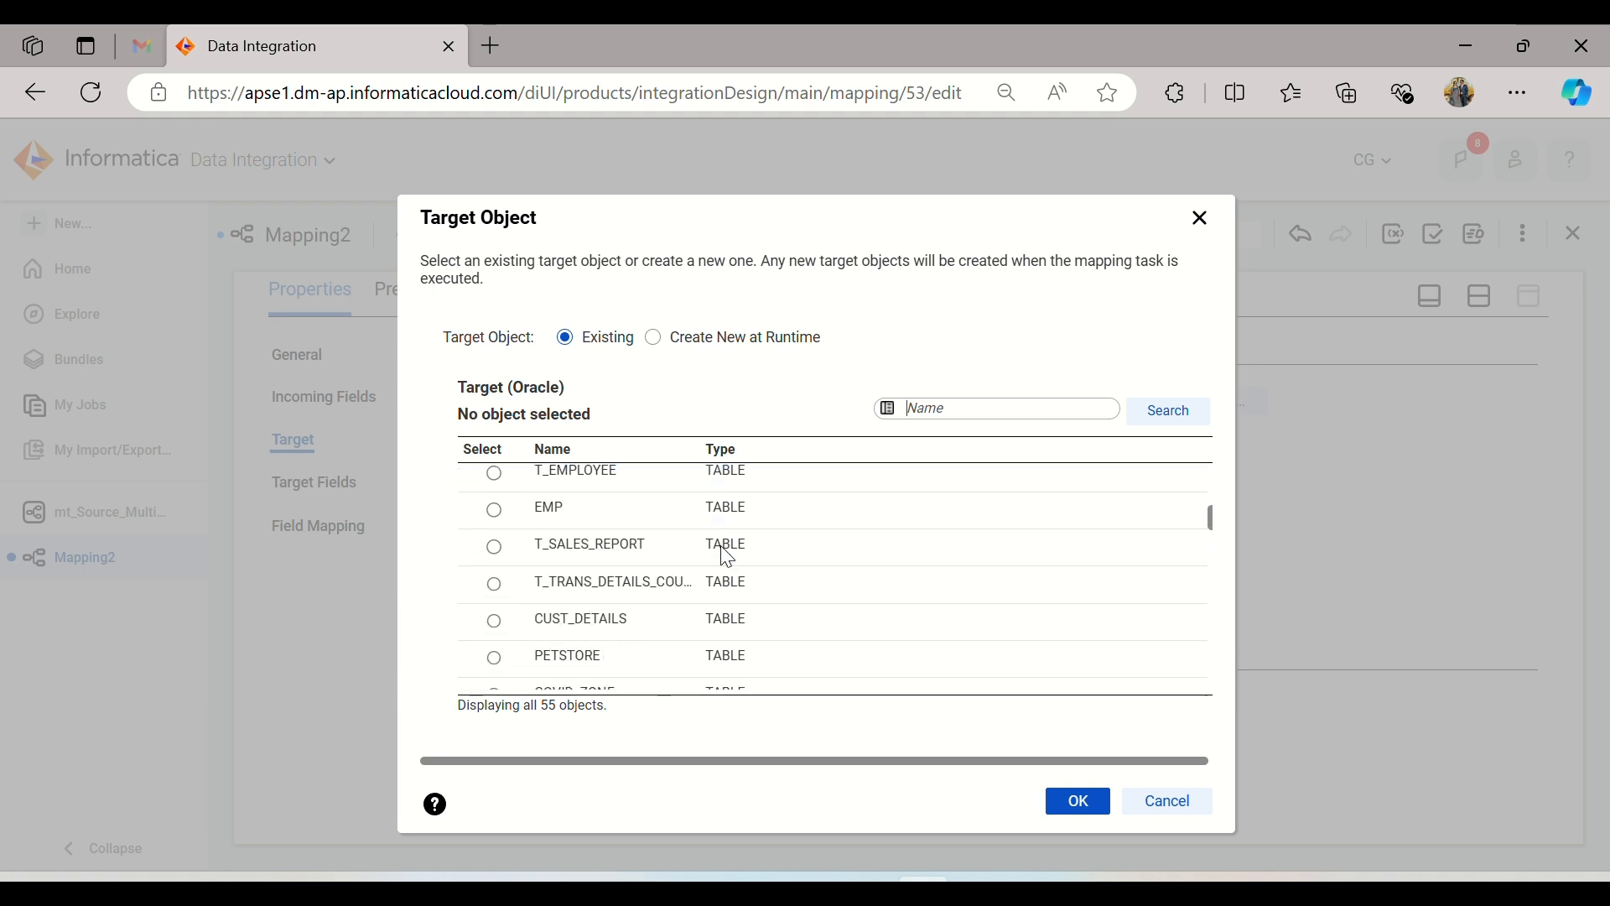
{"action": "left_click", "coordinate": [626, 580]}
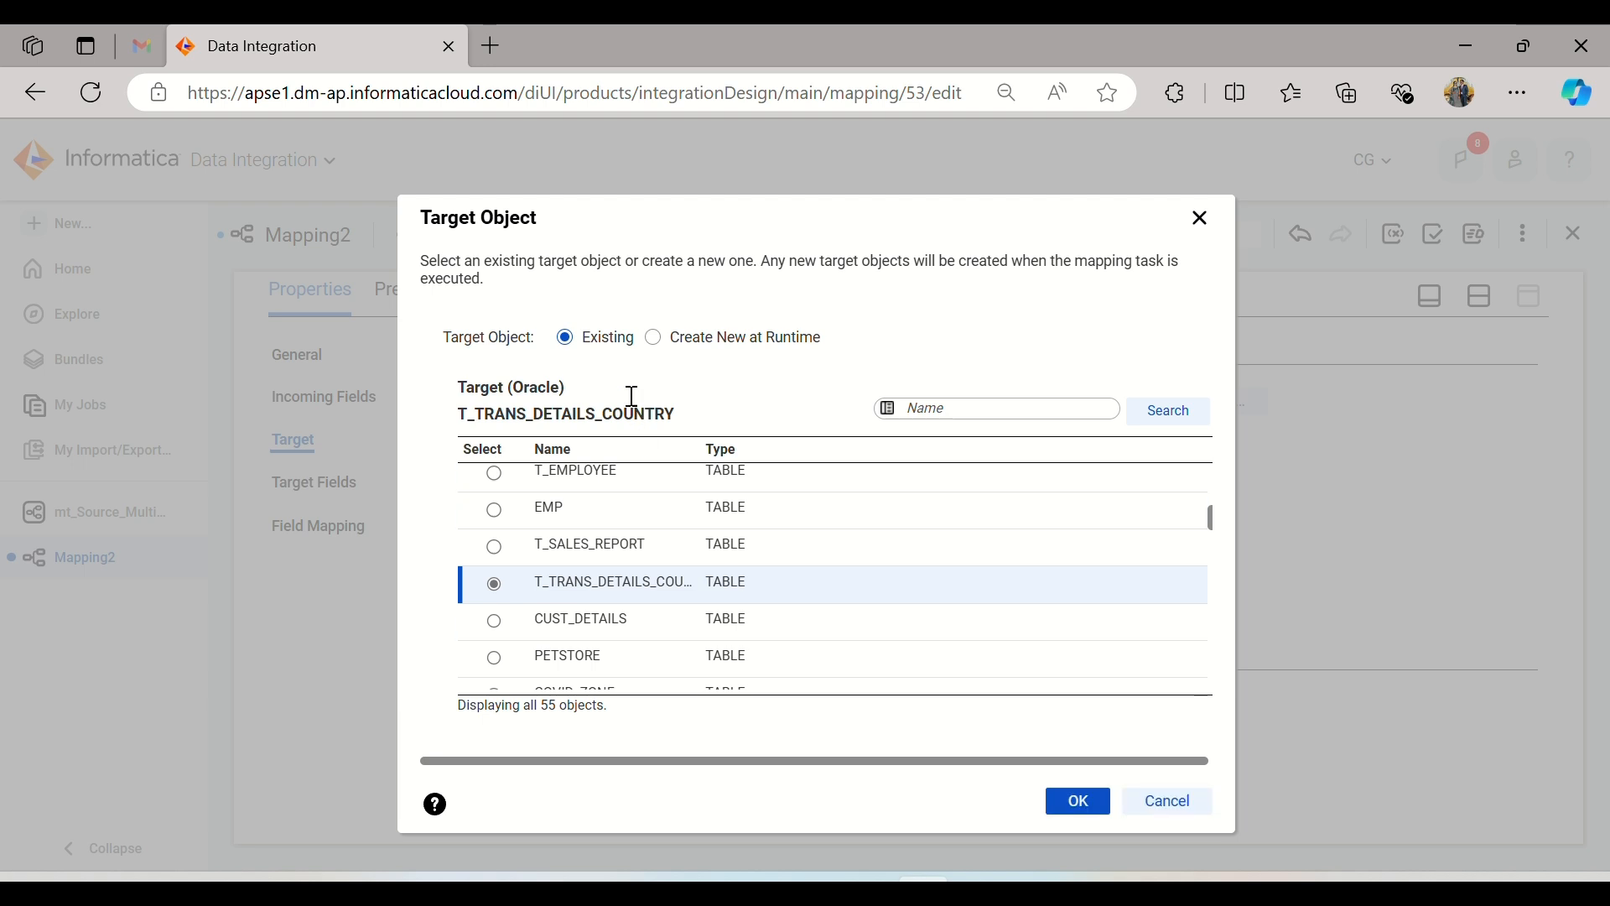
{"action": "left_click", "coordinate": [653, 339]}
{"action": "left_click", "coordinate": [731, 409]}
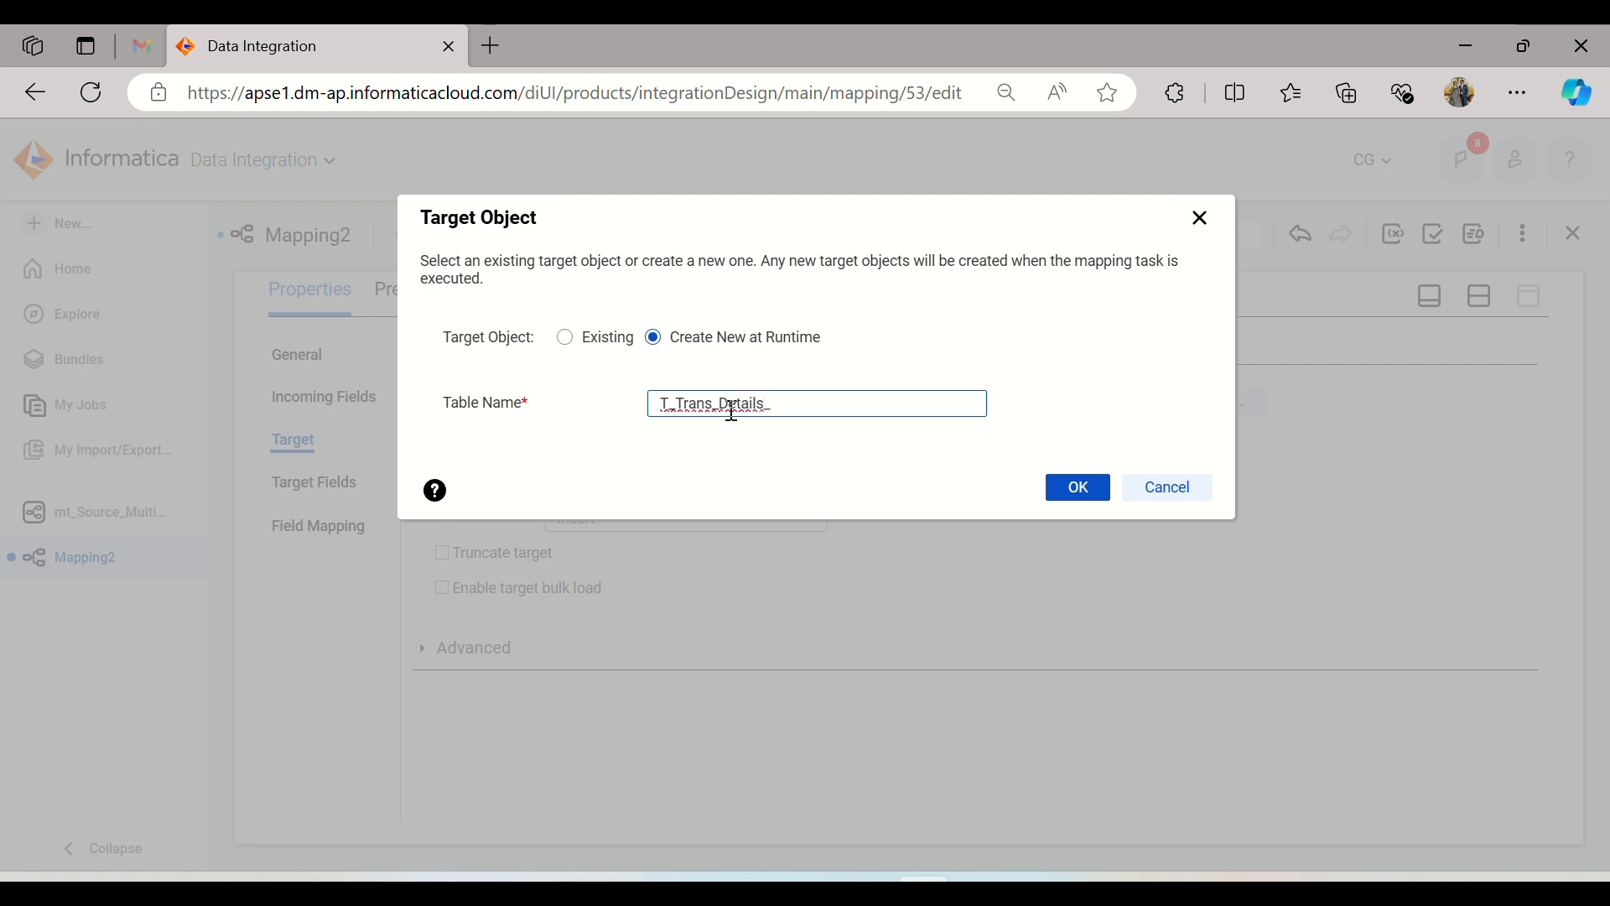
{"action": "type", "text": "SalesChannel_Online"}
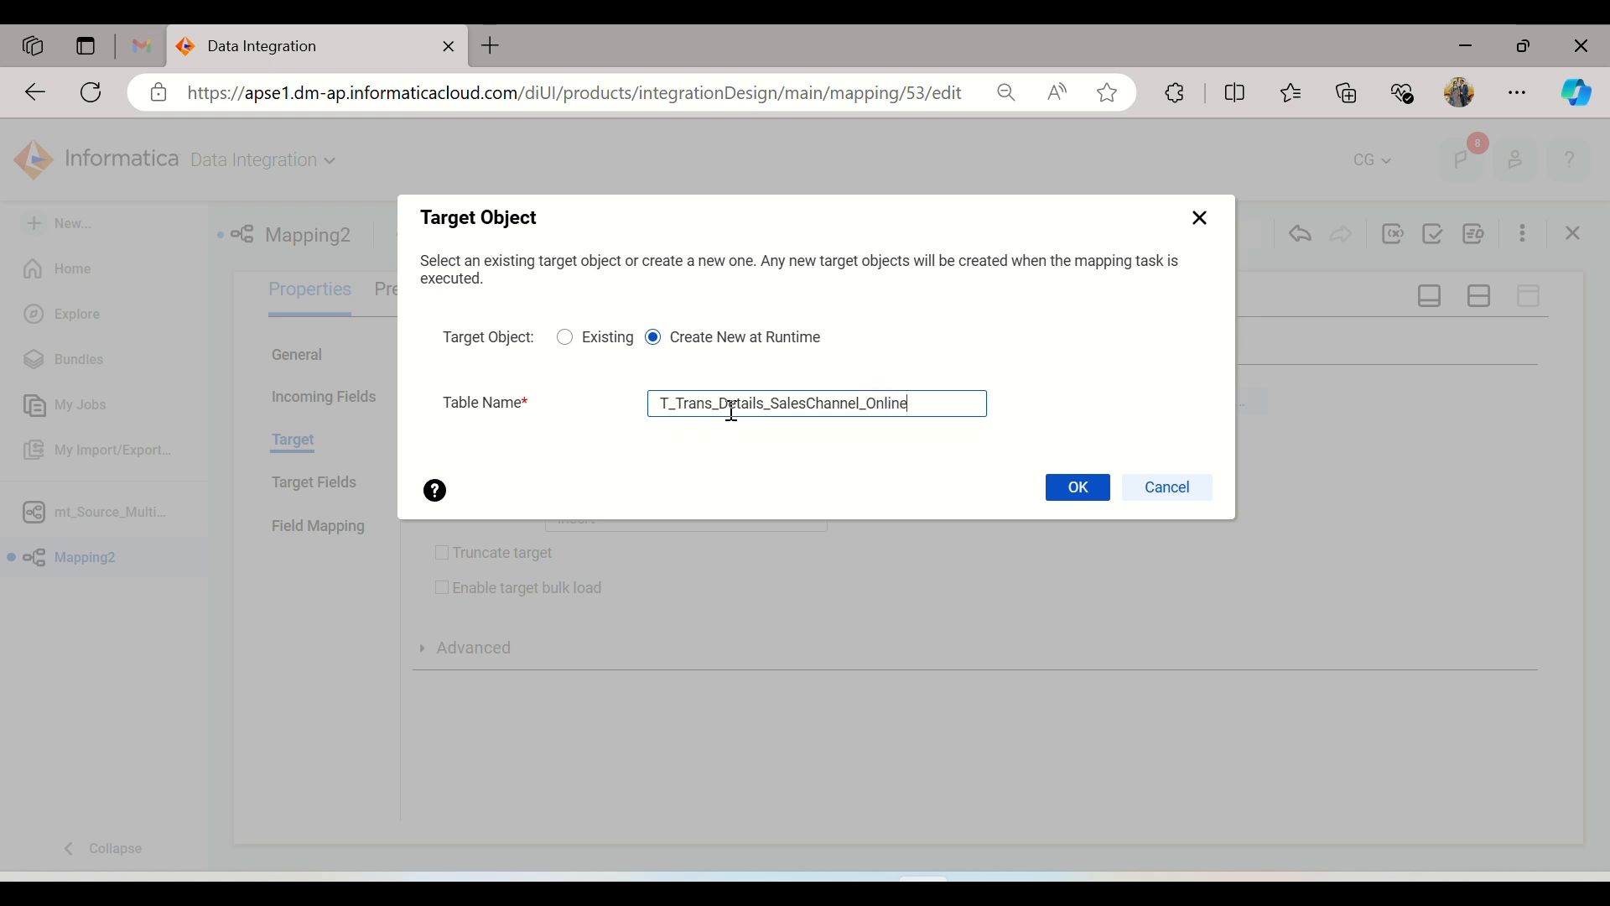
{"action": "left_click", "coordinate": [1063, 493]}
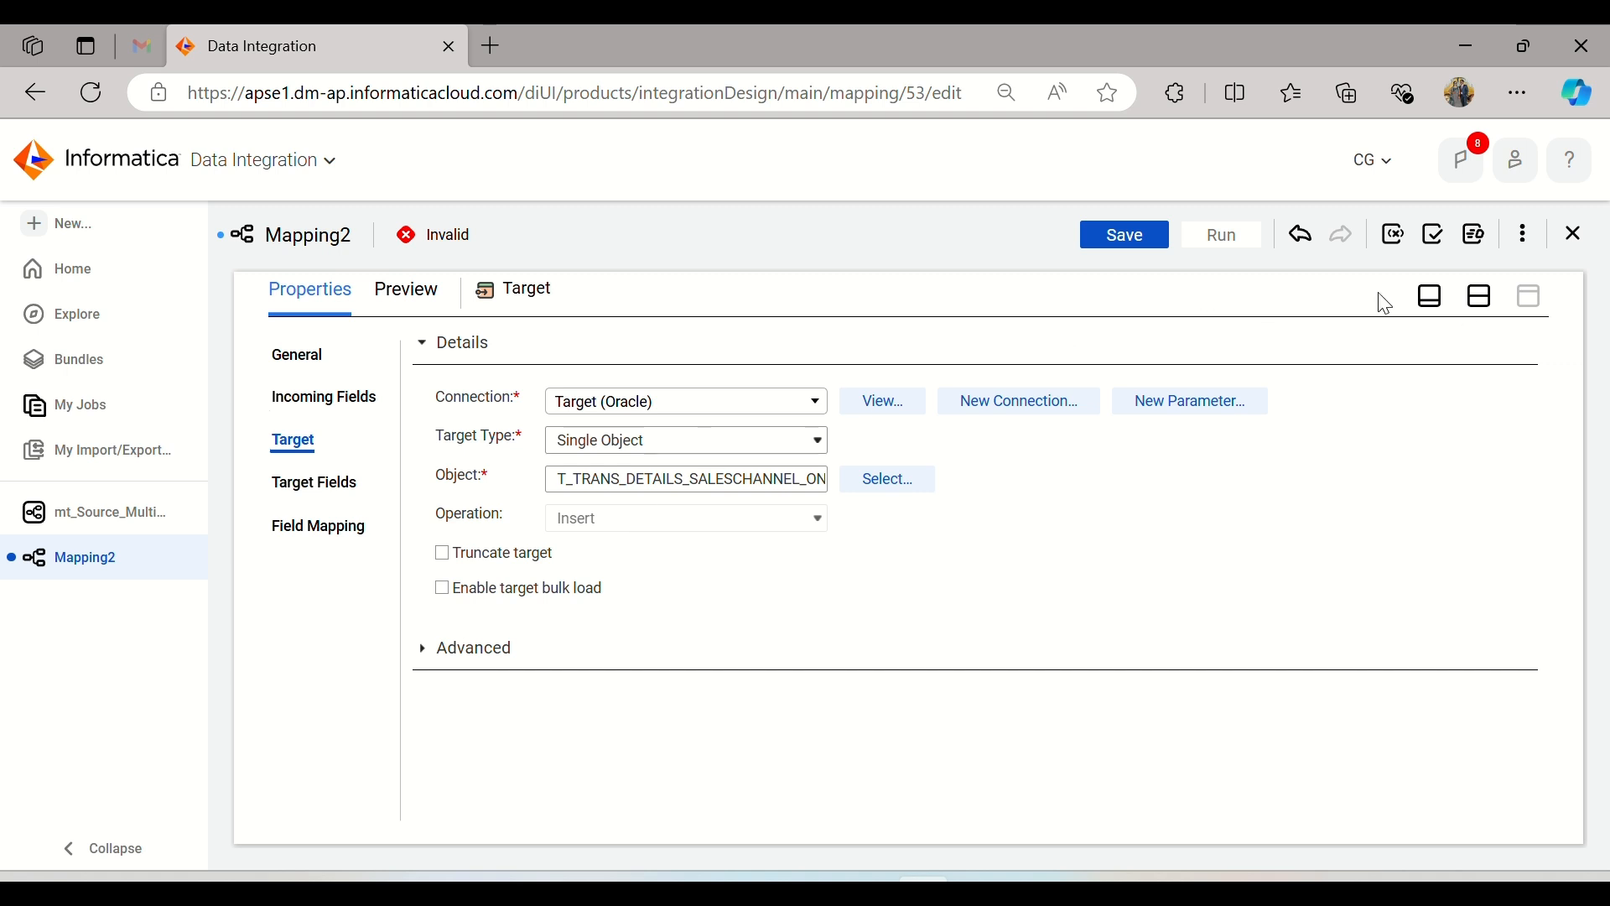
{"action": "left_click", "coordinate": [1478, 304]}
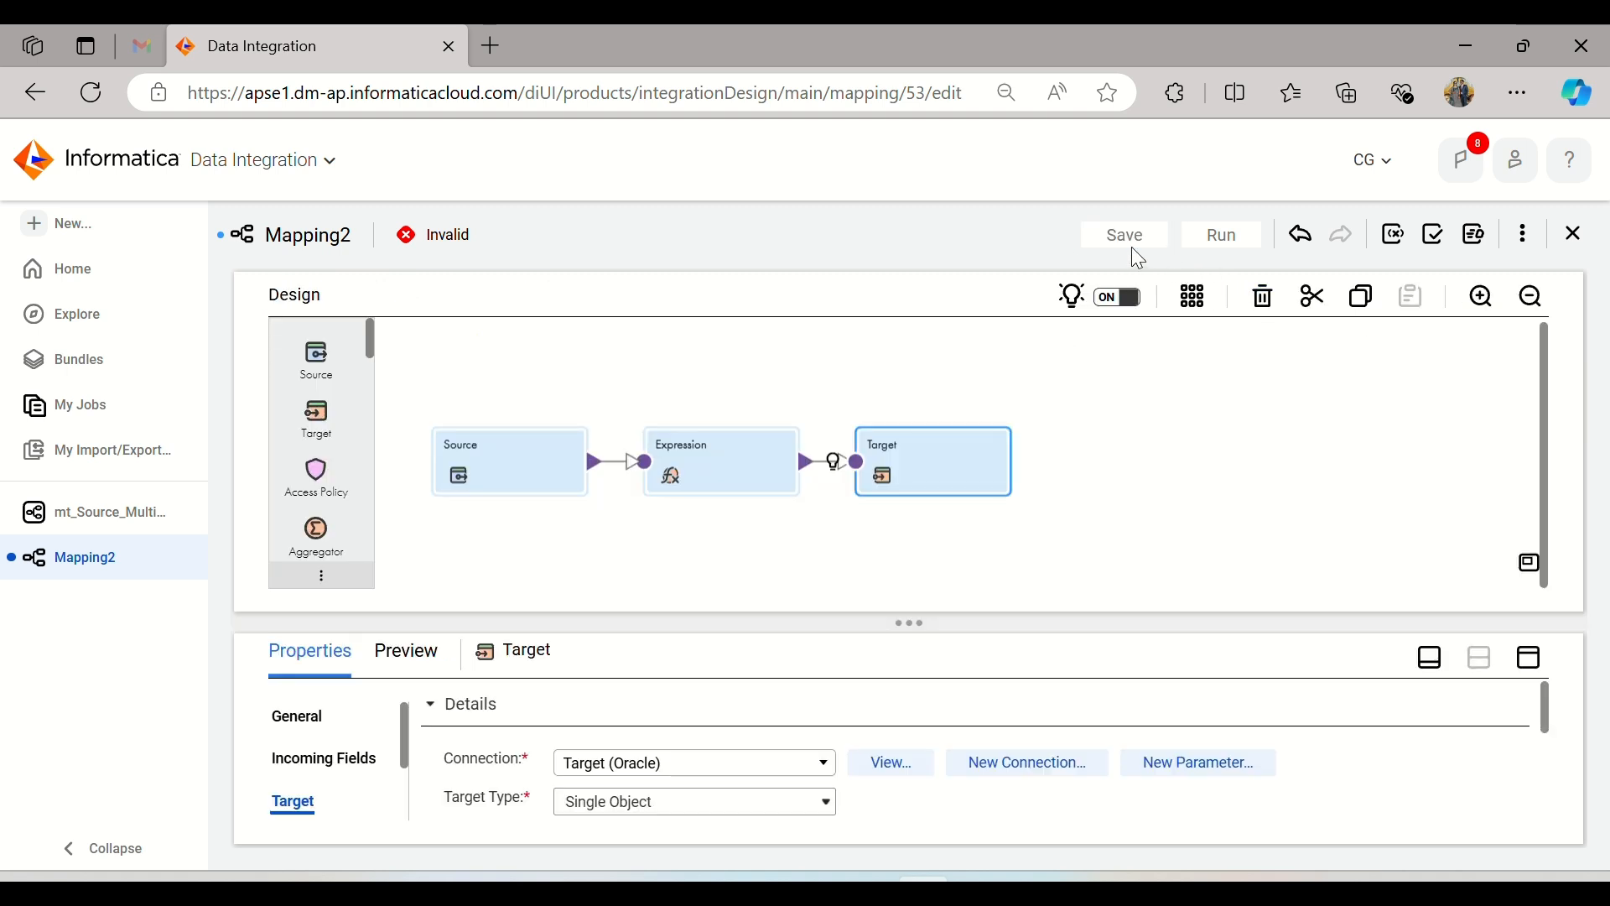
{"action": "left_click", "coordinate": [1128, 238]}
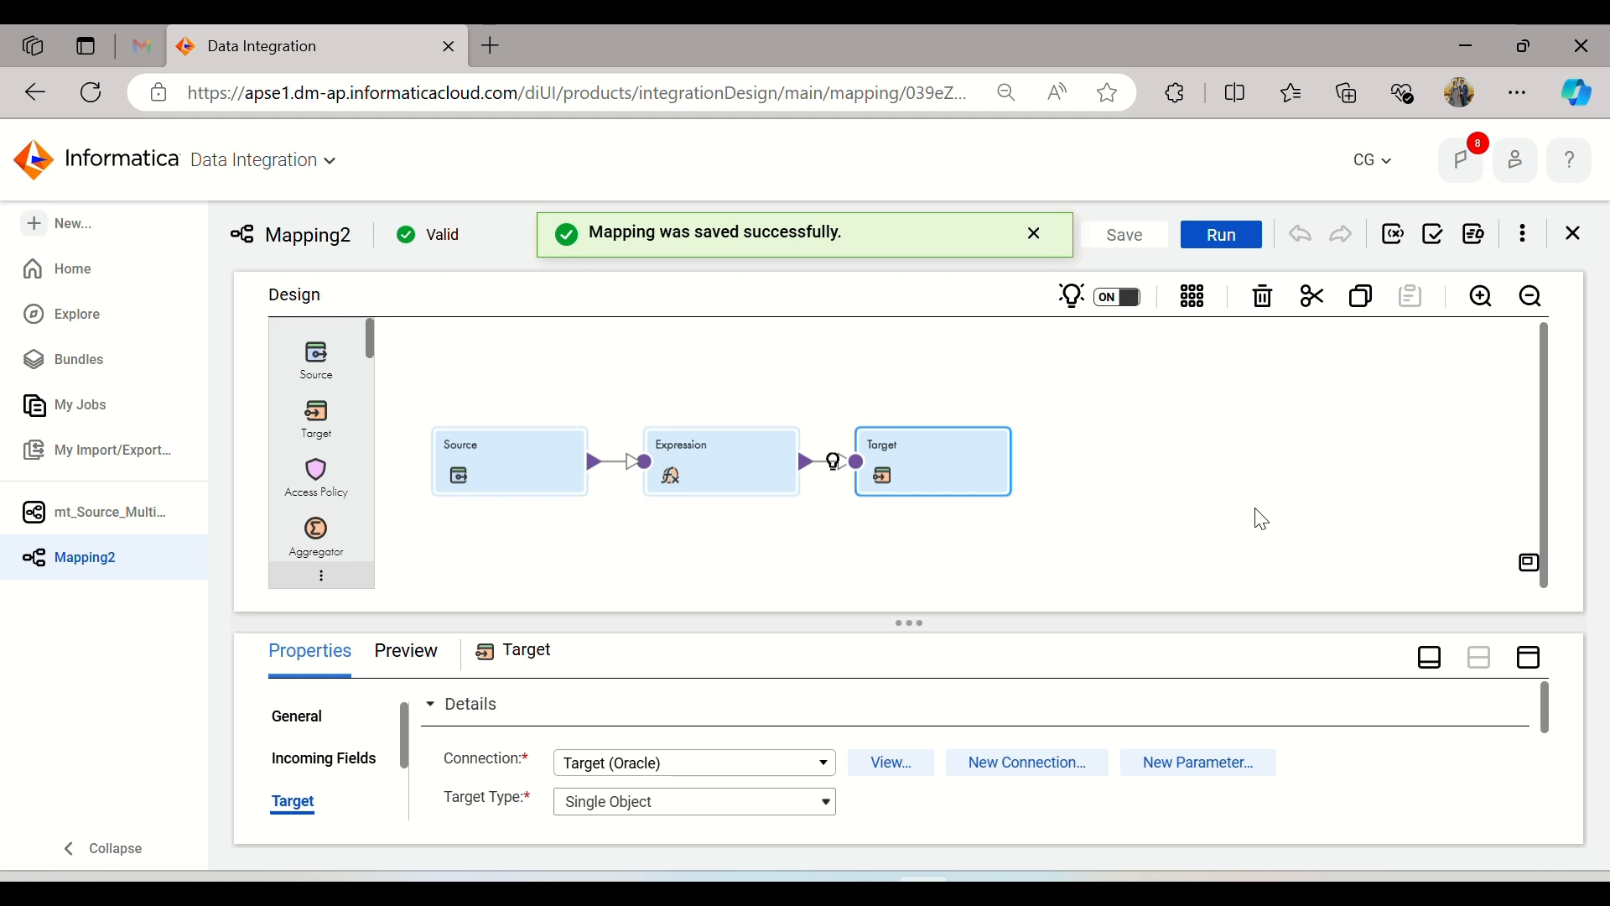
Step: Rename the mapping as m_Source_Query_TargetDb, copy the new name and save the mapping
{"action": "left_click", "coordinate": [1182, 384]}
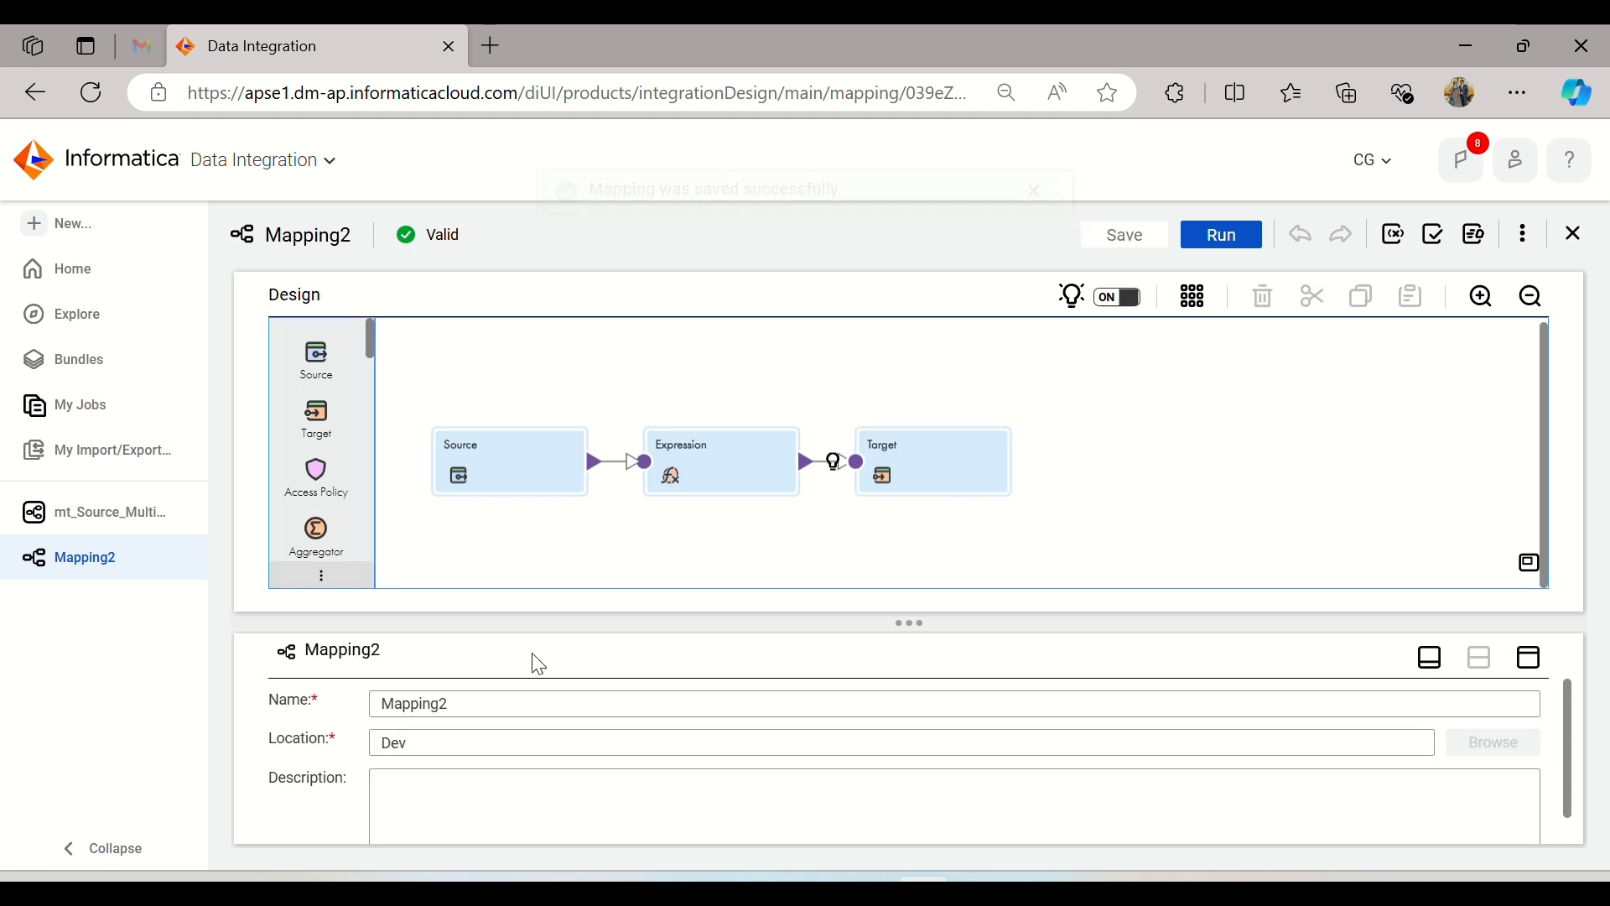
{"action": "left_click_drag", "start_coordinate": [467, 697], "coordinate": [302, 696]}
{"action": "type", "text": "m"}
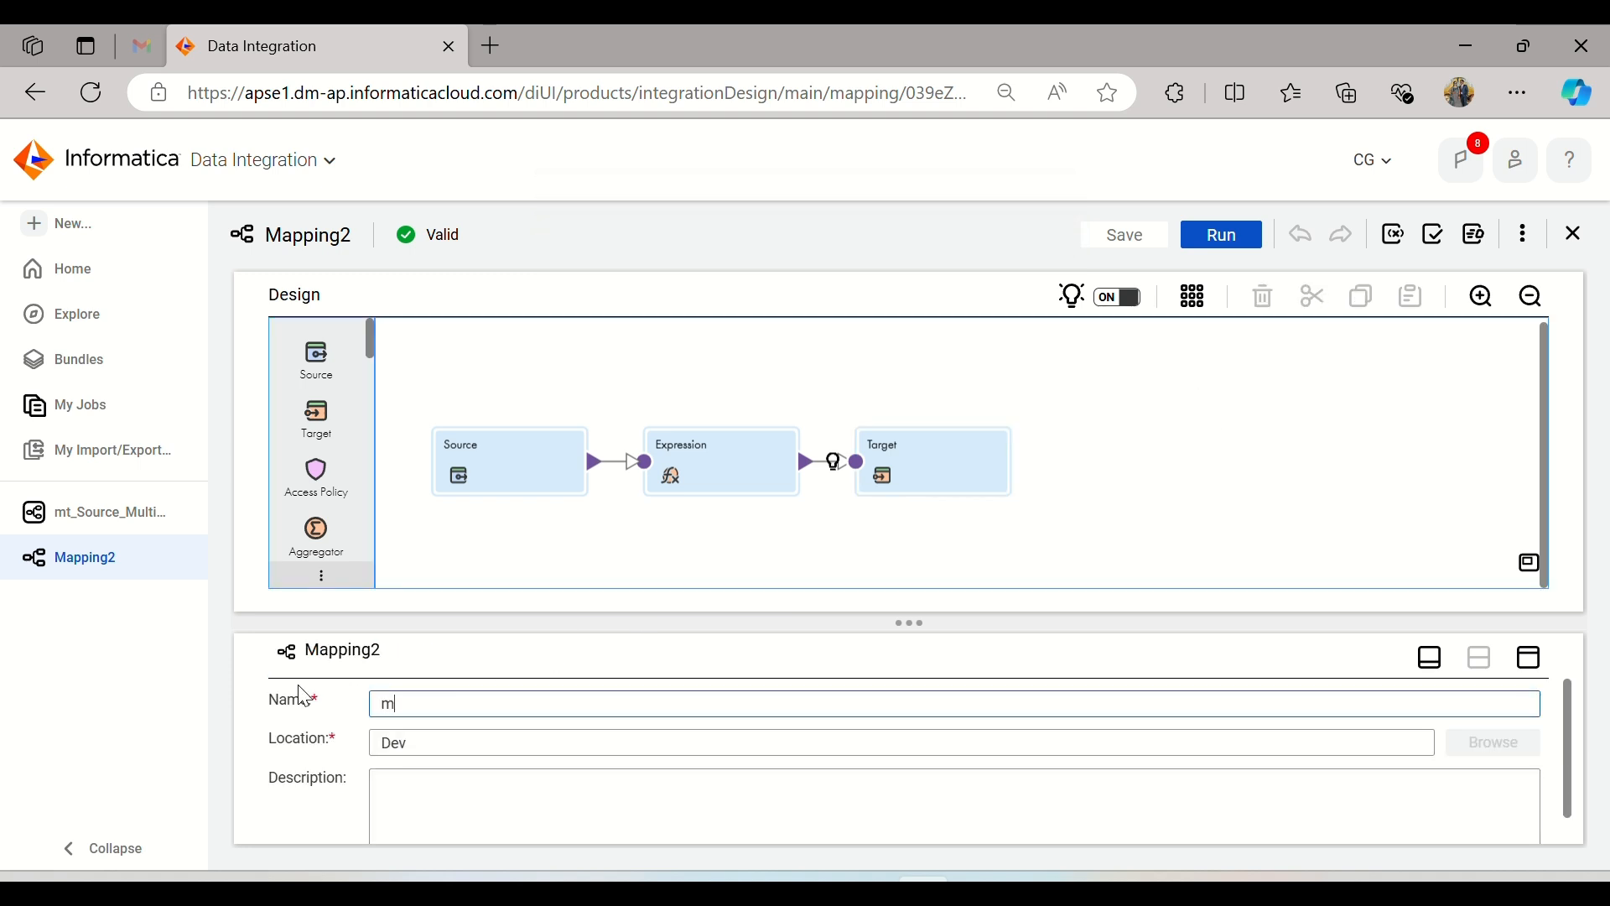
{"action": "type", "text": "_Source_Query_TargetDb"}
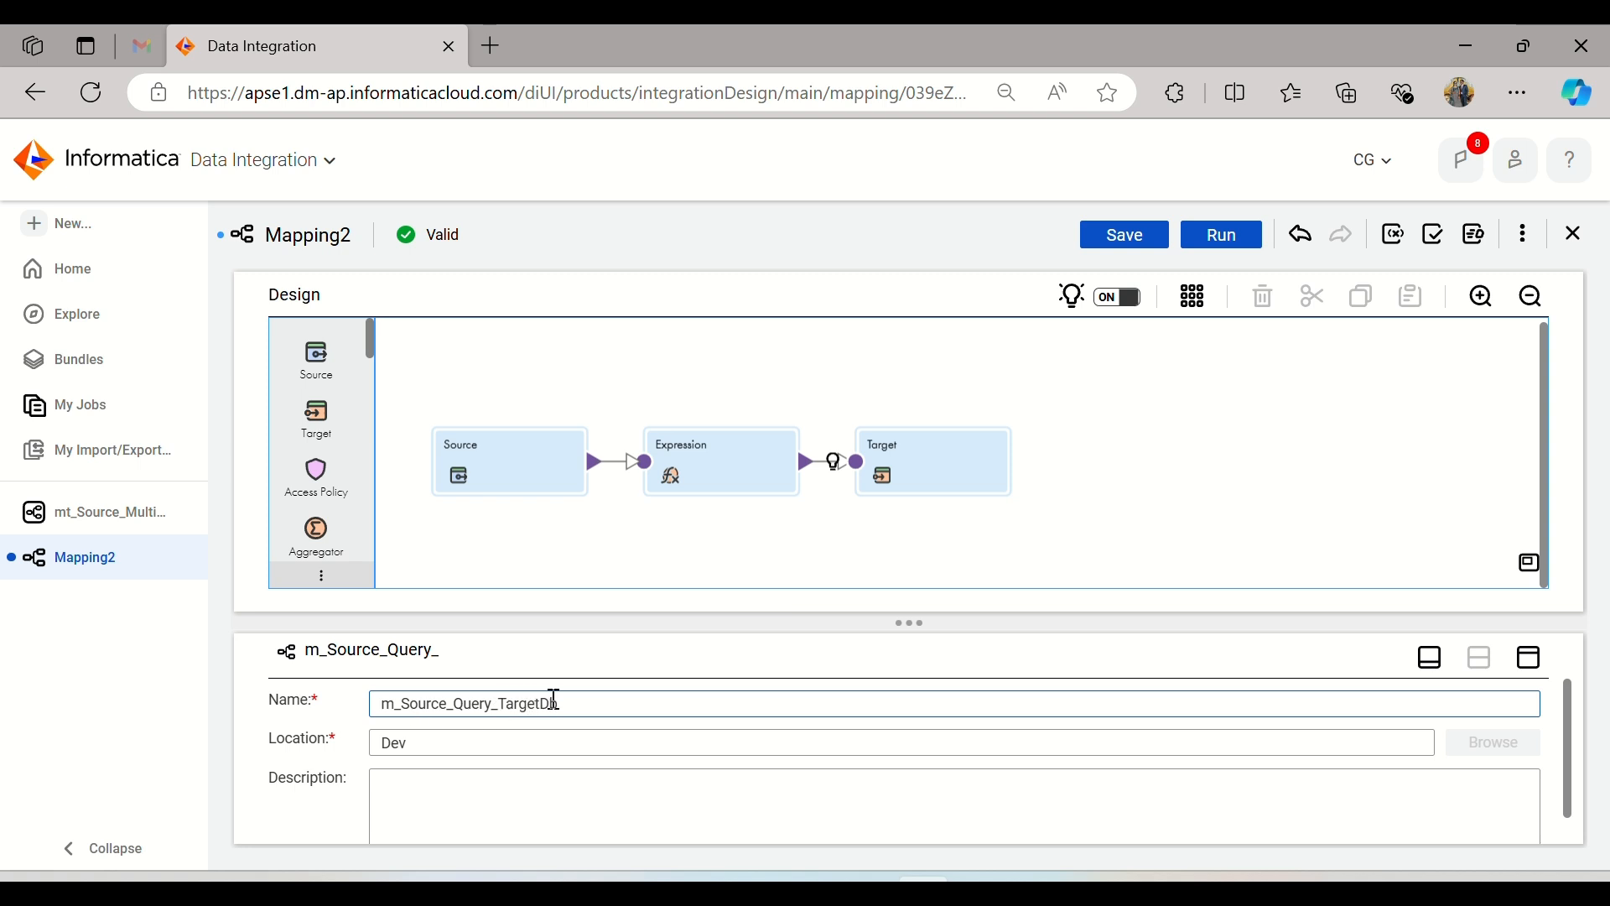
{"action": "left_click_drag", "start_coordinate": [572, 702], "coordinate": [313, 704]}
{"action": "key", "text": "ctrl+c"}
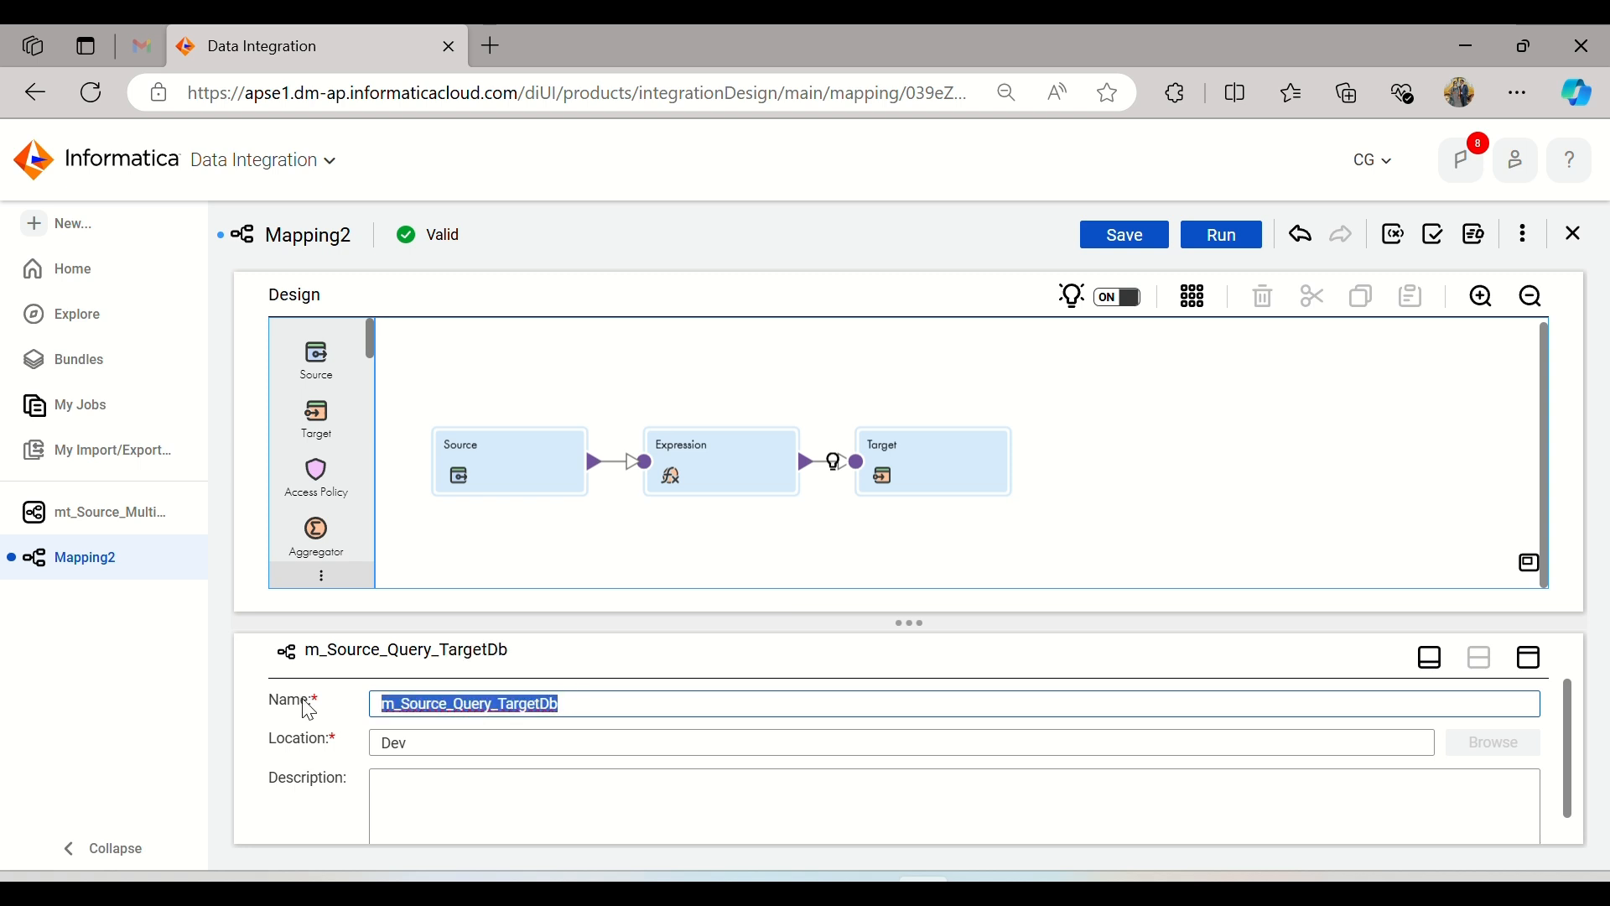
{"action": "left_click", "coordinate": [1131, 379]}
{"action": "left_click", "coordinate": [1119, 242]}
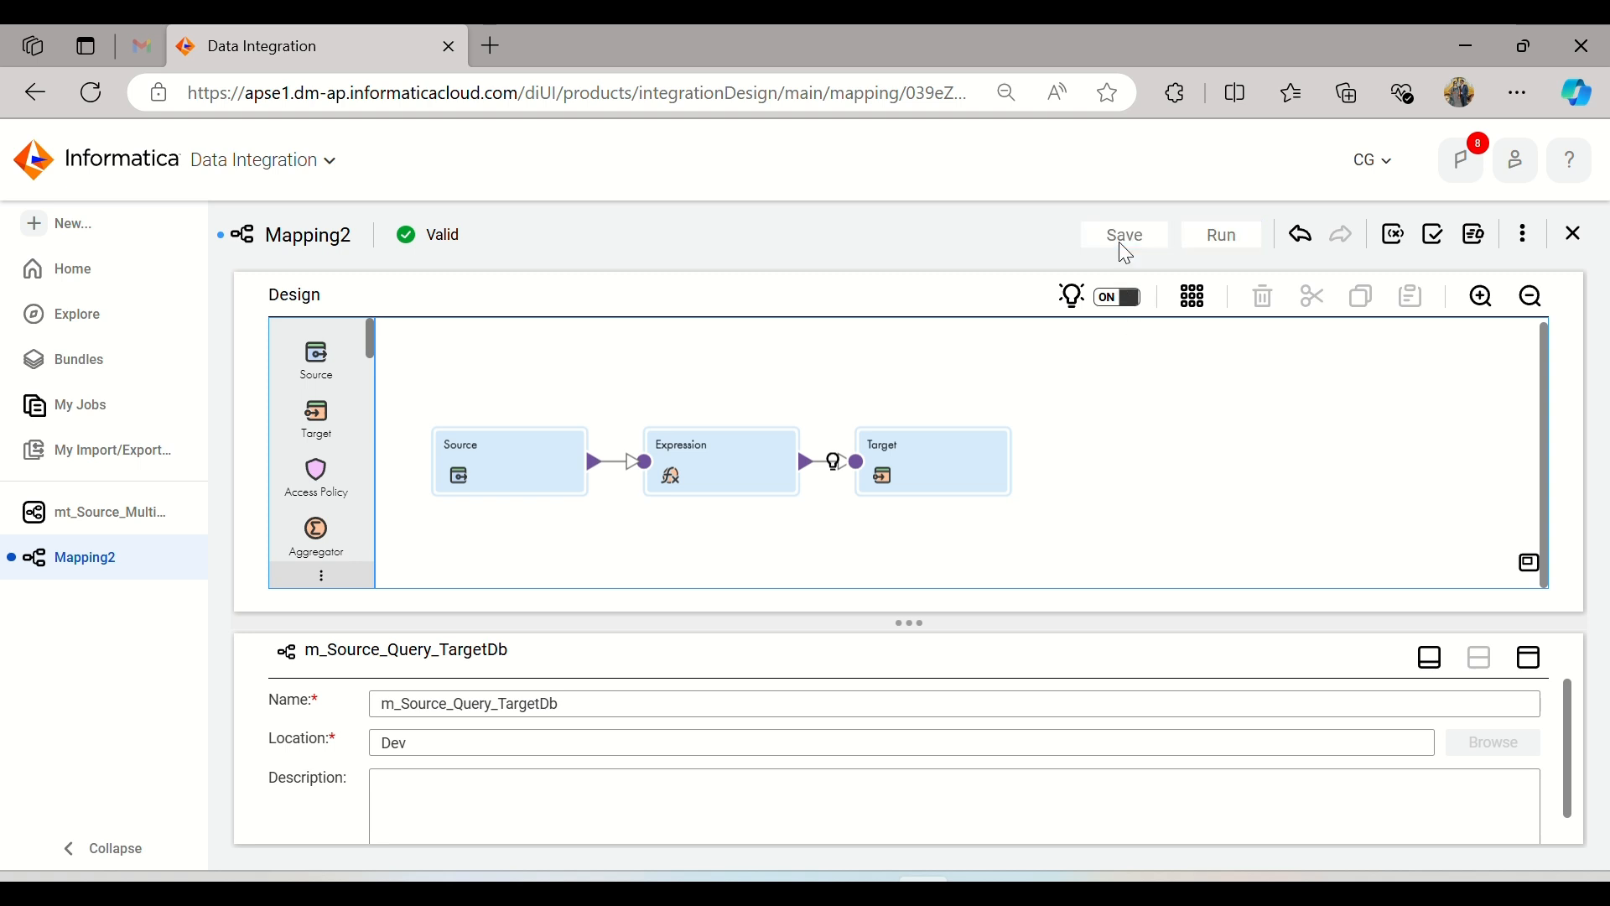
Step: Create a new mapping task and name it mt_Source_Query_TargetDb, reusing the copied mapping name
{"action": "left_click", "coordinate": [87, 231]}
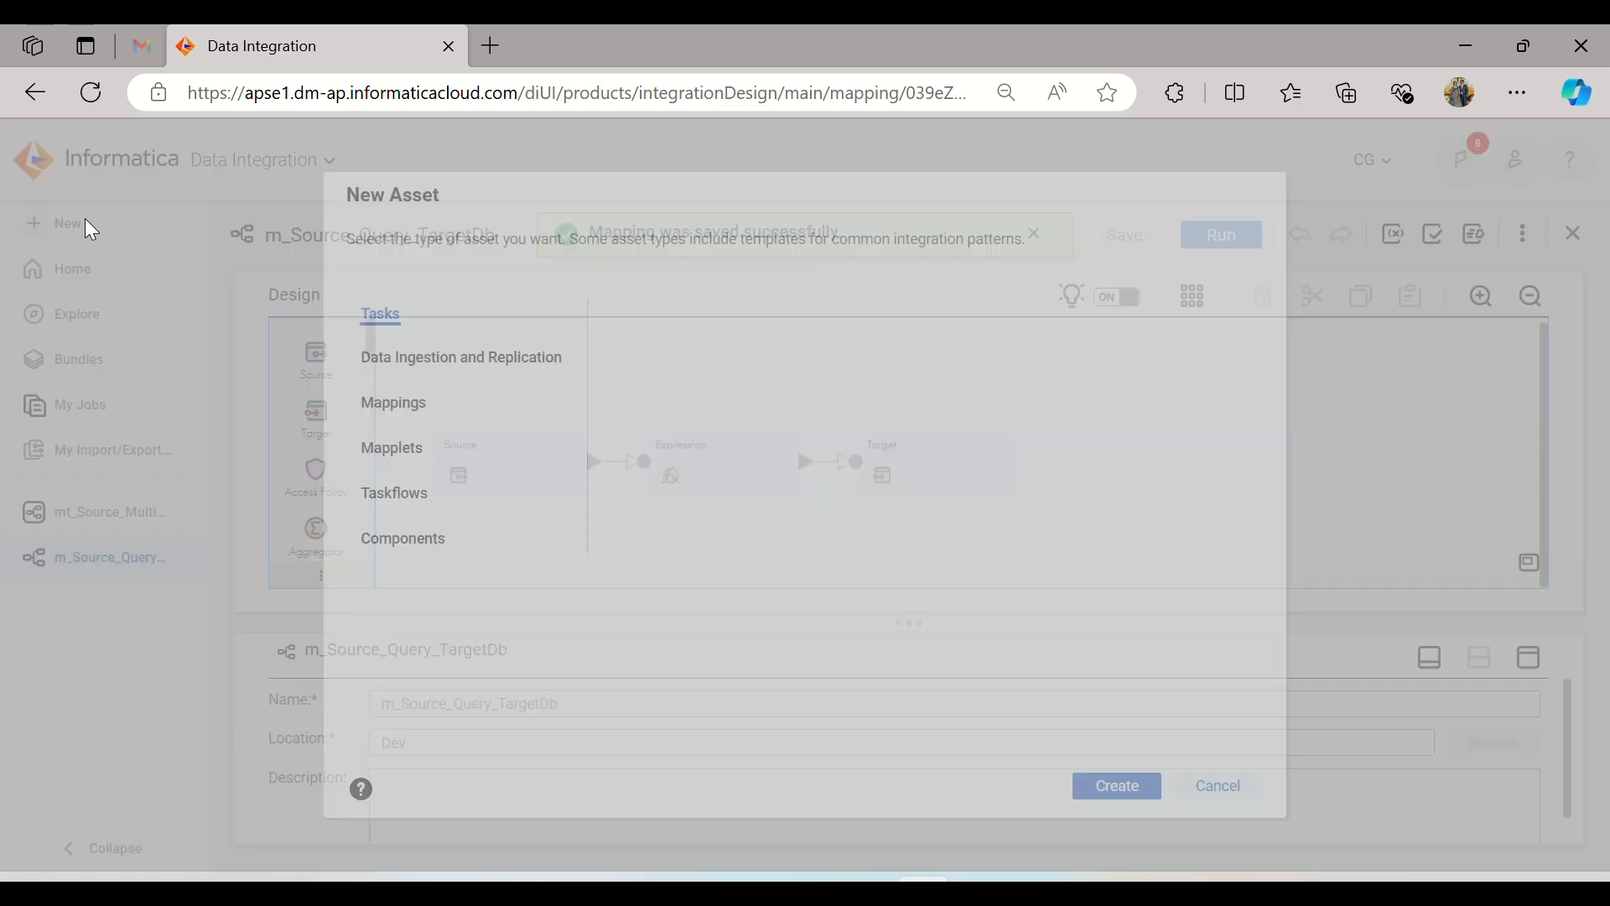
{"action": "left_click", "coordinate": [1135, 791]}
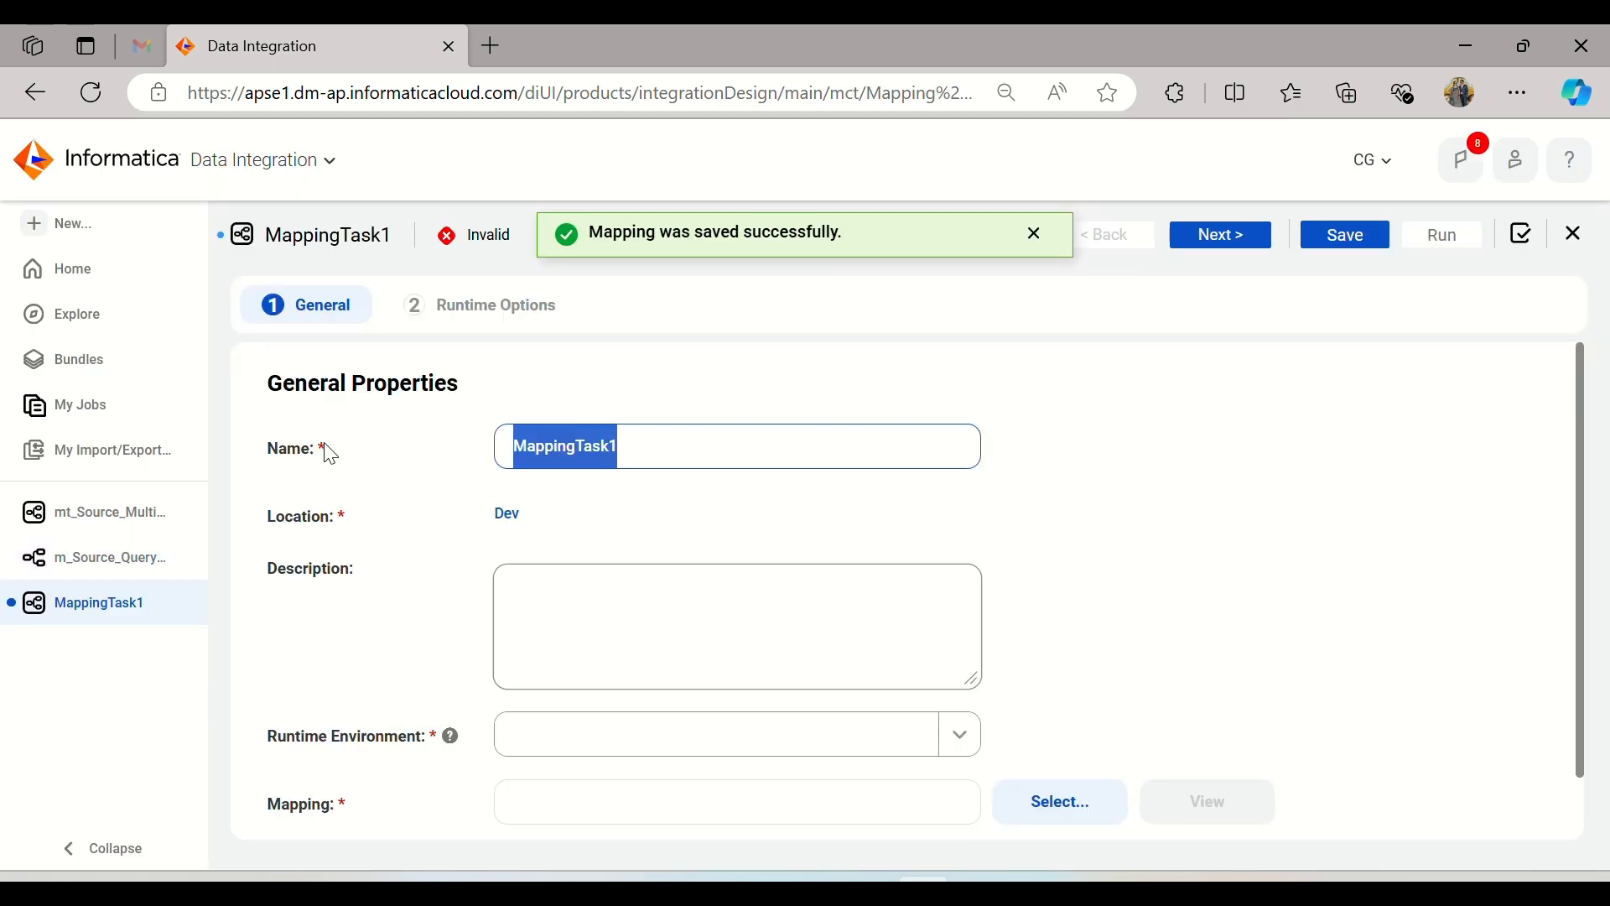
{"action": "type", "text": "mt_"}
{"action": "key", "text": "ctrl+v"}
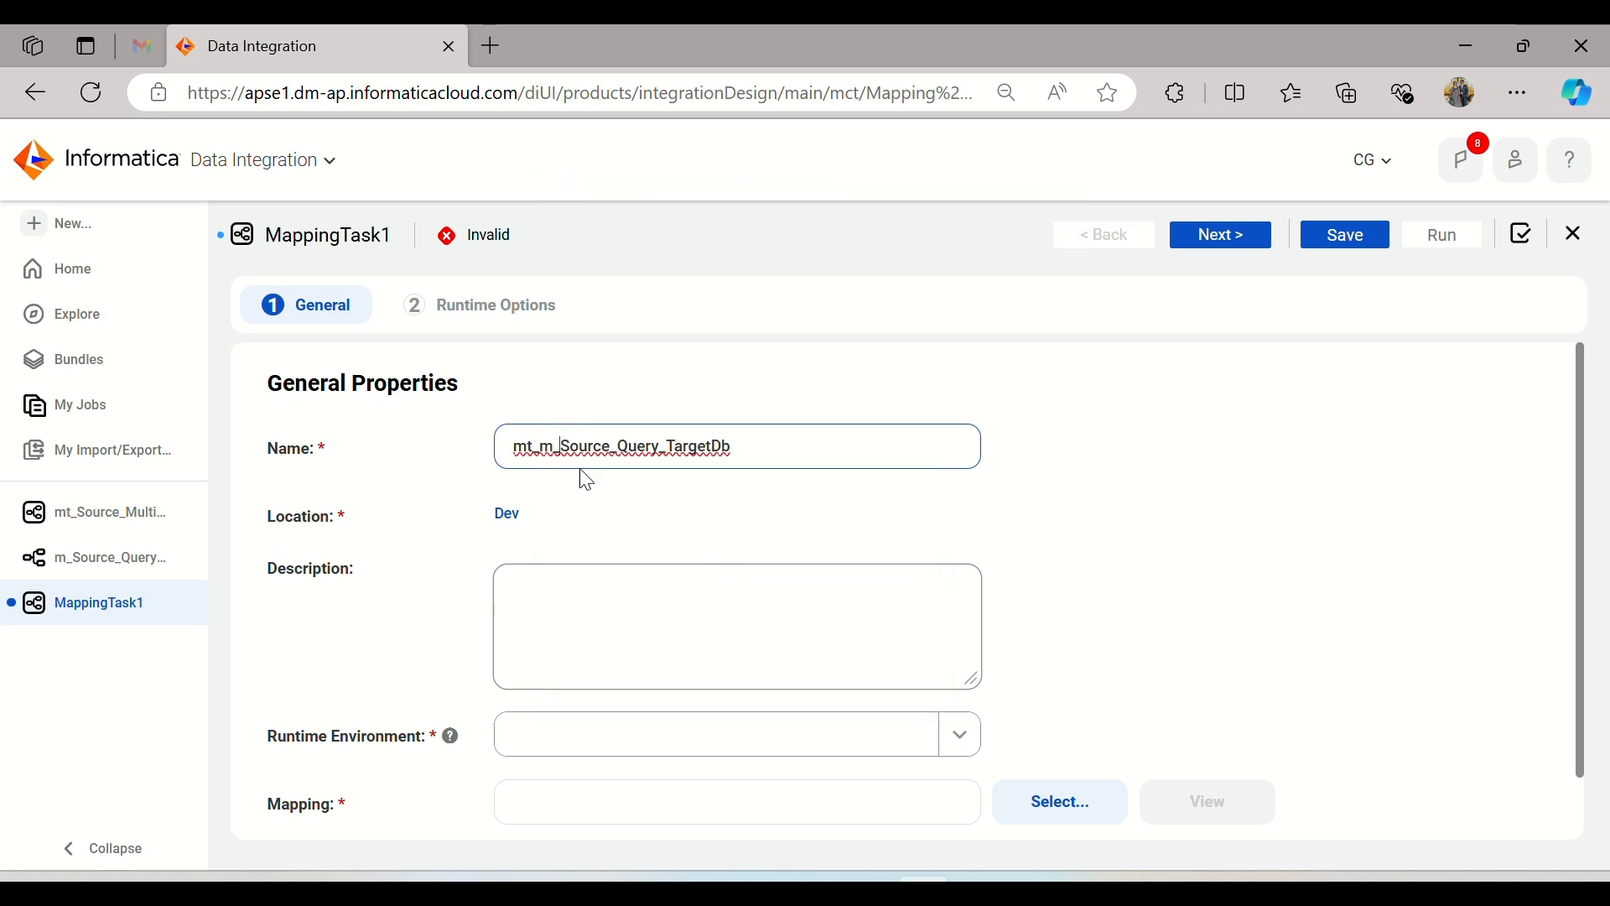
{"action": "key", "text": "BackSpace"}
{"action": "key", "text": "BackSpace"}
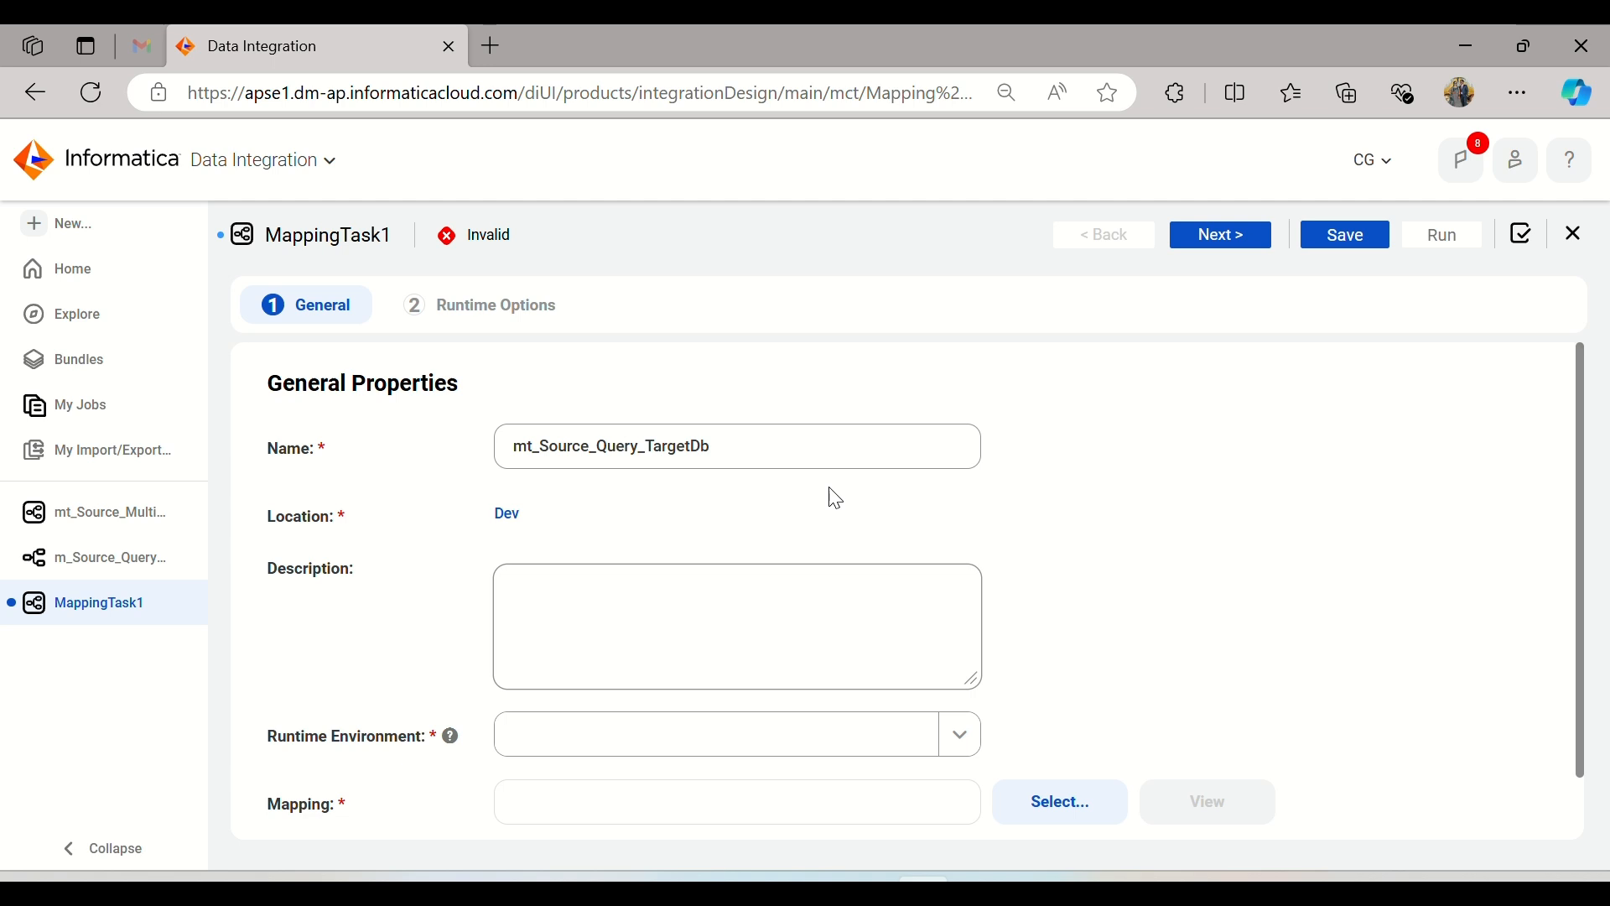
Step: Choose the task's runtime environment and select m_Source_Query_TargetDb from the Dev project as its mapping
{"action": "scroll", "coordinate": [830, 496], "scroll_direction": "down", "scroll_amount": 1}
{"action": "left_click", "coordinate": [801, 664]}
{"action": "left_click", "coordinate": [717, 757]}
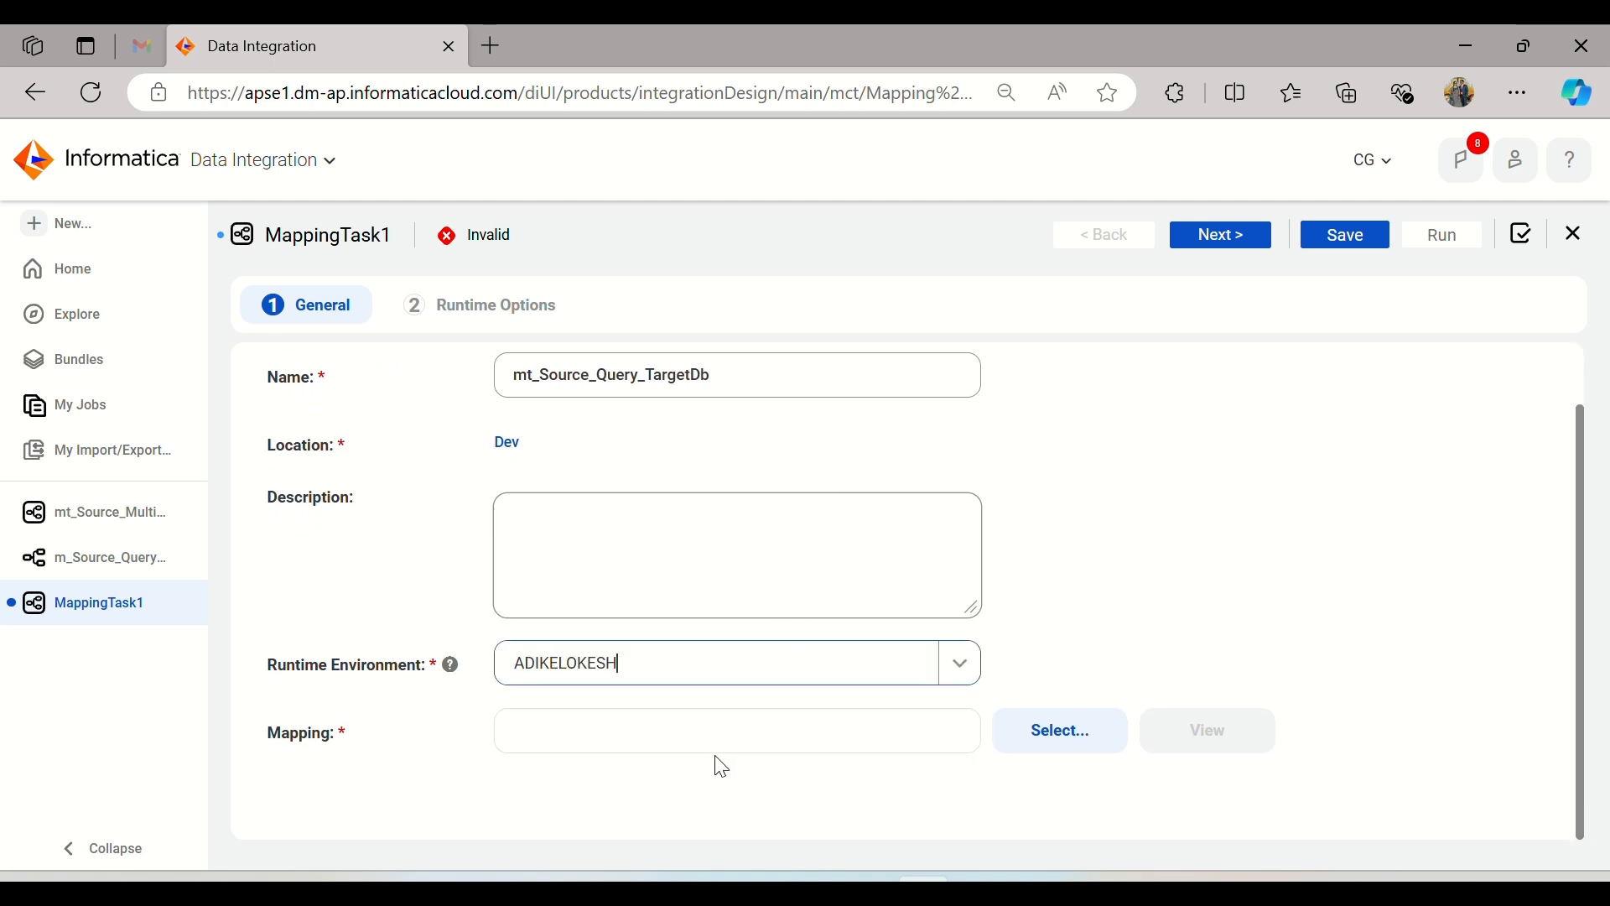
{"action": "left_click", "coordinate": [1117, 730]}
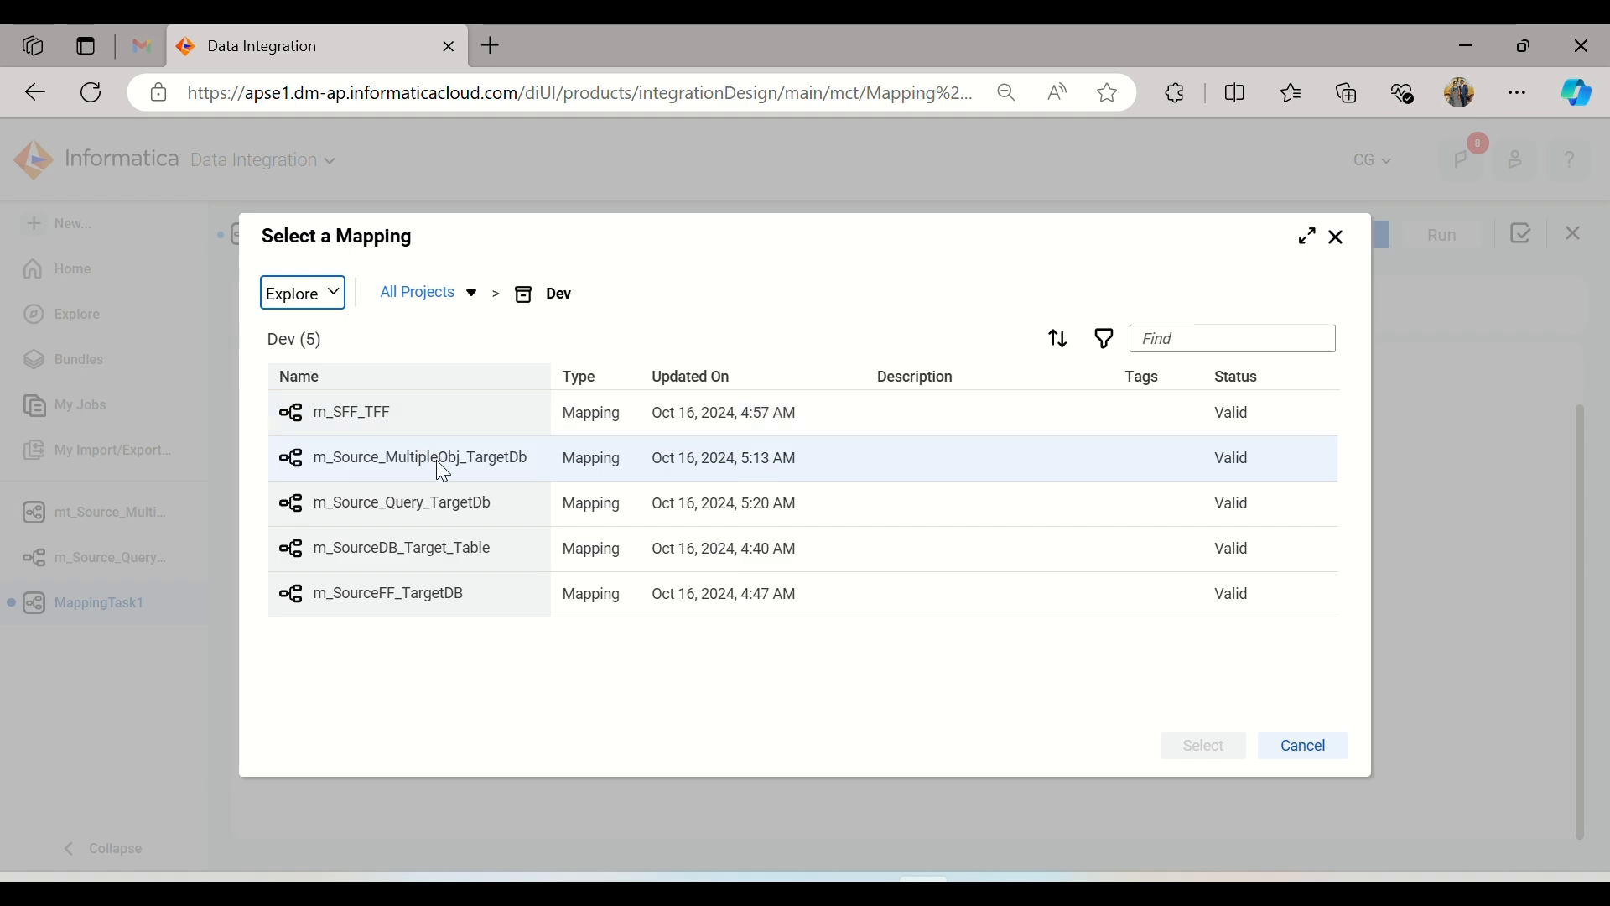
{"action": "left_click", "coordinate": [468, 507]}
{"action": "left_click", "coordinate": [1207, 747]}
{"action": "scroll", "coordinate": [1162, 684], "scroll_direction": "down", "scroll_amount": 3}
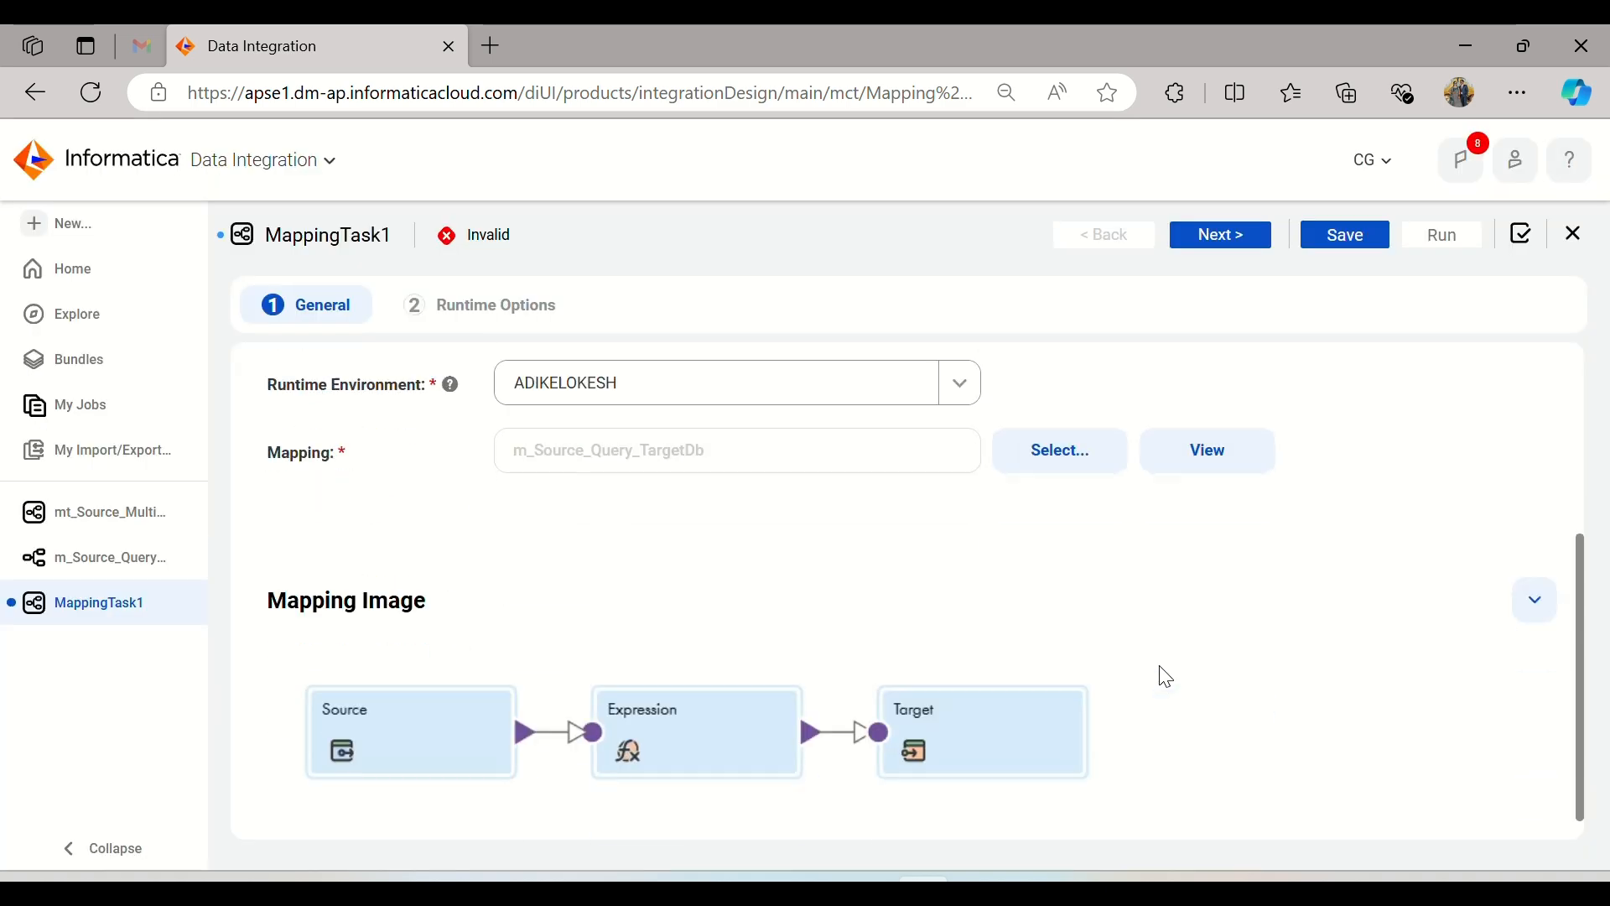
{"action": "scroll", "coordinate": [1174, 587], "scroll_direction": "up", "scroll_amount": 5}
Step: Save the mapping task with the default runtime options and run it
{"action": "left_click", "coordinate": [1226, 243]}
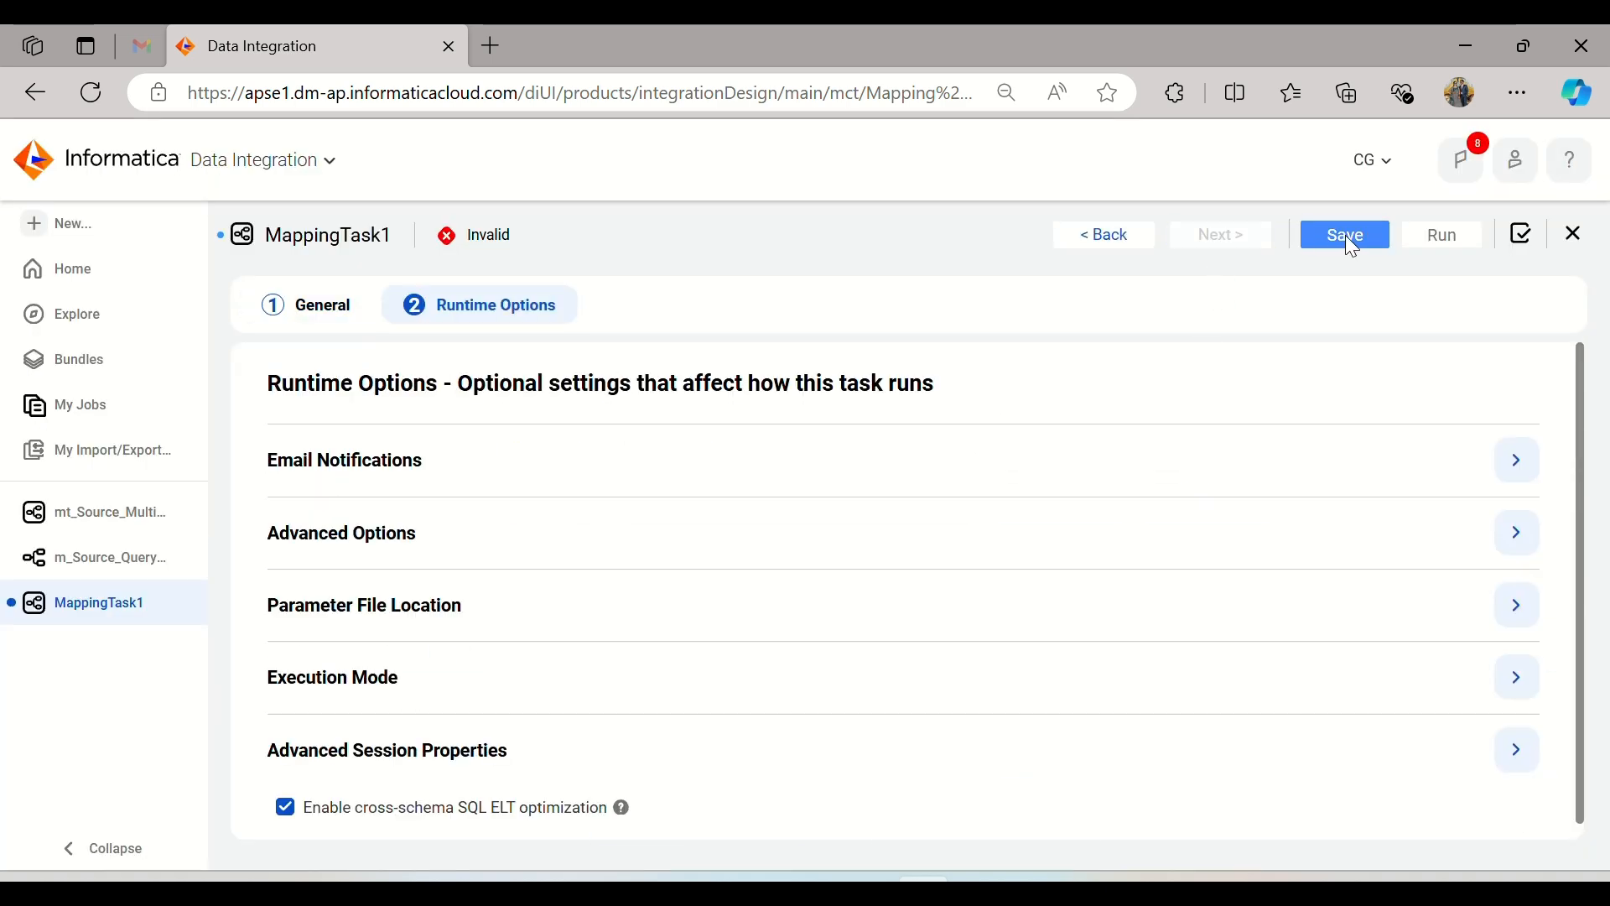
{"action": "left_click", "coordinate": [1345, 235]}
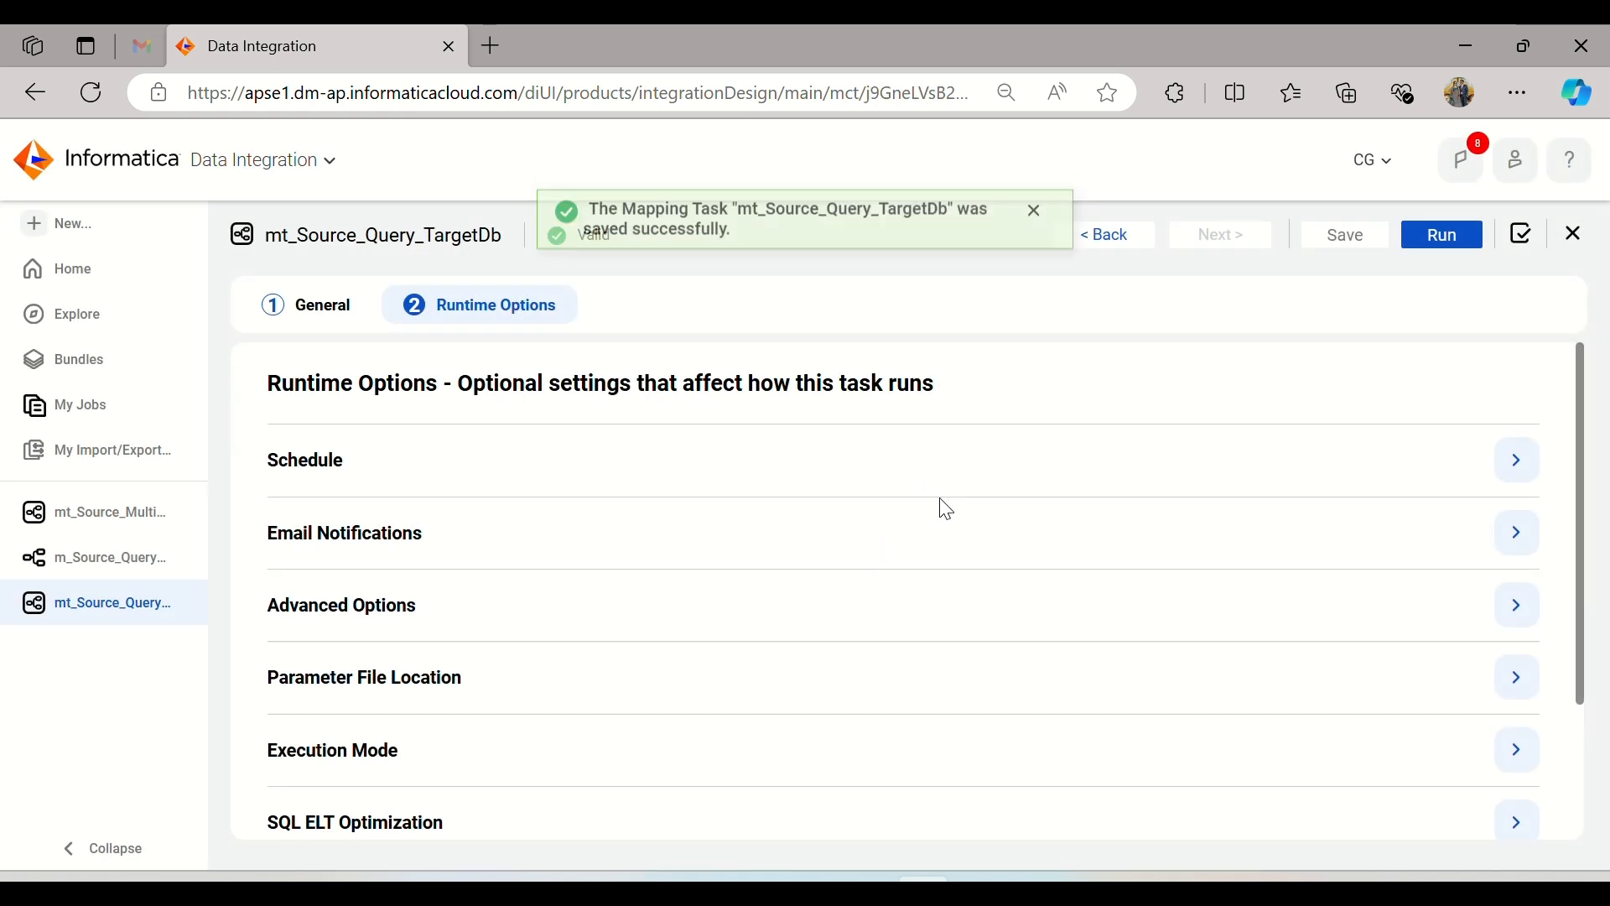
{"action": "left_click", "coordinate": [1441, 235]}
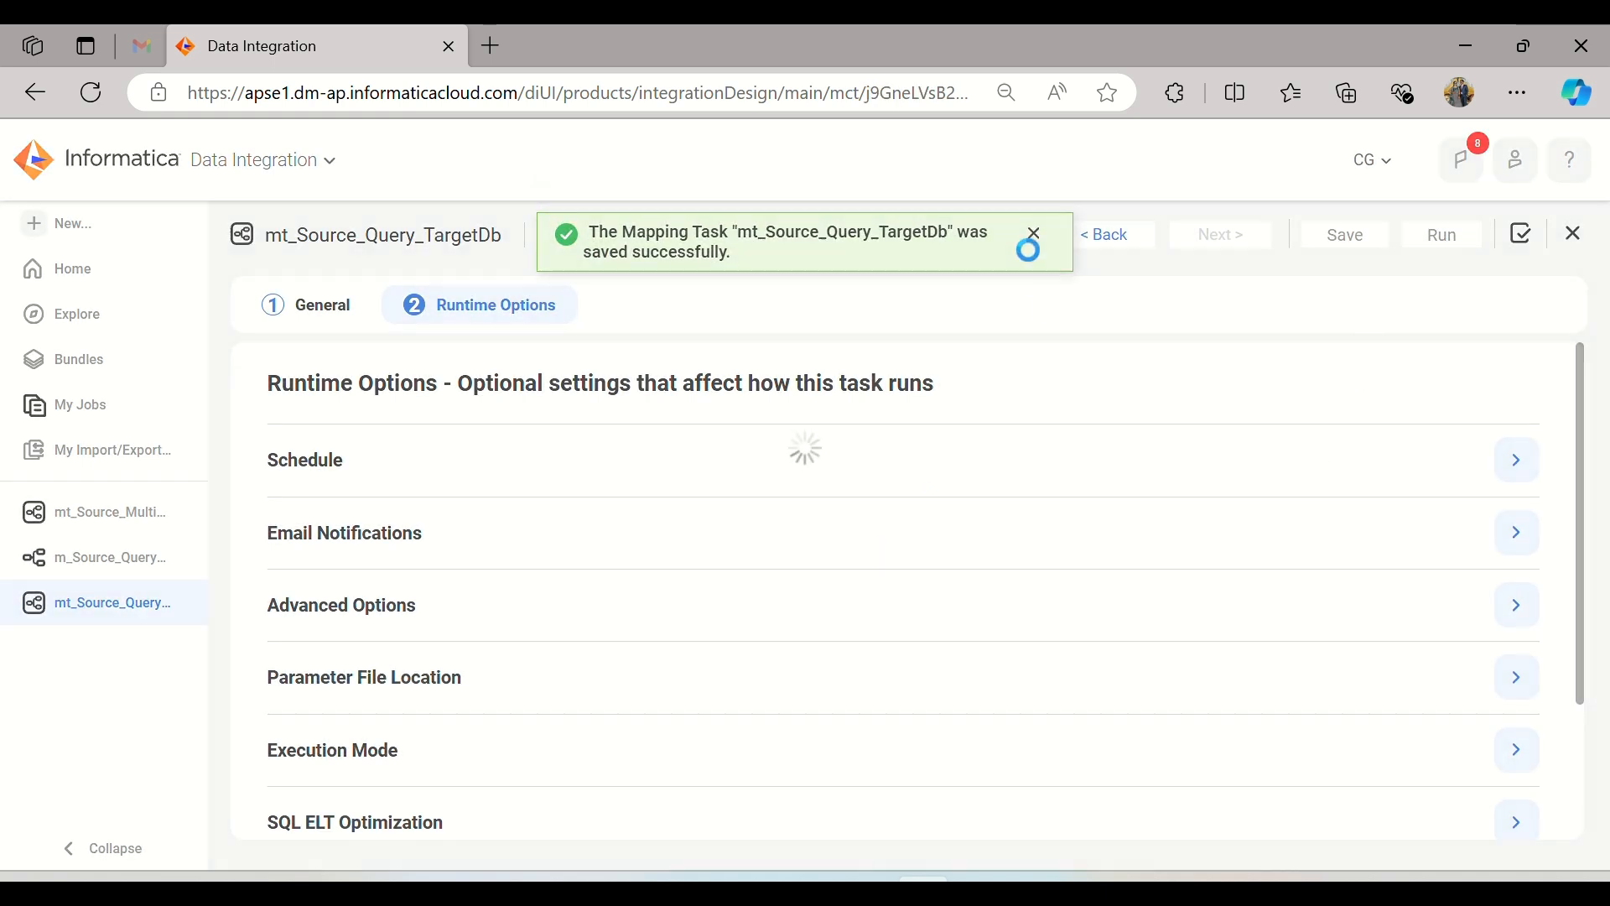
{"action": "left_click", "coordinate": [1034, 285]}
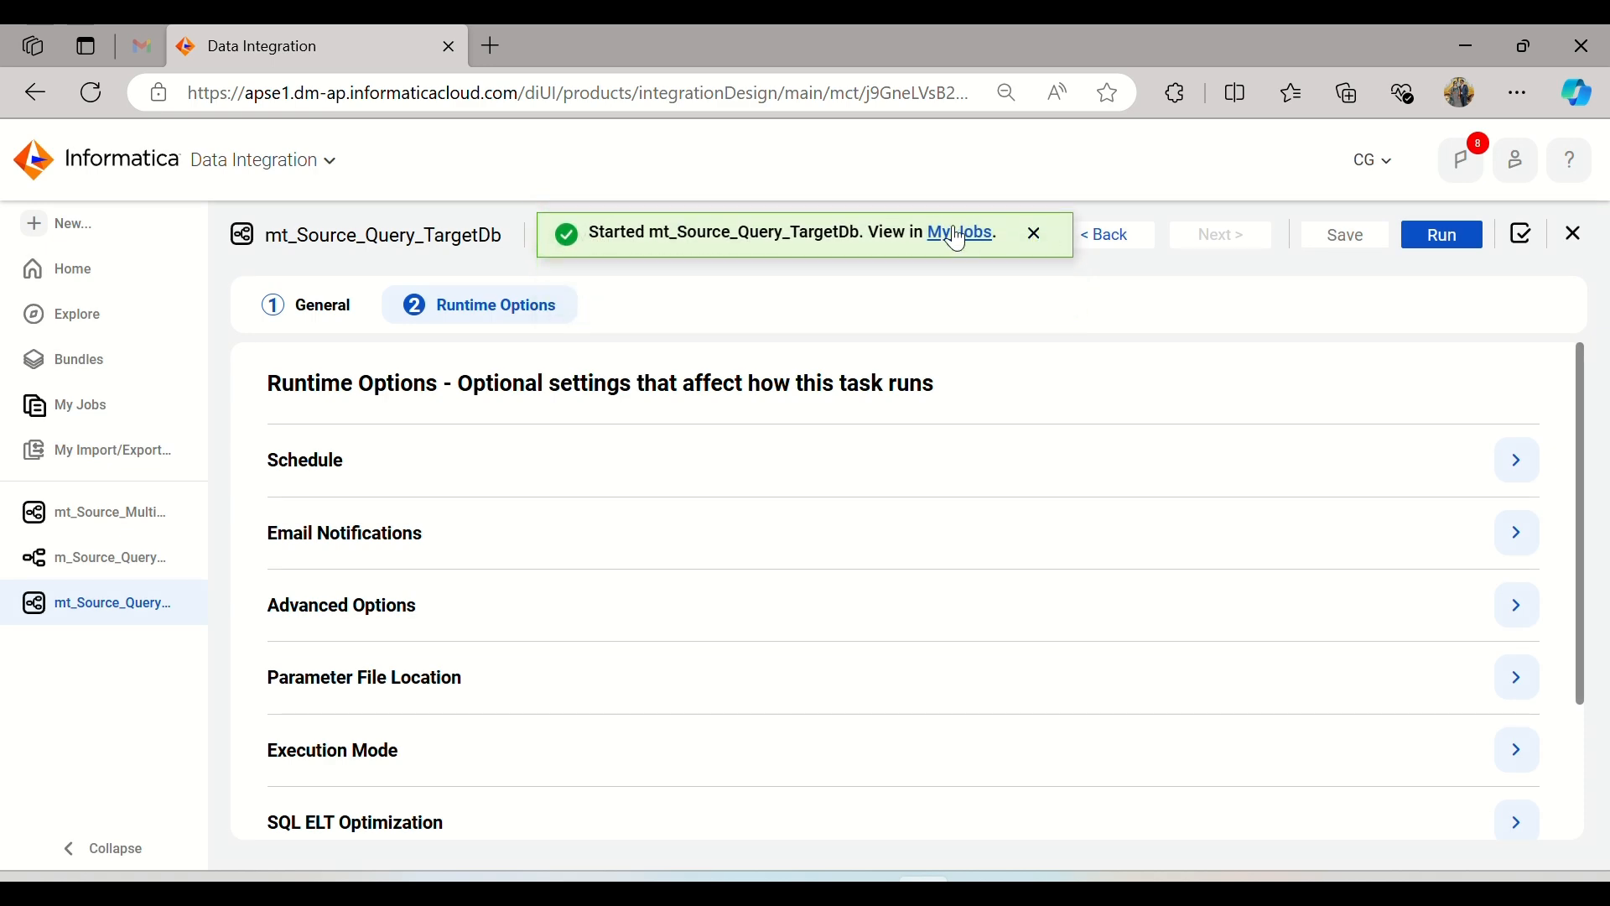
Step: Monitor the mt_Source_Query_TargetDb job, refreshing its status until it ends, and open its run details
{"action": "left_click", "coordinate": [956, 233]}
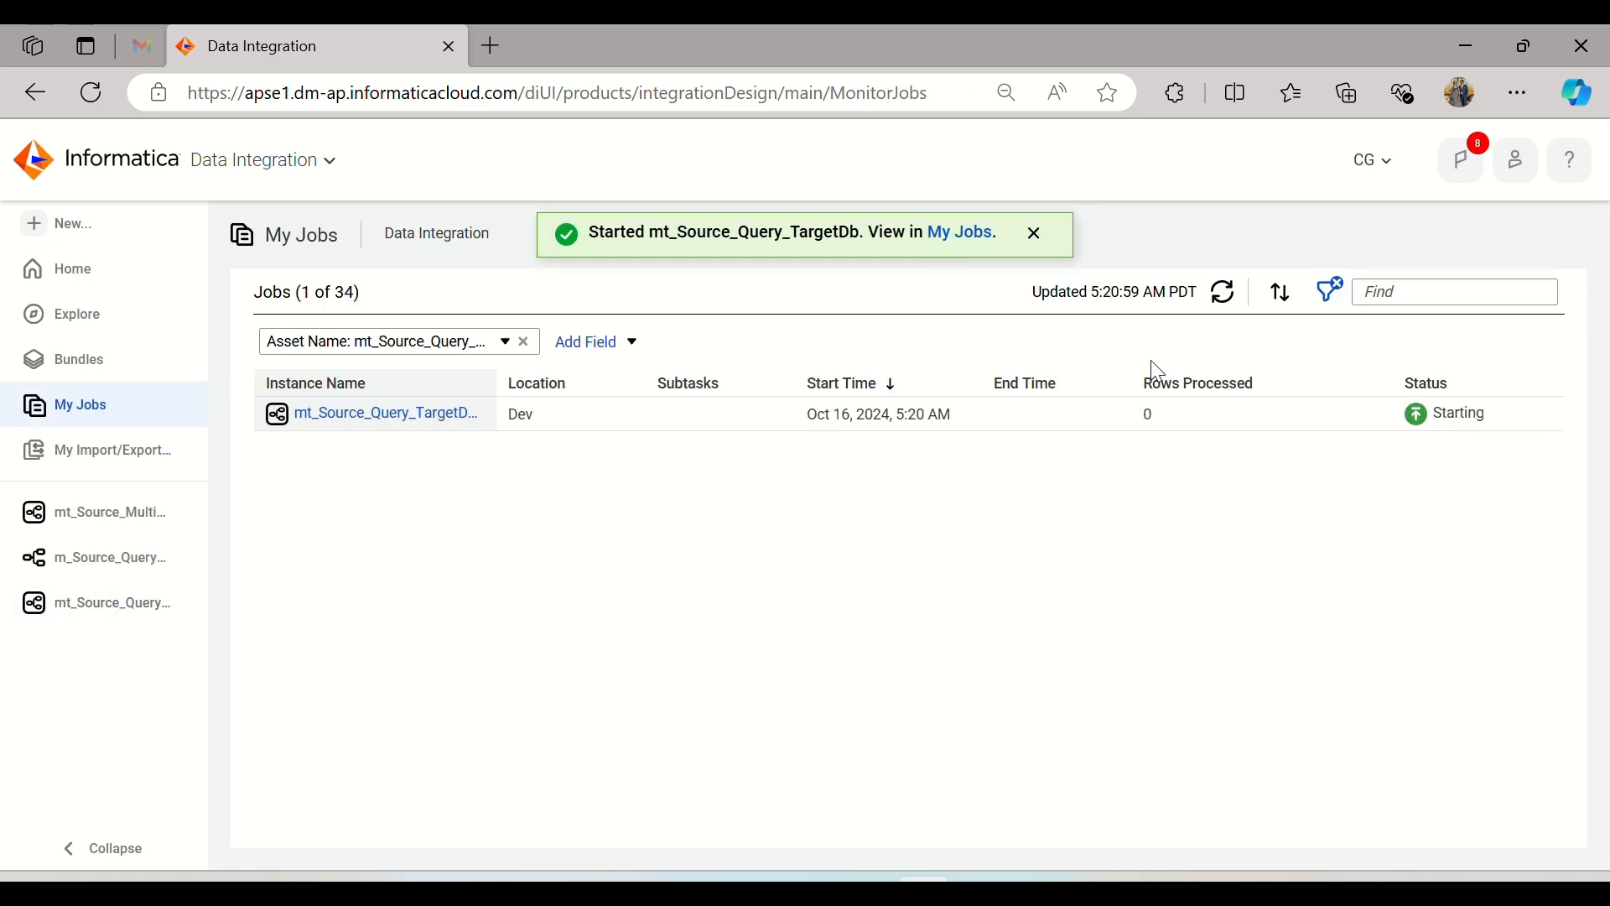
{"action": "left_click", "coordinate": [1229, 293]}
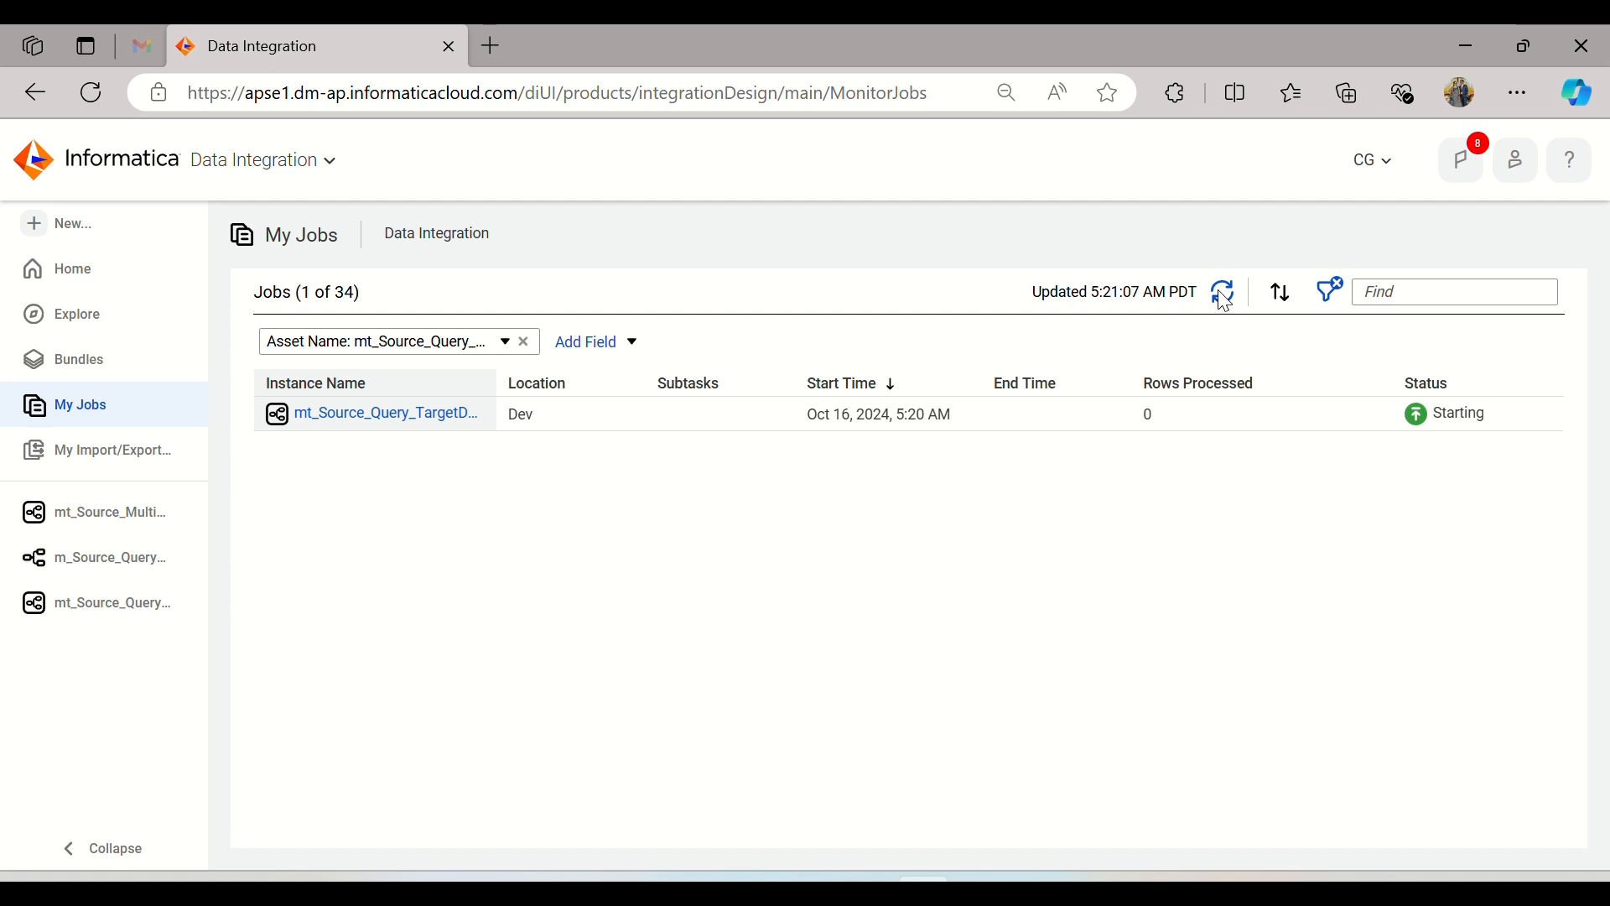
{"action": "left_click", "coordinate": [1225, 295]}
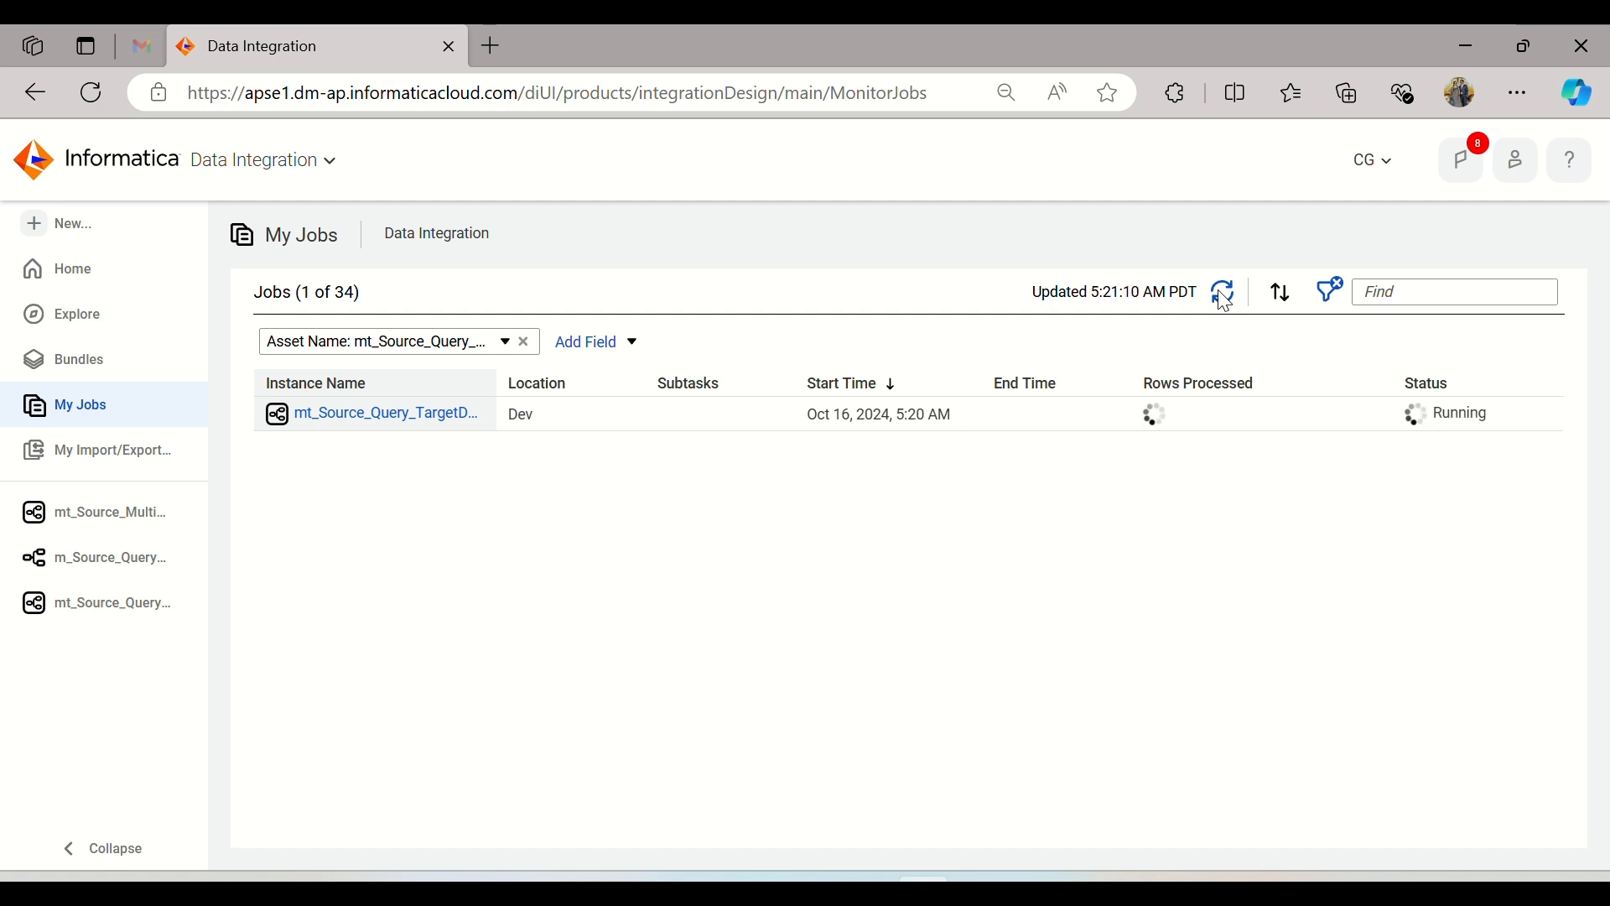
{"action": "left_click", "coordinate": [1225, 295]}
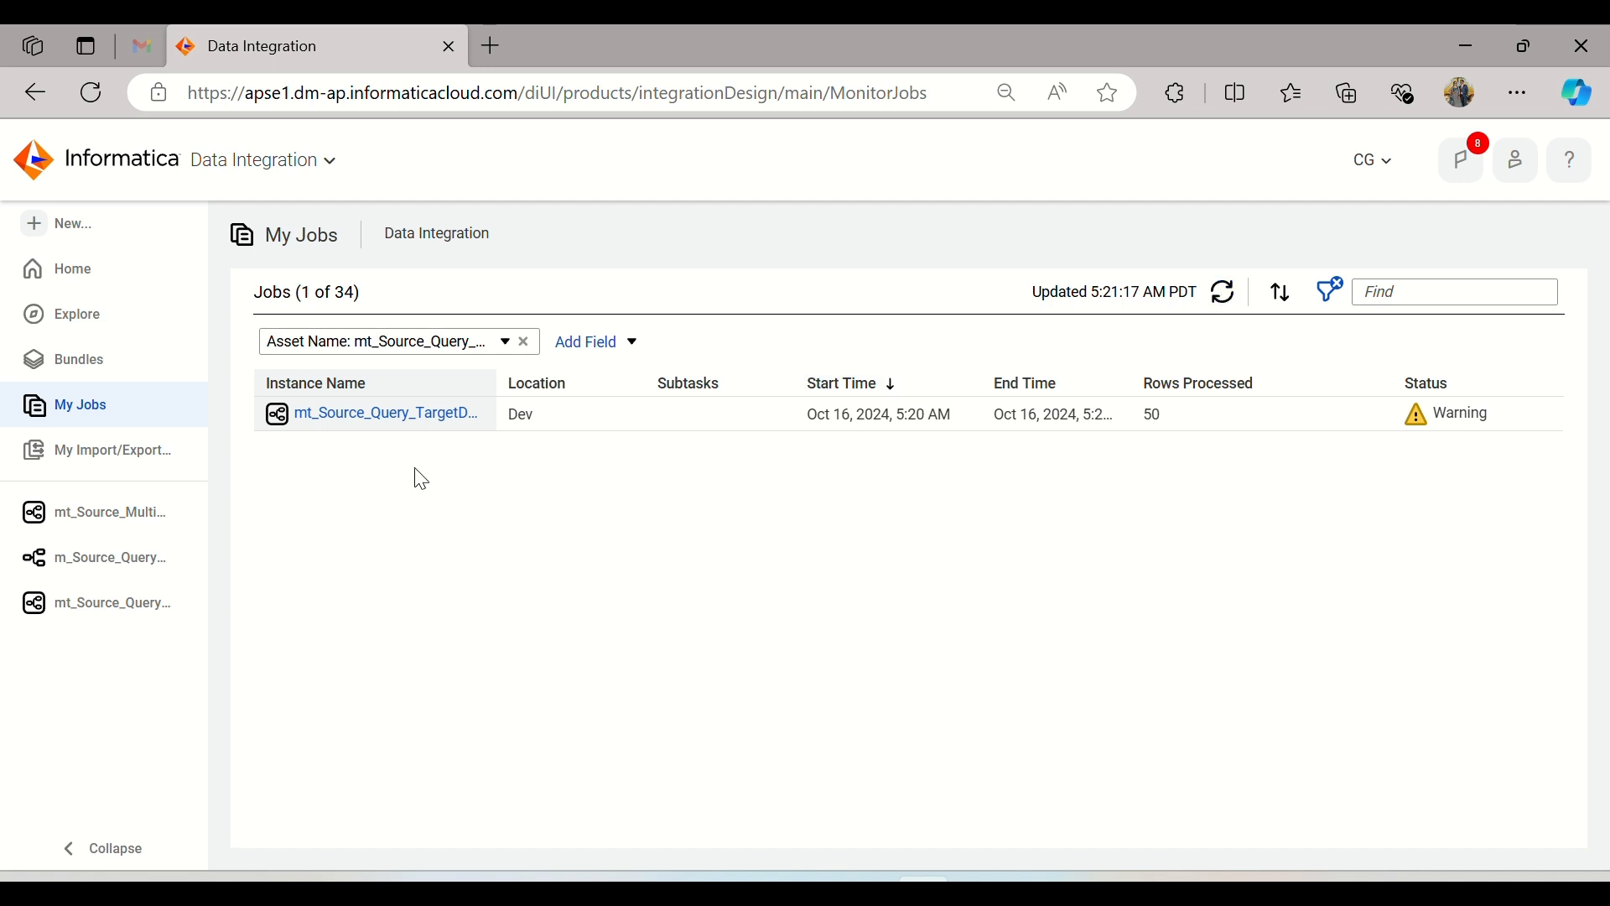
{"action": "left_click", "coordinate": [424, 420]}
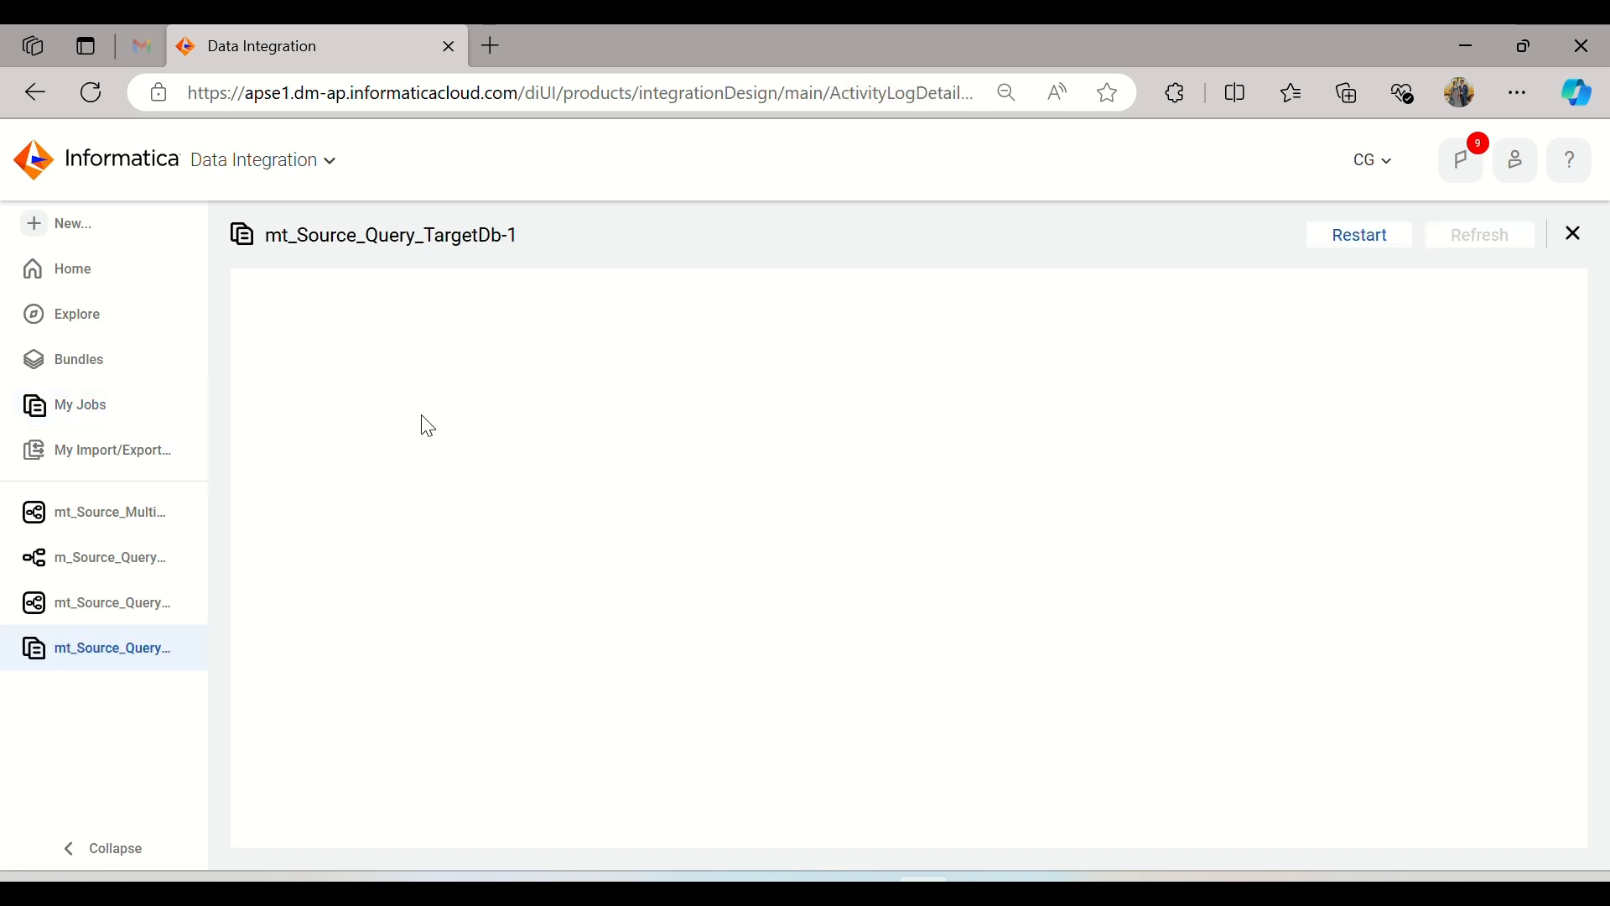
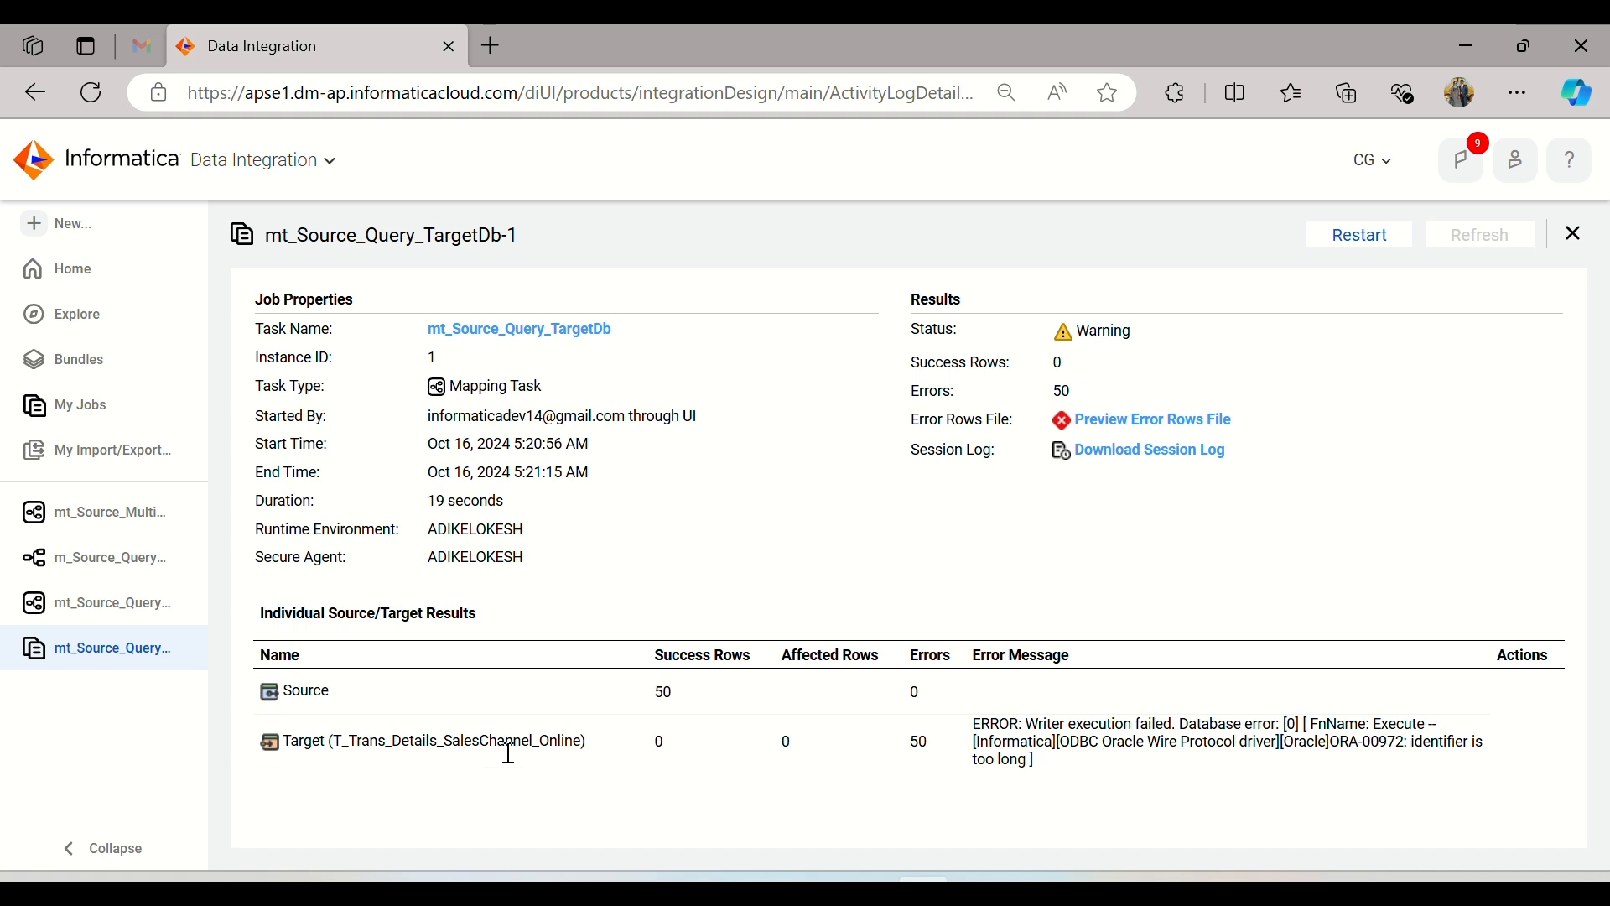
Step: Check the target table name in the run details and open the Target transformation's target settings in the m_Source_Query_TargetDb mapping
{"action": "left_click_drag", "start_coordinate": [593, 749], "coordinate": [317, 744]}
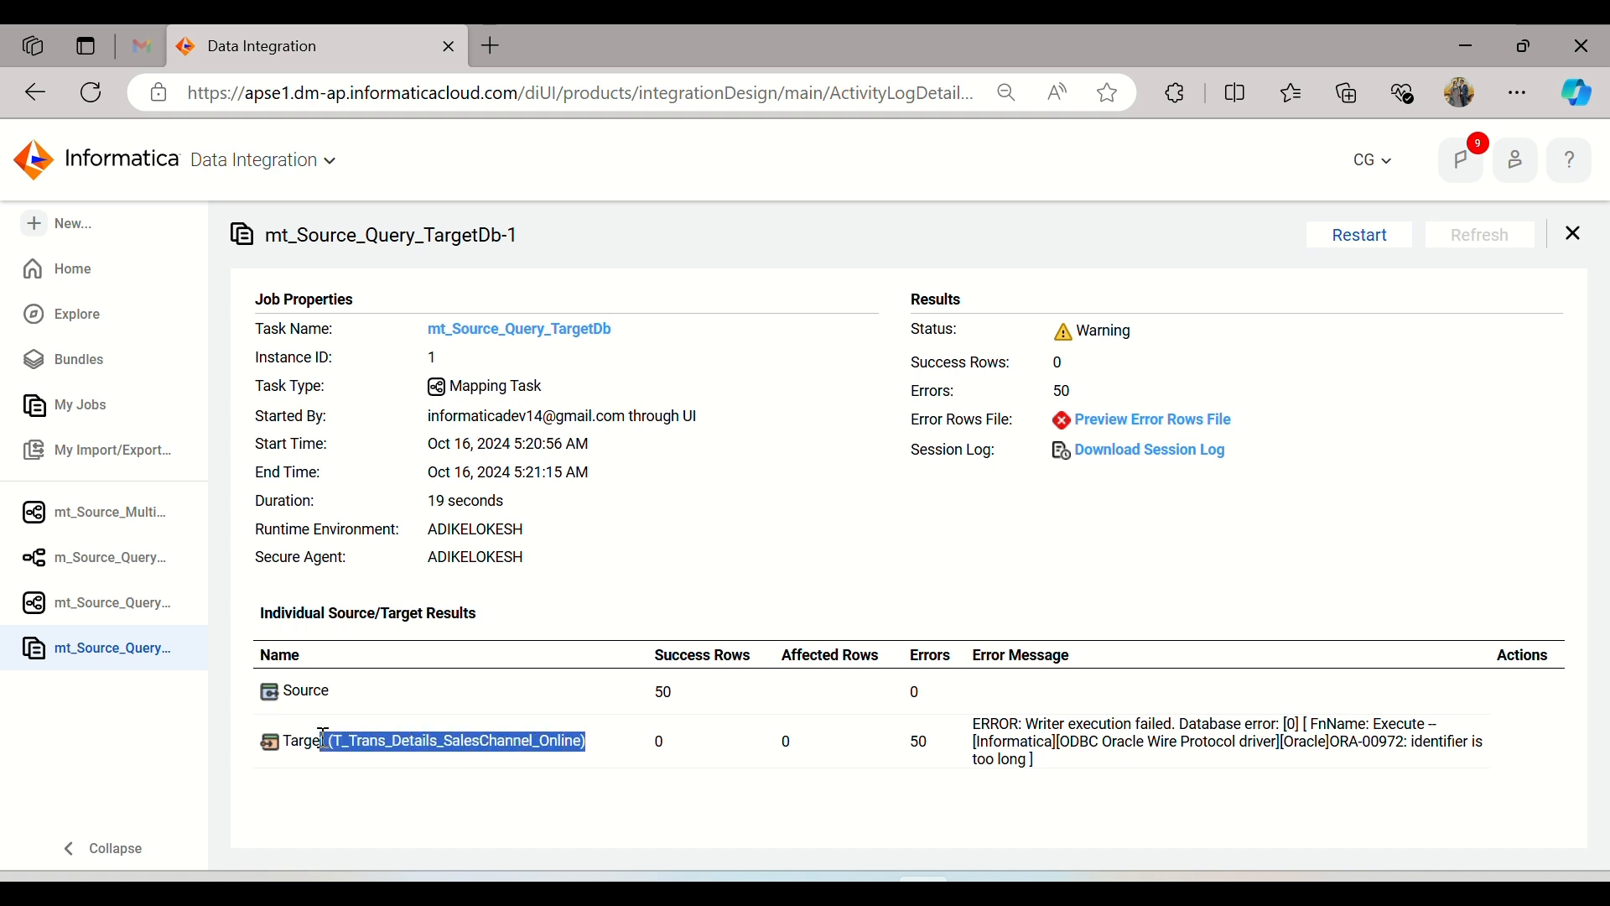
{"action": "left_click", "coordinate": [617, 538]}
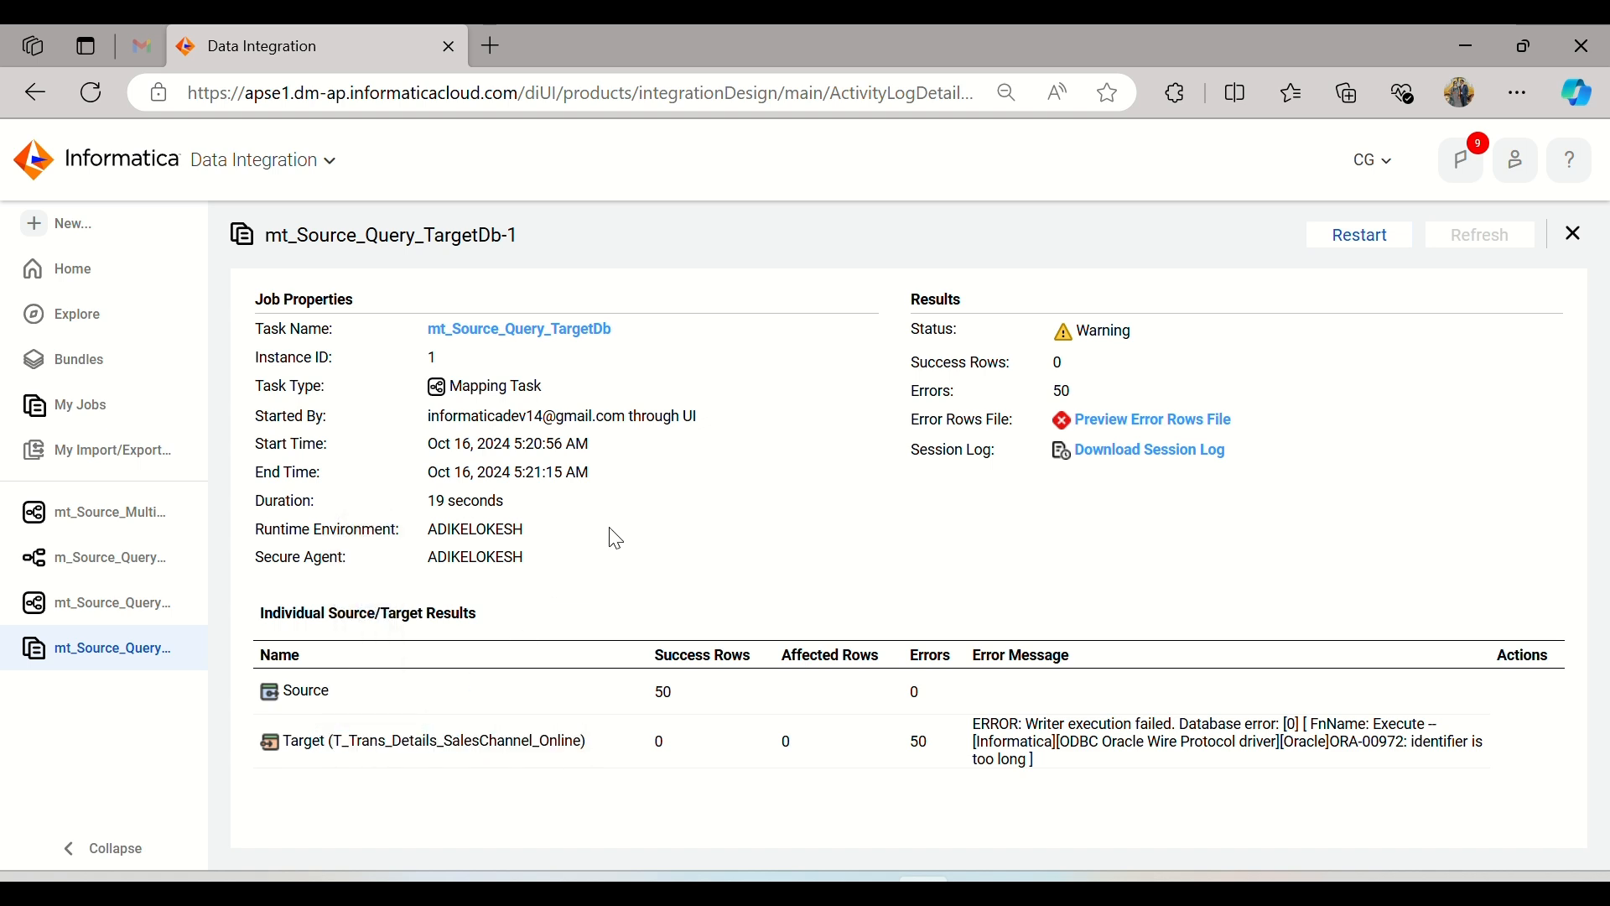
{"action": "left_click", "coordinate": [112, 619]}
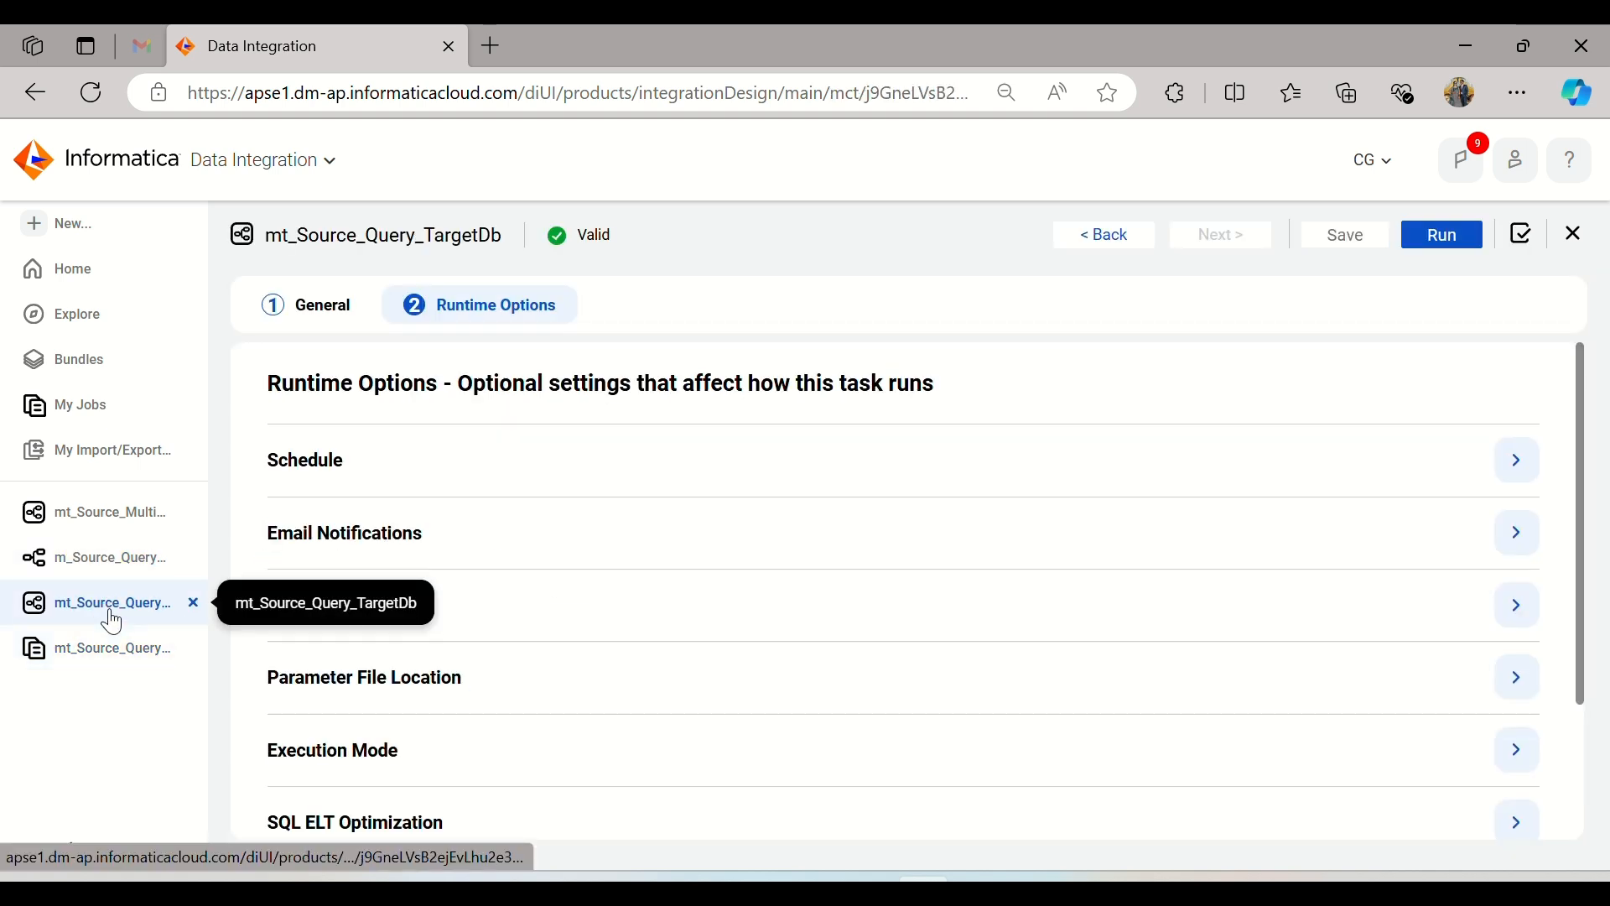
{"action": "left_click", "coordinate": [102, 569]}
{"action": "left_click", "coordinate": [939, 453]}
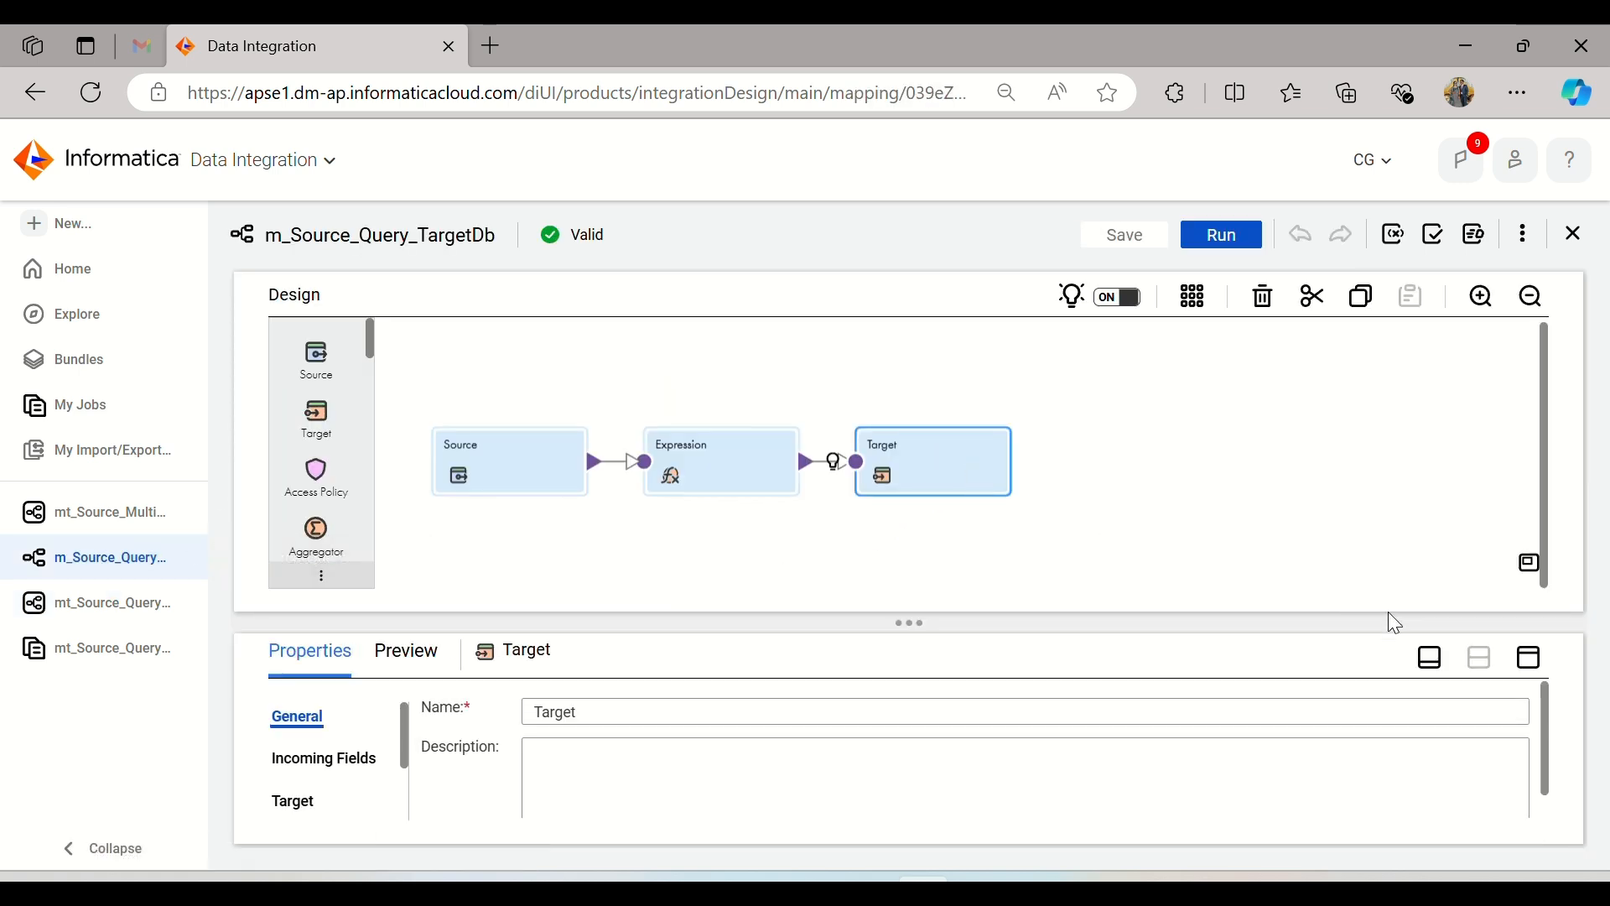
{"action": "left_click", "coordinate": [1533, 662]}
{"action": "left_click", "coordinate": [277, 438]}
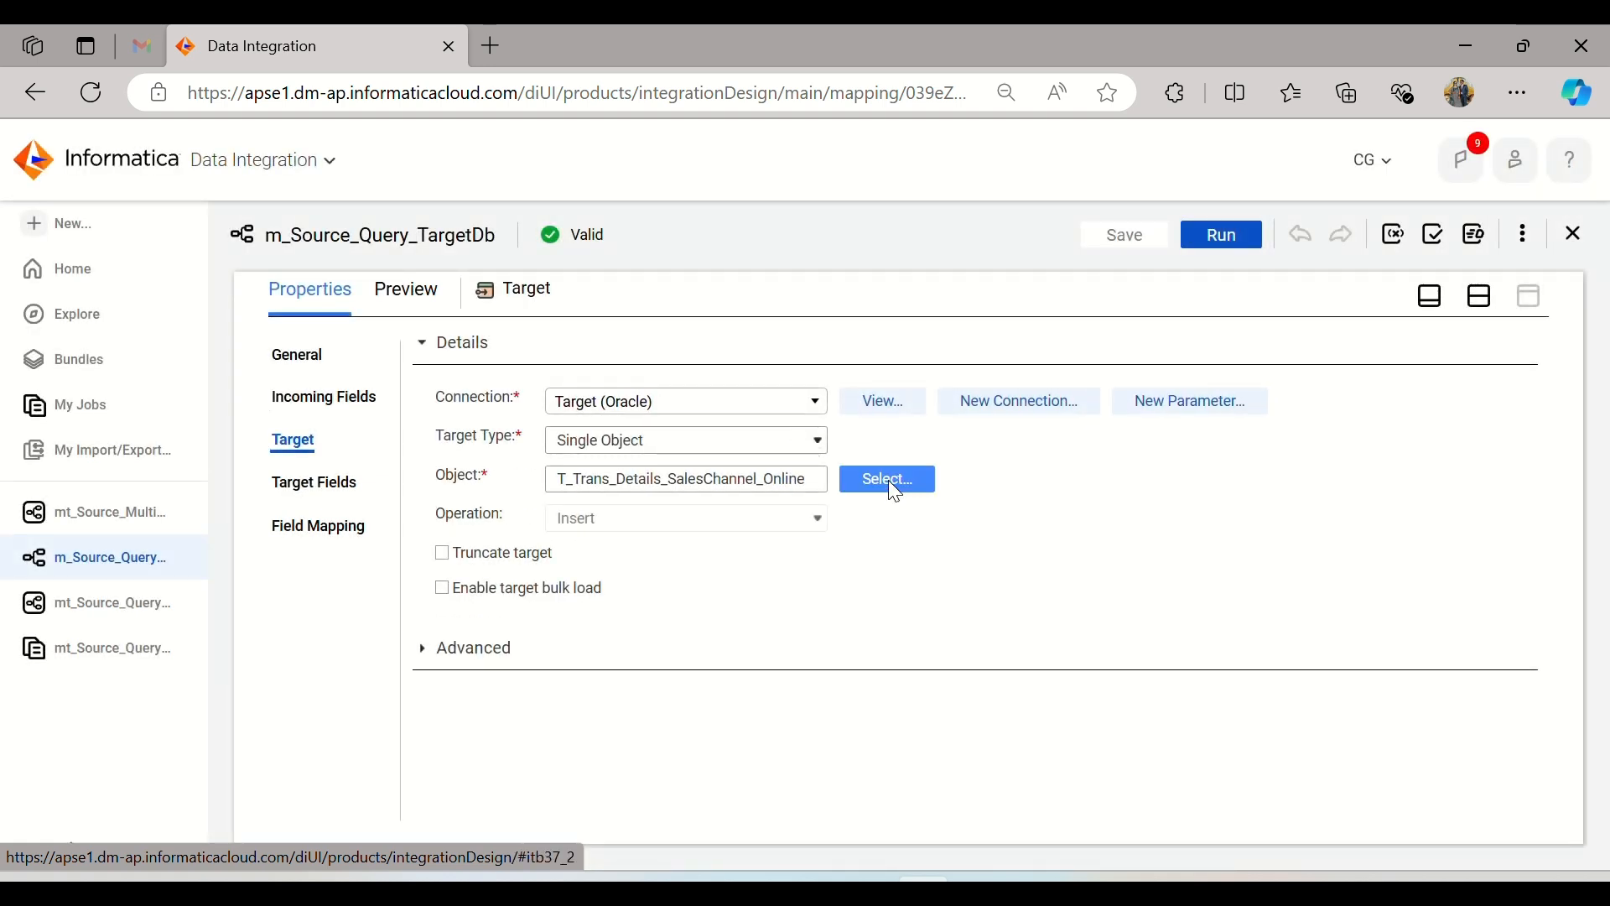
Step: Shorten the name of the target table created at runtime to T_TransDetails_Online and save the mapping
{"action": "left_click", "coordinate": [888, 479]}
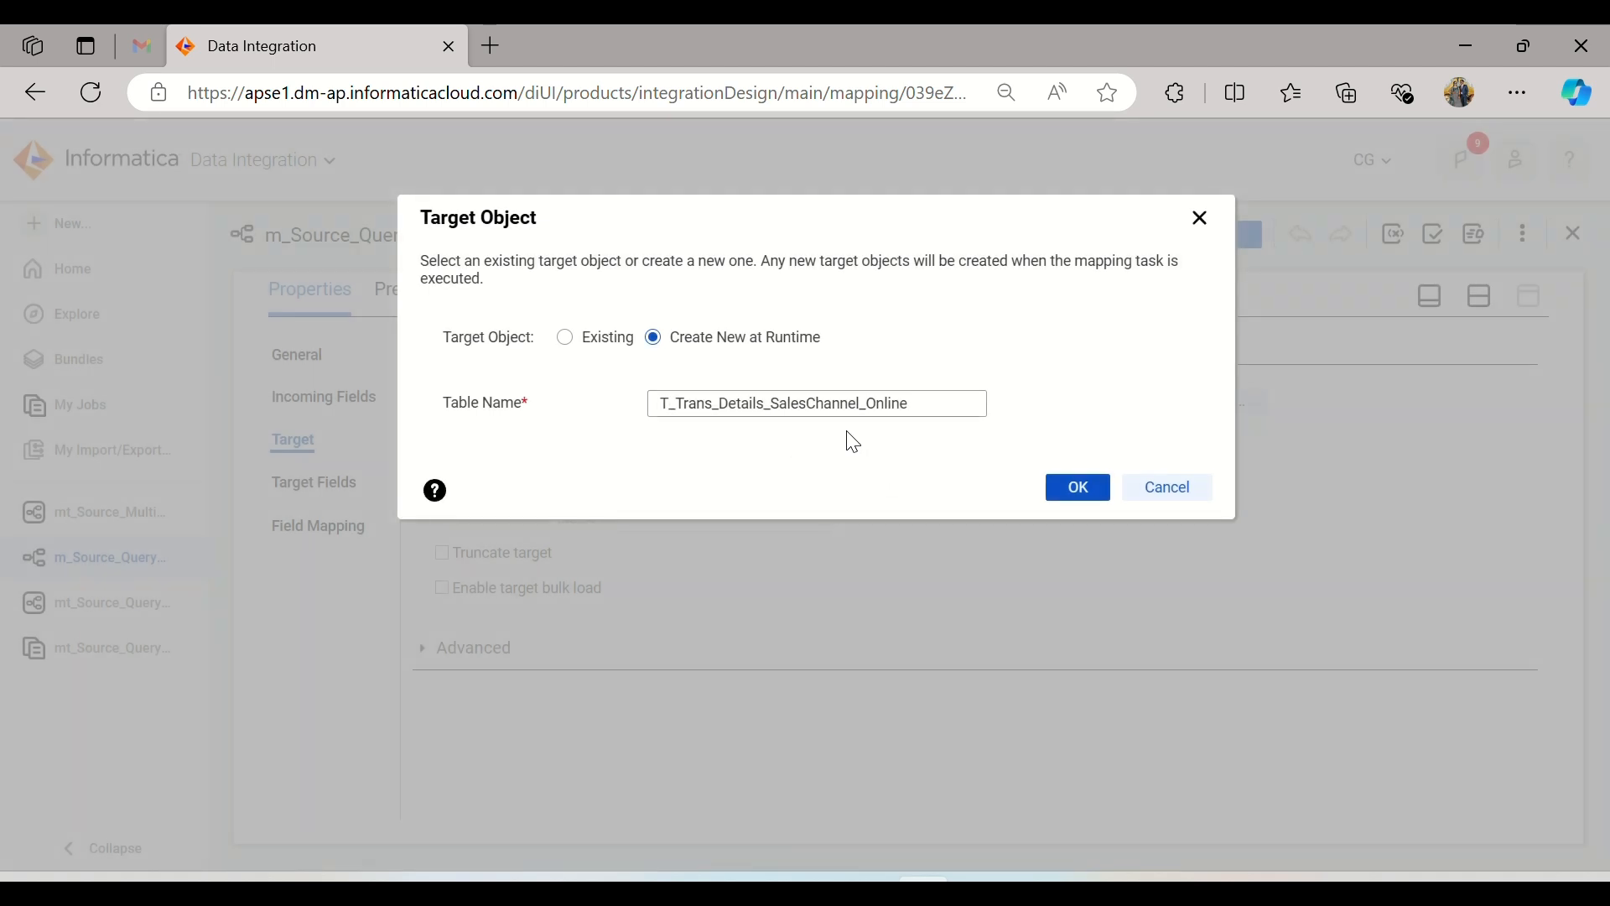
{"action": "left_click", "coordinate": [916, 406]}
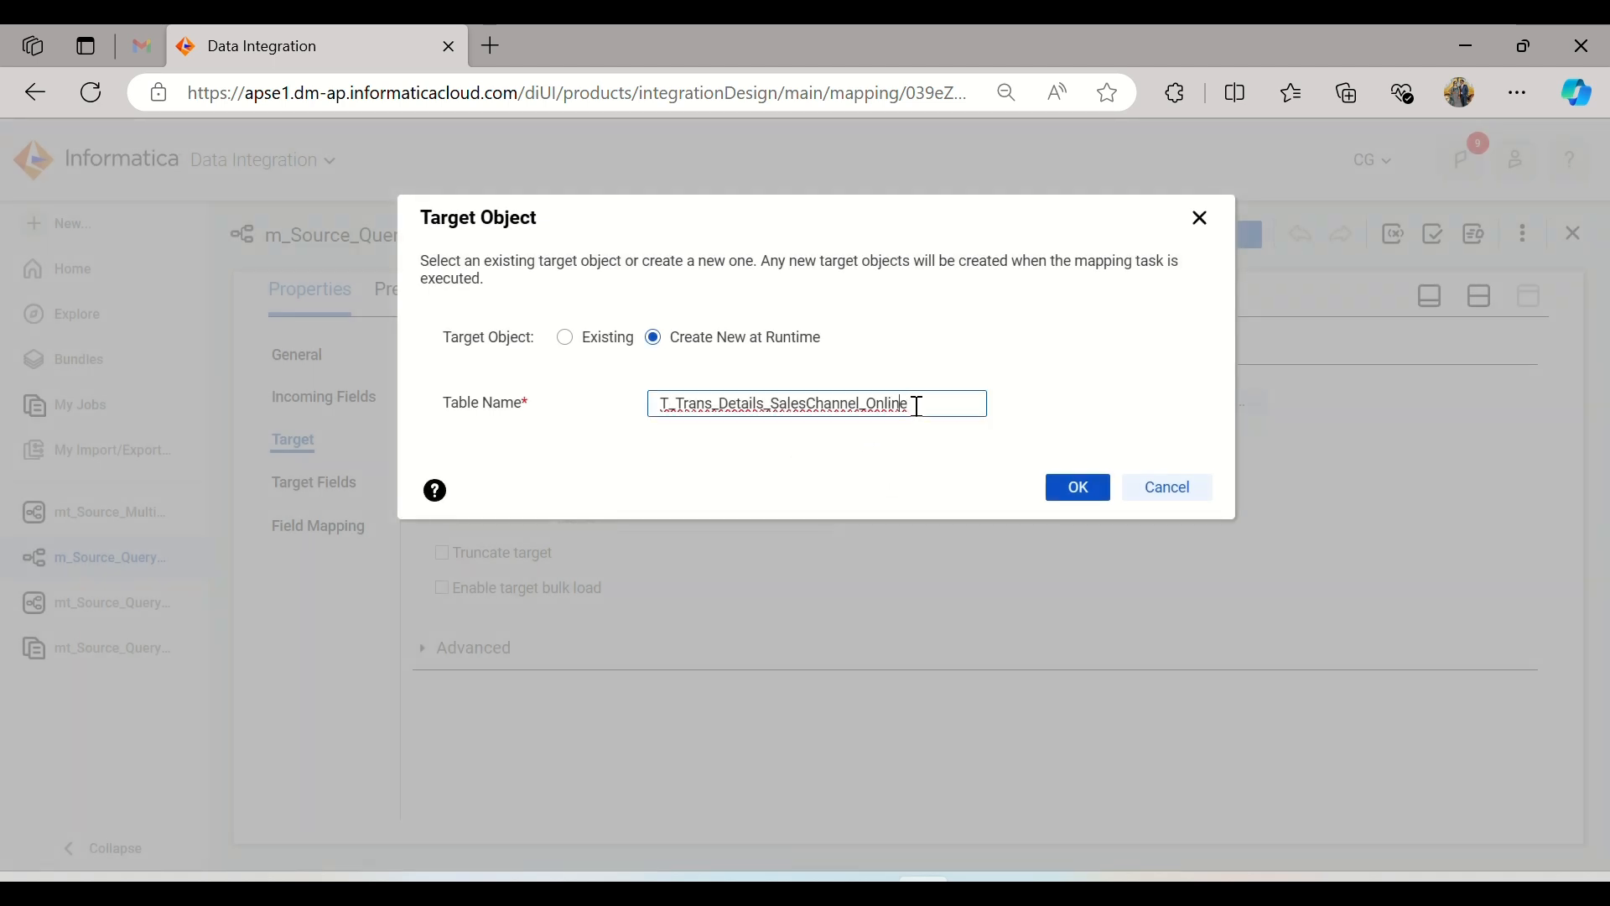
{"action": "key", "text": "BackSpace"}
{"action": "key", "text": "BackSpace"}
{"action": "key", "text": "BackSpace"}
{"action": "key", "text": "BackSpace"}
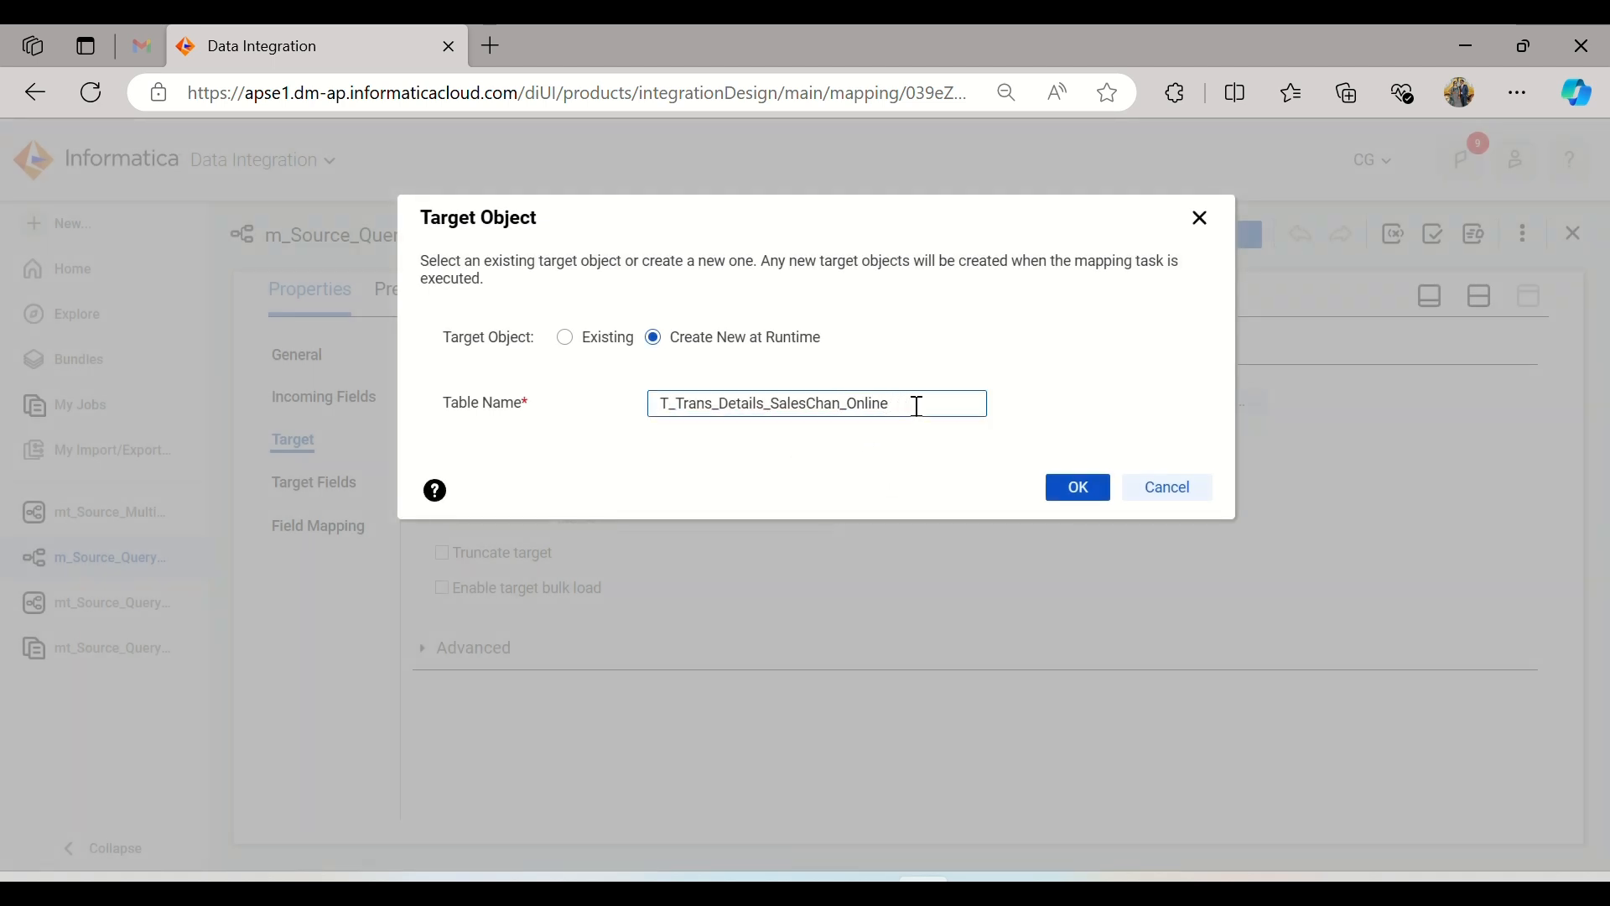
{"action": "type", "text": "n"}
{"action": "key", "text": "BackSpace"}
{"action": "key", "text": "BackSpace"}
{"action": "key", "text": "BackSpace"}
{"action": "key", "text": "BackSpace"}
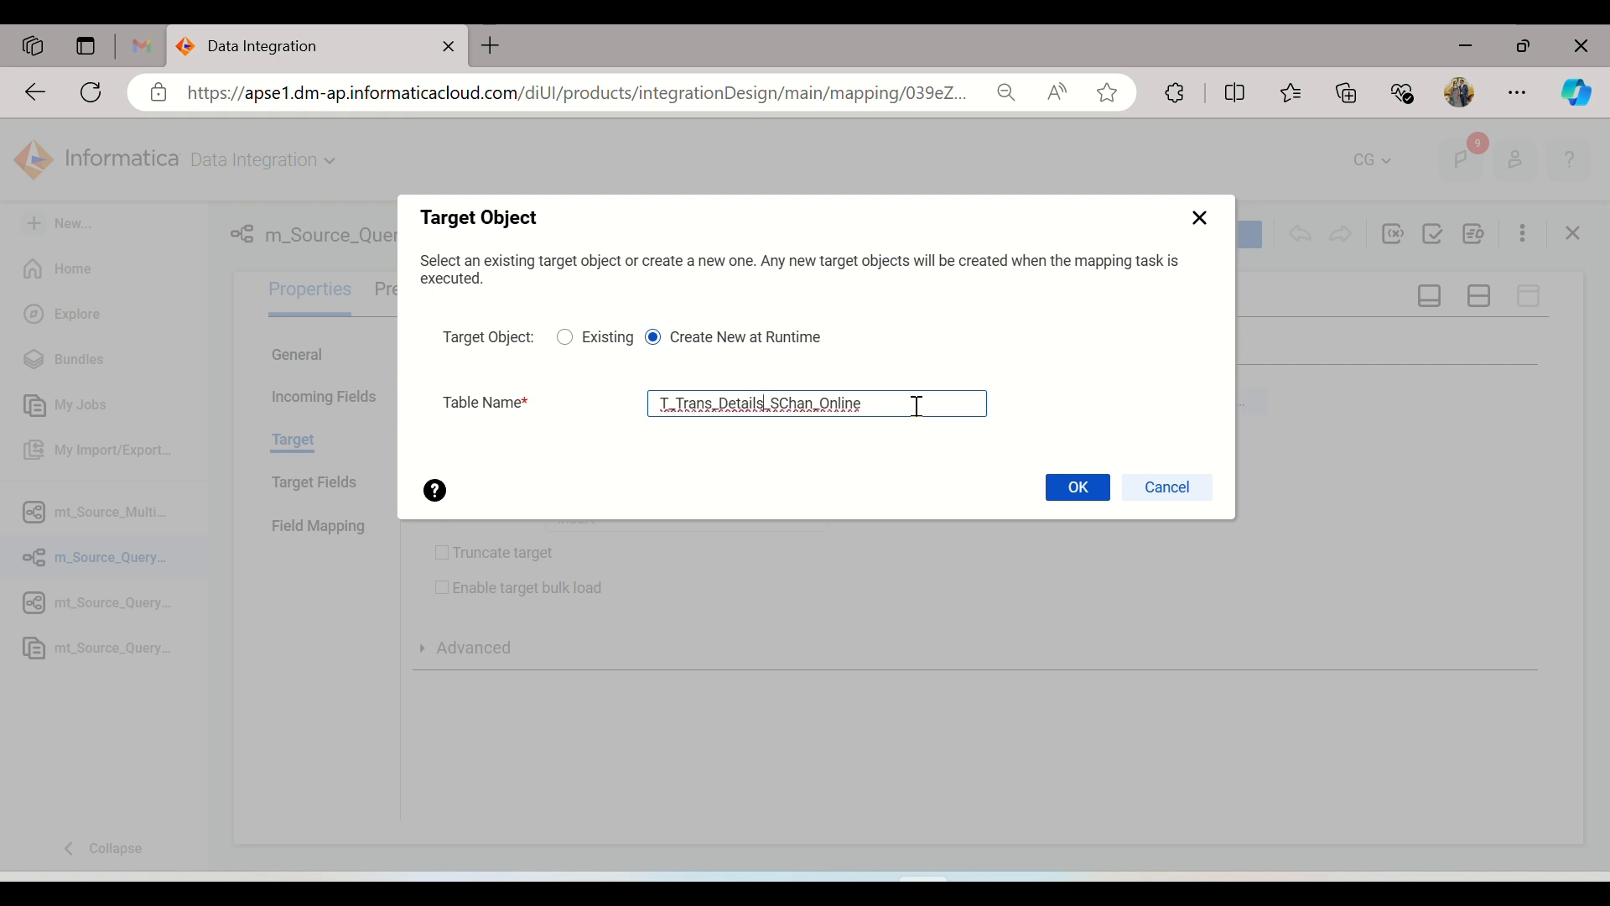
{"action": "key", "text": "BackSpace"}
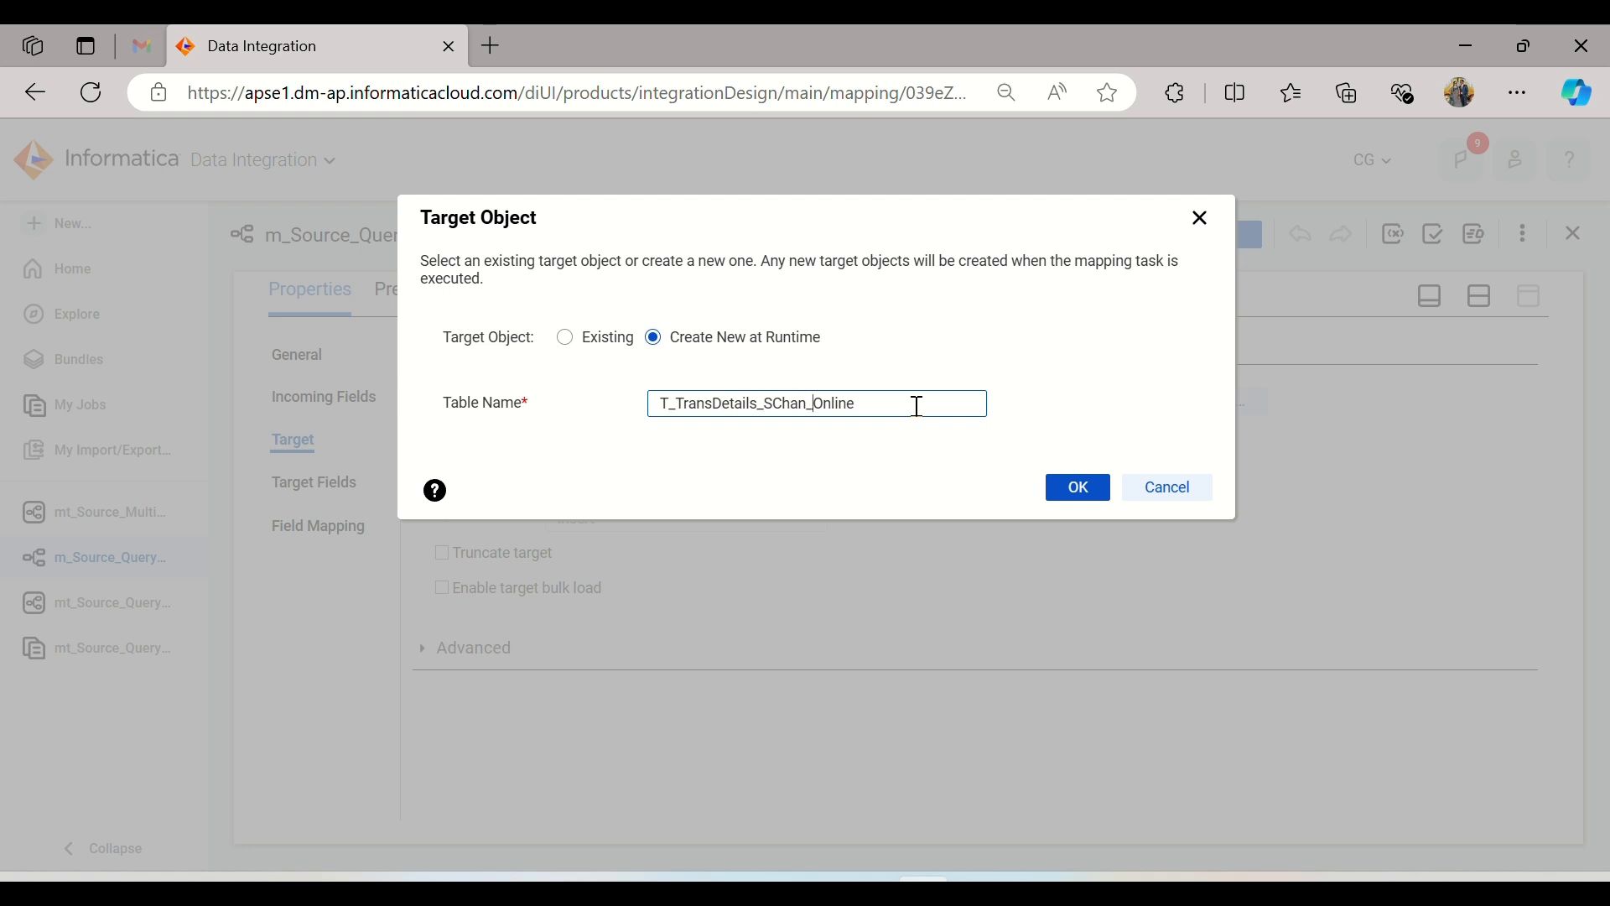
{"action": "key", "text": "BackSpace"}
{"action": "key", "text": "BackSpace"}
{"action": "key", "text": "BackSpace"}
{"action": "key", "text": "BackSpace"}
{"action": "key", "text": "BackSpace"}
{"action": "key", "text": "BackSpace"}
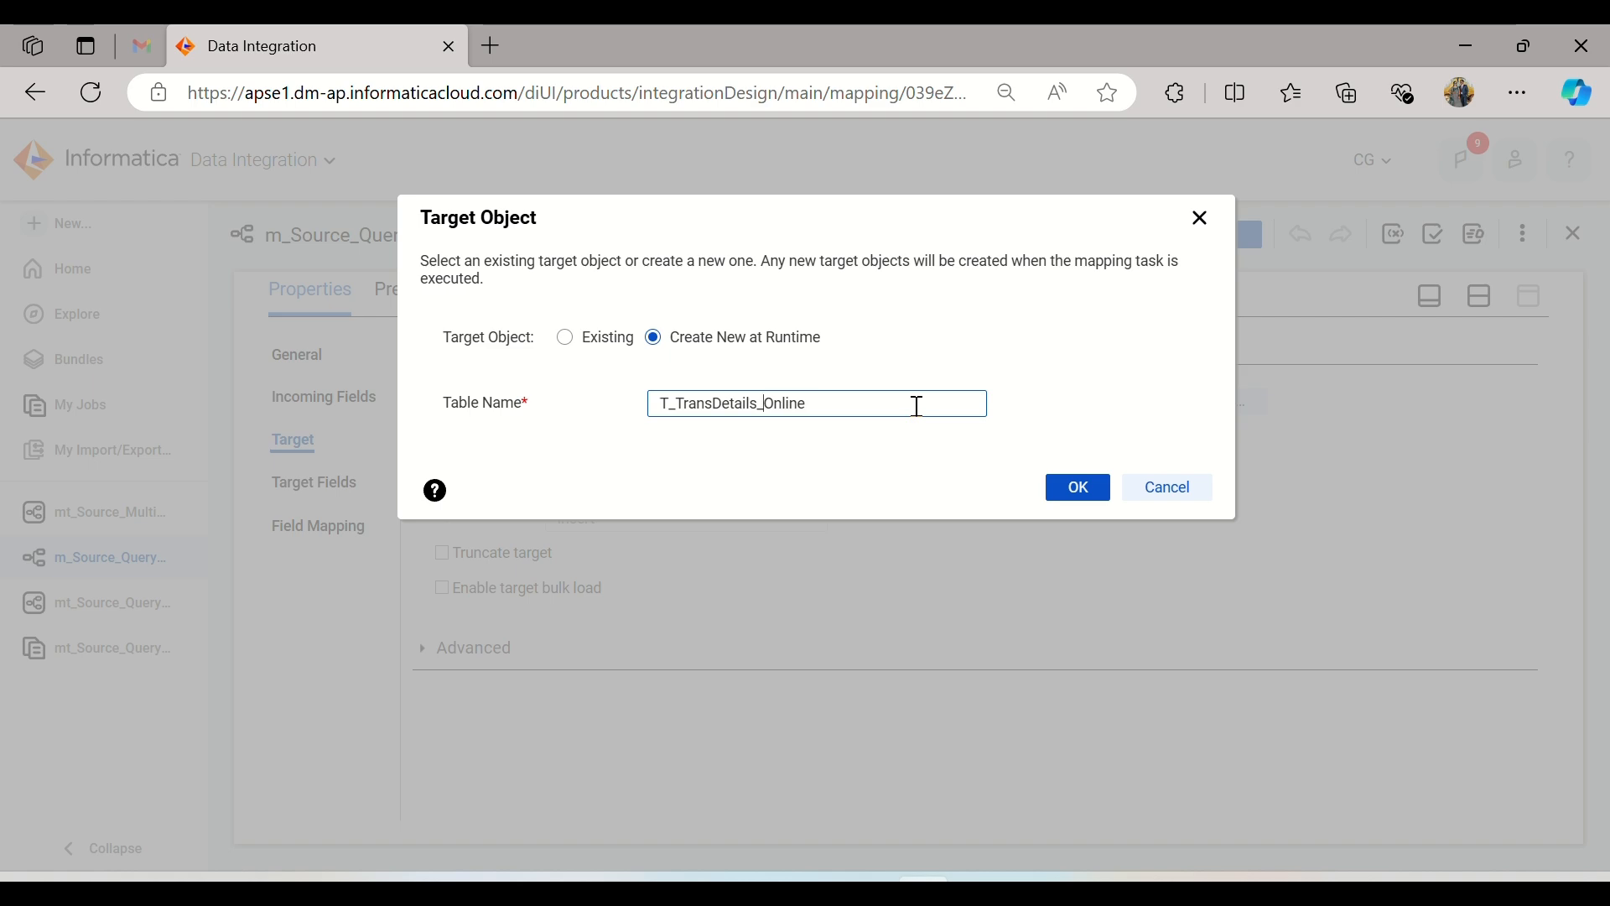
{"action": "left_click", "coordinate": [1073, 489]}
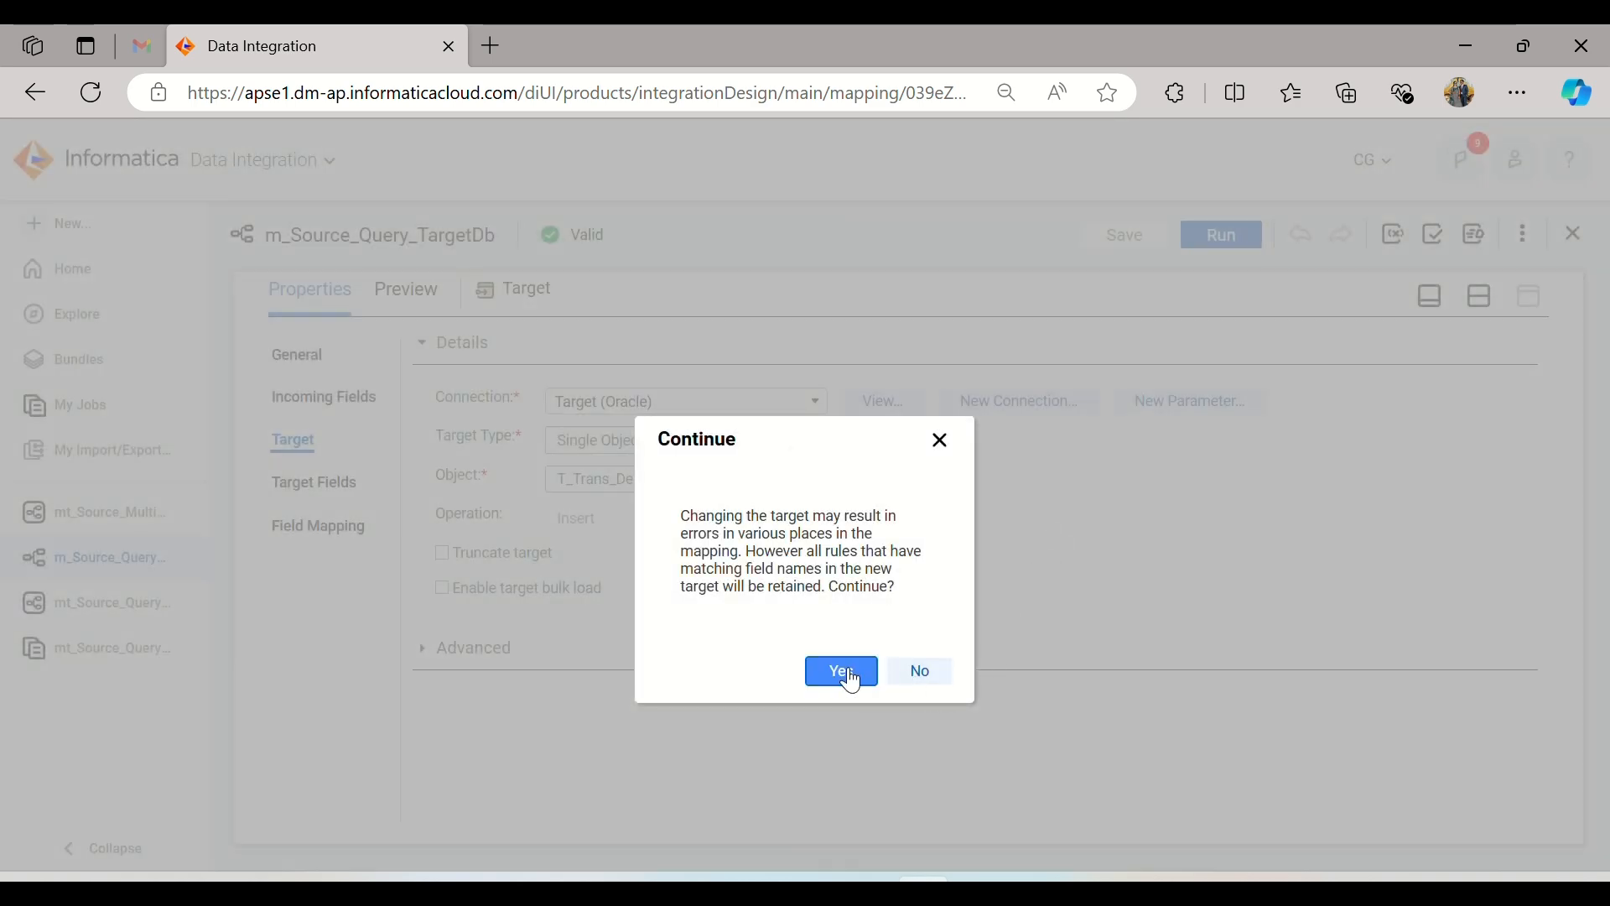
{"action": "left_click", "coordinate": [843, 670]}
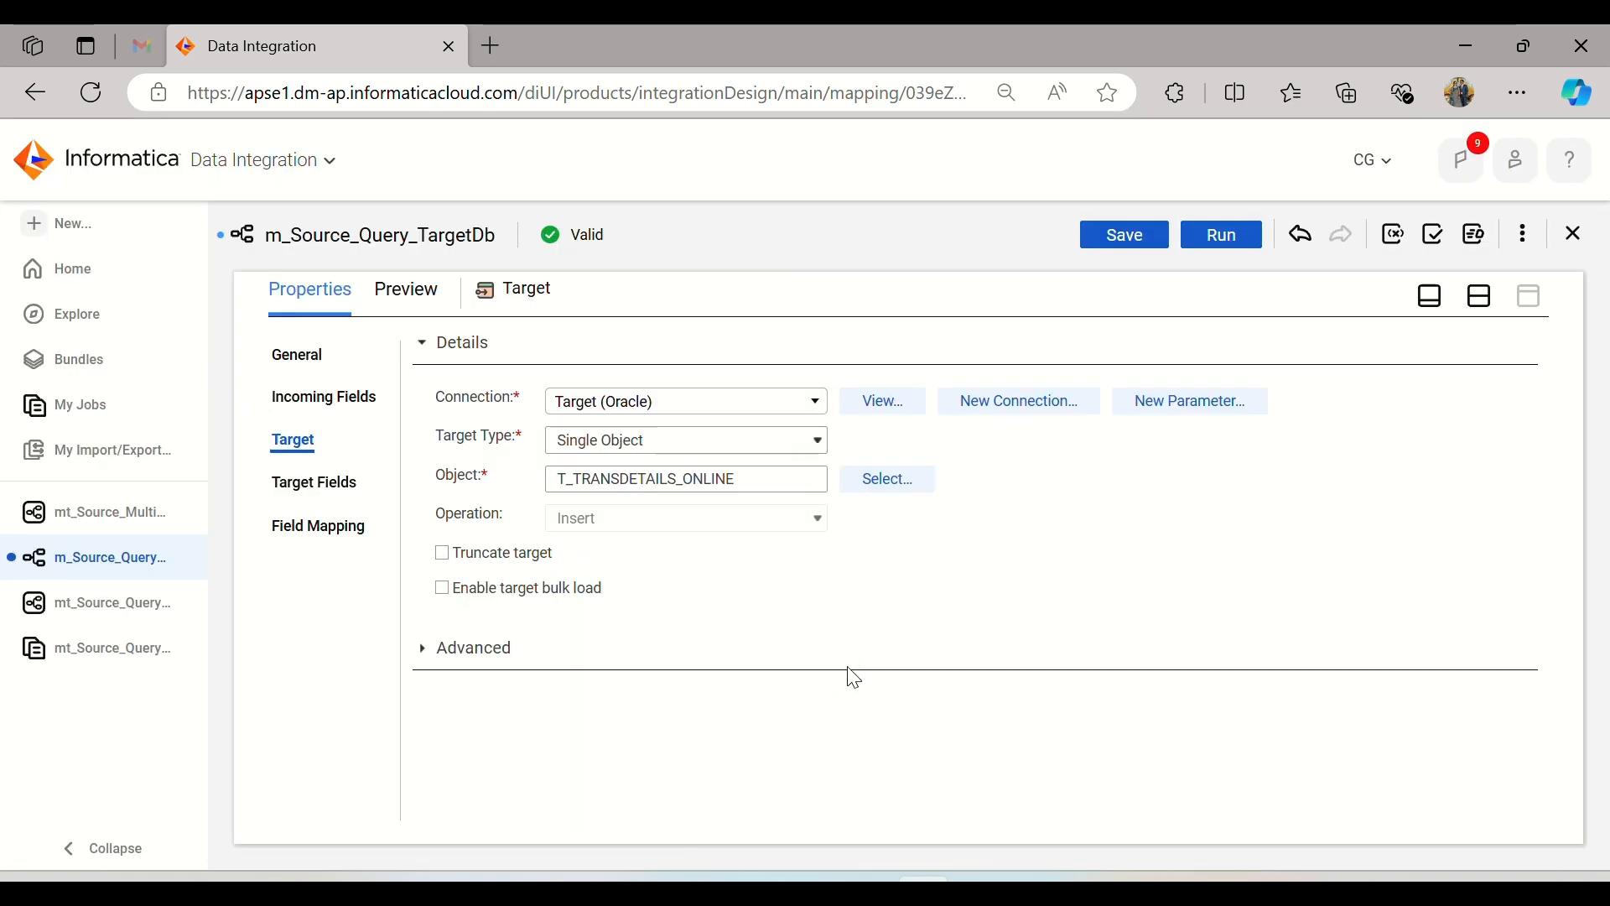
{"action": "left_click", "coordinate": [1144, 227]}
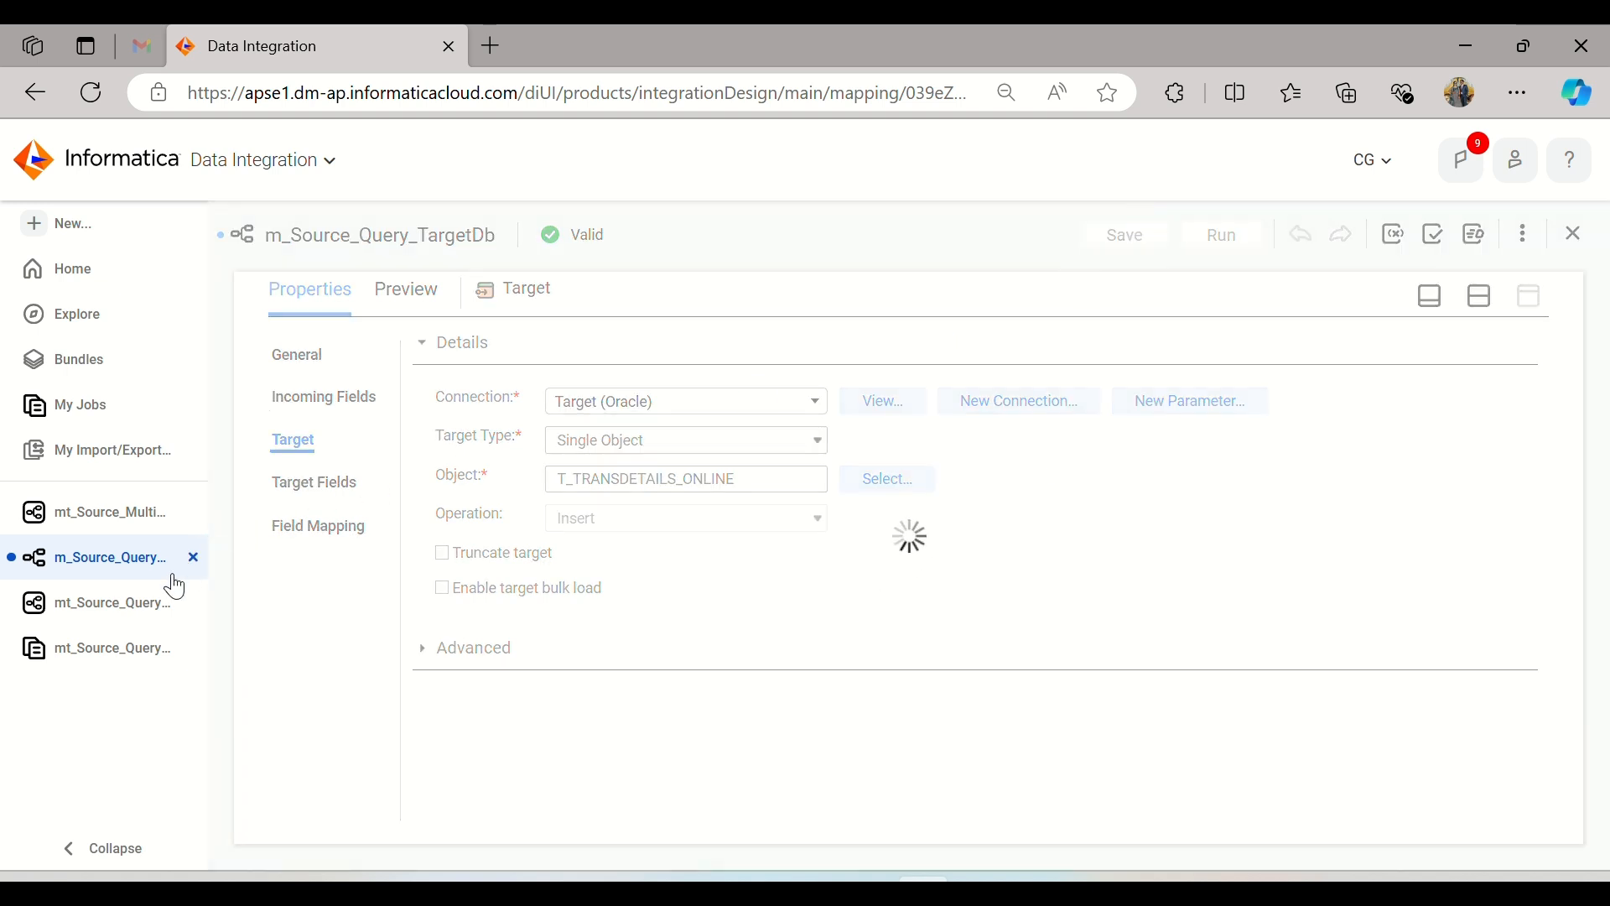
Step: Close the previous run's details and reselect m_Source_Query_TargetDb from the Dev project as the mapping of the mt_Source_Query_TargetDb task
{"action": "left_click", "coordinate": [124, 662]}
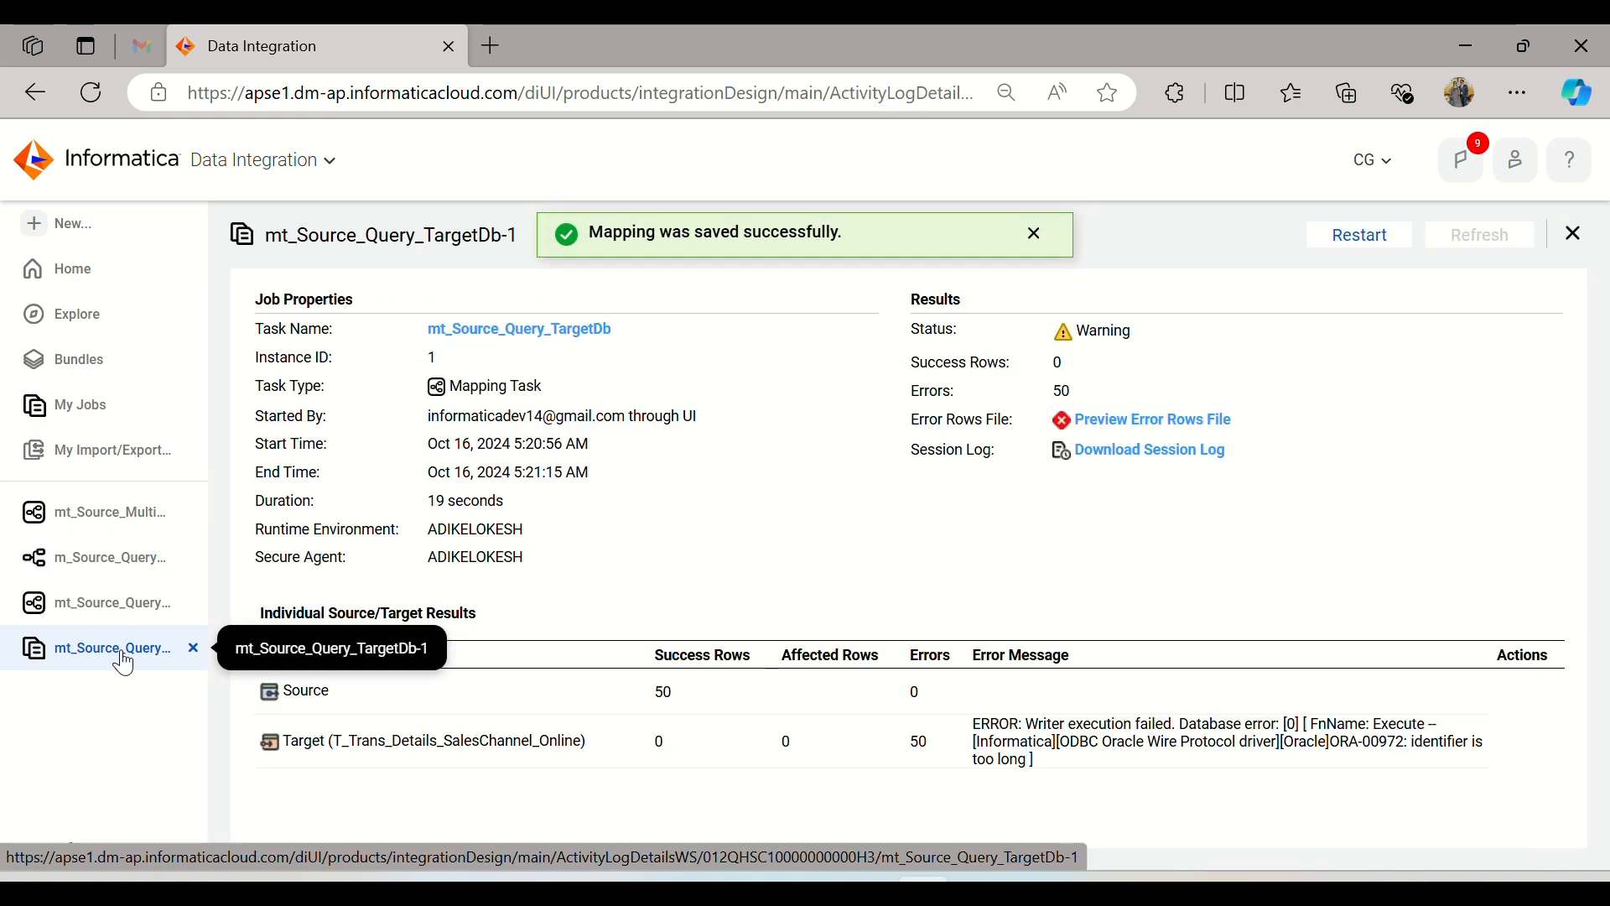
{"action": "left_click", "coordinate": [1573, 234]}
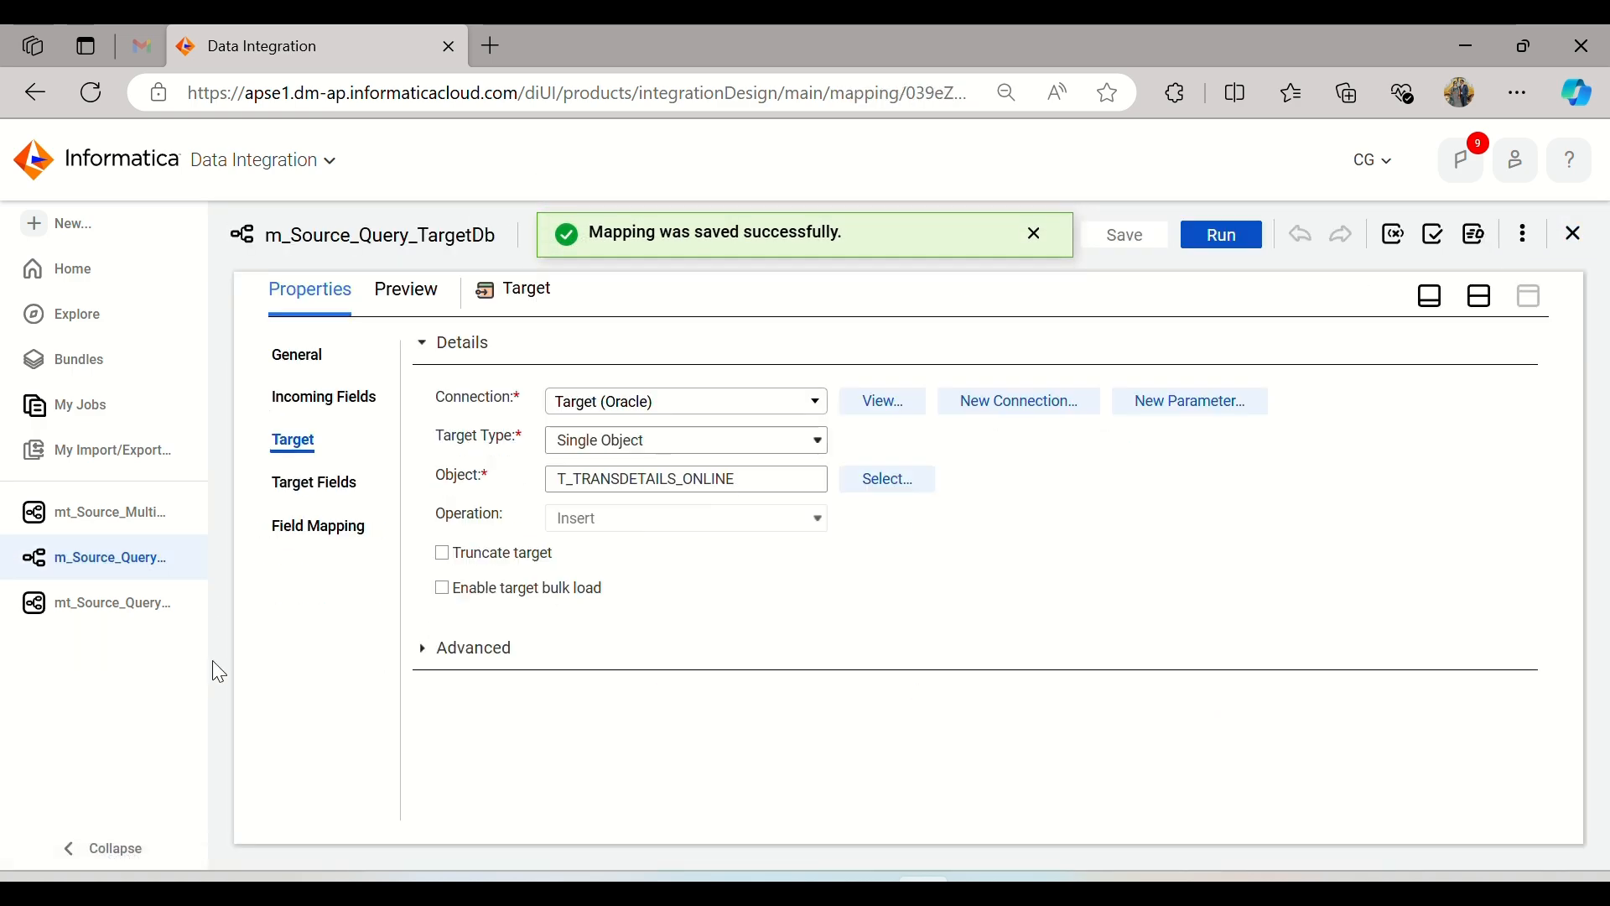
{"action": "left_click", "coordinate": [101, 603]}
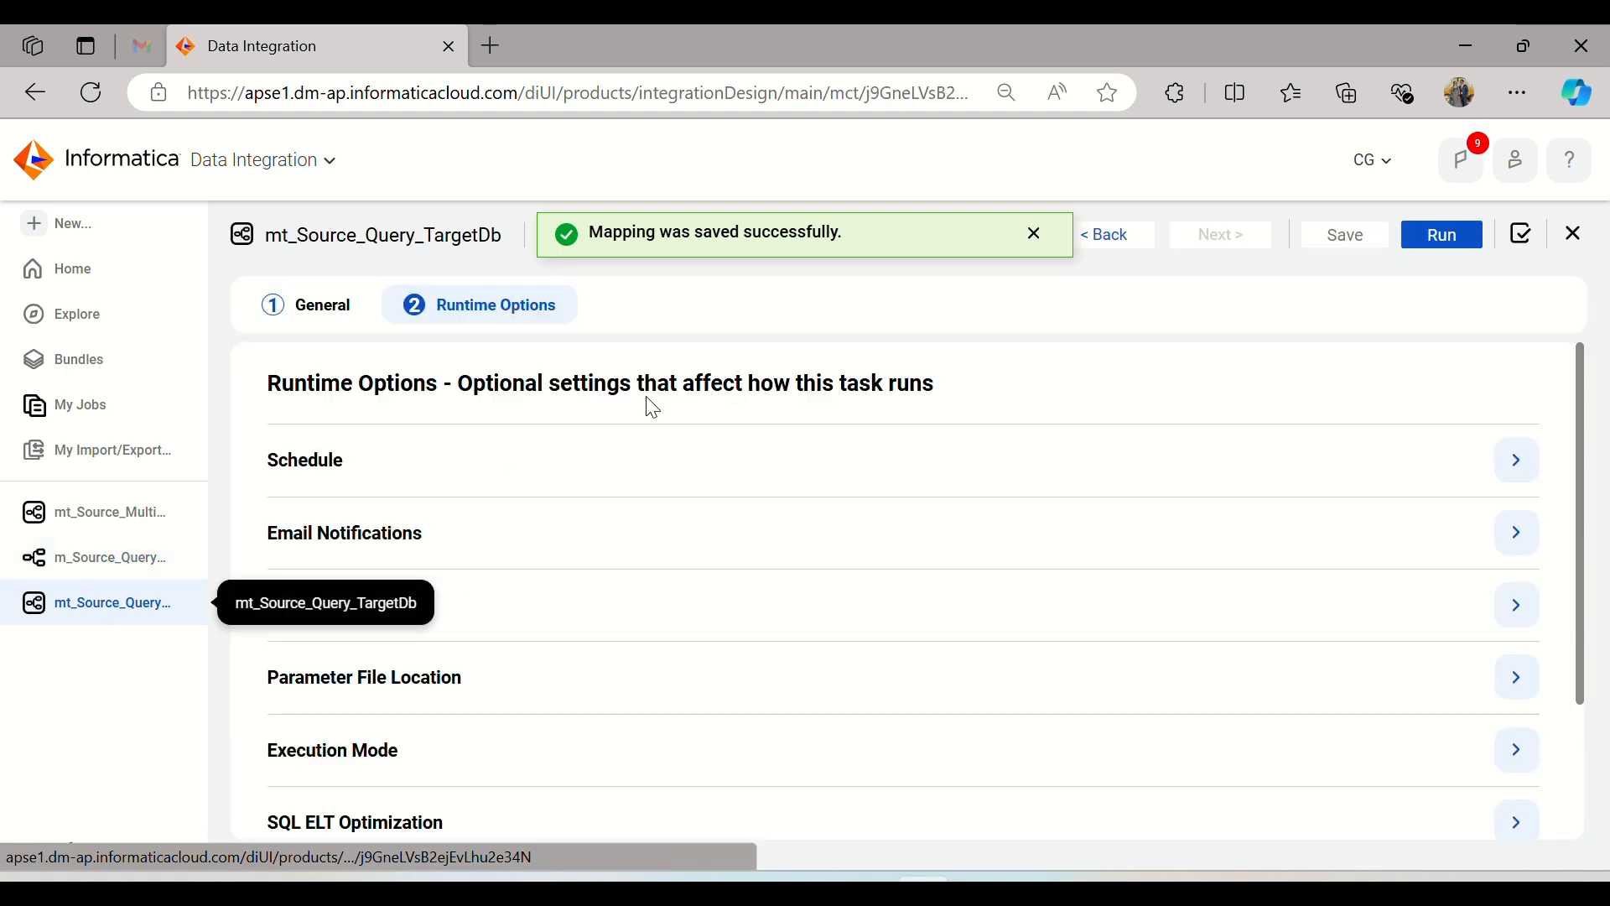
{"action": "left_click", "coordinate": [1121, 241]}
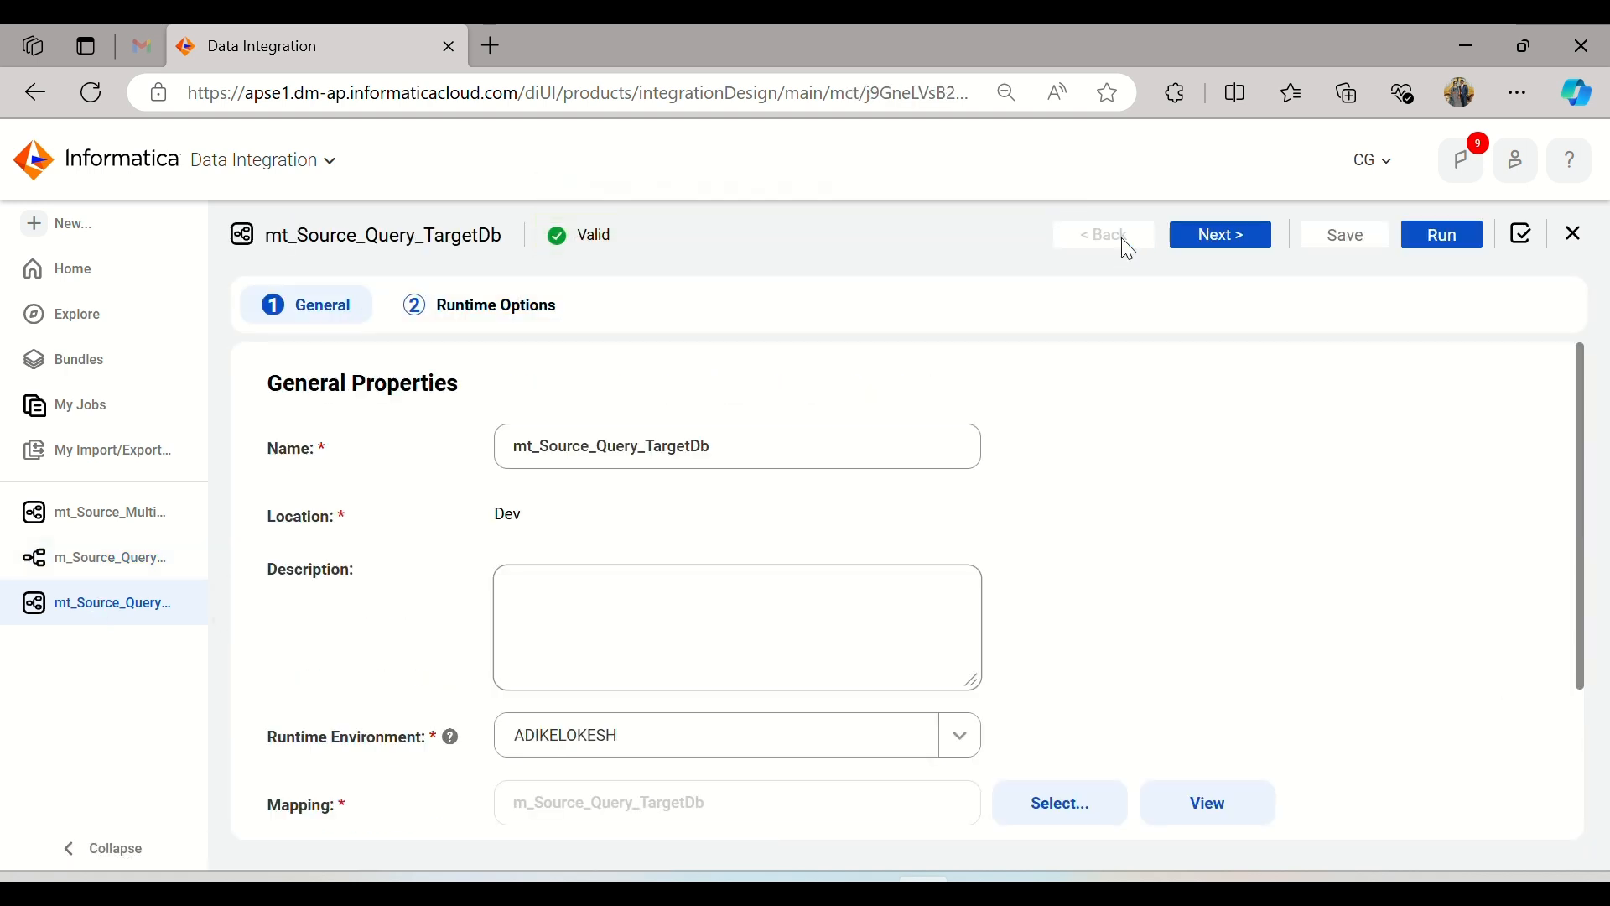
{"action": "scroll", "coordinate": [1132, 551], "scroll_direction": "down", "scroll_amount": 4}
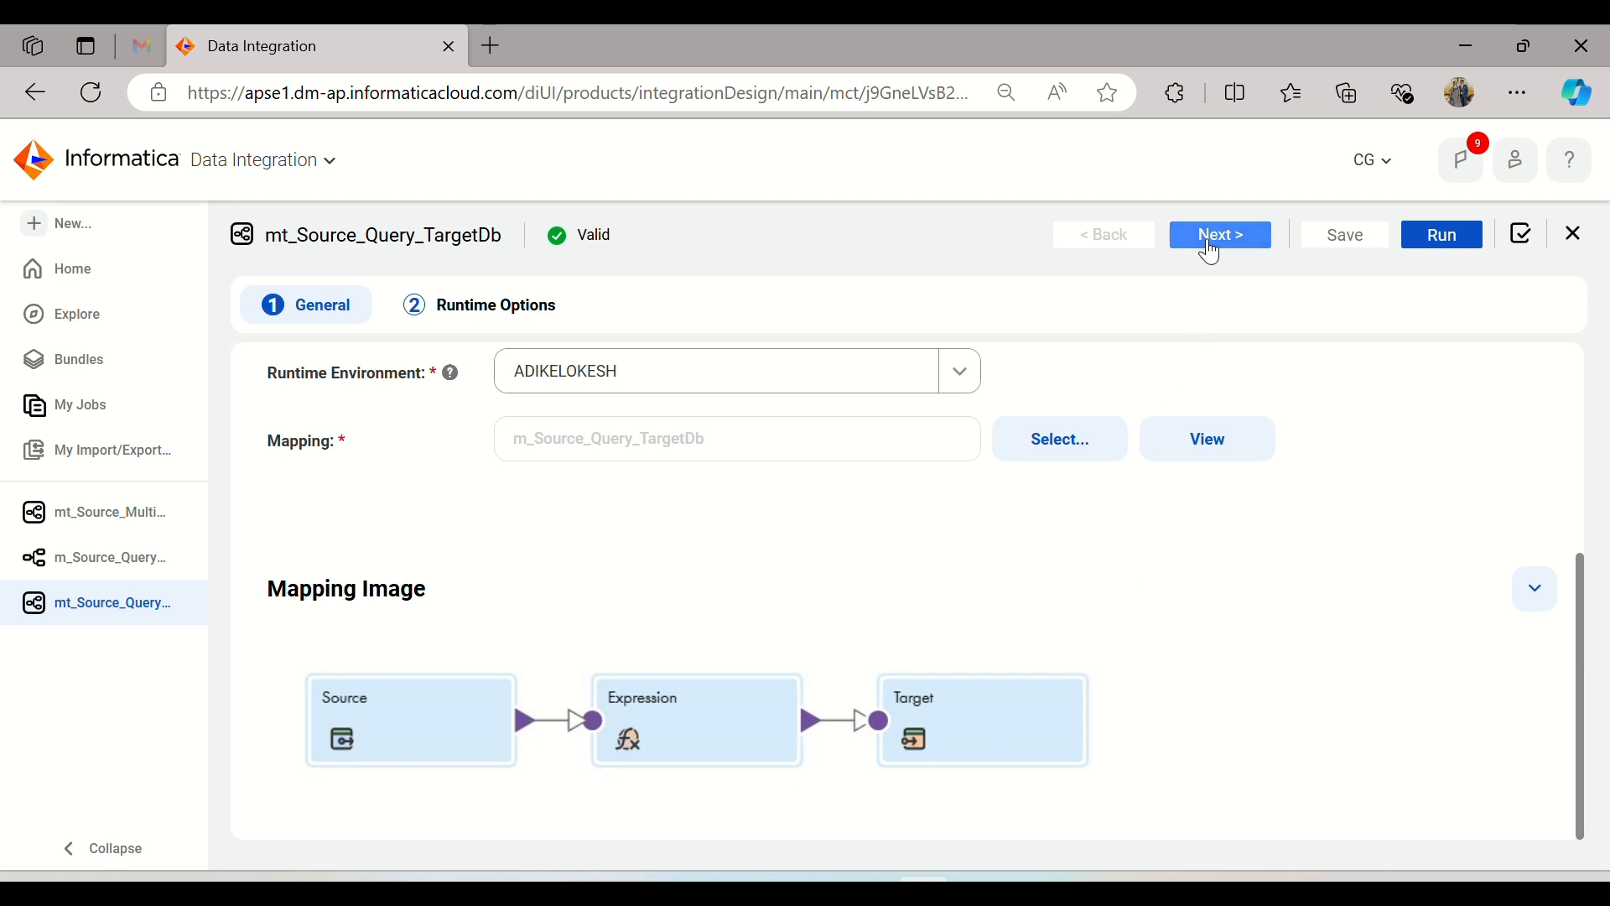
{"action": "left_click", "coordinate": [1078, 451]}
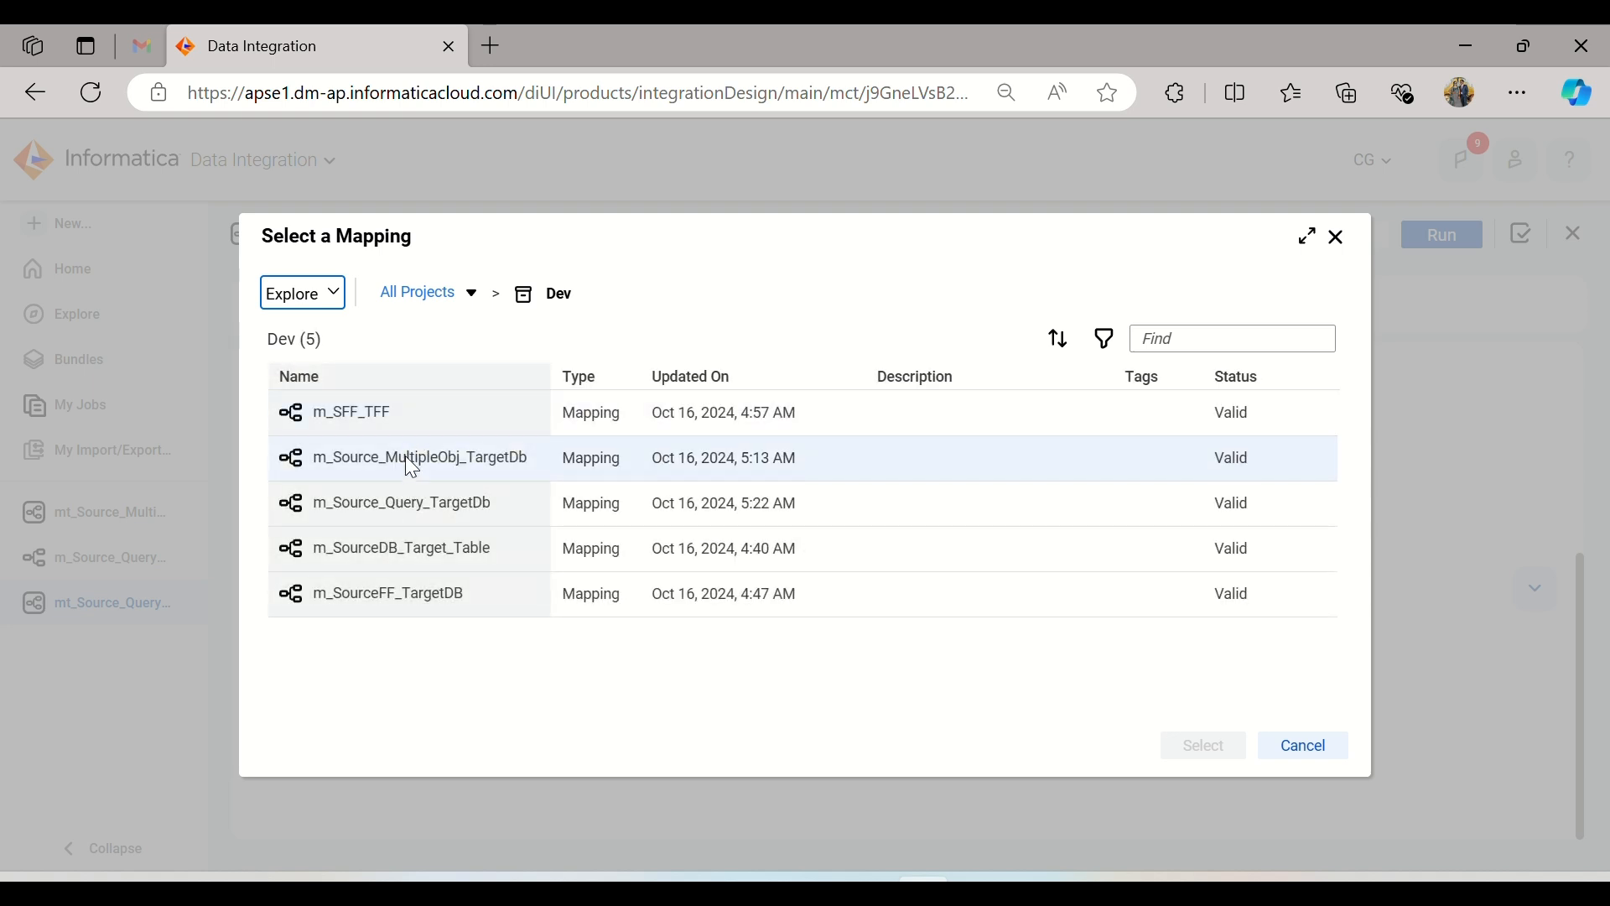
{"action": "left_click", "coordinate": [426, 510]}
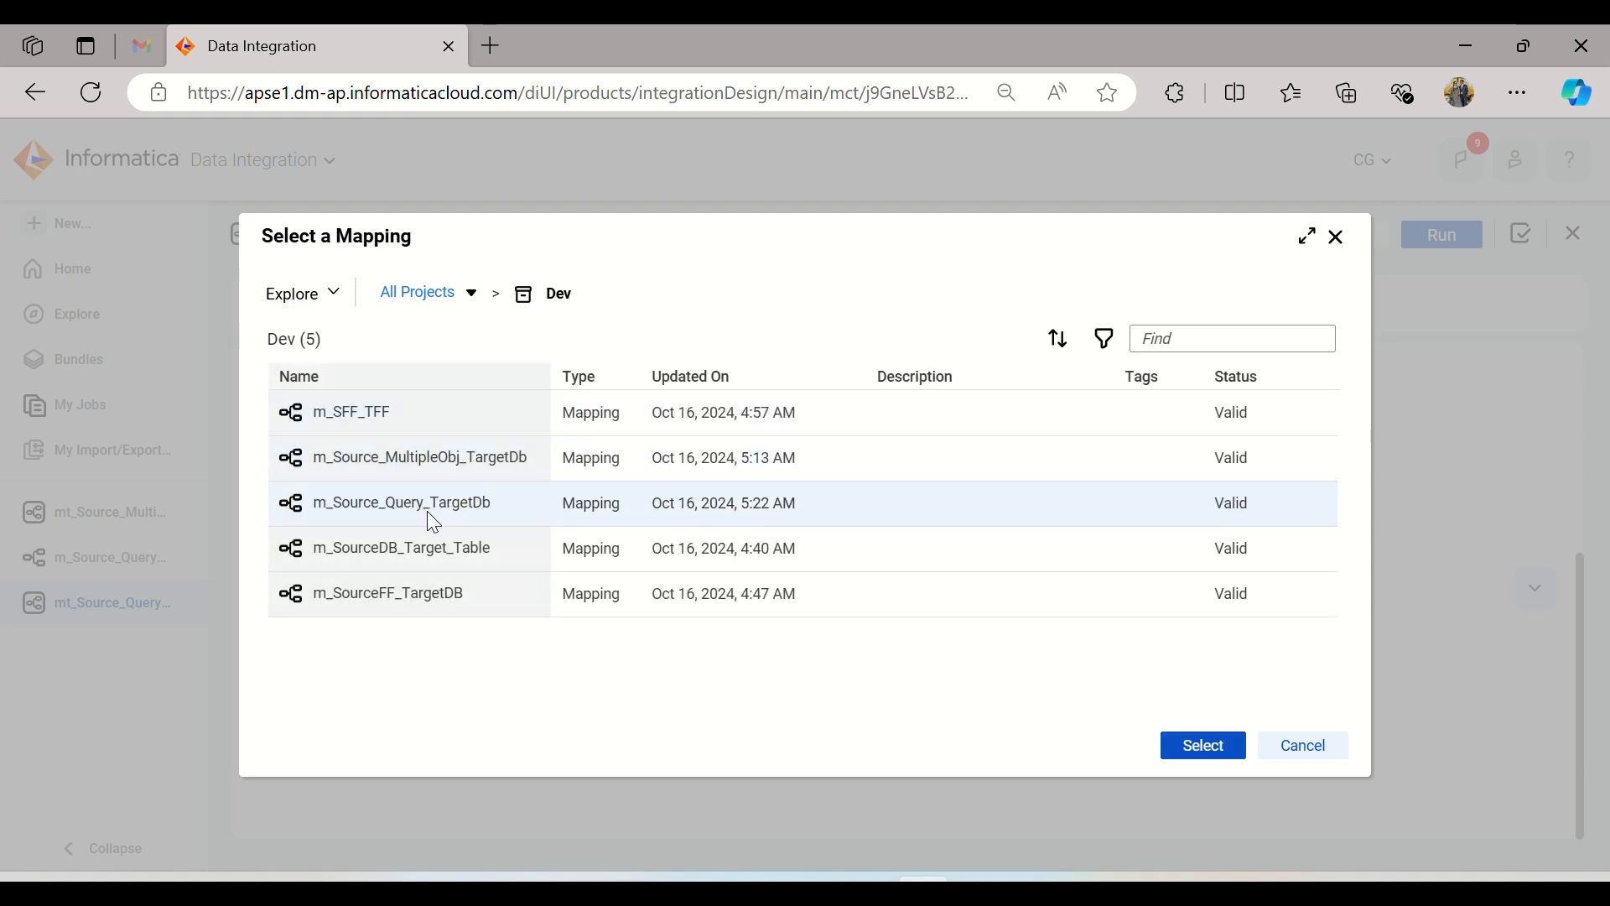
{"action": "left_click", "coordinate": [1196, 754]}
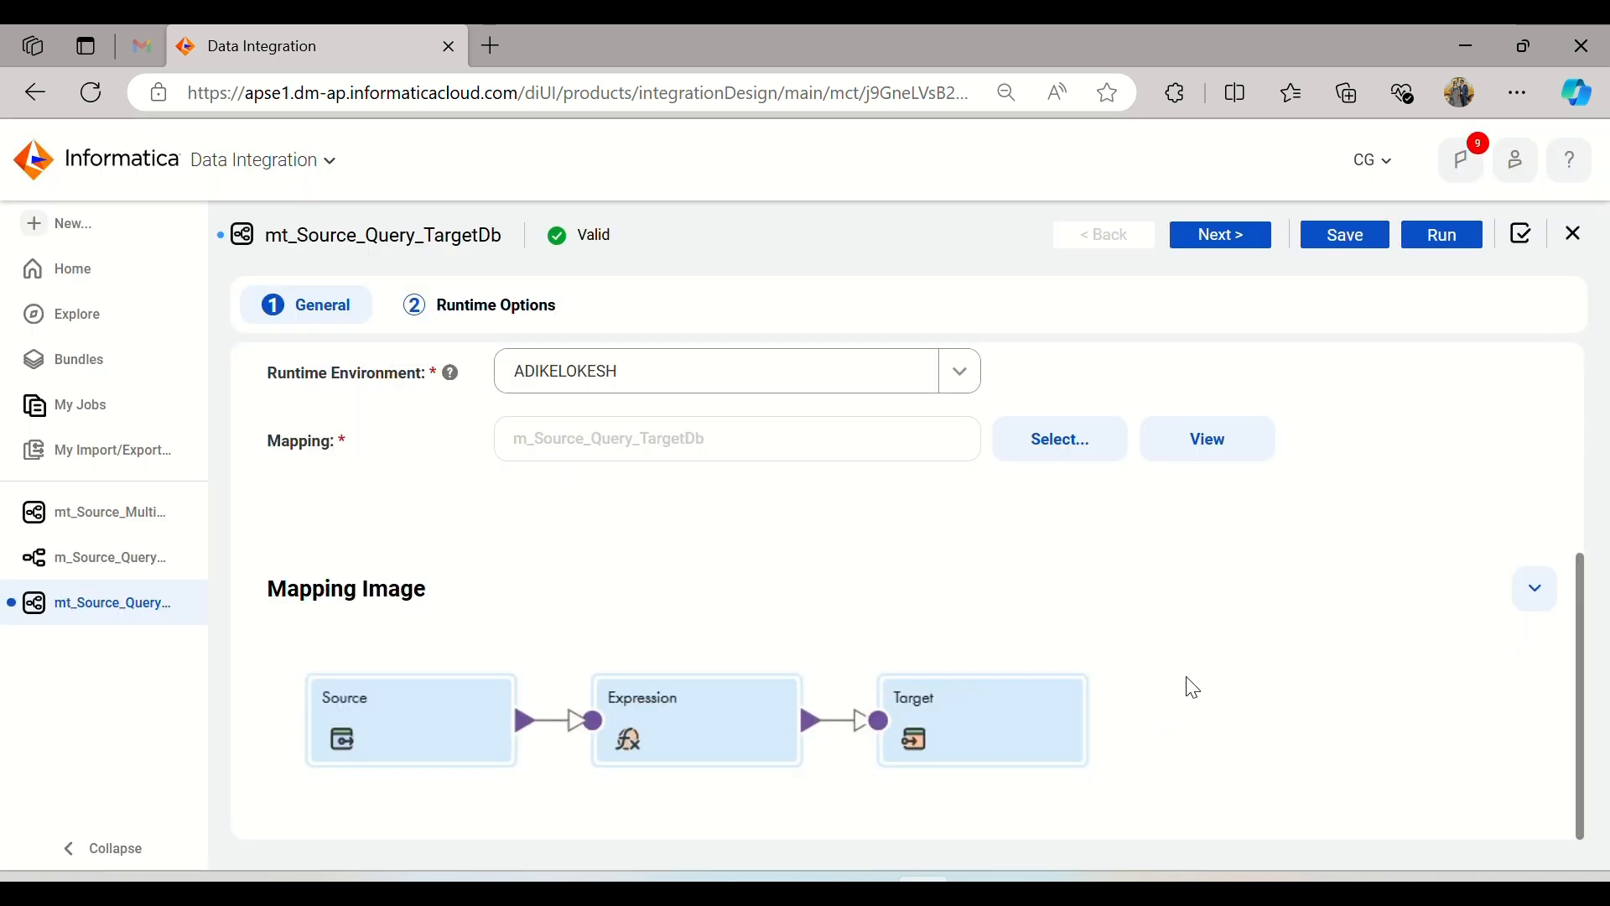
Step: Keep the default runtime options, save the mt_Source_Query_TargetDb mapping task and run it again
{"action": "left_click", "coordinate": [1241, 242]}
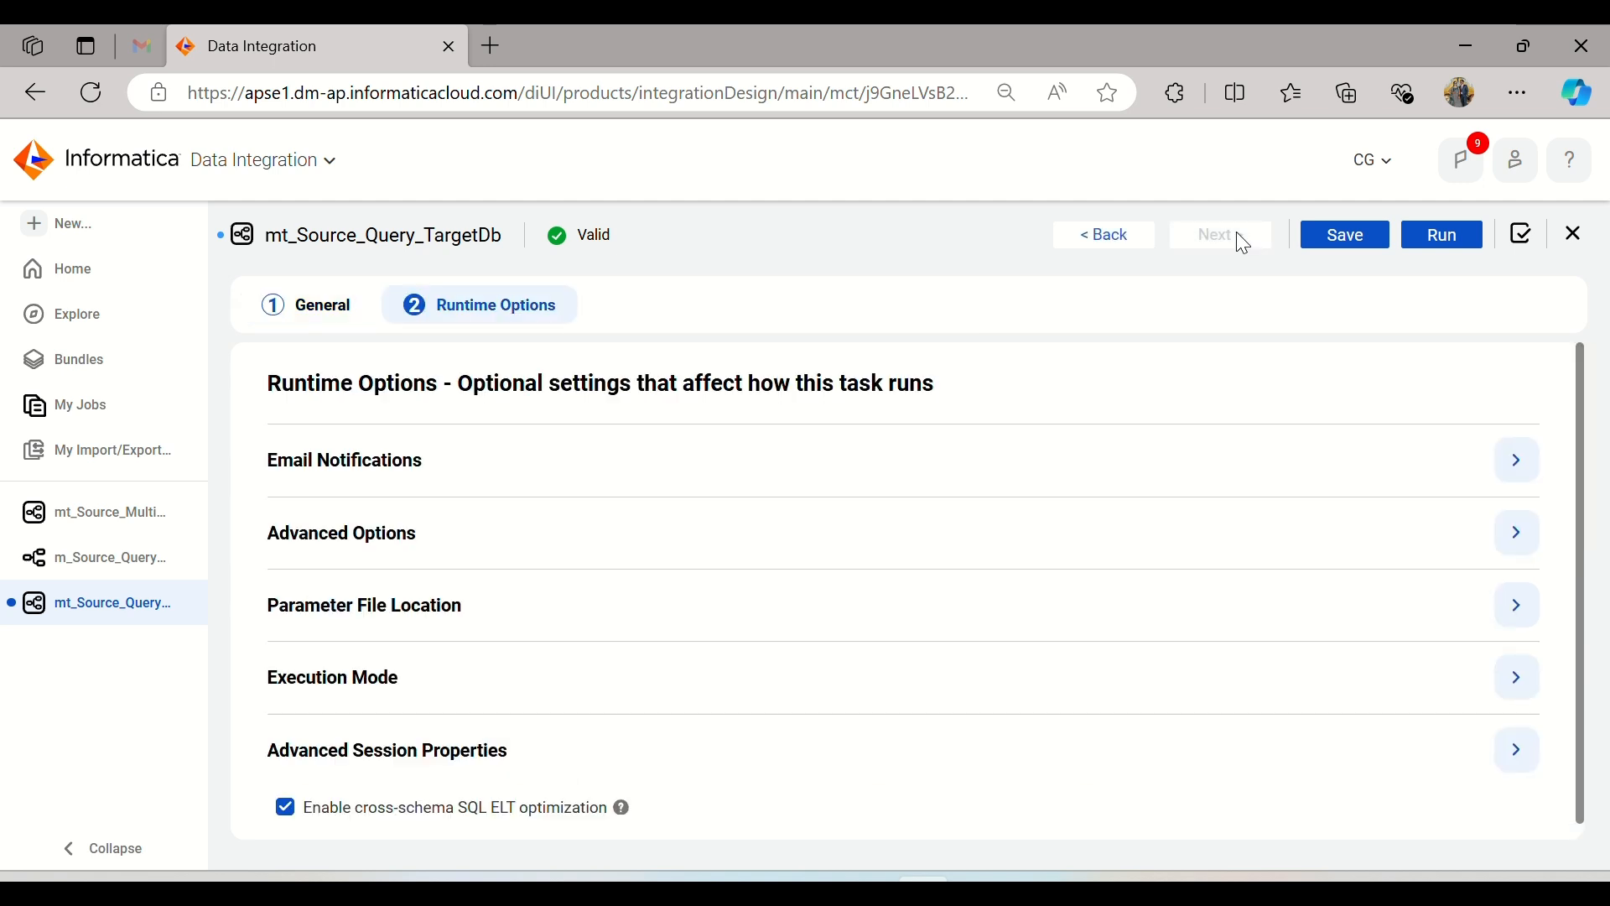
{"action": "left_click", "coordinate": [1352, 243]}
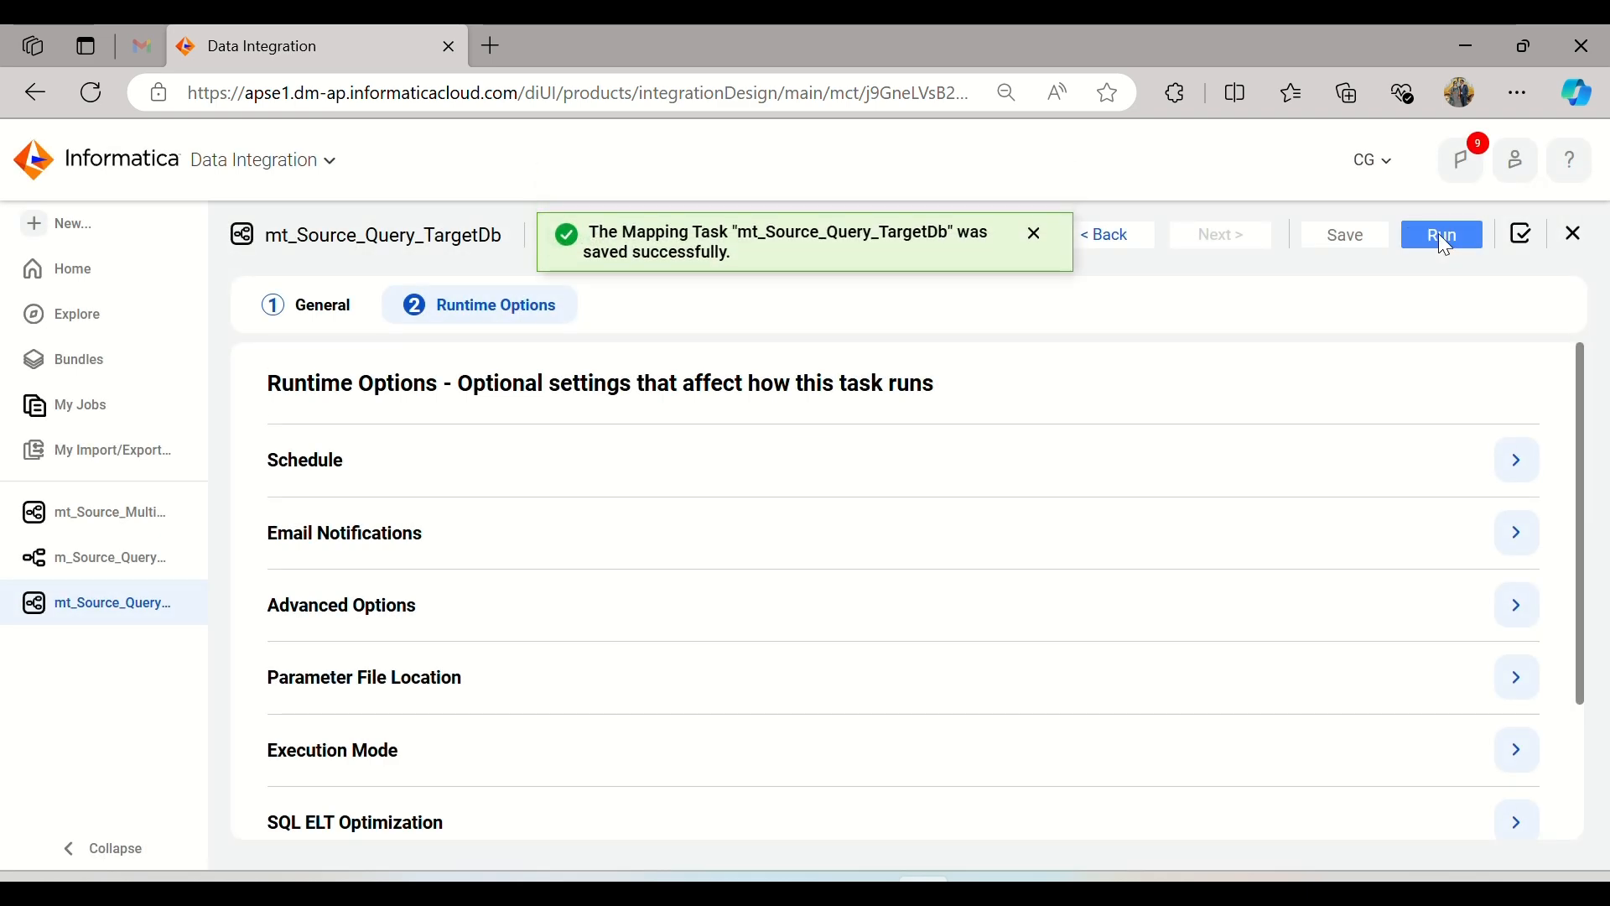
{"action": "left_click", "coordinate": [1444, 242]}
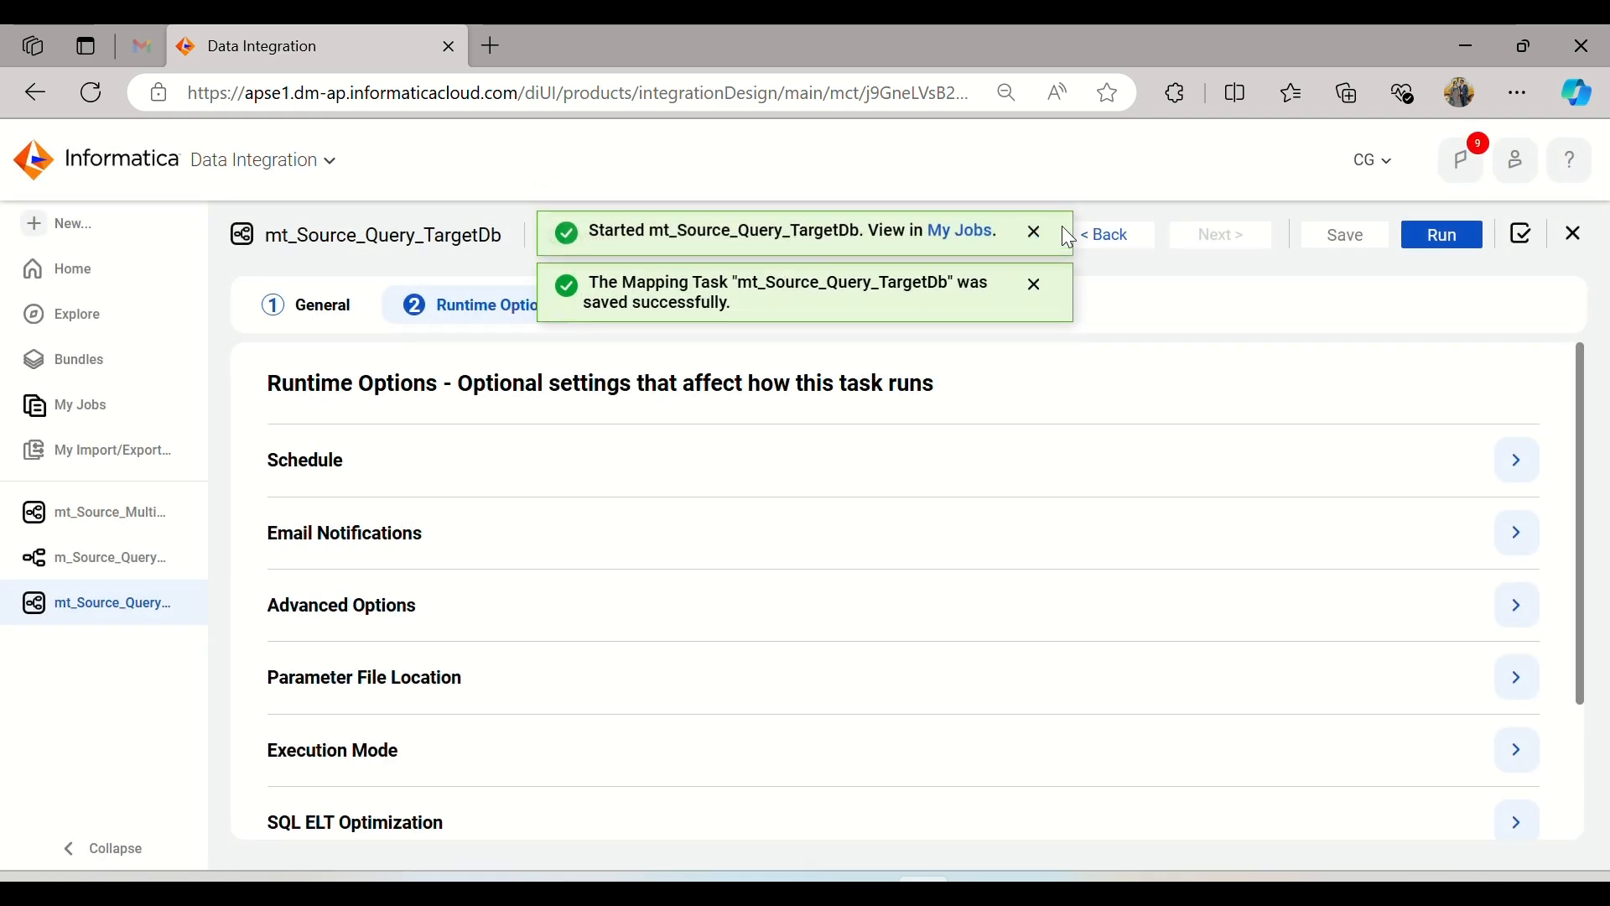
Step: Monitor the newly started mt_Source_Query_TargetDb job, refreshing the jobs list until the run ends
{"action": "left_click", "coordinate": [964, 239]}
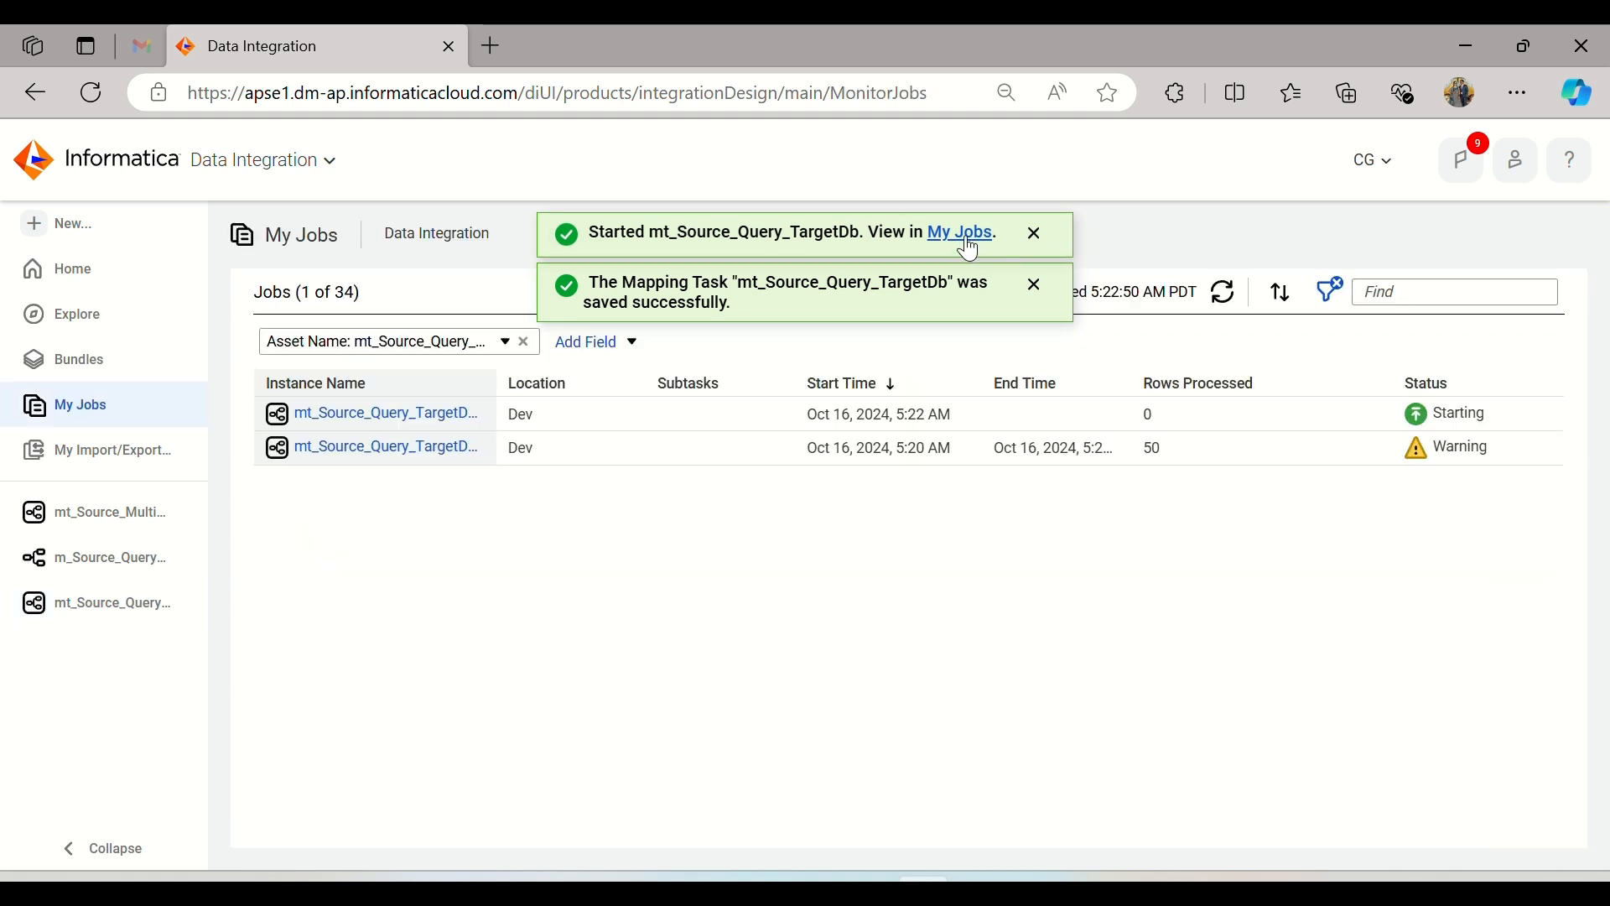
{"action": "left_click", "coordinate": [1226, 294]}
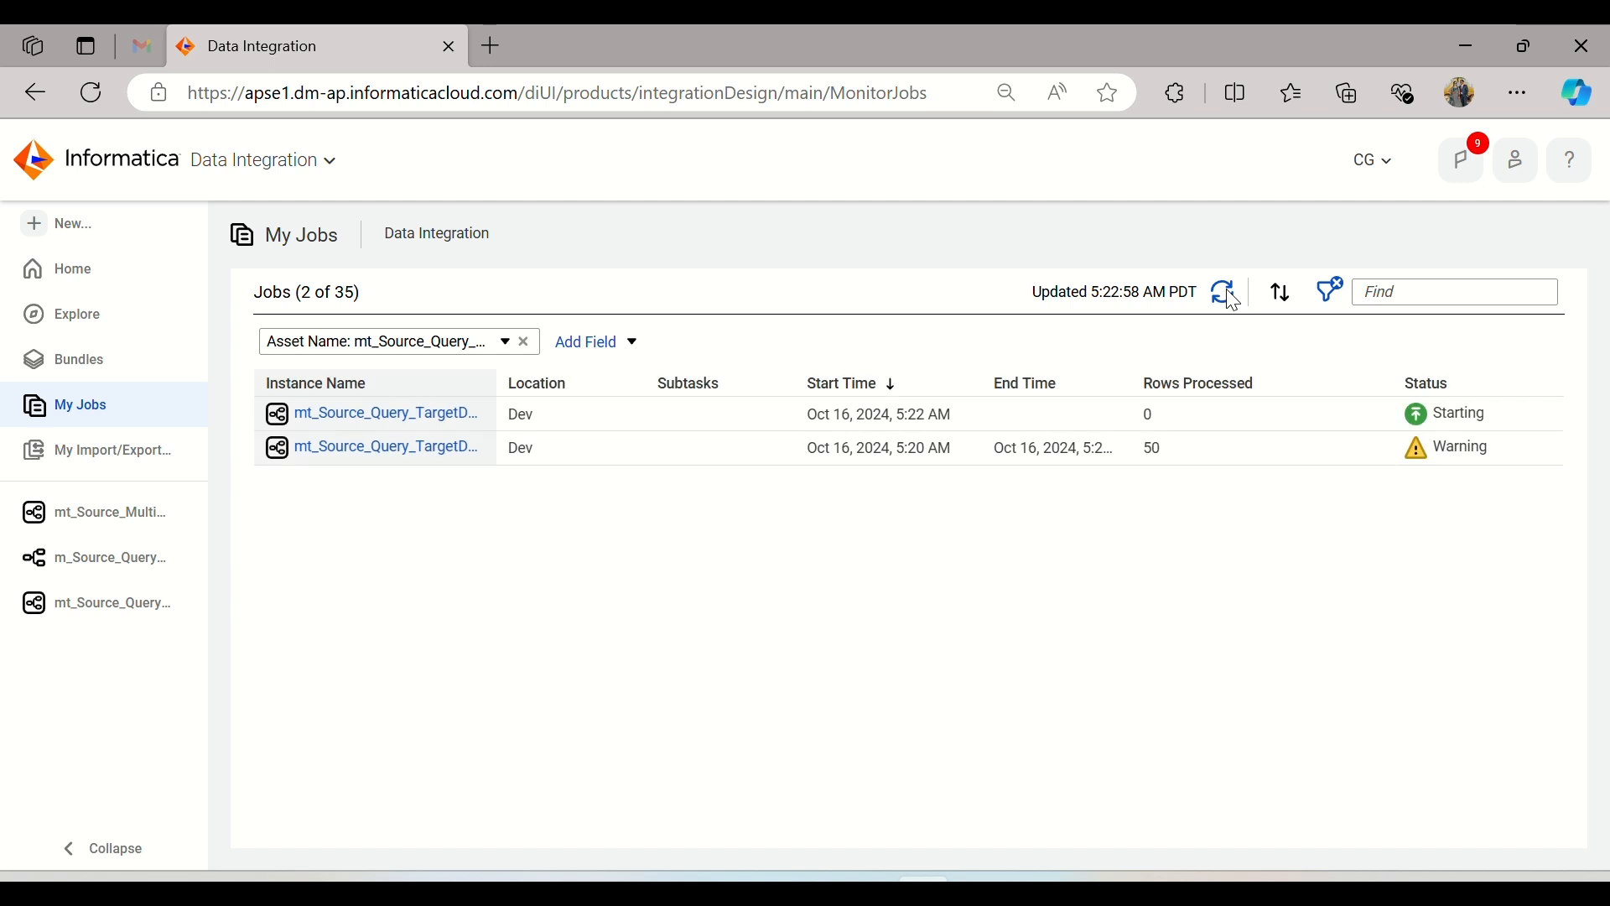
{"action": "left_click", "coordinate": [1228, 294]}
{"action": "left_click", "coordinate": [1227, 294]}
{"action": "left_click", "coordinate": [1227, 294]}
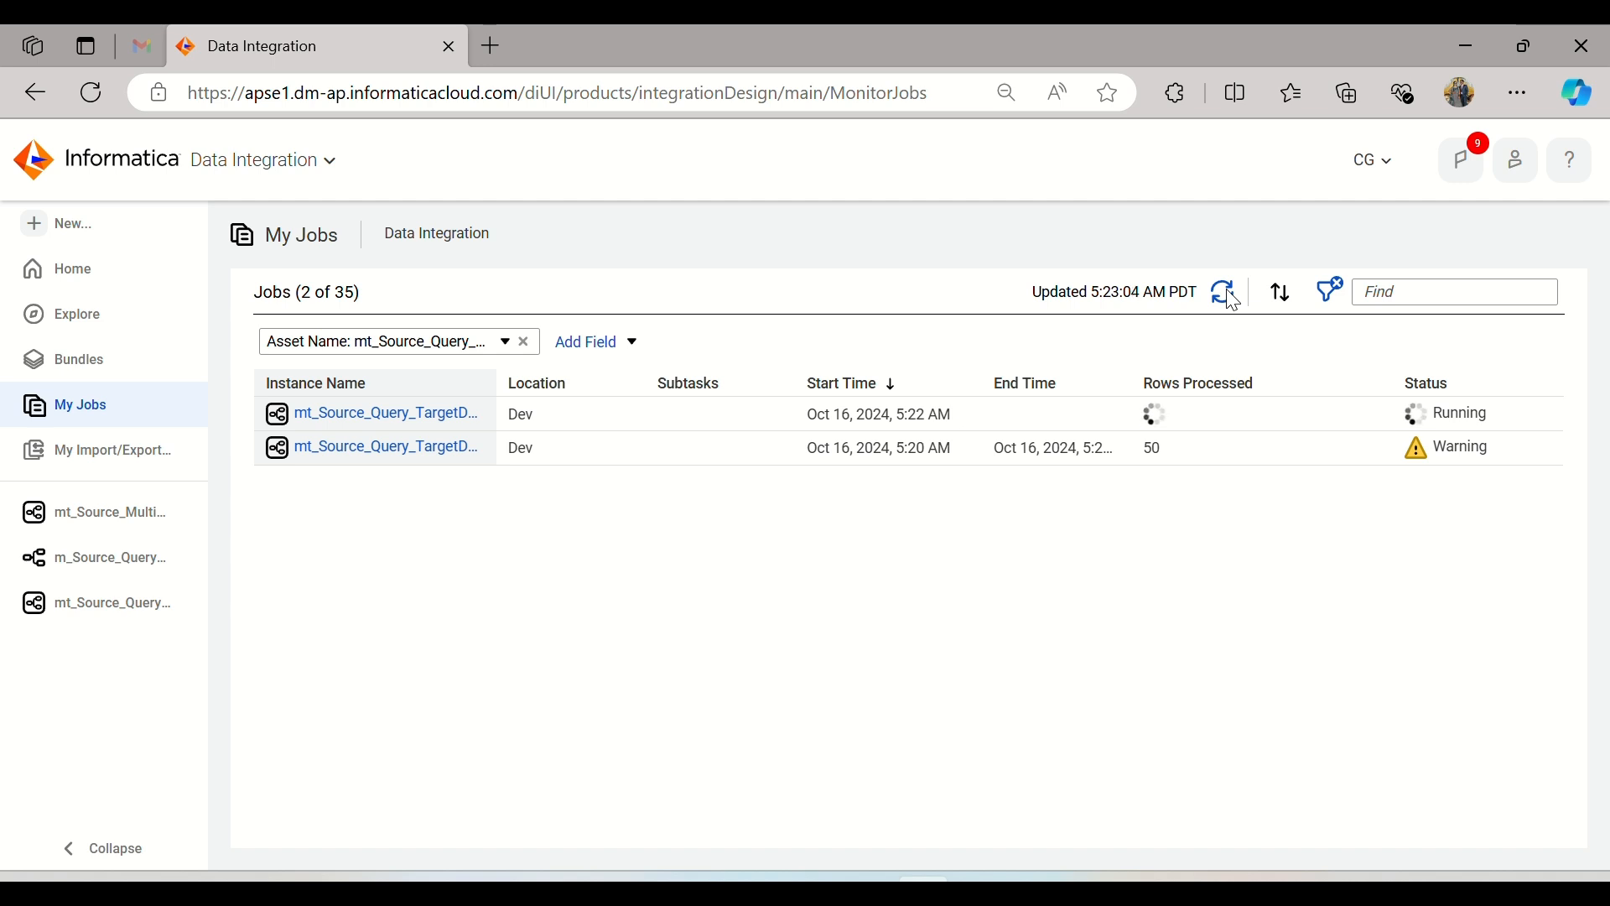
{"action": "left_click", "coordinate": [1229, 295]}
{"action": "left_click", "coordinate": [1230, 295]}
{"action": "left_click", "coordinate": [1229, 295]}
{"action": "left_click", "coordinate": [1229, 295]}
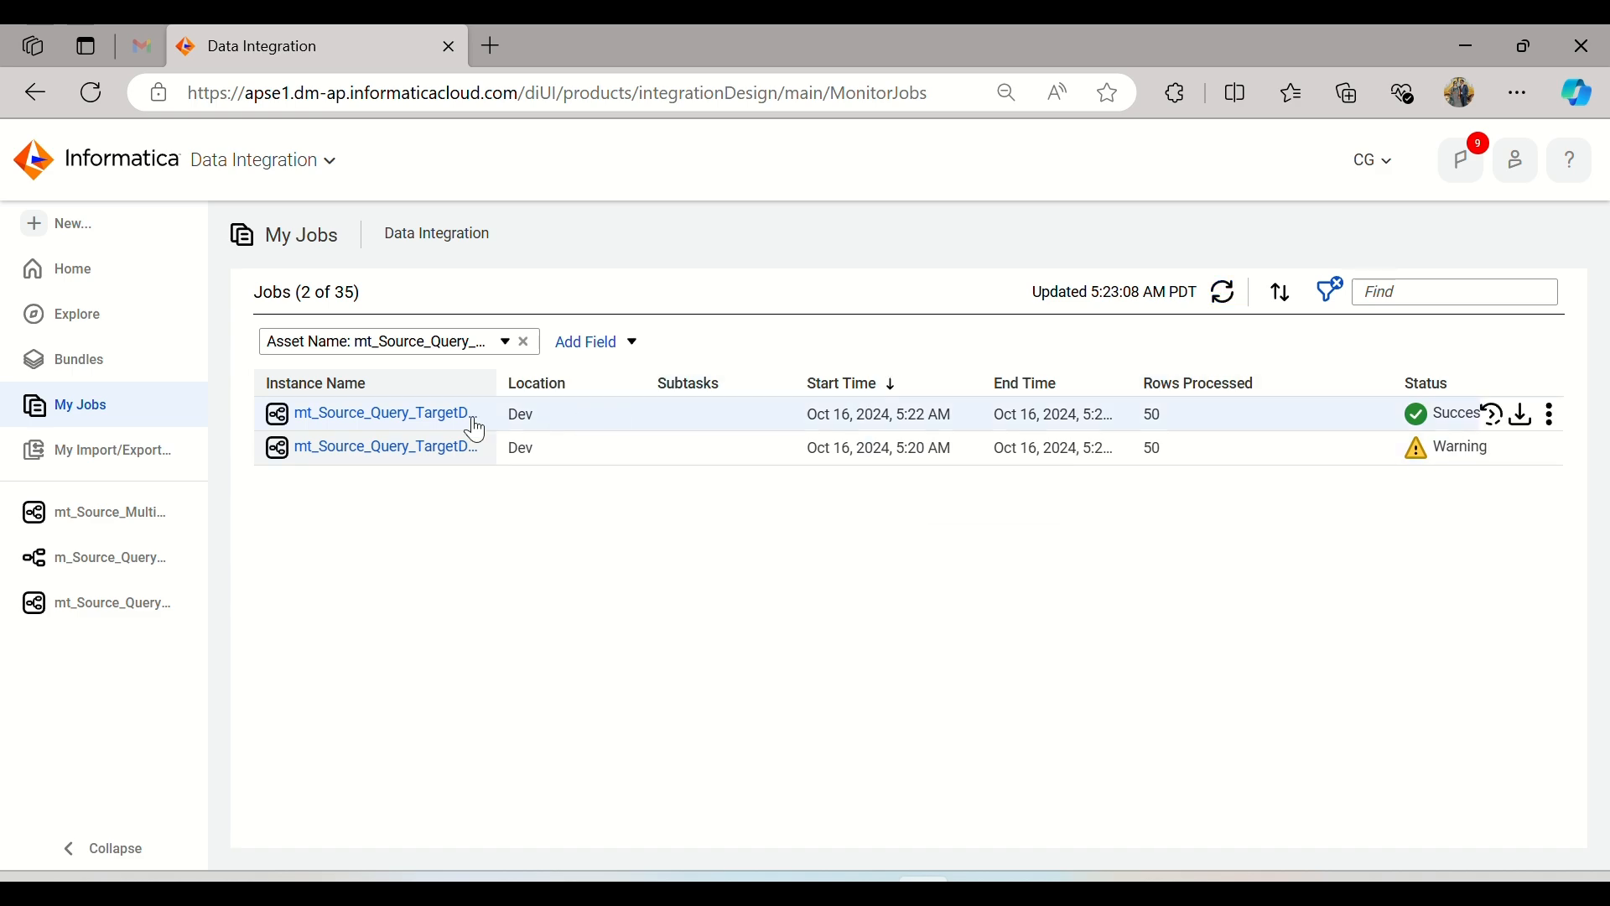
Step: Switch to Oracle SQL Developer, refresh the Target connection's tables, widen the connections tree and view the data of T_TRANSDETAILS_ONLINE
{"action": "left_click", "coordinate": [979, 890]}
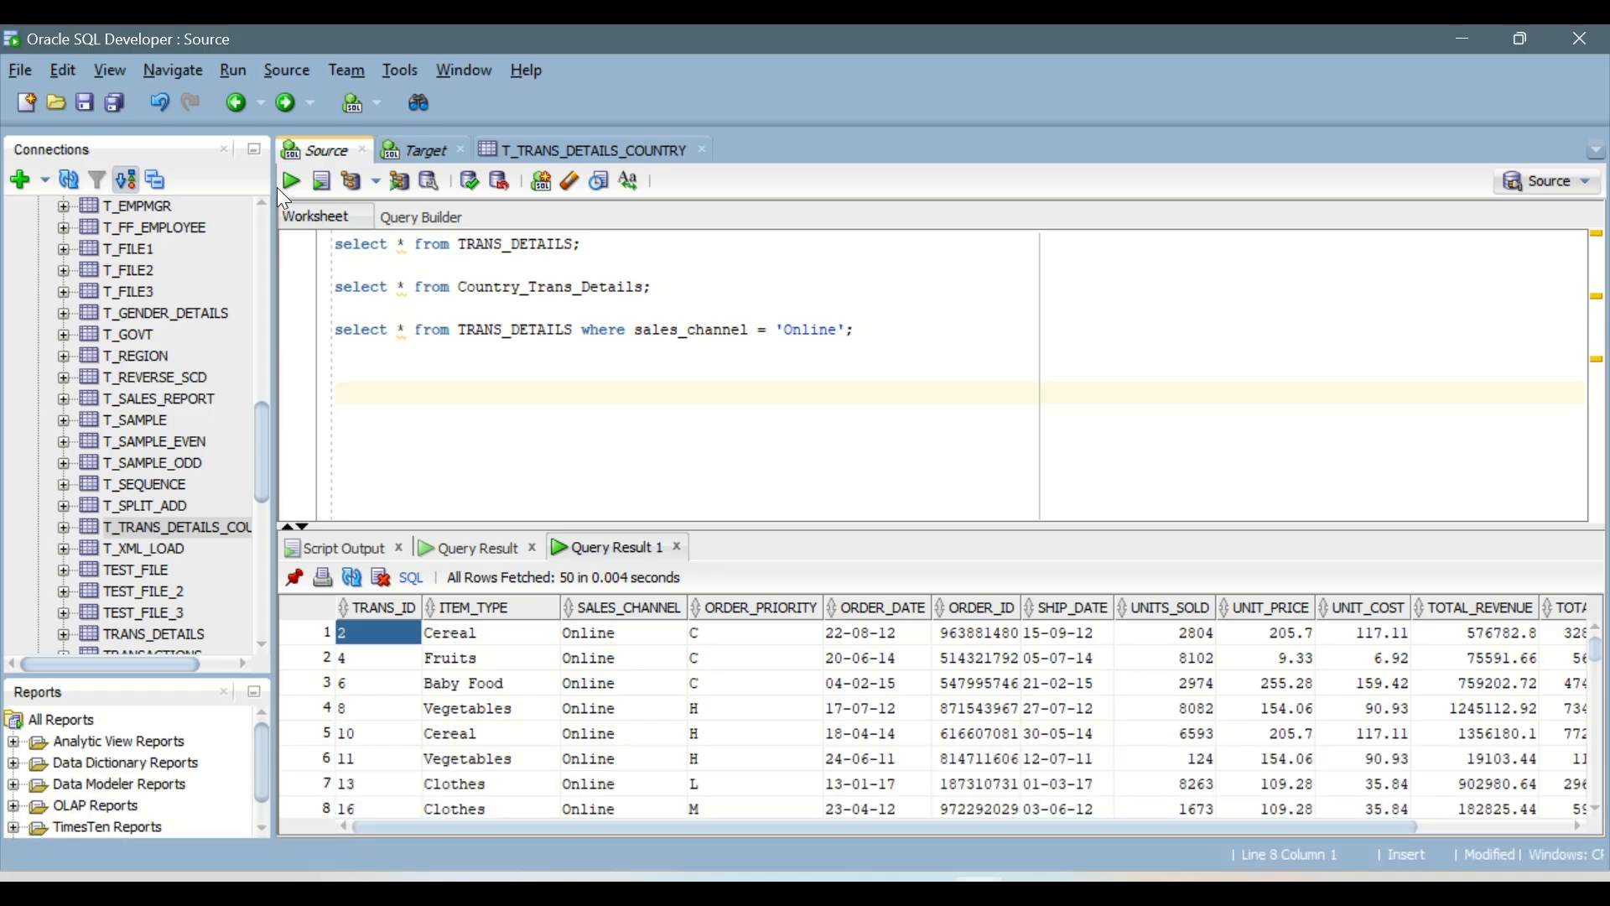
{"action": "scroll", "coordinate": [86, 367], "scroll_direction": "up", "scroll_amount": 15}
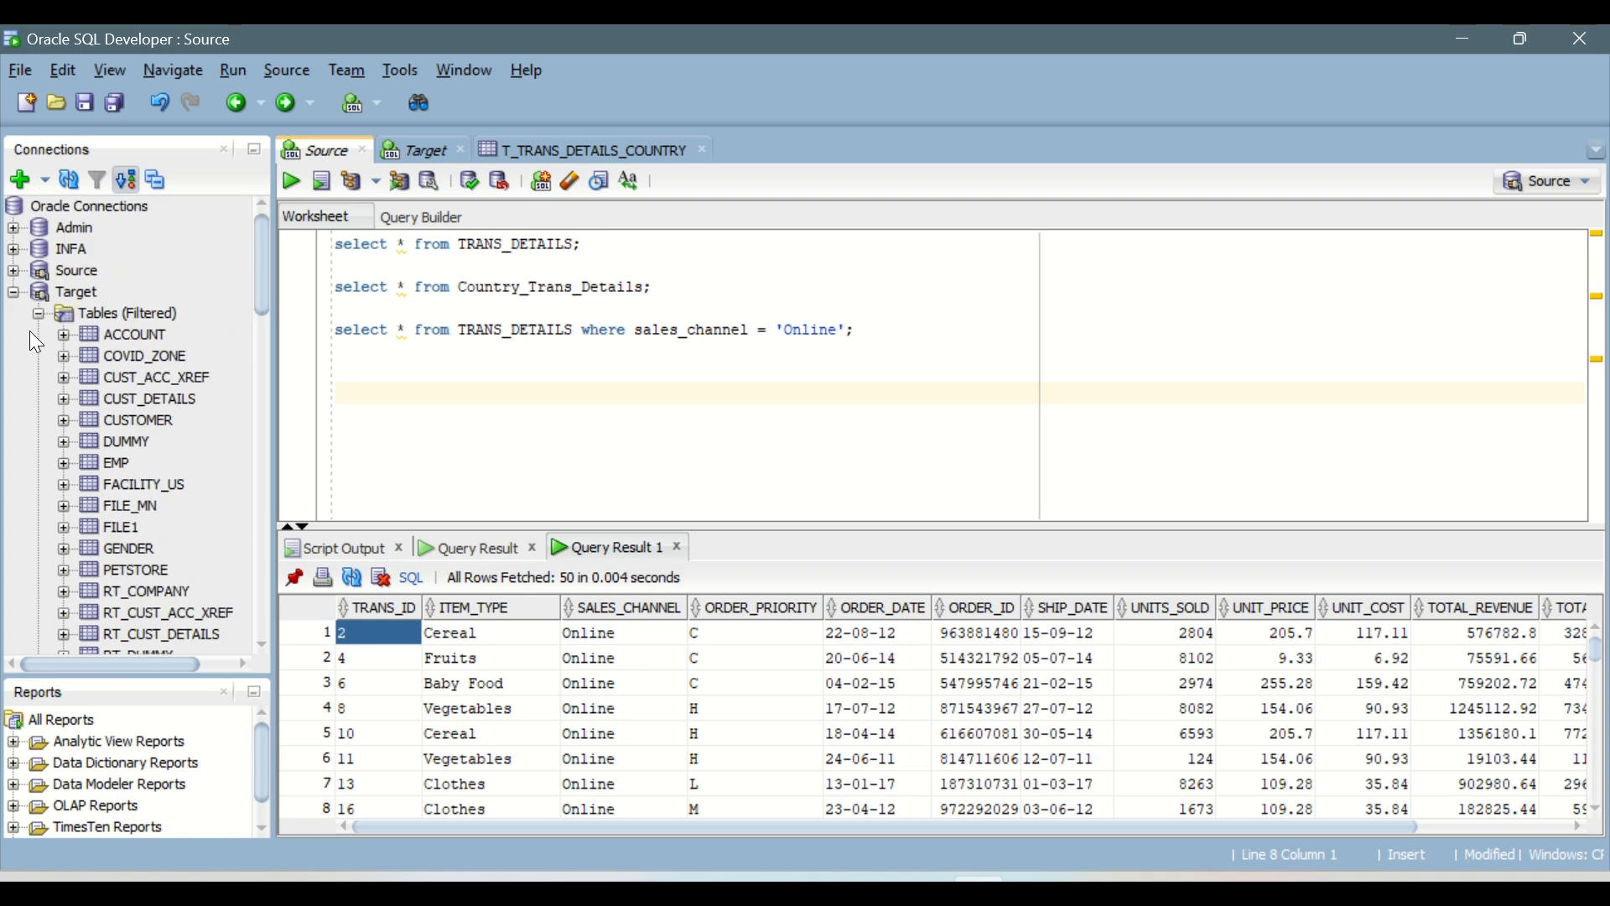
{"action": "left_click", "coordinate": [42, 290]}
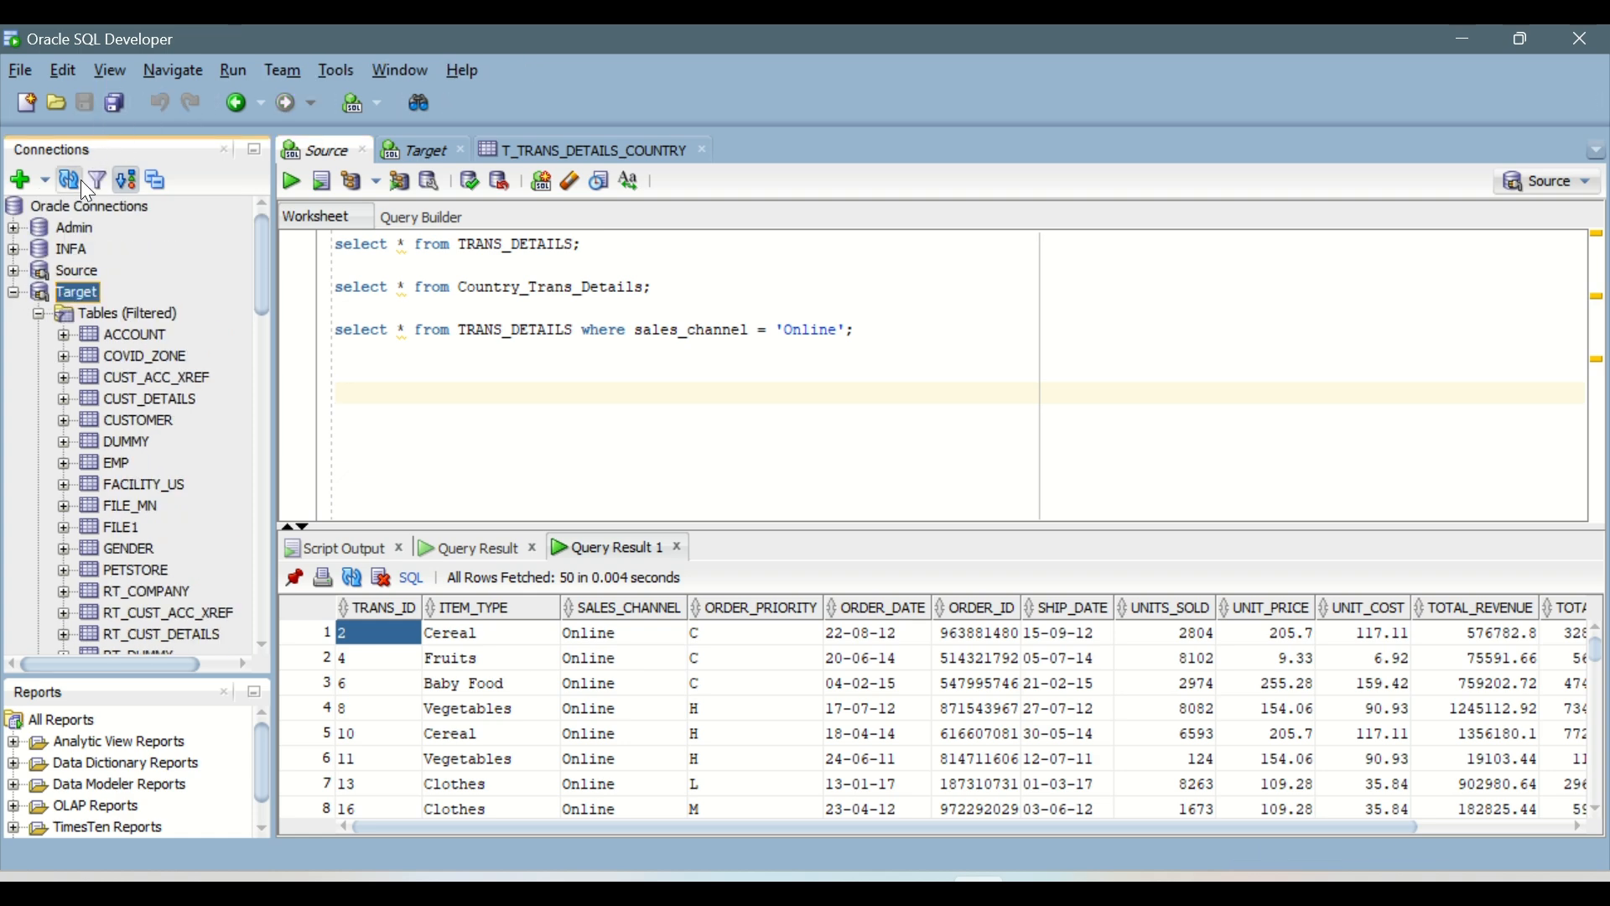
{"action": "left_click", "coordinate": [63, 186]}
{"action": "scroll", "coordinate": [123, 360], "scroll_direction": "down", "scroll_amount": 7}
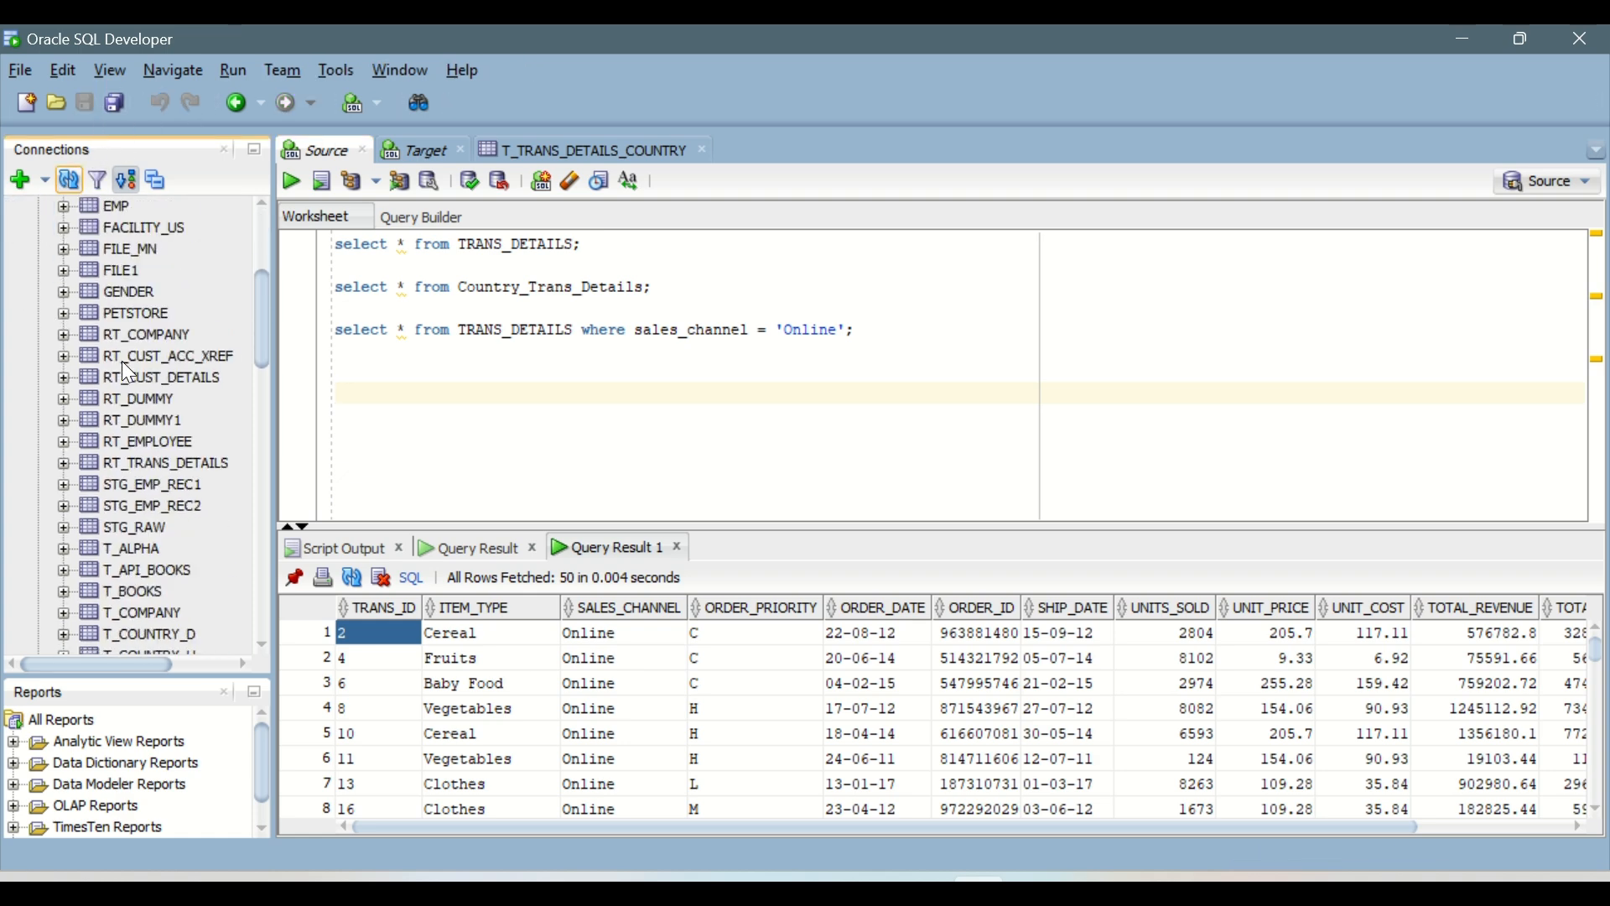
{"action": "scroll", "coordinate": [122, 361], "scroll_direction": "down", "scroll_amount": 7}
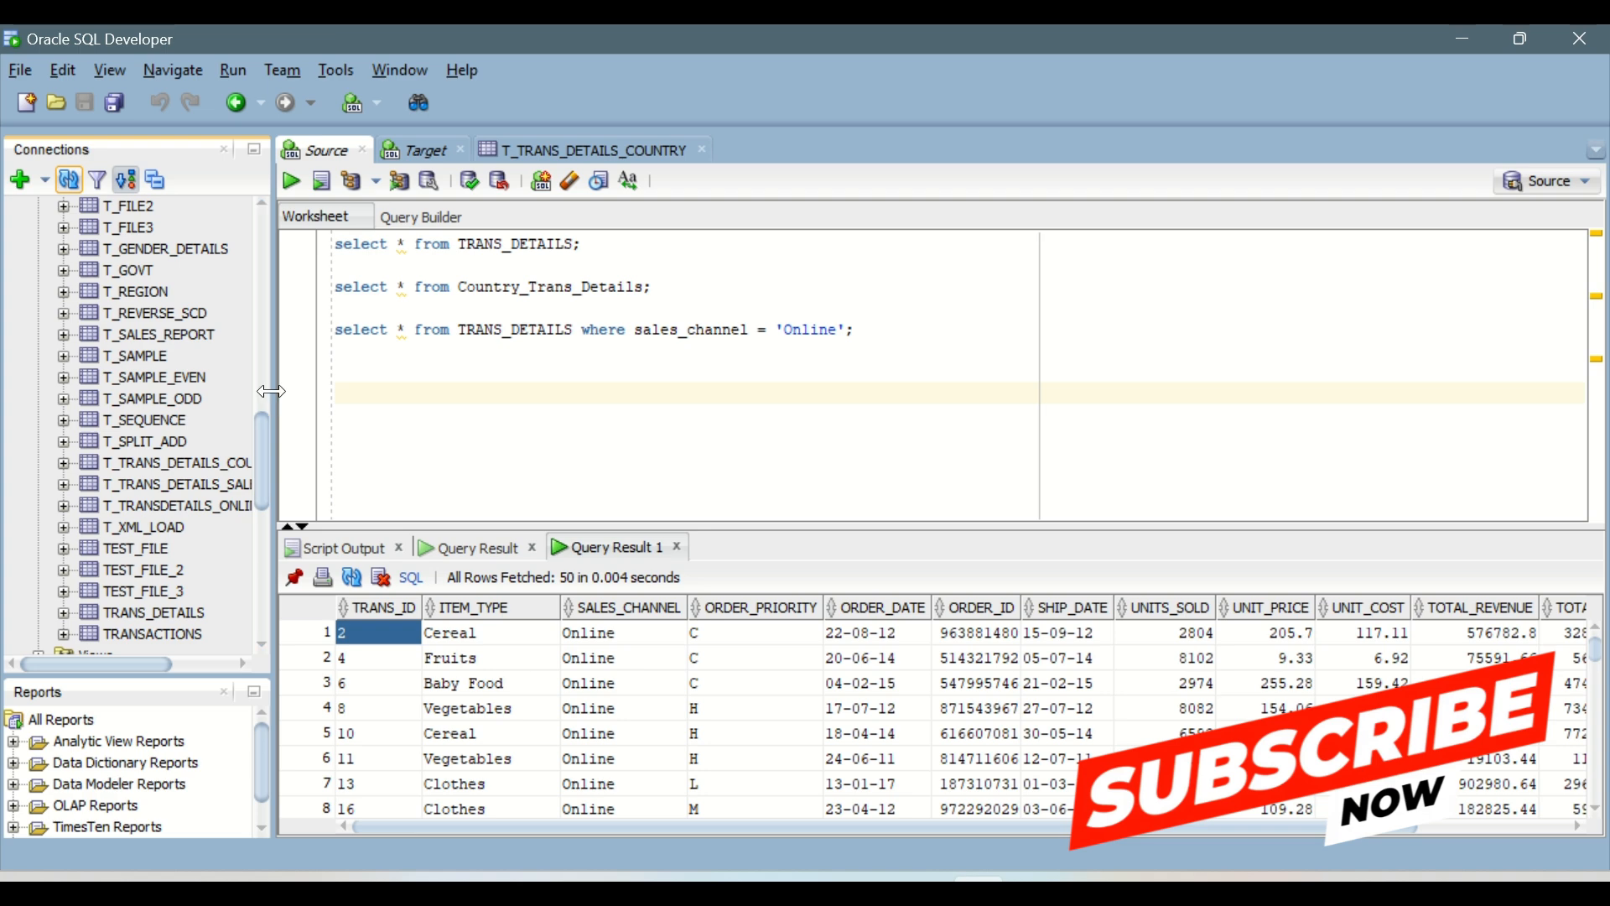
{"action": "left_click_drag", "start_coordinate": [273, 391], "coordinate": [391, 390]}
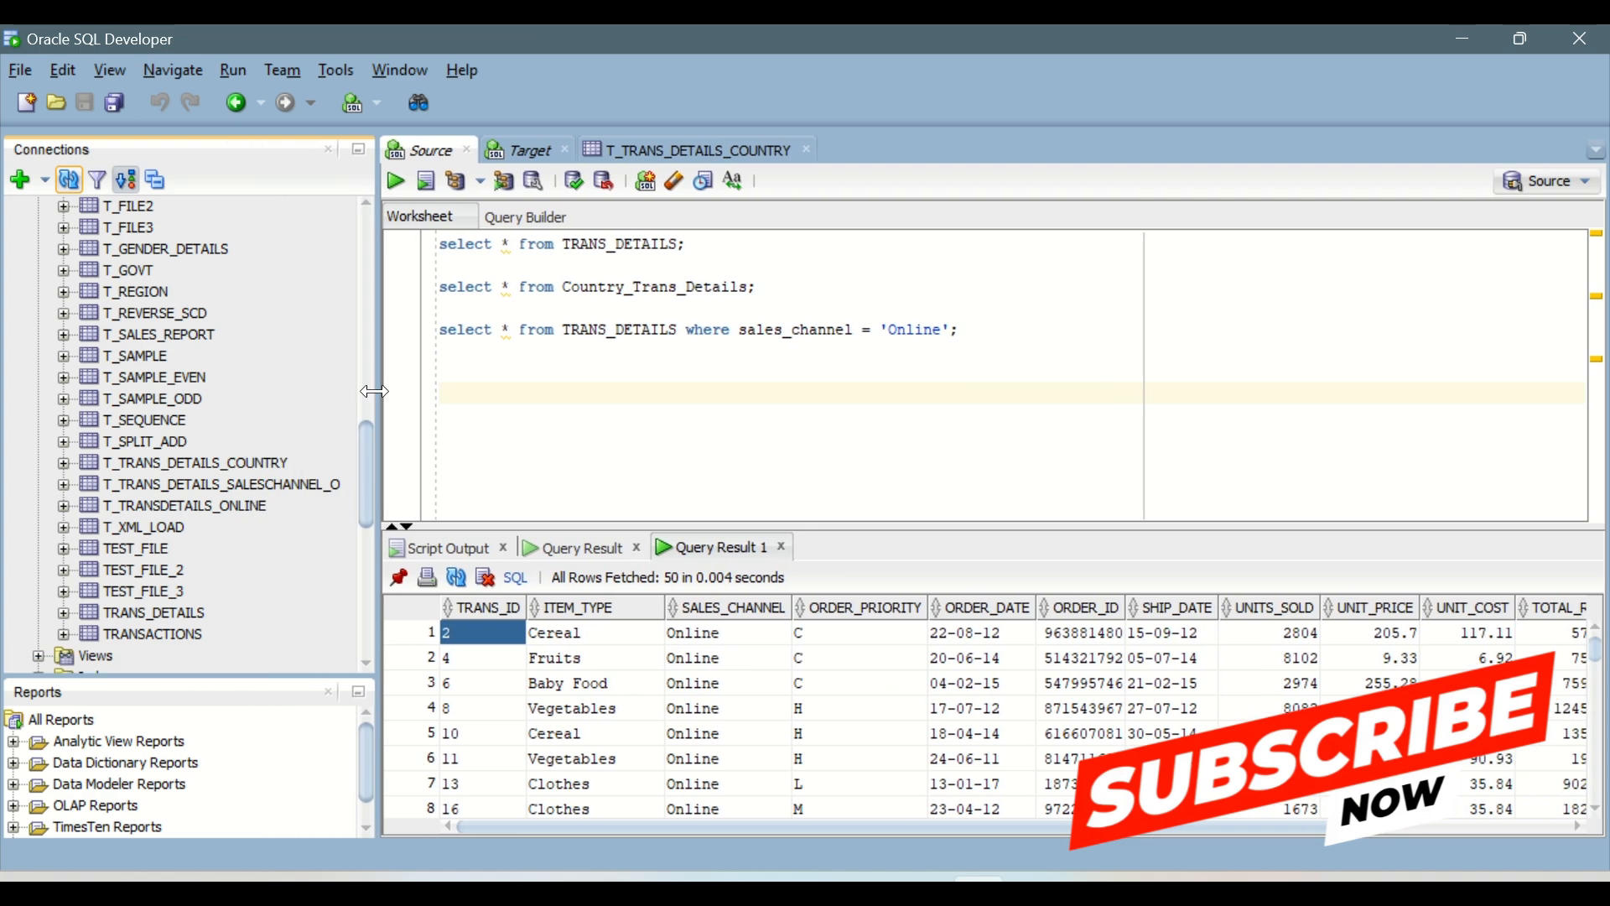
{"action": "double_click", "coordinate": [194, 505]}
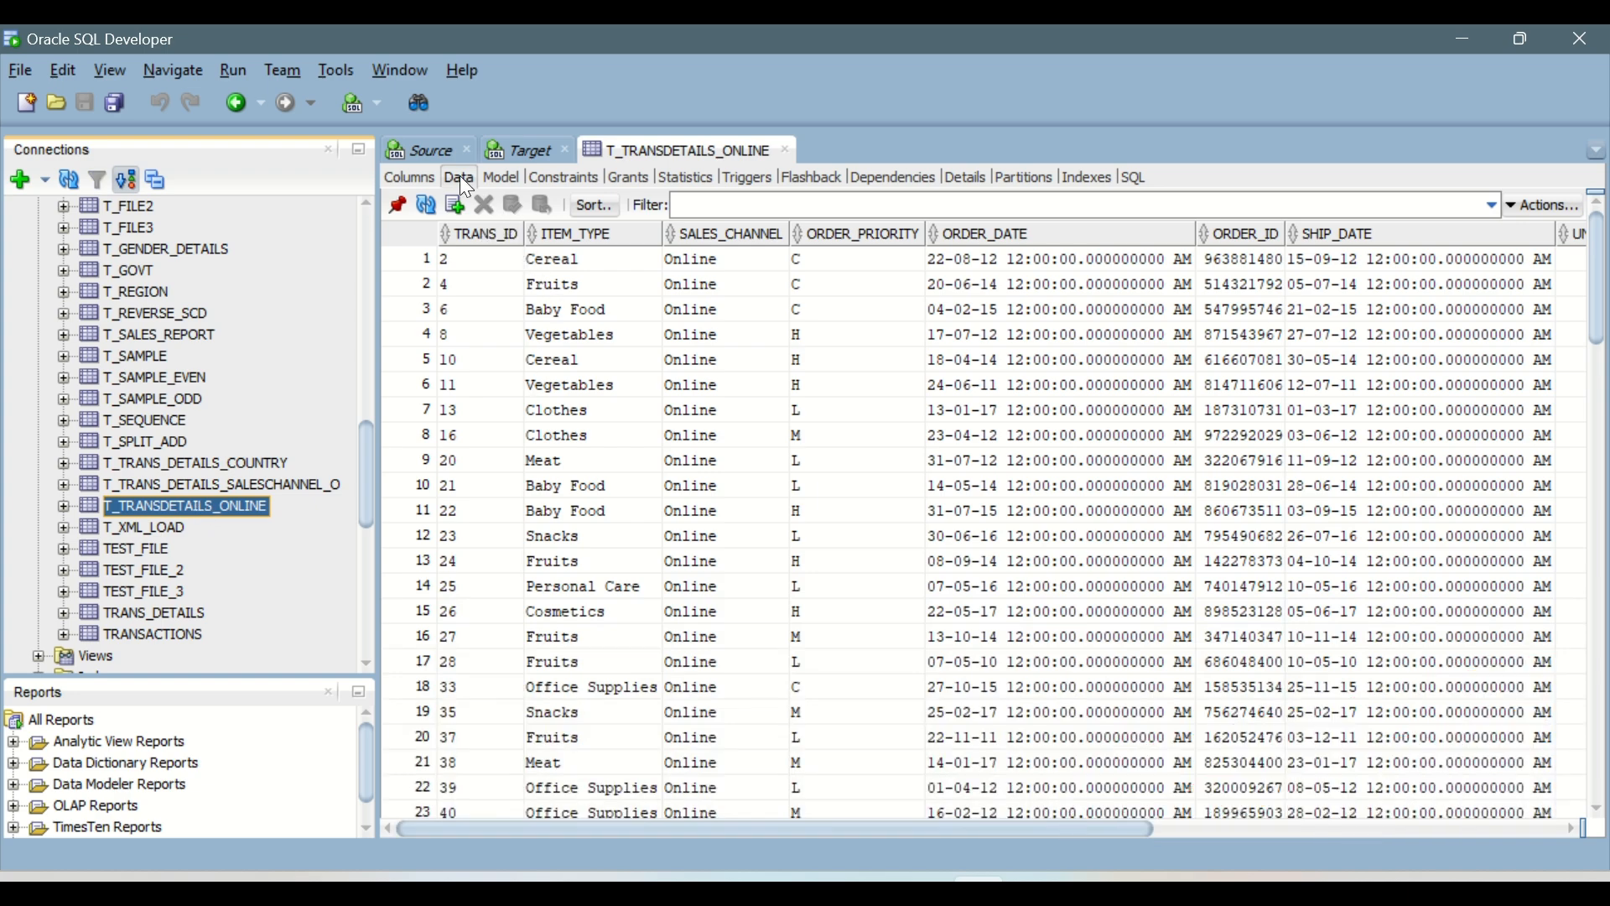
Step: Look through the T_TRANSDETAILS_ONLINE data down to the last row and check the SALES_CHANNEL values of the loaded rows
{"action": "left_click", "coordinate": [459, 177]}
{"action": "scroll", "coordinate": [601, 485], "scroll_direction": "down", "scroll_amount": 1}
{"action": "scroll", "coordinate": [601, 485], "scroll_direction": "down", "scroll_amount": 8}
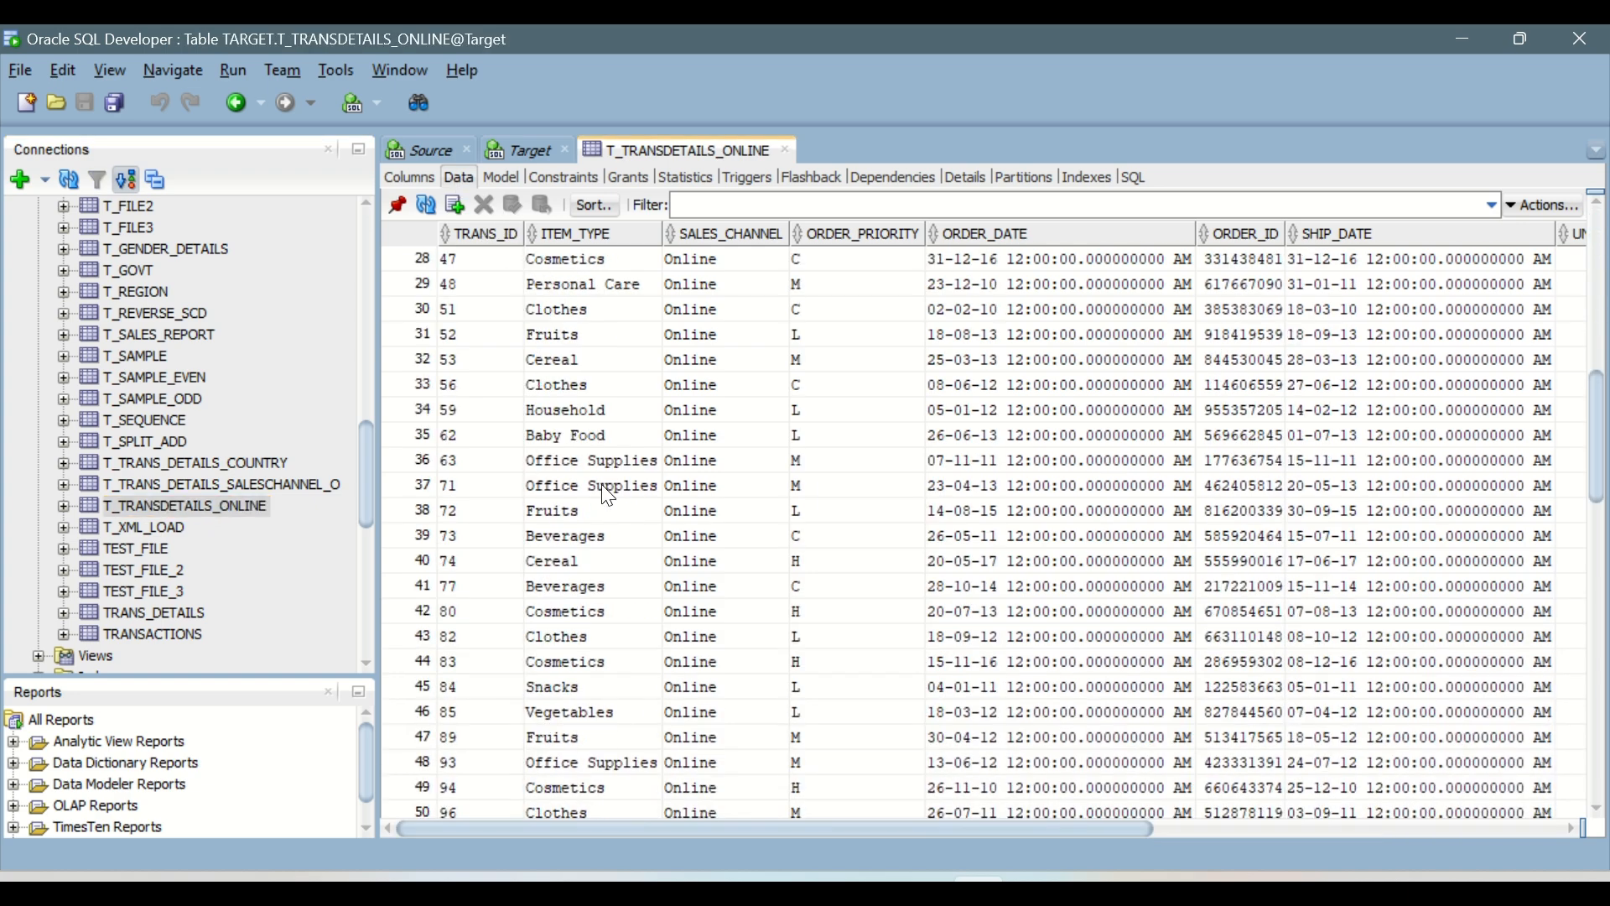
{"action": "scroll", "coordinate": [610, 496], "scroll_direction": "down", "scroll_amount": 1}
{"action": "scroll", "coordinate": [608, 497], "scroll_direction": "up", "scroll_amount": 4}
{"action": "scroll", "coordinate": [608, 496], "scroll_direction": "down", "scroll_amount": 4}
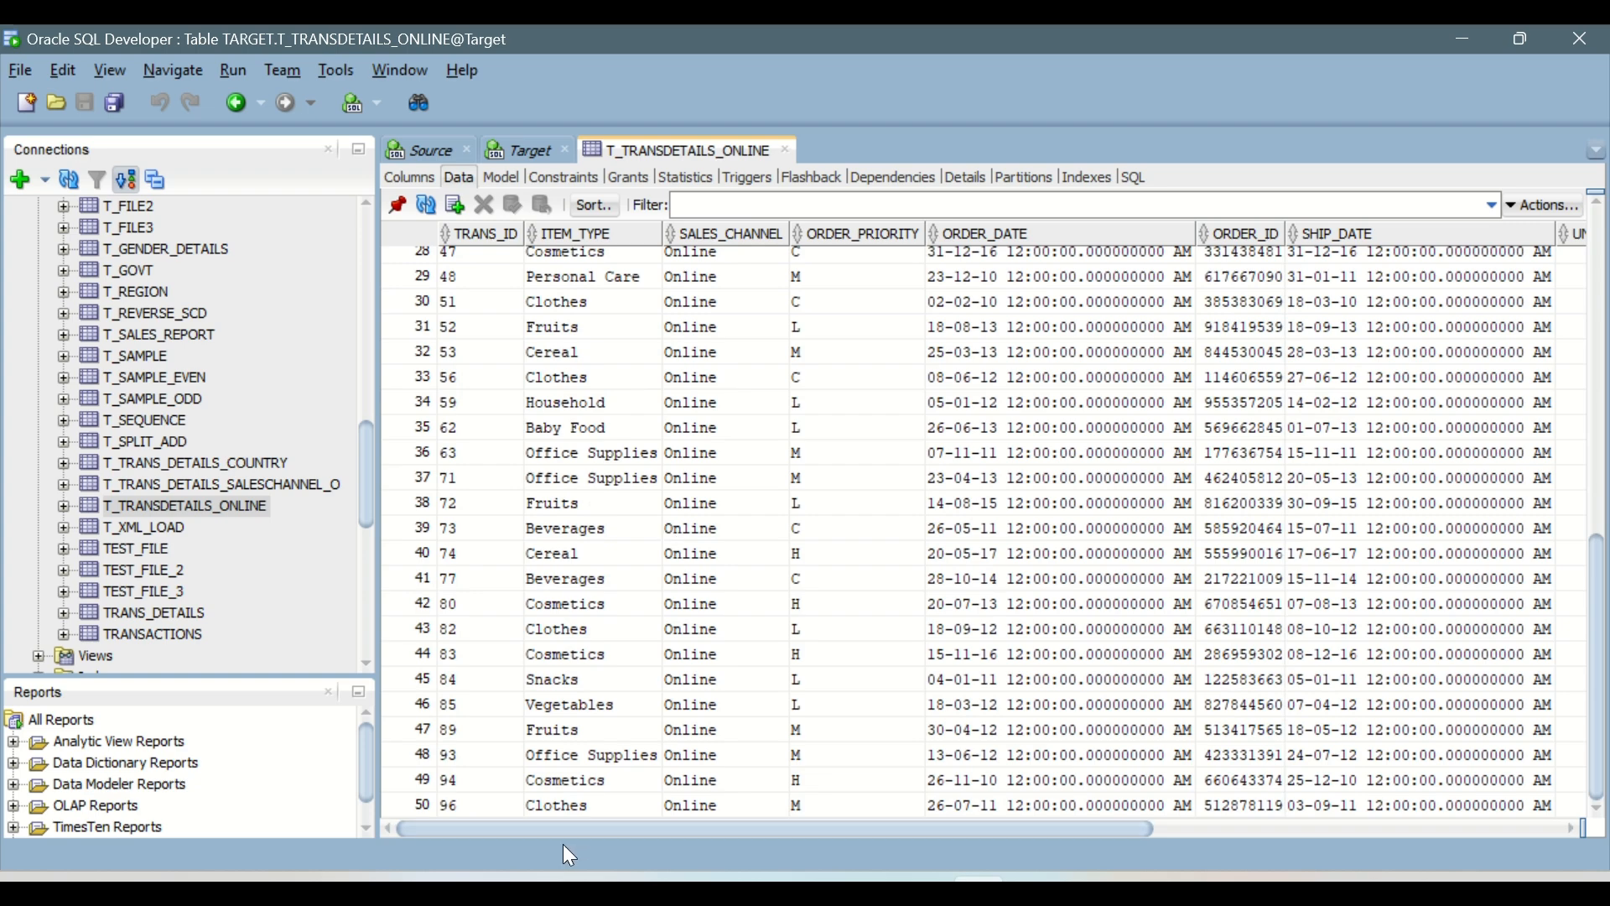
{"action": "left_click", "coordinate": [425, 802]}
{"action": "scroll", "coordinate": [671, 785], "scroll_direction": "up", "scroll_amount": 9}
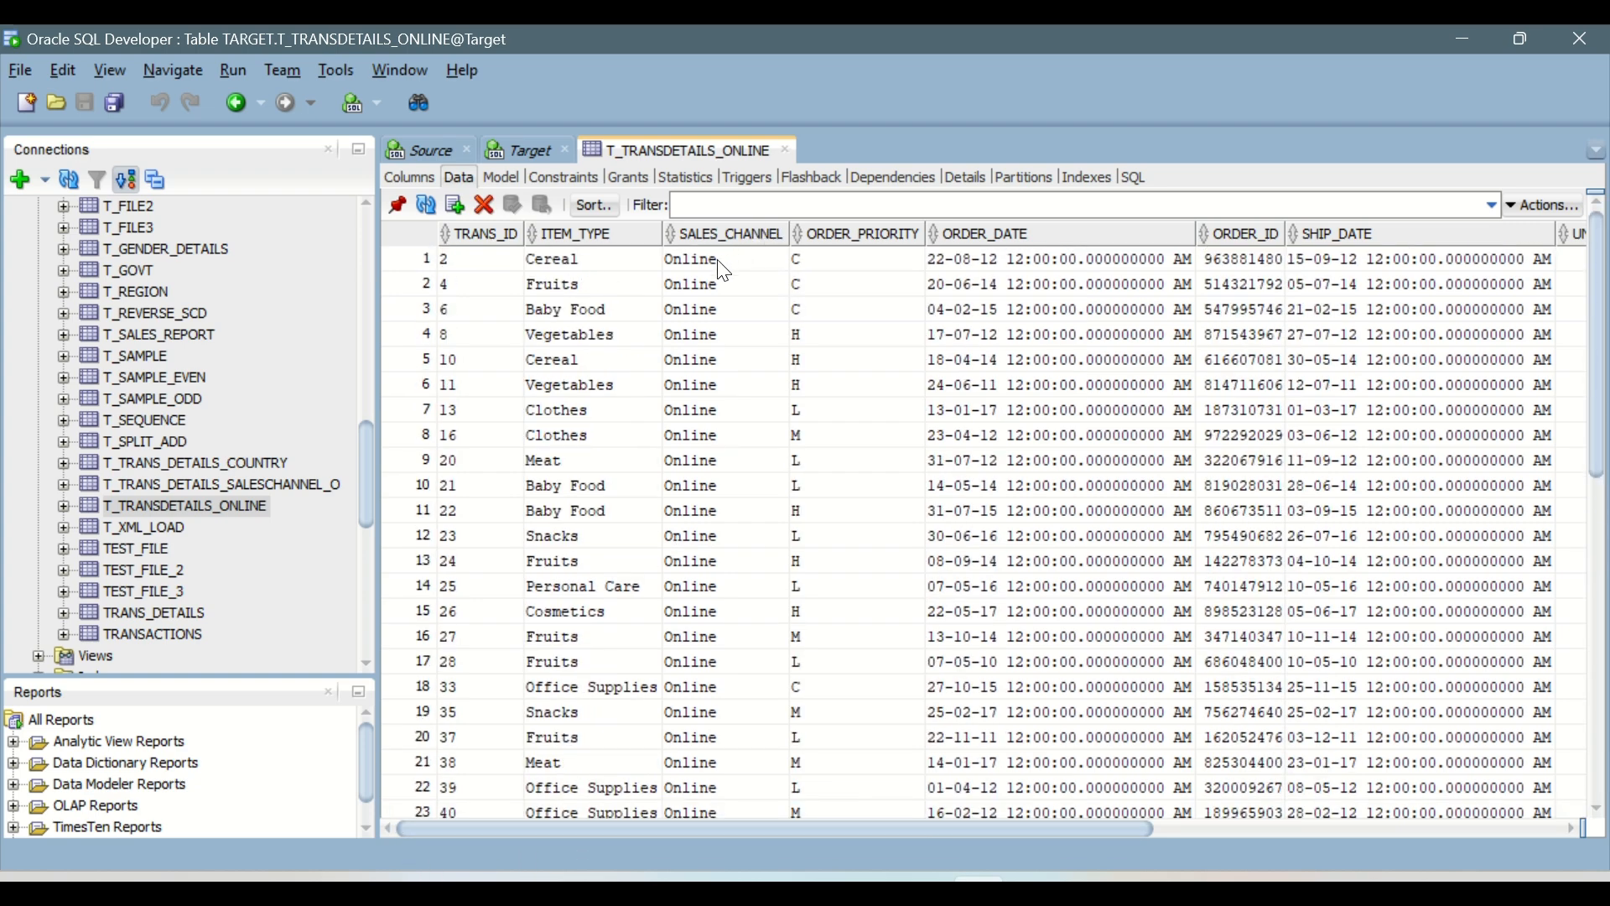
{"action": "left_click_drag", "start_coordinate": [721, 263], "coordinate": [758, 669]}
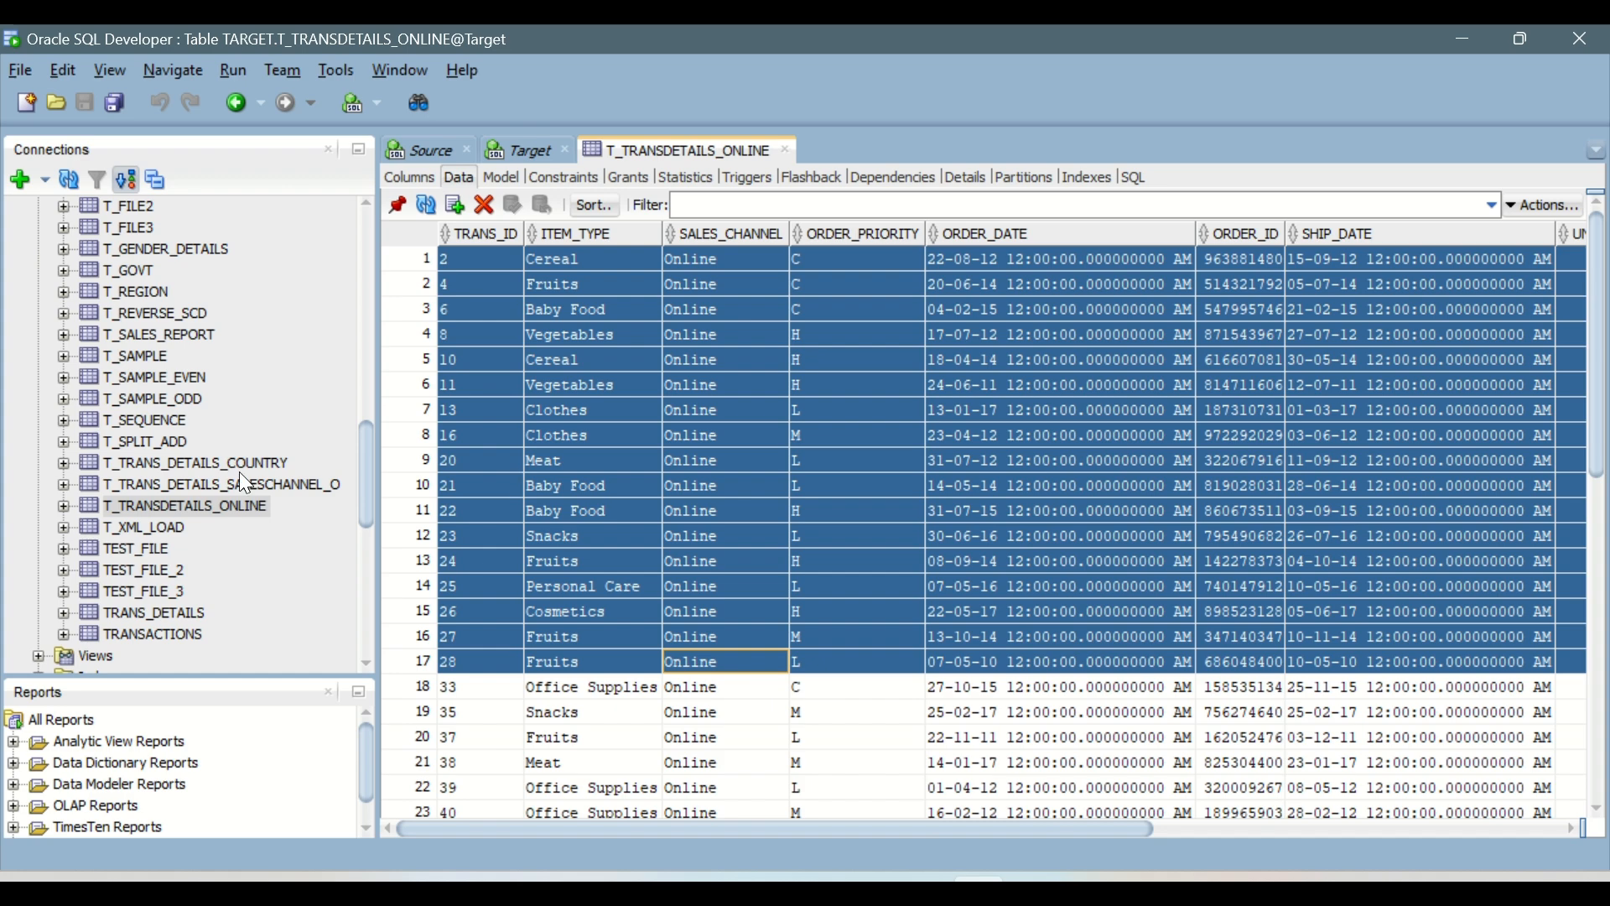
Step: Display the data of the T_TRANS_DETAILS_SALESCHANNEL_O table from the Target connection
{"action": "right_click", "coordinate": [224, 488]}
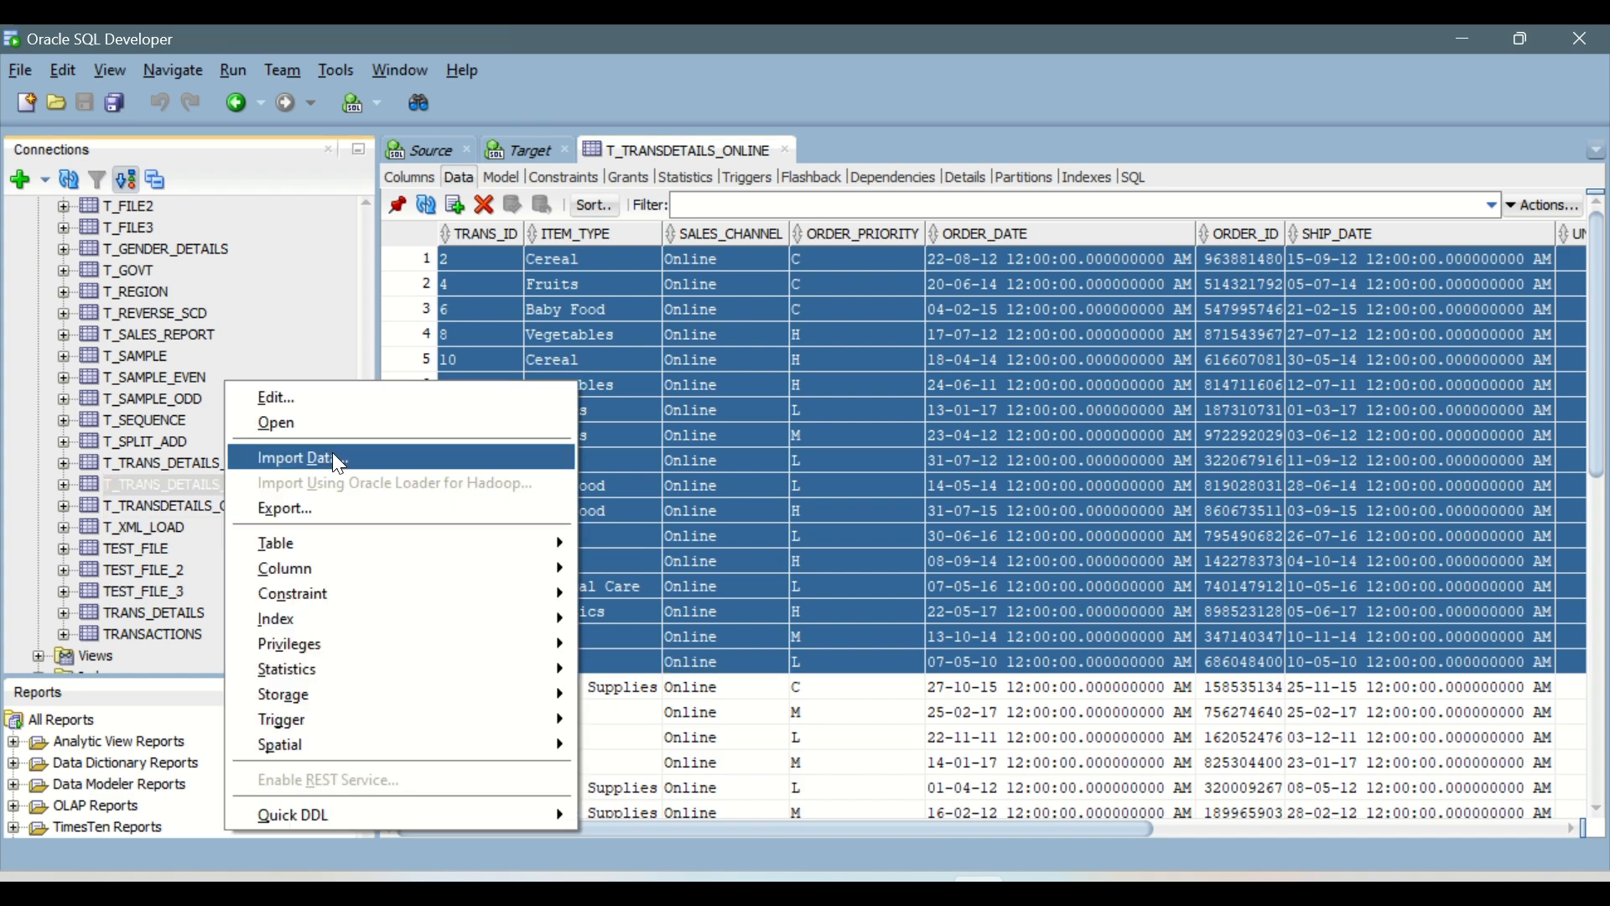
{"action": "left_click", "coordinate": [198, 488]}
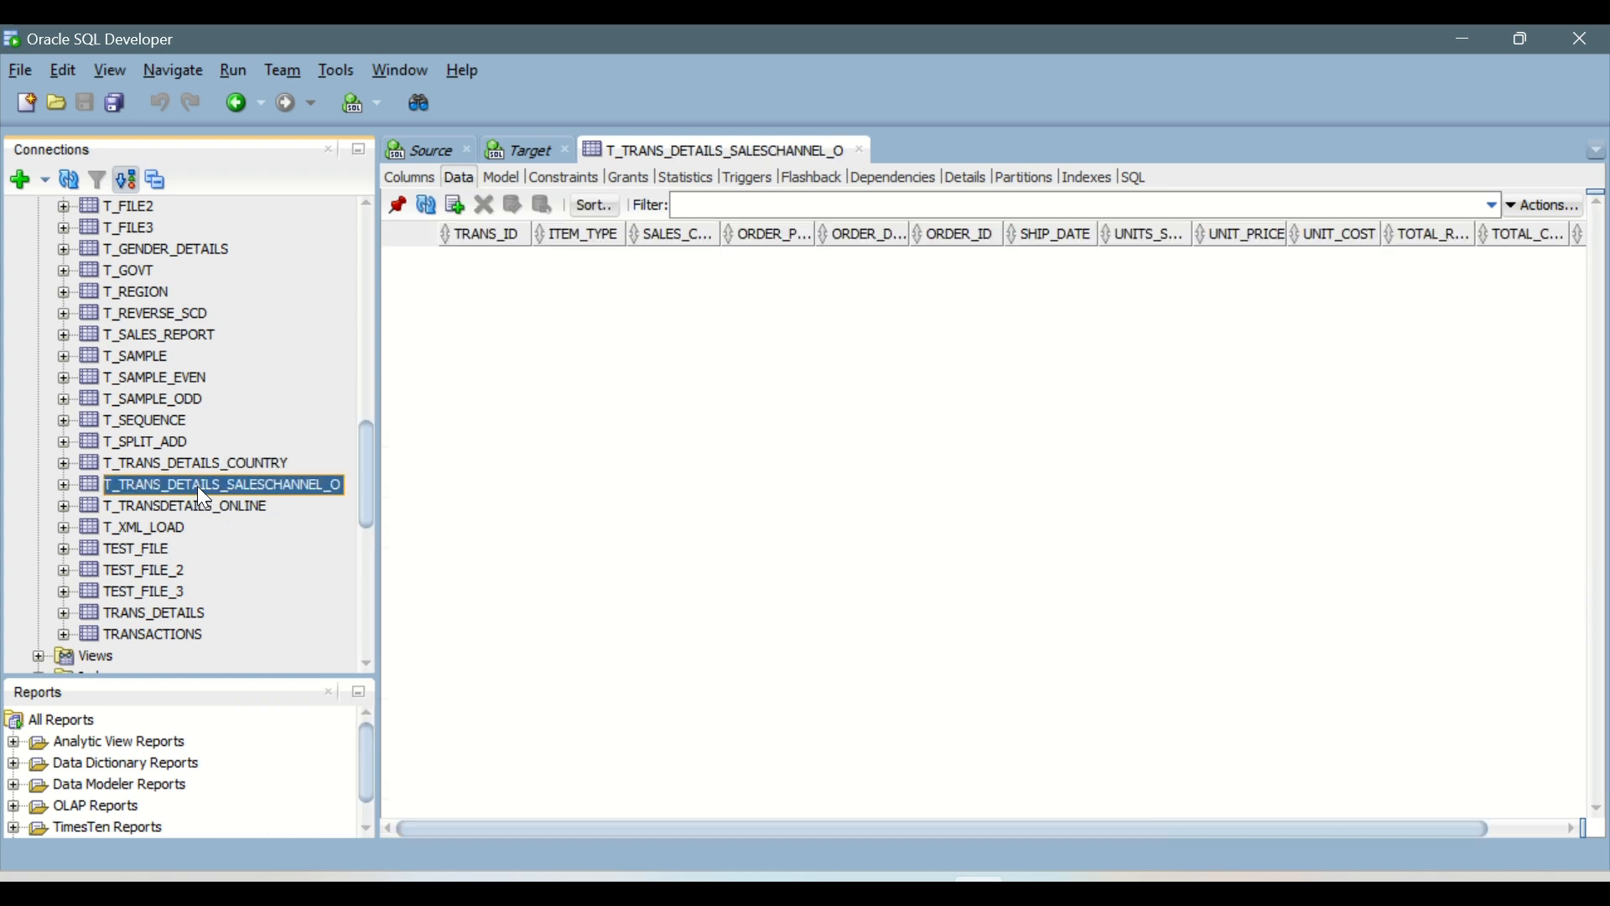
{"action": "left_click", "coordinate": [527, 149]}
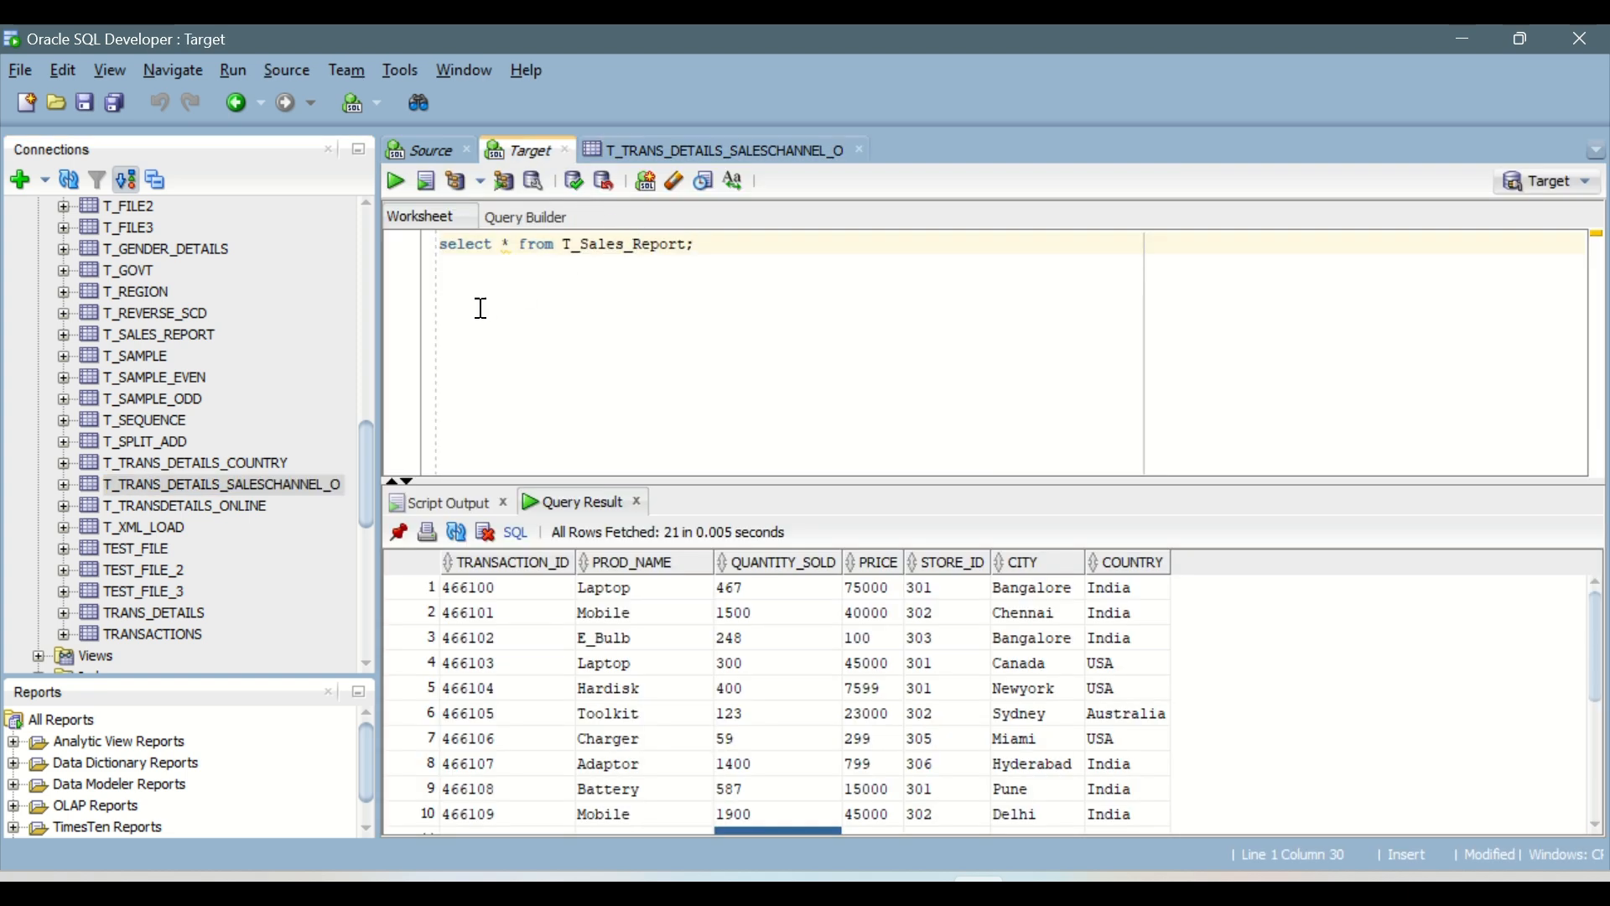
{"action": "type", "text": "drop"}
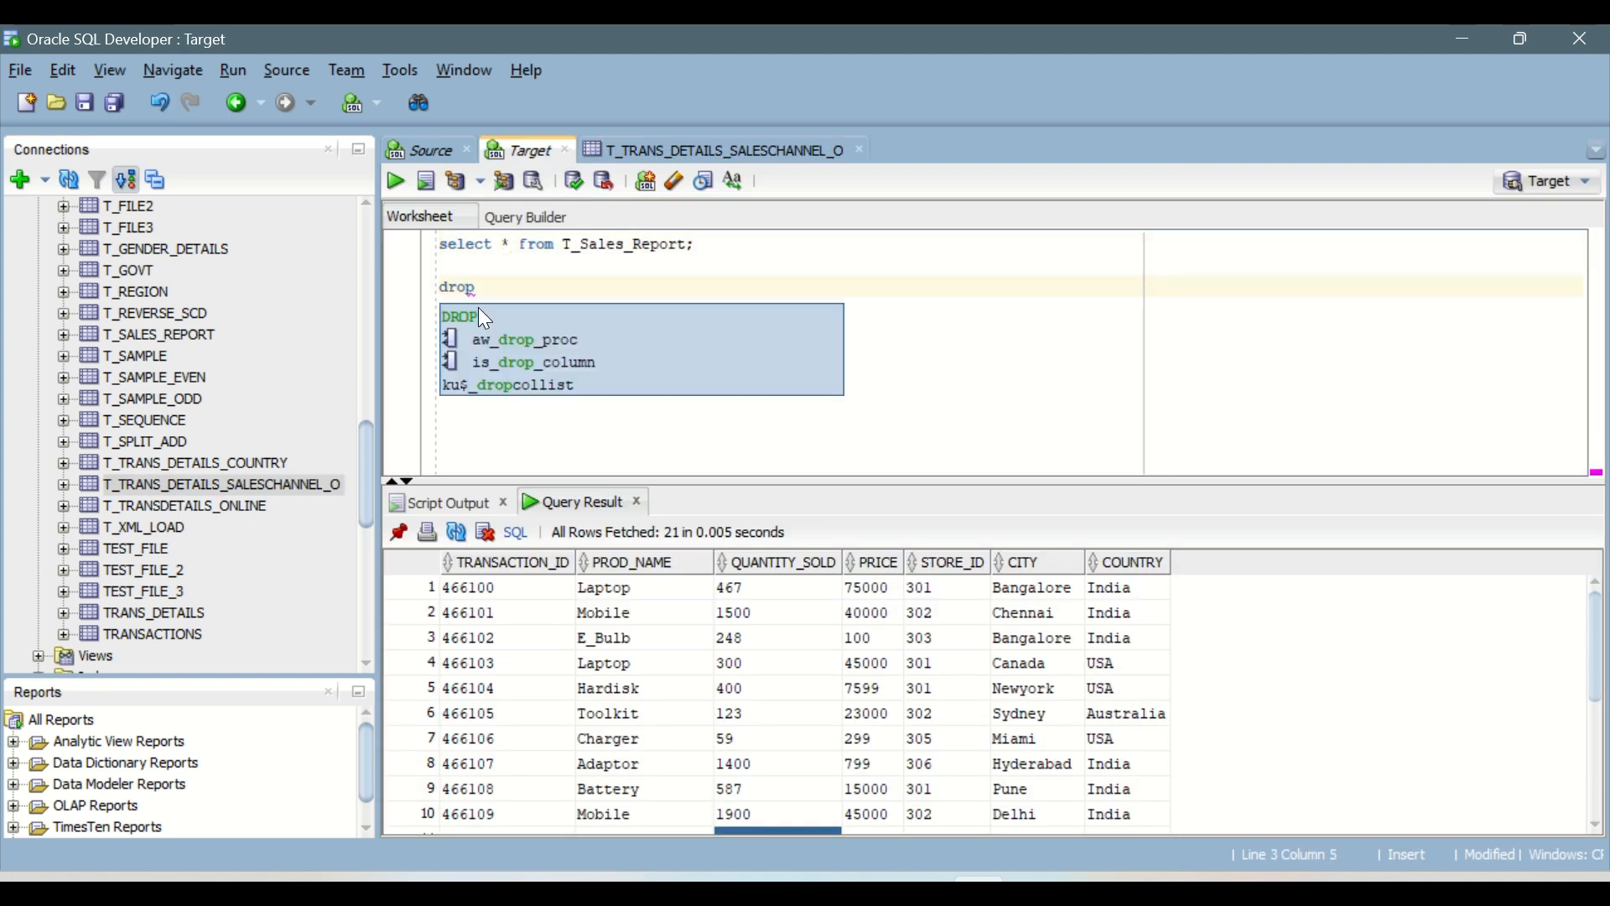
{"action": "key", "text": "BackSpace"}
{"action": "key", "text": "BackSpace"}
{"action": "key", "text": "BackSpace"}
{"action": "key", "text": "BackSpace"}
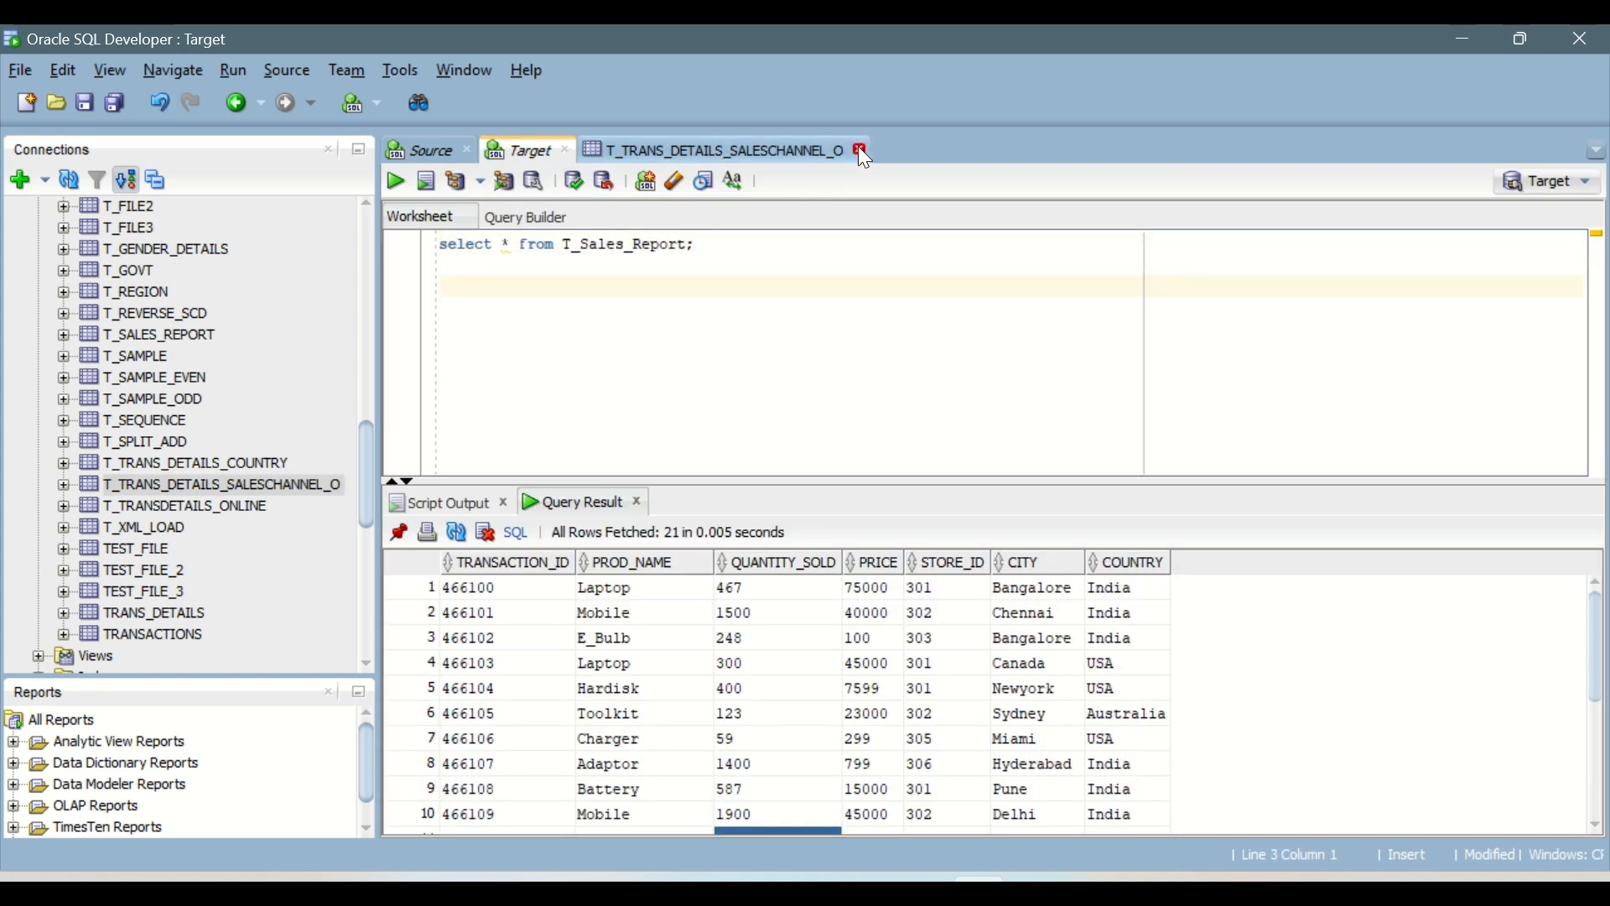
Step: Close the T_TRANS_DETAILS_SALESCHANNEL_O table view, switch to Informatica Data Integration and close the mt_Source_MultipleObj_TargetDb task
{"action": "left_click", "coordinate": [859, 150]}
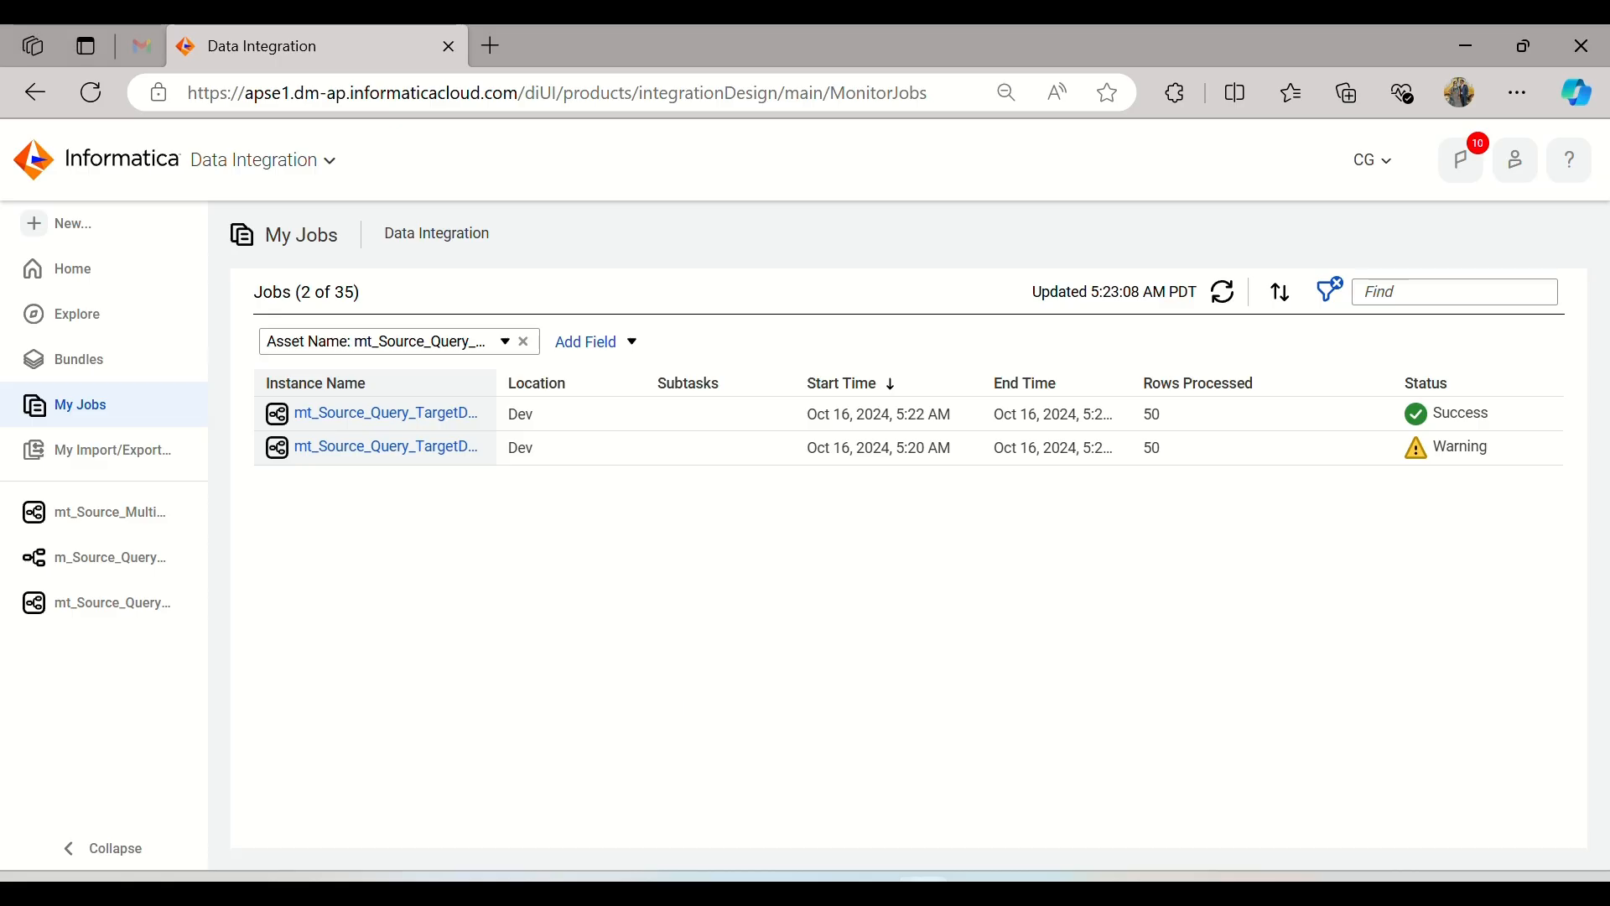
{"action": "left_click", "coordinate": [134, 524]}
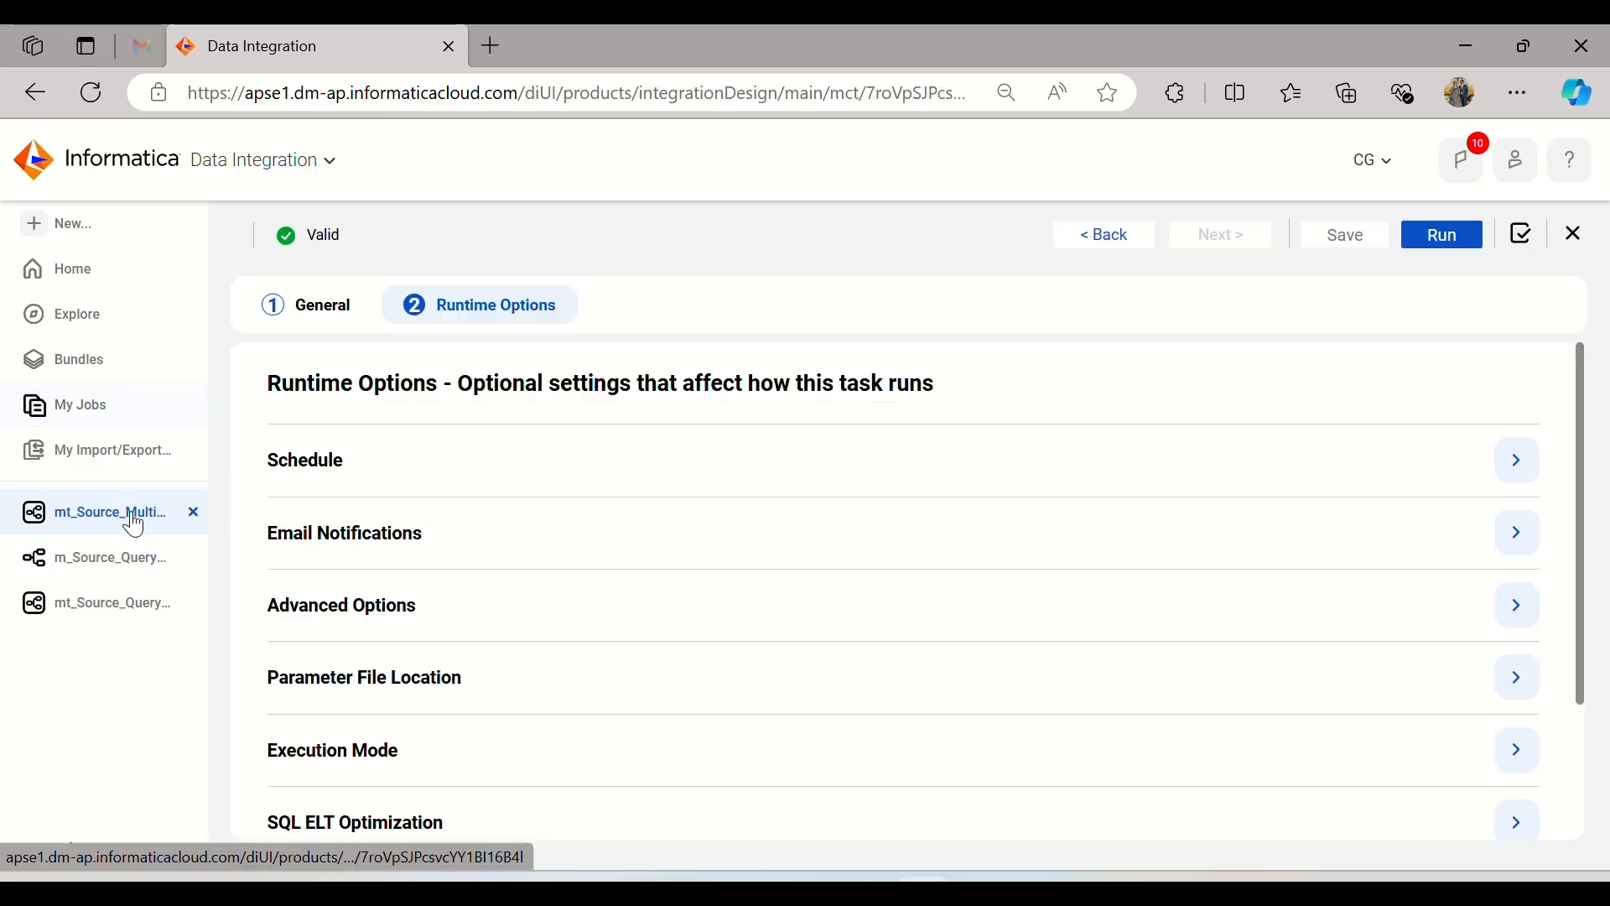
{"action": "left_click", "coordinate": [194, 512]}
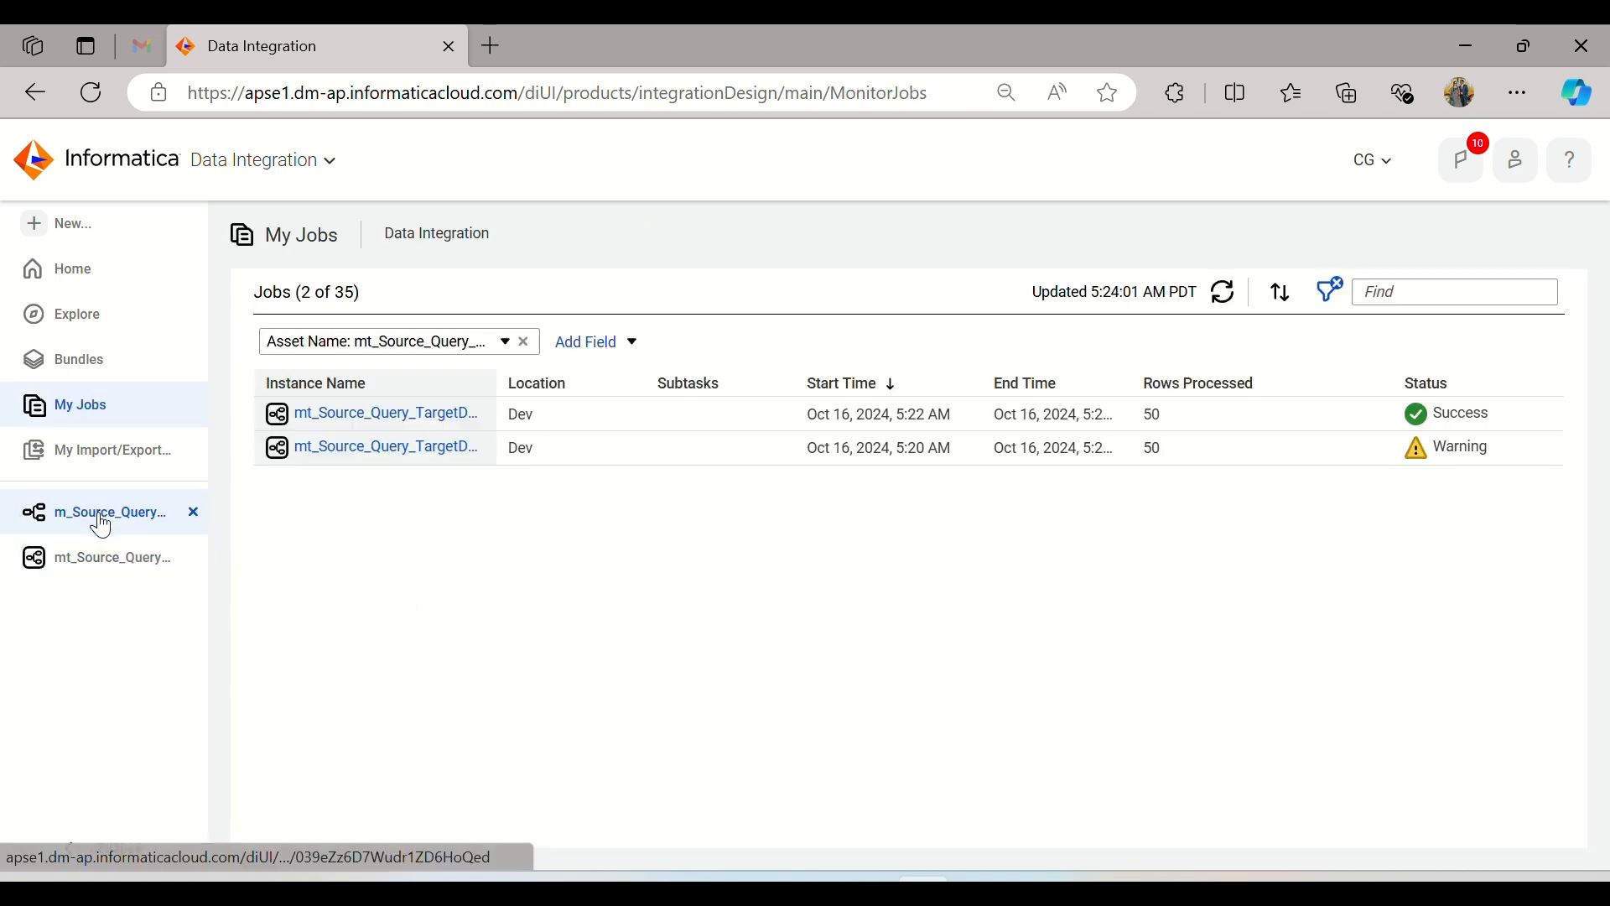
Step: Return to the m_Source_Query_TargetDb mapping, show the design canvas together with the properties, and select the Source transformation
{"action": "left_click", "coordinate": [101, 521]}
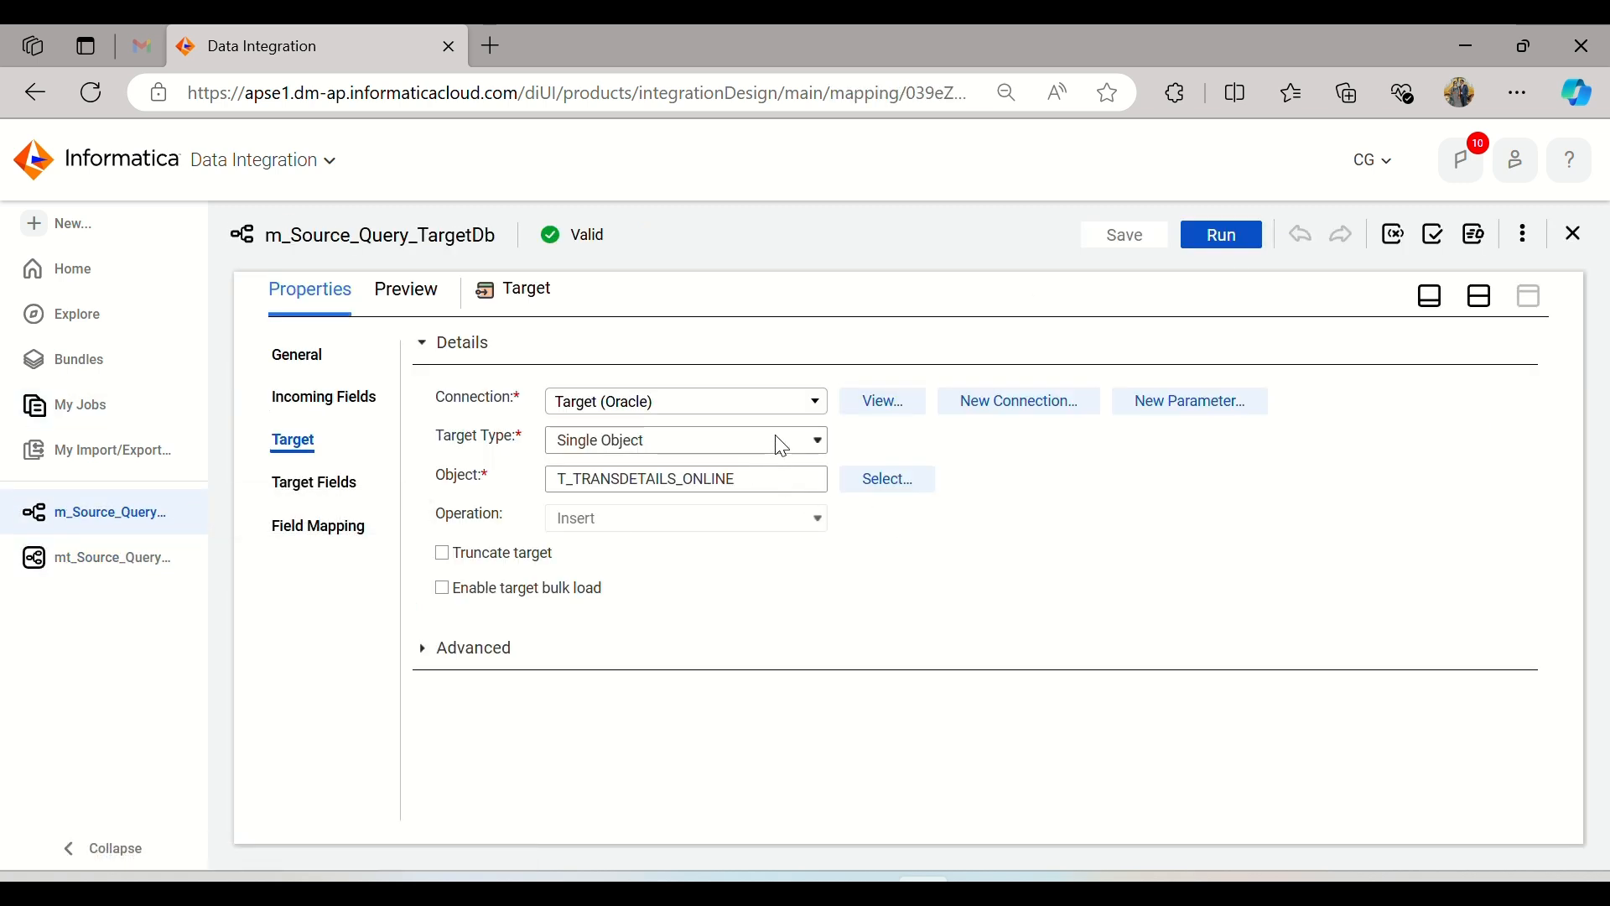
{"action": "left_click", "coordinate": [1483, 298]}
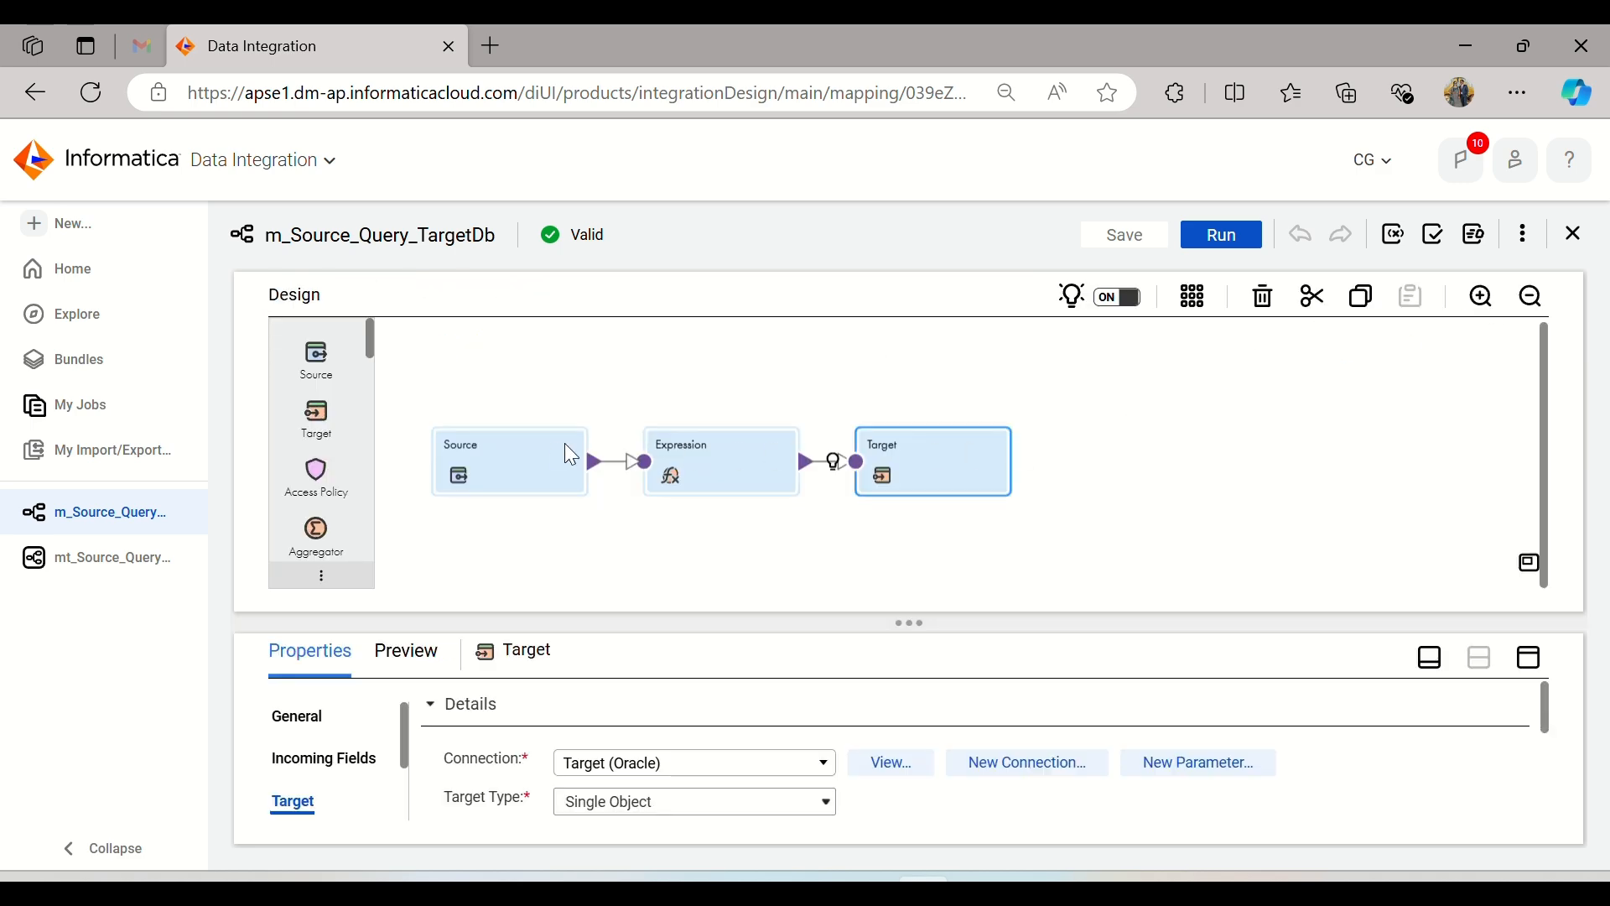
{"action": "left_click", "coordinate": [537, 444]}
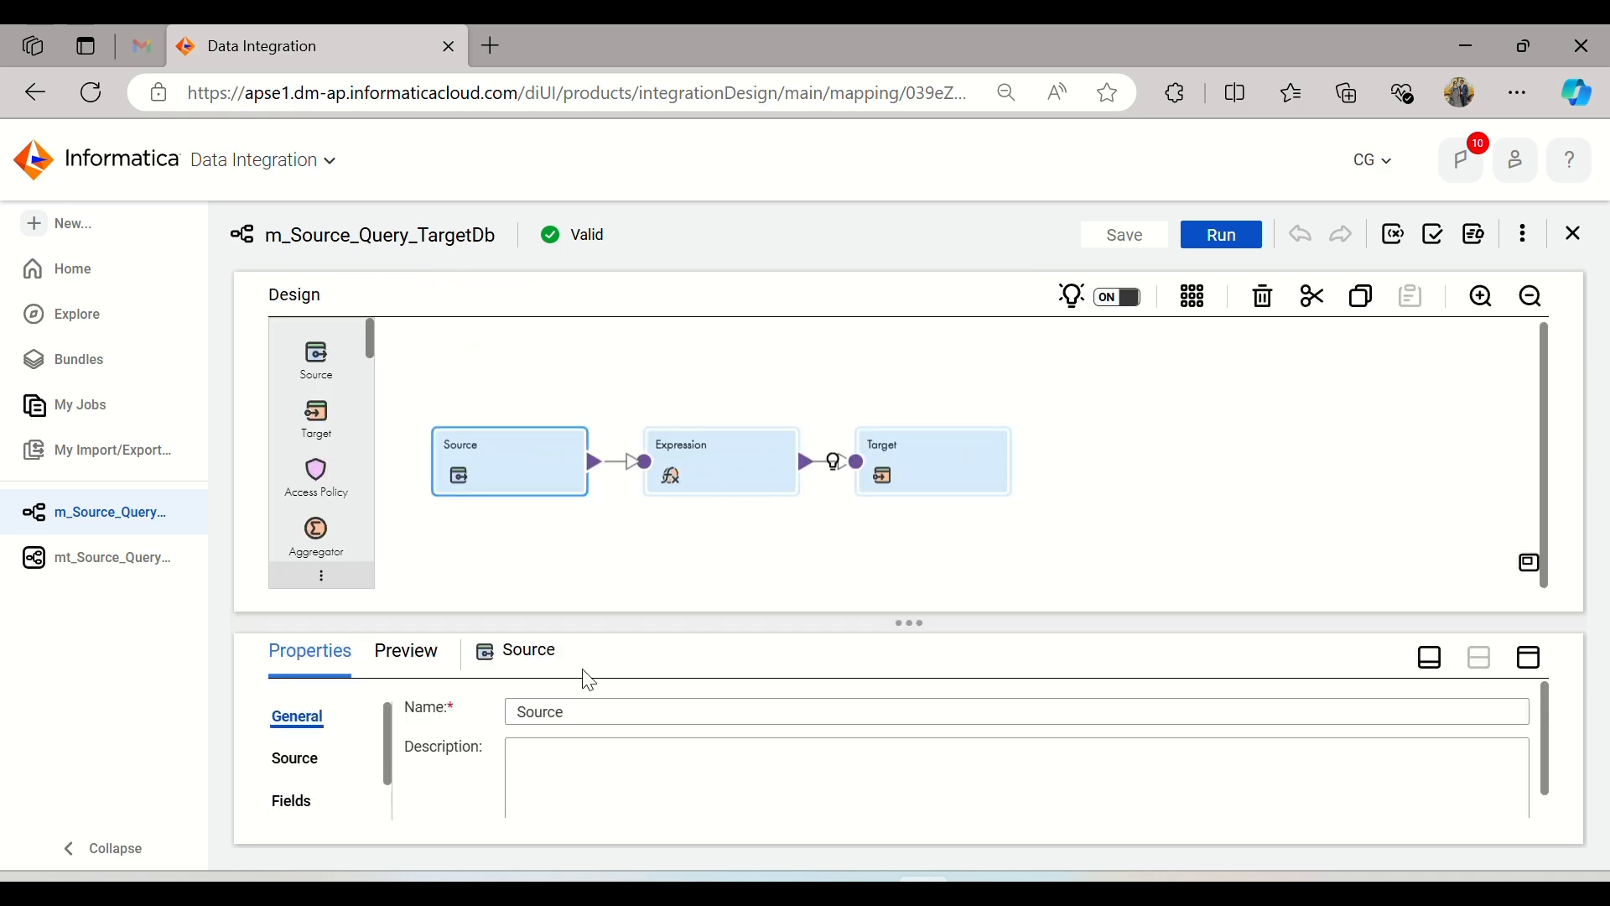
Step: Switch to the IICS_Daily_Notes document in Word and review the DAY-2 load types and the Practice conditions on Deptid and Salary
{"action": "left_click", "coordinate": [1035, 889]}
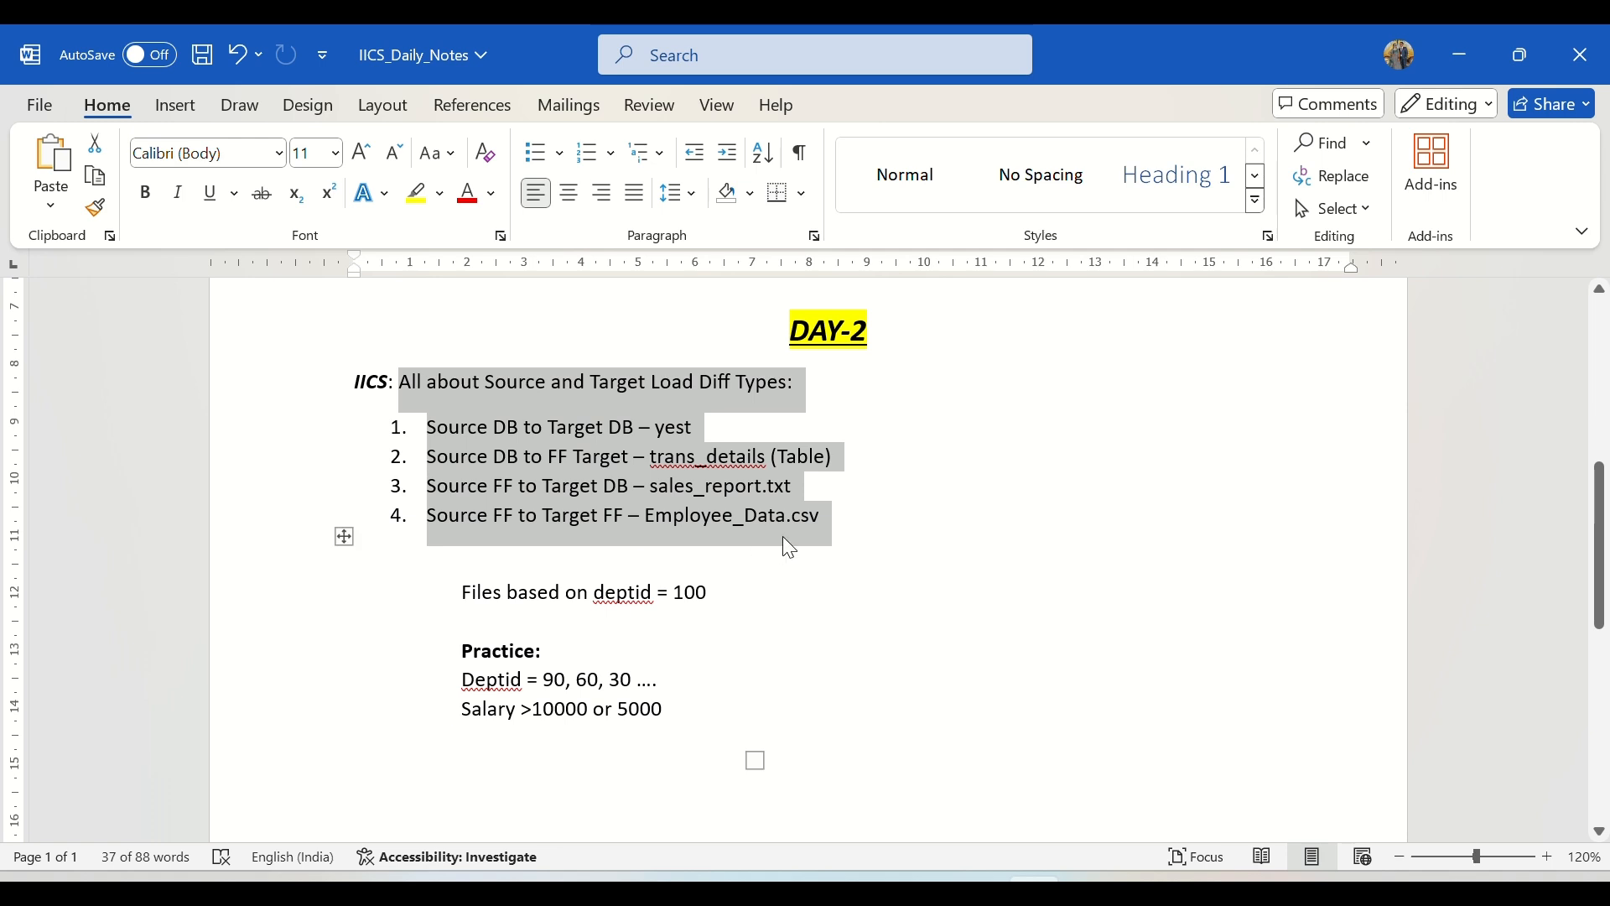
{"action": "left_click", "coordinate": [854, 521]}
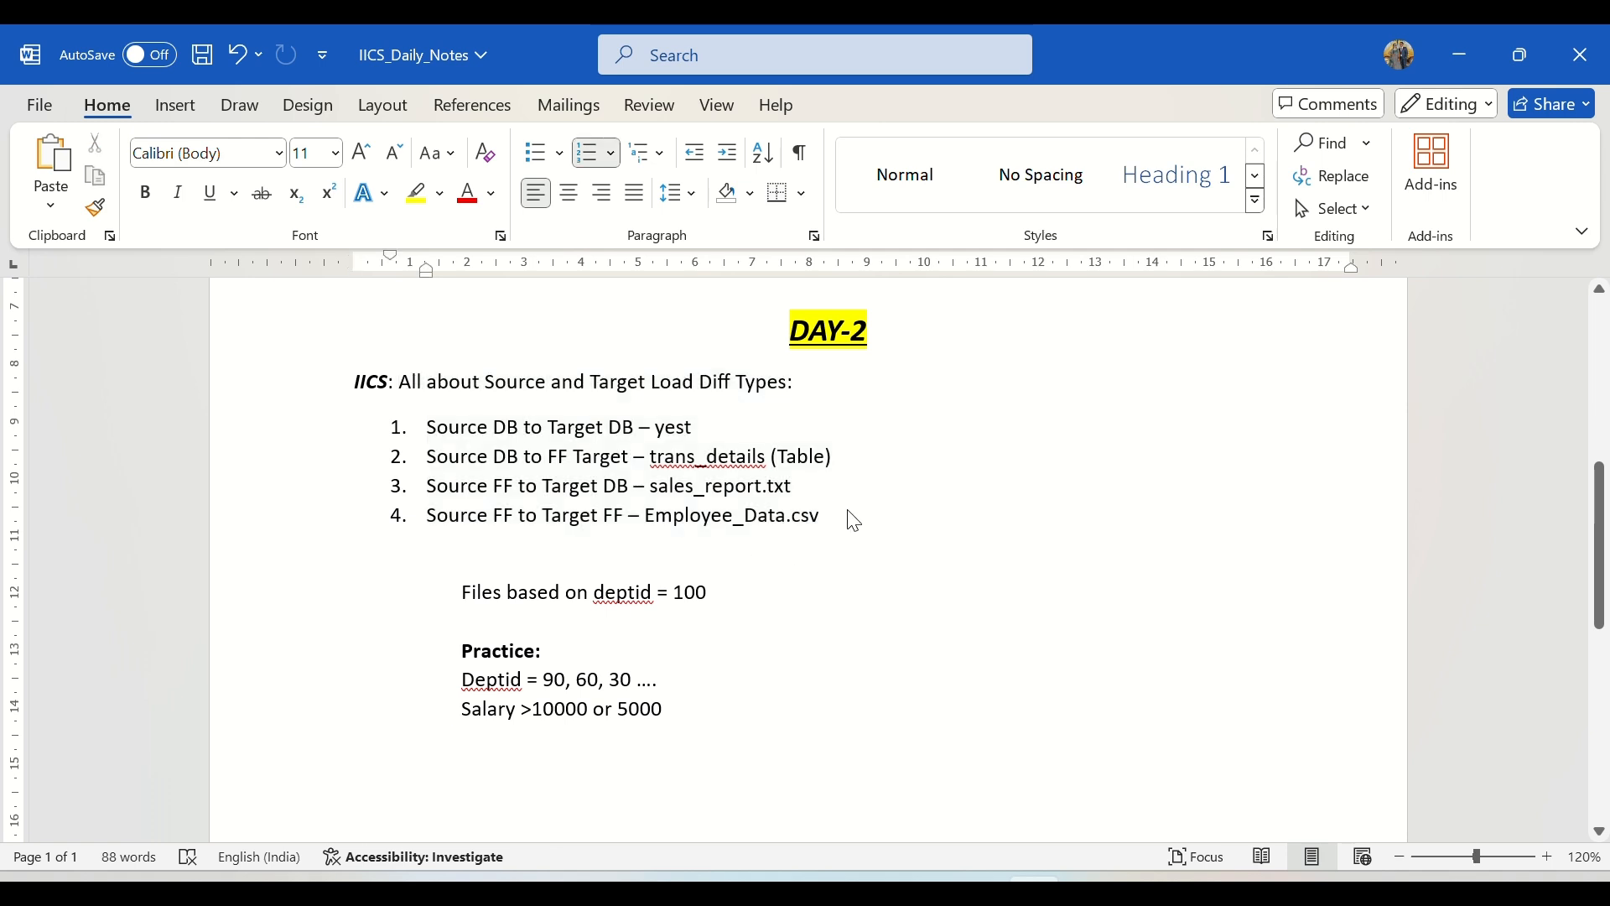
{"action": "scroll", "coordinate": [701, 672], "scroll_direction": "down", "scroll_amount": 1}
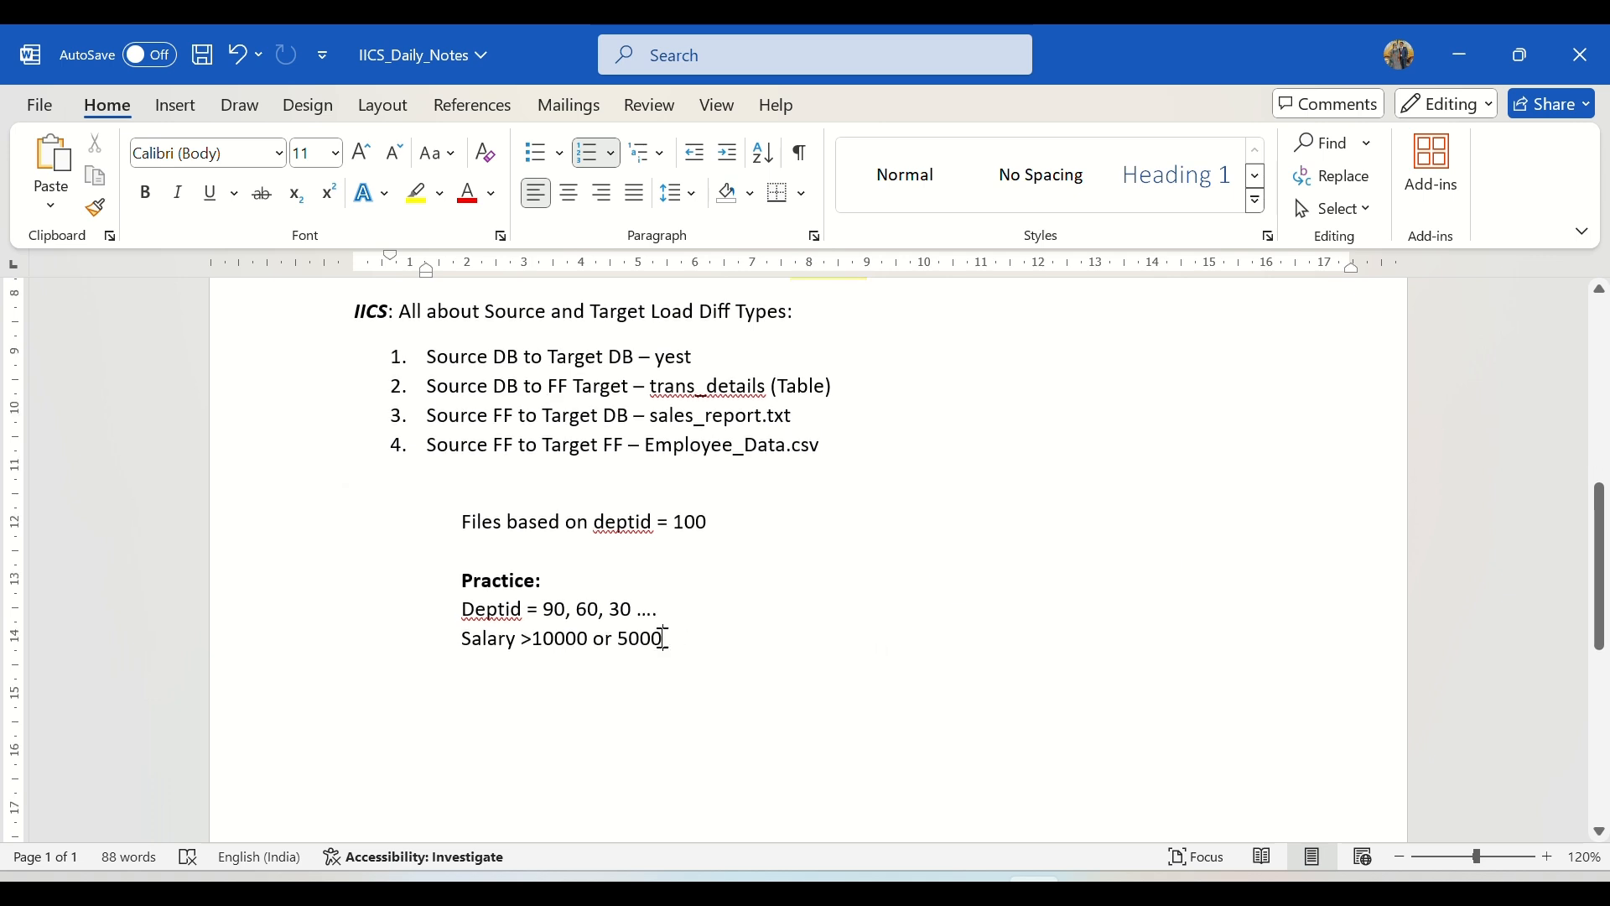
{"action": "left_click_drag", "start_coordinate": [664, 639], "coordinate": [481, 611]}
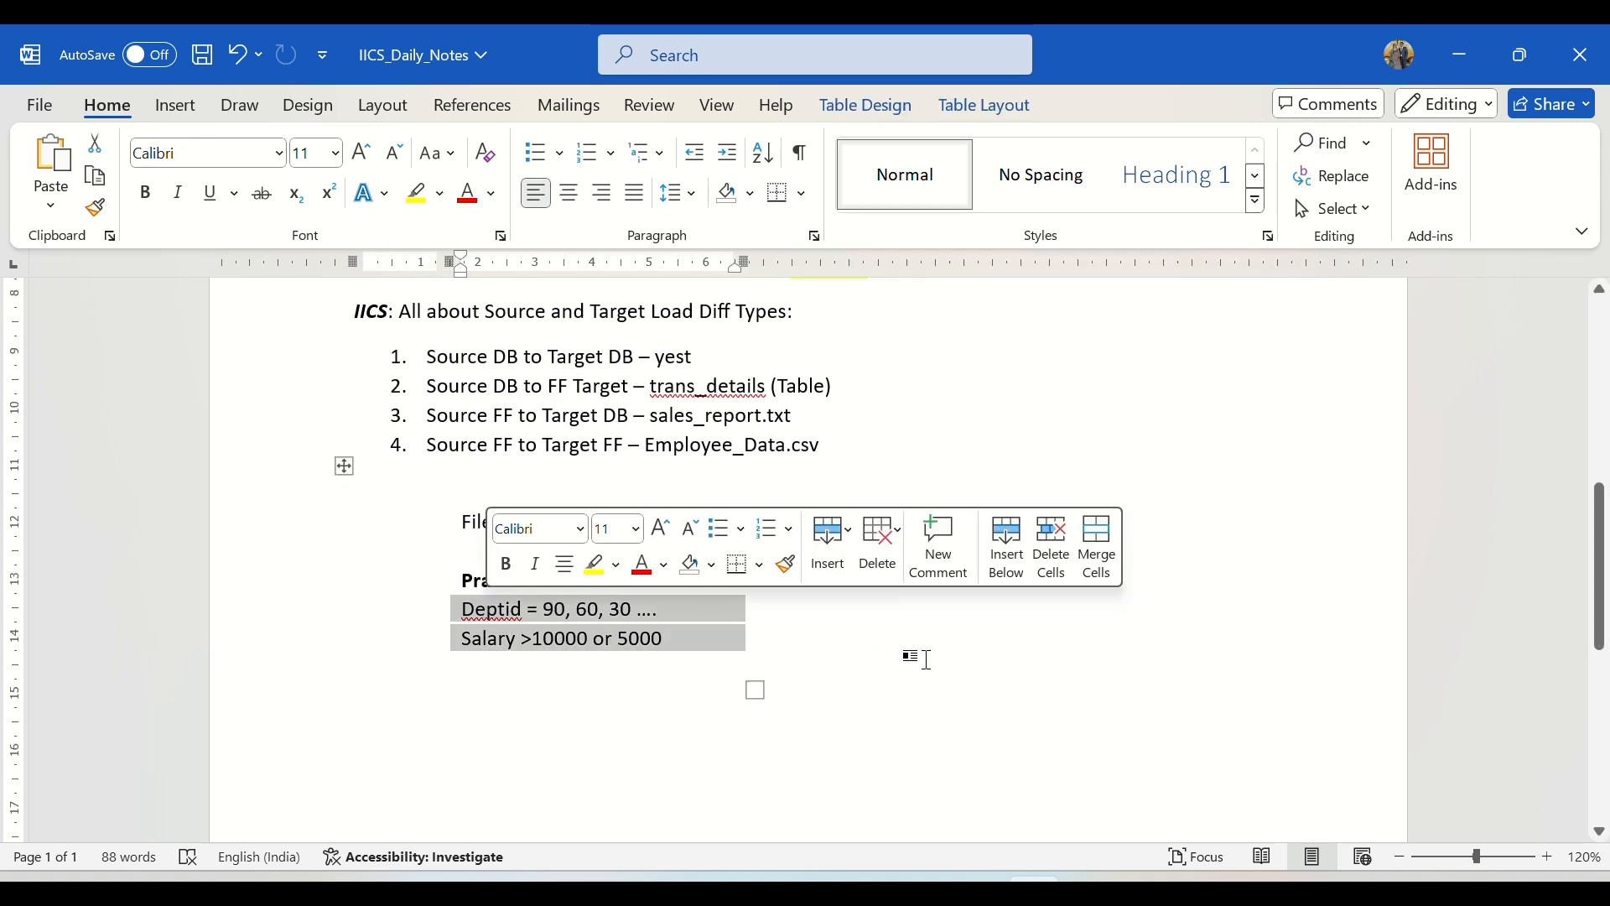
{"action": "left_click", "coordinate": [925, 659]}
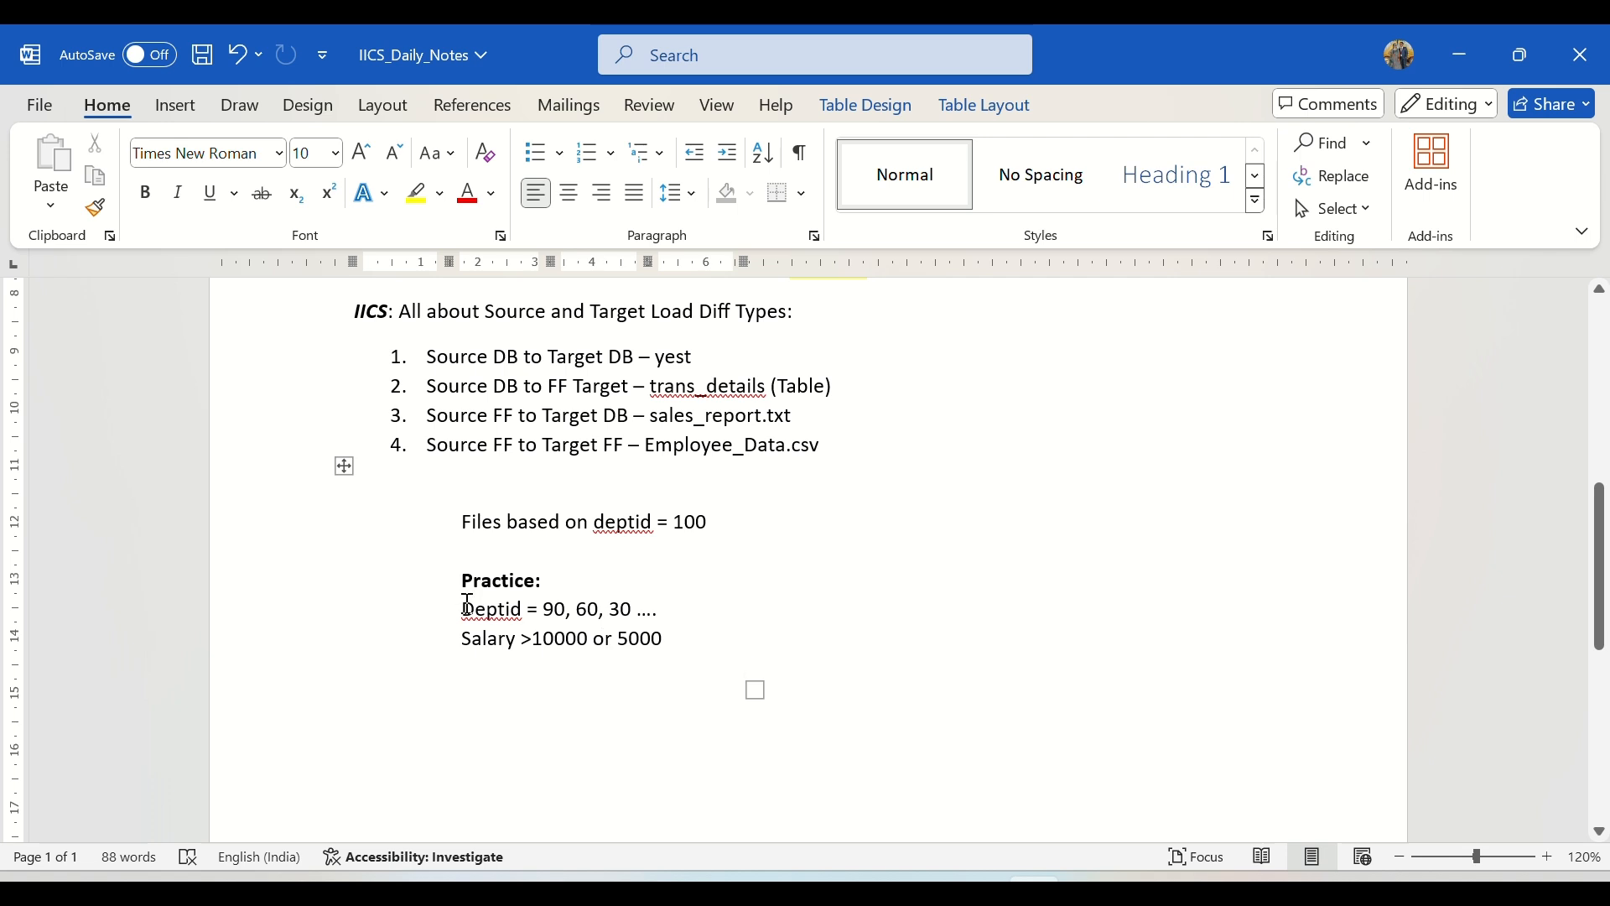
{"action": "left_click_drag", "start_coordinate": [467, 609], "coordinate": [526, 607]}
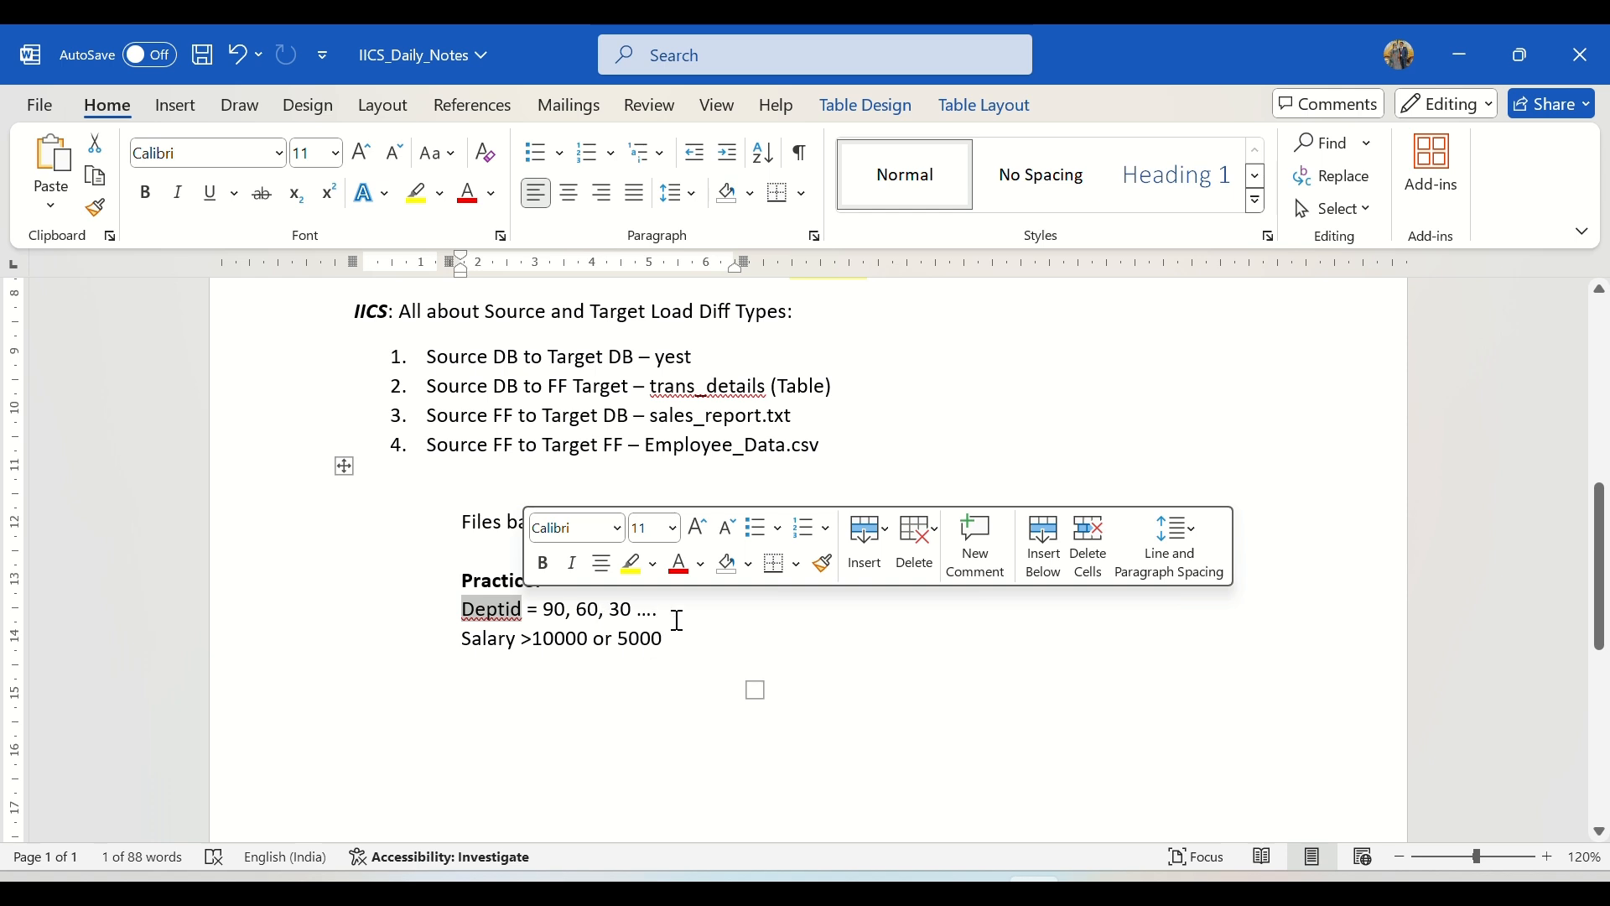
{"action": "left_click_drag", "start_coordinate": [680, 621], "coordinate": [467, 612]}
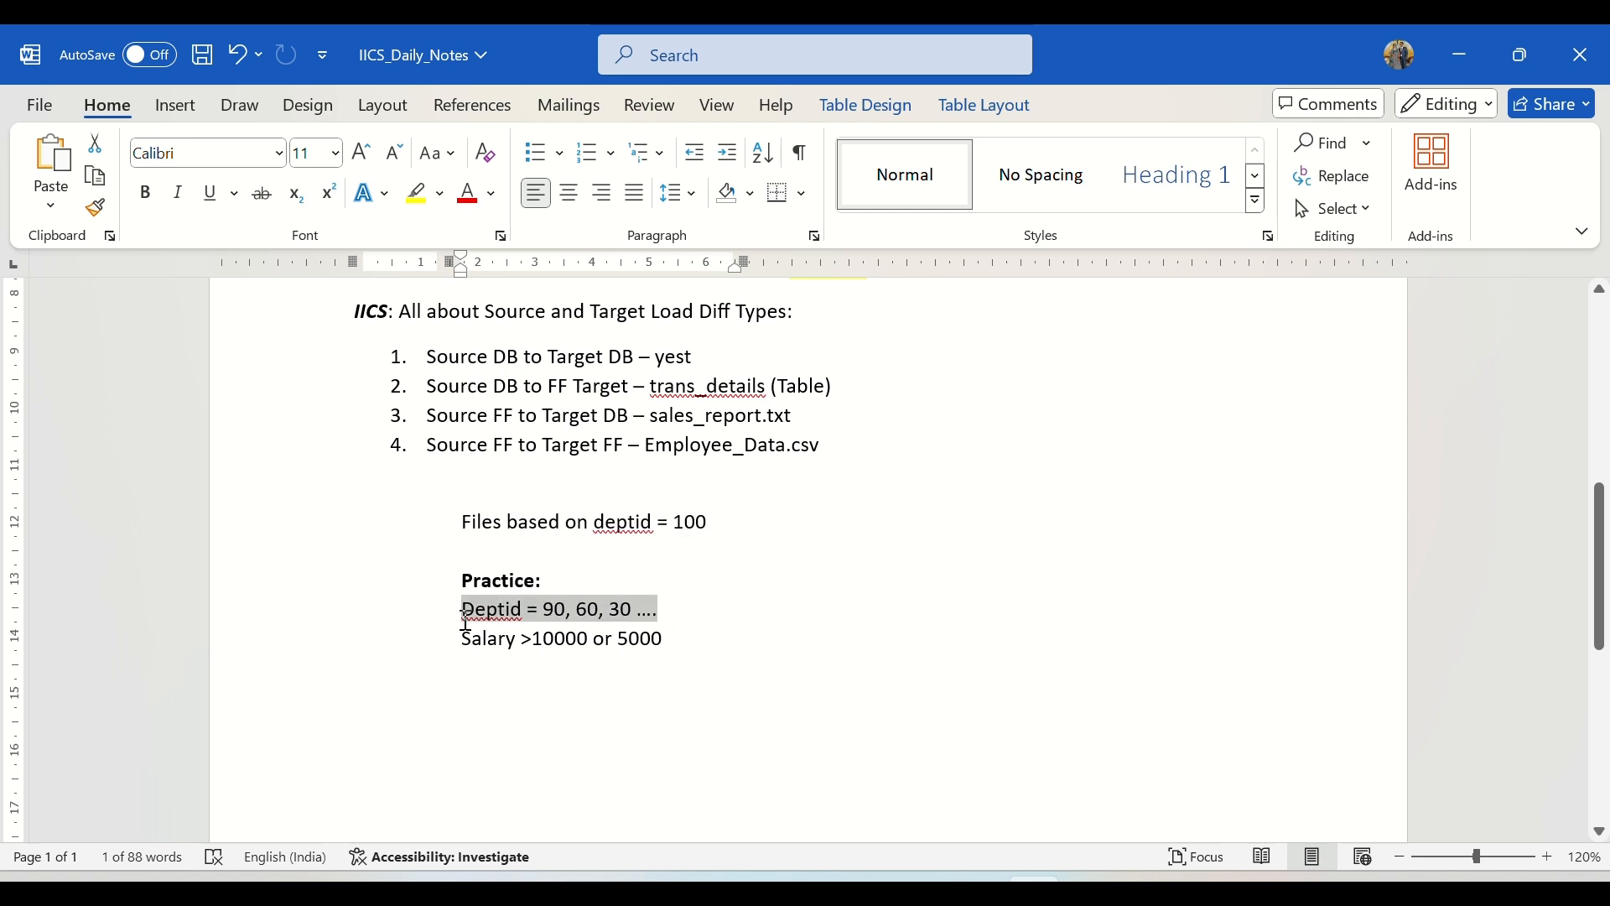
{"action": "left_click", "coordinate": [728, 515]}
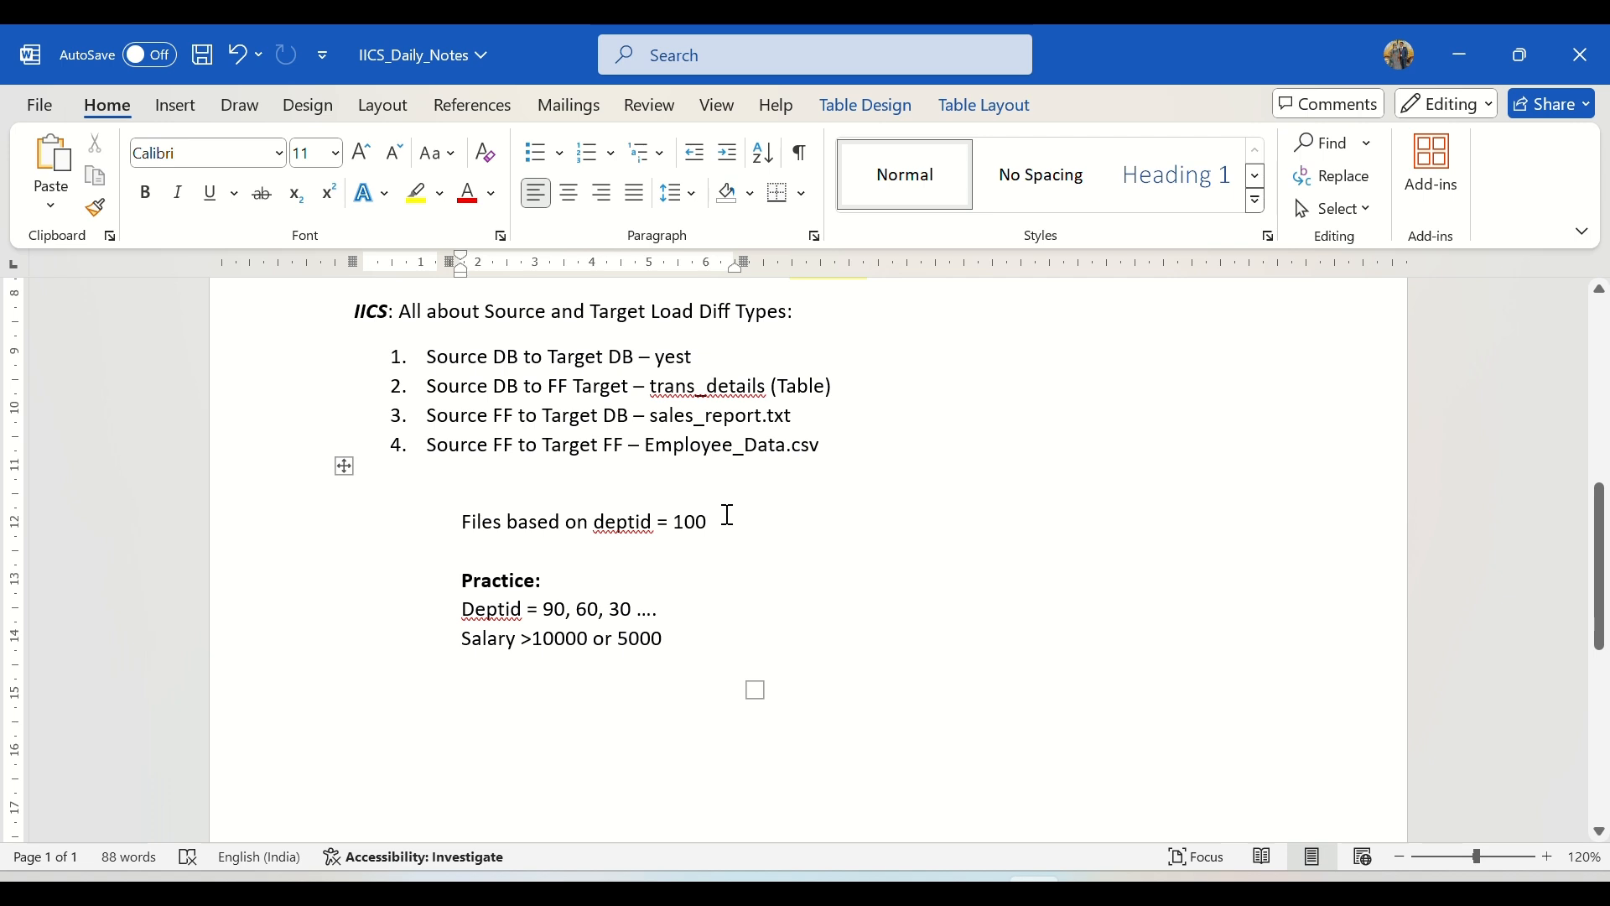
{"action": "scroll", "coordinate": [742, 522], "scroll_direction": "up", "scroll_amount": 1}
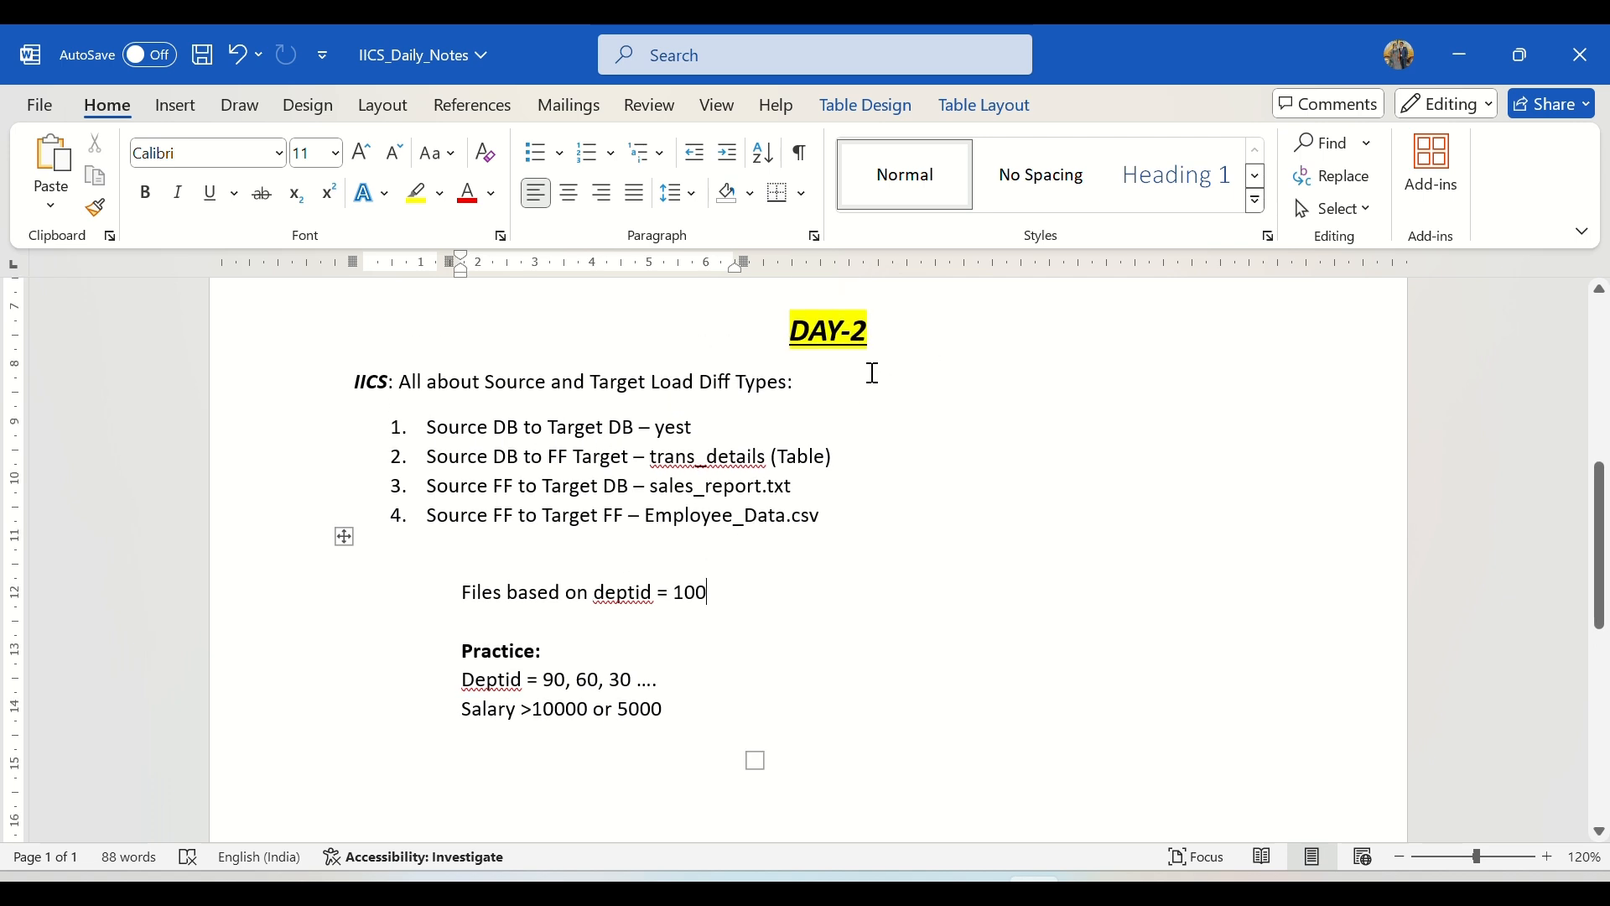